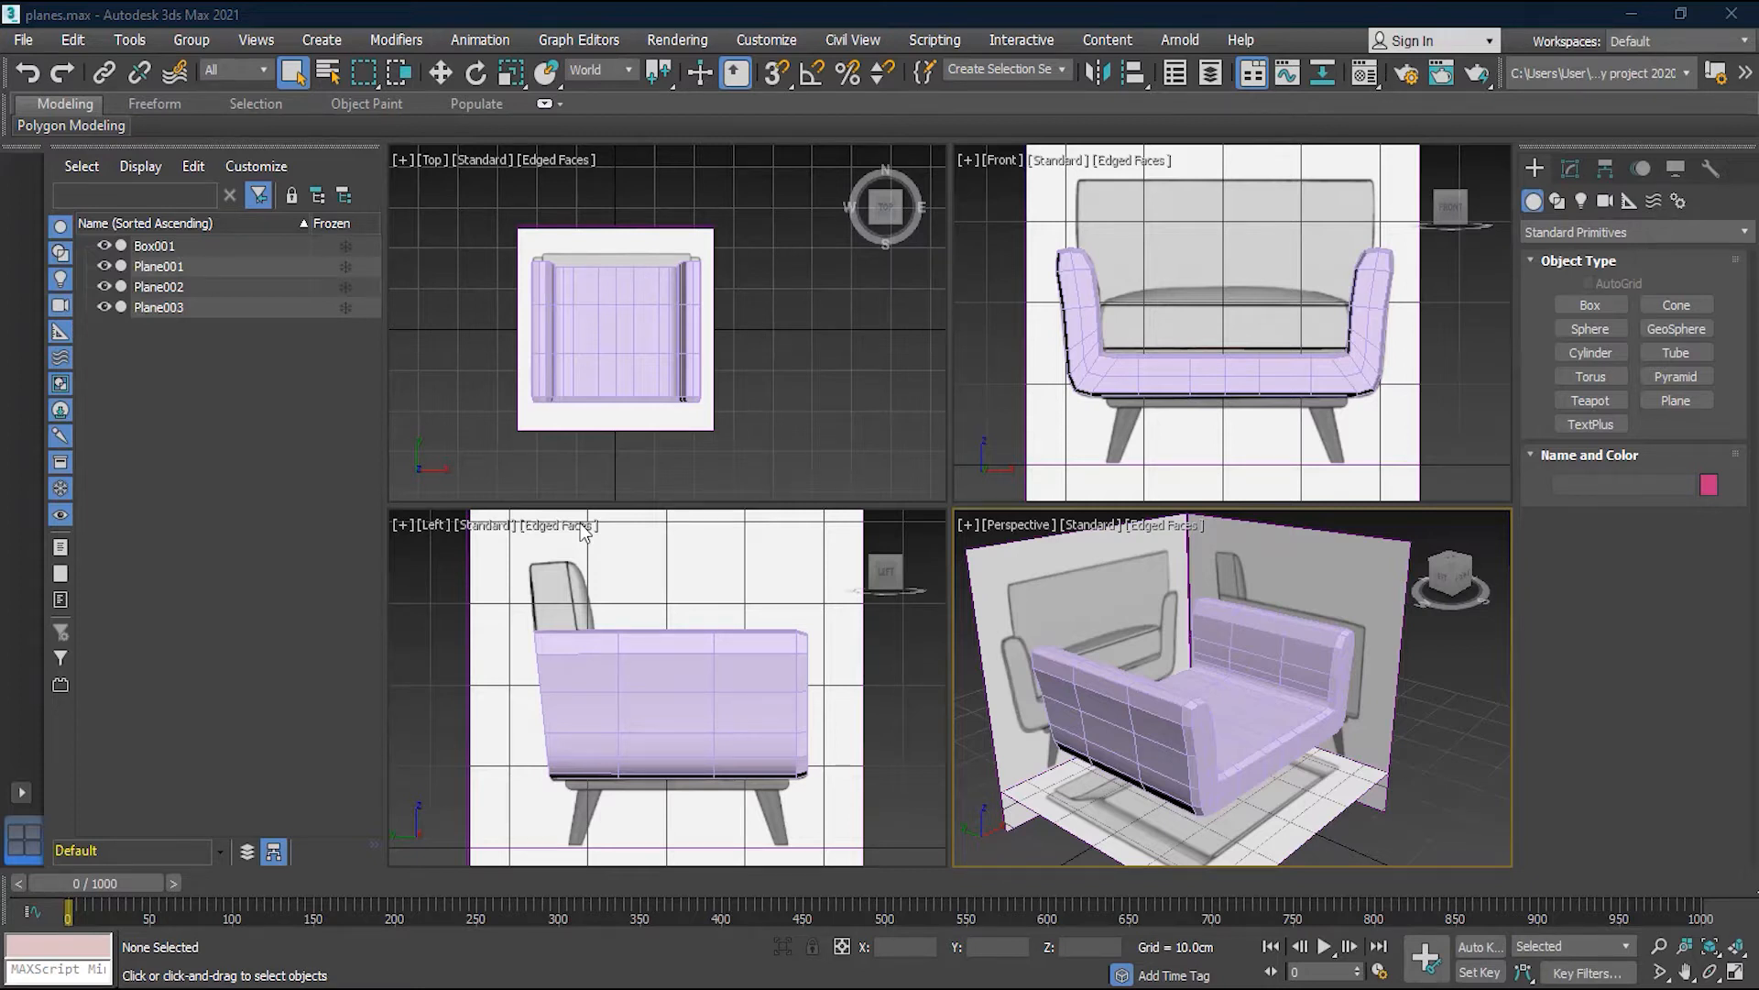
Rename the armchair body Box001 as Sofa Base and hide it in the scene
click(156, 247)
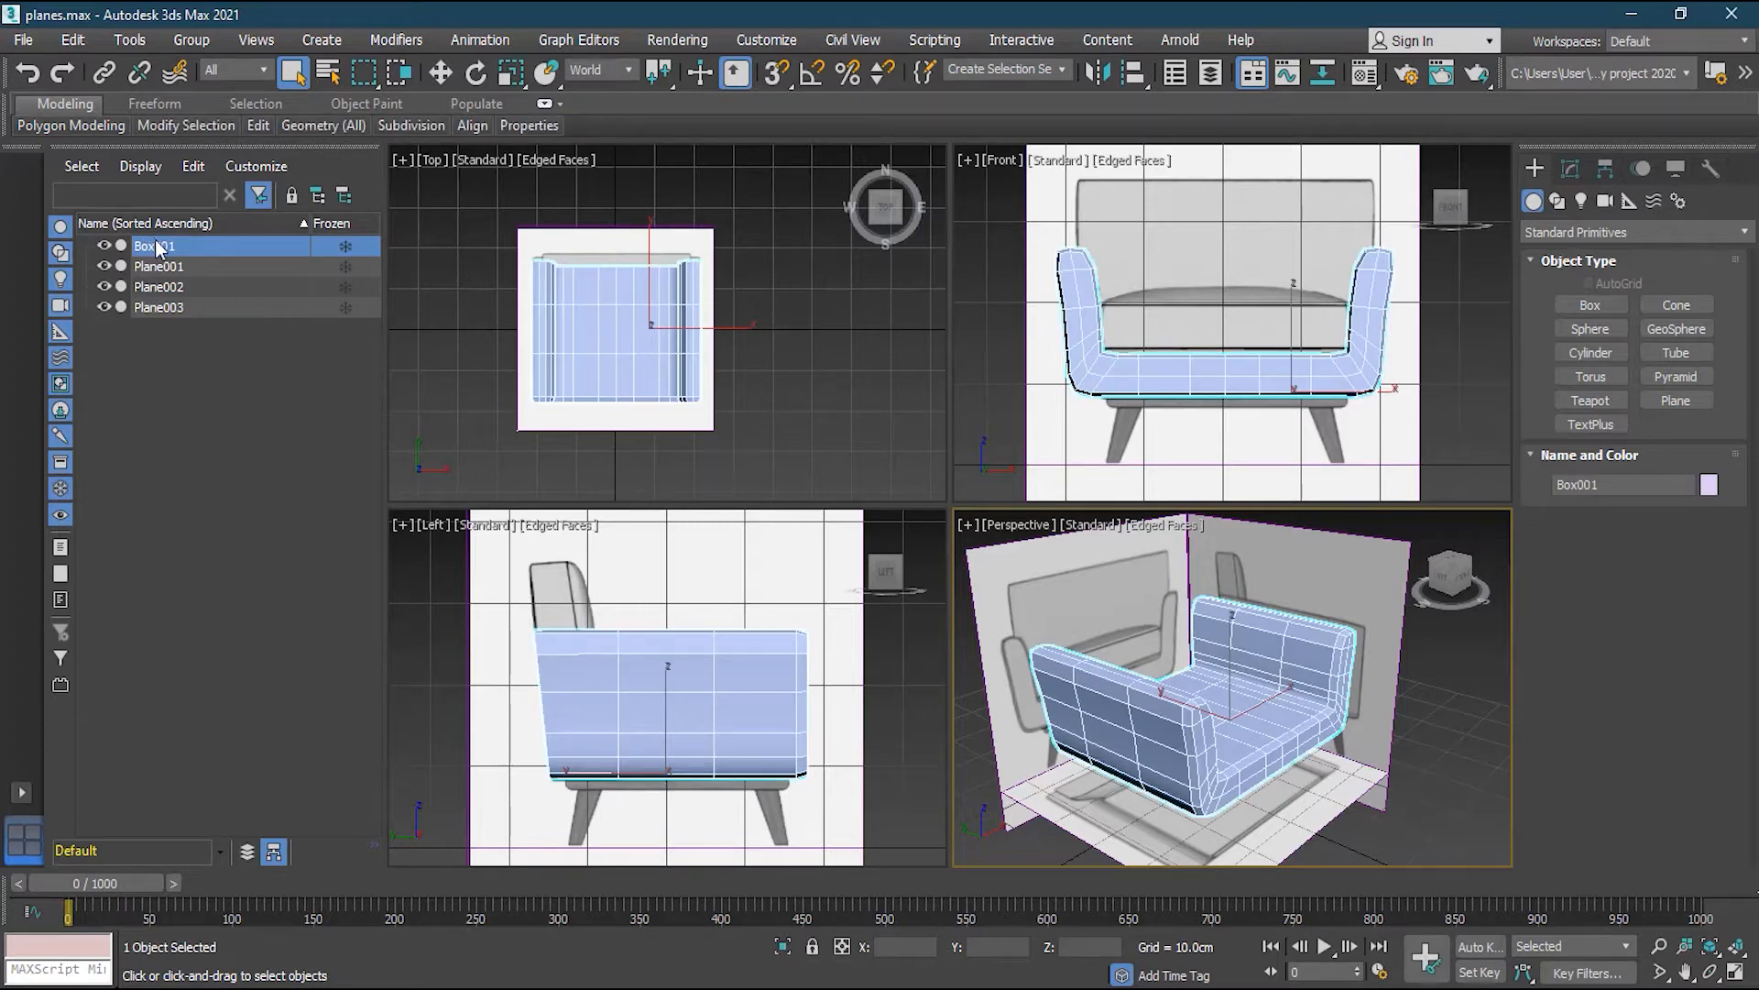
right_click(165, 247)
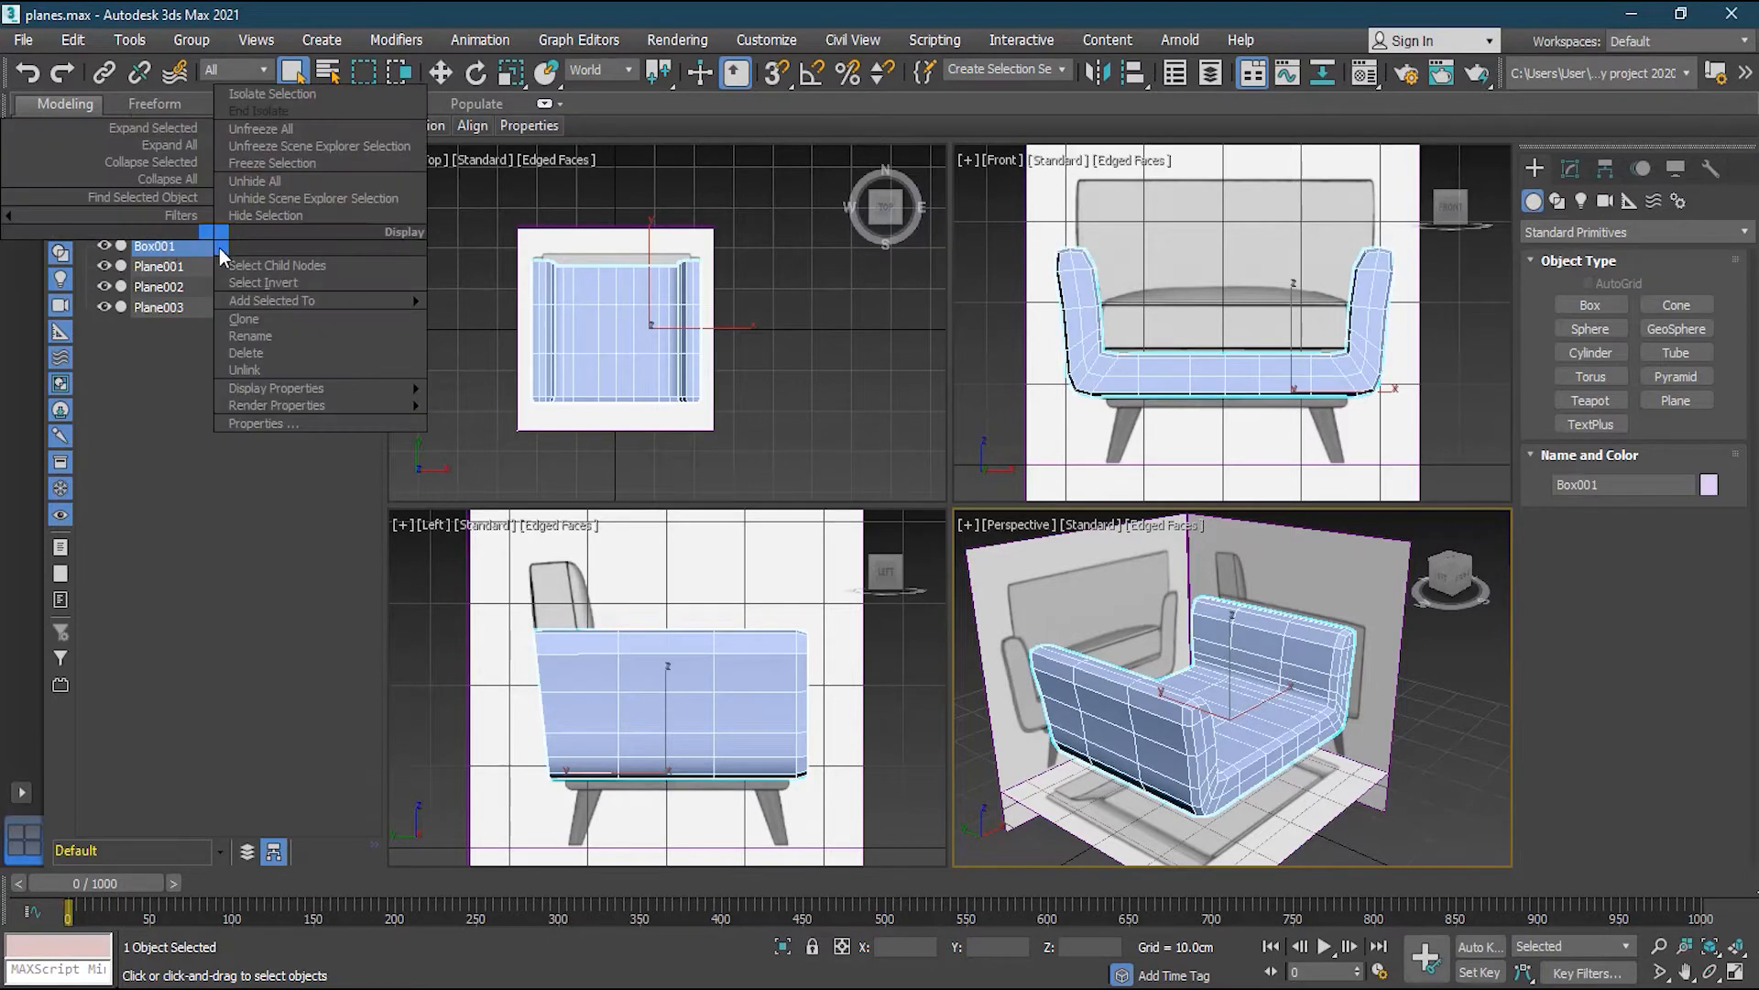
click(169, 253)
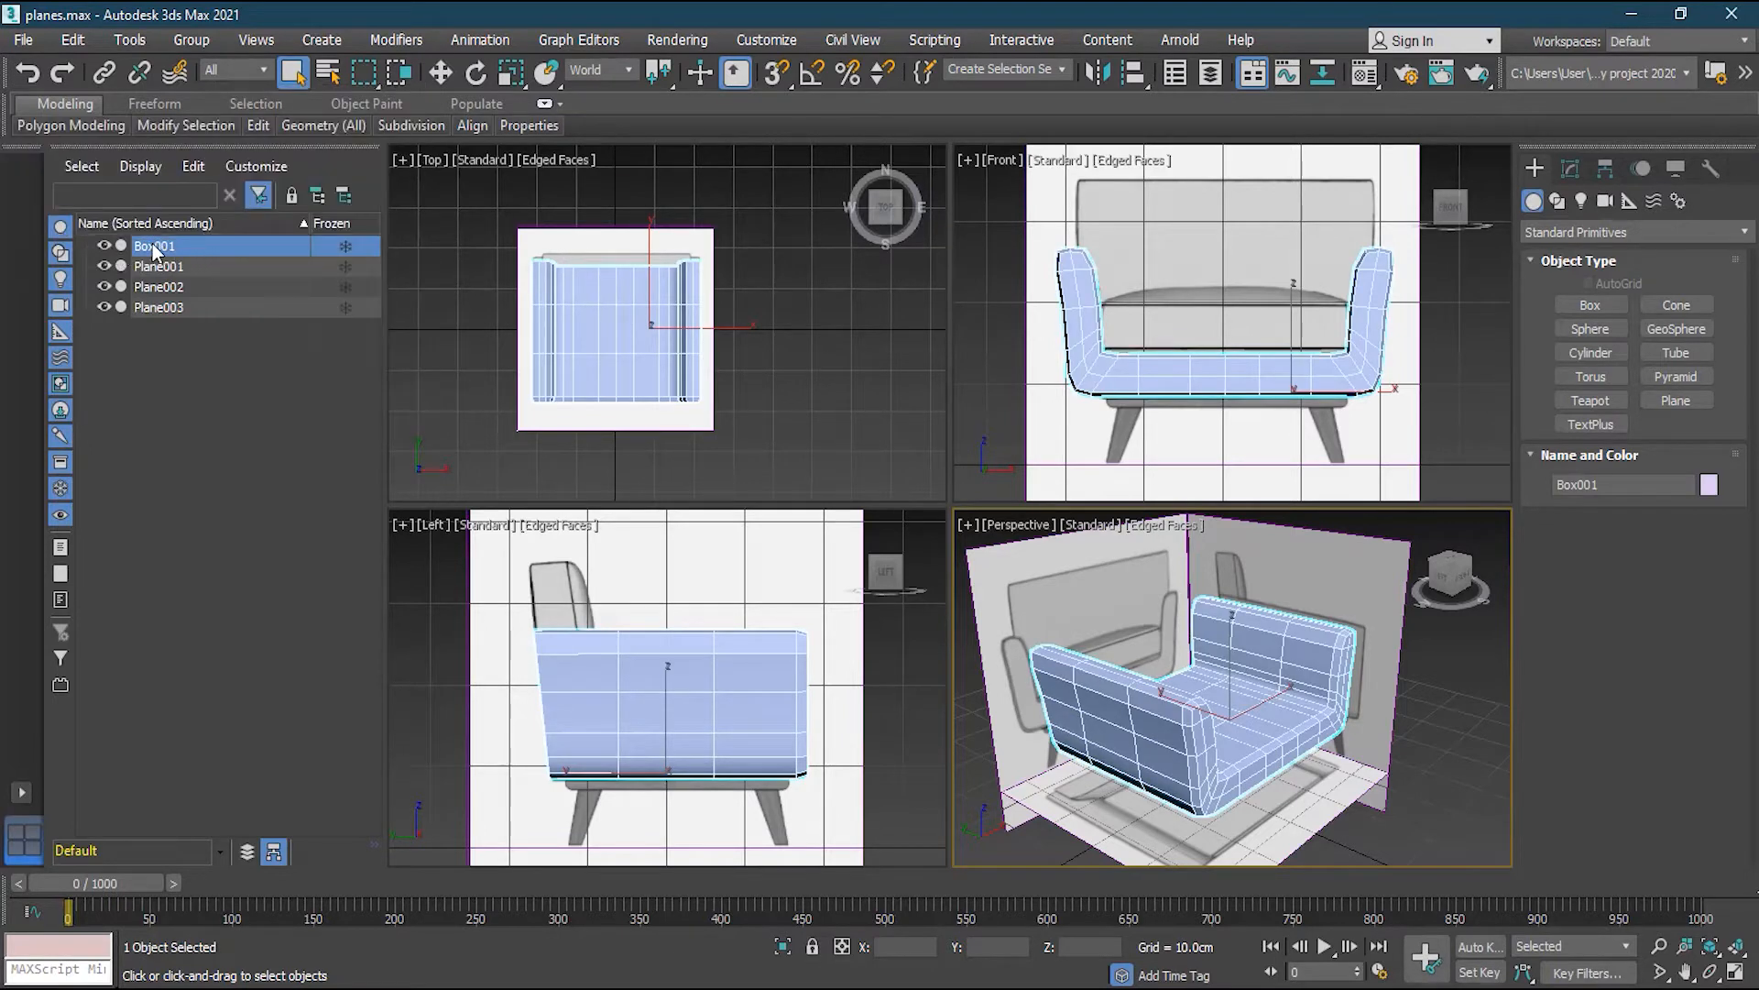
click(154, 247)
text(Base)
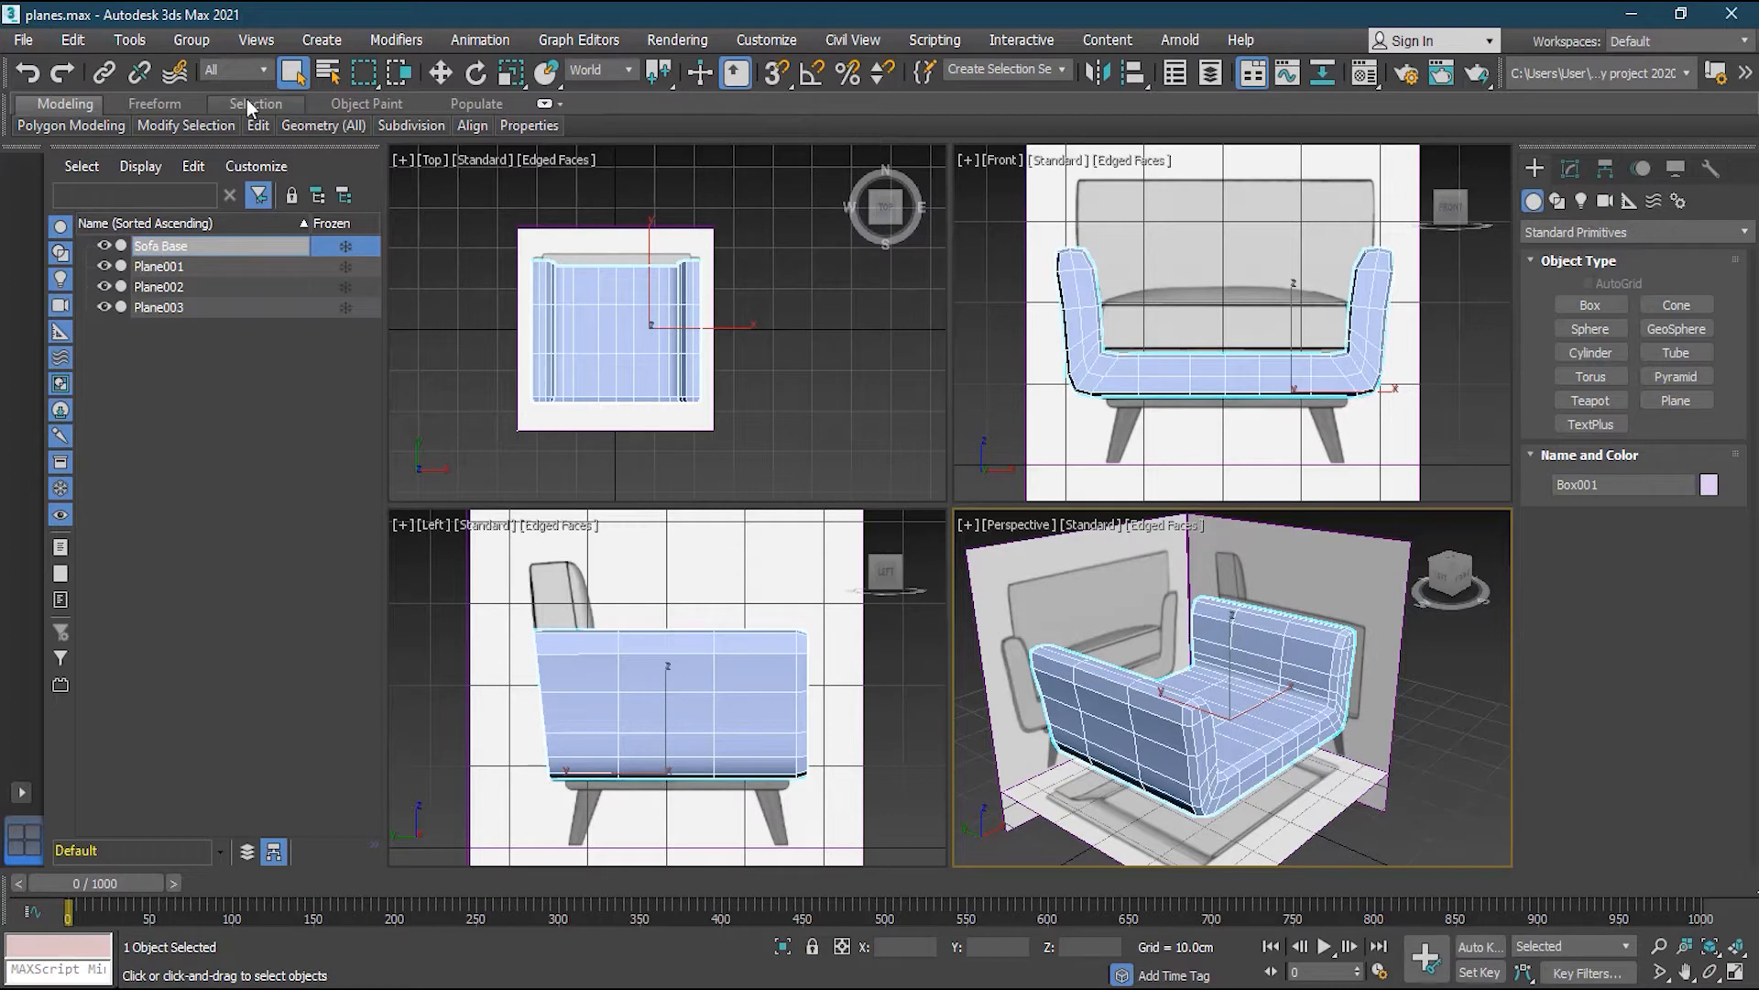
click(176, 360)
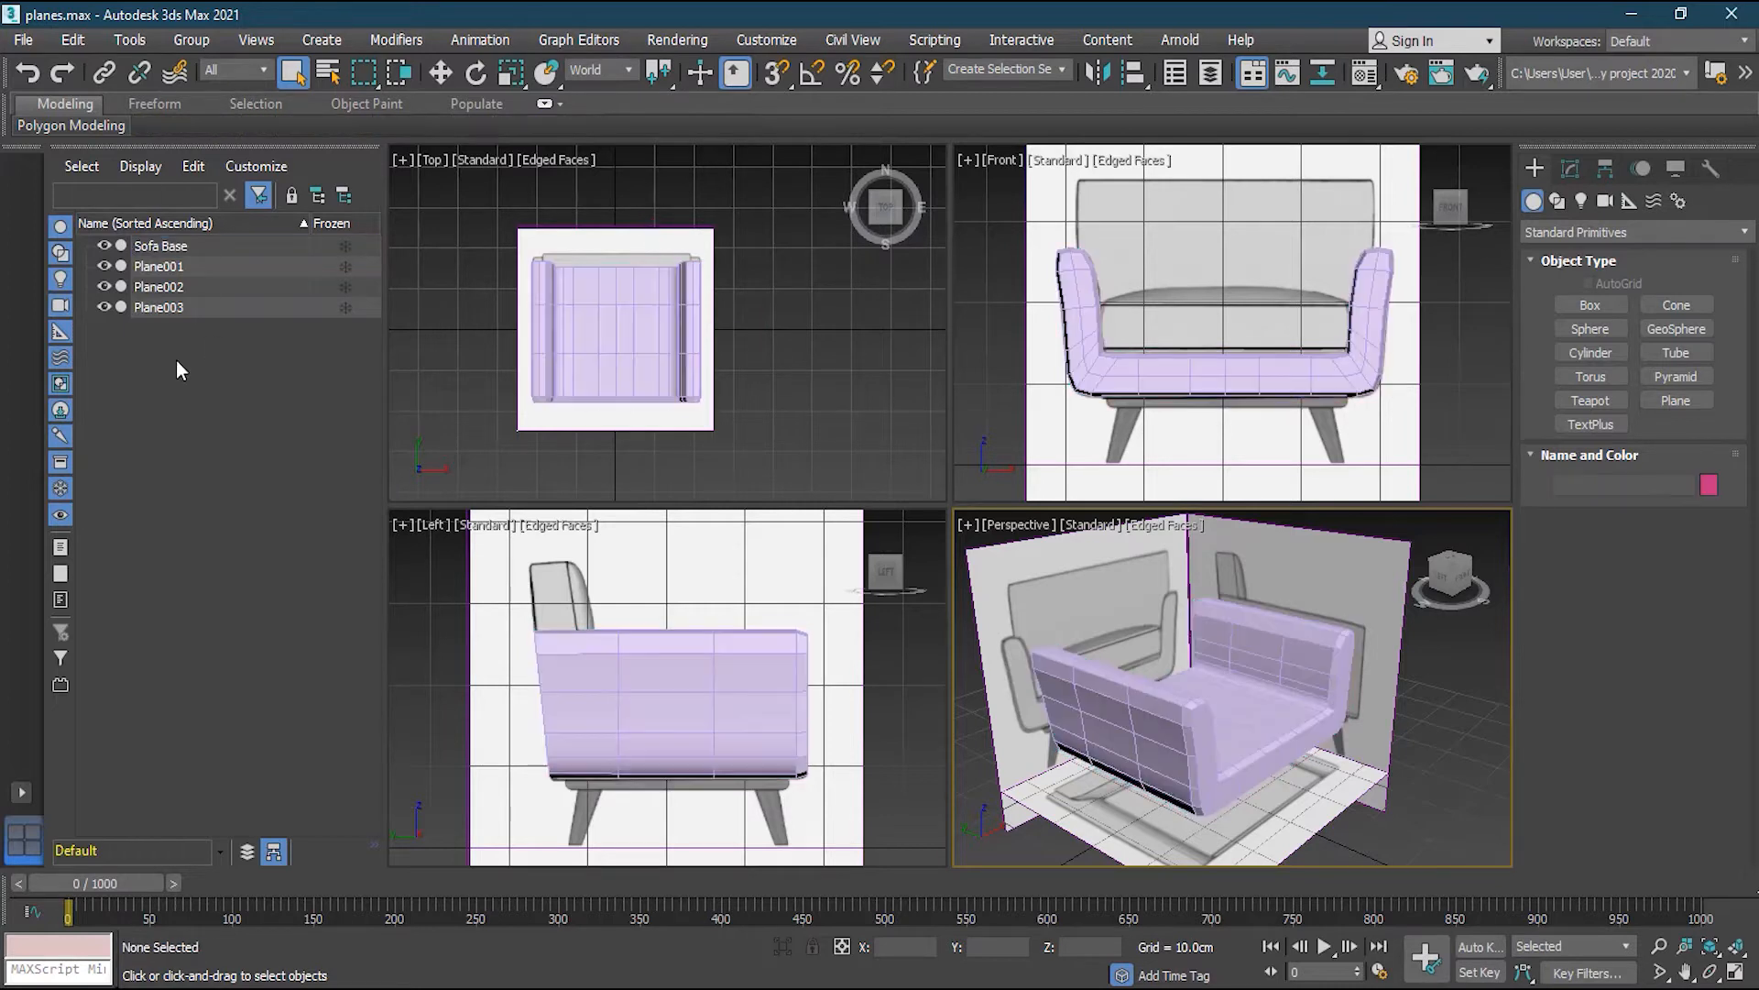
click(104, 247)
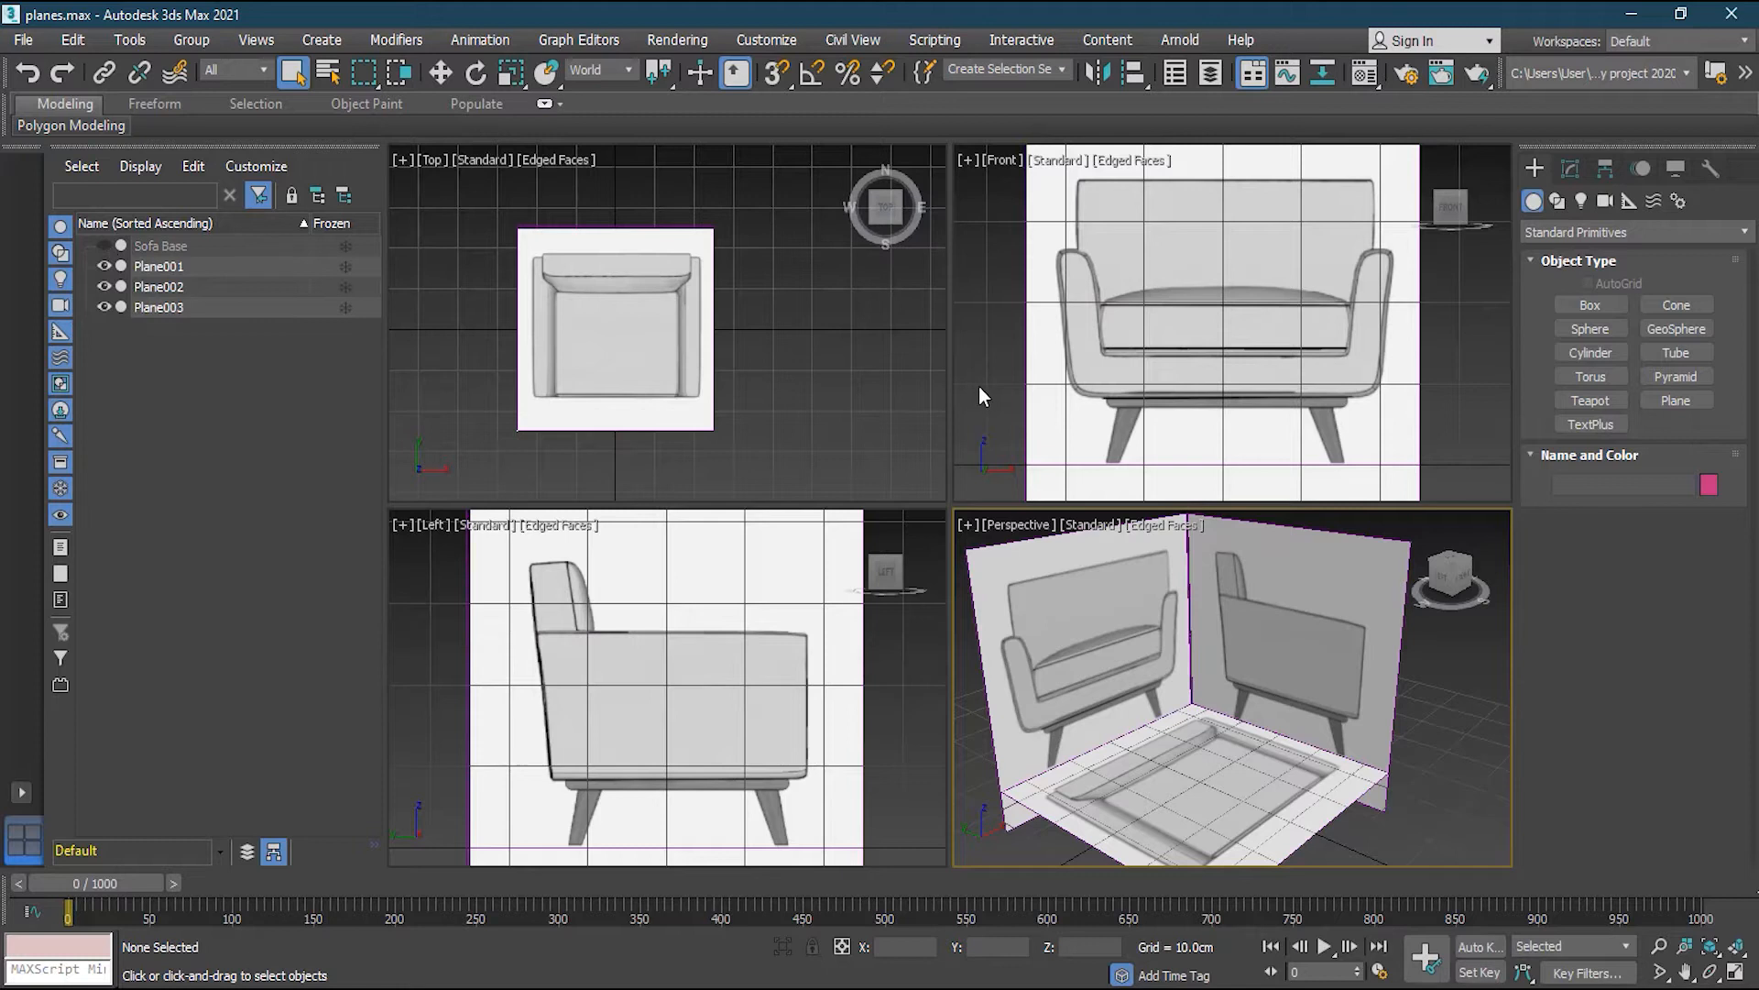
Create a box over the seat cushion in the top view, about 26.1 cm long, 31.4 cm wide and 4.3 cm high
scroll(507, 353, up, 2)
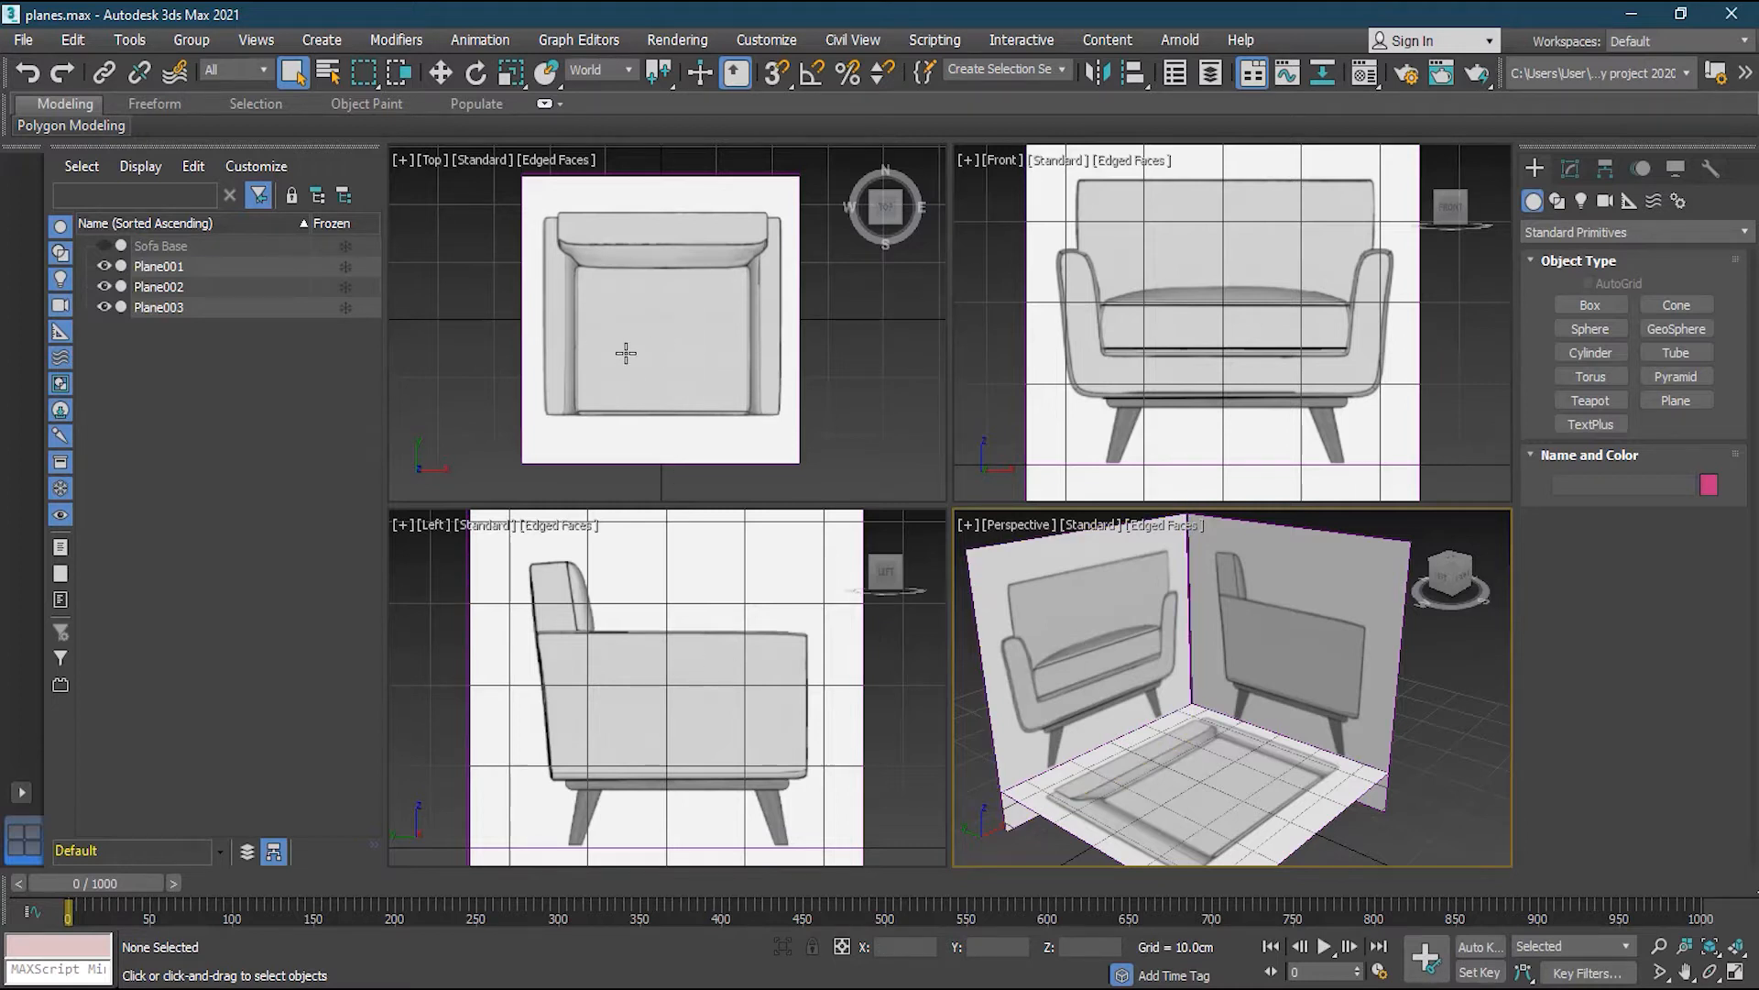
click(1592, 304)
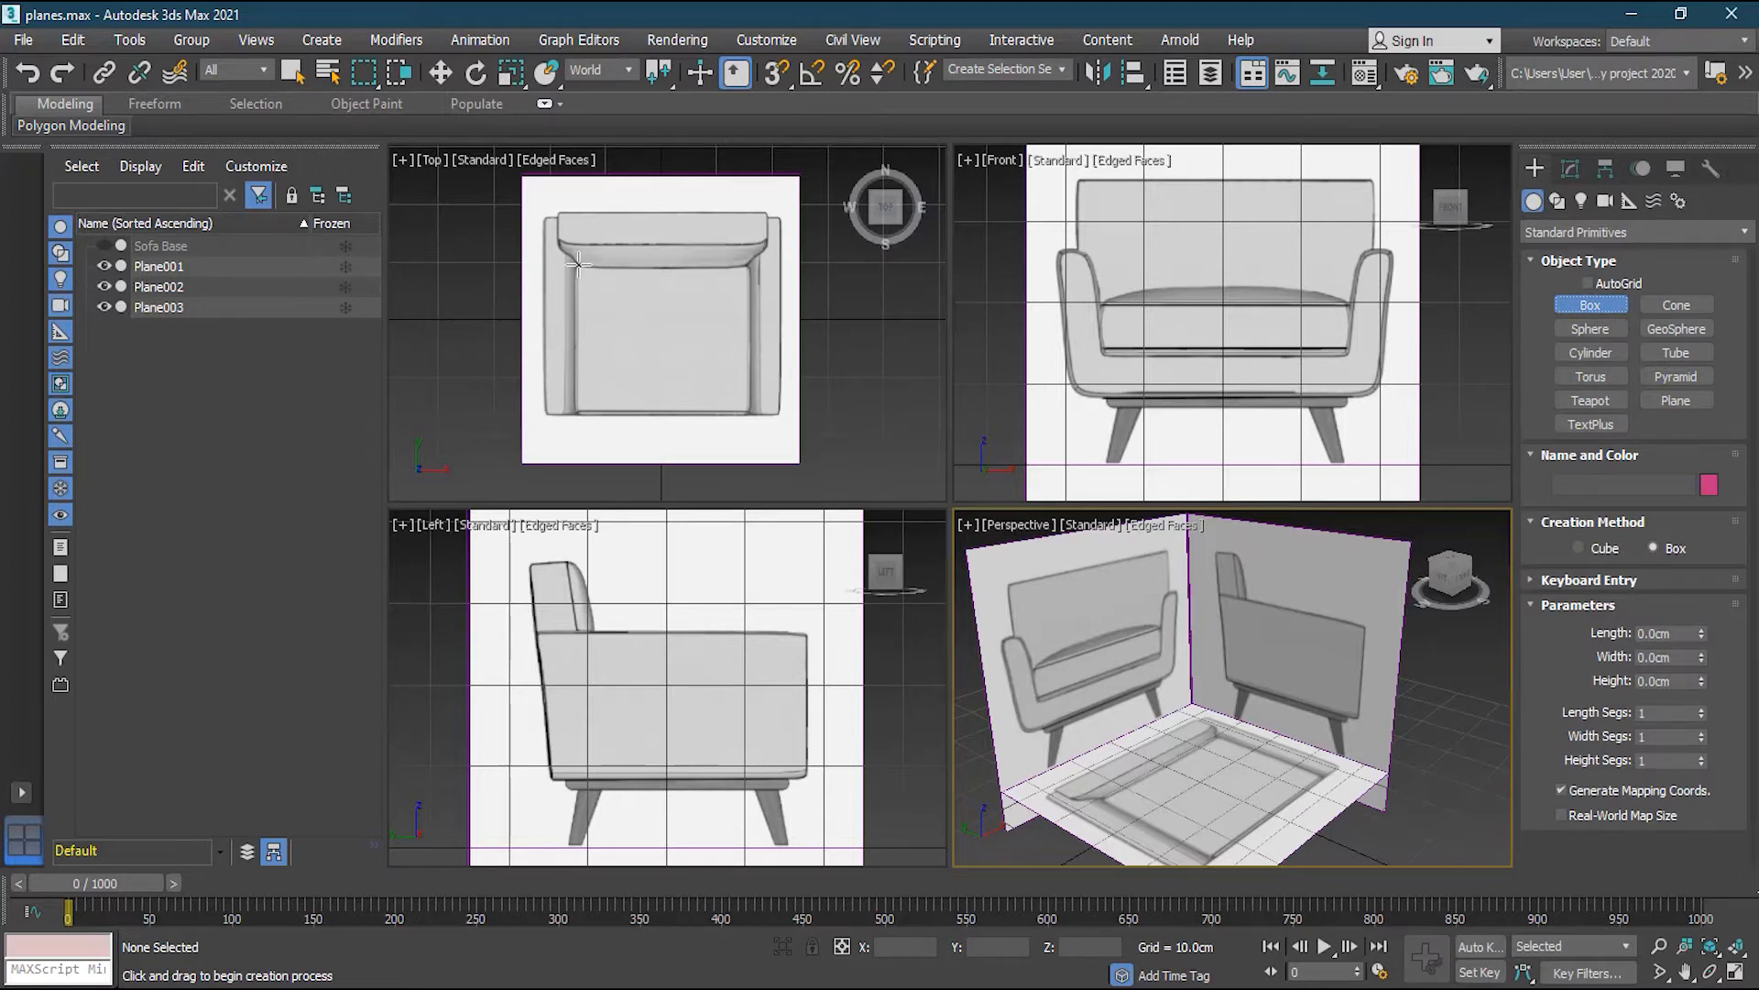
drag(572, 264, 750, 412)
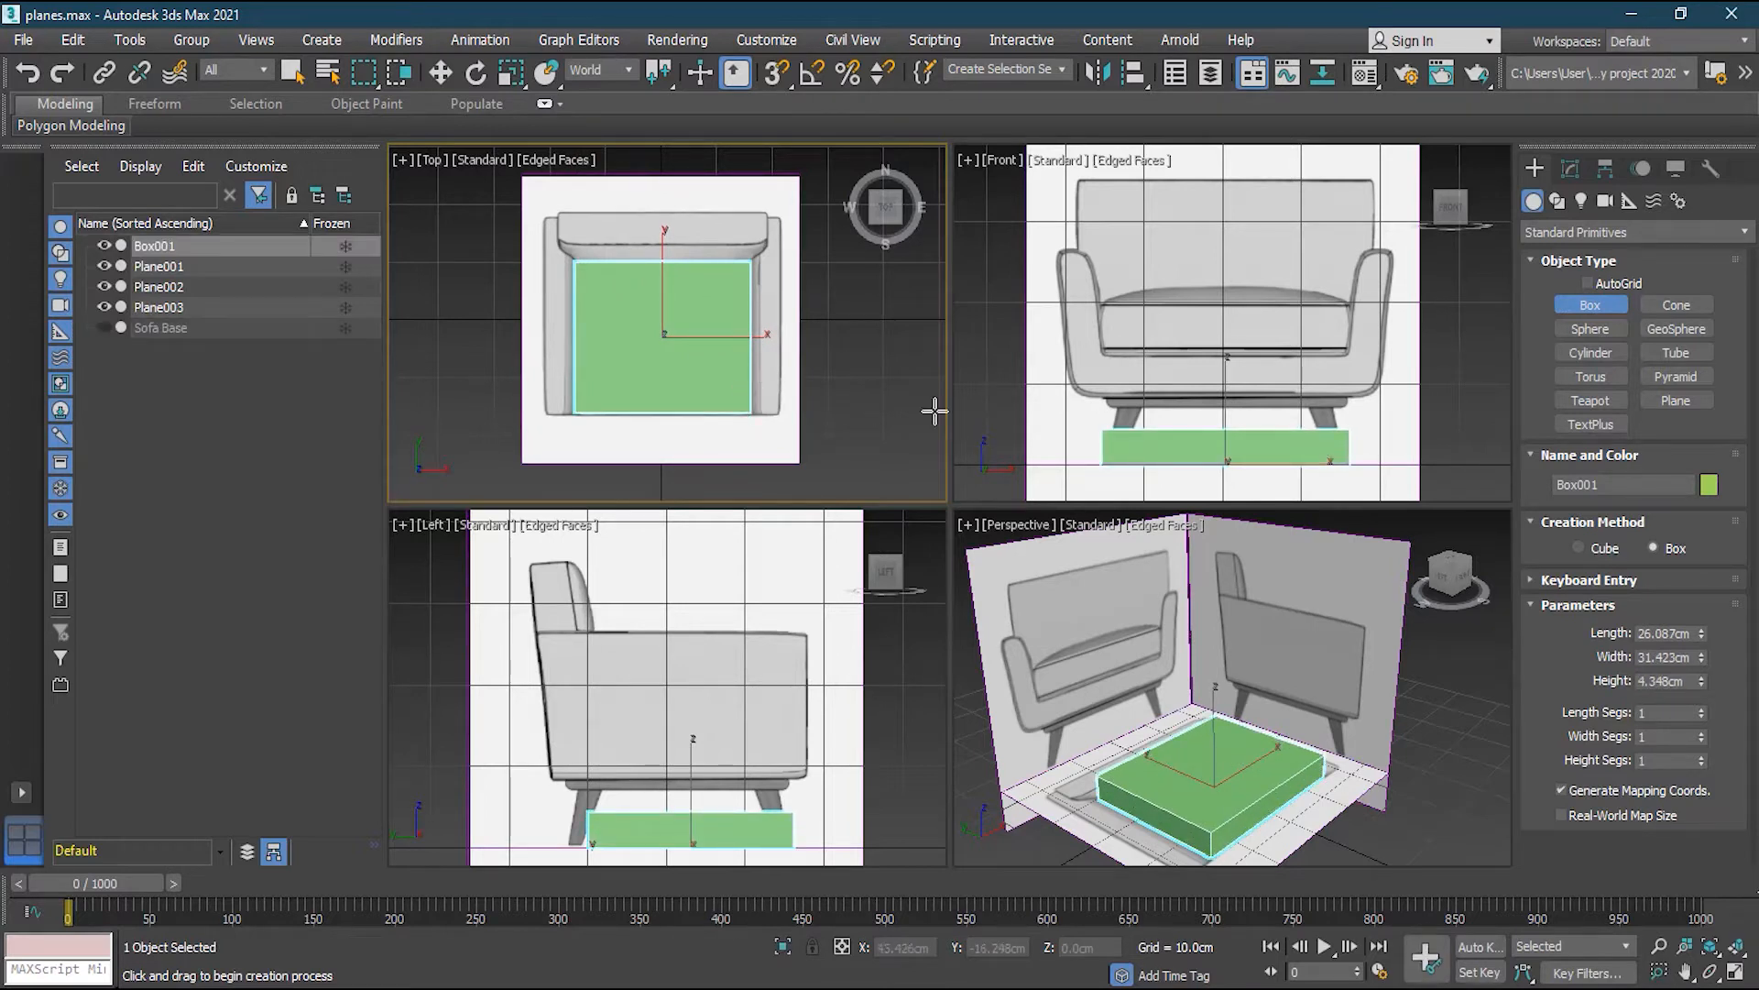
Raise the box to the seat cushion's level in the front view and increase its height to about 5.8 cm
key(w)
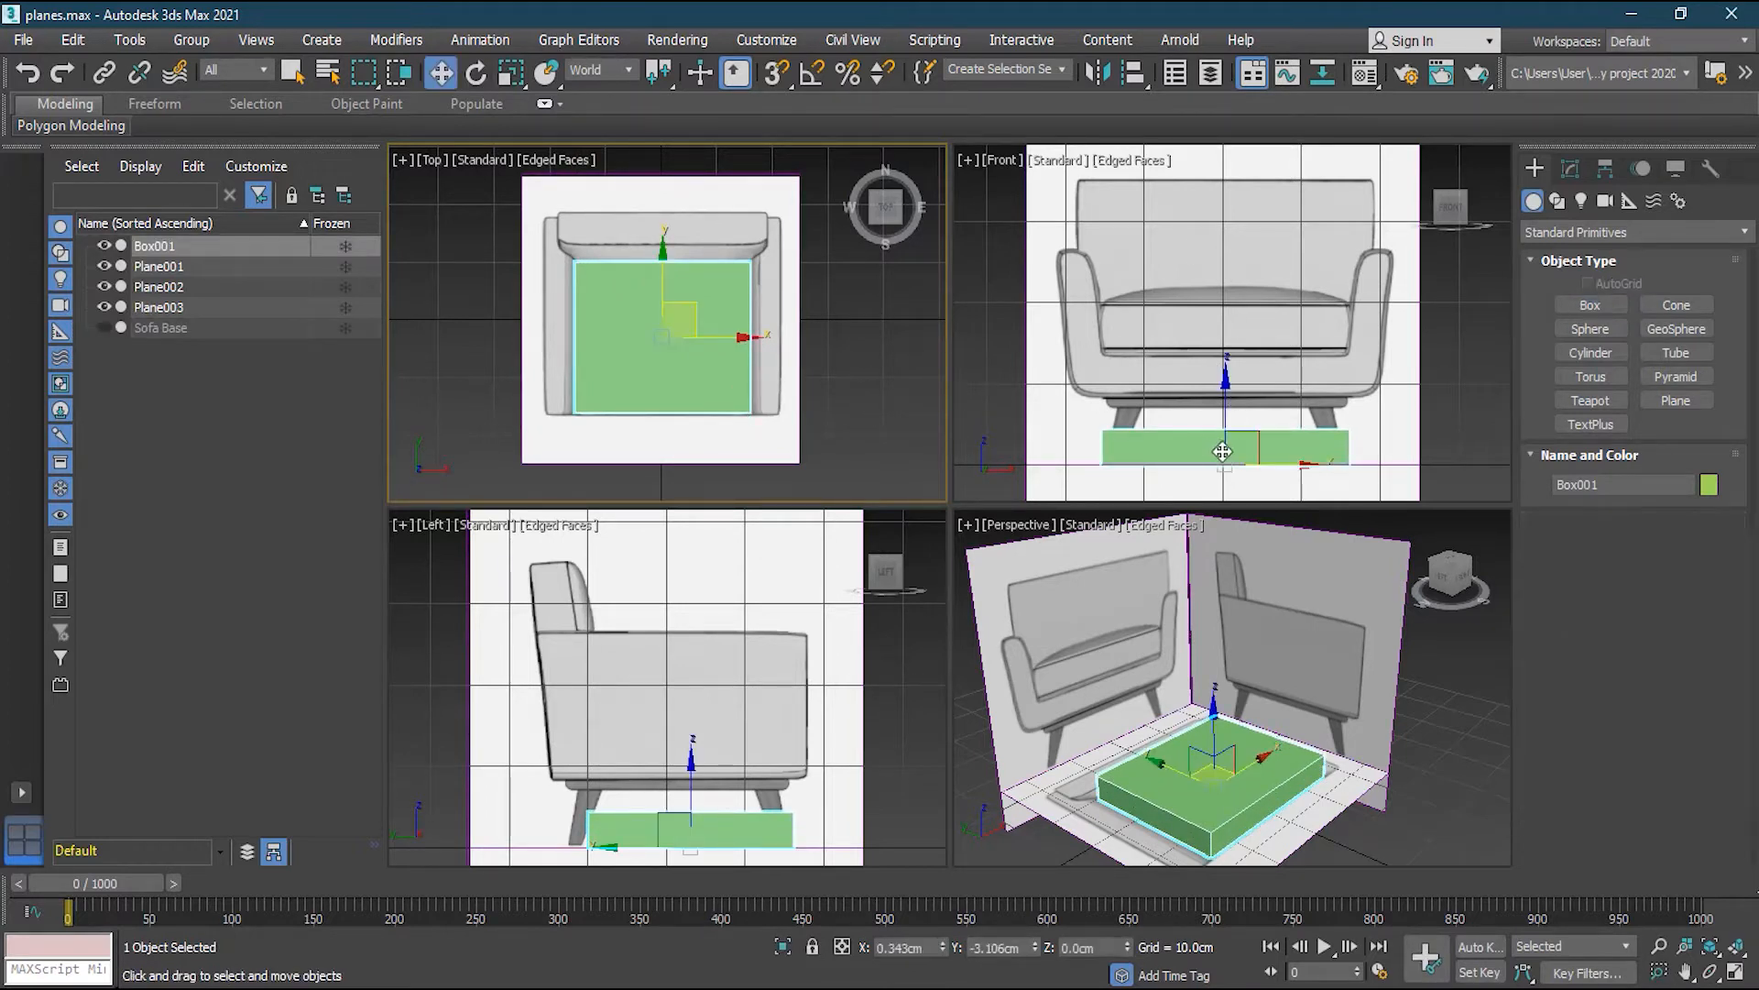
drag(1225, 410, 1222, 297)
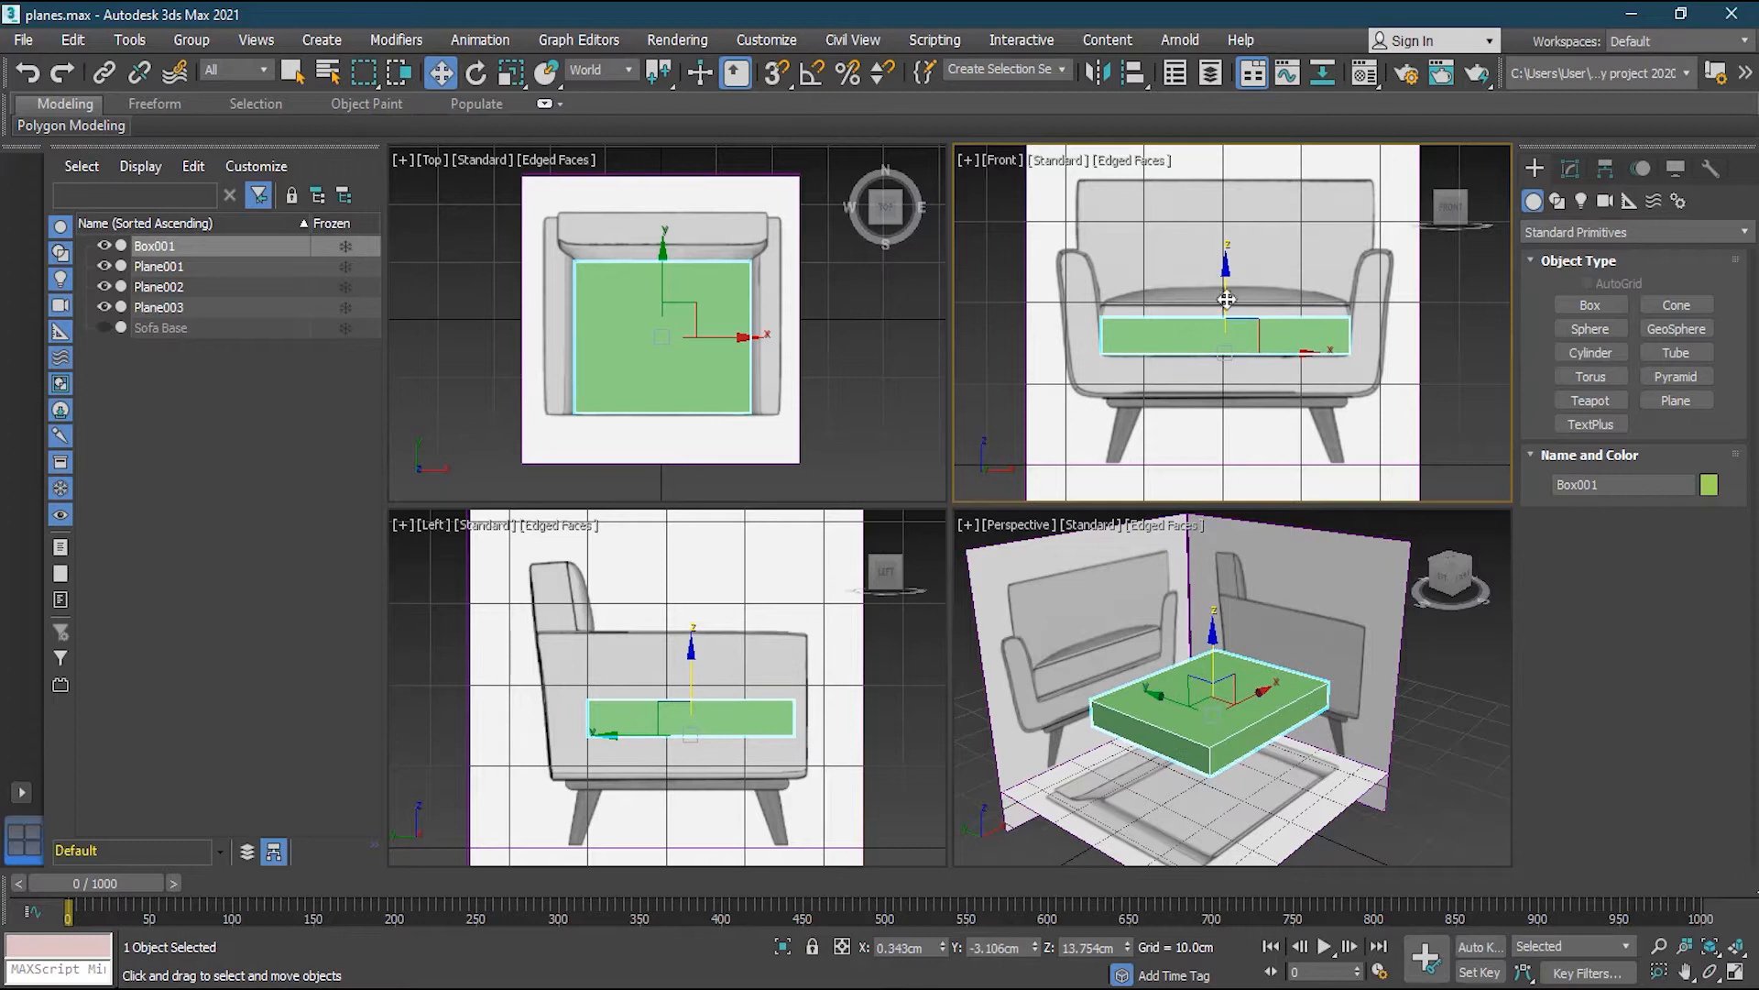
click(1569, 170)
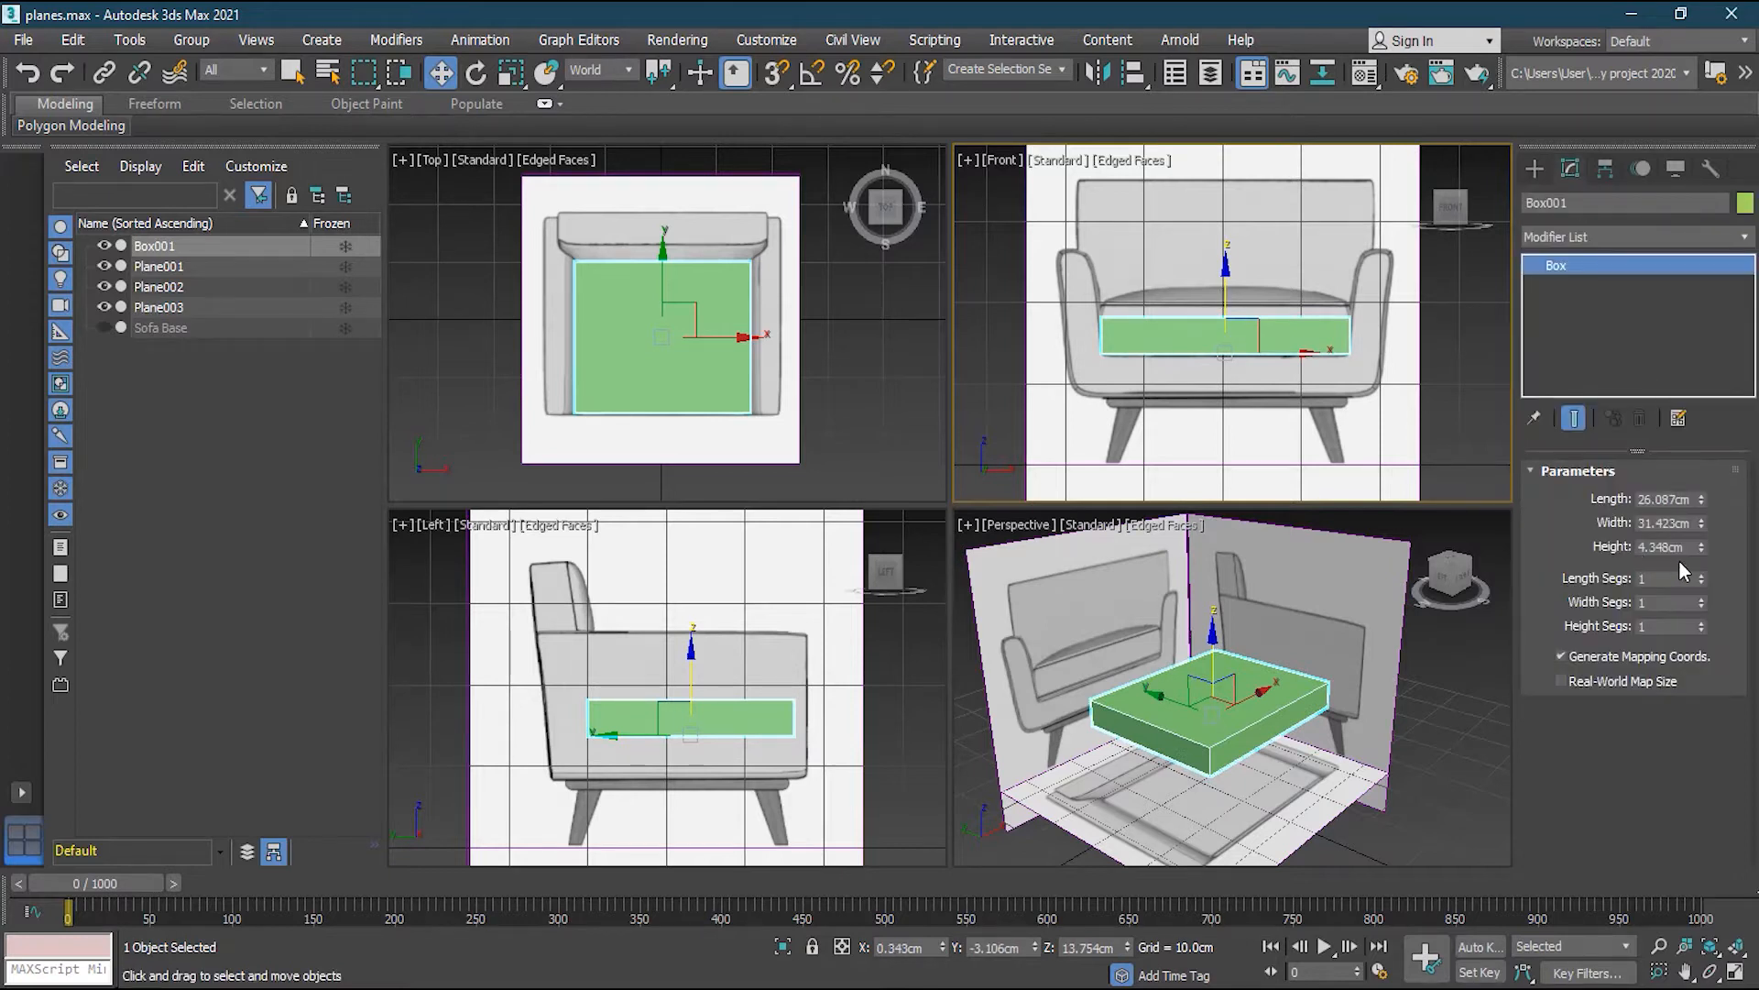
drag(1701, 546, 1693, 502)
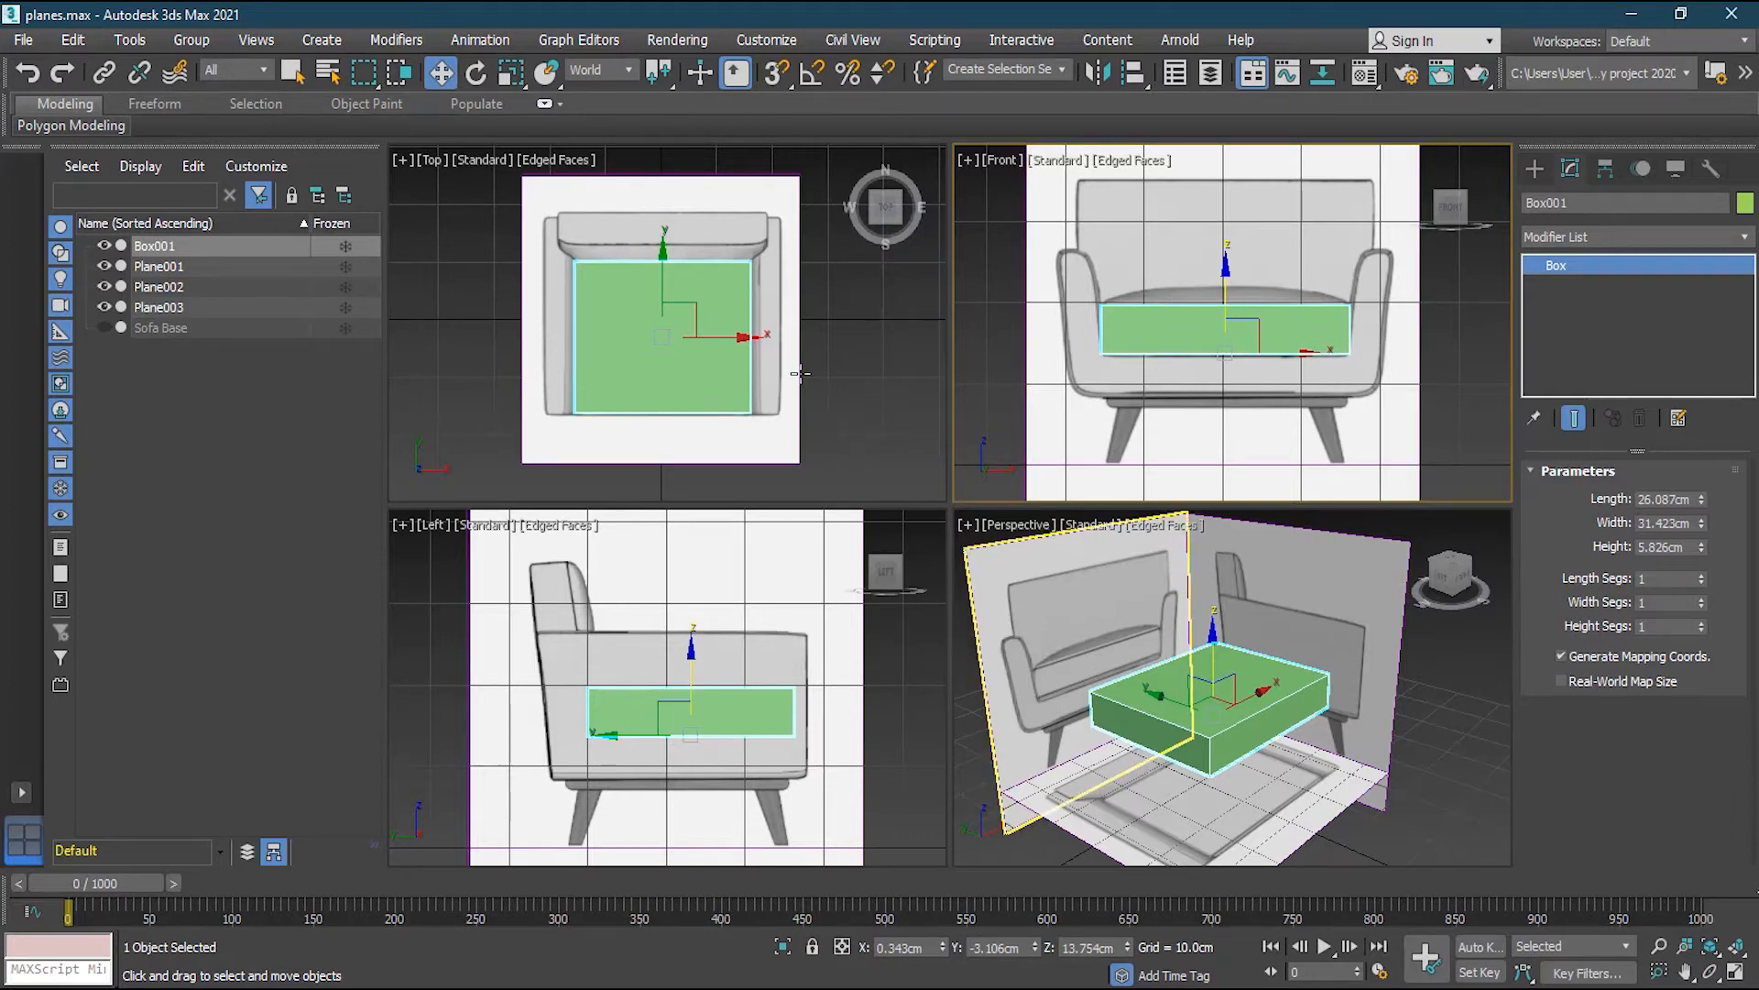
Turn on See-Through display in the cushion box's object properties
click(648, 373)
right_click(614, 352)
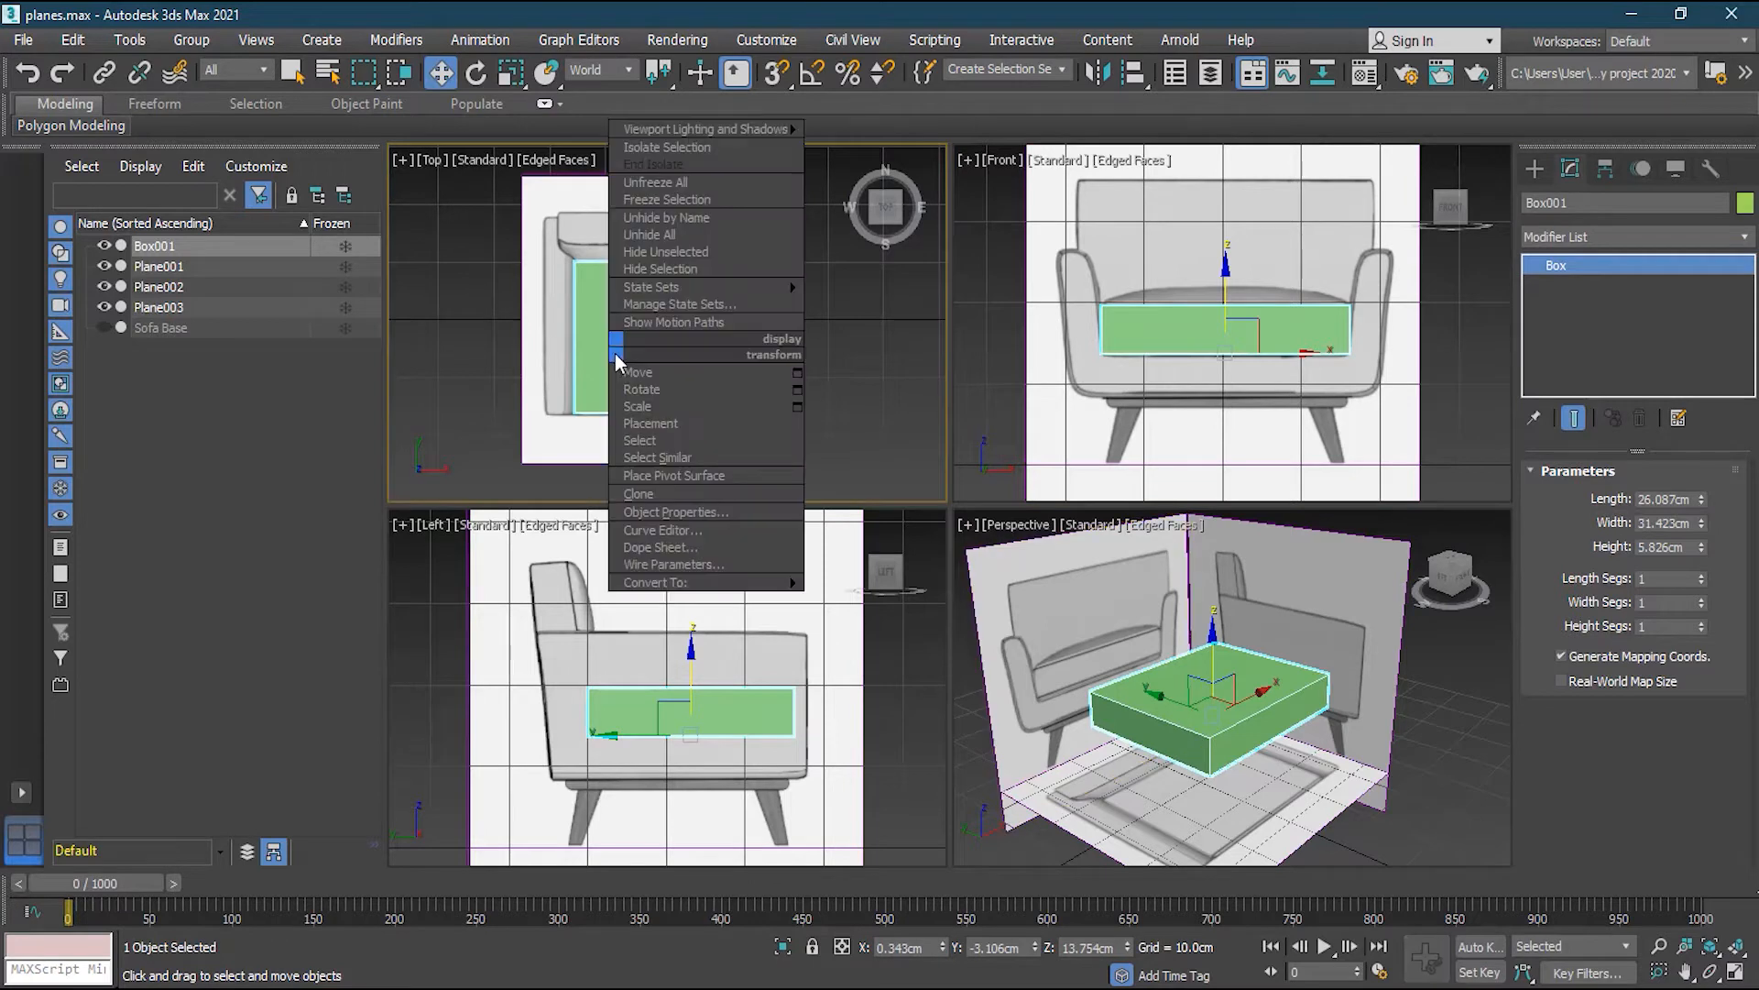
click(675, 512)
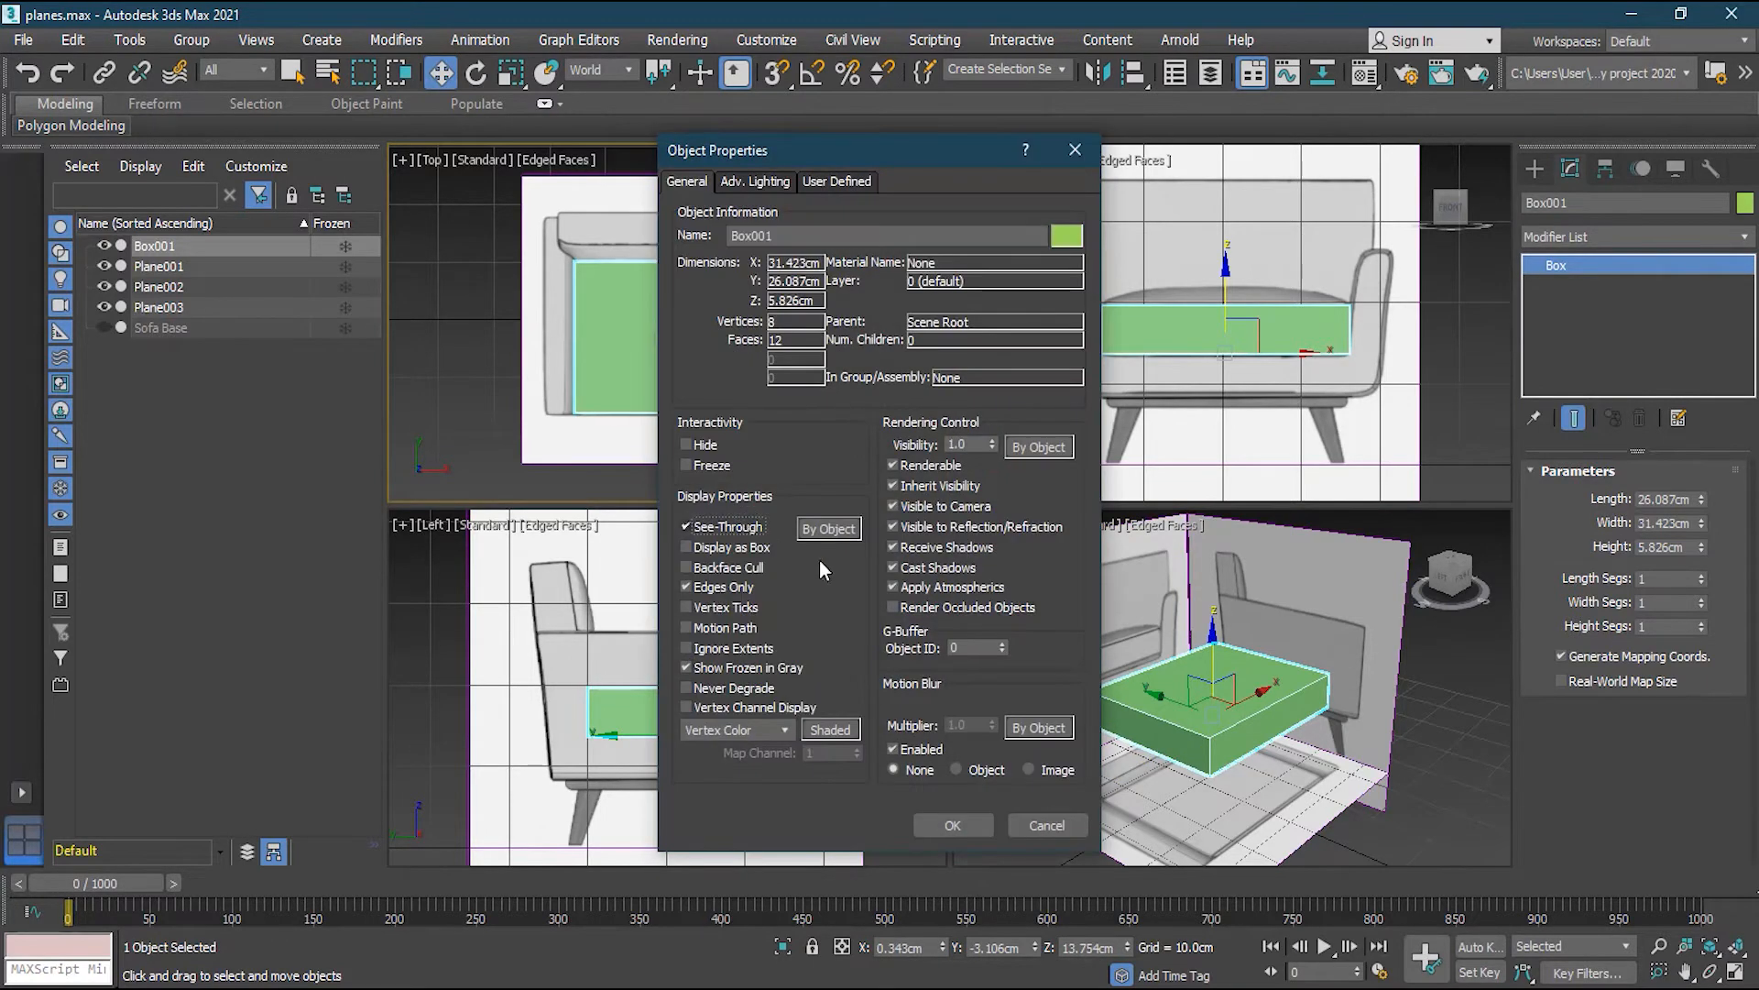
click(953, 826)
Apply a TurboSmooth modifier to the cushion box
scroll(646, 325, up, 2)
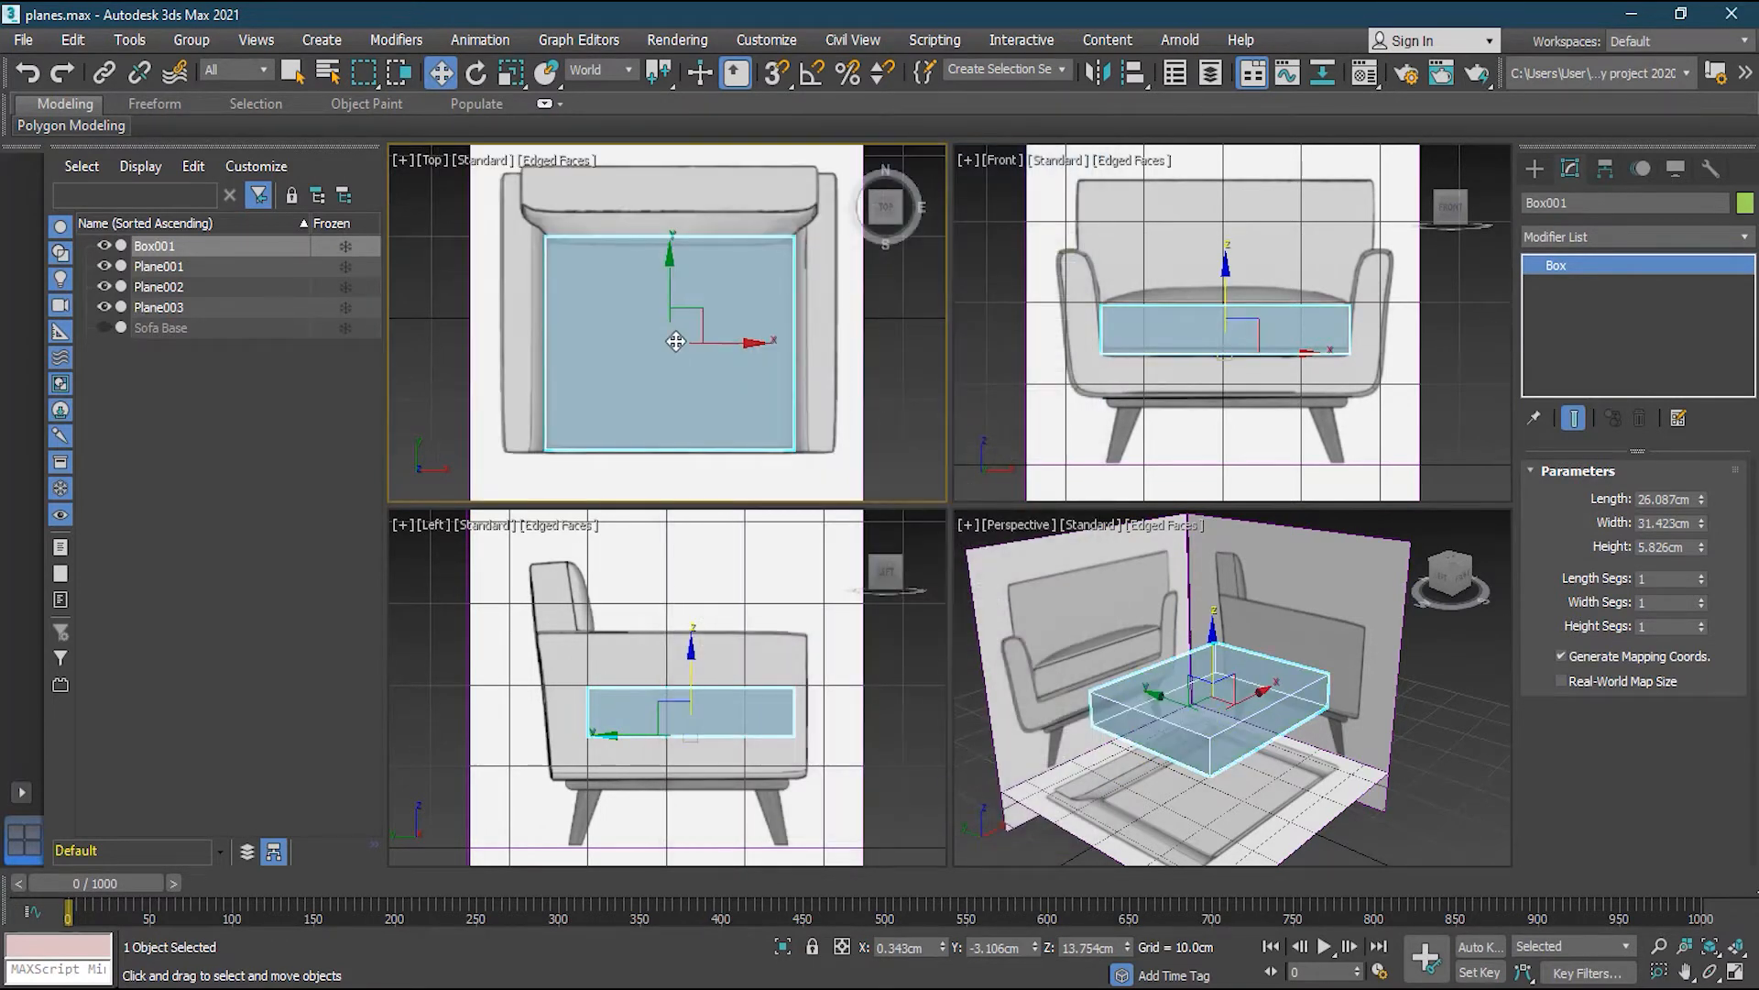
scroll(1186, 320, up, 3)
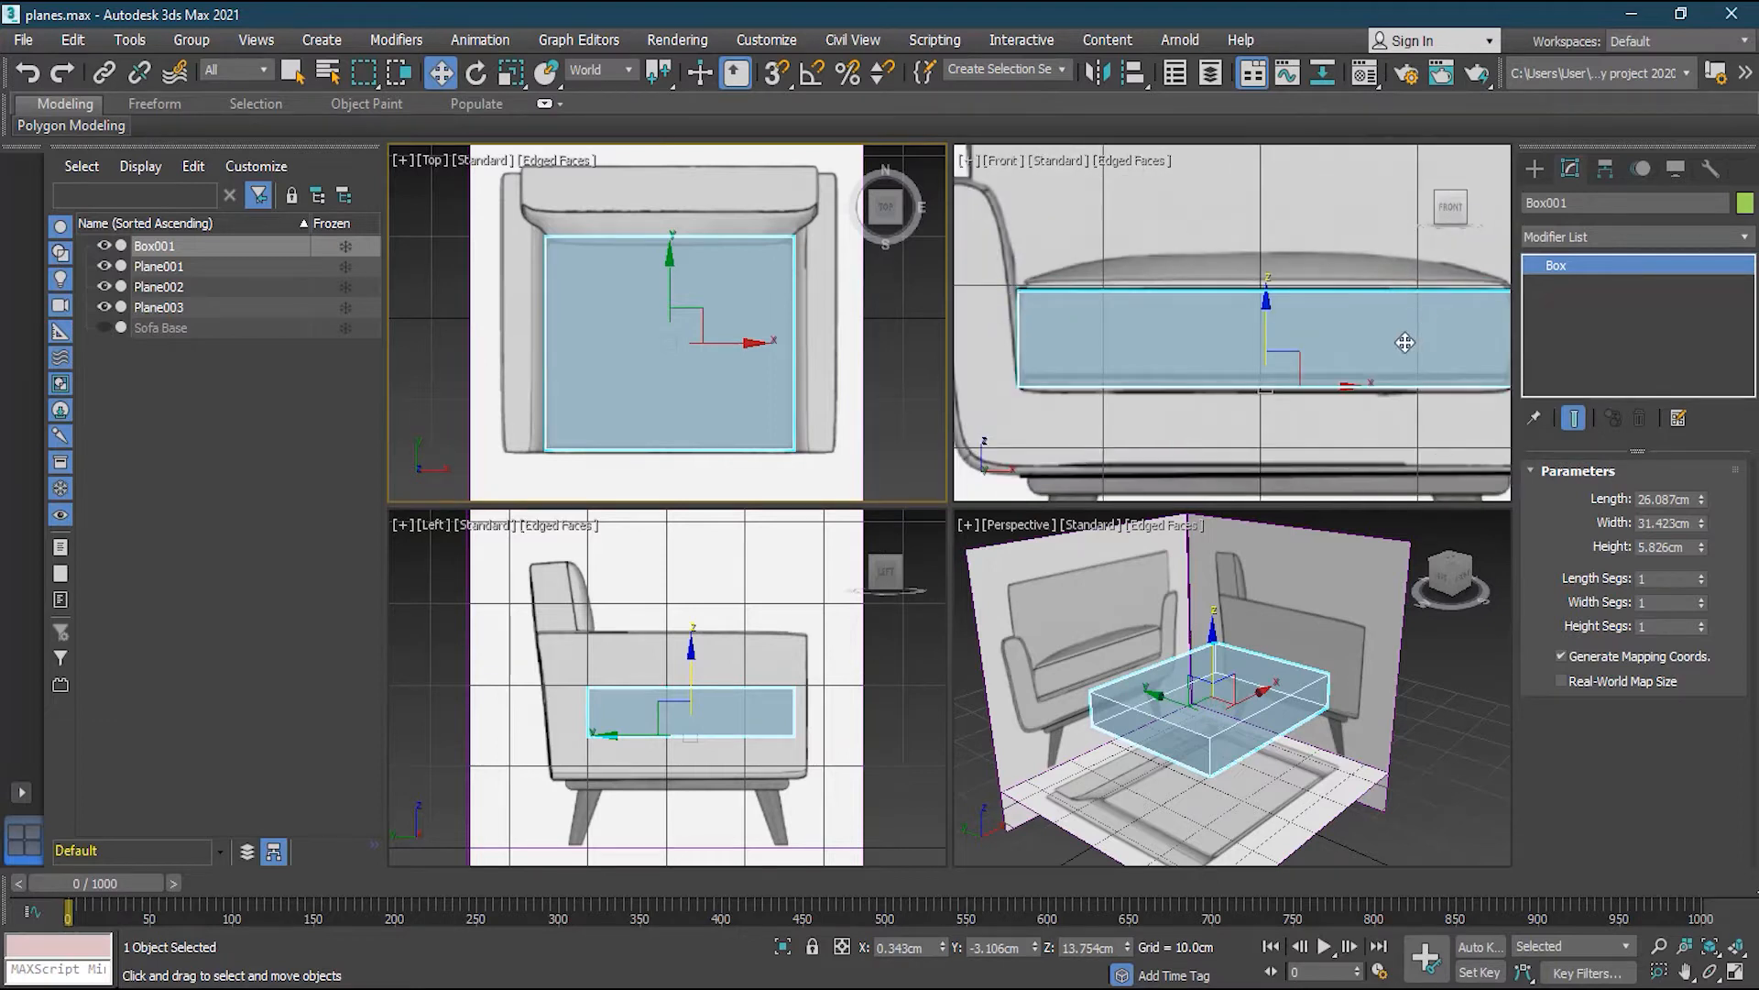
middle_drag(1373, 335, 1335, 340)
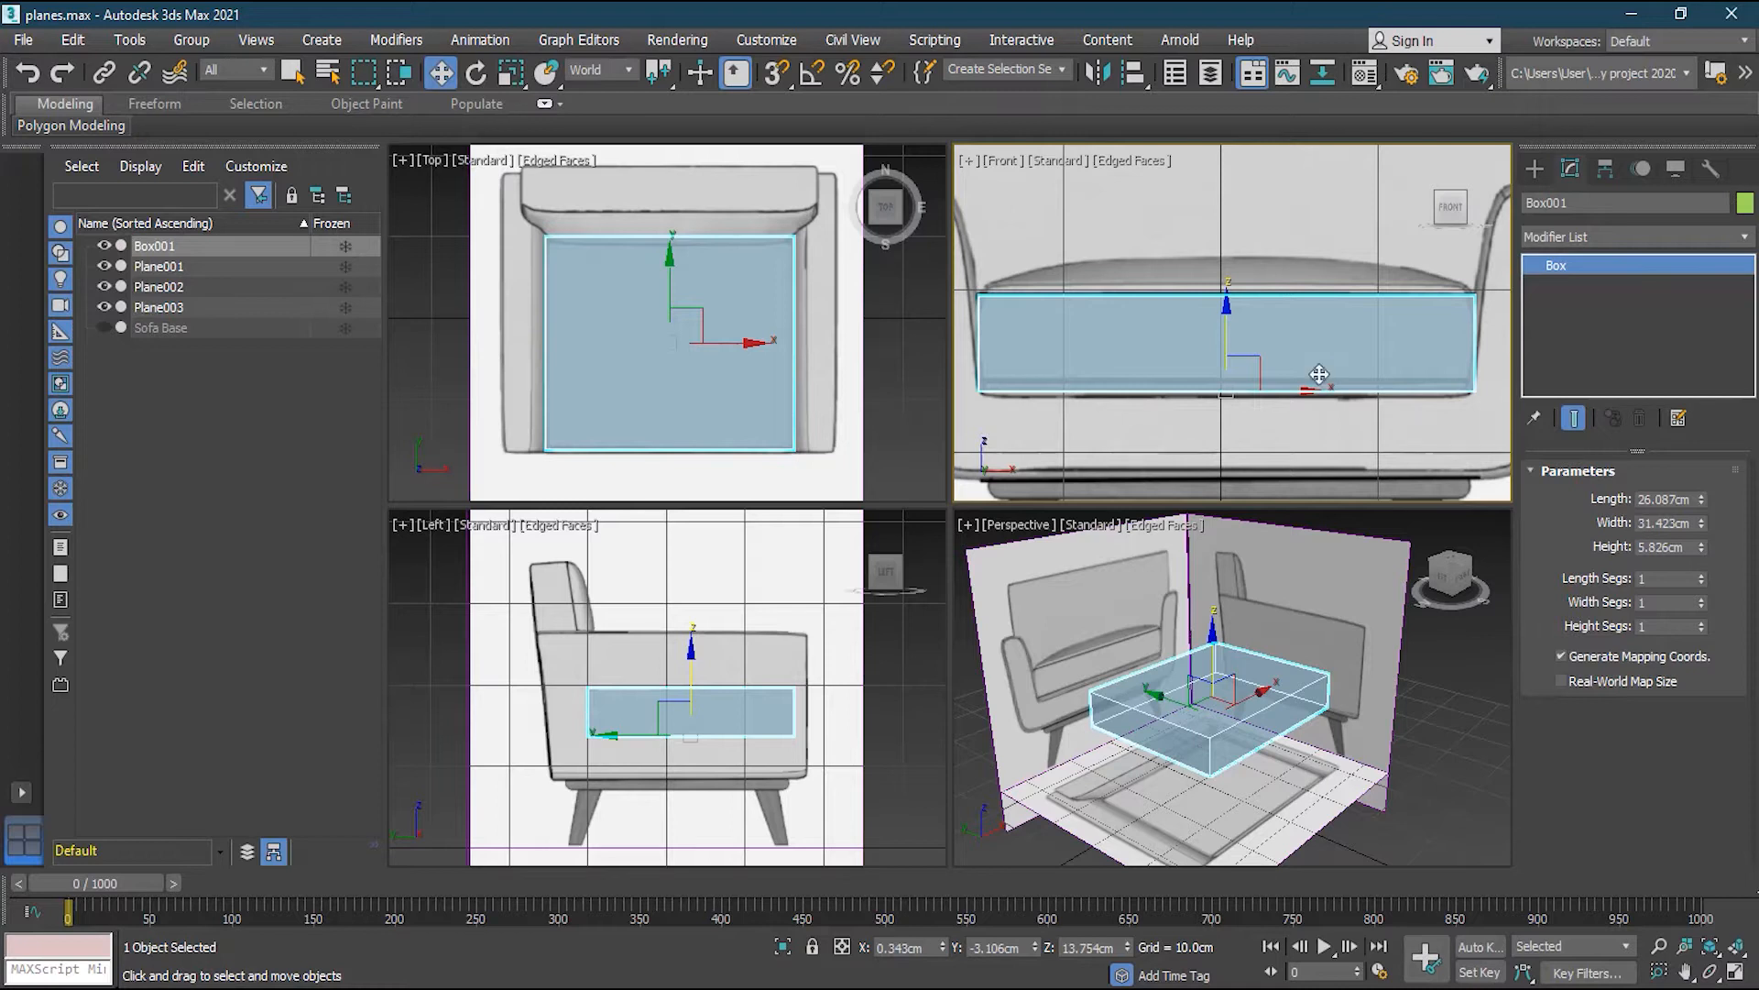
scroll(1294, 779, up, 3)
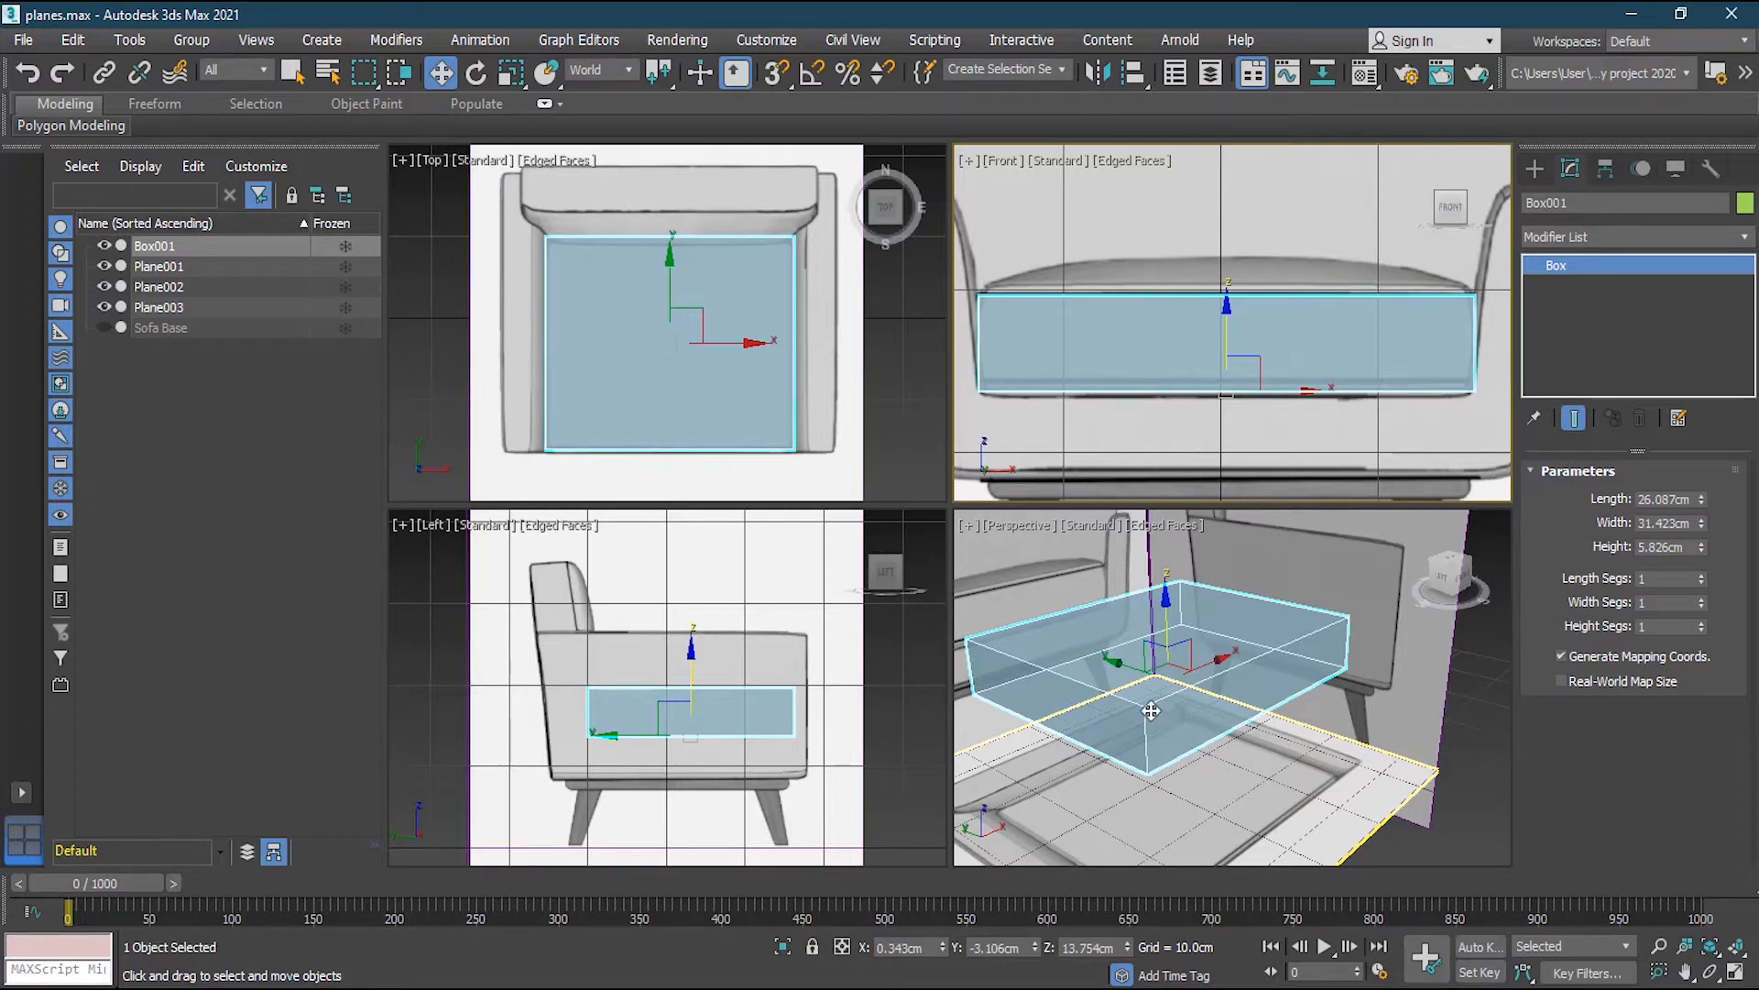
scroll(1156, 682, down, 3)
alt+middle_drag(1248, 707, 1293, 732)
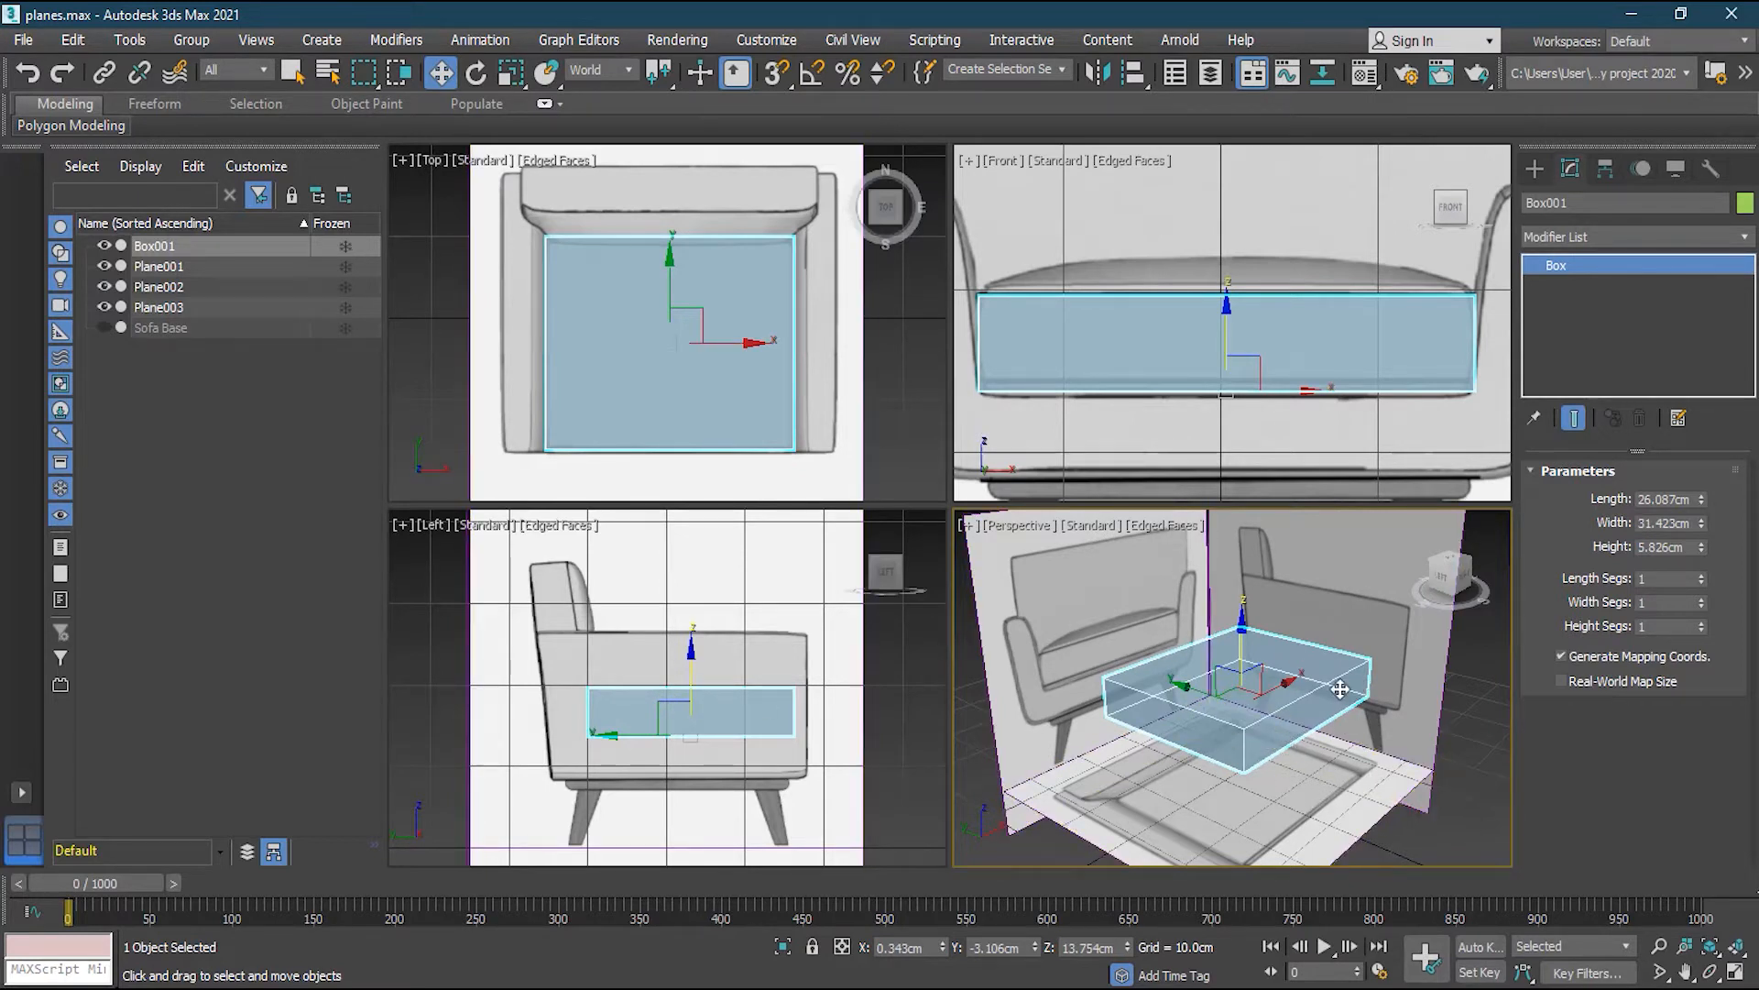
alt+middle_drag(1342, 735, 1314, 713)
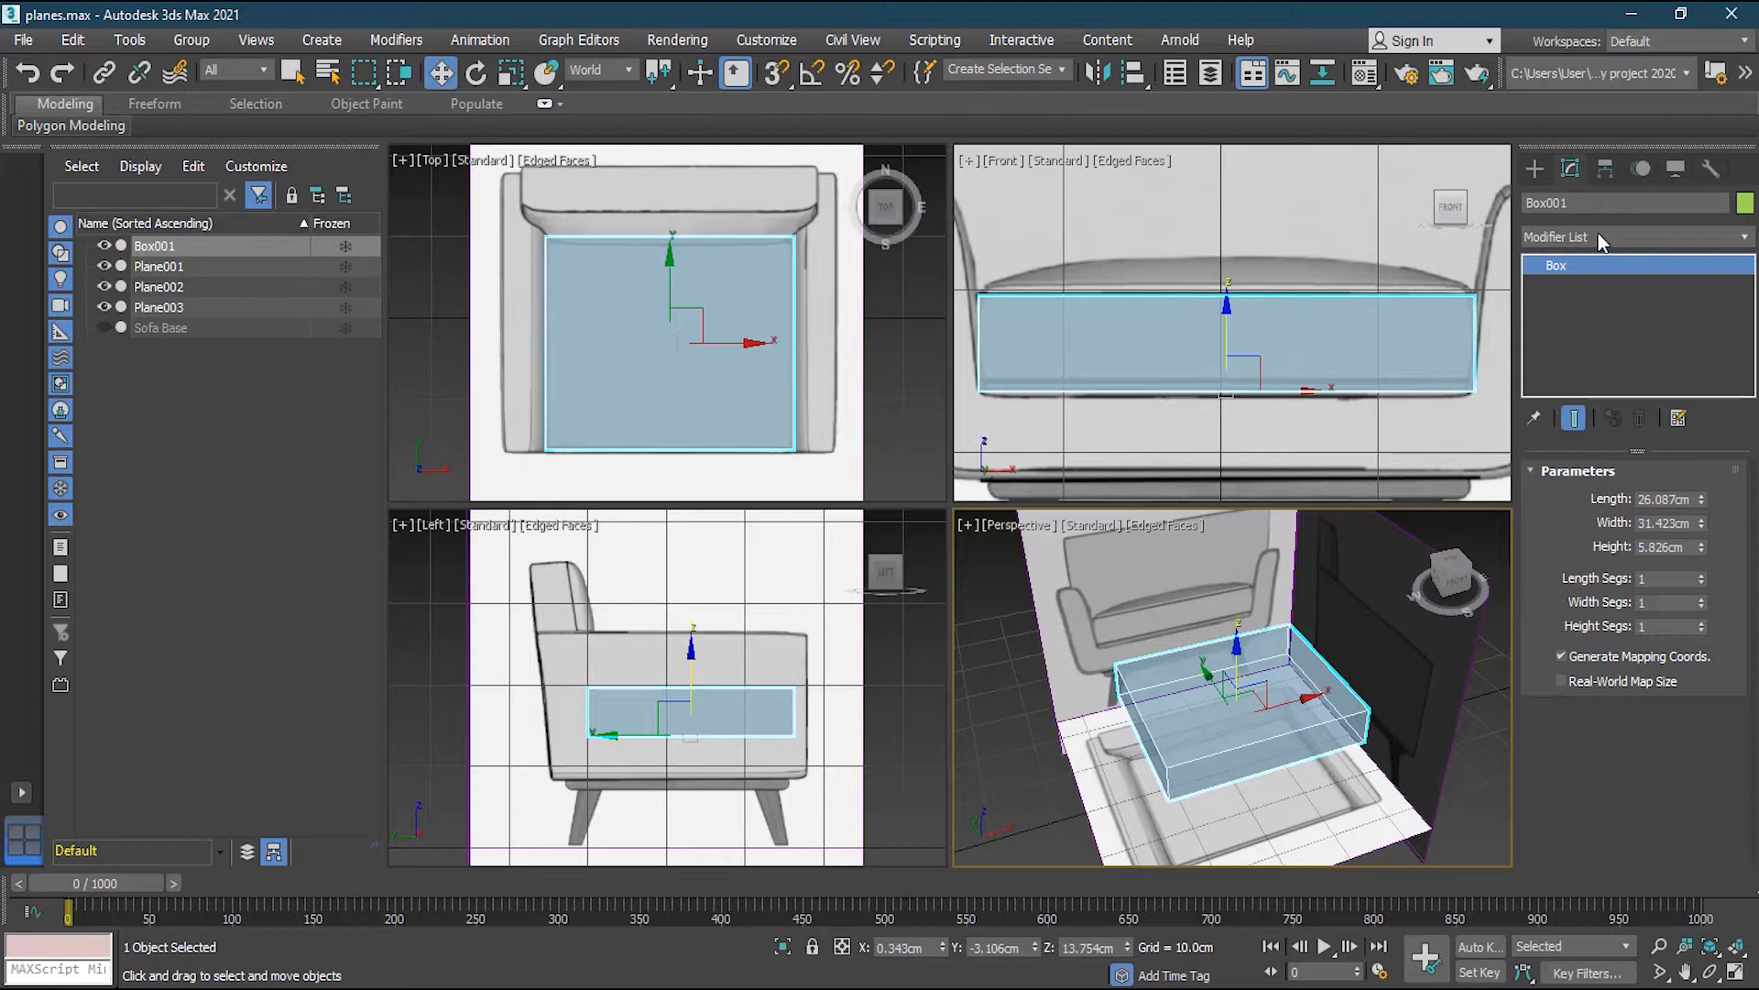
click(1744, 241)
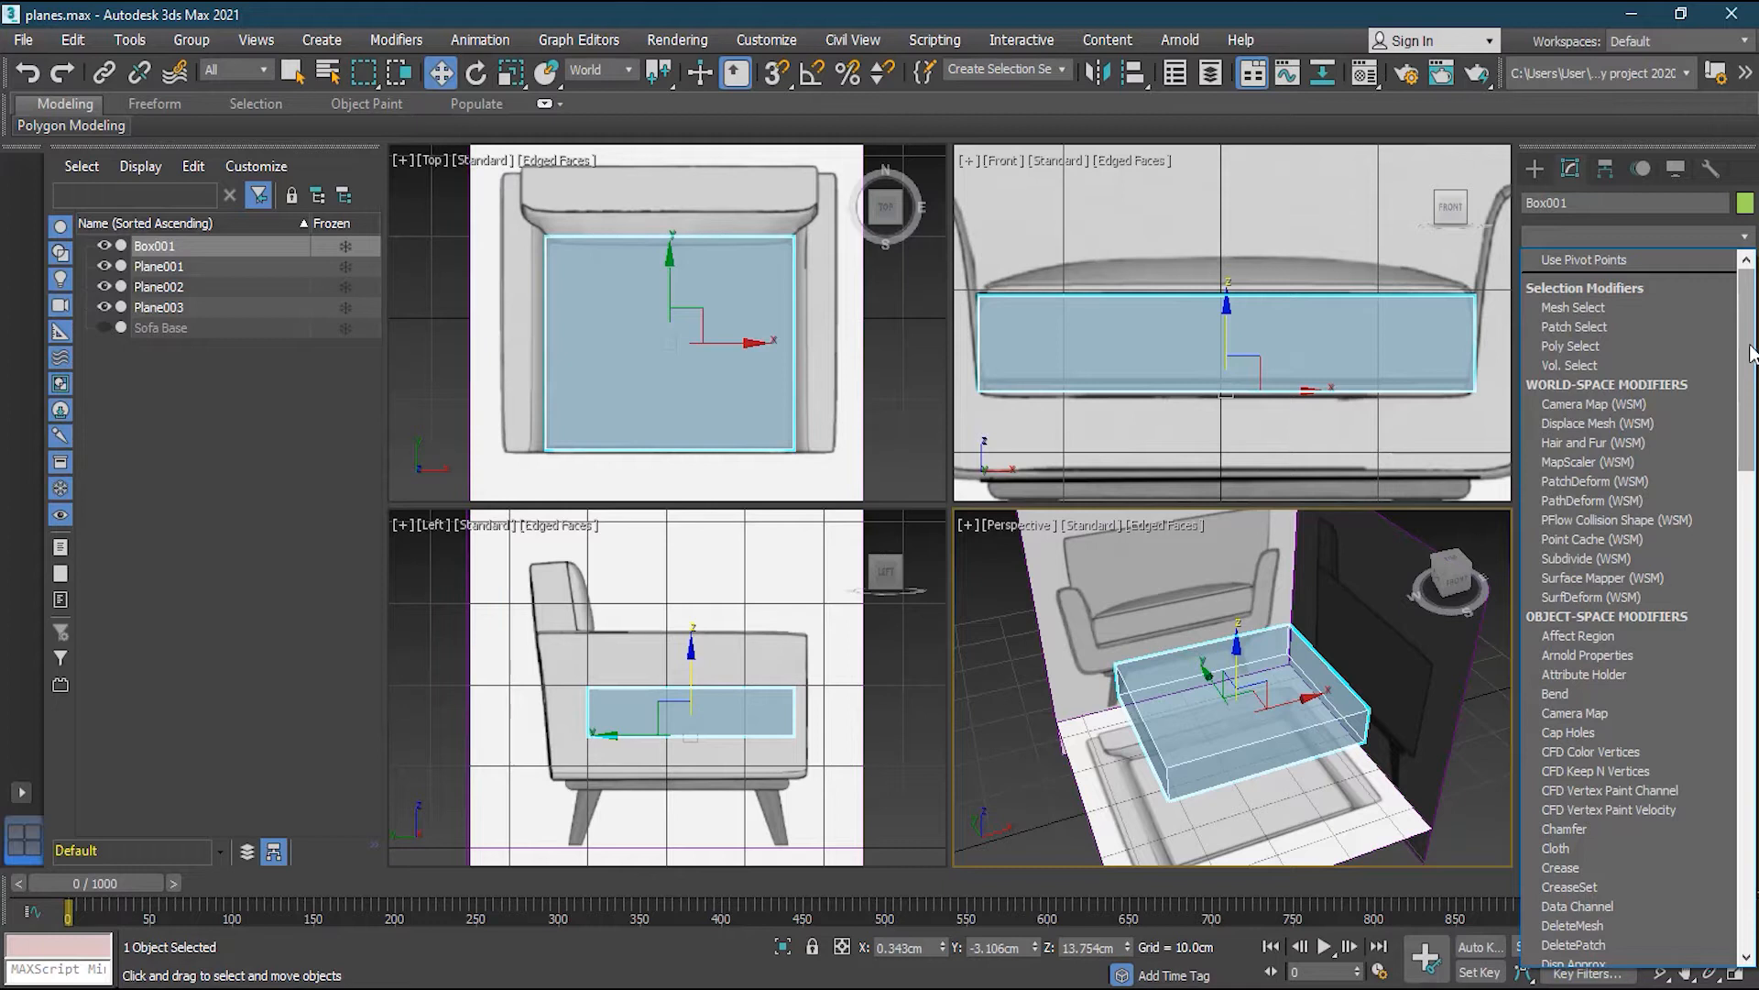
drag(1752, 353, 1752, 766)
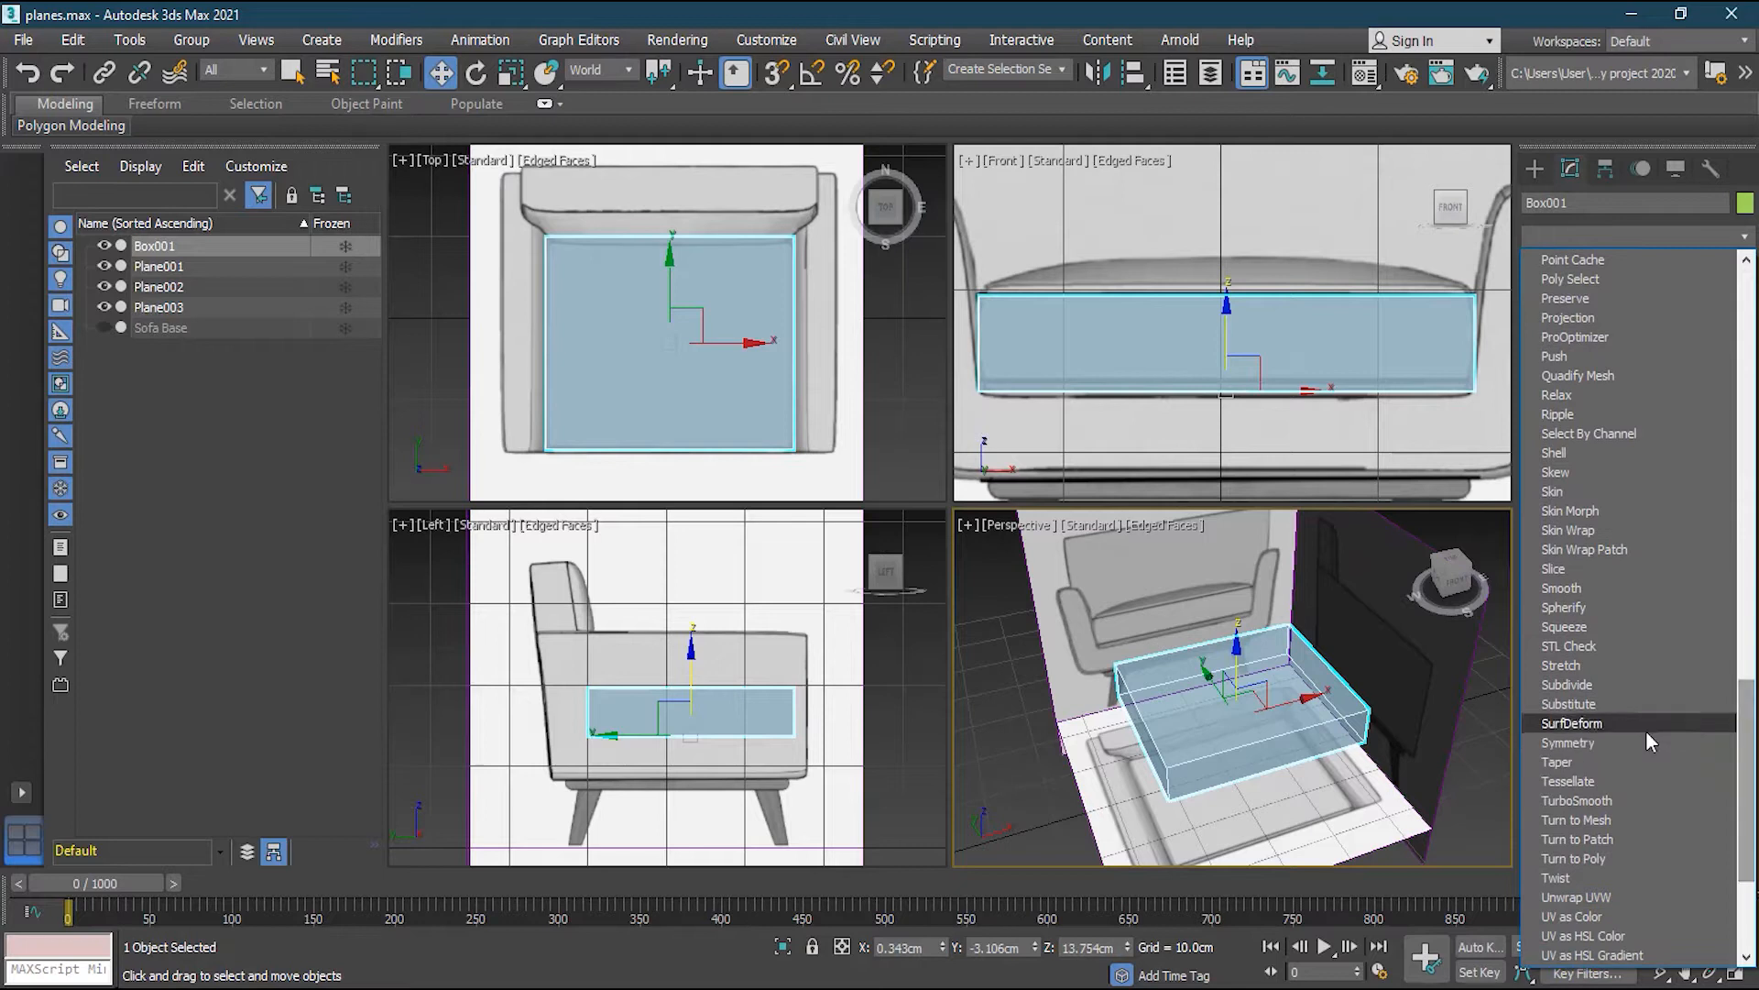
click(1603, 800)
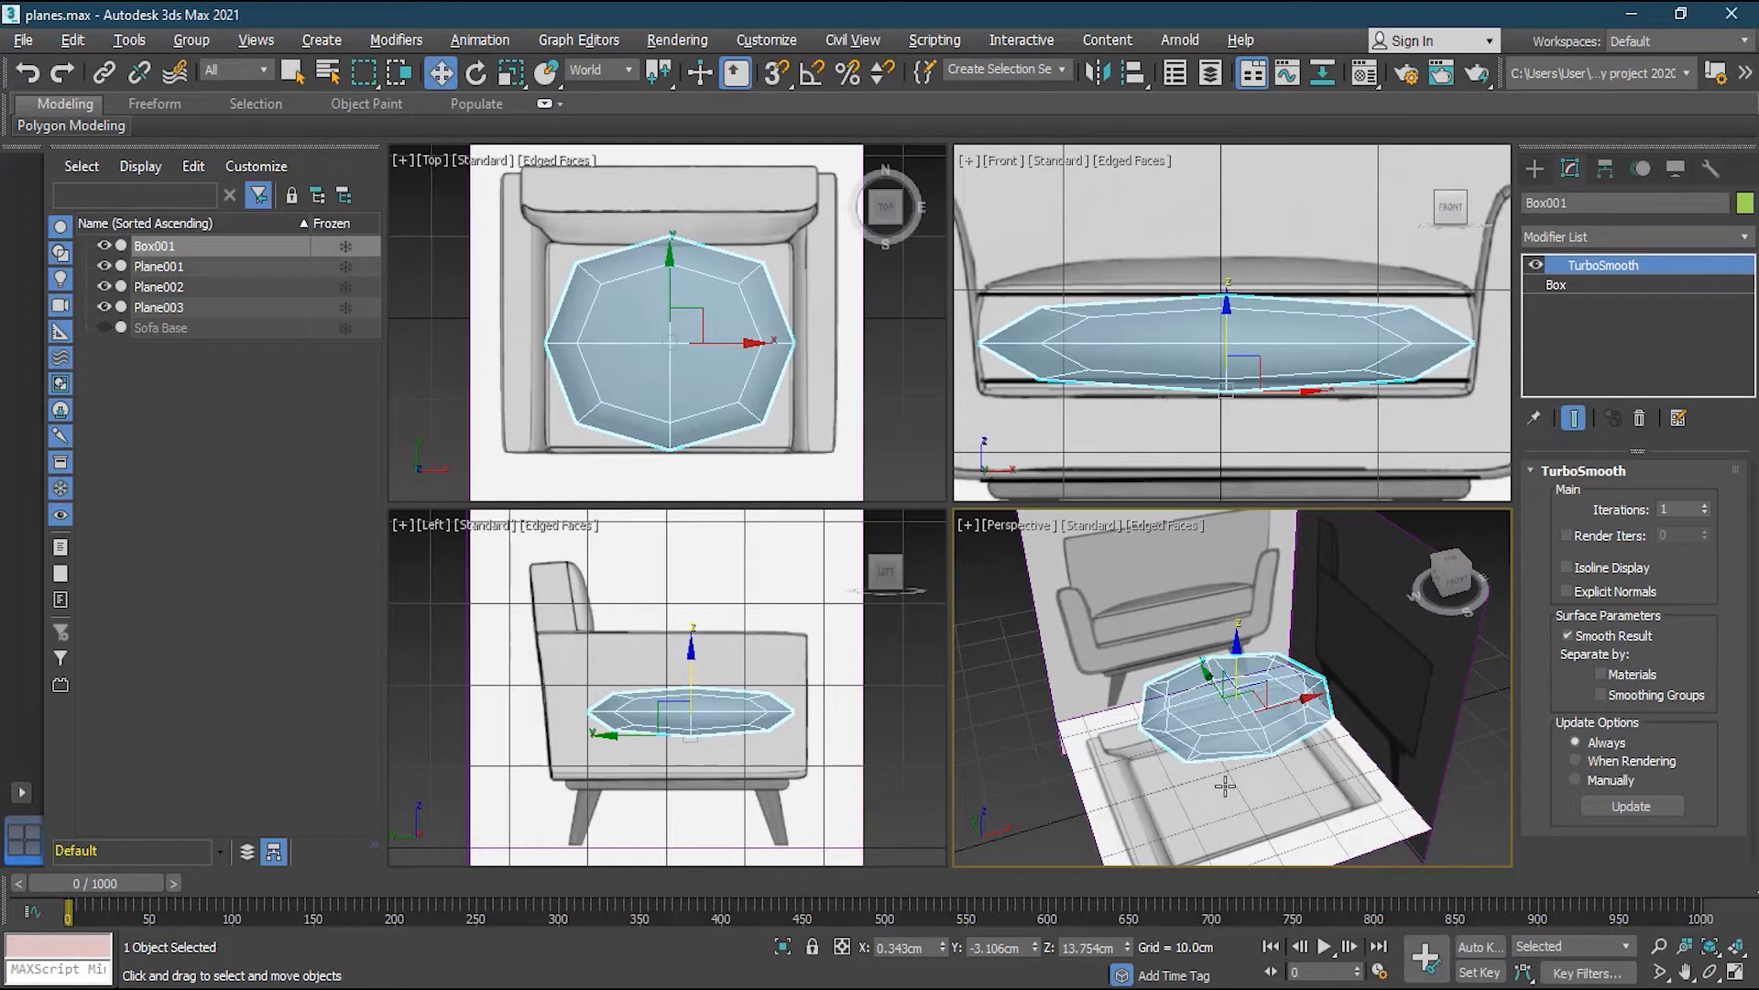
Select the Box level beneath TurboSmooth and compare the cushion's shape with the end result hidden and shown
mouse_move(1211, 777)
alt+middle_down()
mouse_move(1219, 704)
mouse_move(1232, 720)
mouse_move(1215, 754)
alt+middle_up()
scroll(1145, 696, up, 3)
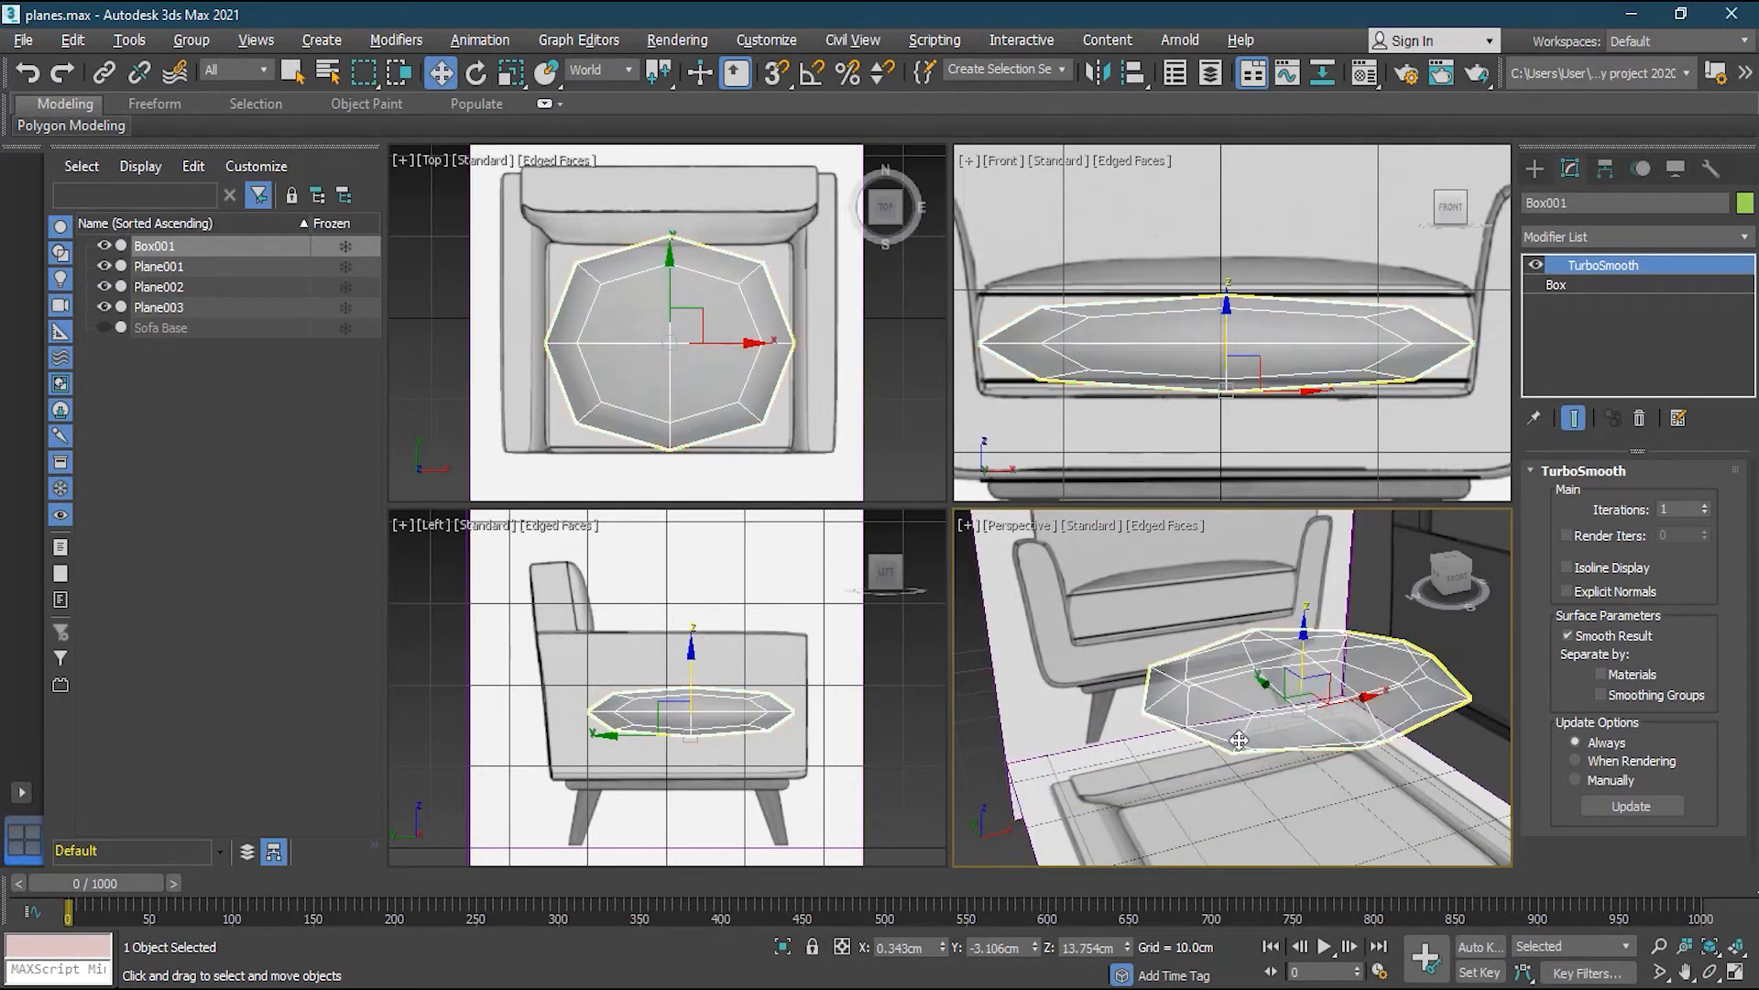
alt+middle_drag(1286, 679, 1297, 734)
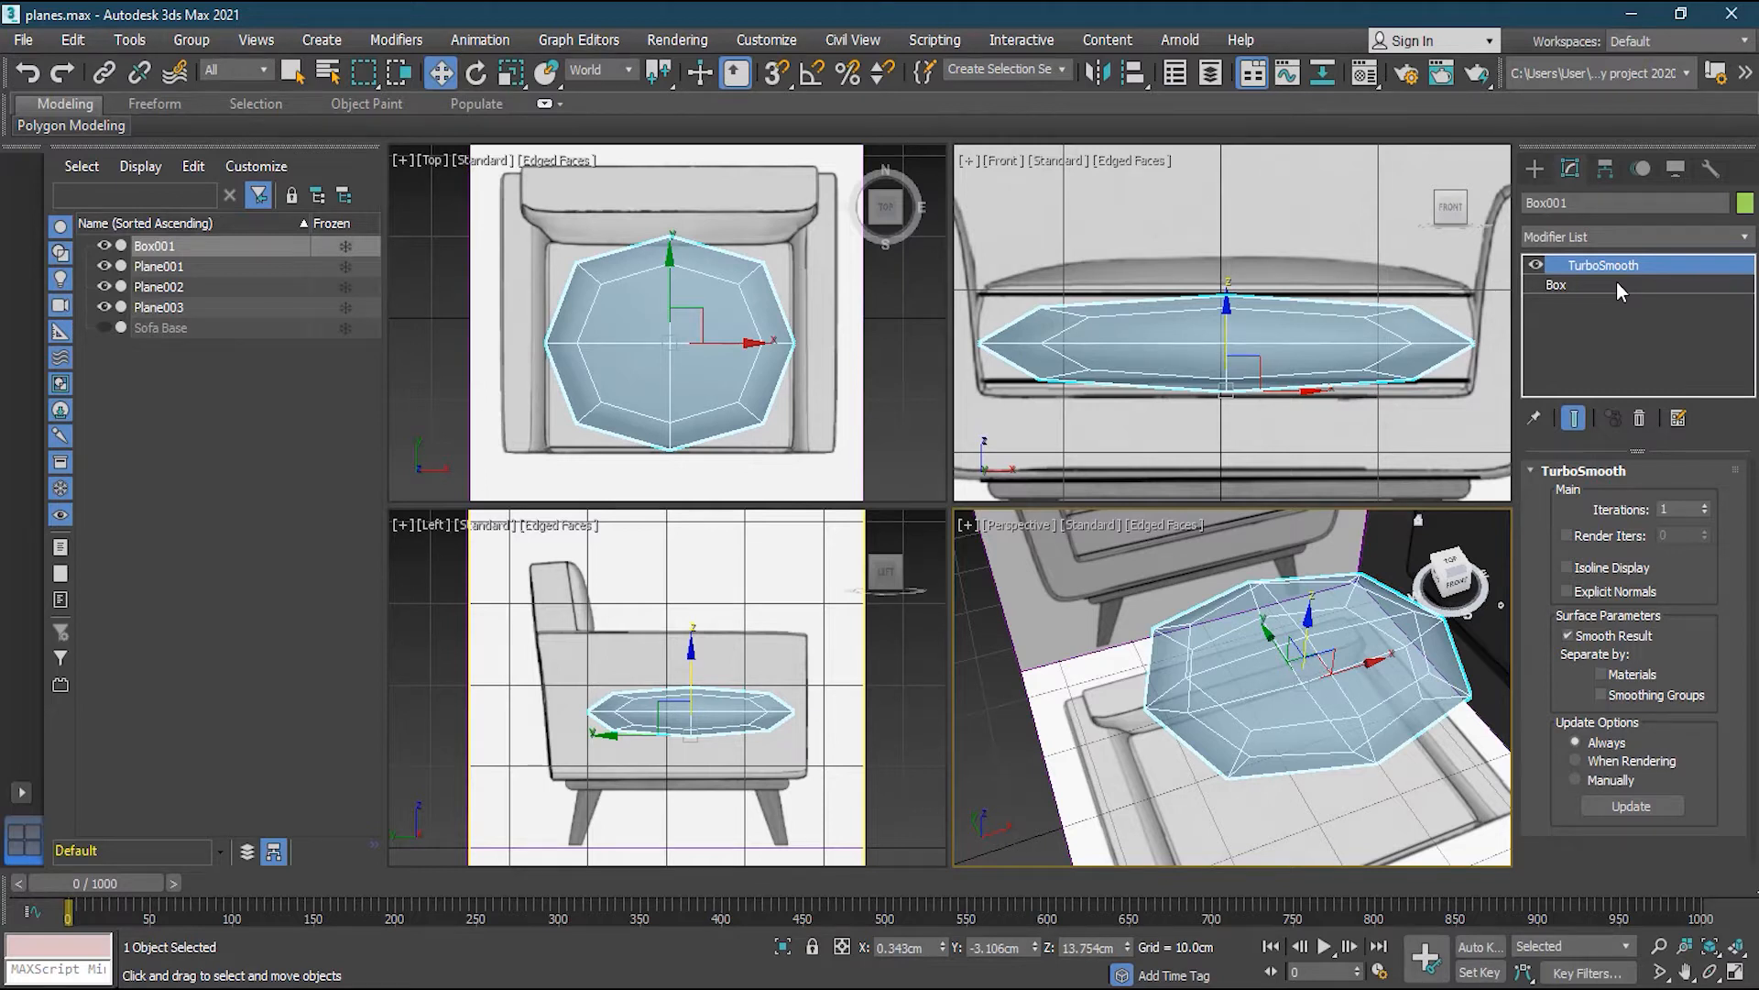
click(1563, 285)
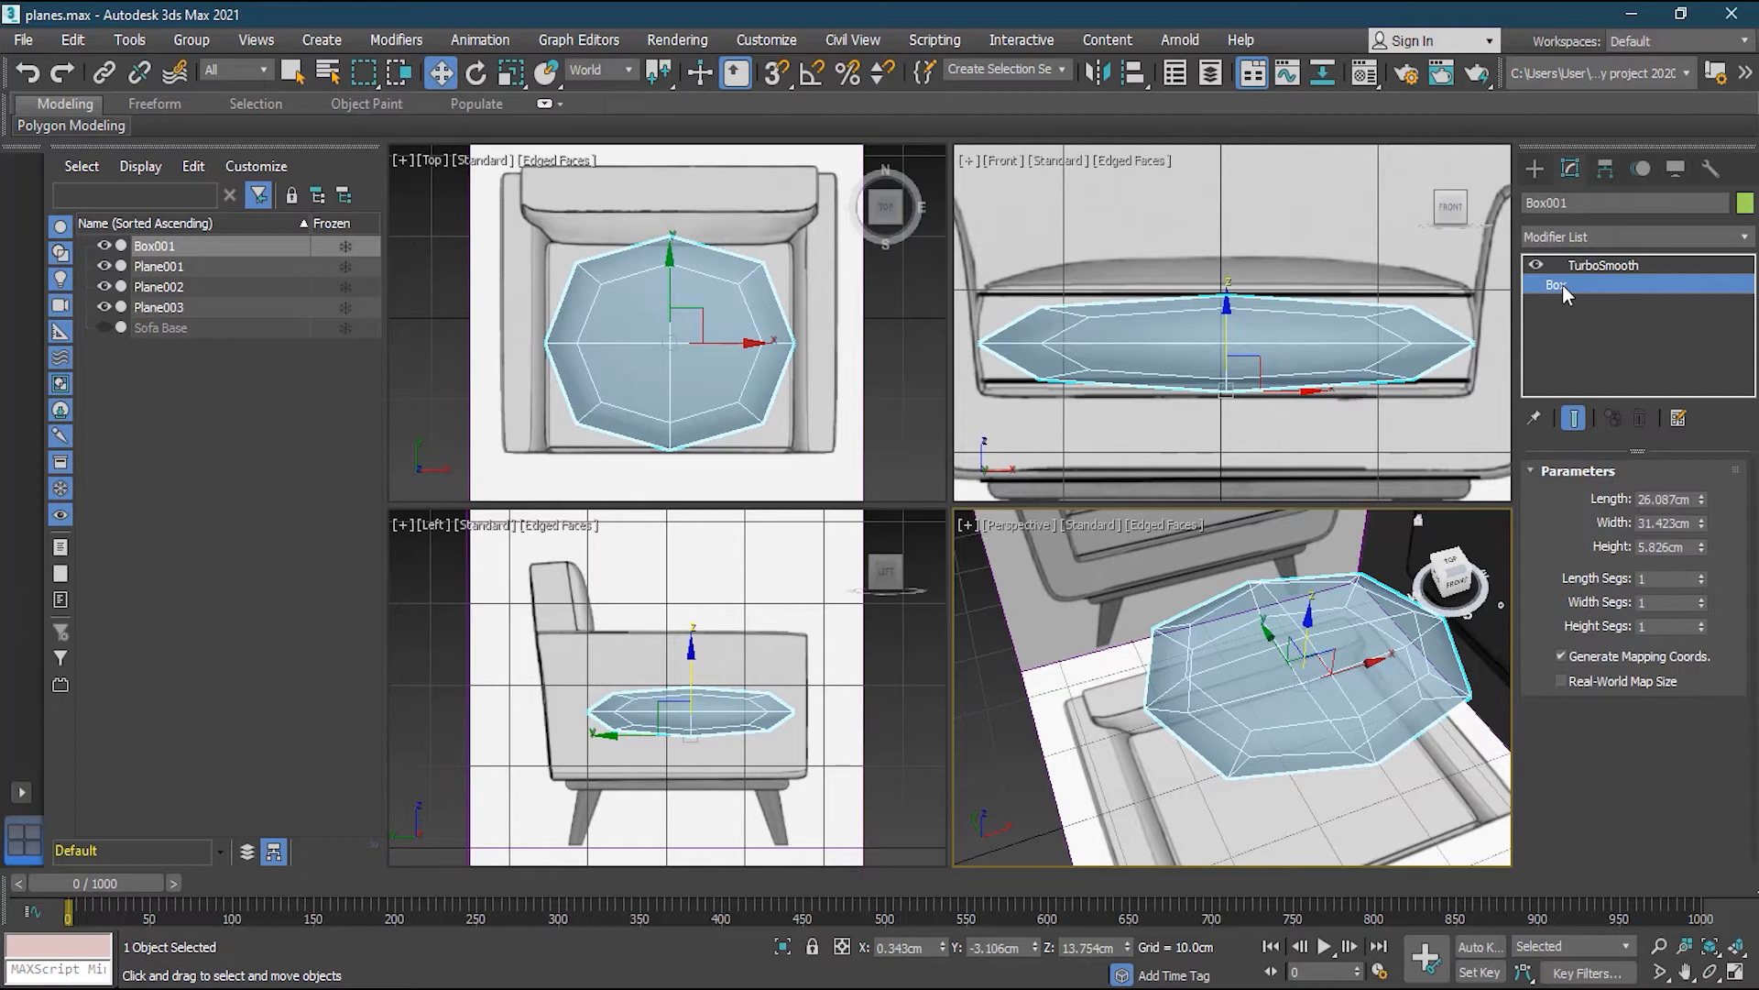
click(1574, 420)
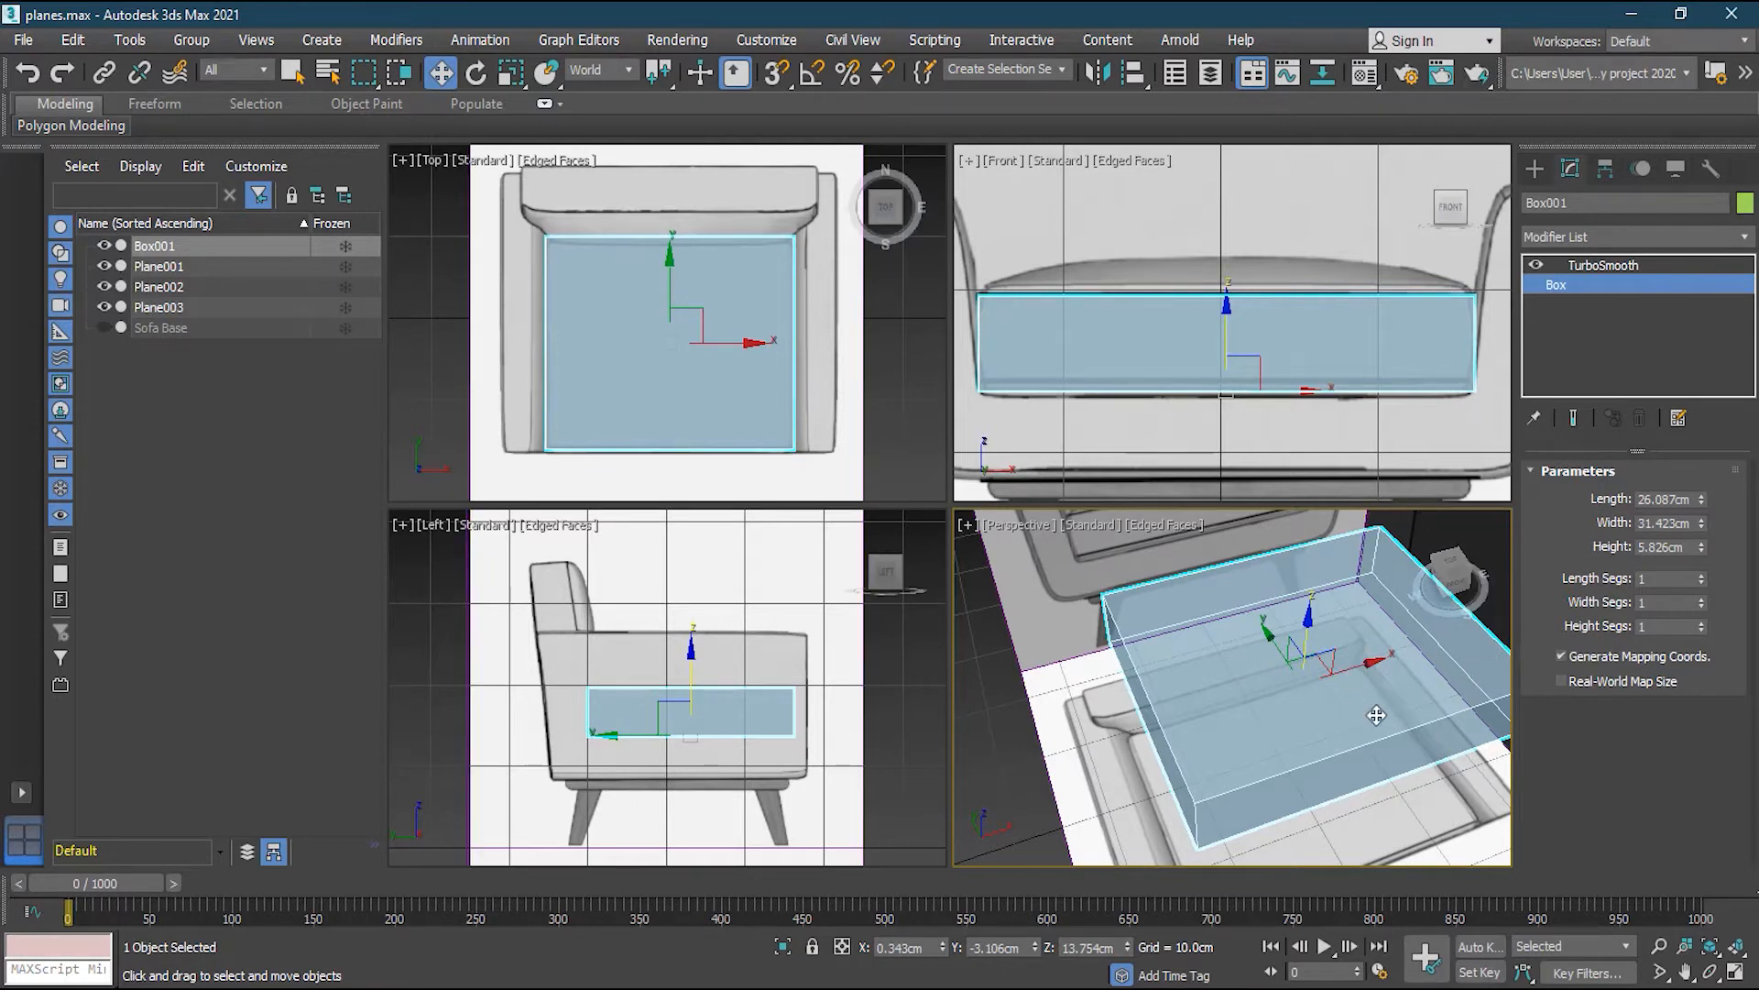
middle_drag(1453, 660, 1320, 679)
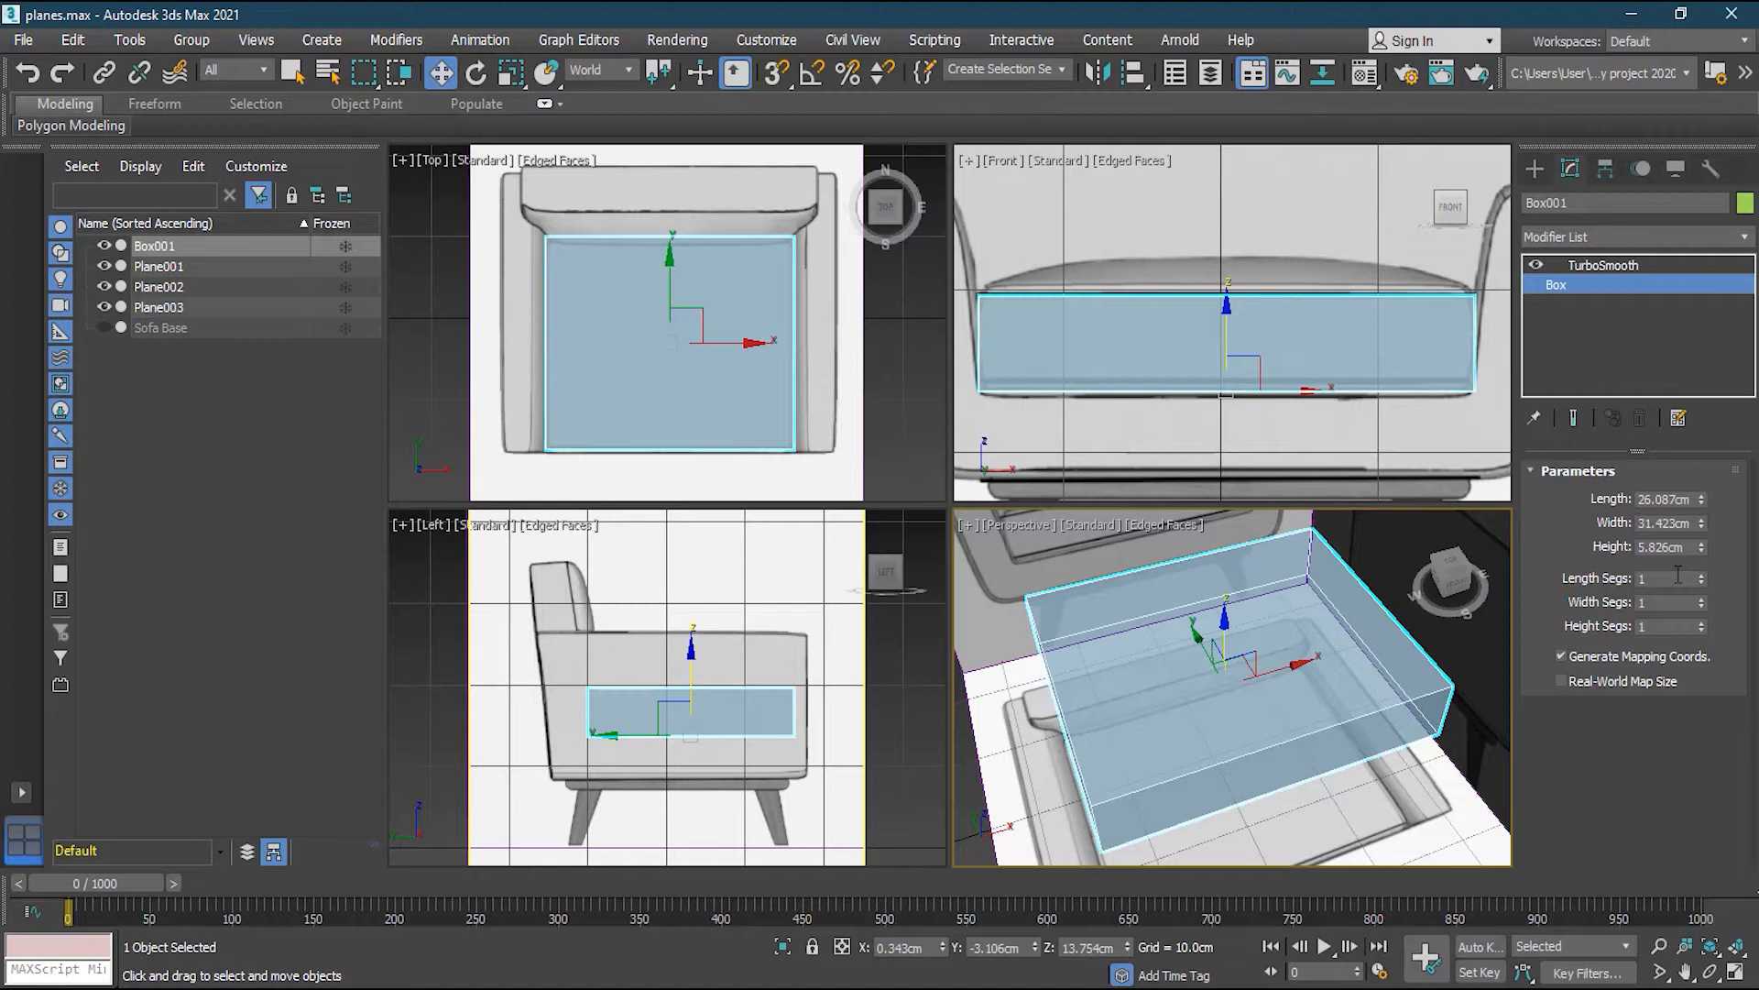
click(1574, 419)
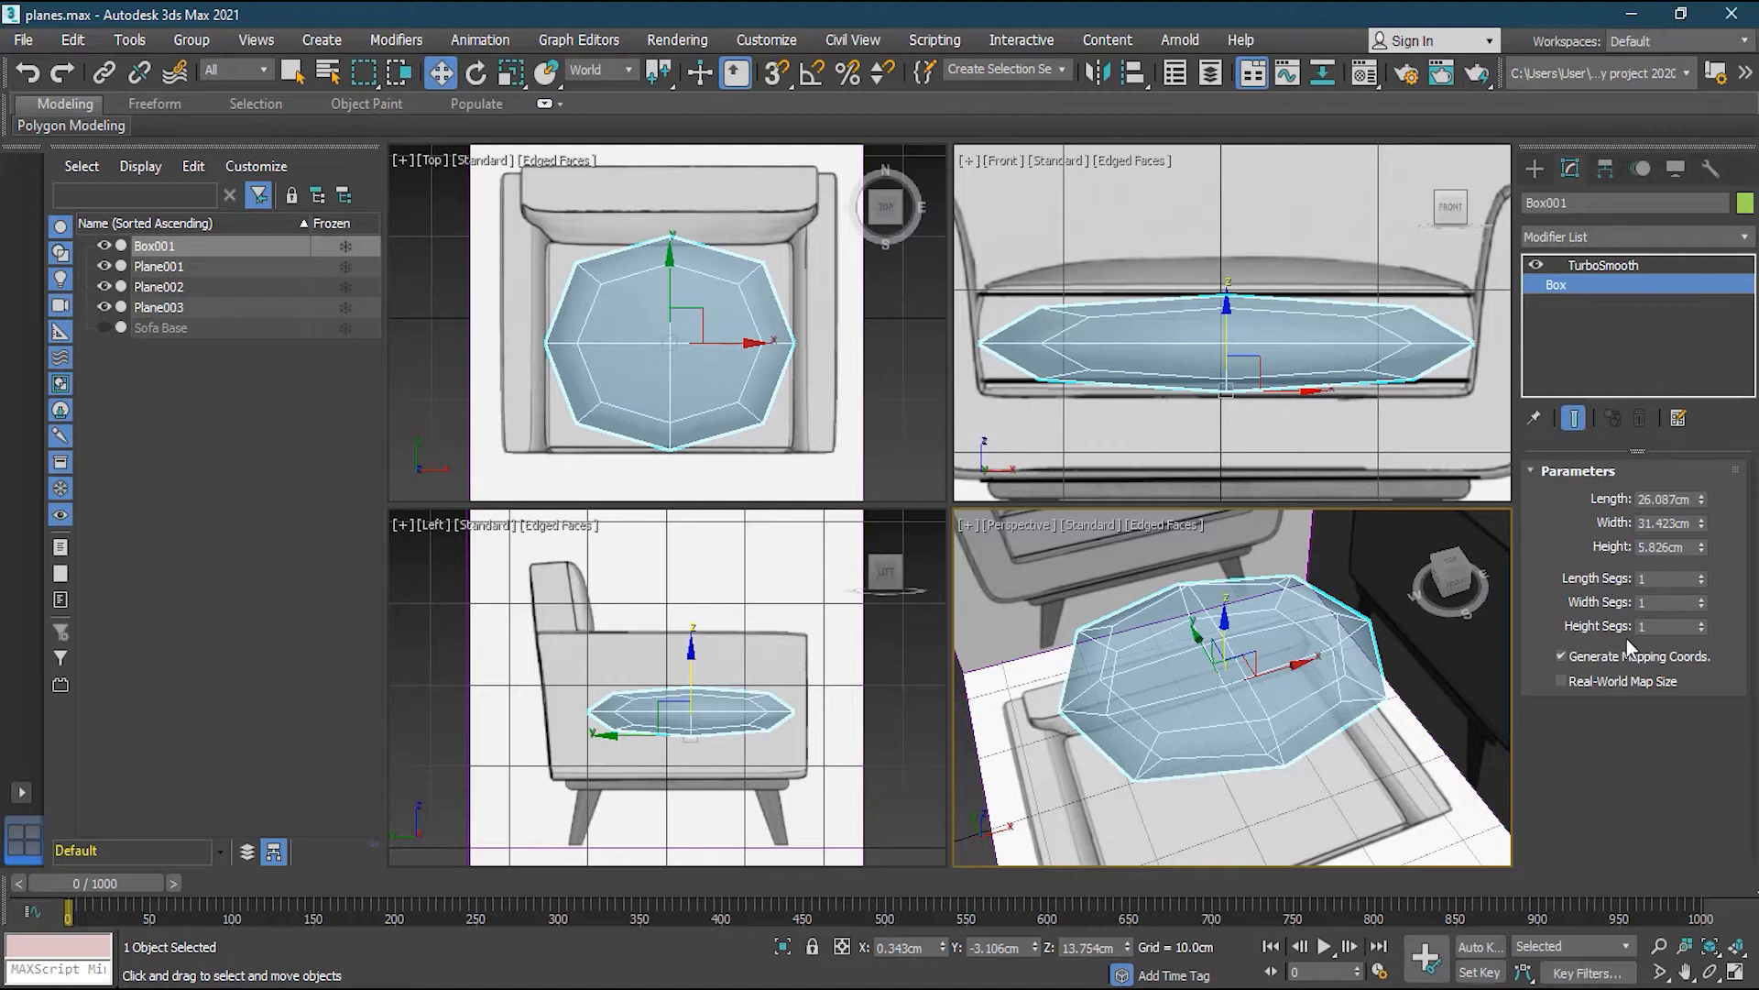
Set the cushion box's length, width and height segments to 2 each
click(1703, 576)
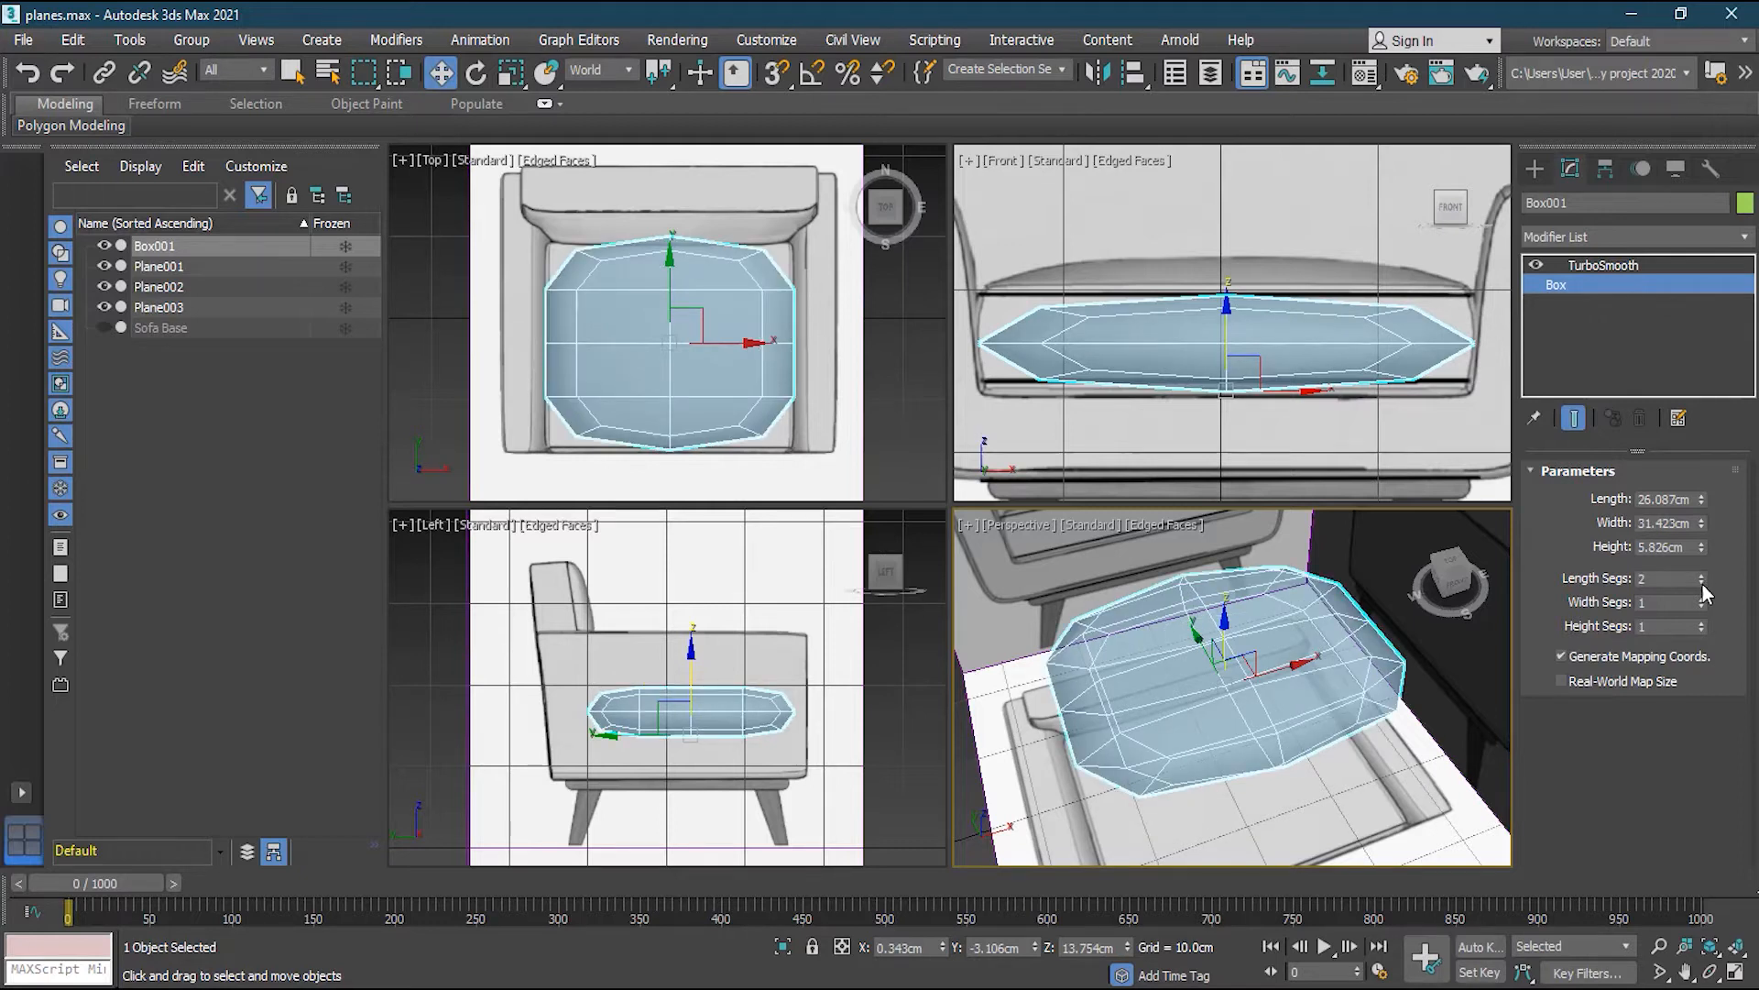
click(1702, 584)
scroll(504, 350, up, 2)
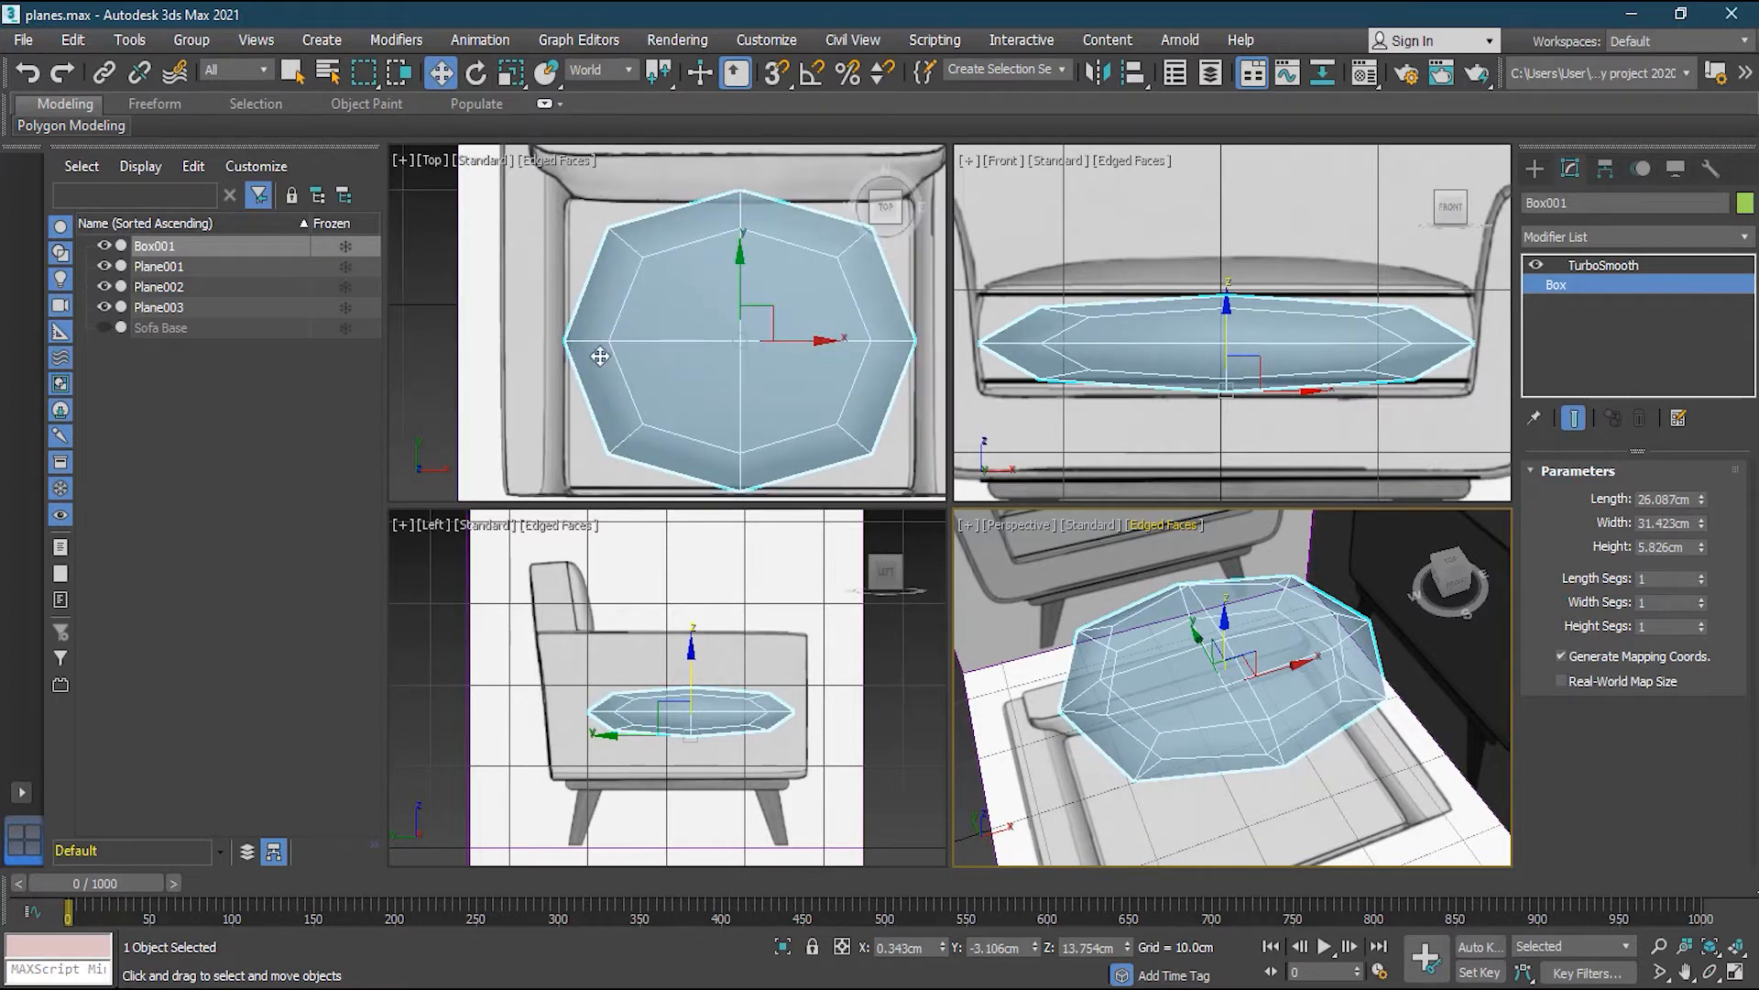
click(1702, 574)
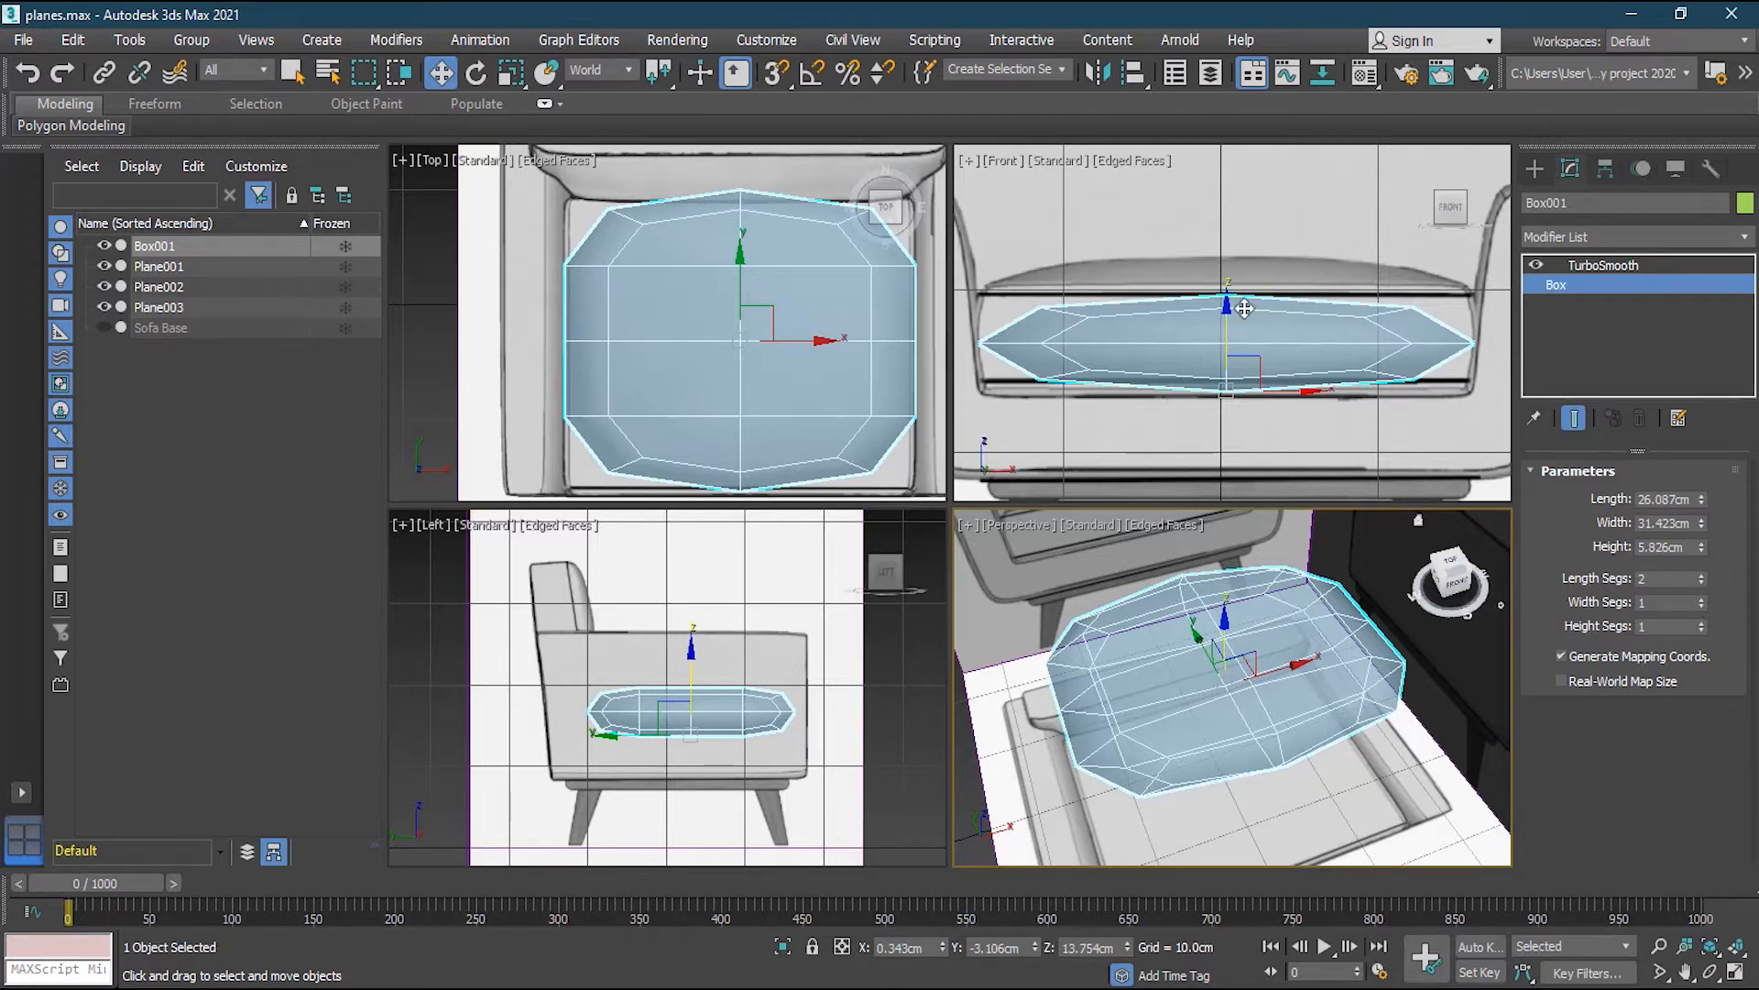
click(1702, 598)
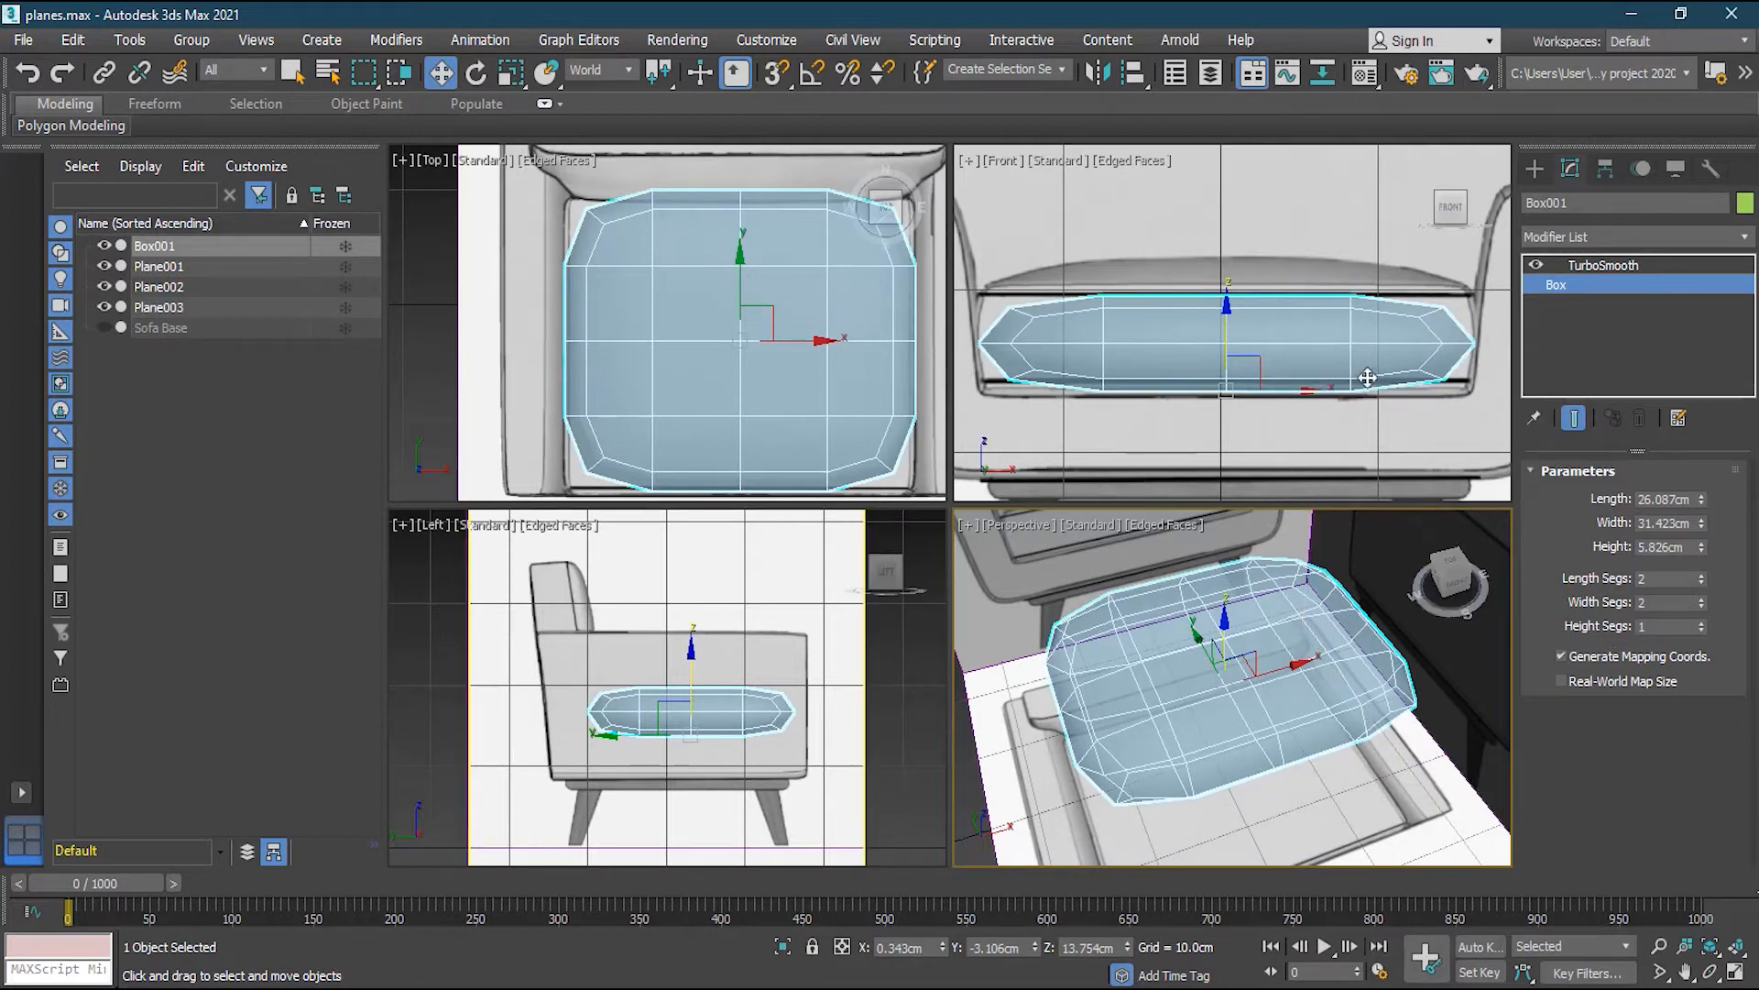
click(1702, 622)
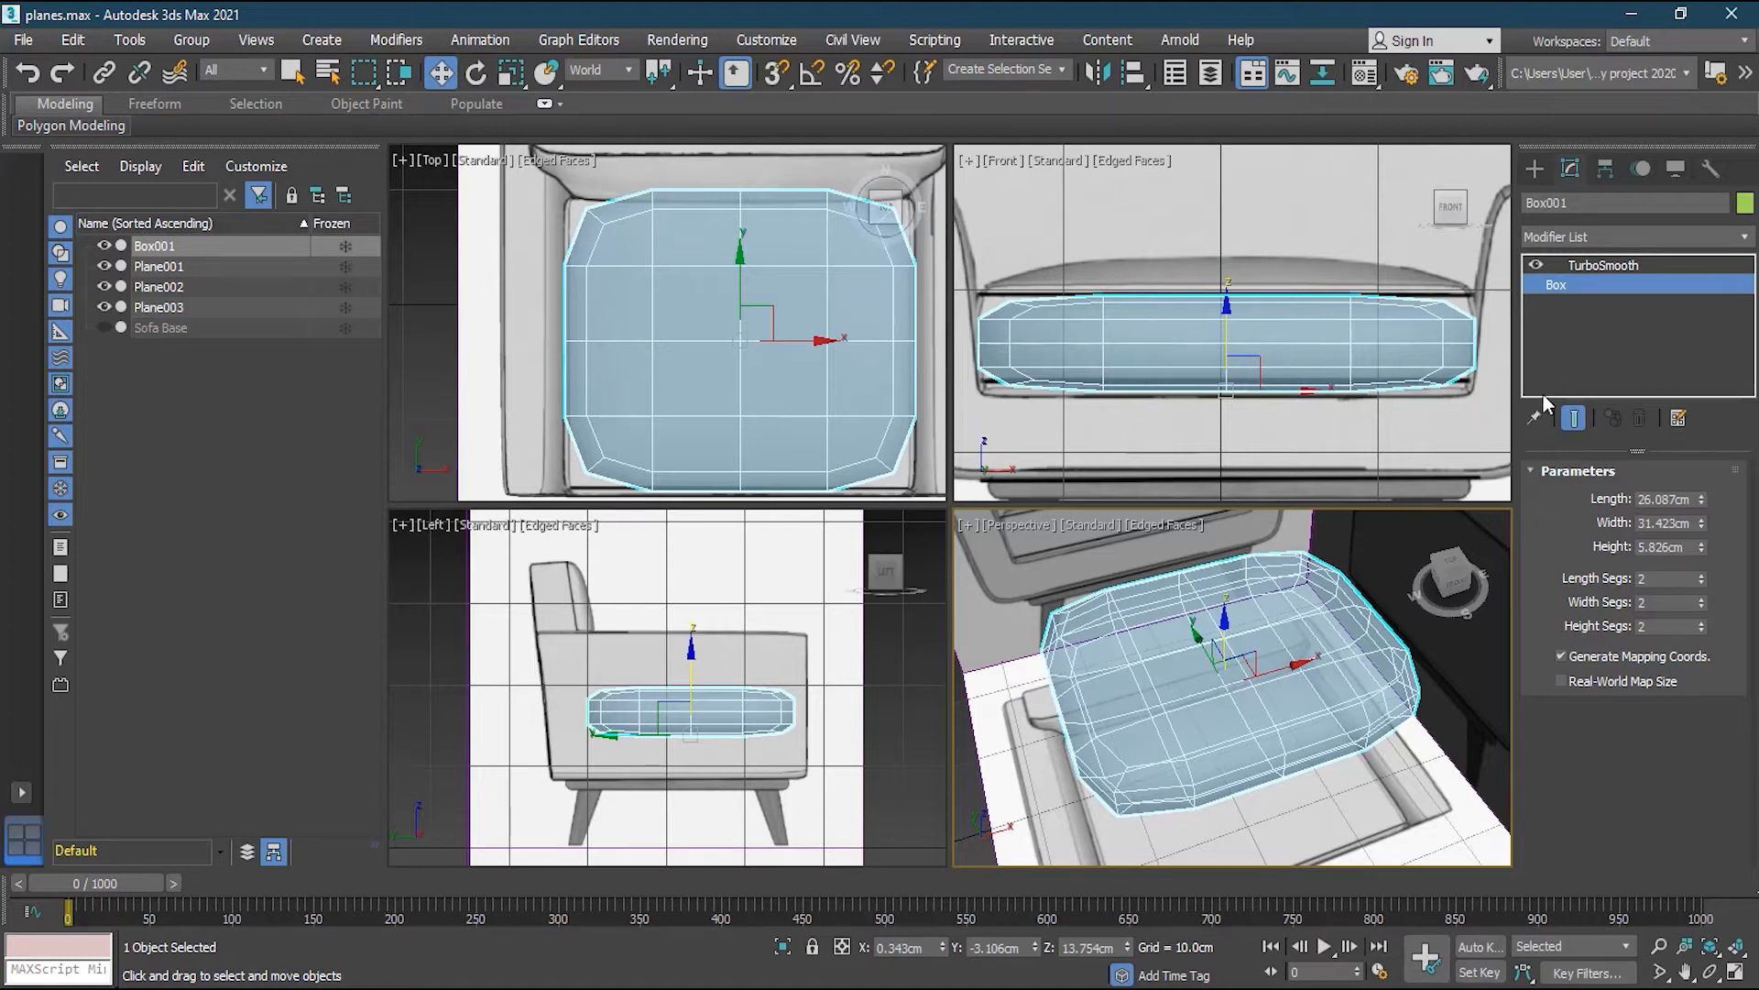
Set the cushion box's length, width and height segments to 3 each
click(1701, 574)
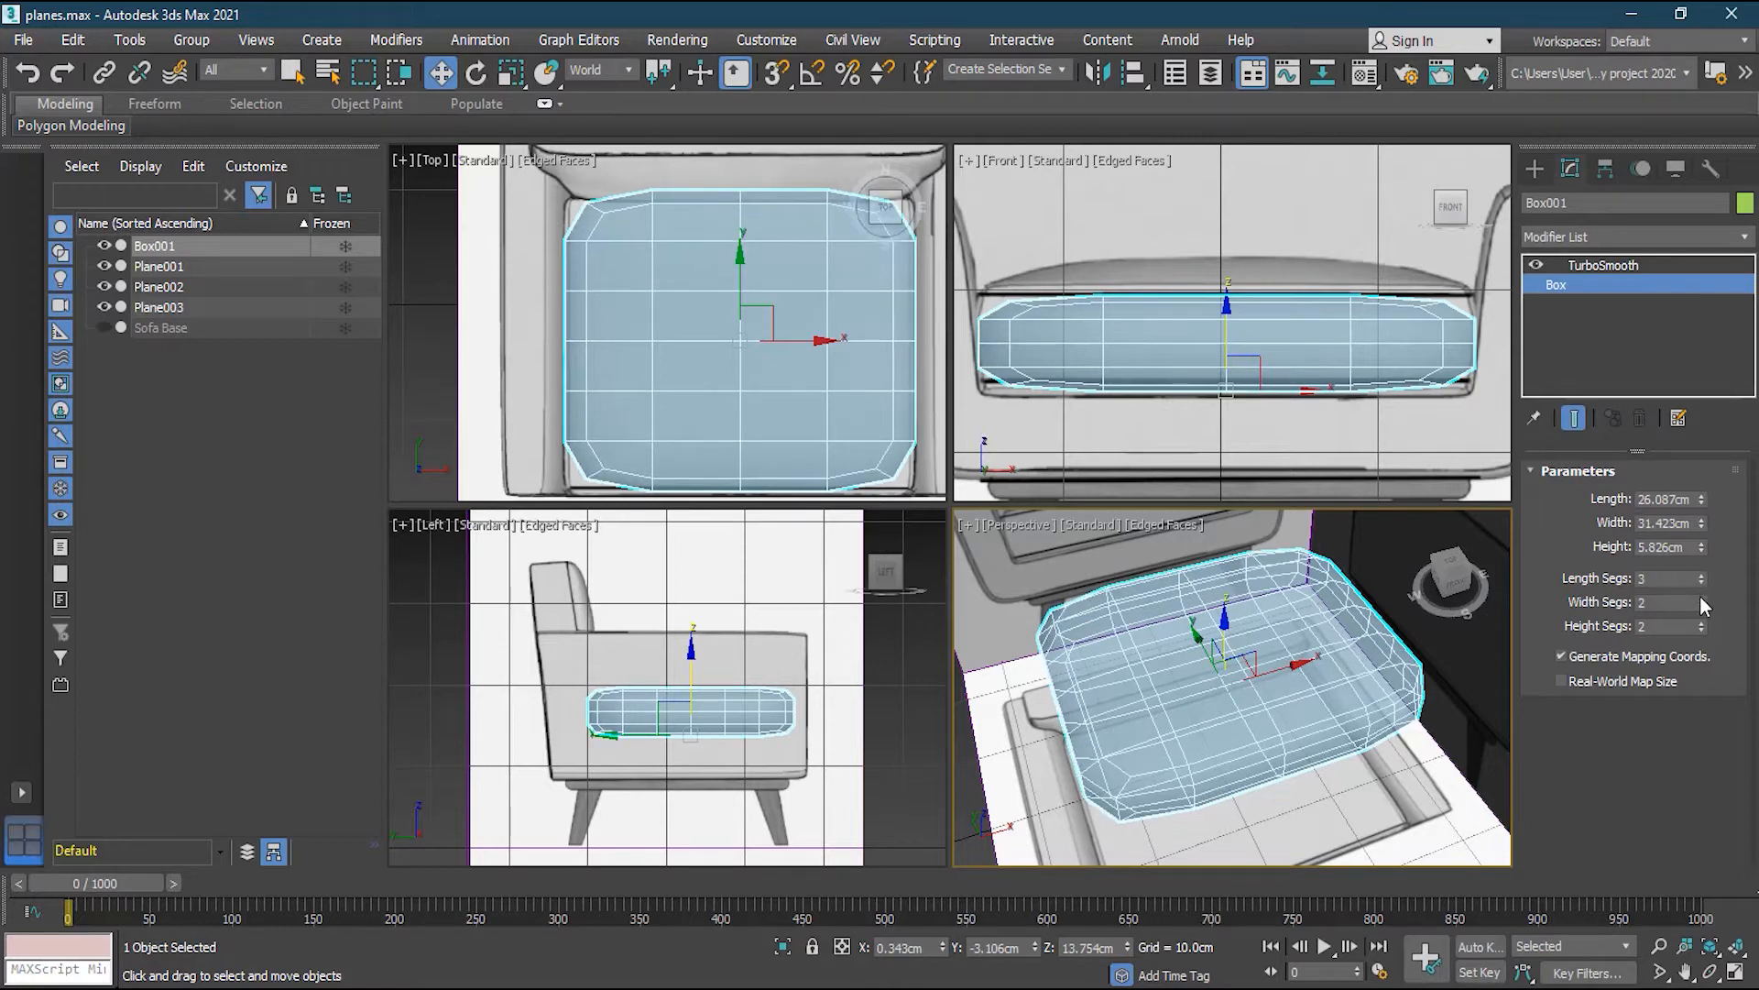
click(1701, 596)
click(1701, 623)
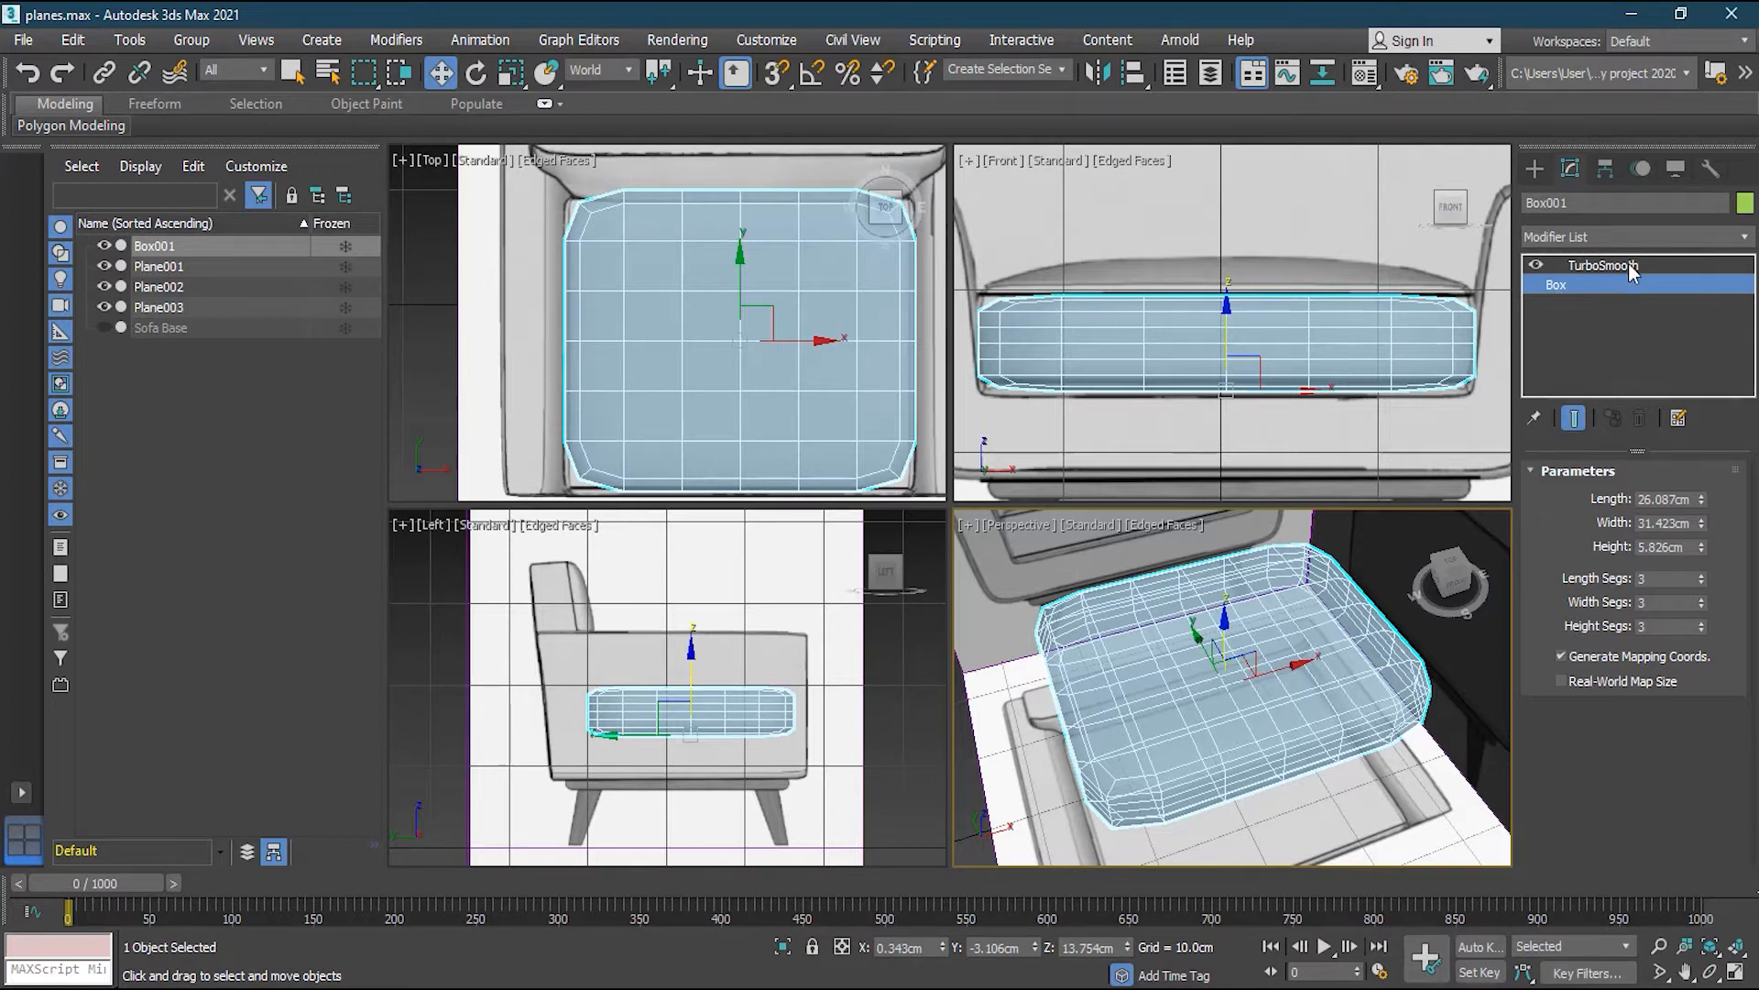
Add an Edit Poly modifier above TurboSmooth on the cushion box and enter its Vertex level
click(1677, 265)
click(1632, 236)
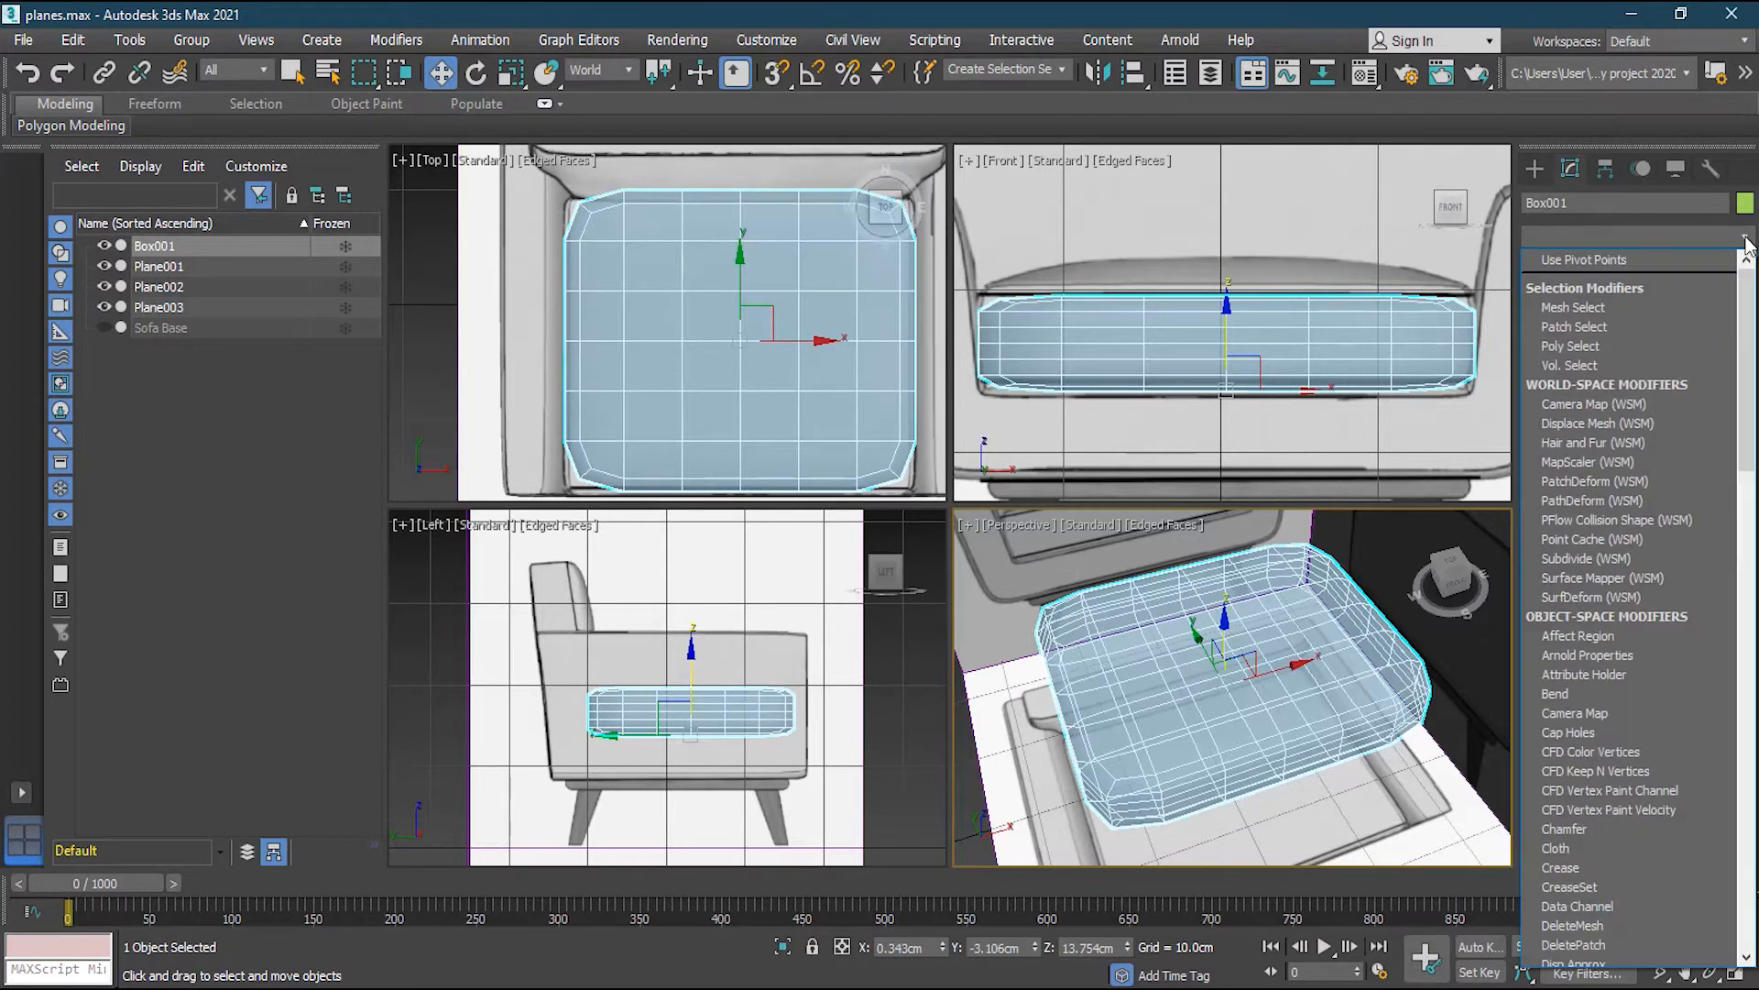
drag(1748, 312, 1755, 543)
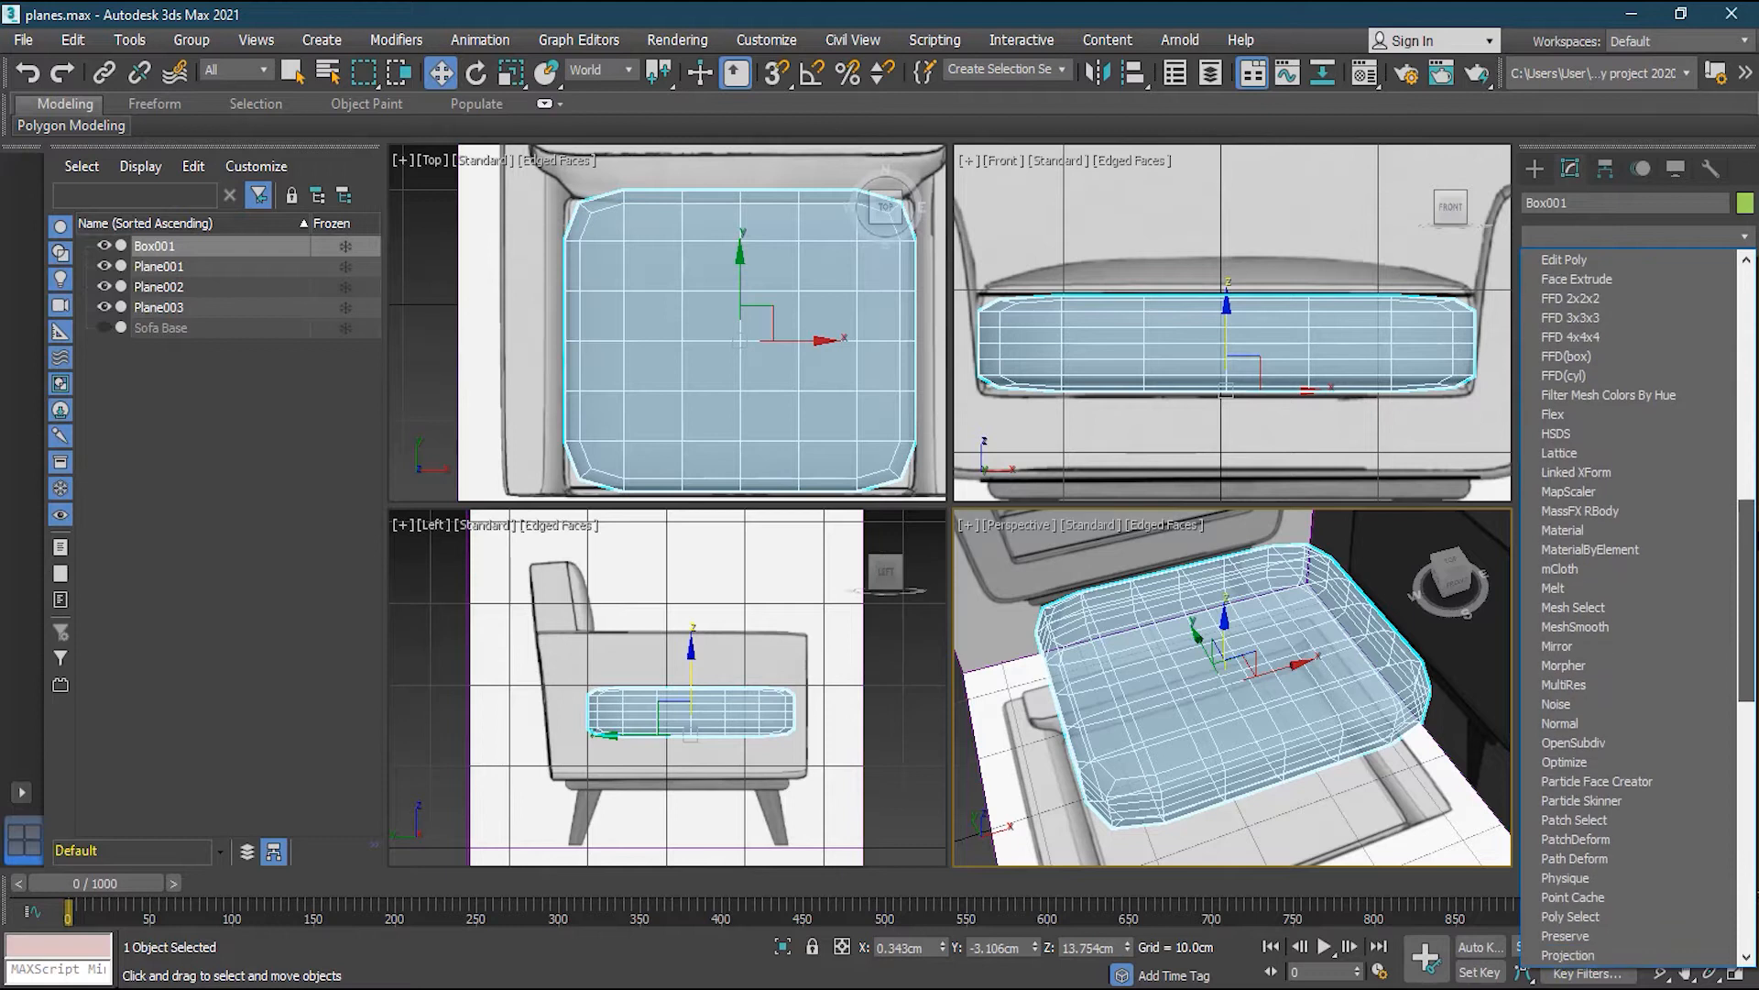
scroll(1702, 436, up, 1)
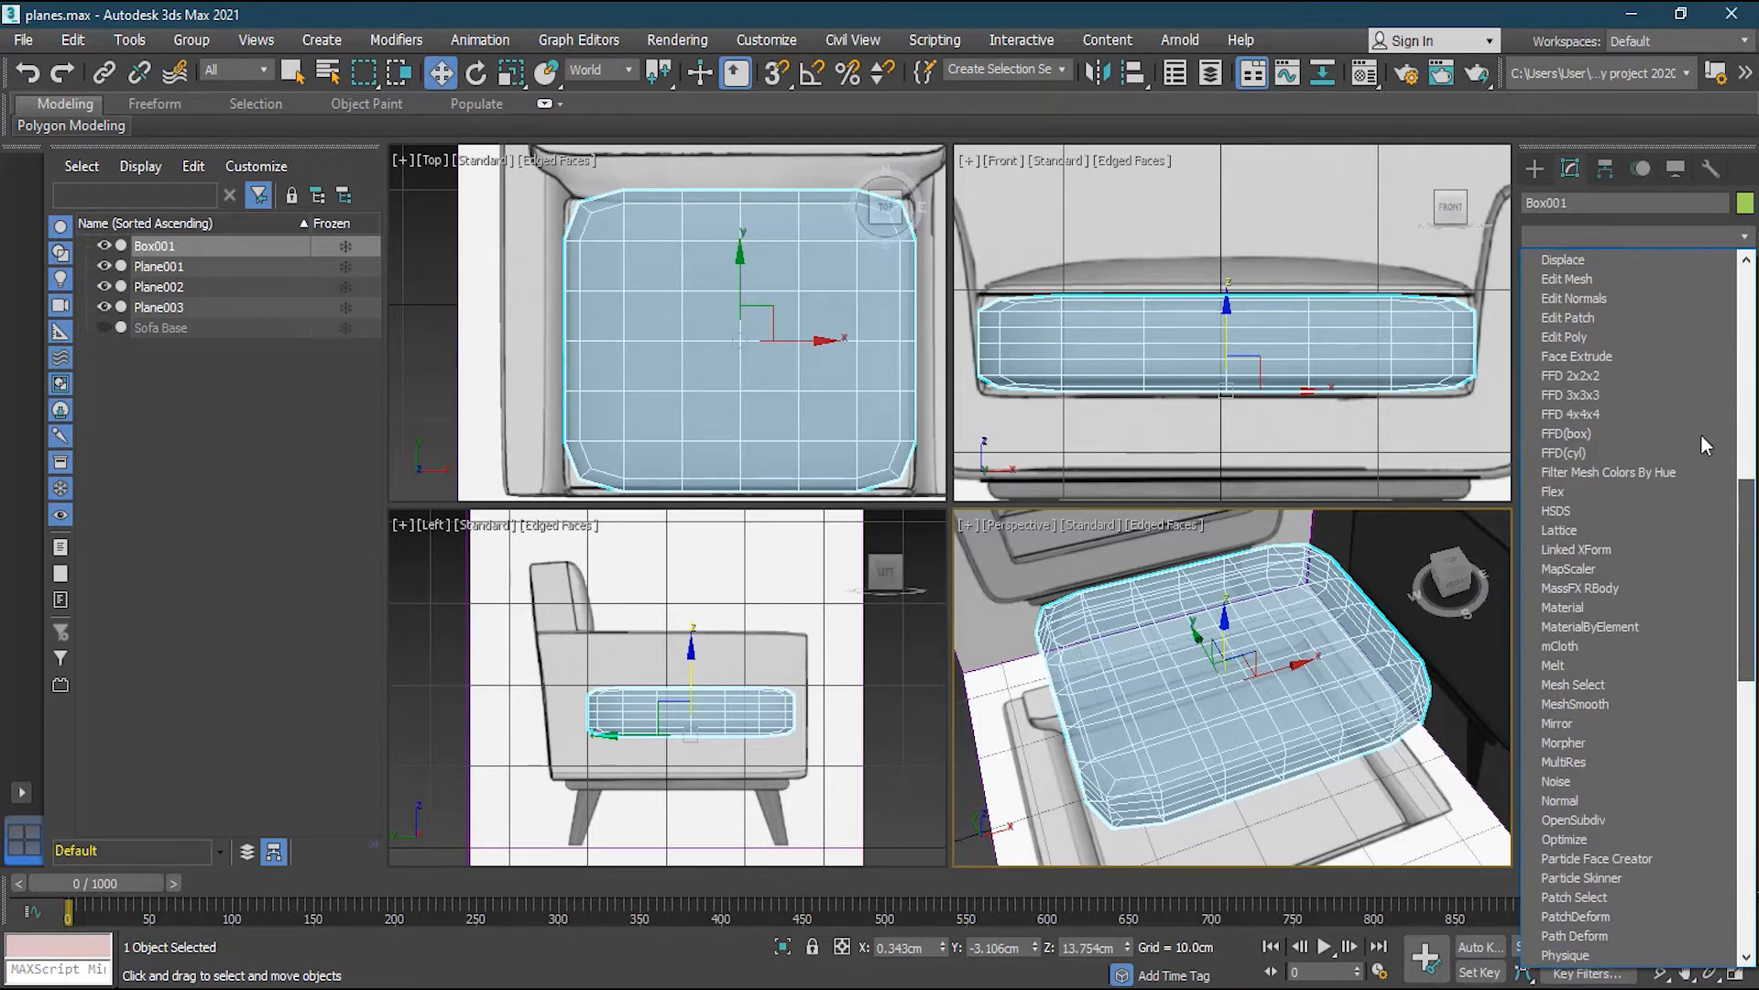
click(1627, 333)
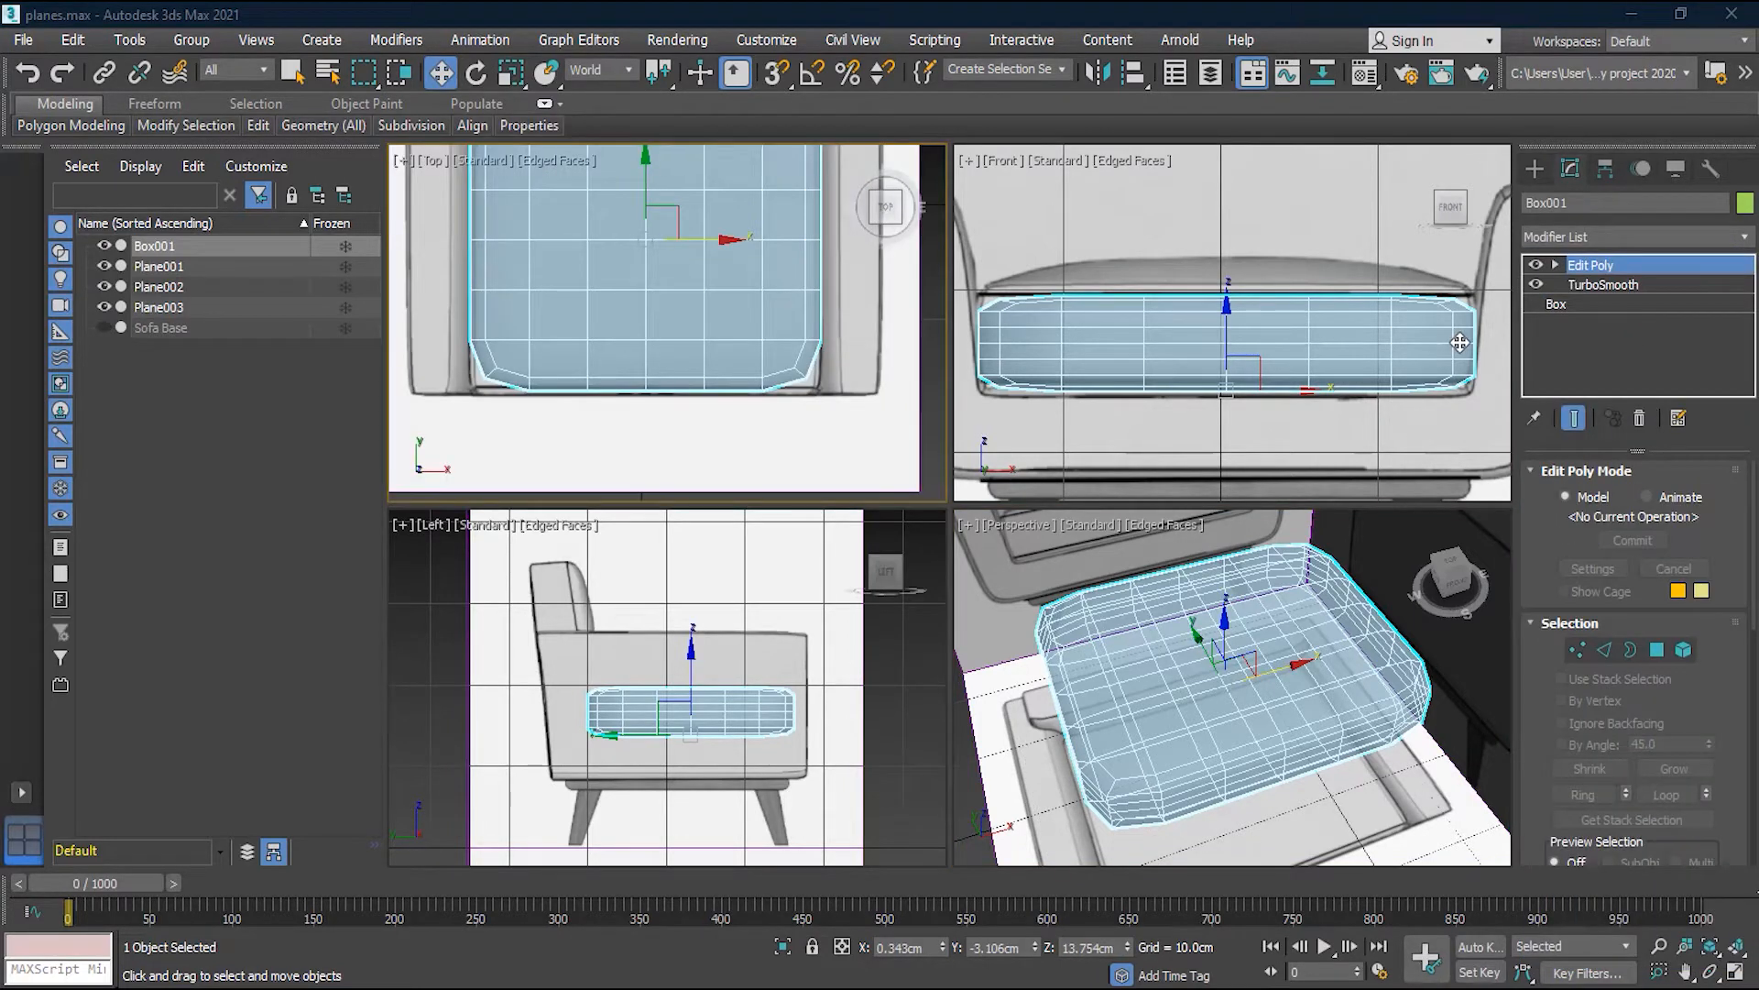
click(1578, 650)
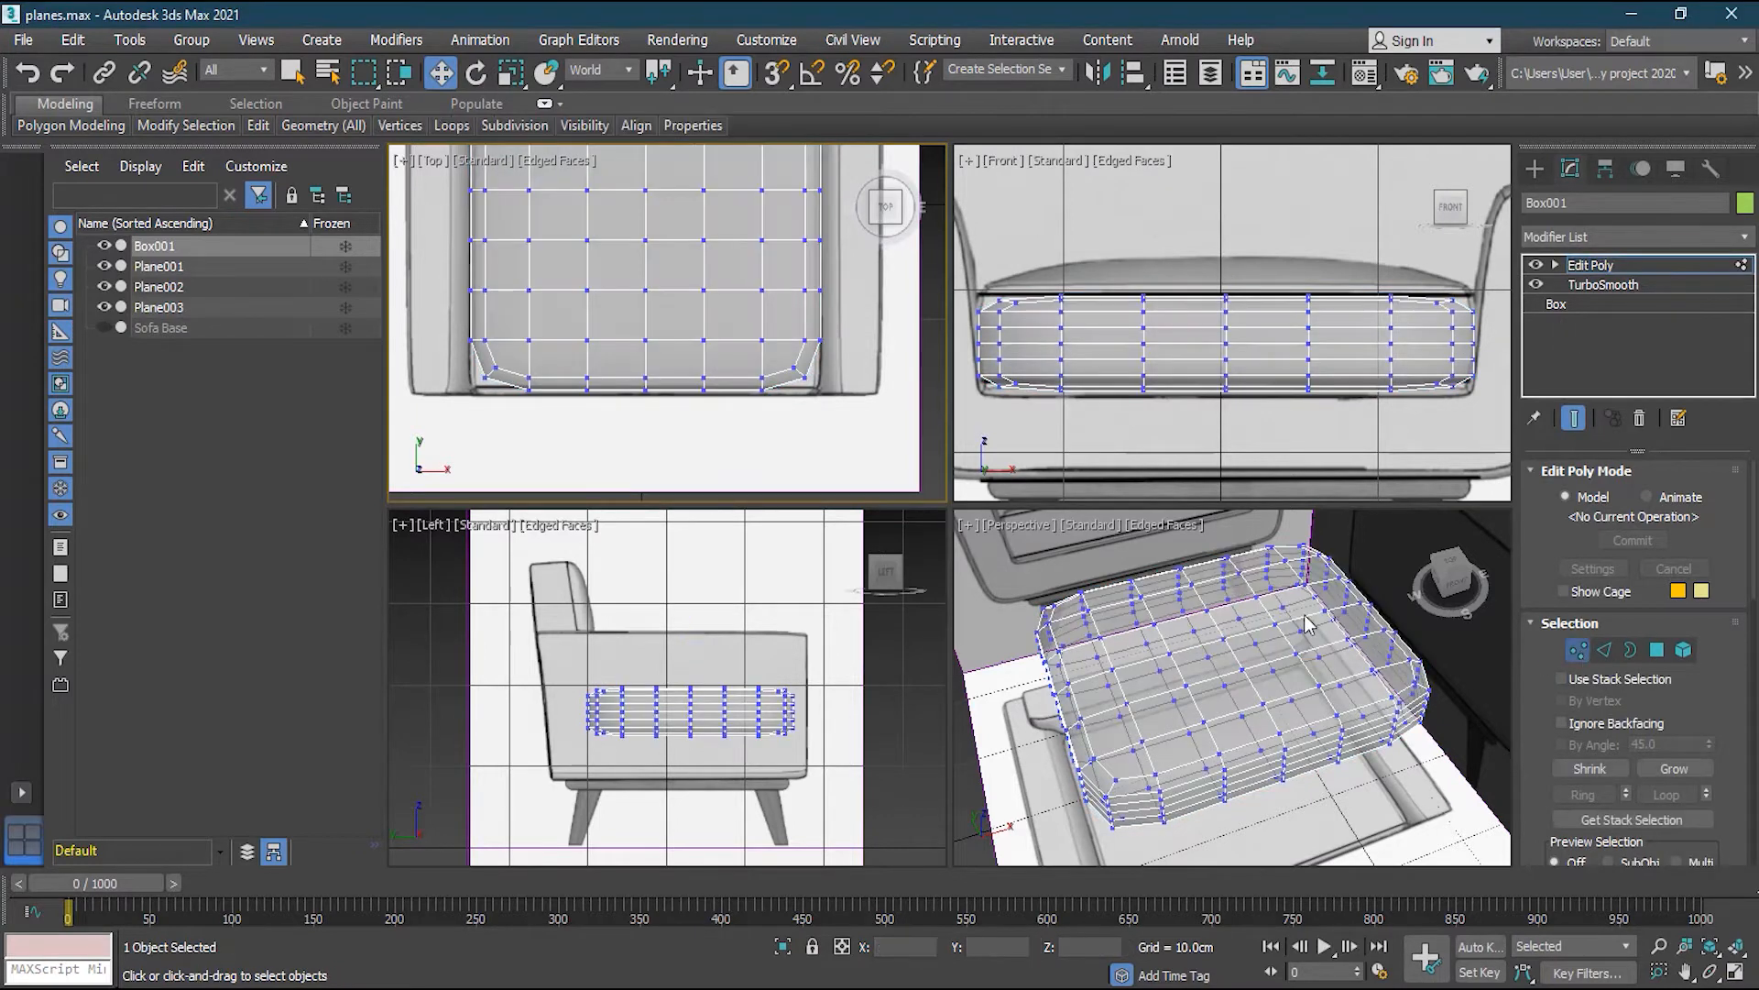
In the Top view, move the cushion's front-right and front-left corner vertices outward onto the reference outline, the left ones to about X -14.7, Y -15.5 cm
scroll(531, 345, up, 3)
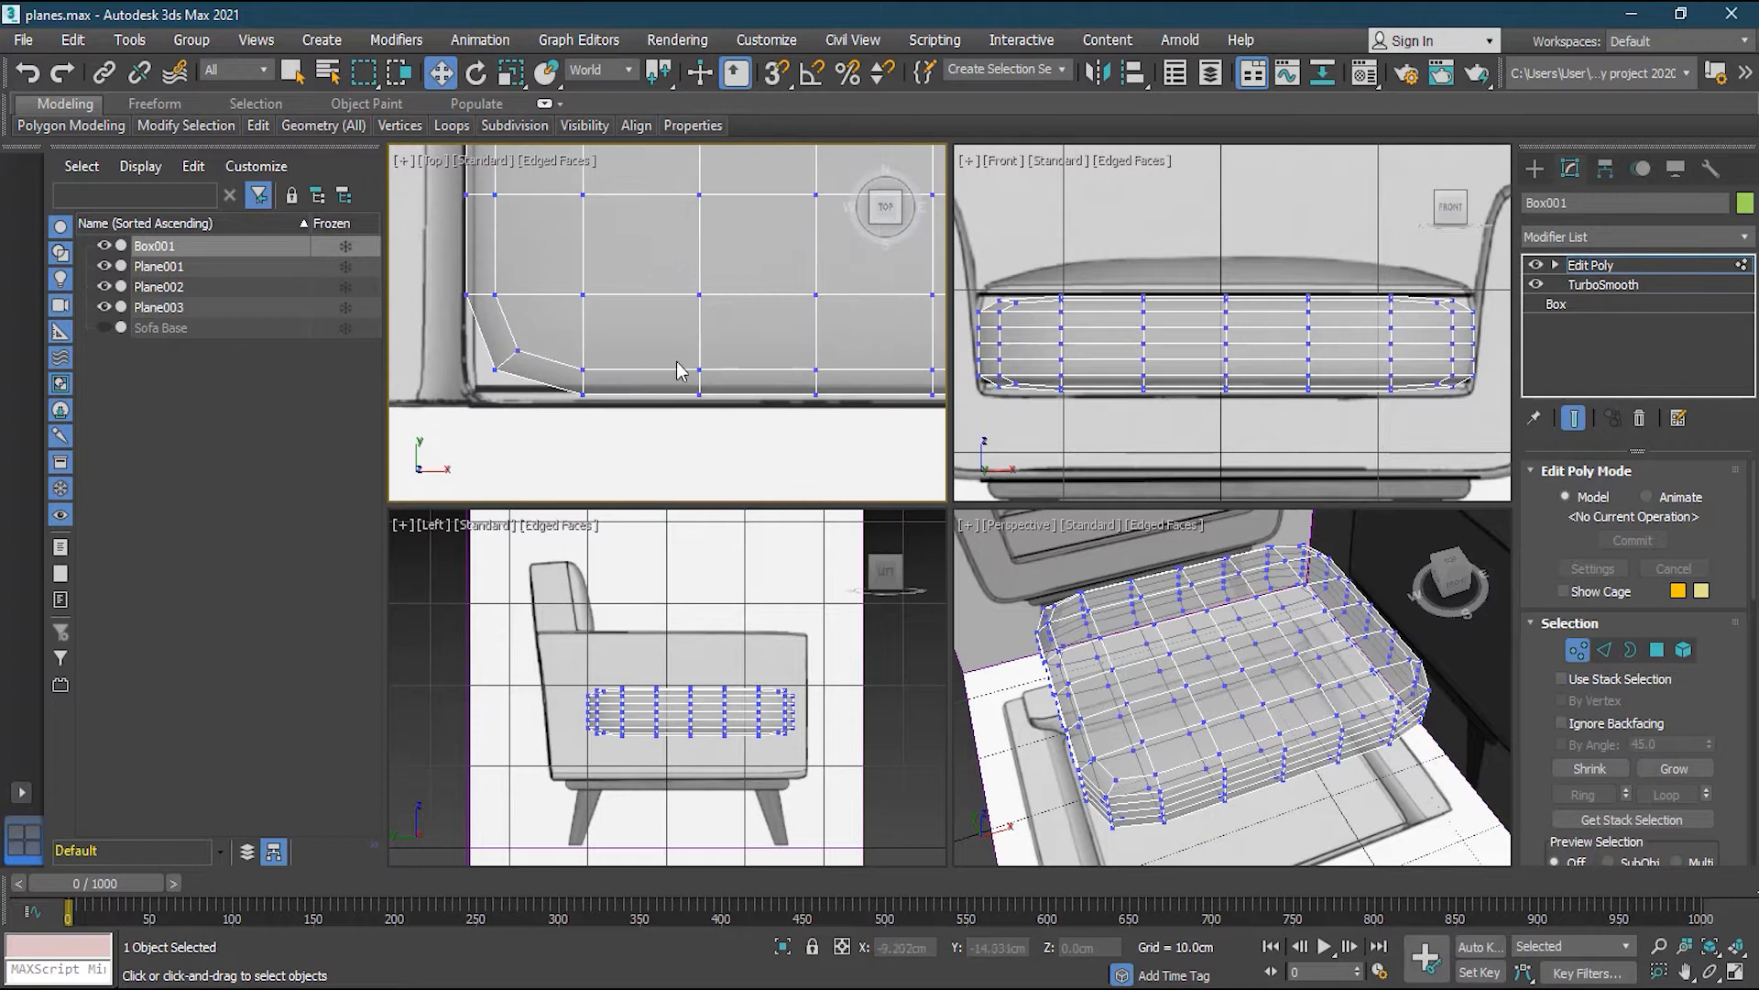
scroll(743, 353, down, 4)
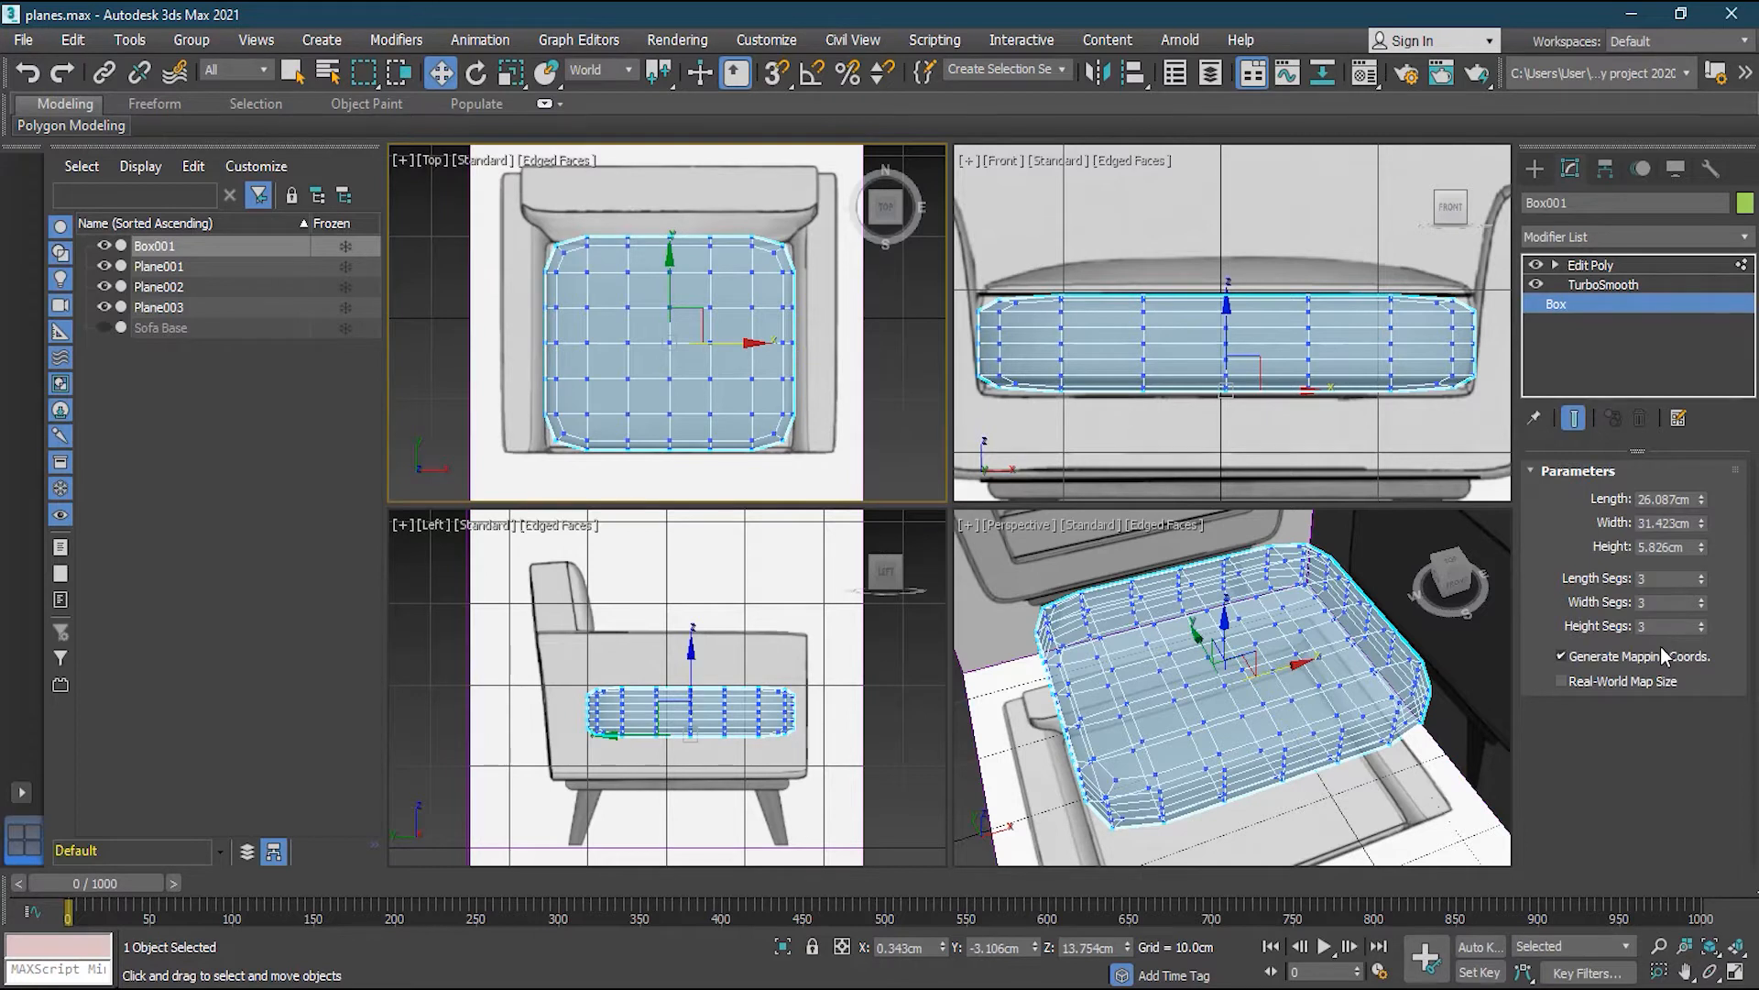
click(1613, 265)
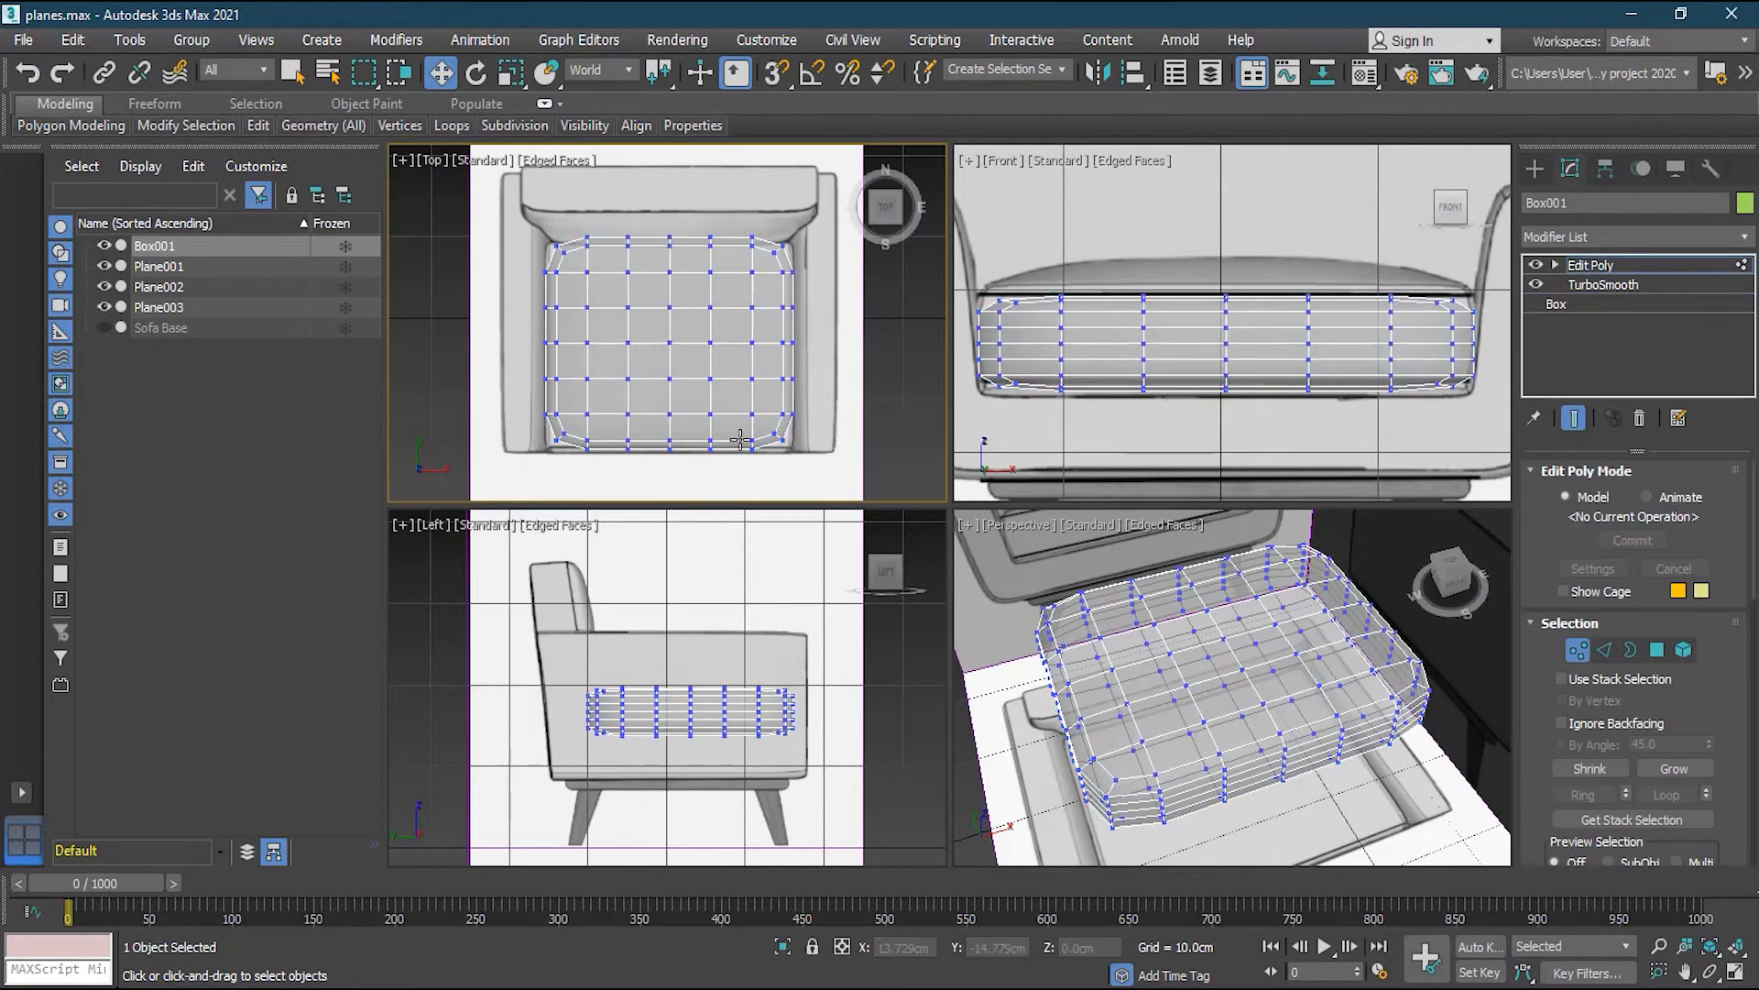
scroll(820, 470, up, 3)
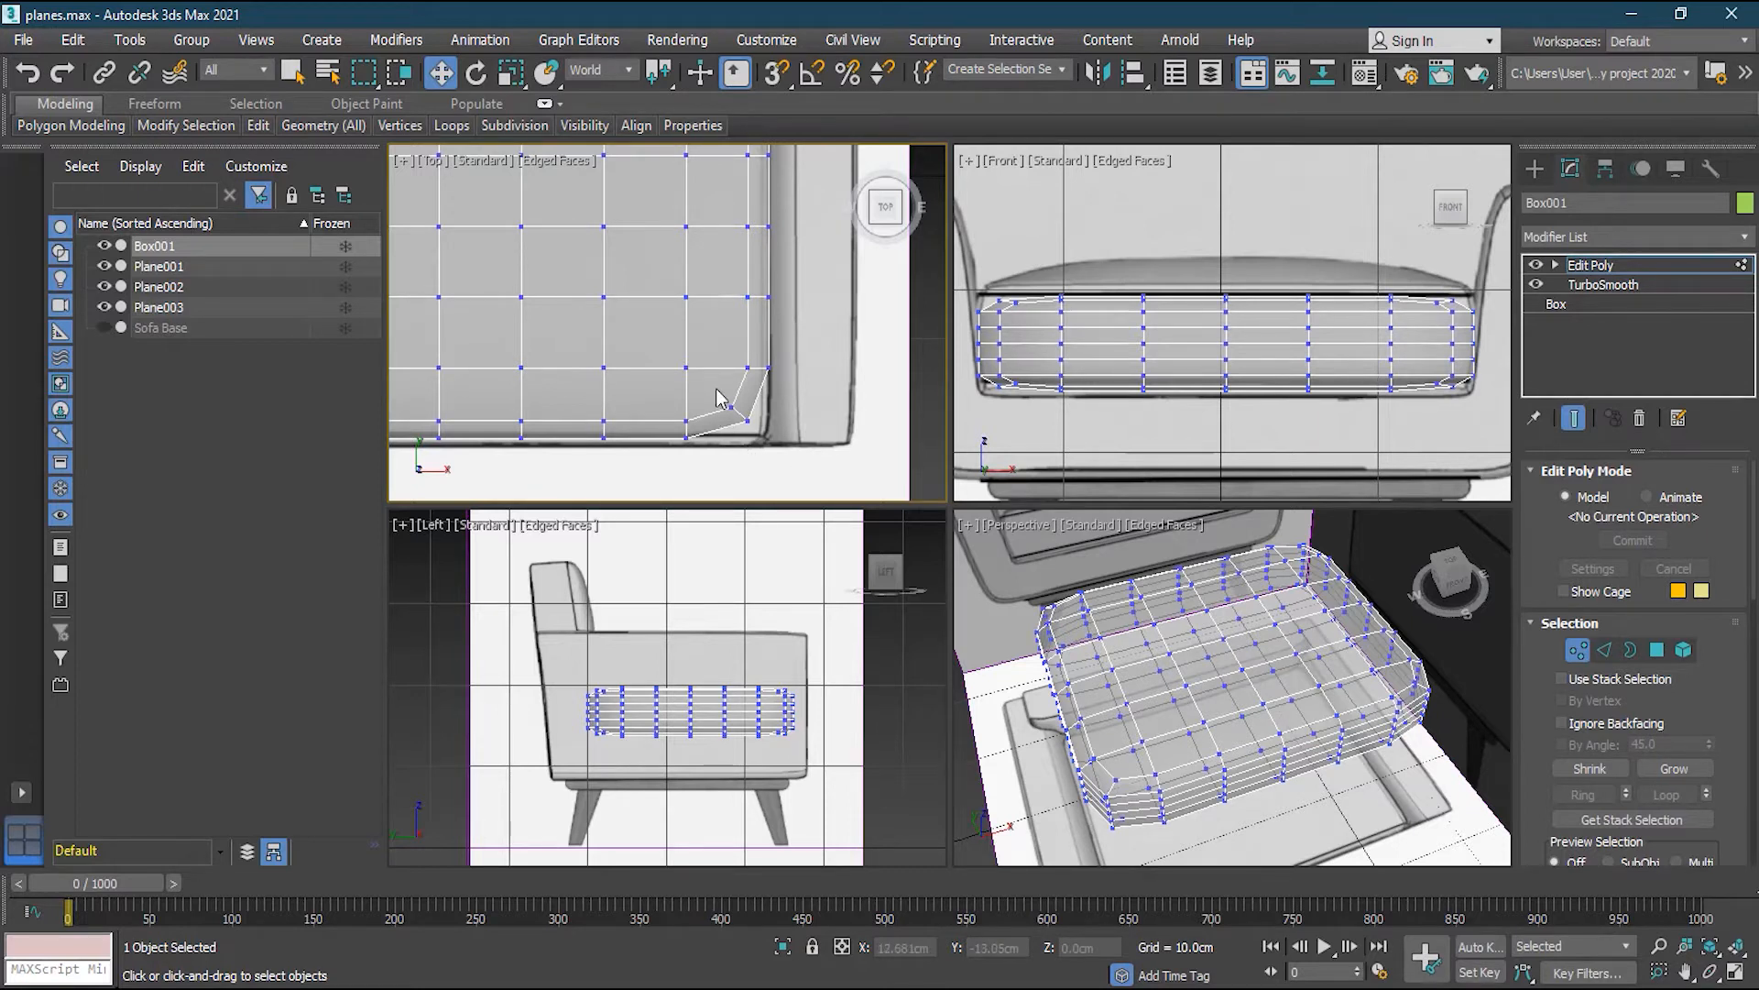
drag(721, 397, 809, 407)
middle_drag(522, 362, 871, 347)
drag(616, 427, 674, 392)
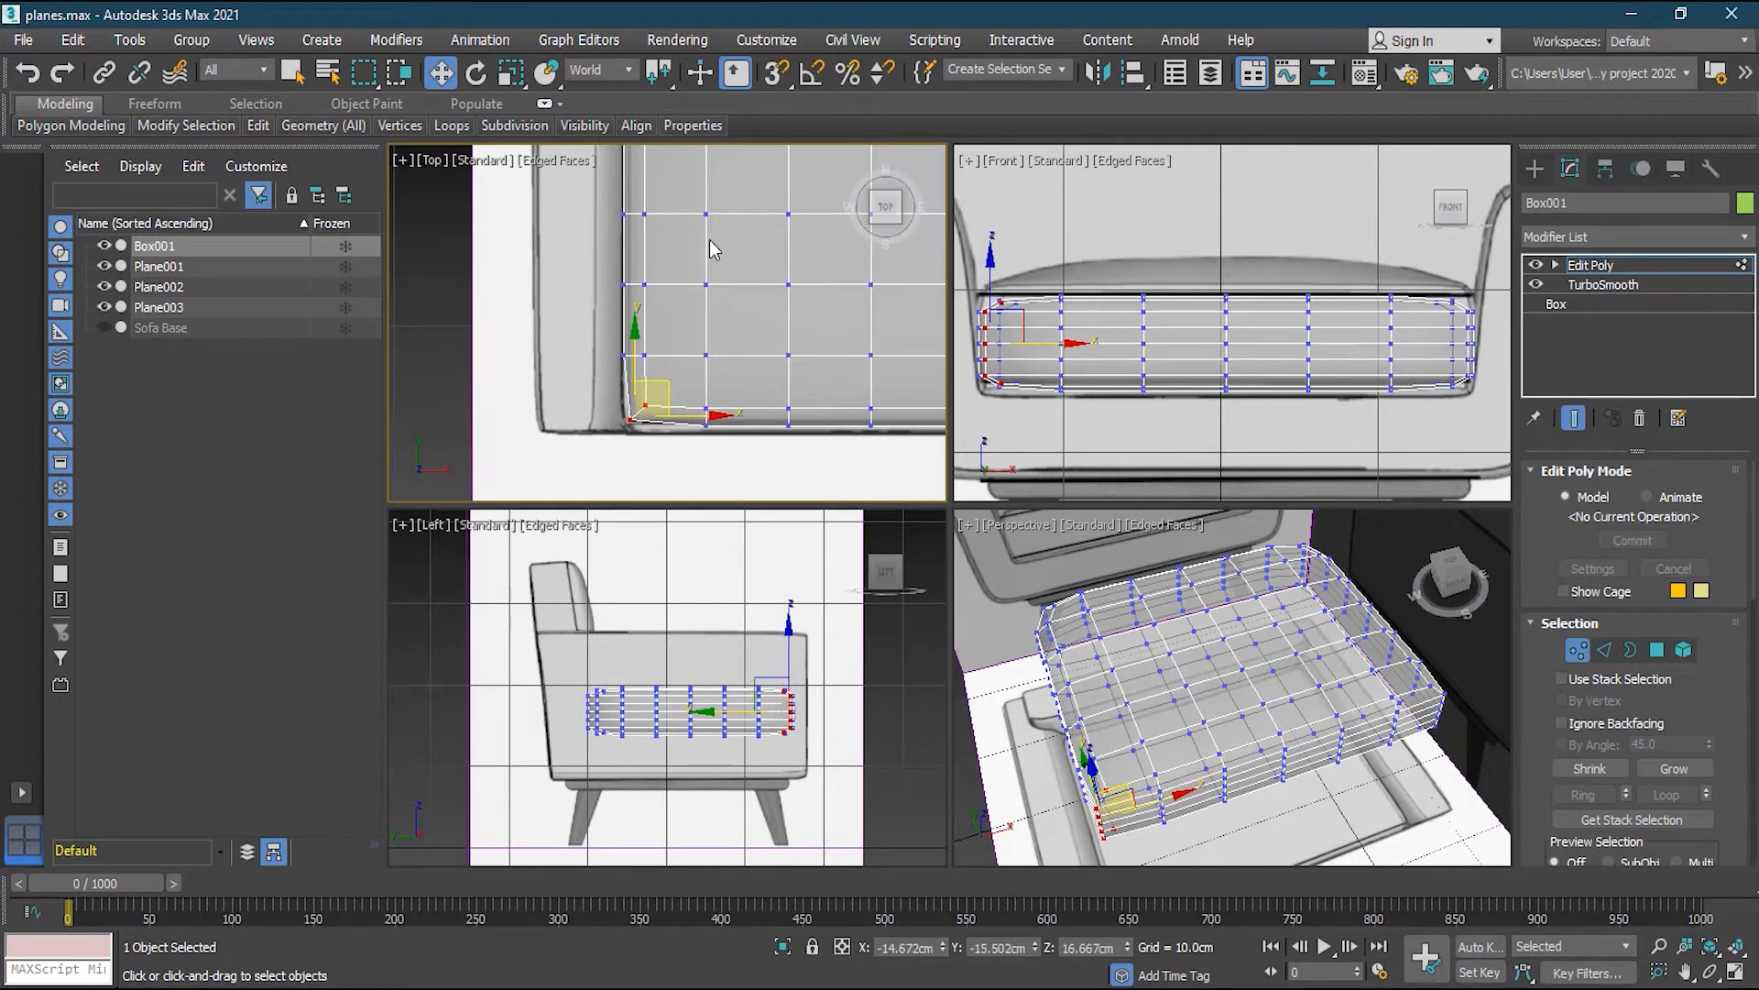
Move the back corner vertices outward in the Top view, to about X -14.8, Y 9.0 cm on the left and X 15.4, Y 8.9 cm on the right
middle_drag(715, 183, 693, 404)
middle_drag(702, 273, 702, 370)
drag(612, 323, 658, 381)
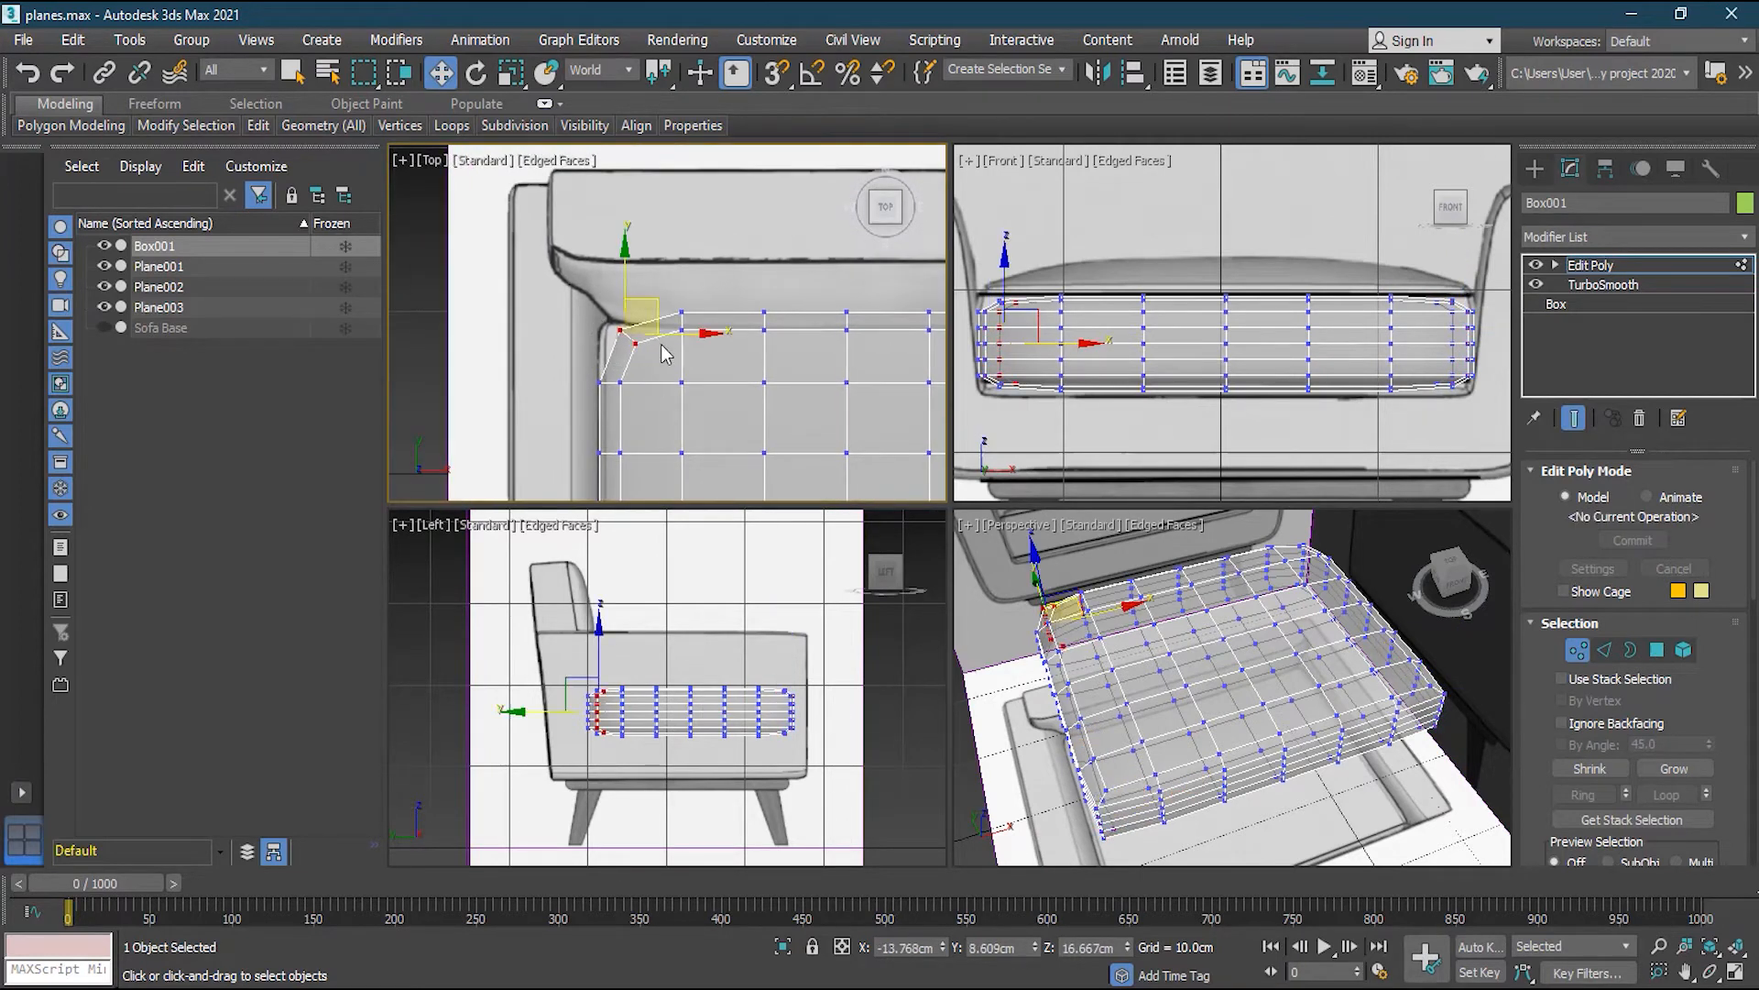
drag(661, 321, 643, 318)
middle_drag(810, 390, 541, 361)
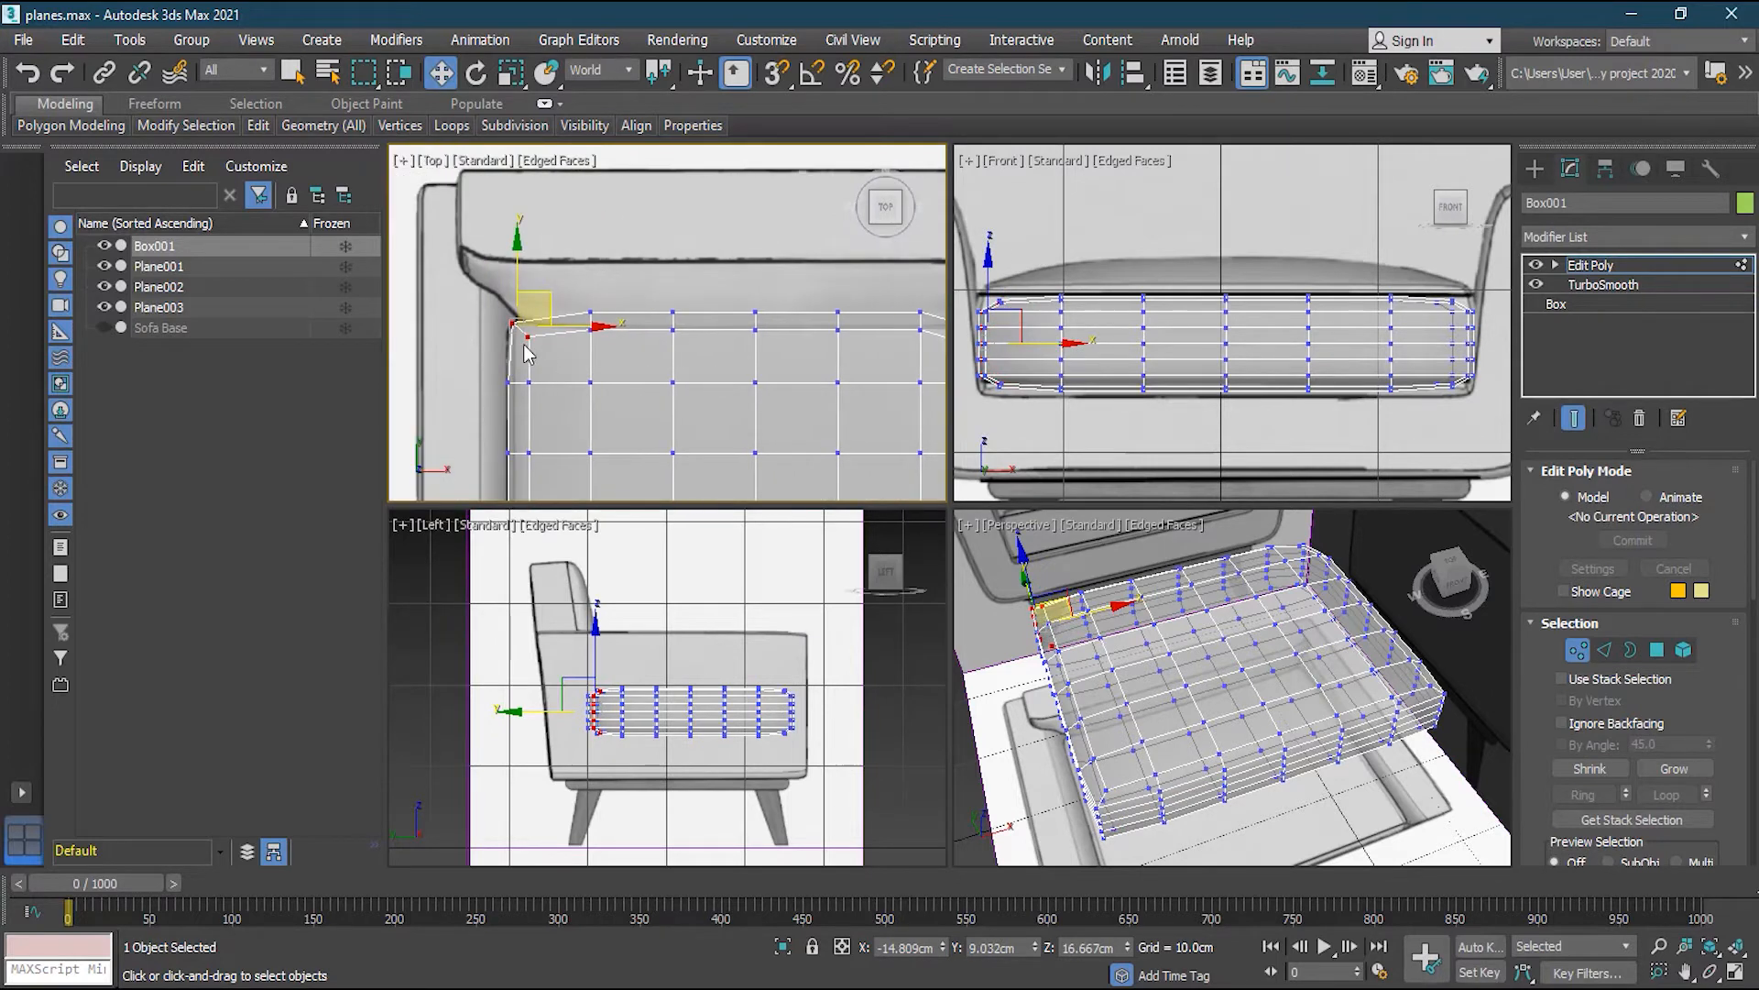
middle_drag(834, 376, 604, 371)
mouse_move(799, 314)
mouse_down()
mouse_move(733, 359)
mouse_move(822, 314)
mouse_up()
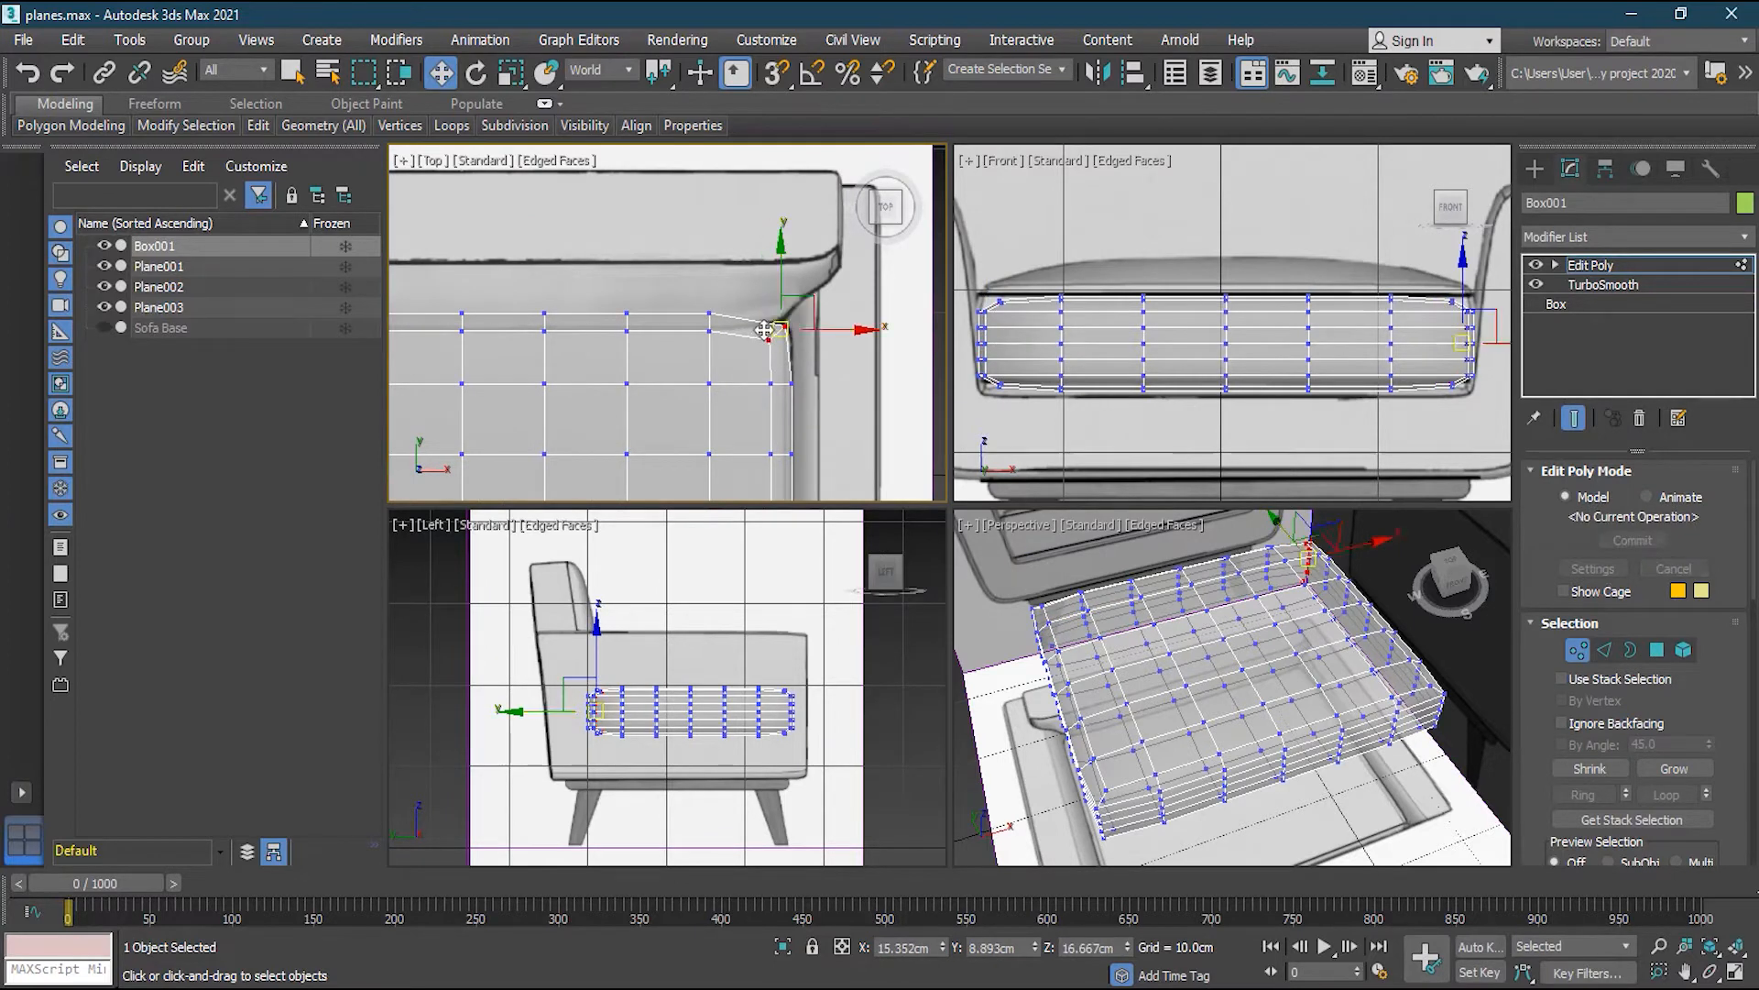
scroll(633, 383, down, 3)
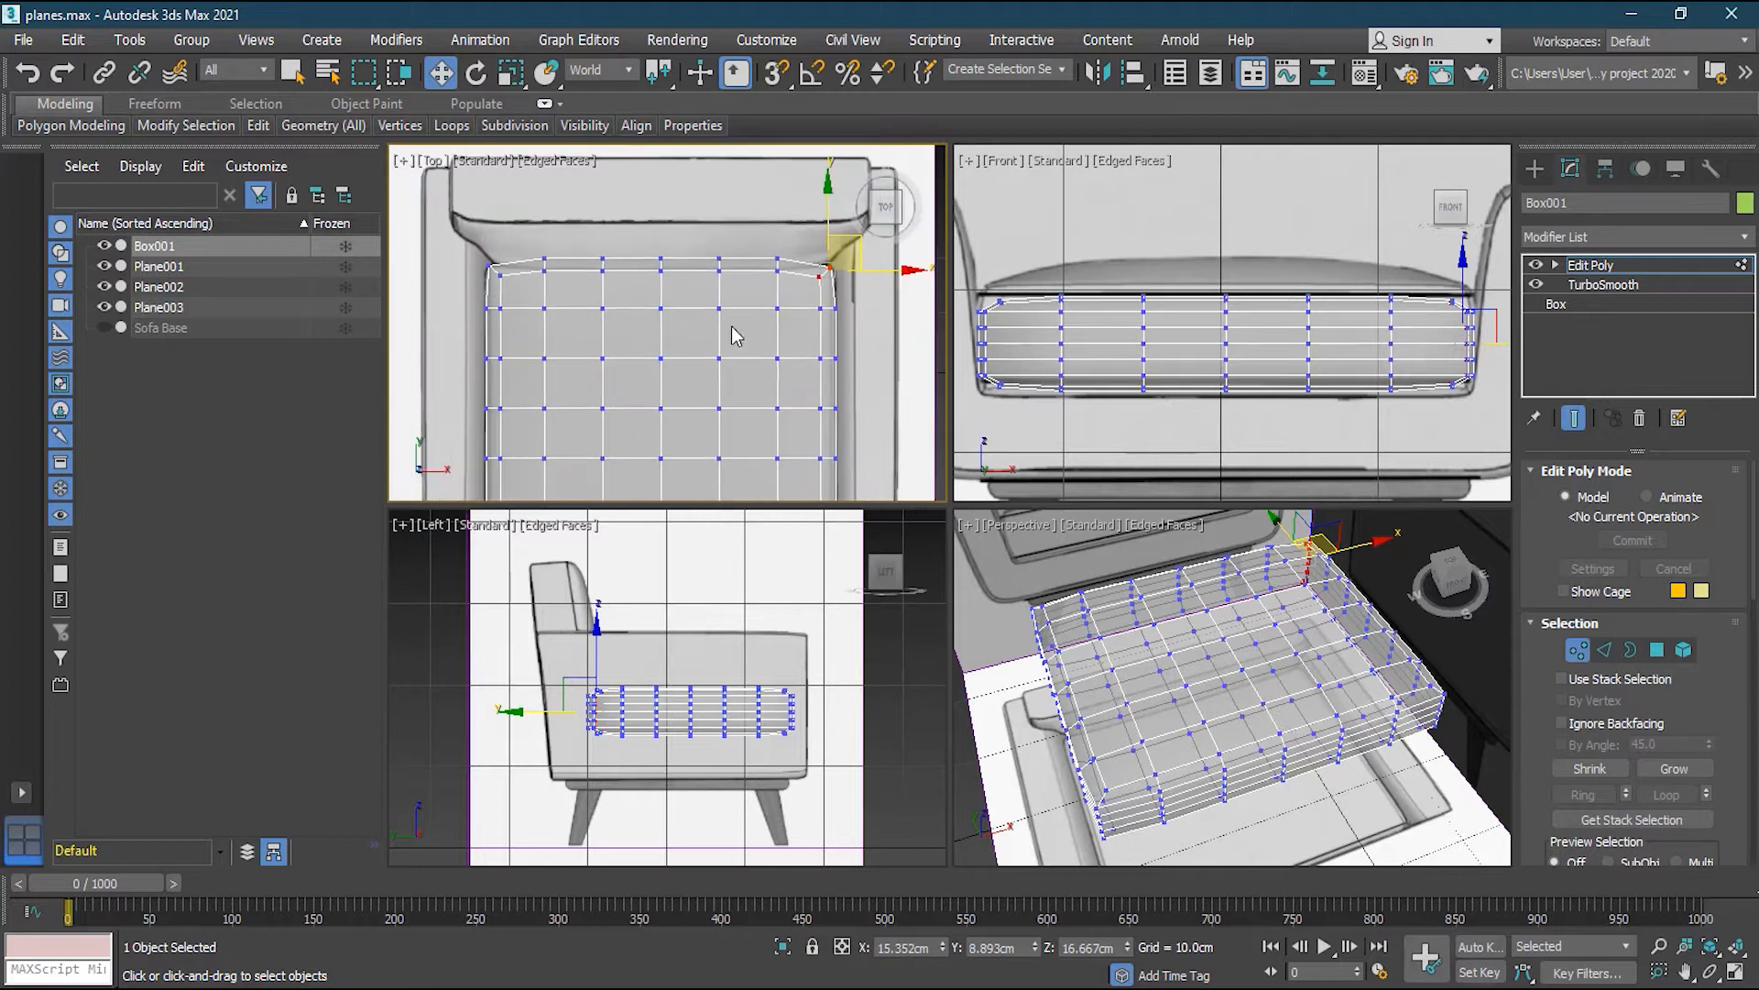
middle_drag(739, 397, 748, 328)
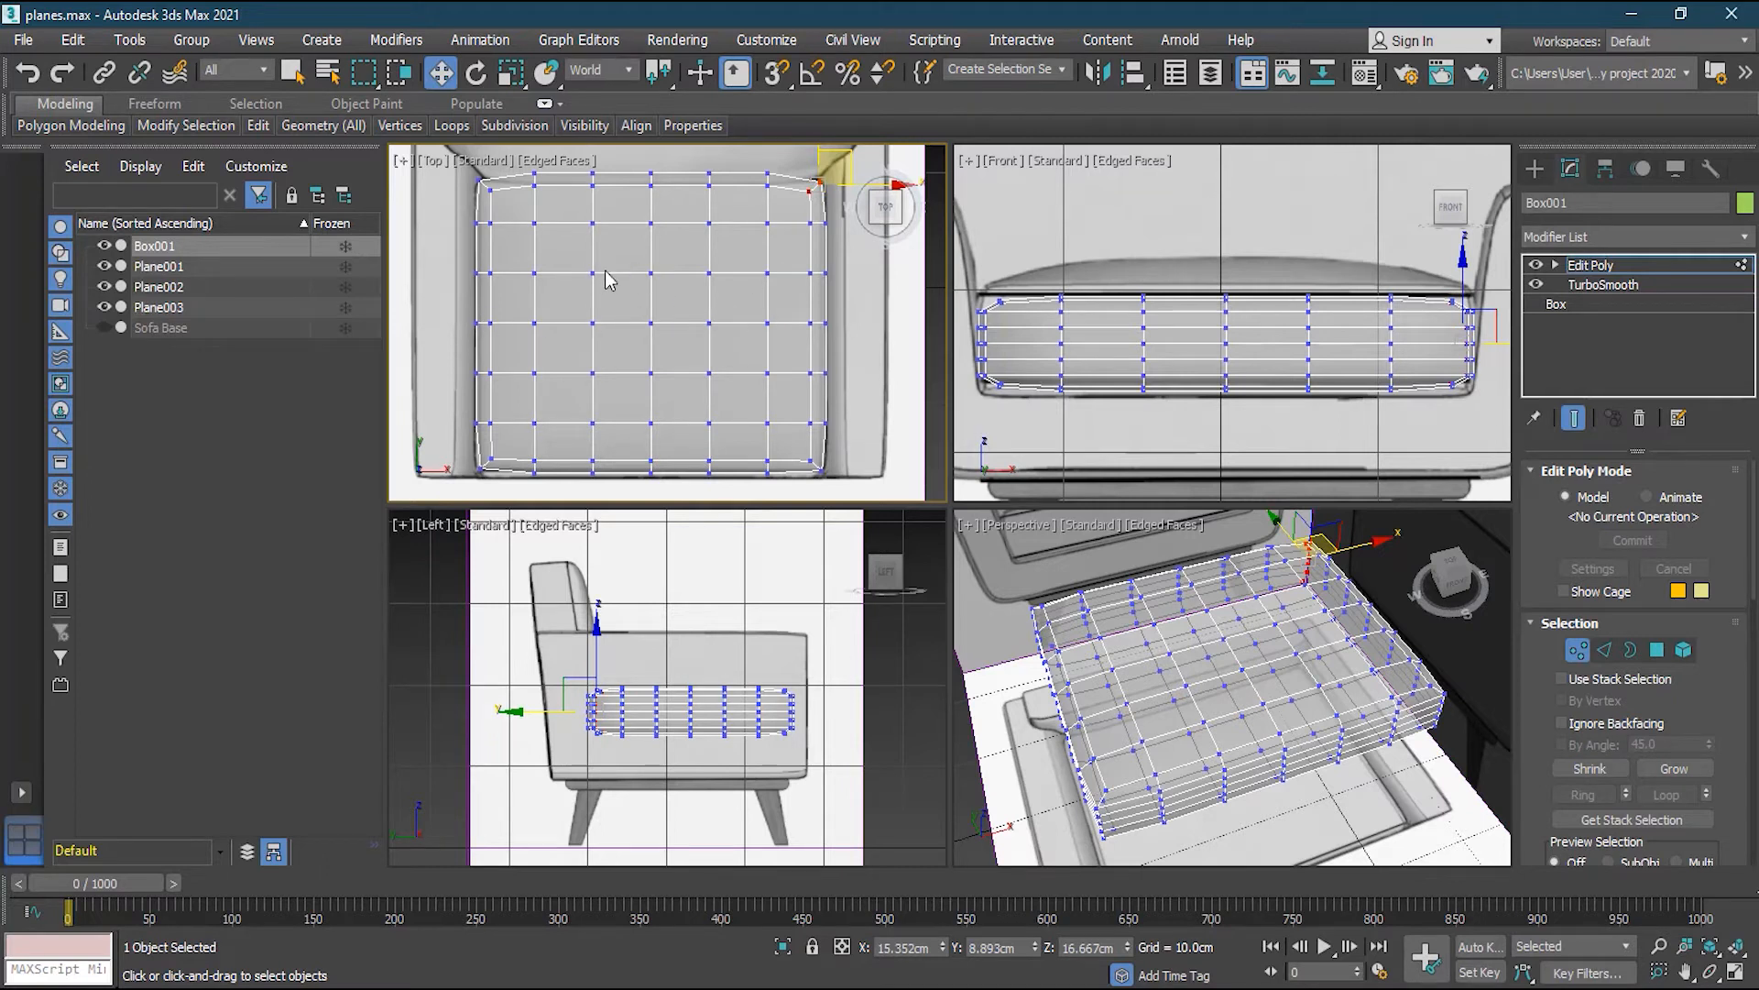
In the Front view, move the cushion's lower-left and upper-left corner vertices outward to match the reference outline
scroll(1017, 338, up, 4)
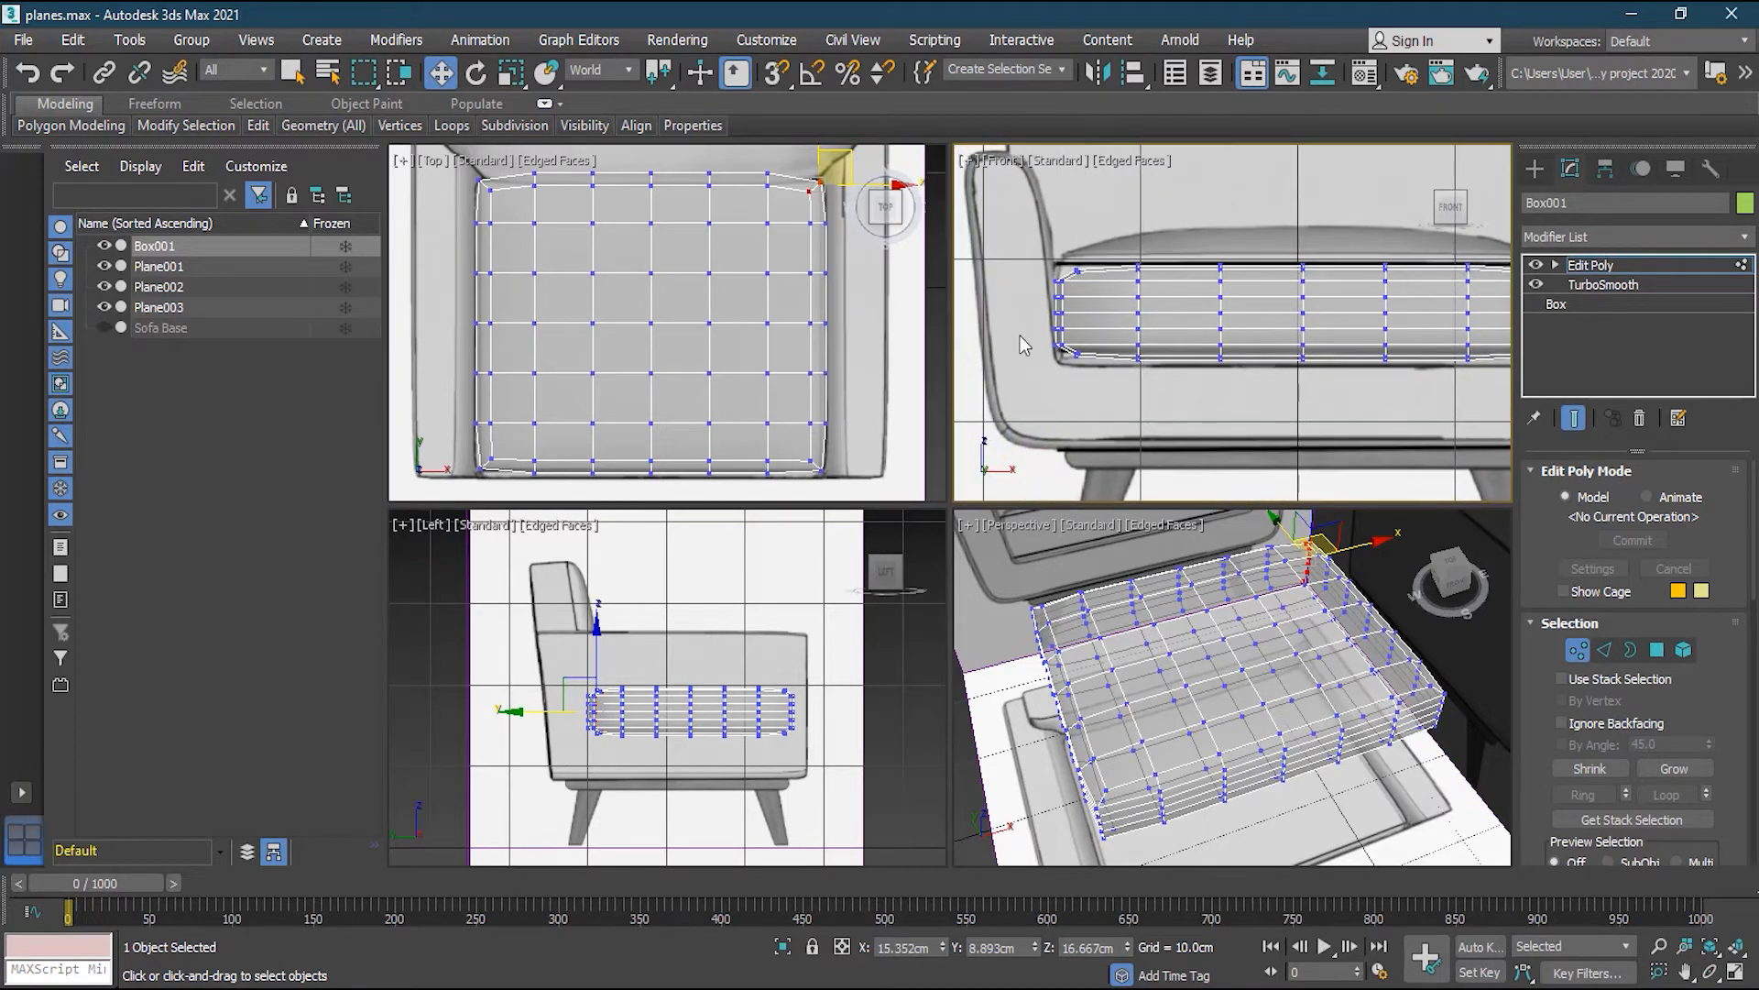
mouse_move(1166, 361)
mouse_down()
mouse_move(1105, 396)
mouse_move(1177, 375)
mouse_move(1158, 379)
mouse_up()
drag(1108, 323, 1108, 327)
click(1134, 207)
middle_drag(1136, 207, 1102, 279)
drag(1129, 260, 1105, 250)
Move the cushion's upper-right and lower-right corner vertices outward in the Front view to follow the reference outline
middle_drag(1356, 327, 1031, 327)
middle_drag(1233, 327, 1043, 310)
scroll(1337, 315, down, 2)
middle_drag(1357, 343, 1177, 346)
scroll(1322, 293, up, 2)
mouse_move(1266, 254)
mouse_down()
mouse_move(1204, 289)
mouse_move(1291, 253)
mouse_up()
drag(1209, 429, 1290, 444)
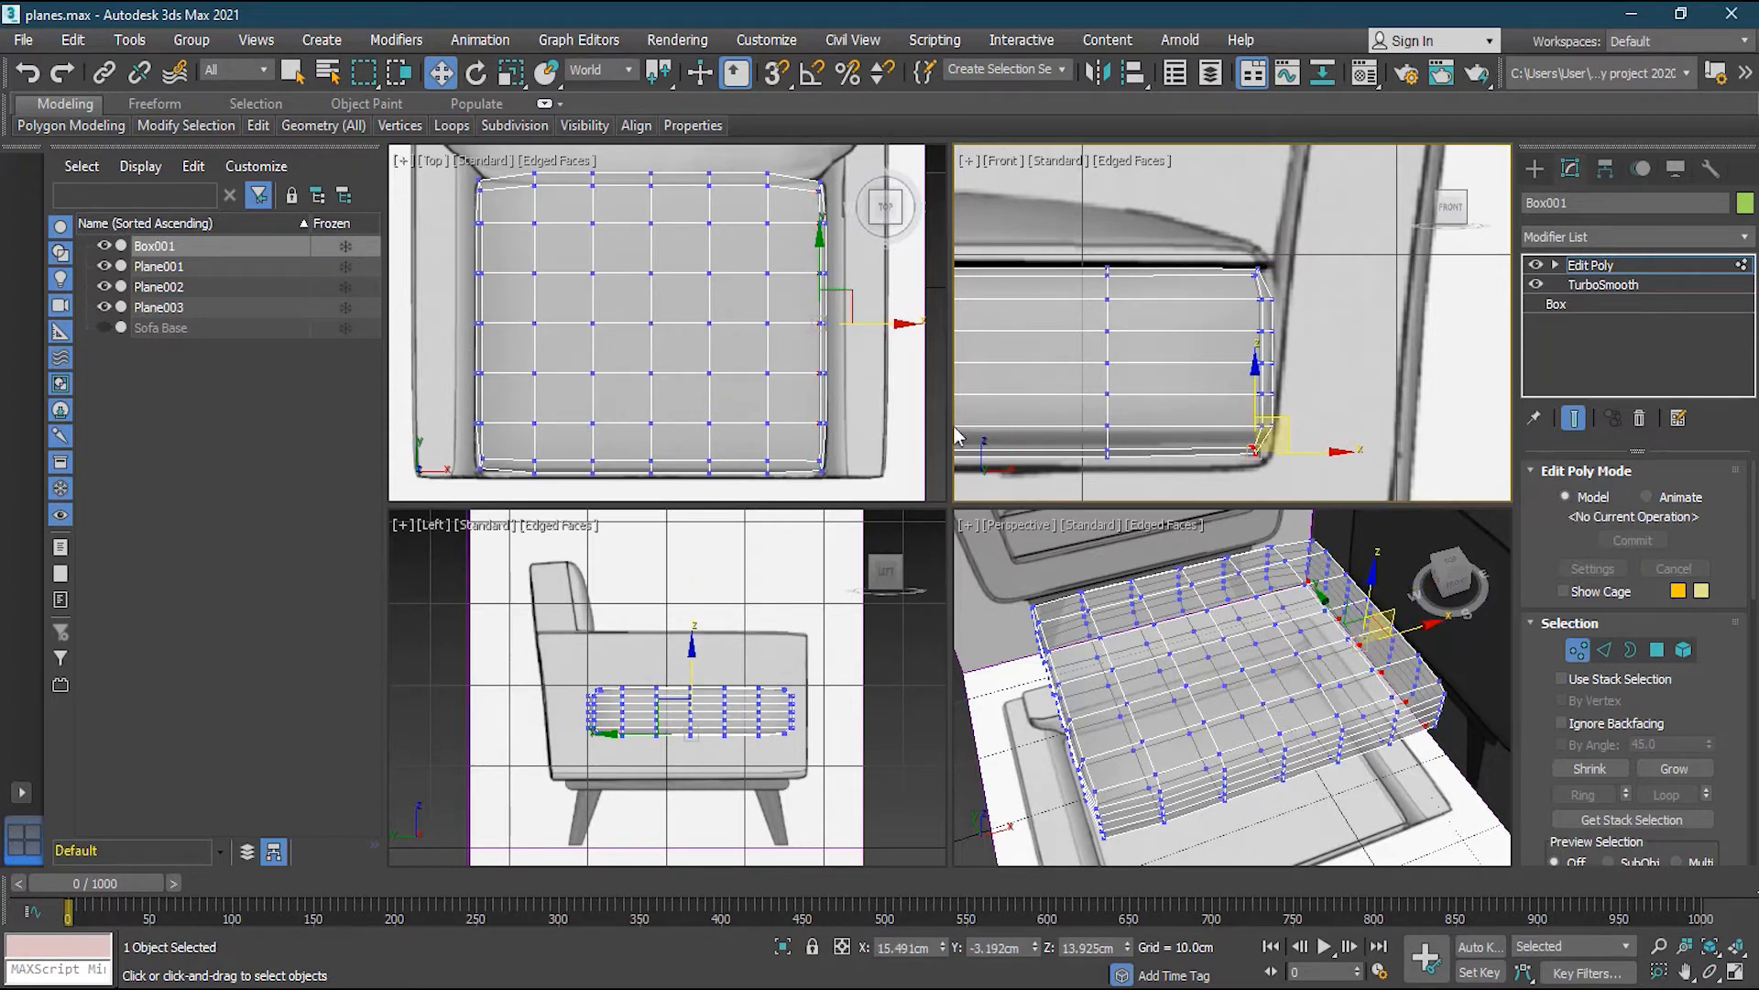
Maximize the Top view and move the back-edge vertices of the two leftmost inner columns forward onto the reference's back seam, about Y 8.8 cm
right_click(637, 229)
click(1735, 972)
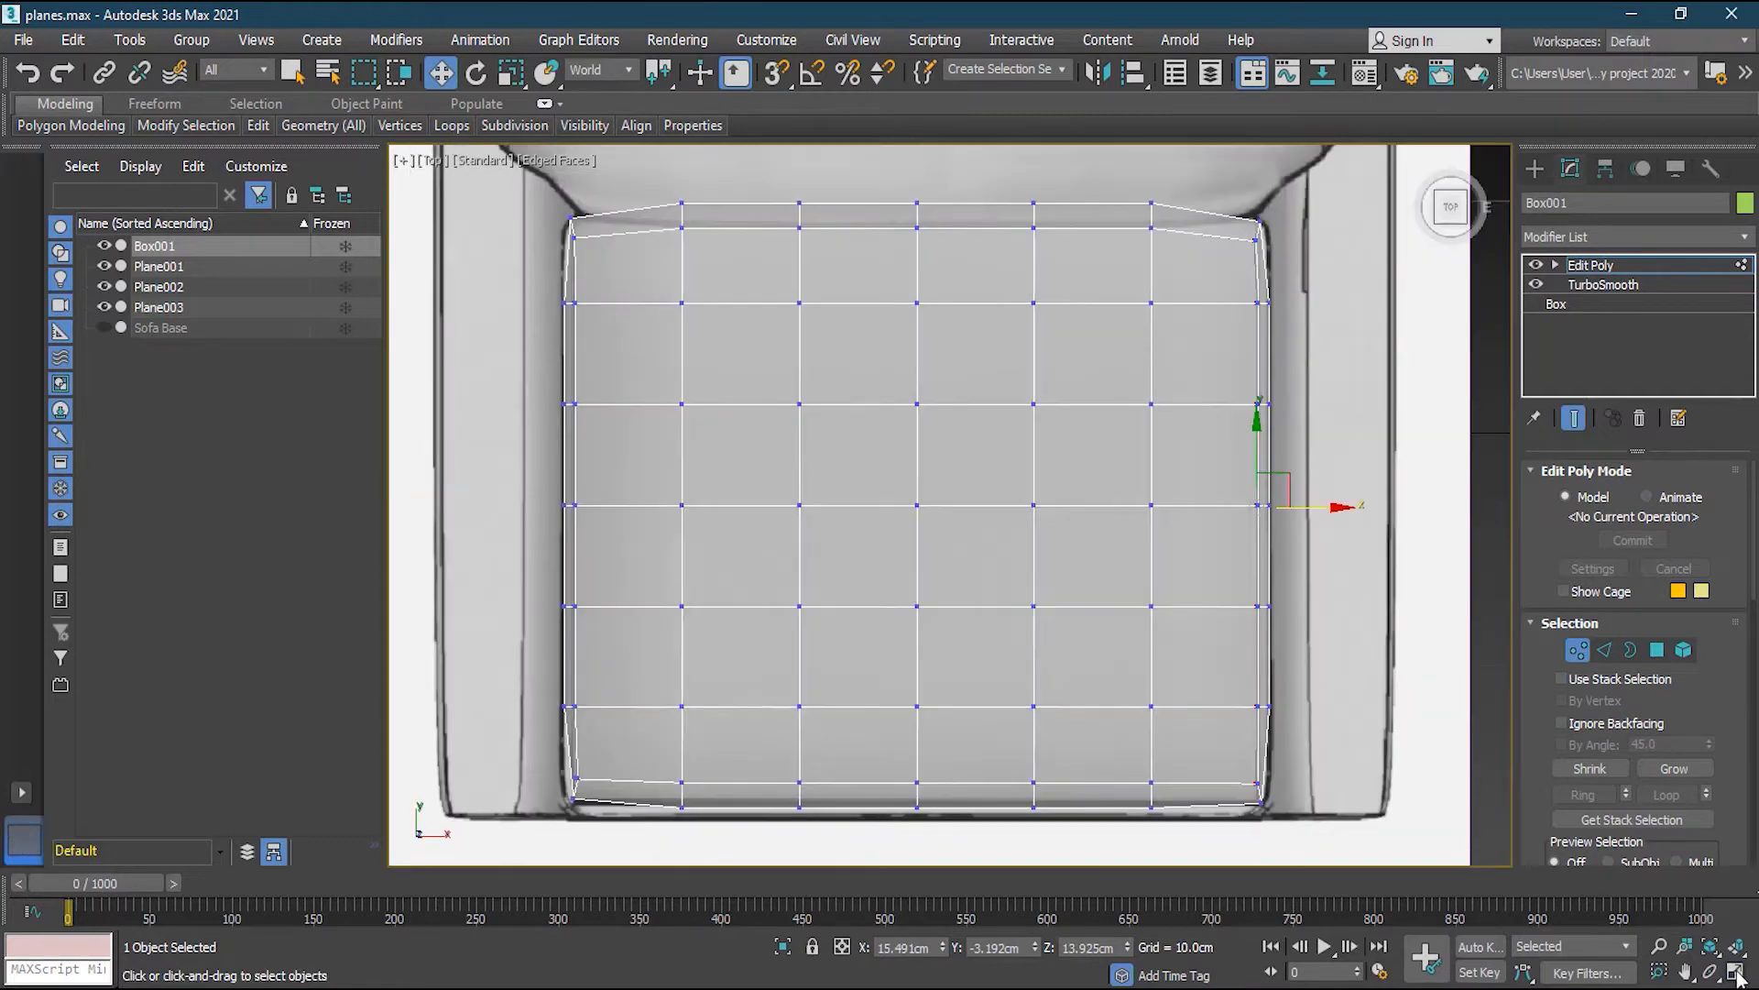
scroll(660, 231, up, 5)
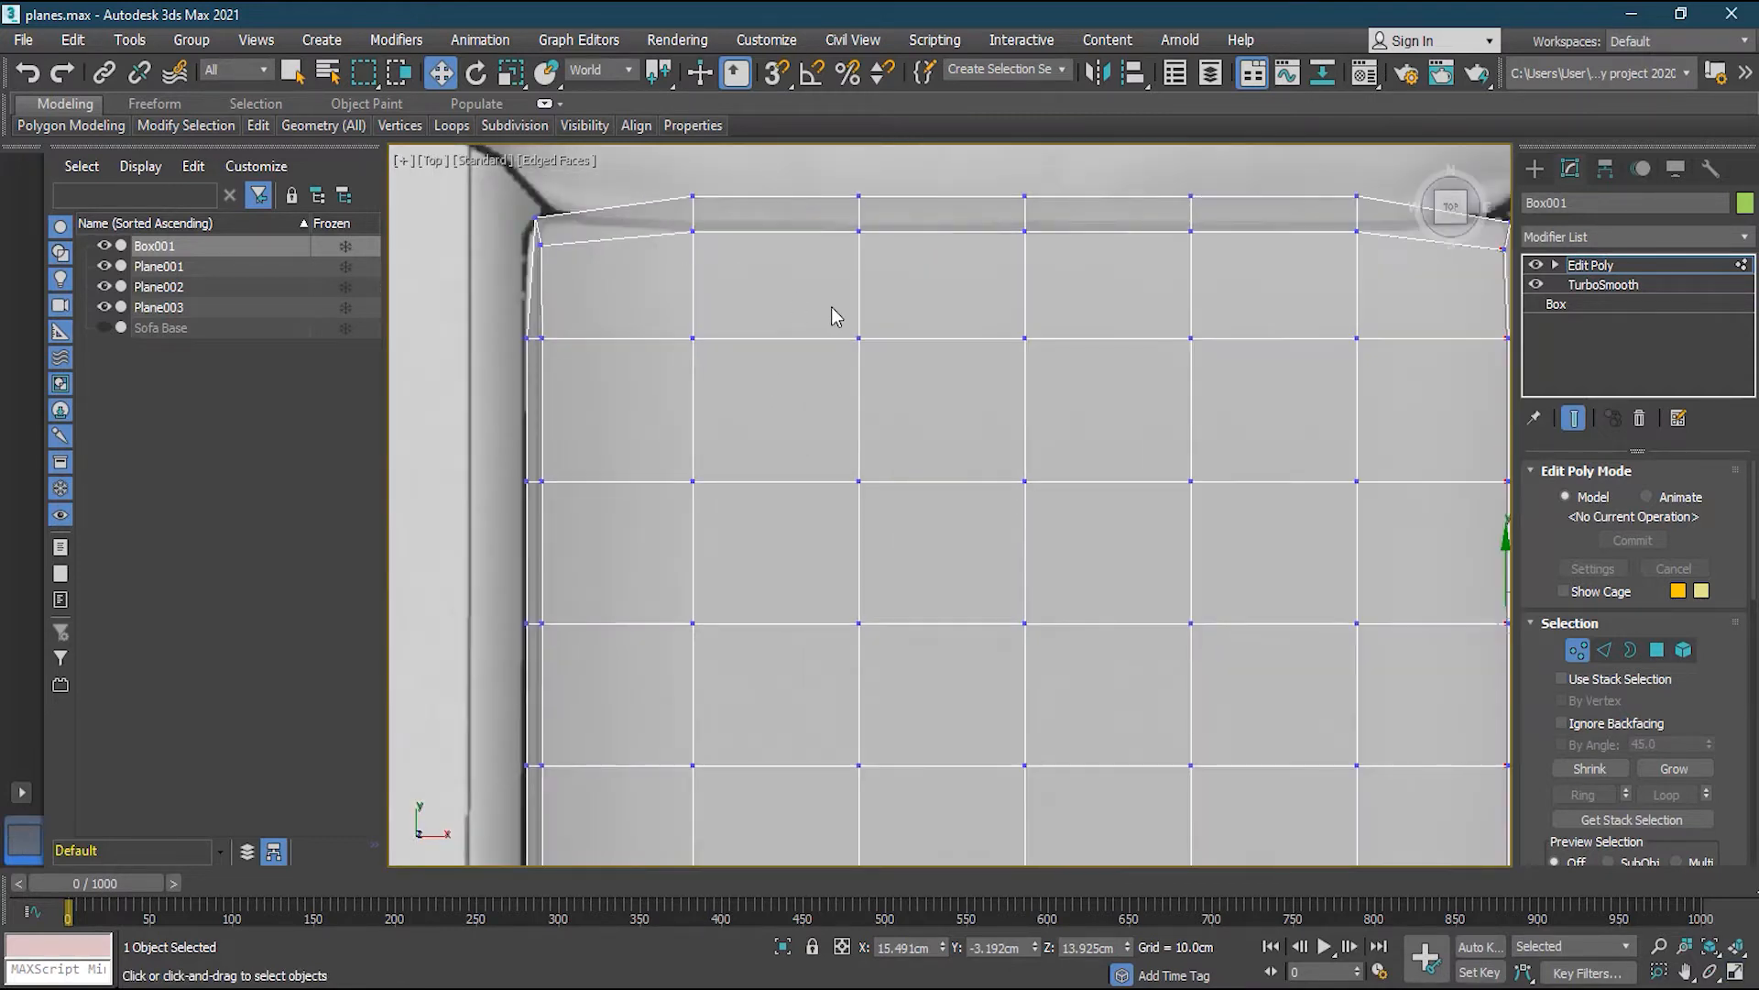
middle_drag(883, 342, 844, 504)
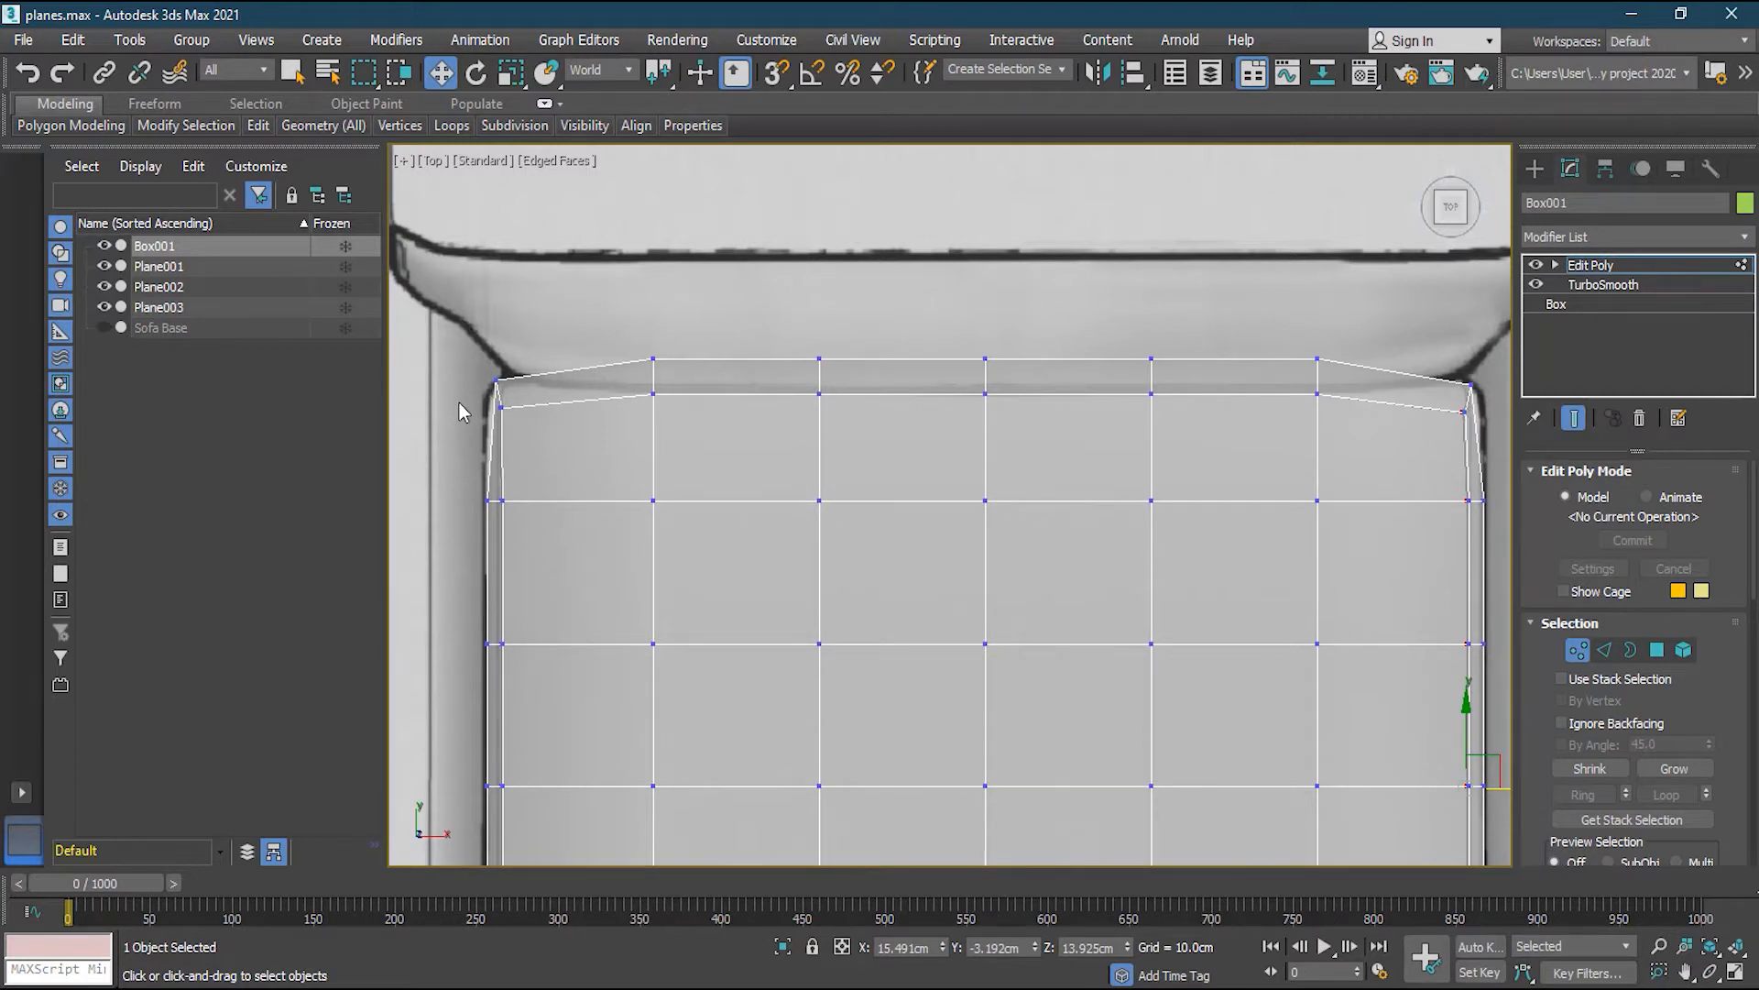
scroll(486, 370, up, 3)
drag(770, 326, 702, 440)
drag(724, 309, 561, 381)
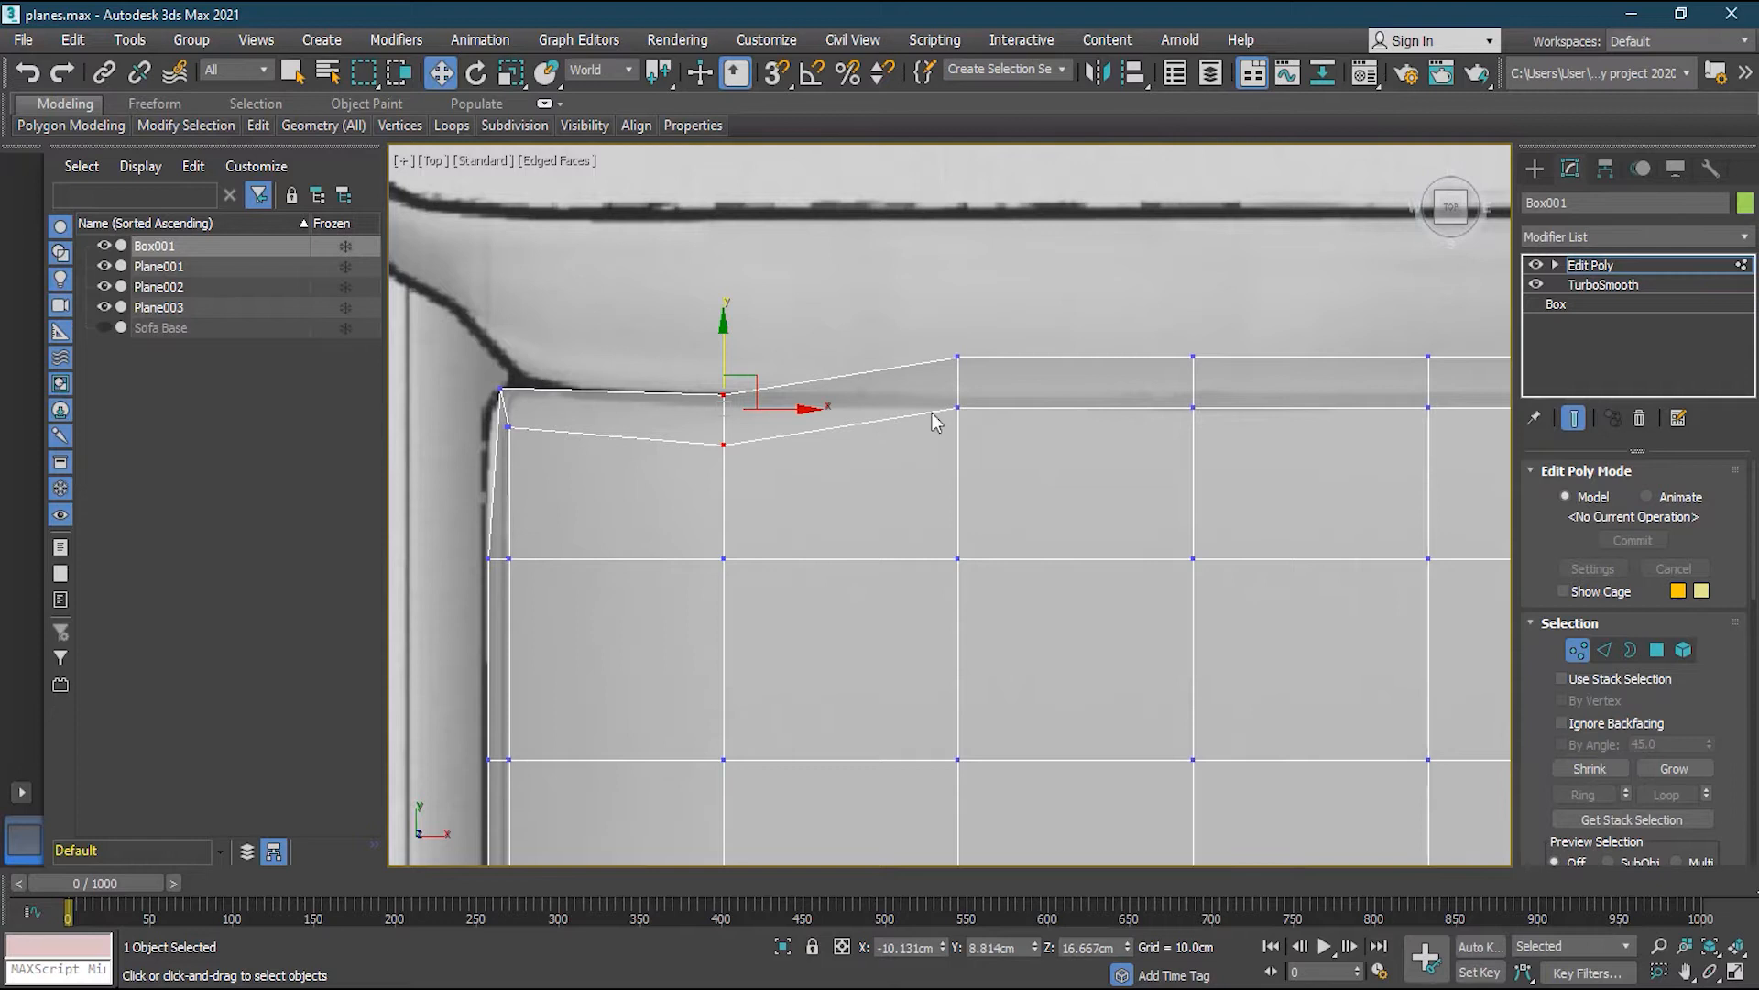
drag(992, 382, 924, 444)
drag(958, 328, 958, 369)
Move the back-edge vertices of the remaining three inner columns forward onto the reference's back seam, about Y 8.8 cm
drag(1145, 450, 1145, 450)
drag(1193, 321, 1194, 363)
middle_drag(1330, 400, 823, 416)
click(906, 377)
drag(906, 377, 924, 418)
drag(1194, 318, 1081, 468)
drag(1156, 345, 1156, 386)
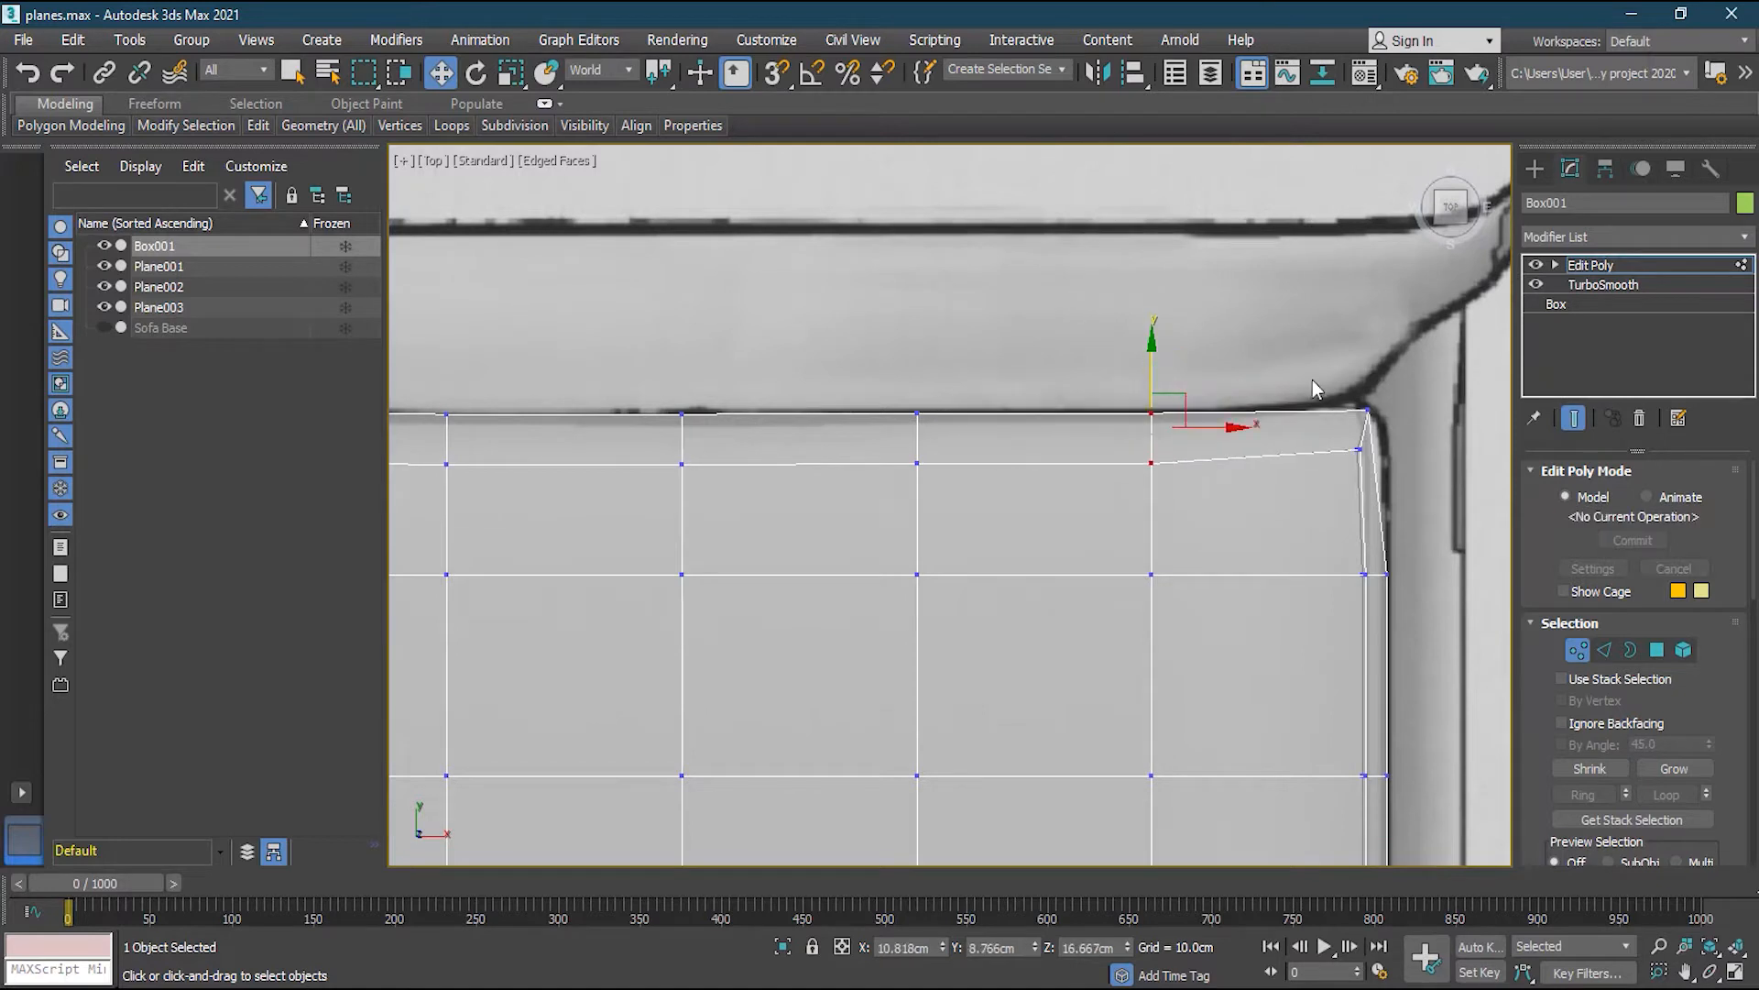
Nudge the back-right corner vertices to about X 15.5, Y 9.1 cm, restore the four-viewport layout and leave the Vertex level
drag(1378, 454, 1384, 469)
drag(1395, 404, 1392, 398)
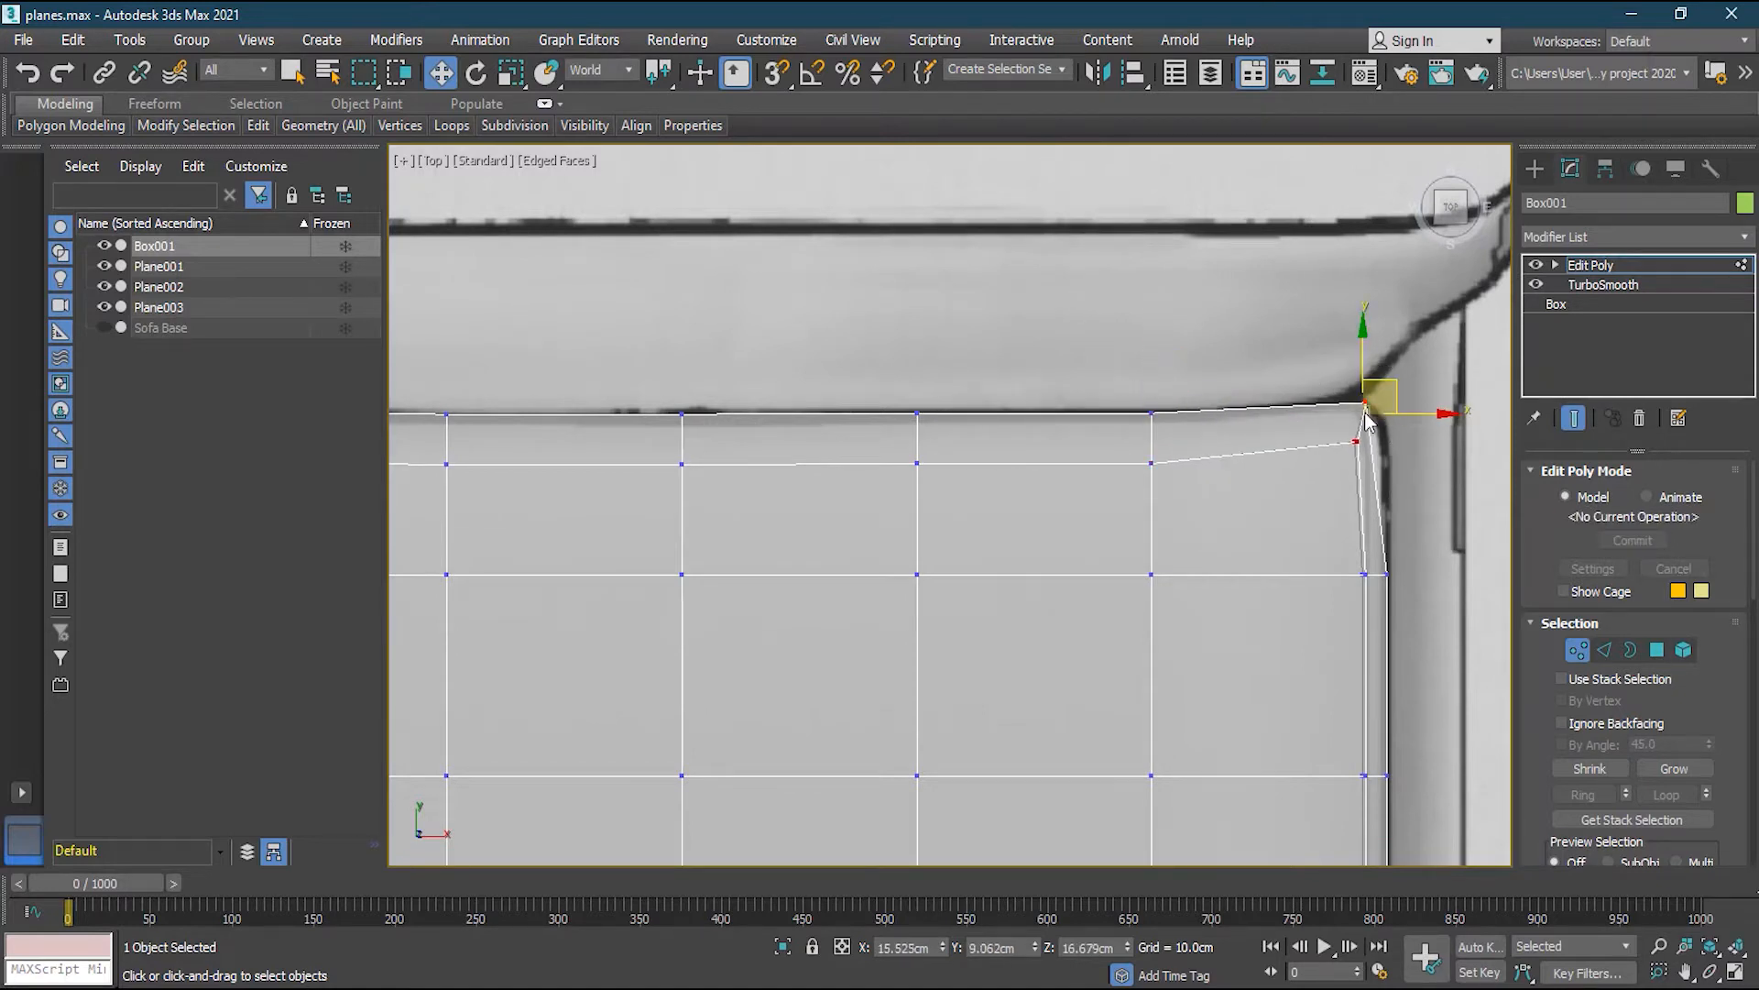
scroll(776, 367, down, 2)
scroll(679, 383, down, 6)
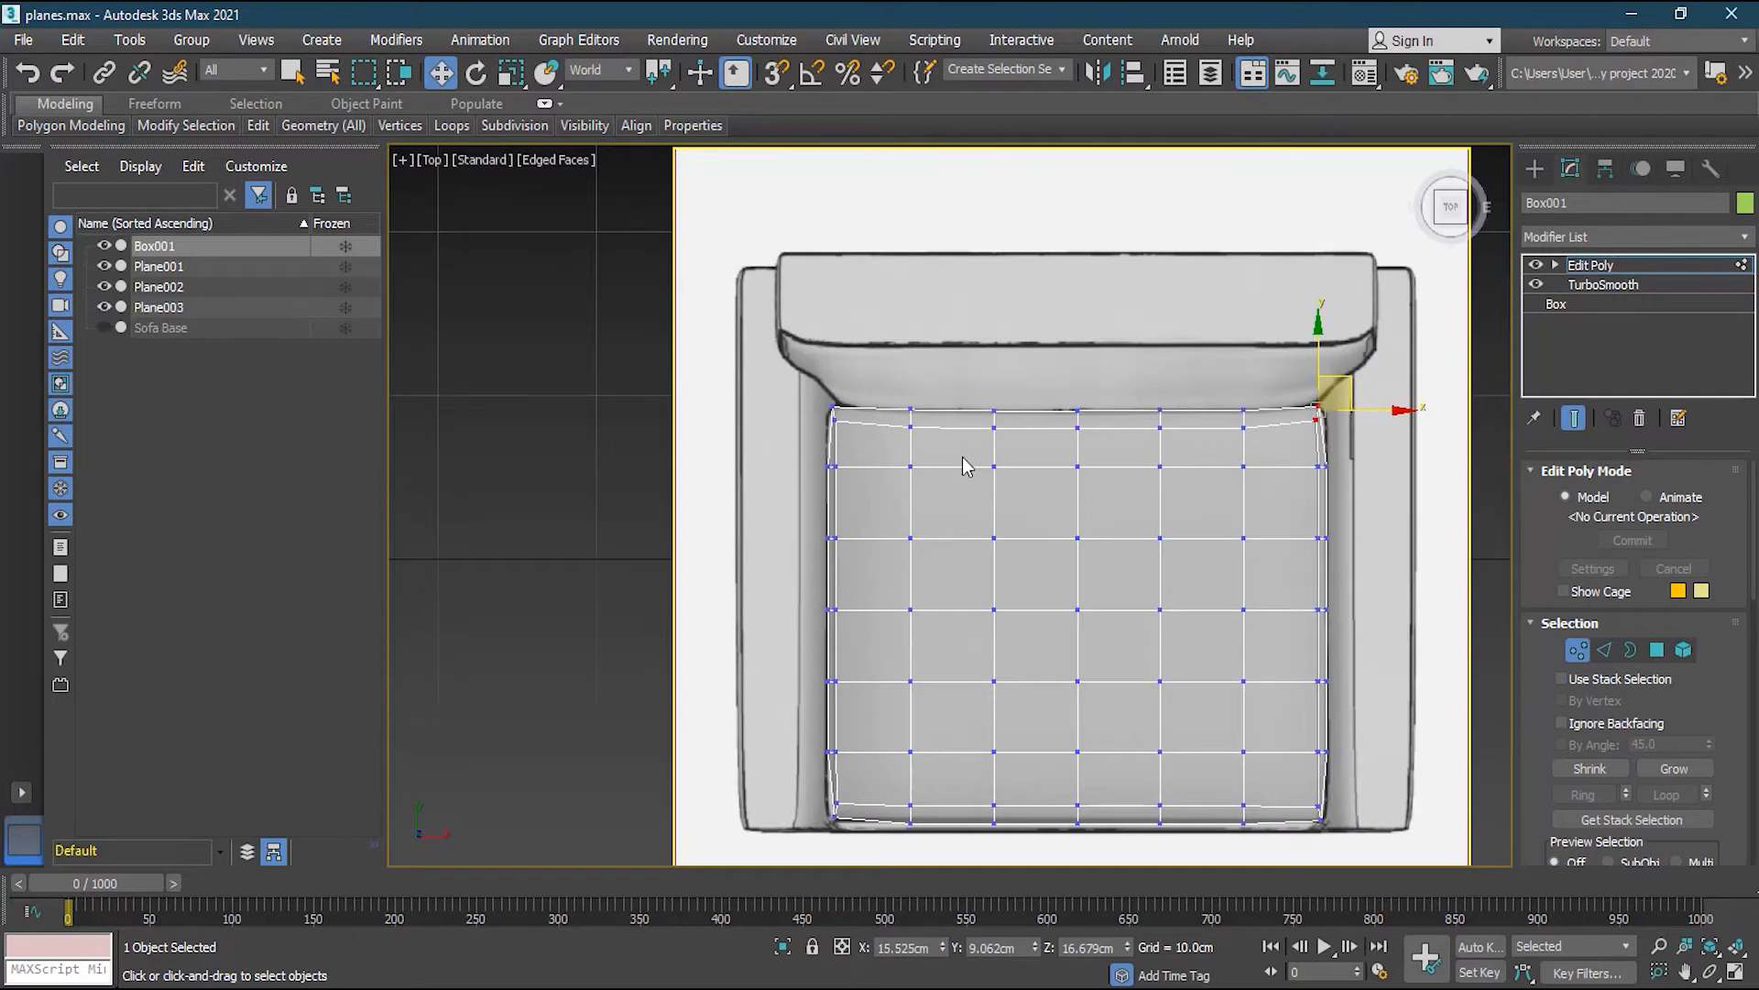
scroll(1061, 669, up, 4)
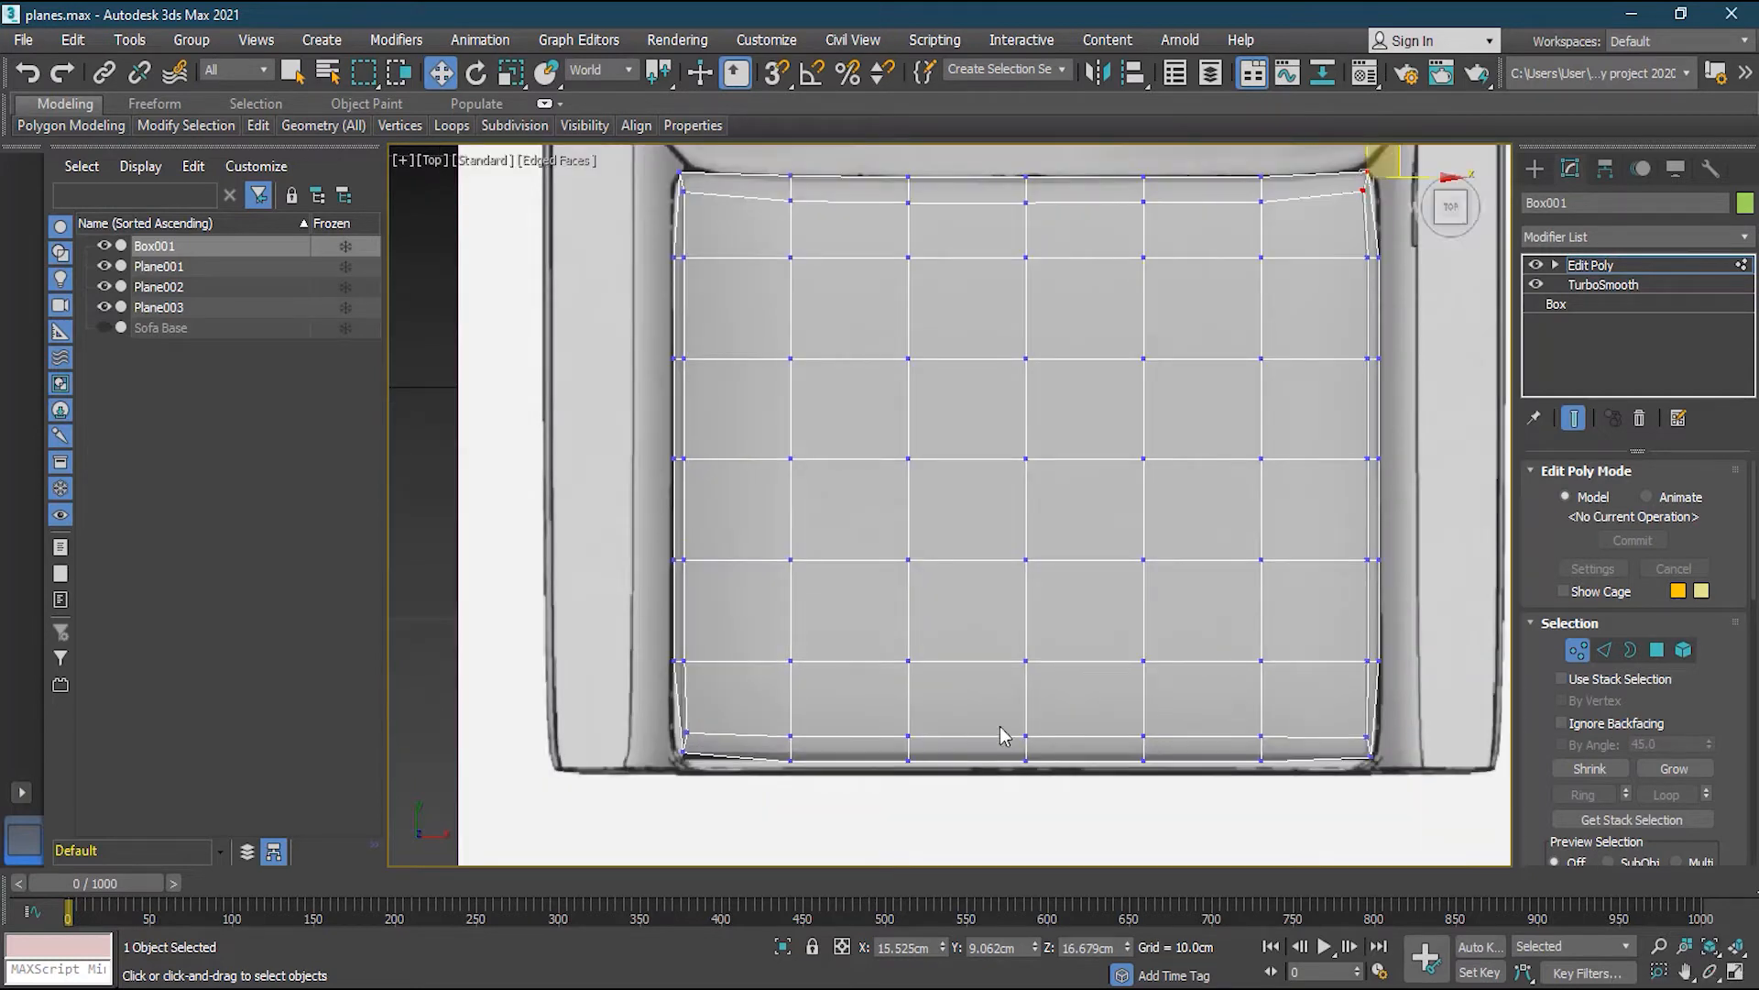
scroll(753, 790, up, 2)
middle_drag(703, 774, 691, 756)
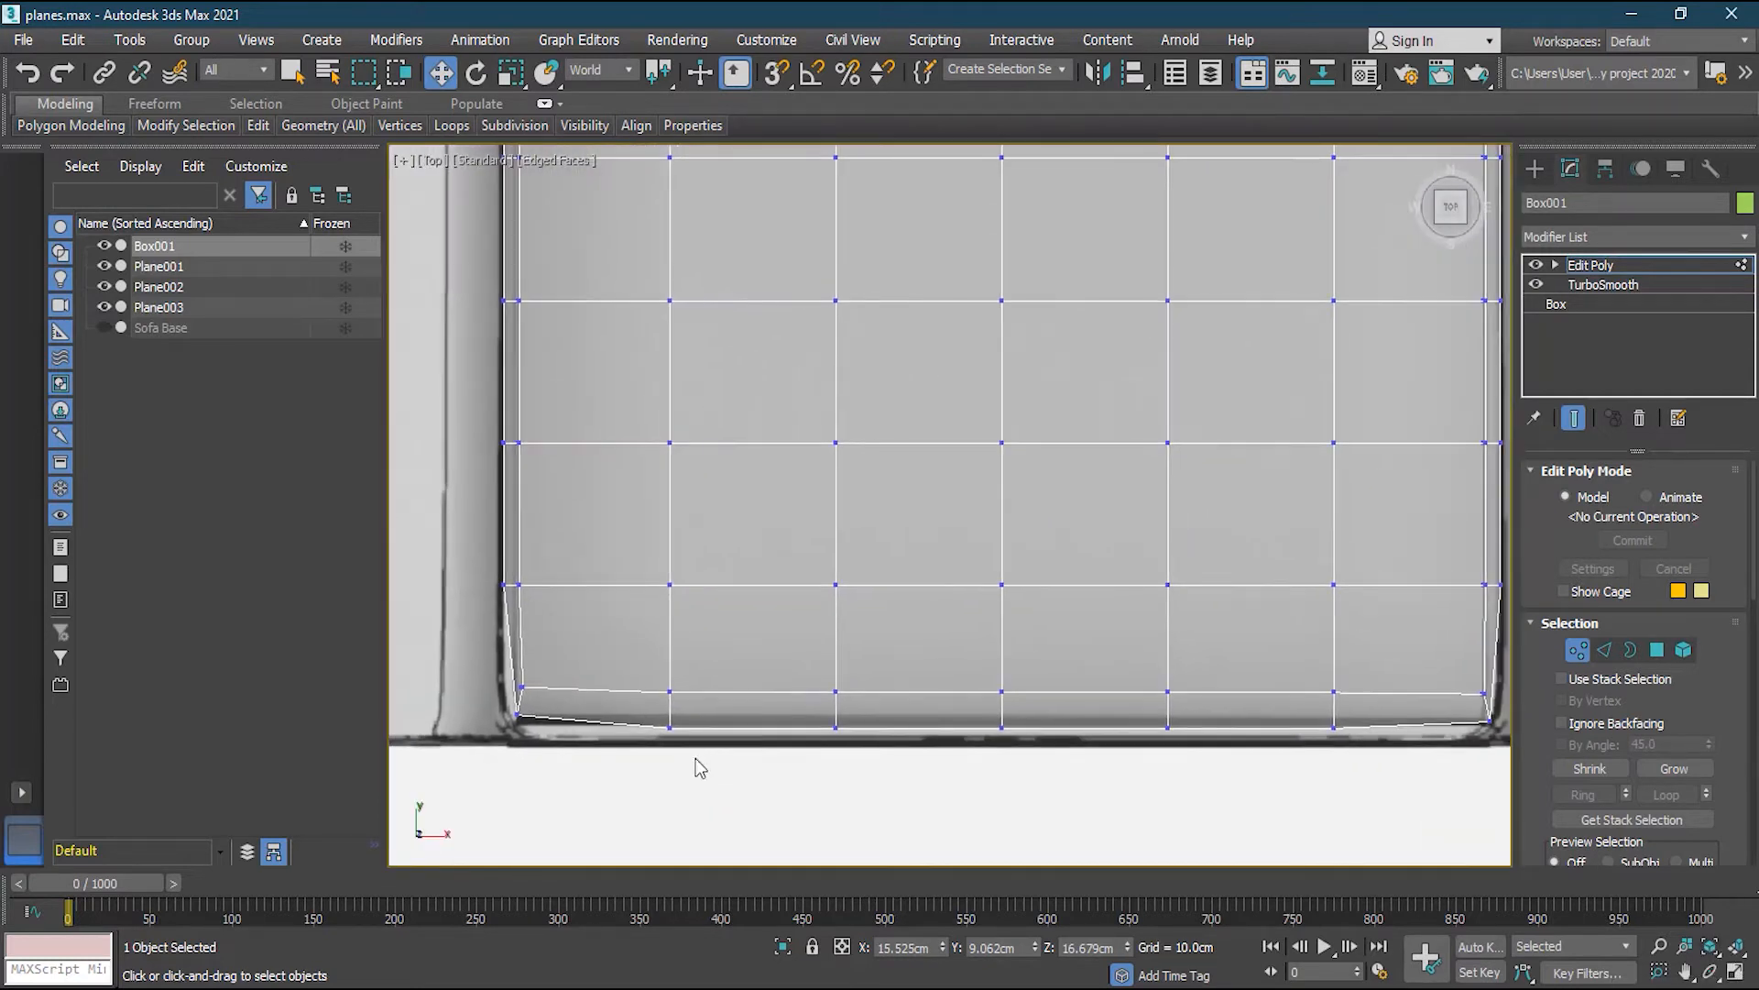
scroll(741, 682, down, 4)
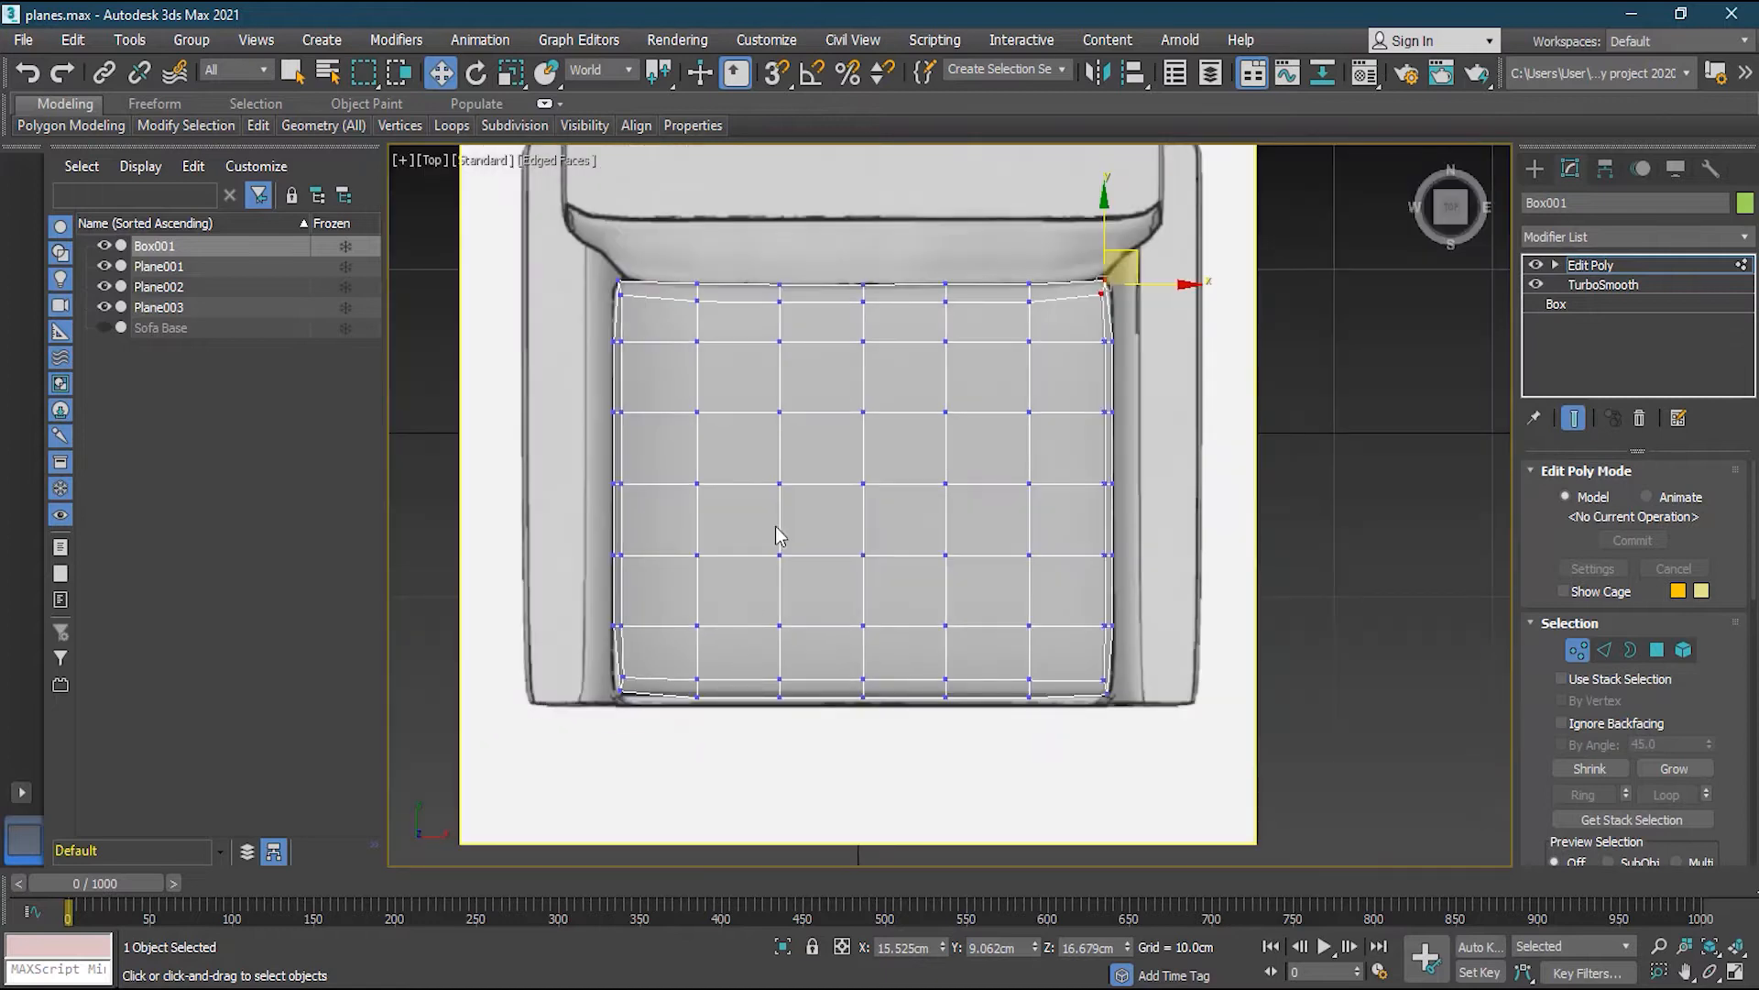
middle_drag(774, 535, 775, 607)
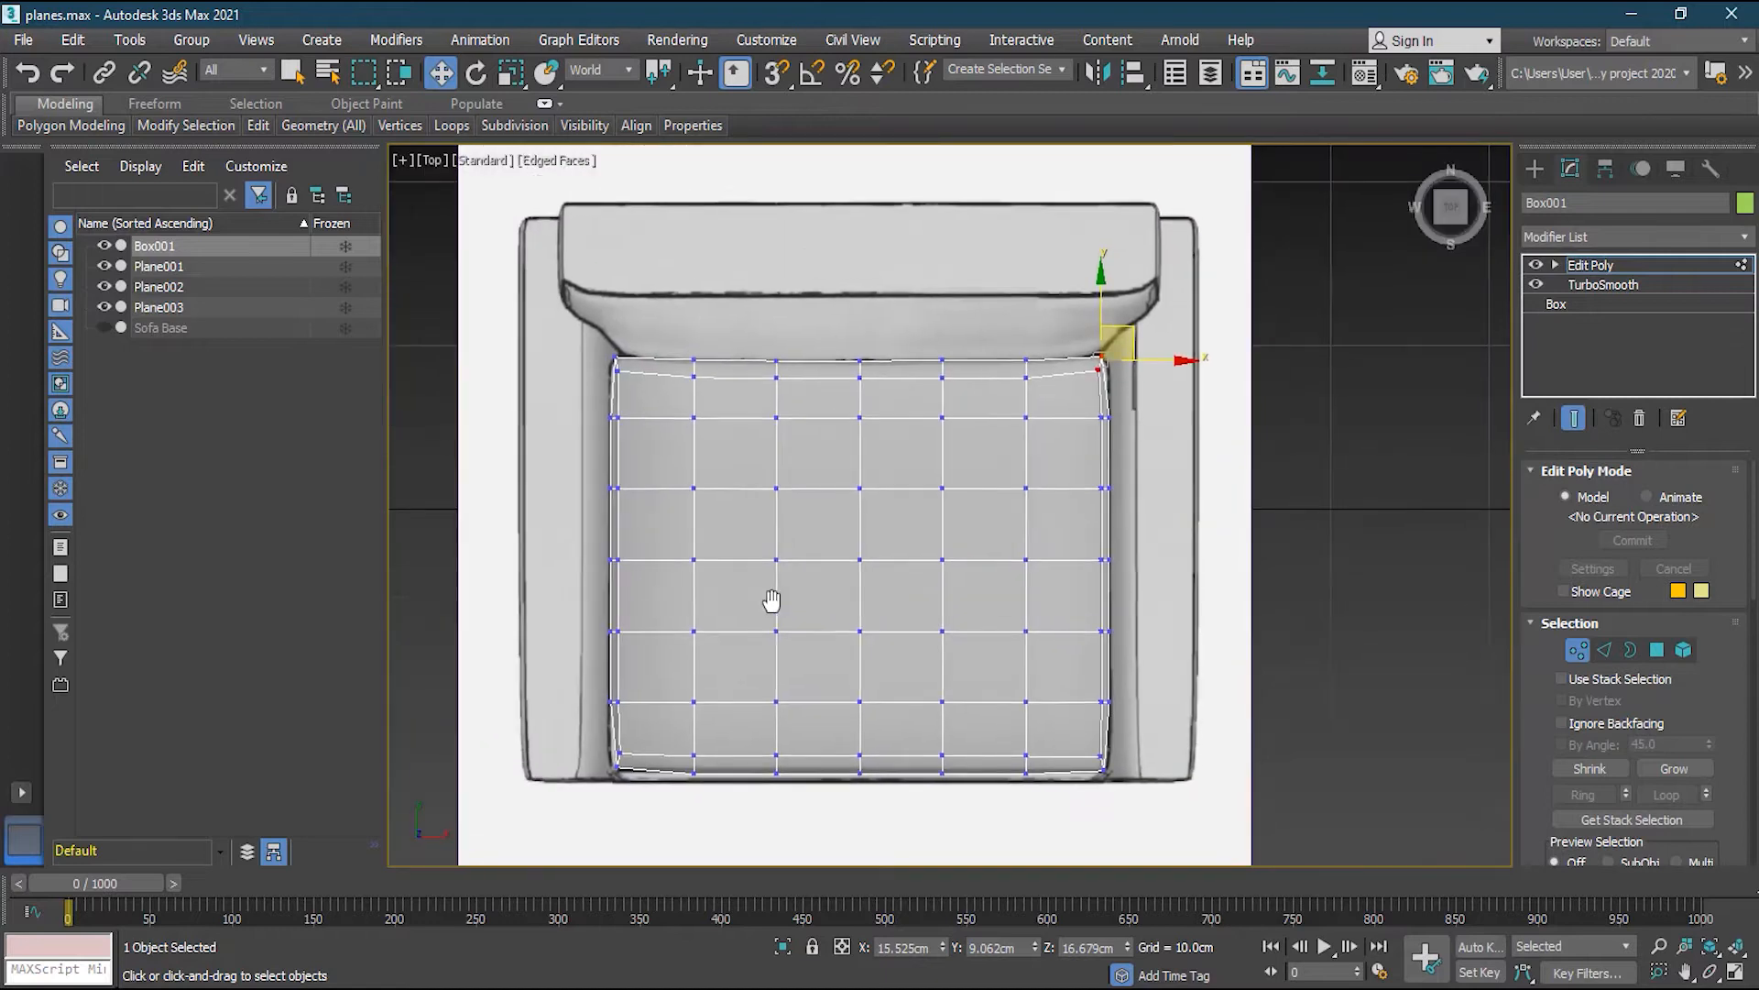
click(1735, 972)
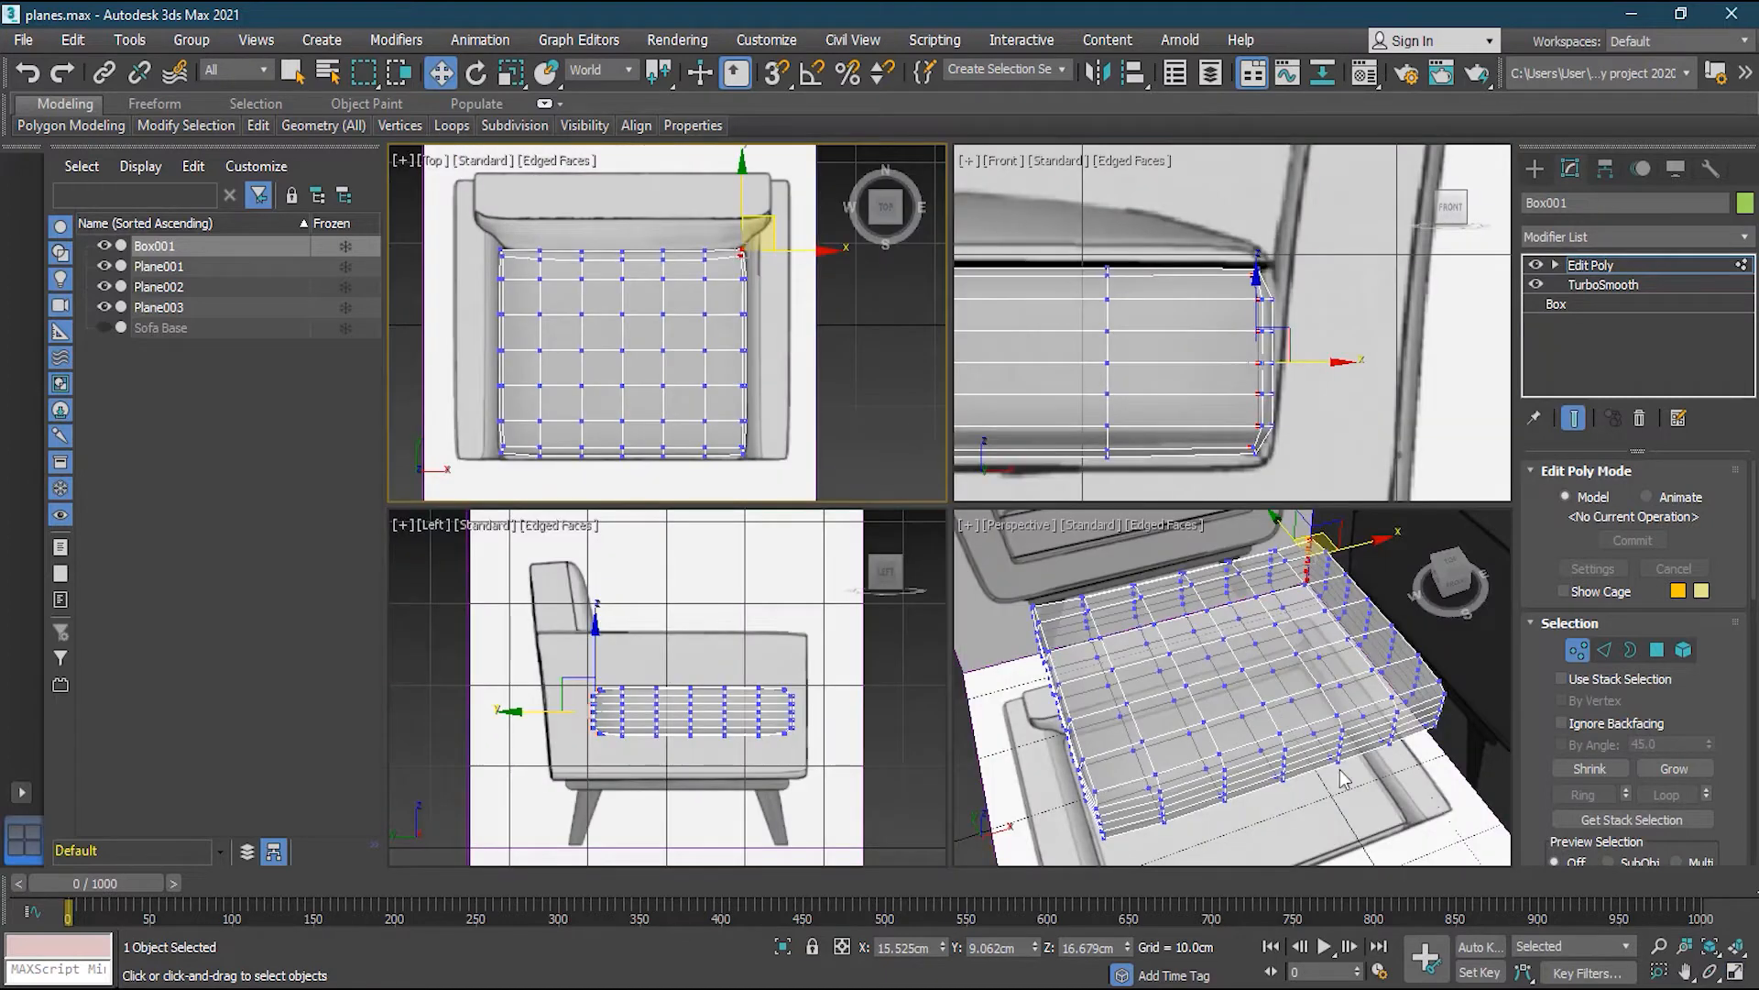
click(1581, 651)
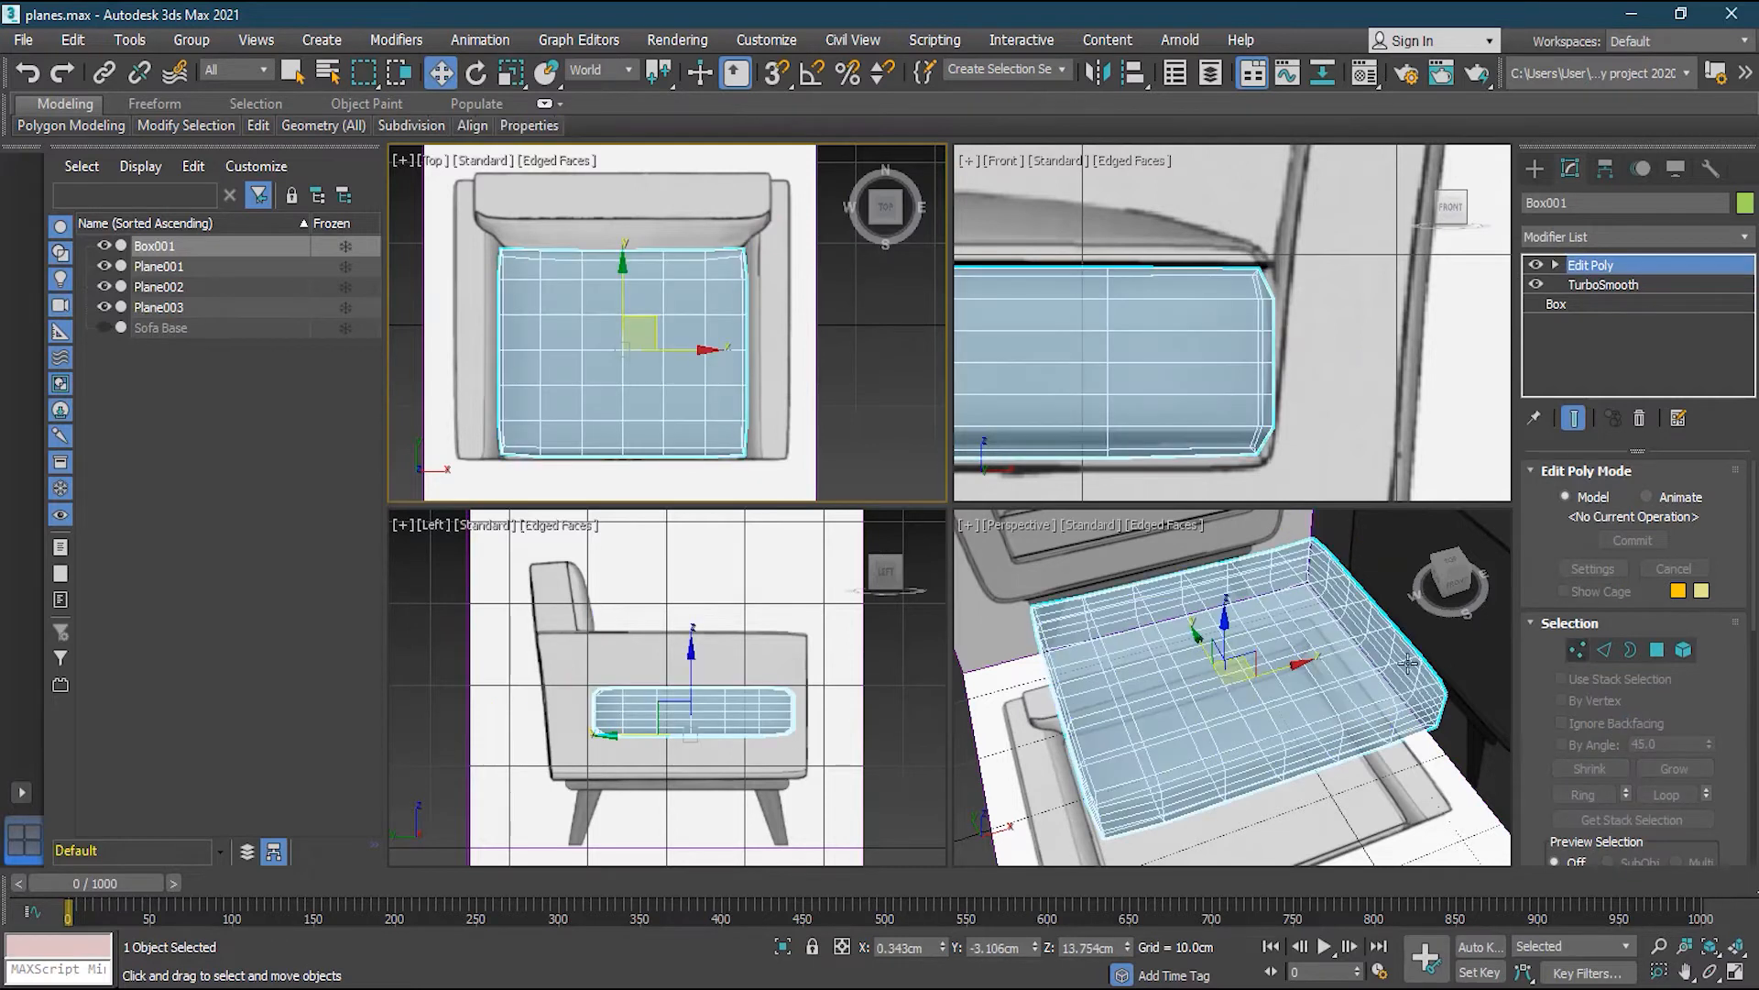
Turn off See-Through in the seat cushion's object properties so it displays as a solid surface
click(1107, 752)
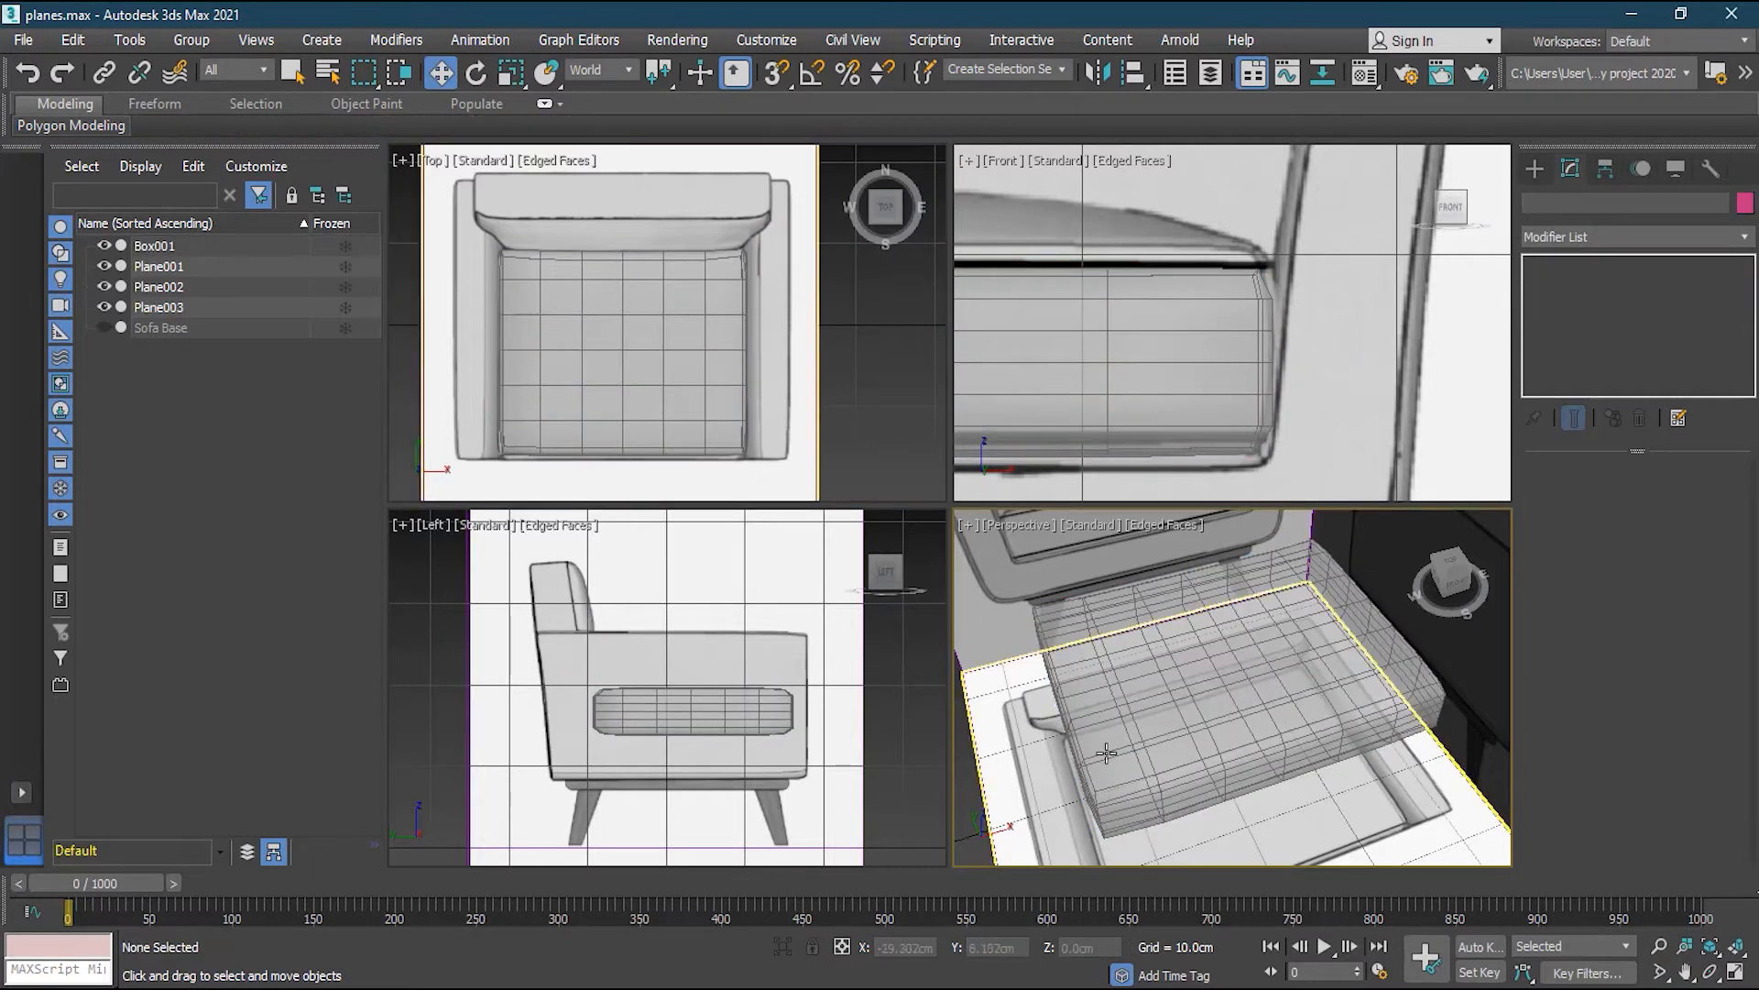
right_click(1183, 704)
click(1129, 694)
right_click(1130, 691)
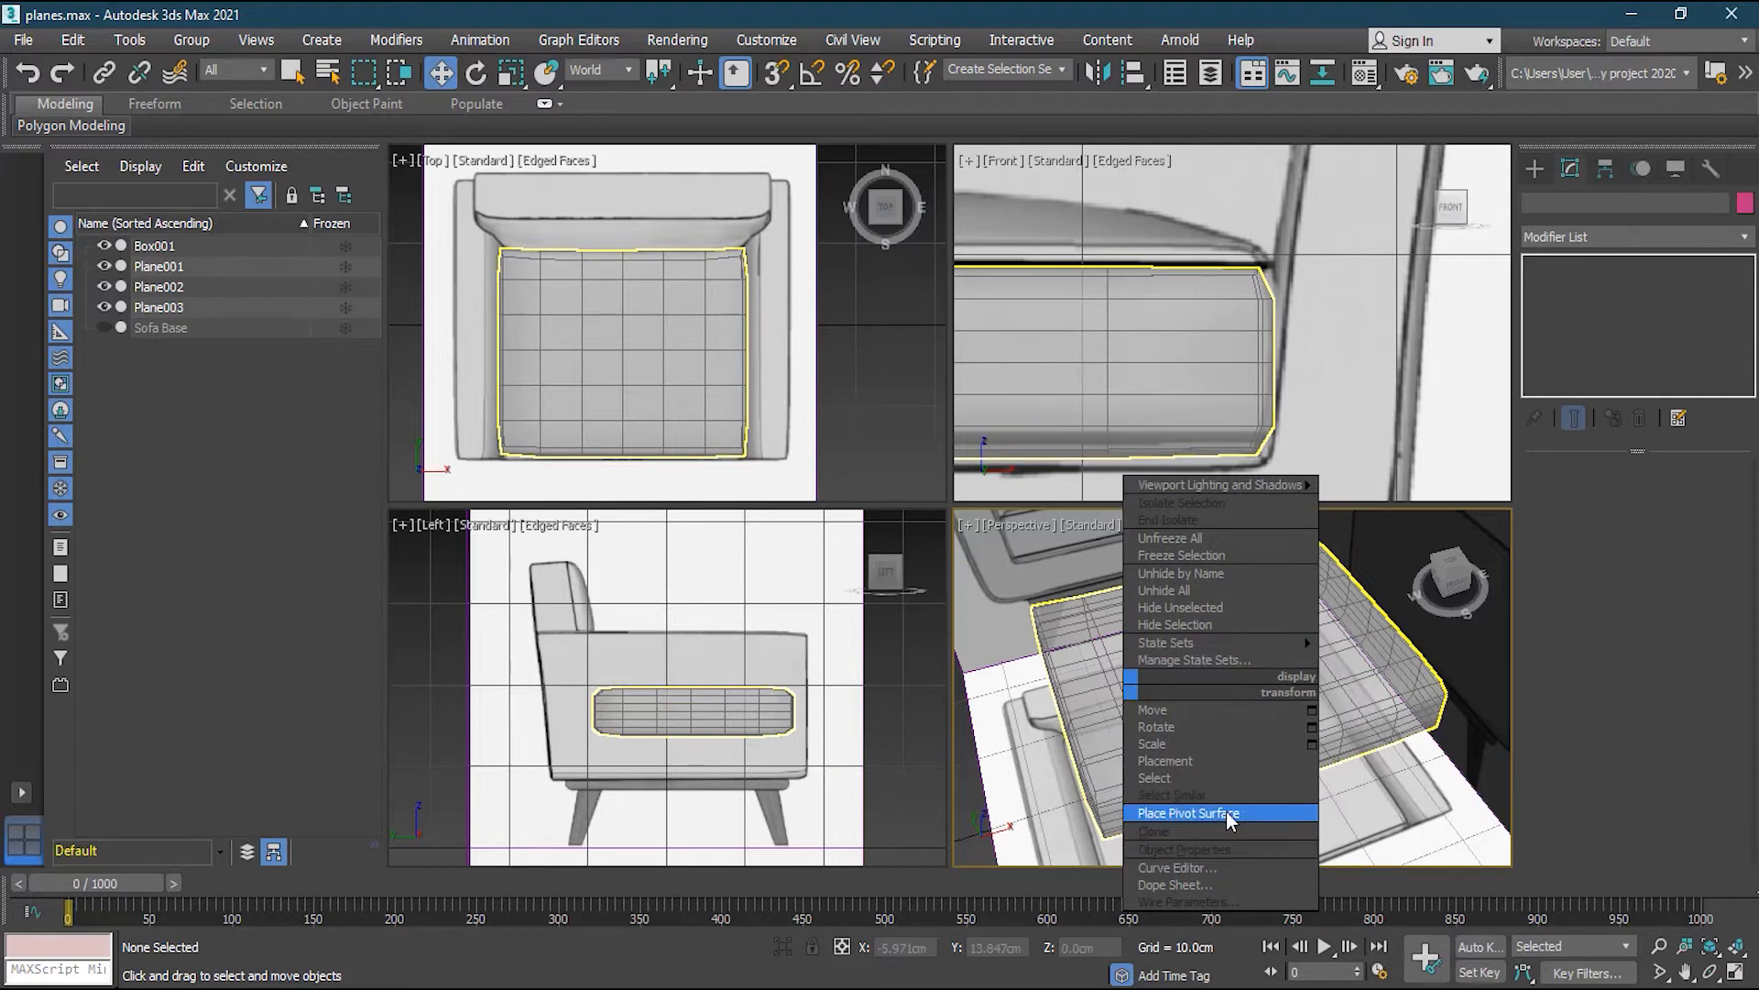
click(1396, 670)
click(1193, 626)
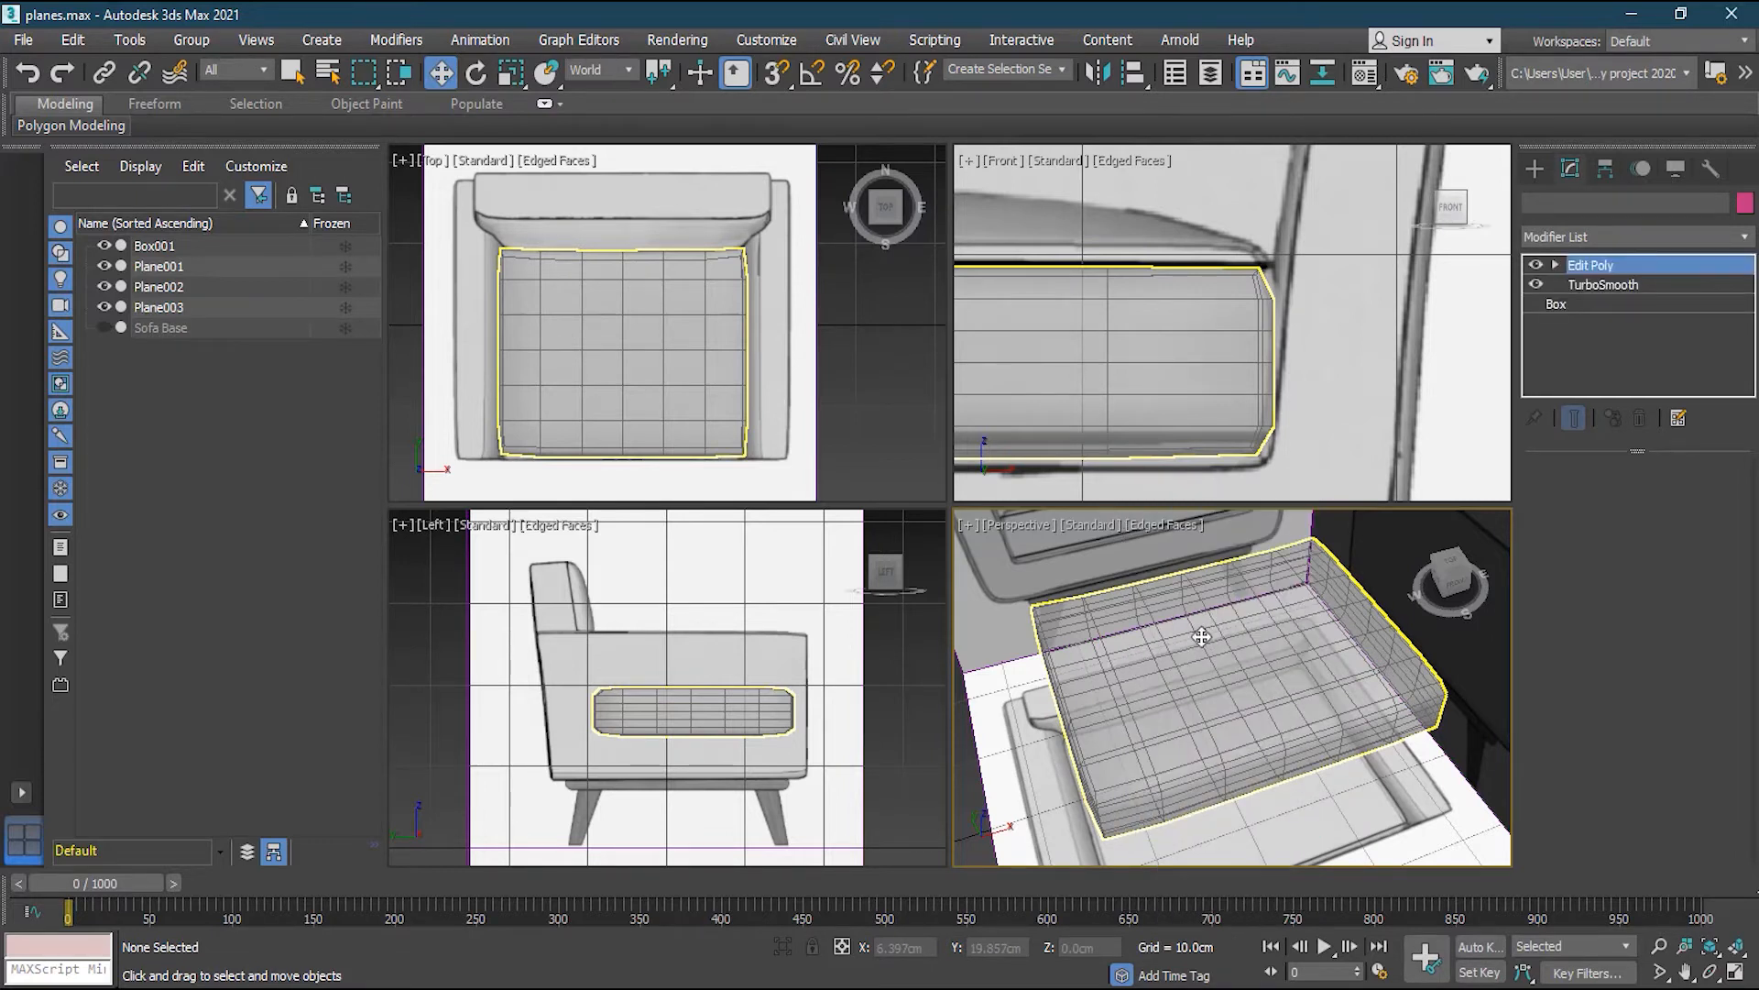
right_click(1148, 639)
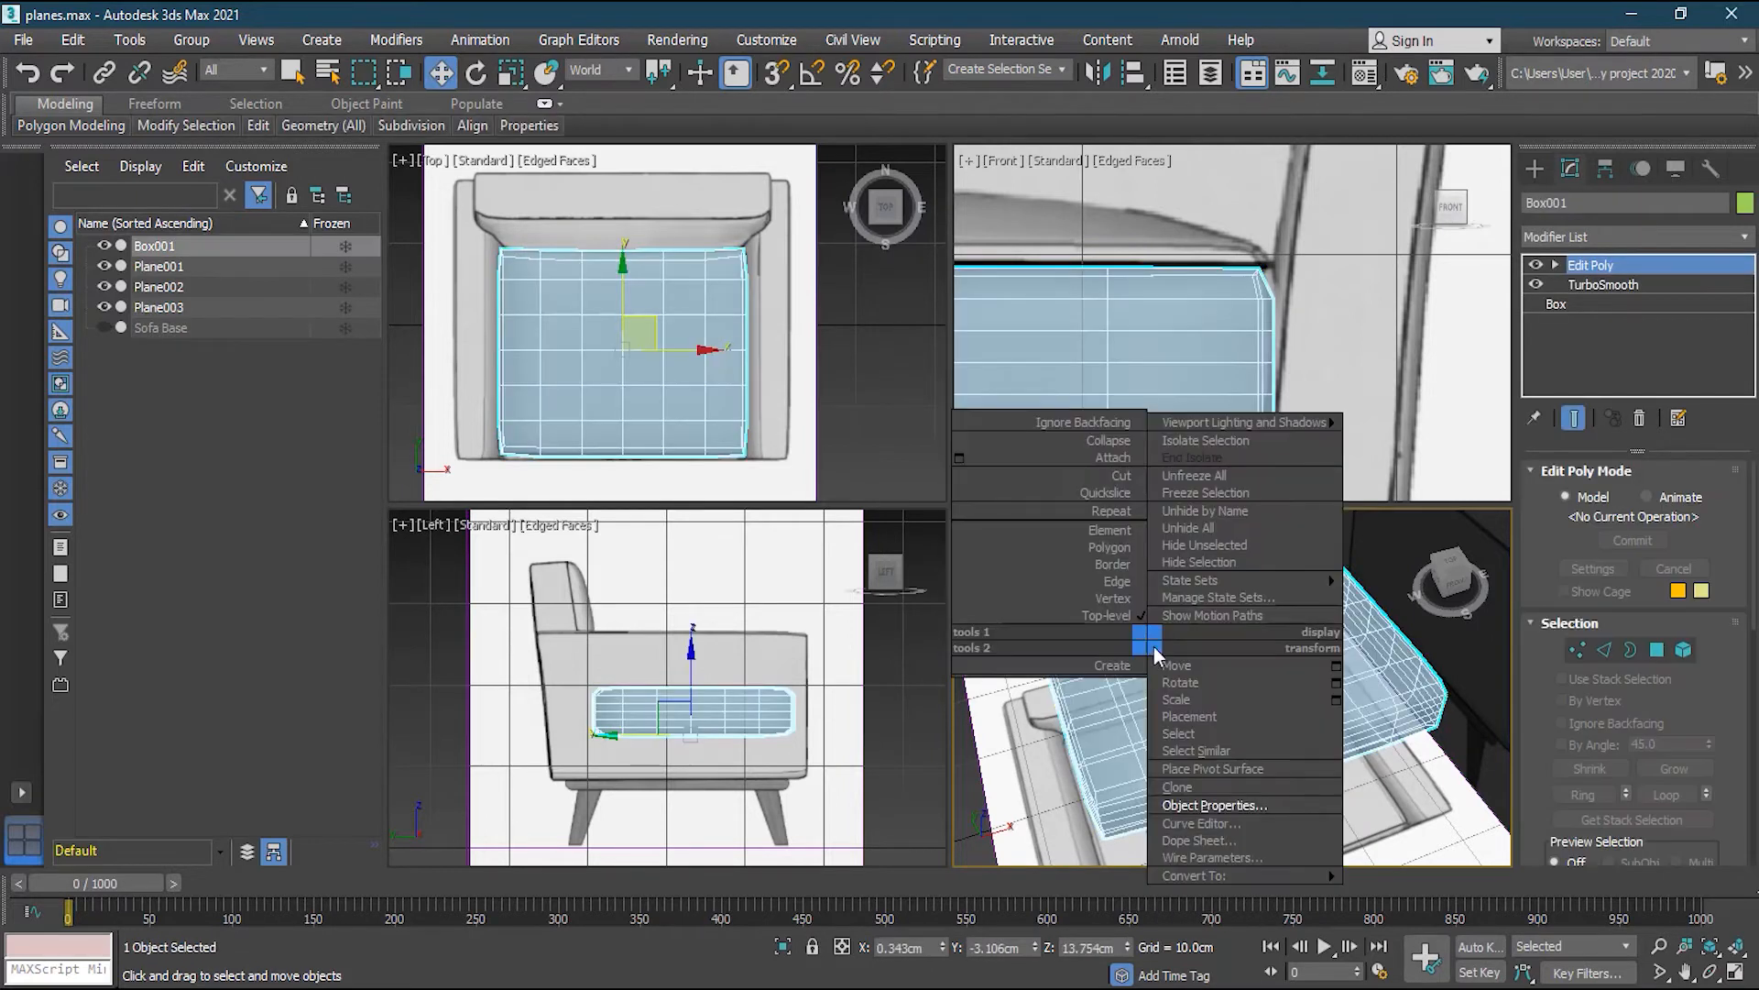
click(1253, 805)
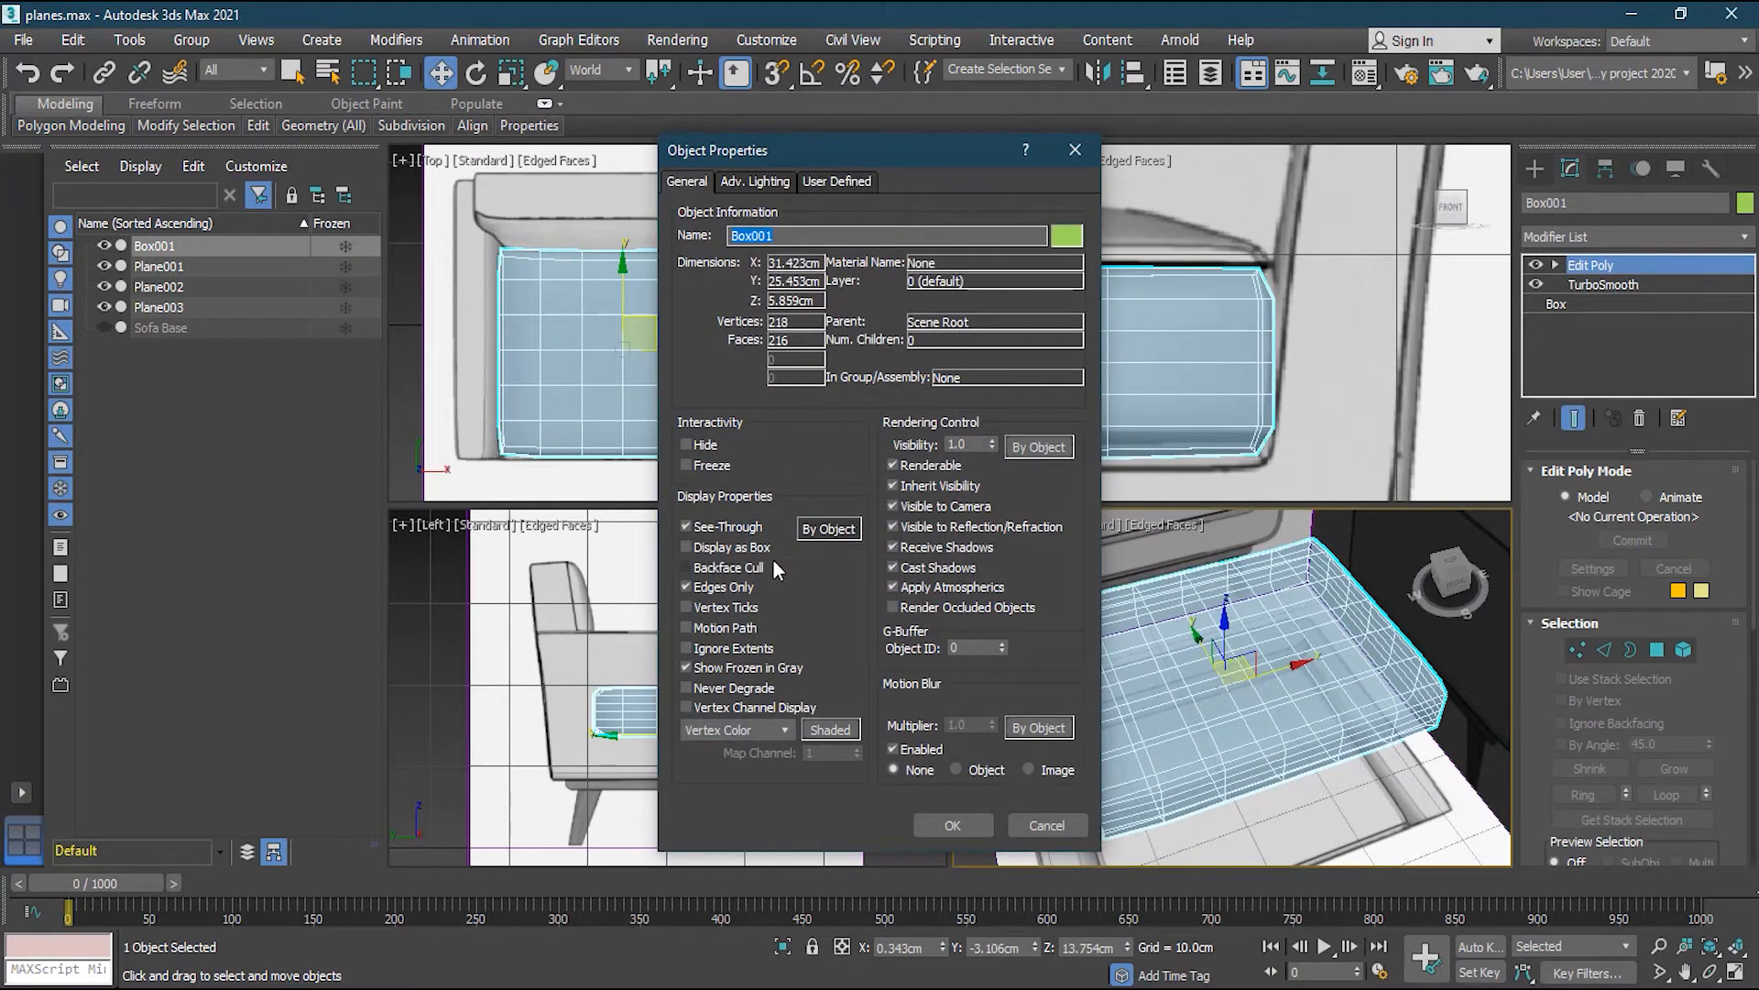
click(729, 527)
click(952, 826)
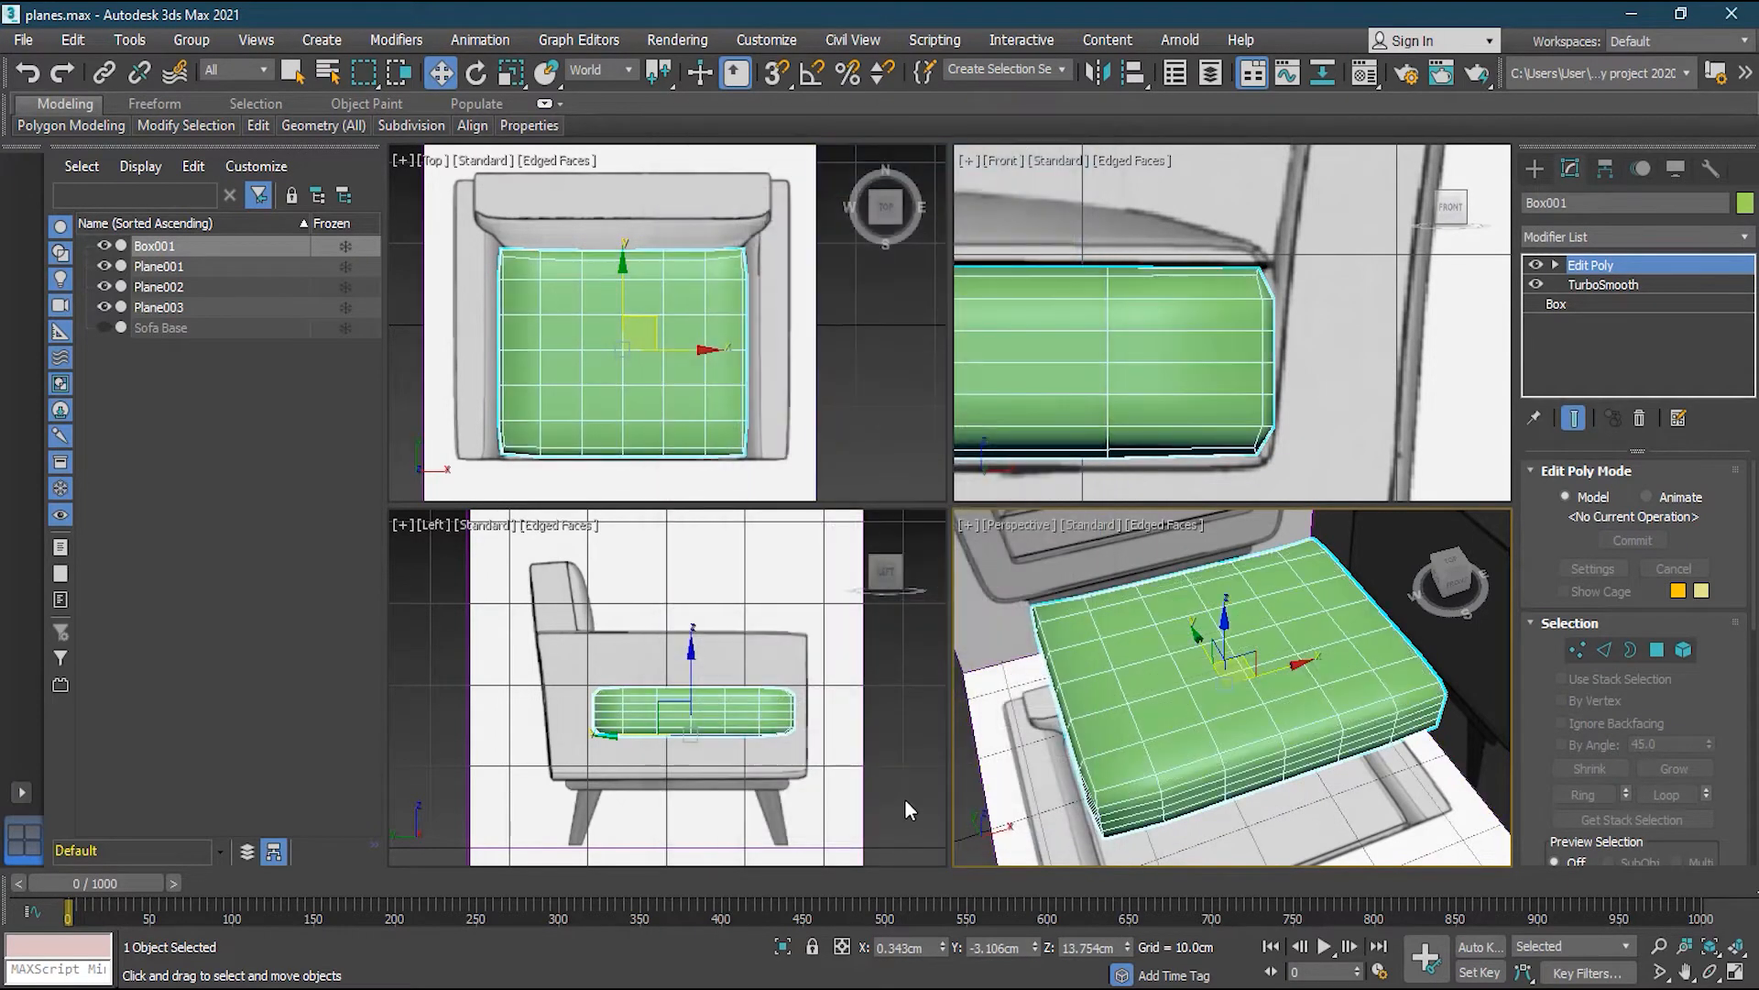
Deselect the cushion and examine its solid shading and corners from several angles in the Perspective view
click(958, 780)
scroll(1130, 703, down, 2)
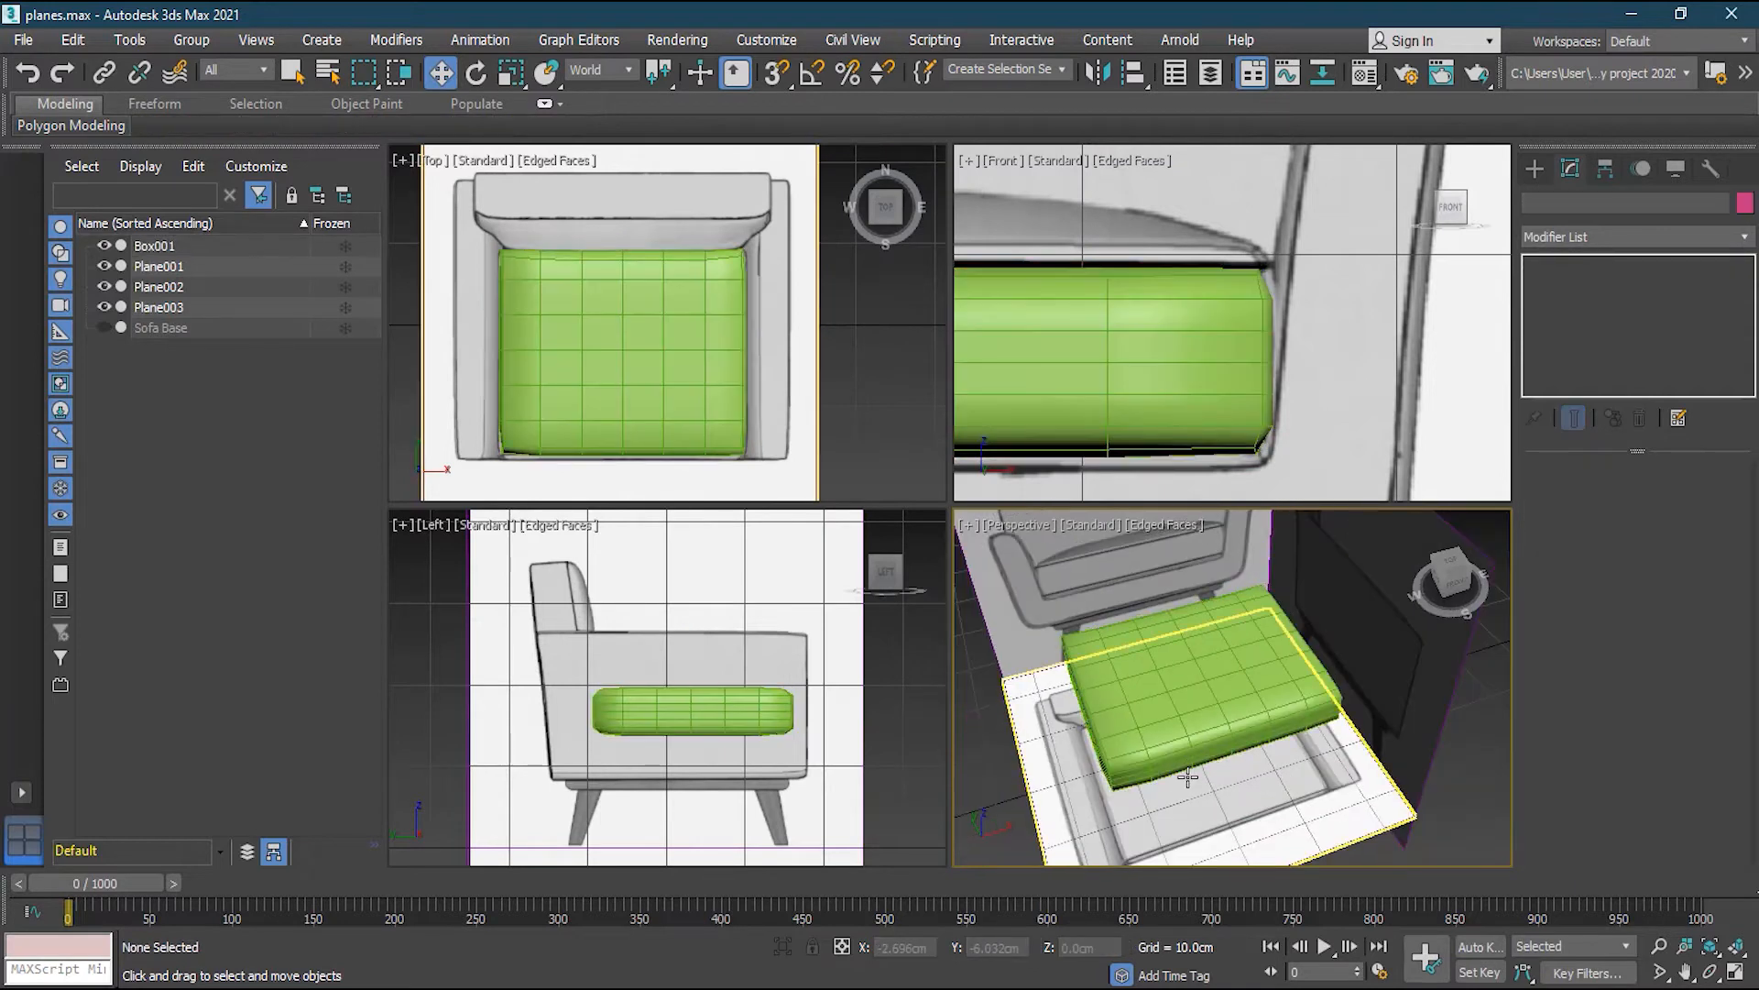
alt+middle_drag(1181, 773, 1248, 550)
click(1107, 731)
scroll(1106, 730, up, 3)
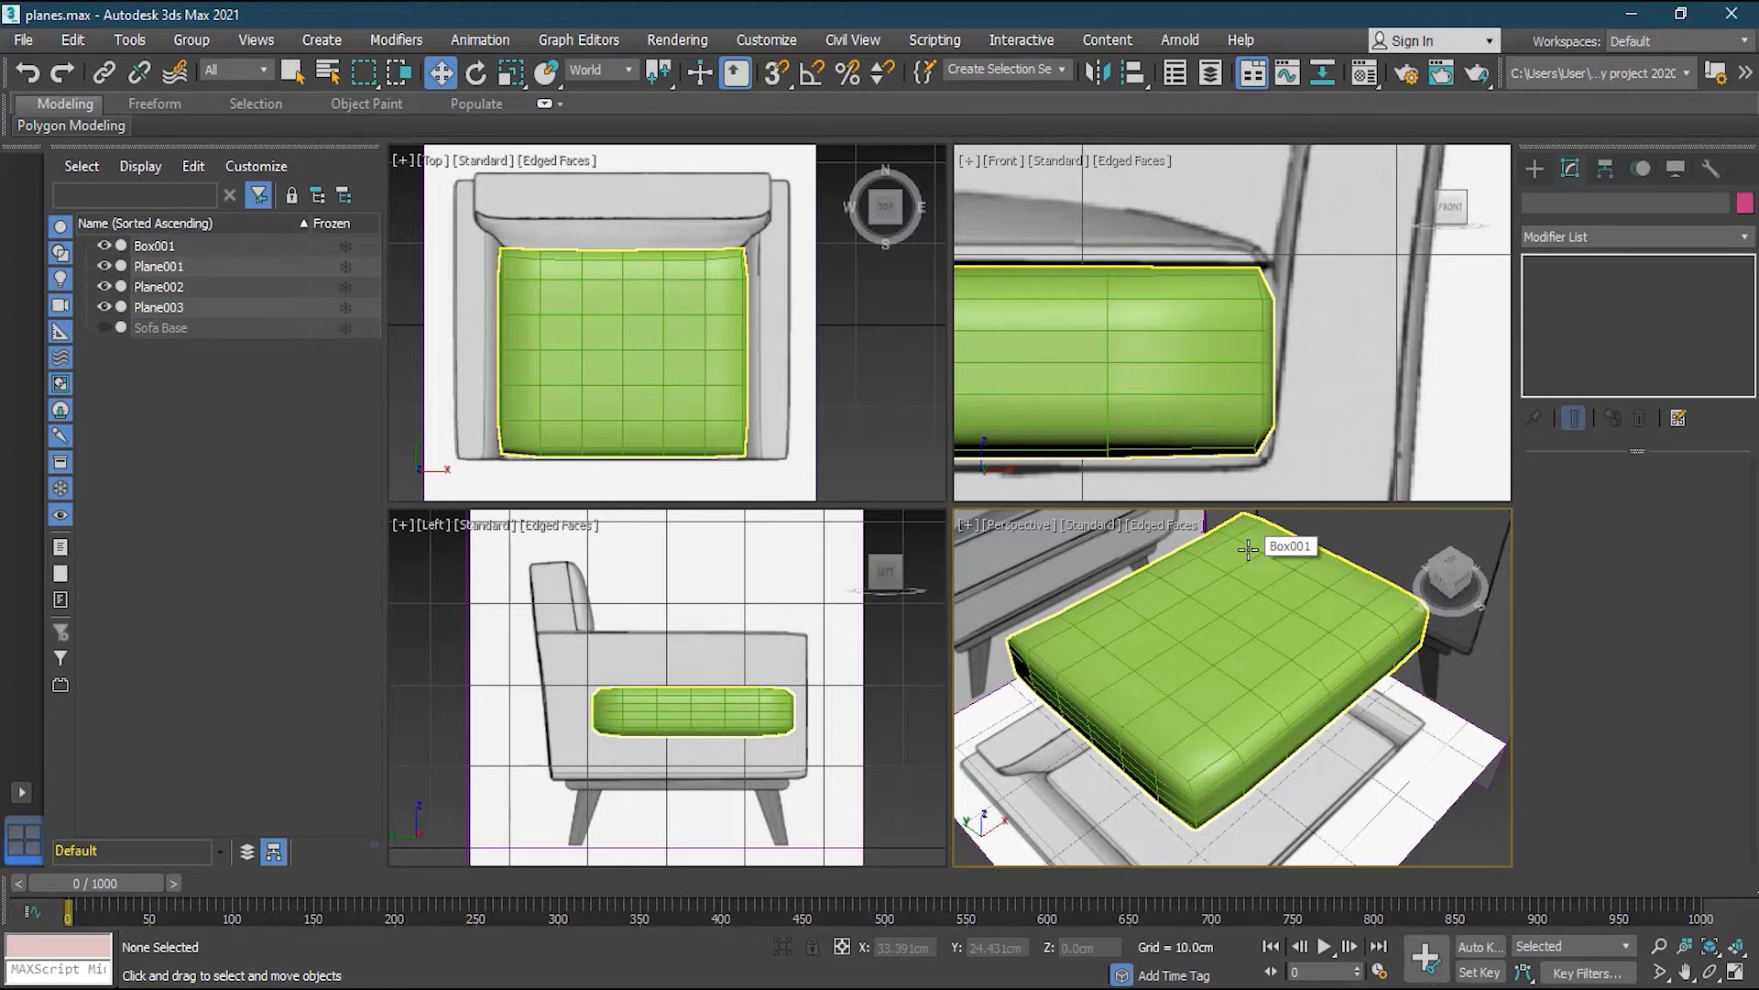
scroll(1197, 572, down, 3)
alt+middle_drag(1223, 652, 1236, 618)
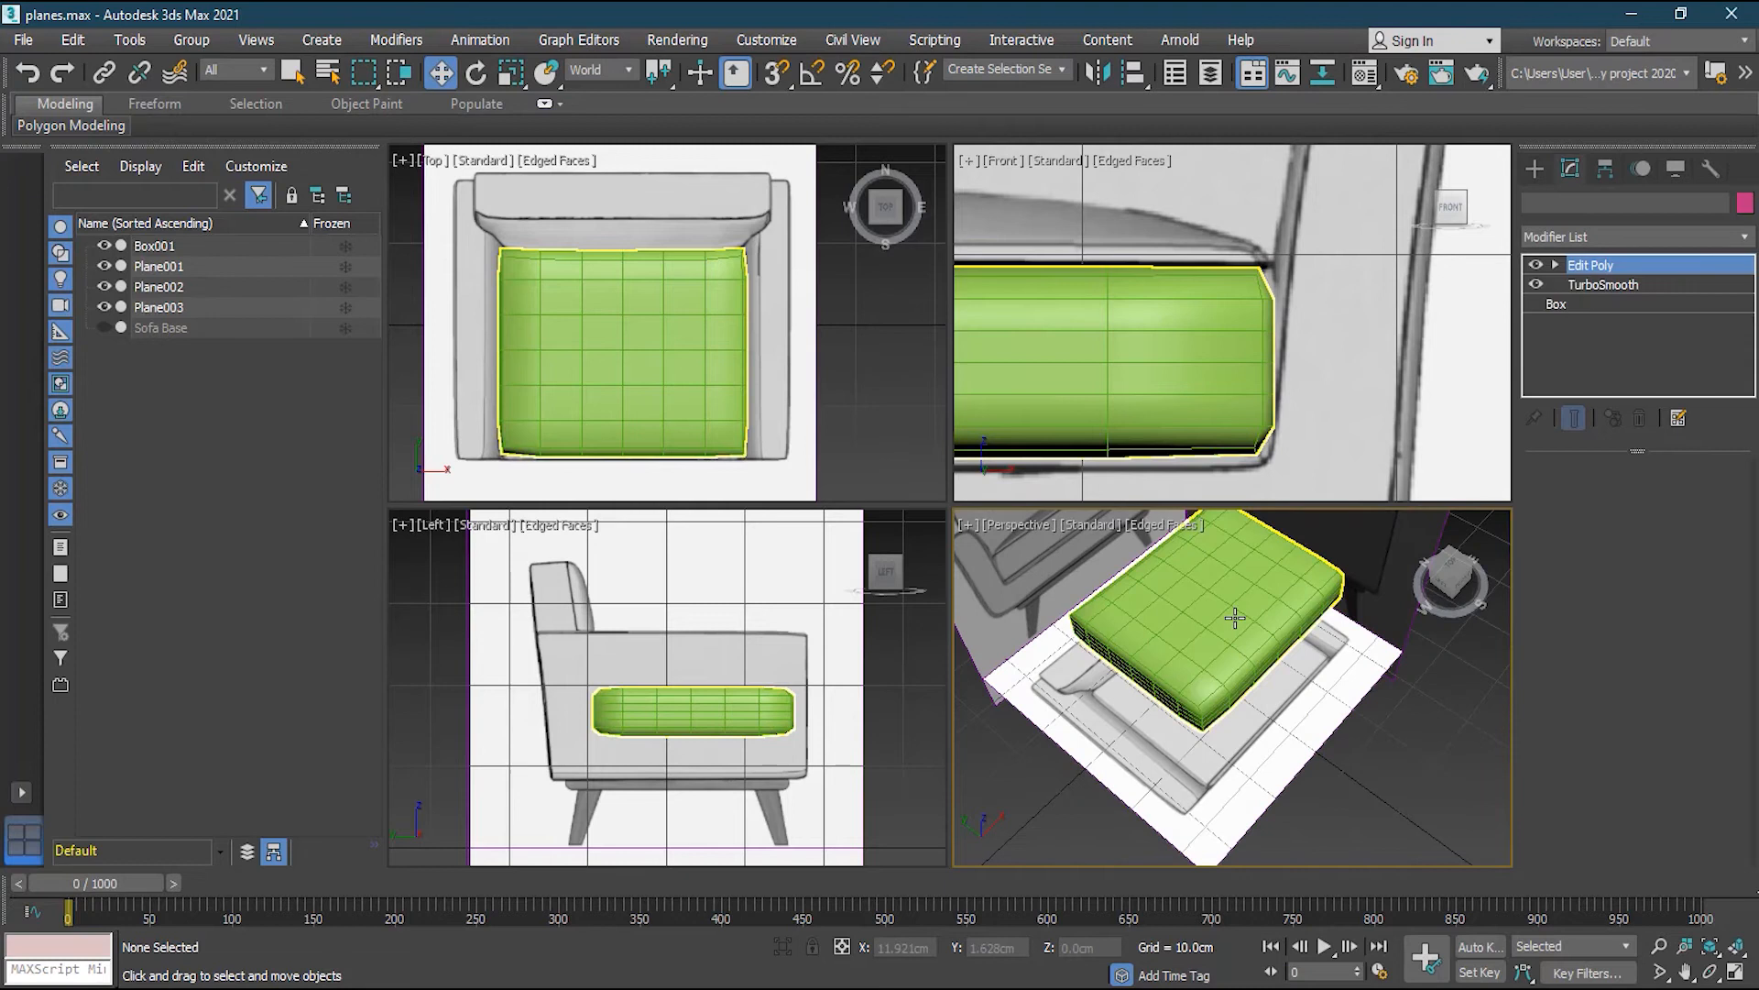
Try 2 iterations on the cushion's TurboSmooth below Edit Poly, restore 1 iteration and return to the Edit Poly level
click(1235, 619)
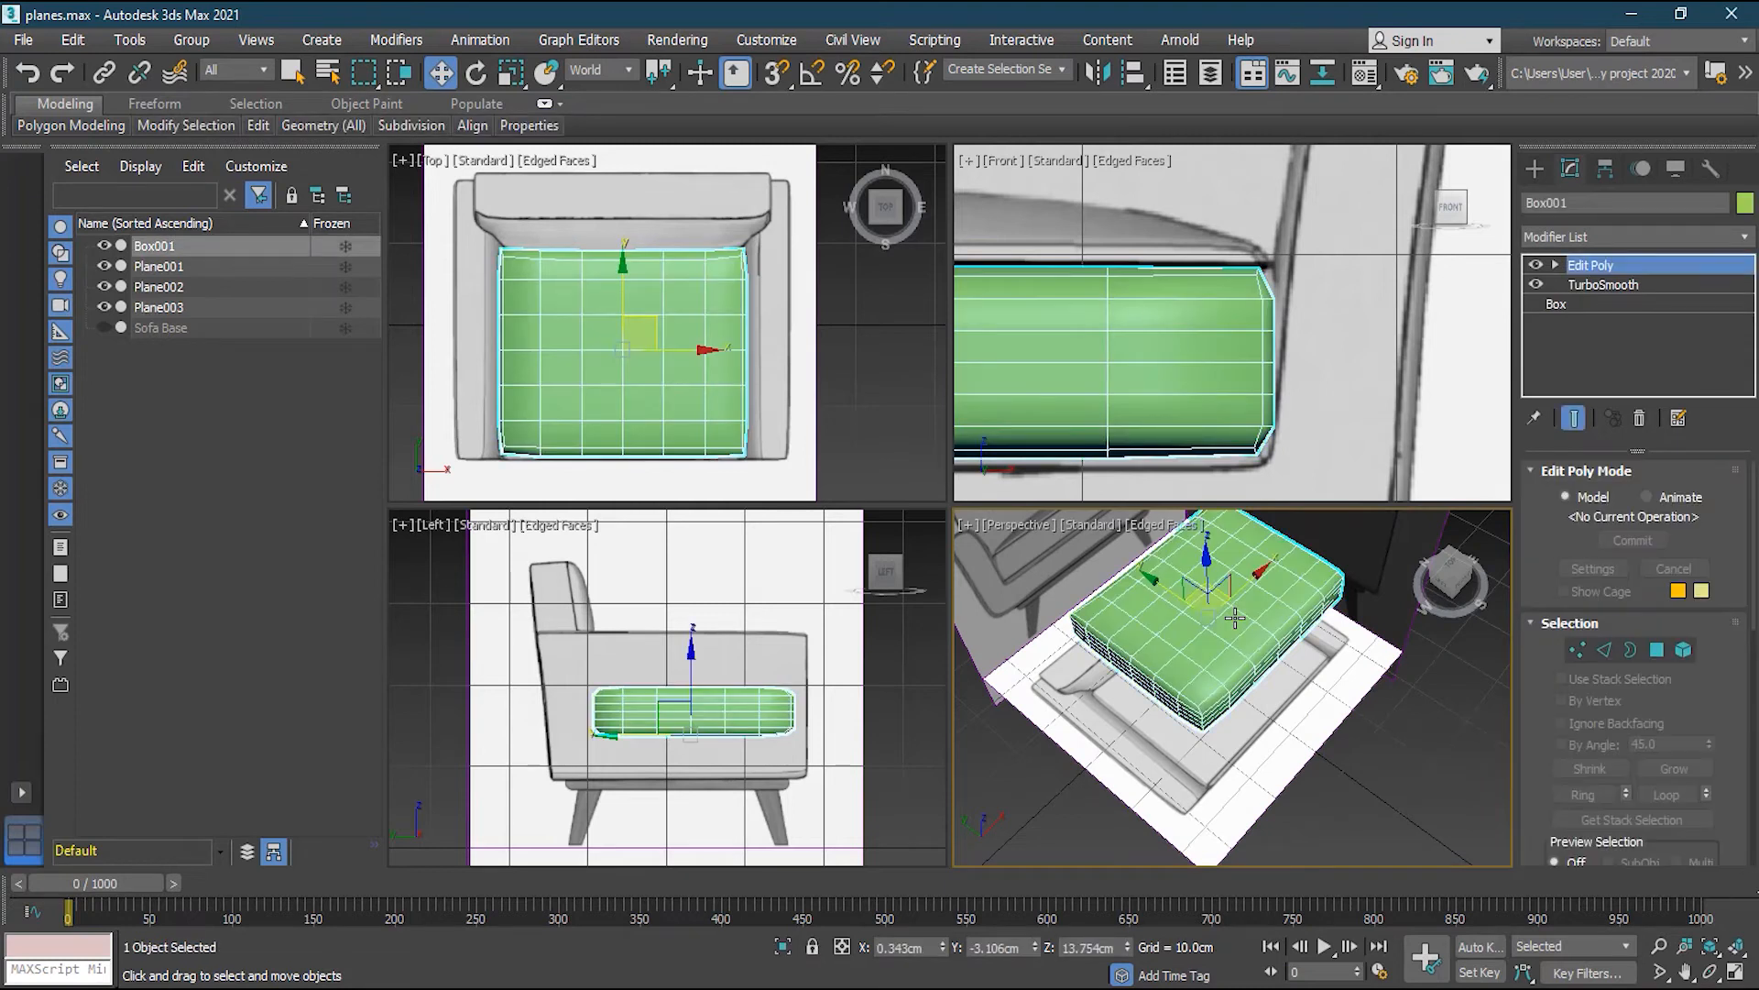
click(1611, 285)
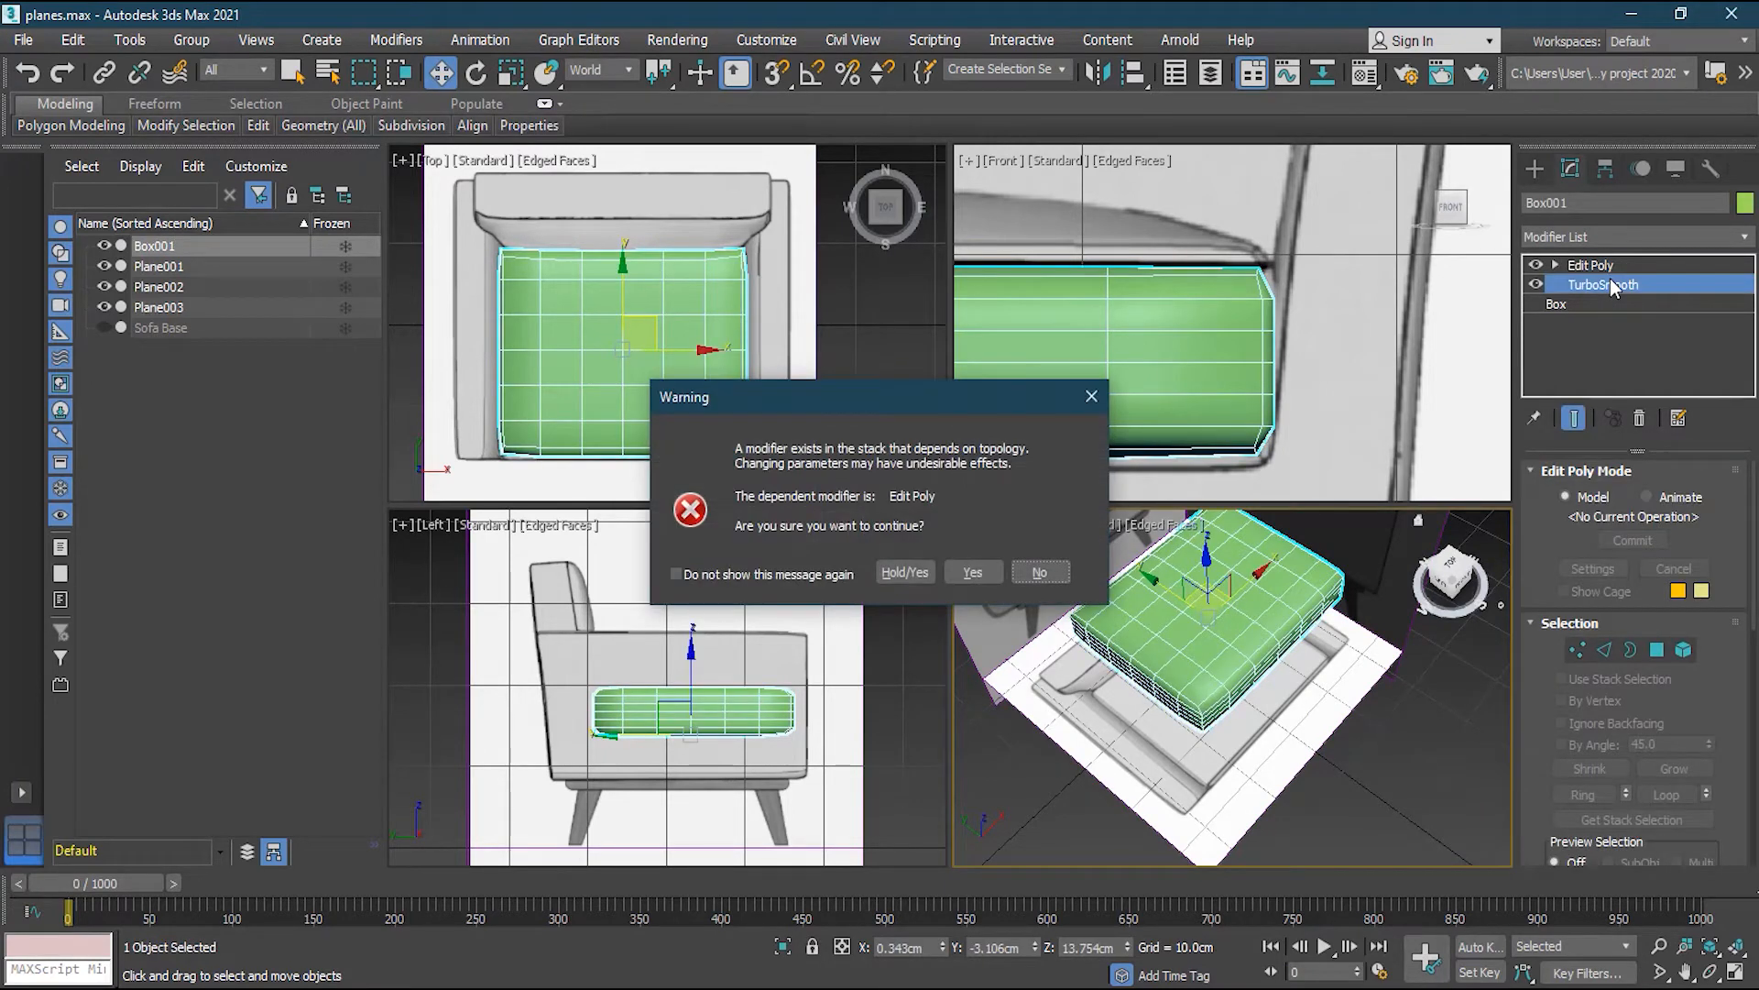
click(905, 573)
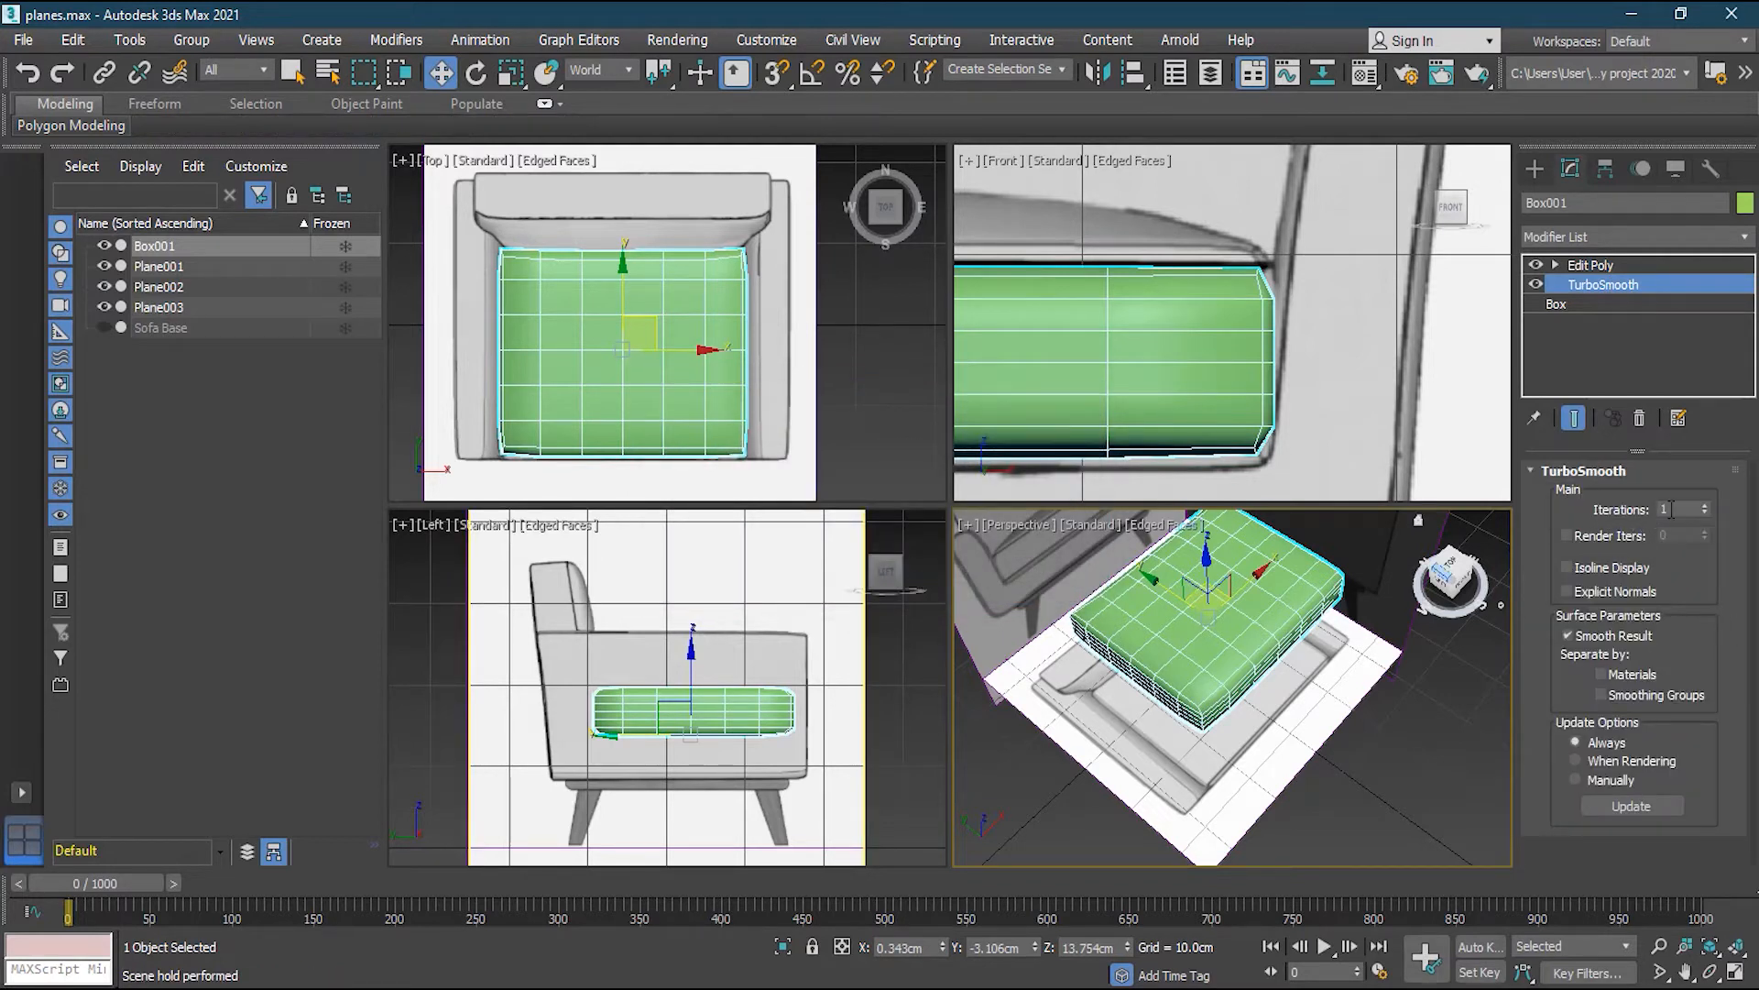
scroll(1191, 605, up, 4)
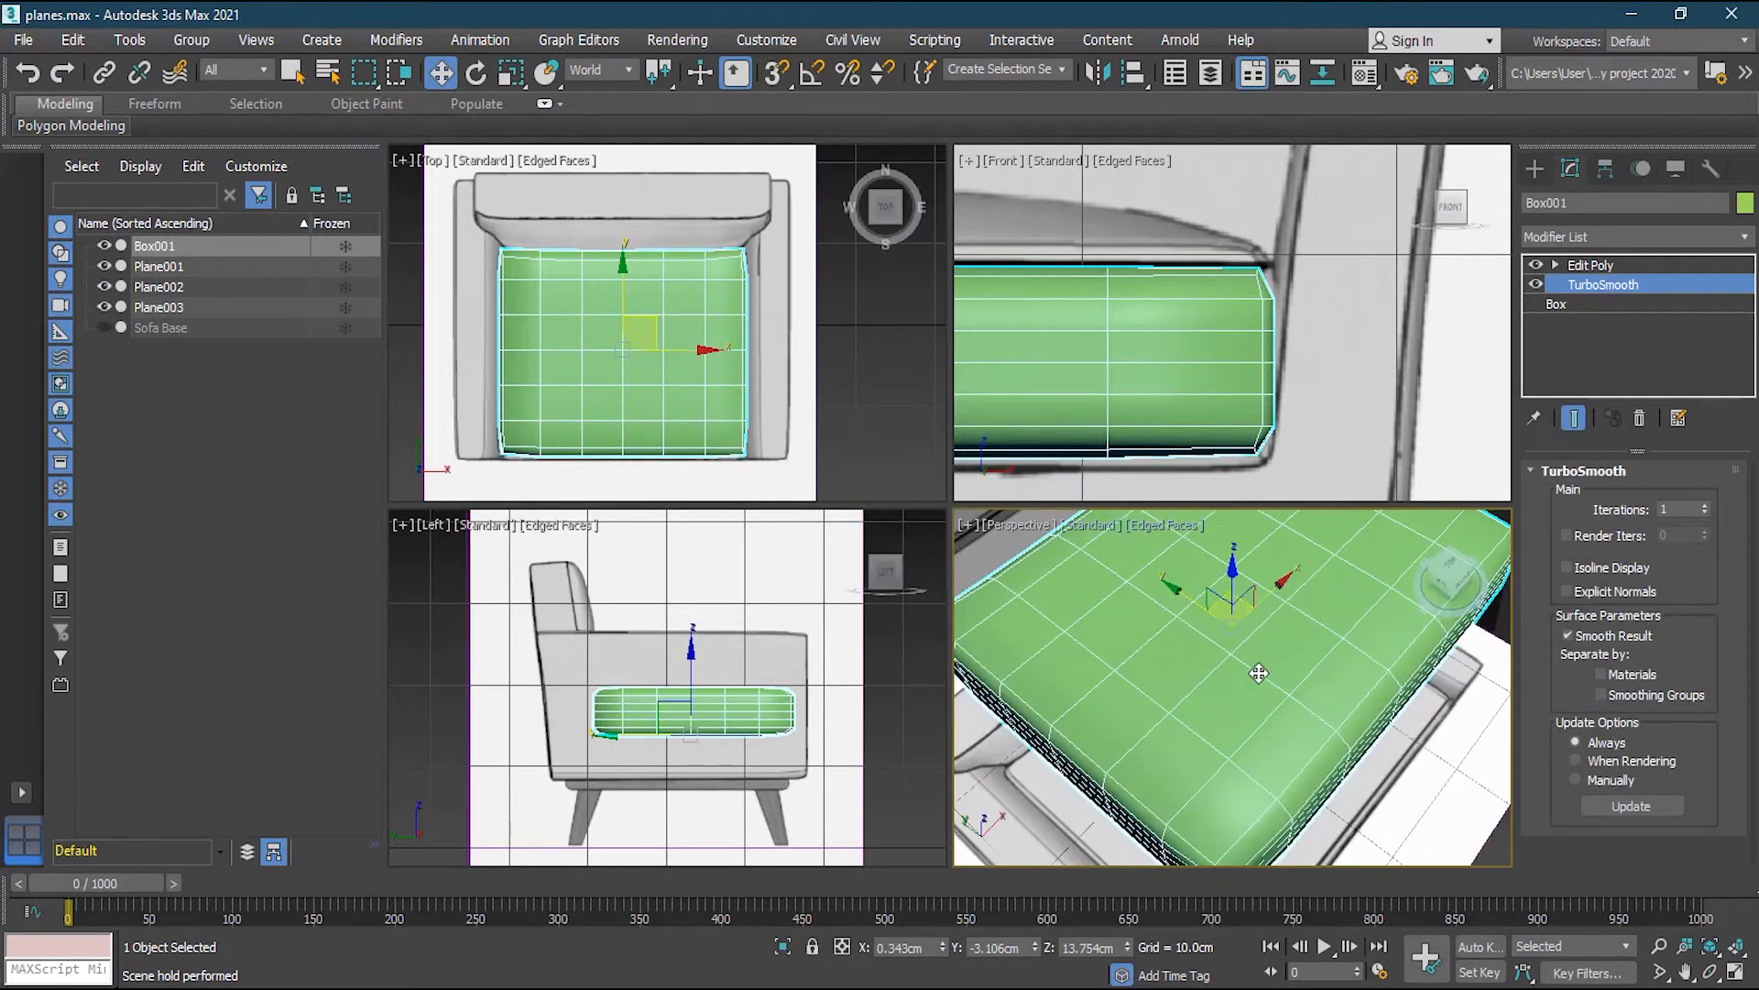
scroll(1299, 707, up, 2)
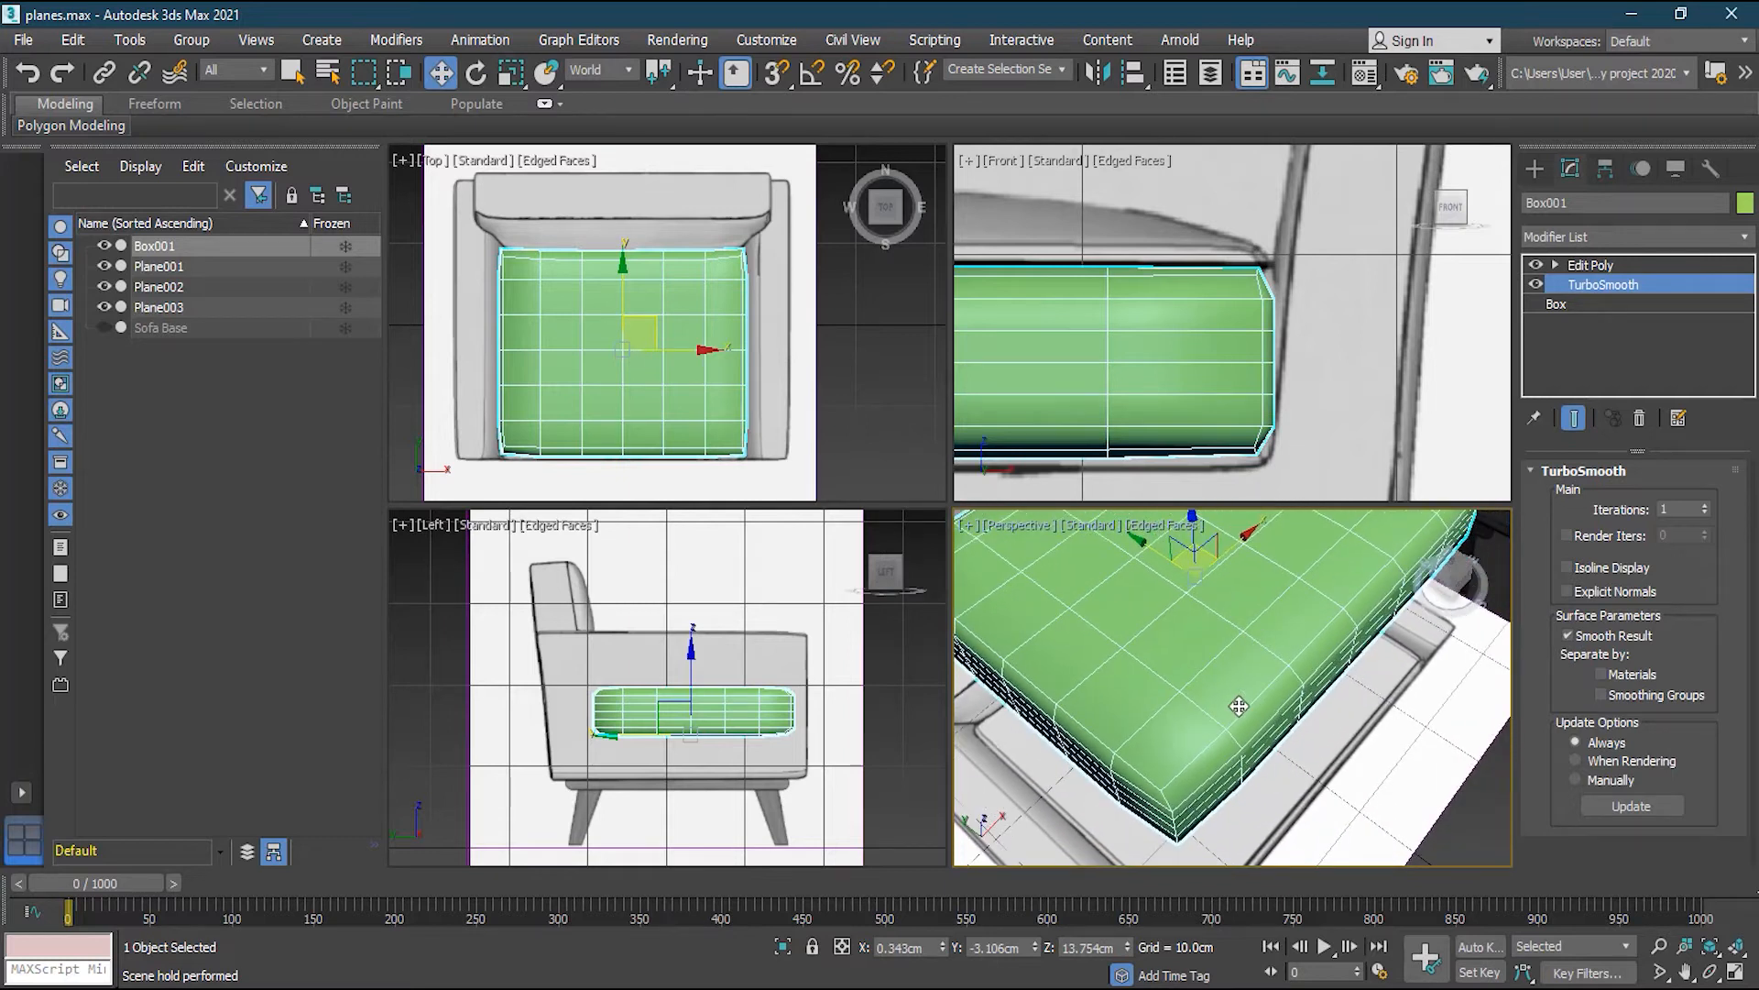
click(1703, 504)
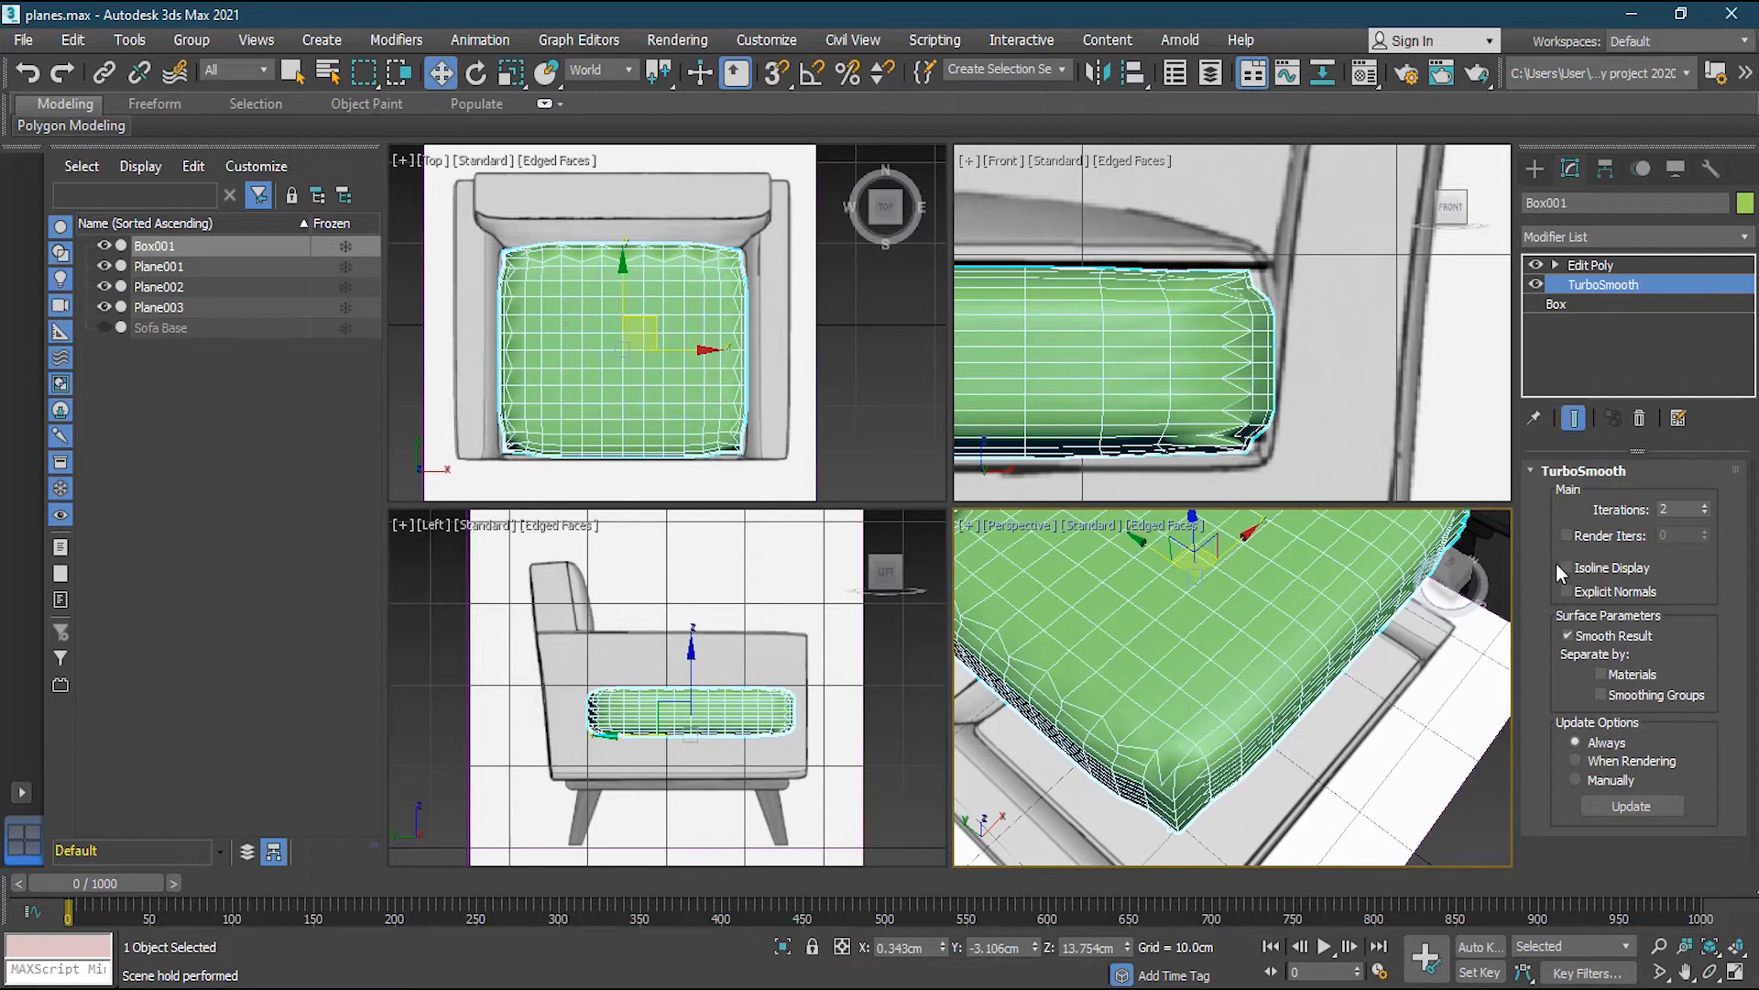
click(1703, 514)
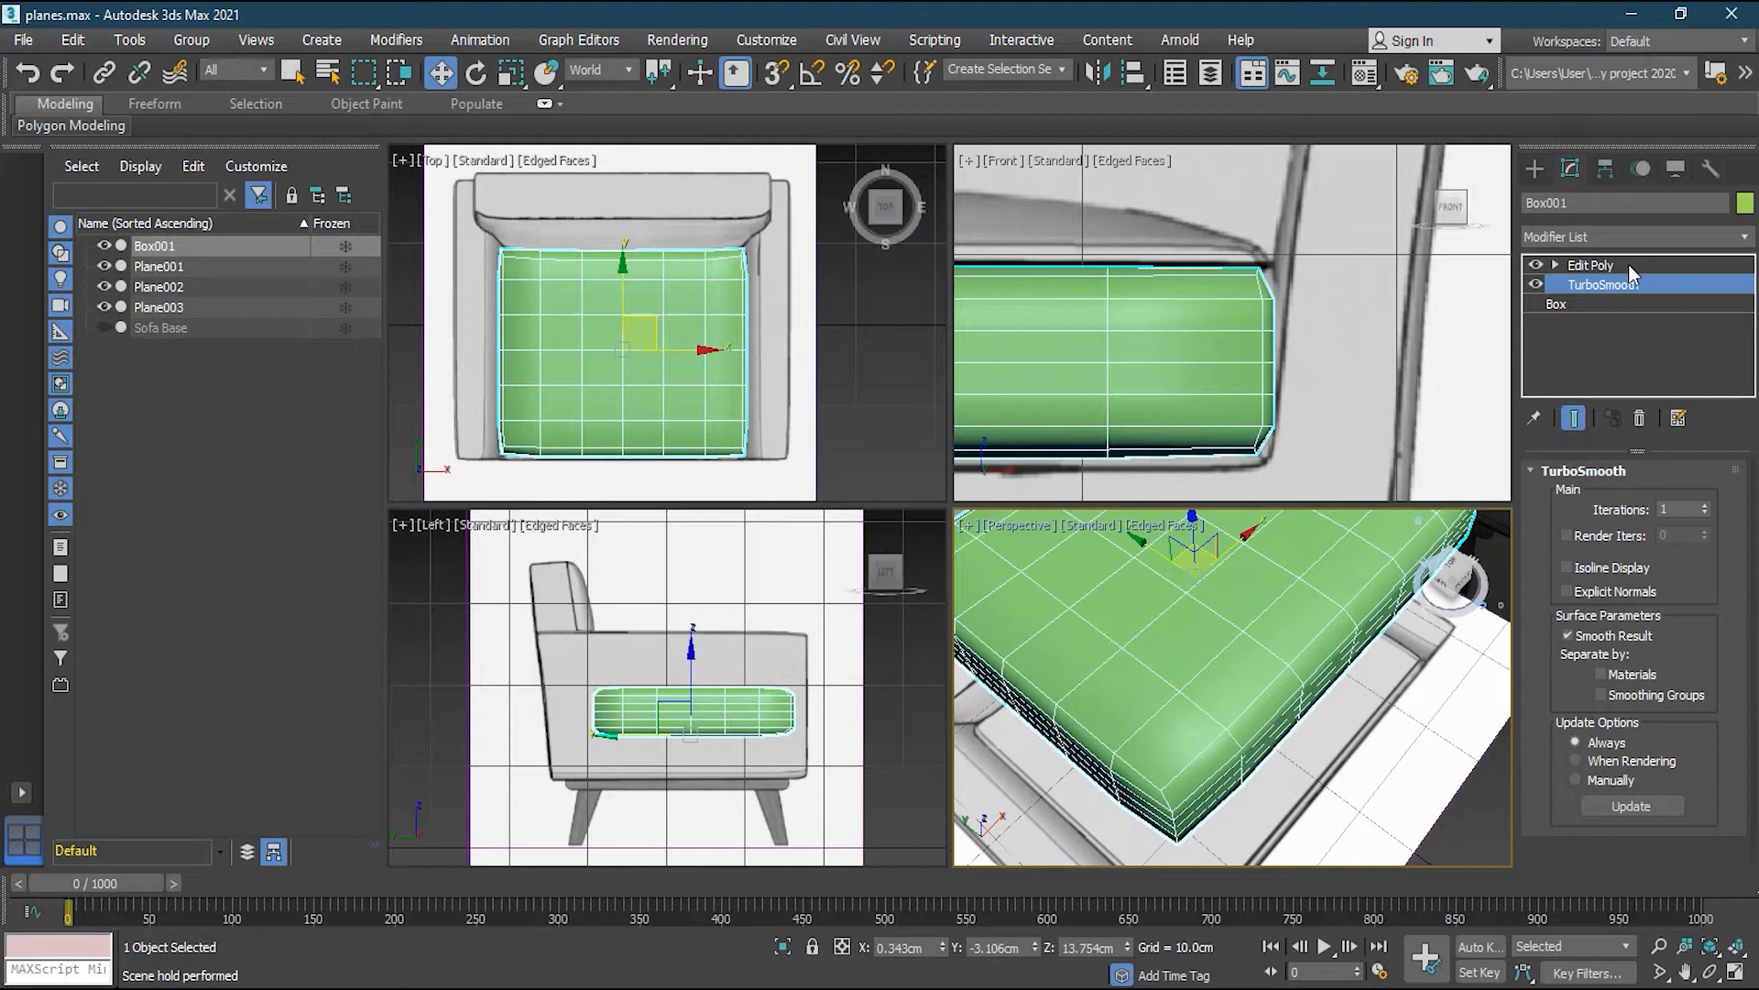
click(1591, 264)
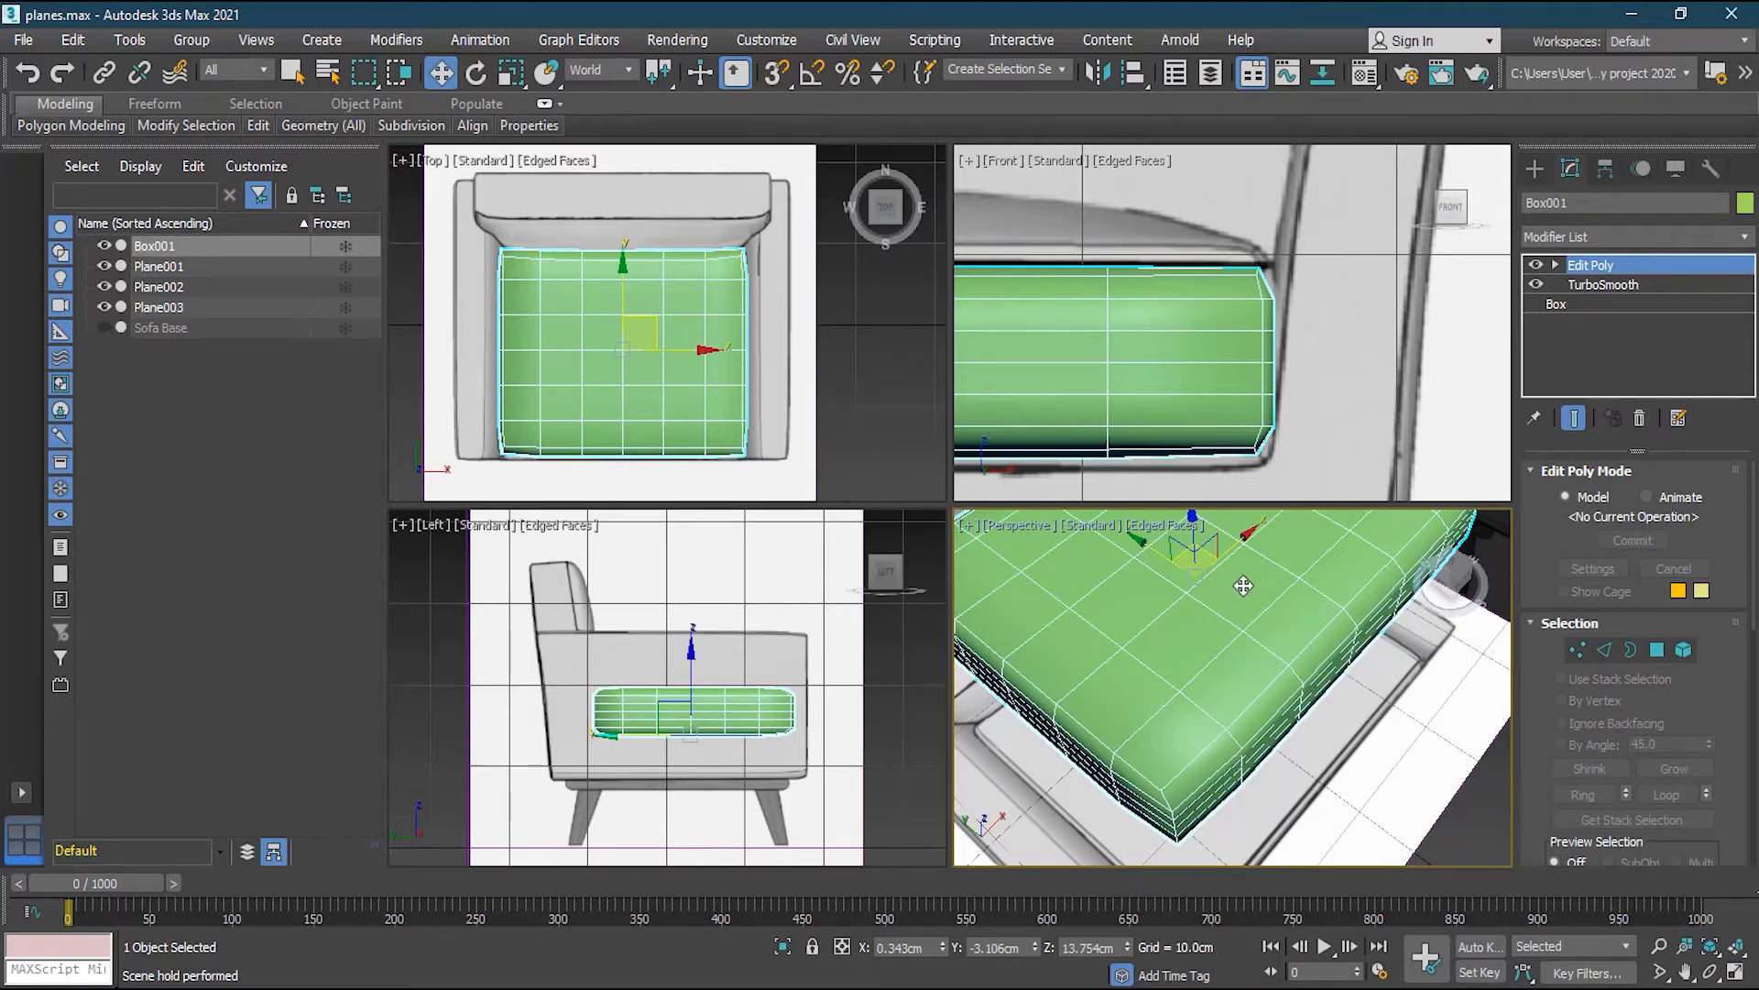
At the Vertex level, raise the cushion's top-centre vertex column in the Front view to the reference's crown line
scroll(1243, 585, down, 5)
scroll(1205, 401, down, 3)
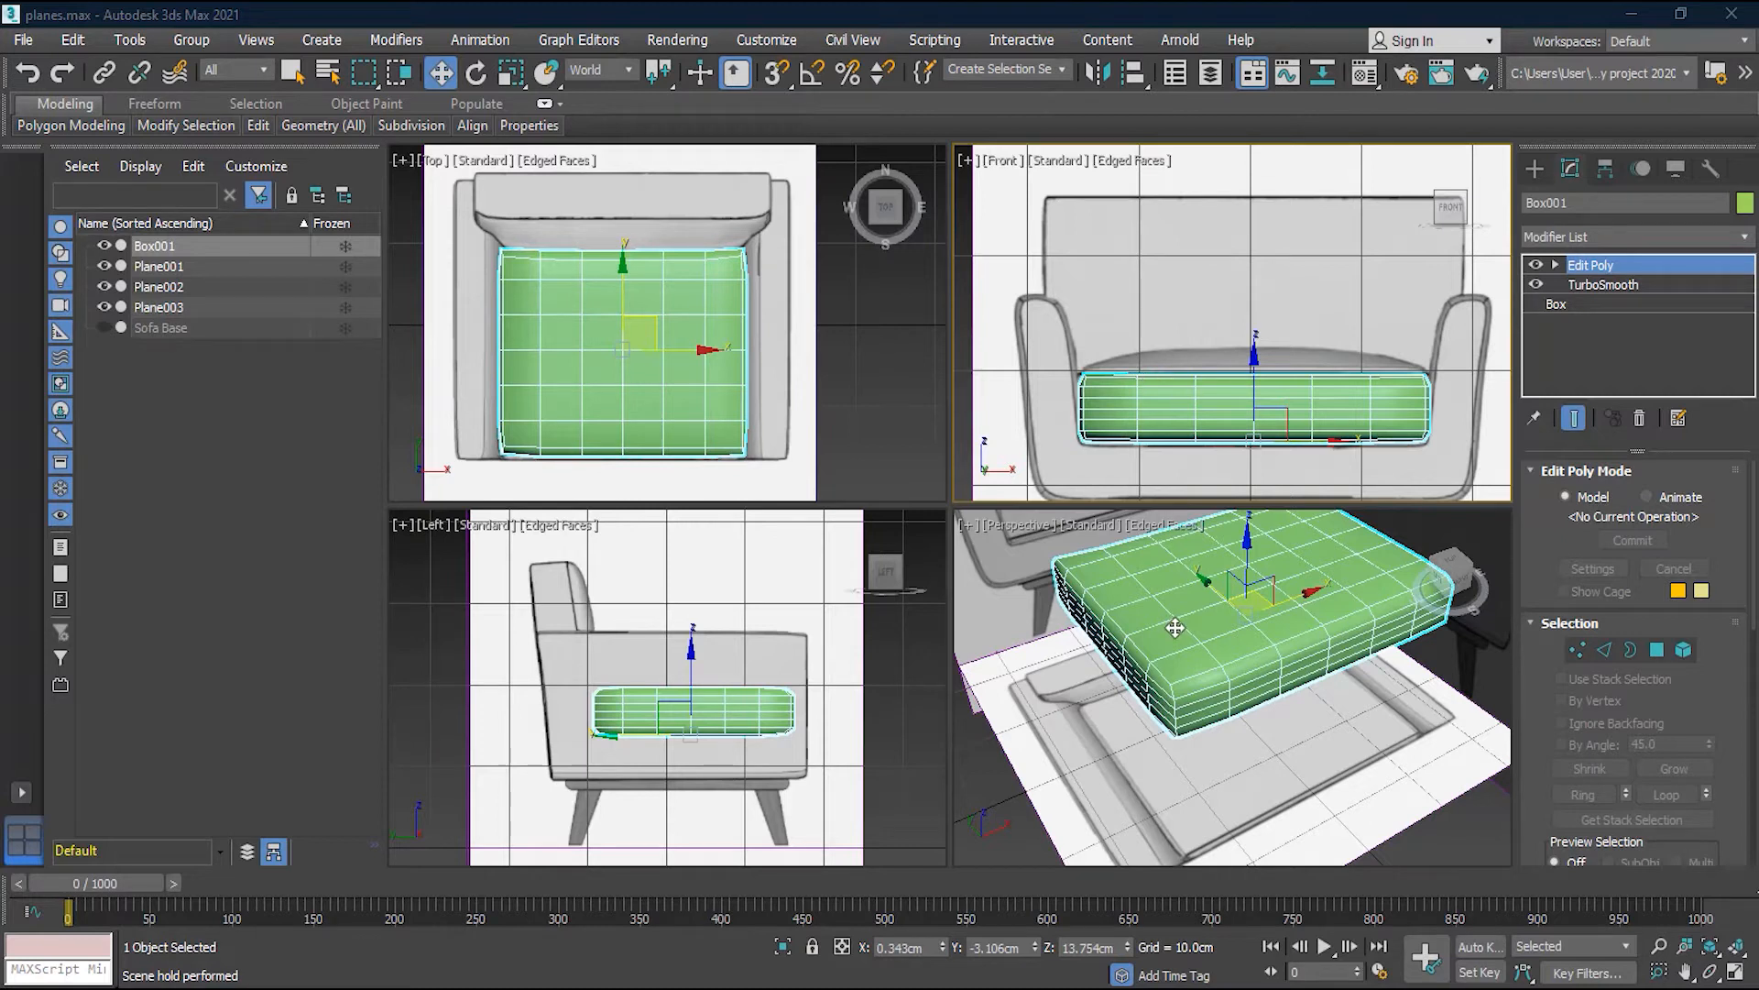
middle_drag(1232, 630, 1257, 726)
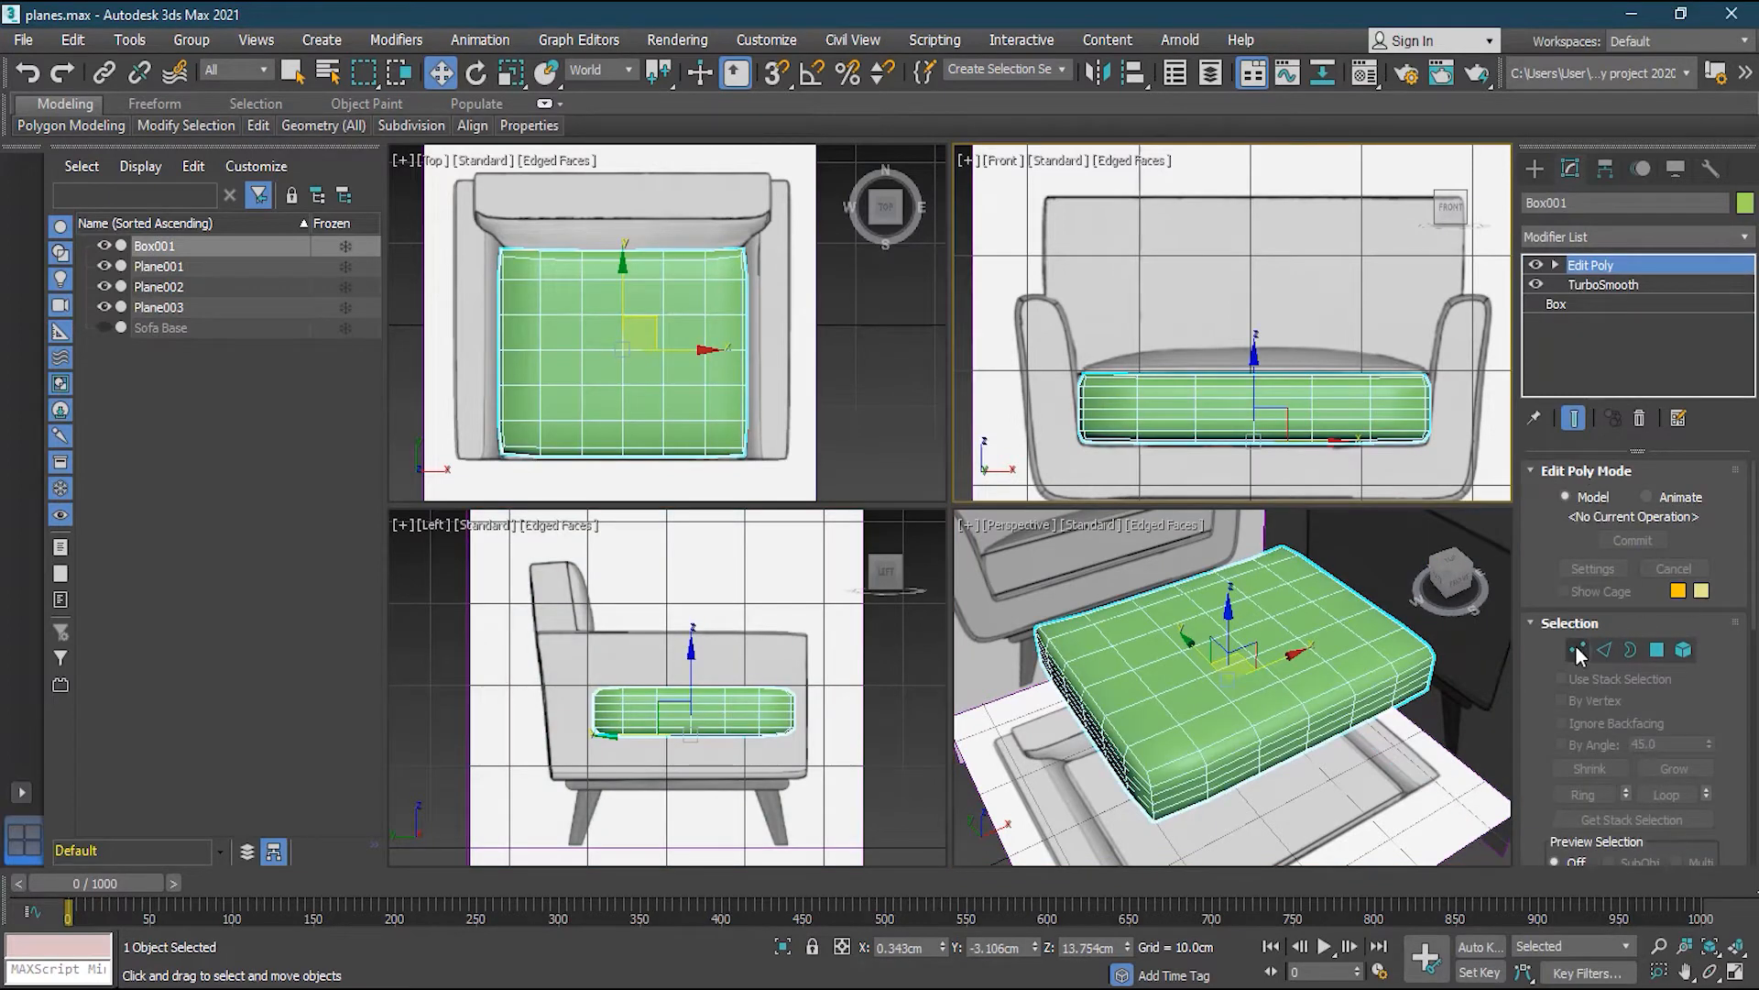
click(1577, 650)
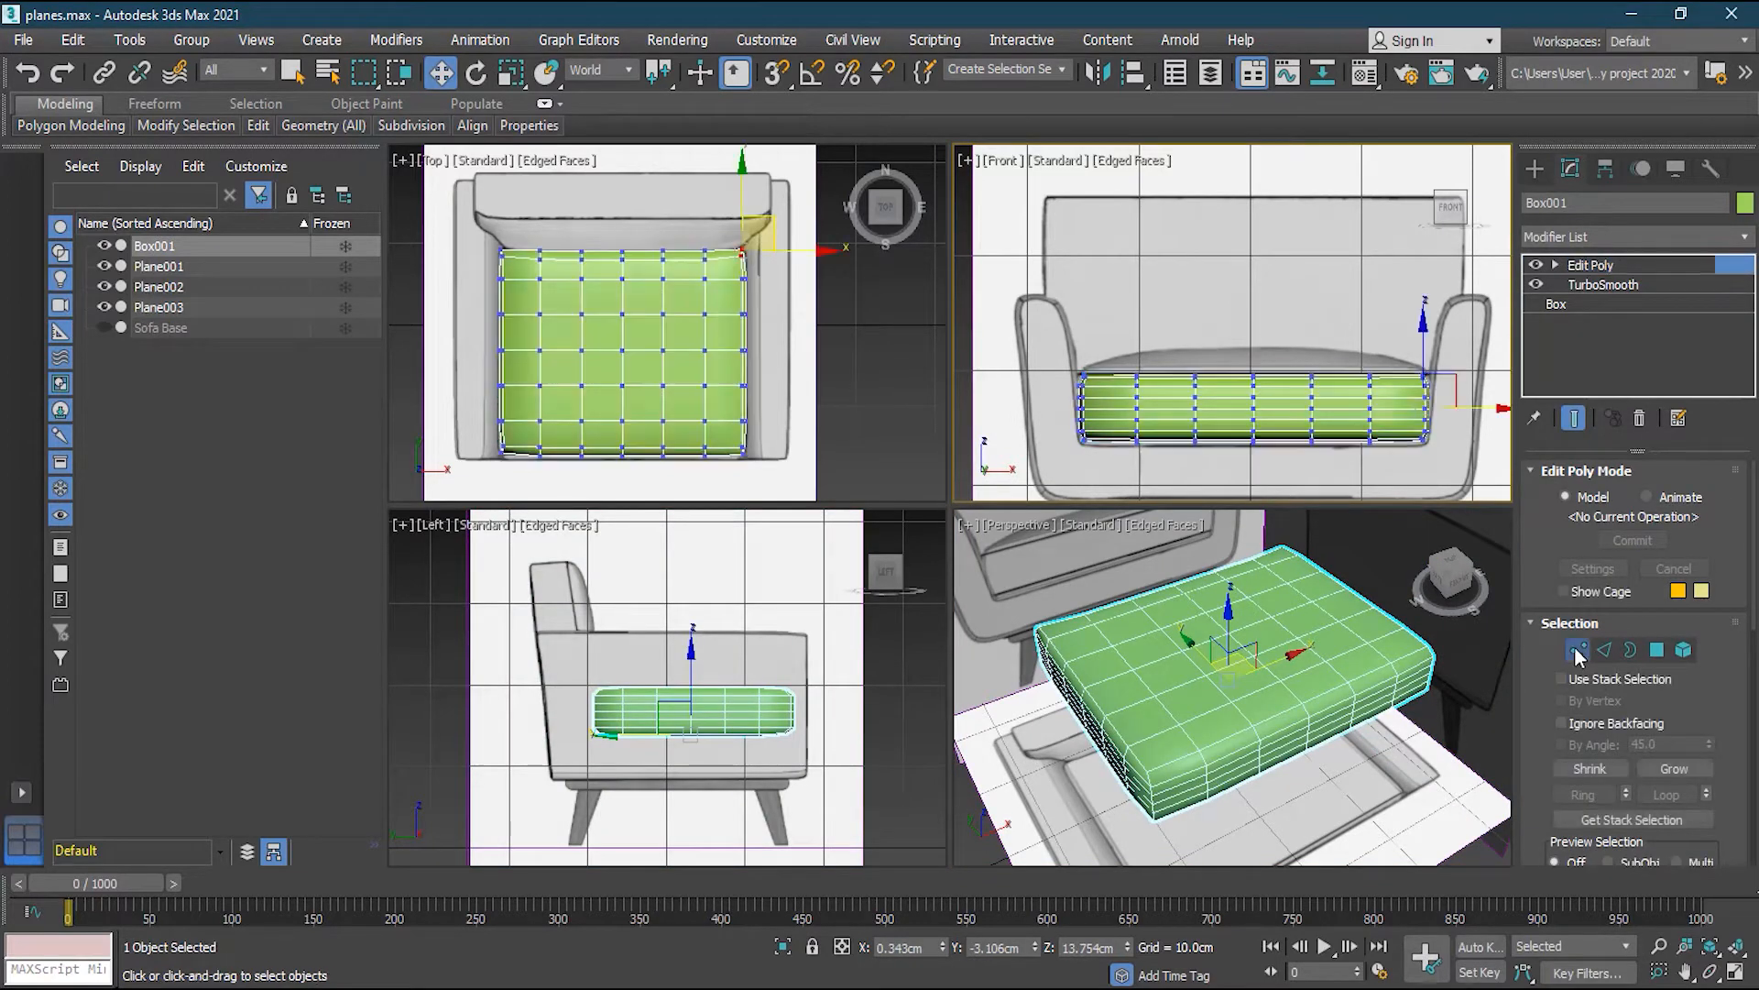
scroll(1295, 429, up, 2)
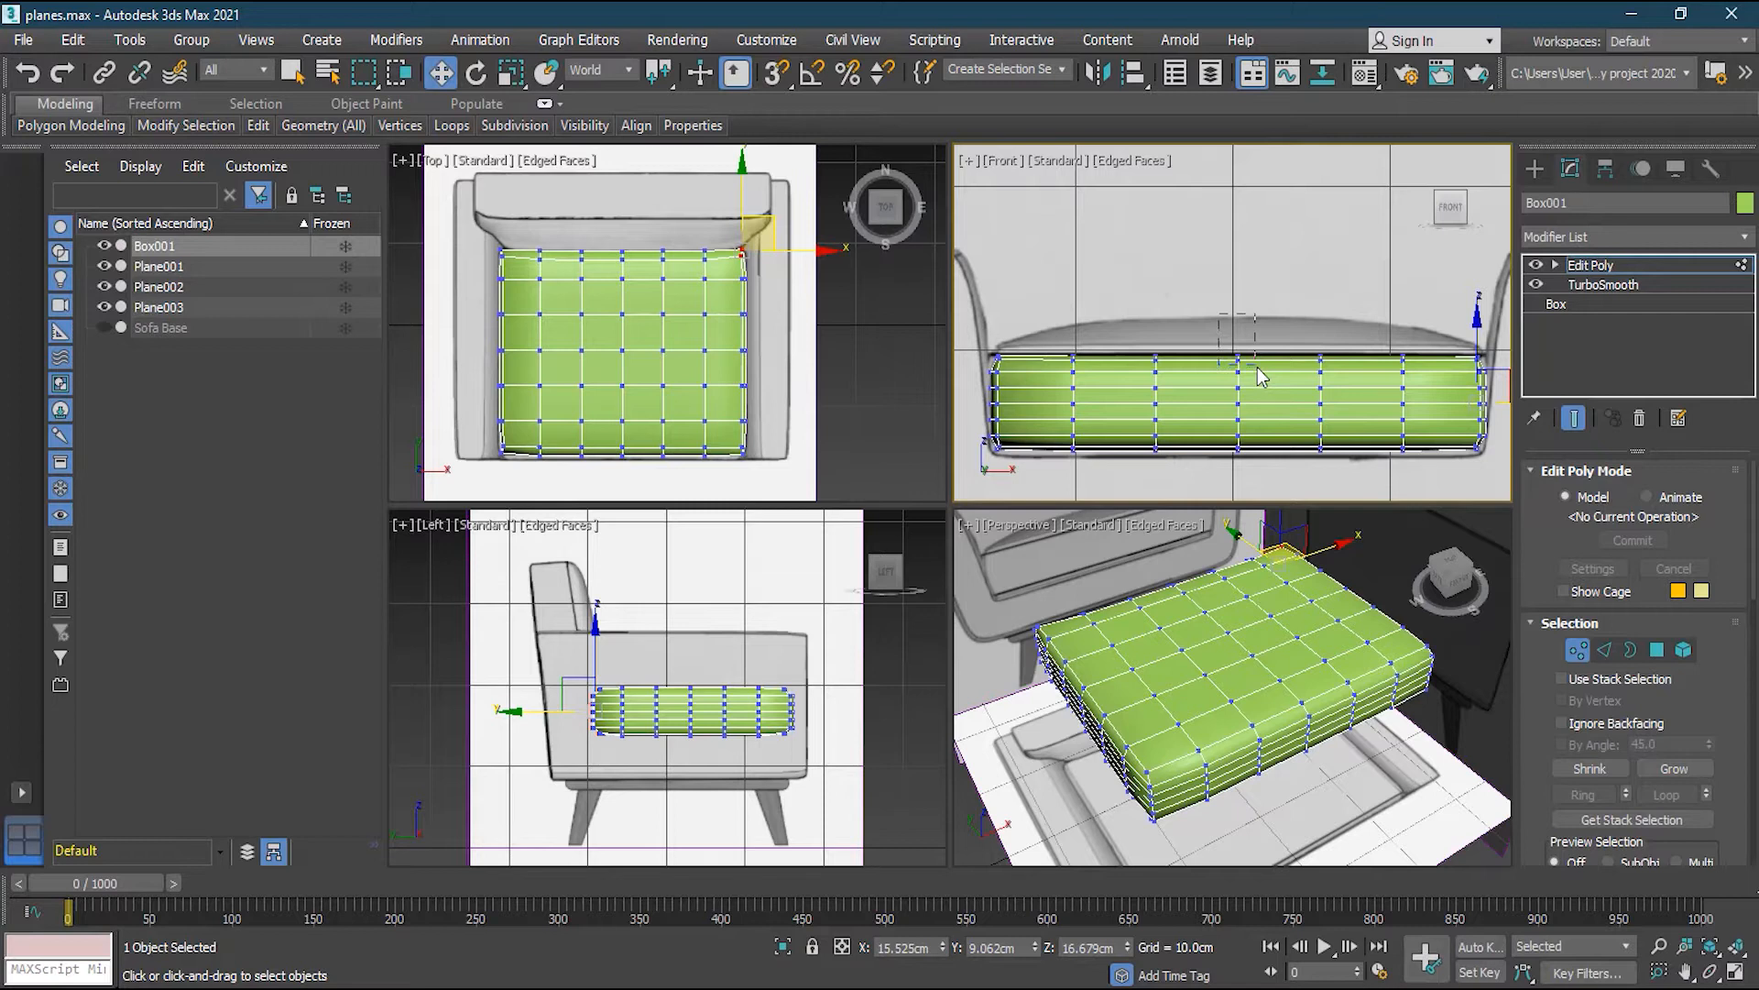
drag(1260, 376, 1255, 367)
drag(1247, 306, 1239, 257)
Raise only the top vertices of the two columns flanking the centre to about Z 22 cm in the Front view
click(1156, 357)
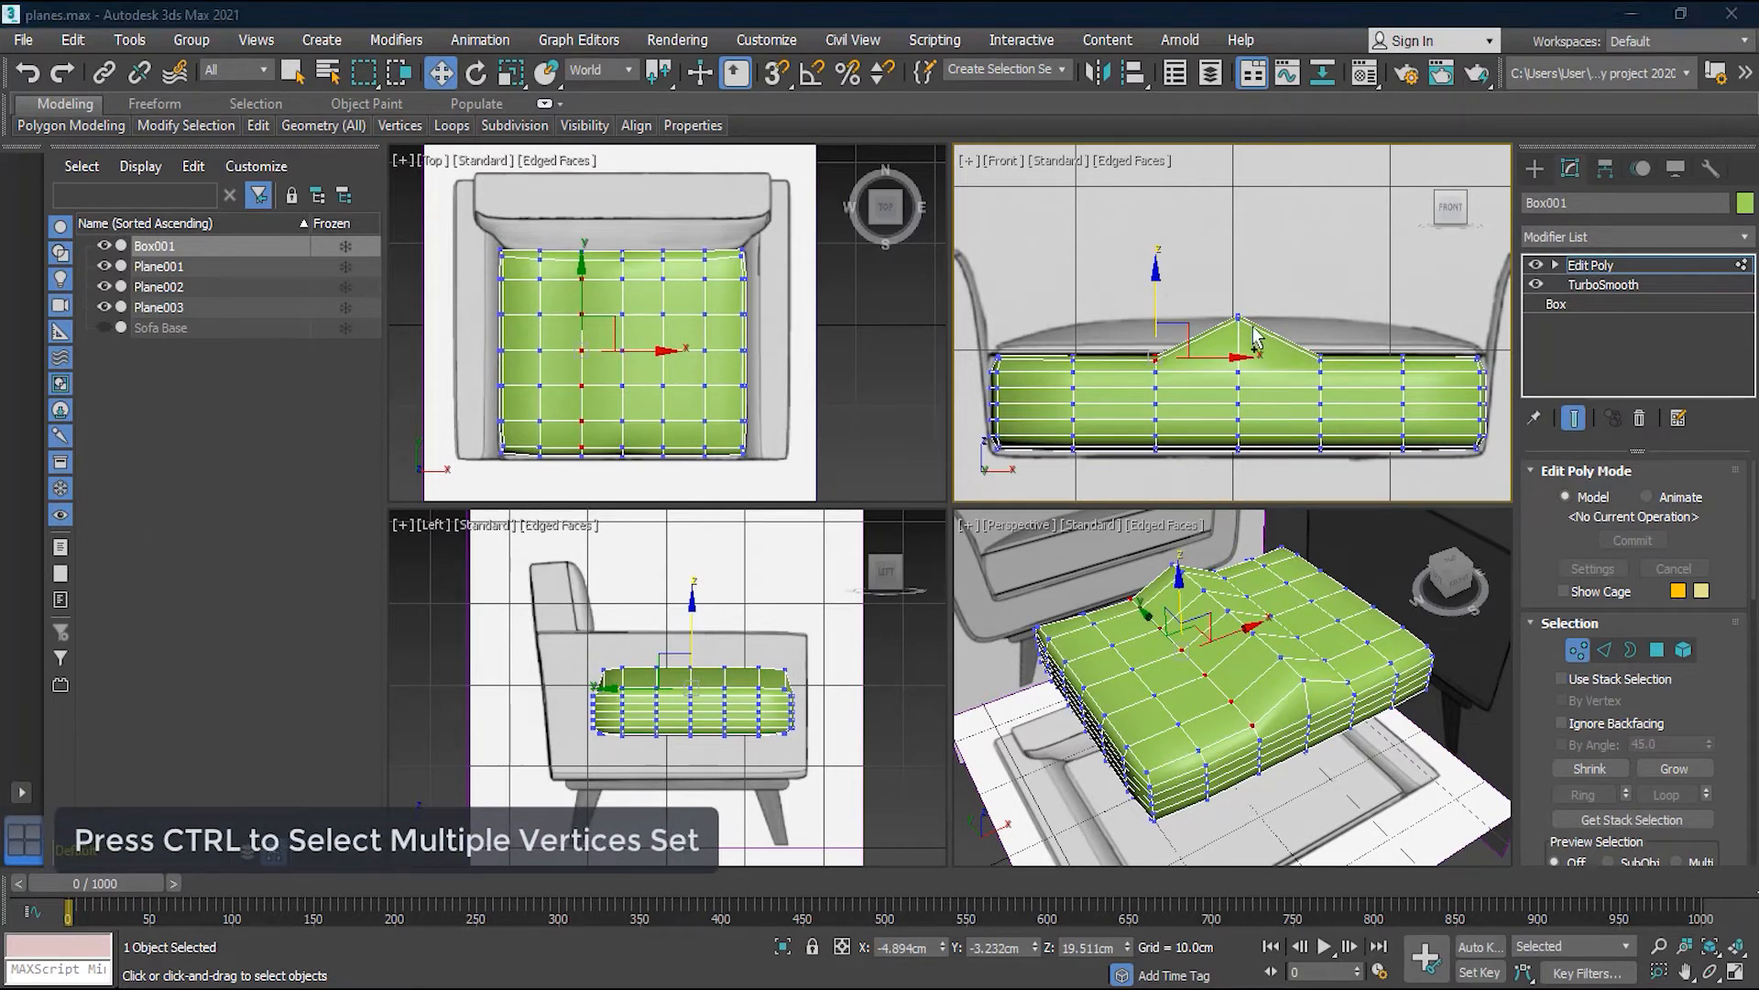
ctrl+click(1317, 371)
drag(1252, 298, 1253, 269)
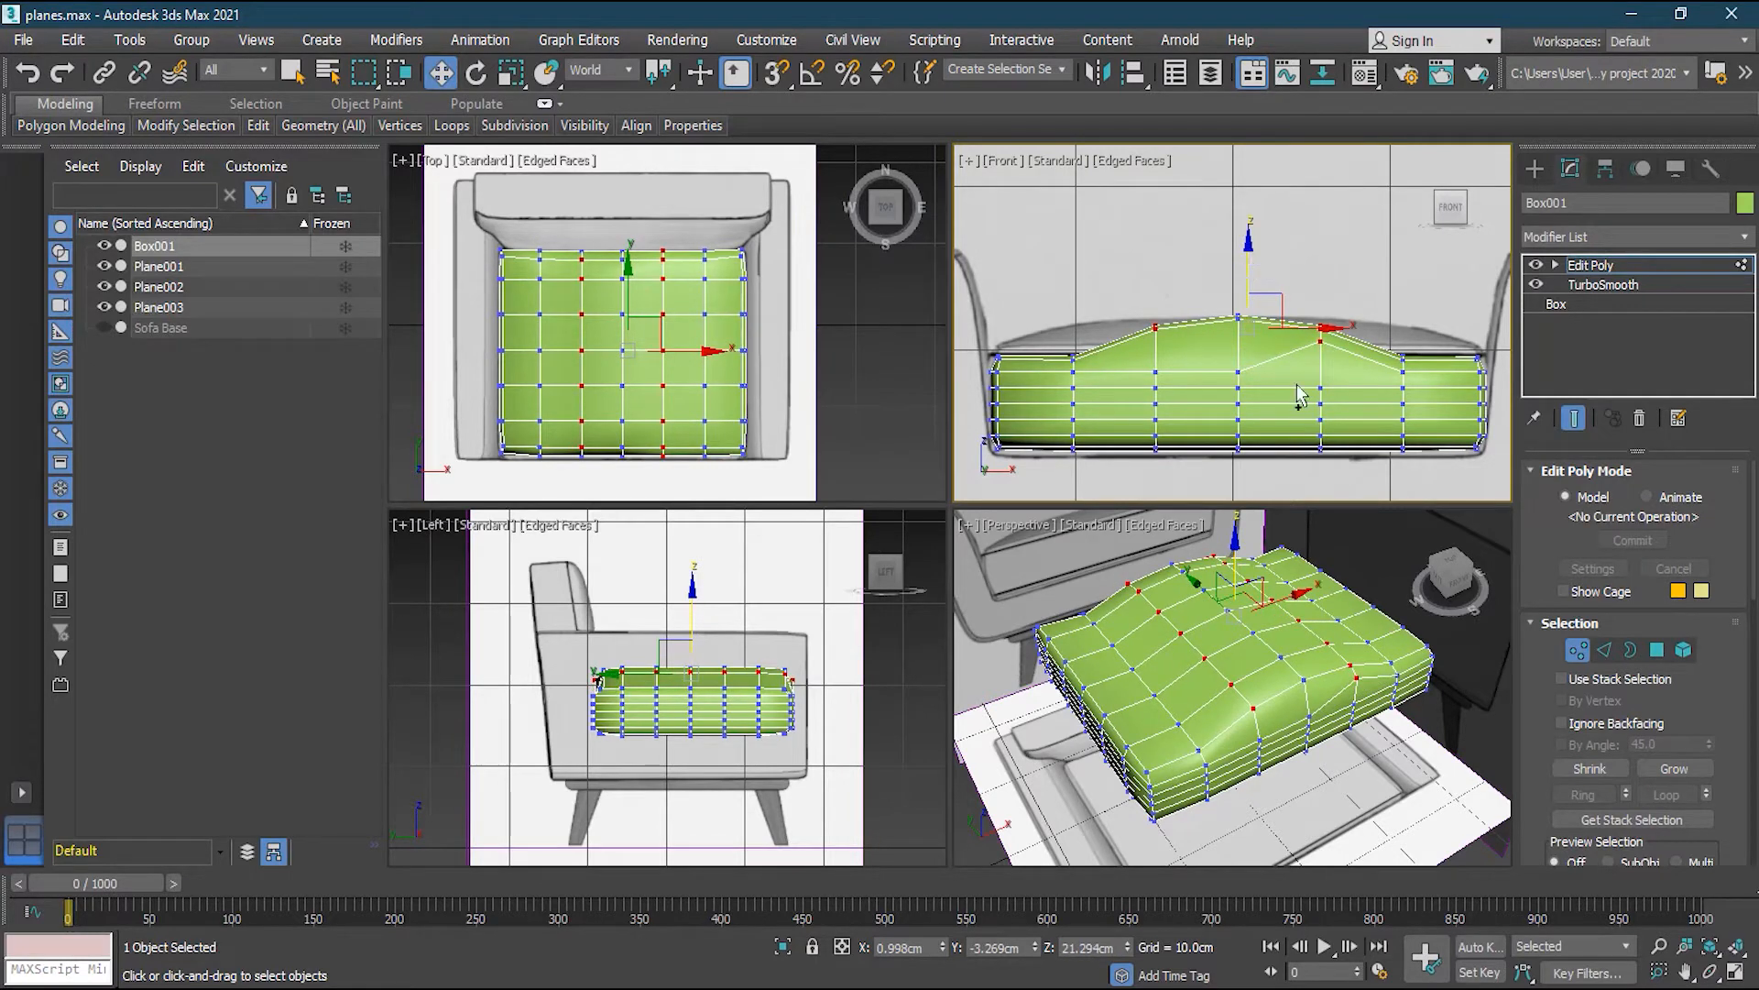
key(ctrl+z)
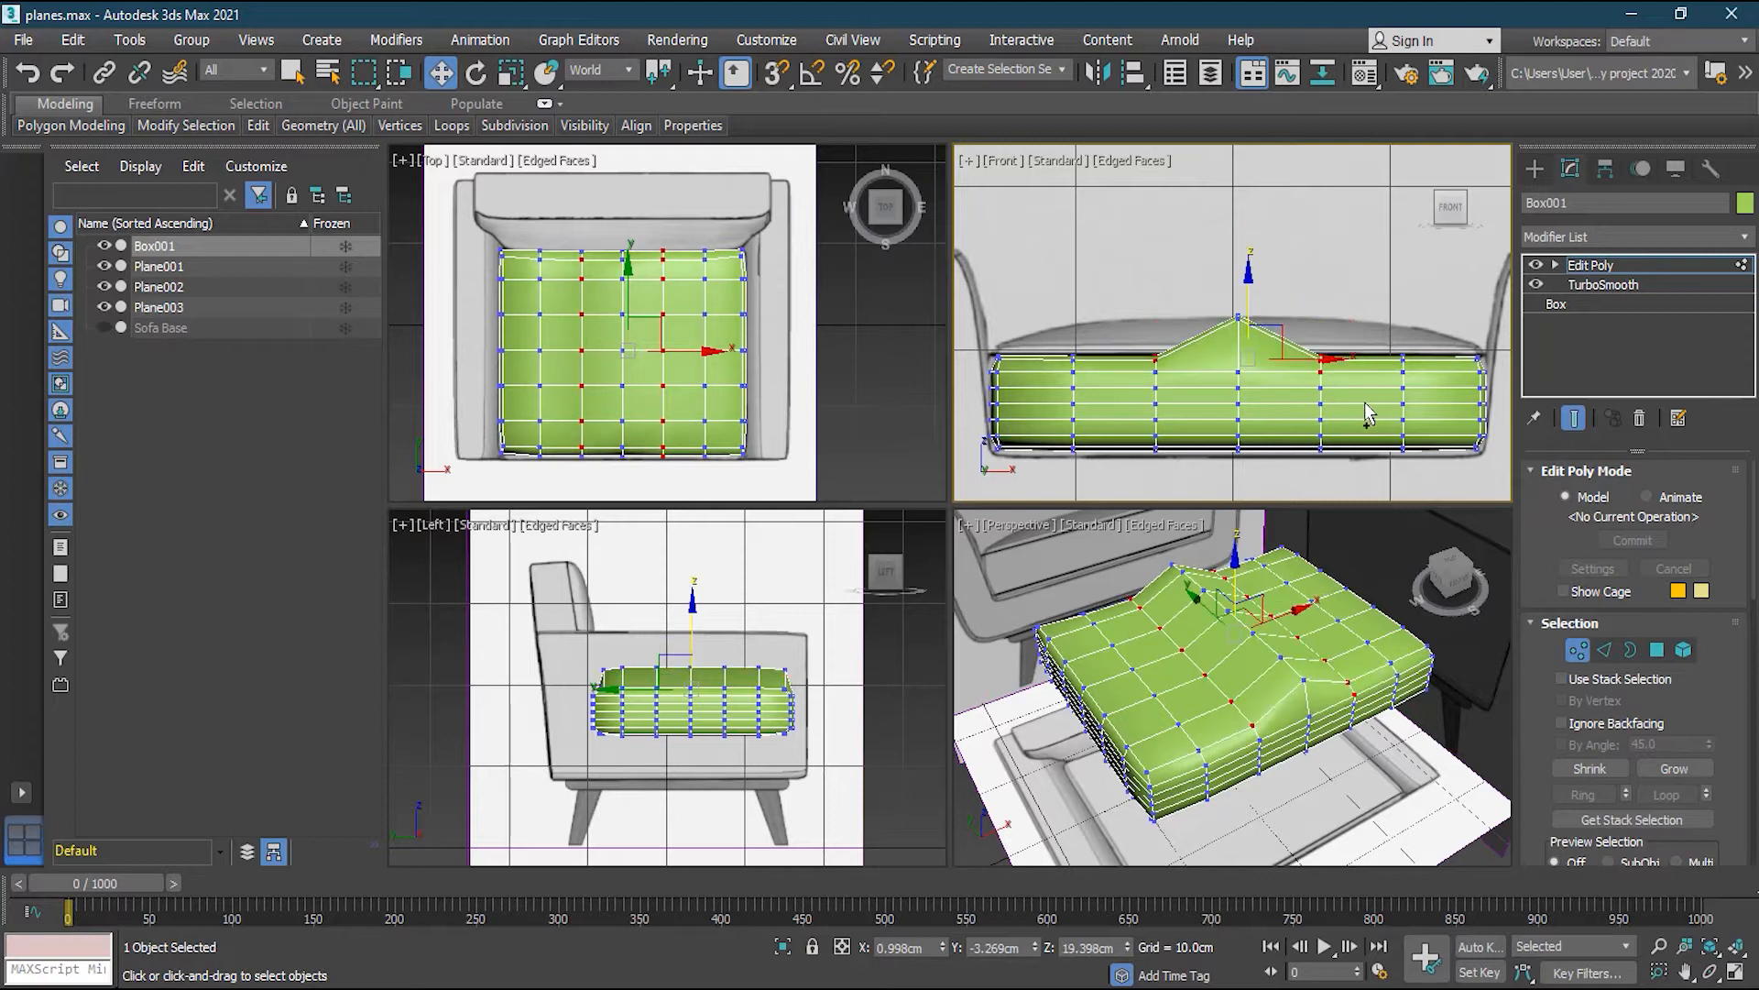
alt+drag(1341, 419, 1311, 378)
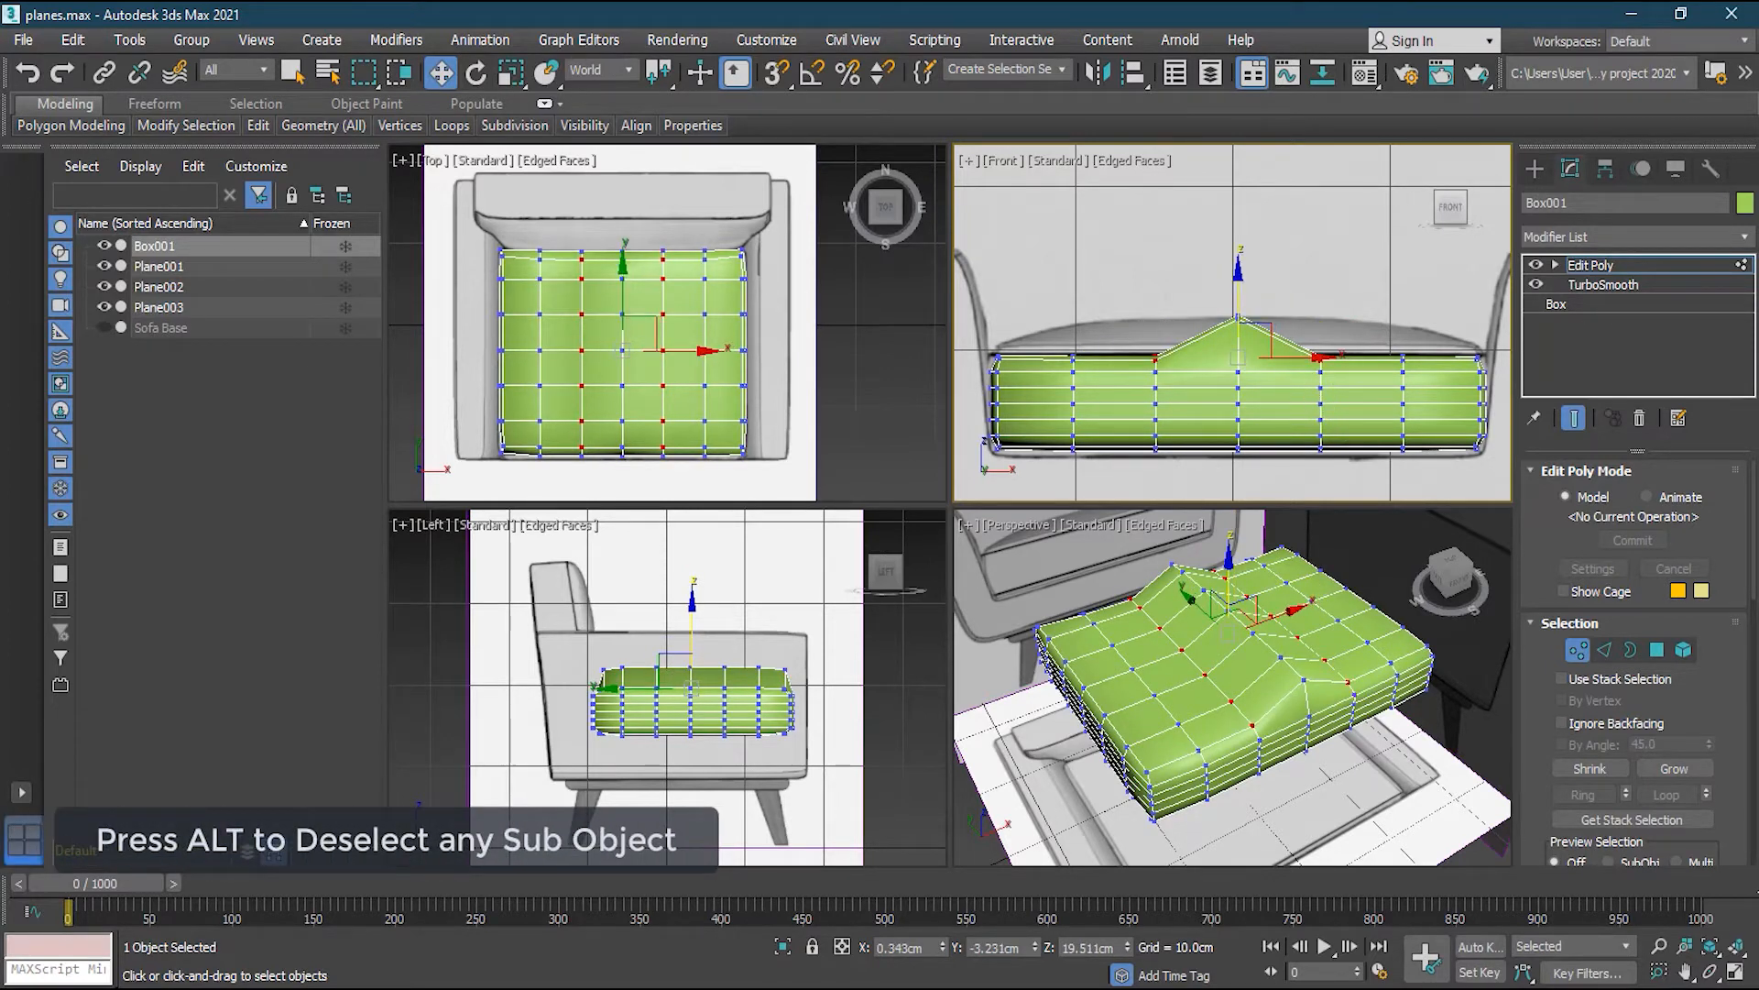
drag(1244, 291, 1241, 262)
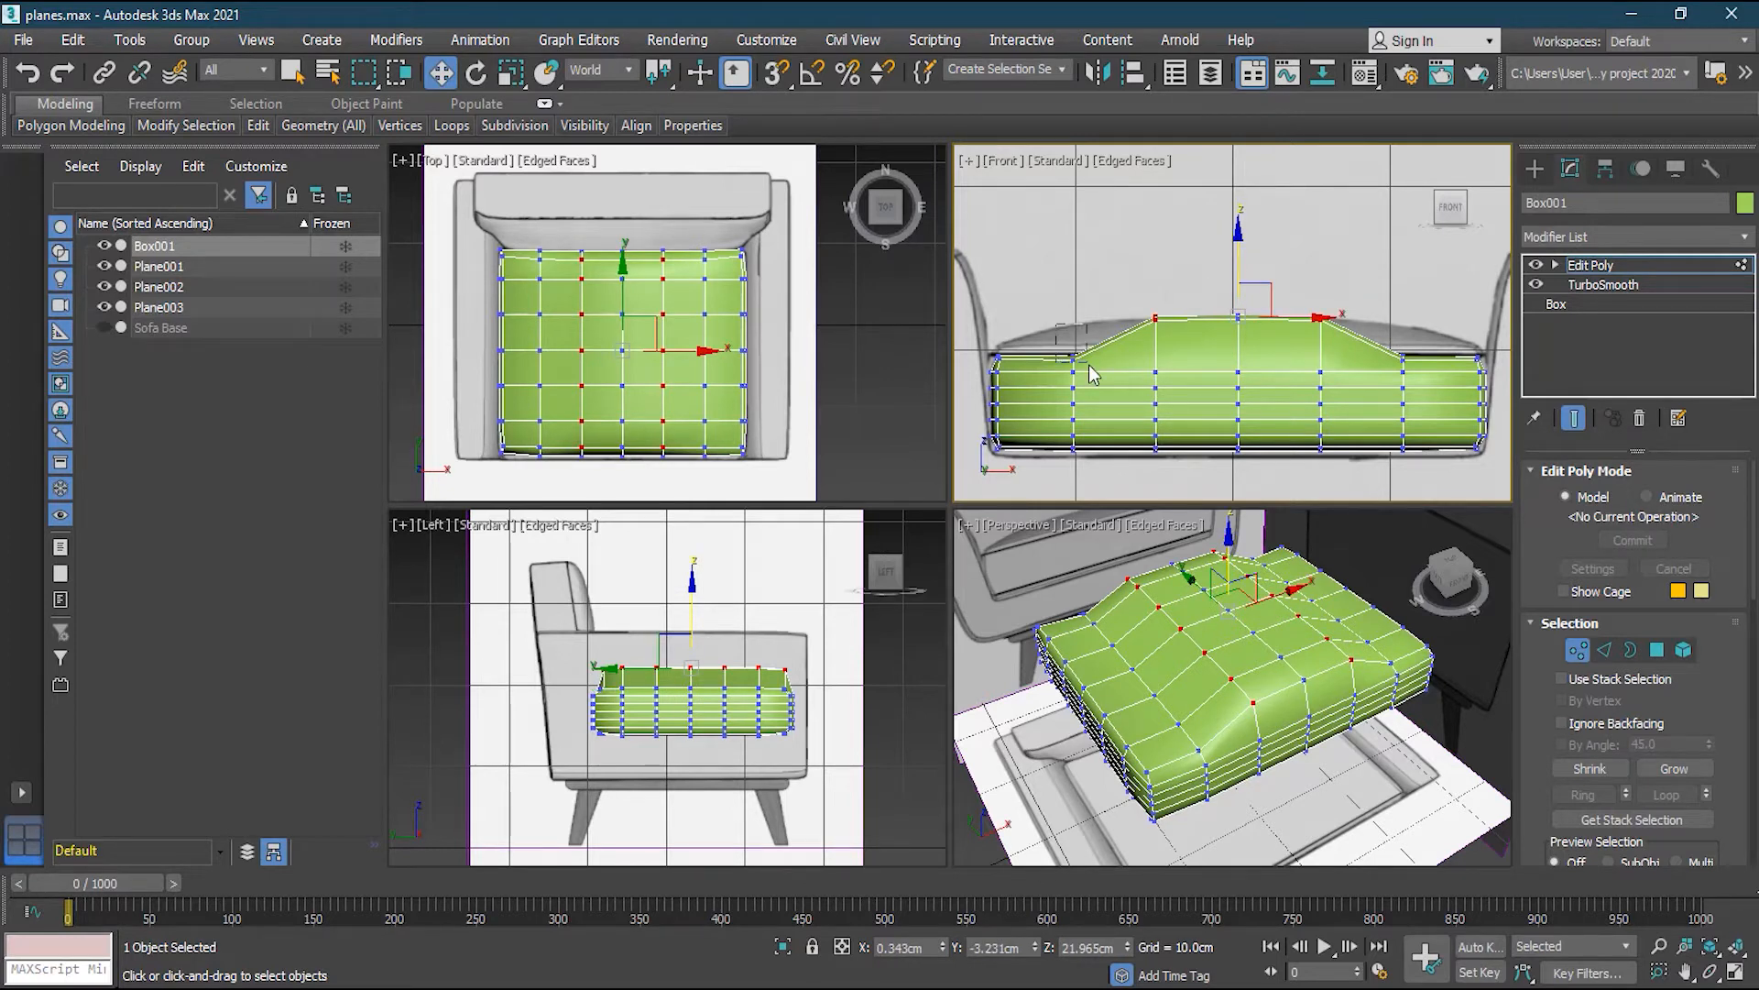
Raise the top vertices of the next outer column on each side to follow the reference's crown curve
drag(1091, 374, 1090, 374)
drag(1435, 326, 1399, 375)
drag(1239, 287, 1240, 264)
Raise the top vertices at both ends of the cushion to about Z 20.2 cm, leave the Vertex level and clear the selection
drag(1001, 360, 992, 364)
ctrl+drag(1437, 335, 1491, 376)
drag(1240, 298, 1240, 276)
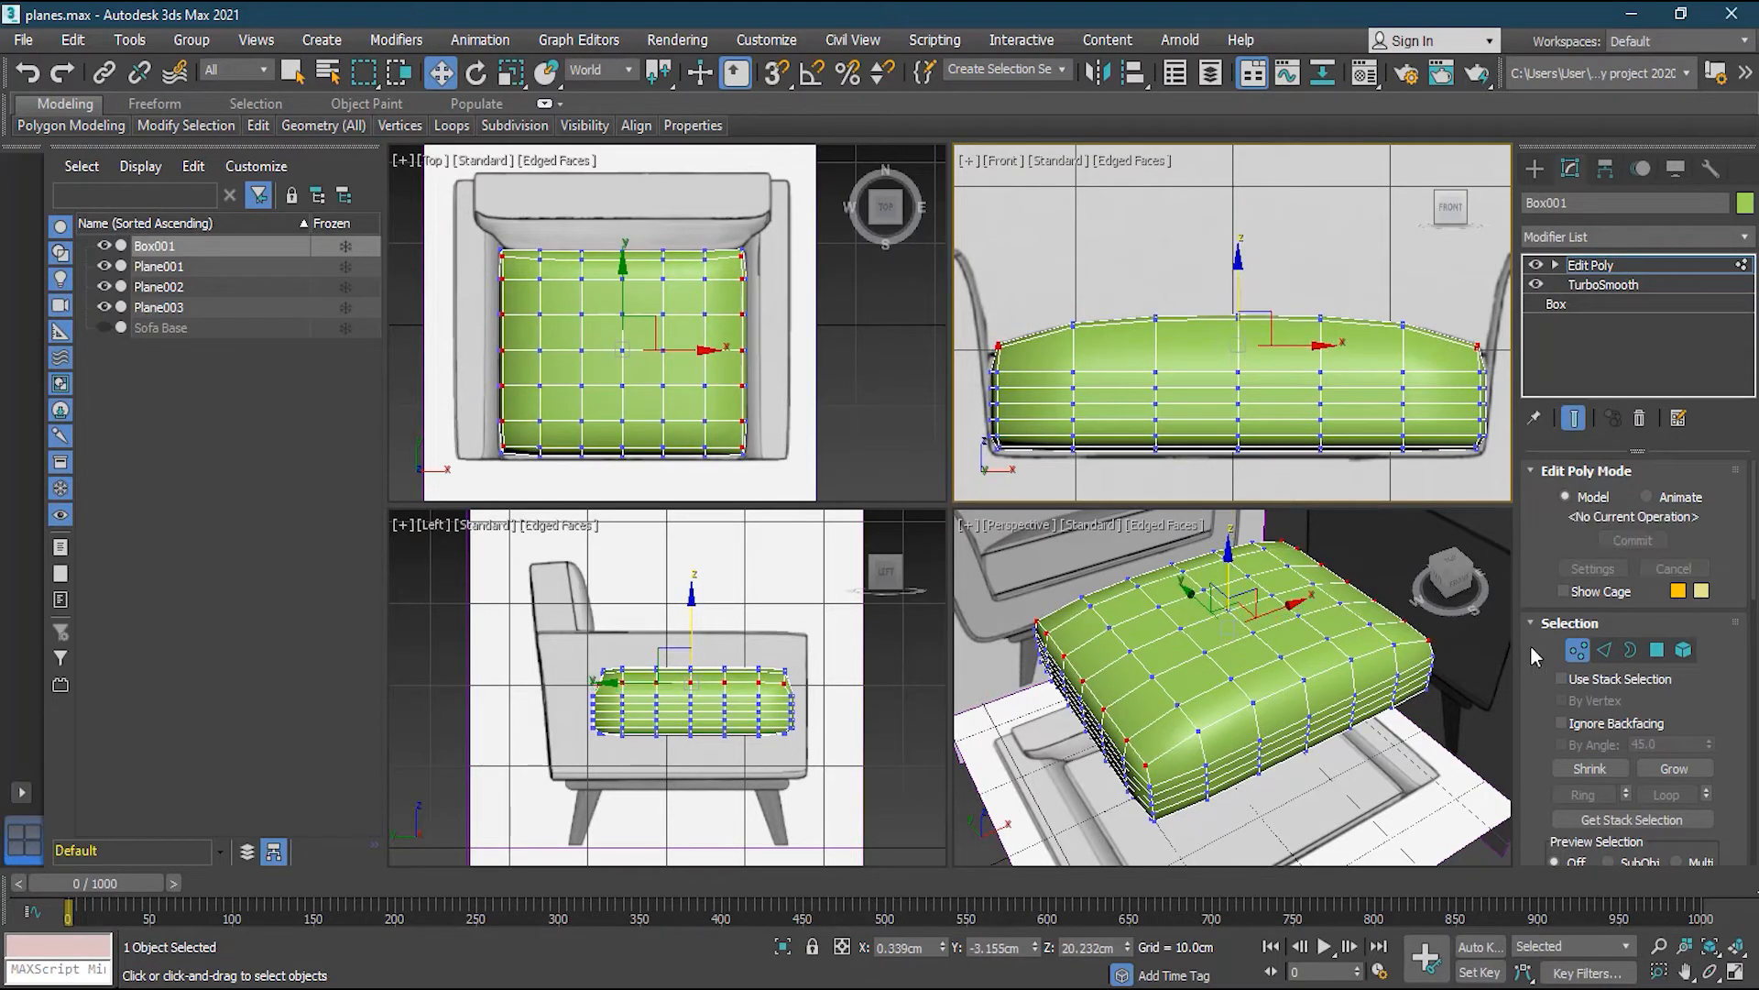
click(1578, 650)
click(1482, 752)
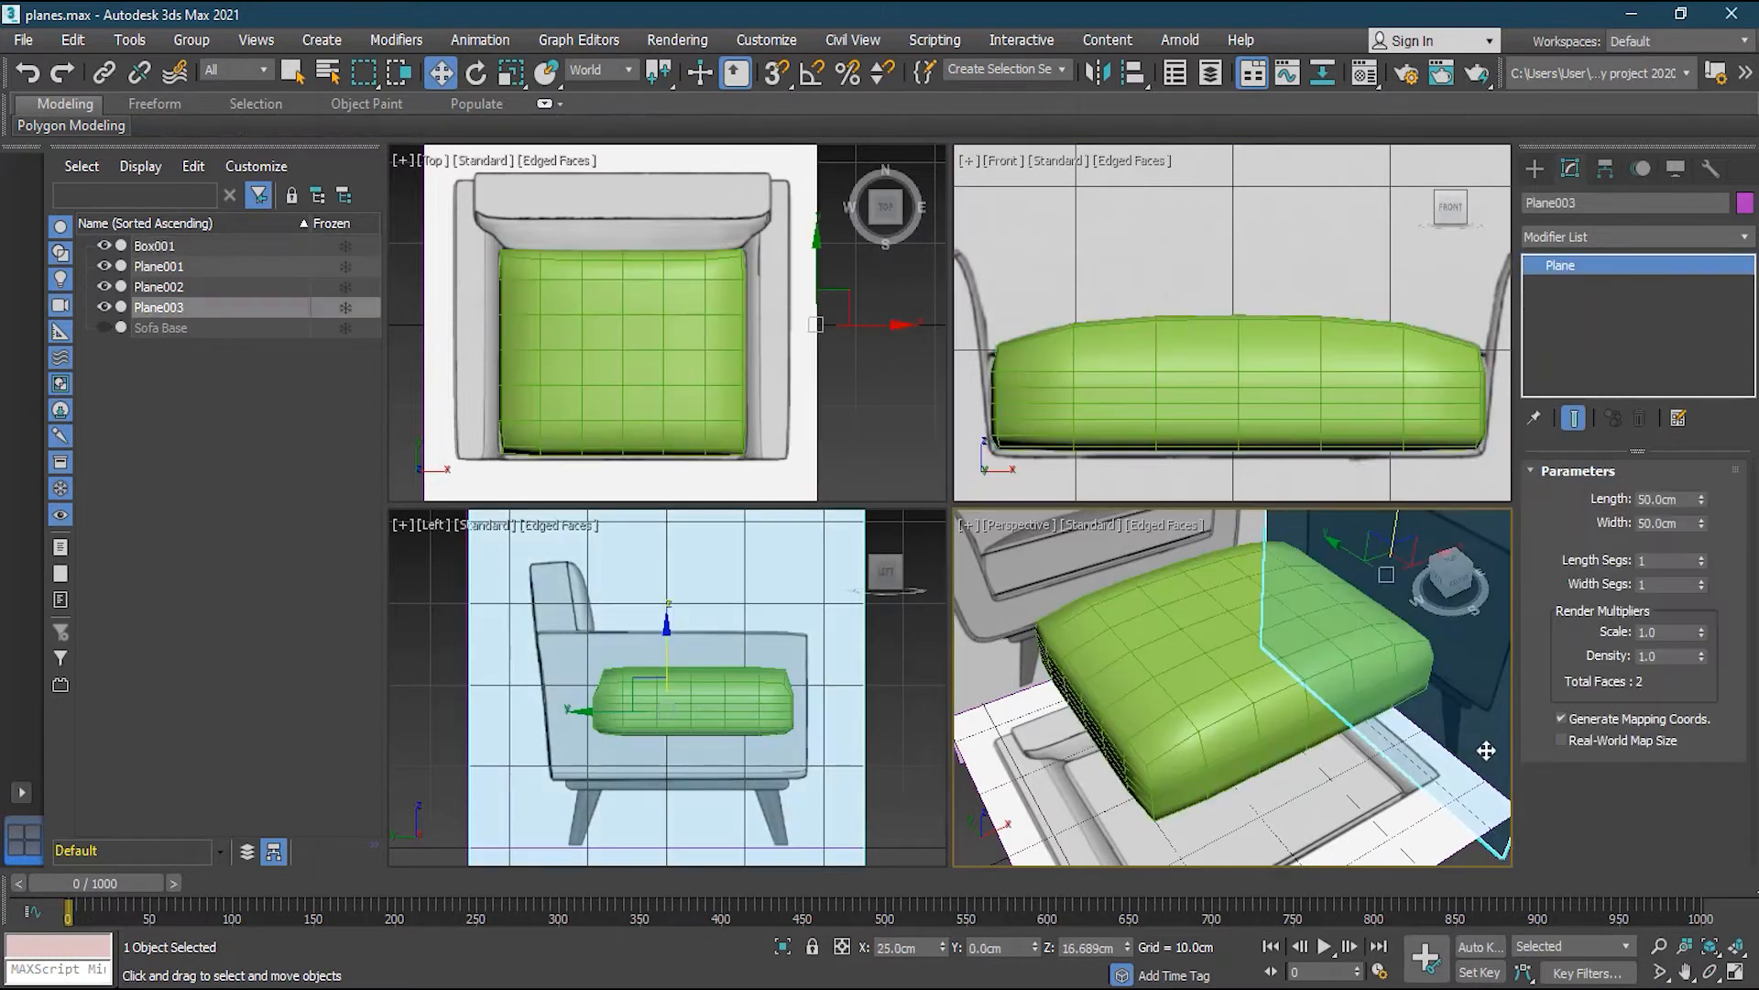
click(972, 843)
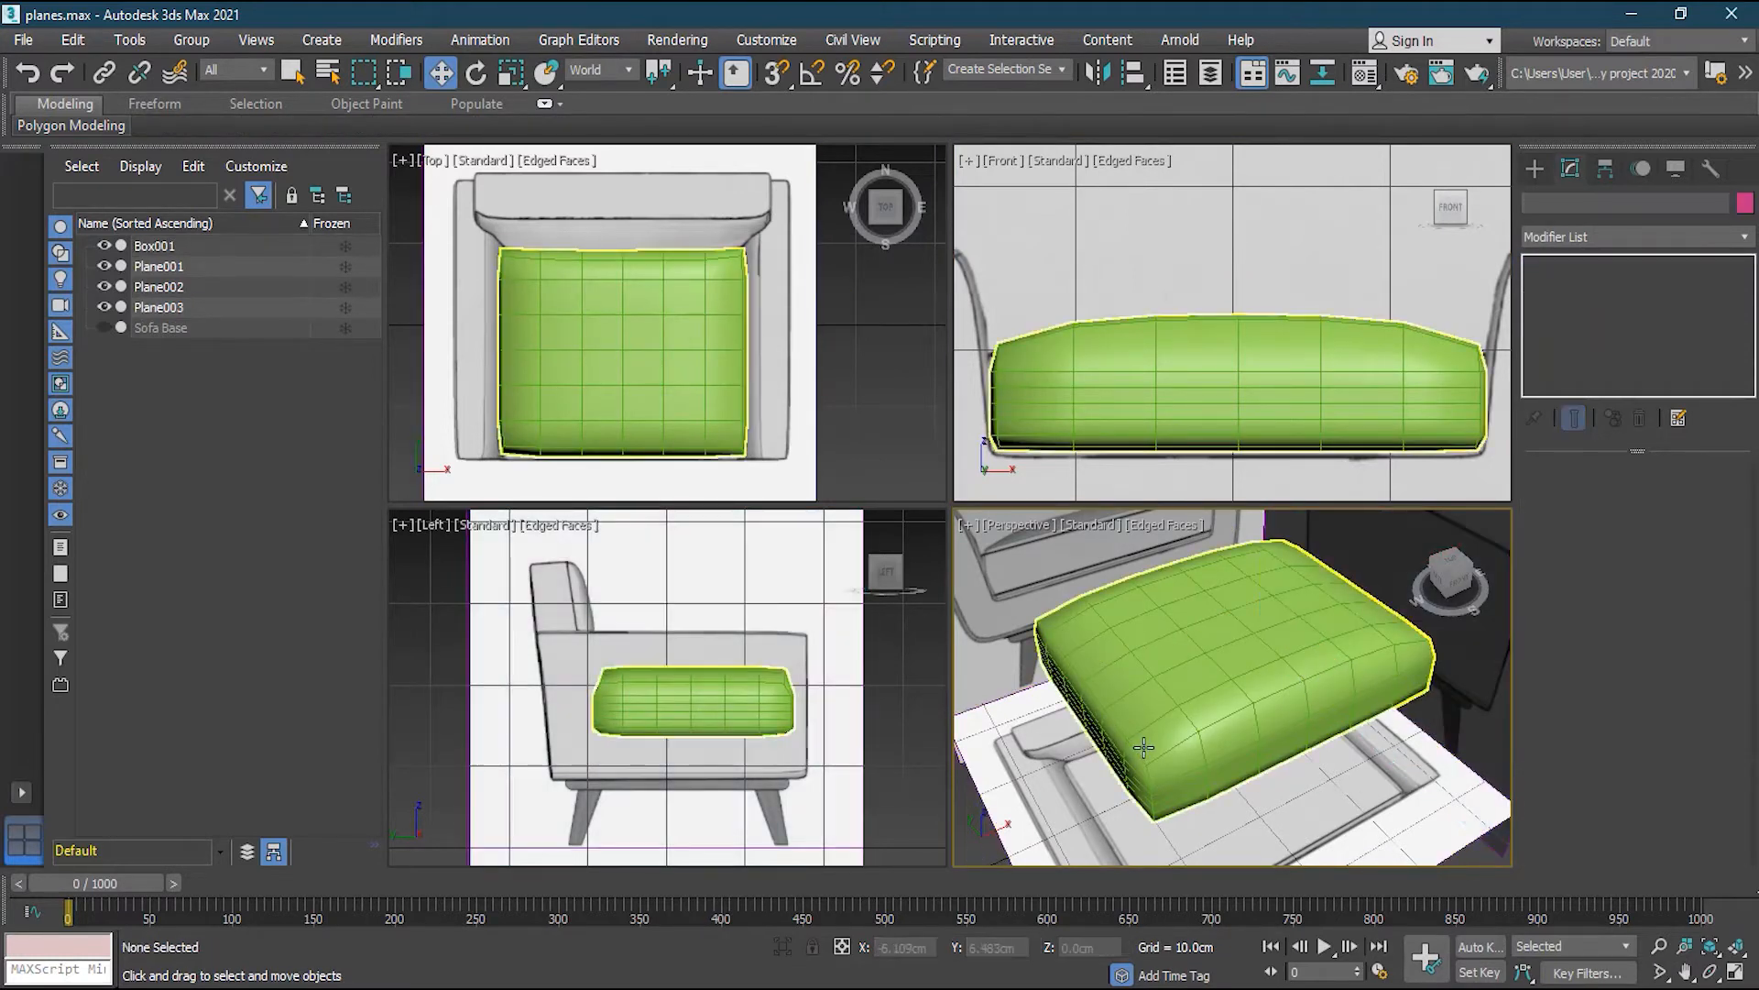
Rename the seat cushion object Box001 as Sofa Seat
alt+middle_drag(1374, 720, 1332, 729)
scroll(1256, 676, down, 3)
scroll(1237, 662, up, 1)
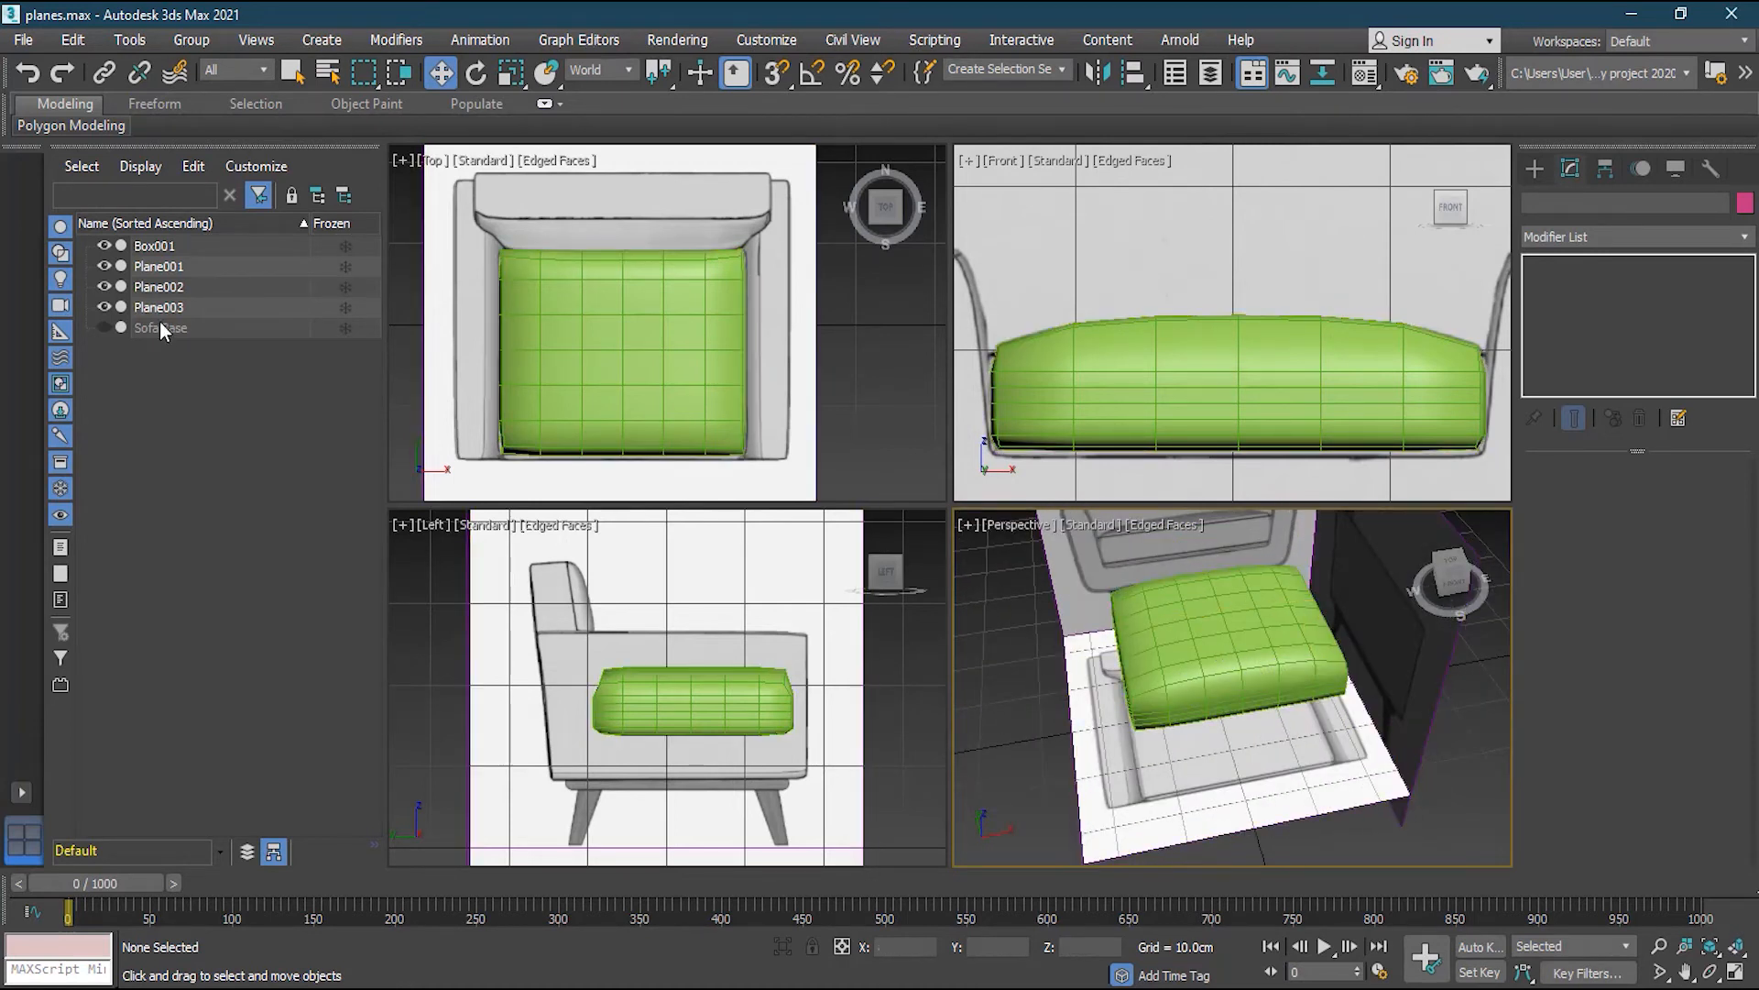
click(165, 245)
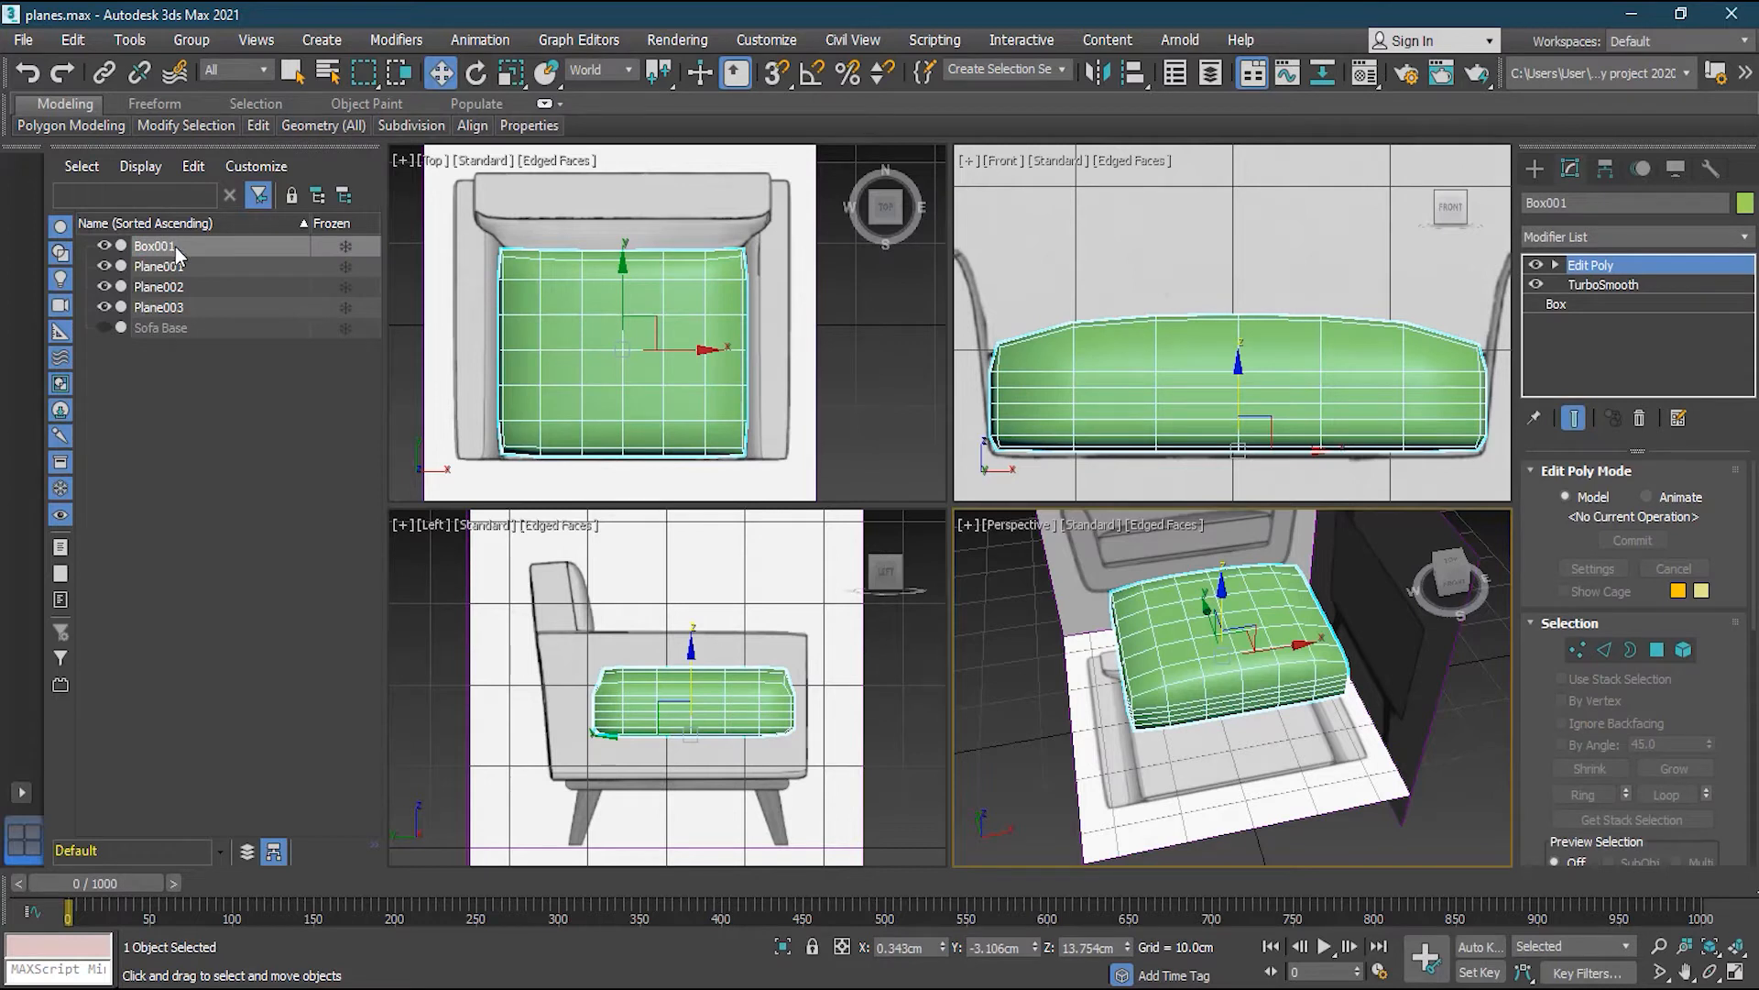
click(161, 247)
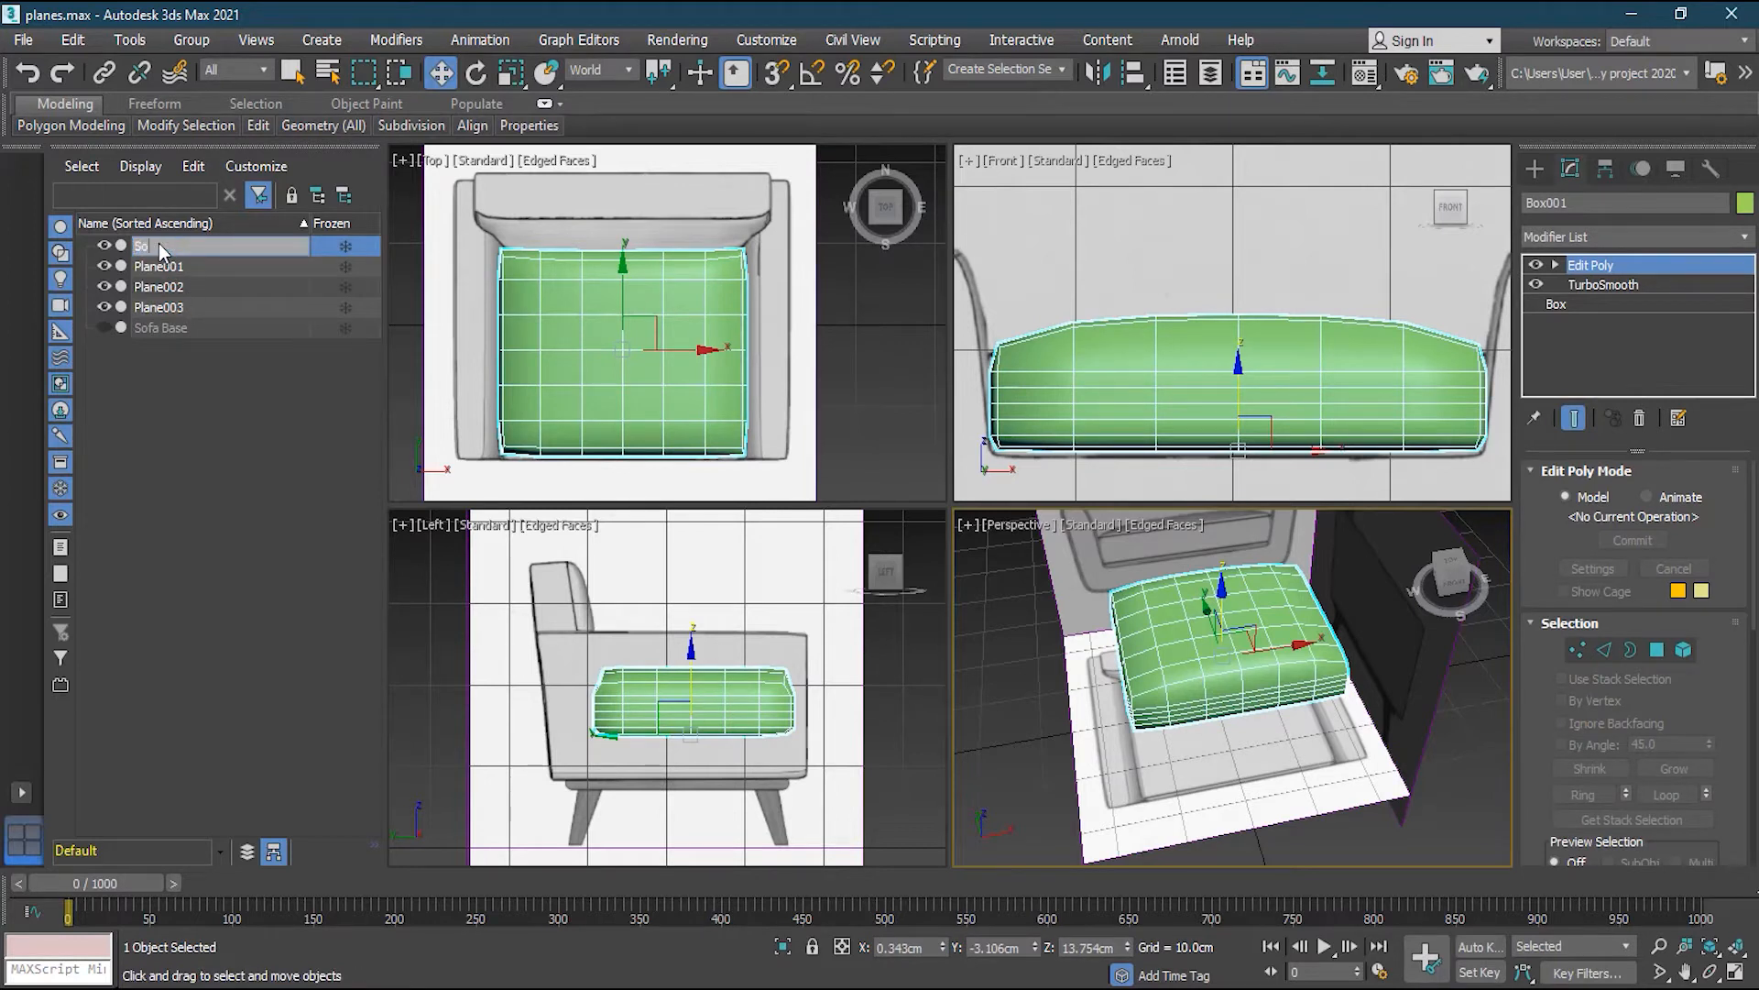
text(Sofa Seat)
key(Return)
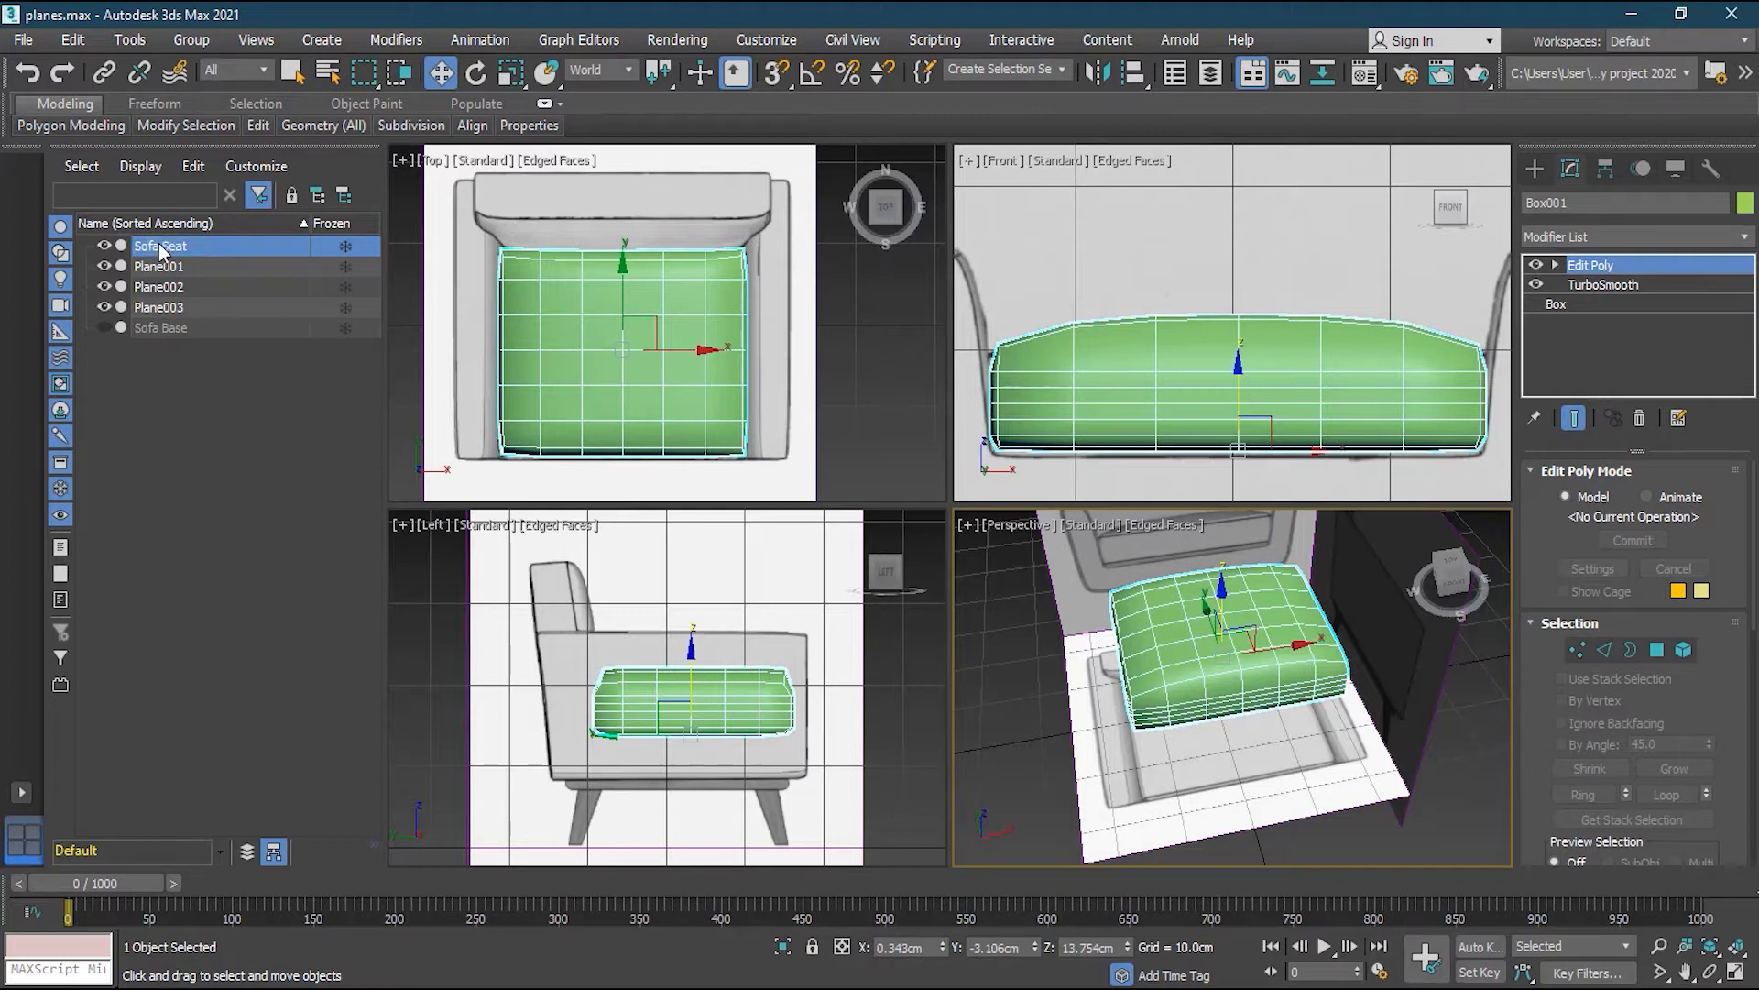
Hide the Sofa Seat object so only the reference planes show in the viewports
click(104, 247)
scroll(1254, 703, down, 5)
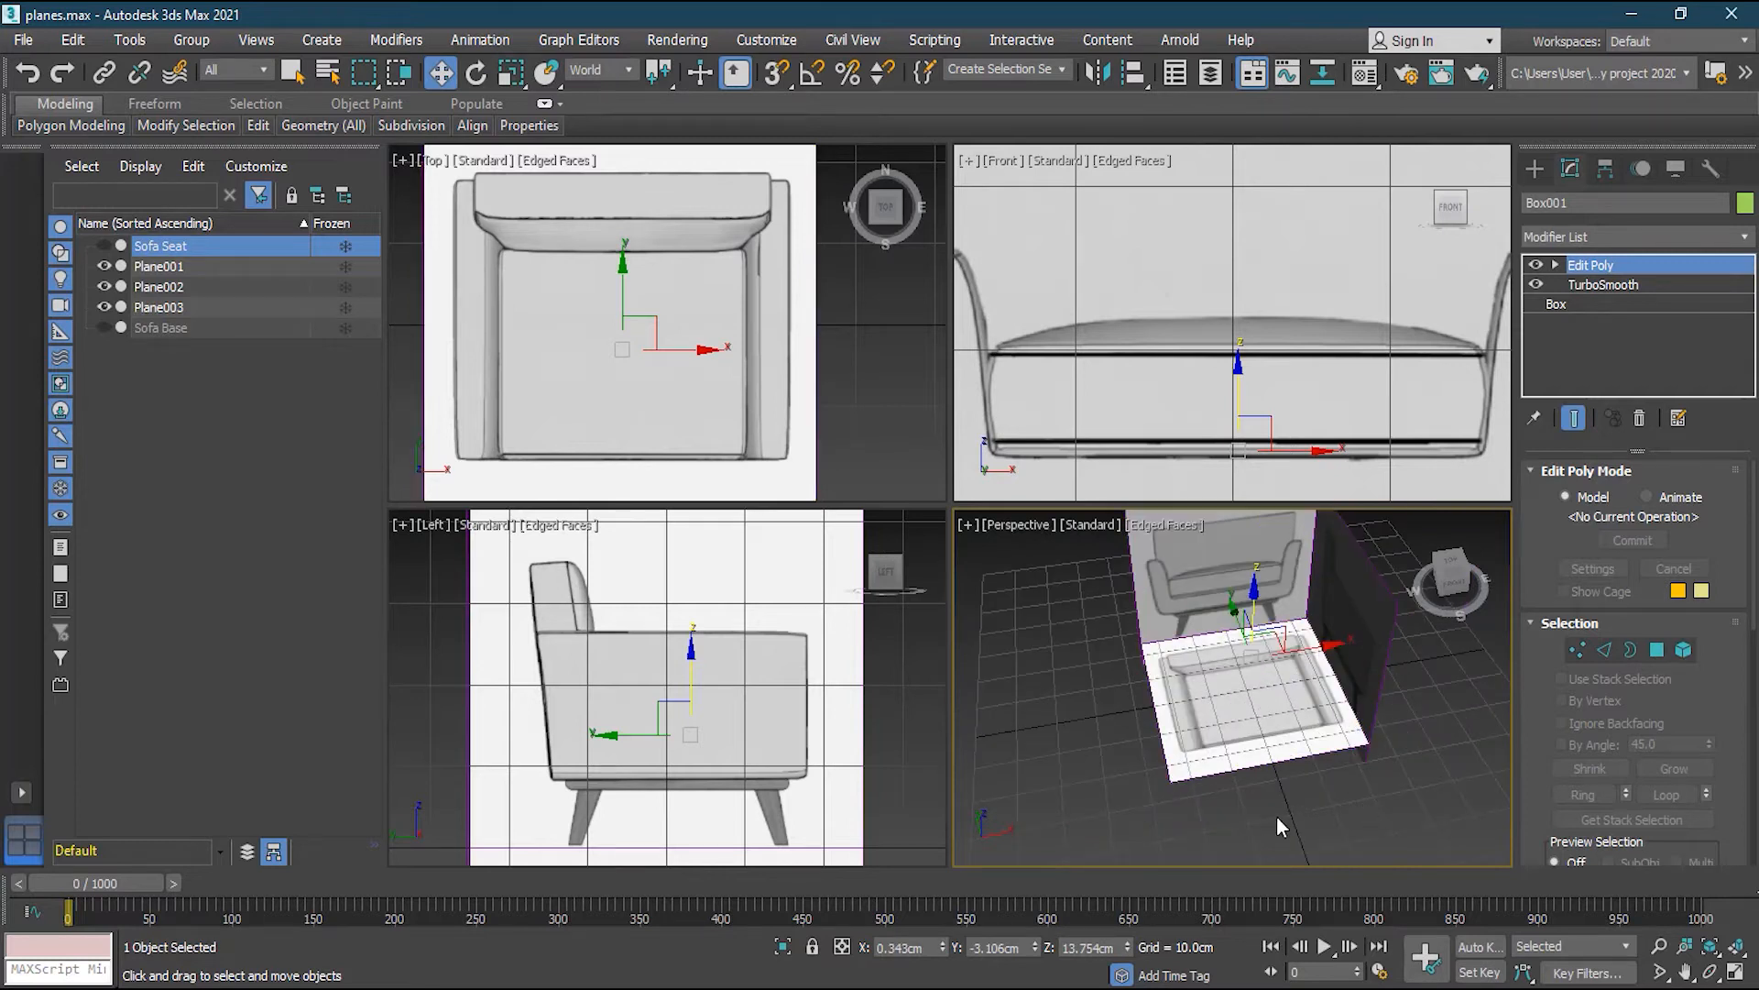
alt+middle_drag(1149, 793, 1151, 633)
scroll(1210, 403, down, 6)
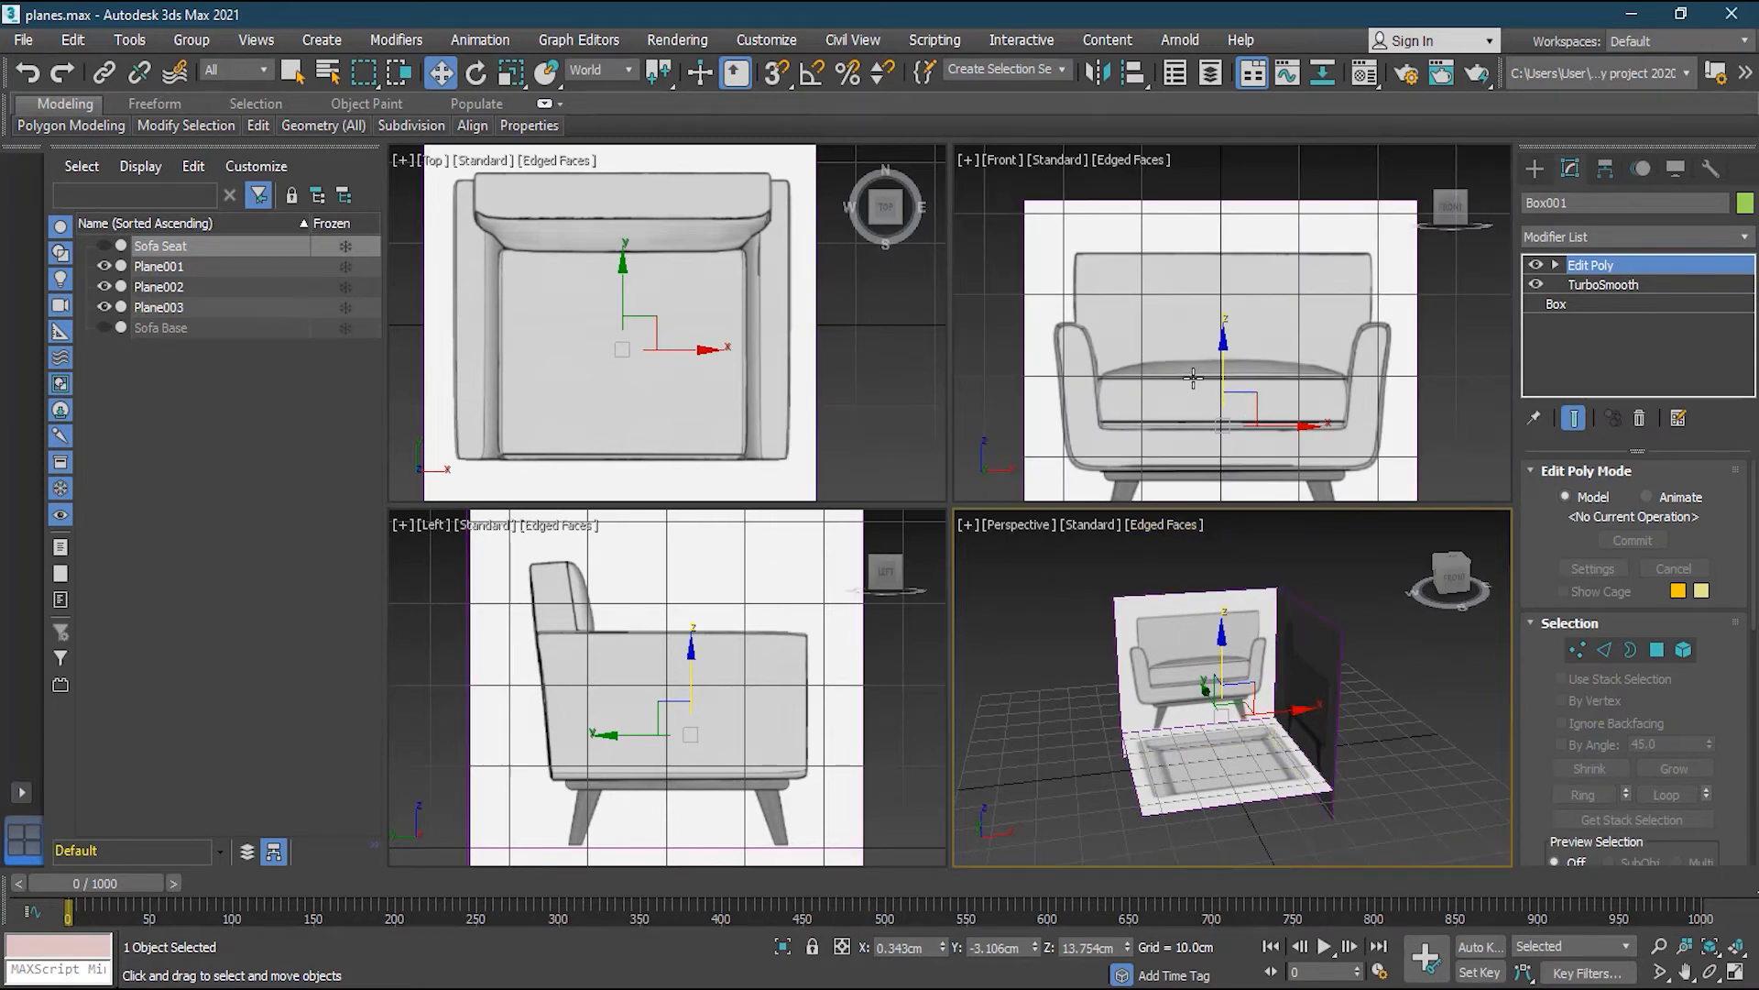
Draw a box over the right half of the backrest in the Front view, about 22.1 by 19.7 cm and 5.9 cm high
scroll(1193, 377, up, 2)
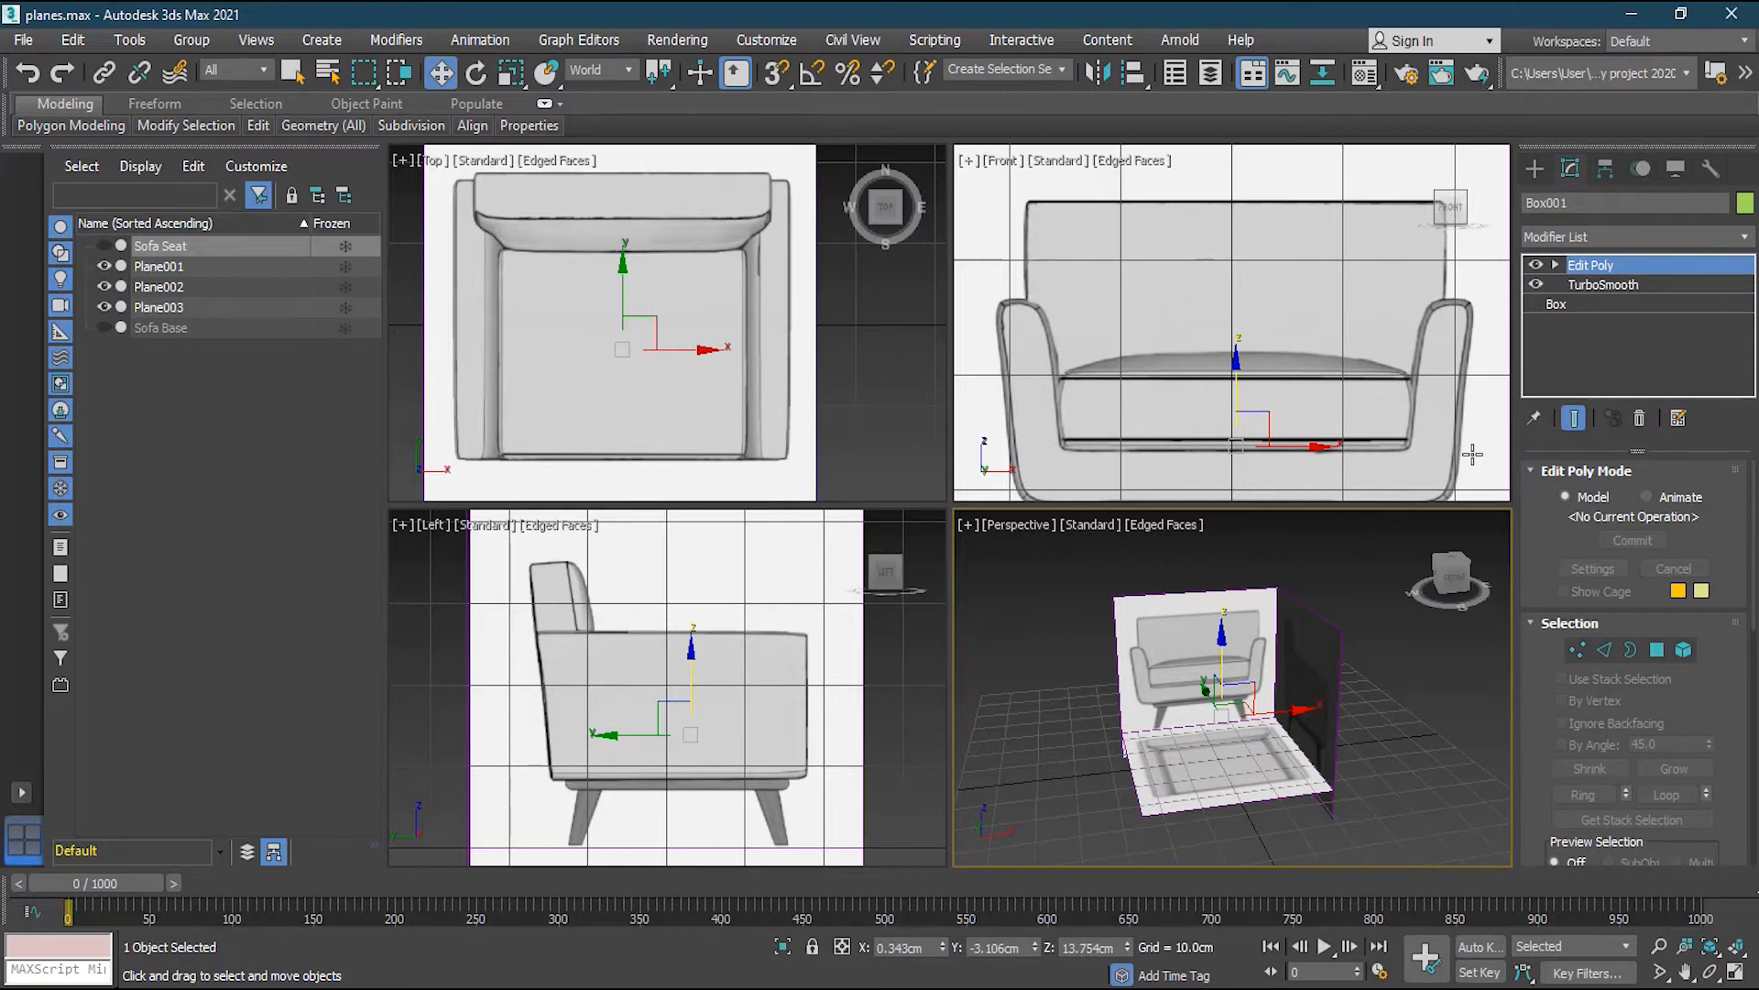
click(1536, 169)
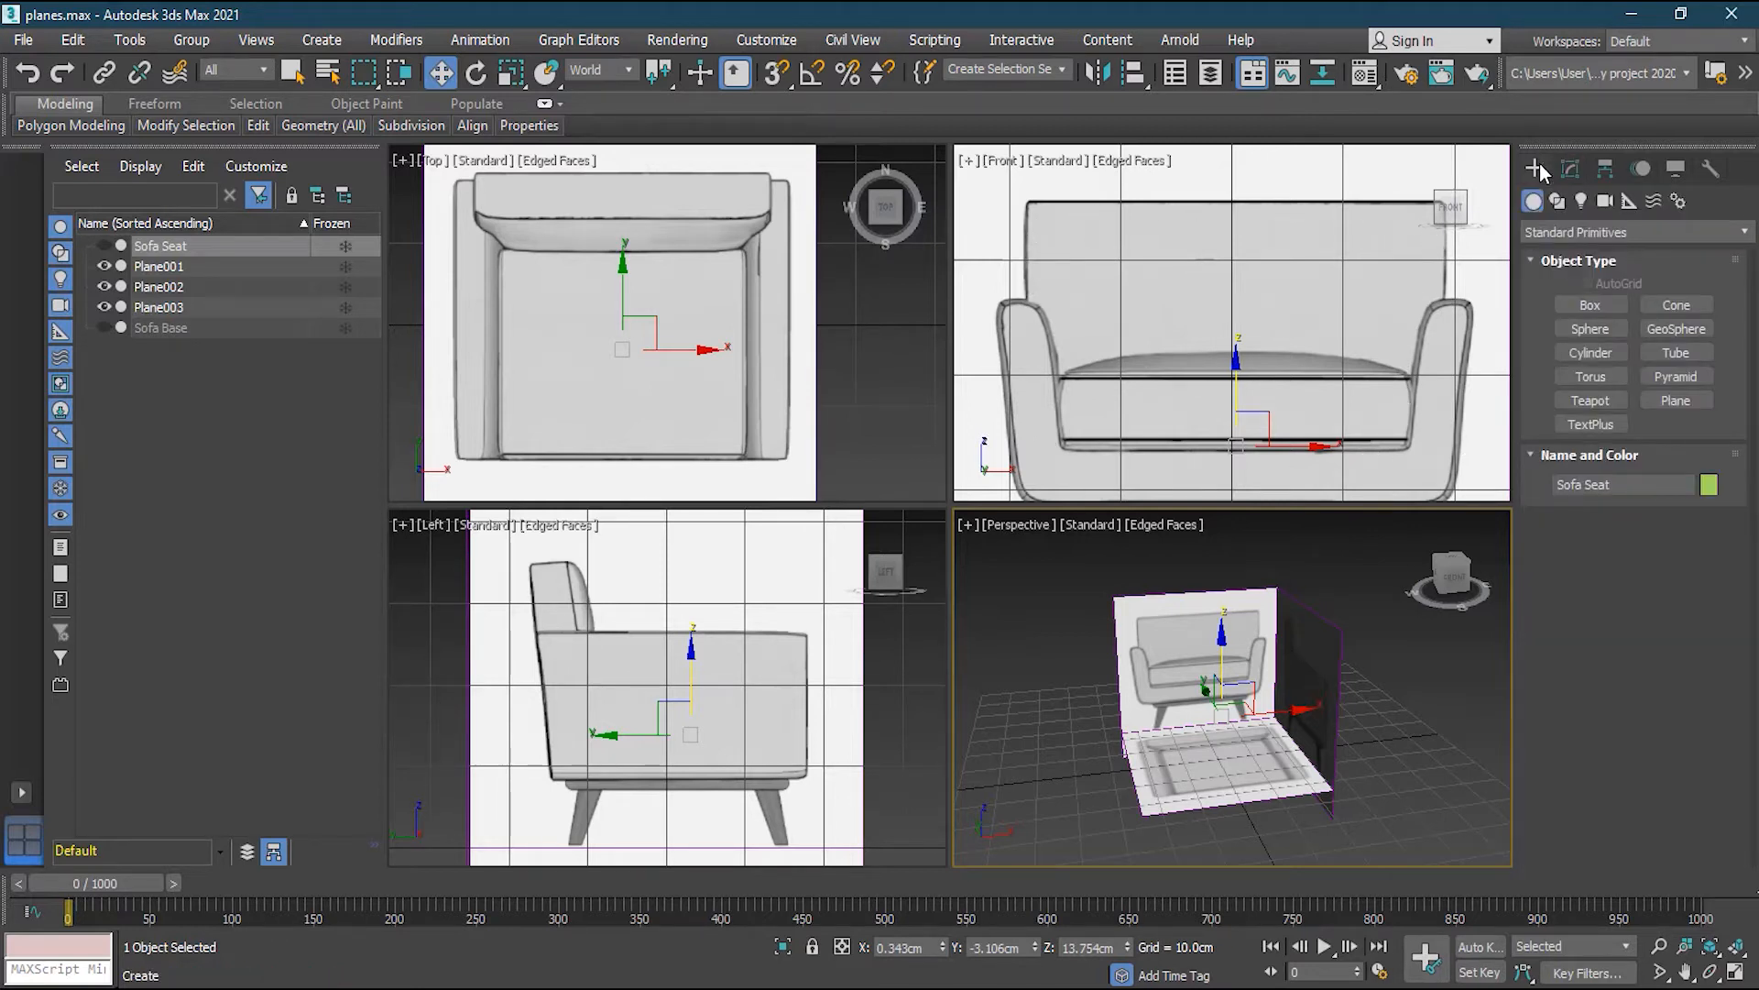
click(1608, 333)
click(1605, 306)
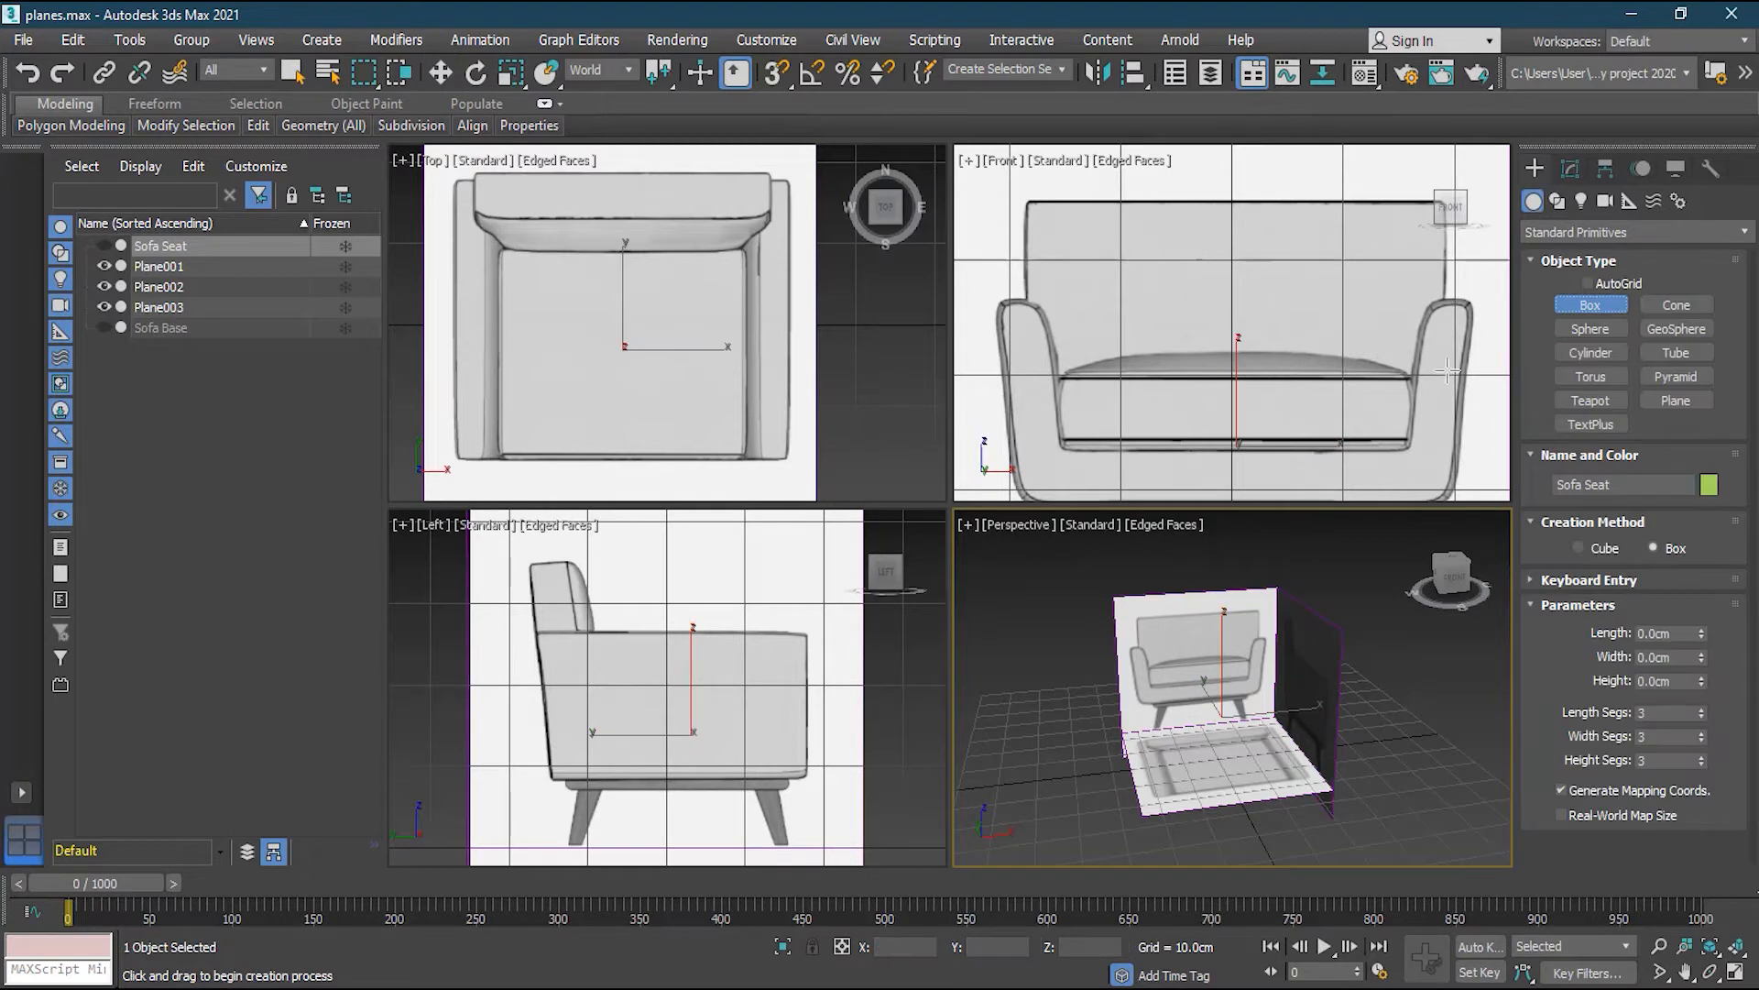
middle_drag(1481, 345, 1424, 353)
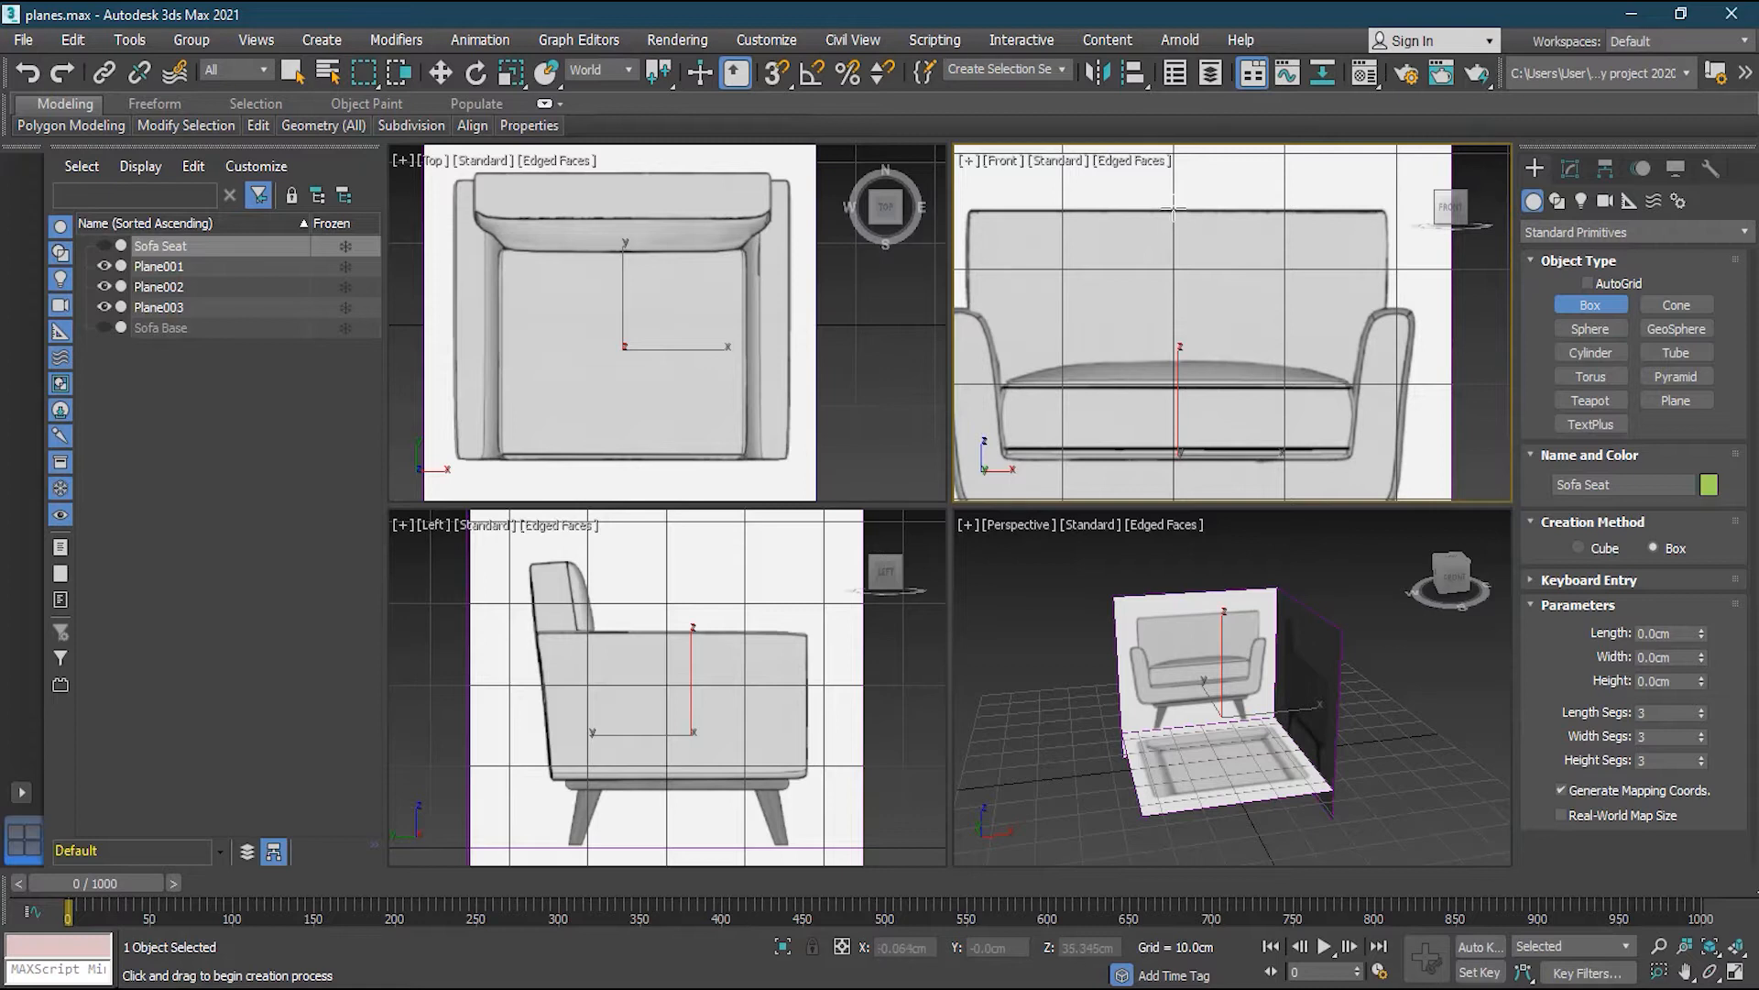
drag(1173, 209, 1394, 462)
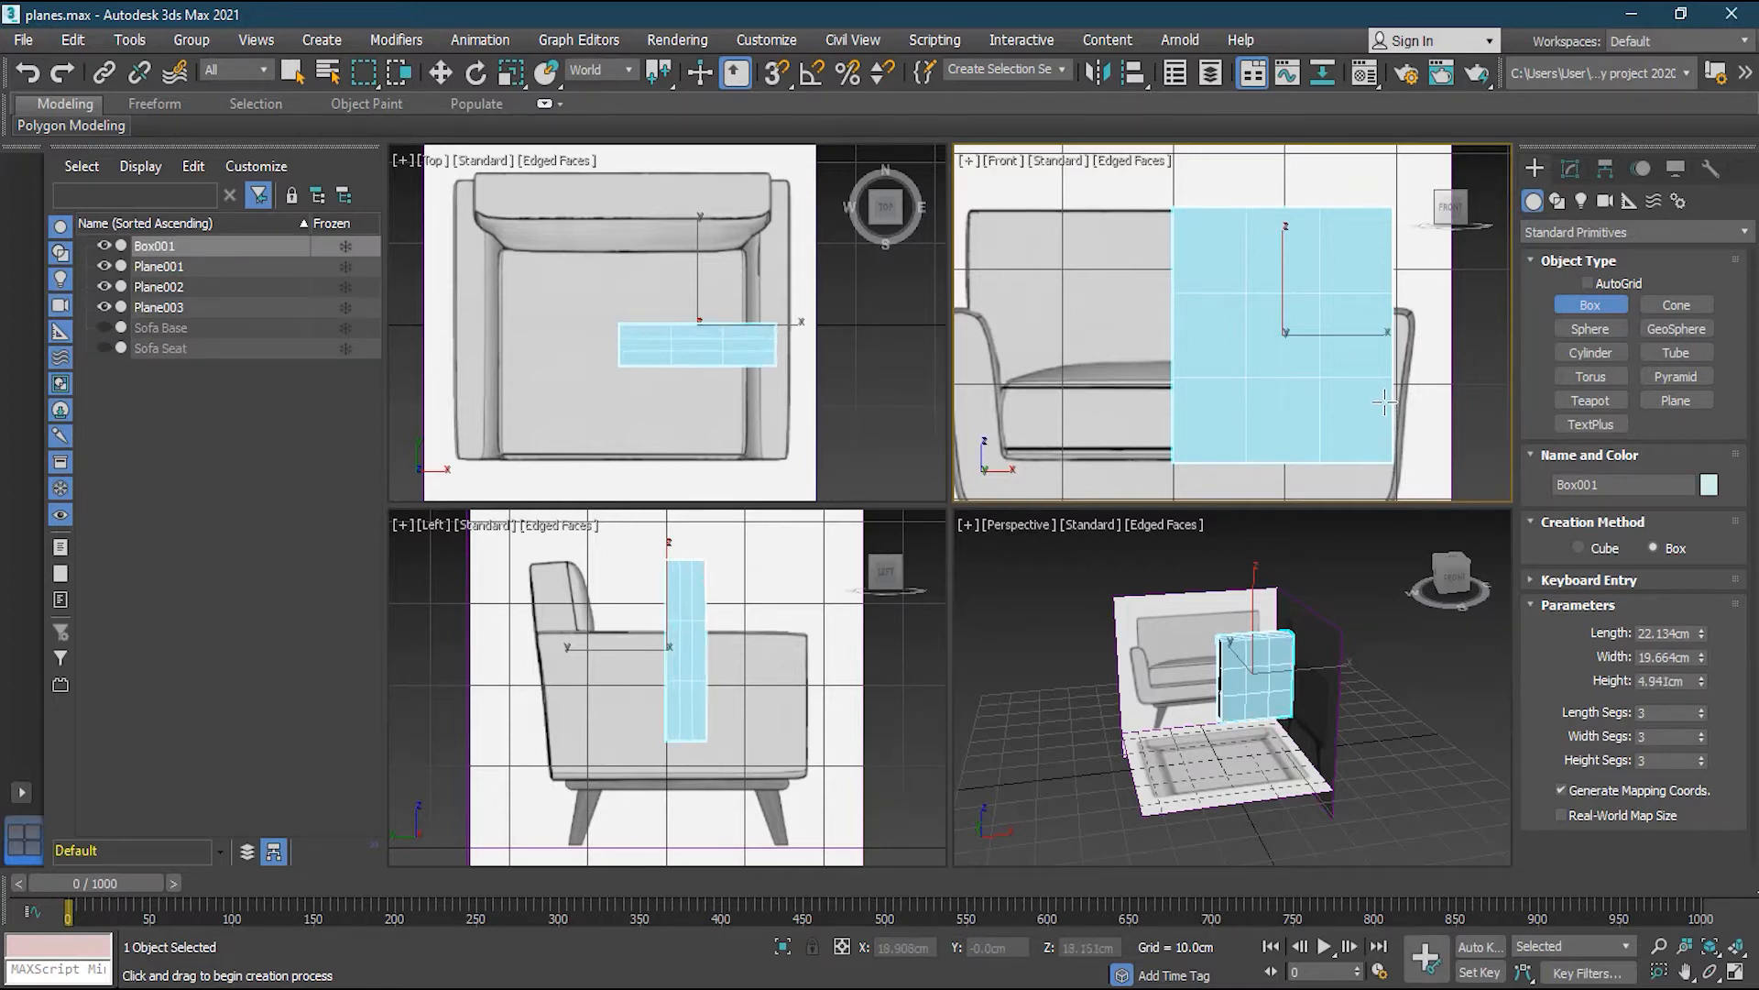
Set the new box's length, width and height segments to 1 each
click(1701, 717)
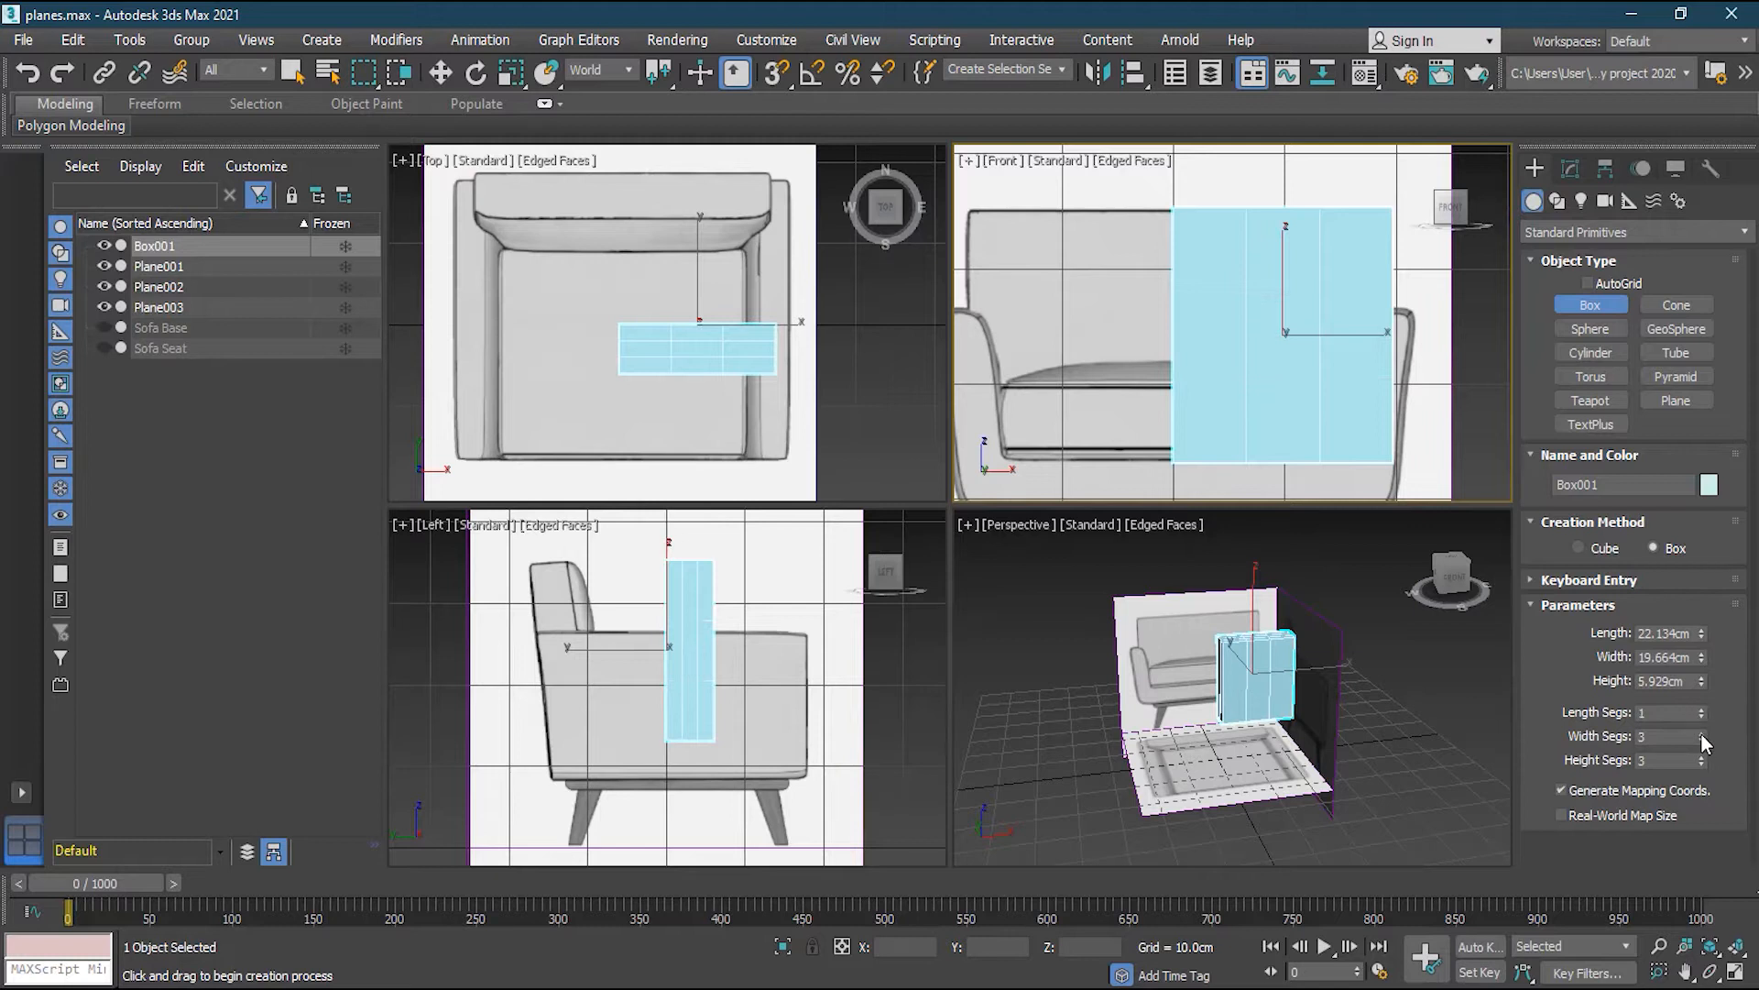
click(1701, 739)
click(1701, 738)
click(1701, 765)
click(1700, 765)
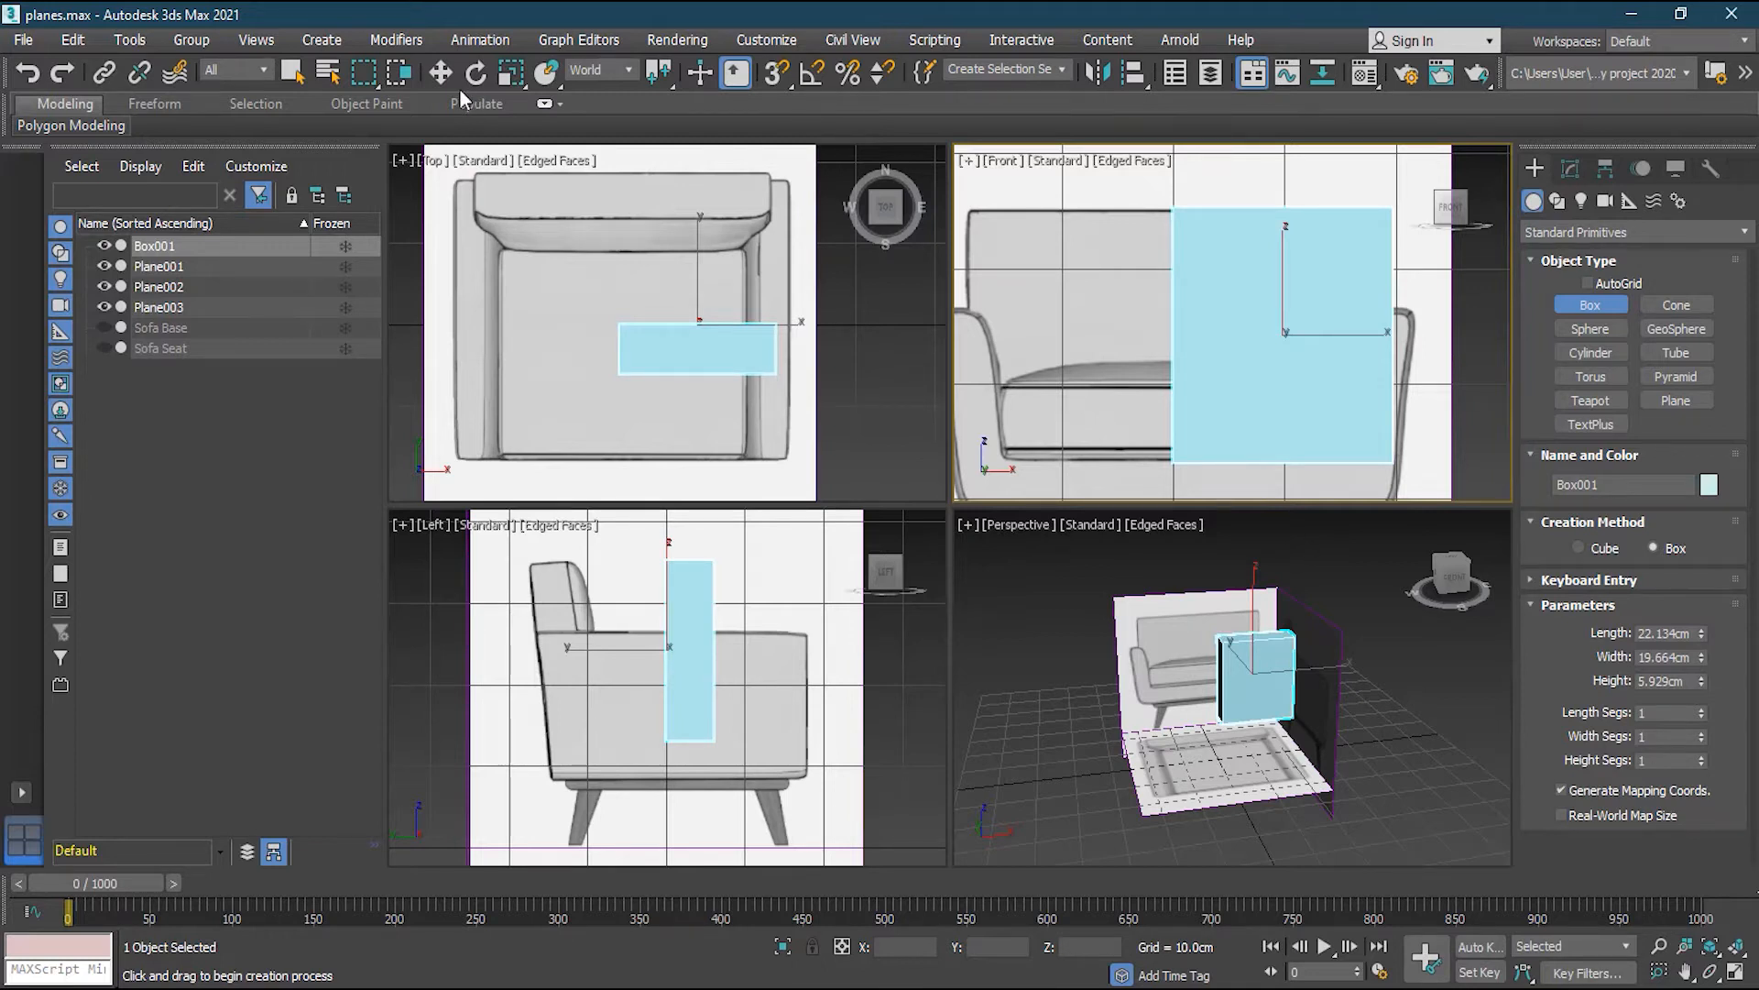
Turn on See-Through in the box's object properties so the reference image can be traced through it
click(441, 72)
right_click(1208, 317)
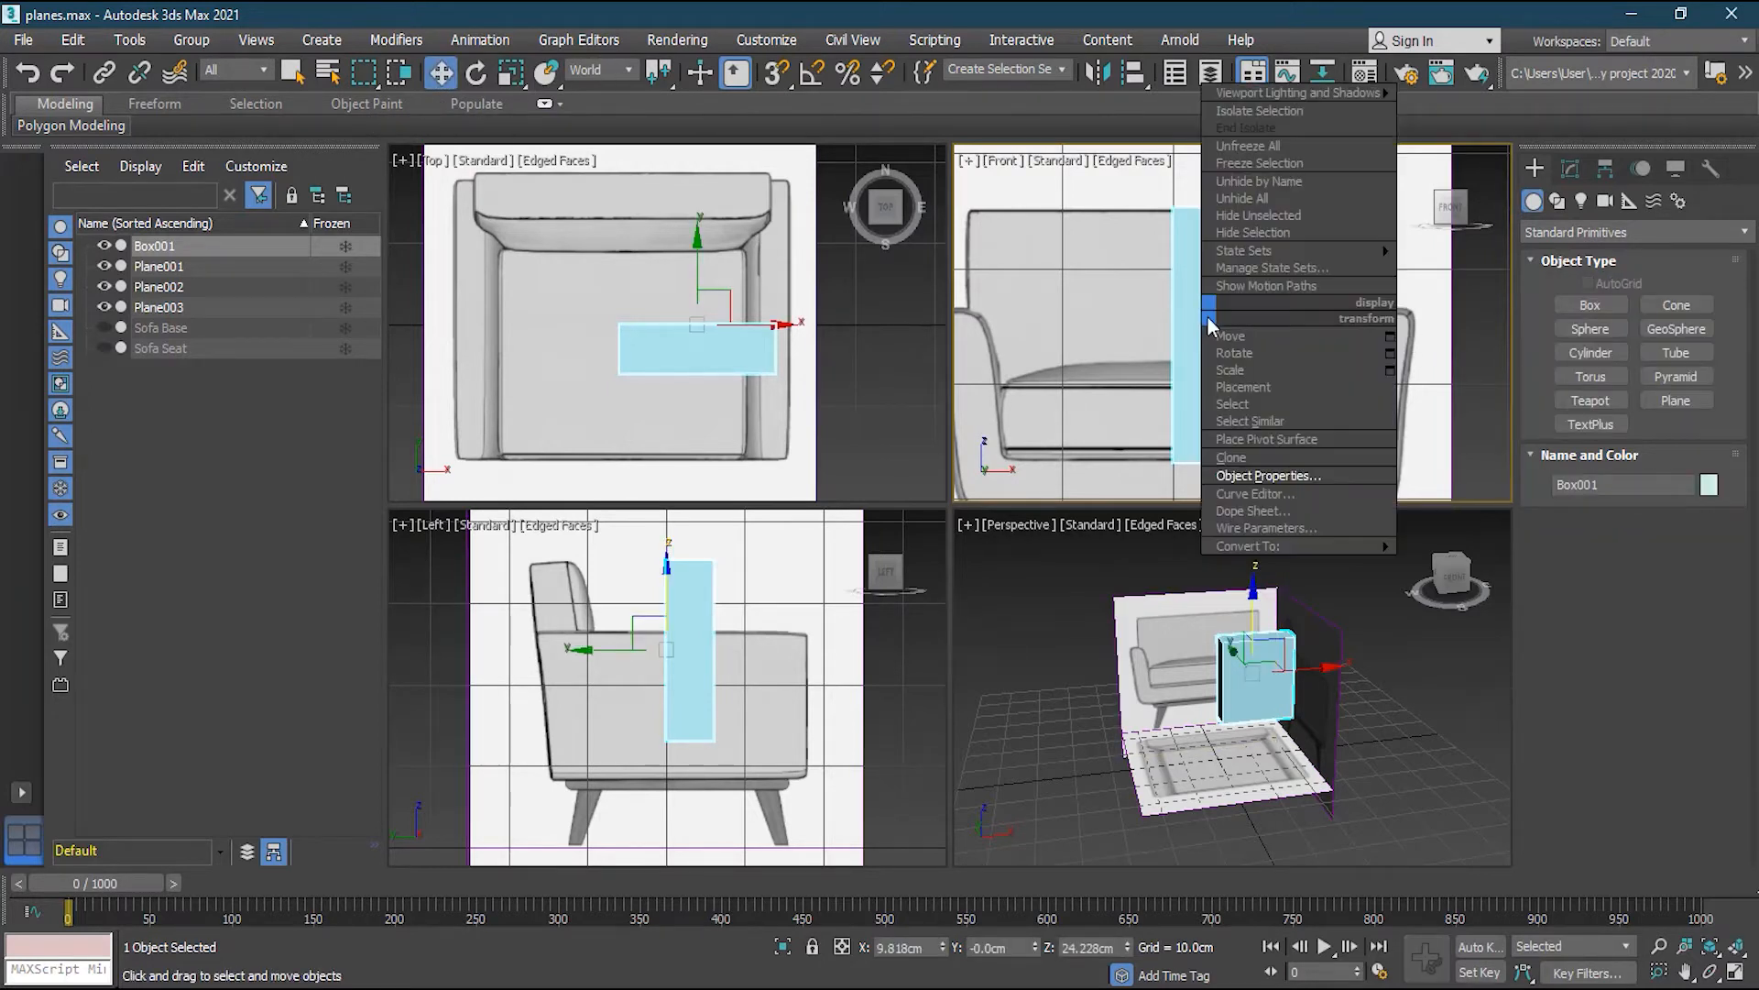
click(1323, 474)
click(755, 528)
click(953, 825)
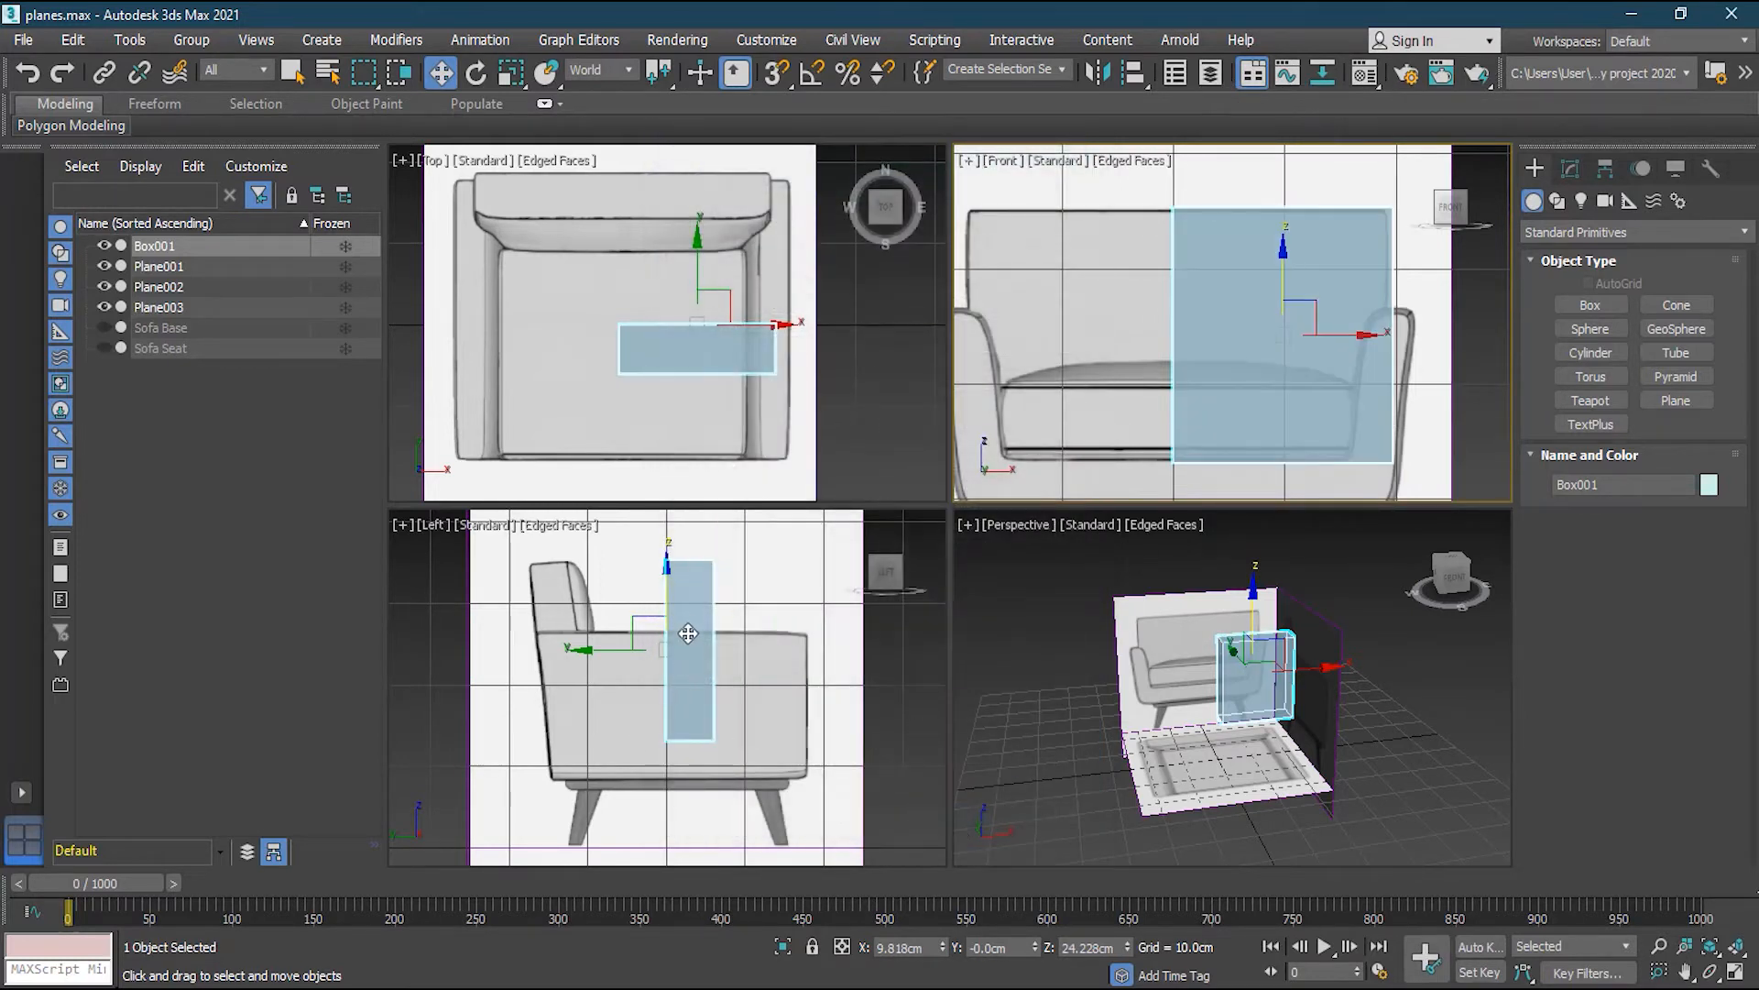
Move the box back along Y onto the backrest cushion of the reference, to about Y 14.8 cm
click(680, 626)
drag(595, 652, 462, 654)
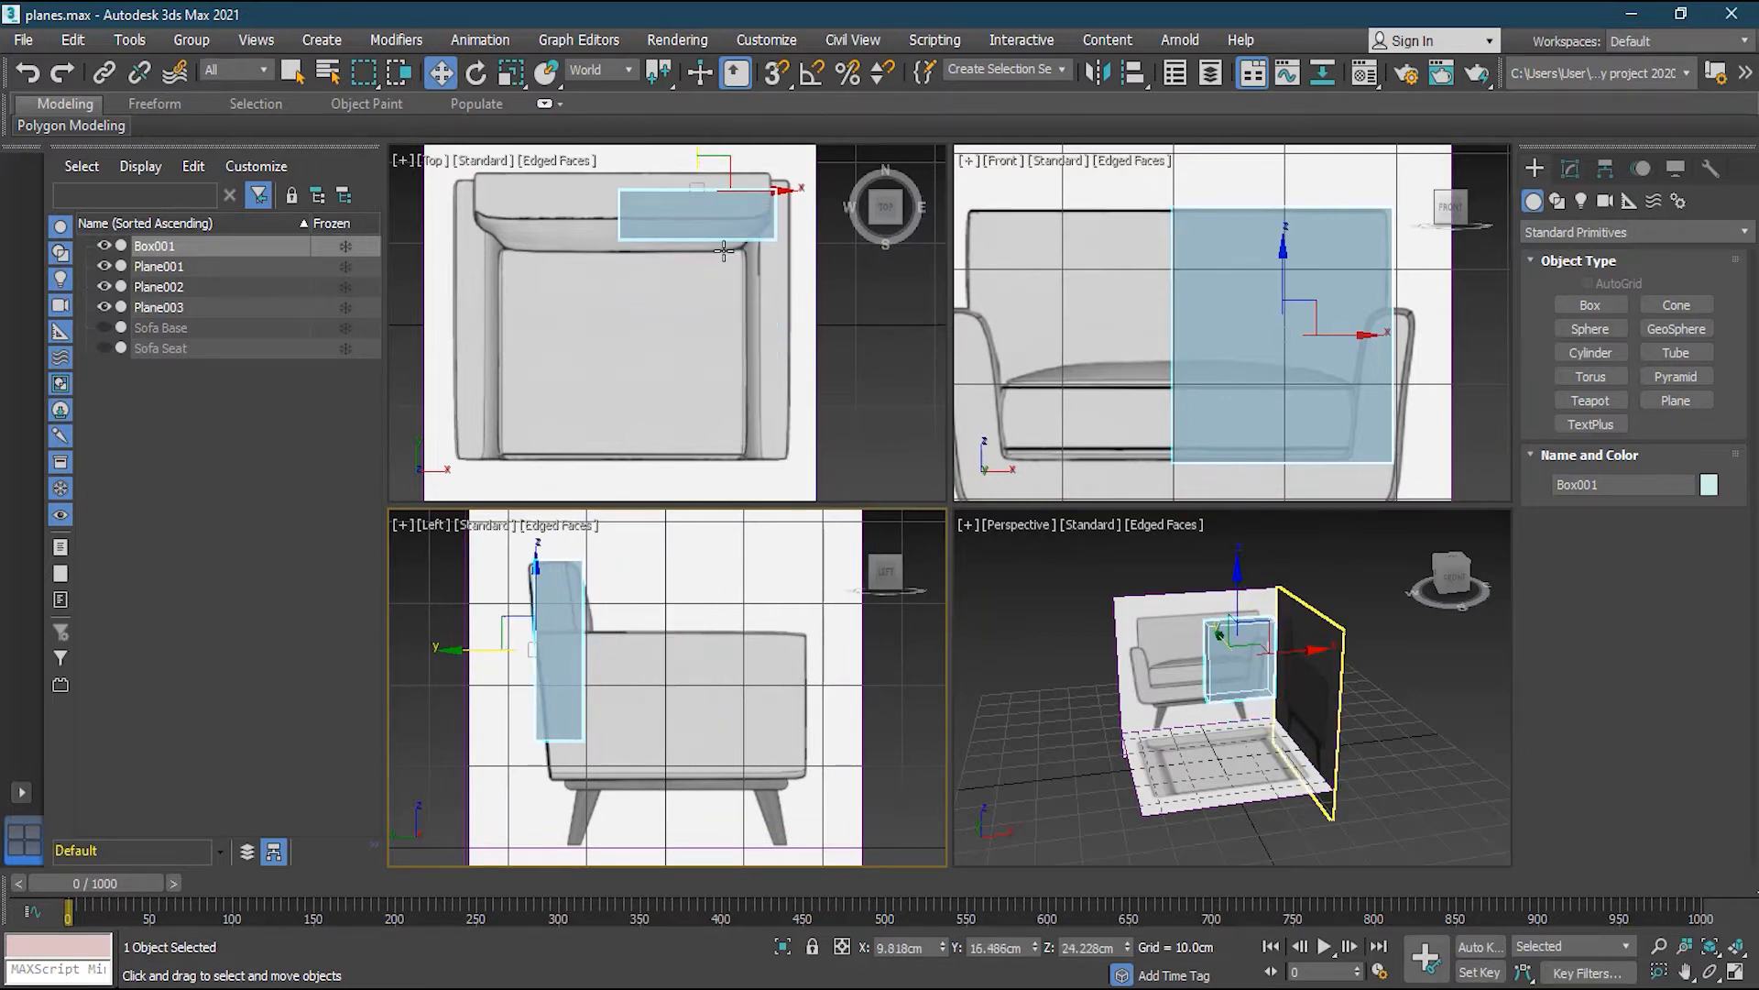
middle_drag(756, 236, 748, 293)
drag(693, 198, 690, 212)
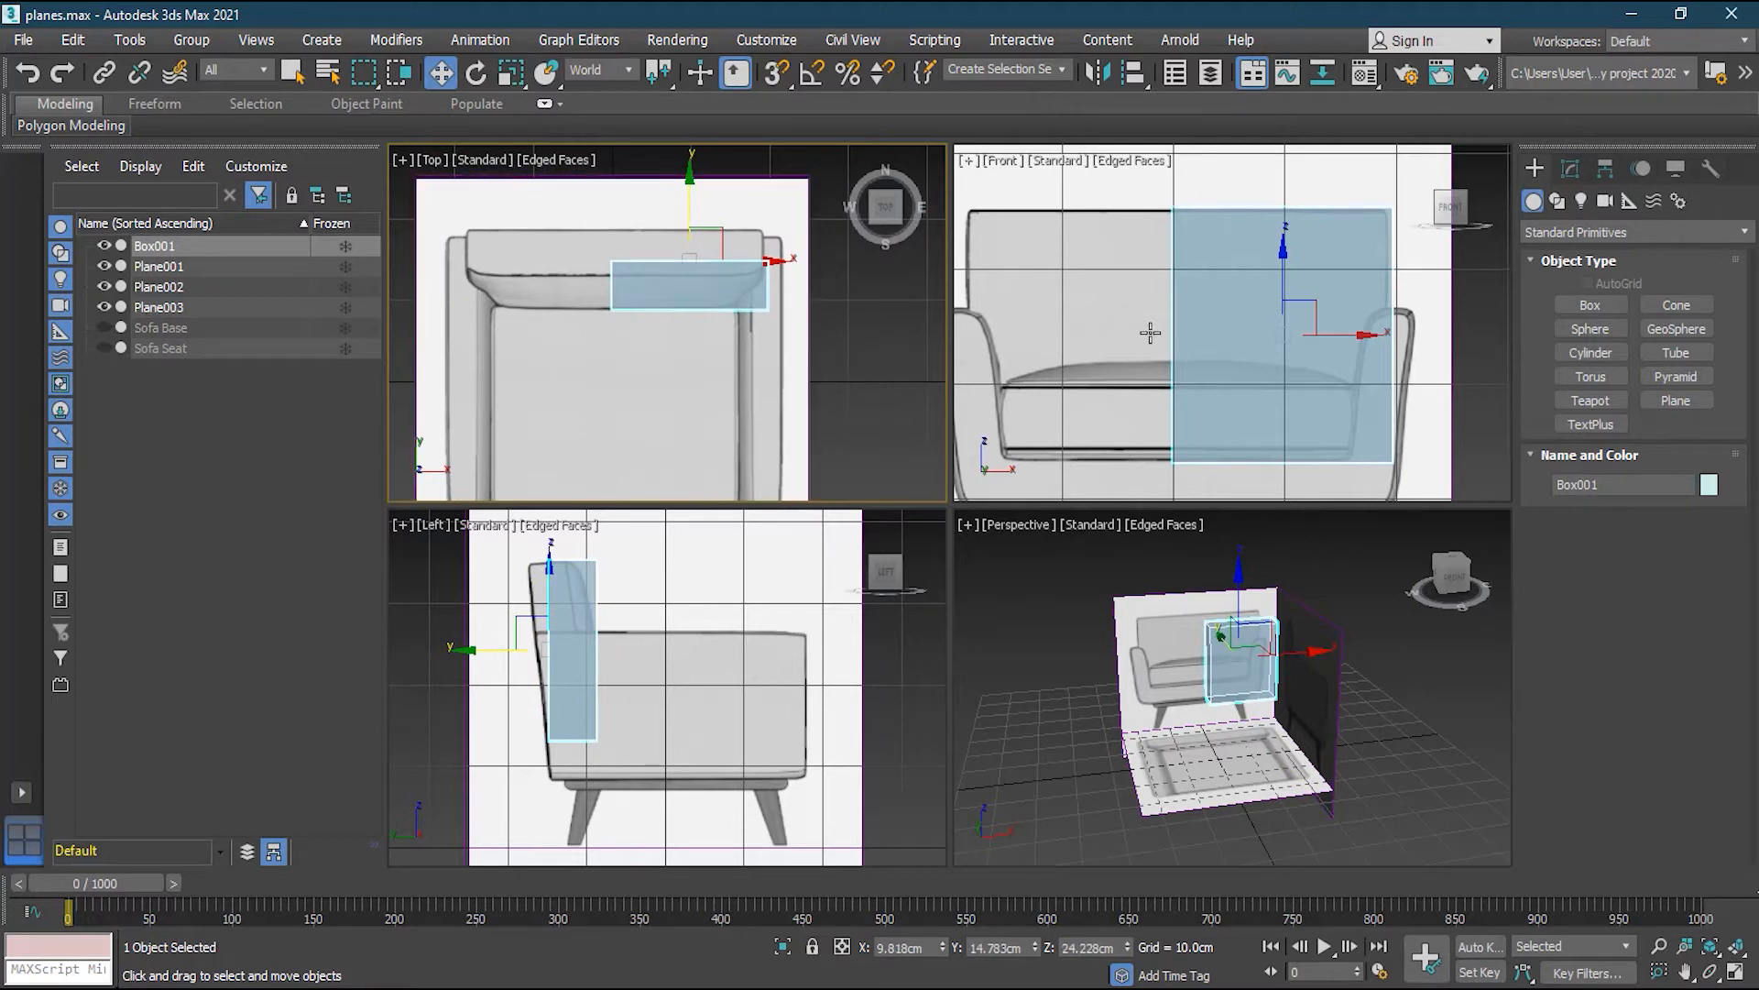
Set the backrest box's width segments to 2
middle_drag(1360, 406, 1363, 392)
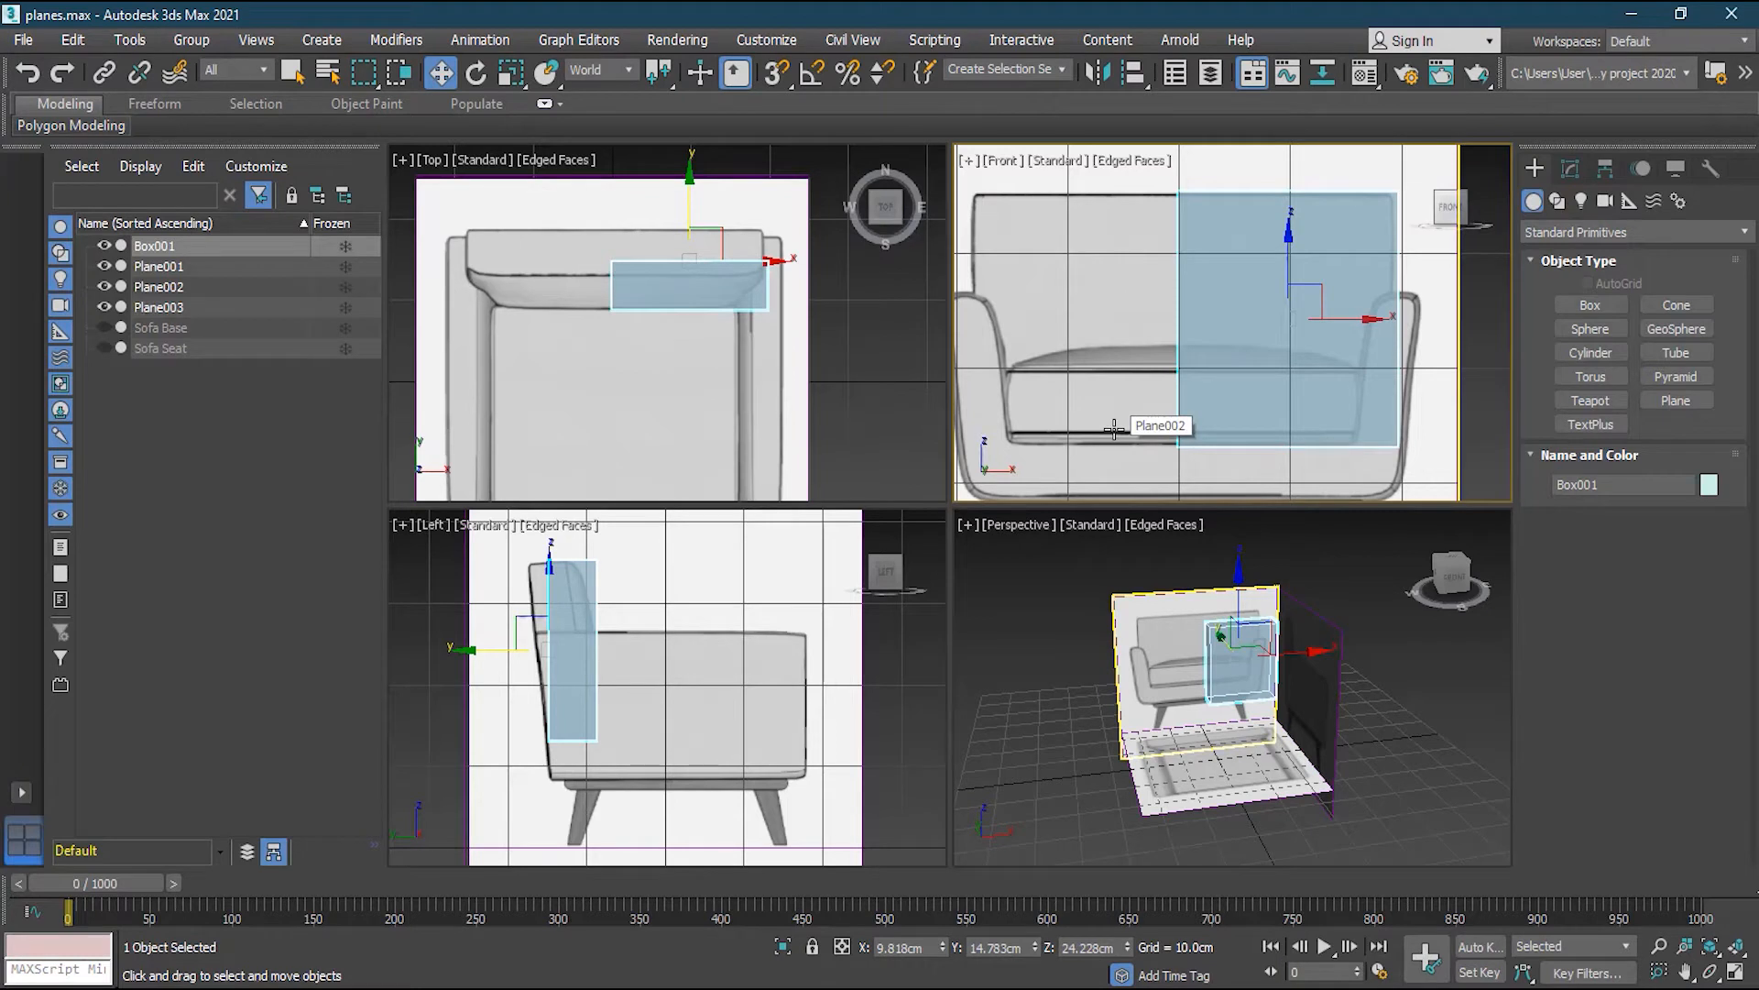
click(1572, 171)
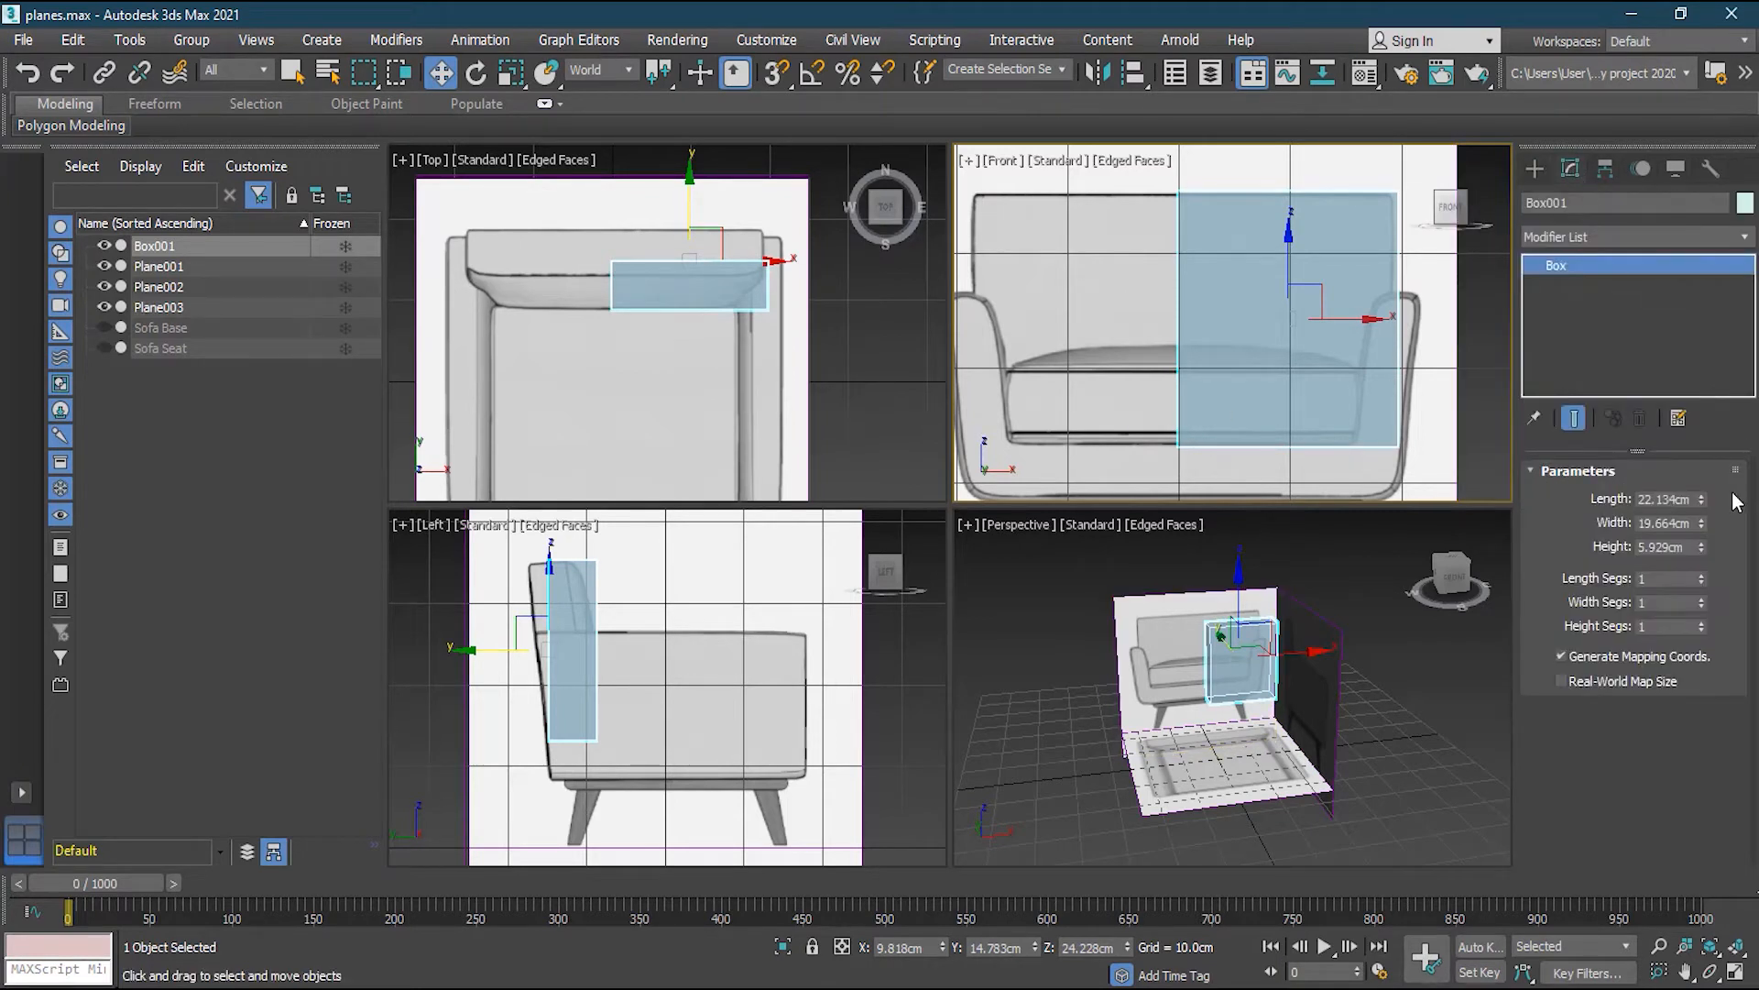
click(1703, 600)
Centre the box on the chair at about X 0.03 cm and widen it to 37.755 cm to match the backrest
drag(1365, 319, 1256, 313)
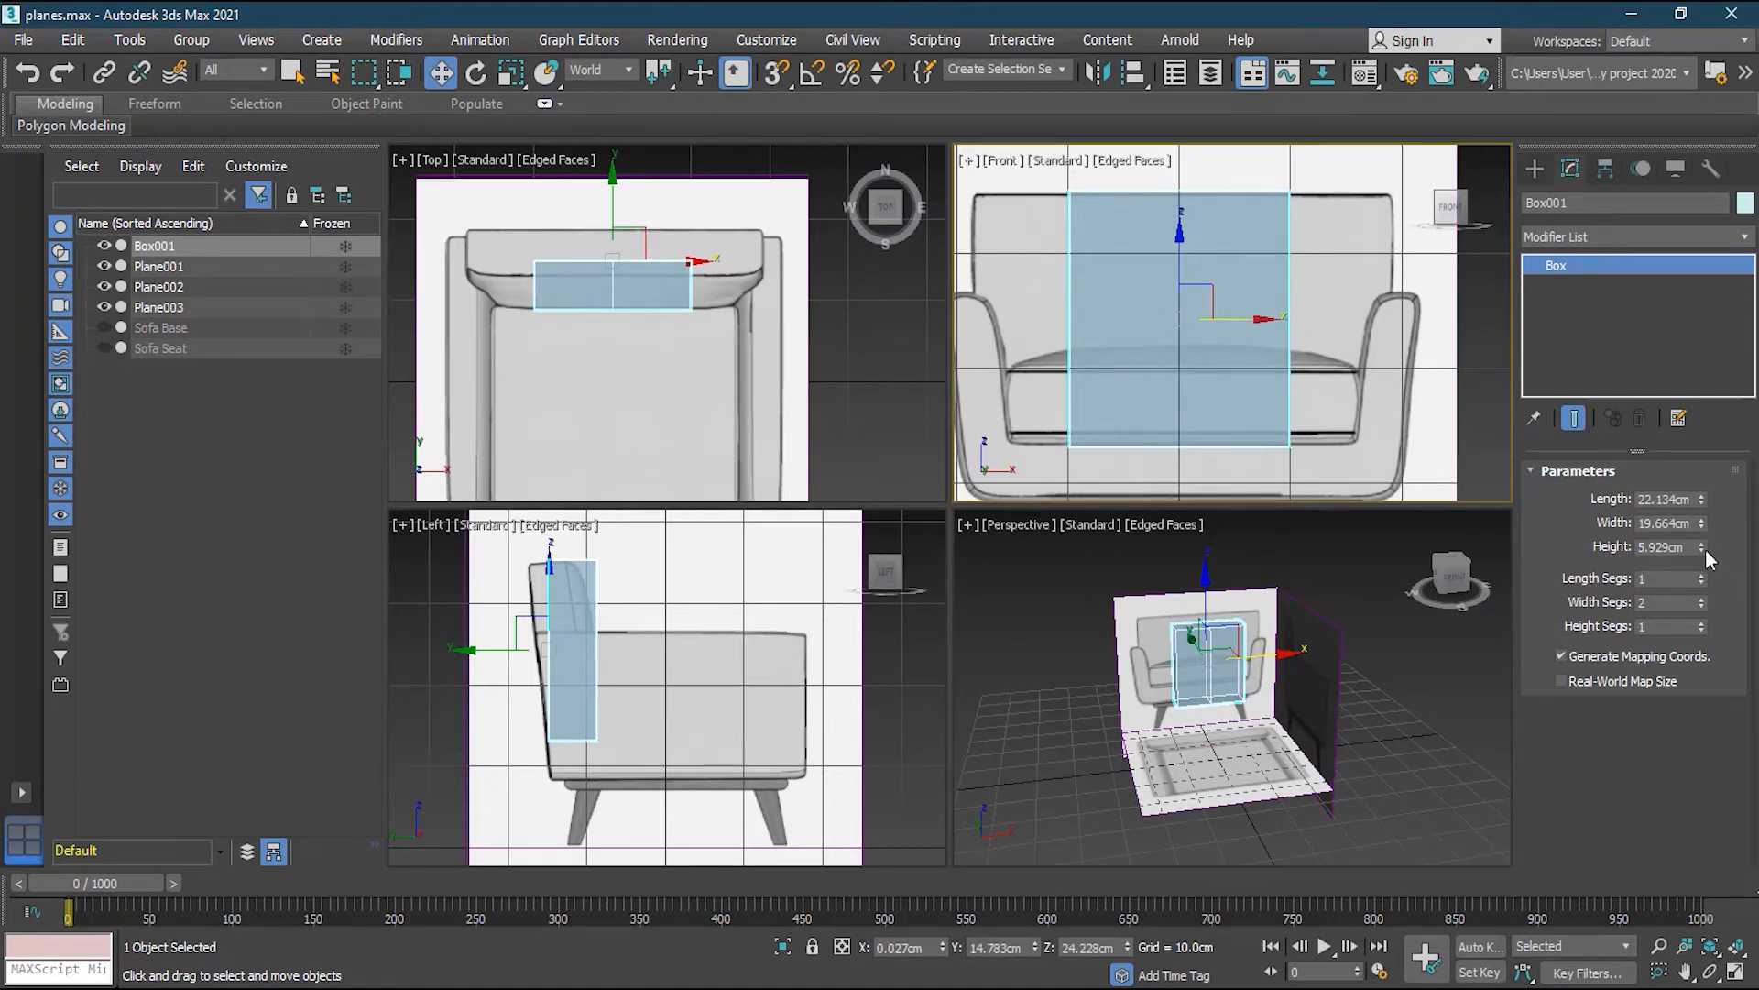
drag(1700, 522, 1710, 416)
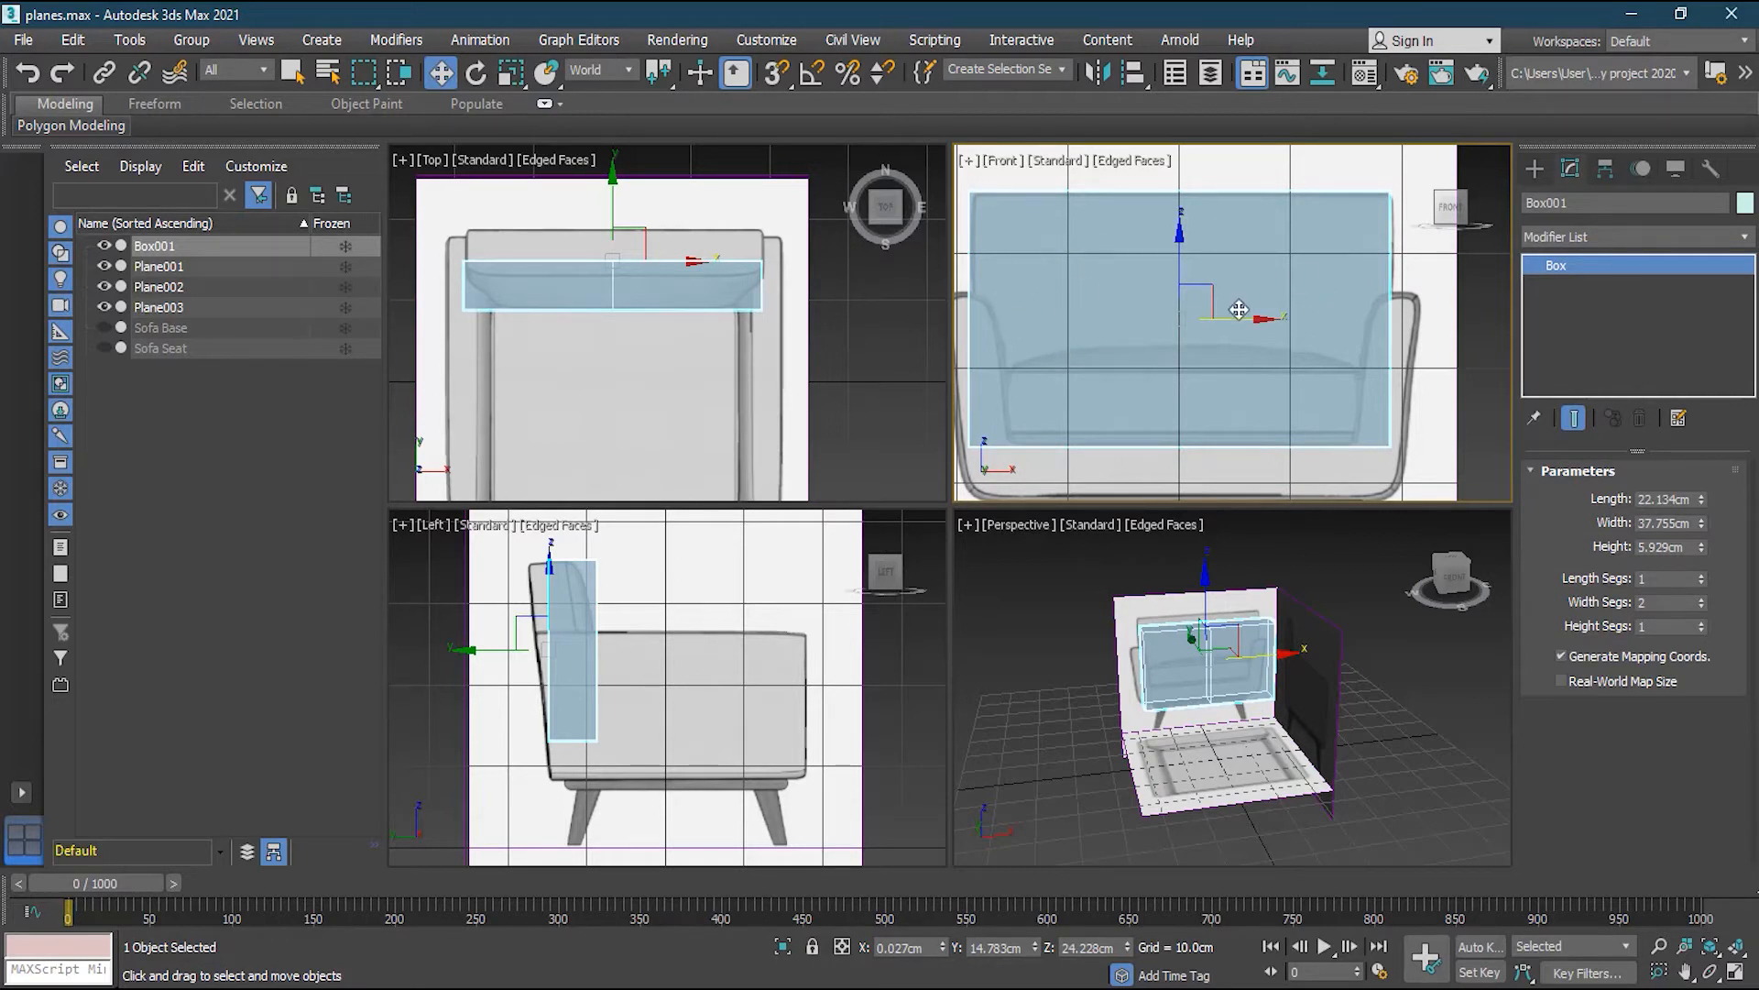
Add an Edit Poly modifier to the backrest box
scroll(1204, 639, up, 4)
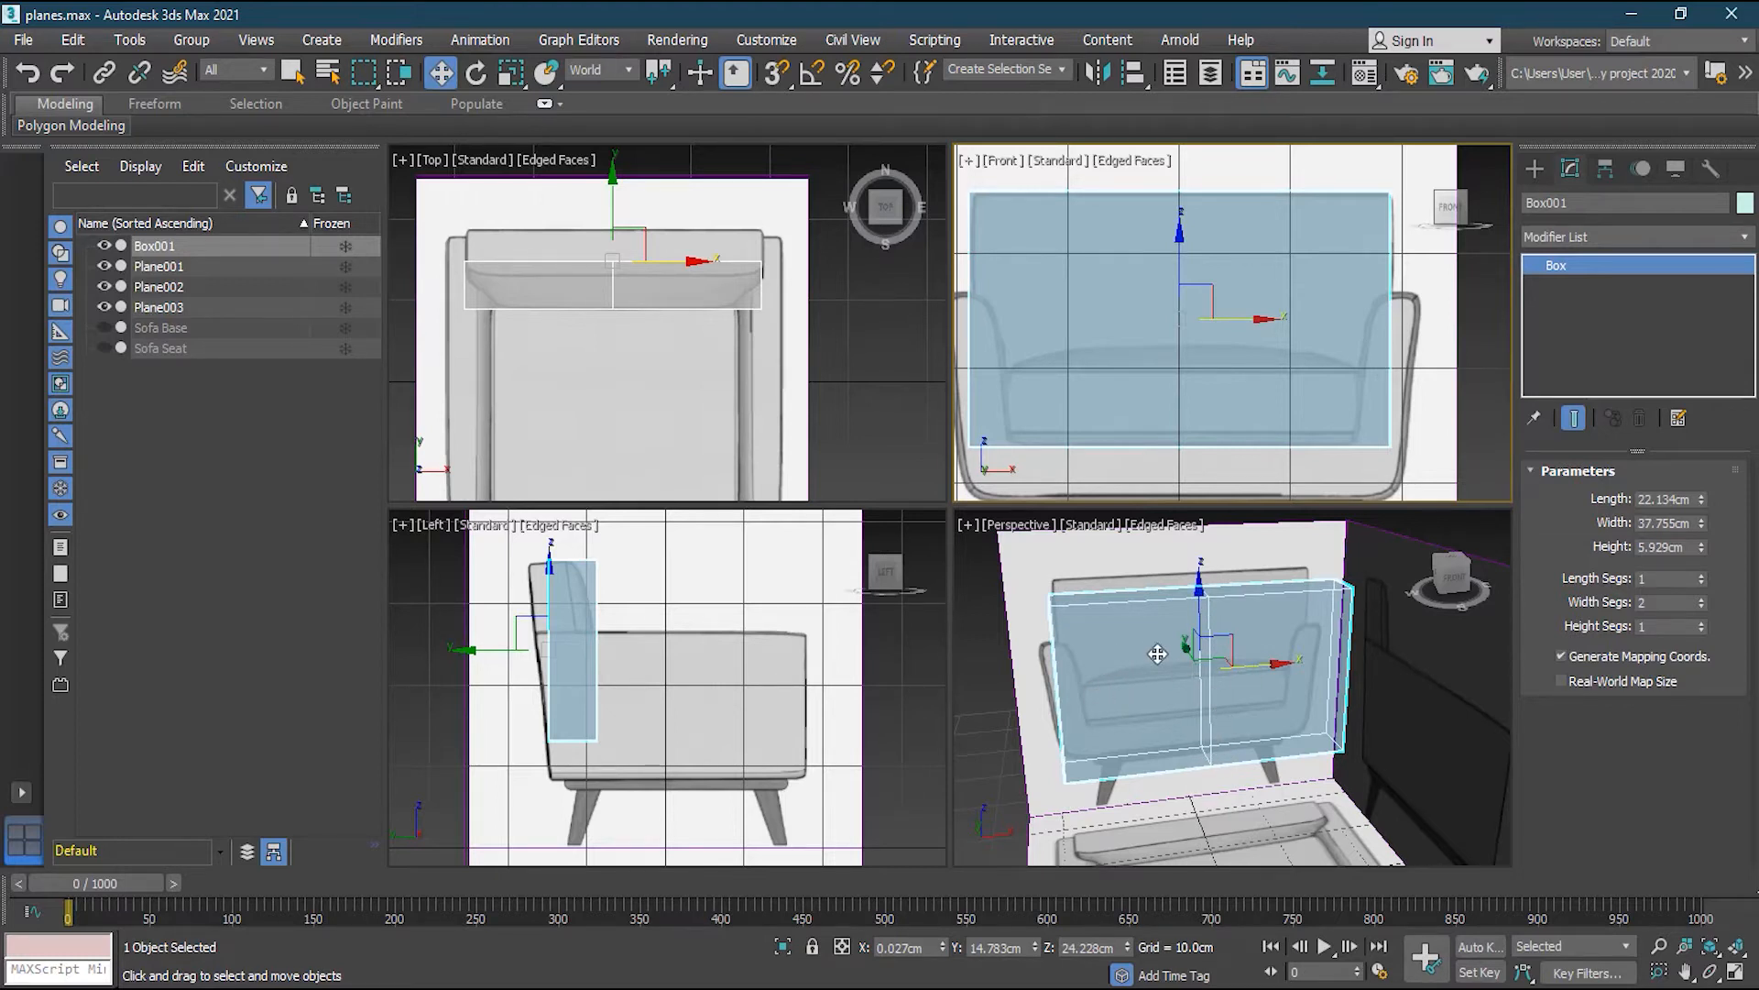
click(1745, 239)
scroll(1631, 605, down, 5)
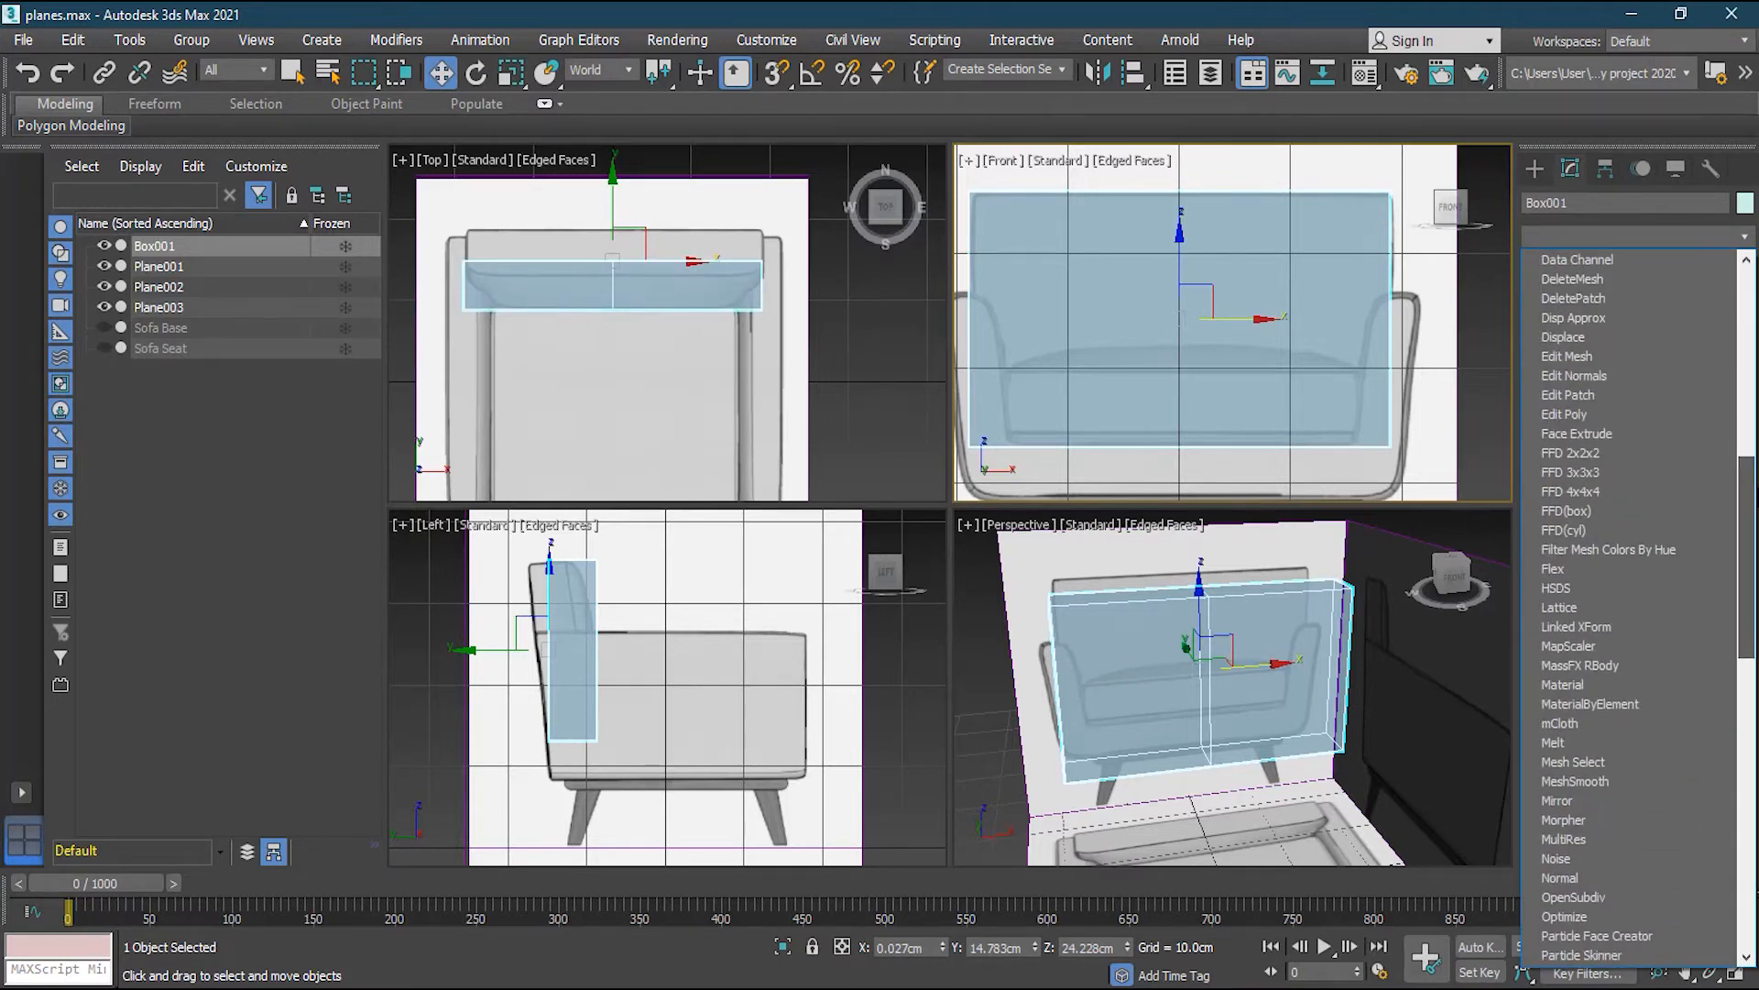
scroll(1631, 605, down, 4)
scroll(1576, 358, up, 1)
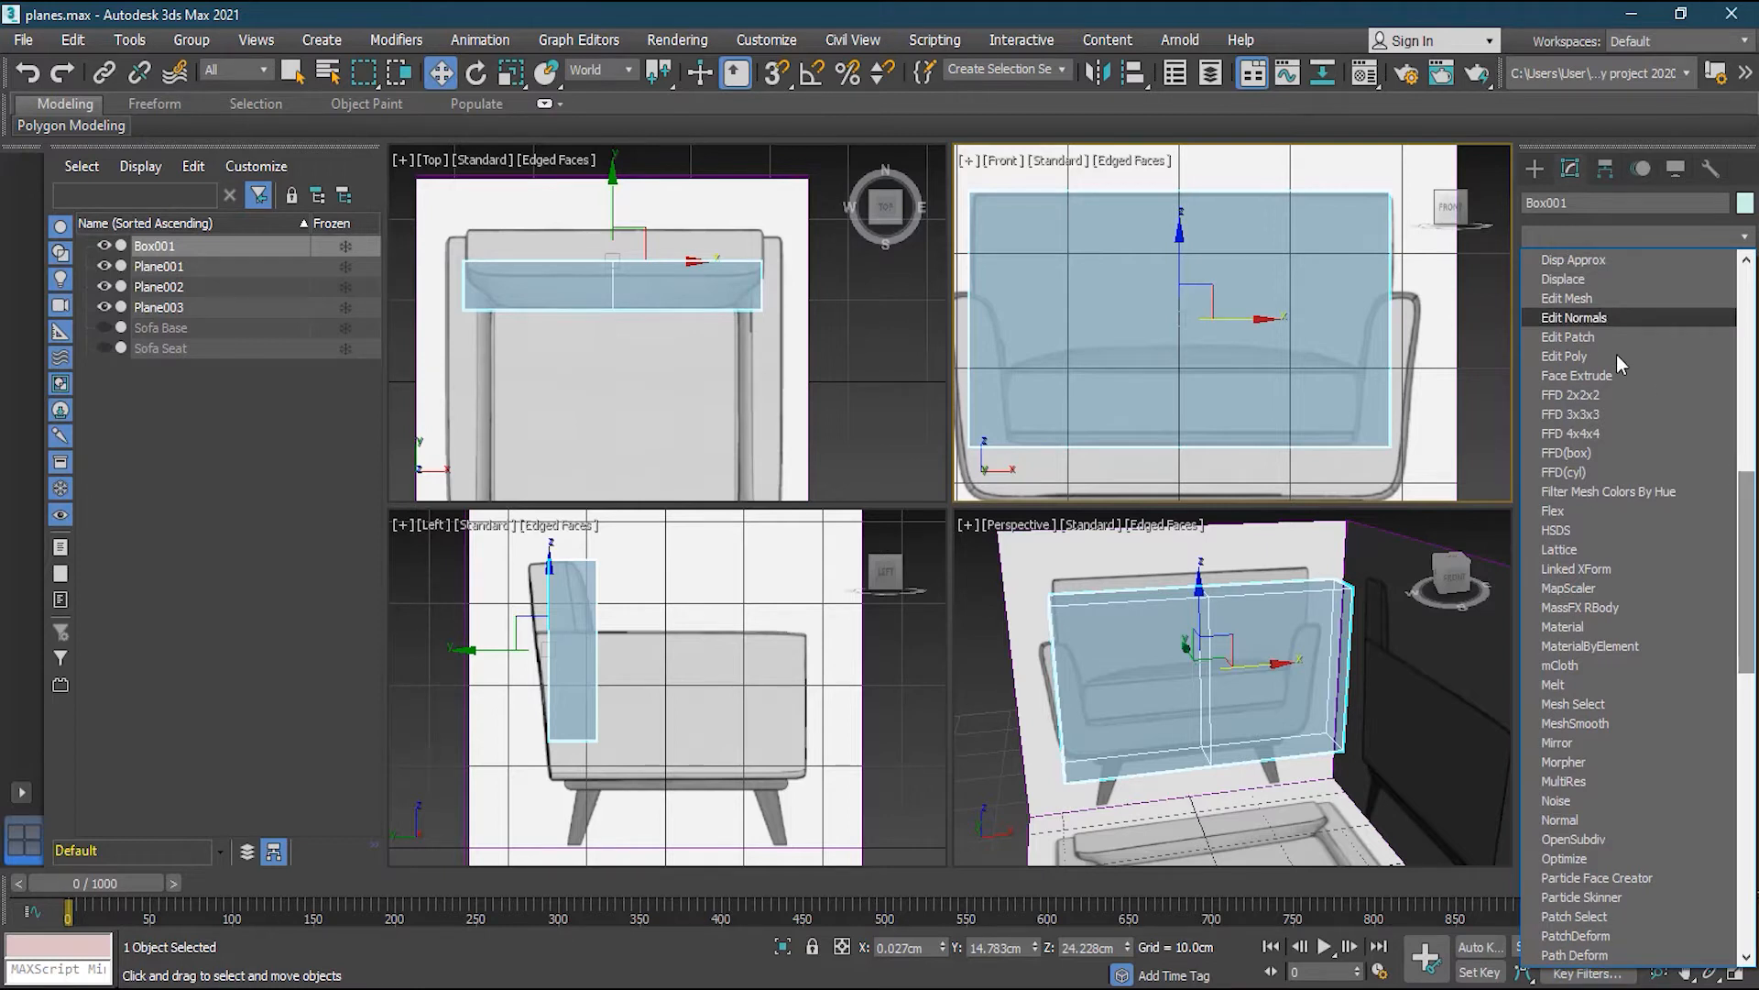
click(1568, 356)
Delete all polygons of the box's left half as seen in the Front view
click(1658, 651)
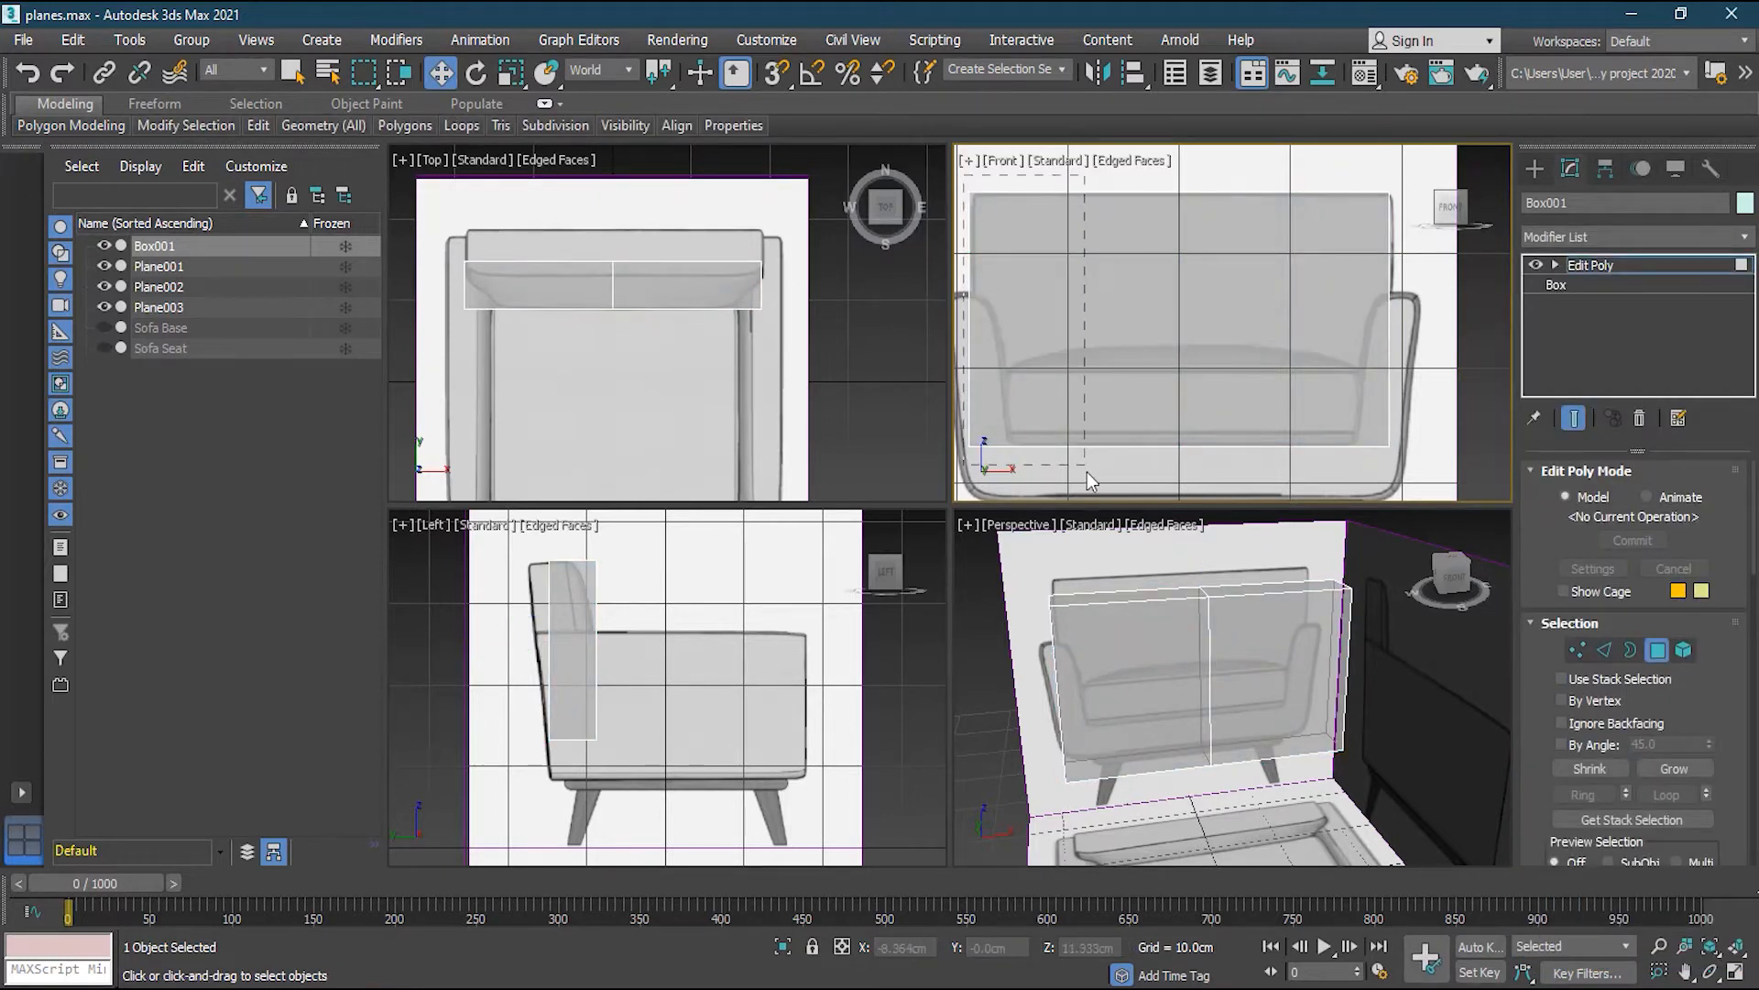
drag(1108, 471, 1108, 471)
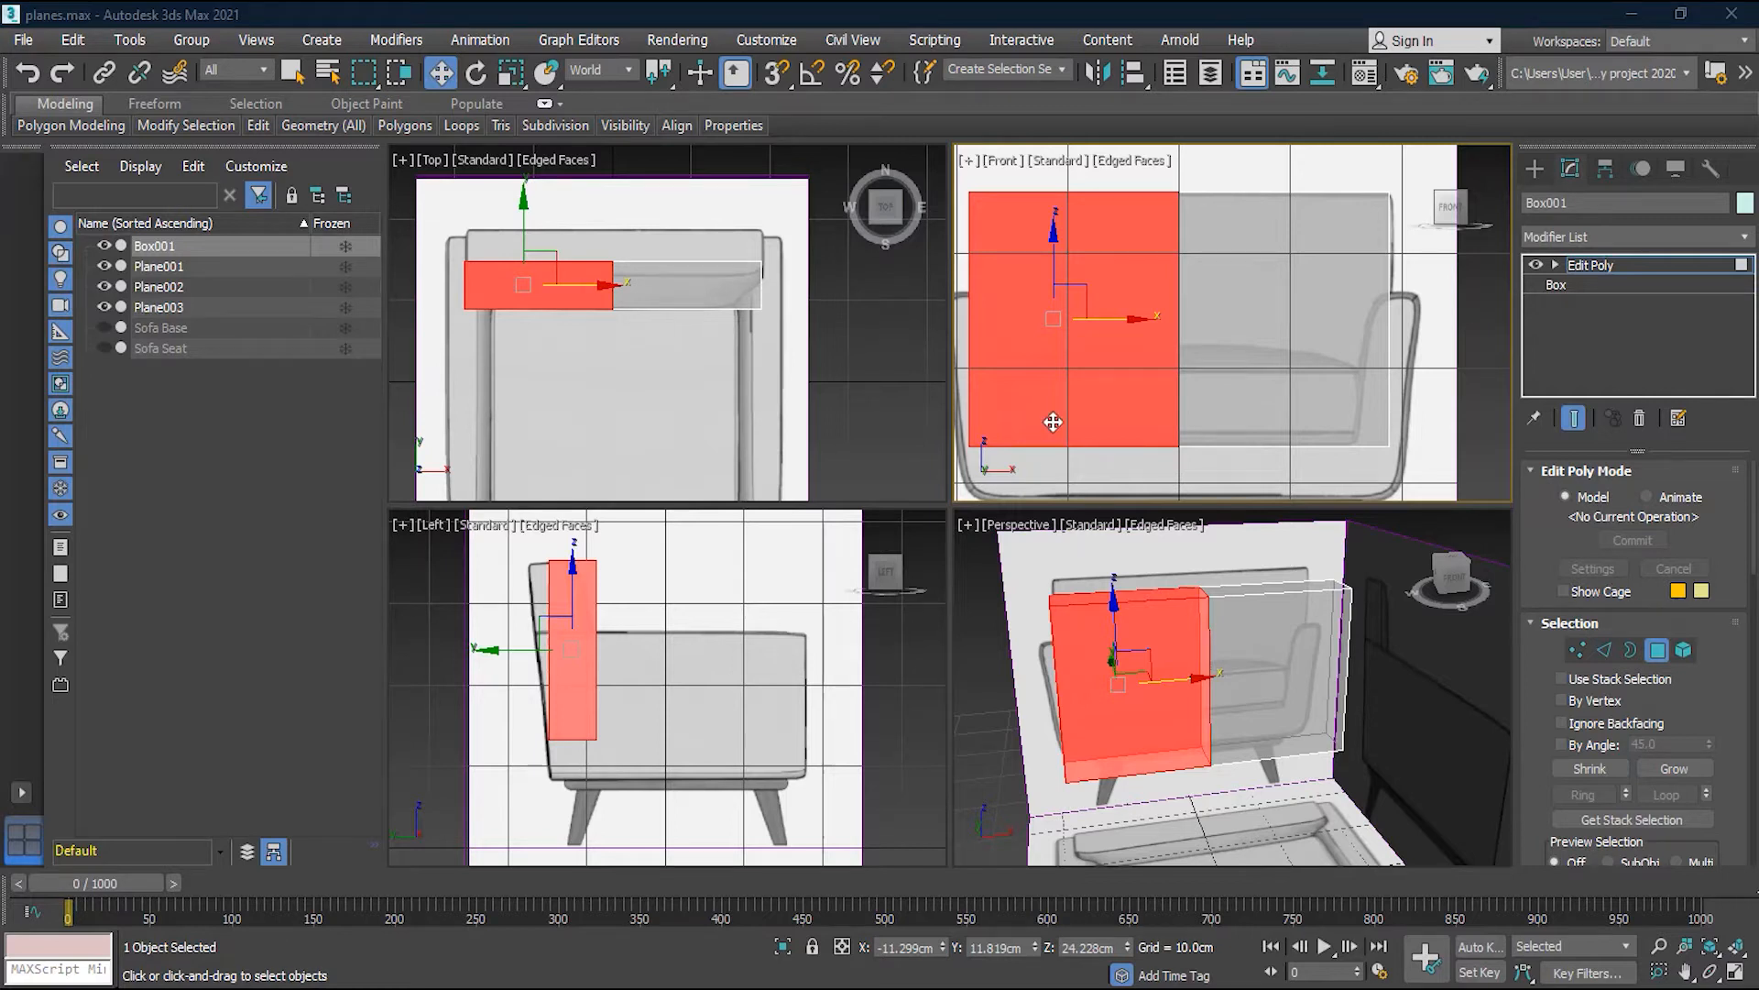
key(Delete)
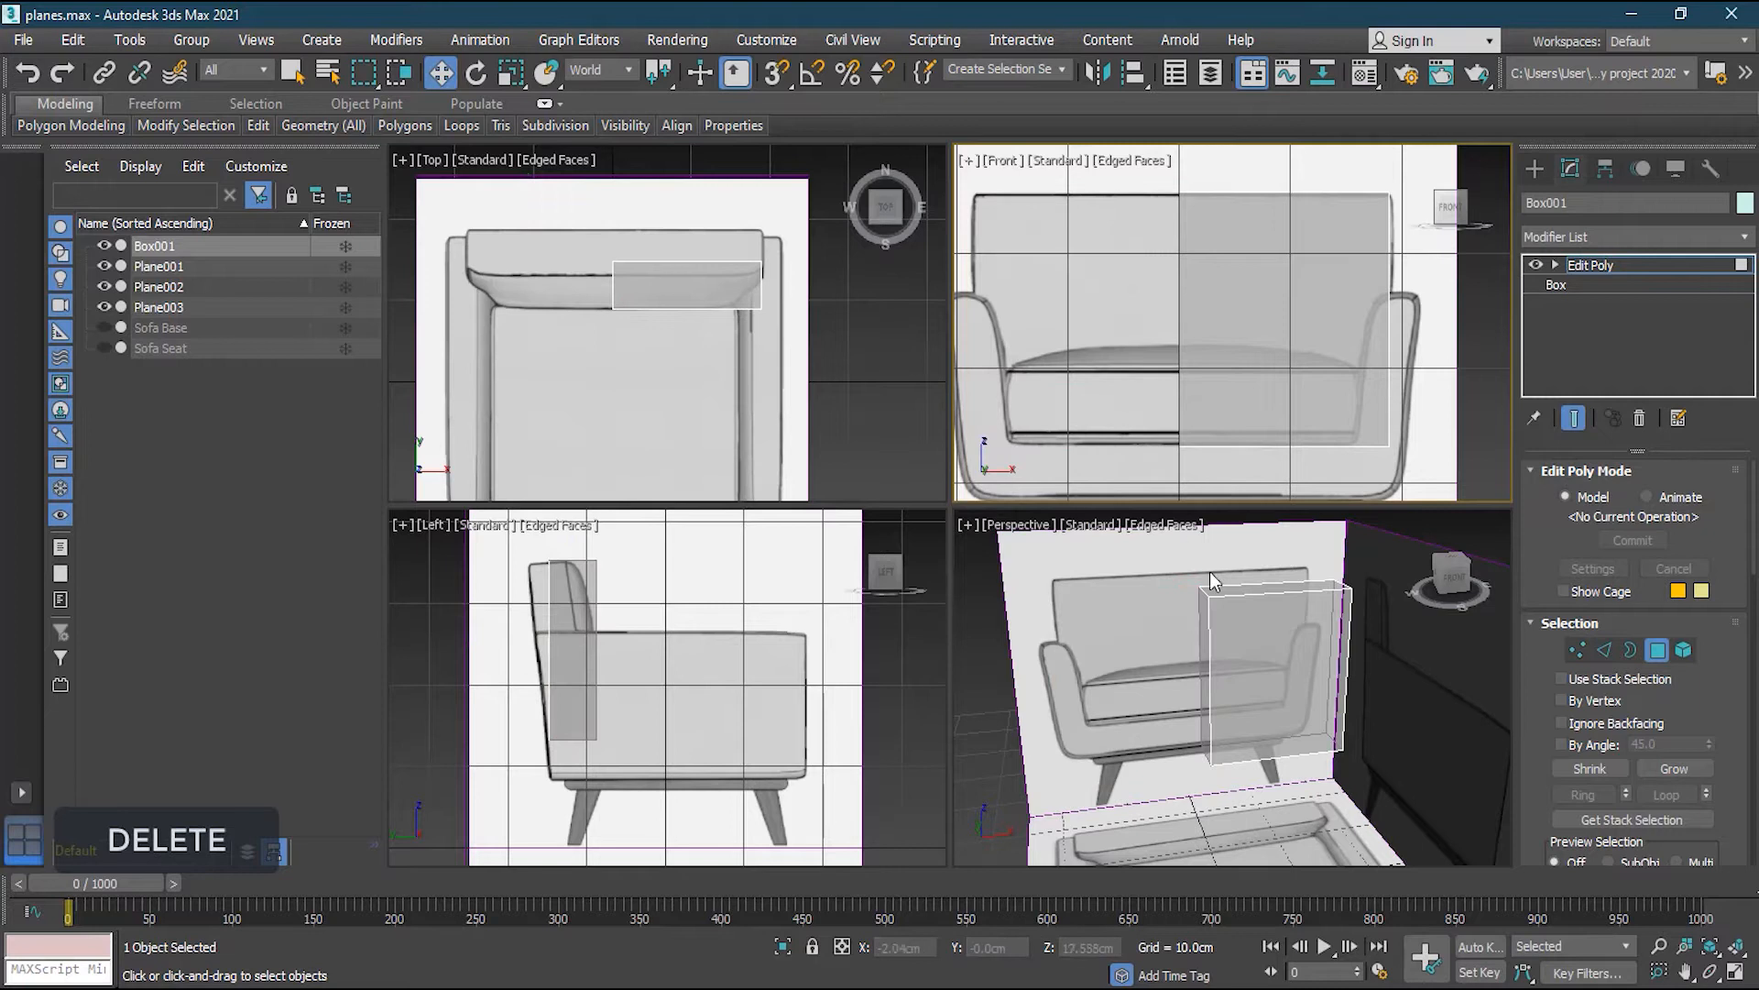
Inspect the remaining half box by selecting its top and back polygons, and leave the Polygon level
alt+middle_drag(1116, 656, 1226, 673)
scroll(1255, 663, up, 3)
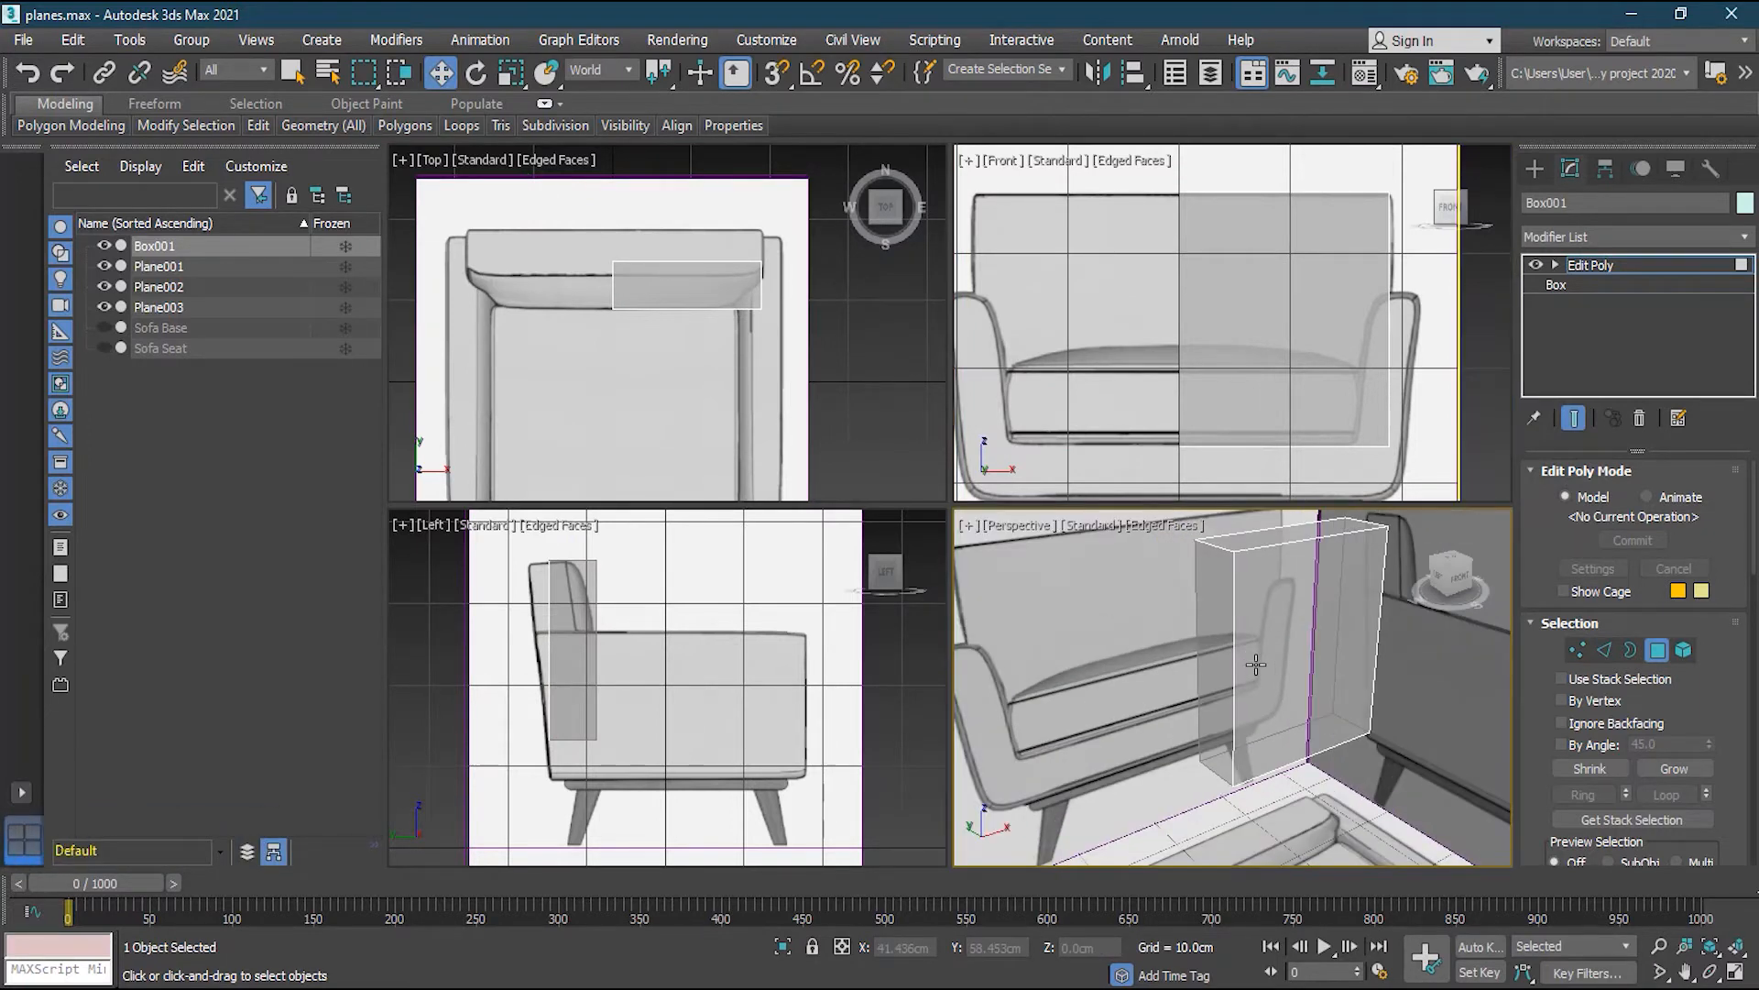
click(1257, 623)
click(1248, 541)
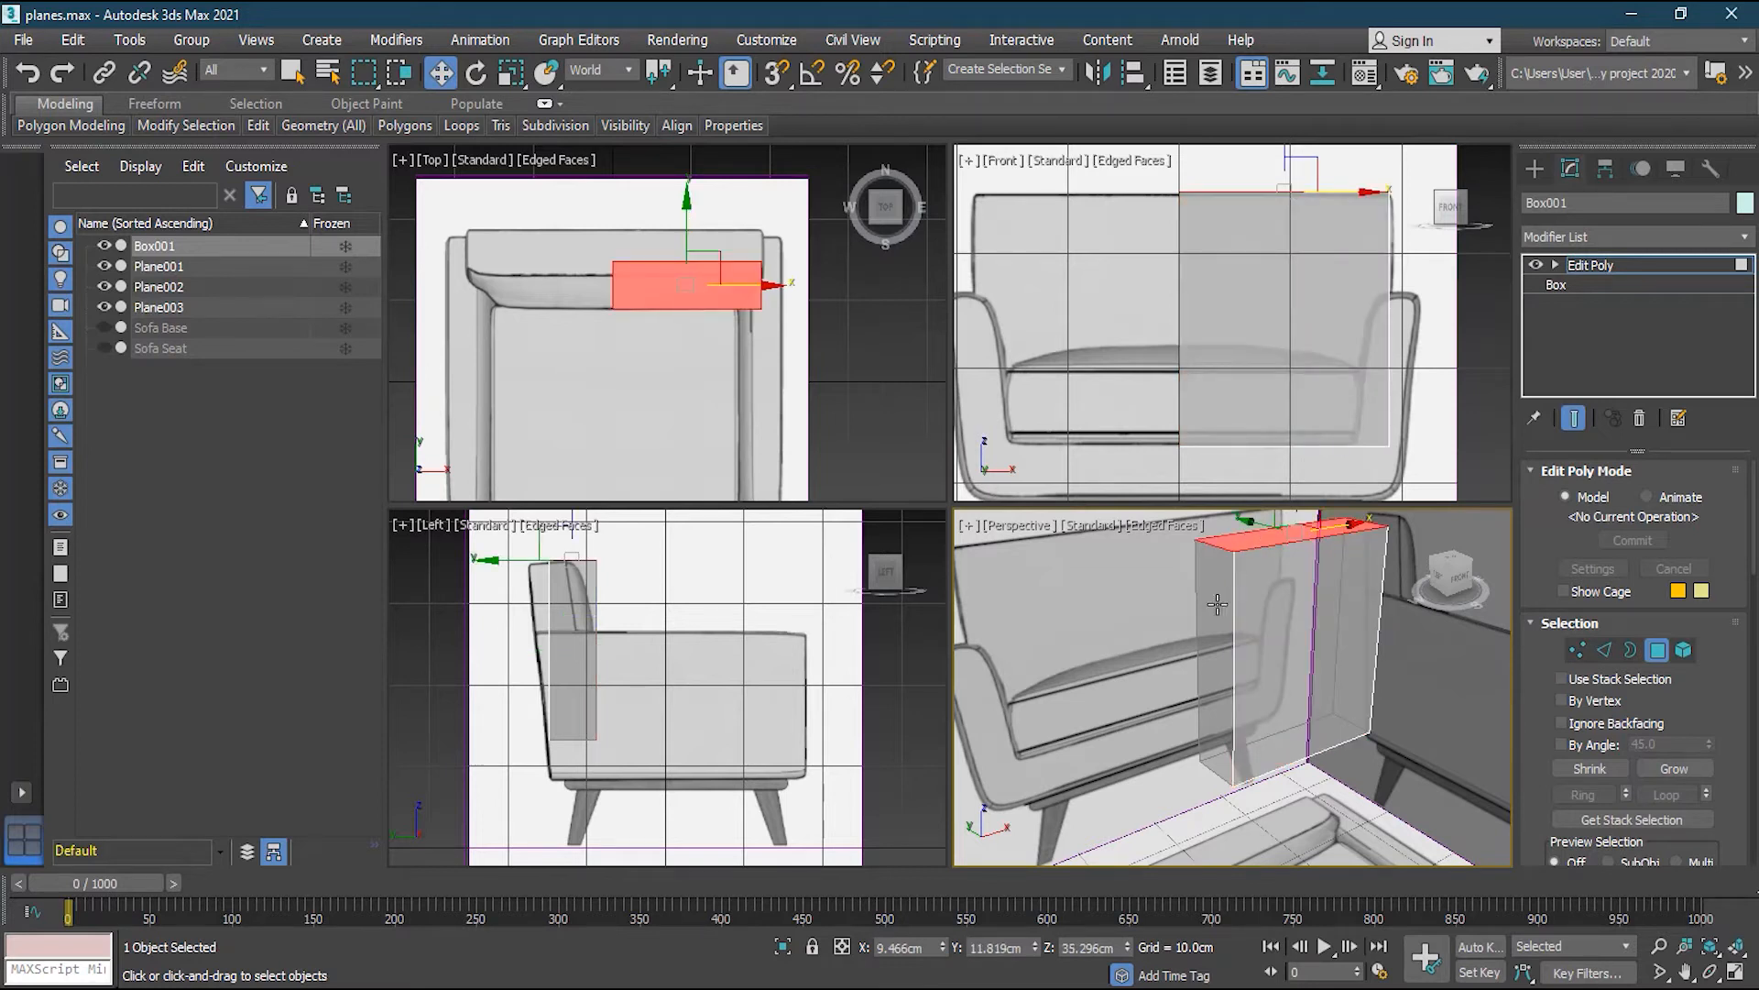
click(1213, 632)
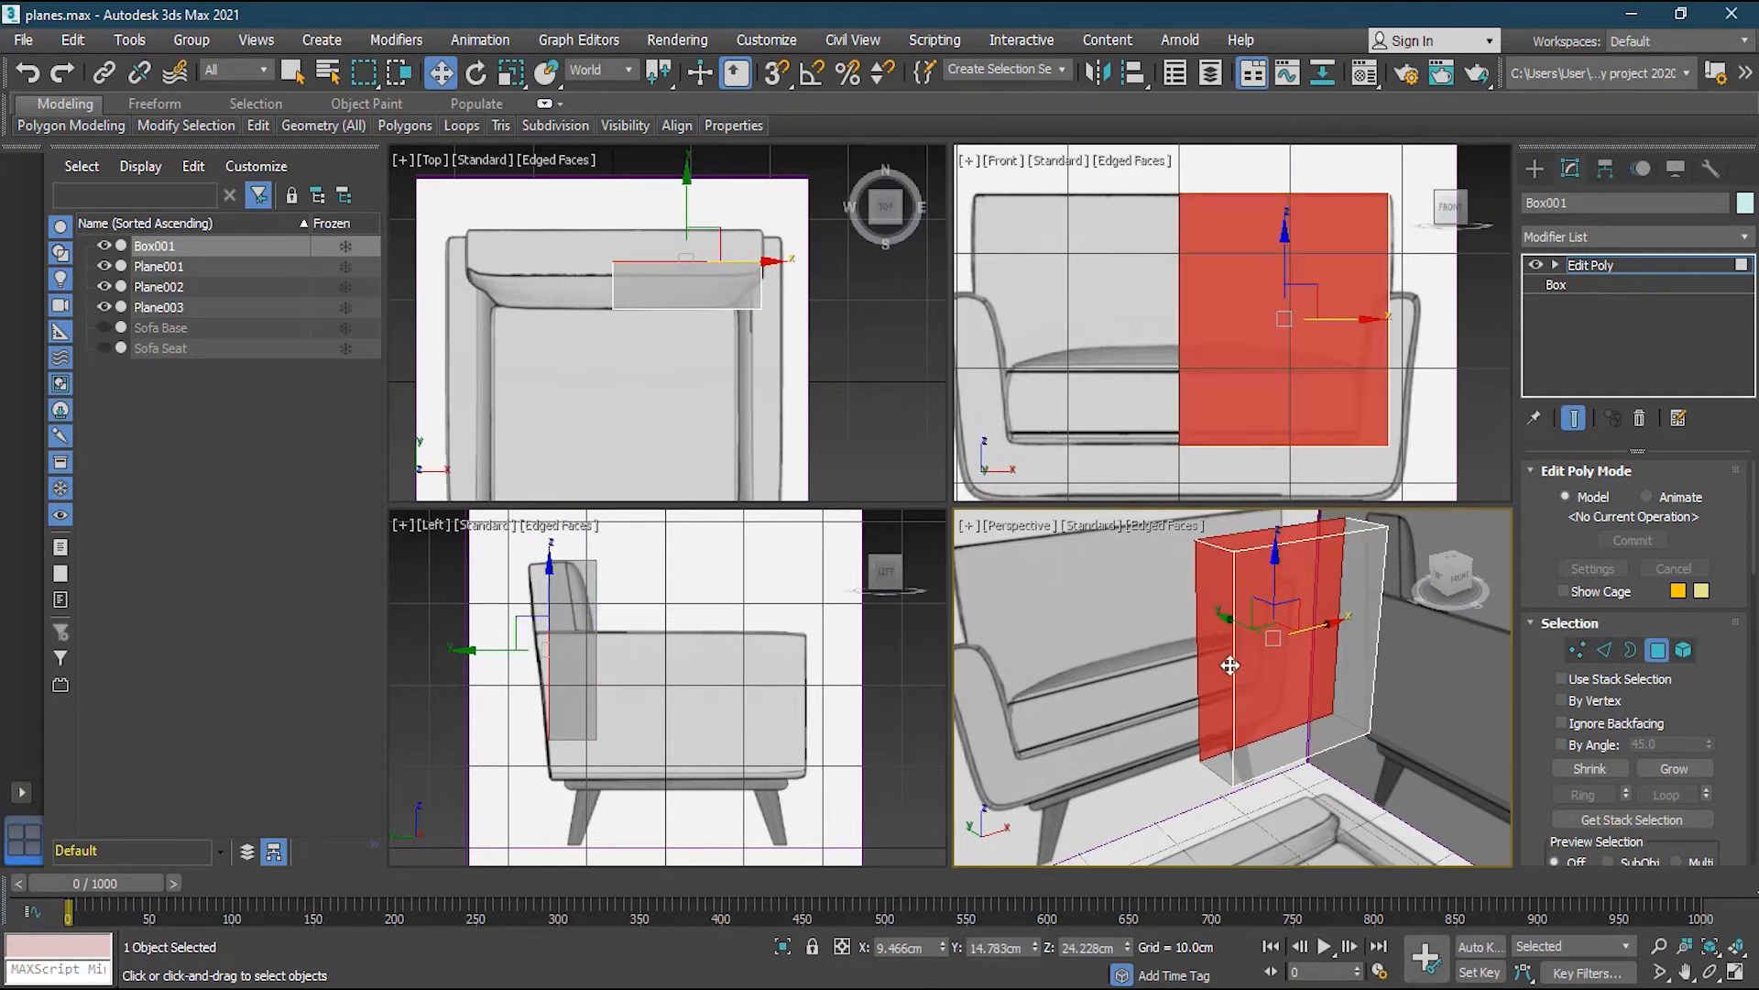
click(1657, 650)
Turn off See-Through for the half box and examine its open inner side in the Perspective view
right_click(1256, 634)
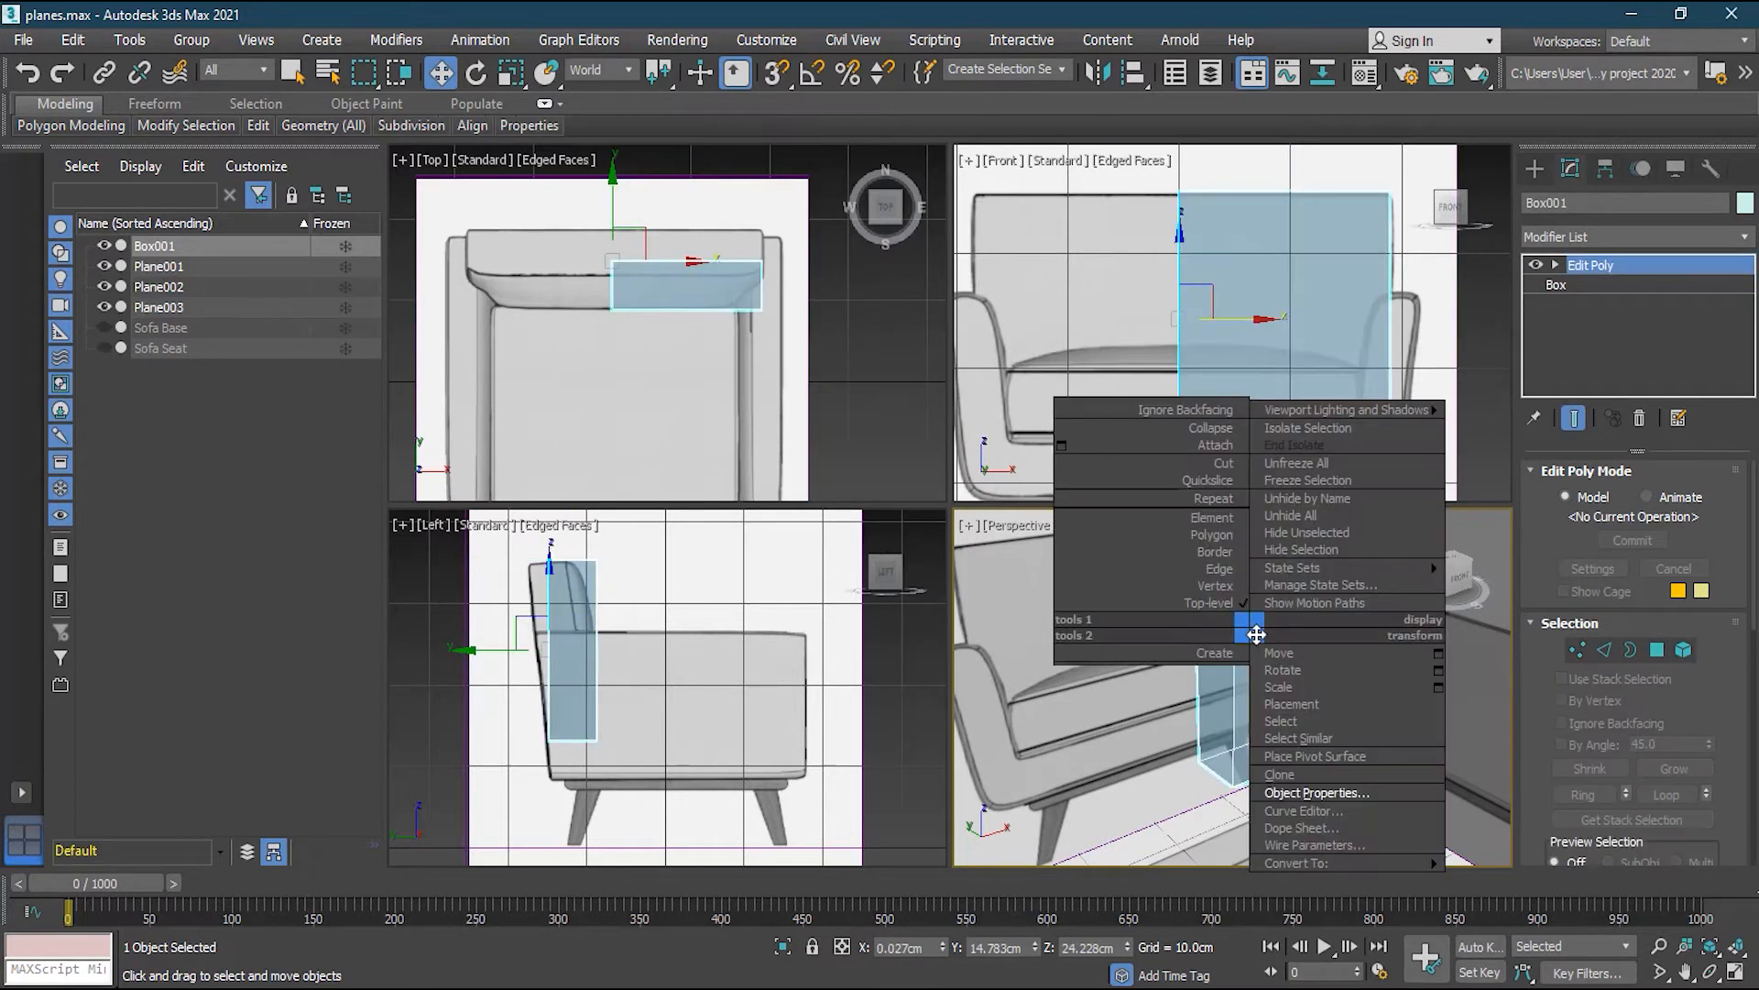
click(1317, 793)
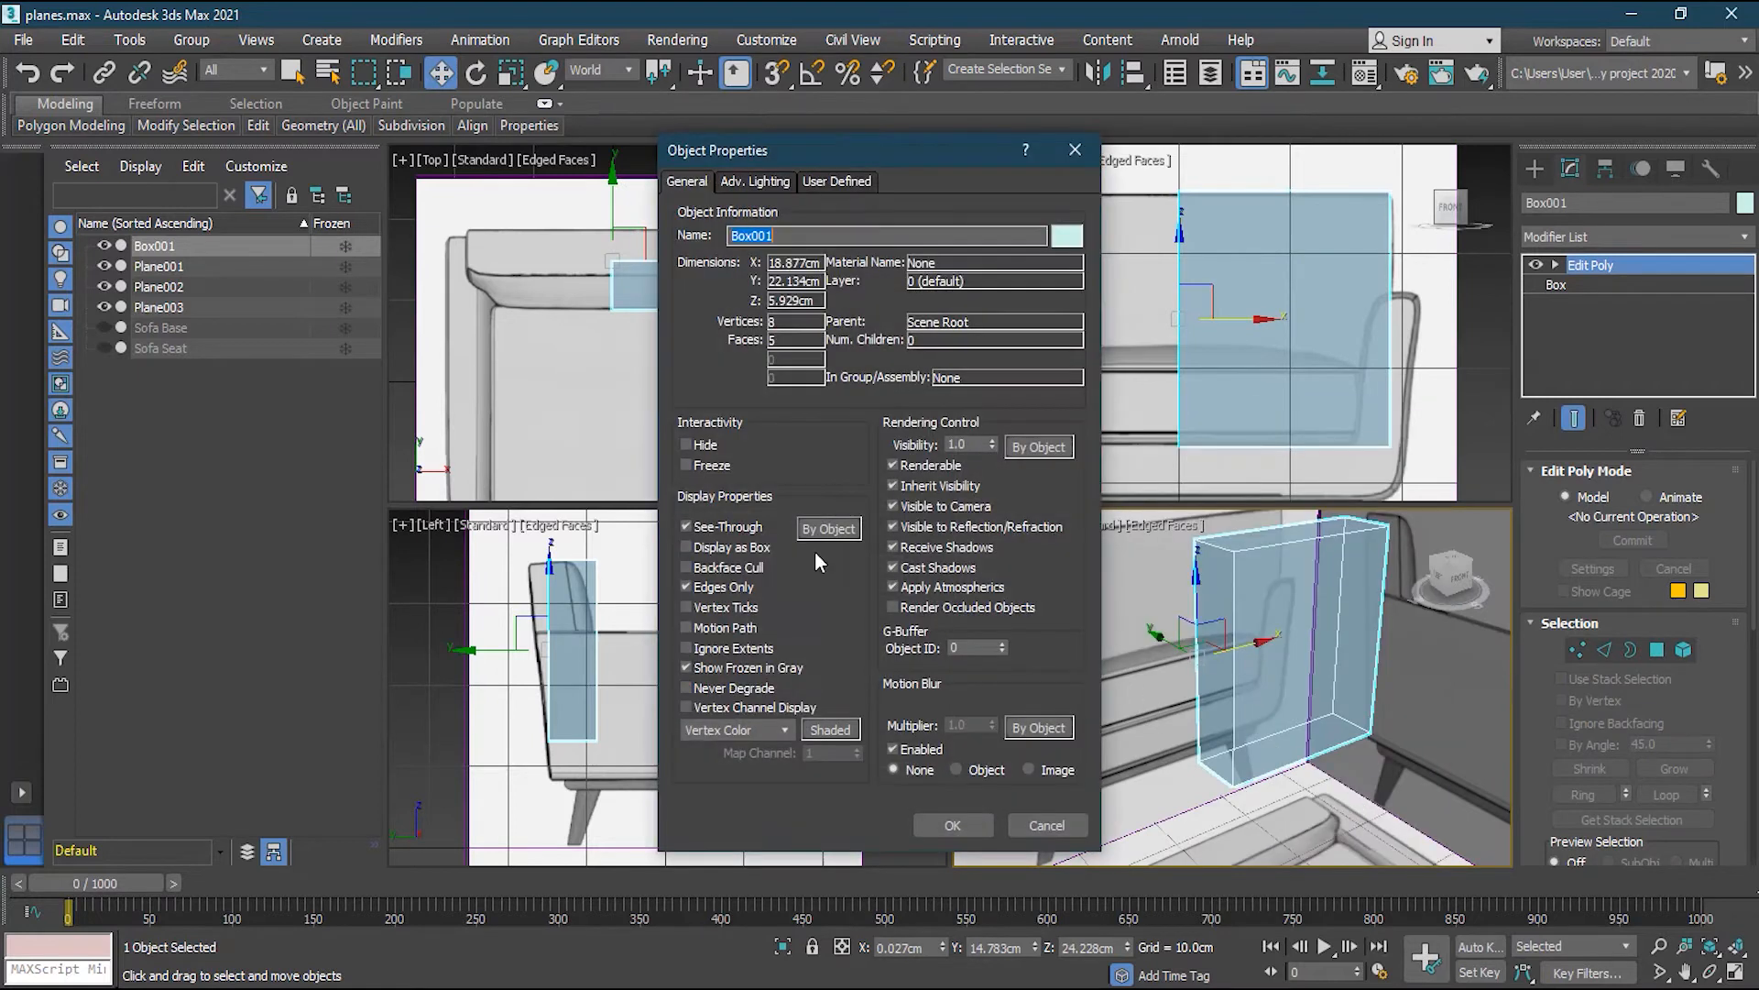
click(753, 529)
click(977, 826)
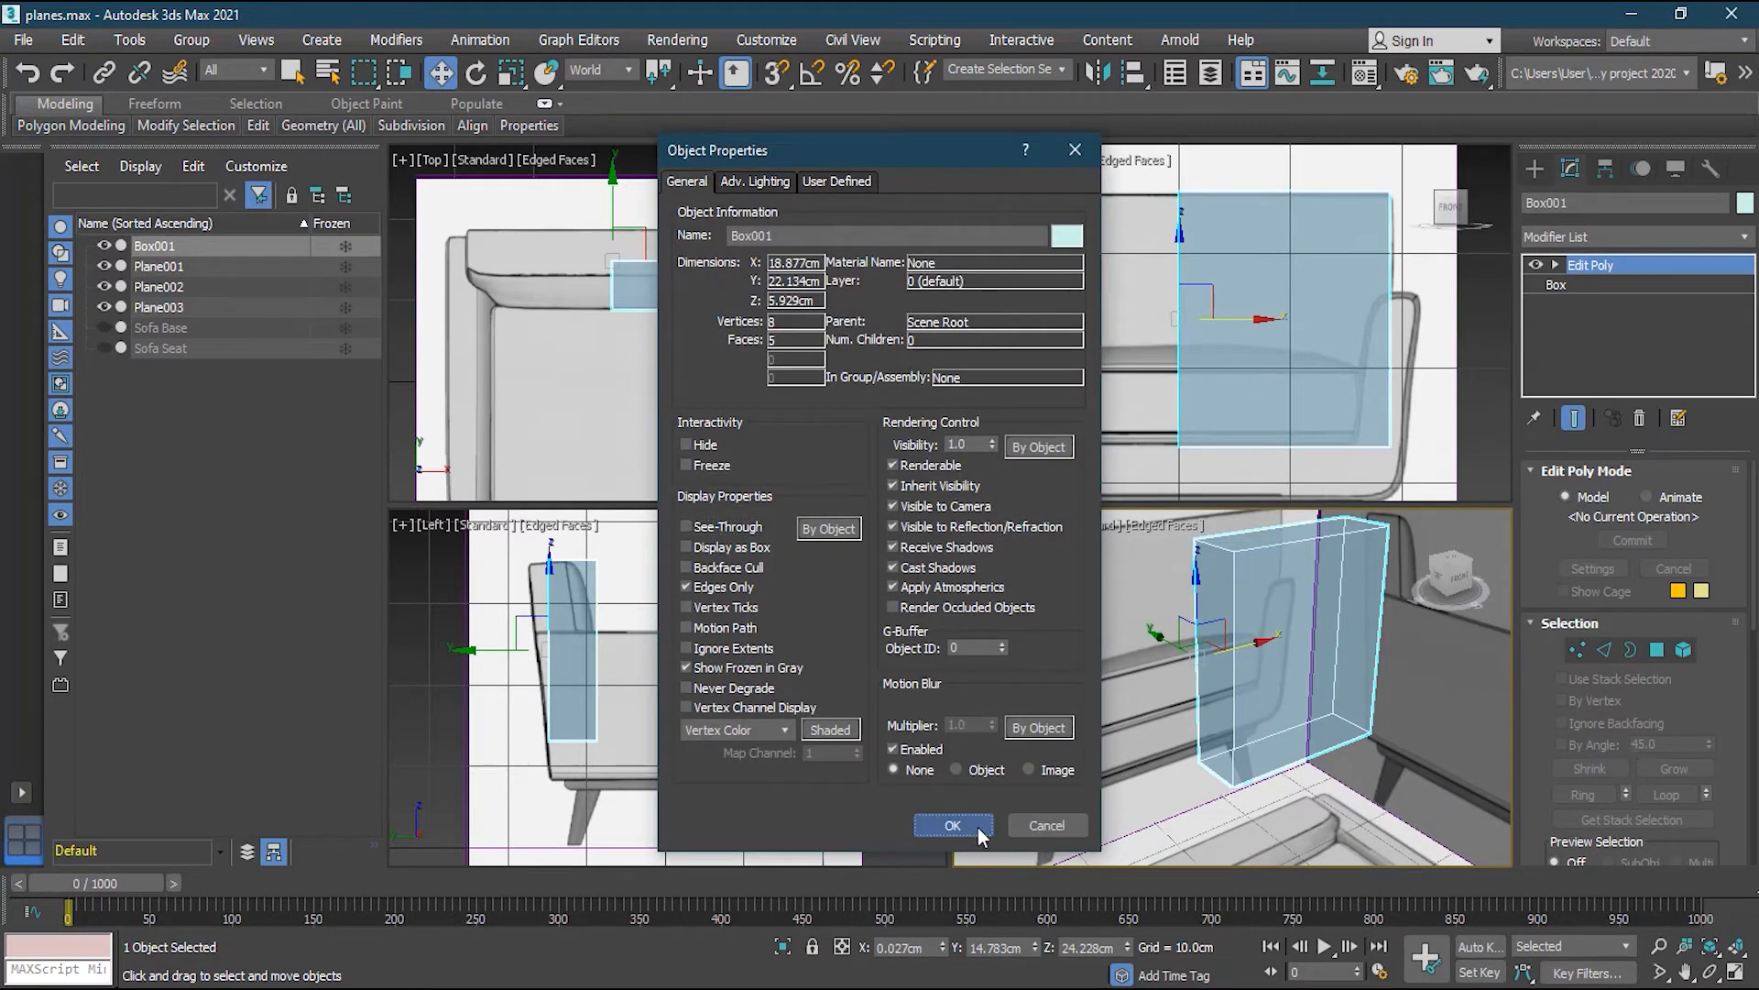
alt+middle_drag(1176, 660, 1226, 747)
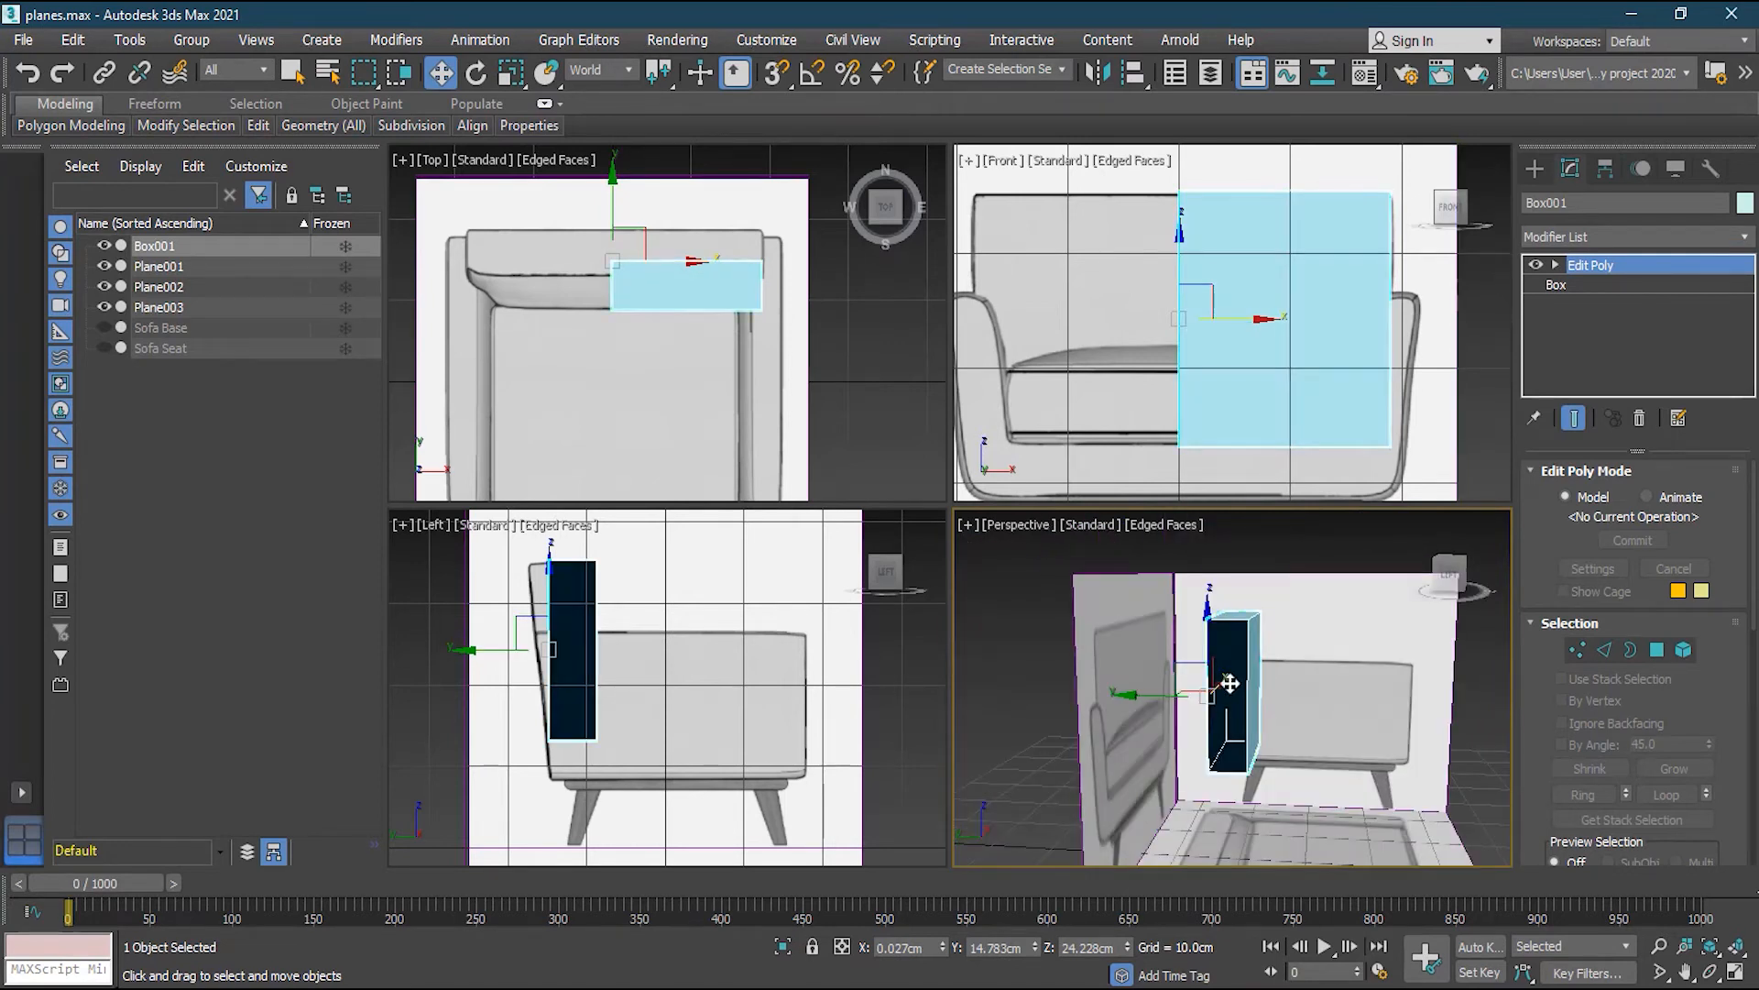
alt+middle_drag(1183, 751, 1120, 733)
scroll(1120, 733, up, 2)
scroll(1142, 740, down, 3)
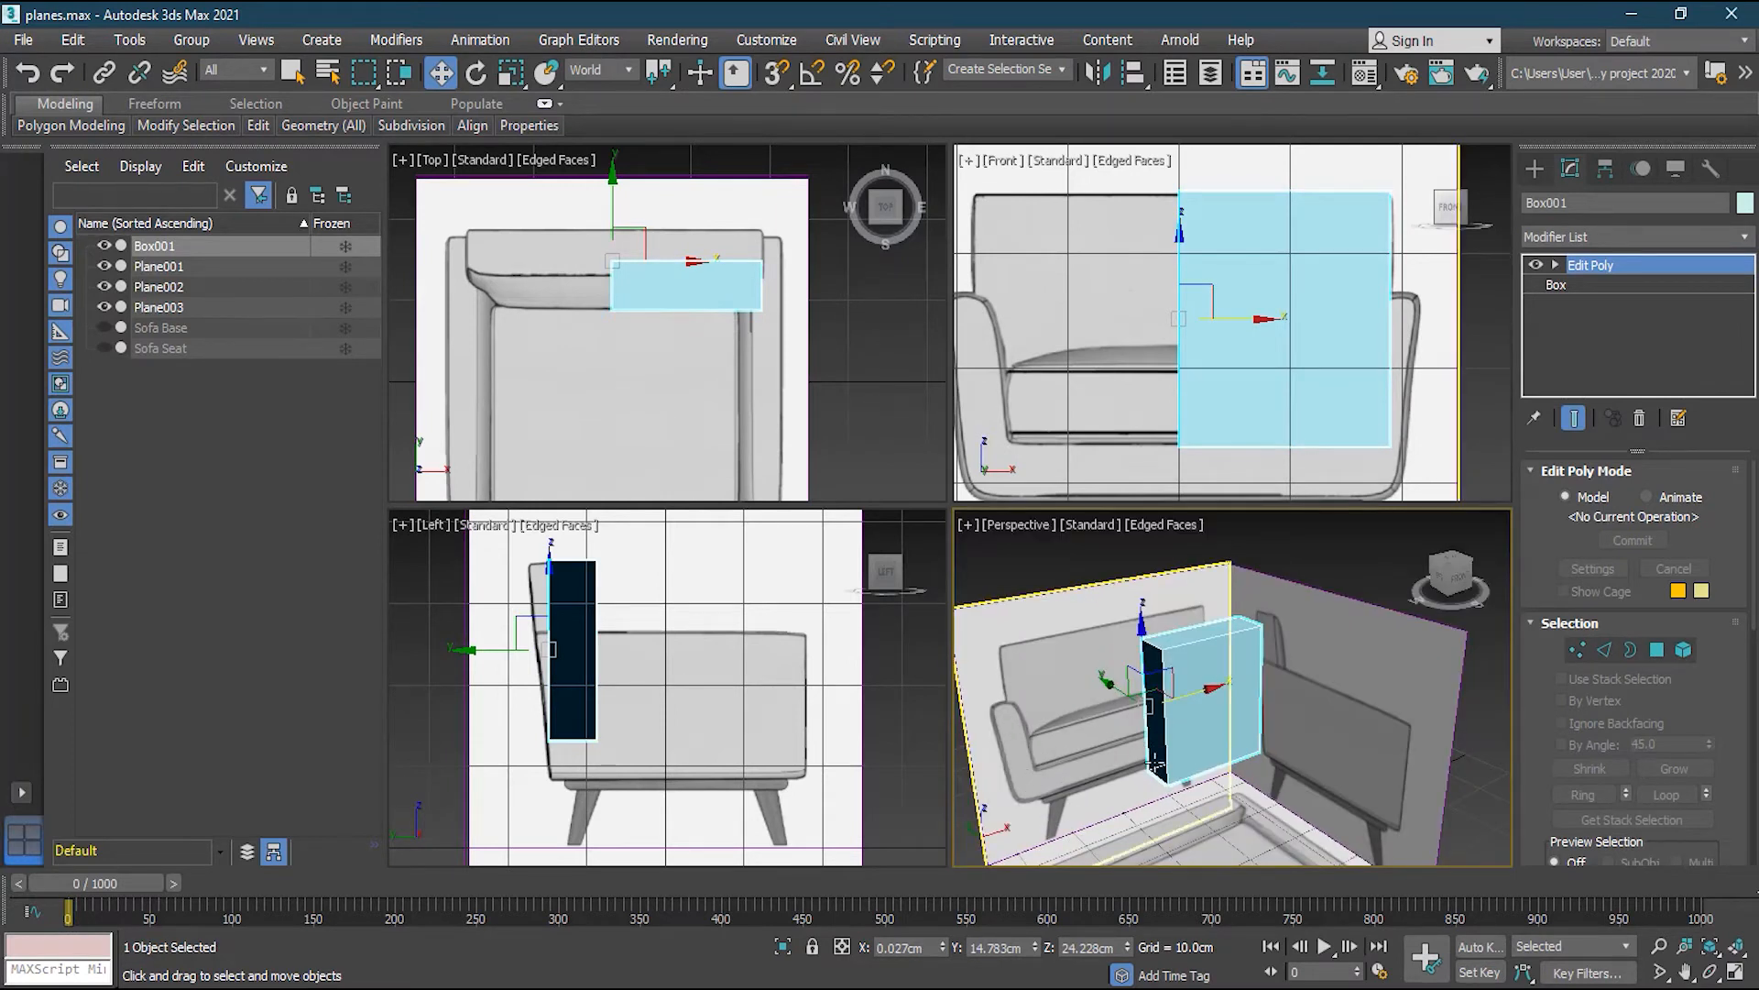
scroll(1060, 730, up, 3)
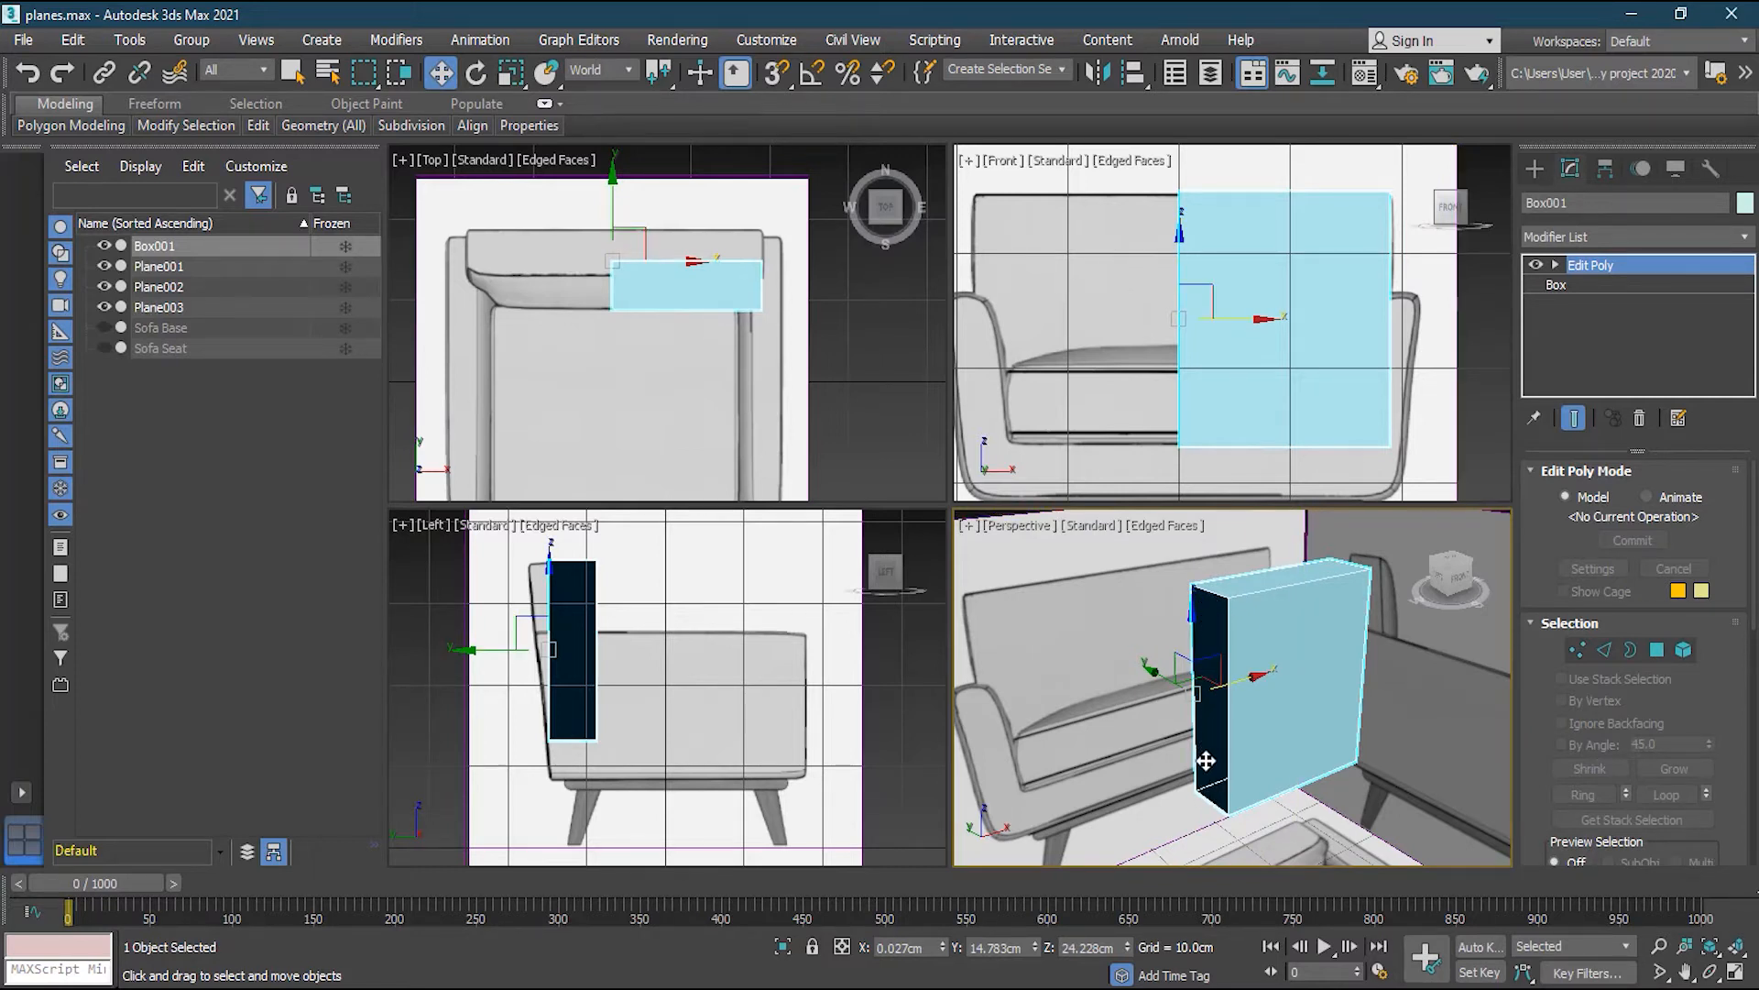
Turn See-Through back on for the half box
right_click(1268, 722)
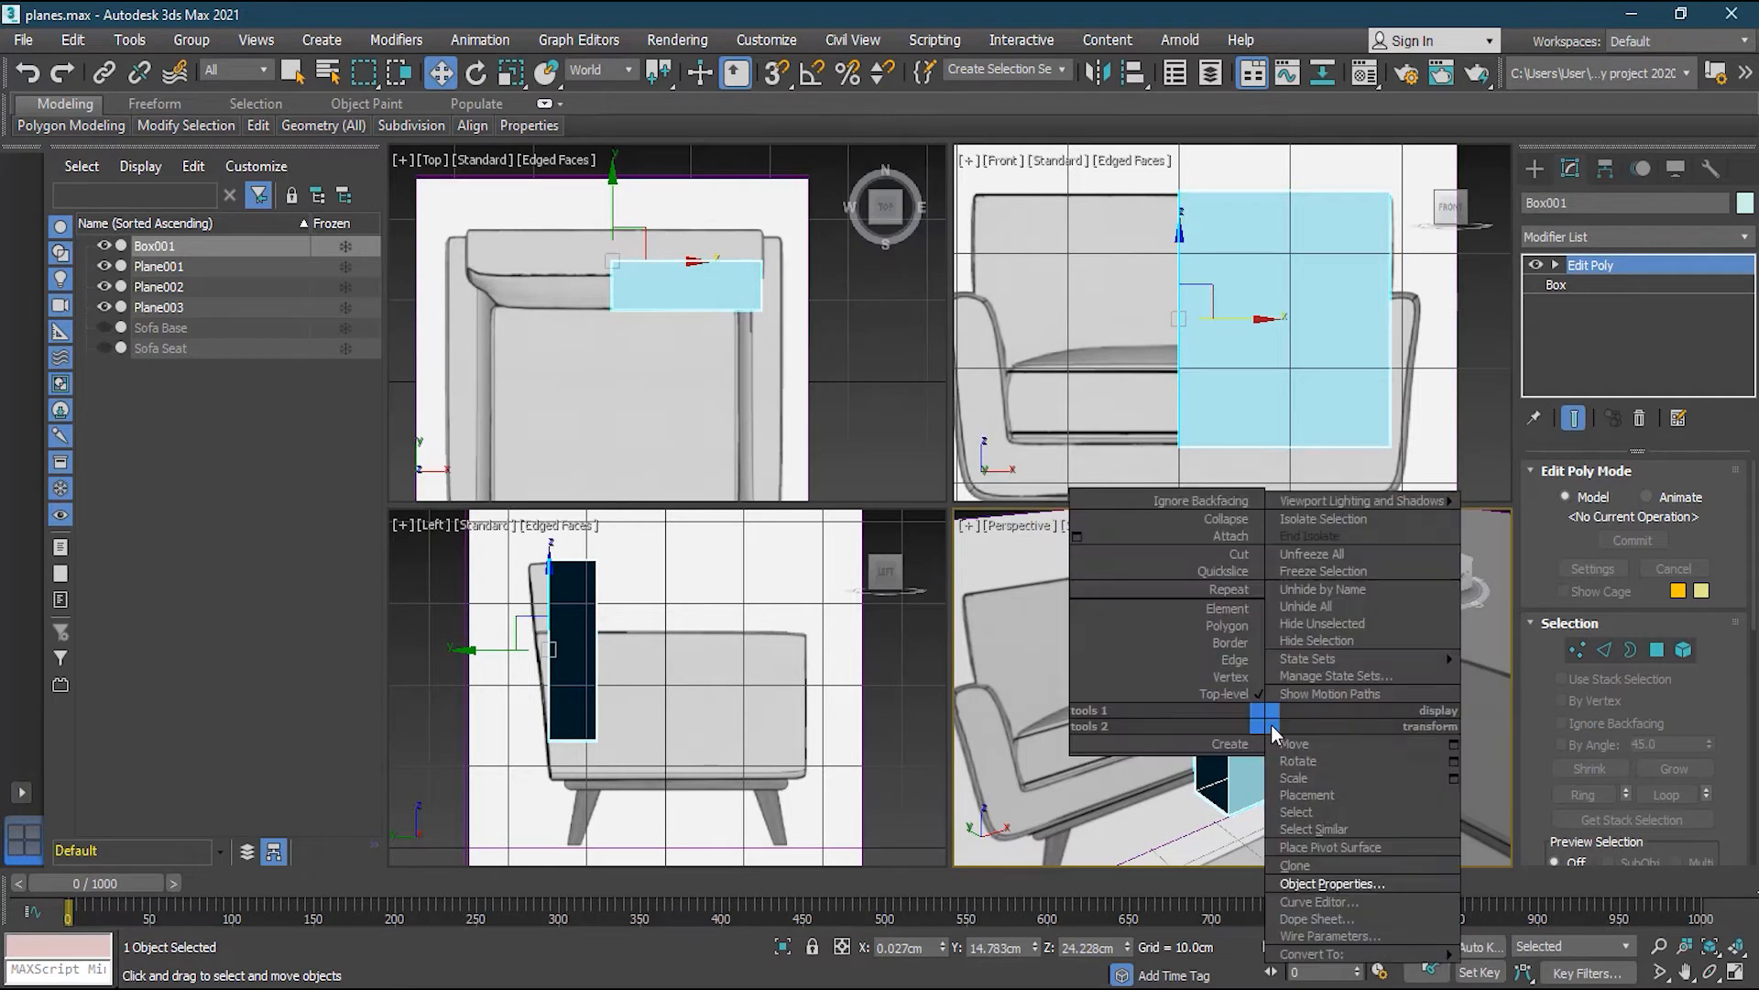
click(1362, 882)
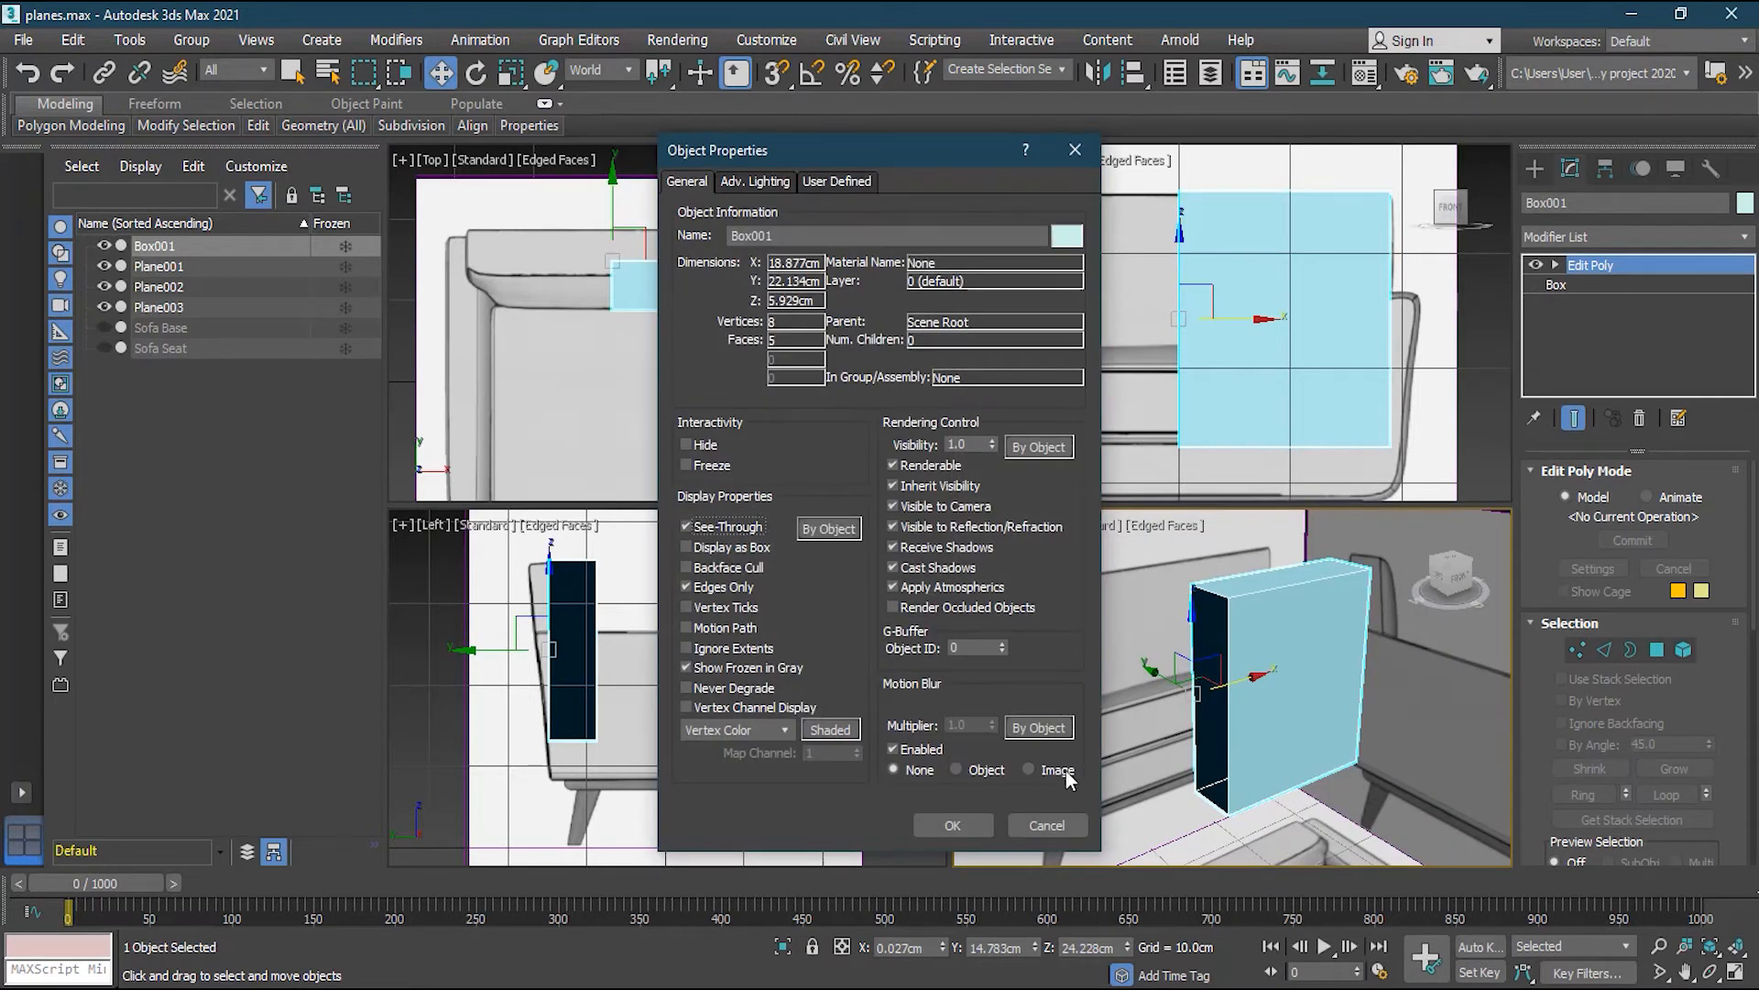
click(953, 824)
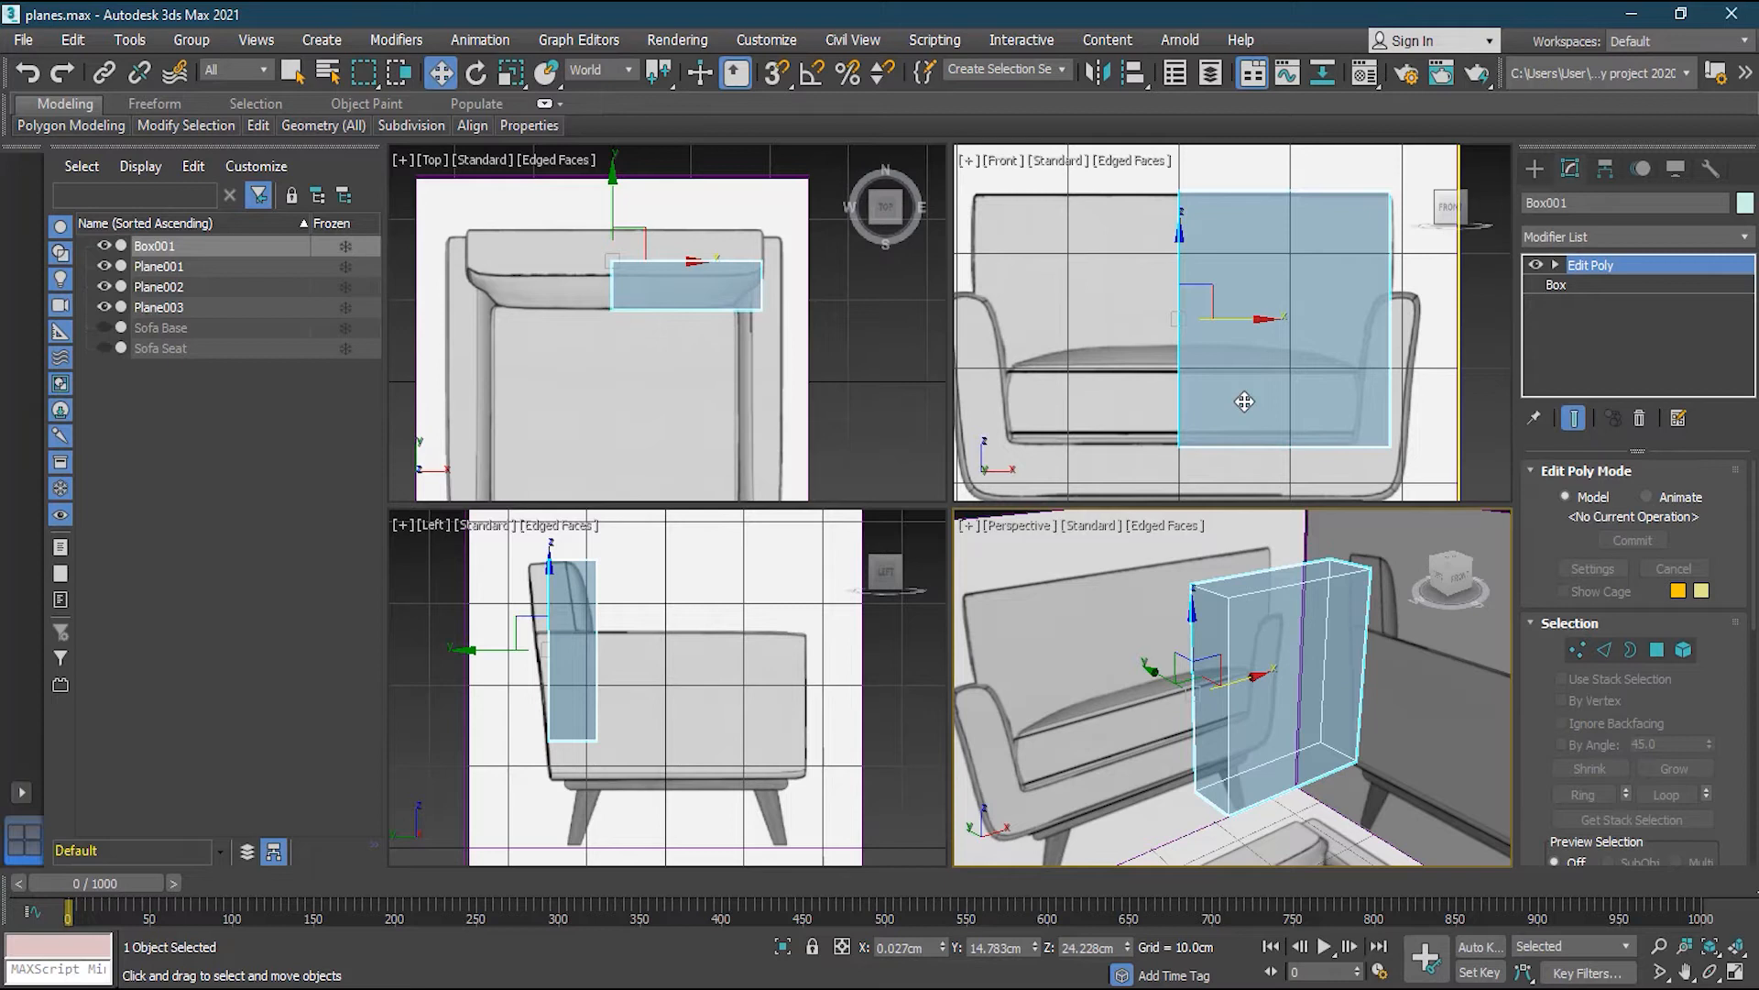
Add a Symmetry modifier to the half box to mirror it into a full backrest
click(1746, 240)
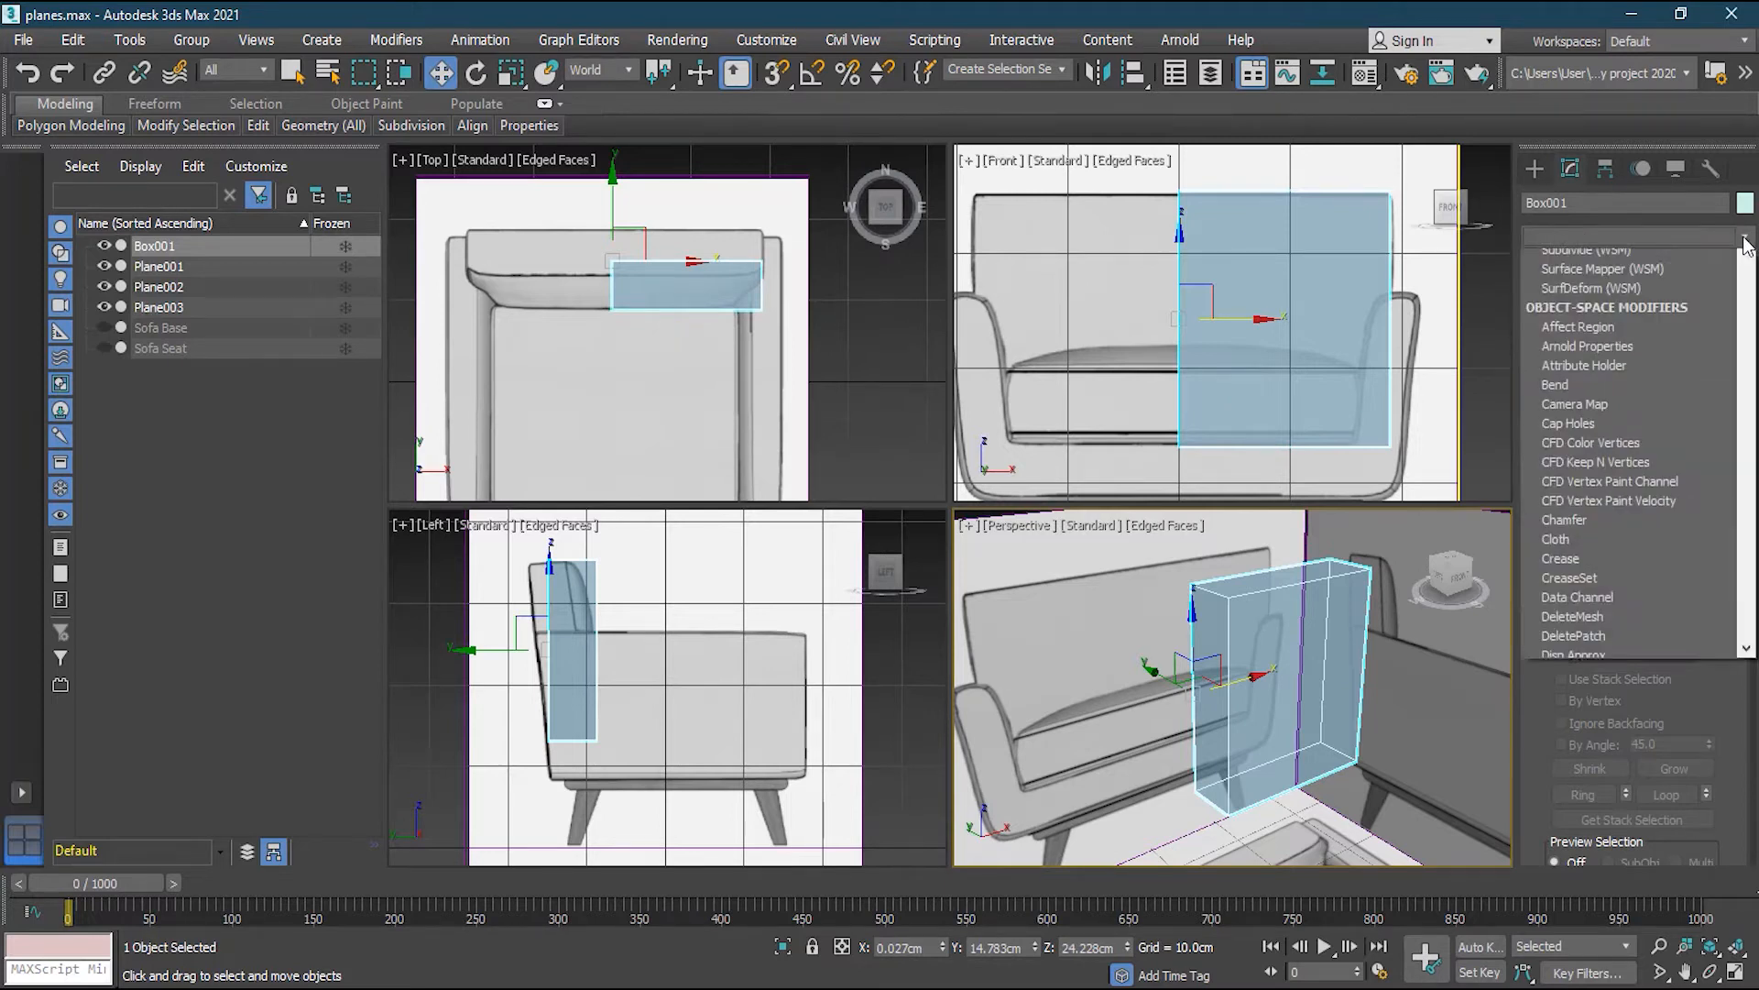
drag(1751, 339, 1758, 663)
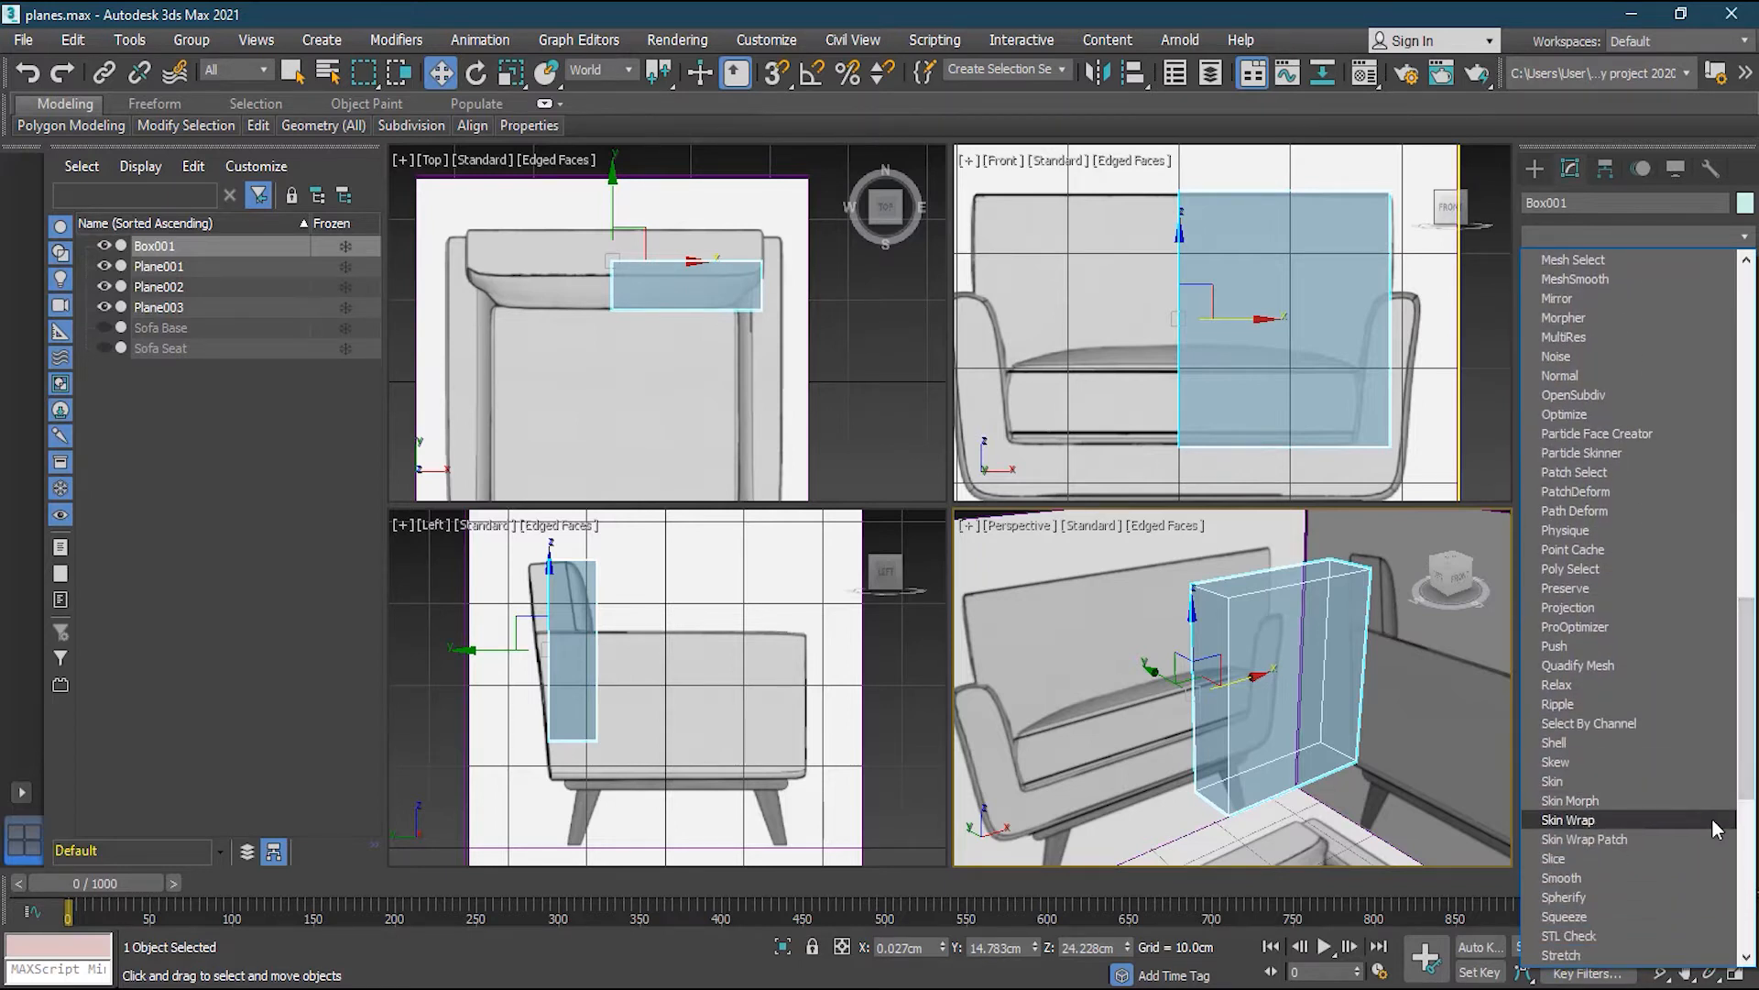
drag(1752, 749, 1752, 776)
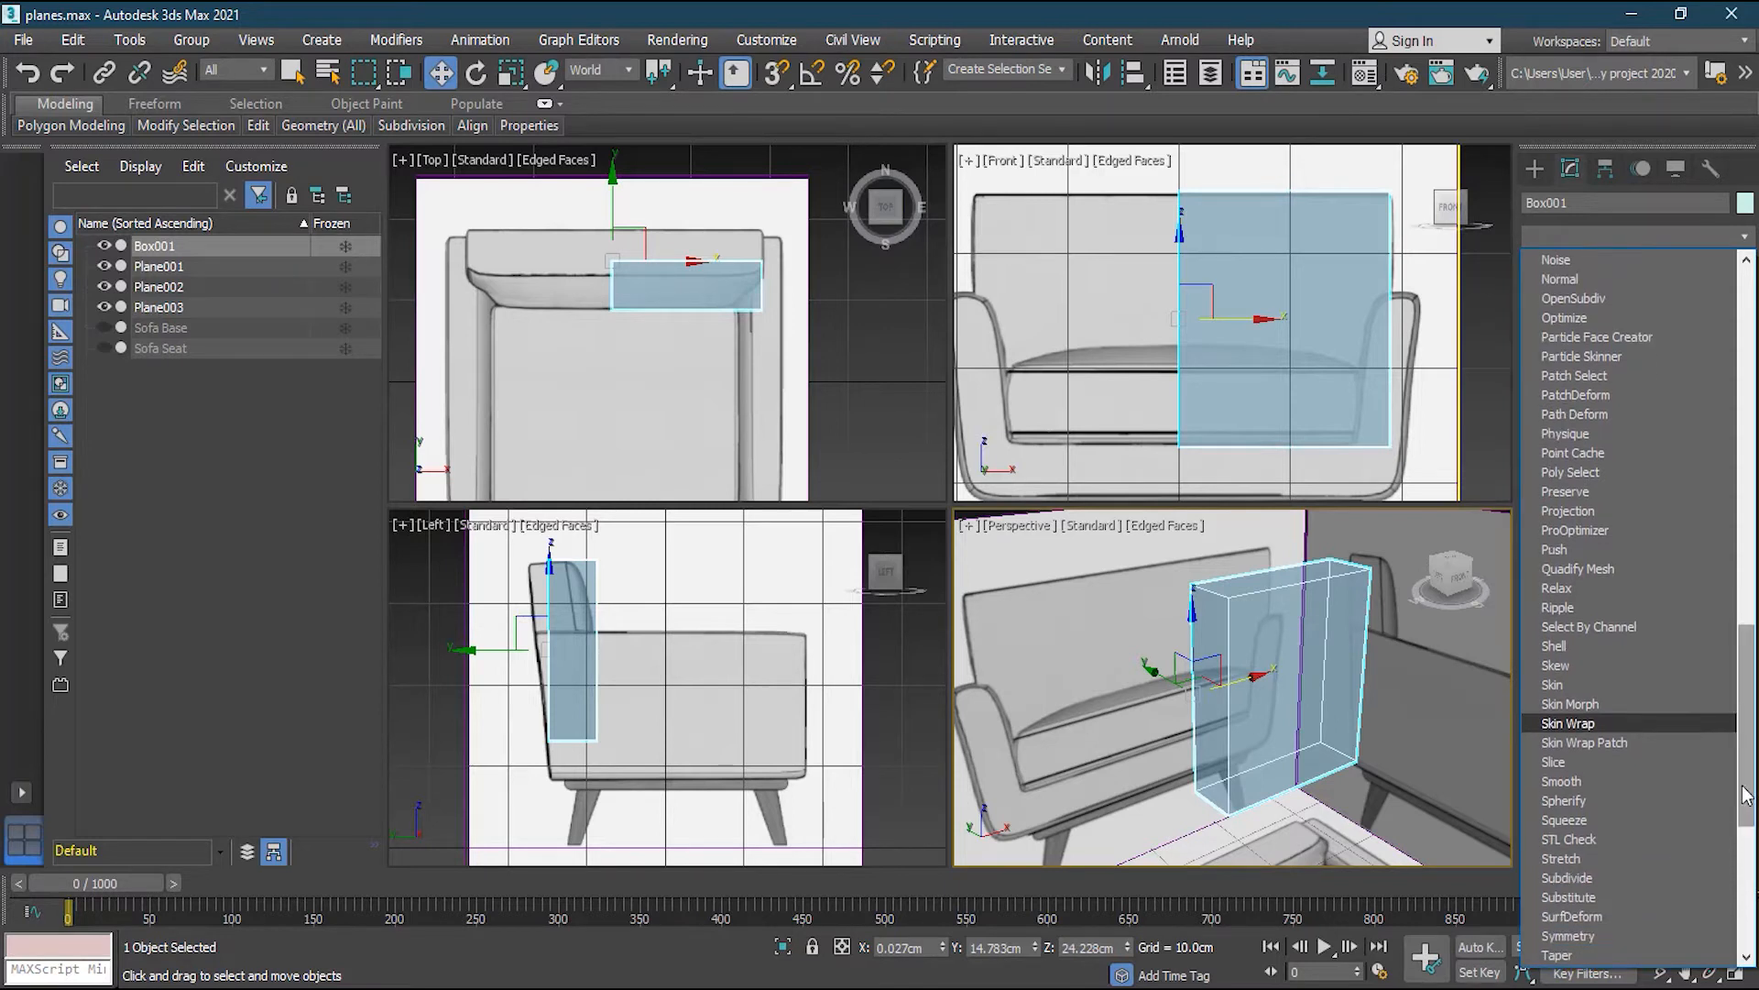
click(1568, 935)
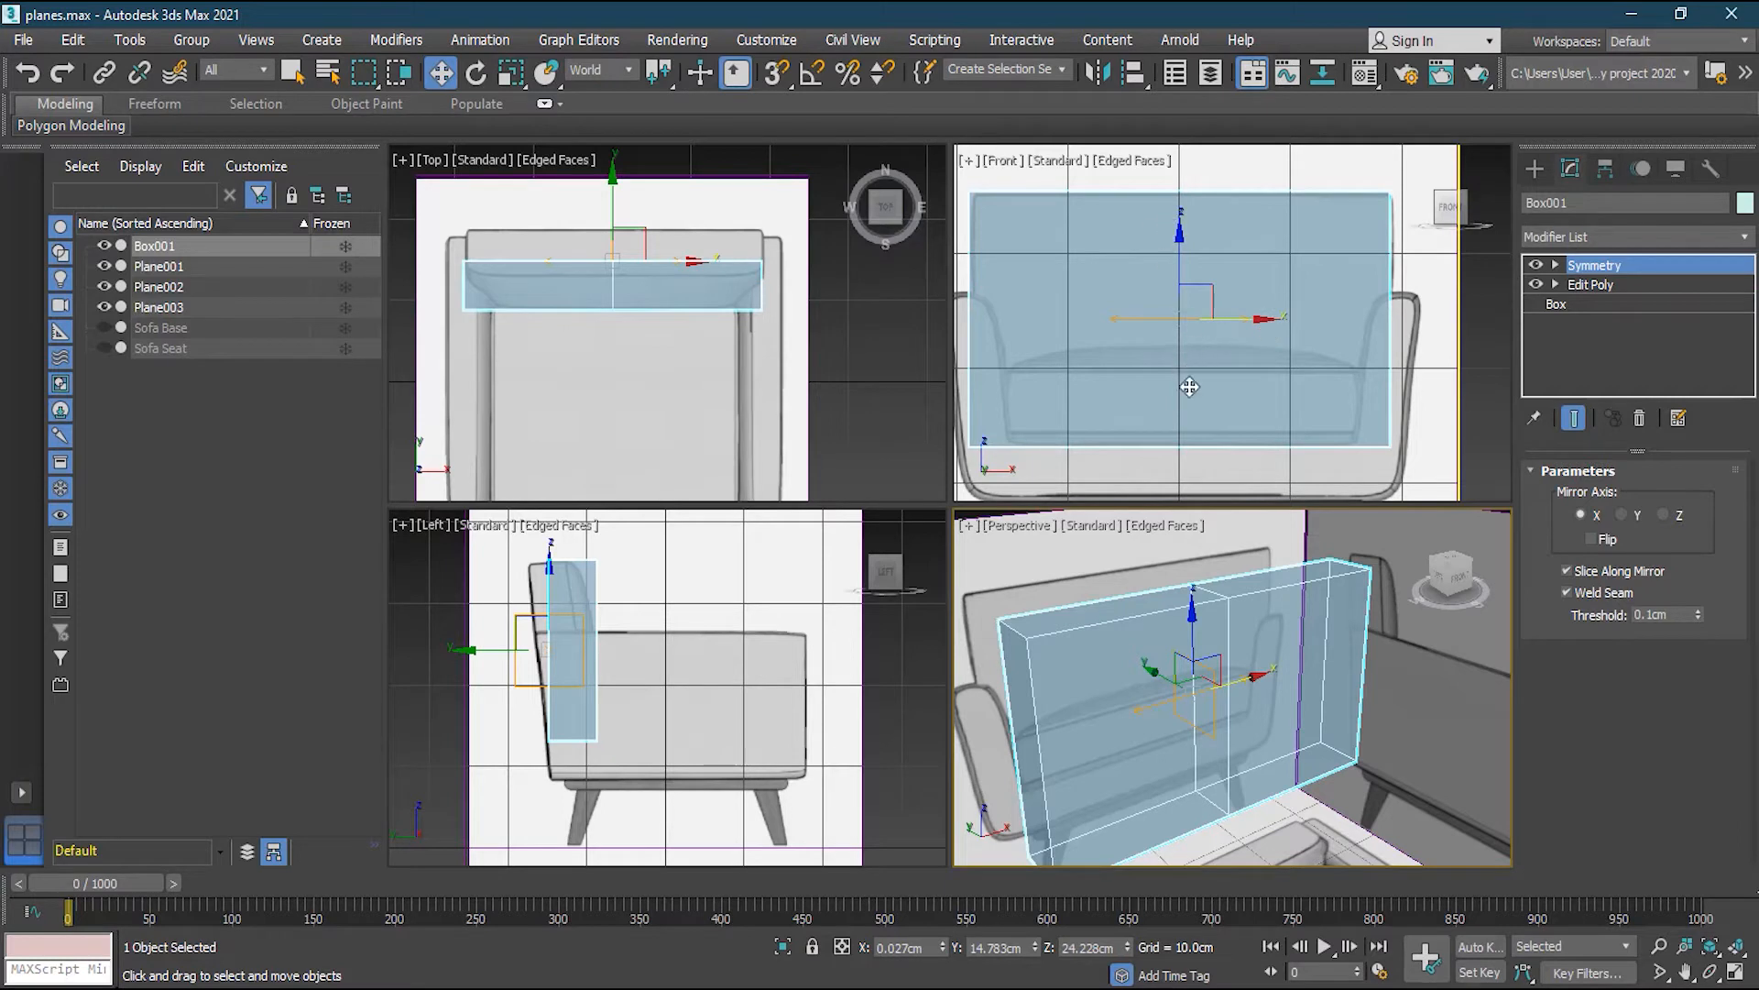
middle_drag(1264, 326, 1297, 330)
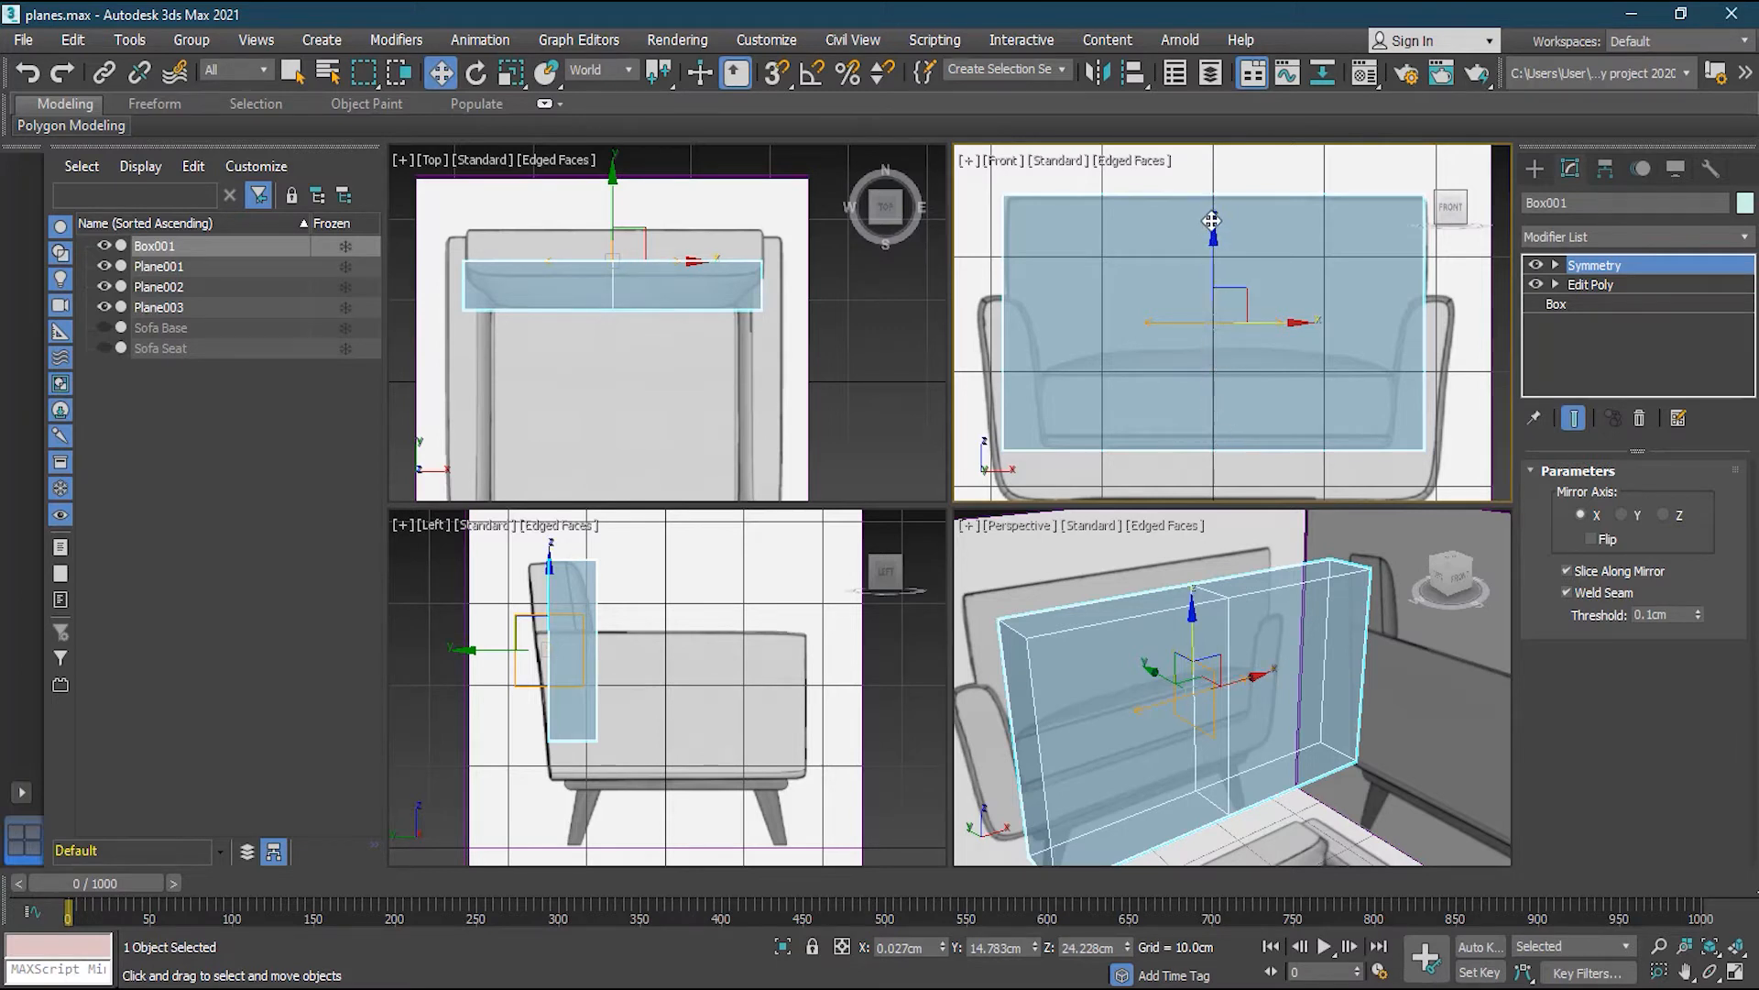
Try the Symmetry modifier's Y and Z mirror axes, and return the axis to X
click(1573, 420)
click(1621, 516)
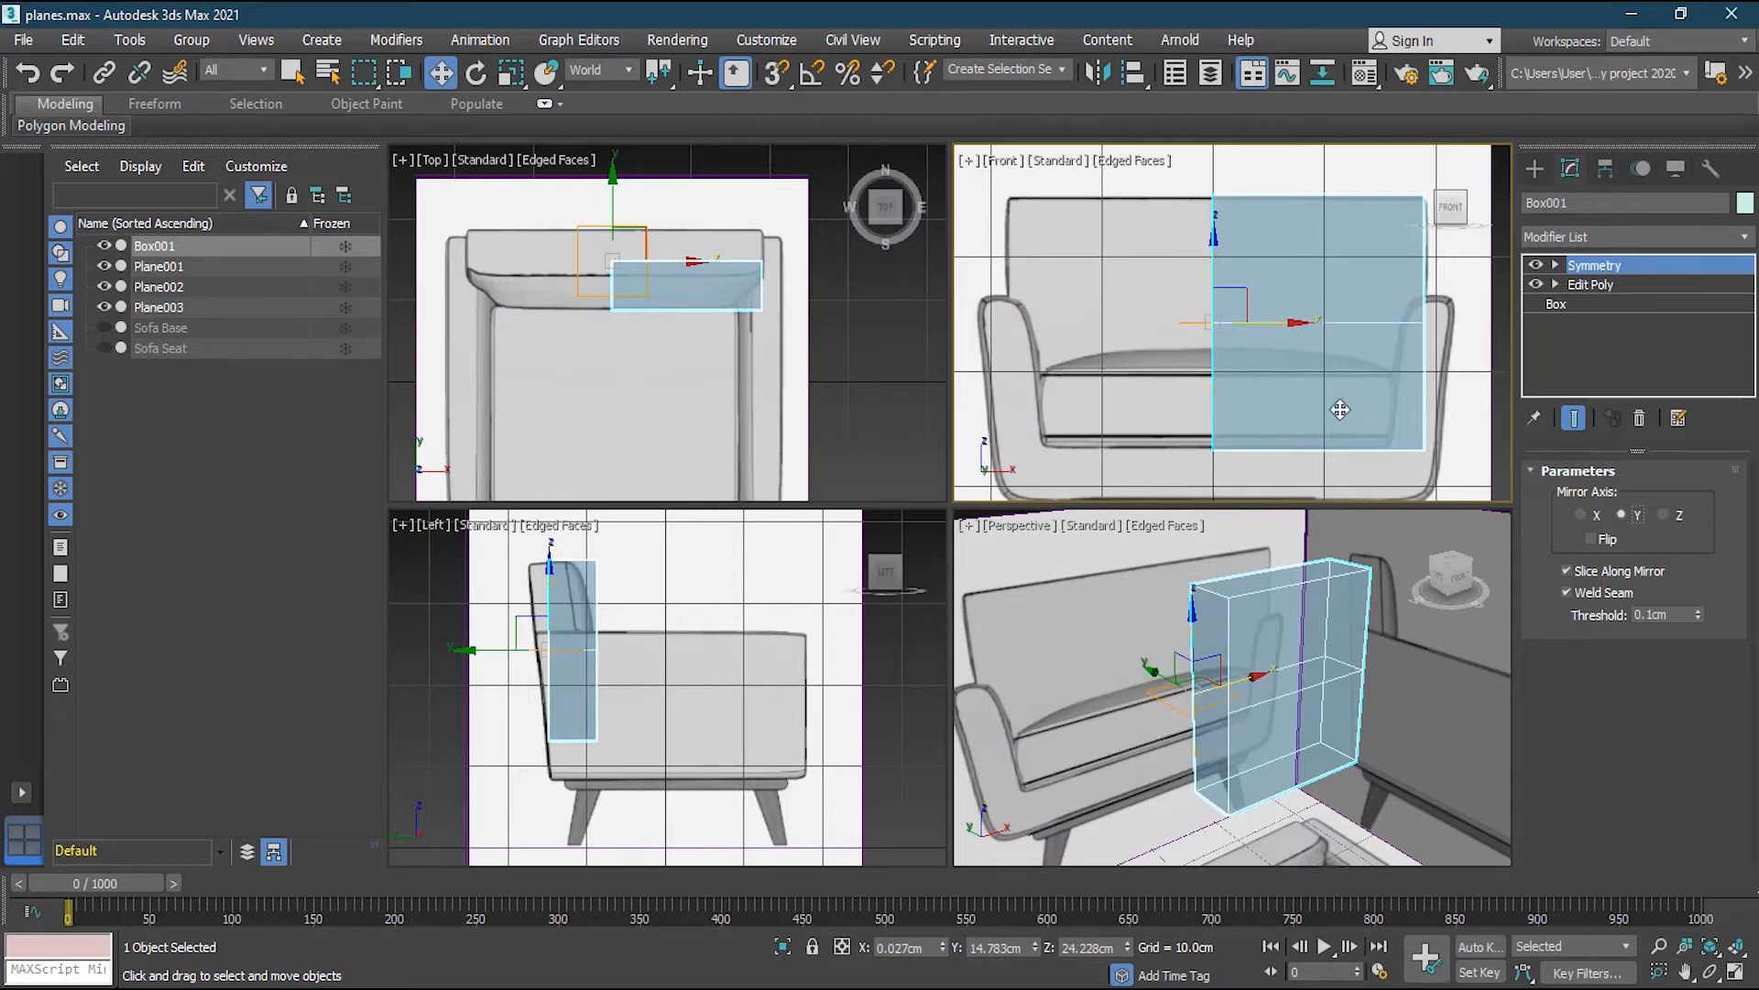
click(1663, 516)
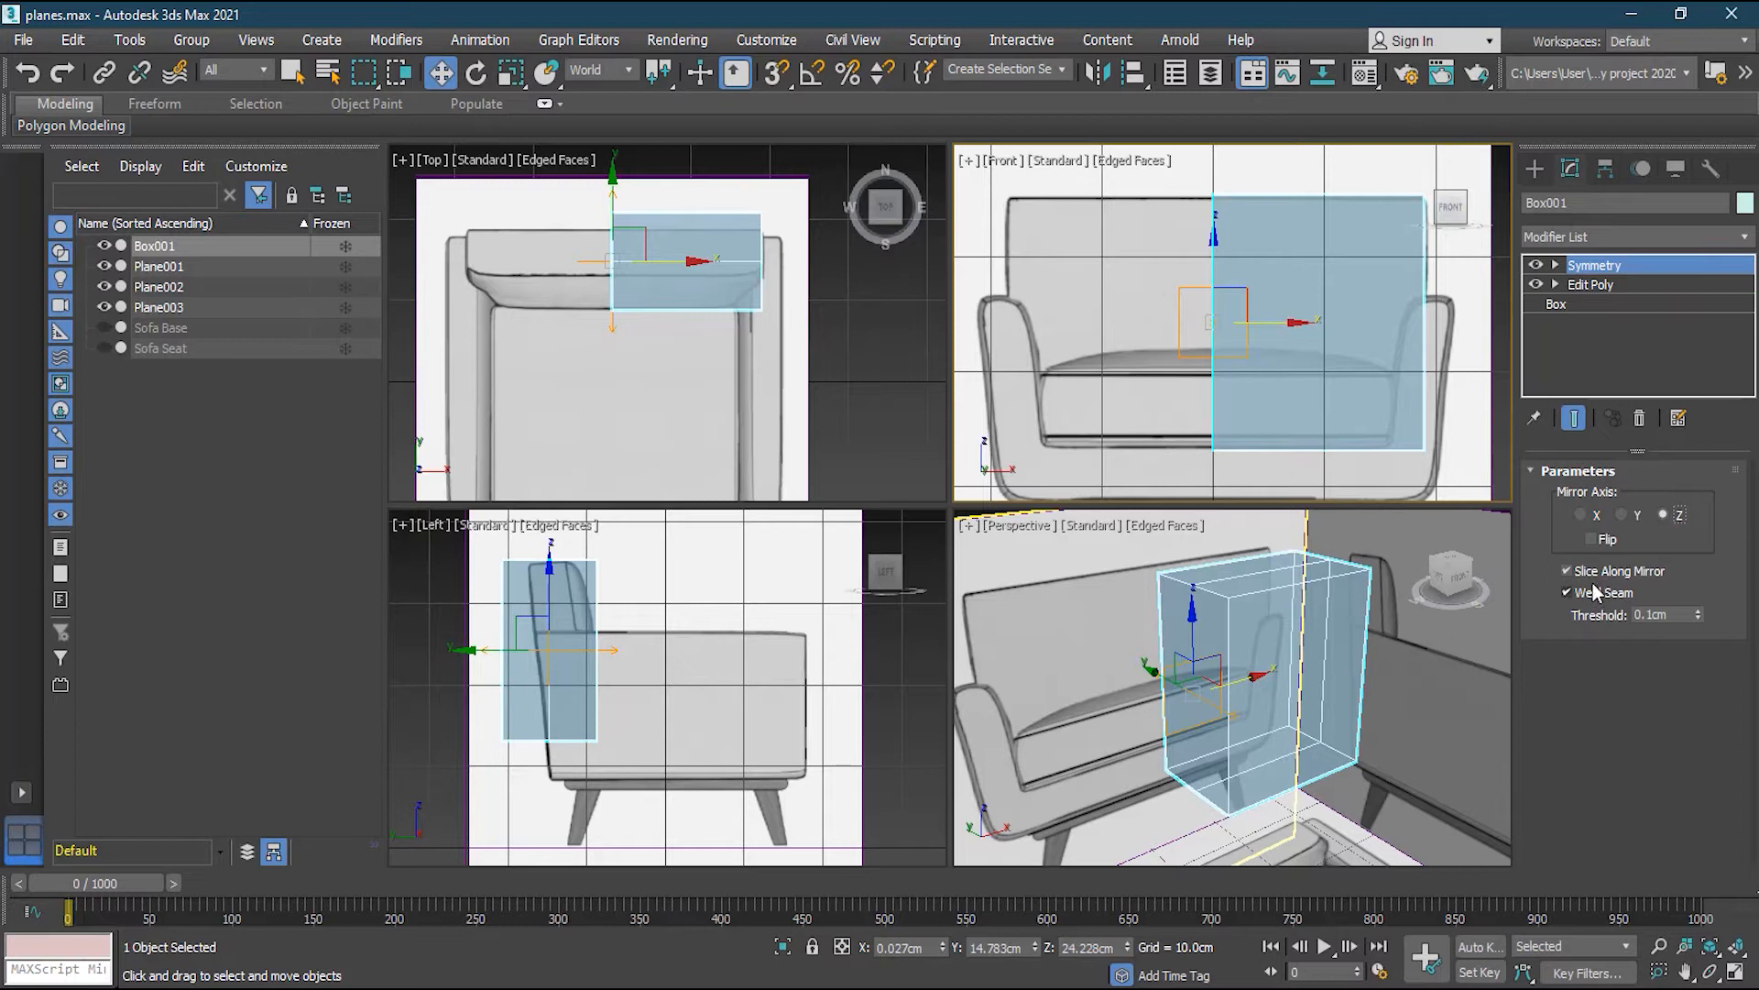
click(1579, 516)
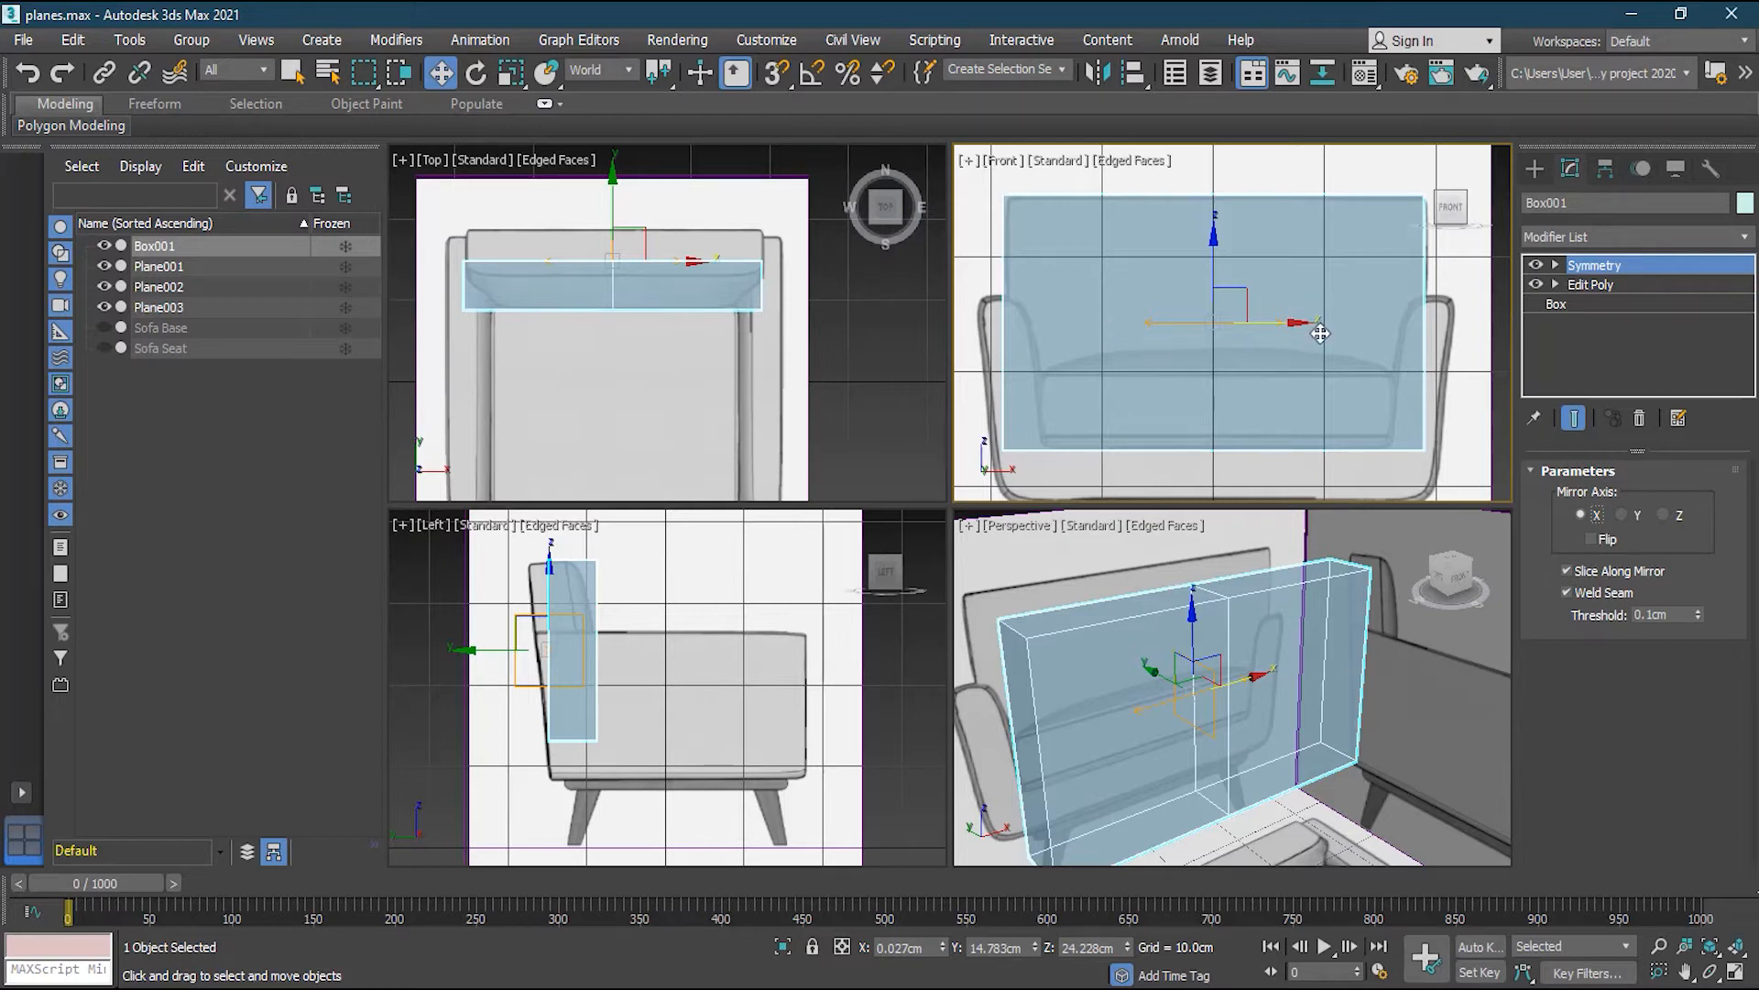
Switch the Symmetry modifier's Flip option on and back off, and its Weld Seam option off and back on
click(1592, 540)
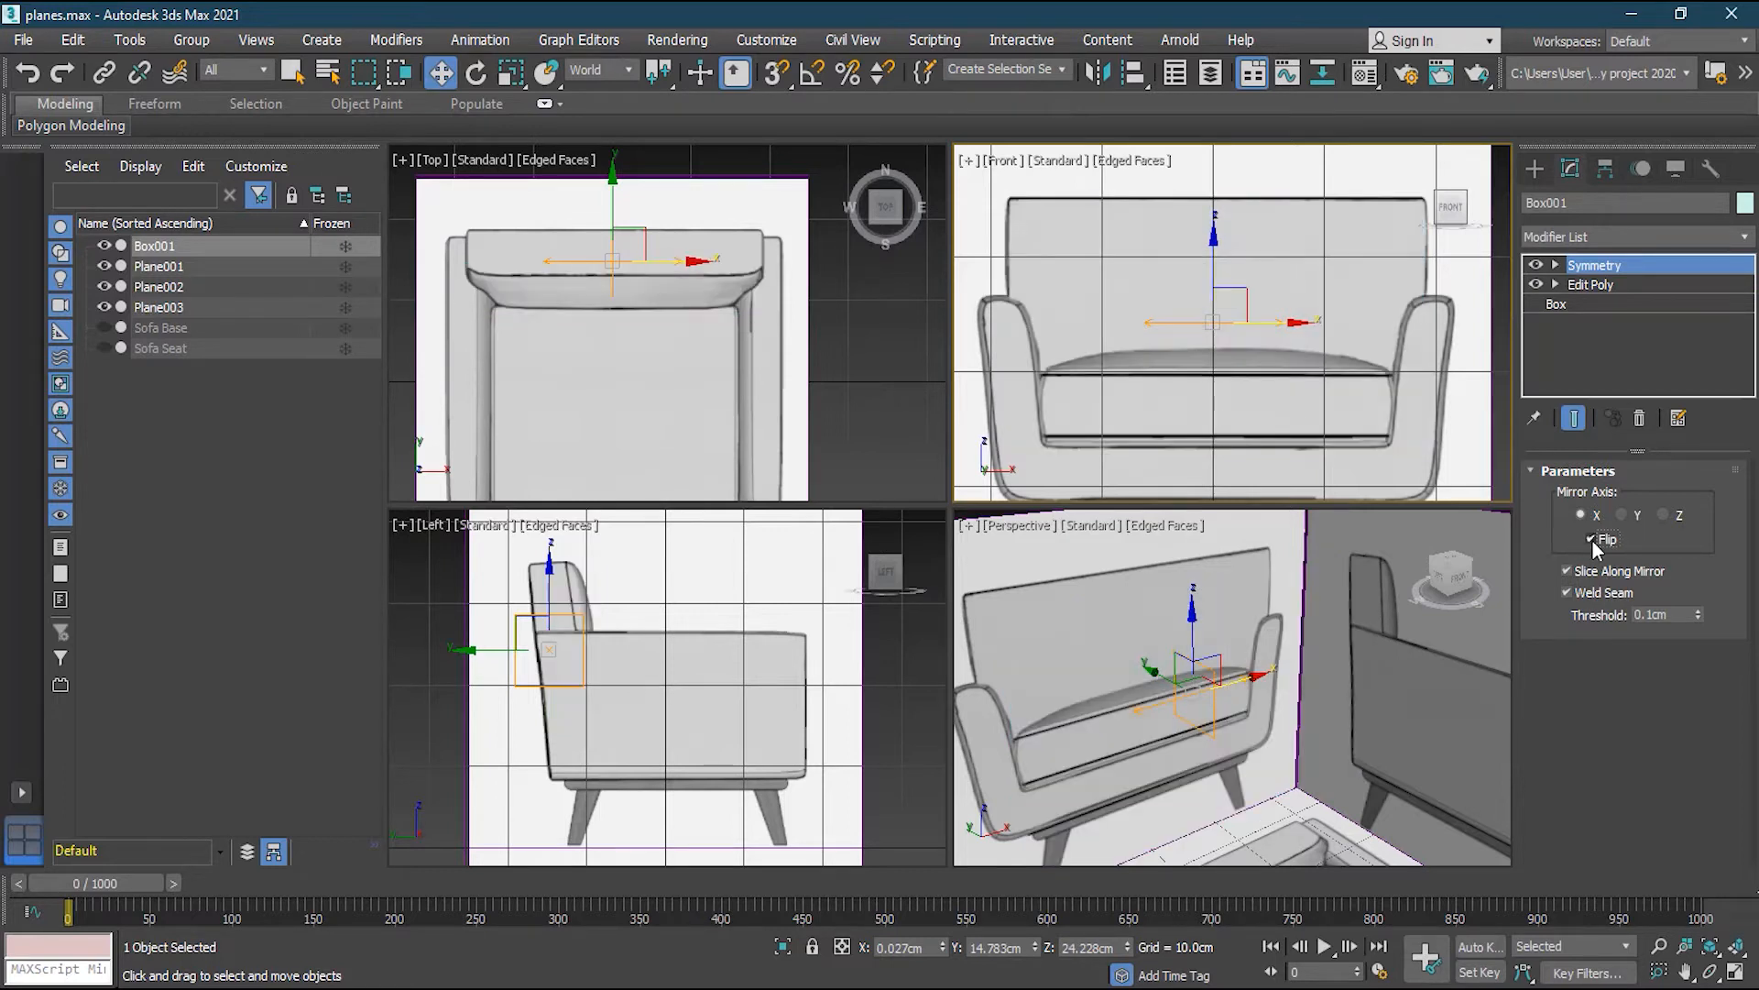
click(1593, 541)
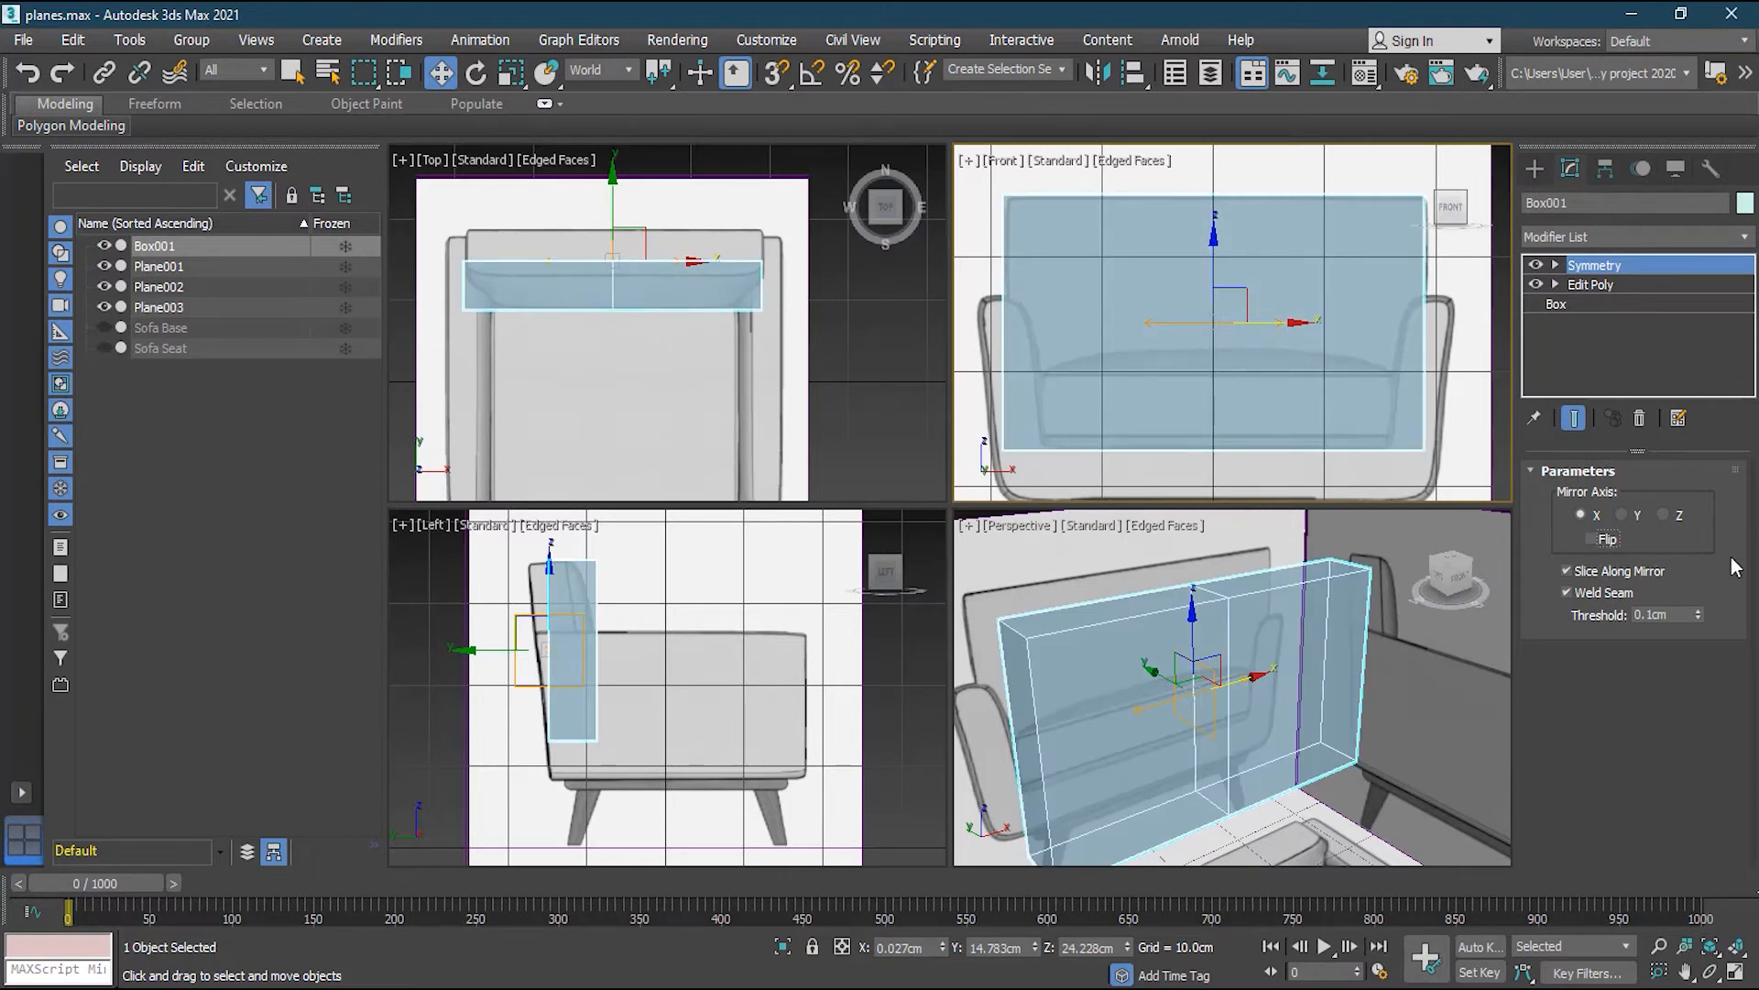
click(1613, 599)
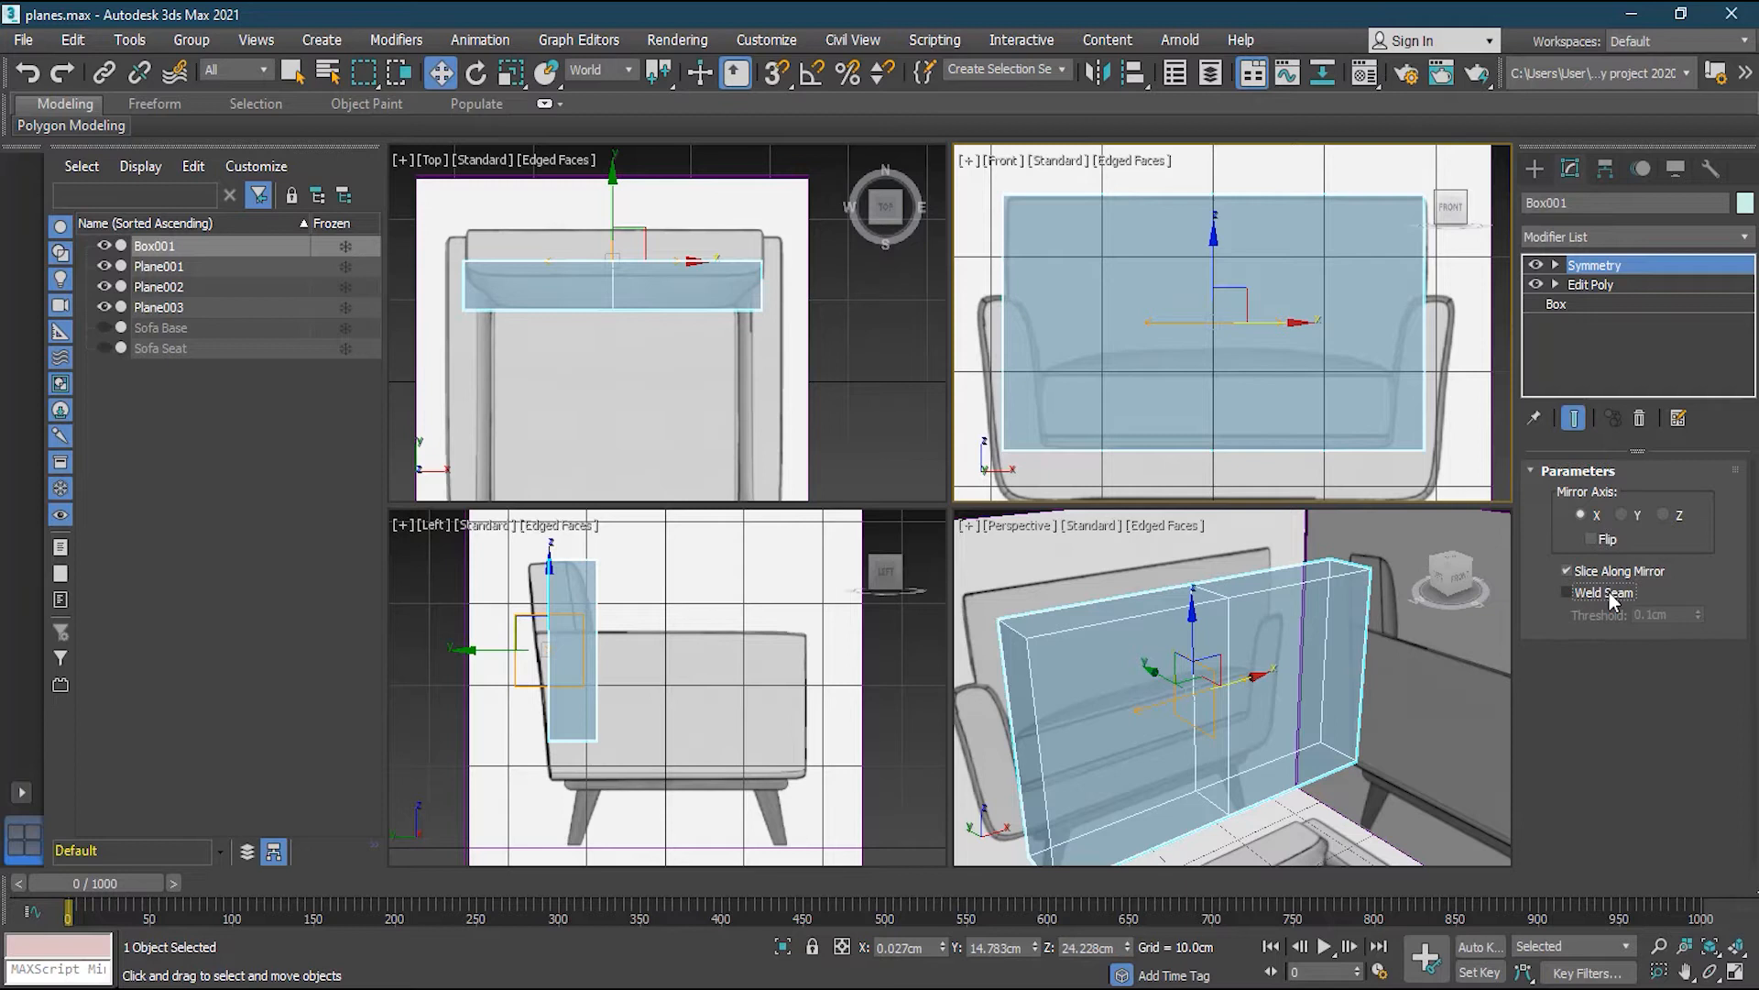
click(1613, 599)
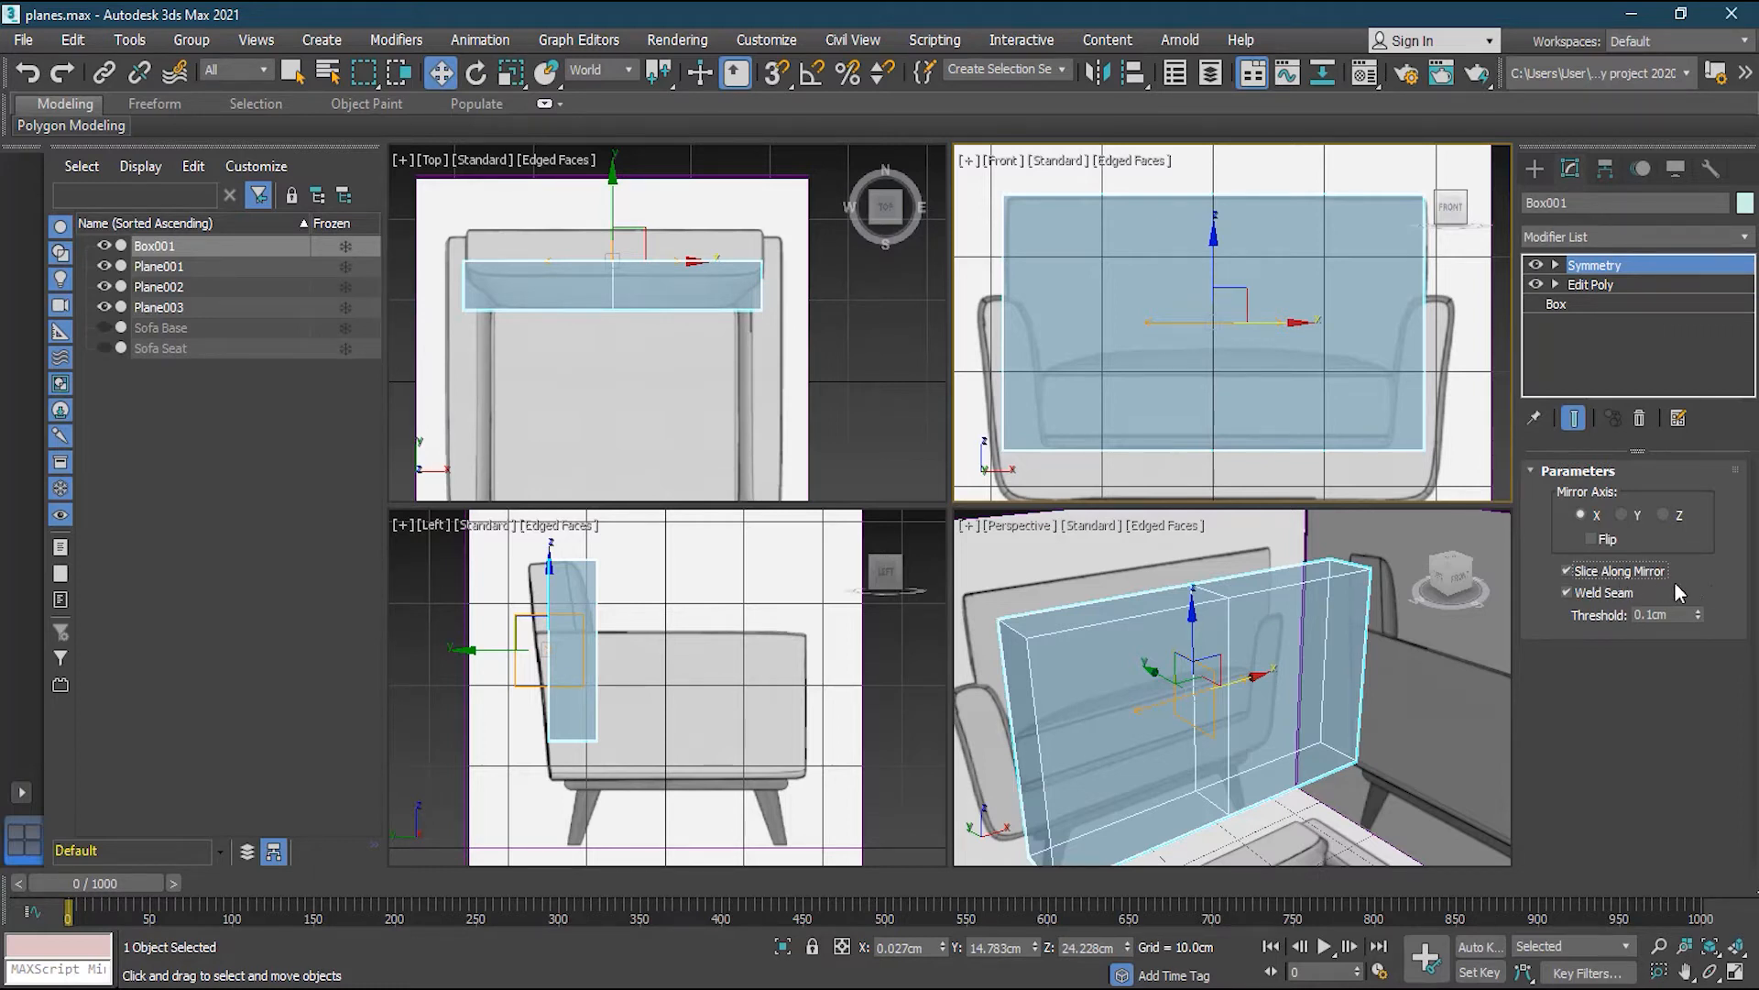
Try moving the Symmetry modifier's Mirror gizmo along X and rotating it in the Front view
click(1556, 264)
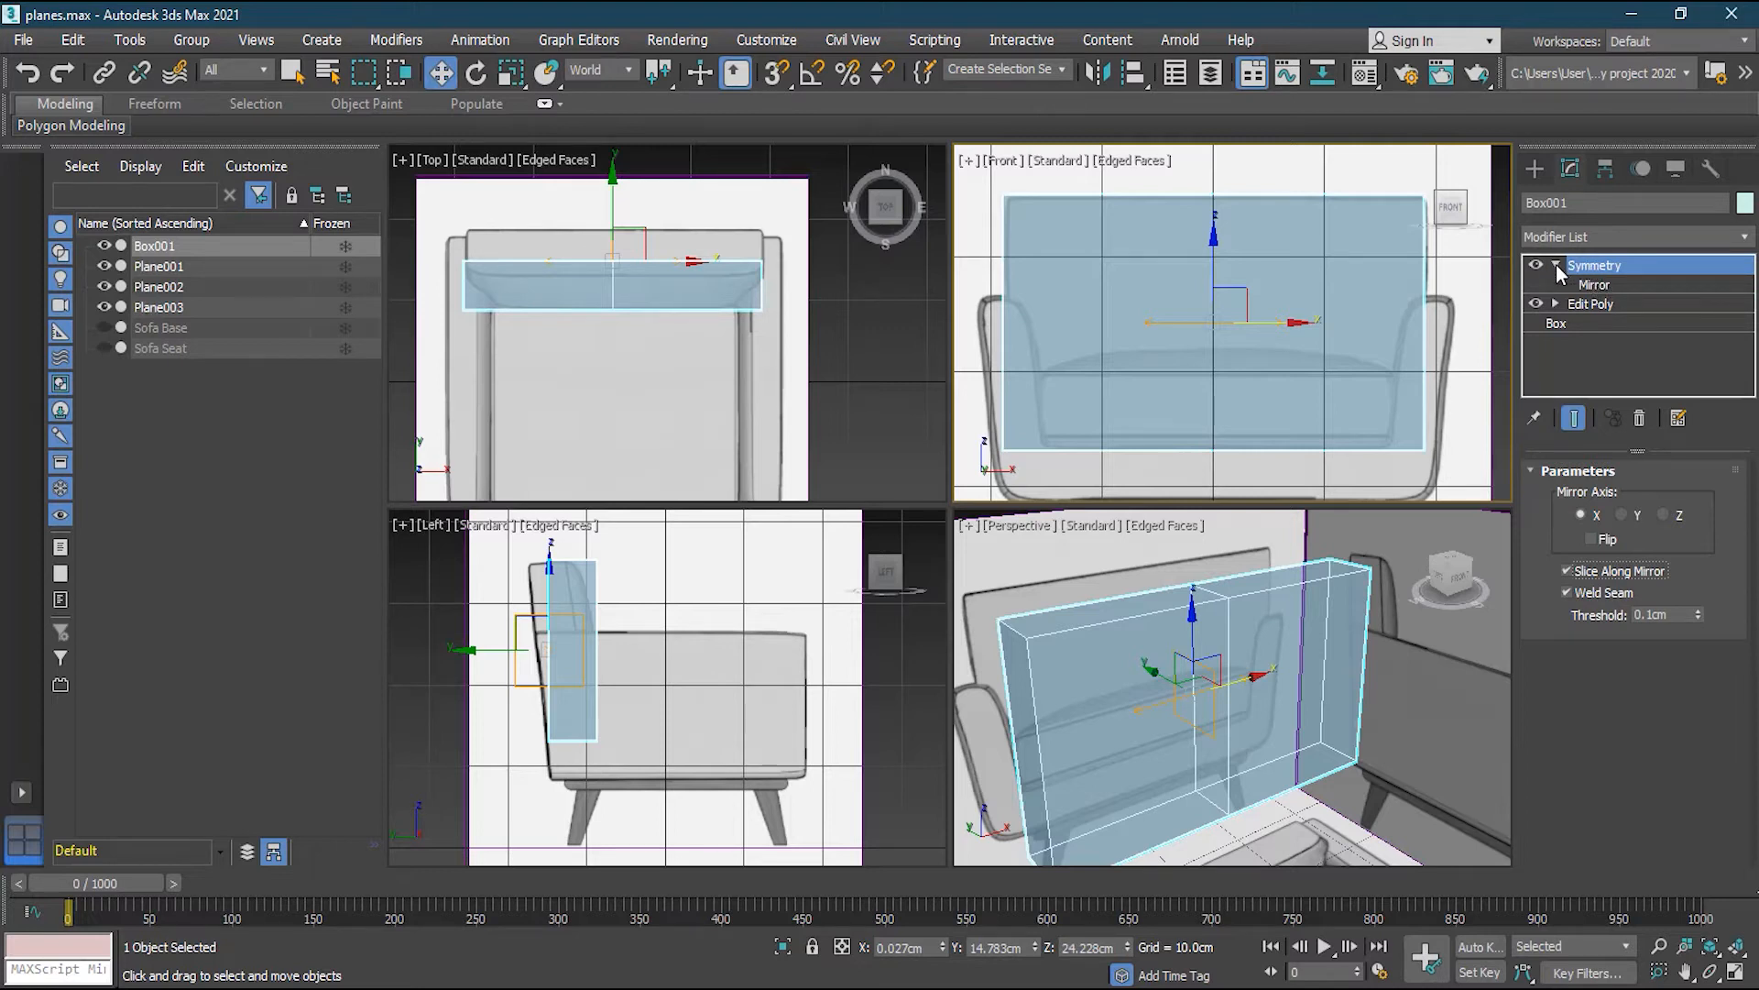
click(1596, 285)
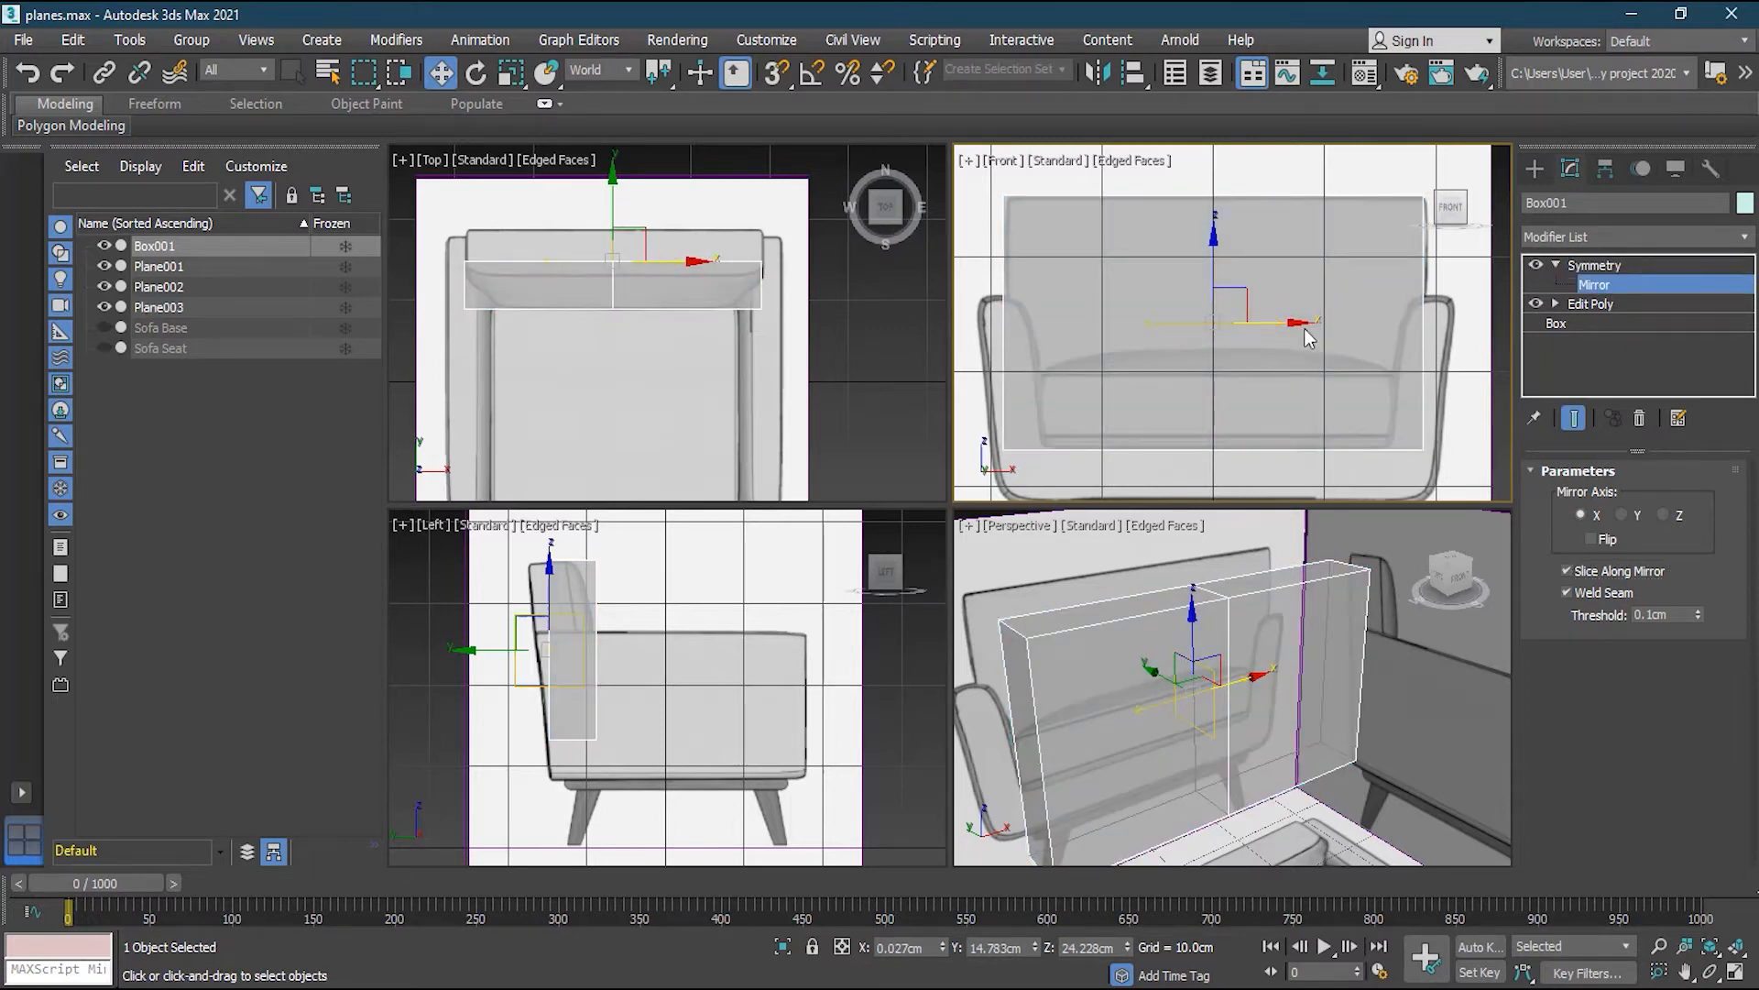
mouse_move(1272, 323)
mouse_down()
mouse_move(1222, 321)
mouse_move(1331, 302)
mouse_move(1243, 312)
mouse_up()
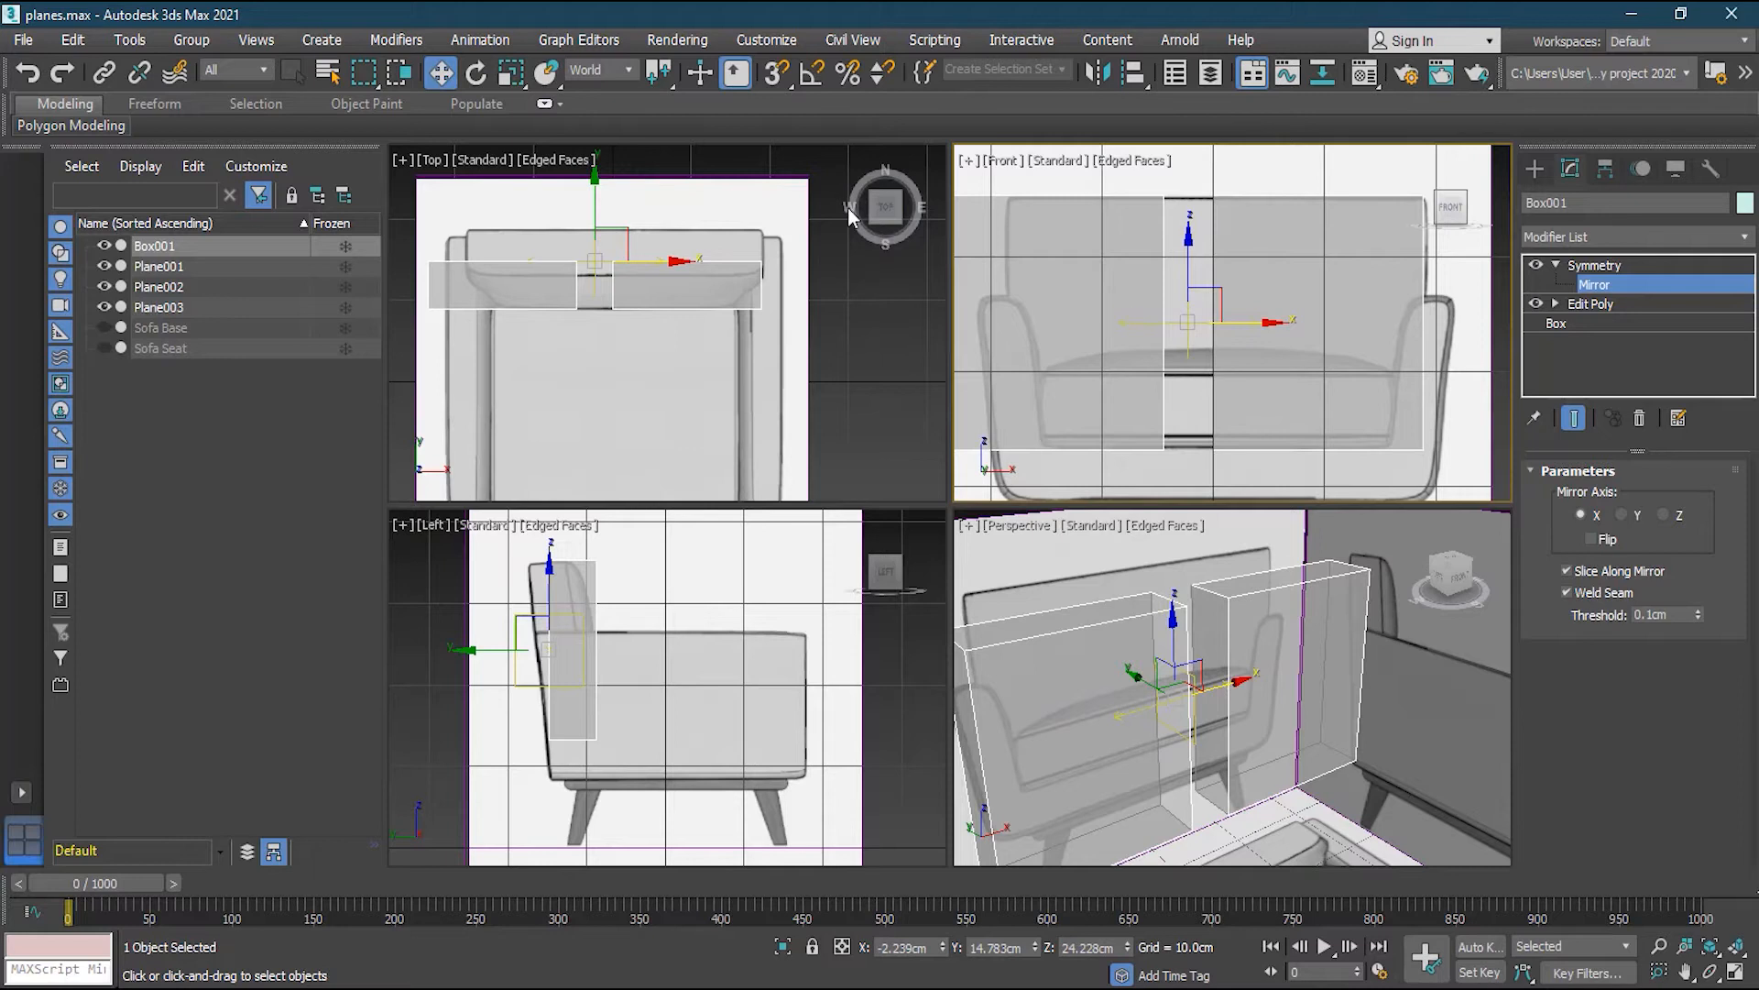
click(477, 77)
drag(1257, 348, 1254, 391)
mouse_move(1227, 324)
mouse_down()
mouse_move(1250, 327)
mouse_move(1232, 330)
mouse_up()
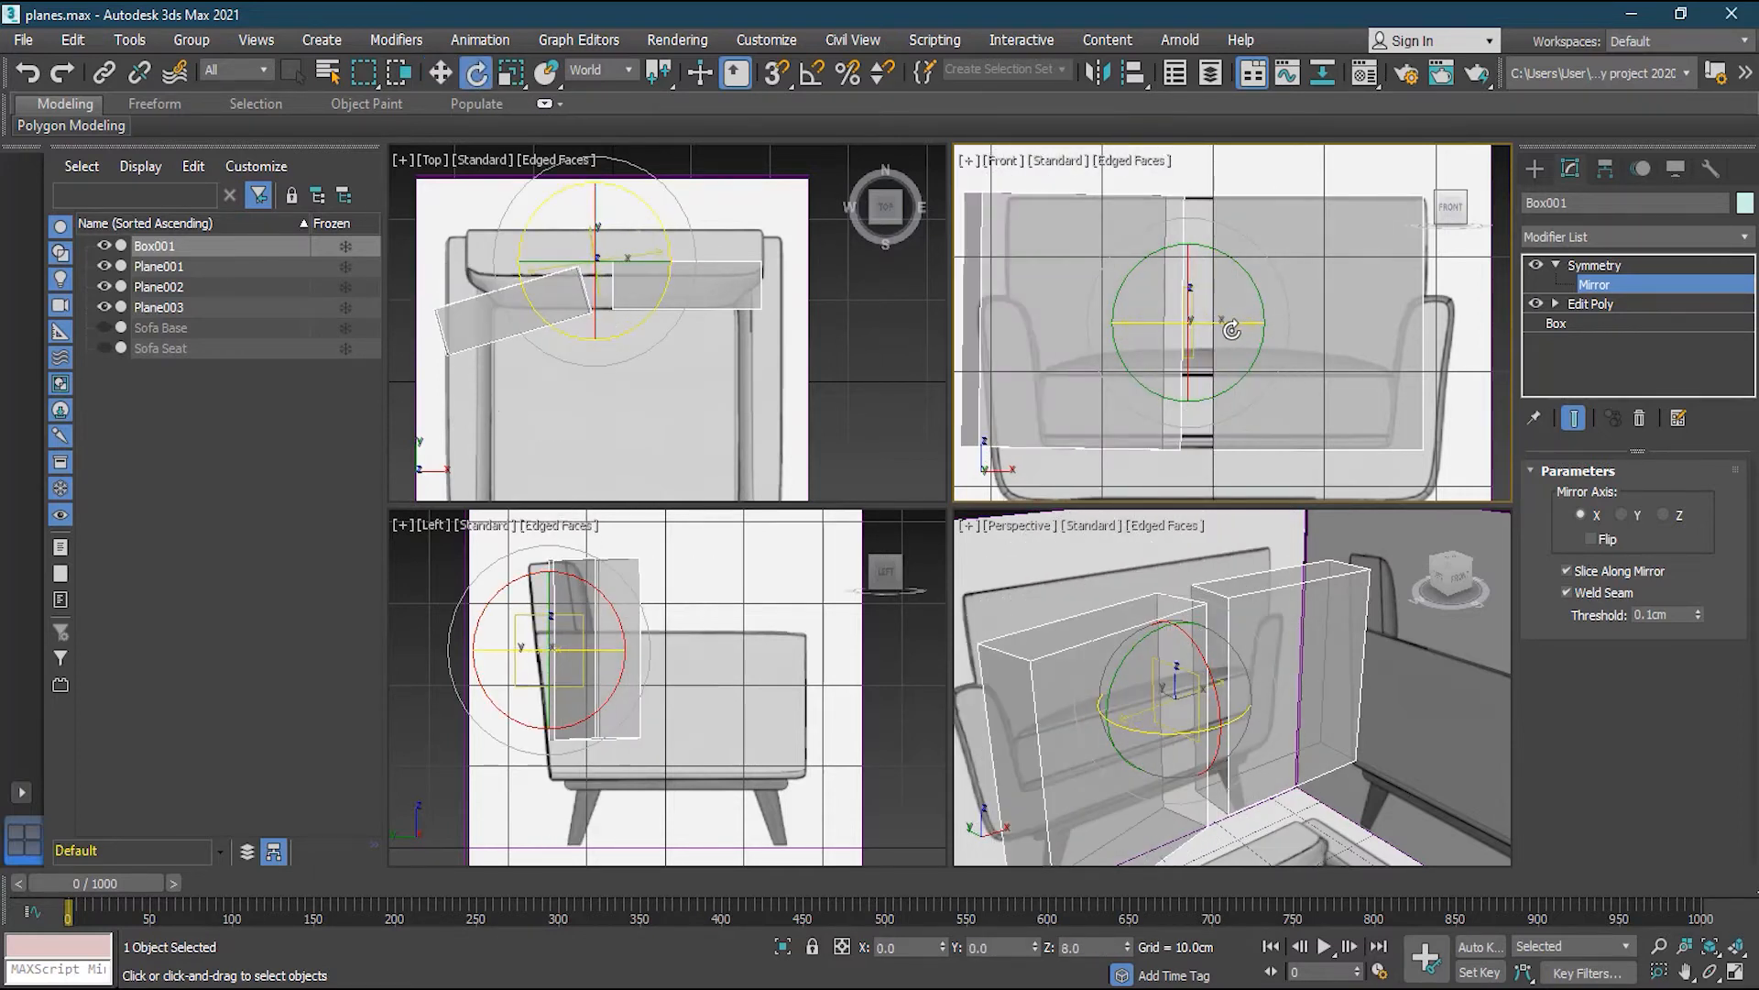
Undo the Mirror gizmo's rotation and movement, and return to the main Symmetry level
key(ctrl+z)
key(ctrl+z)
key(ctrl+z)
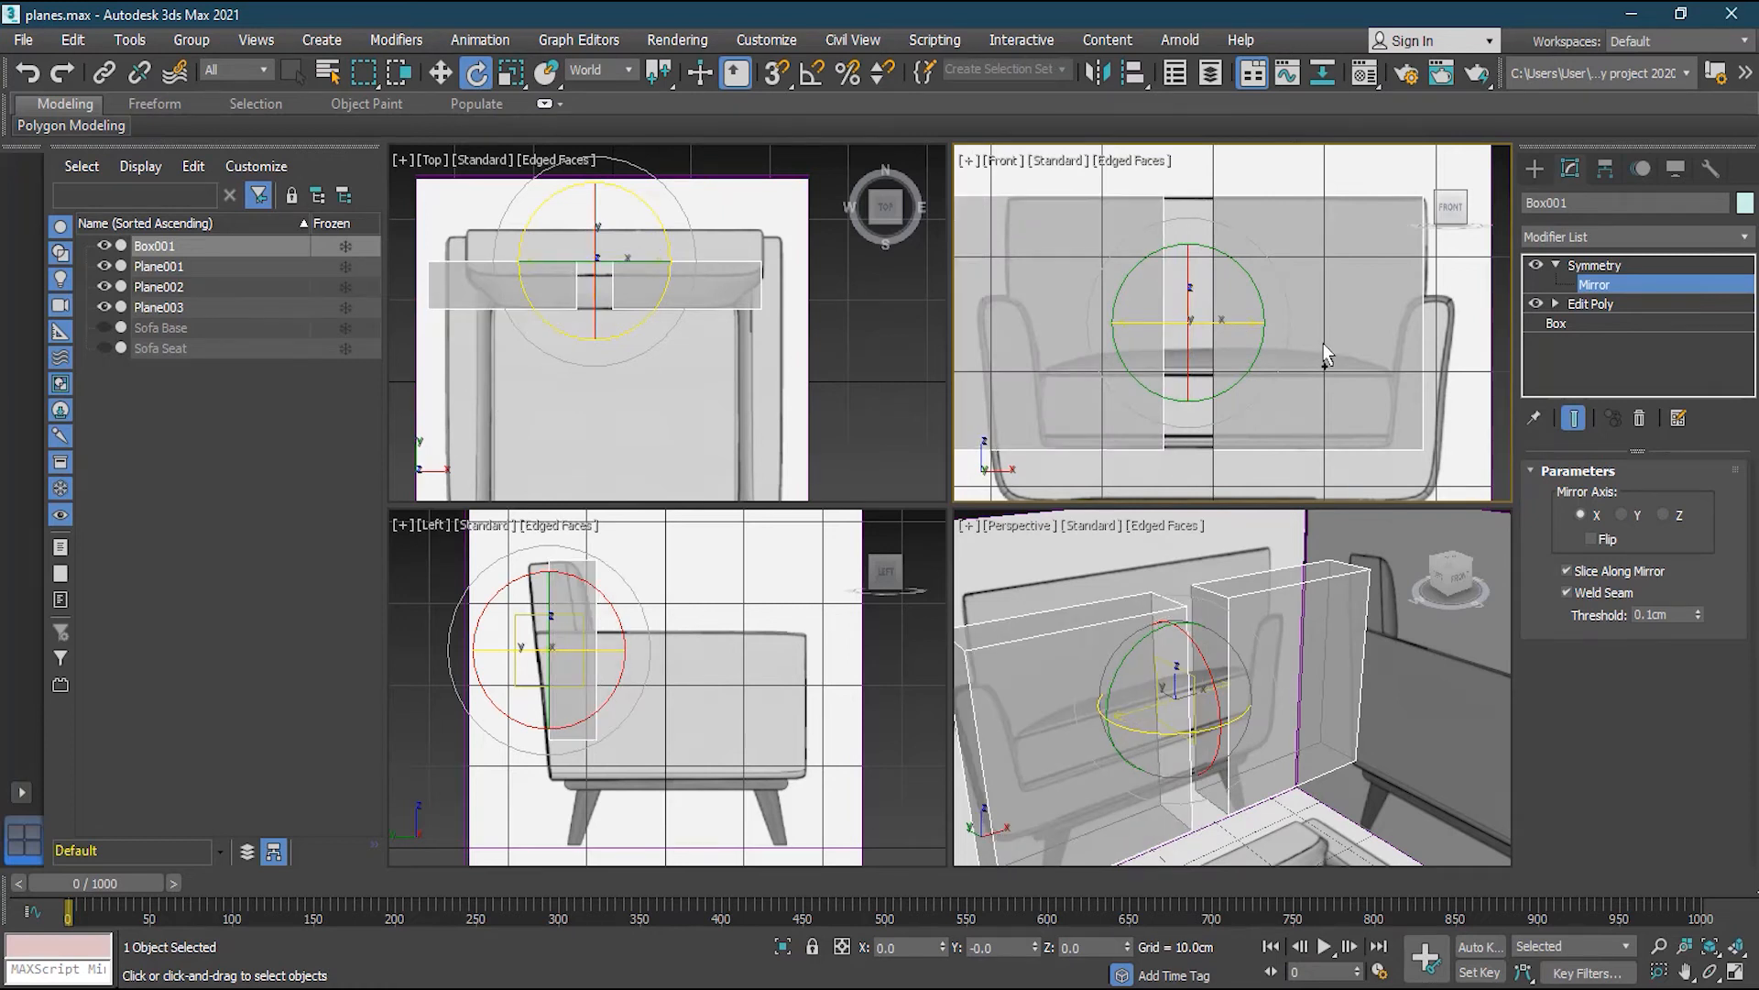
click(1611, 266)
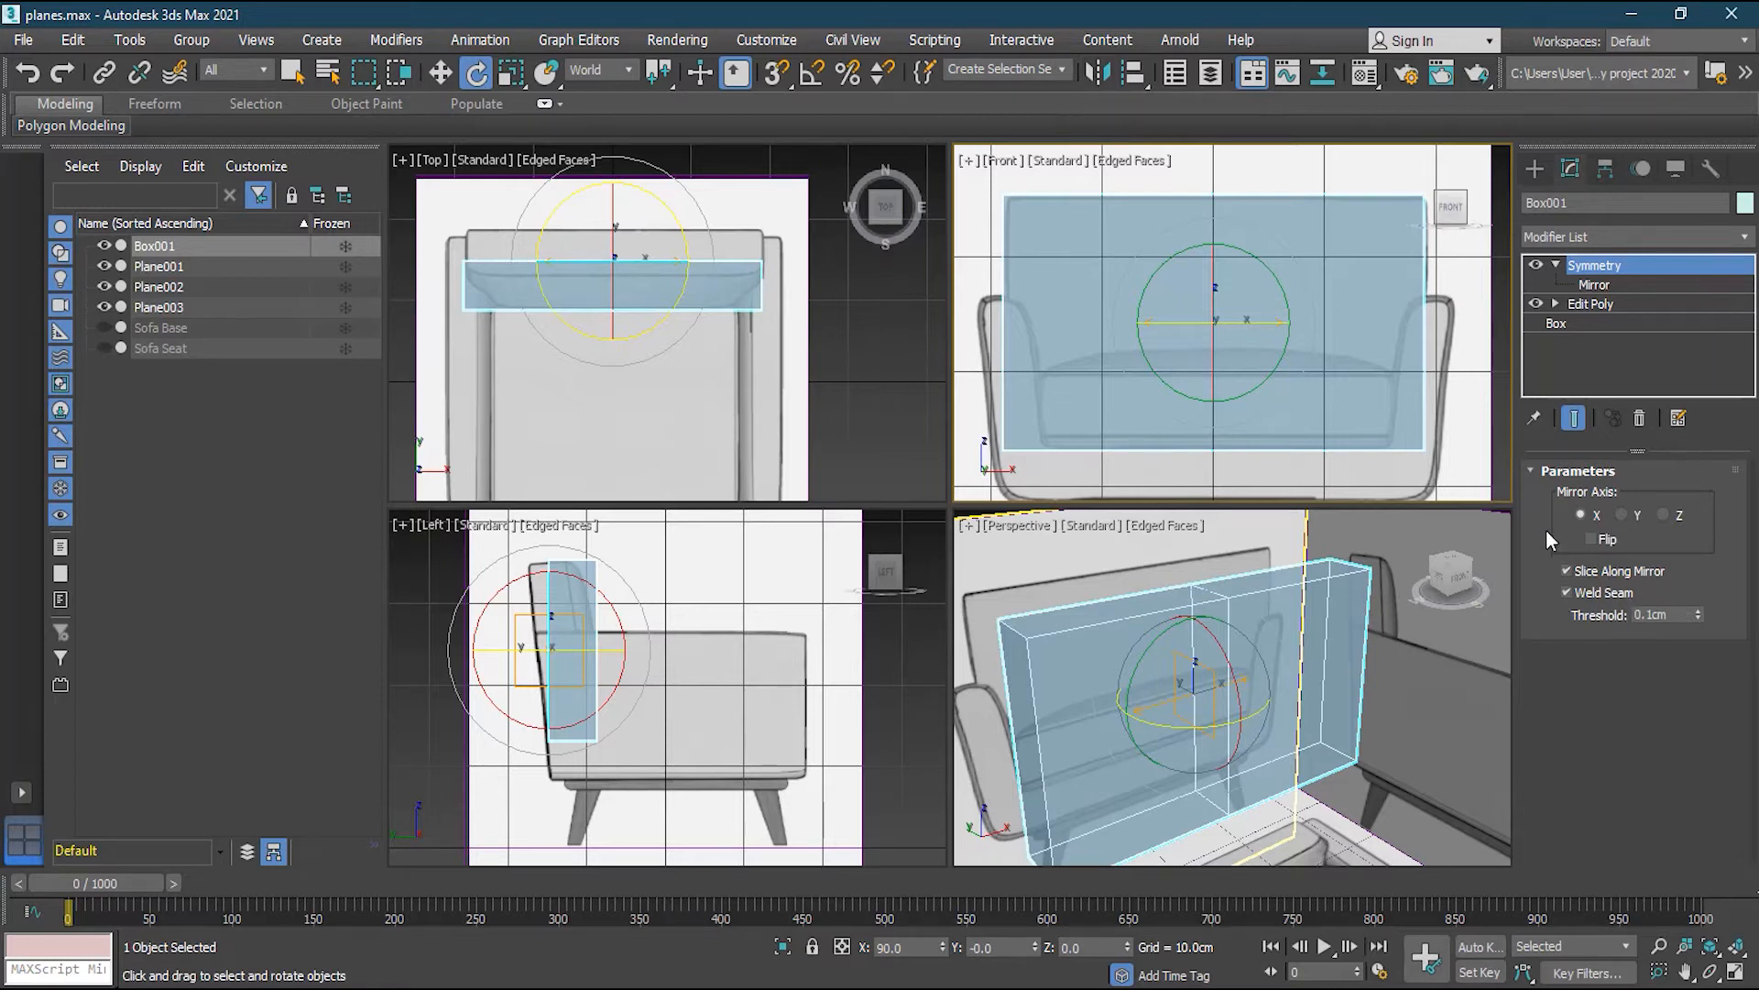
At Edit Poly's Vertex level, lower the box's upper outer corner vertices in the Front view and raise them back to the reference's top edge
click(1596, 301)
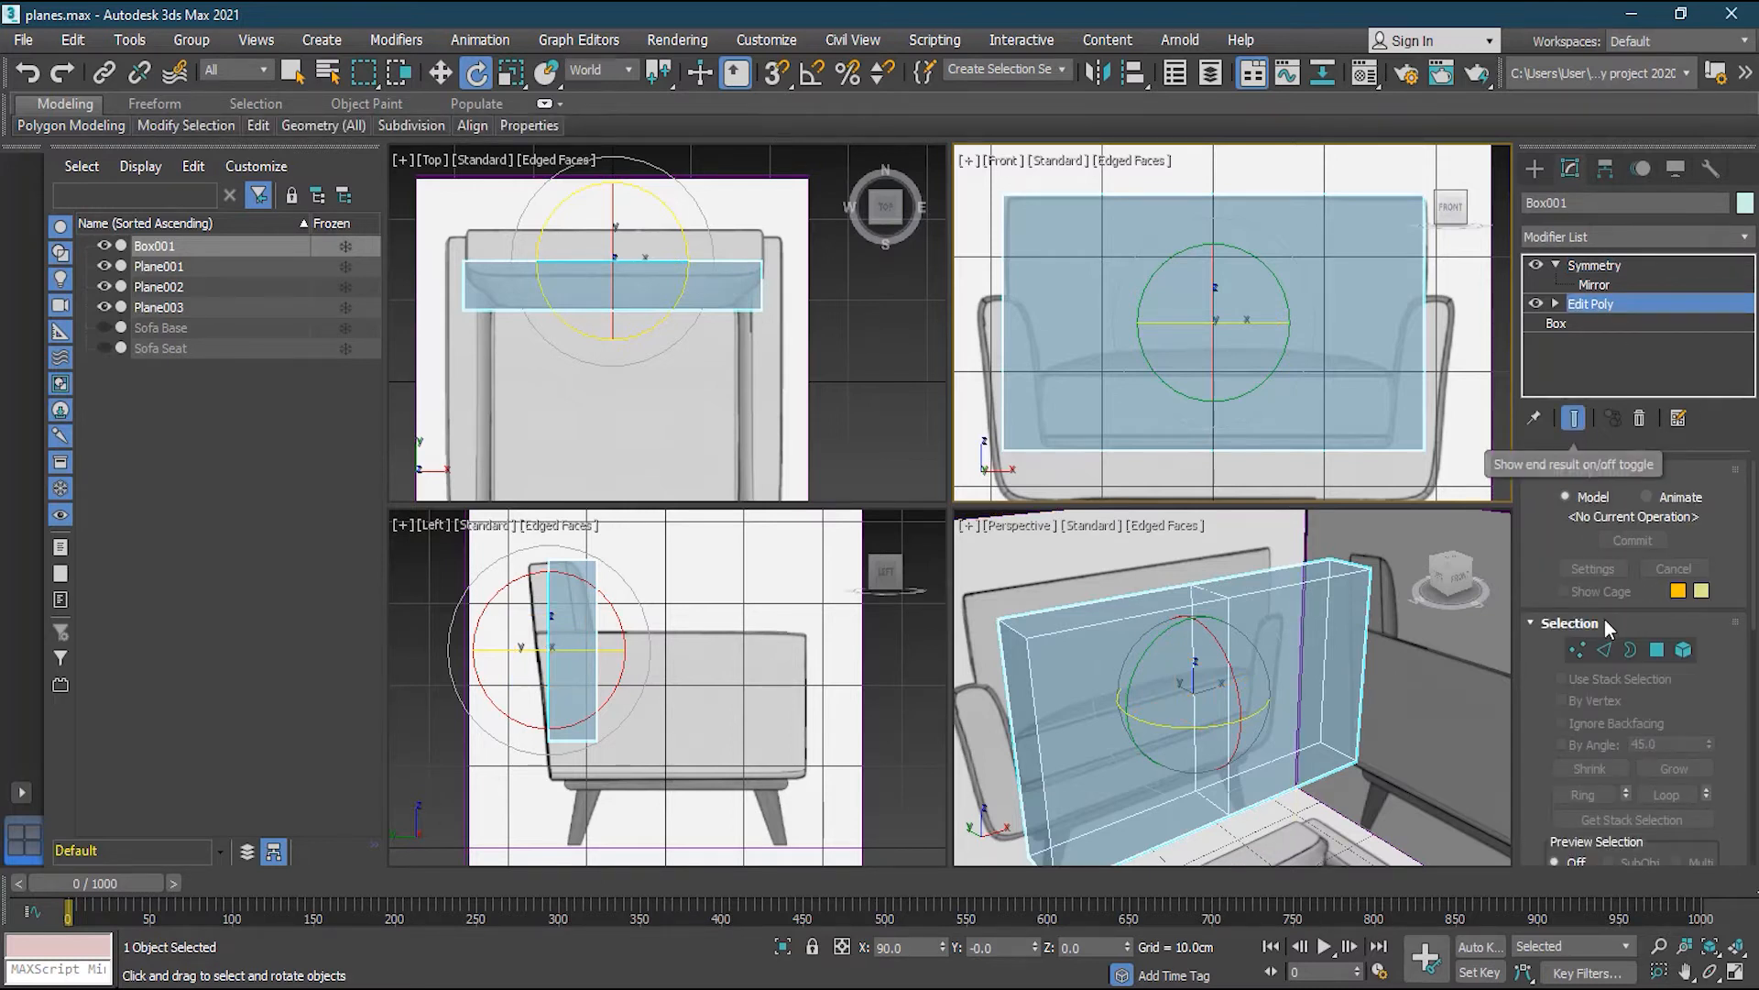
click(1577, 650)
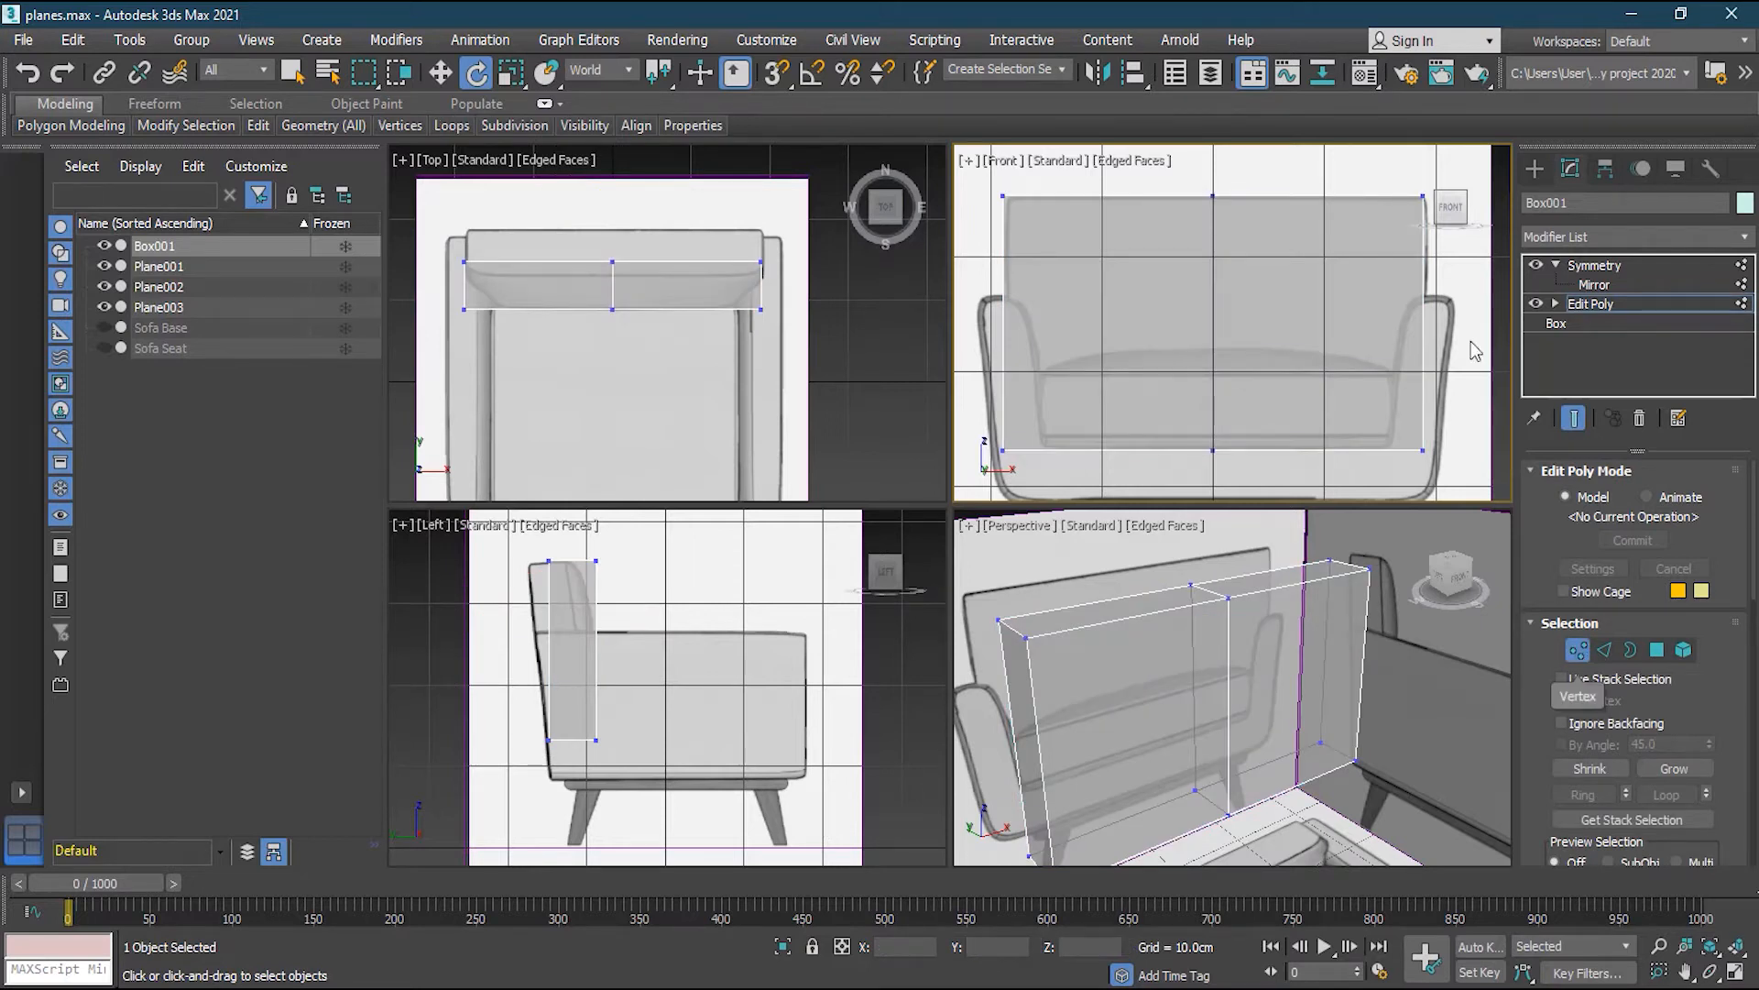
middle_drag(1450, 339, 1398, 347)
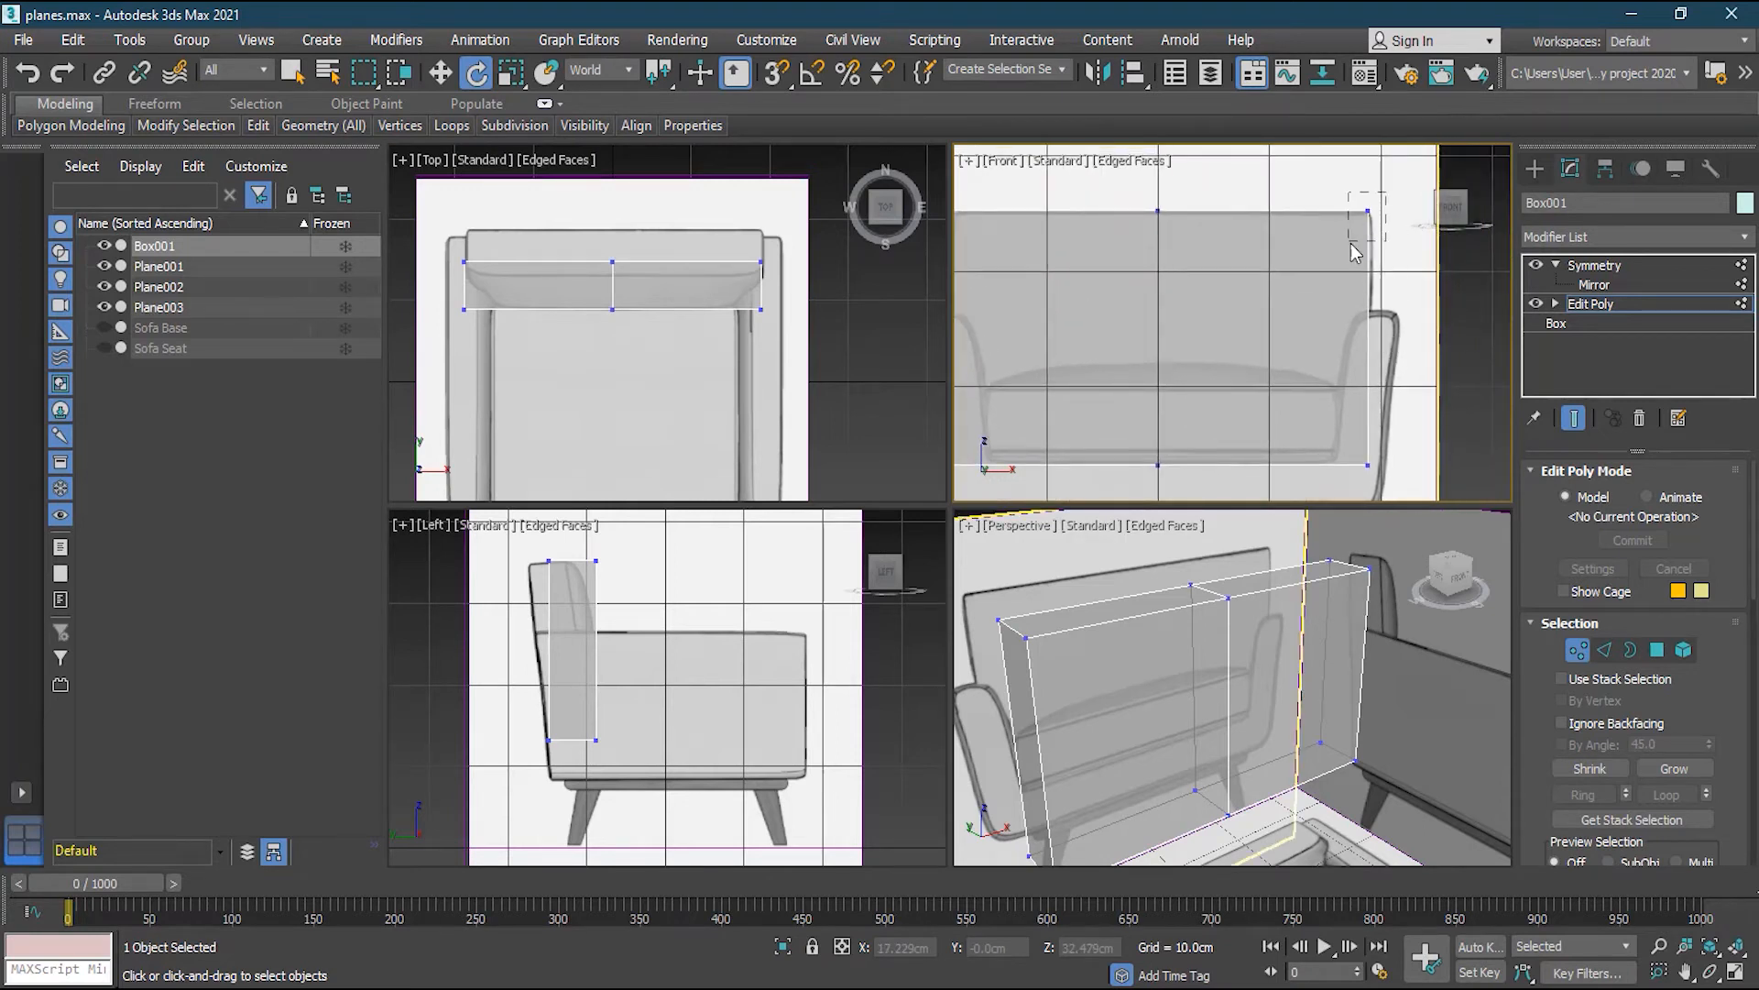
drag(1356, 240, 1389, 193)
scroll(1282, 269, down, 2)
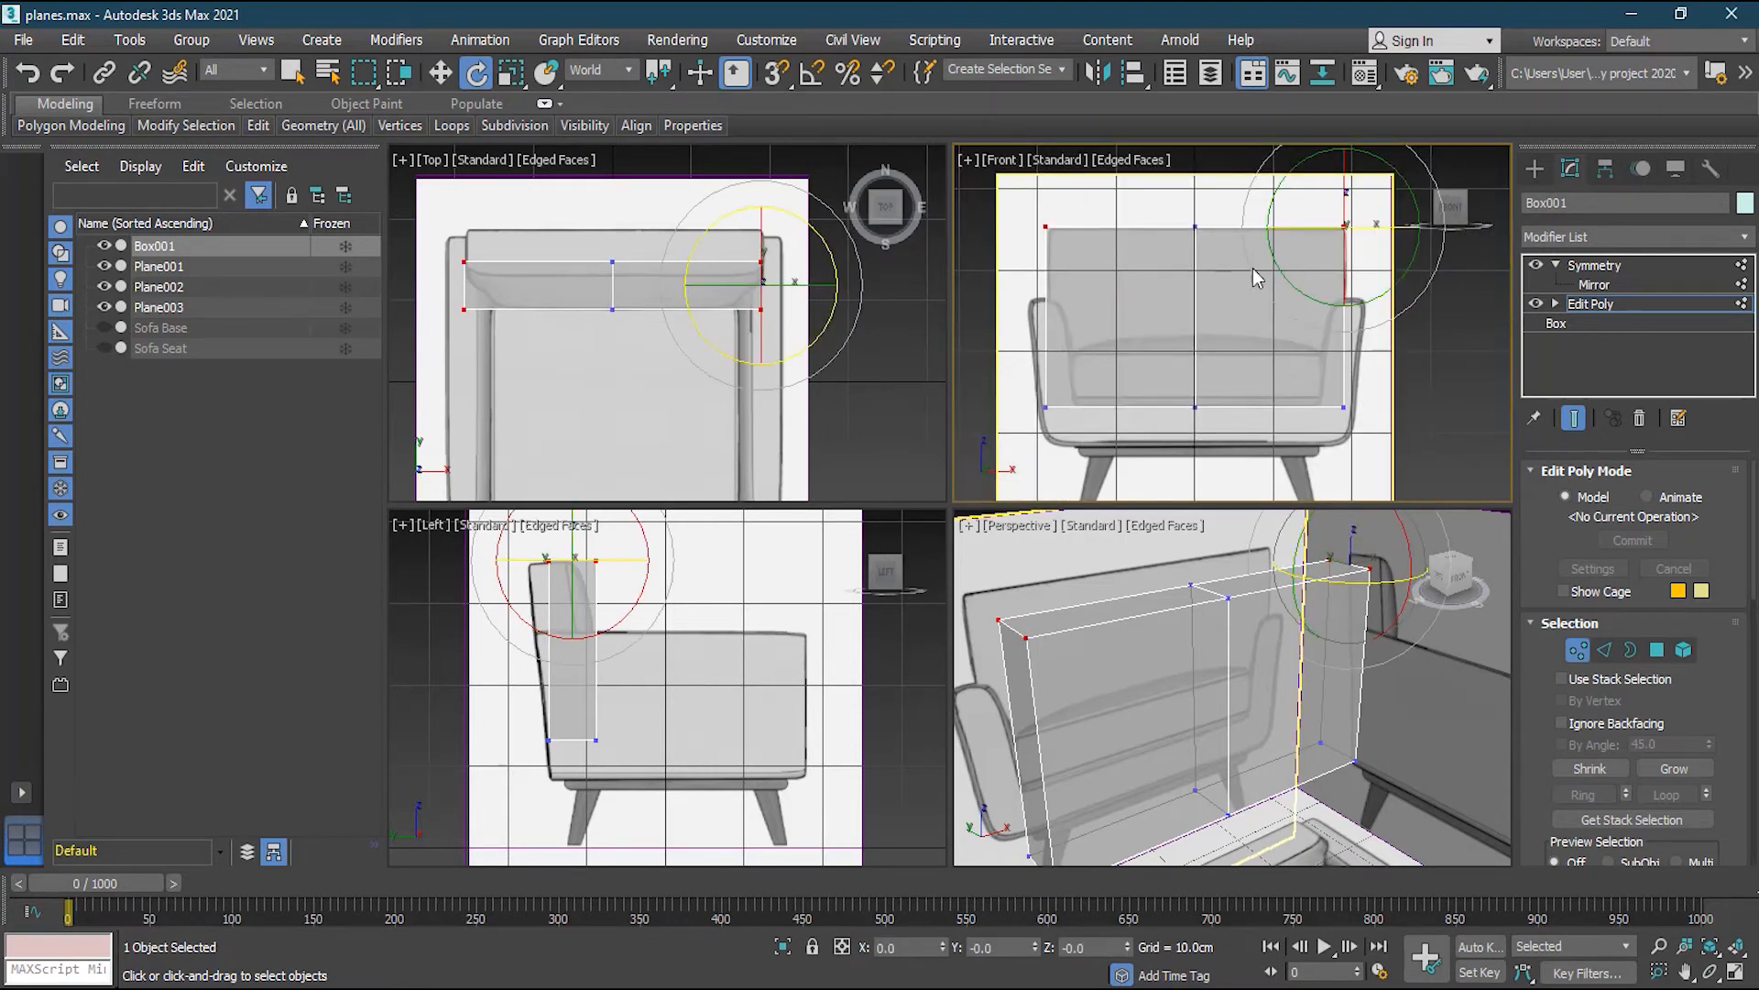
key(w)
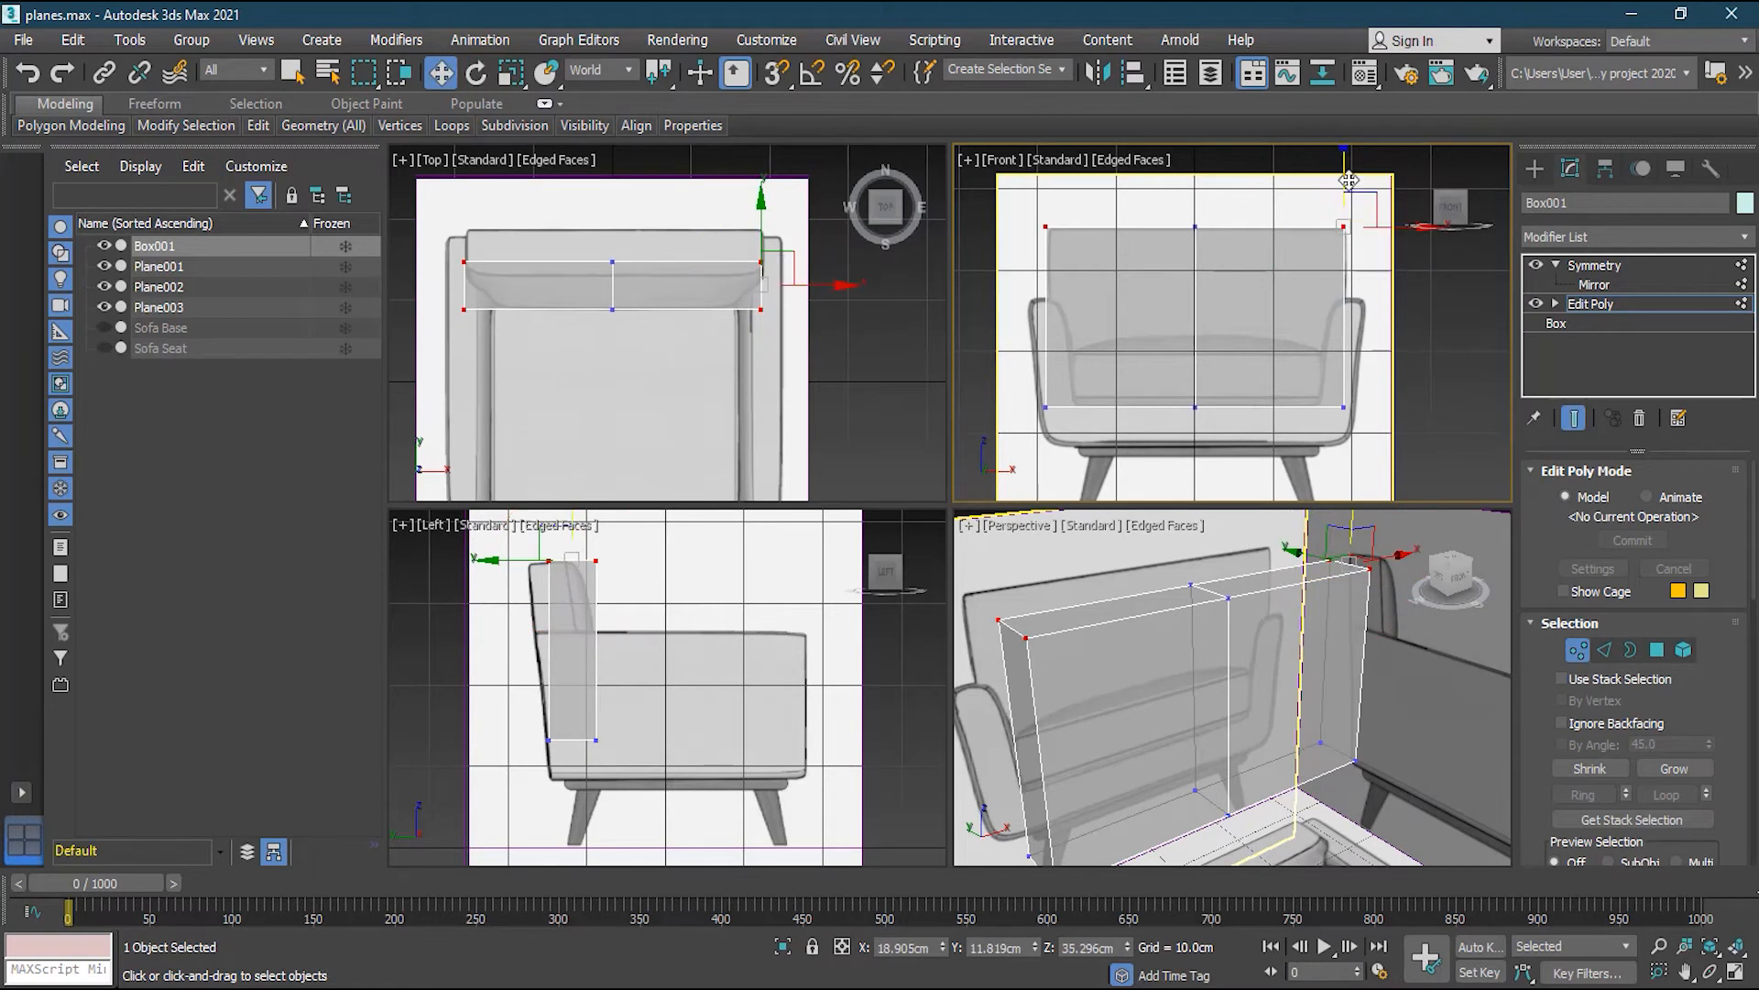
drag(1343, 168, 1142, 360)
click(1365, 318)
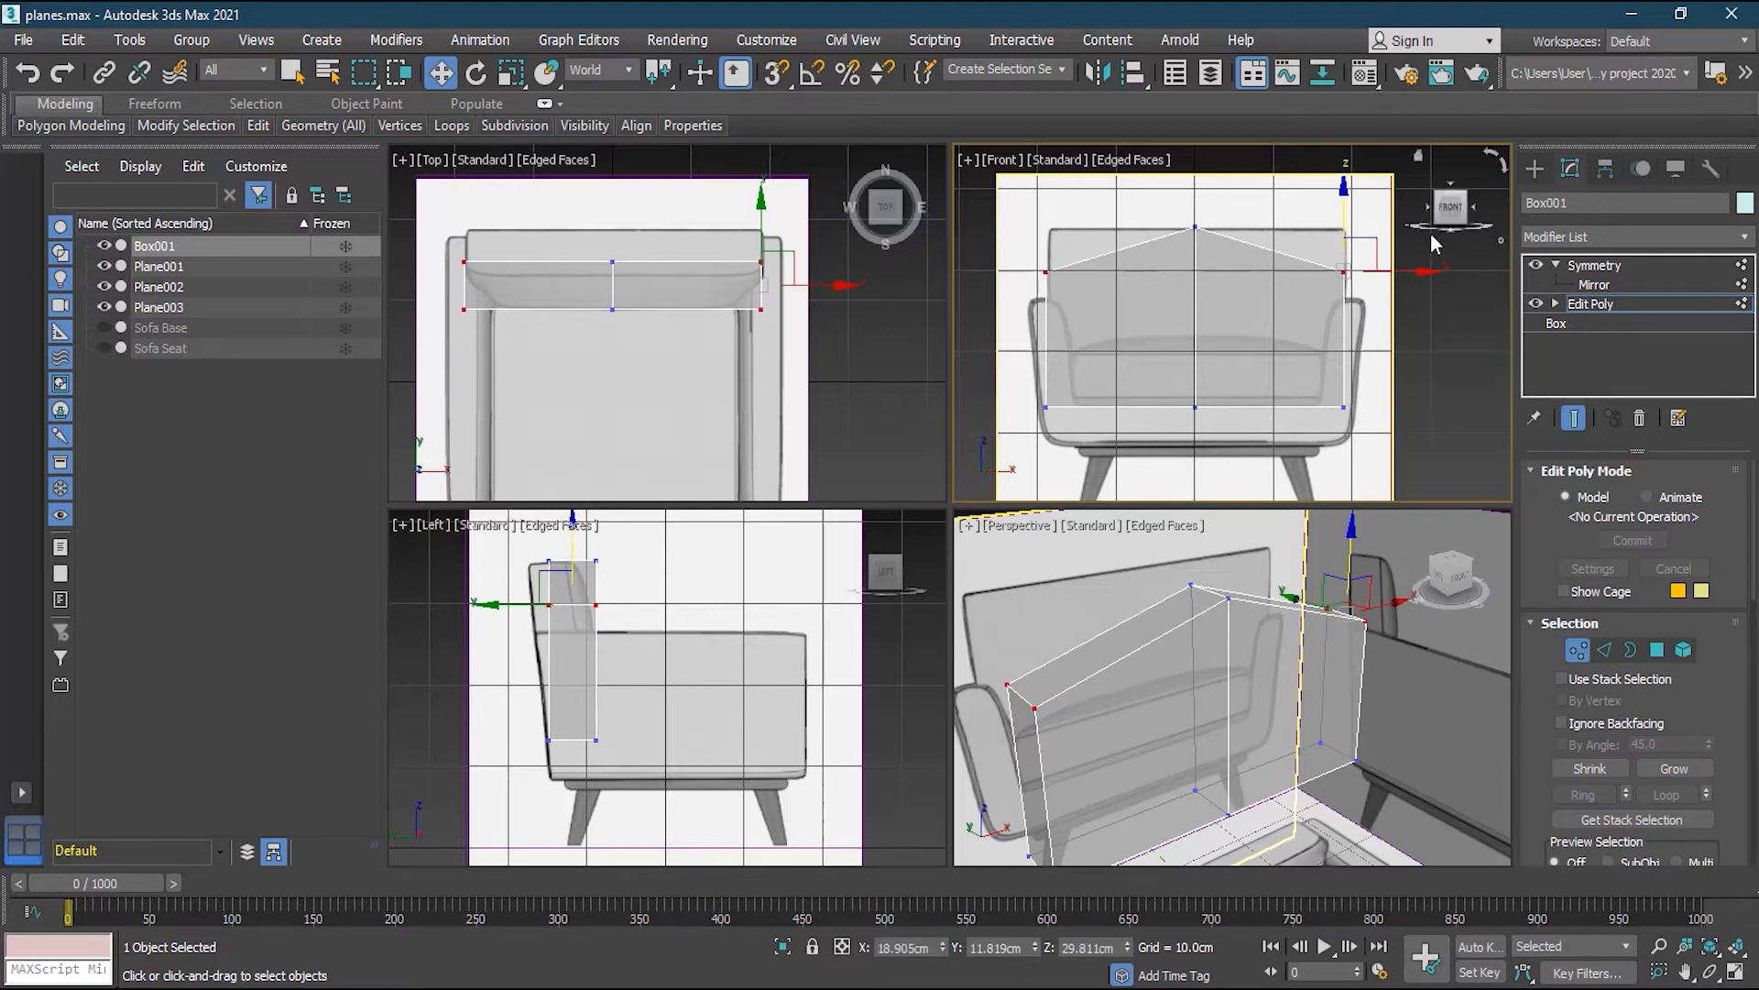
drag(1344, 217, 1352, 180)
scroll(1328, 260, up, 2)
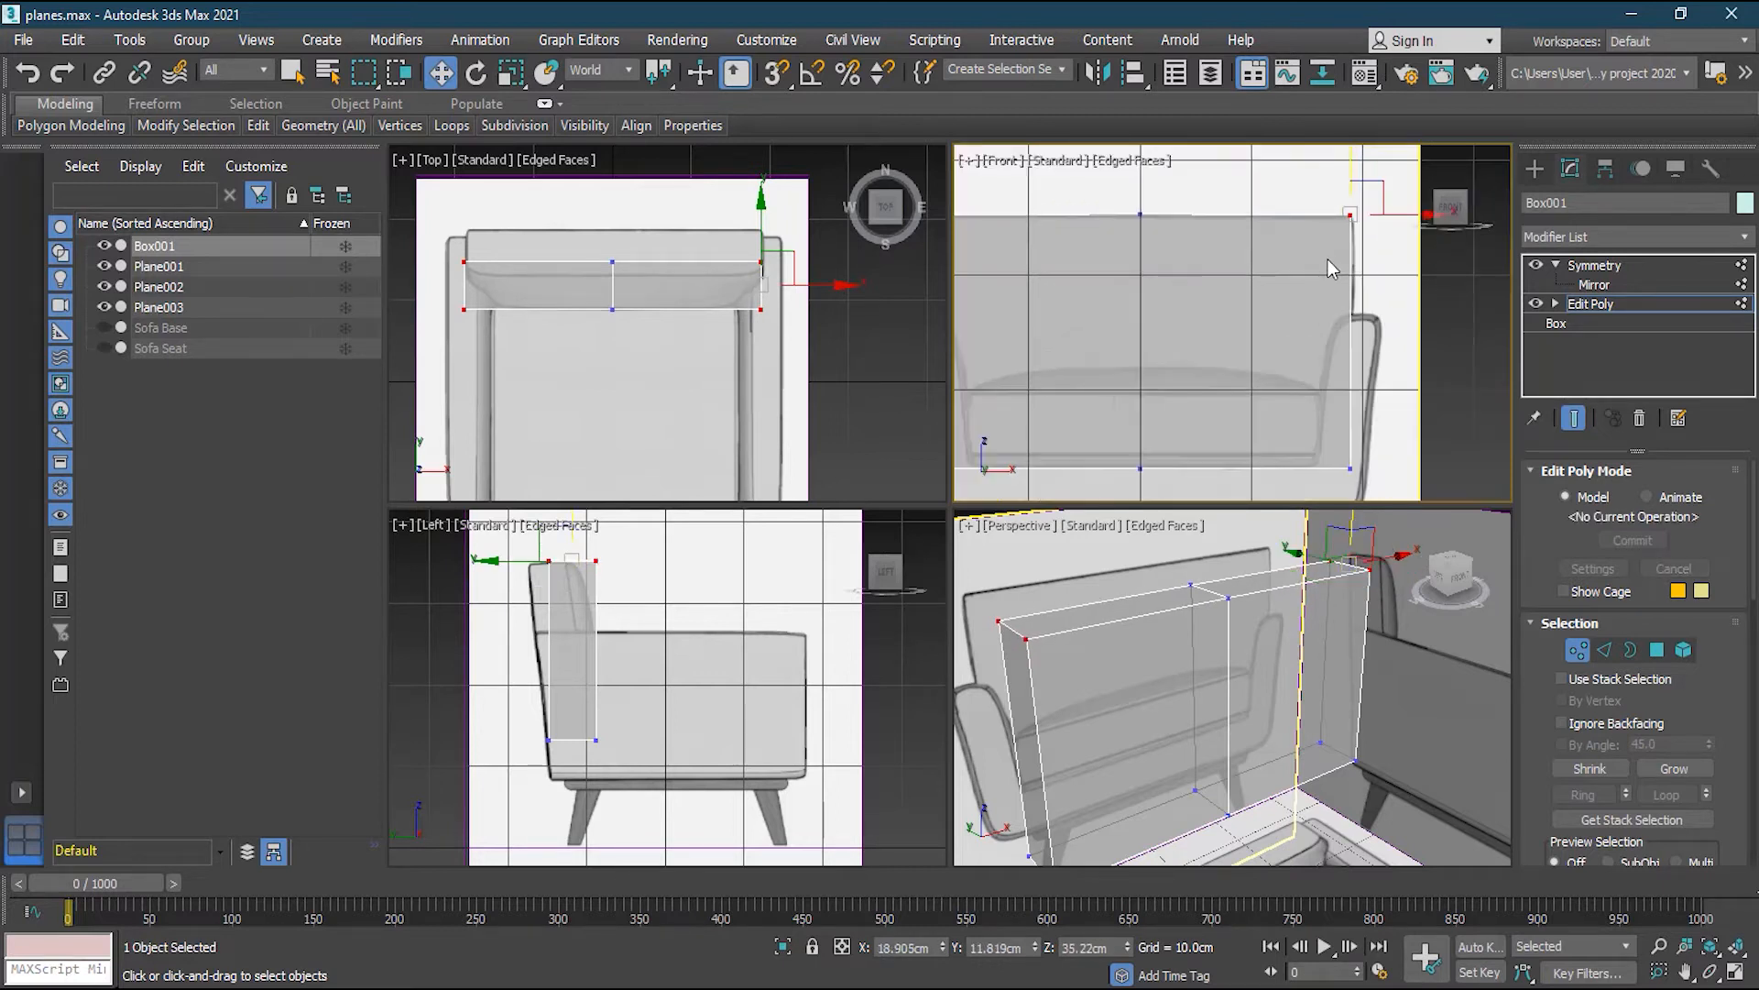
In the Left view, shift the box's top vertices and its lower front vertices backward to match the reference backrest's slant
scroll(475, 619, up, 2)
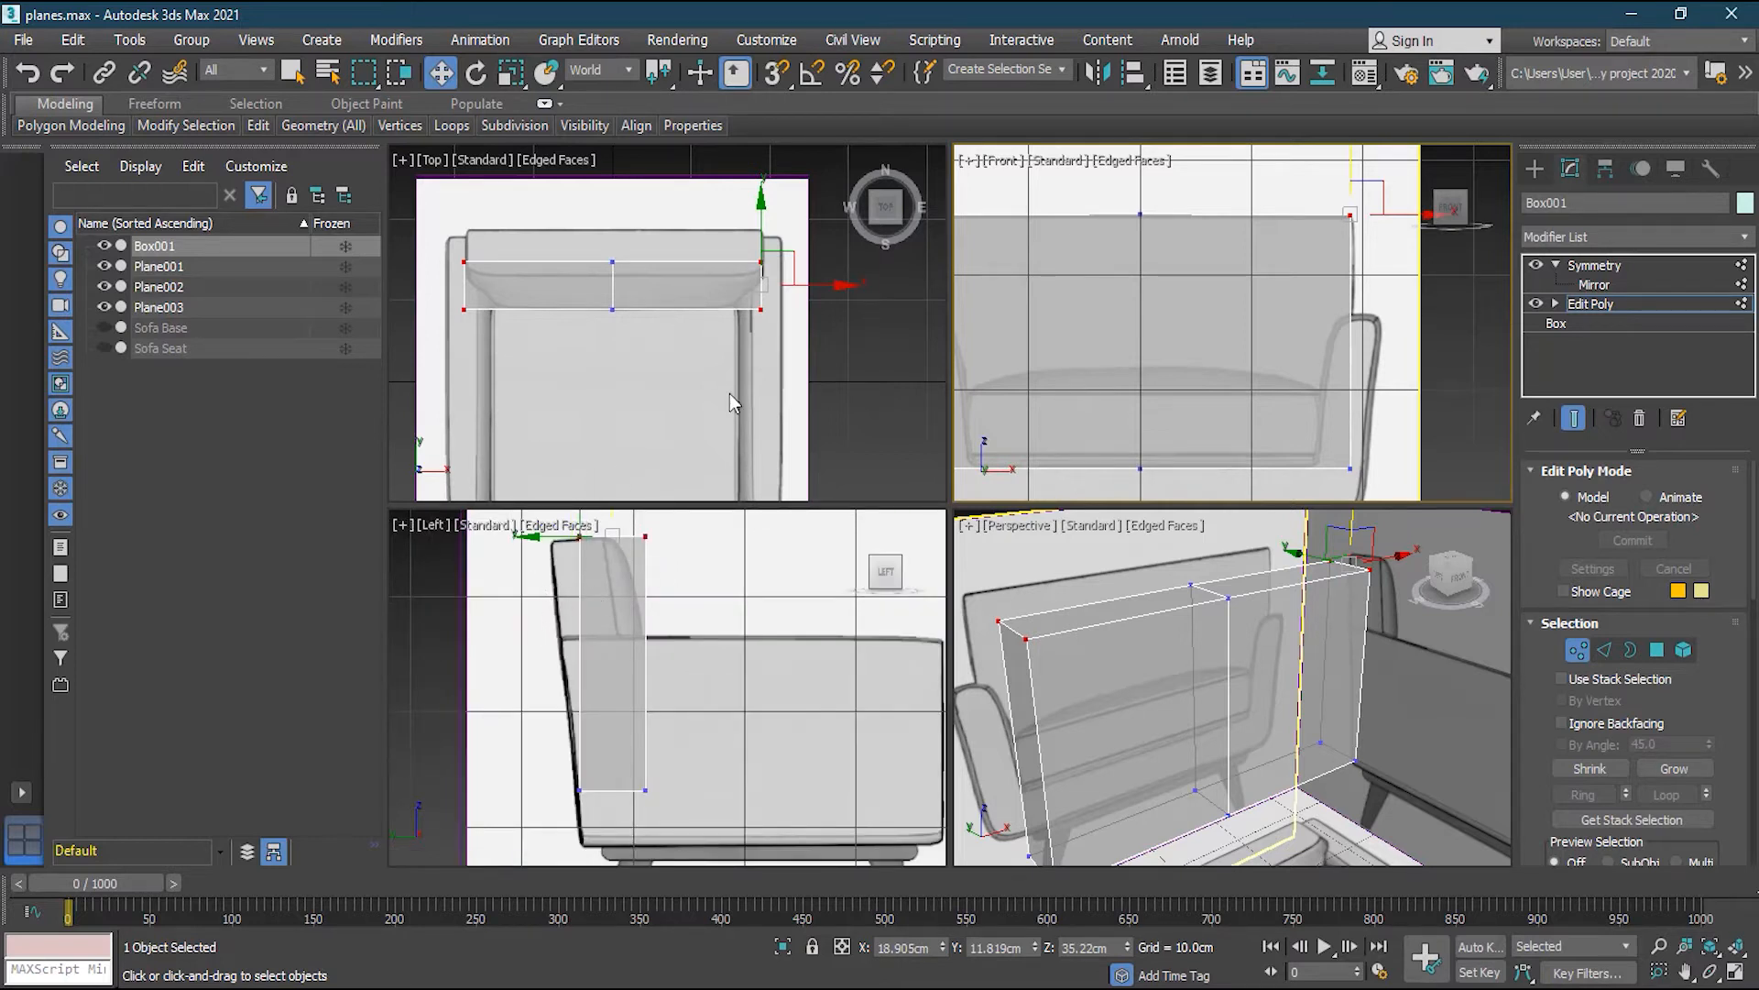
drag(522, 575, 676, 579)
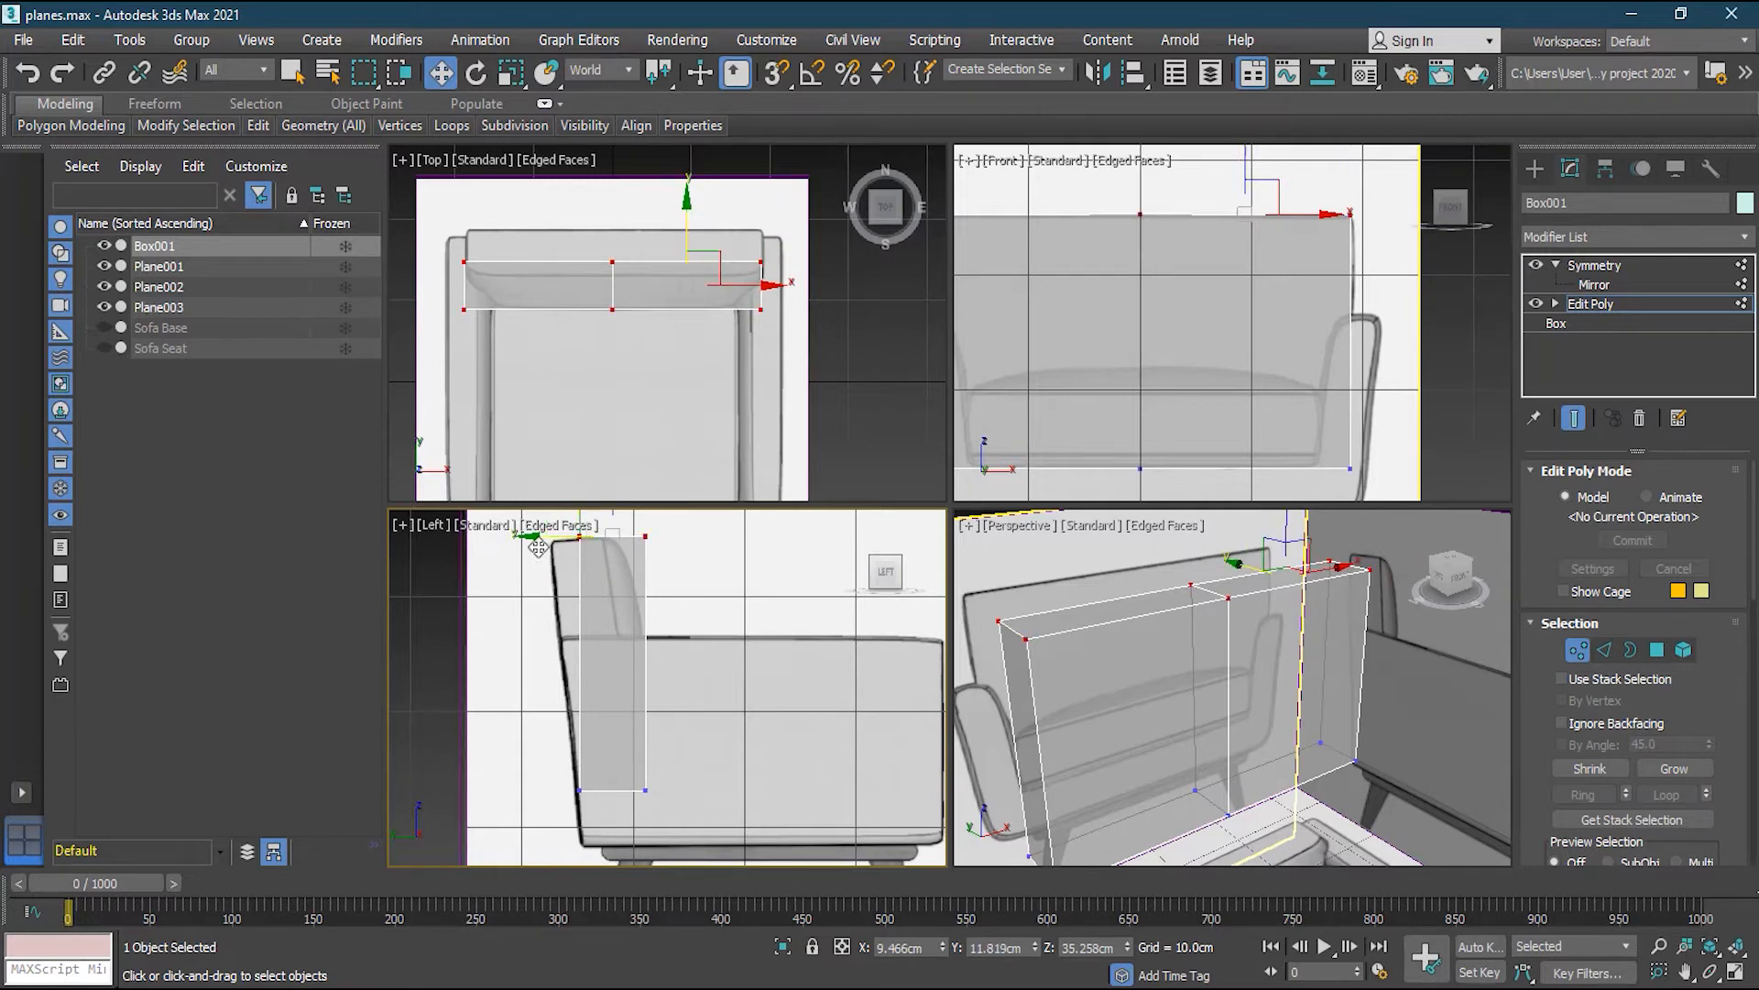
mouse_move(539, 539)
mouse_down()
mouse_move(505, 541)
mouse_move(553, 543)
mouse_up()
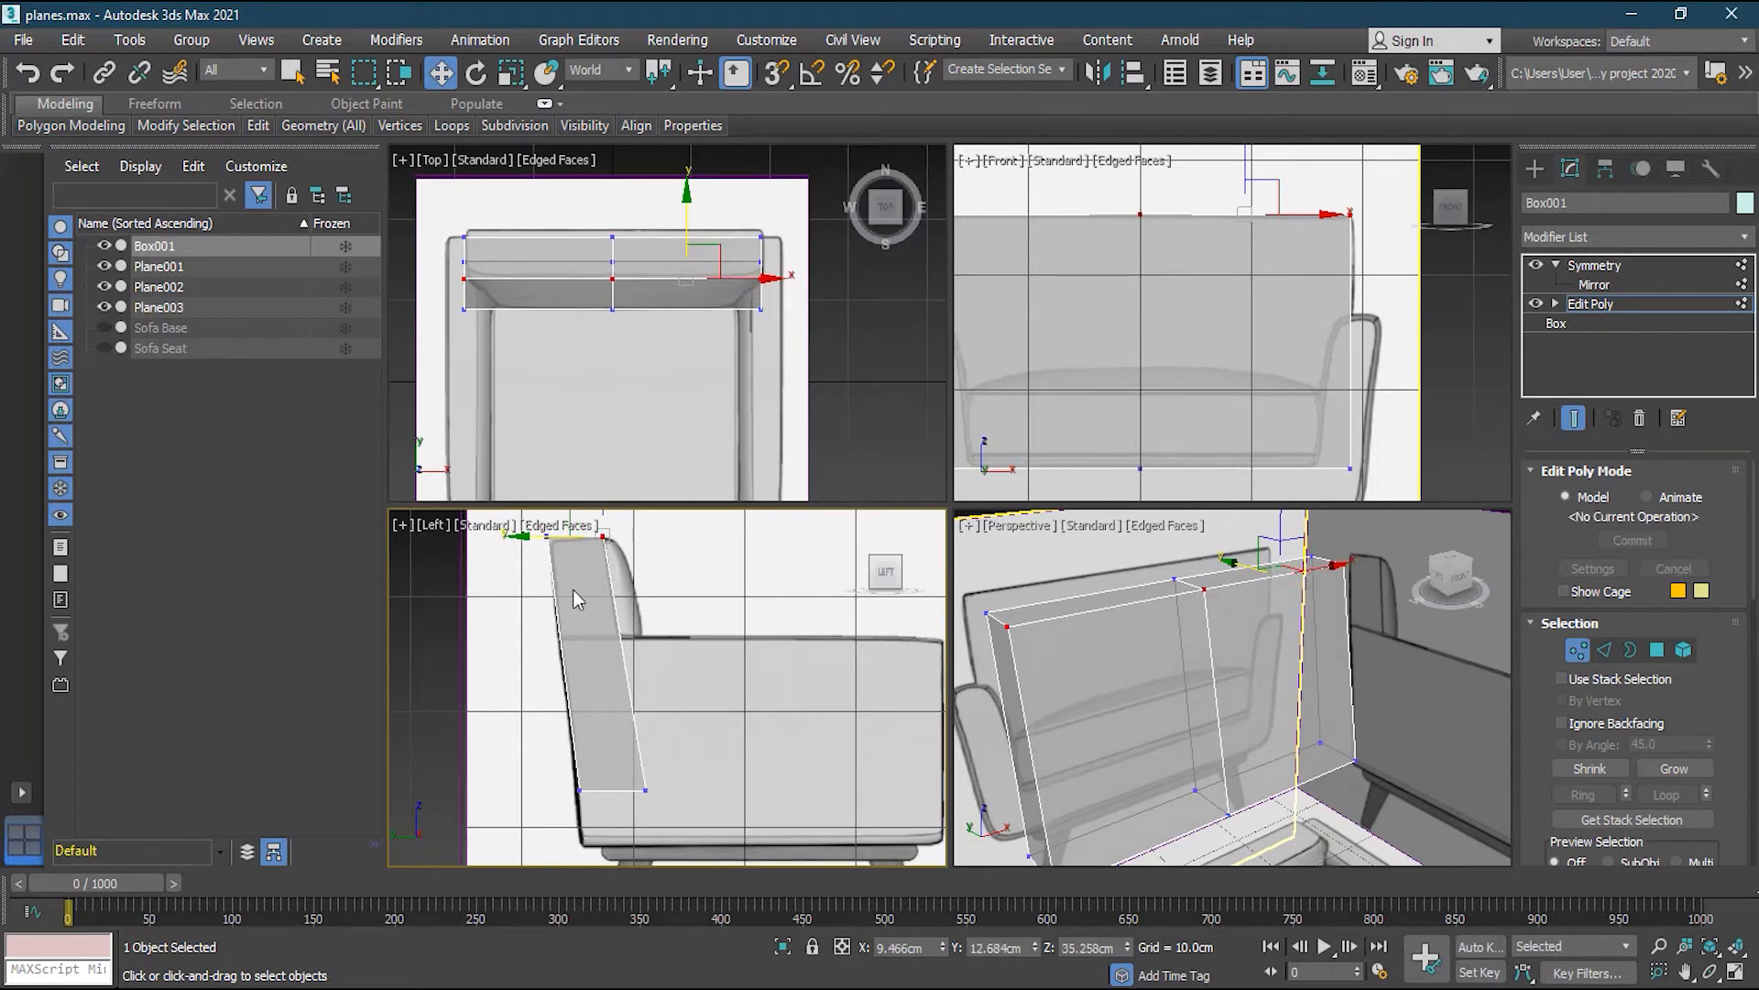
drag(686, 759, 582, 788)
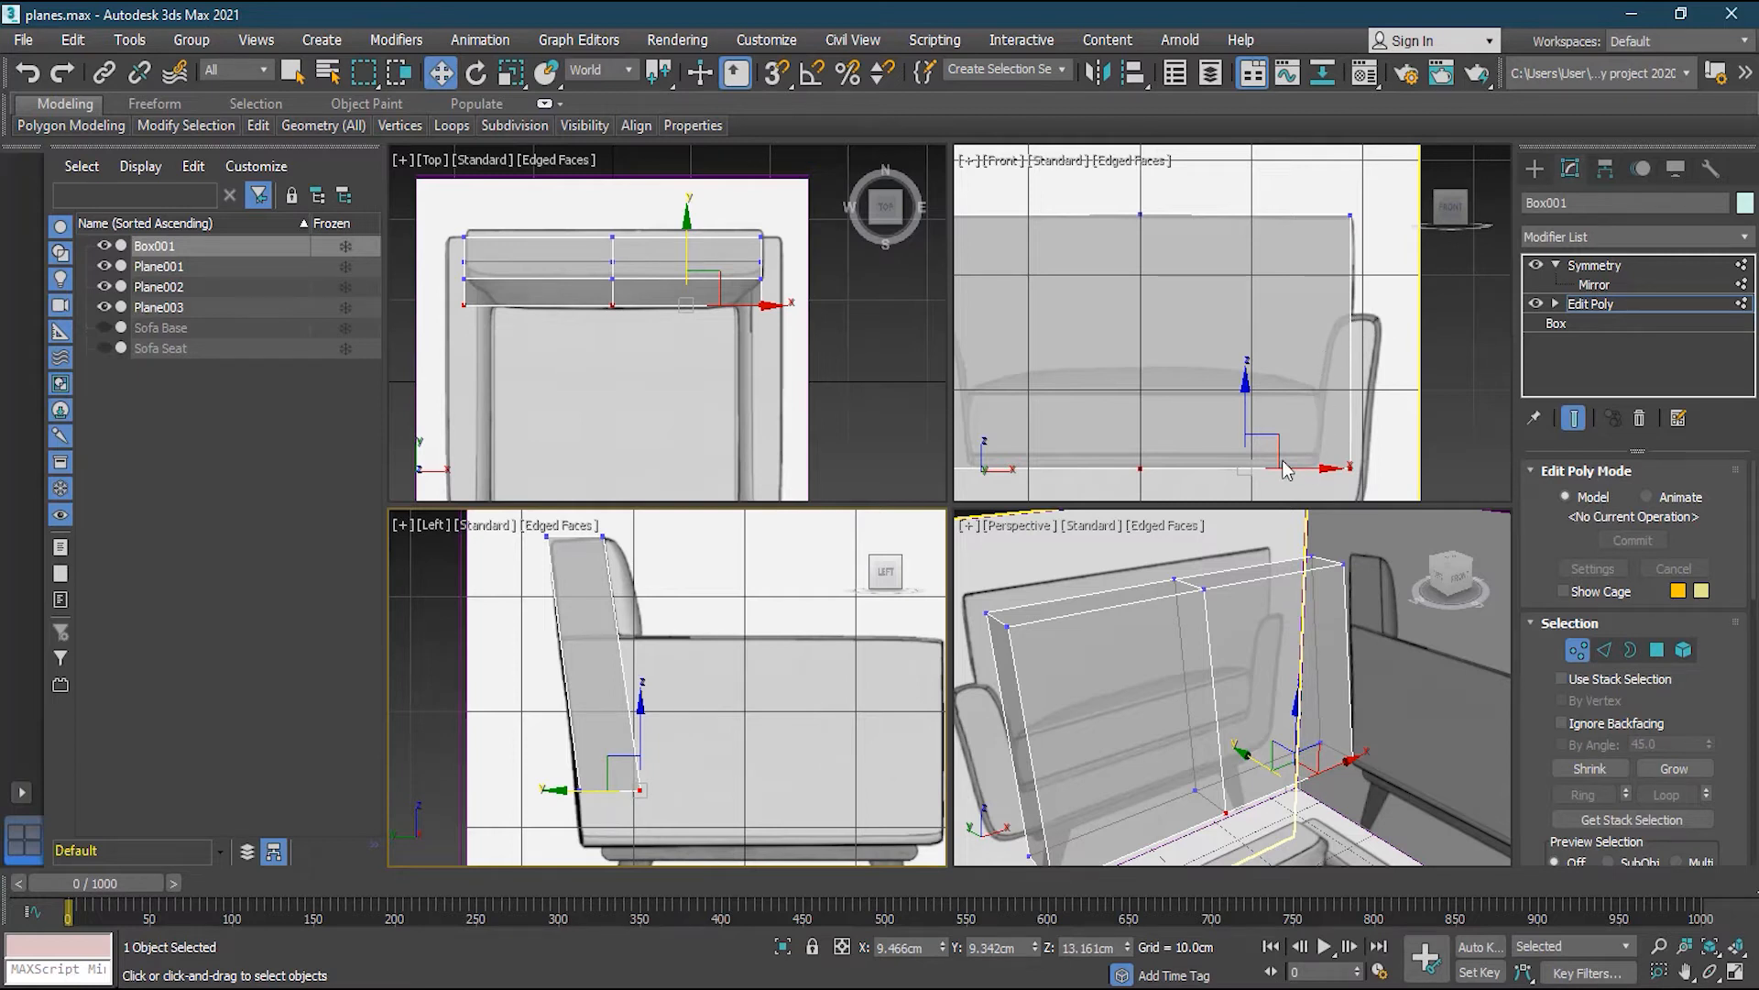
Use Swift Loop to add three horizontal edge loops around the box near the armrest tops in the Front view
middle_drag(1309, 378, 1347, 384)
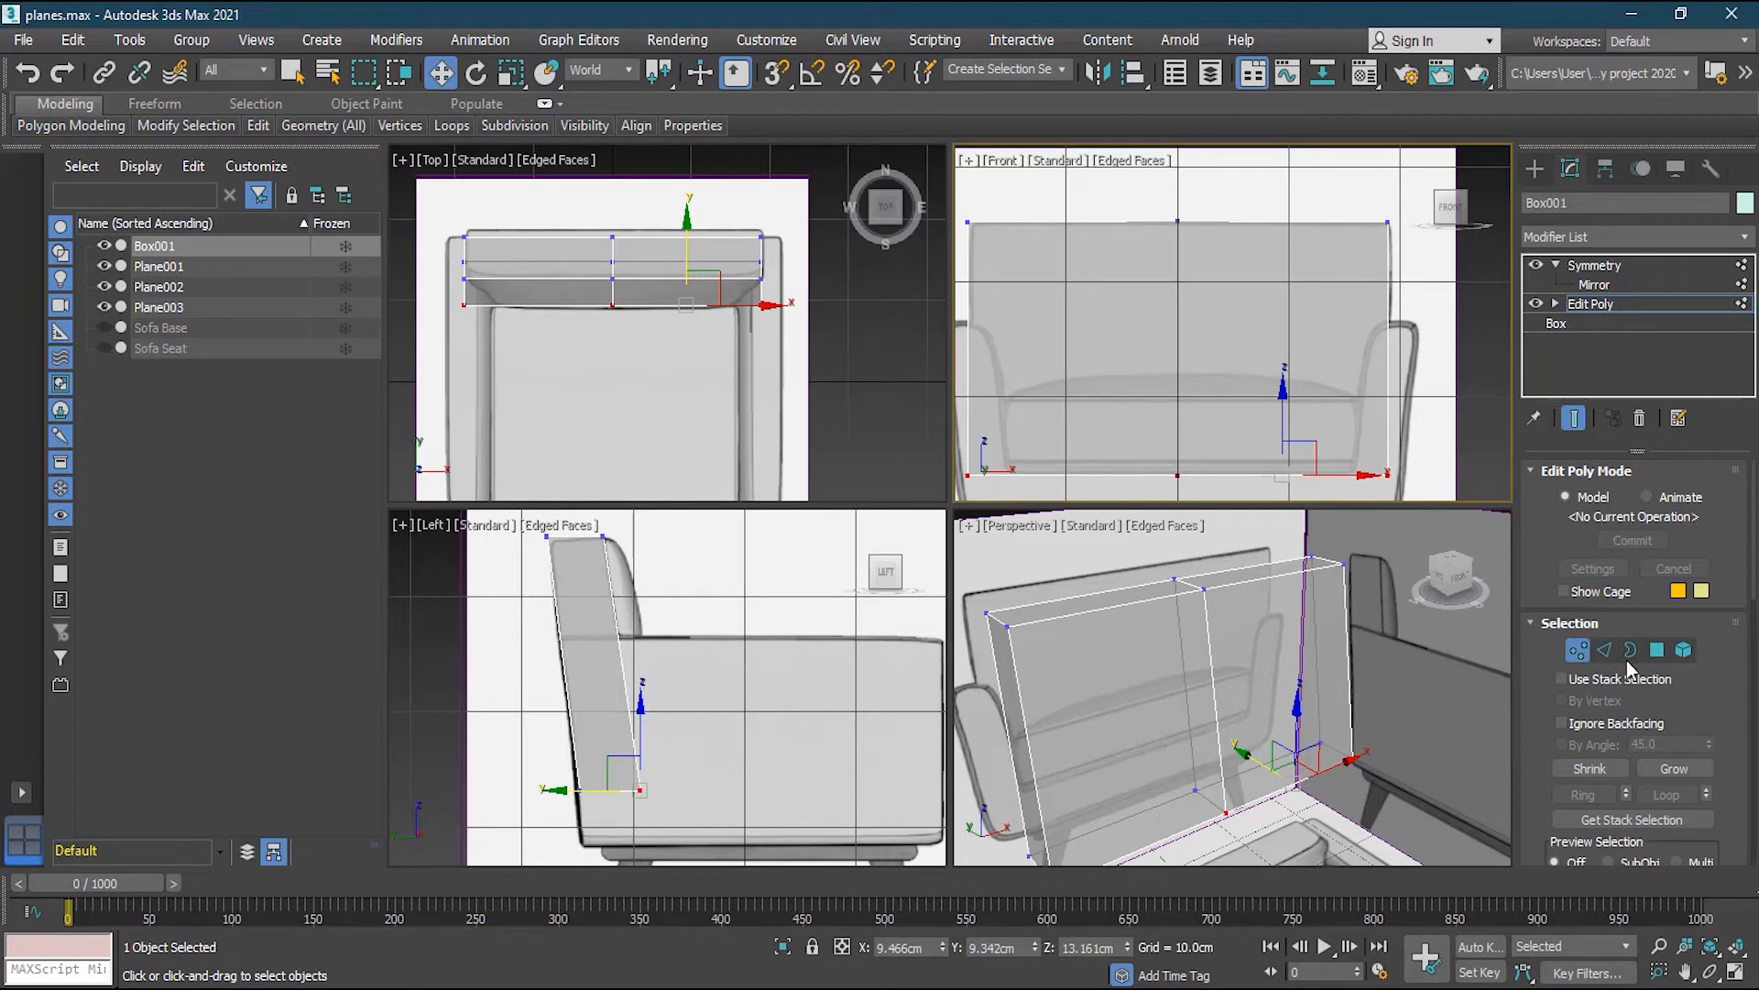
mouse_move(262, 130)
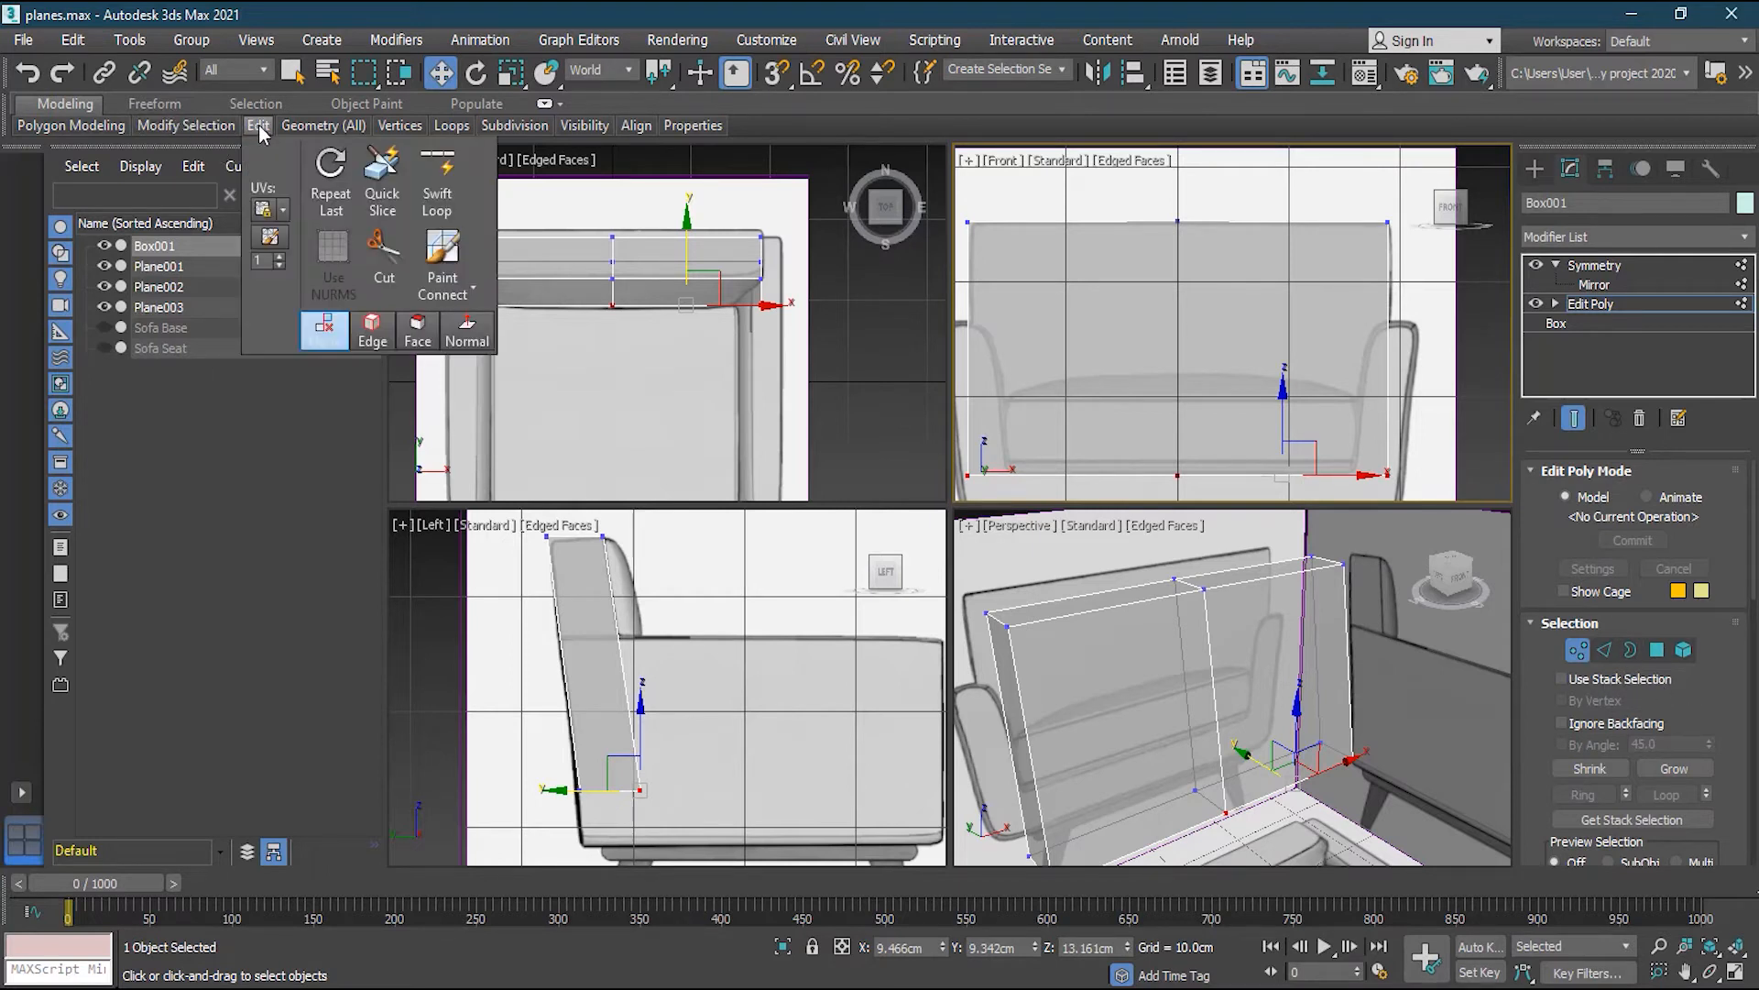
click(437, 184)
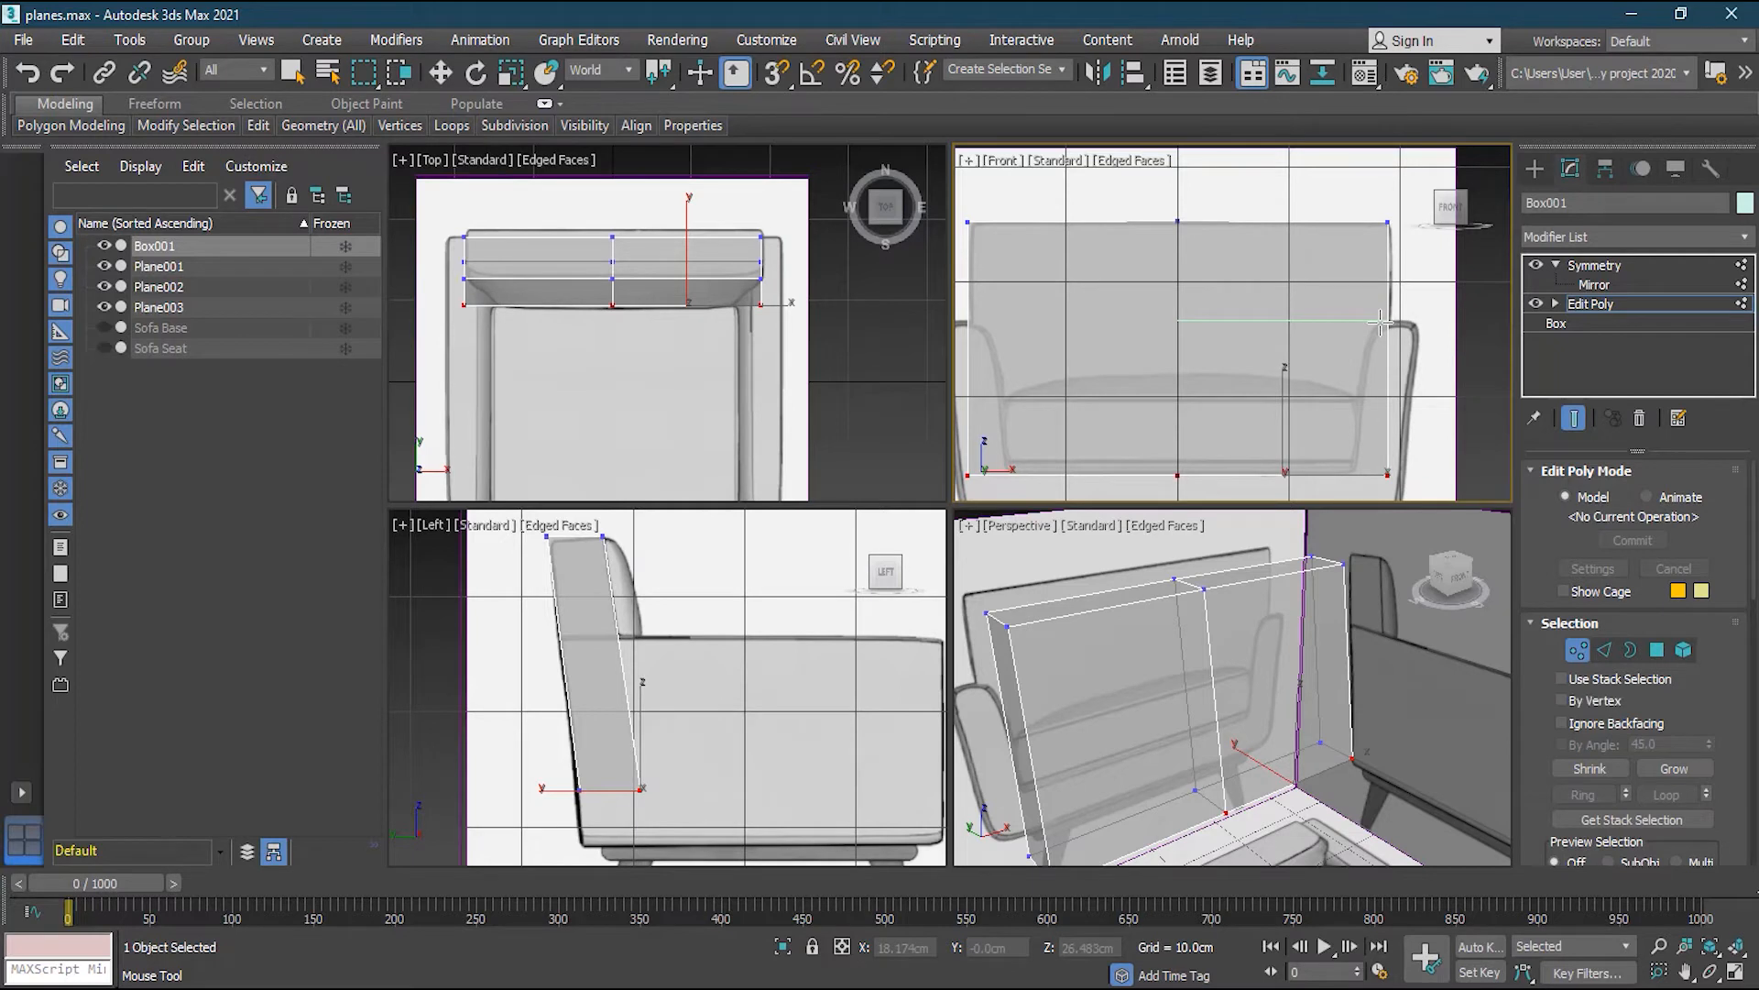
click(1381, 320)
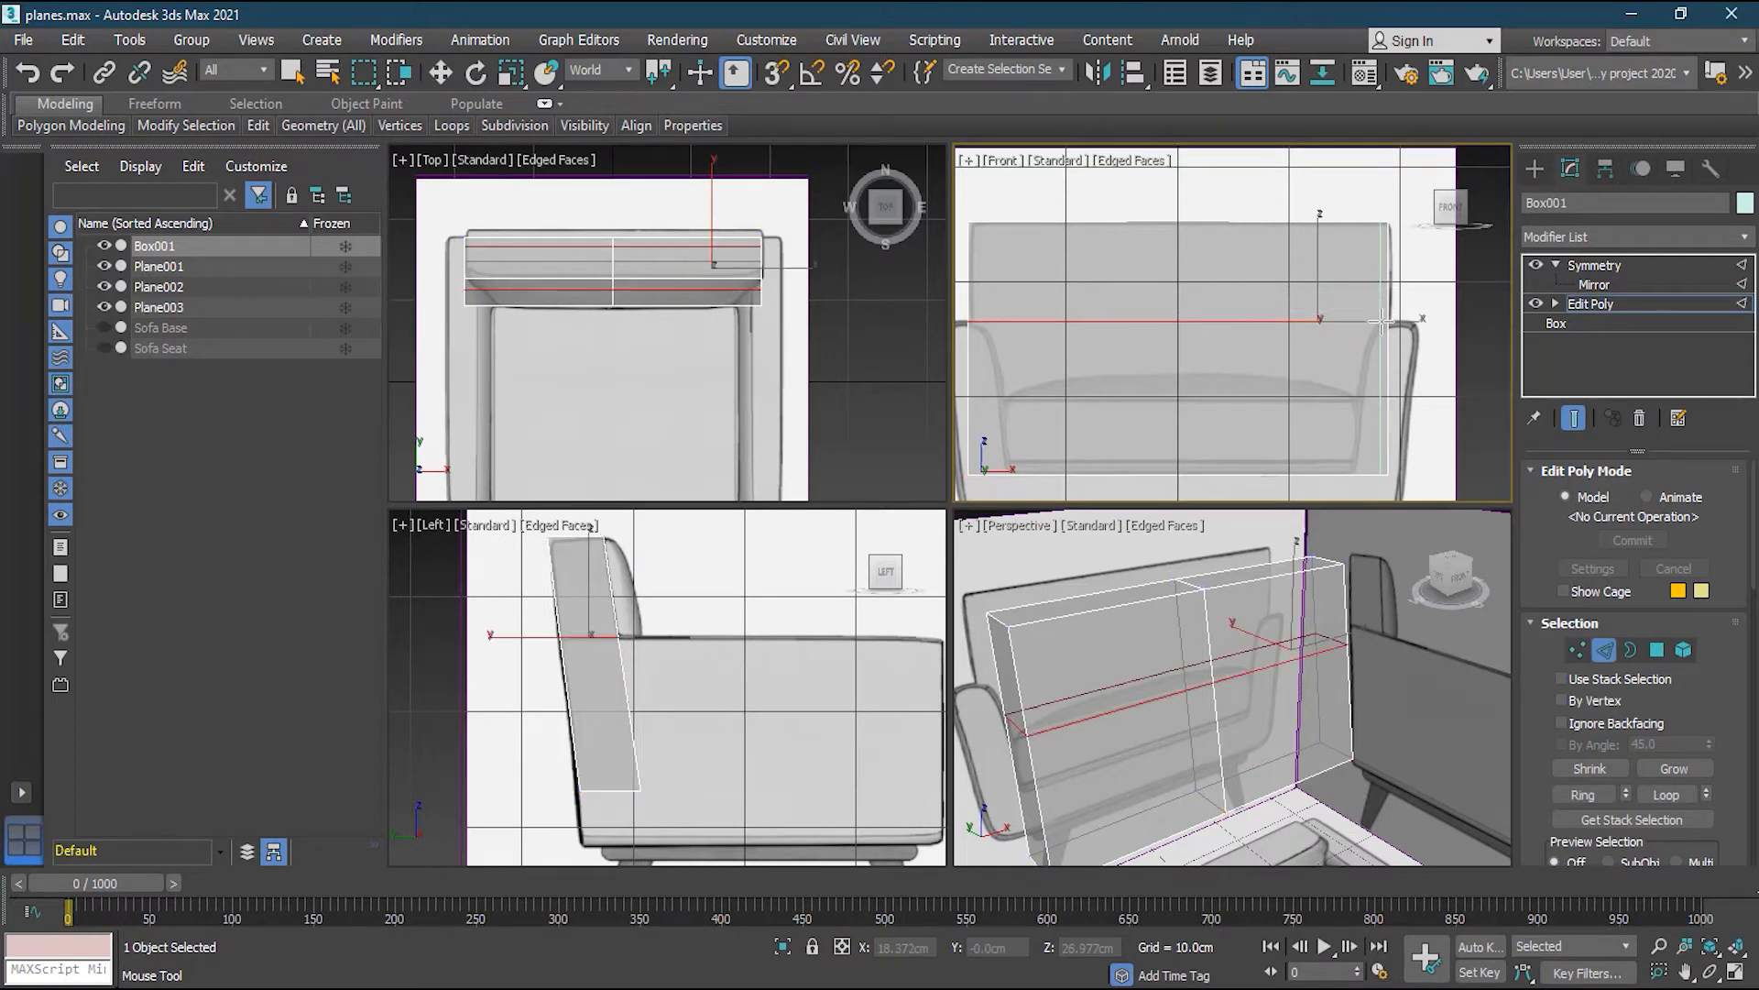
click(1381, 307)
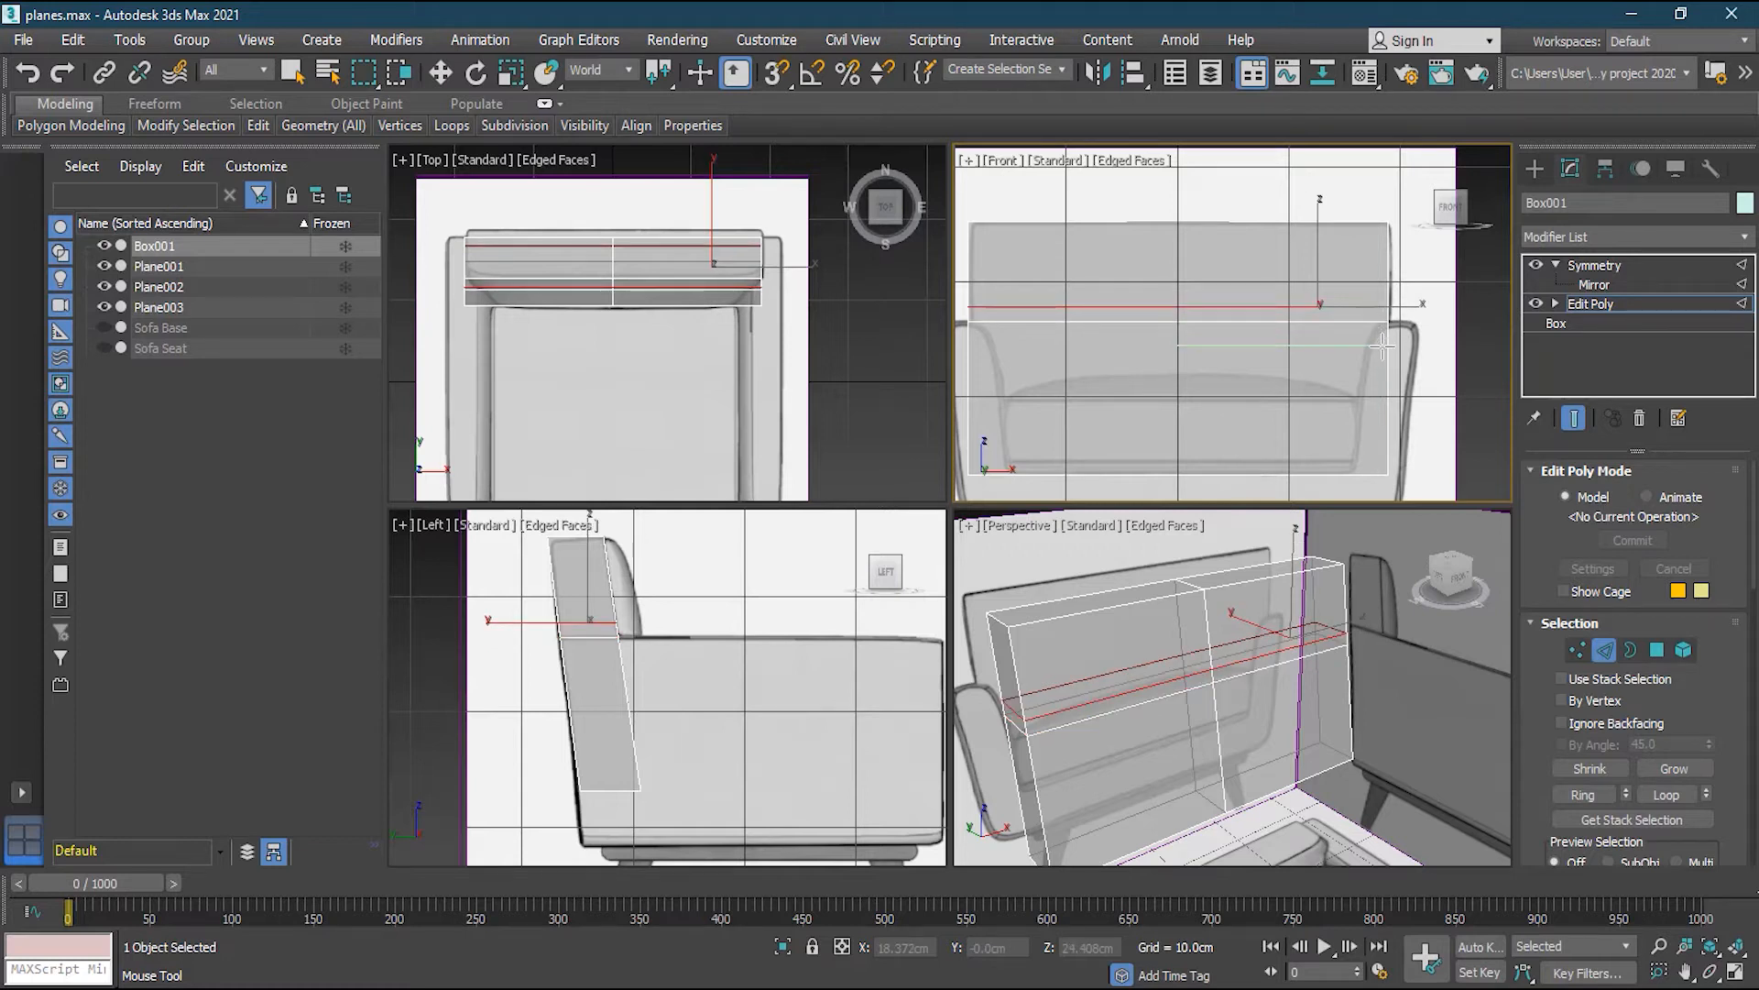
click(1387, 346)
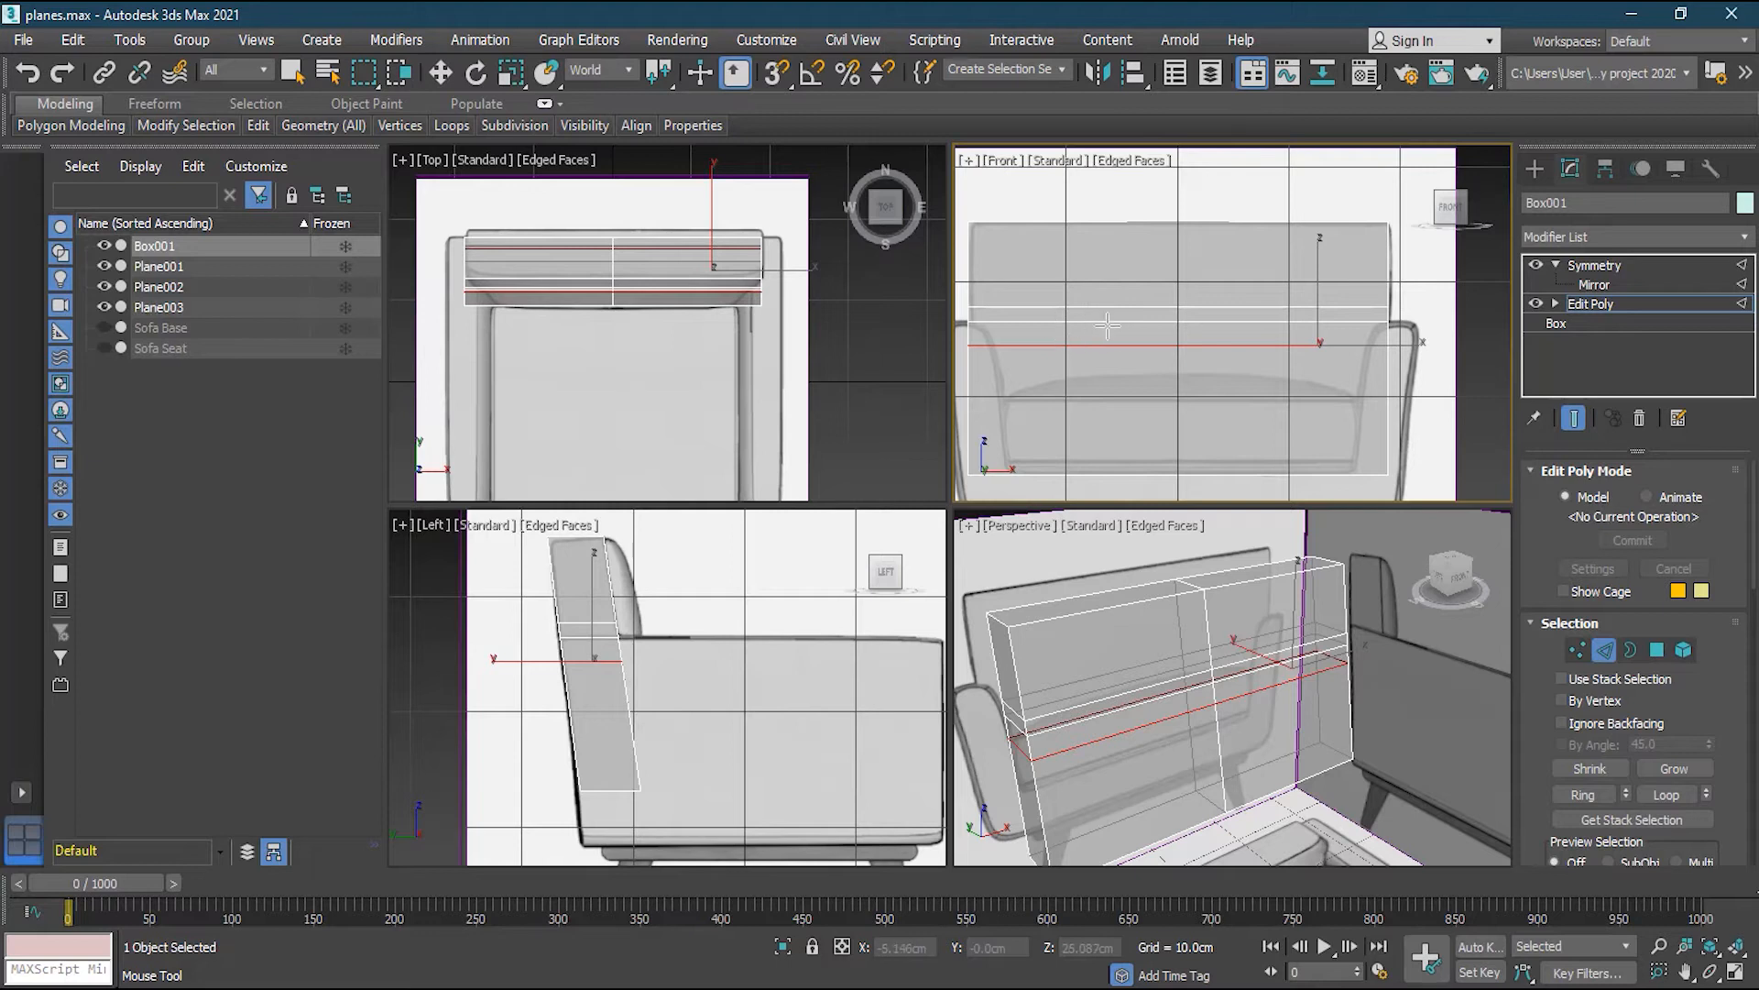
At Edit Poly's Vertex level, raise the center vertices of the uppermost added loop in the Front view to about Z 29.9 cm
click(1578, 650)
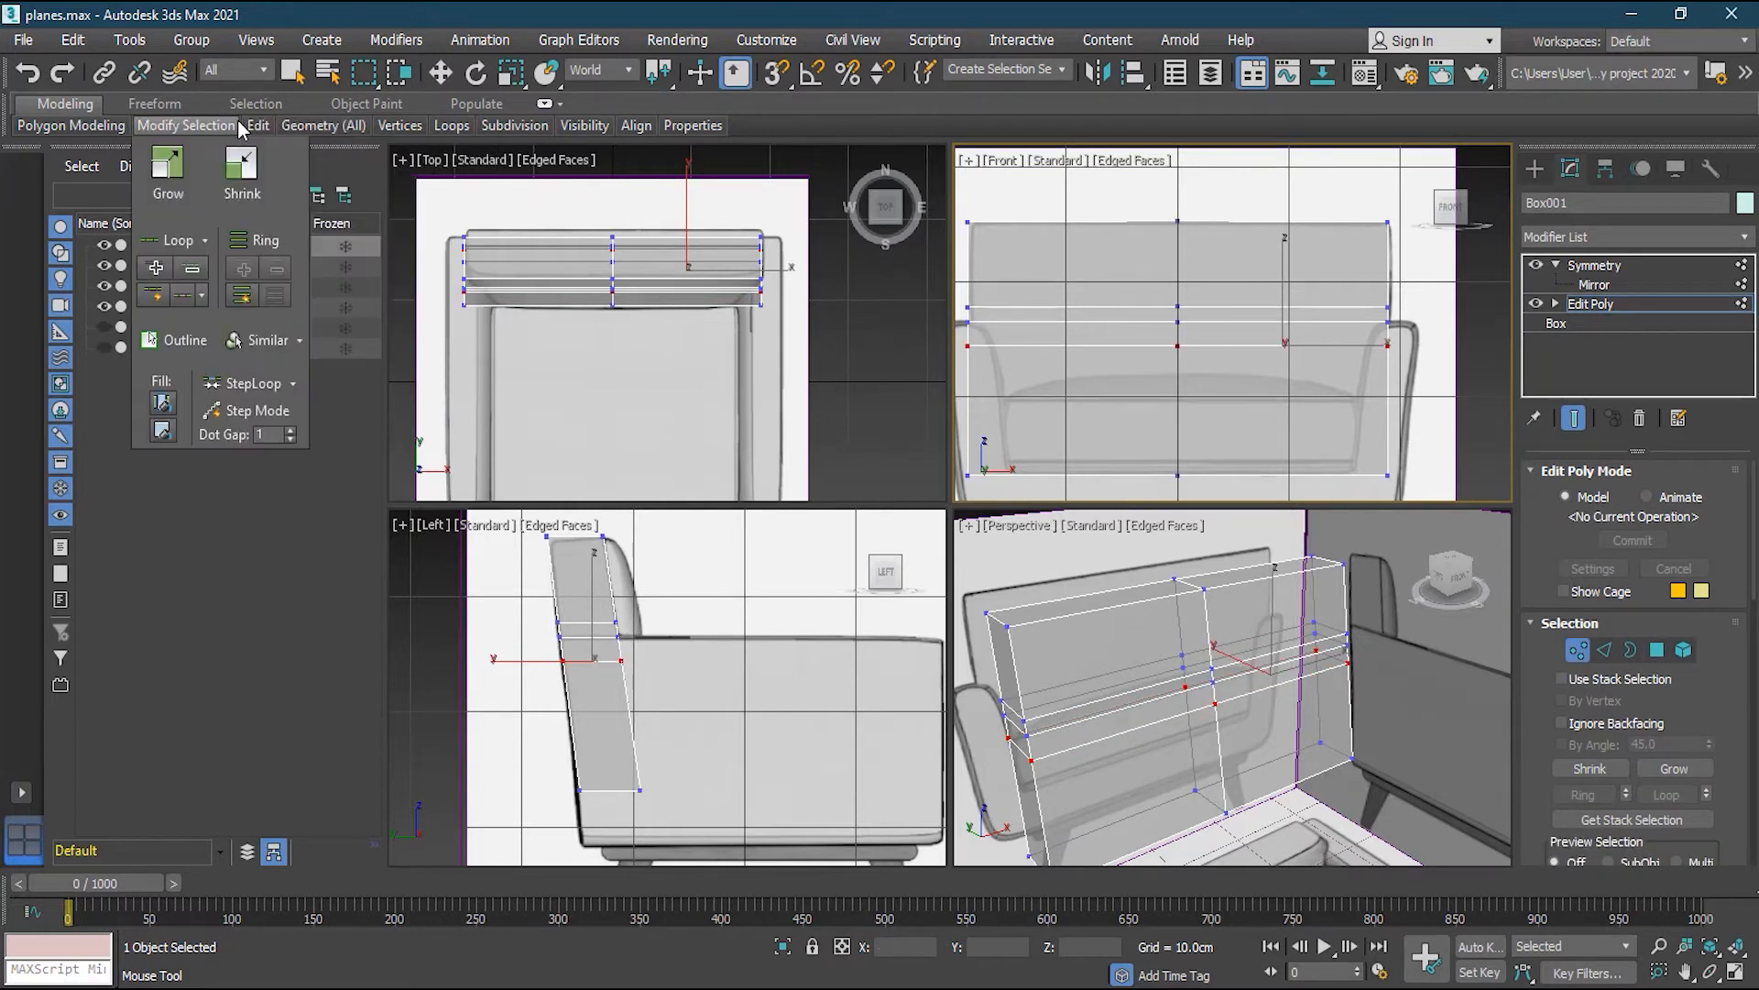
mouse_move(320, 127)
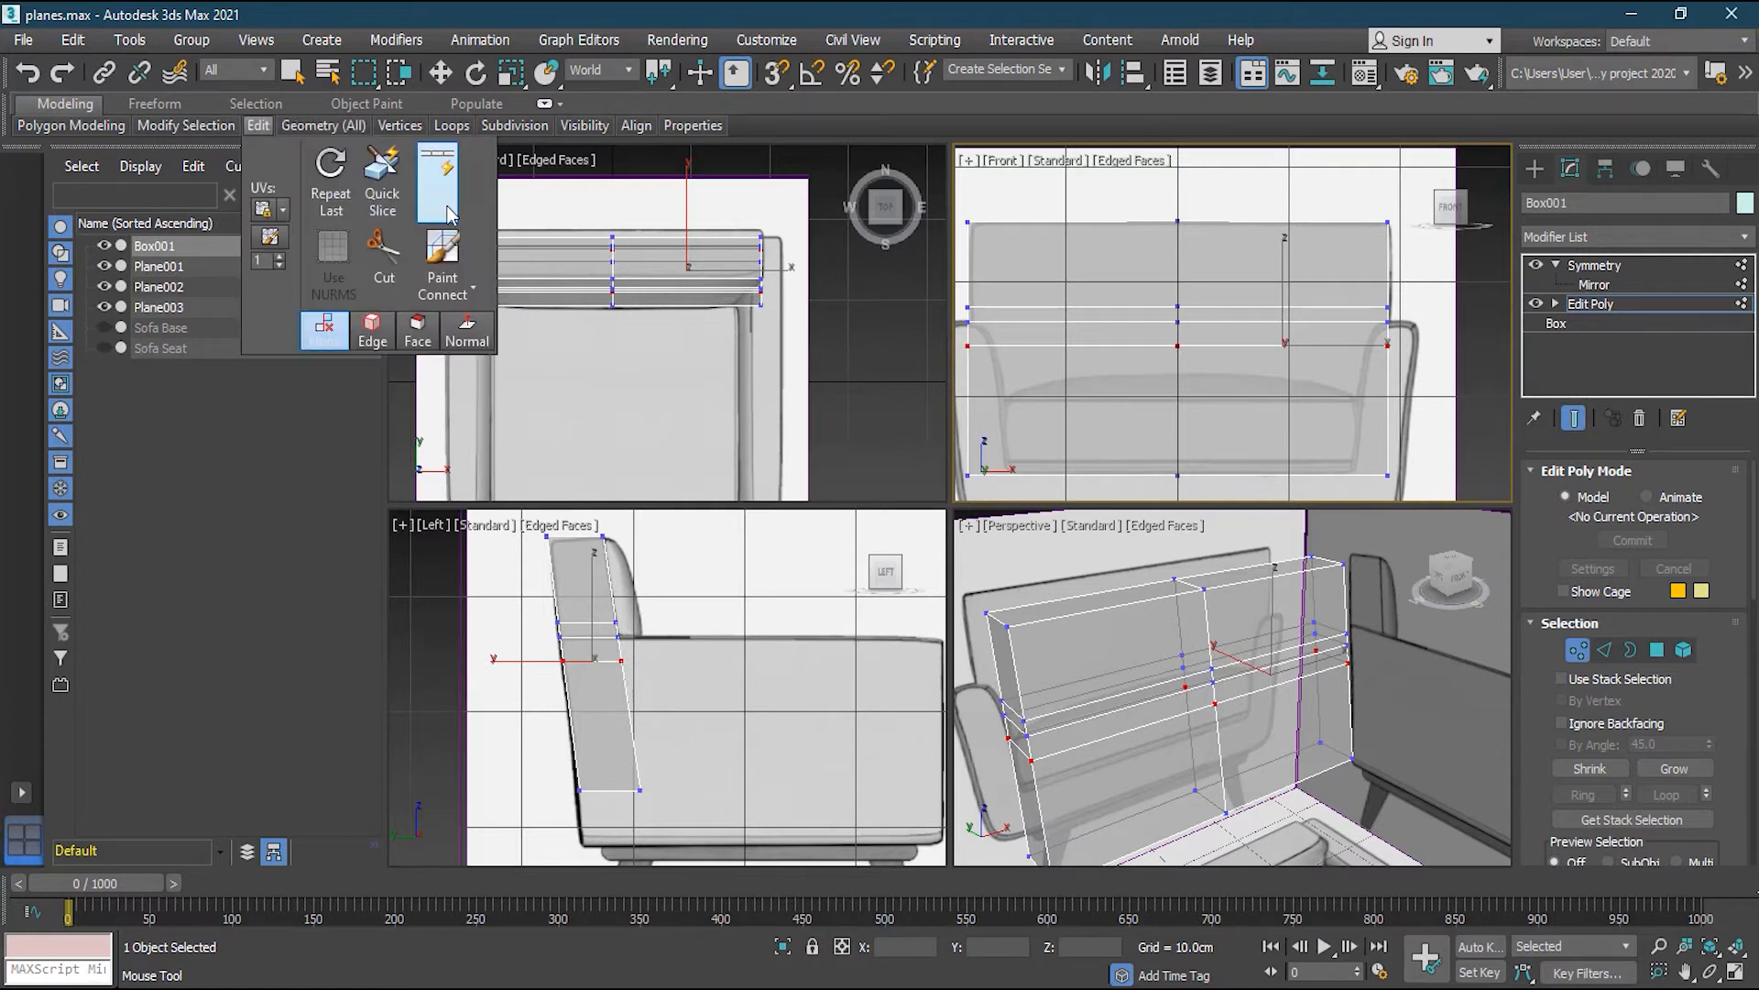
key(w)
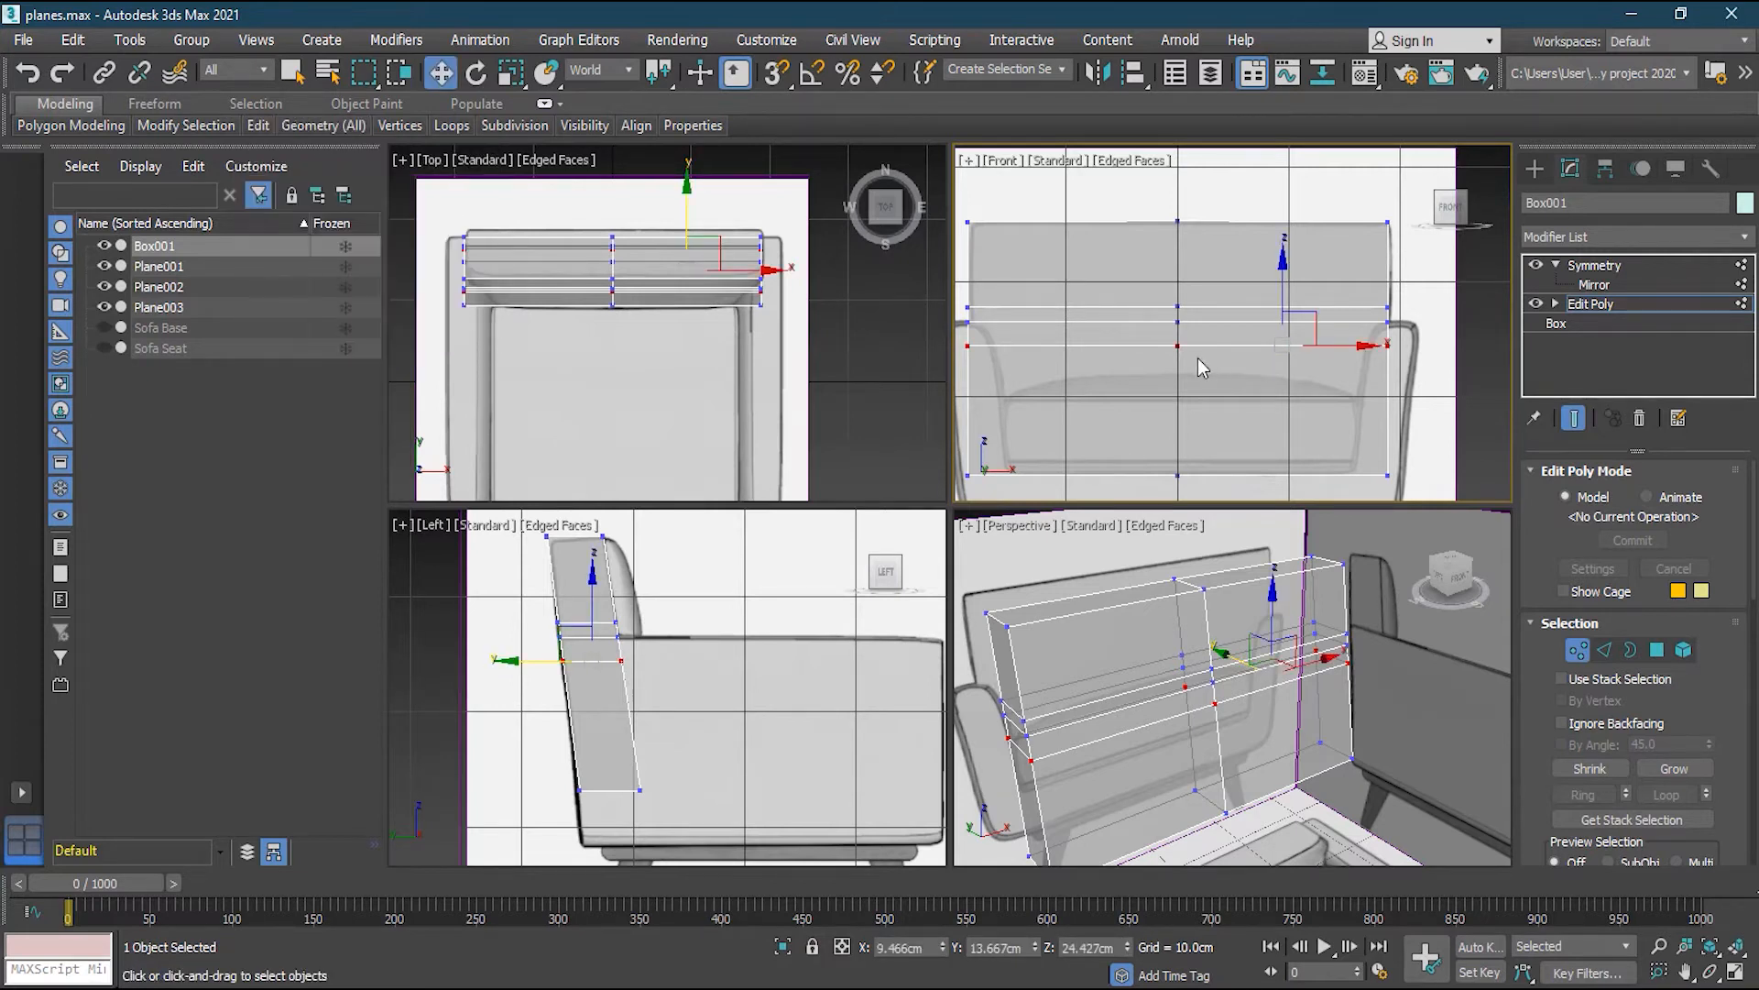
click(1197, 358)
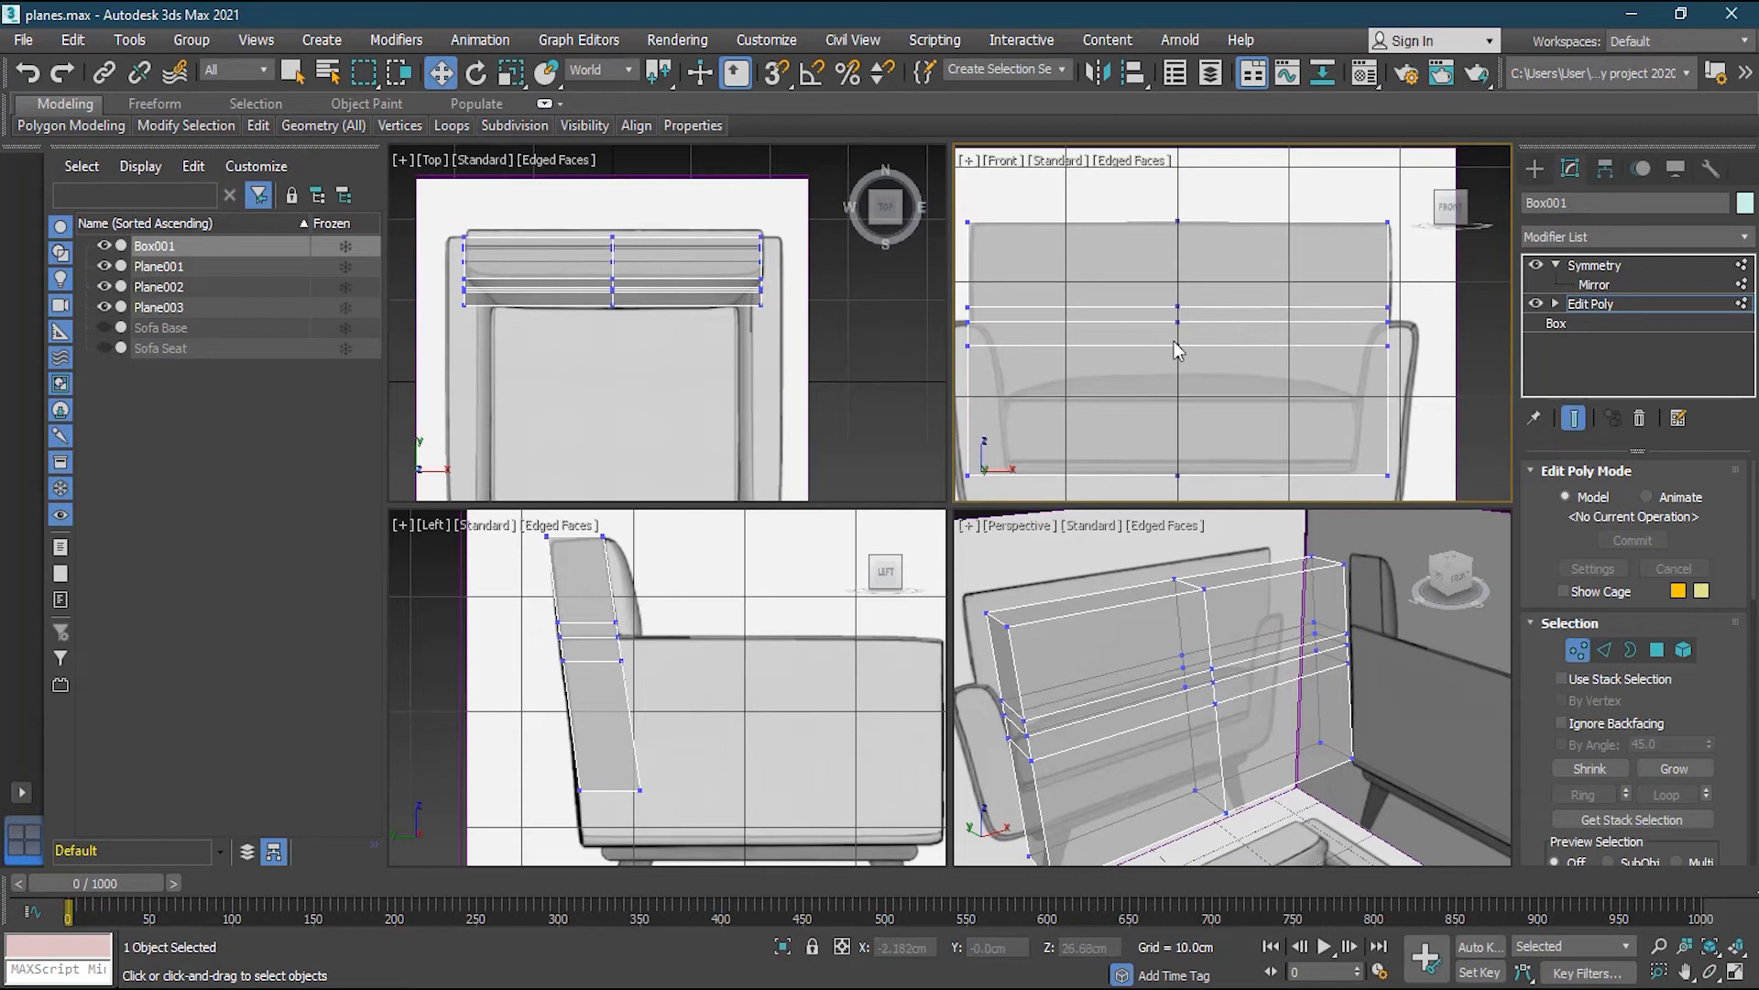
drag(1190, 296, 1167, 314)
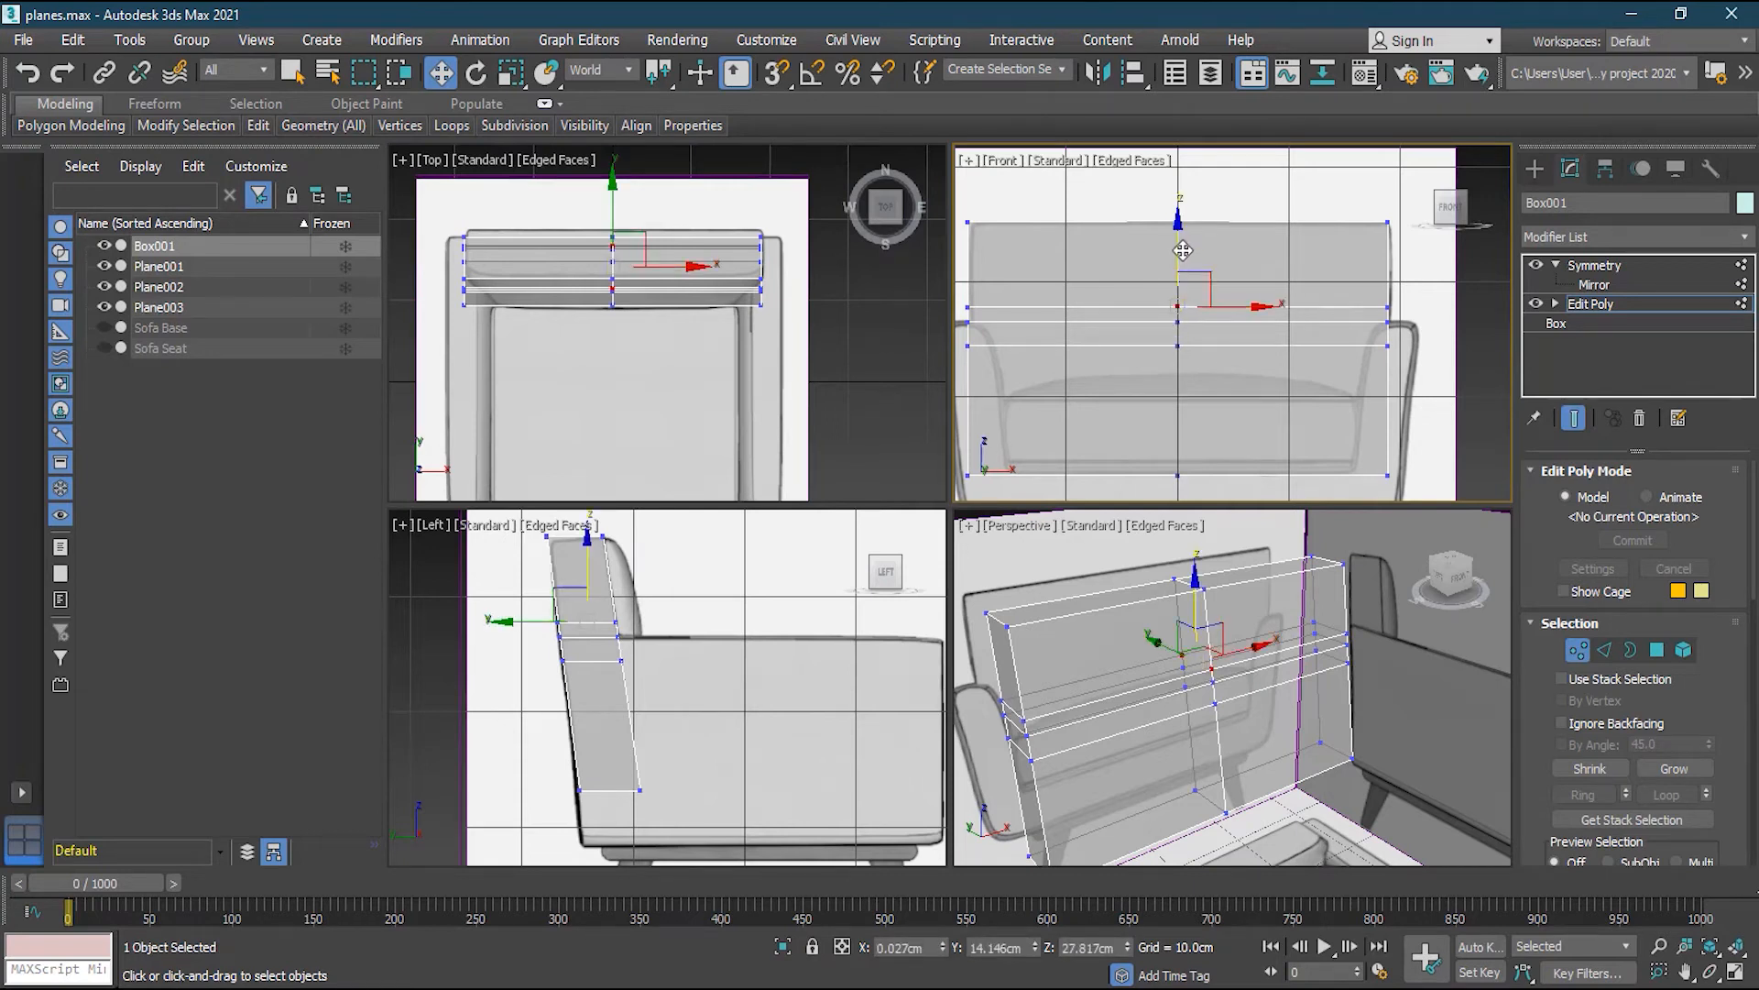
drag(1179, 250, 1179, 227)
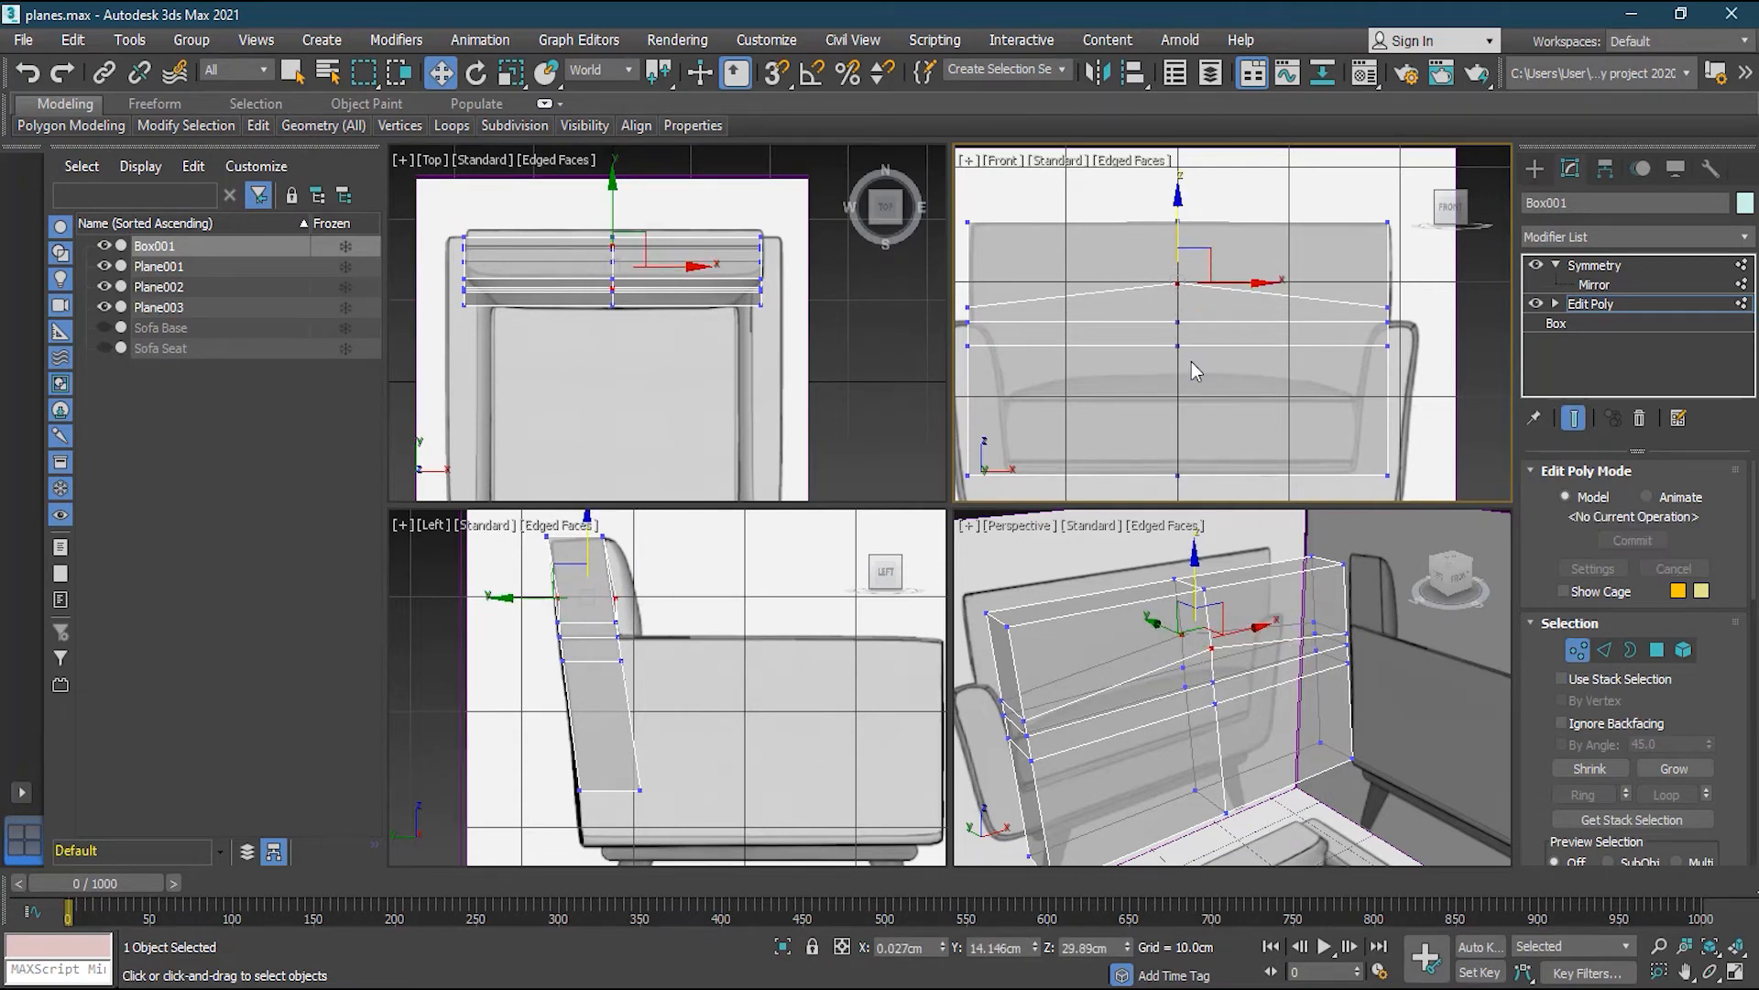
Lower the center vertices of the middle added loop to about Z 24.2 cm and of the lowest added loop to about Z 16.5 cm
drag(1197, 338, 1165, 357)
drag(1178, 291, 1171, 360)
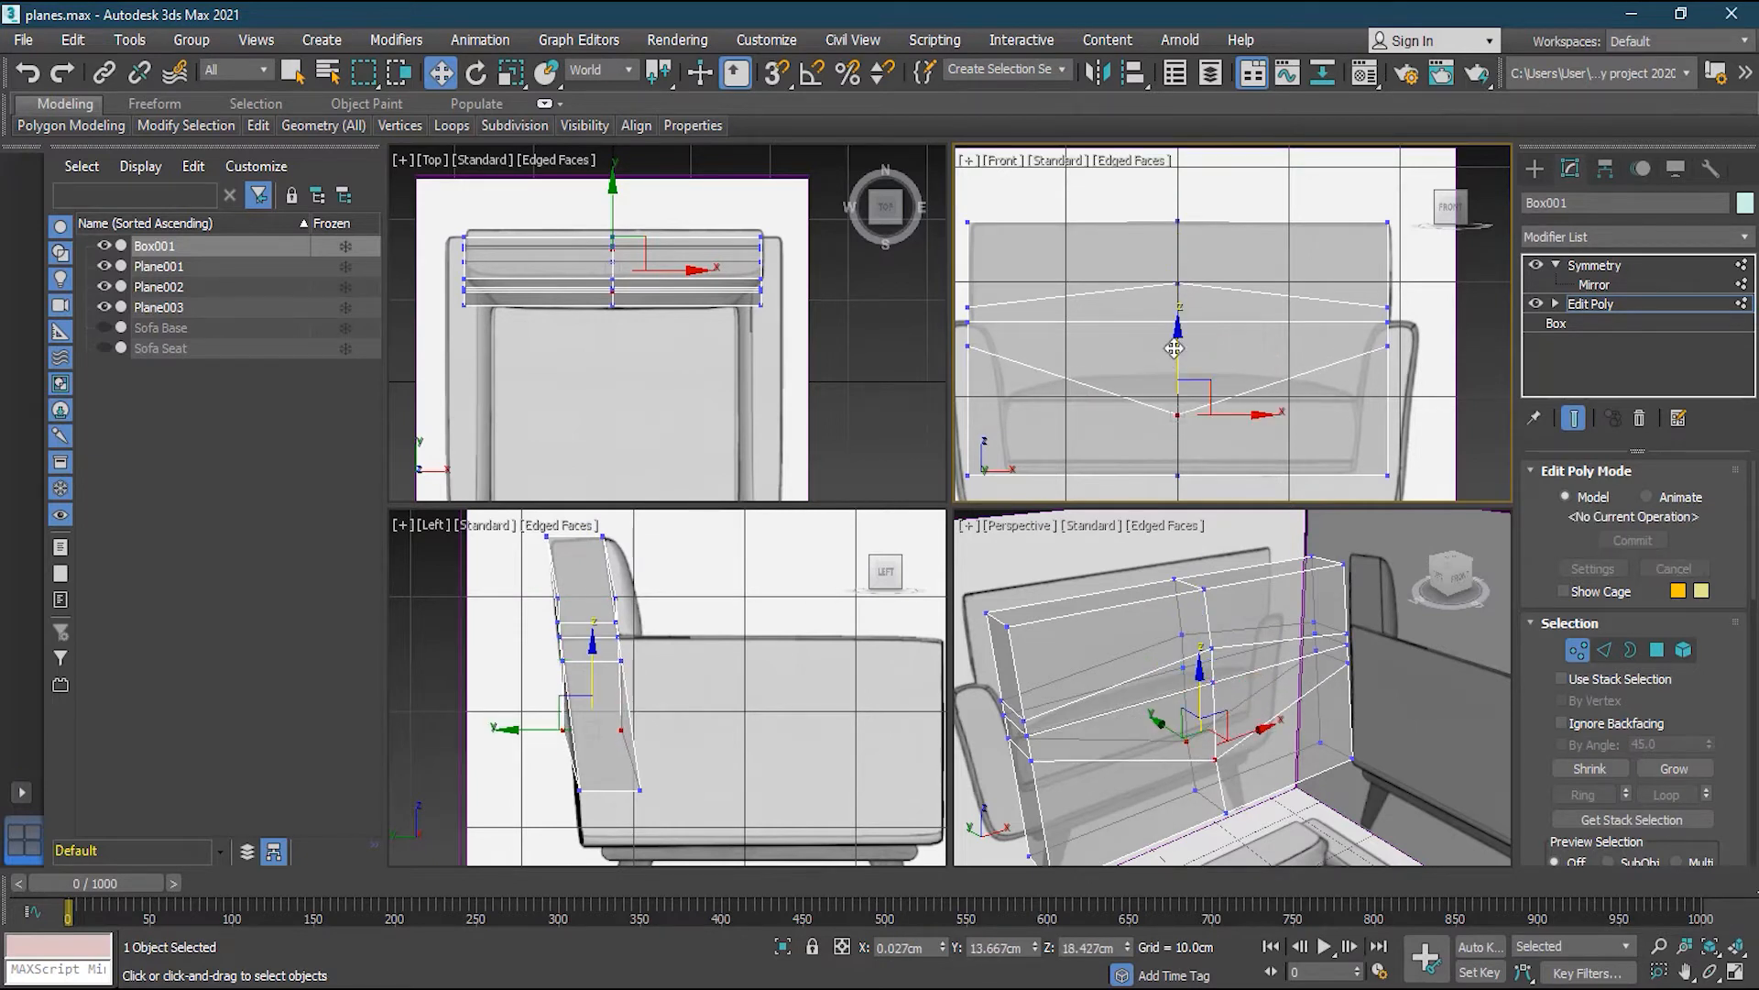
click(1176, 323)
drag(1176, 268, 1176, 317)
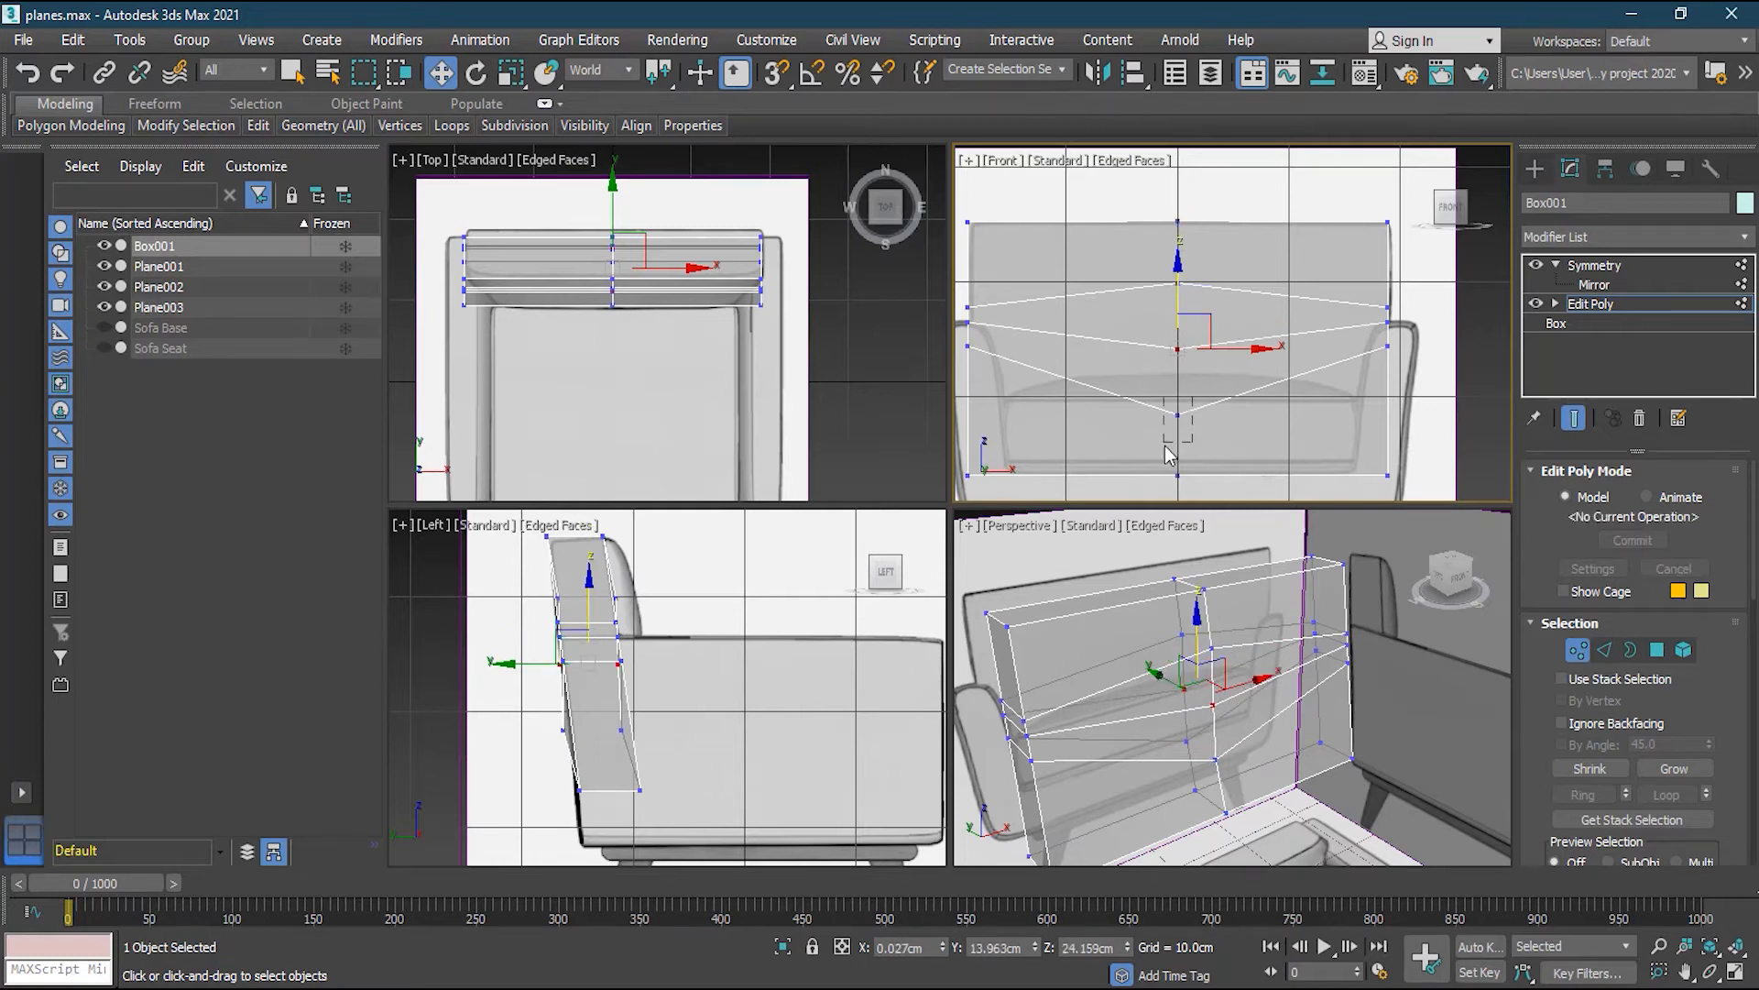
click(1178, 415)
drag(1180, 375, 1227, 396)
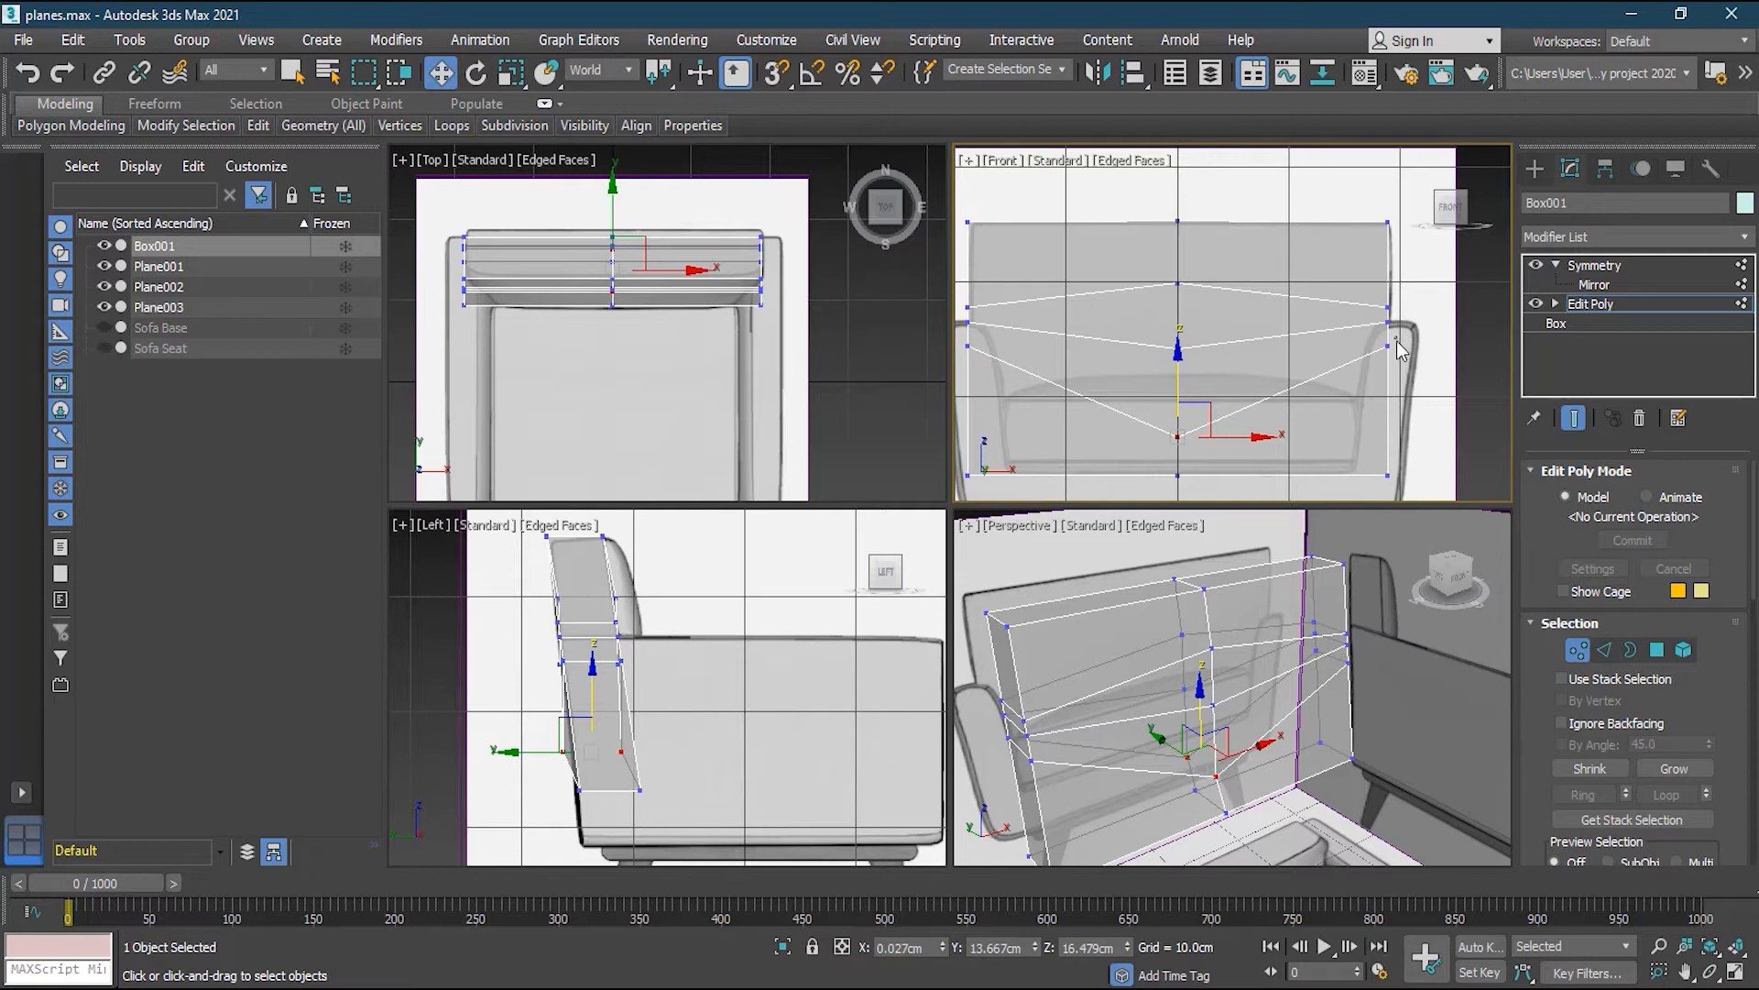
Move the outer vertices of the box's bottom edge and its lower two added loops inward along the armrest's inner outline in the Front view
click(1389, 475)
drag(1430, 475, 1394, 477)
click(1389, 346)
drag(1441, 346, 1402, 345)
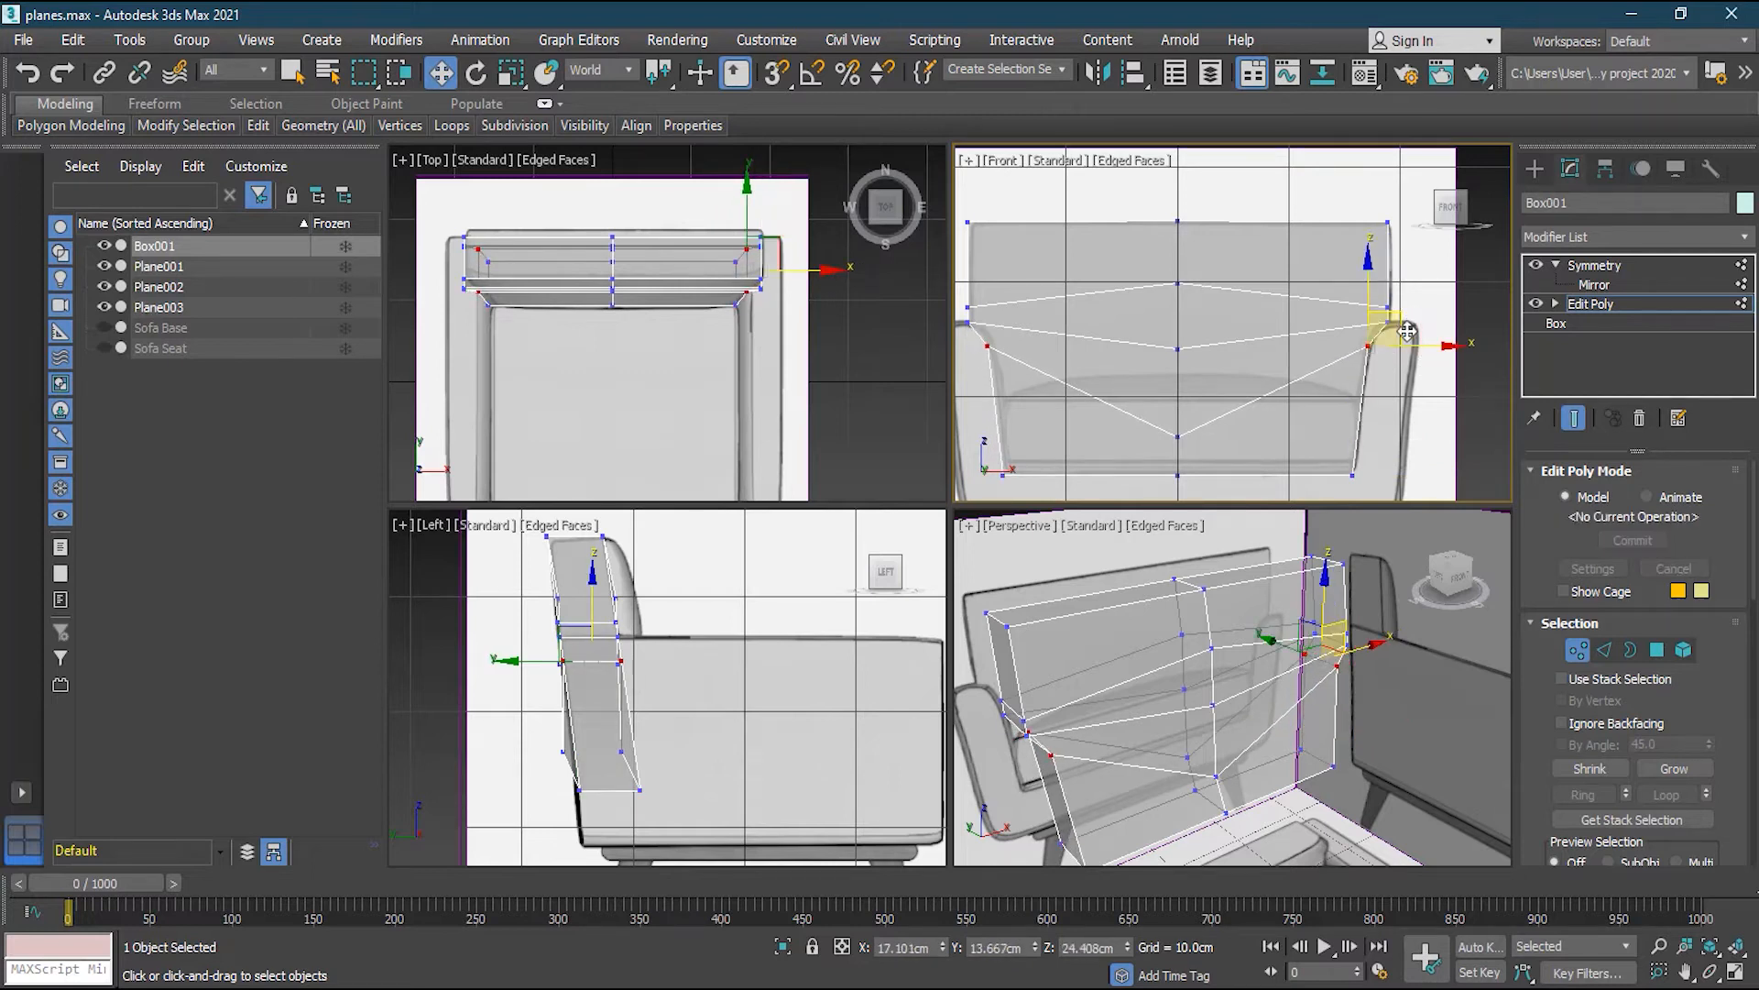
click(1389, 322)
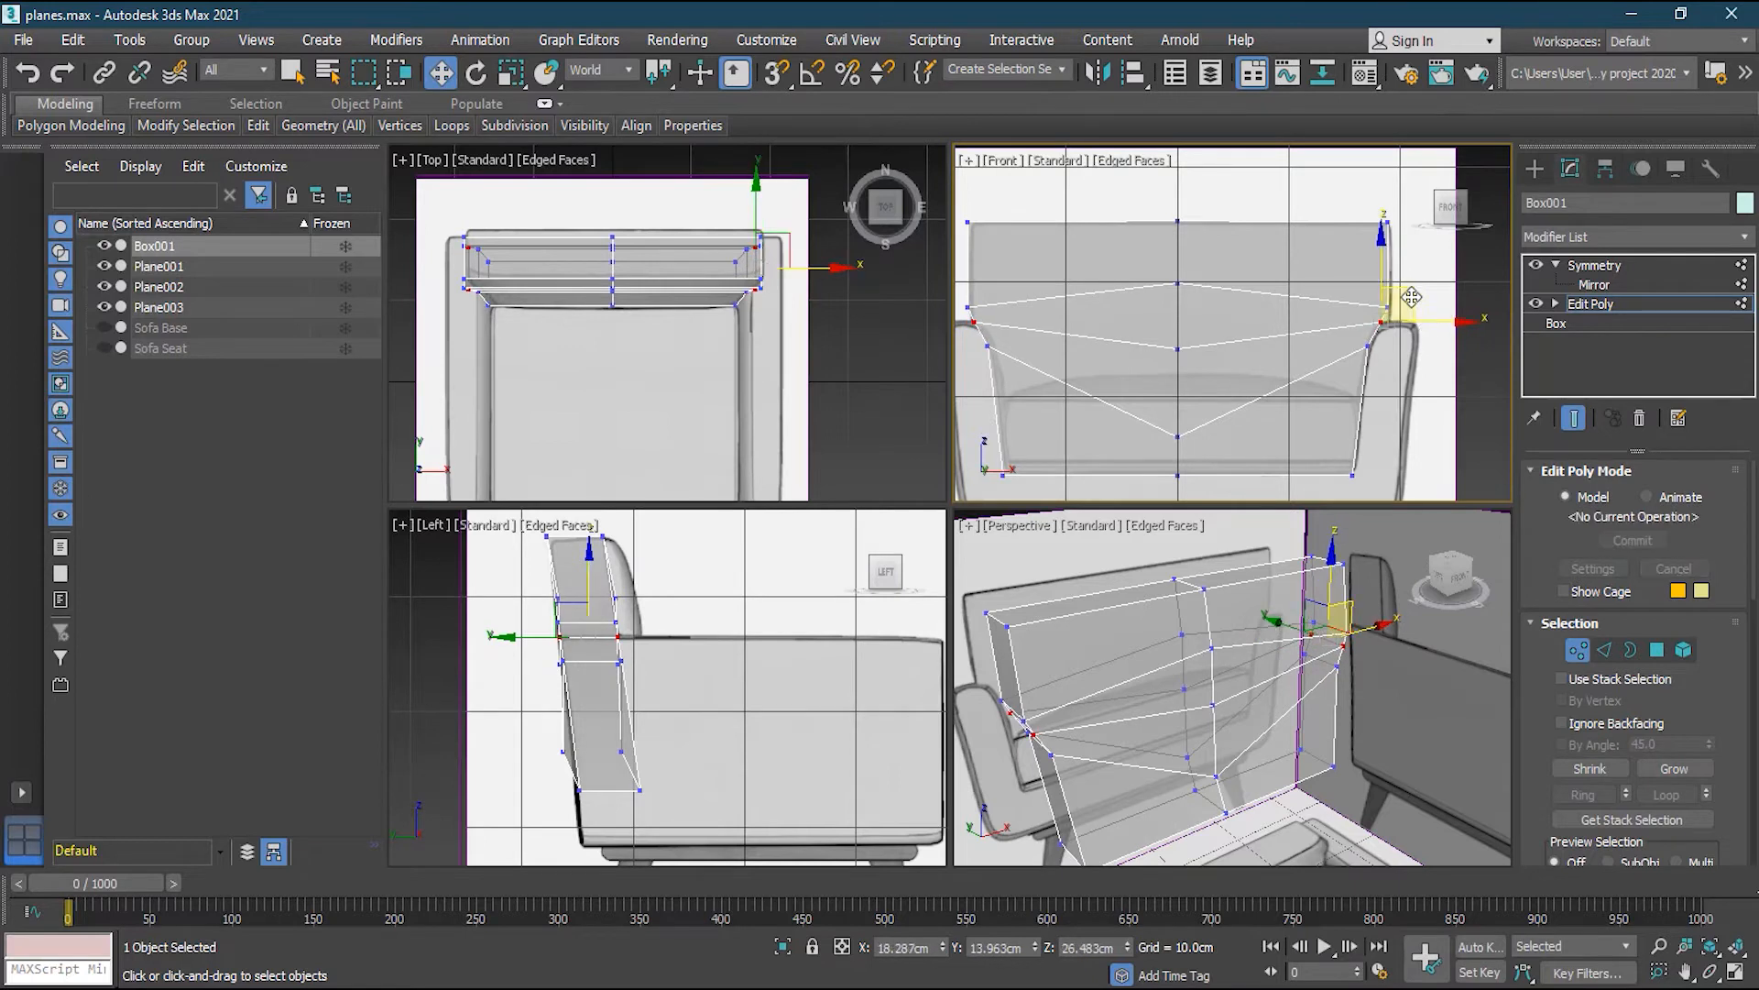
Place the upper loop's outer vertices on the backrest's side edge at about Z 28.3 cm and the middle loop's on the armrest's inner top curve
scroll(1412, 296, up, 4)
scroll(1411, 297, up, 2)
click(1346, 326)
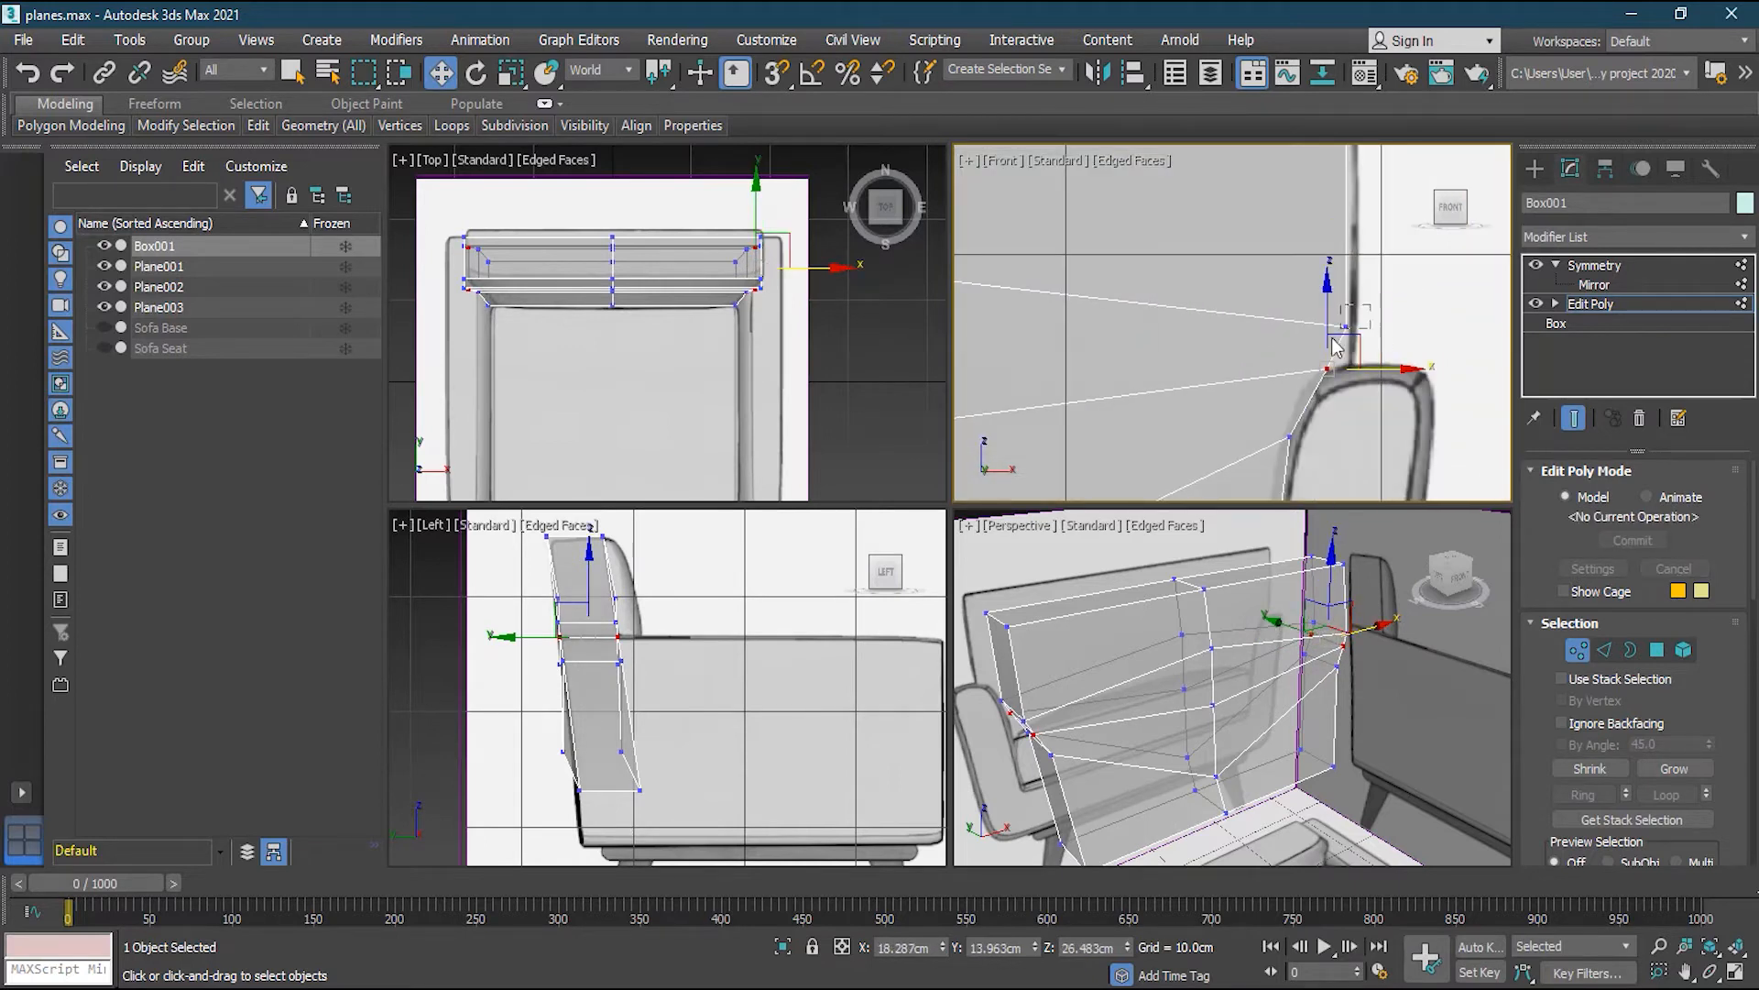
drag(1382, 306, 1190, 438)
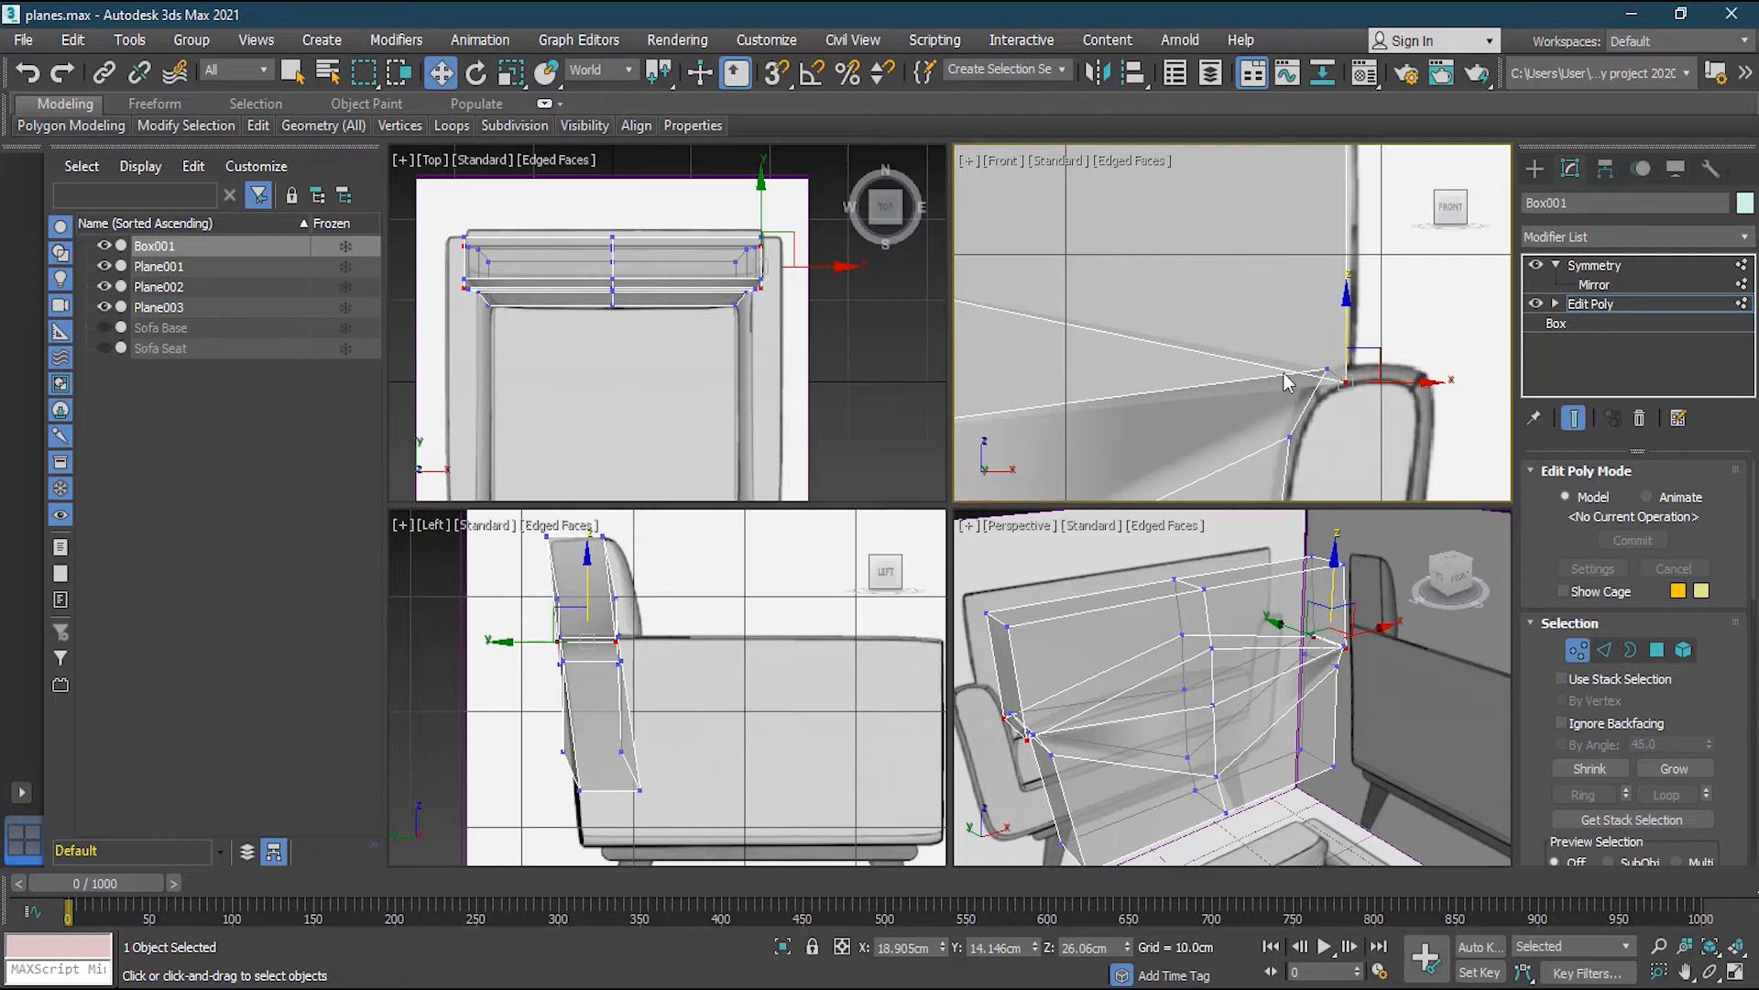
middle_drag(1310, 411, 1290, 414)
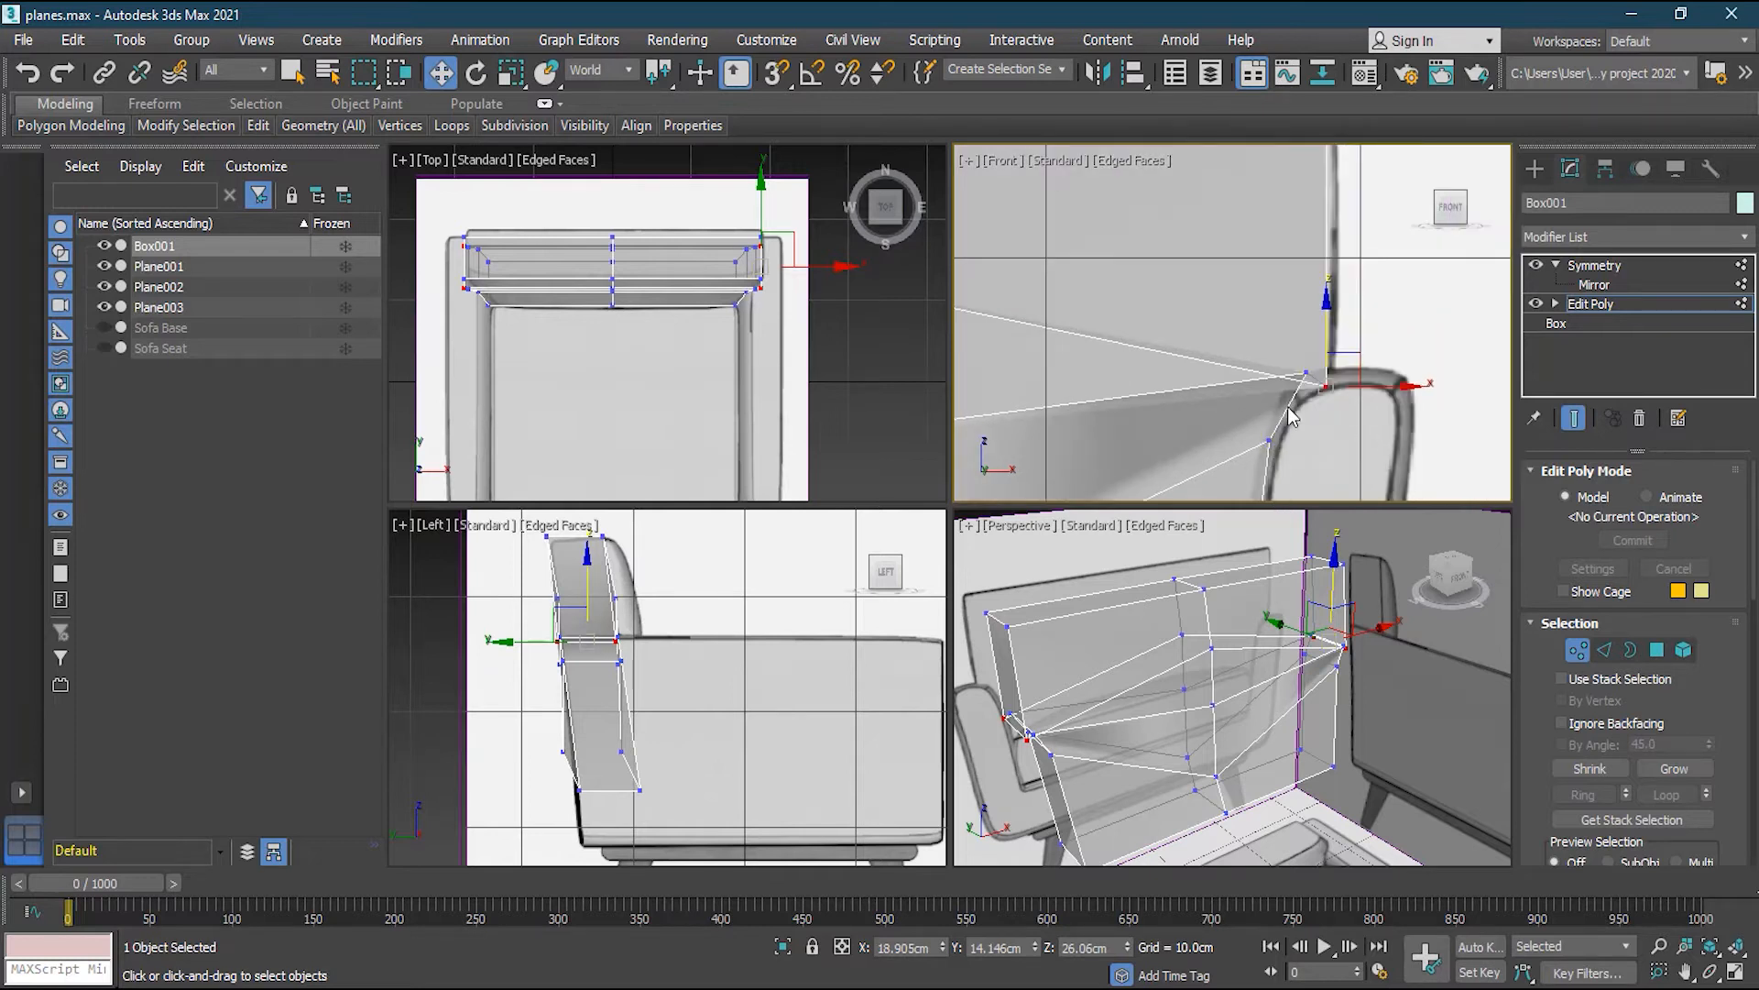
mouse_move(1327, 326)
mouse_down()
mouse_move(1328, 273)
mouse_move(1329, 314)
mouse_up()
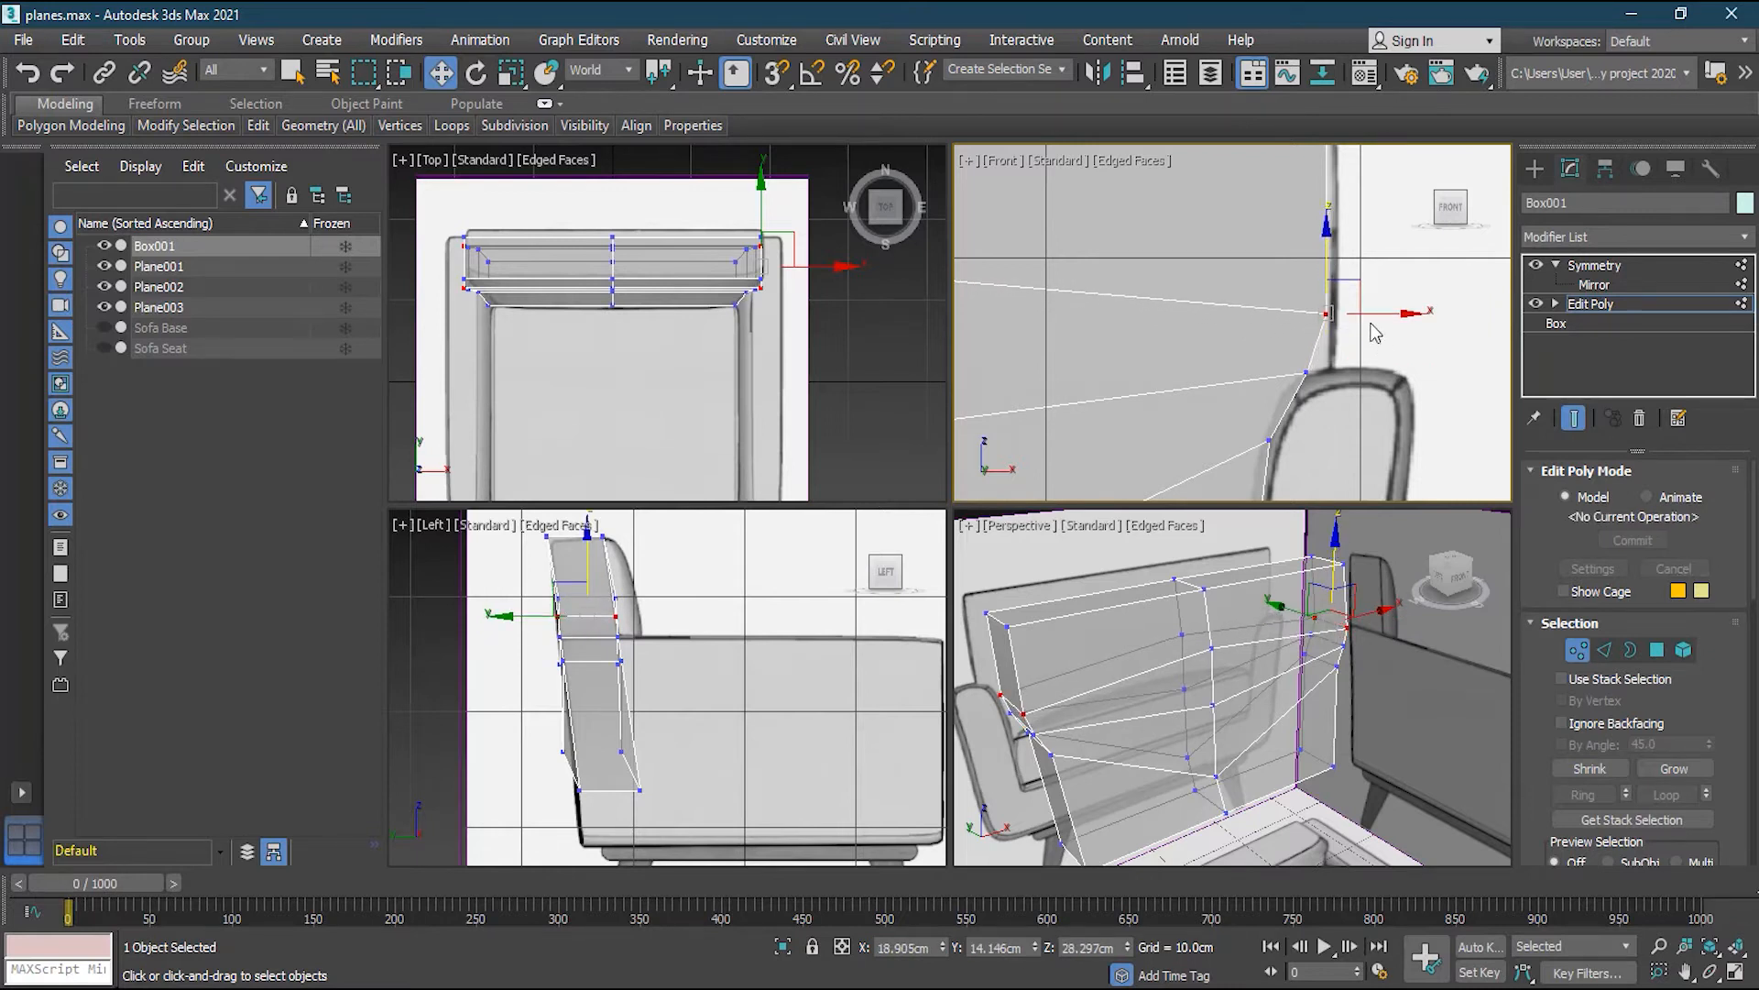
drag(1265, 403, 1266, 403)
drag(1292, 330, 1292, 340)
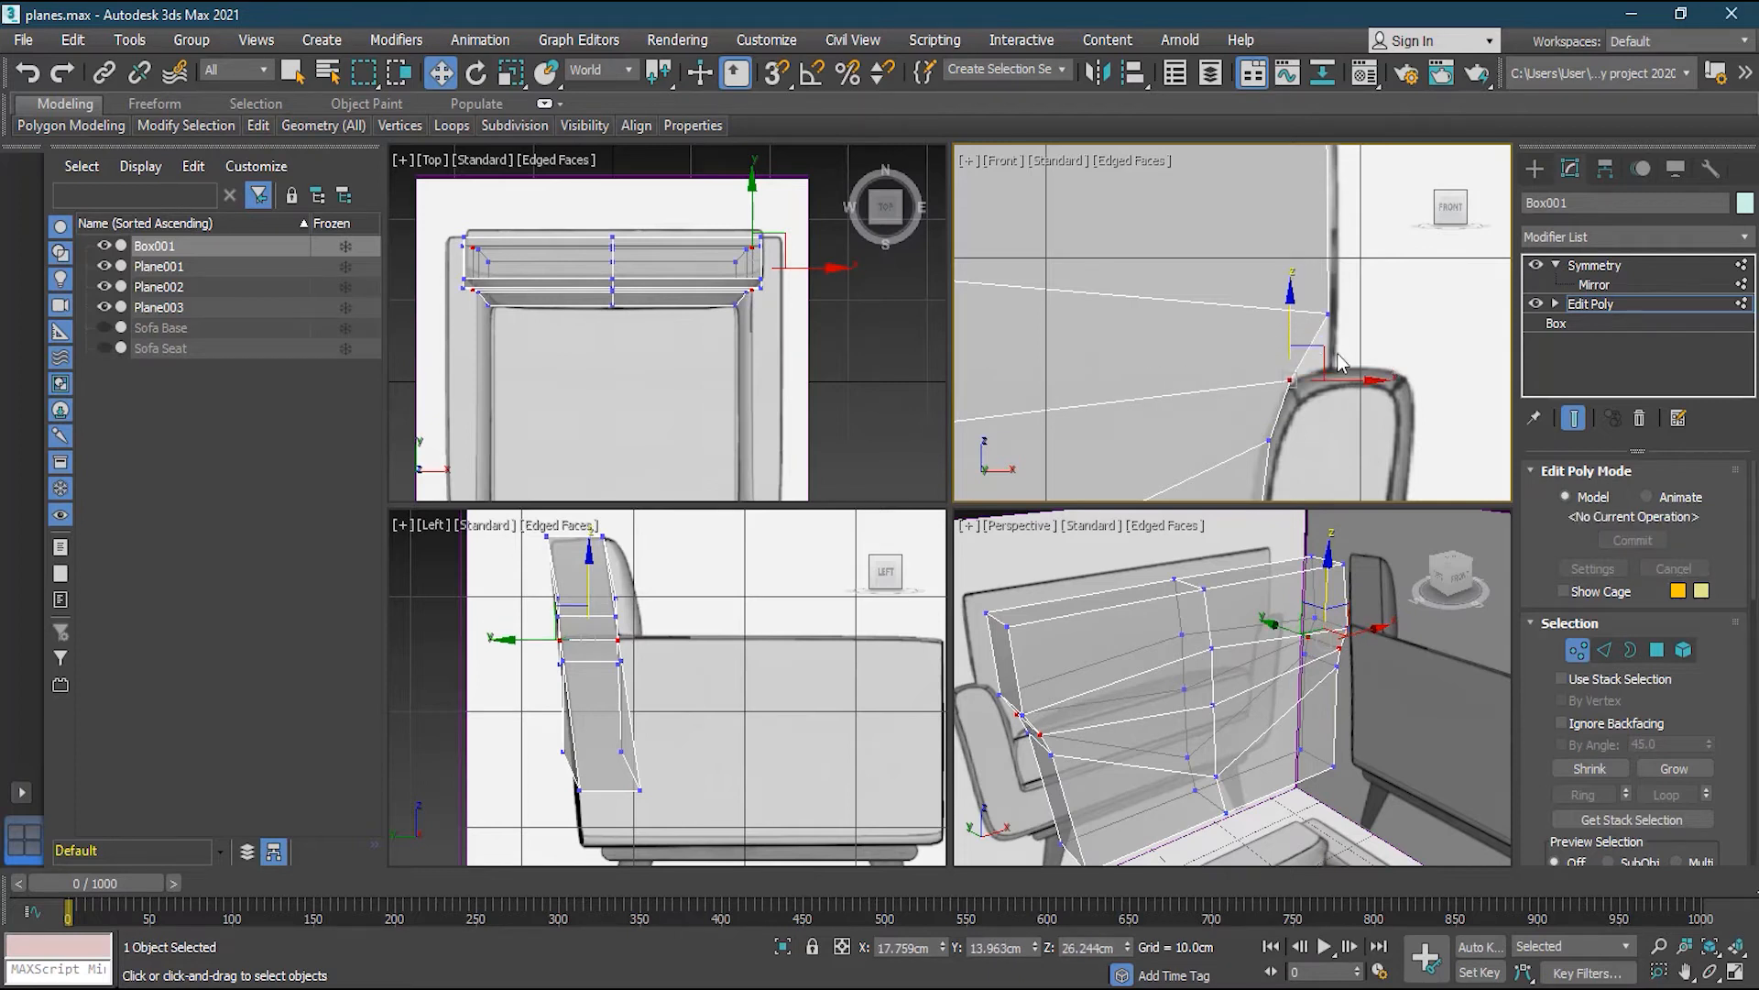
Lower the center vertices of the uppermost added loop to about Z 28.1 cm in the Front view
middle_drag(1296, 410, 1392, 227)
scroll(1314, 321, down, 2)
middle_drag(1314, 321, 1351, 394)
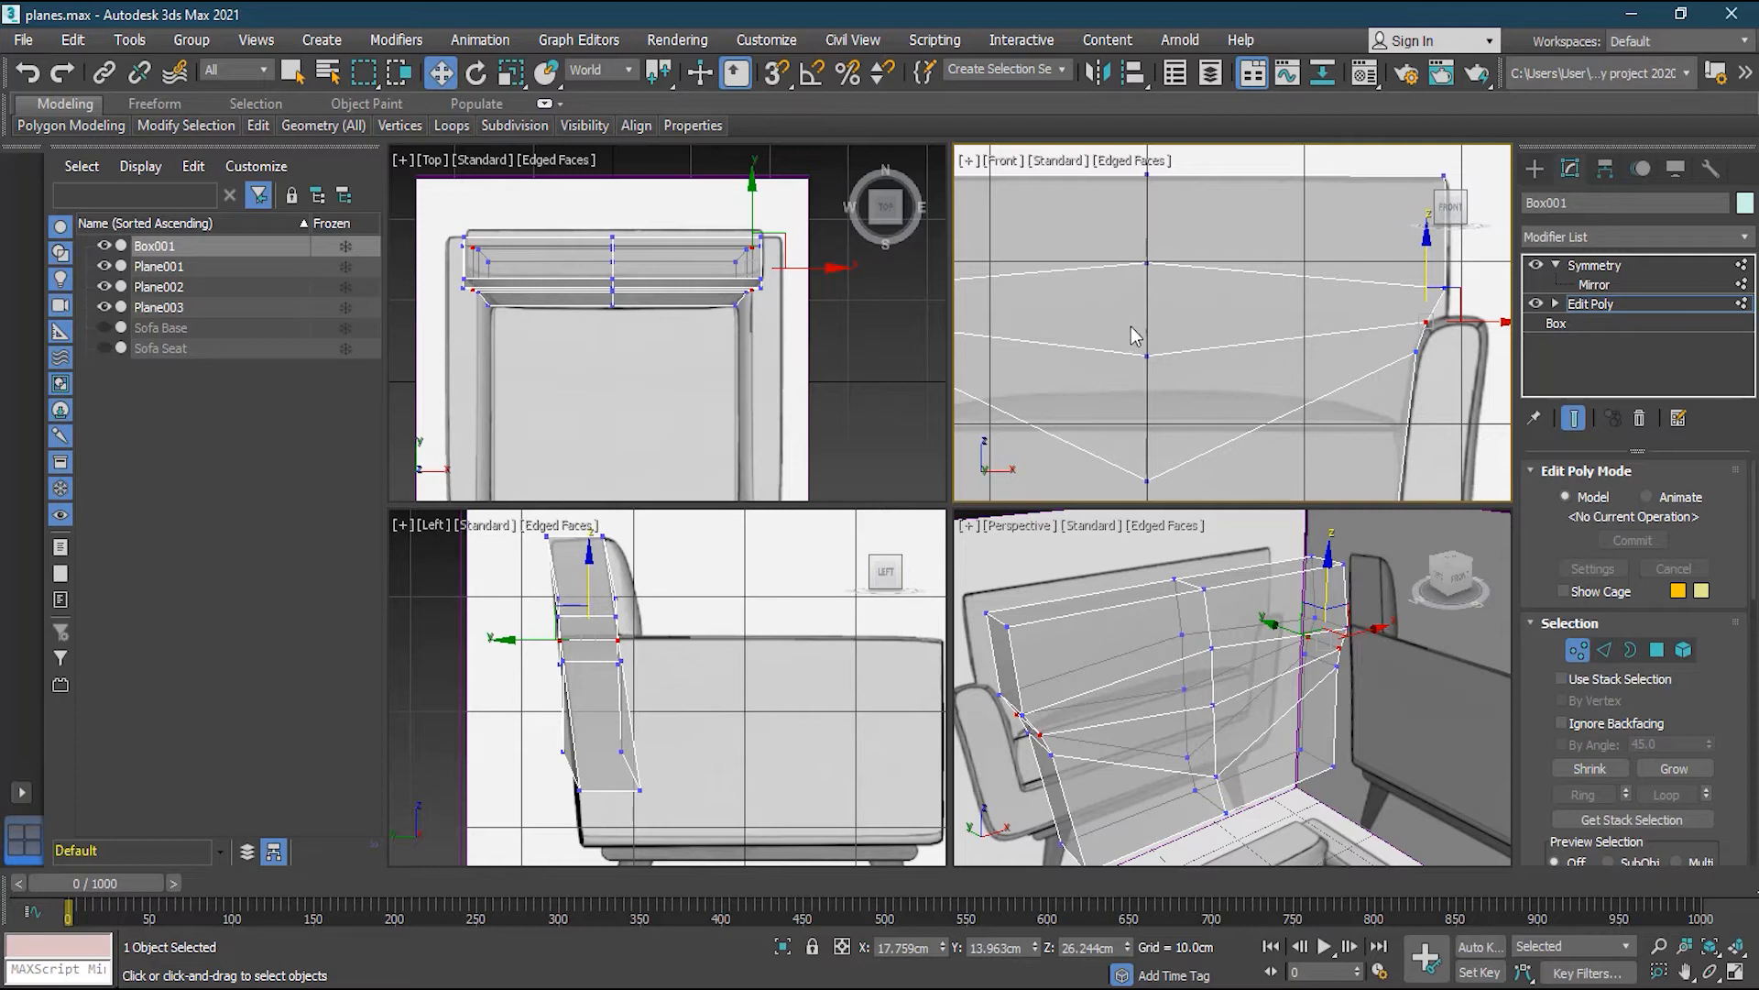
drag(1167, 245, 1134, 286)
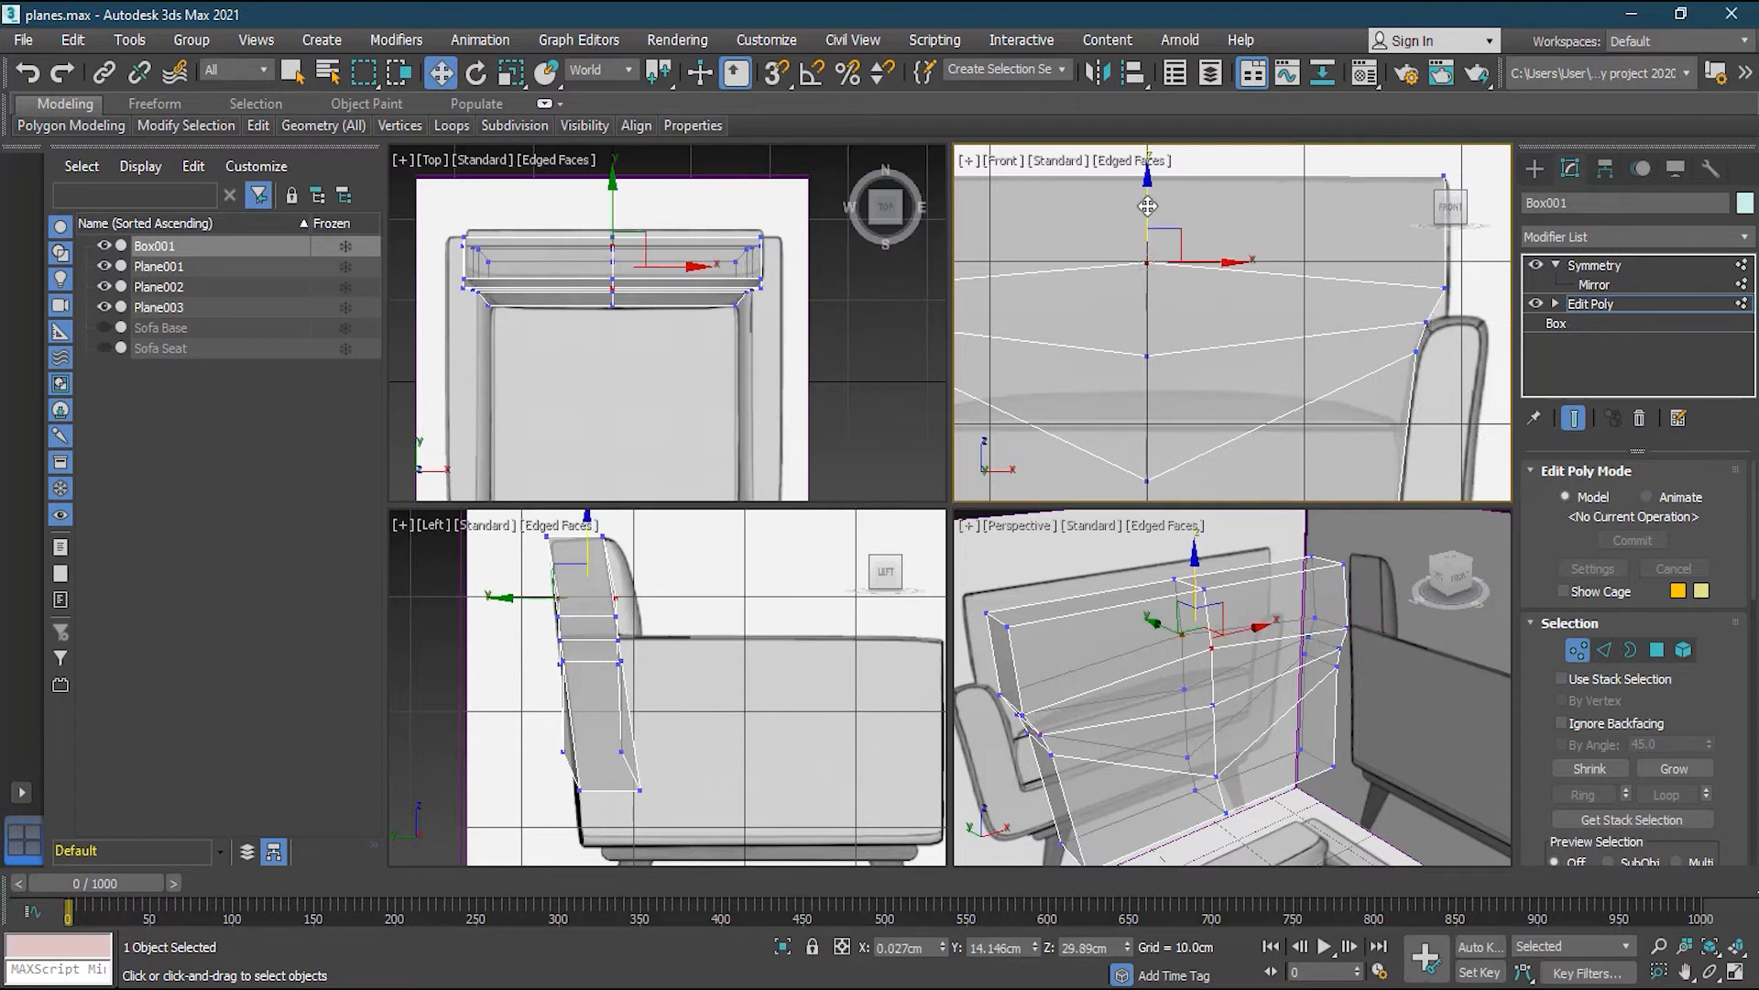
drag(1147, 209, 1144, 237)
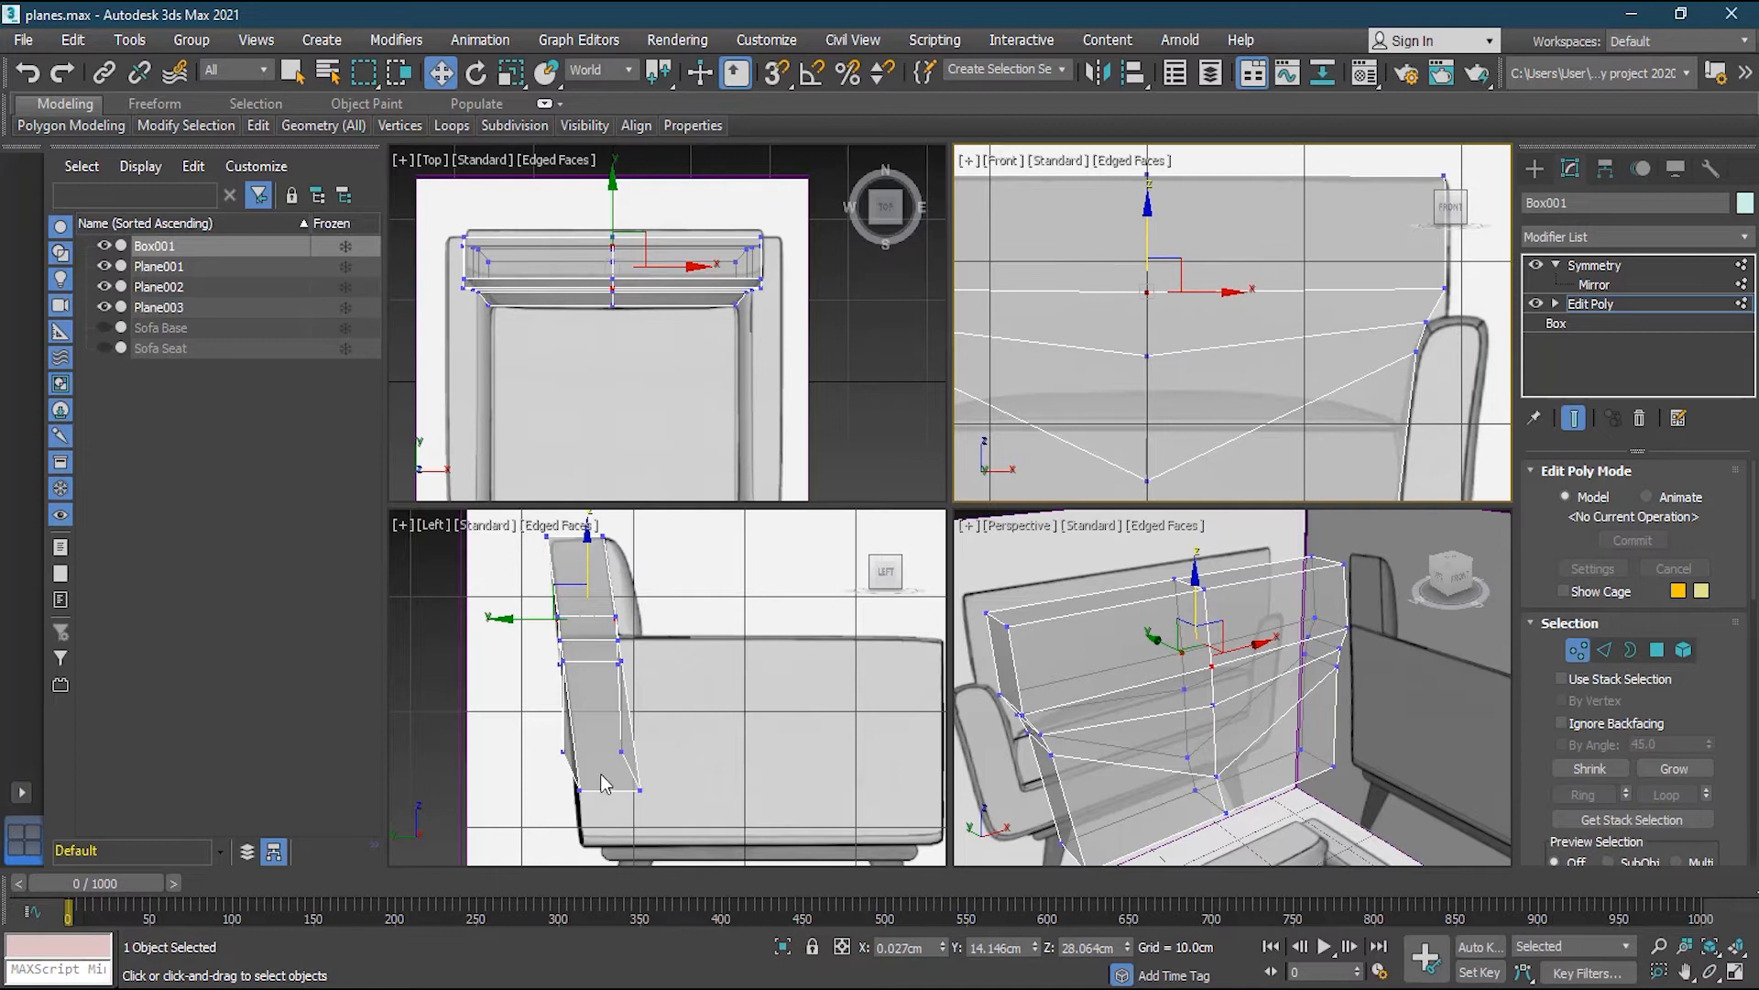
In the Left view, shift the center vertices of the lowest and middle added loops toward the seat to follow the backrest's slant
scroll(569, 788, up, 3)
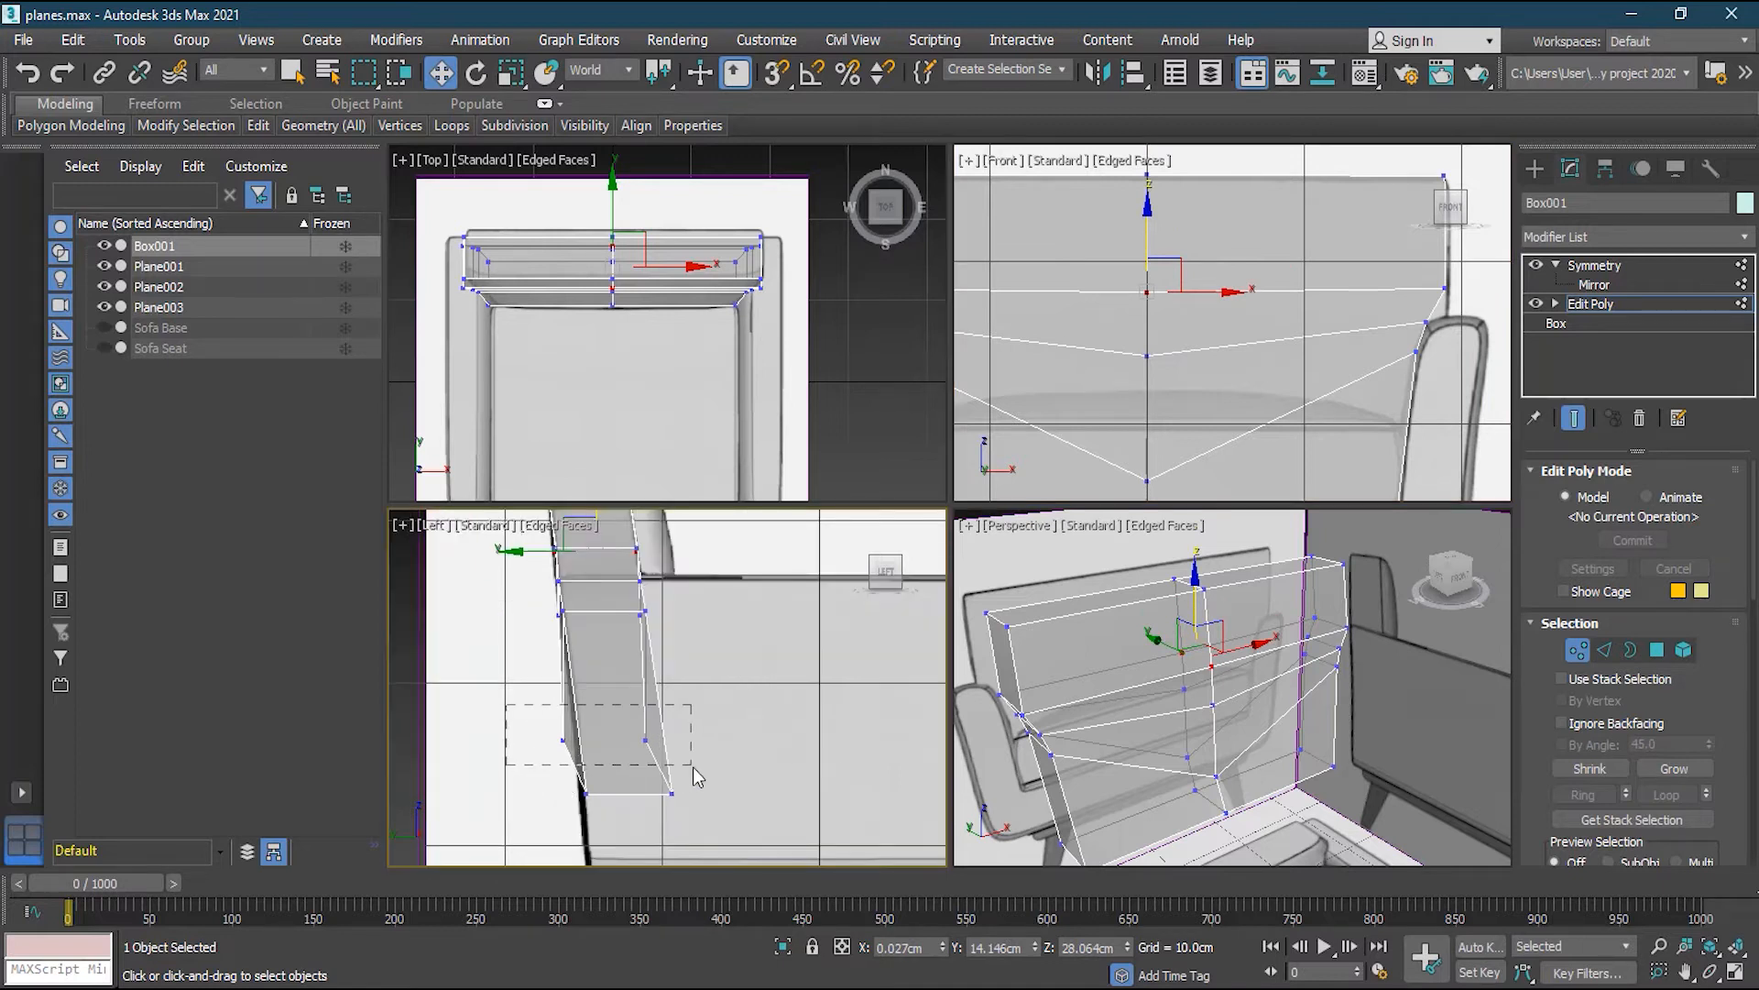
drag(693, 777, 694, 778)
drag(510, 734, 518, 739)
scroll(574, 611, up, 2)
drag(541, 635, 676, 631)
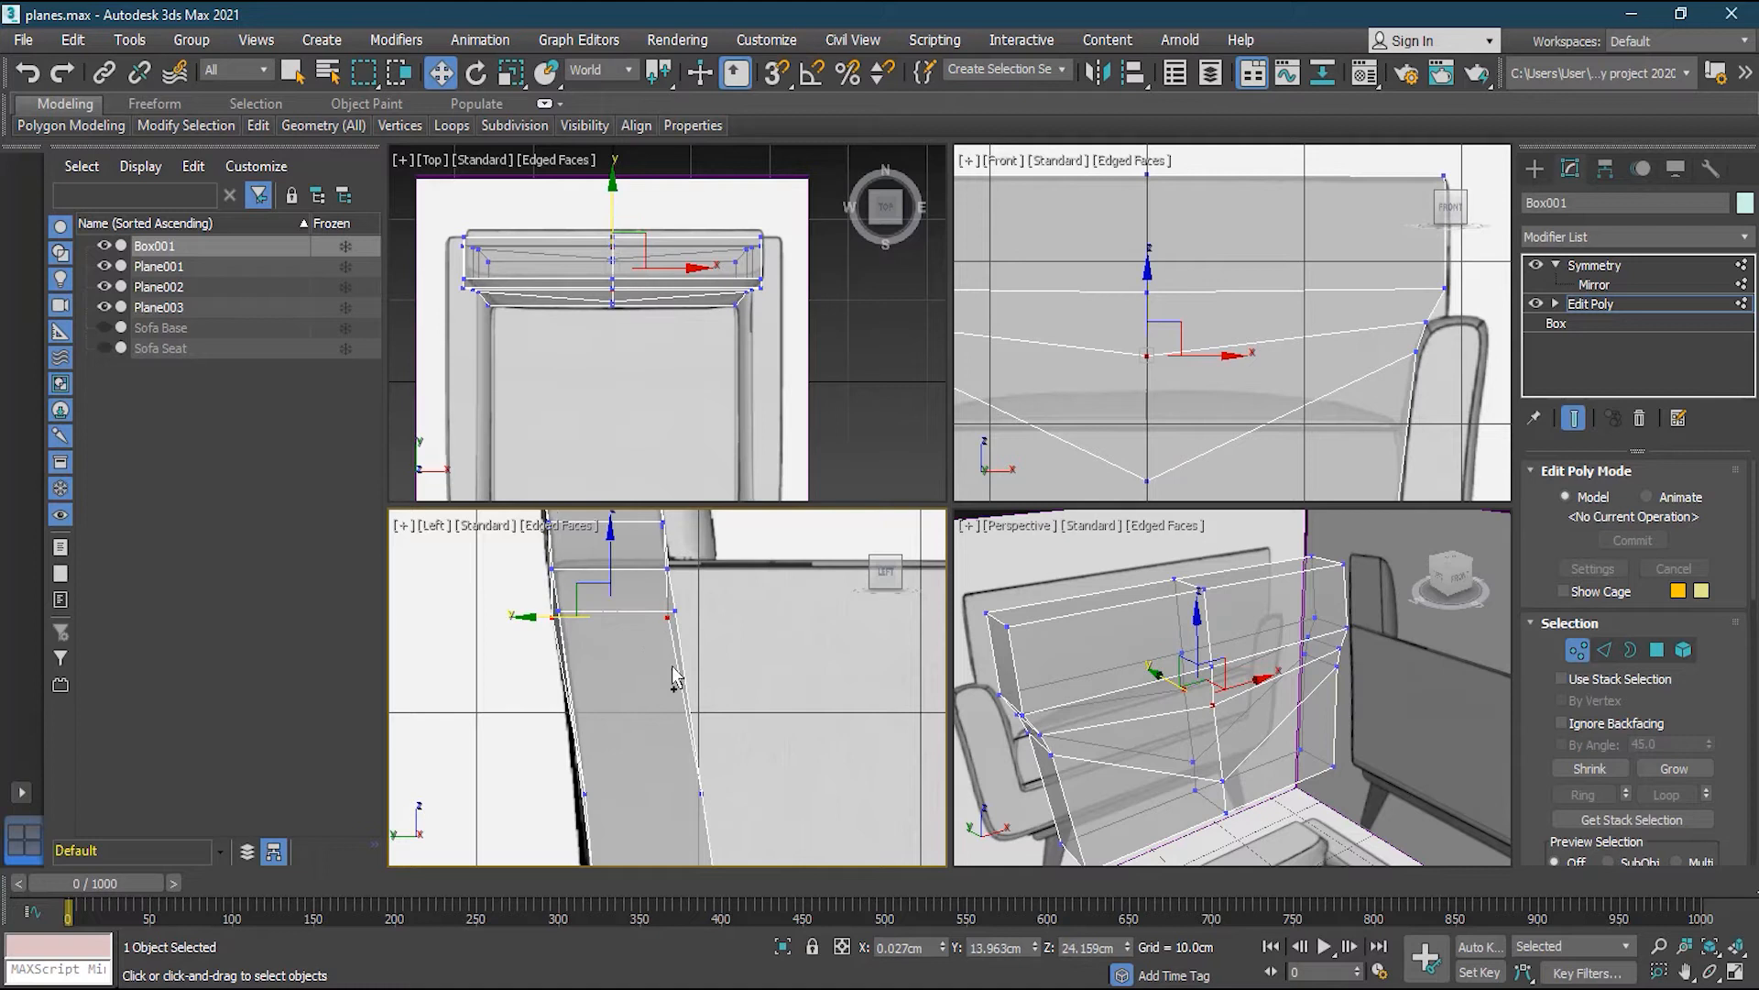
drag(543, 621, 550, 622)
middle_drag(752, 628, 645, 601)
scroll(733, 749, down, 3)
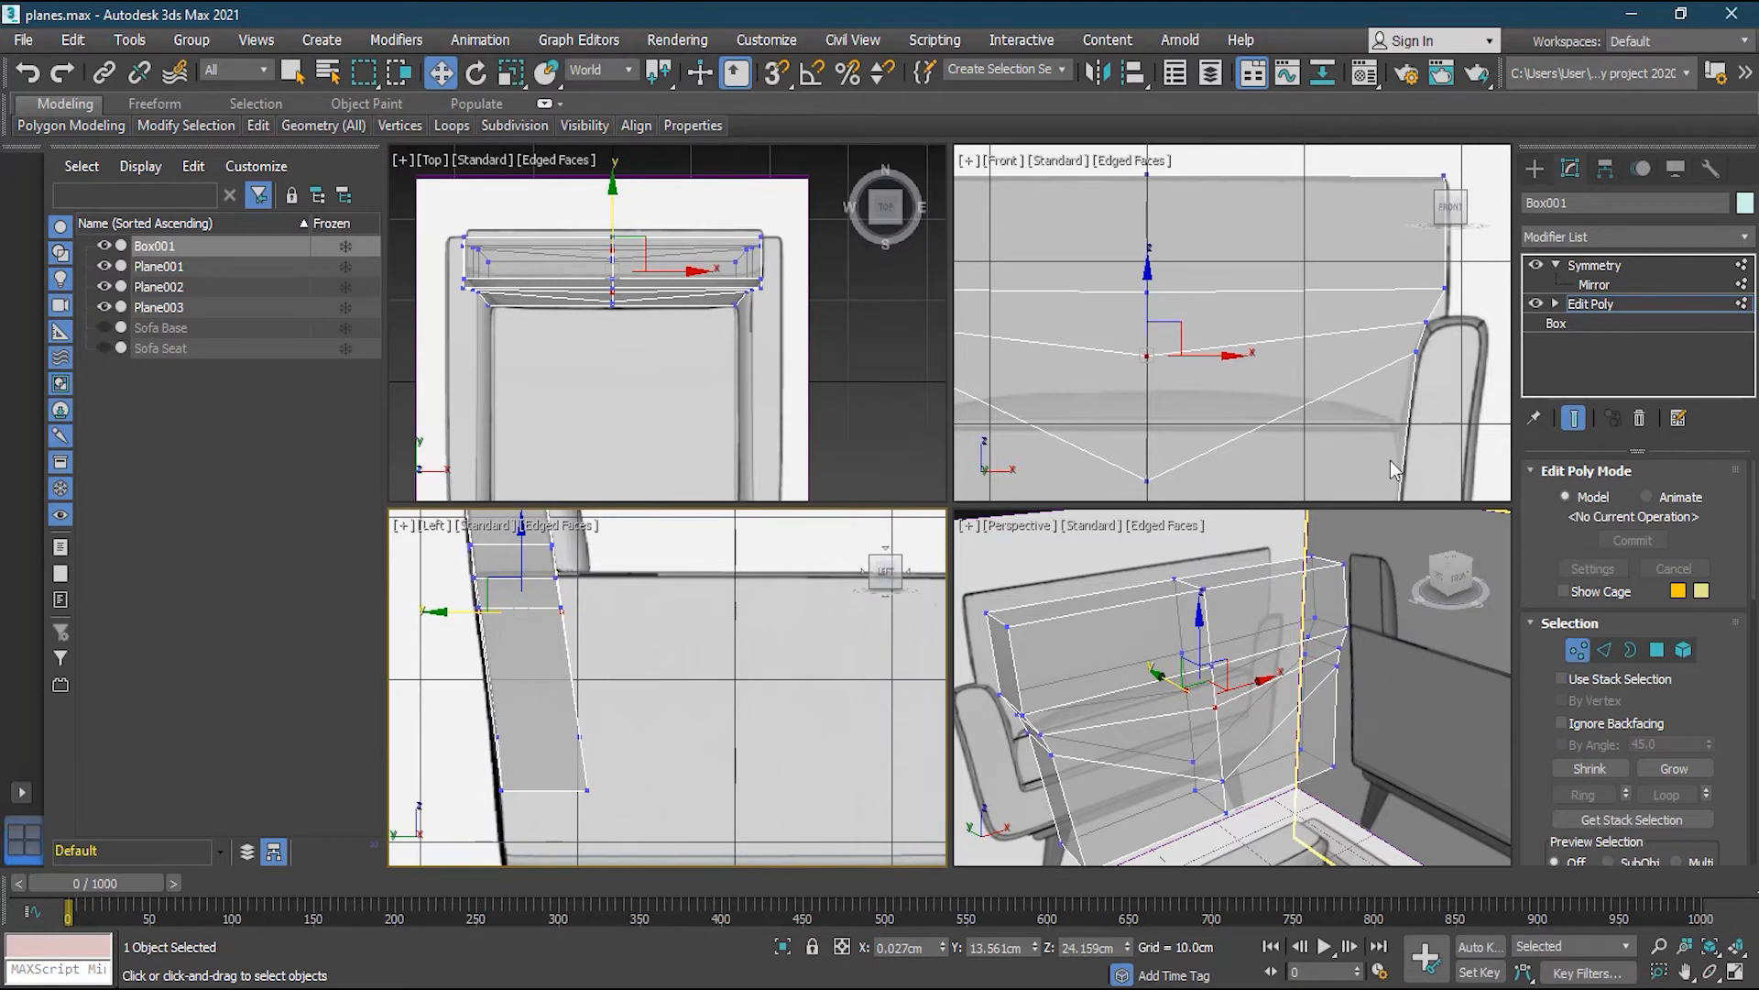
Use Swift Loop to add one horizontal edge loop between the upper and middle loops, just above the armrest, and leave the tool
mouse_move(264, 131)
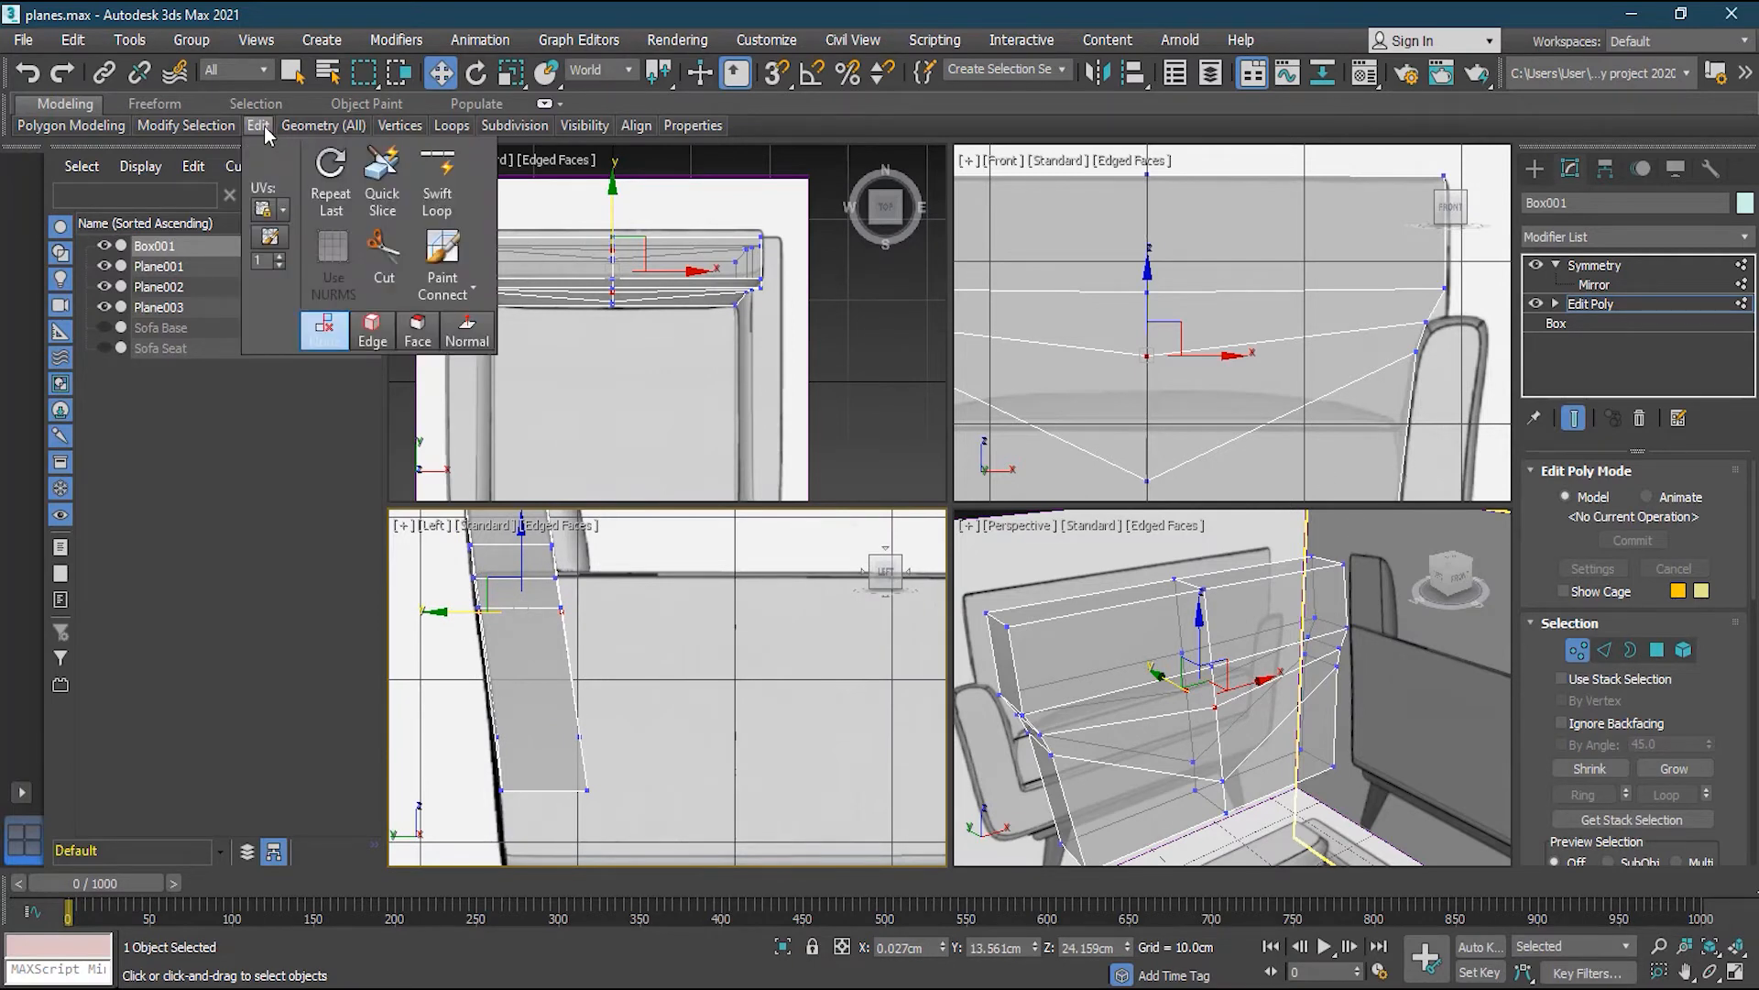
click(437, 183)
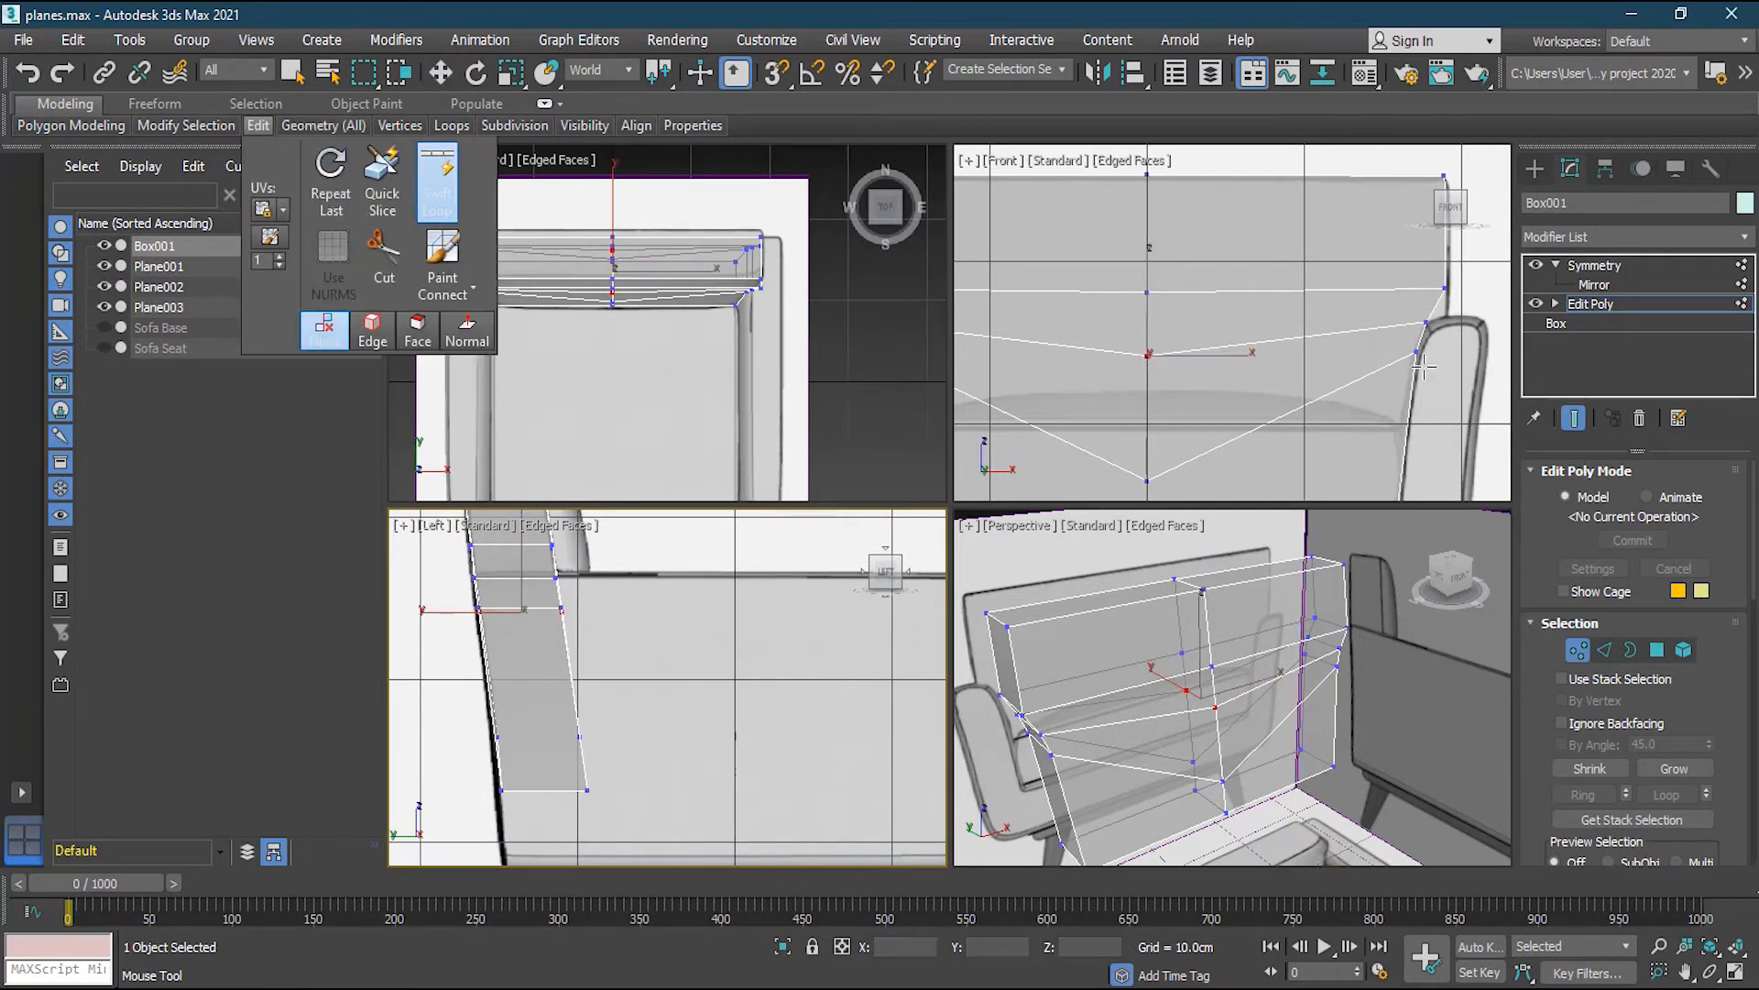
click(1448, 307)
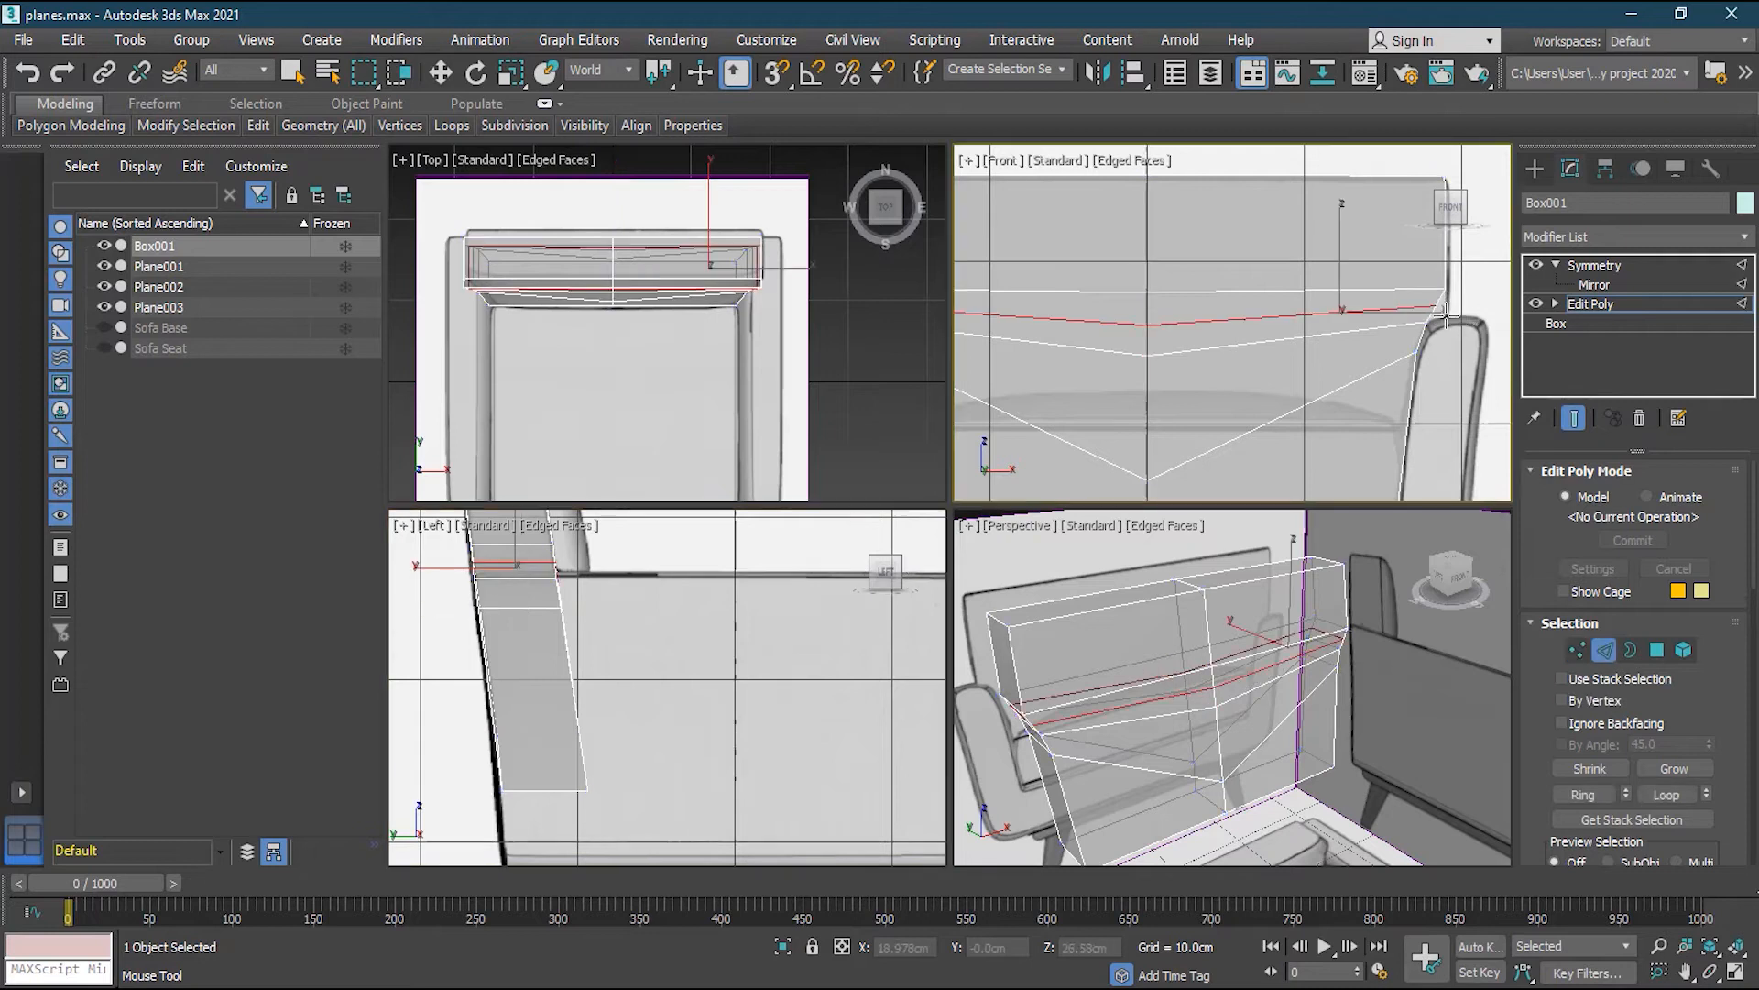
mouse_move(265, 129)
click(445, 194)
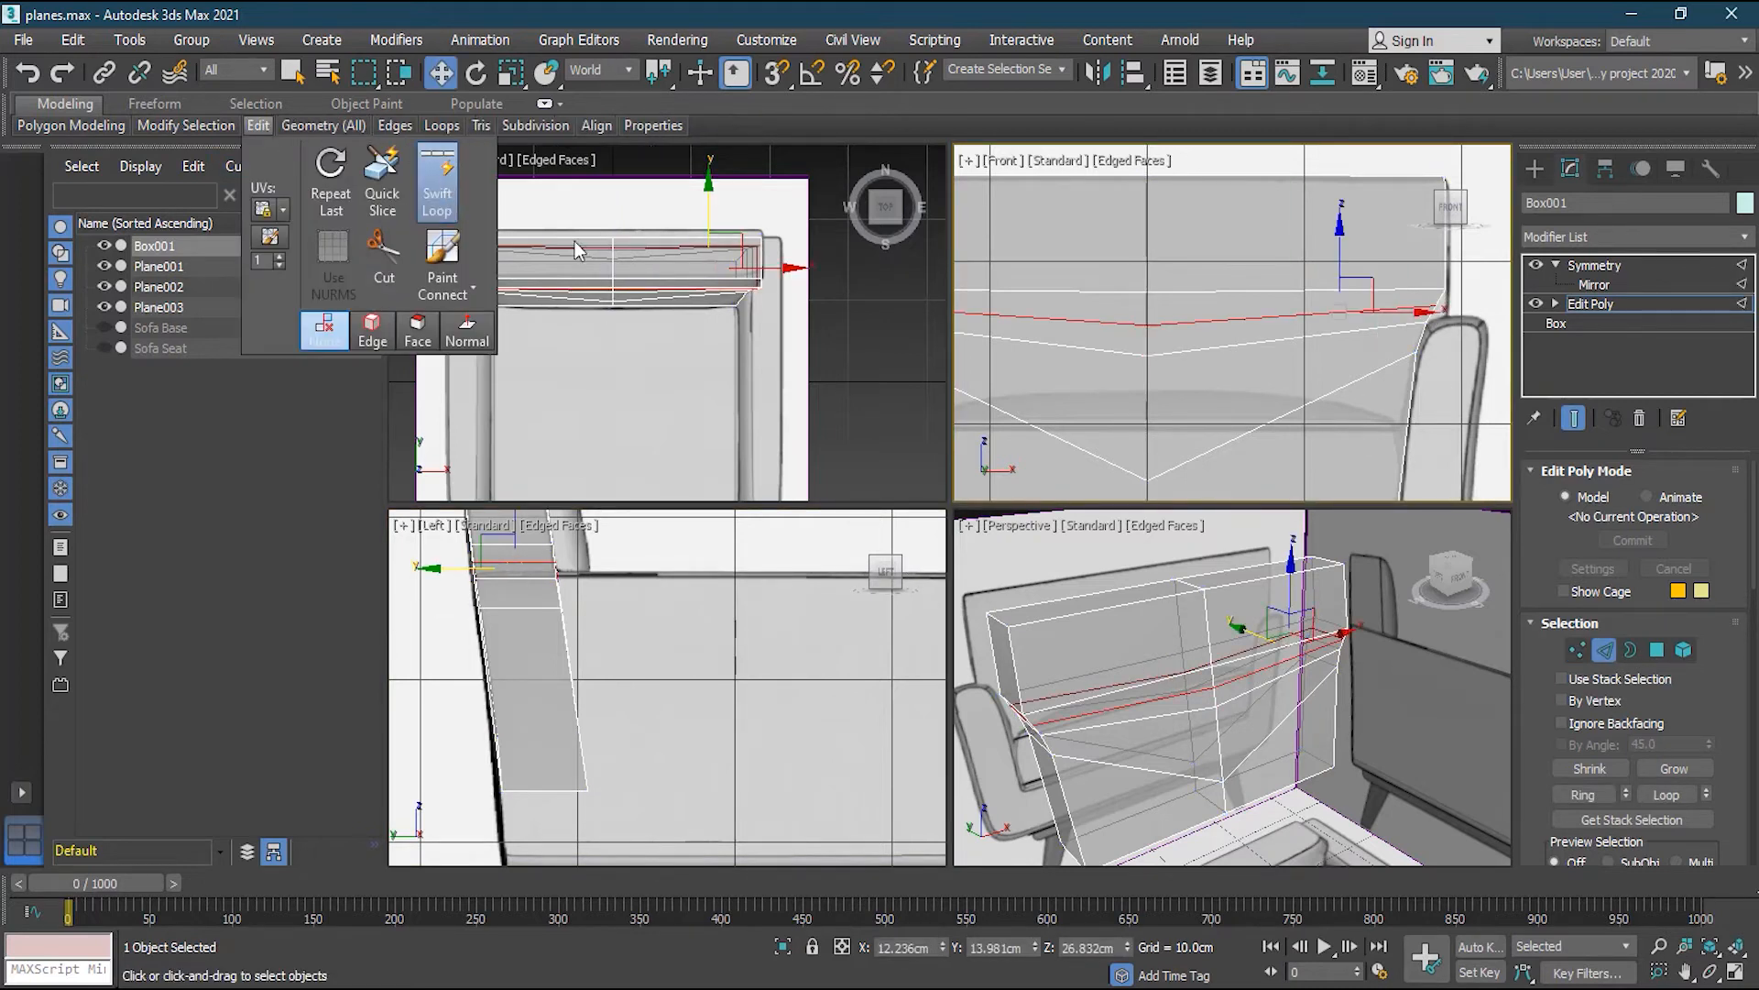
At Vertex level, fit the new loop's outer vertices to the backrest-armrest corner and adjust the neighboring loops' outer vertices to the reference outline
click(1576, 650)
scroll(1489, 307, up, 4)
click(1366, 312)
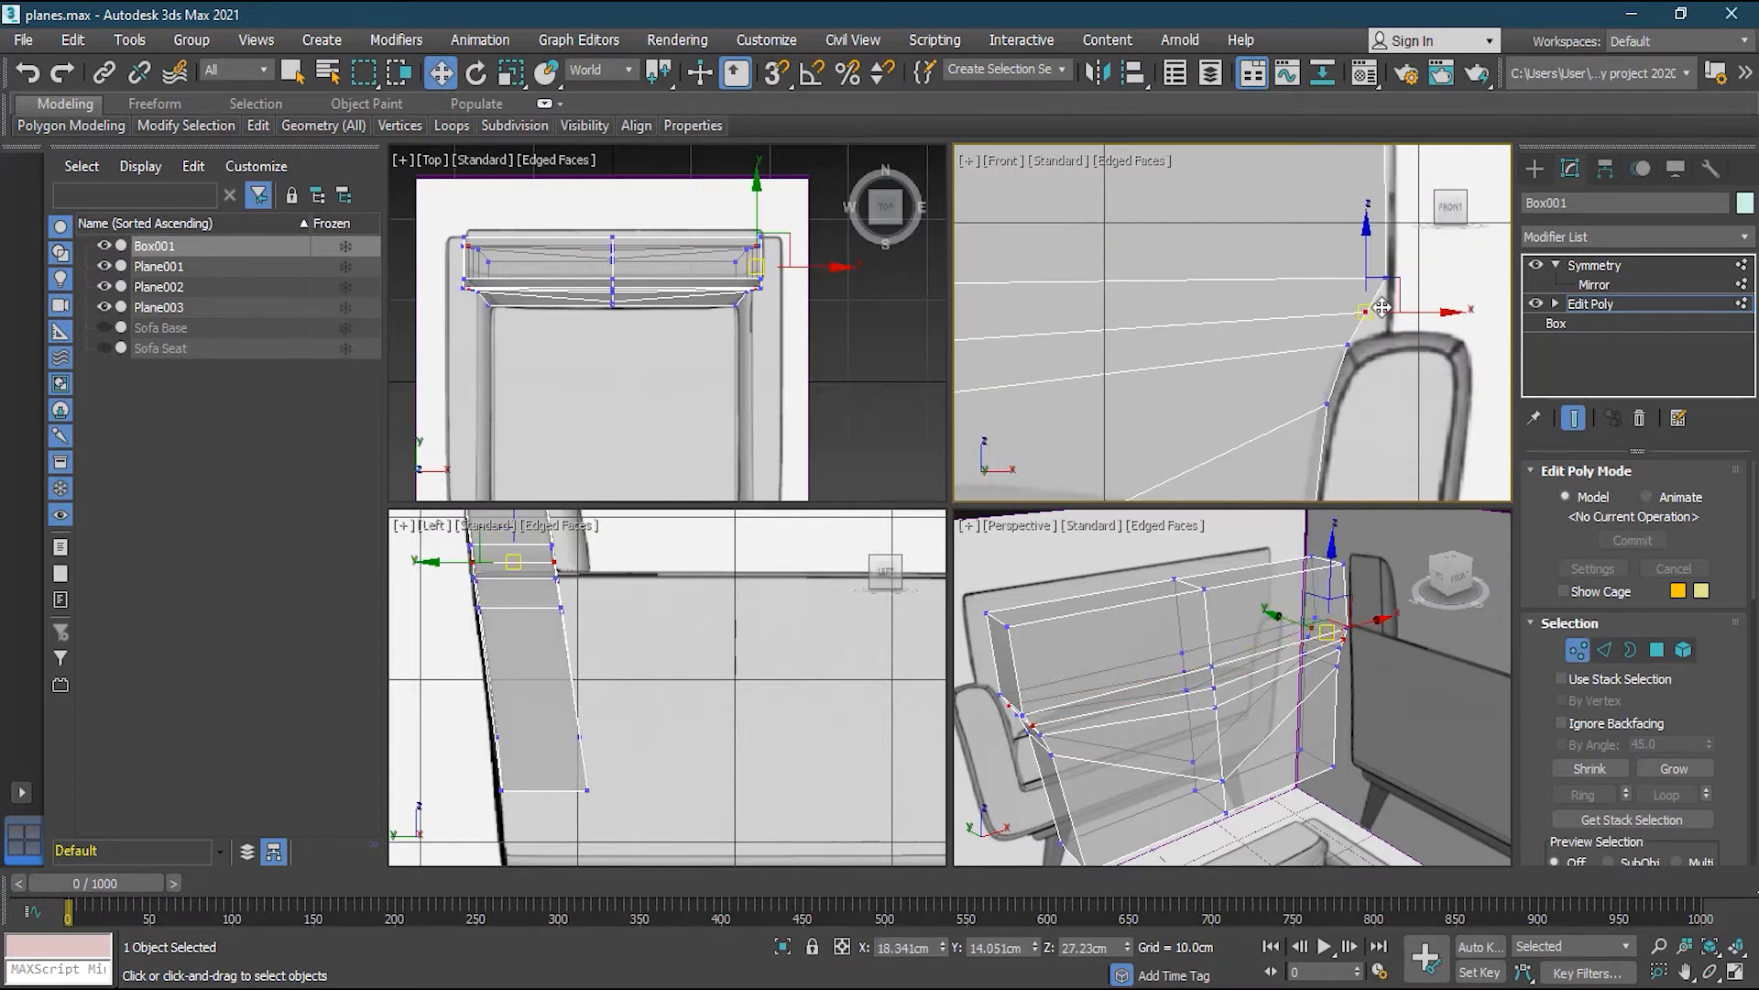
drag(1388, 298, 1423, 320)
click(1346, 346)
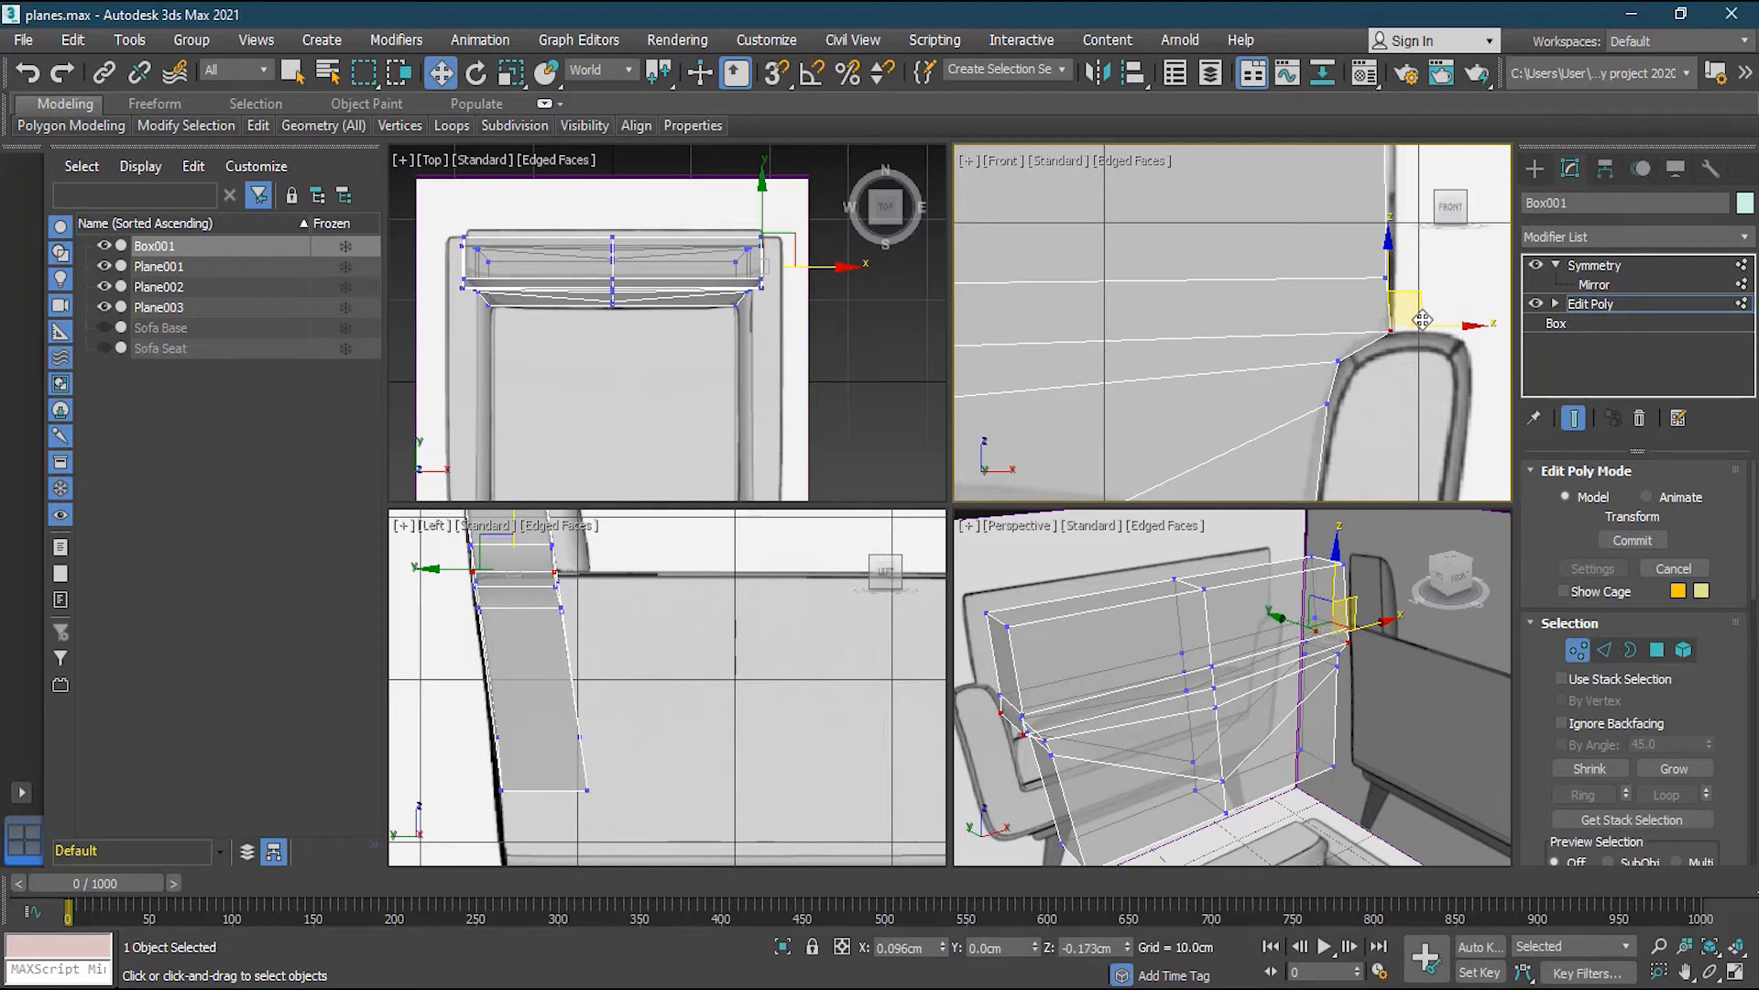
click(1339, 361)
drag(1371, 352, 1374, 353)
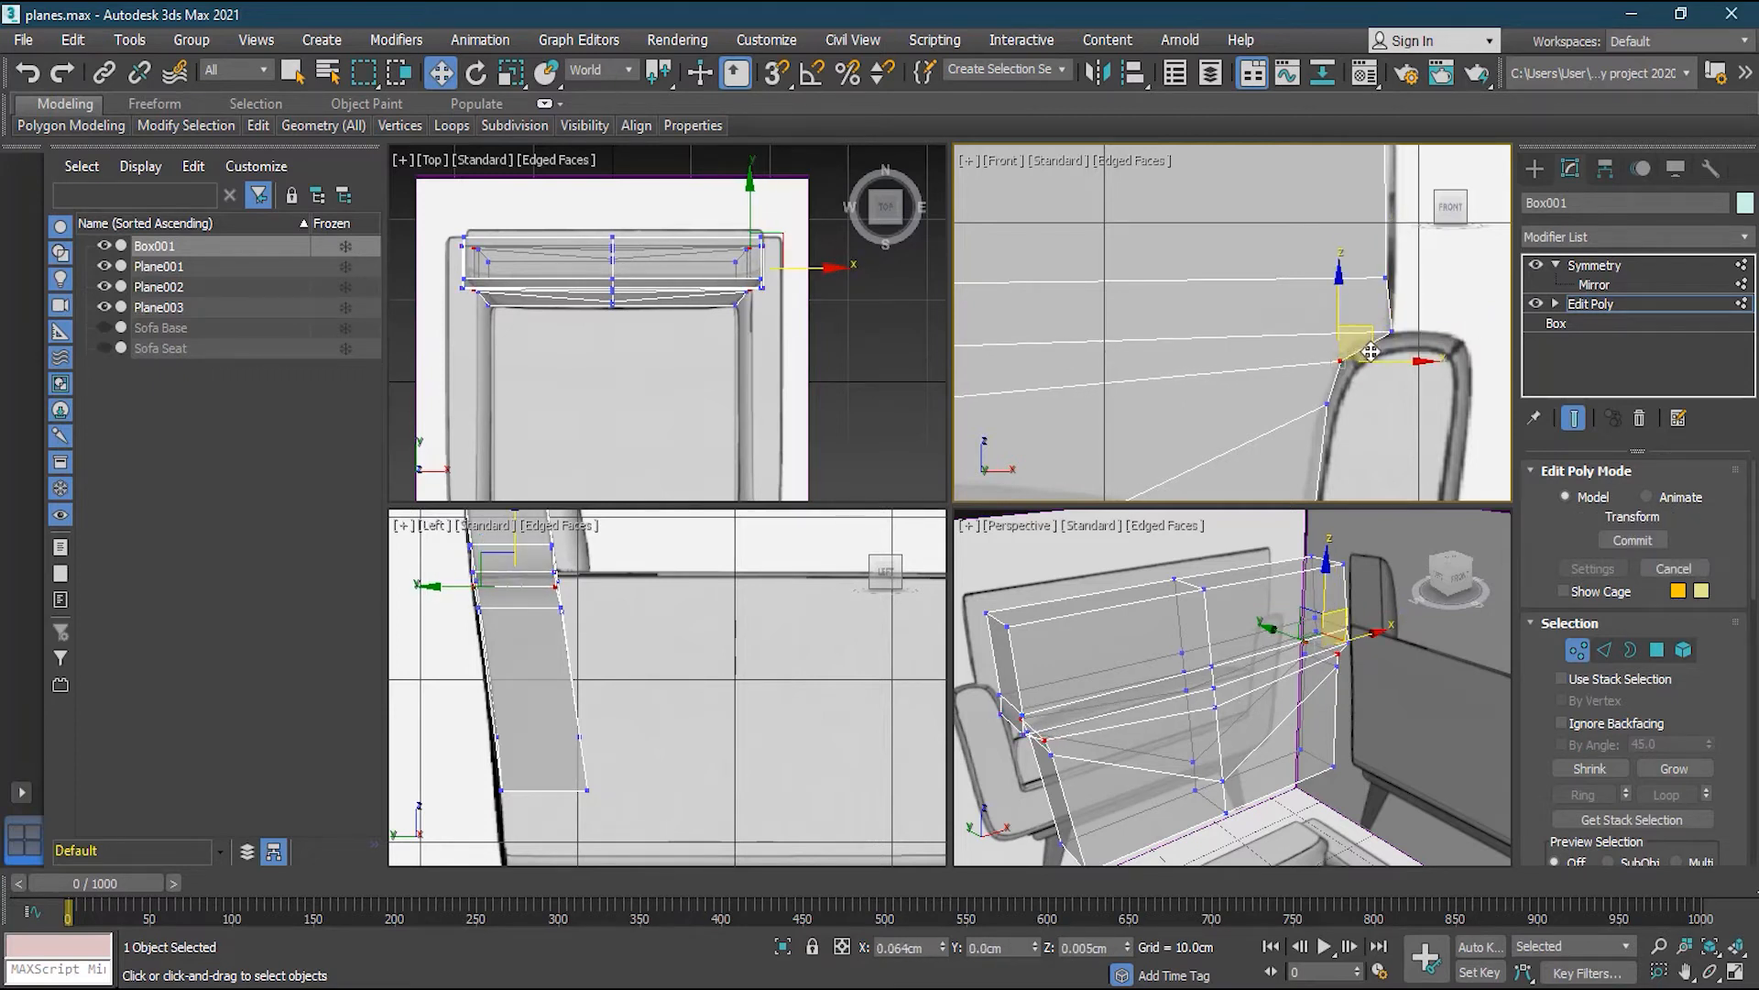
click(1389, 277)
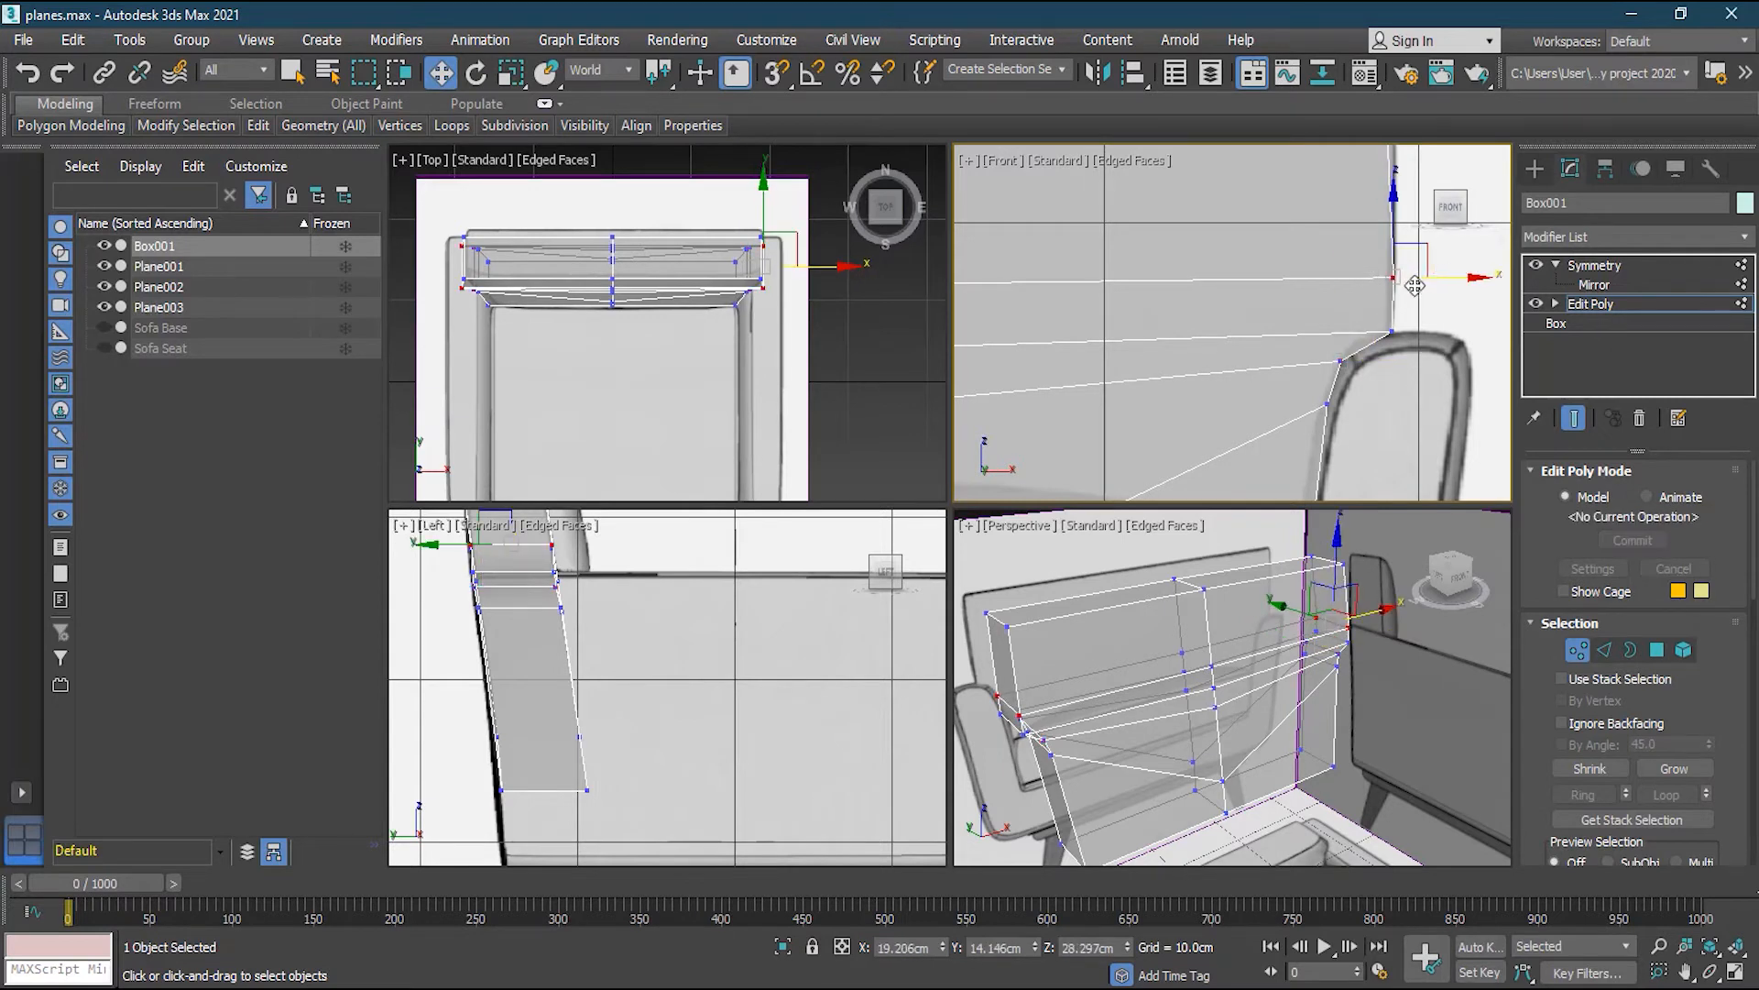
In the Left view, shift the front and back outer vertices of the two loops at the armrest top to line up with the backrest's slanted edges
scroll(1415, 285, down, 4)
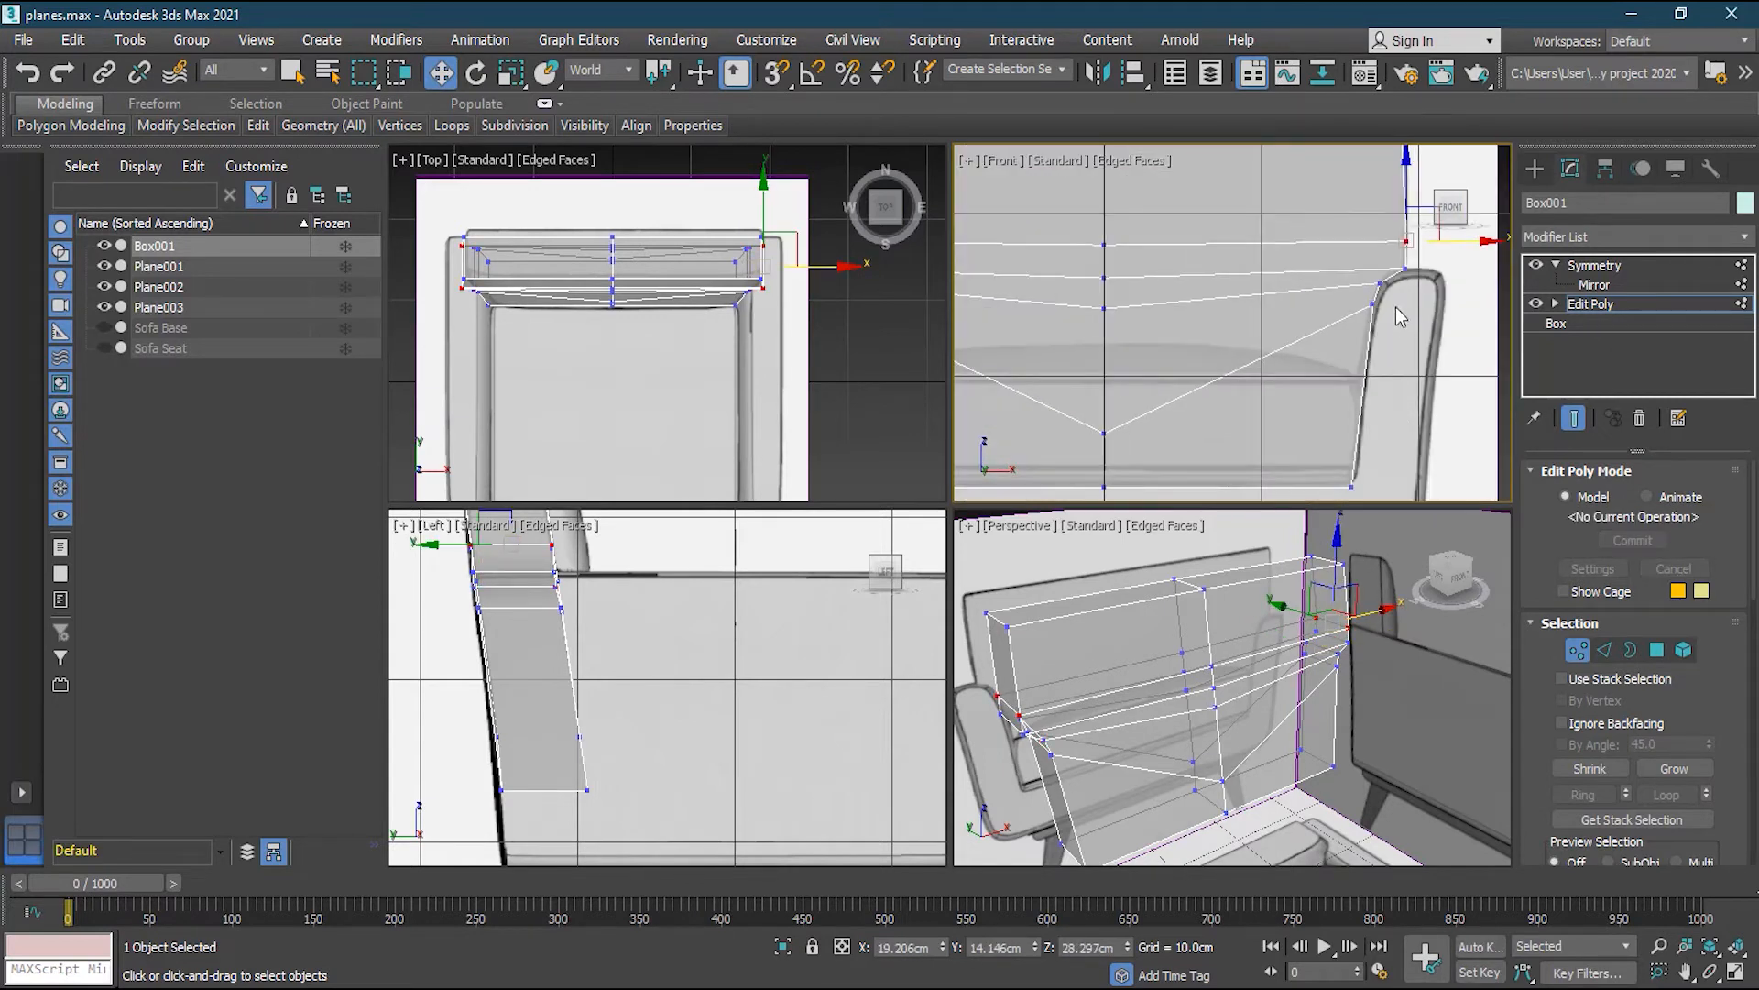
middle_drag(684, 649, 717, 761)
scroll(532, 706, up, 7)
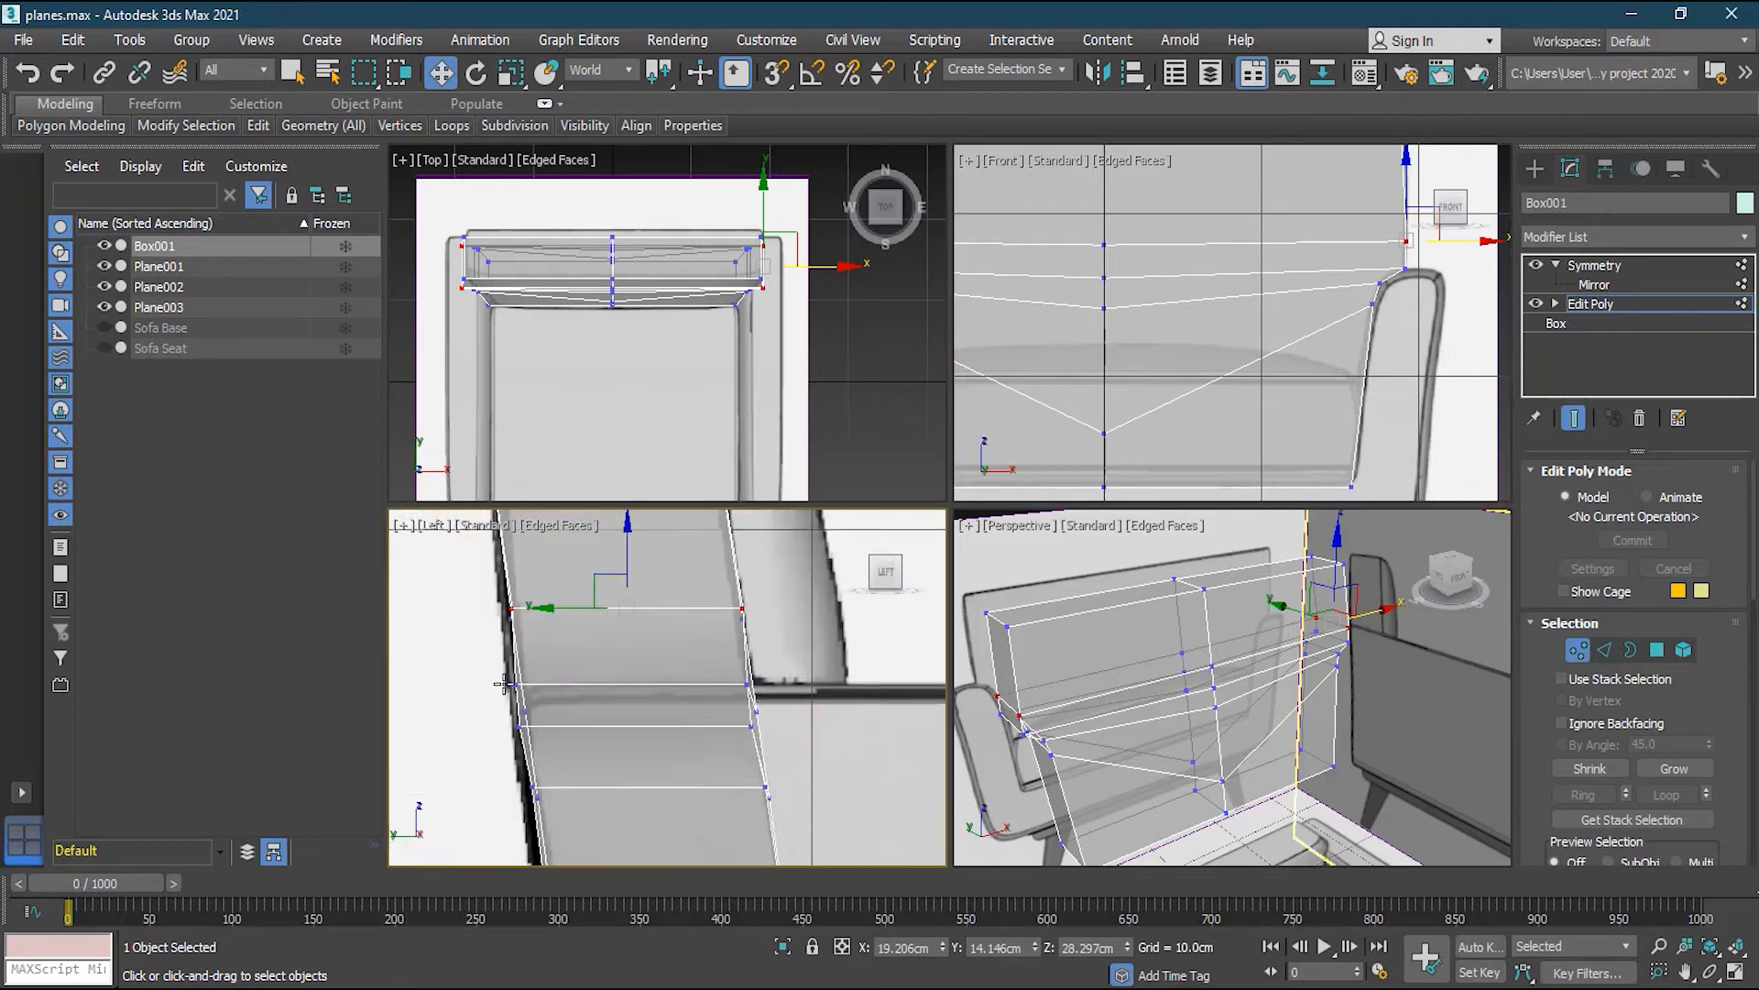
click(527, 742)
drag(461, 736, 471, 701)
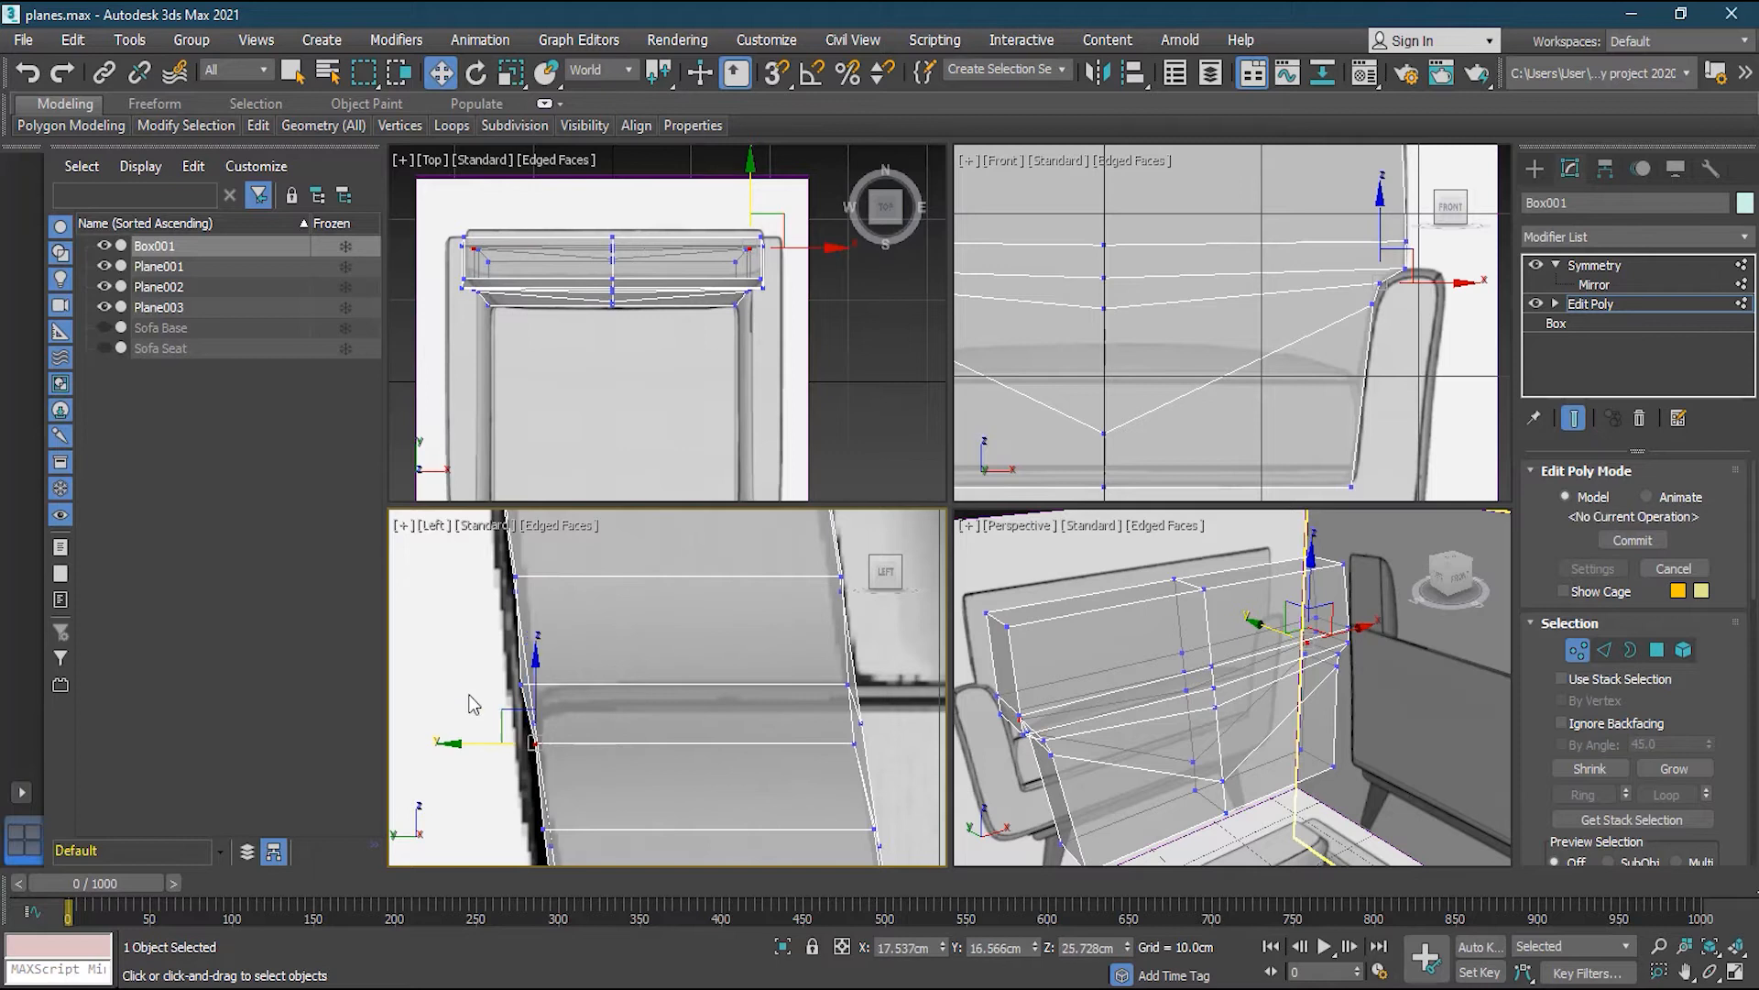
click(520, 683)
drag(486, 686, 493, 685)
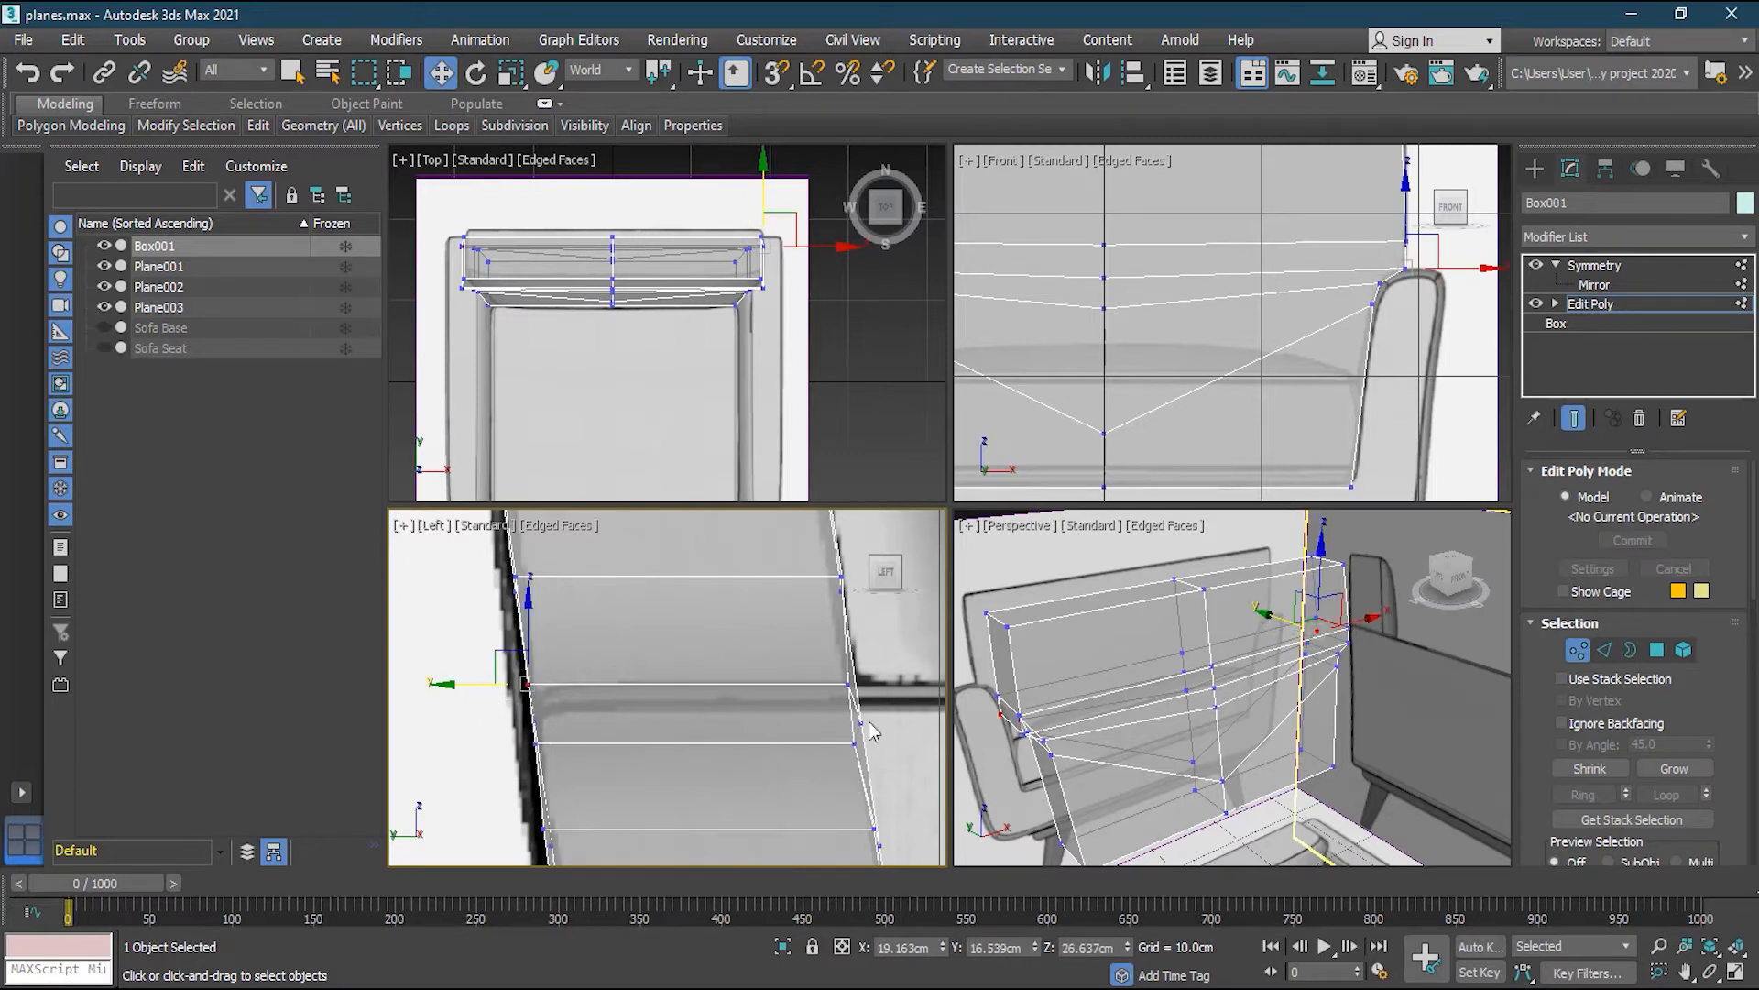
click(849, 684)
drag(784, 687, 790, 687)
drag(865, 740, 803, 764)
scroll(803, 764, down, 5)
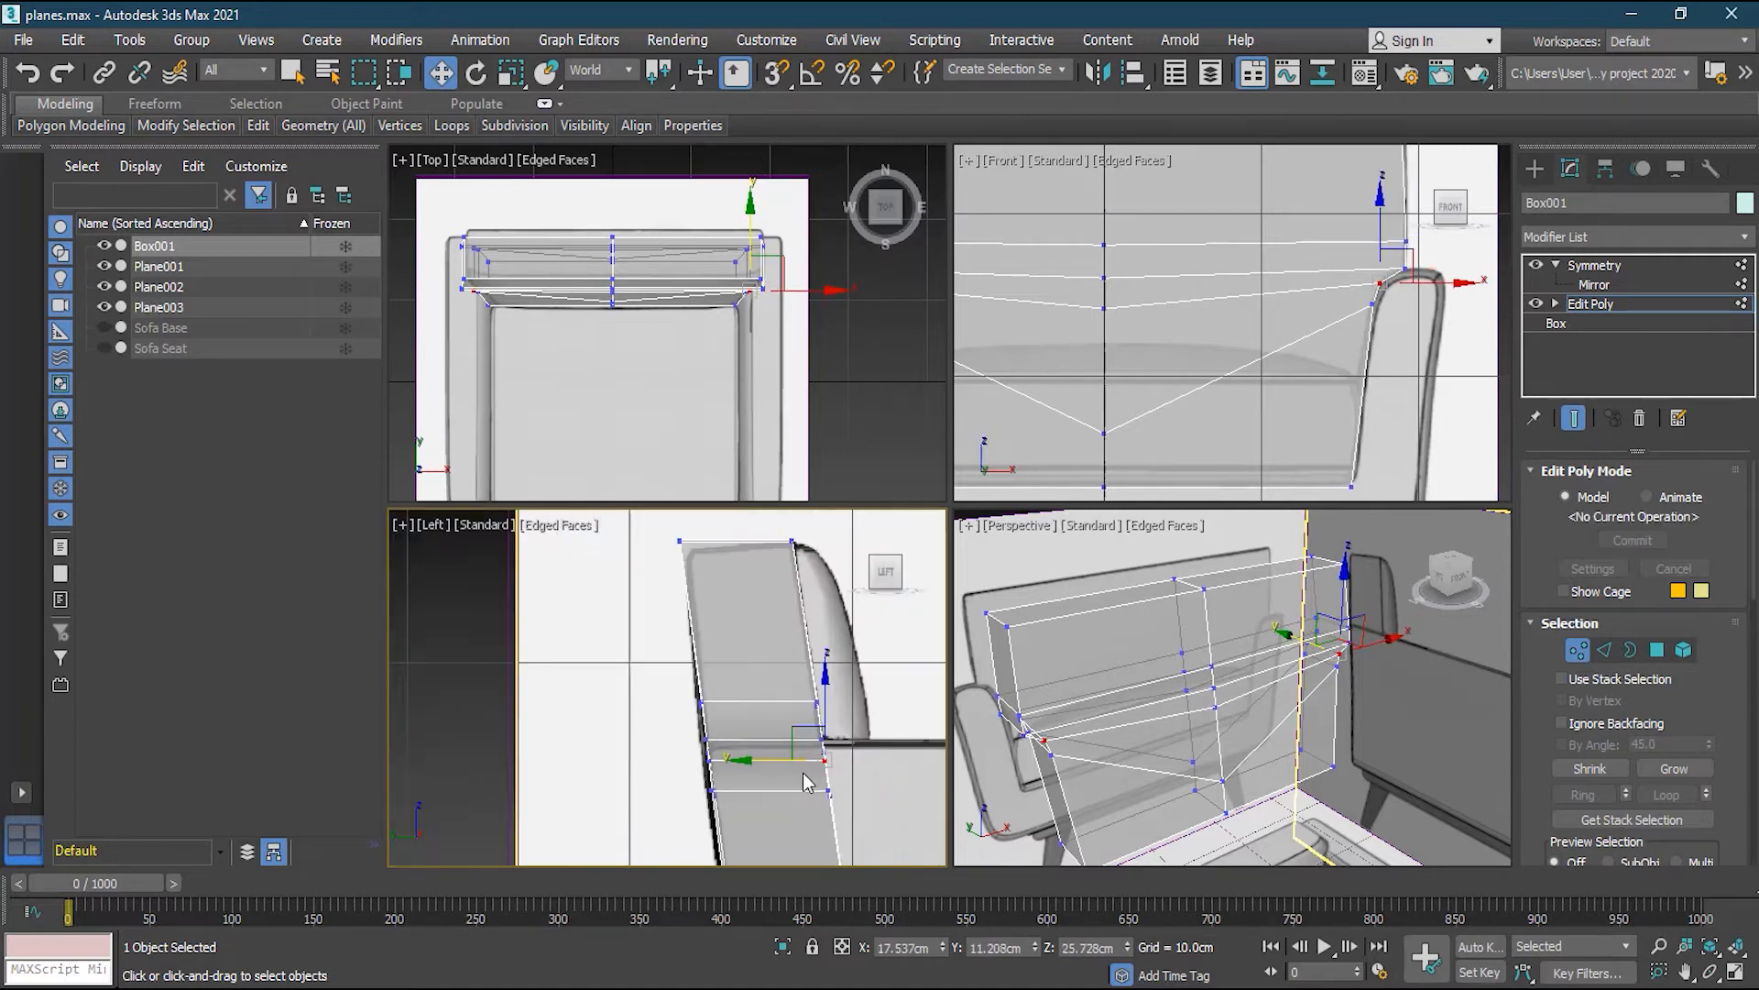
In the Left view, move the backrest's top rear vertices about 0.4 cm down and 0.1 cm forward onto the reference corner
drag(689, 596, 737, 654)
scroll(729, 591, up, 5)
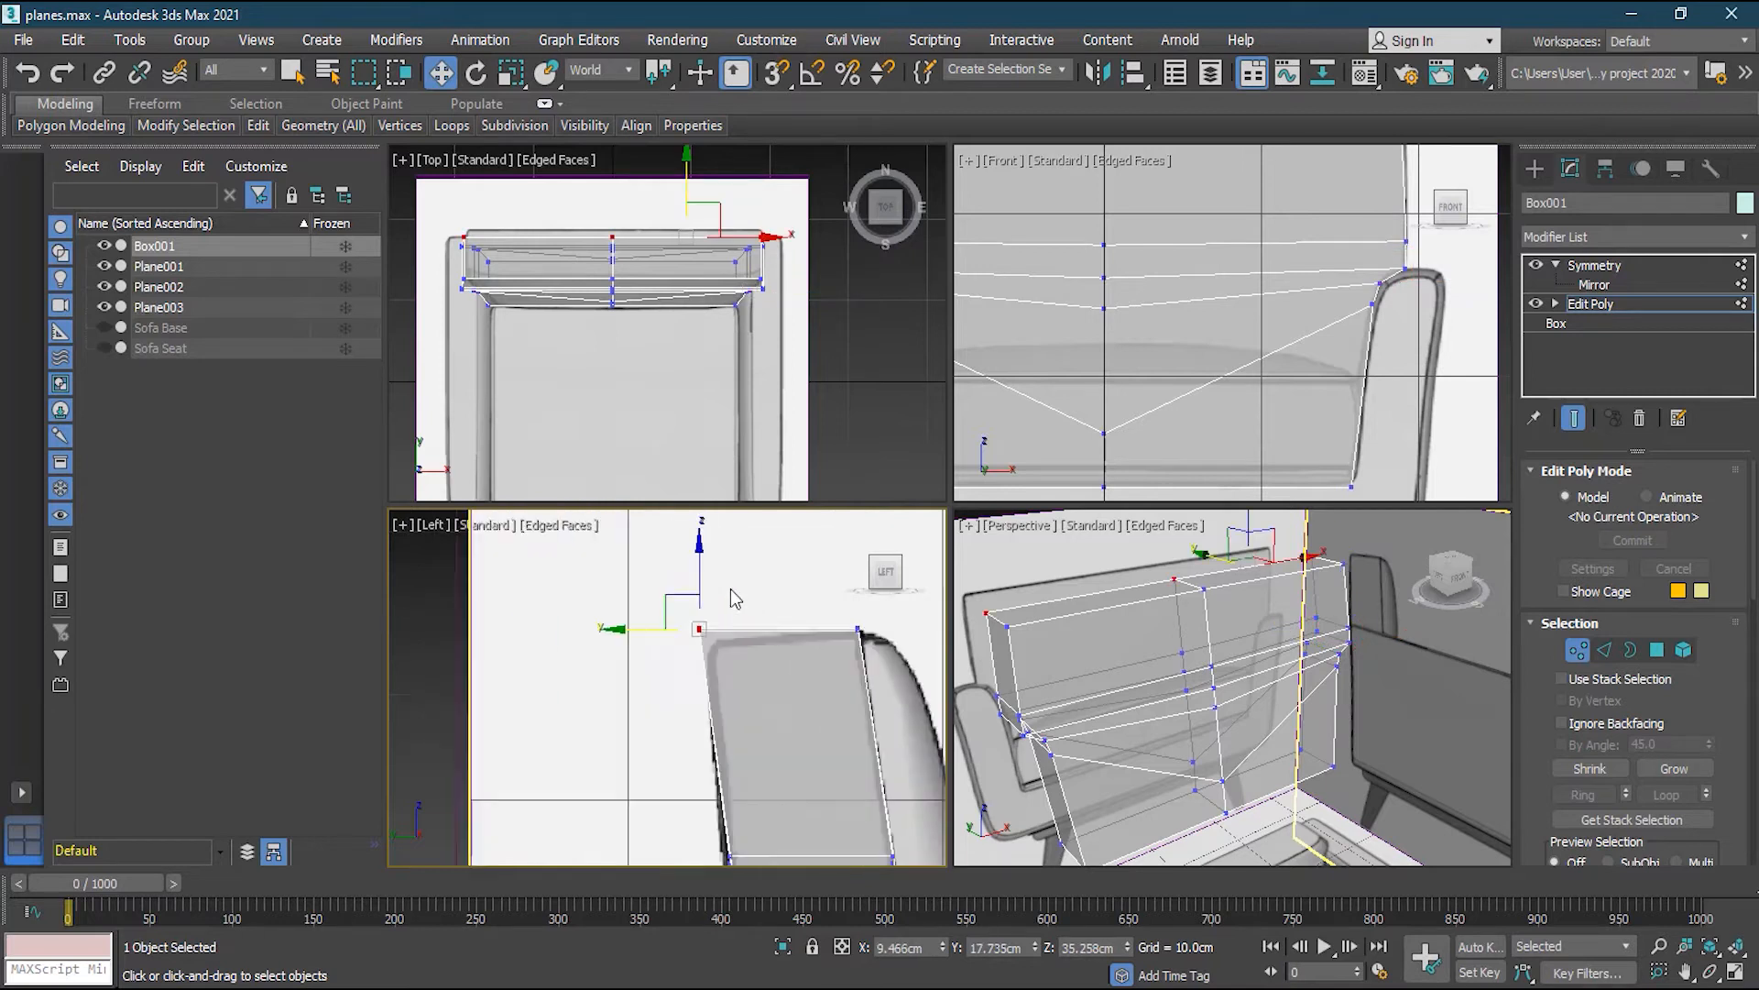
drag(656, 636, 661, 635)
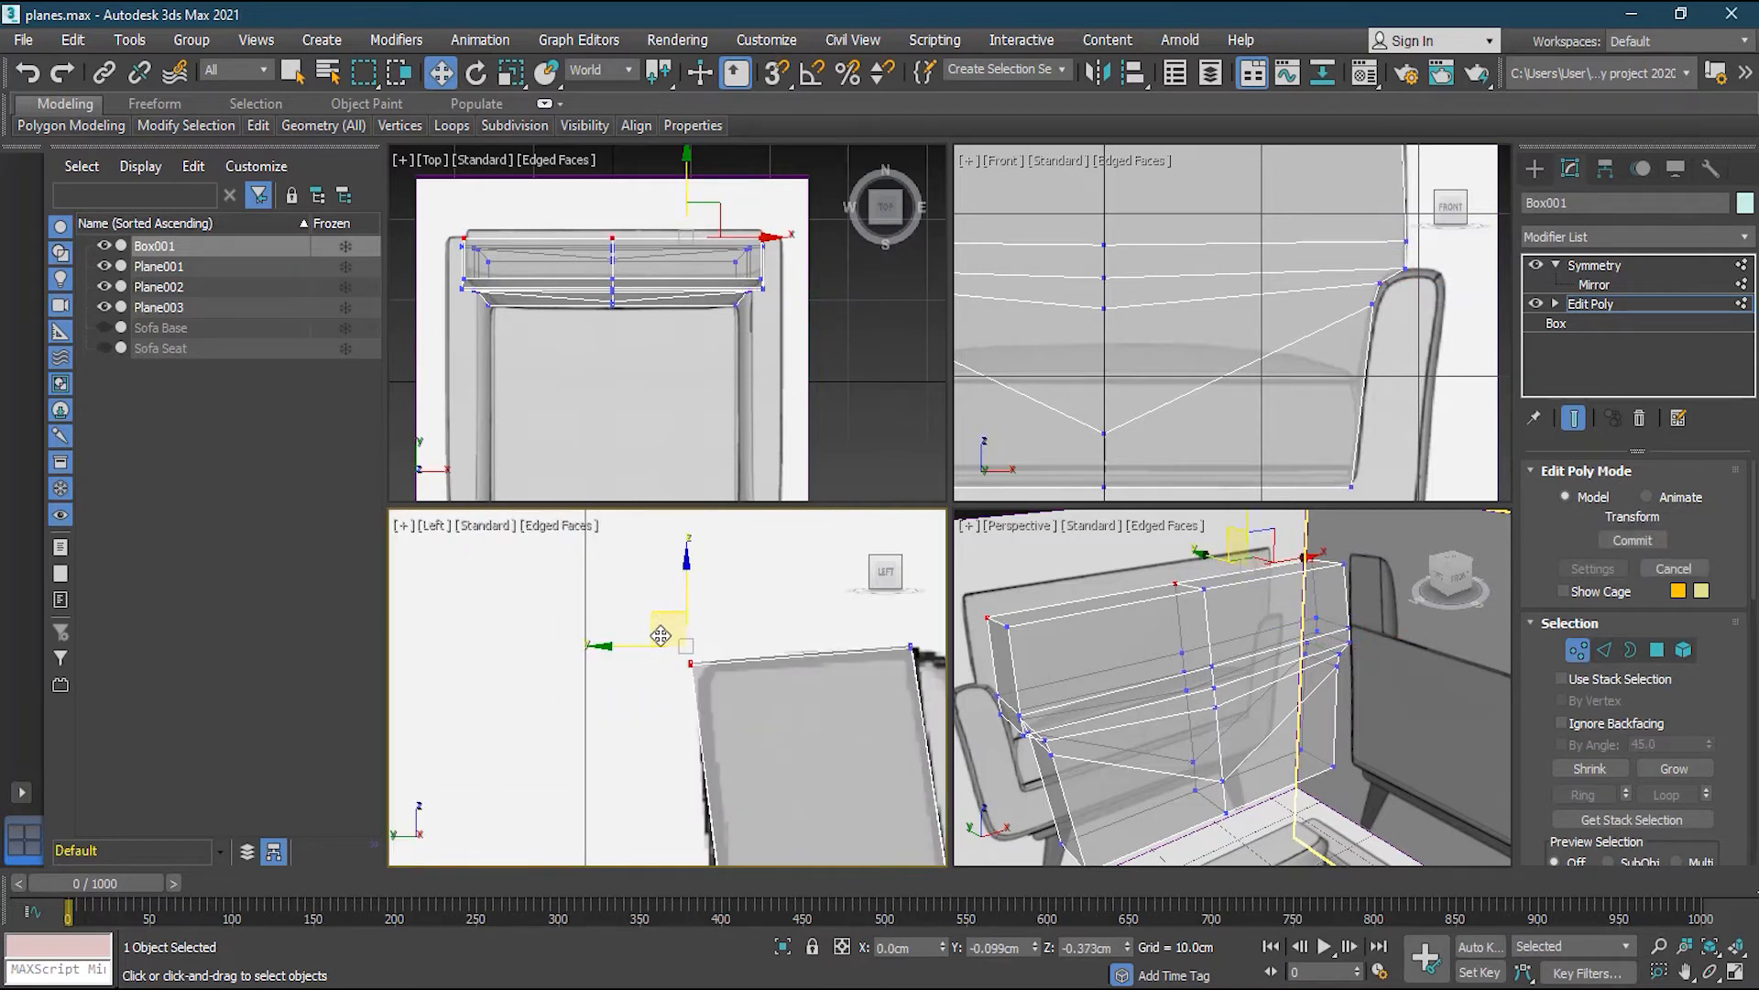
Select the backrest's front center column of vertices in the Top view and shift it about 2.3 cm toward the seat
scroll(774, 712, down, 5)
middle_drag(830, 793, 723, 640)
middle_drag(885, 779, 814, 710)
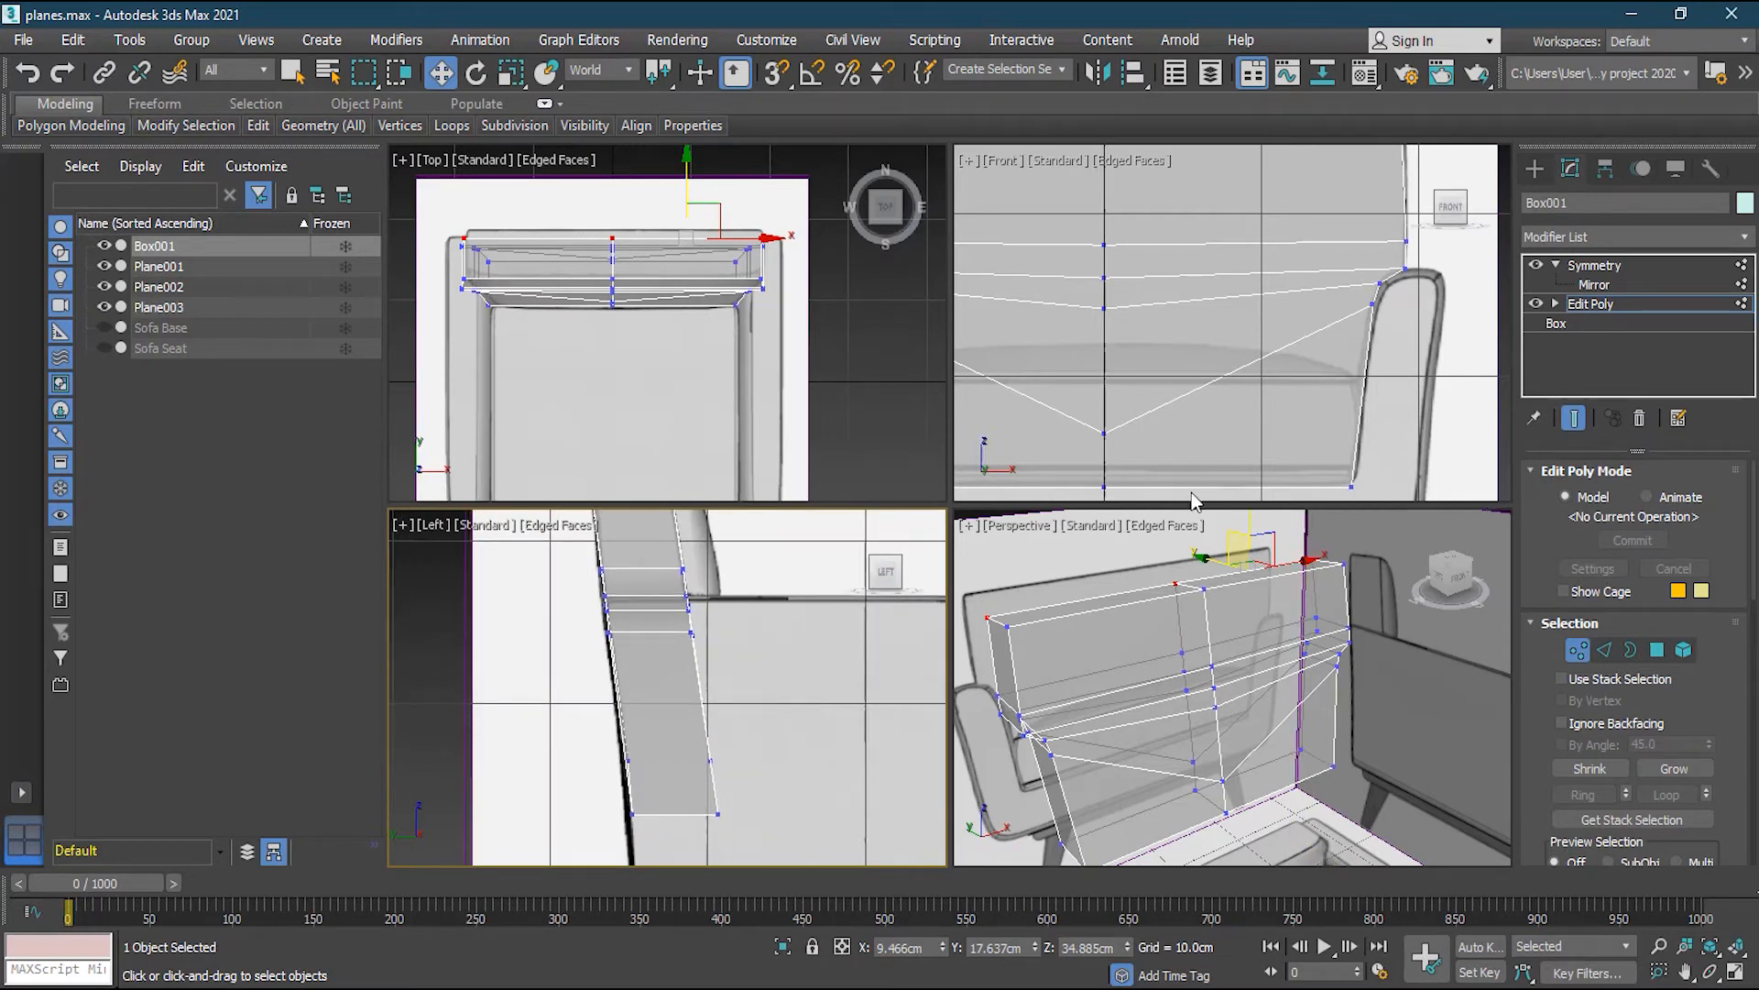
scroll(1179, 425, down, 3)
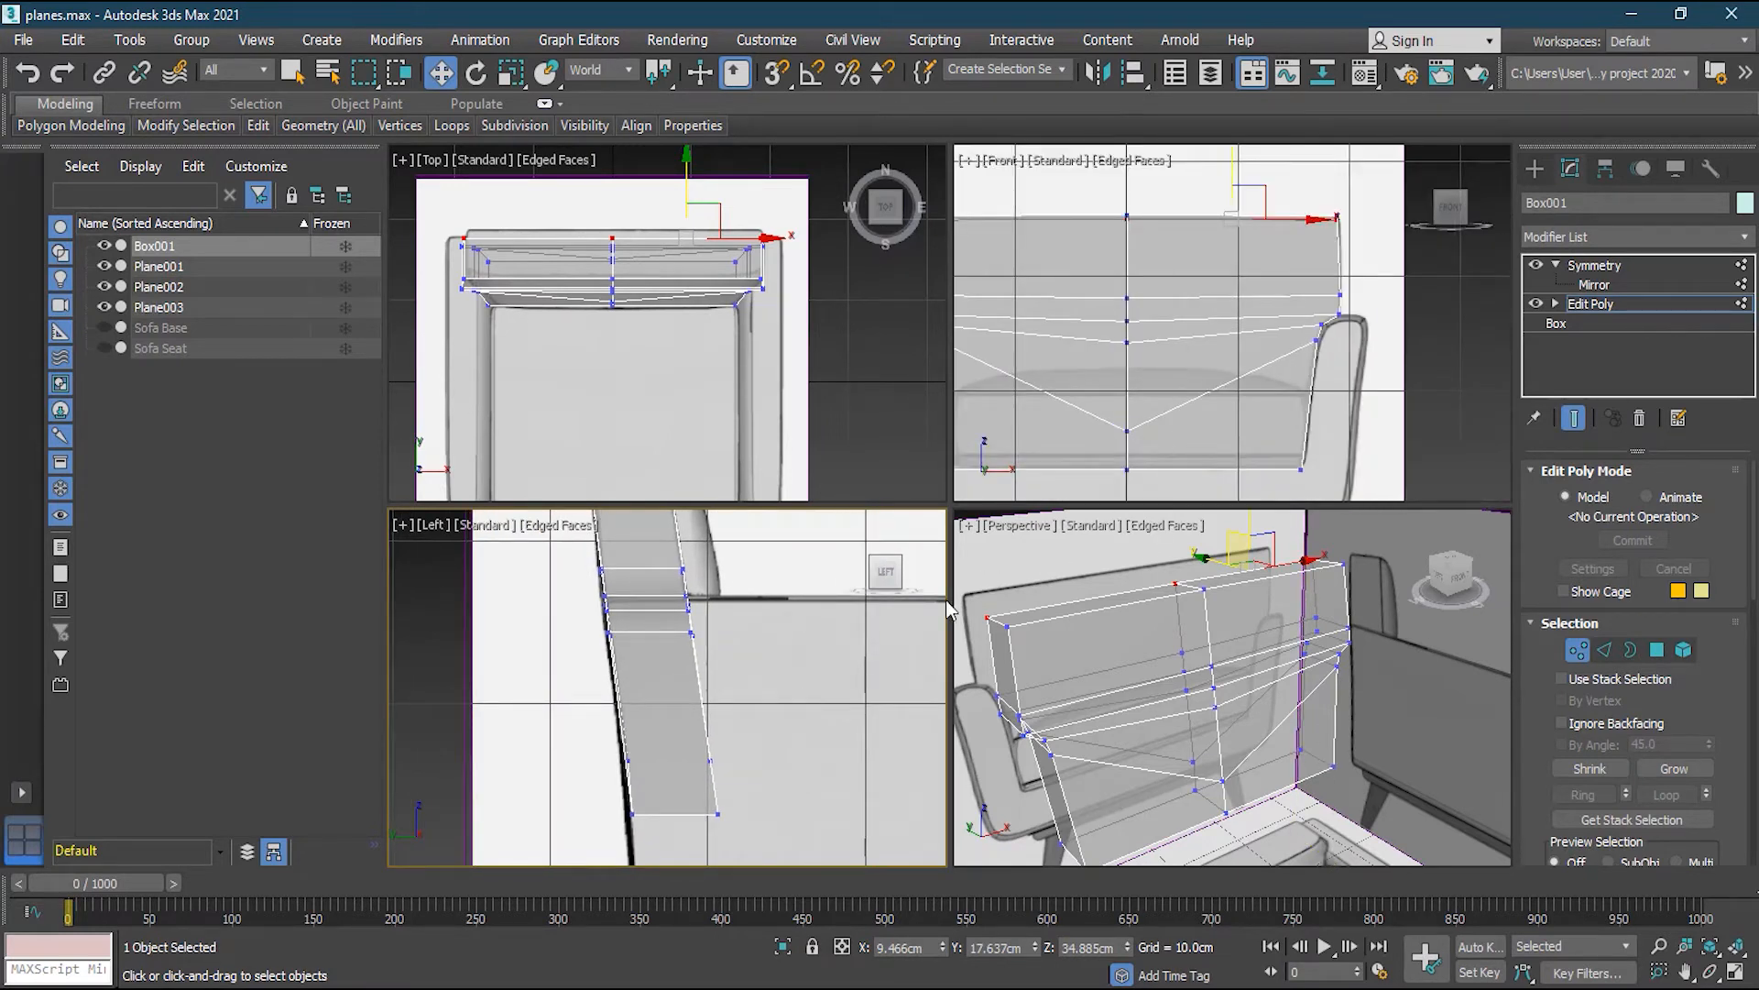
middle_drag(794, 632, 688, 804)
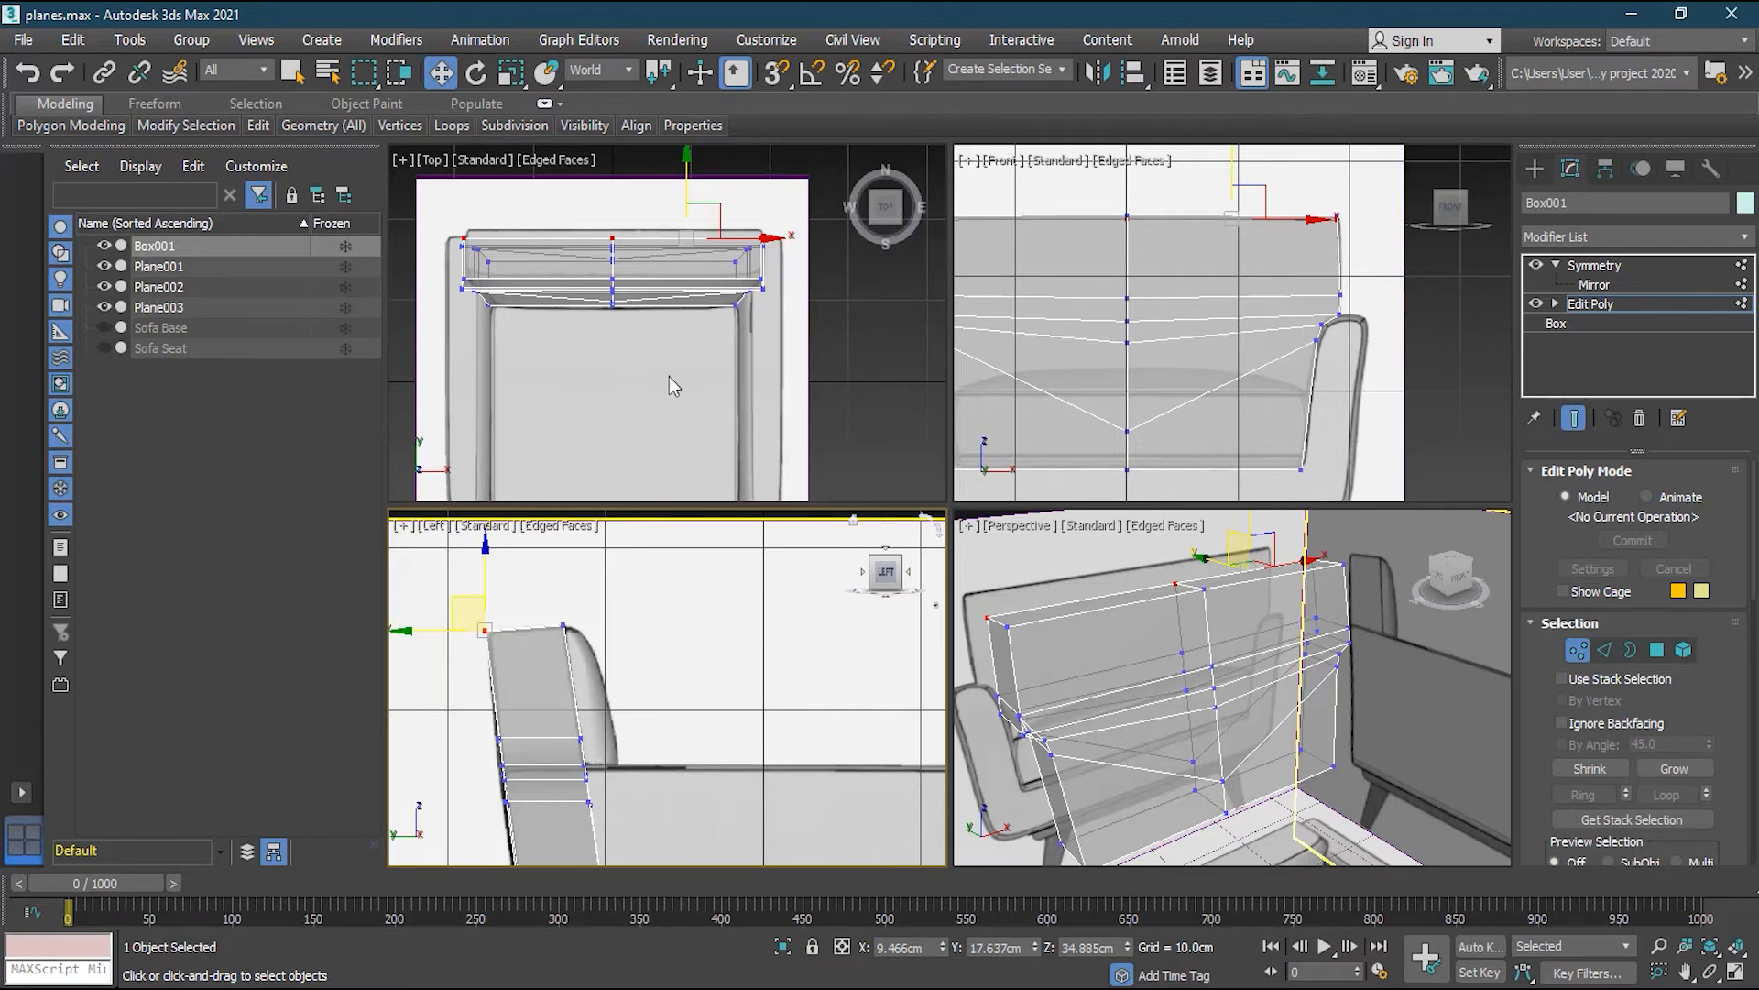
scroll(566, 275, up, 3)
drag(589, 385, 699, 286)
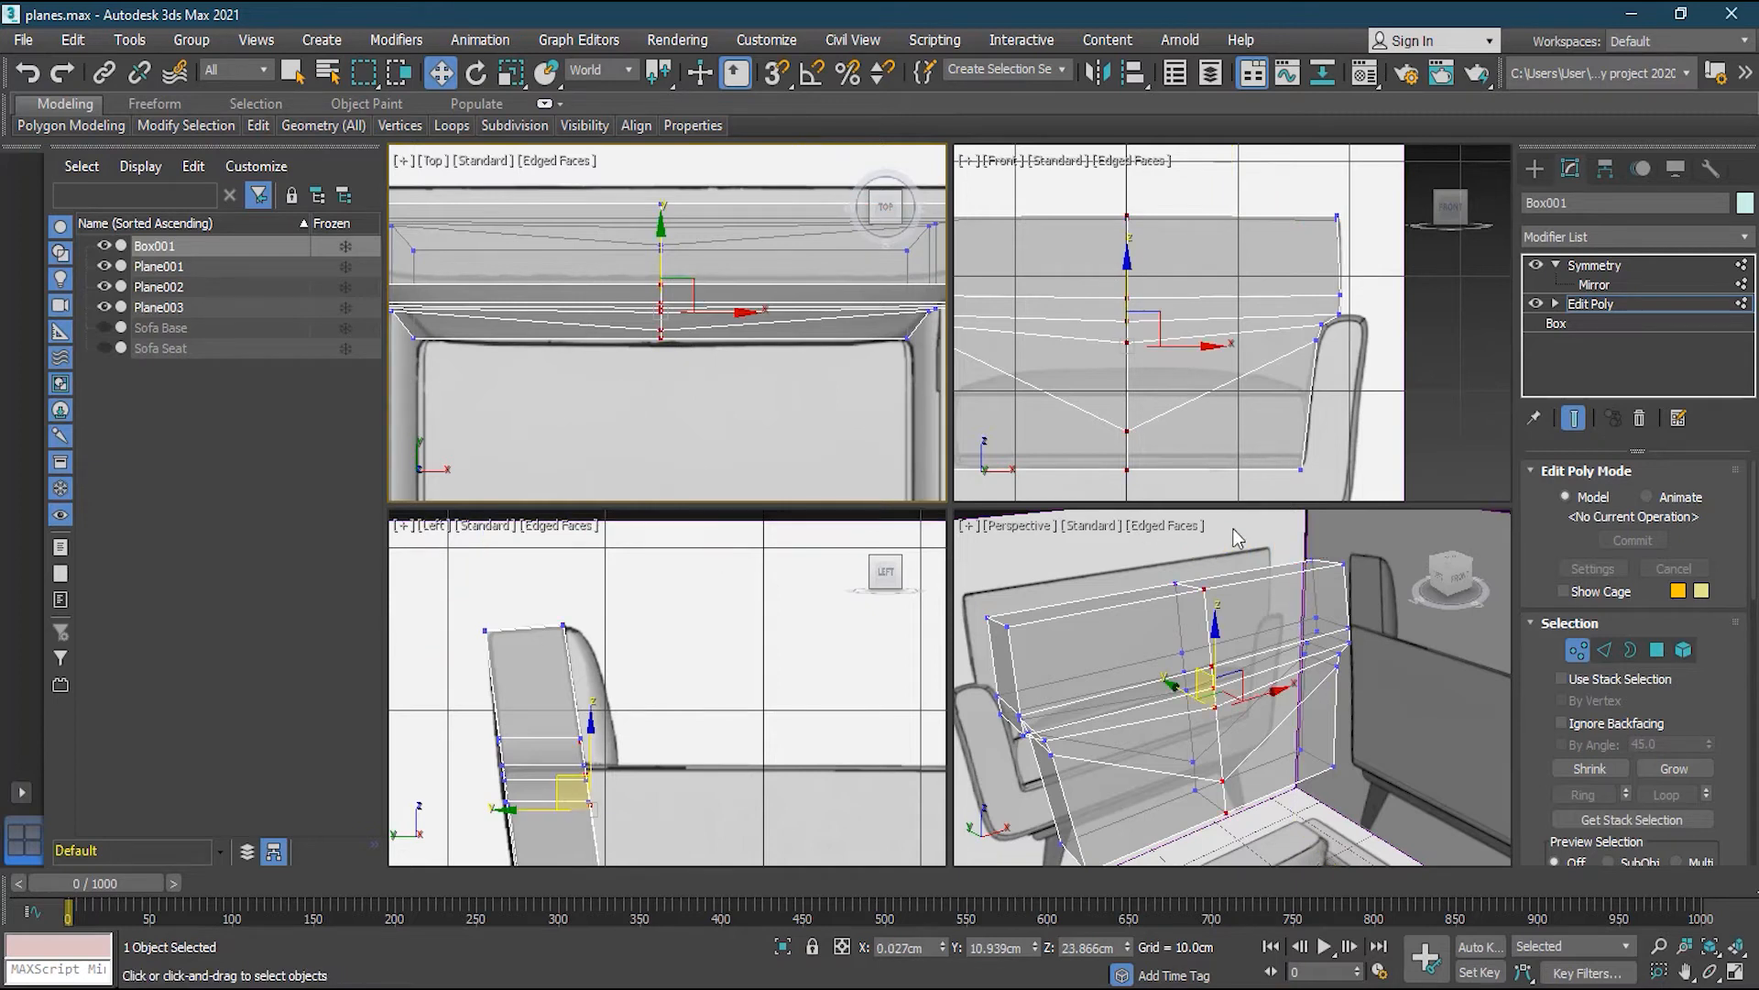
alt+middle_drag(1182, 671, 1175, 788)
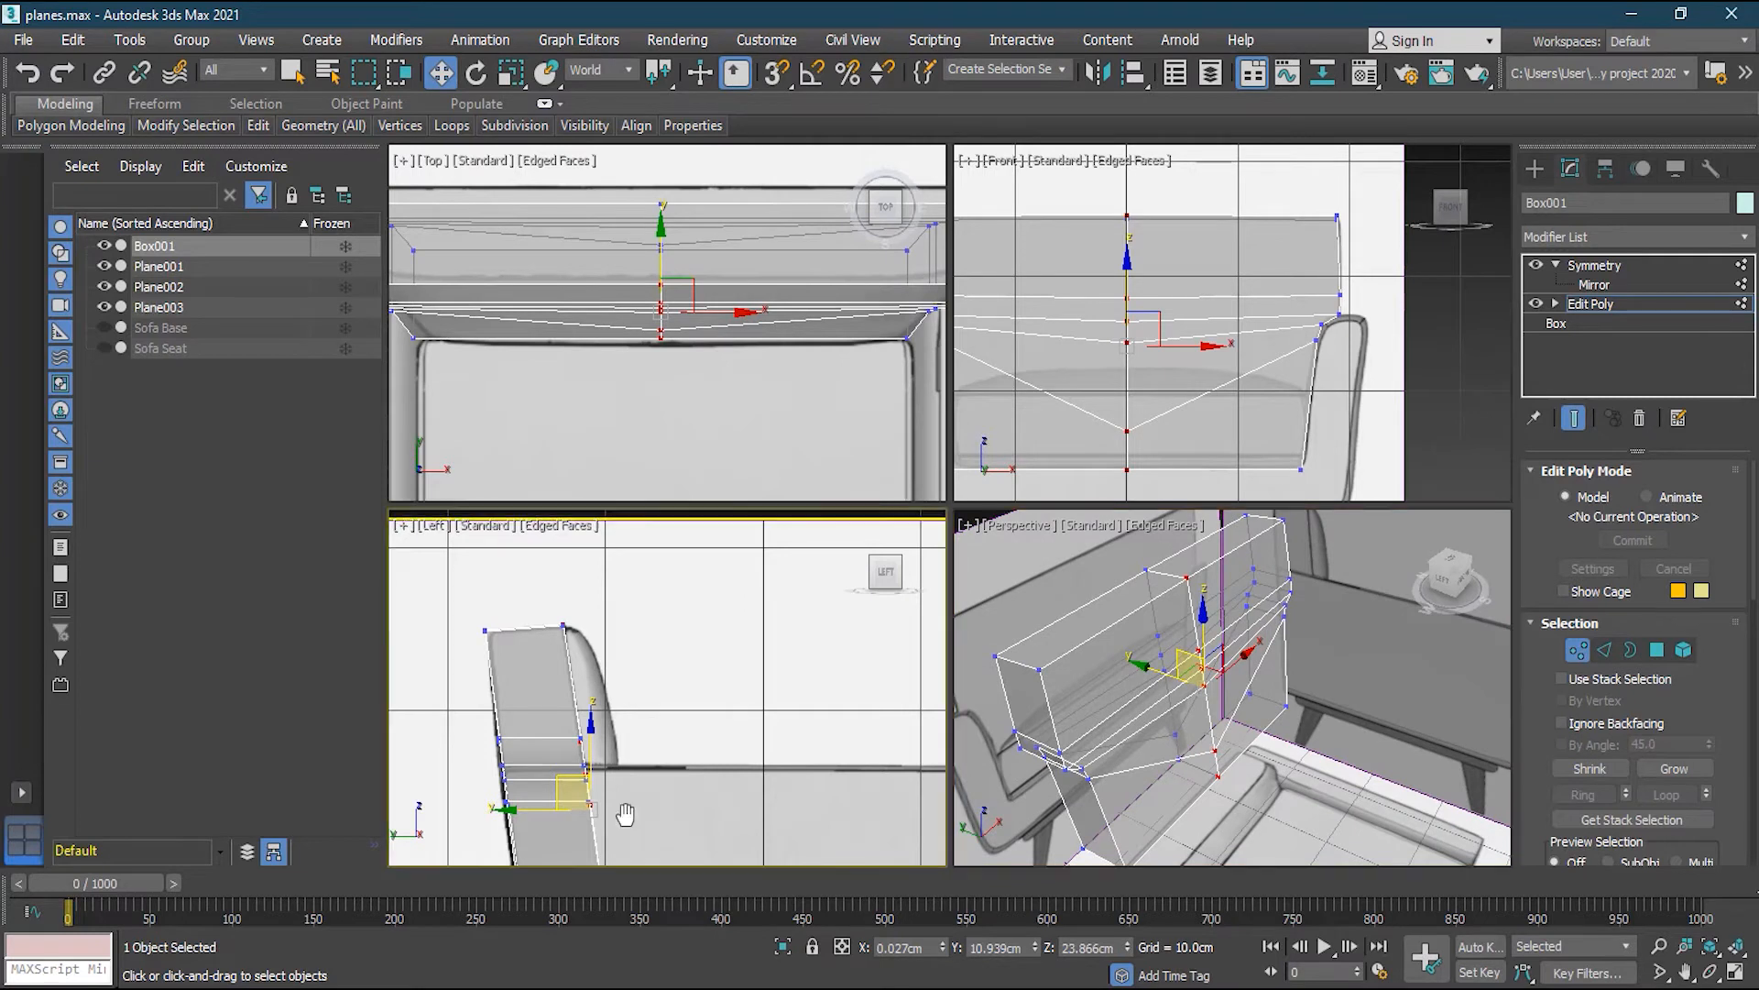
middle_drag(702, 744, 732, 647)
drag(562, 713, 630, 707)
scroll(735, 707, down, 2)
scroll(735, 706, up, 2)
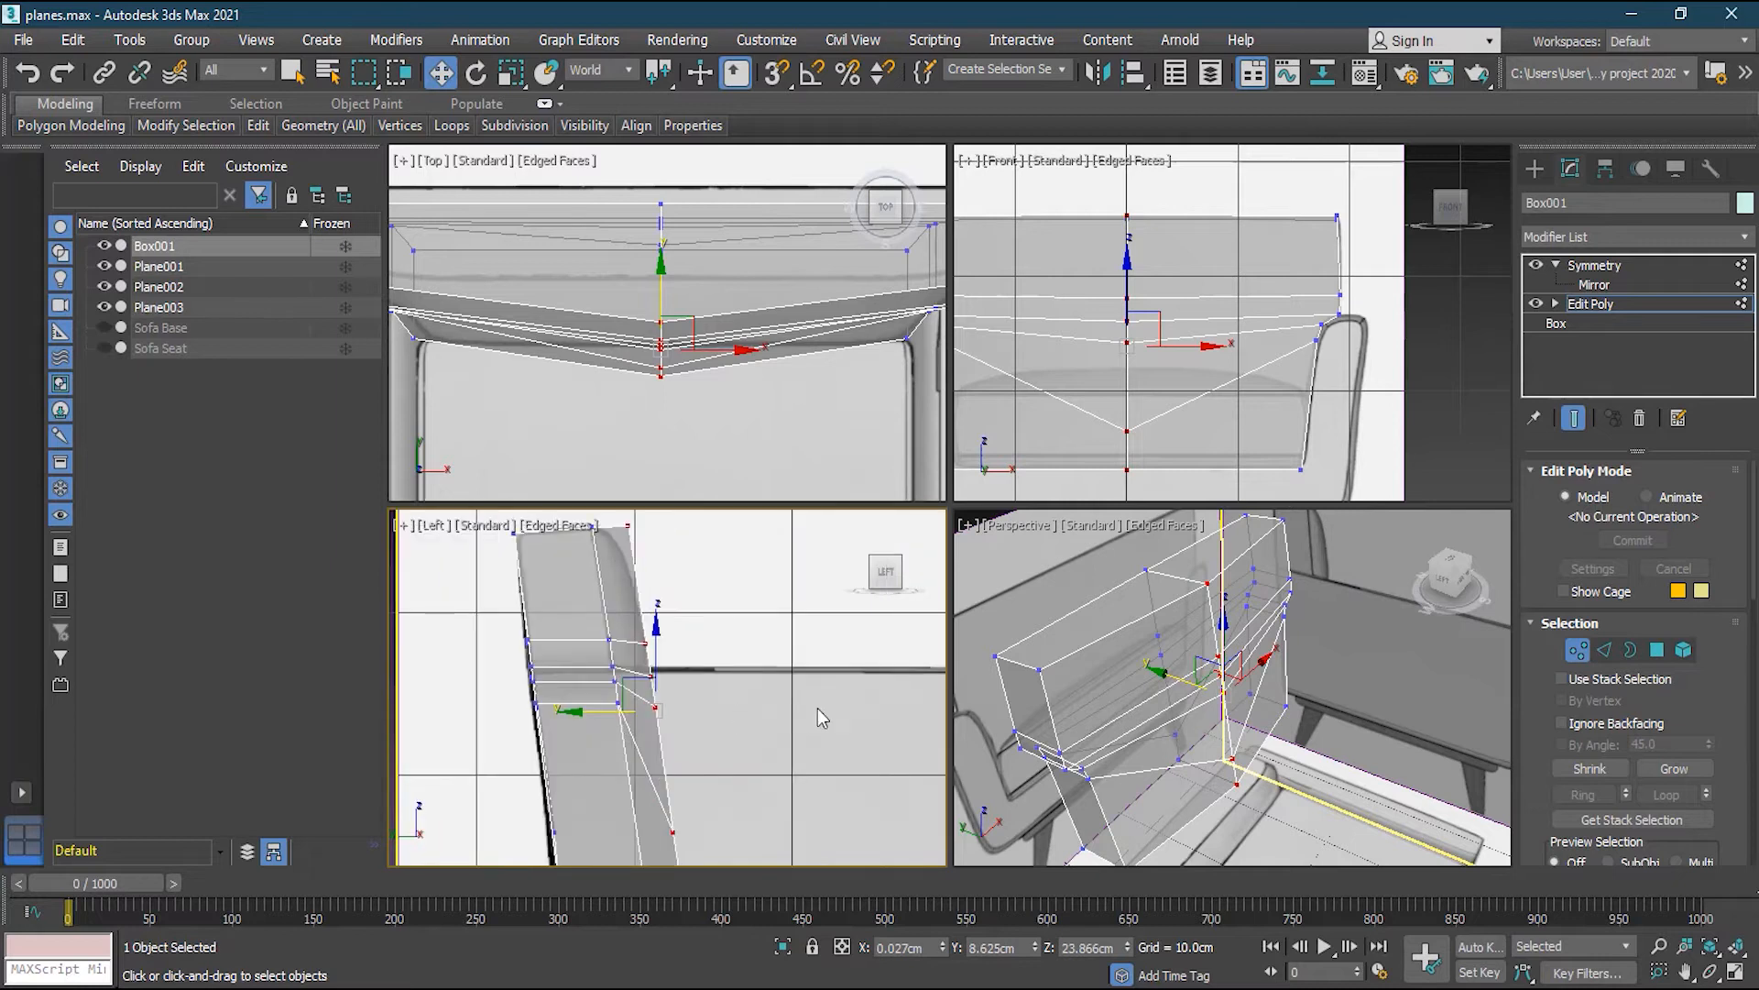
In the Left view, move the top front center vertex back to about Y 11.5, Z 34.7 cm, where the reference's front curve begins
middle_drag(683, 594, 720, 682)
scroll(689, 592, up, 2)
drag(641, 656, 588, 655)
scroll(646, 642, up, 2)
scroll(657, 710, down, 3)
middle_drag(708, 736, 714, 632)
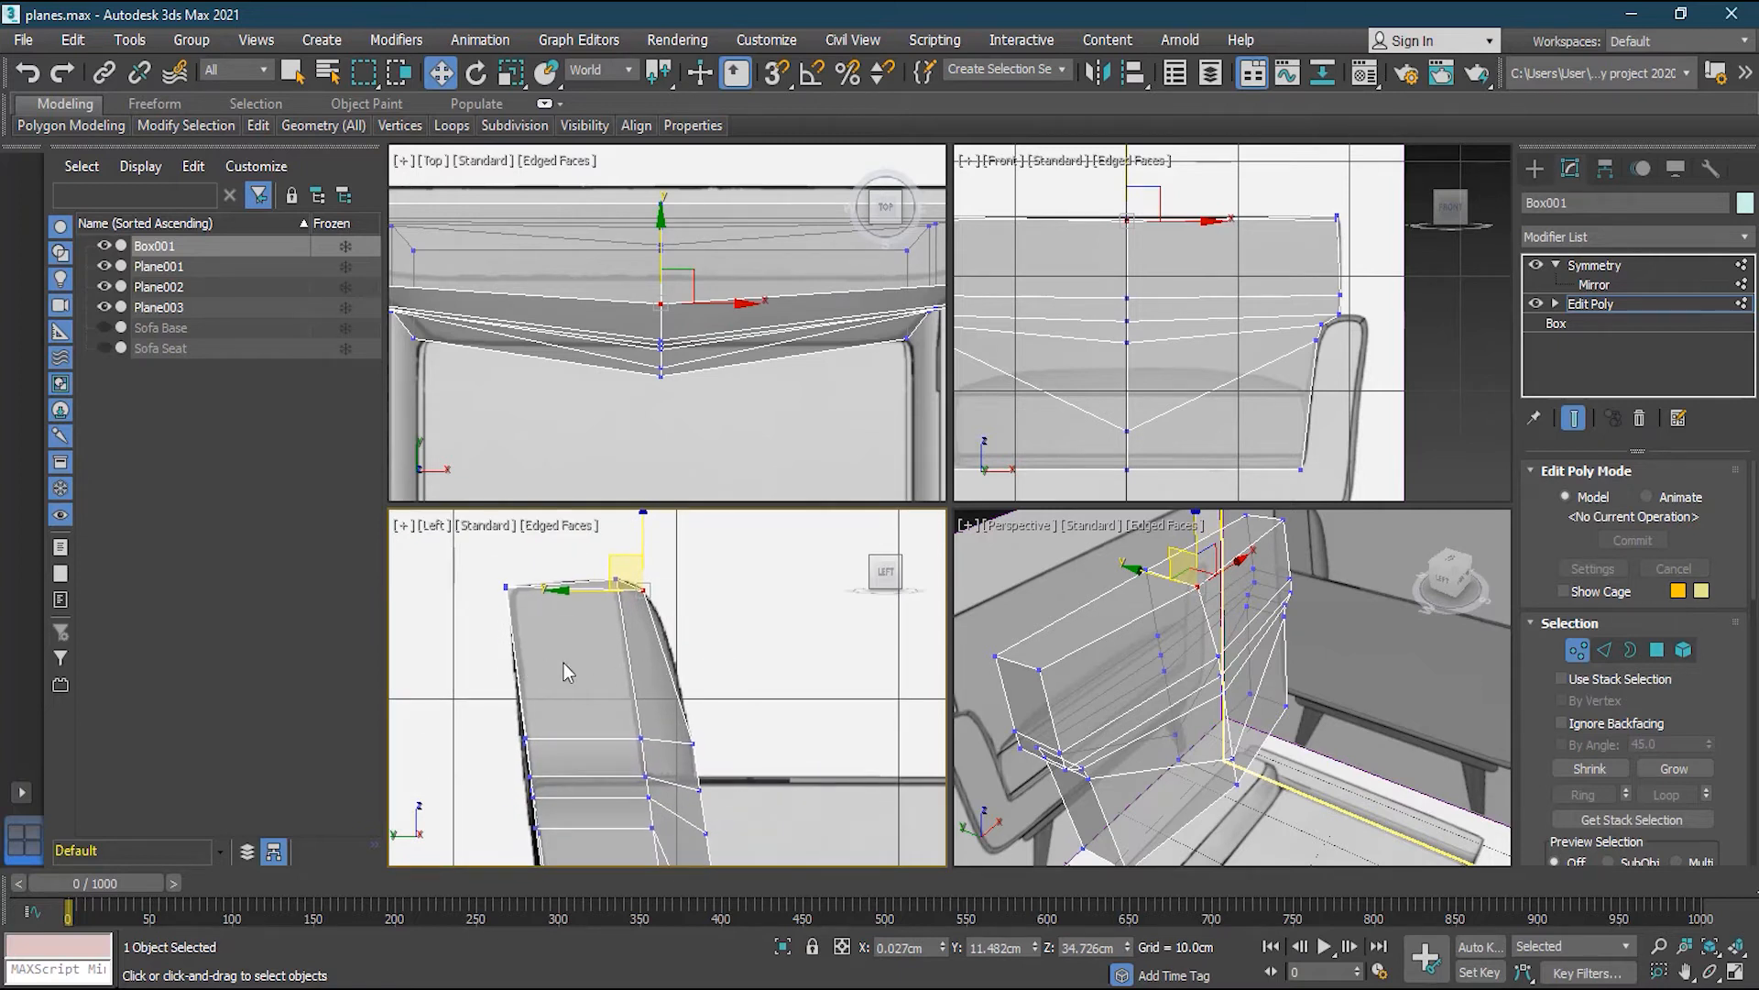
scroll(675, 645, up, 1)
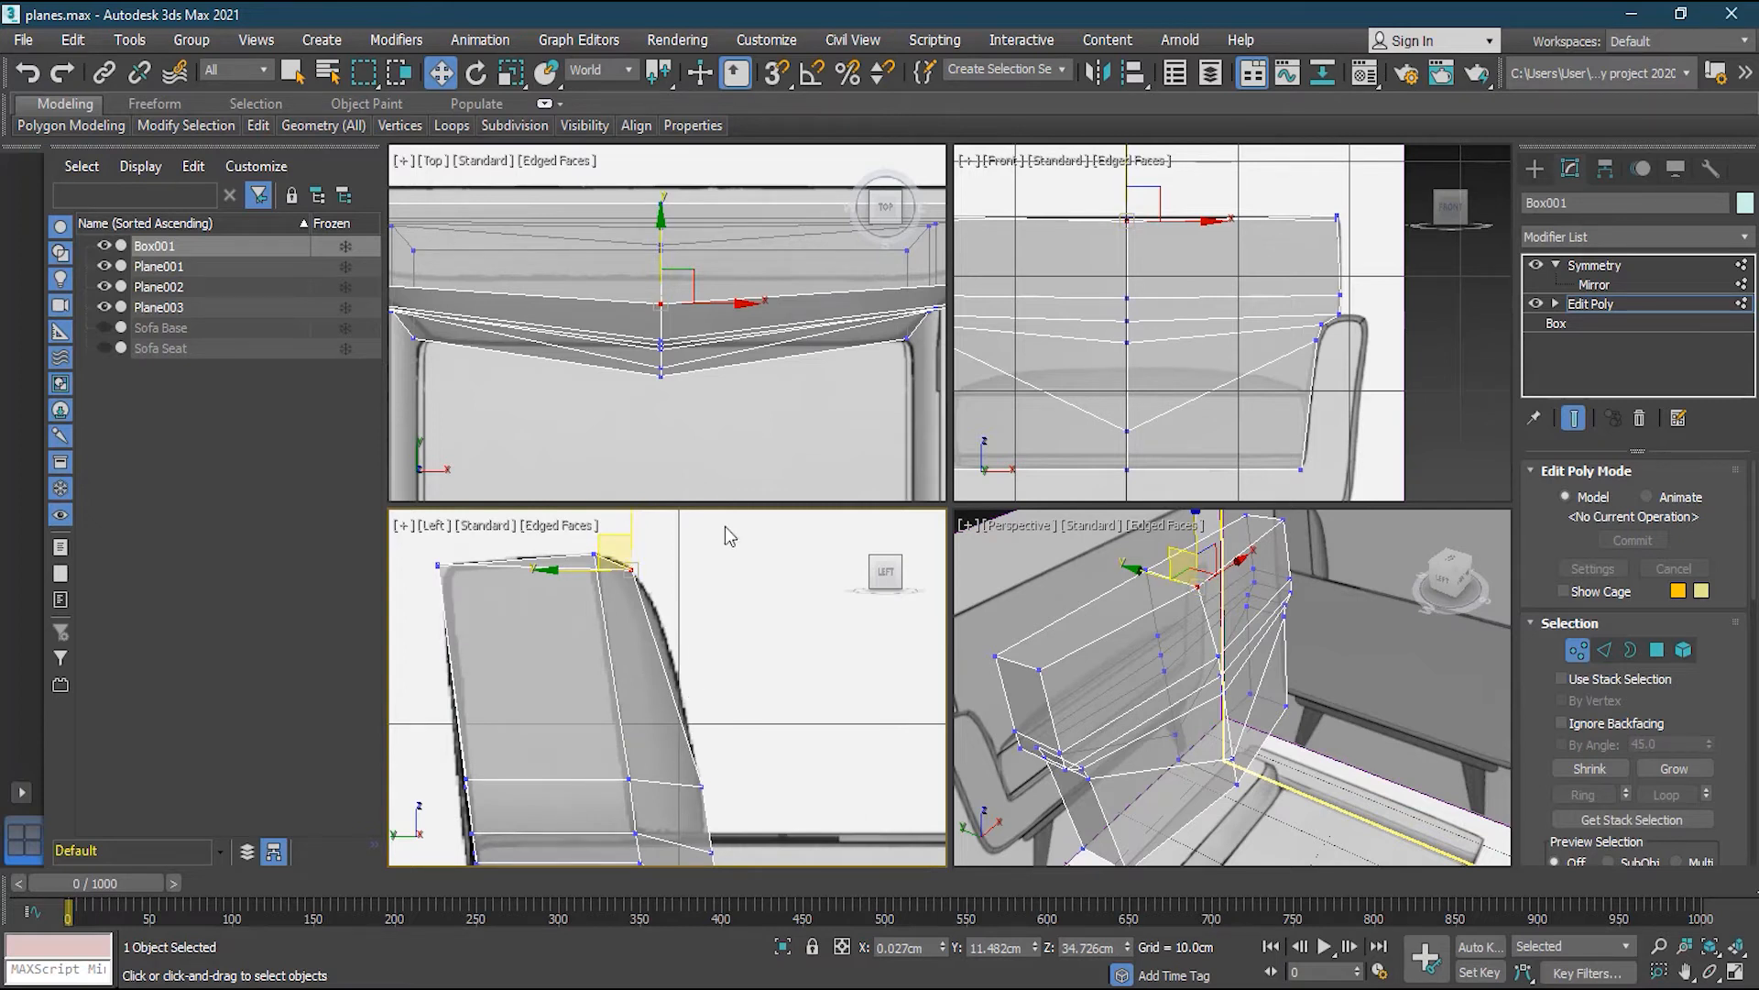
Use Swift Loop to add one horizontal edge loop around the upper backrest, between its top edge and the uppermost existing loop
mouse_move(323, 126)
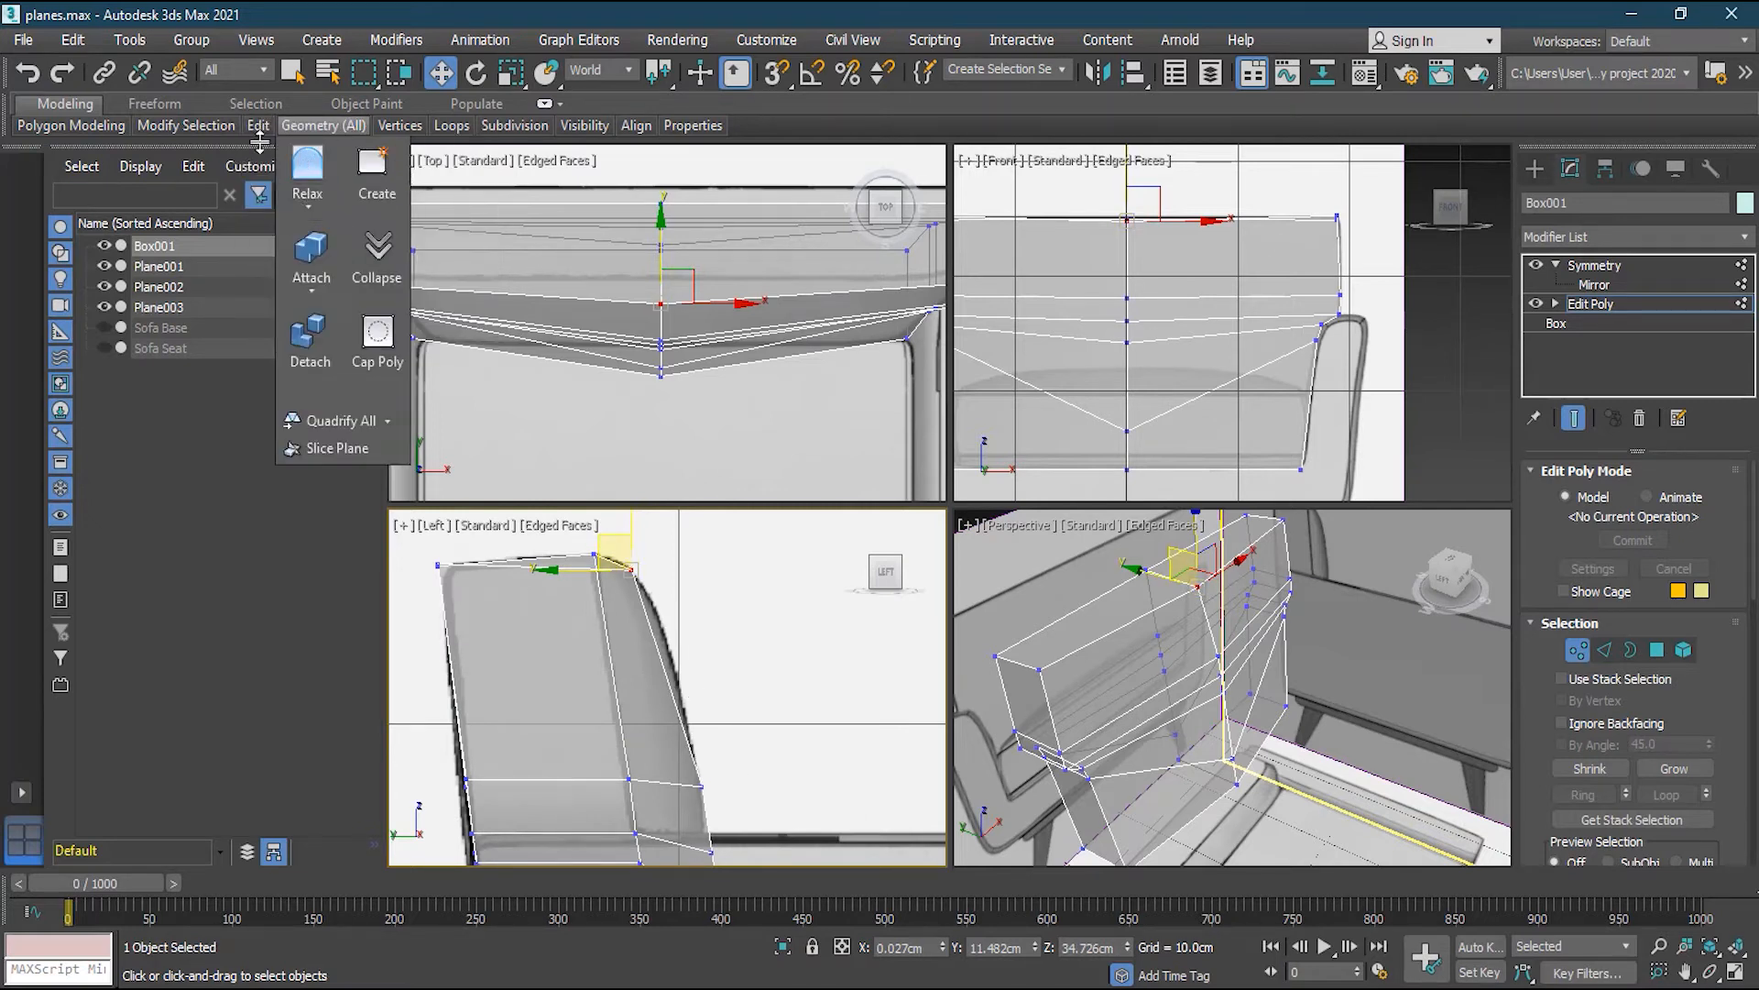
mouse_move(258, 126)
click(437, 182)
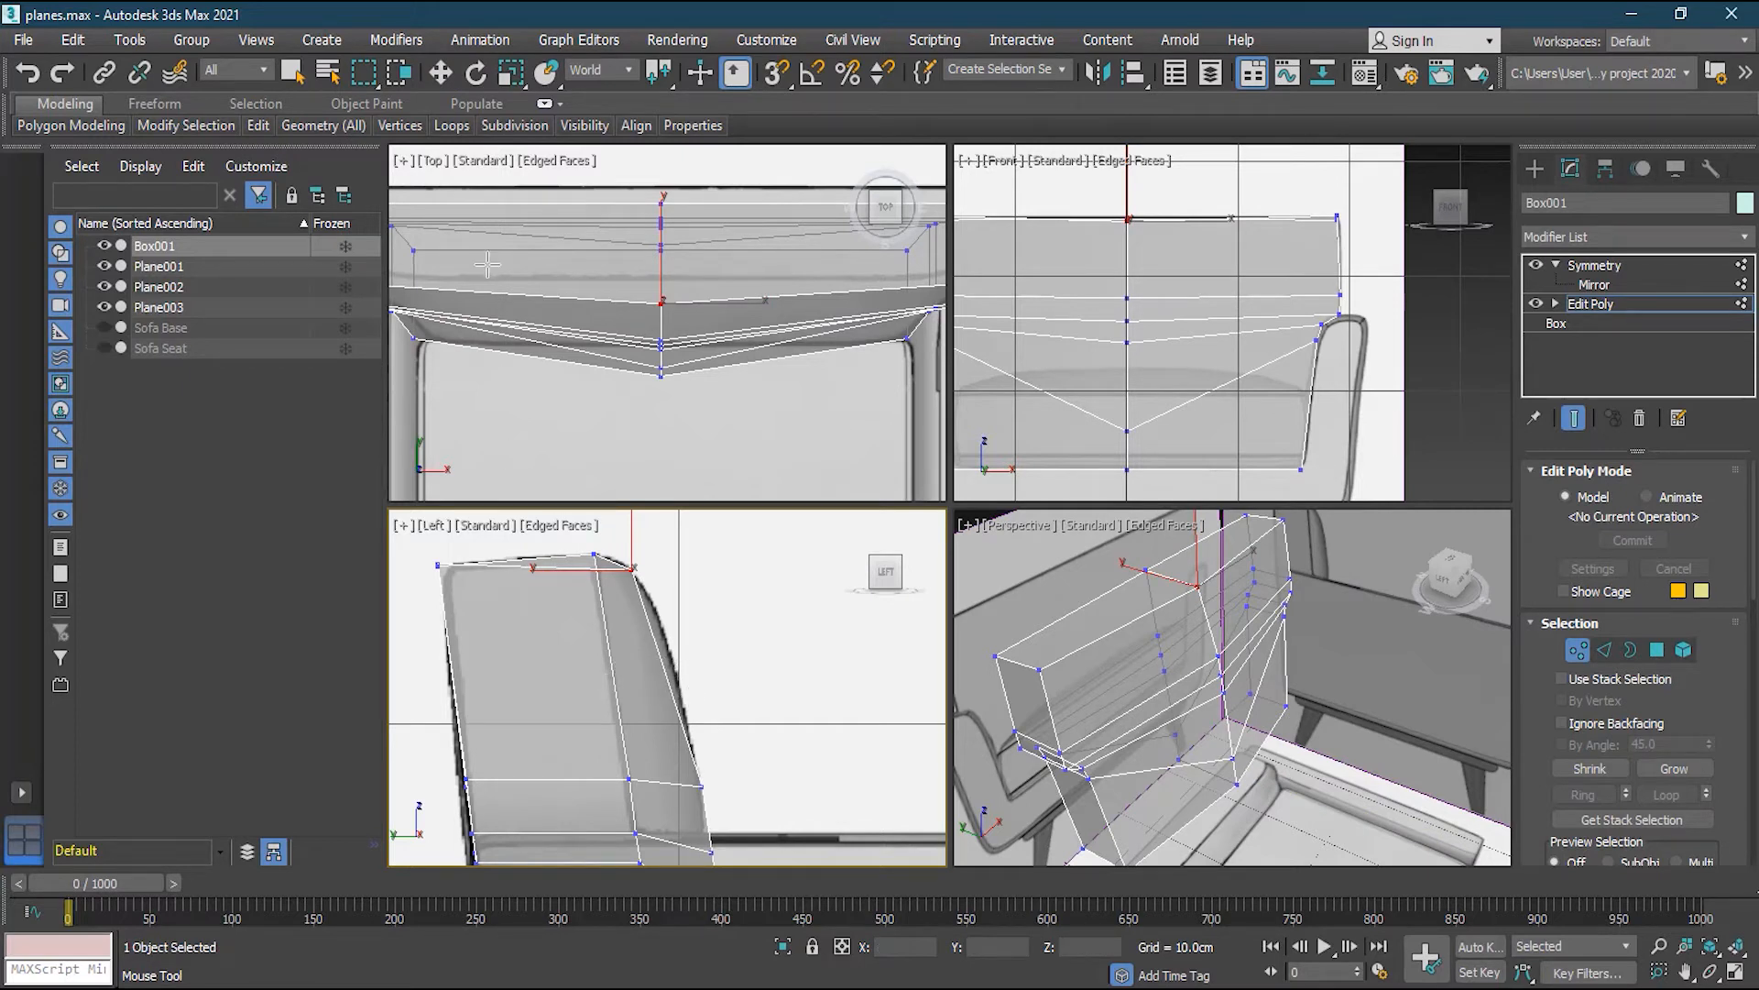
click(1577, 650)
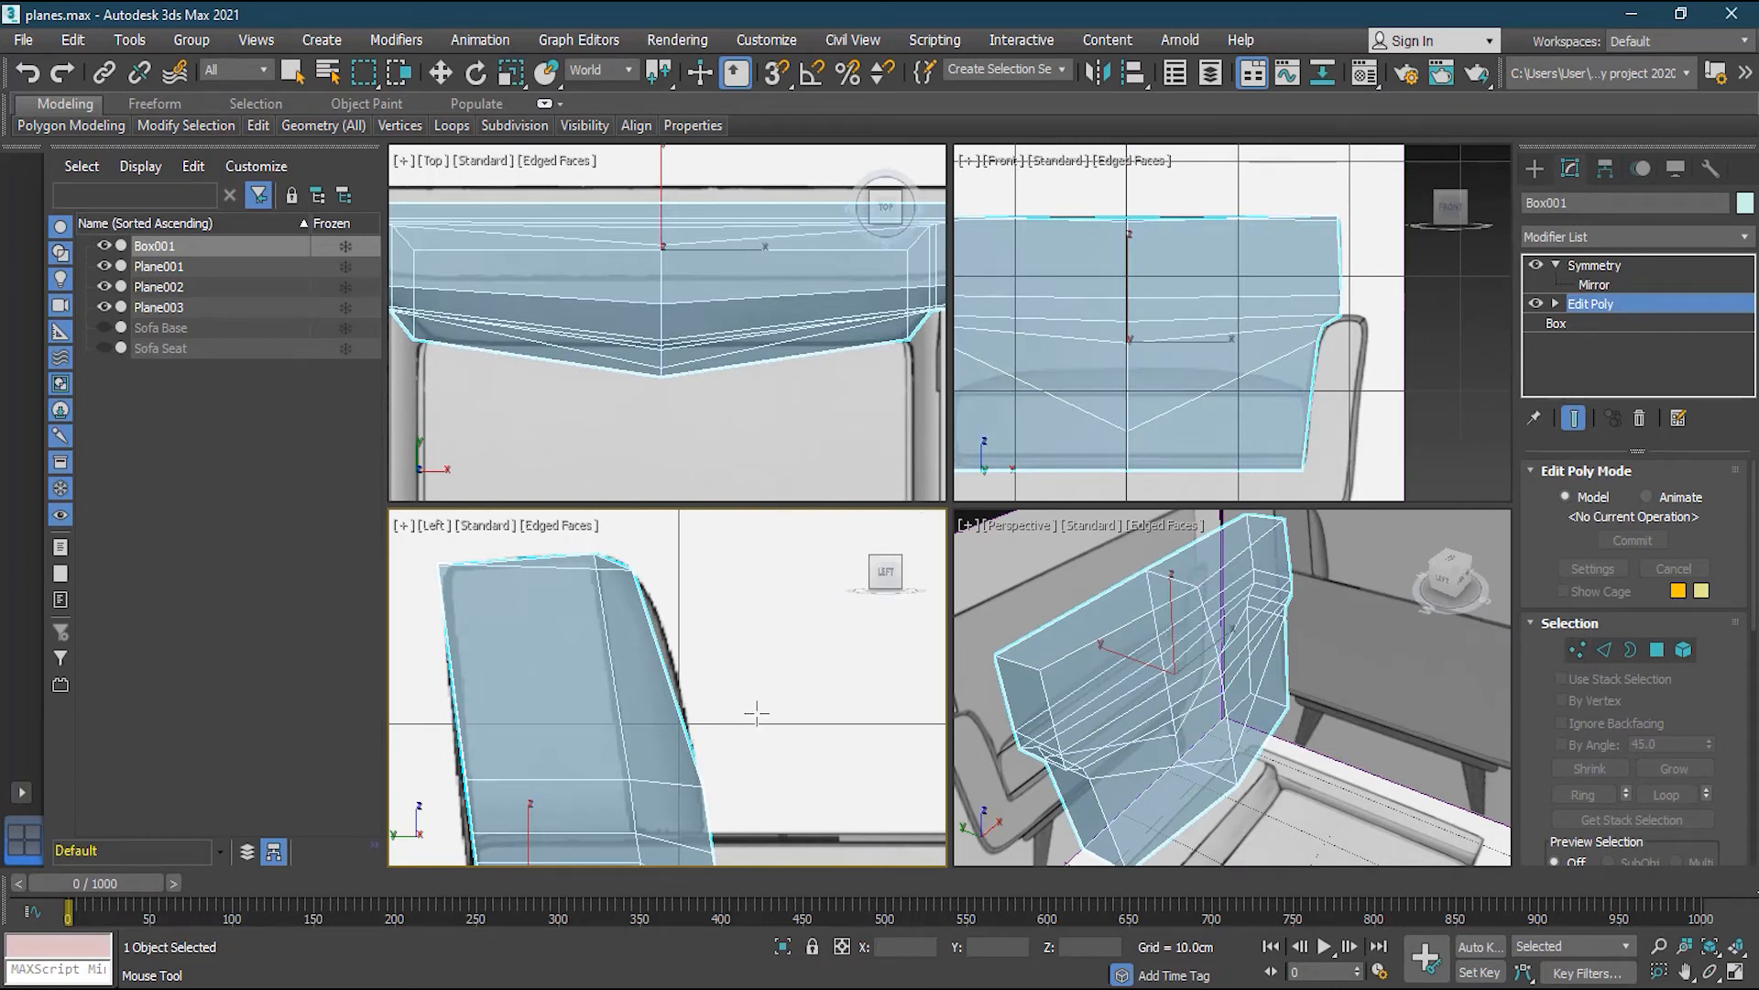
alt+middle_drag(1243, 680, 1181, 602)
scroll(1180, 602, up, 2)
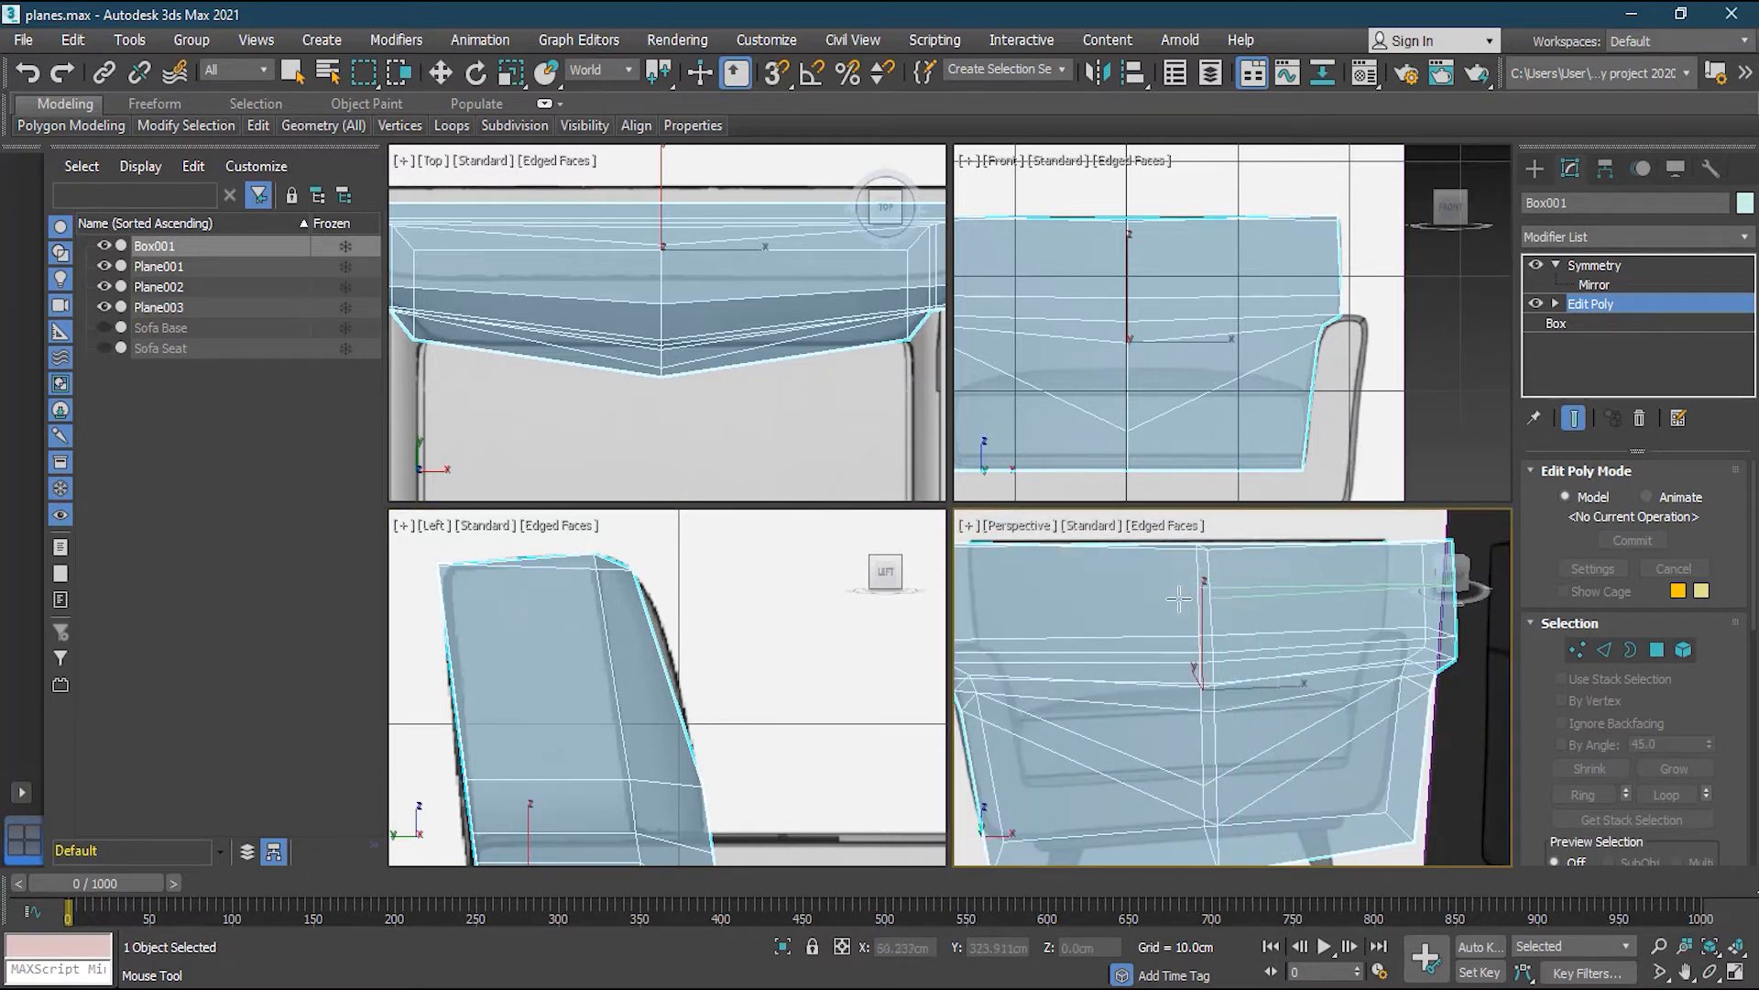
middle_drag(1069, 597, 1113, 601)
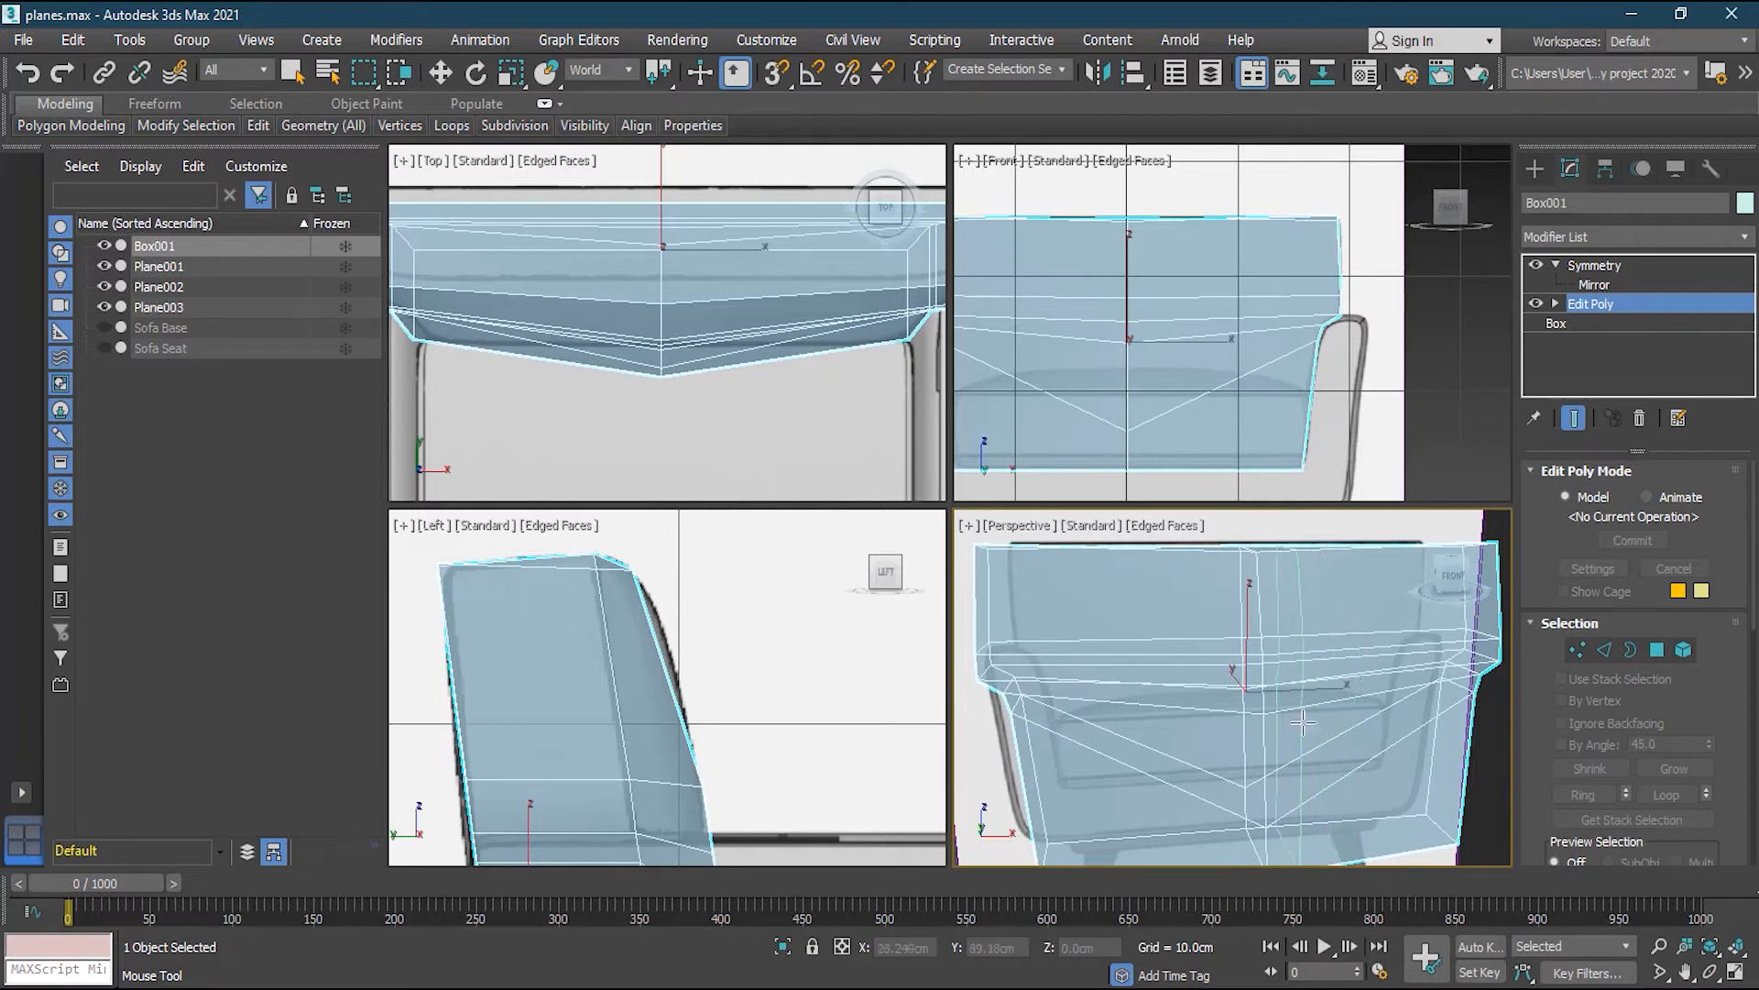
click(1274, 601)
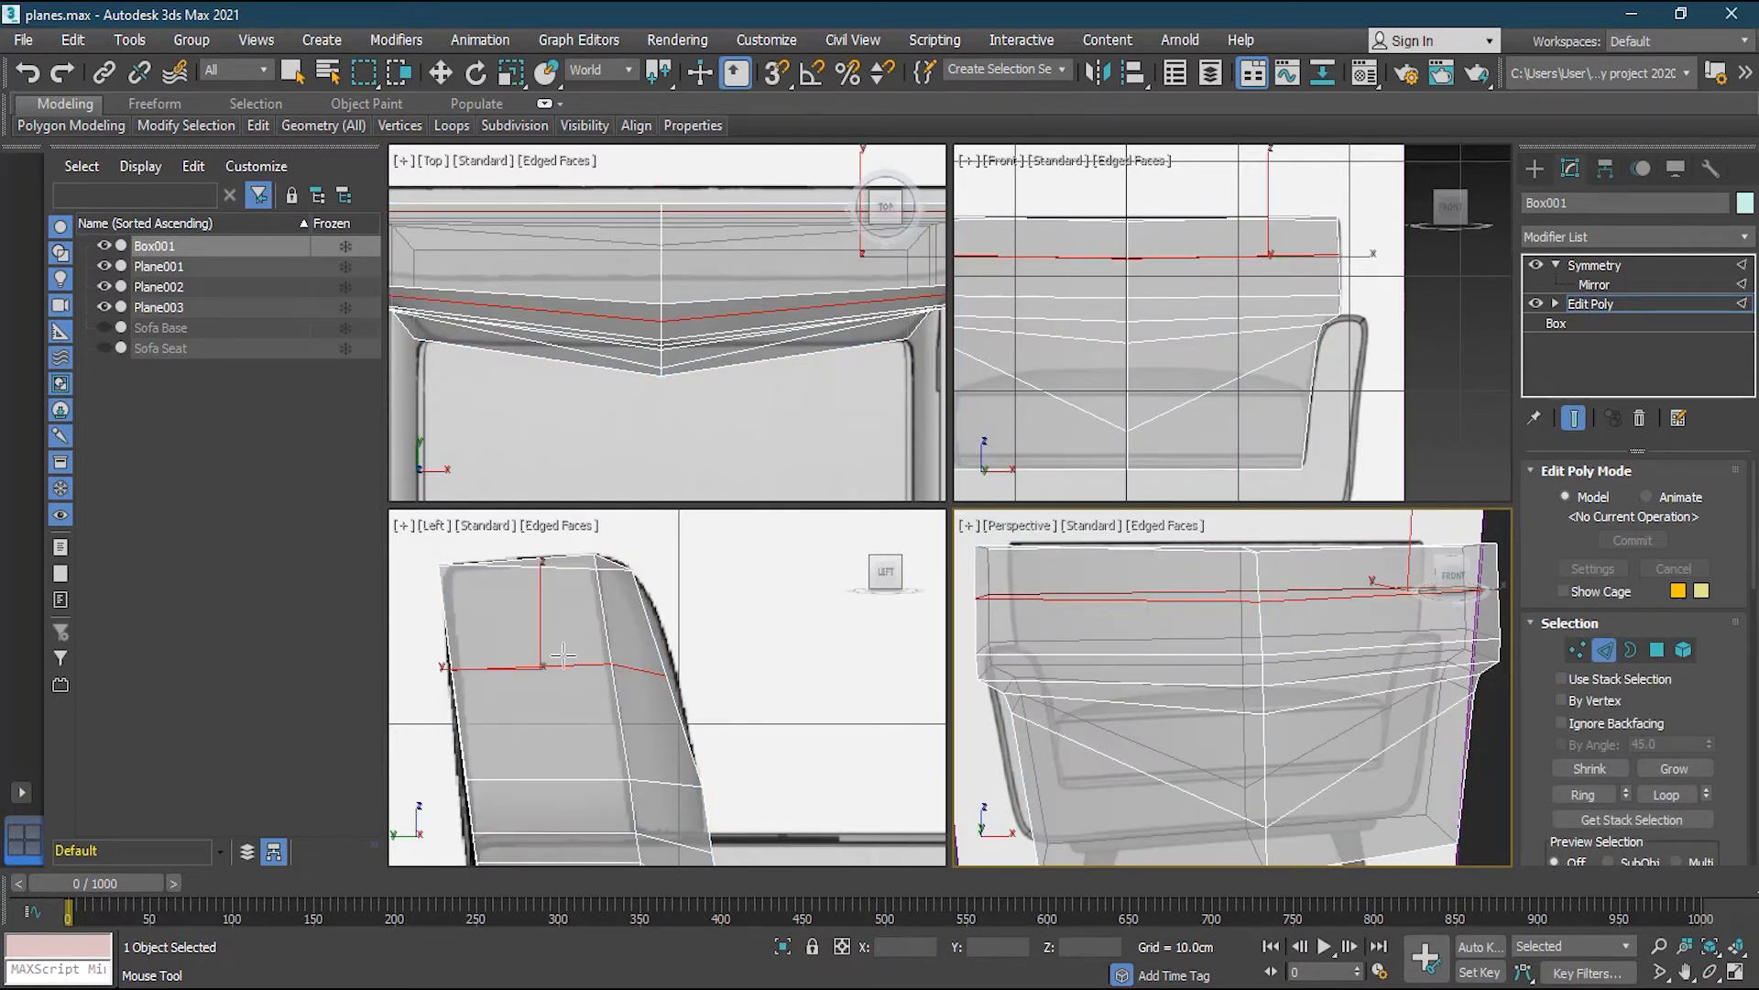
mouse_move(256, 126)
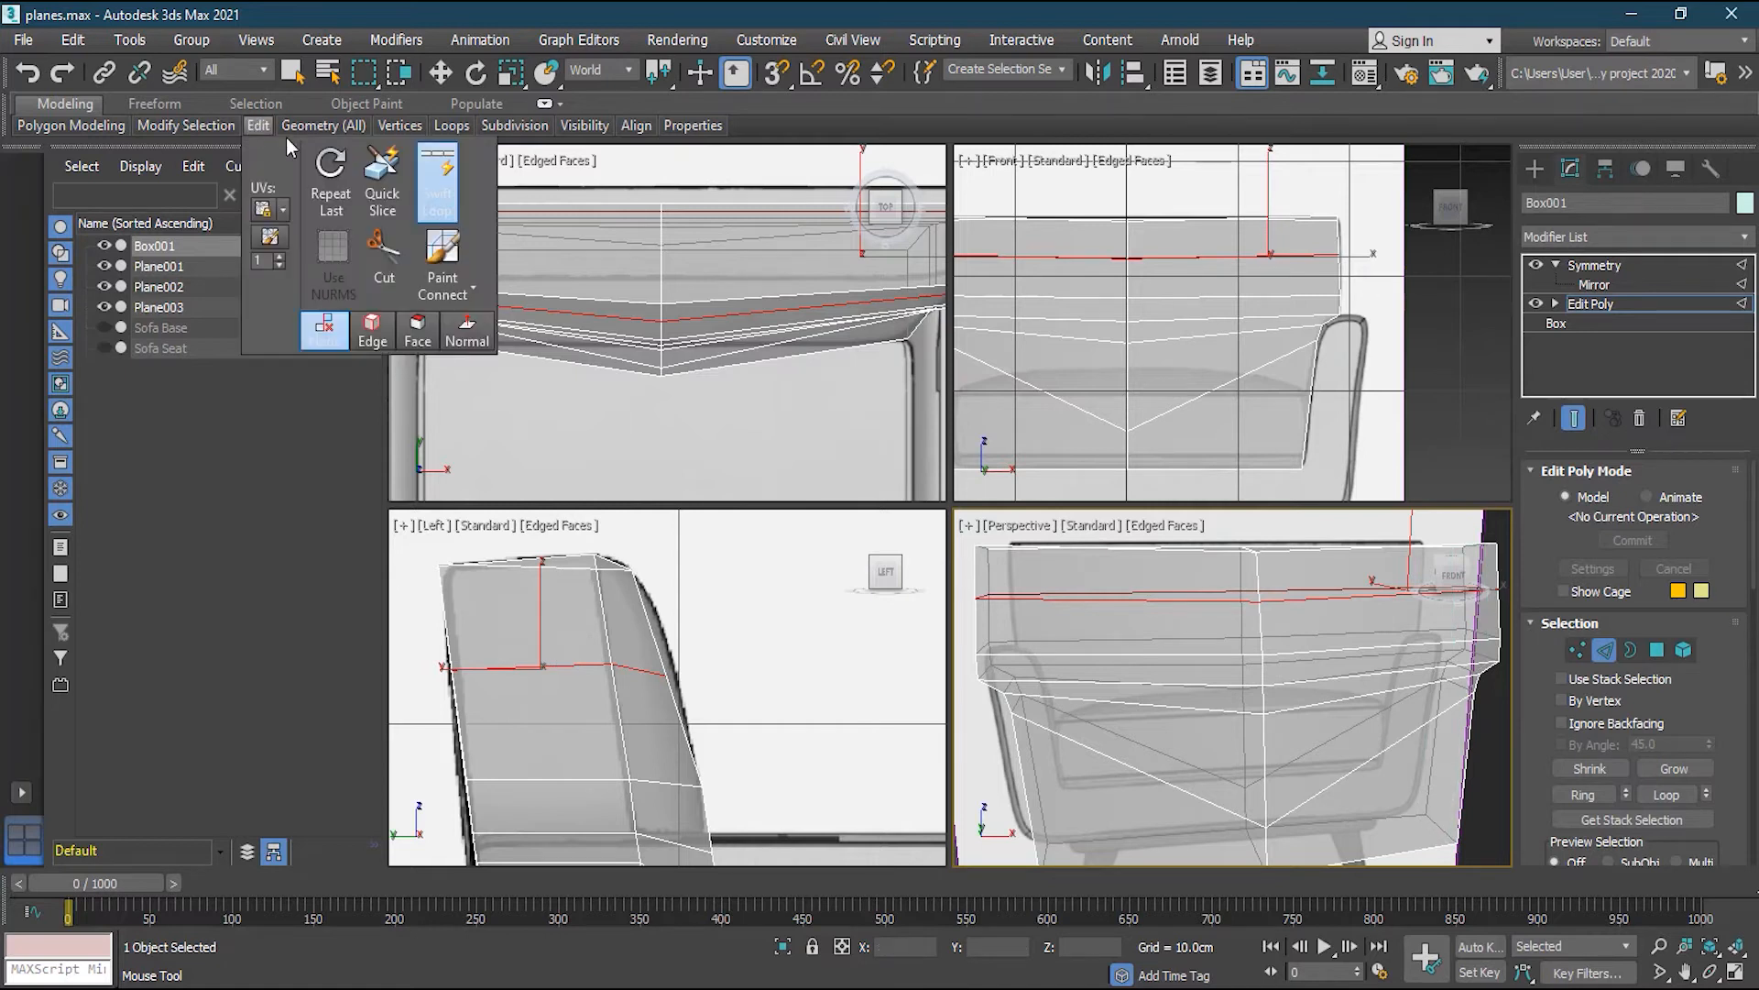
At Vertex level in the Left view, move the new loop's front center vertex forward to about Y 10.1 cm, onto the curved reference outline
key(1)
key(w)
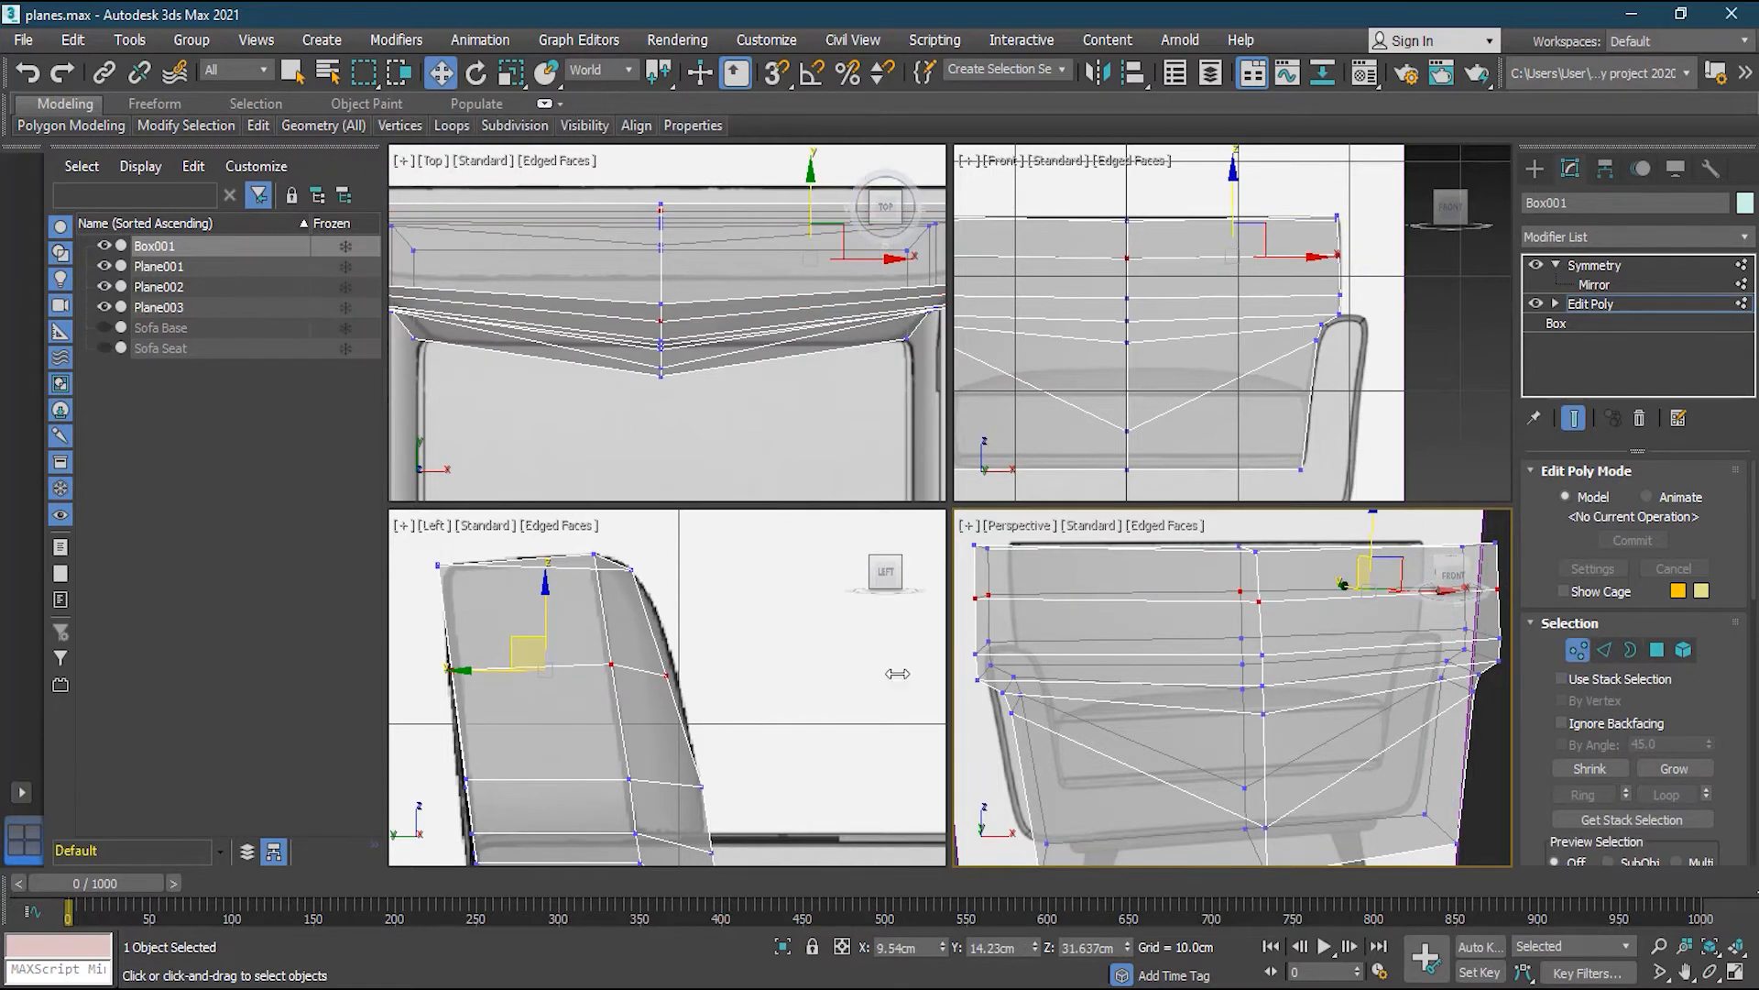
click(666, 675)
drag(597, 677, 609, 678)
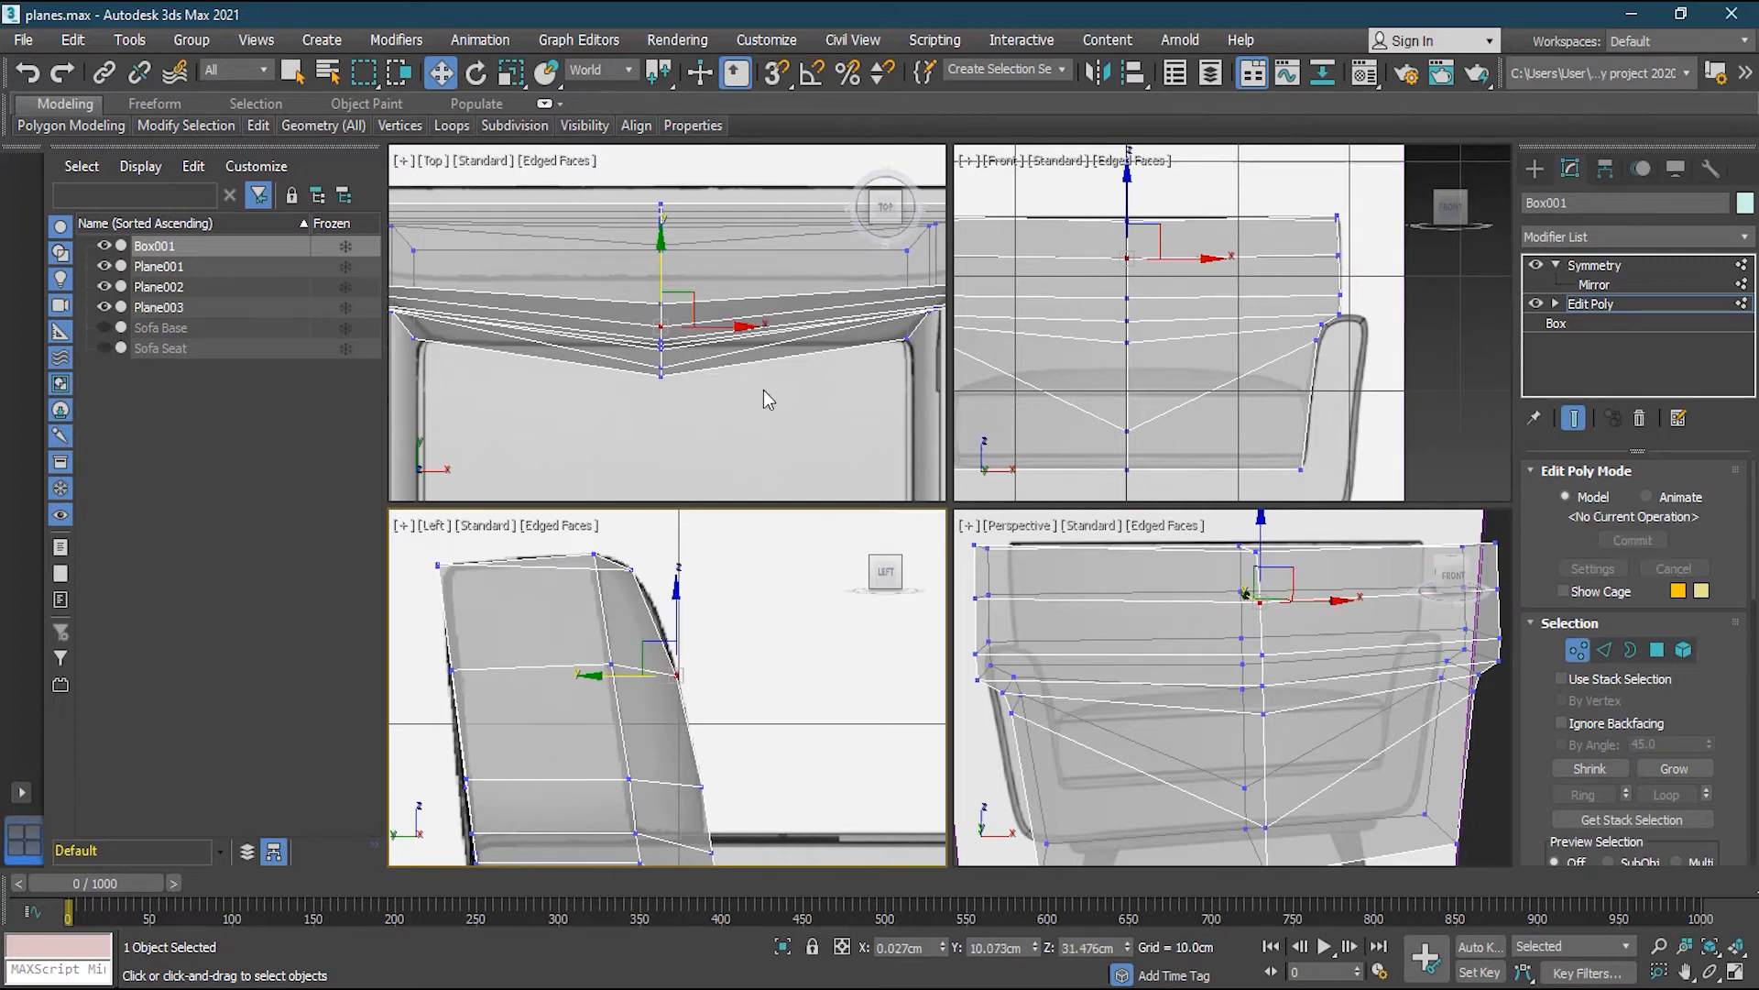
scroll(775, 390, up, 1)
middle_drag(790, 372, 683, 391)
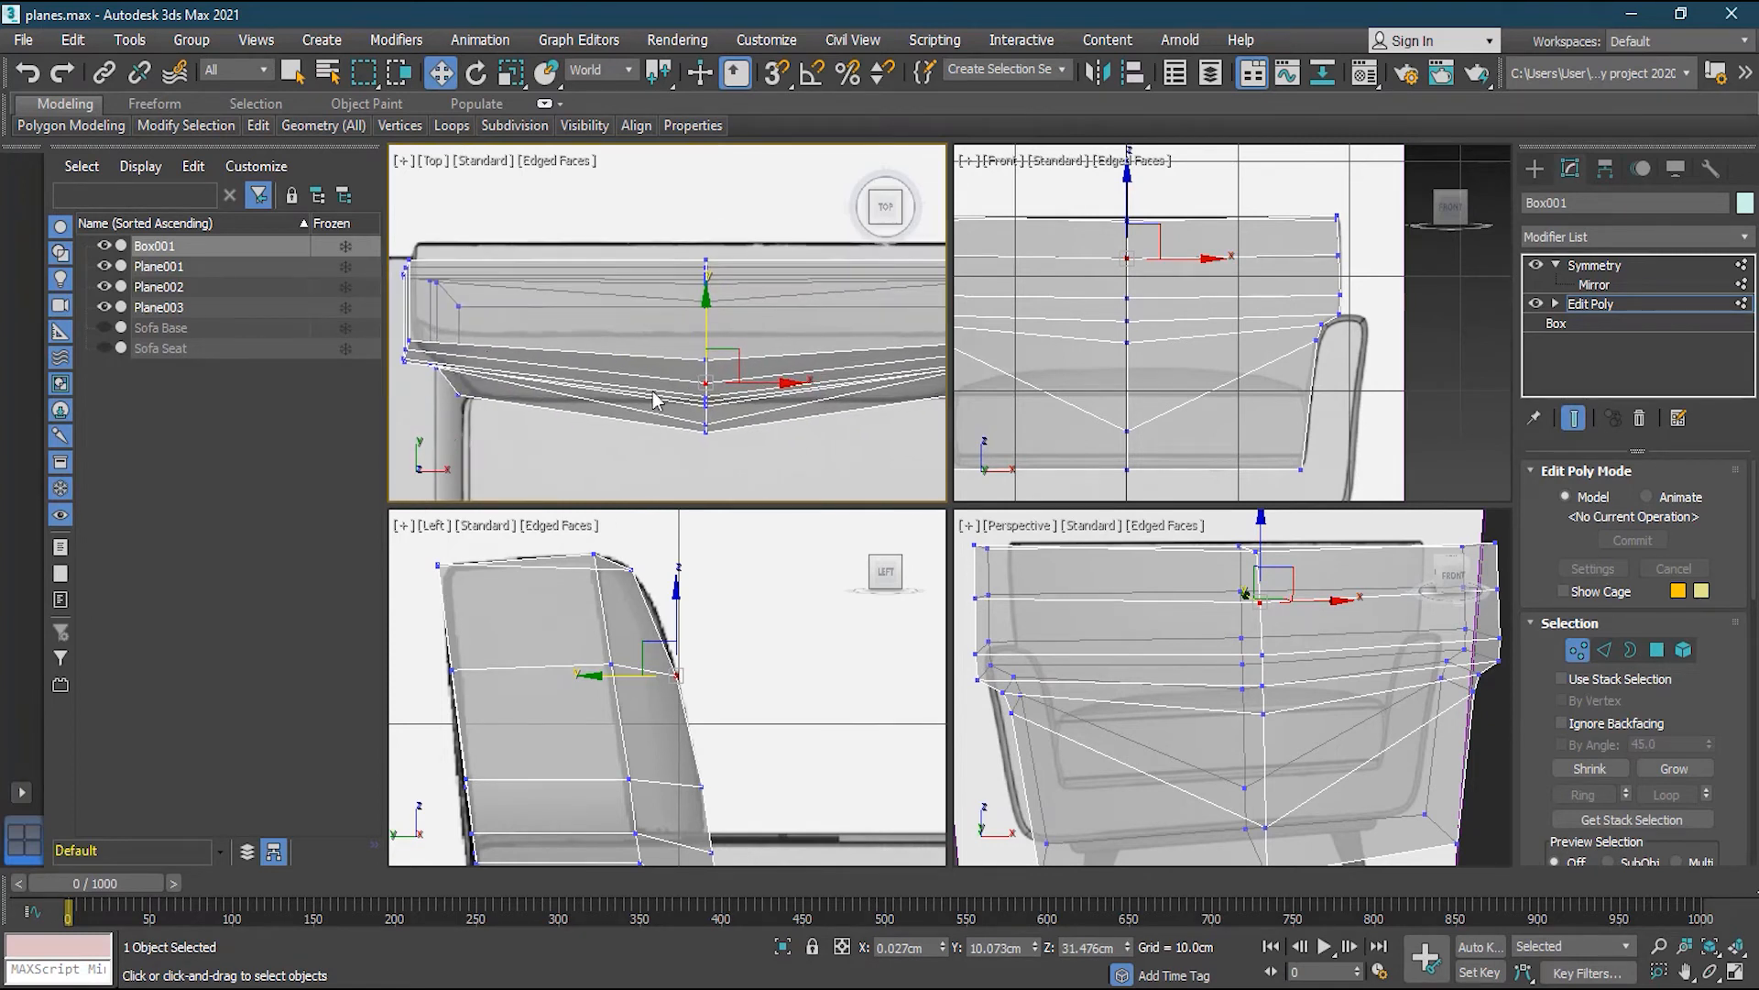
middle_drag(866, 414, 702, 416)
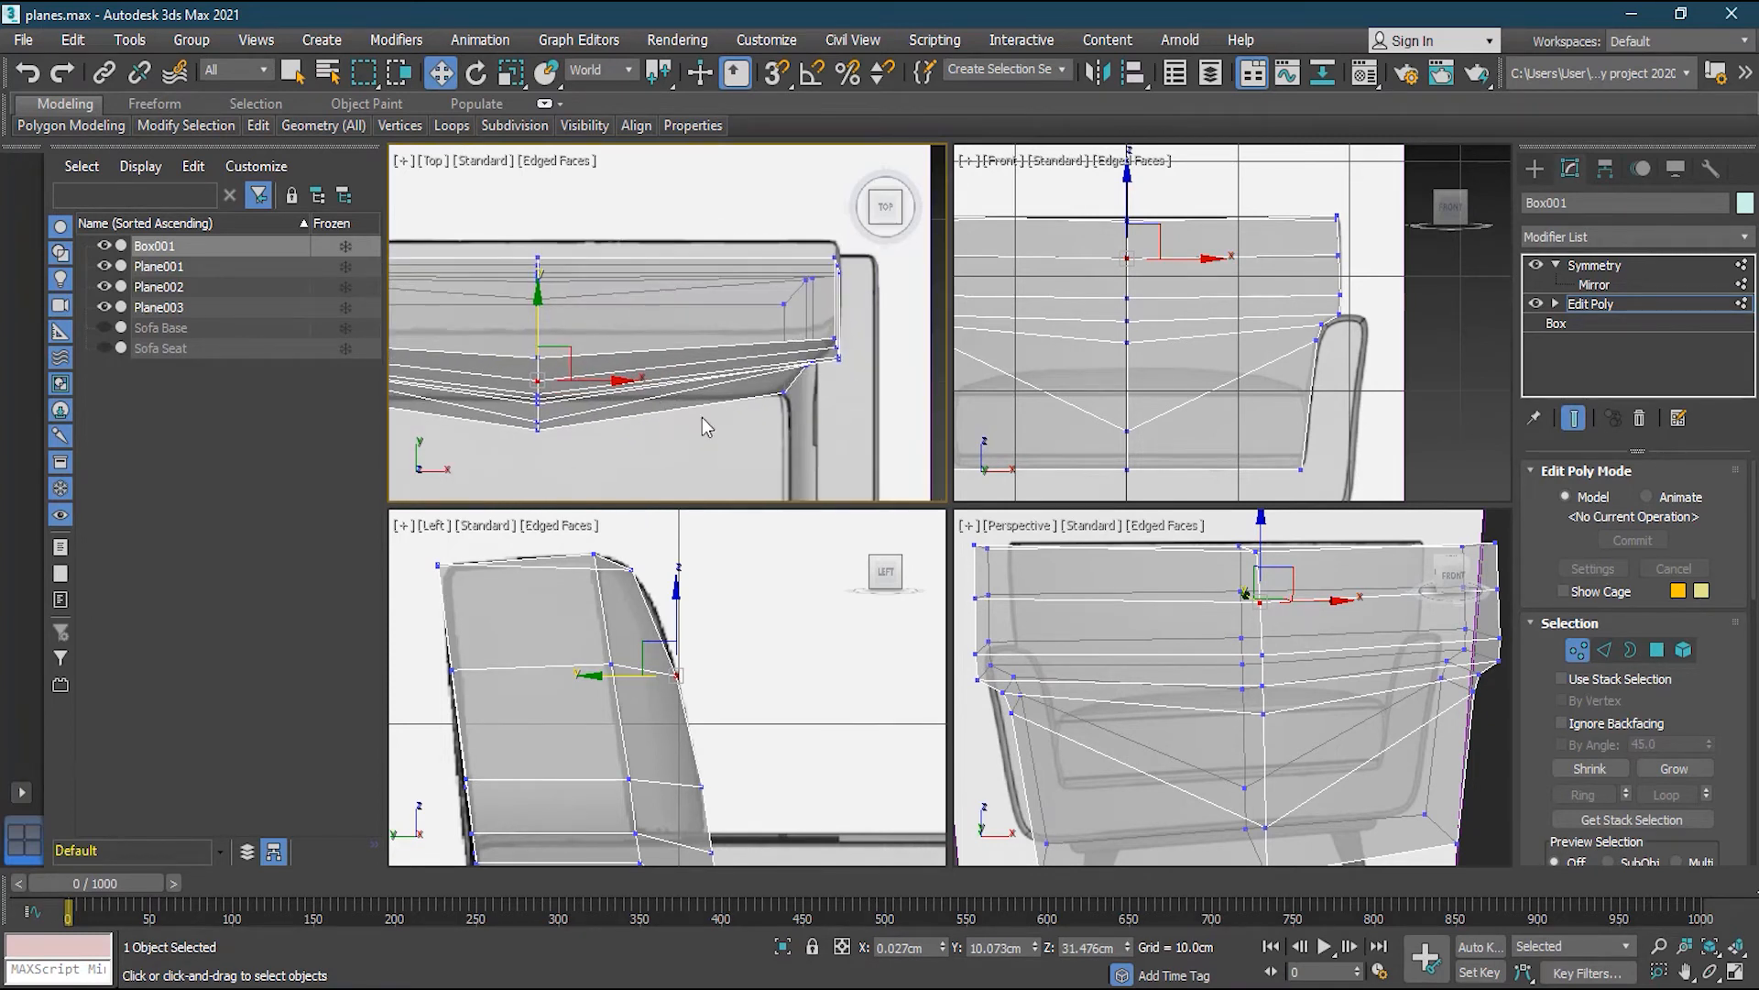
Insert a vertical edge loop through the right half of the backrest with Swift Loop
mouse_move(265, 129)
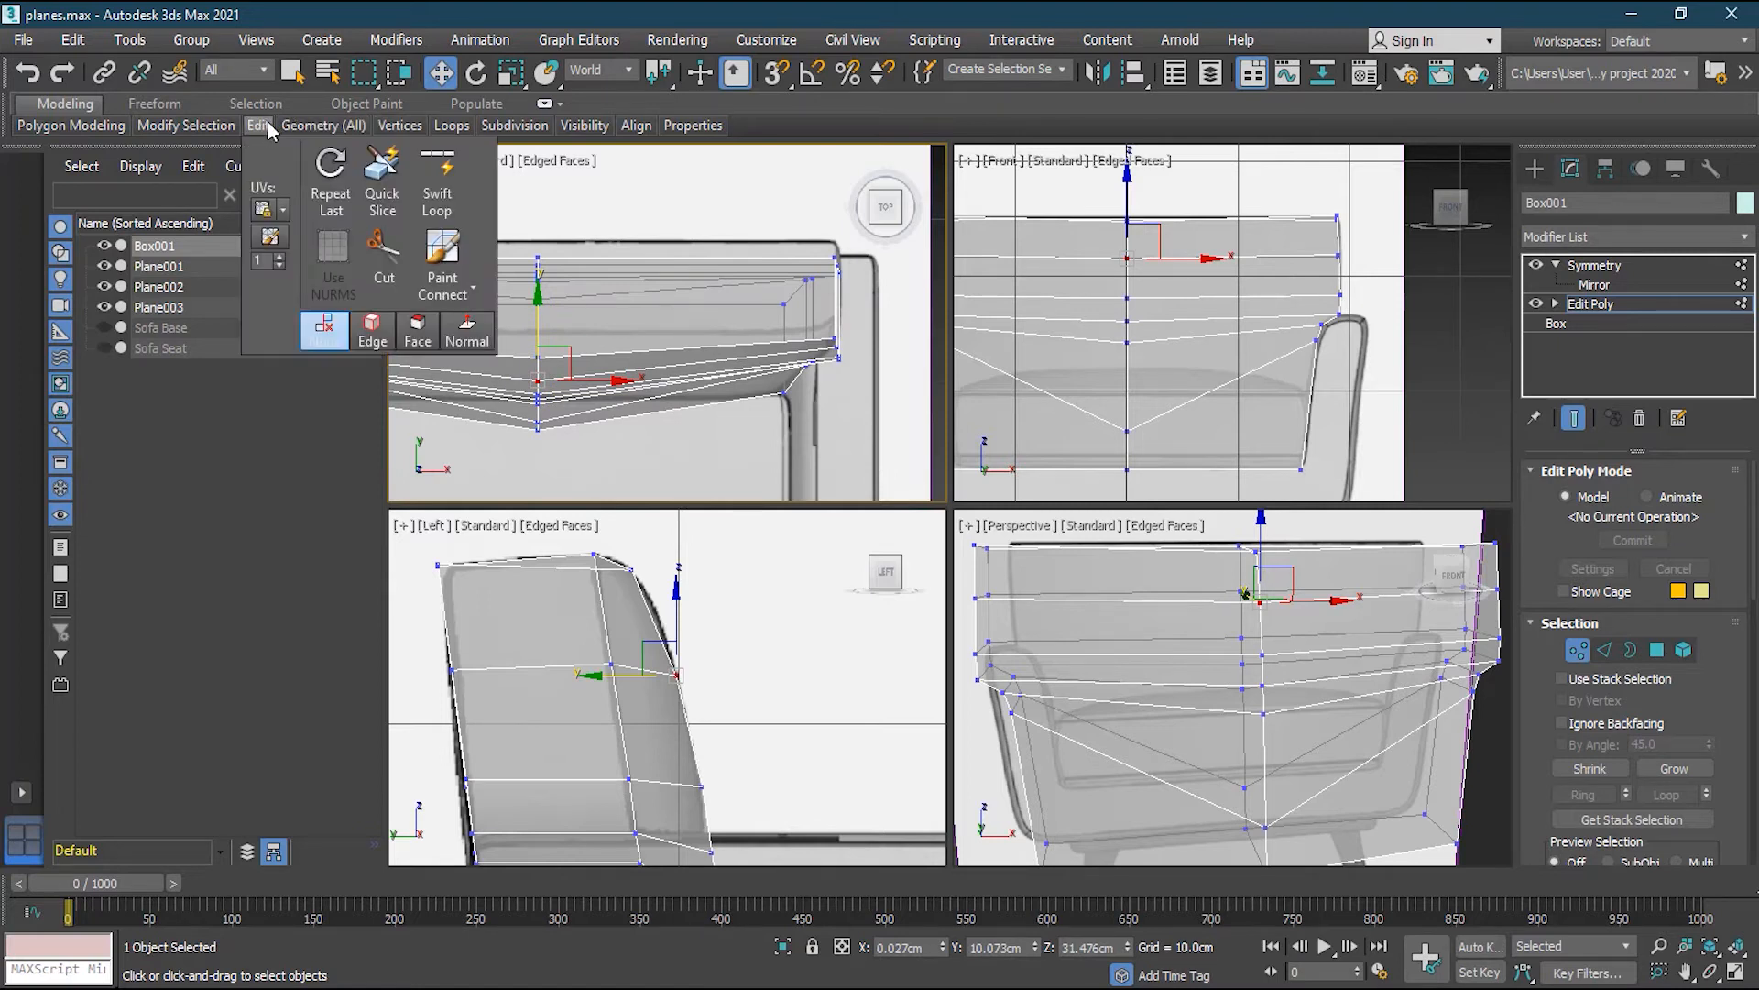
click(437, 183)
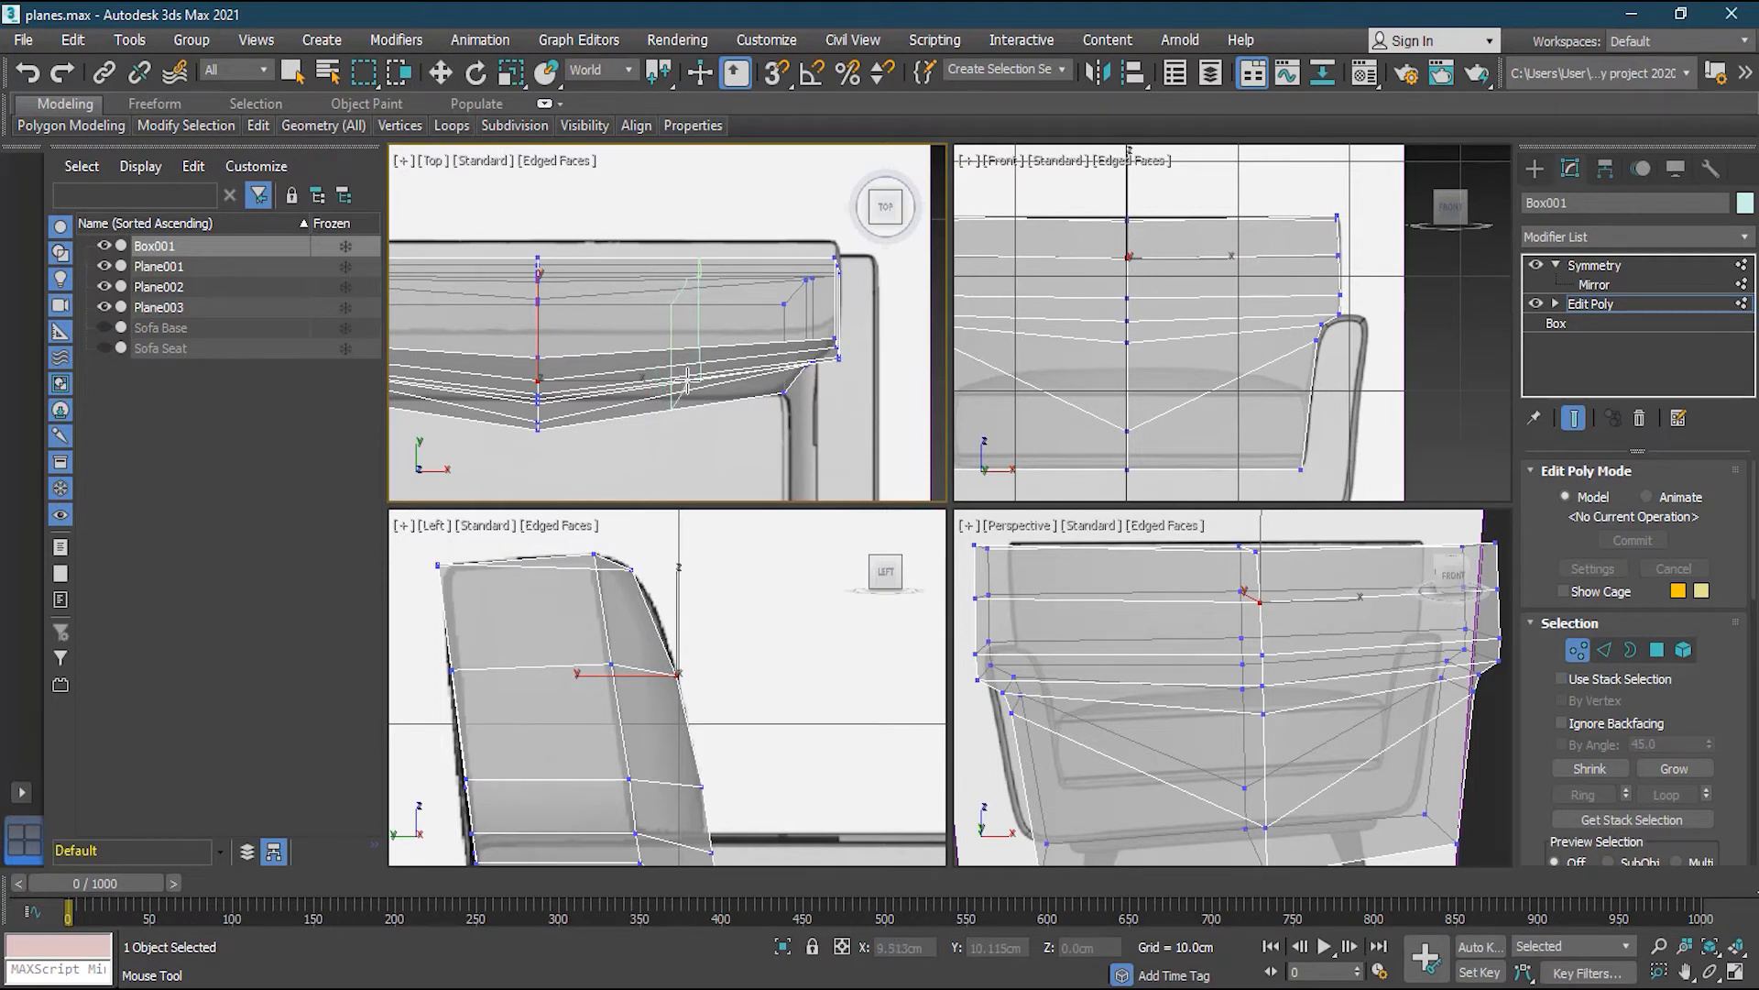
click(686, 378)
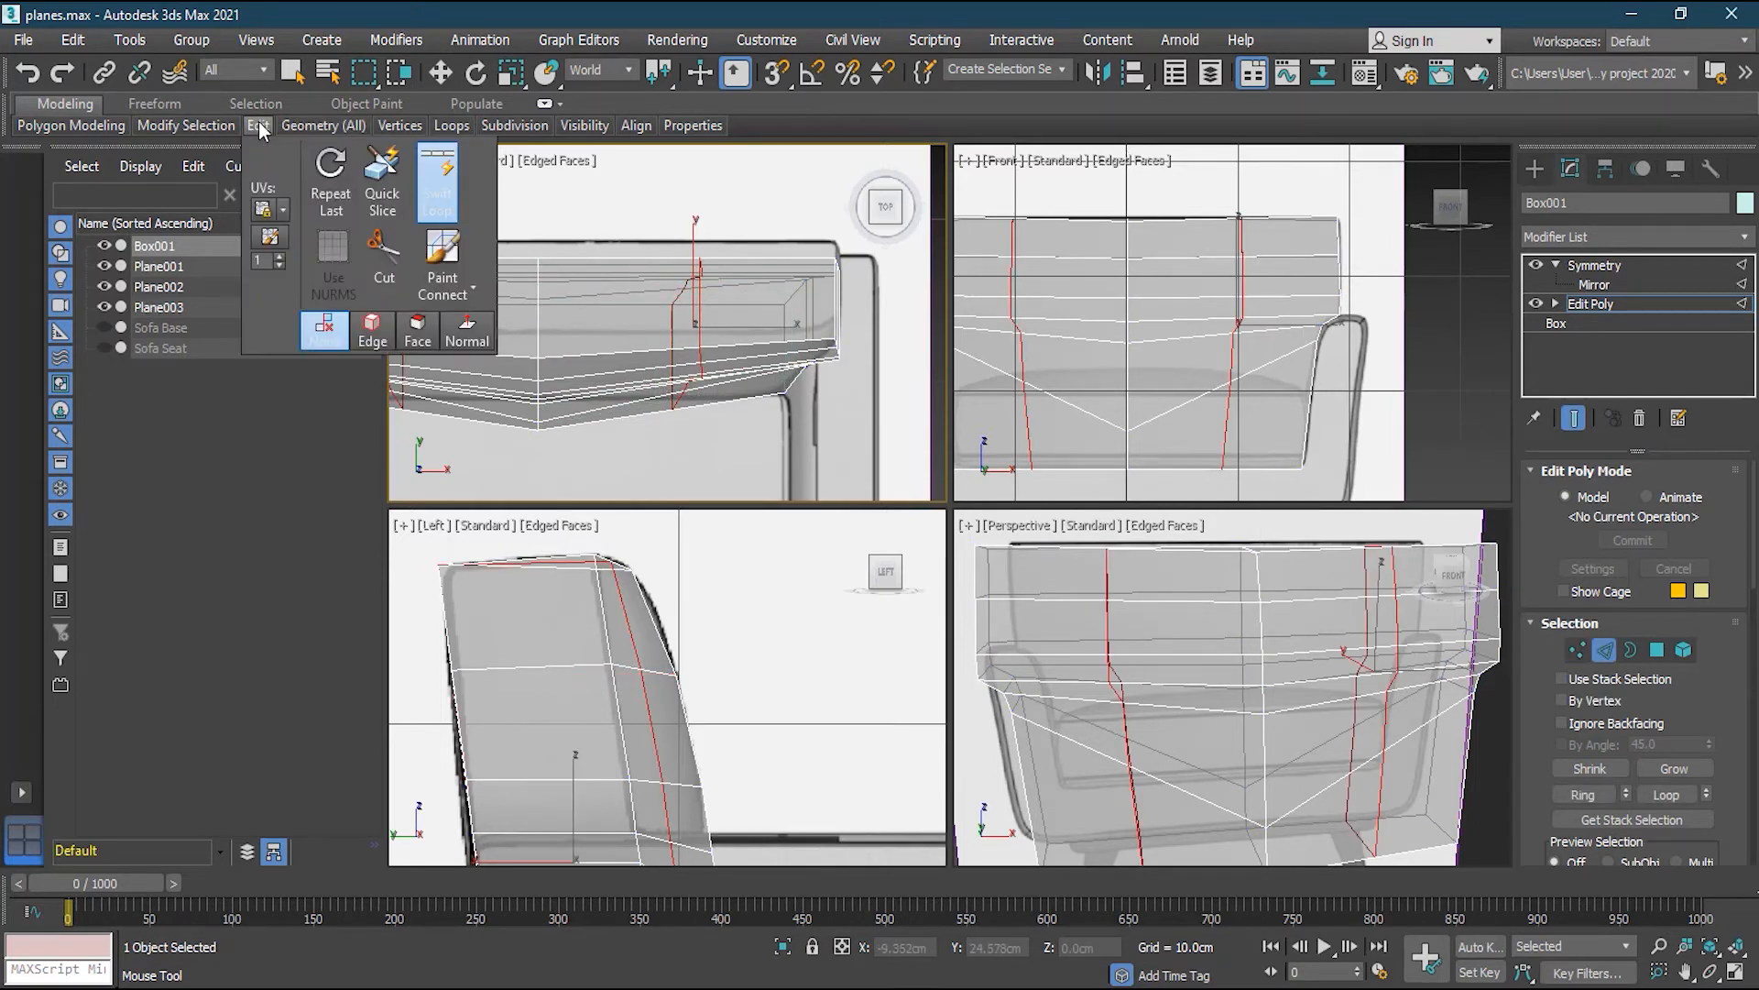
mouse_move(323, 125)
click(449, 185)
key(w)
scroll(589, 371, up, 3)
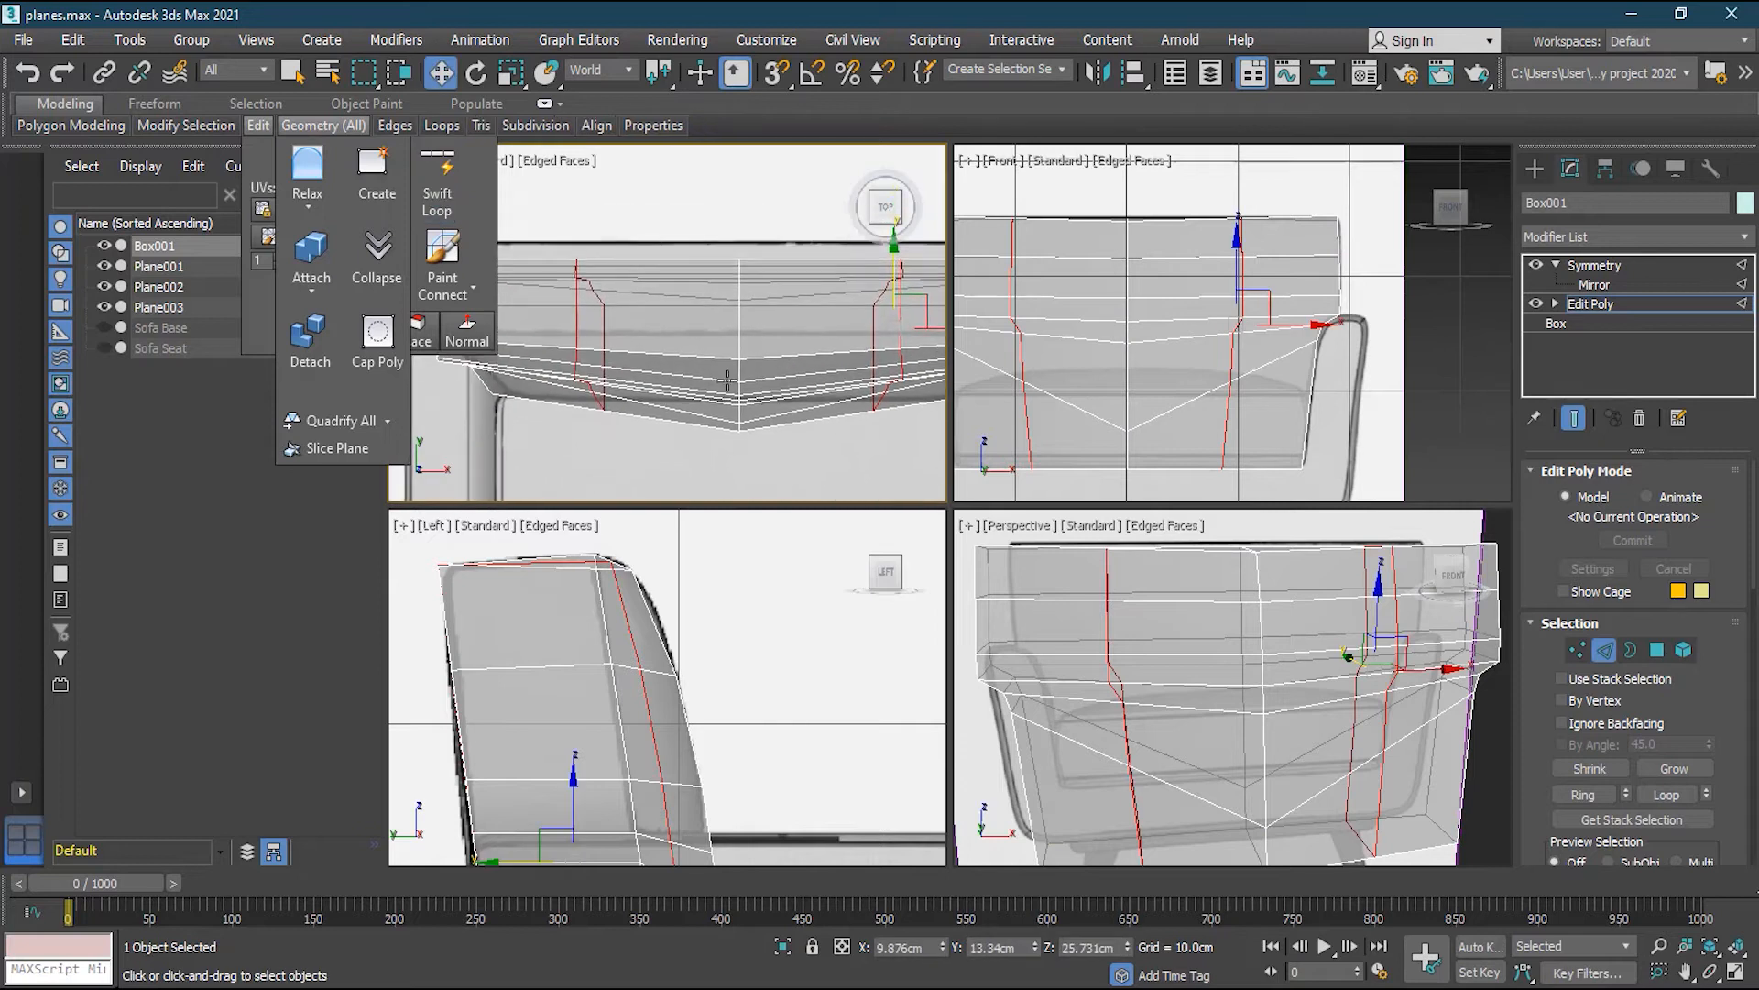
middle_drag(746, 355, 551, 351)
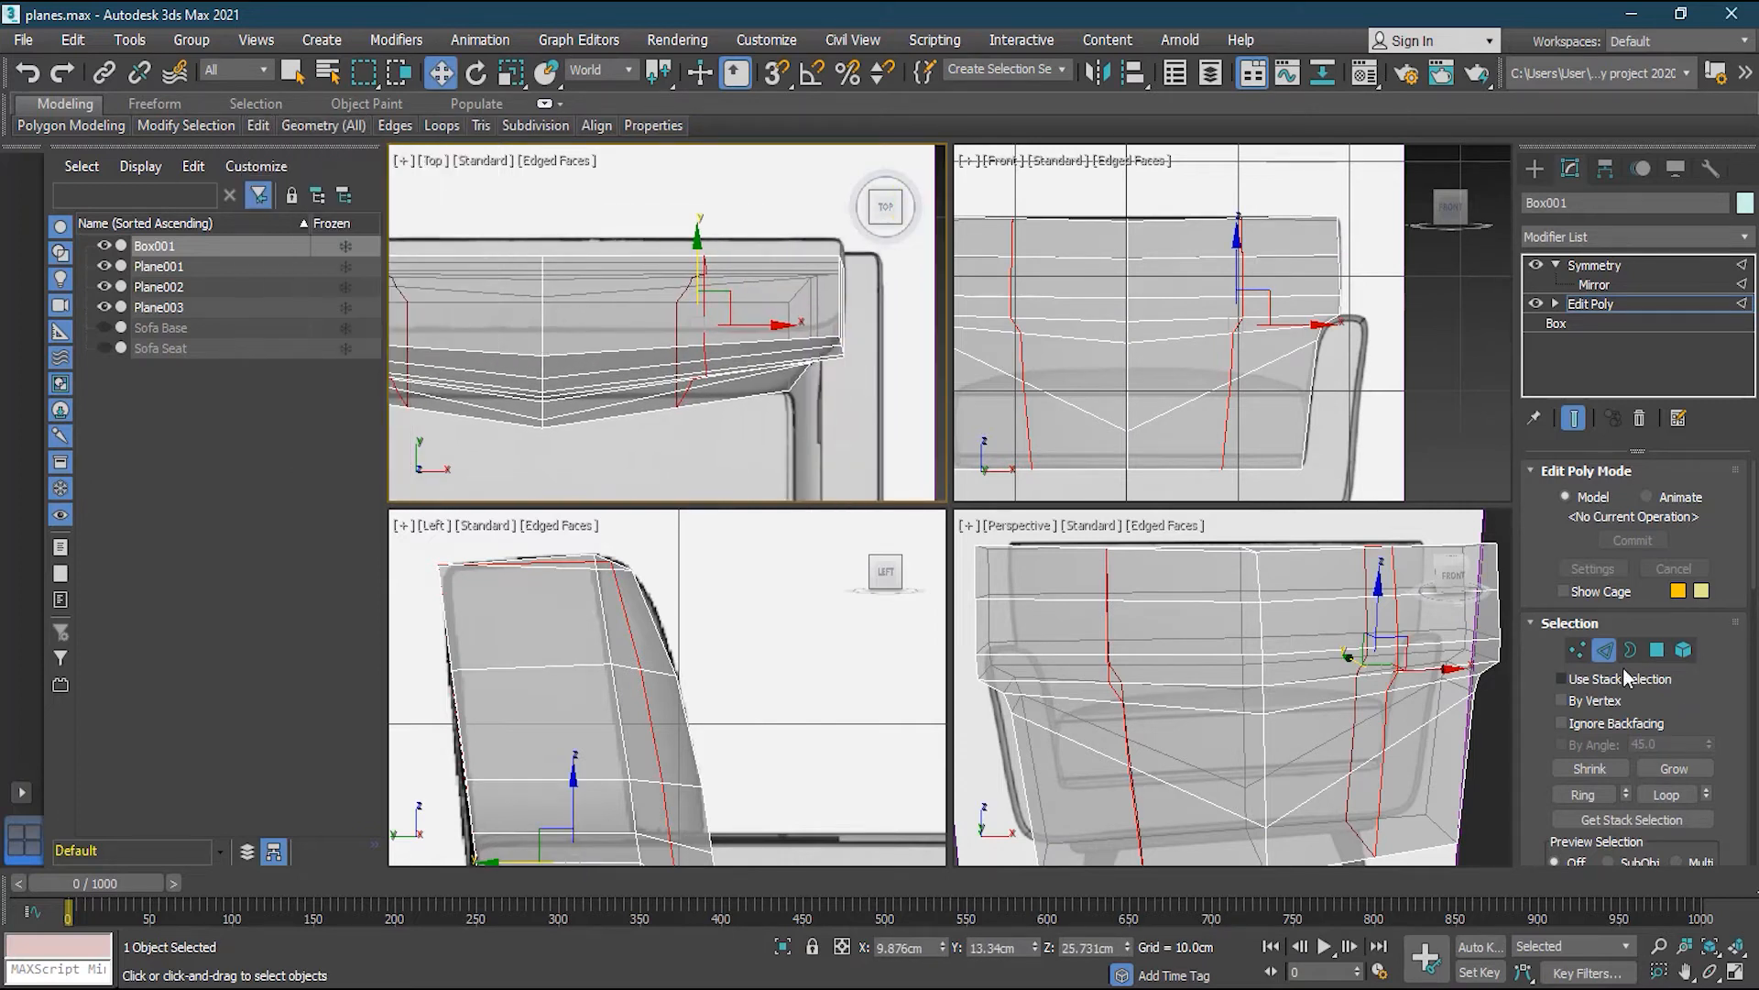
Move the front vertices of the new edge loop about 0.48 cm forward along the Y axis
click(1592, 651)
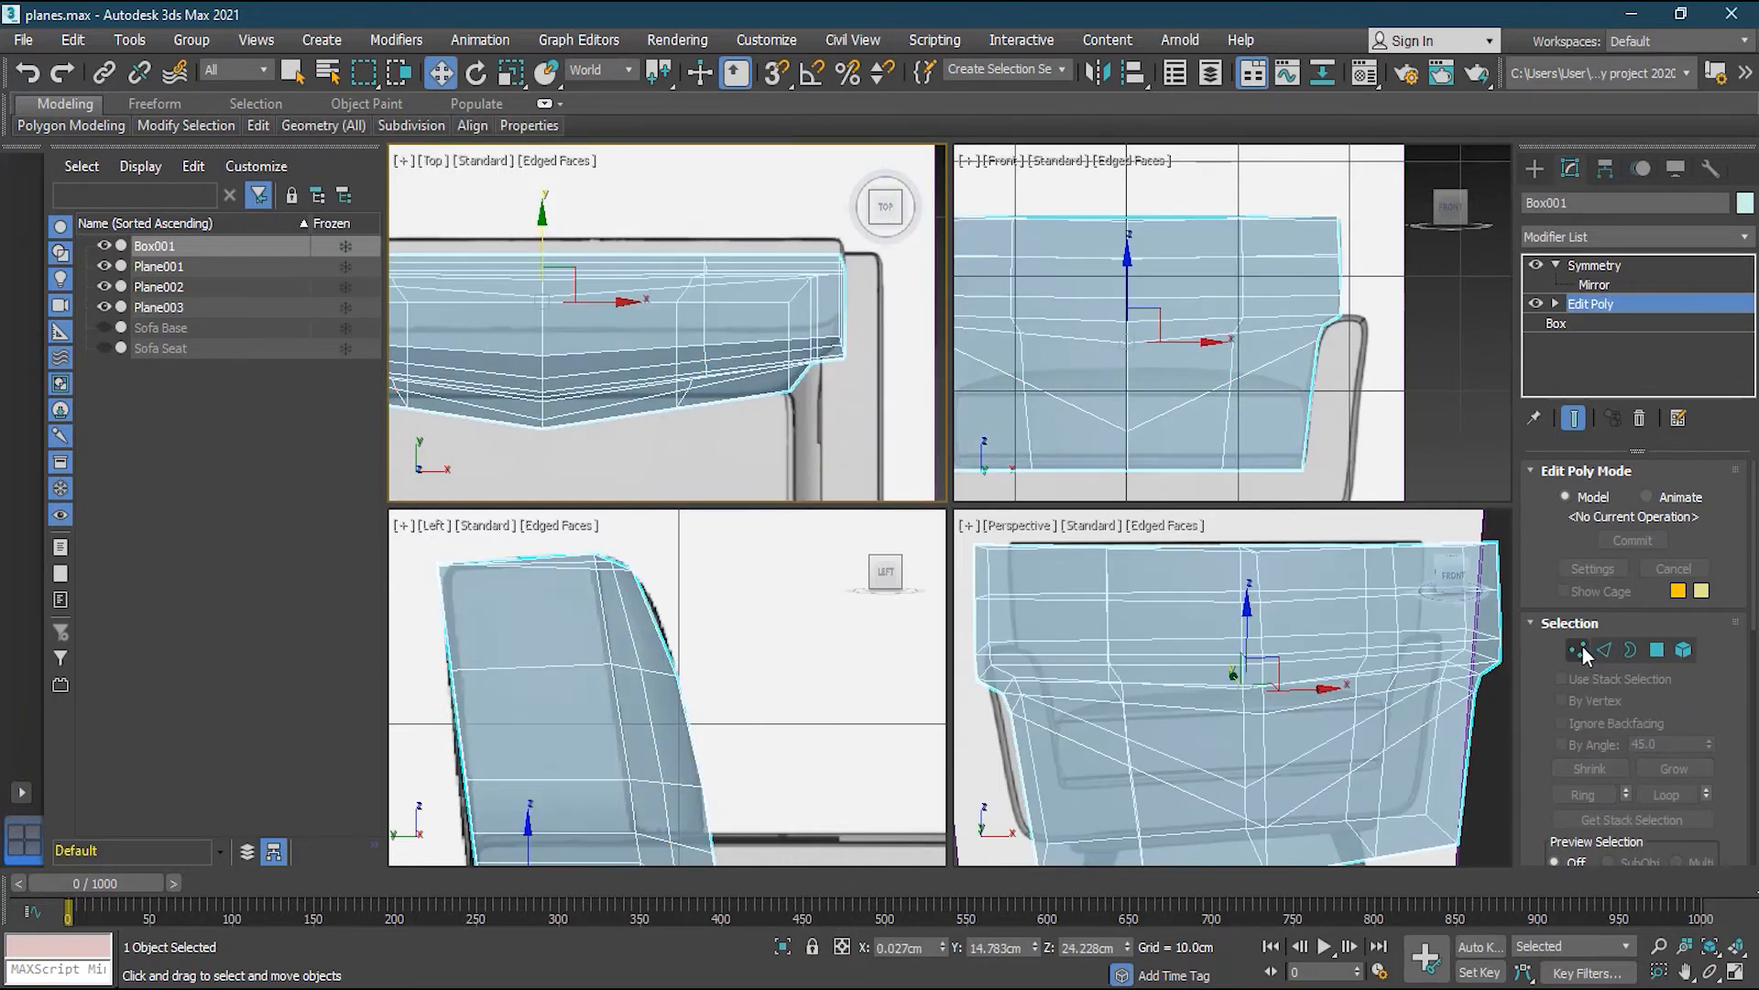
click(1577, 650)
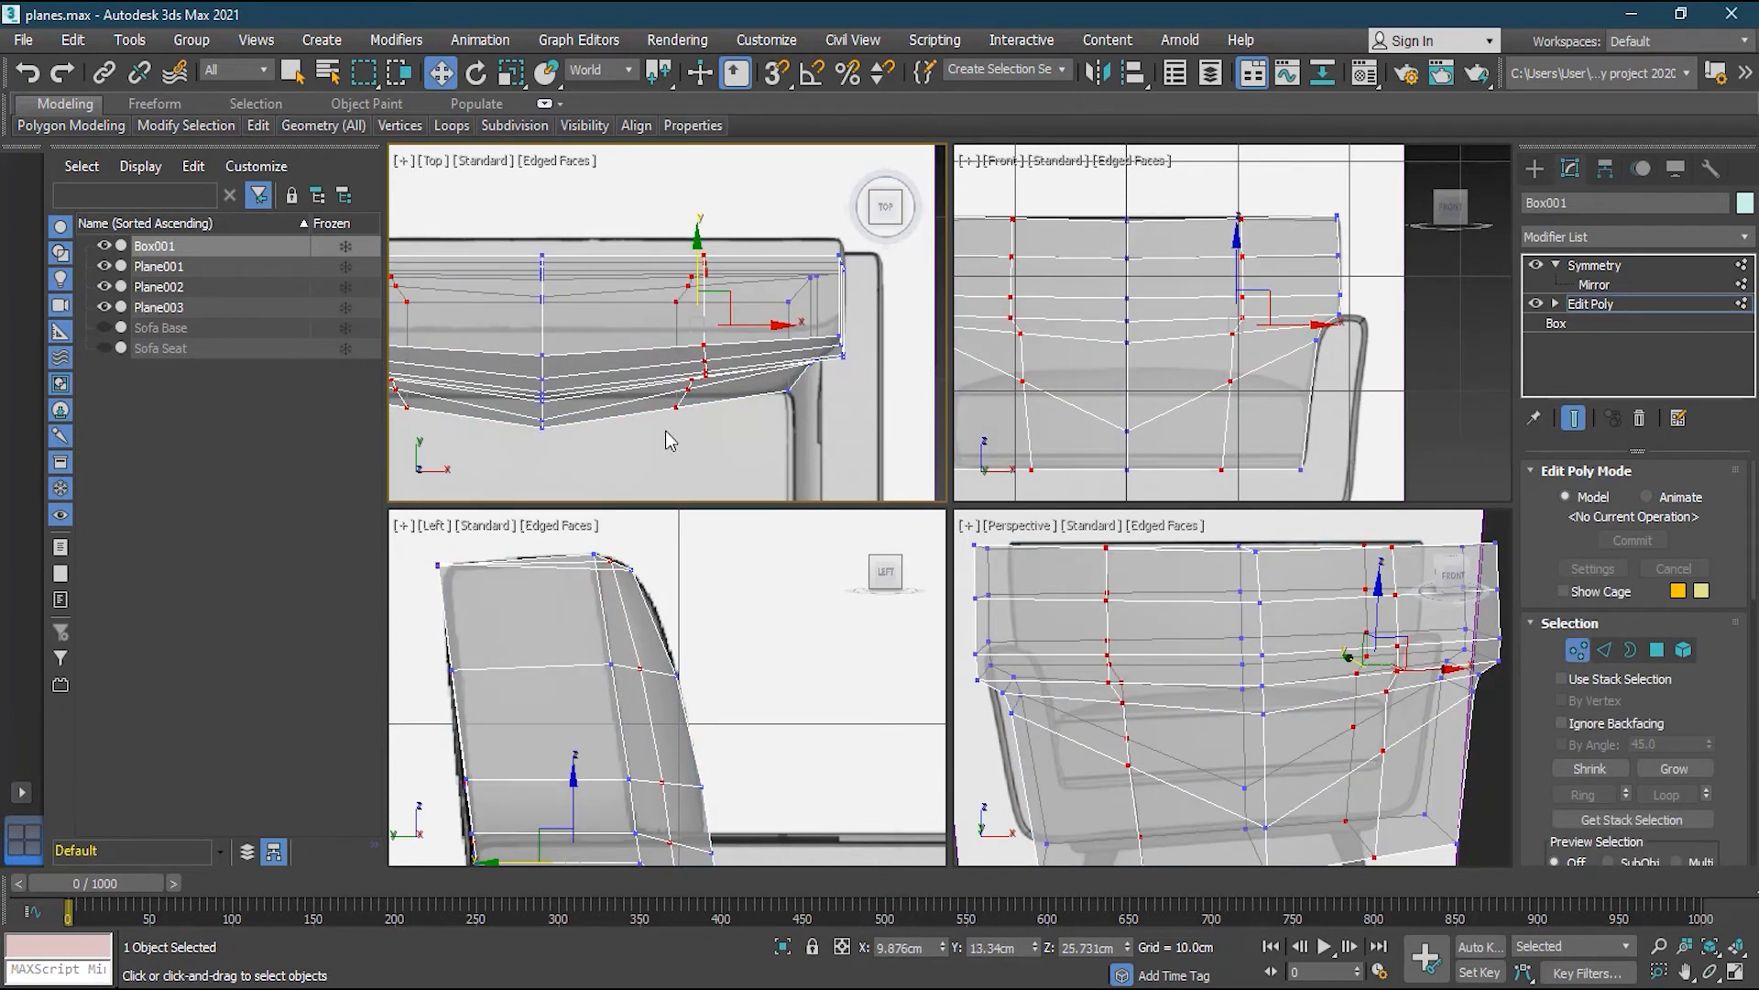
drag(726, 339, 727, 342)
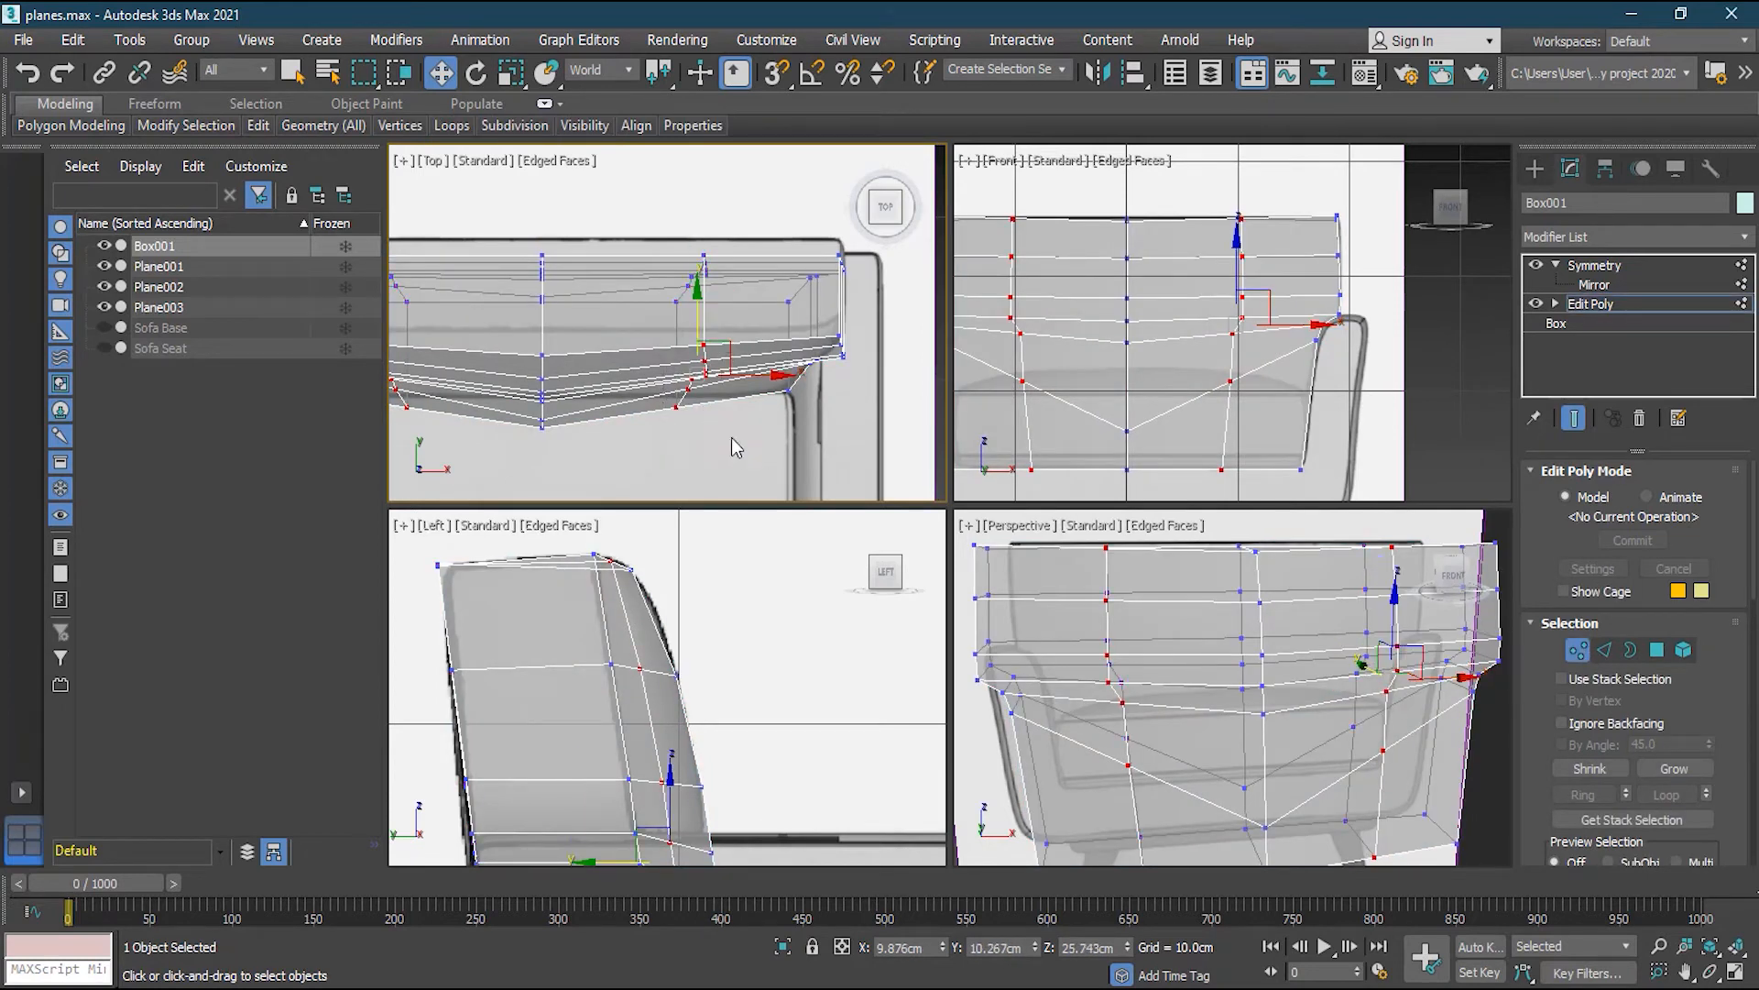
drag(696, 291, 710, 315)
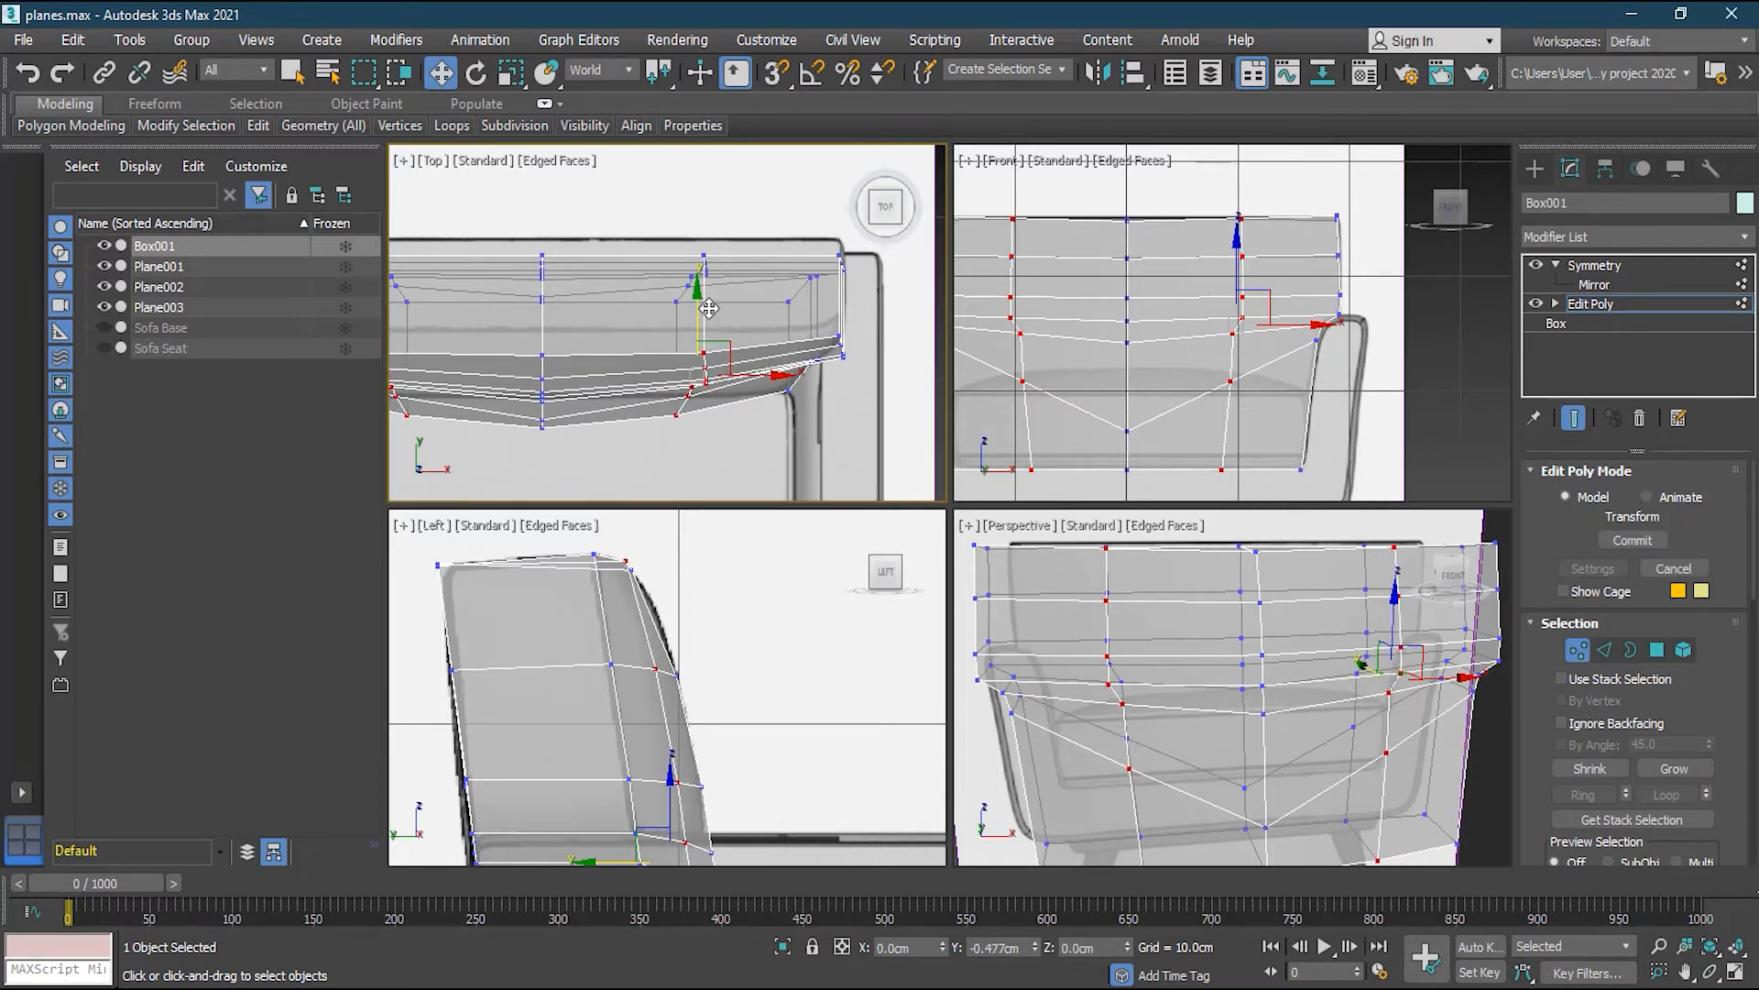
alt+middle_drag(1406, 777, 1241, 642)
scroll(1247, 634, up, 2)
scroll(1336, 577, up, 3)
scroll(1337, 586, down, 2)
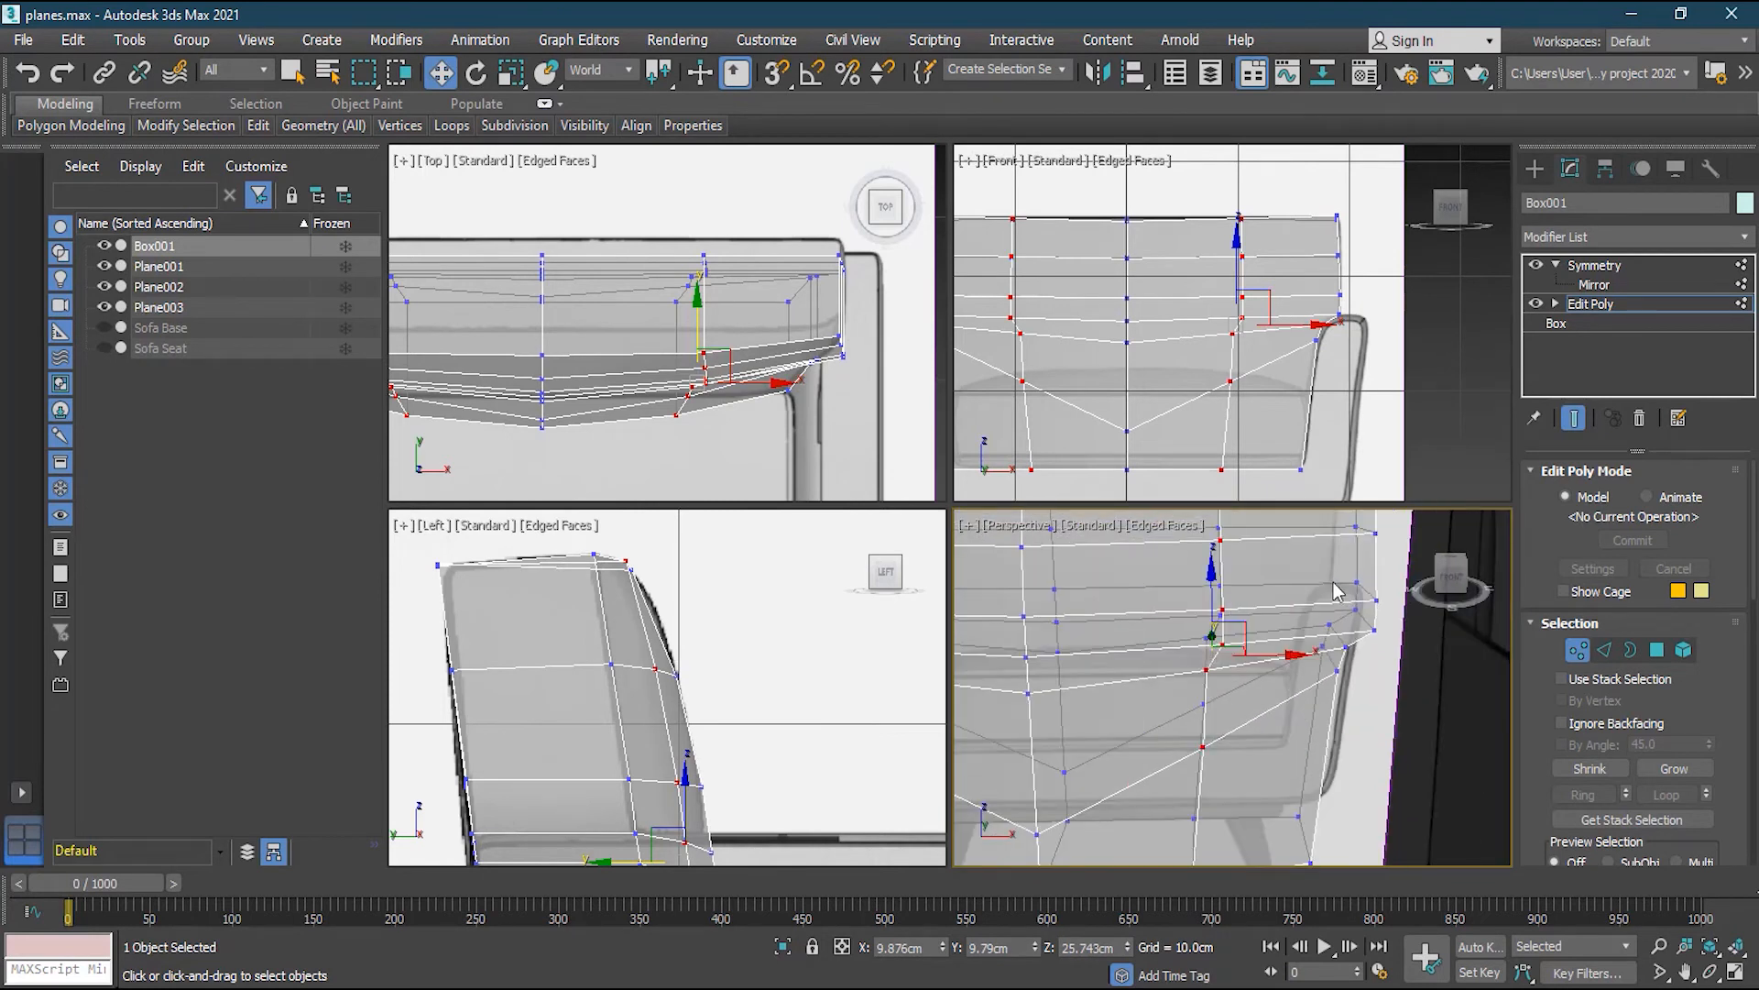
Turn off See-Through in the backrest's object properties
click(1577, 650)
right_click(1196, 622)
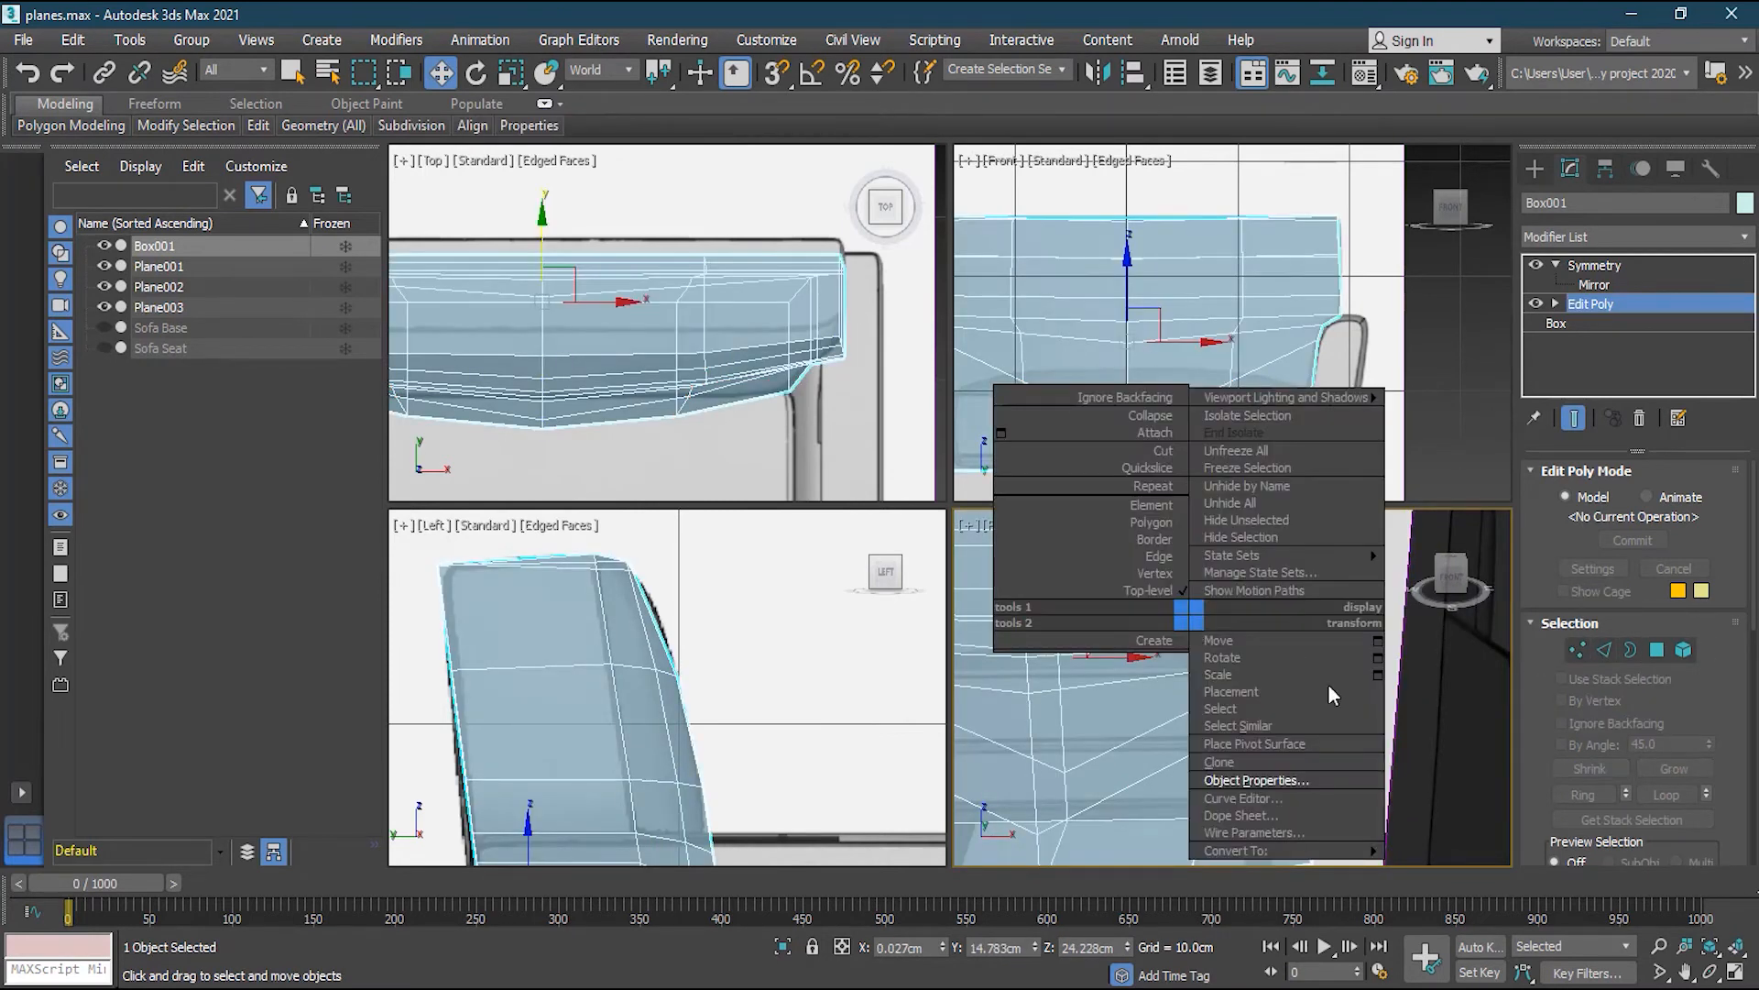
click(1323, 777)
click(753, 525)
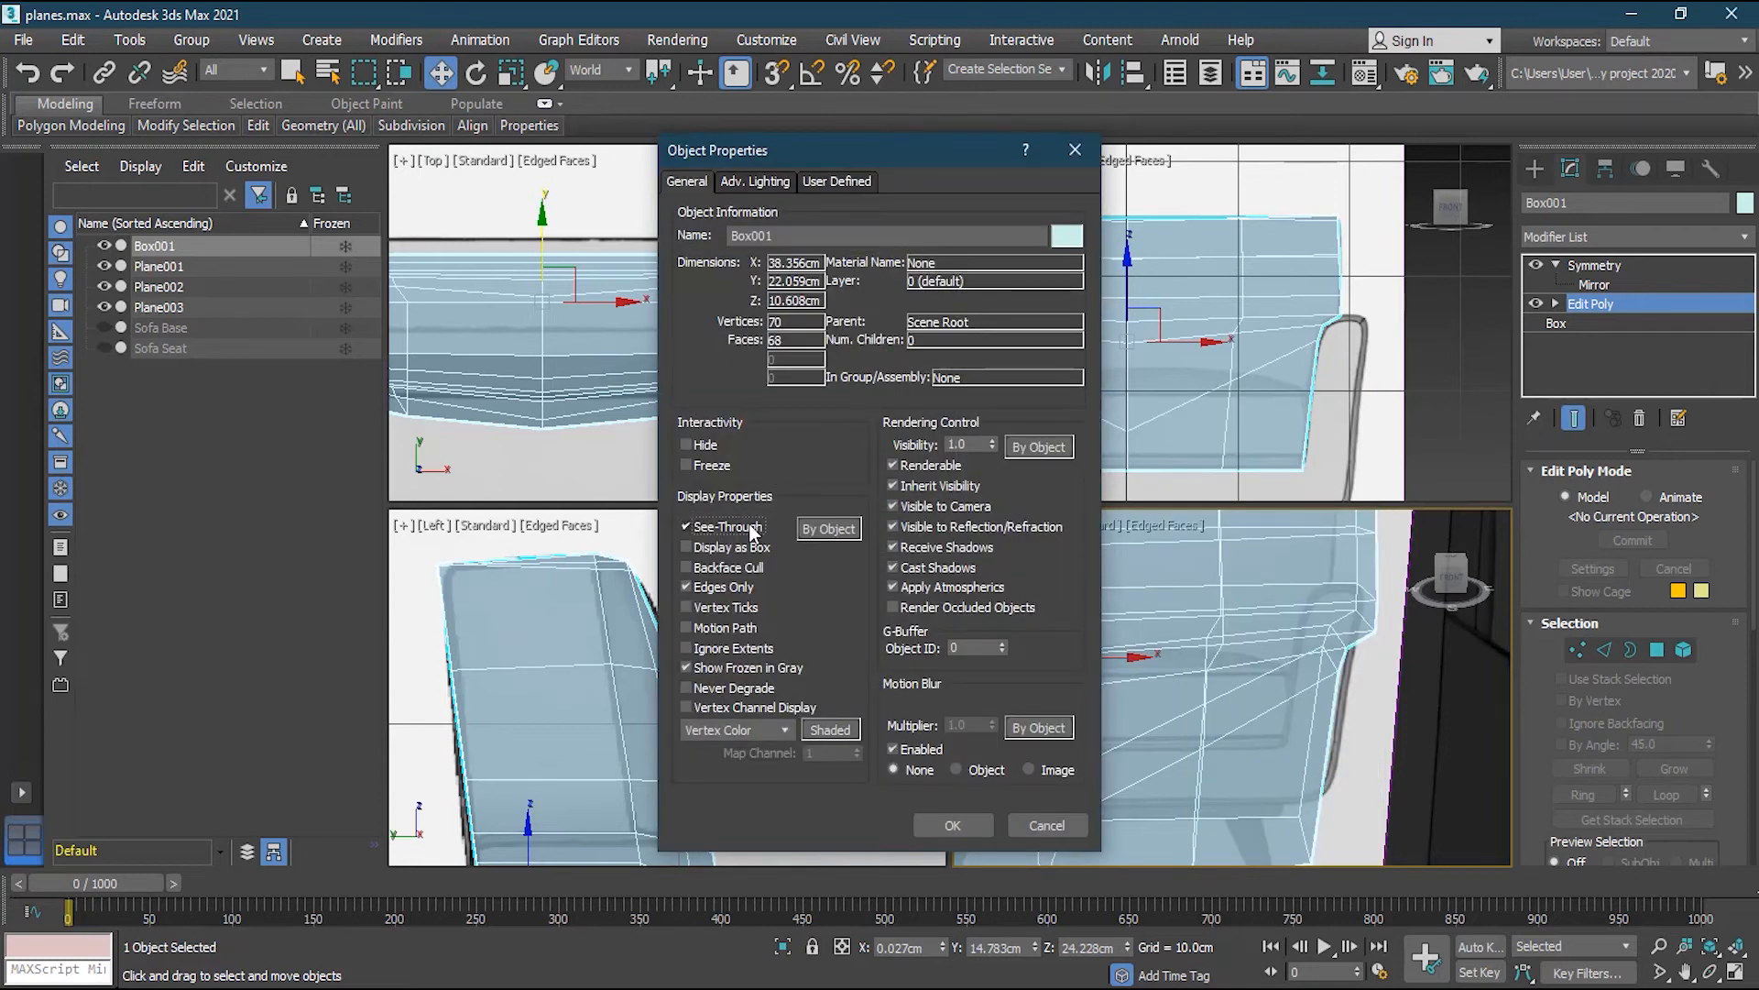
click(952, 825)
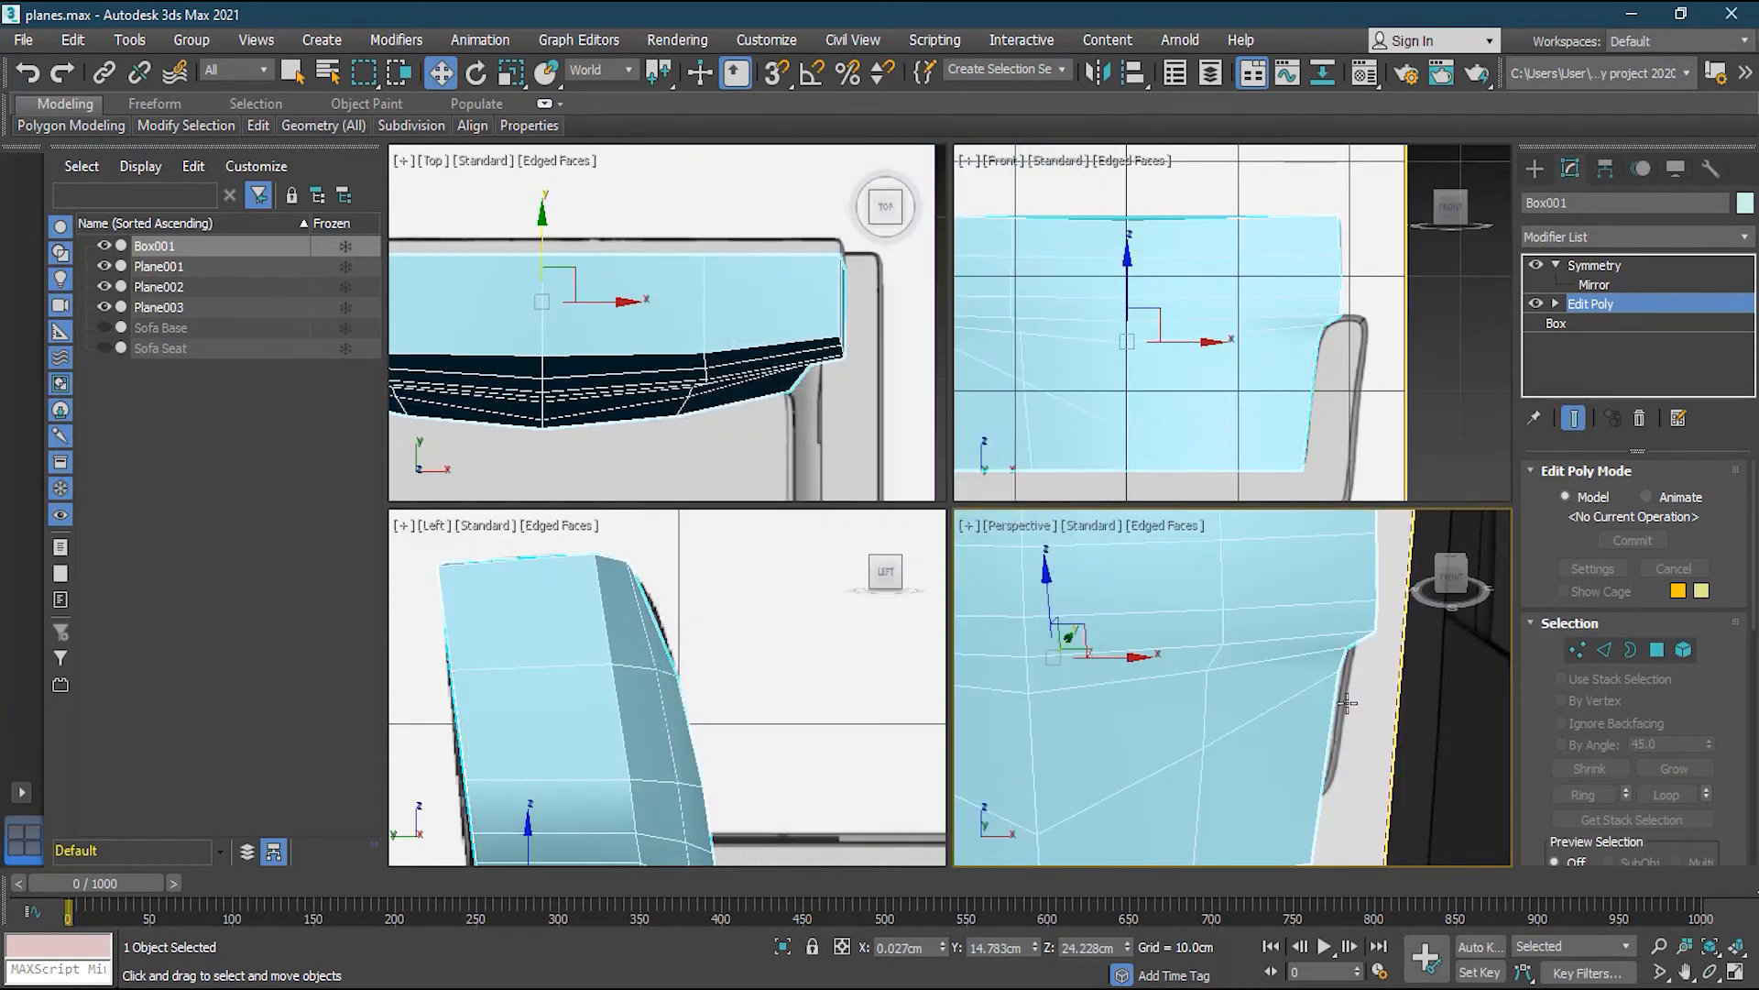
Add a TurboSmooth modifier above Symmetry in the backrest's modifier stack
scroll(1189, 651, down, 4)
middle_drag(1166, 670, 1223, 688)
alt+middle_drag(1121, 707, 1233, 693)
scroll(1233, 693, down, 3)
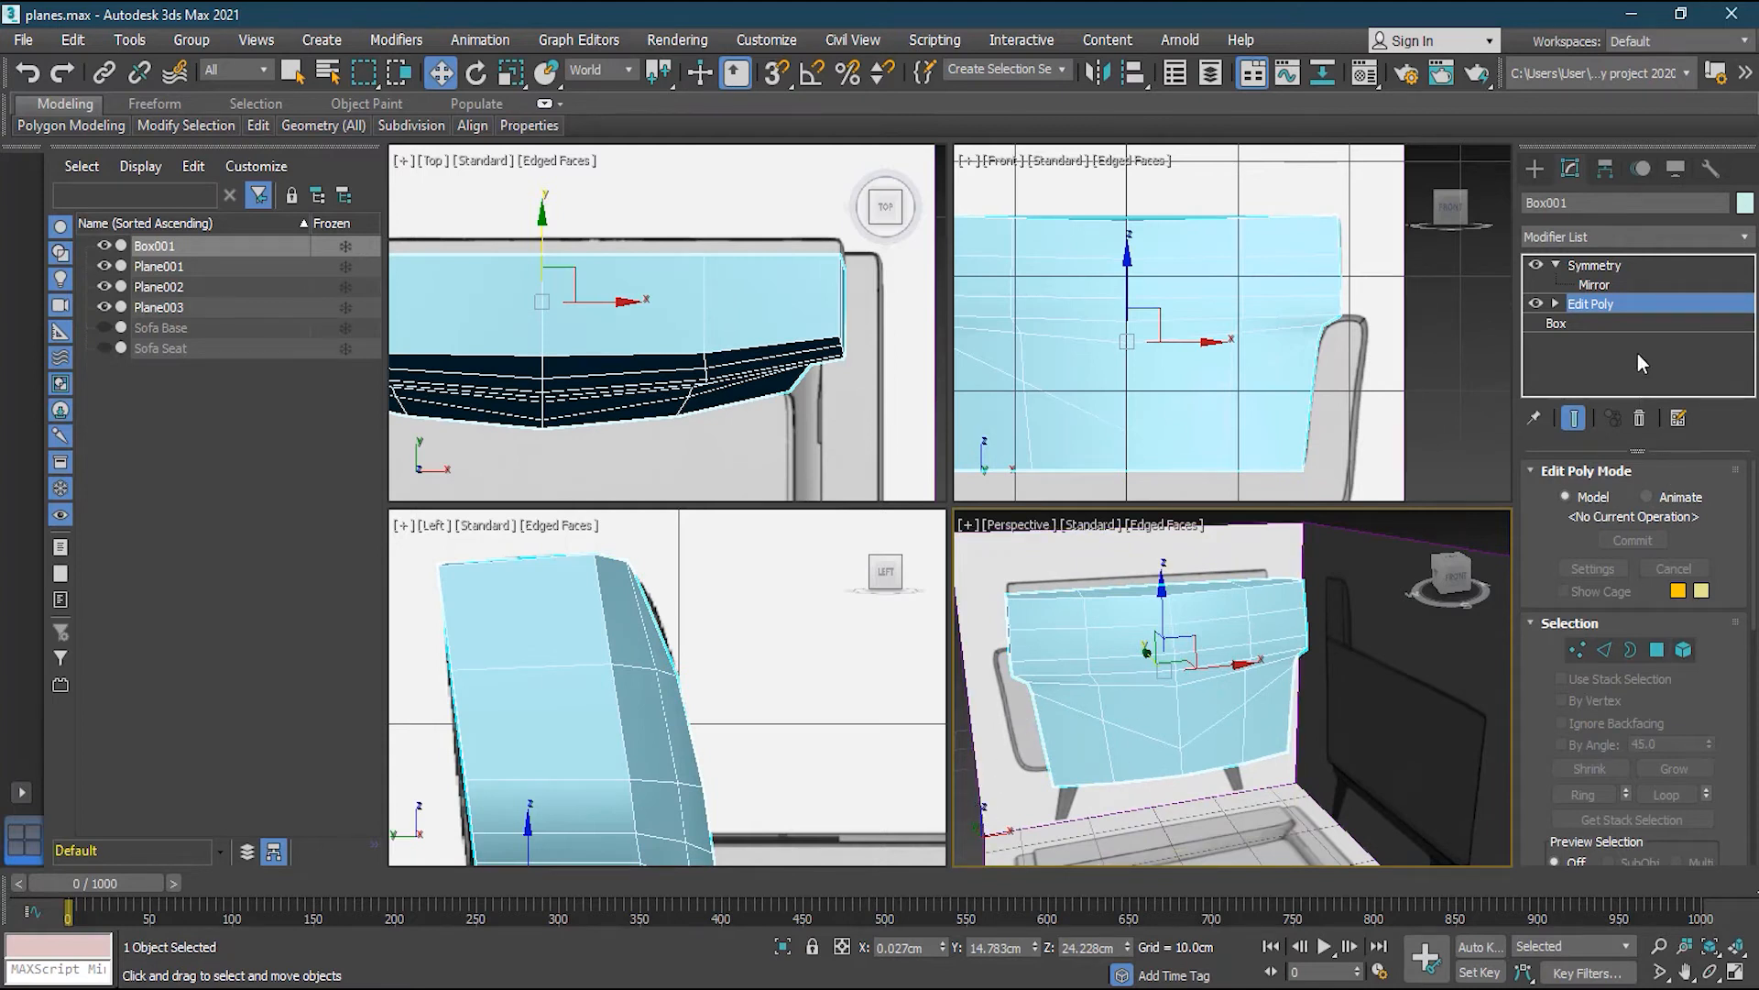
click(1594, 265)
click(1493, 528)
click(1220, 667)
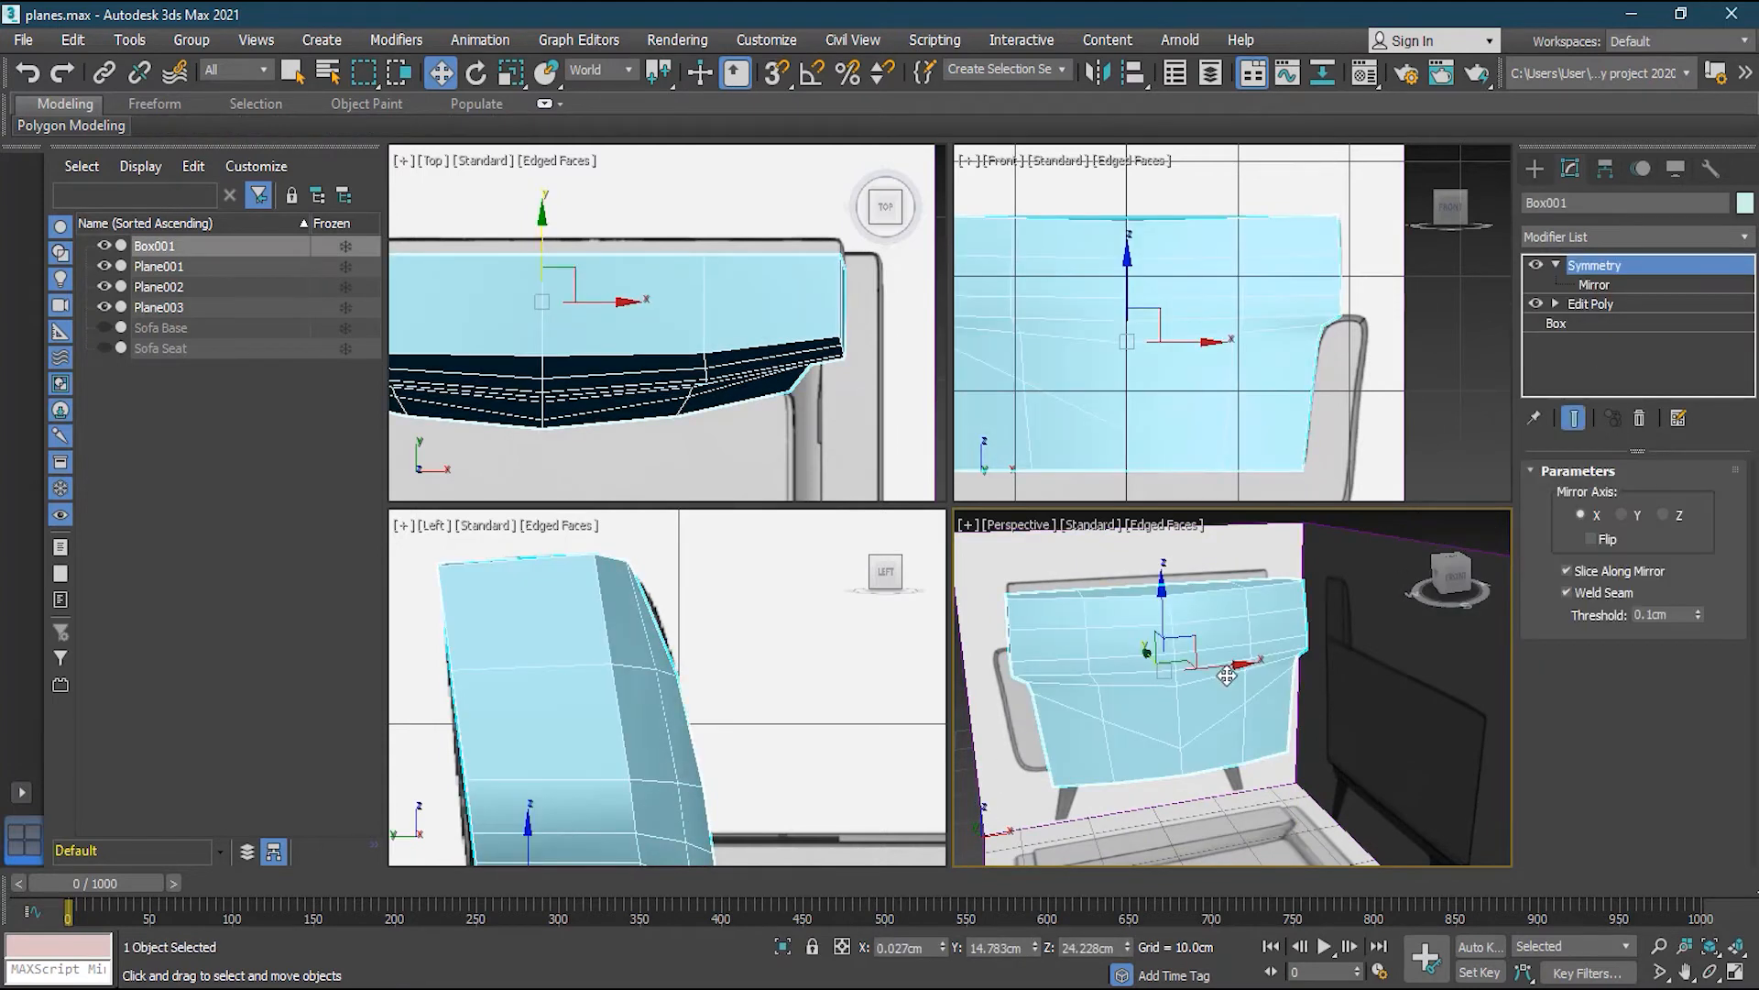
click(1744, 238)
drag(1749, 321, 1753, 728)
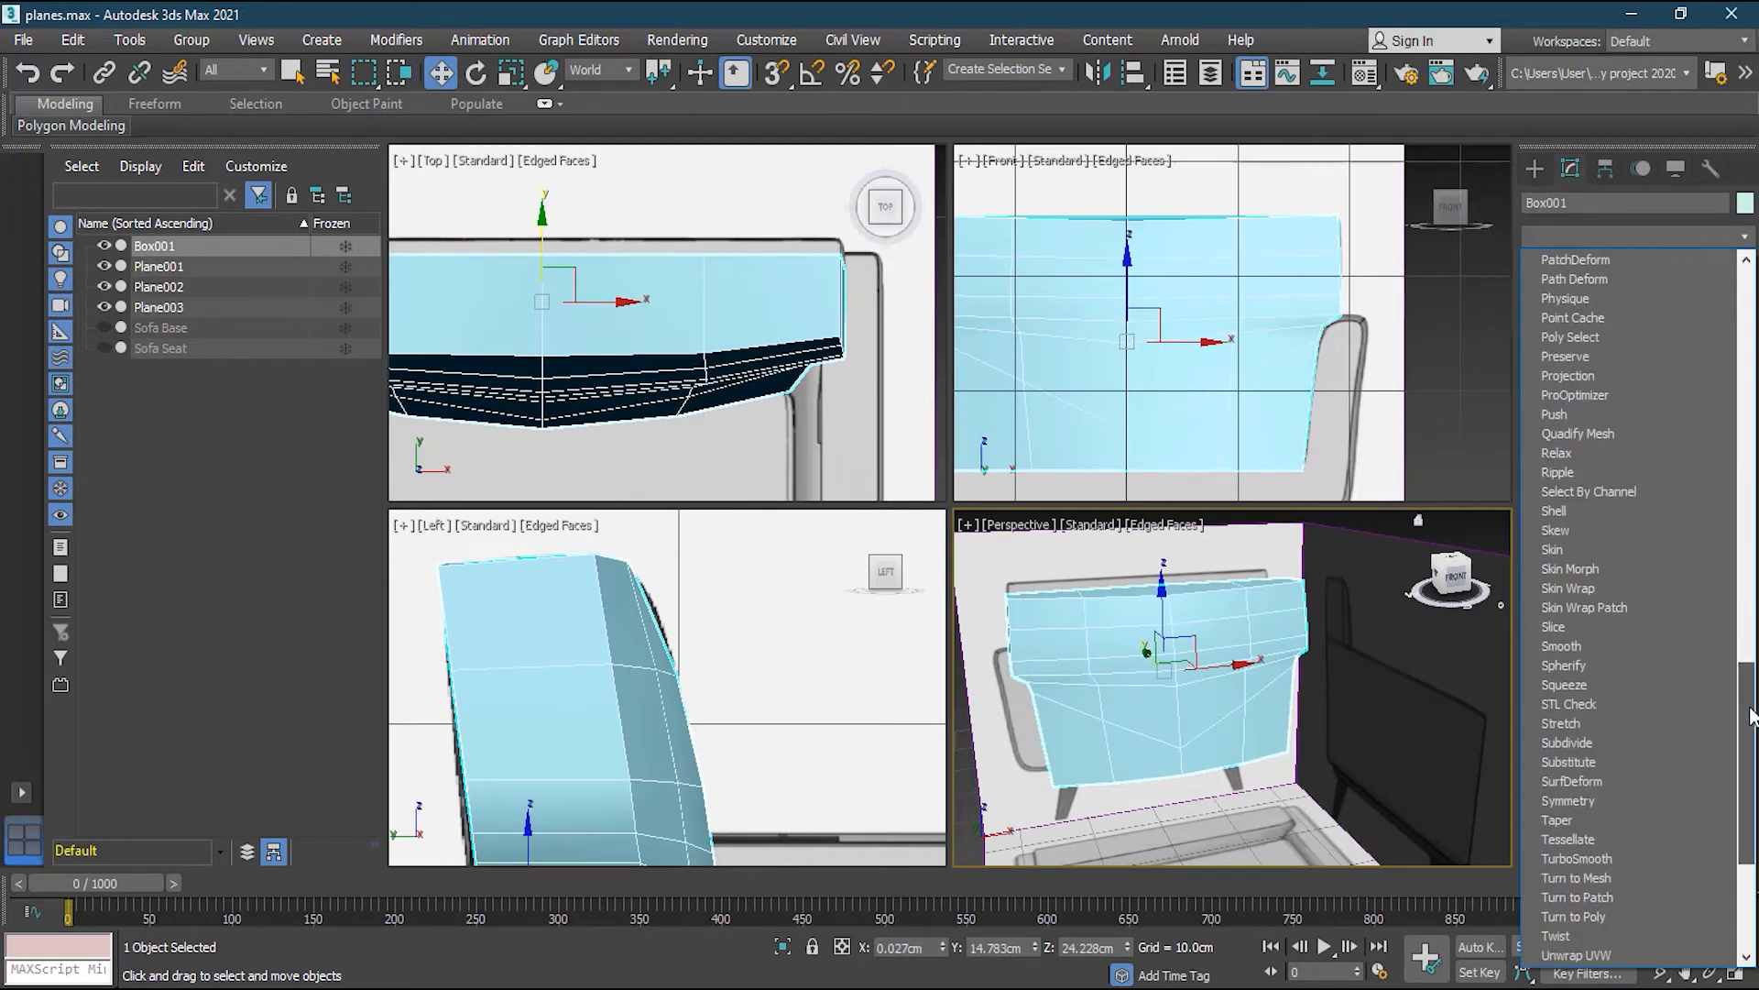
click(1629, 855)
Try 2 TurboSmooth iterations on the backrest, and set the value back to 1
scroll(1265, 681, up, 5)
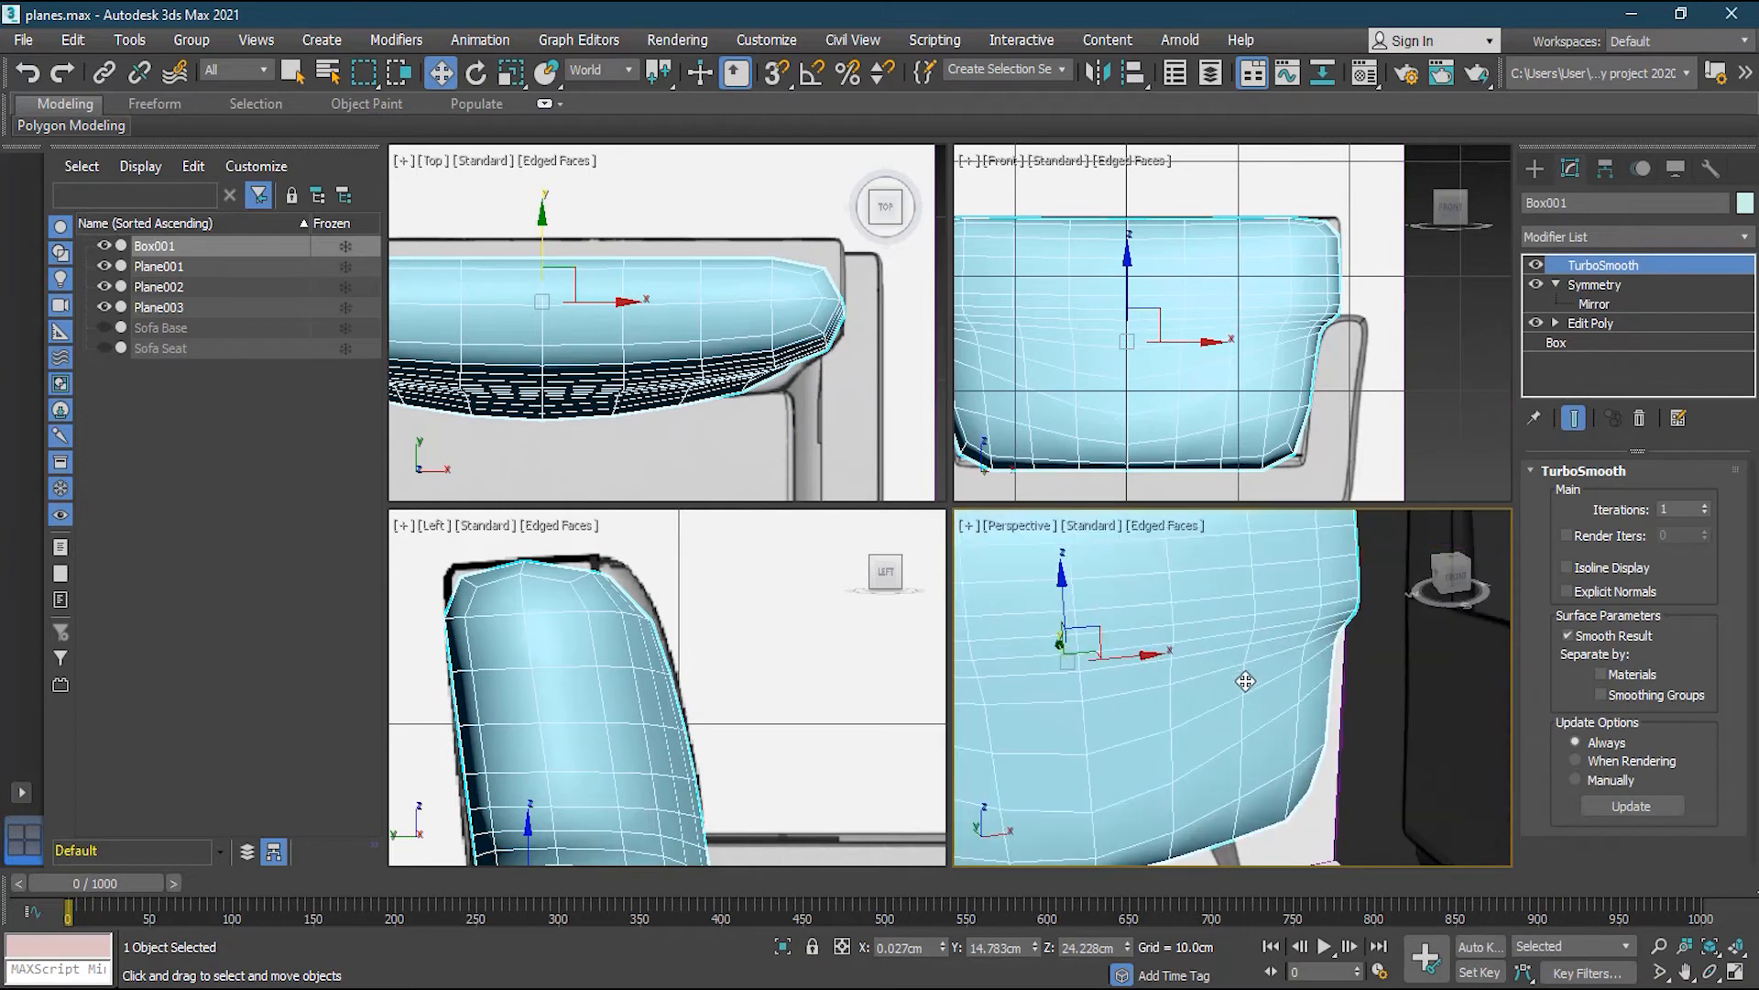
alt+middle_drag(1266, 681, 1347, 688)
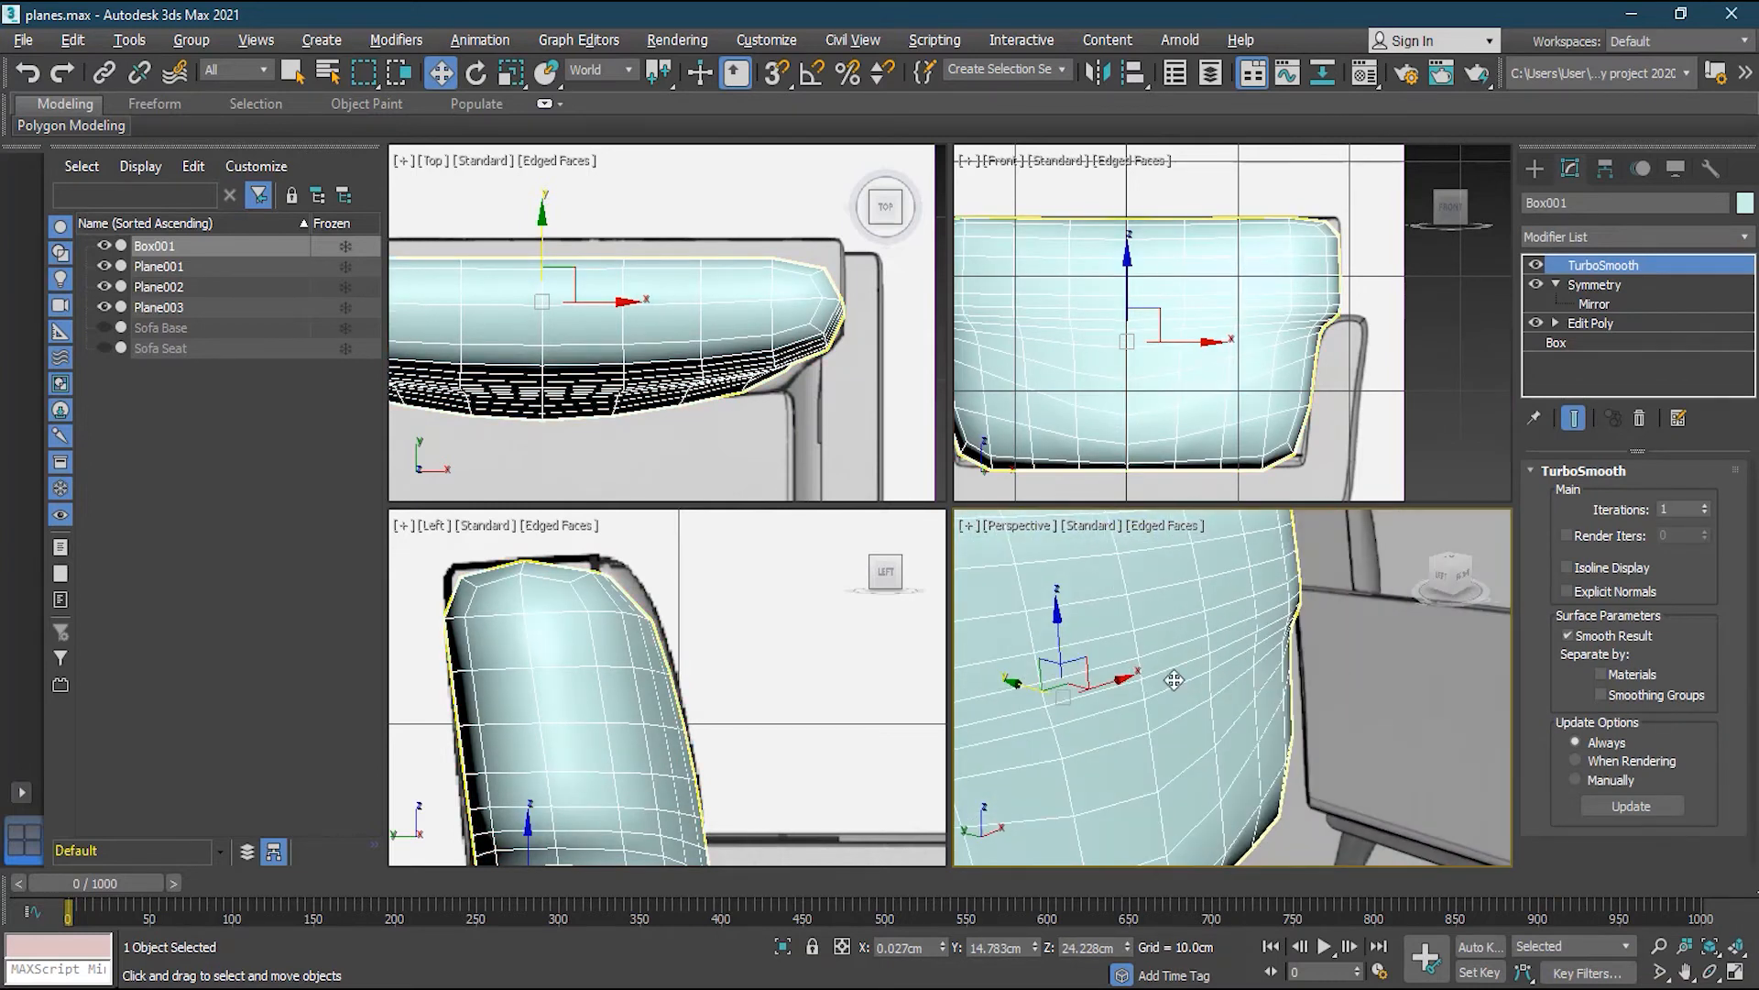
scroll(1173, 675, down, 2)
alt+middle_drag(1173, 675, 1082, 711)
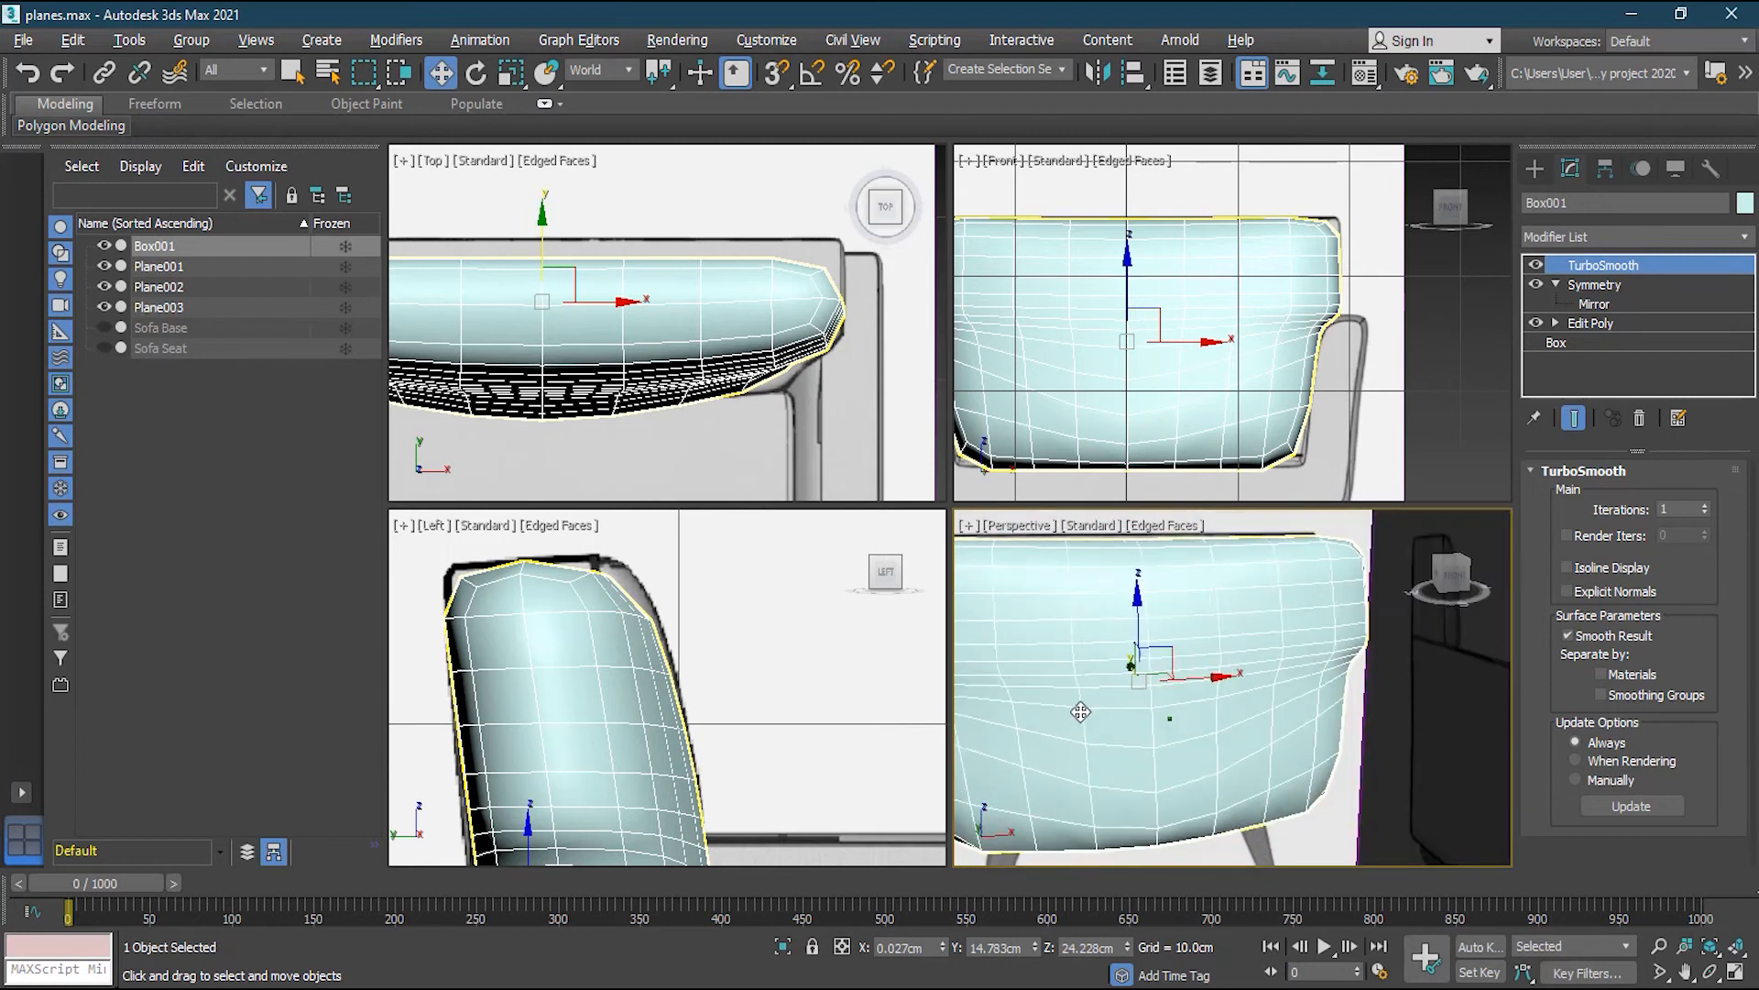
click(1705, 505)
scroll(1230, 628, down, 3)
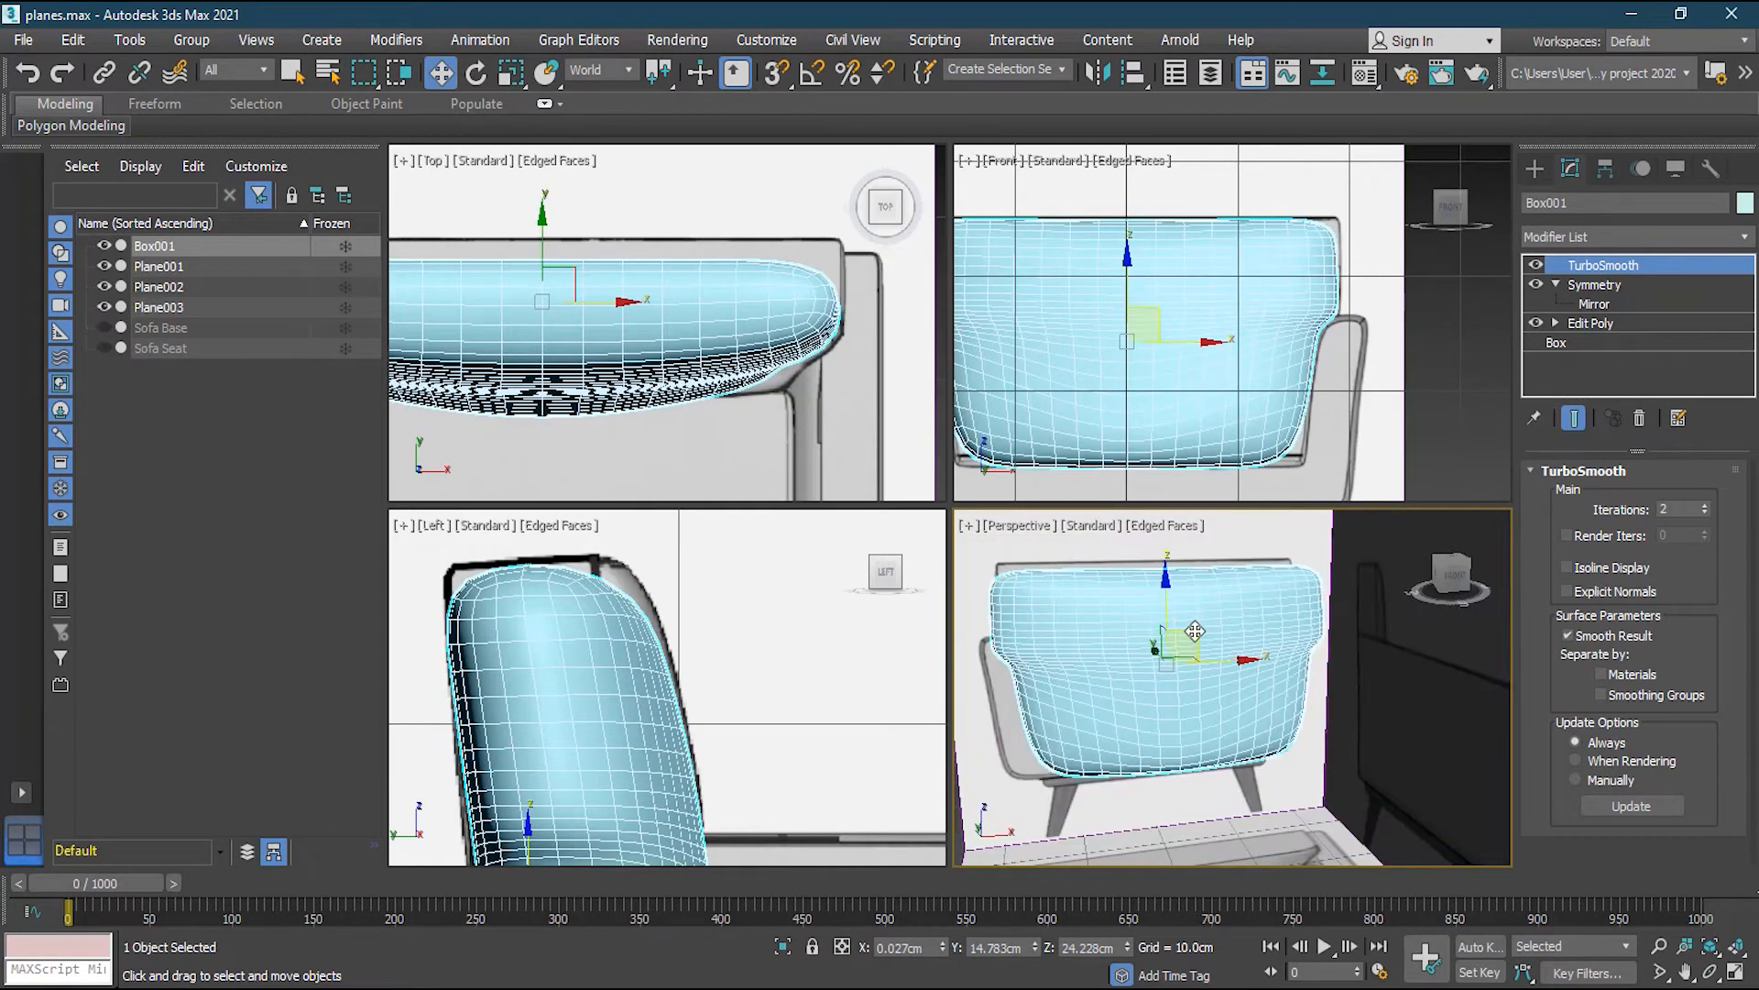
middle_drag(1197, 631, 1237, 631)
scroll(1239, 632, up, 5)
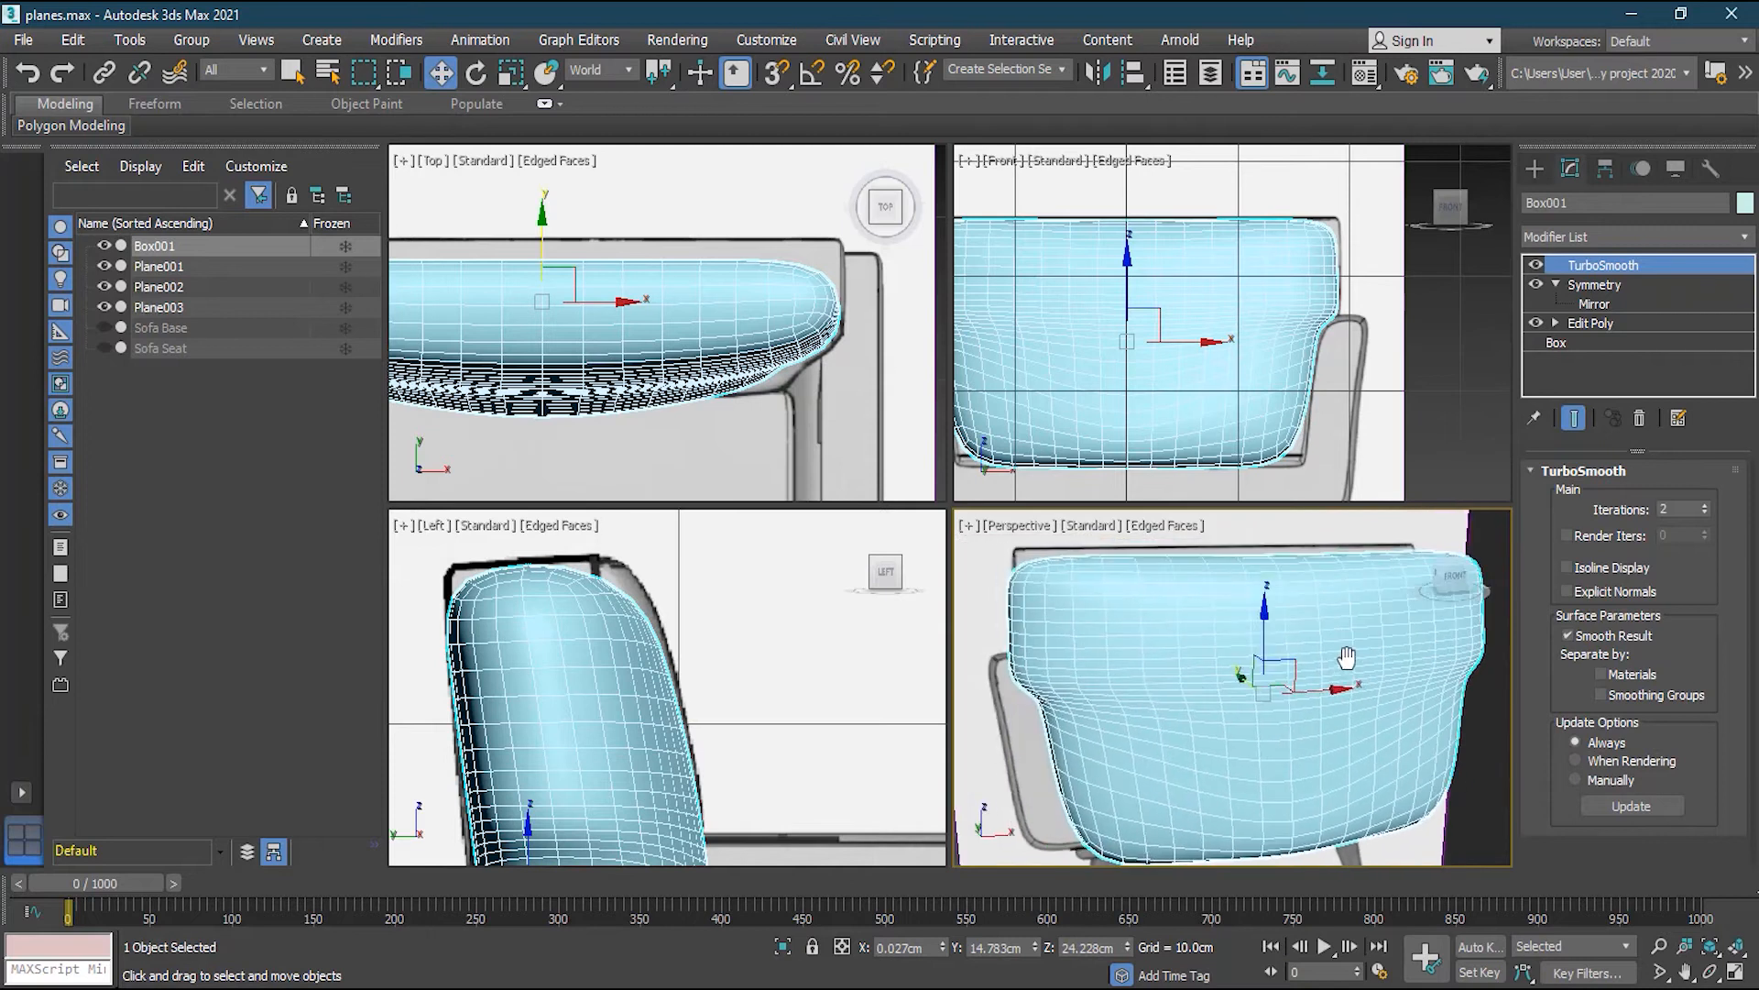
click(1705, 513)
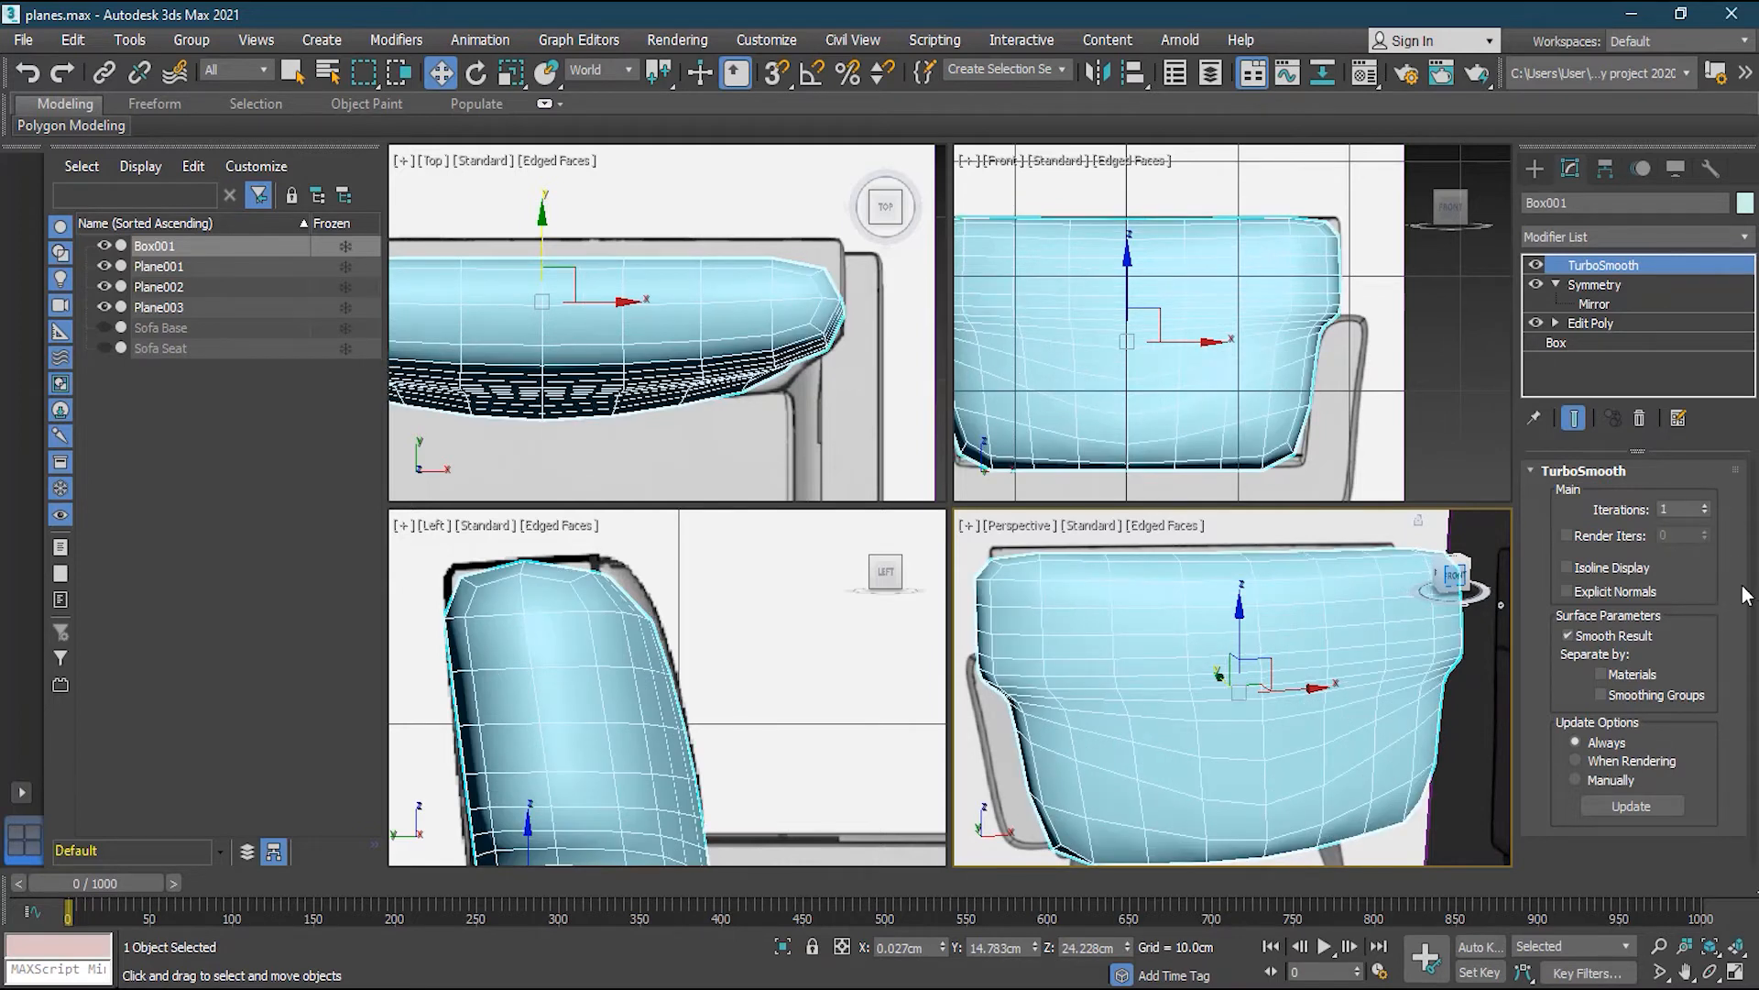
Add an Edit Poly modifier above TurboSmooth and switch it to vertex editing
scroll(1351, 198, up, 2)
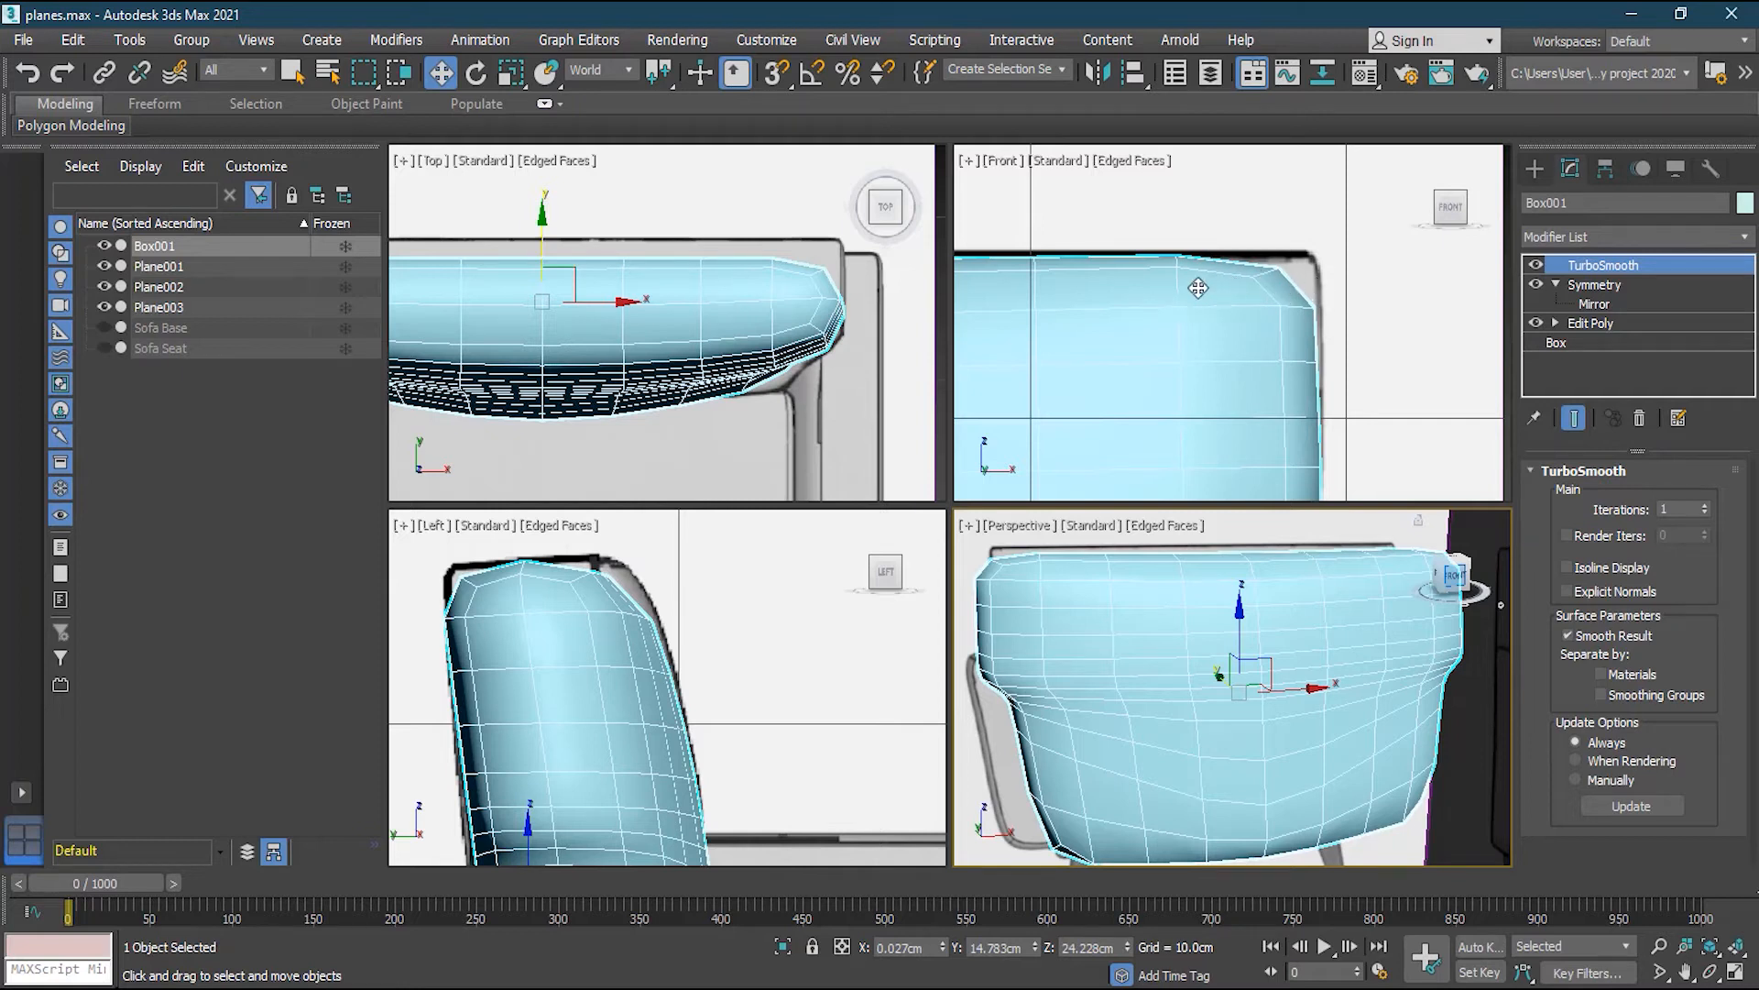
click(1745, 237)
drag(1750, 302, 1752, 495)
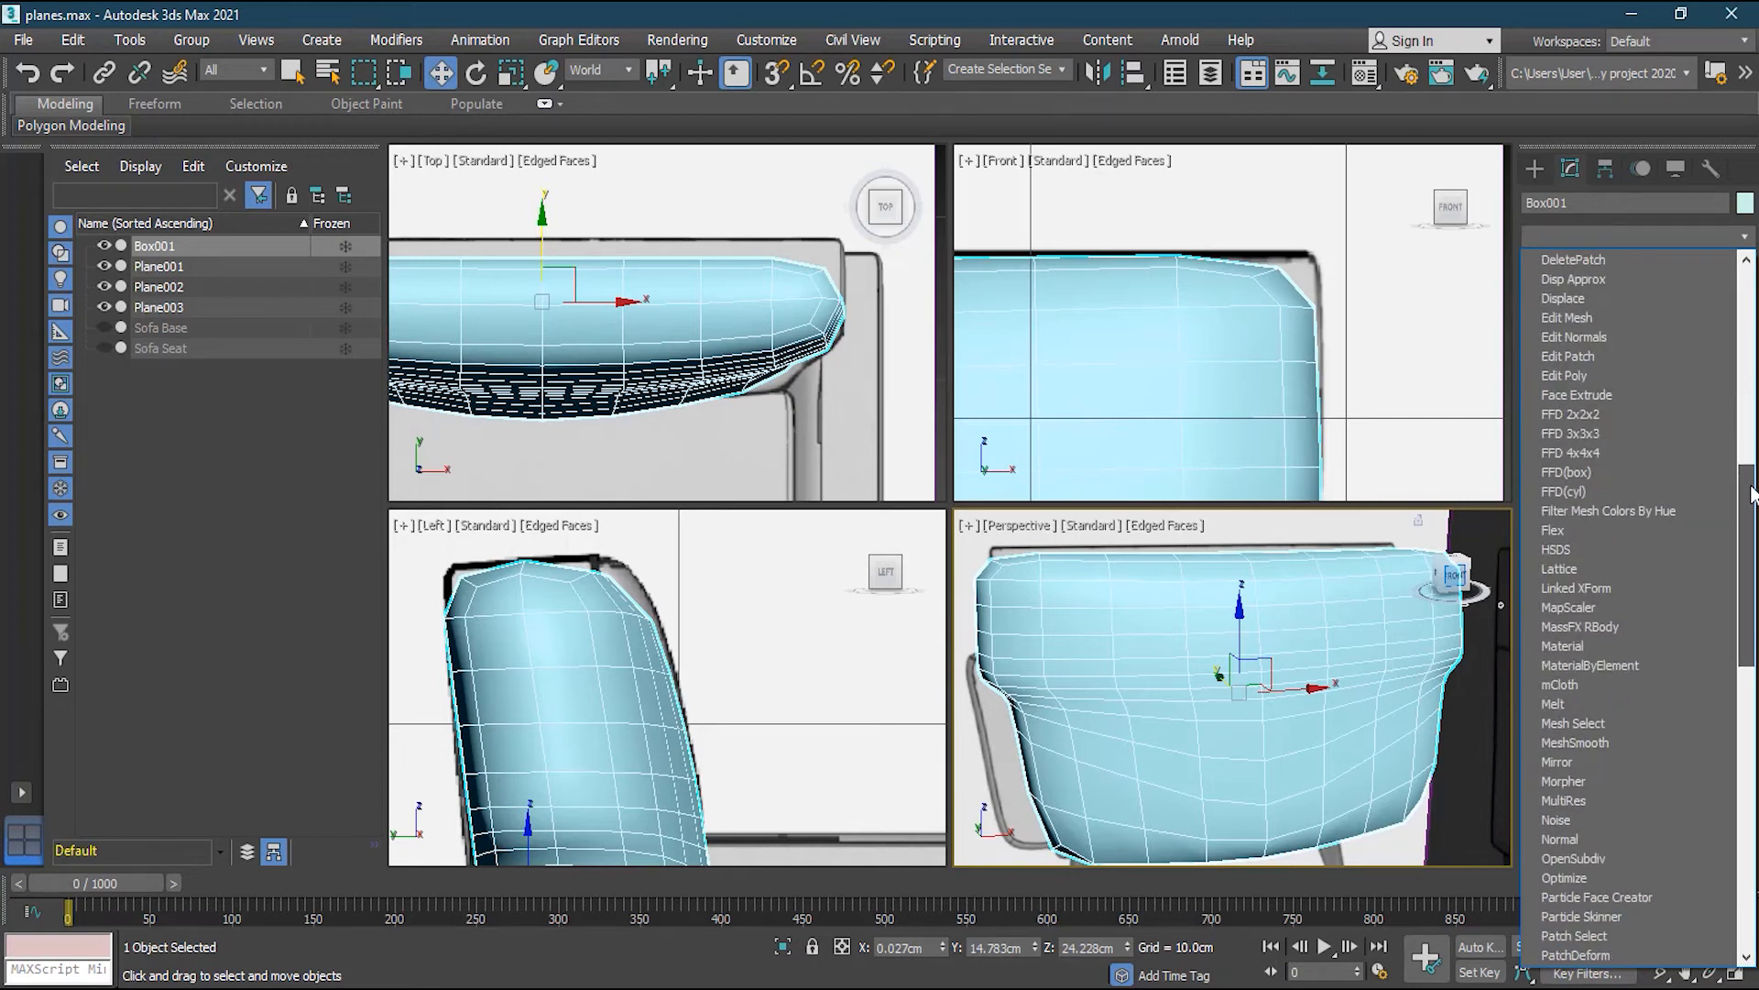
click(1630, 376)
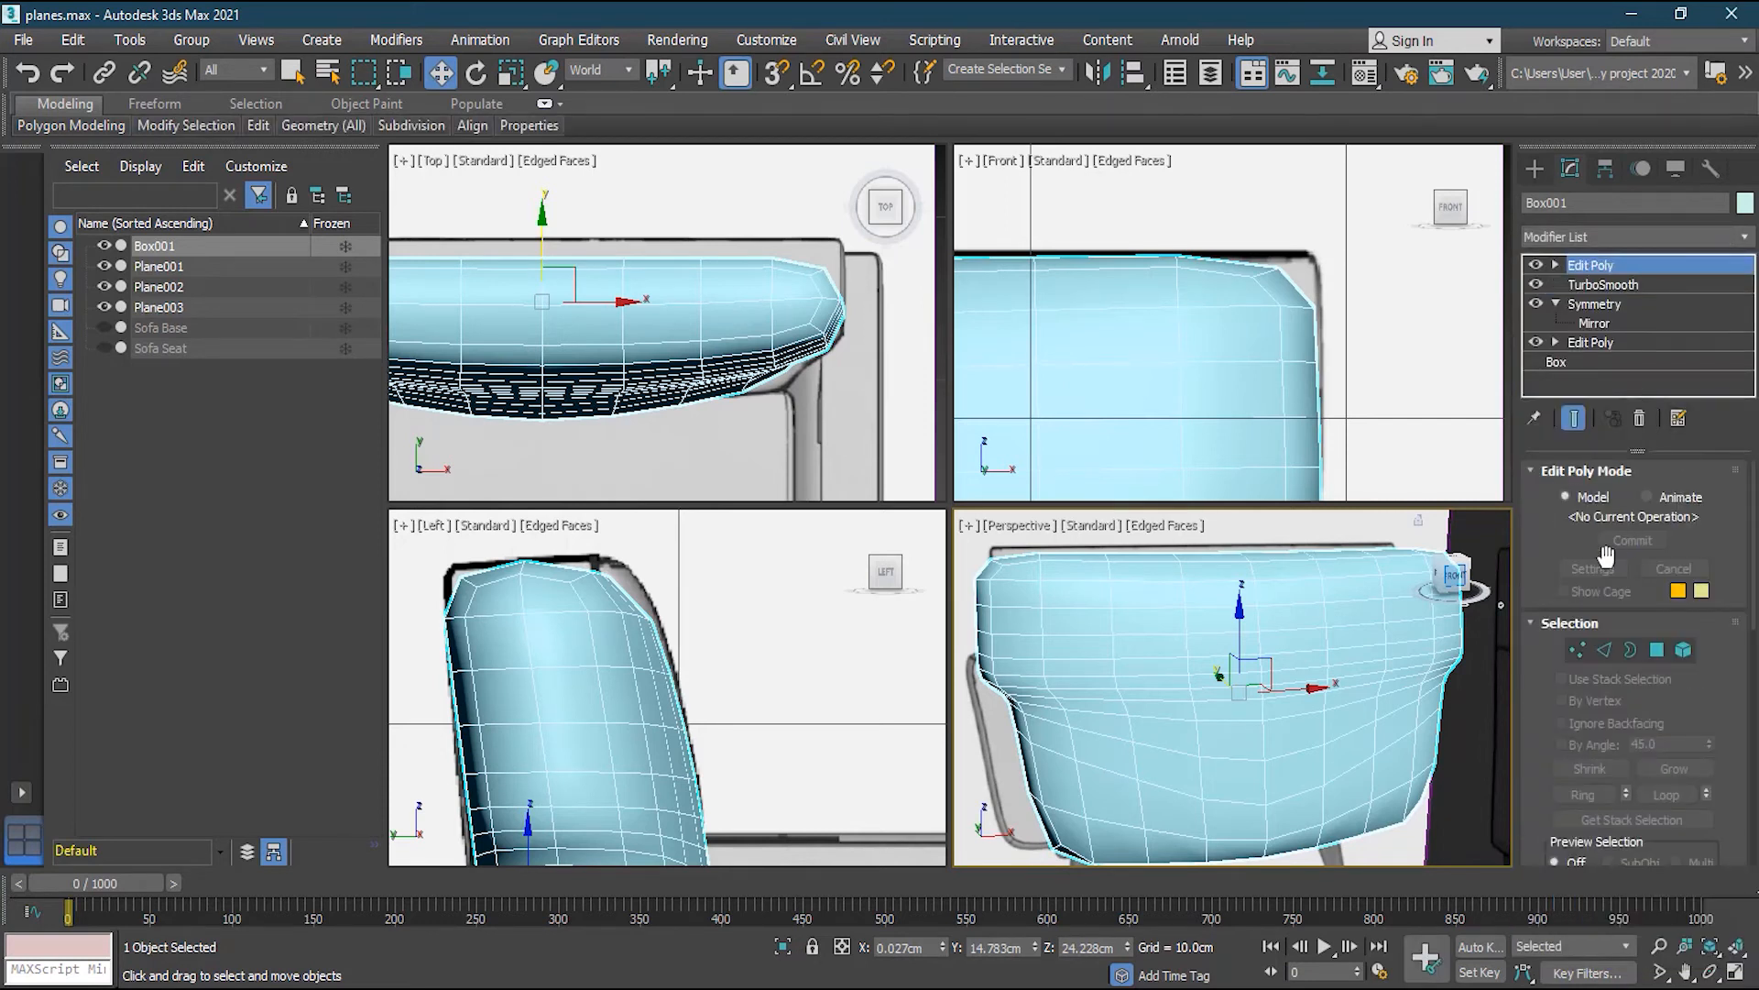
click(1577, 650)
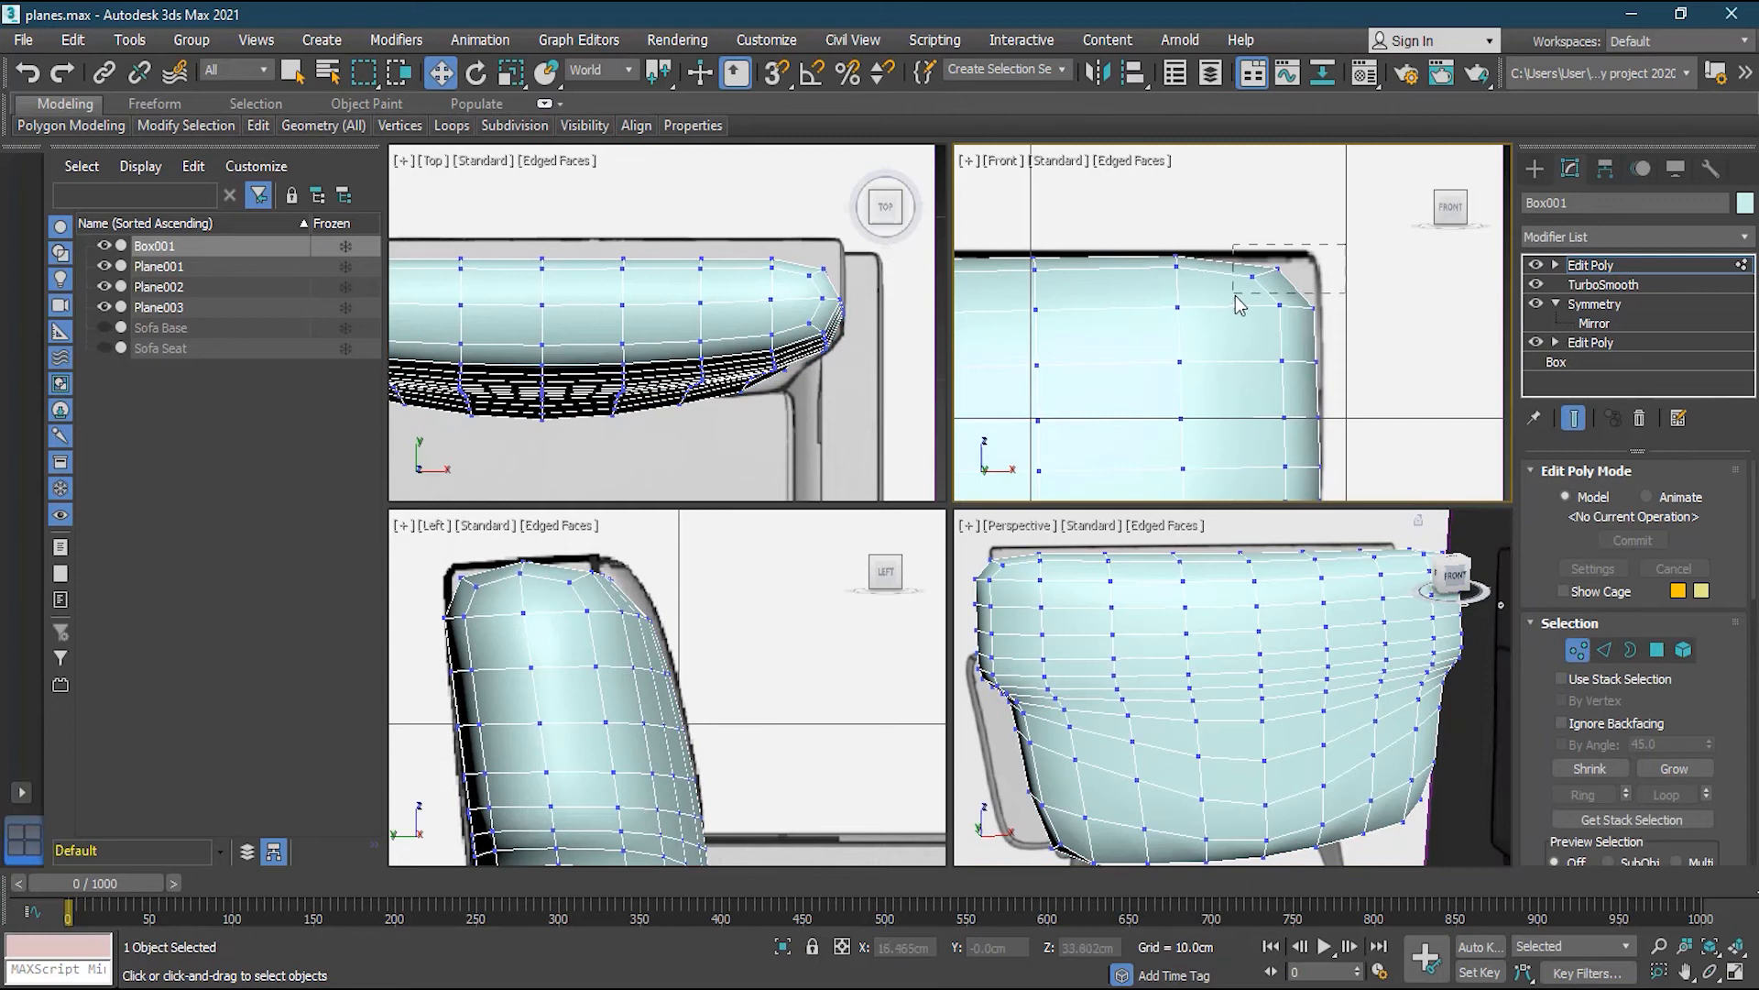
Select the vertices at the backrest's upper right corner and move them out to the reference outline in the front view
drag(1237, 305, 1235, 304)
scroll(1189, 318, down, 2)
middle_drag(1189, 318, 1255, 335)
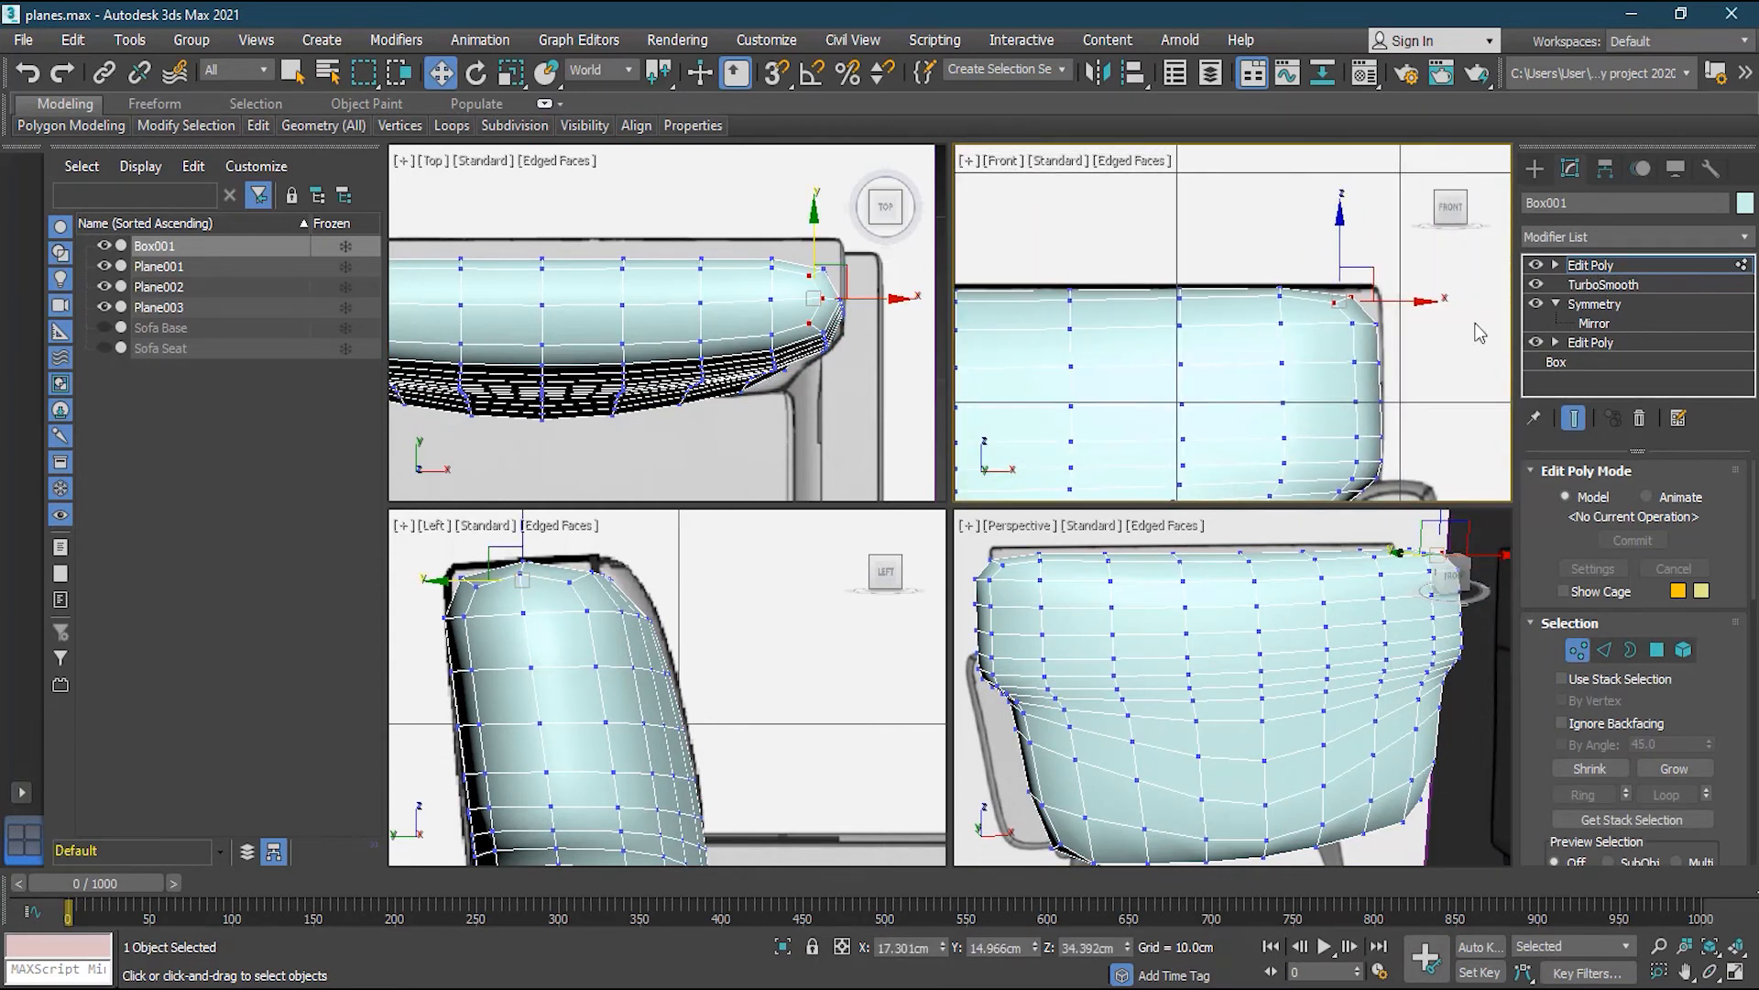
scroll(1462, 283, up, 2)
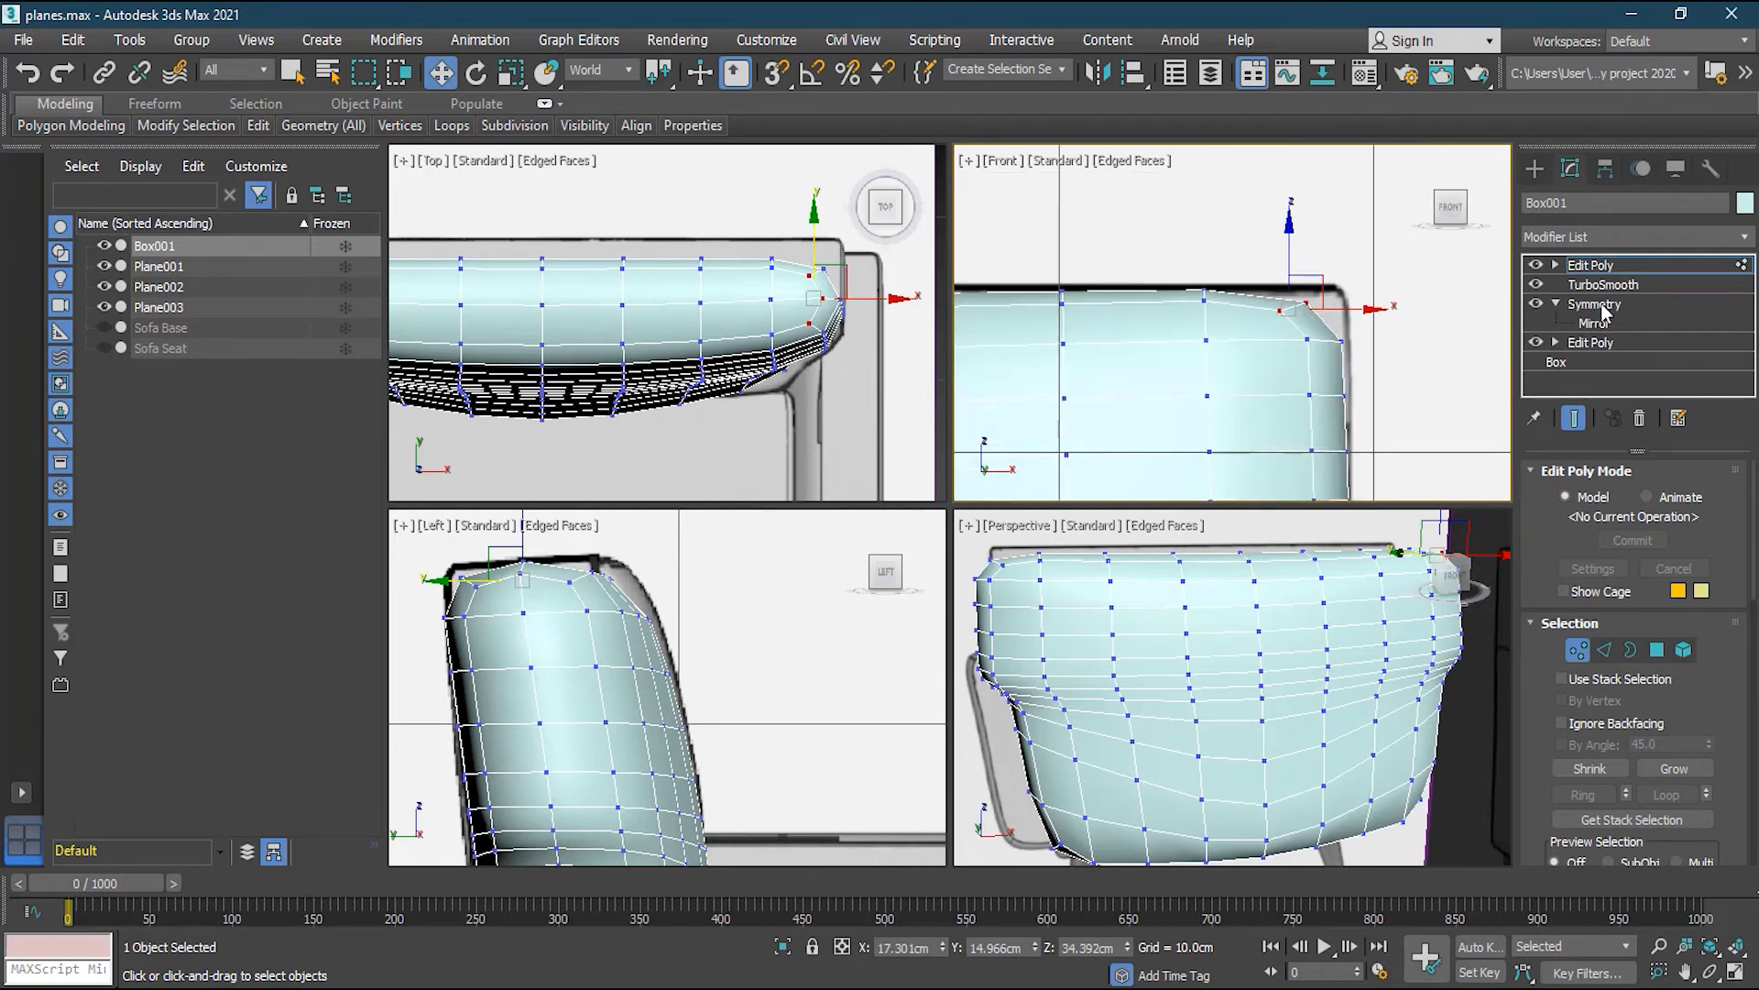
scroll(1198, 349, down, 2)
middle_drag(1145, 368, 1567, 340)
key(z)
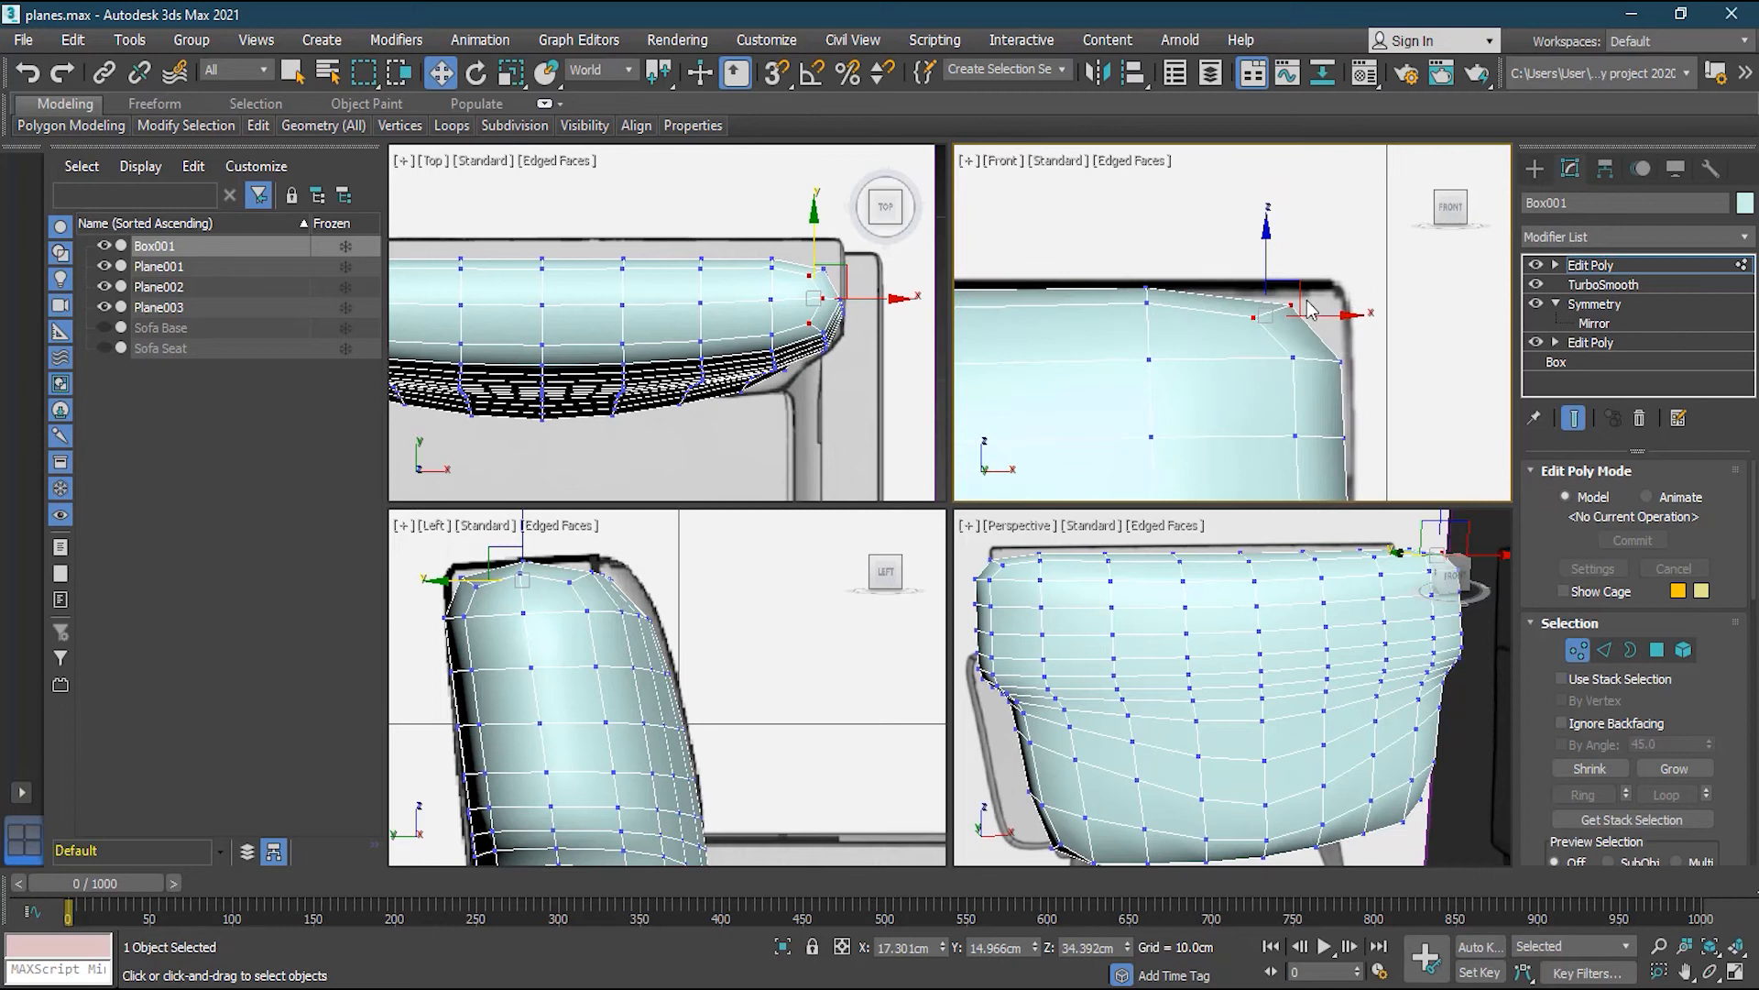
drag(1285, 295, 1343, 273)
Move the vertices along the backrest's right edge below the corner outward to follow the reference outline
drag(1370, 331, 1256, 379)
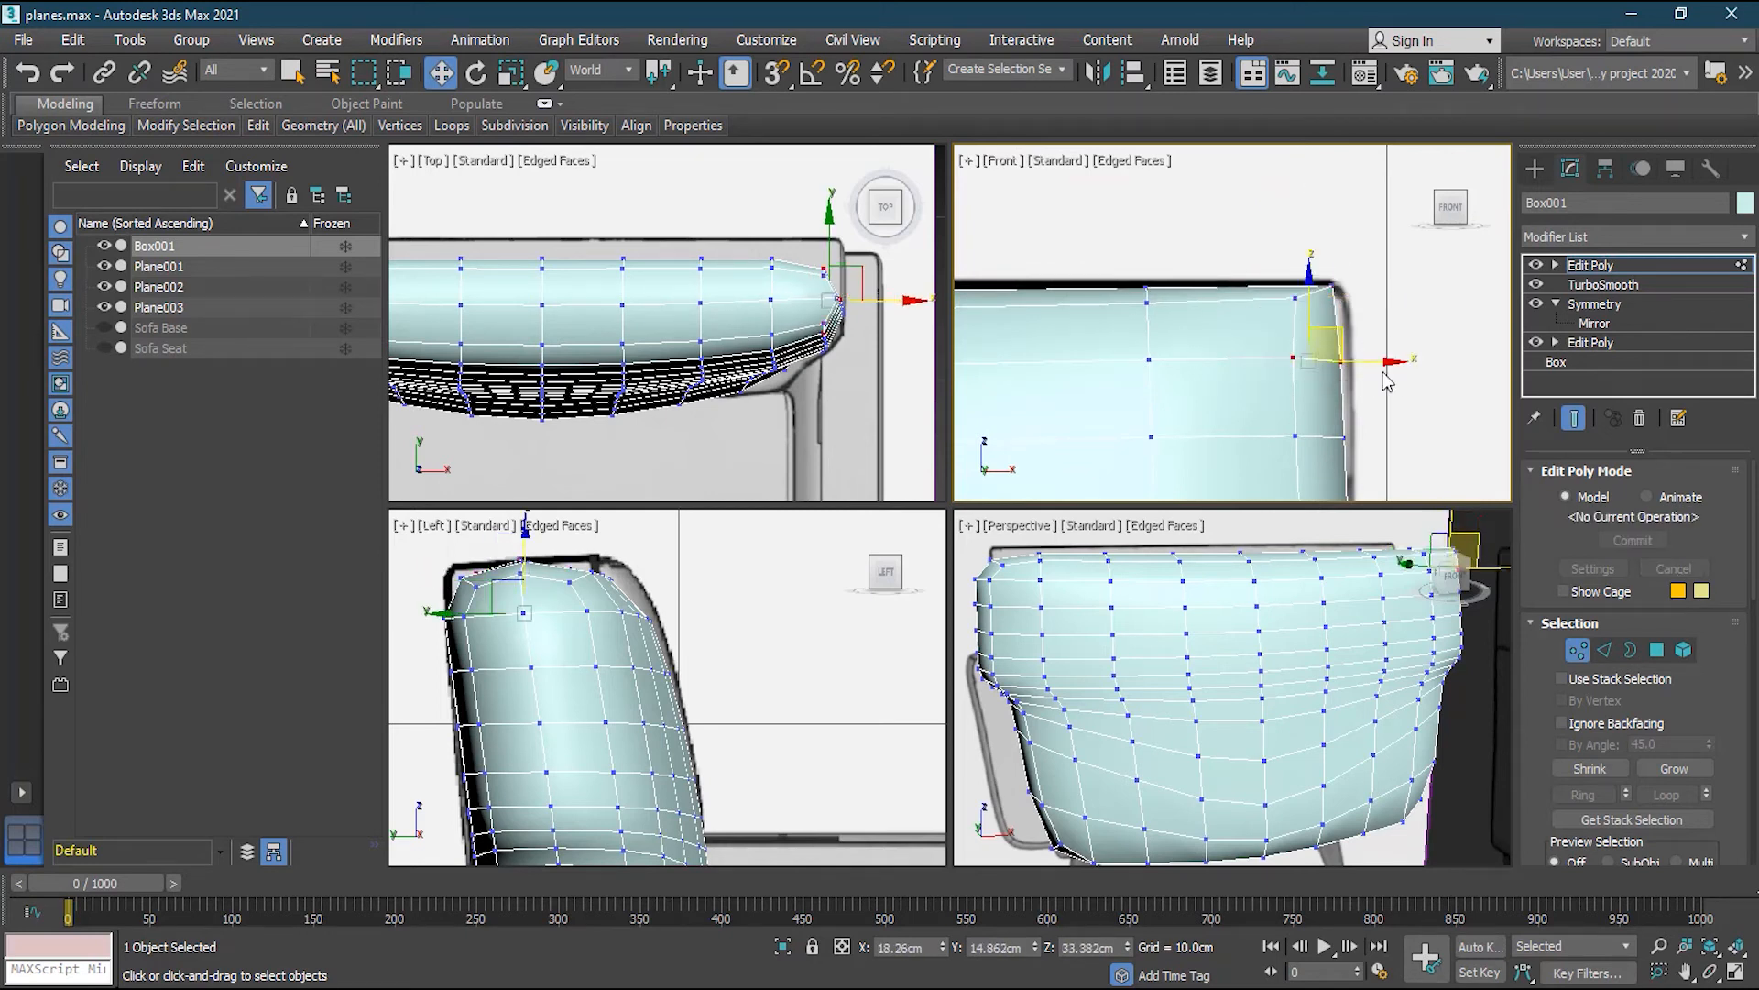
drag(1375, 420, 1276, 452)
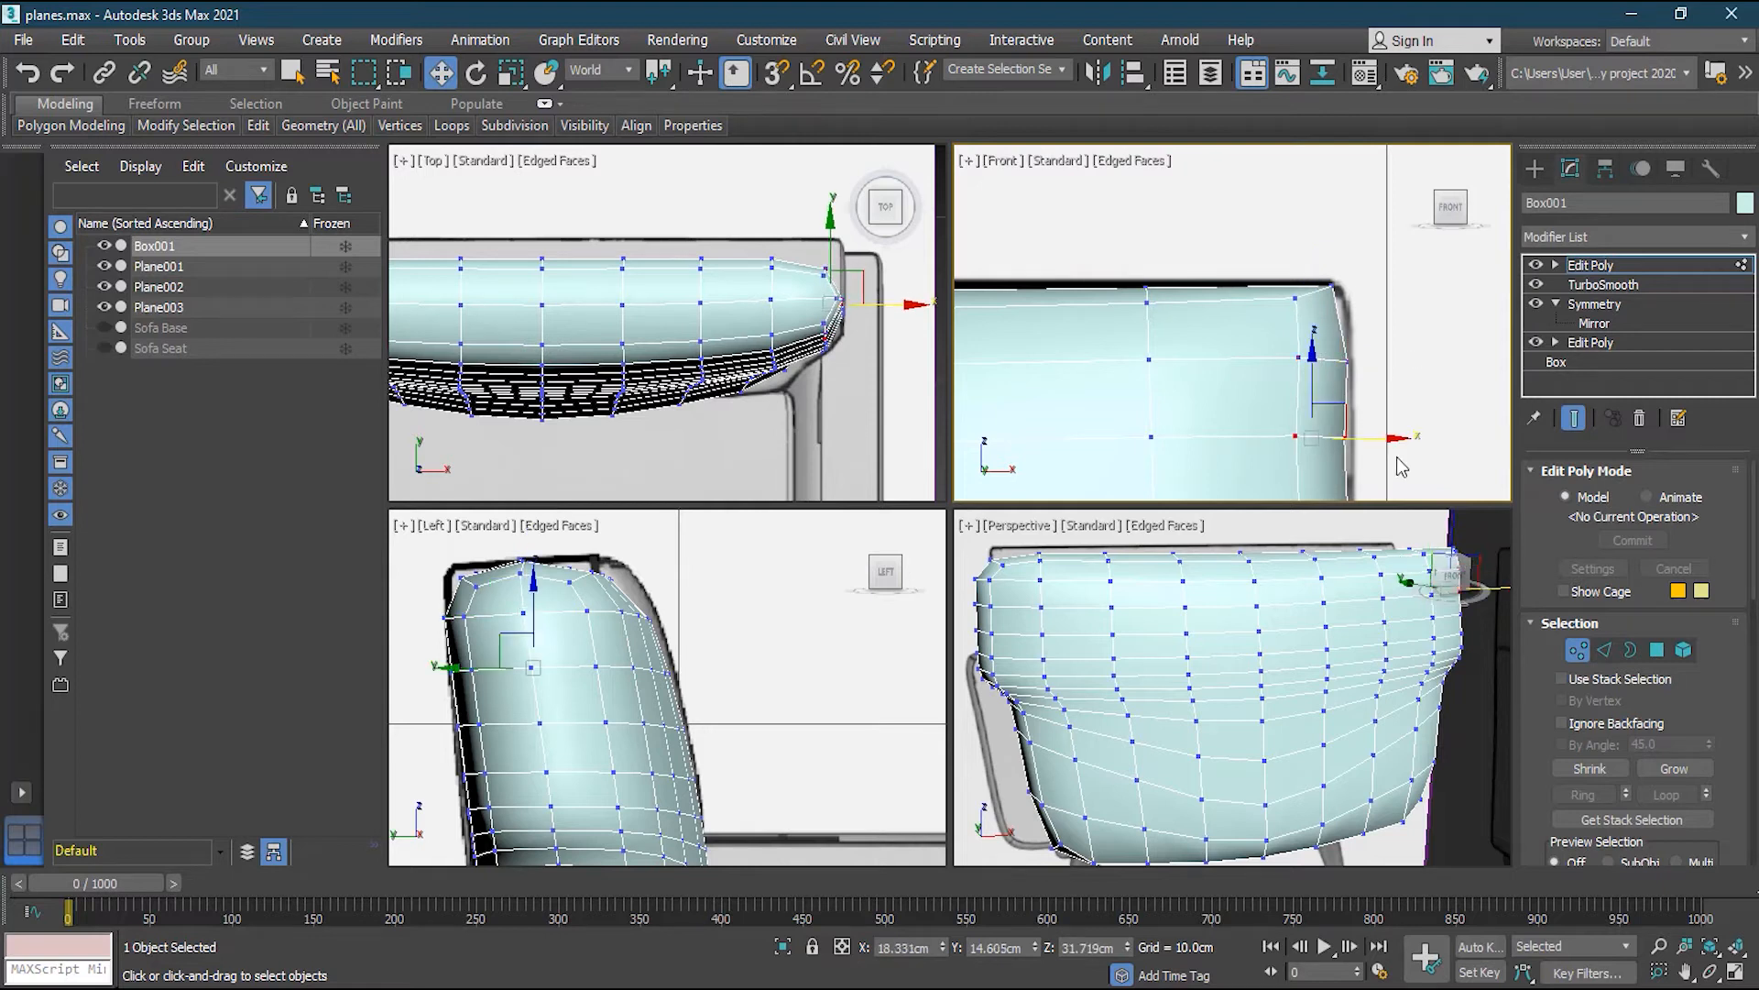
drag(1386, 438, 1392, 438)
drag(1364, 269, 1261, 333)
Adjust the vertices at the backrest's upper left corner in the front view to follow the reference outline
middle_drag(1191, 332, 1631, 349)
middle_drag(1219, 384, 1206, 345)
drag(1145, 299, 1181, 241)
scroll(1210, 341, down, 5)
middle_drag(1352, 352, 1031, 349)
middle_drag(1110, 342, 1345, 337)
scroll(1080, 366, up, 3)
drag(1096, 293, 1155, 349)
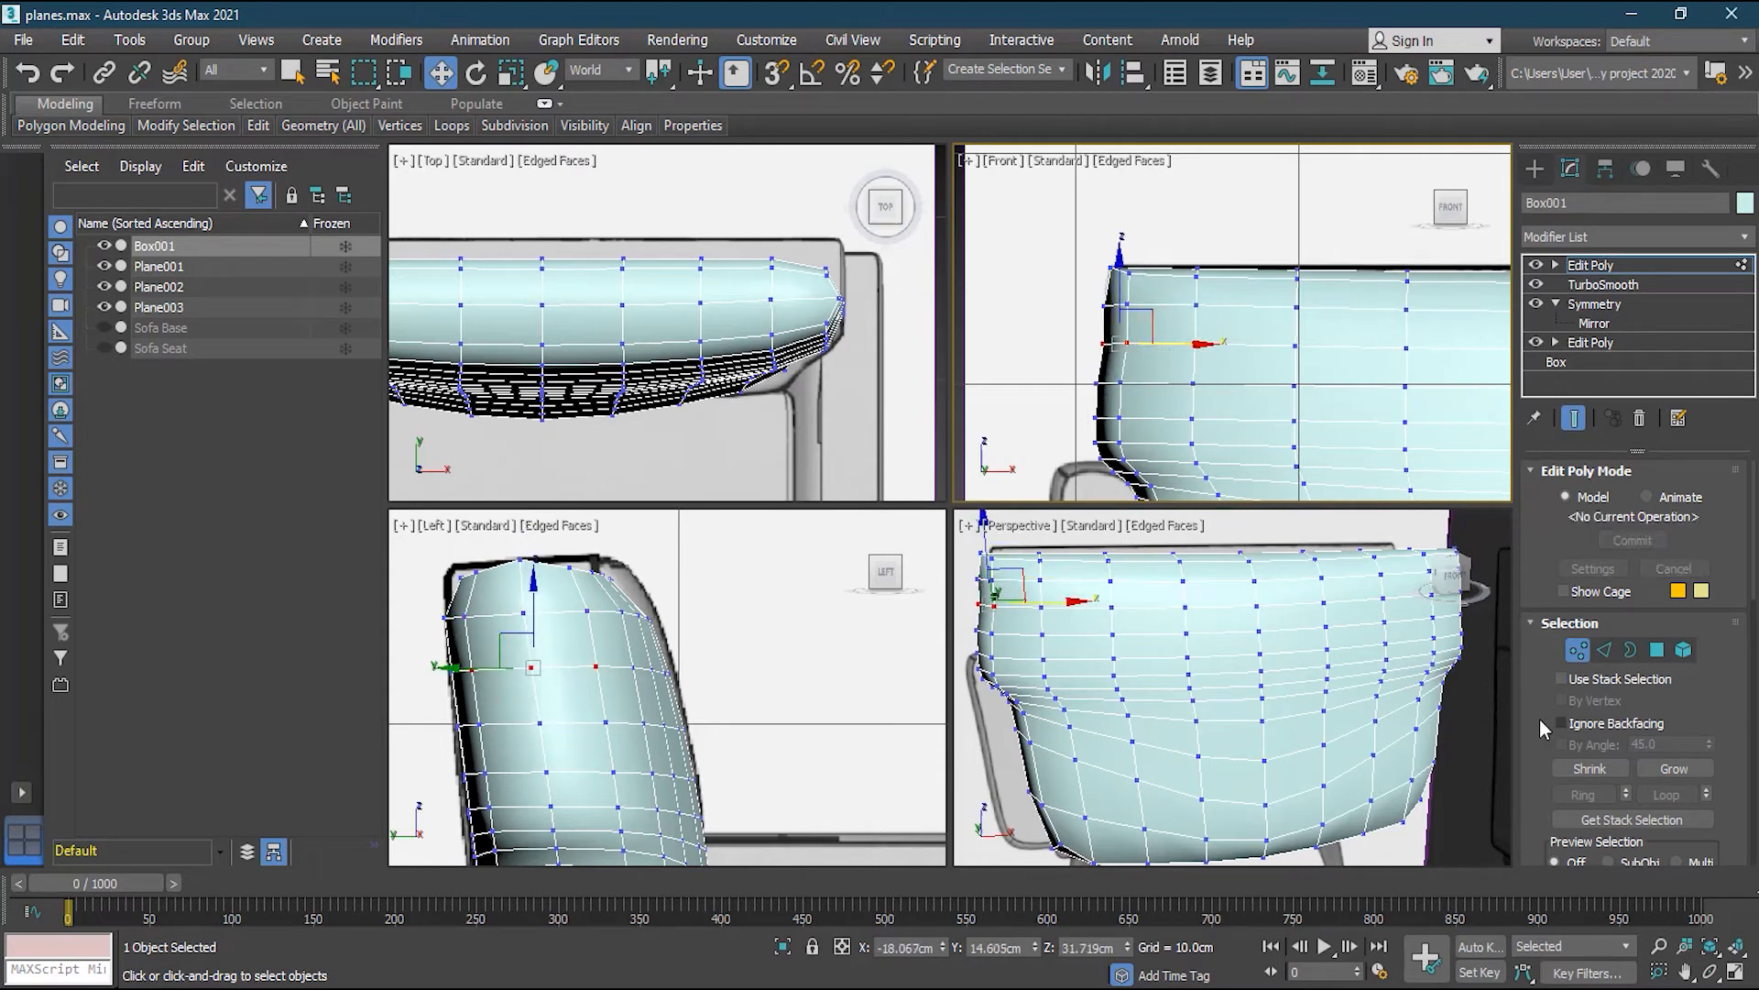
Turn on See-Through in the backrest's object properties
right_click(1243, 367)
click(1290, 519)
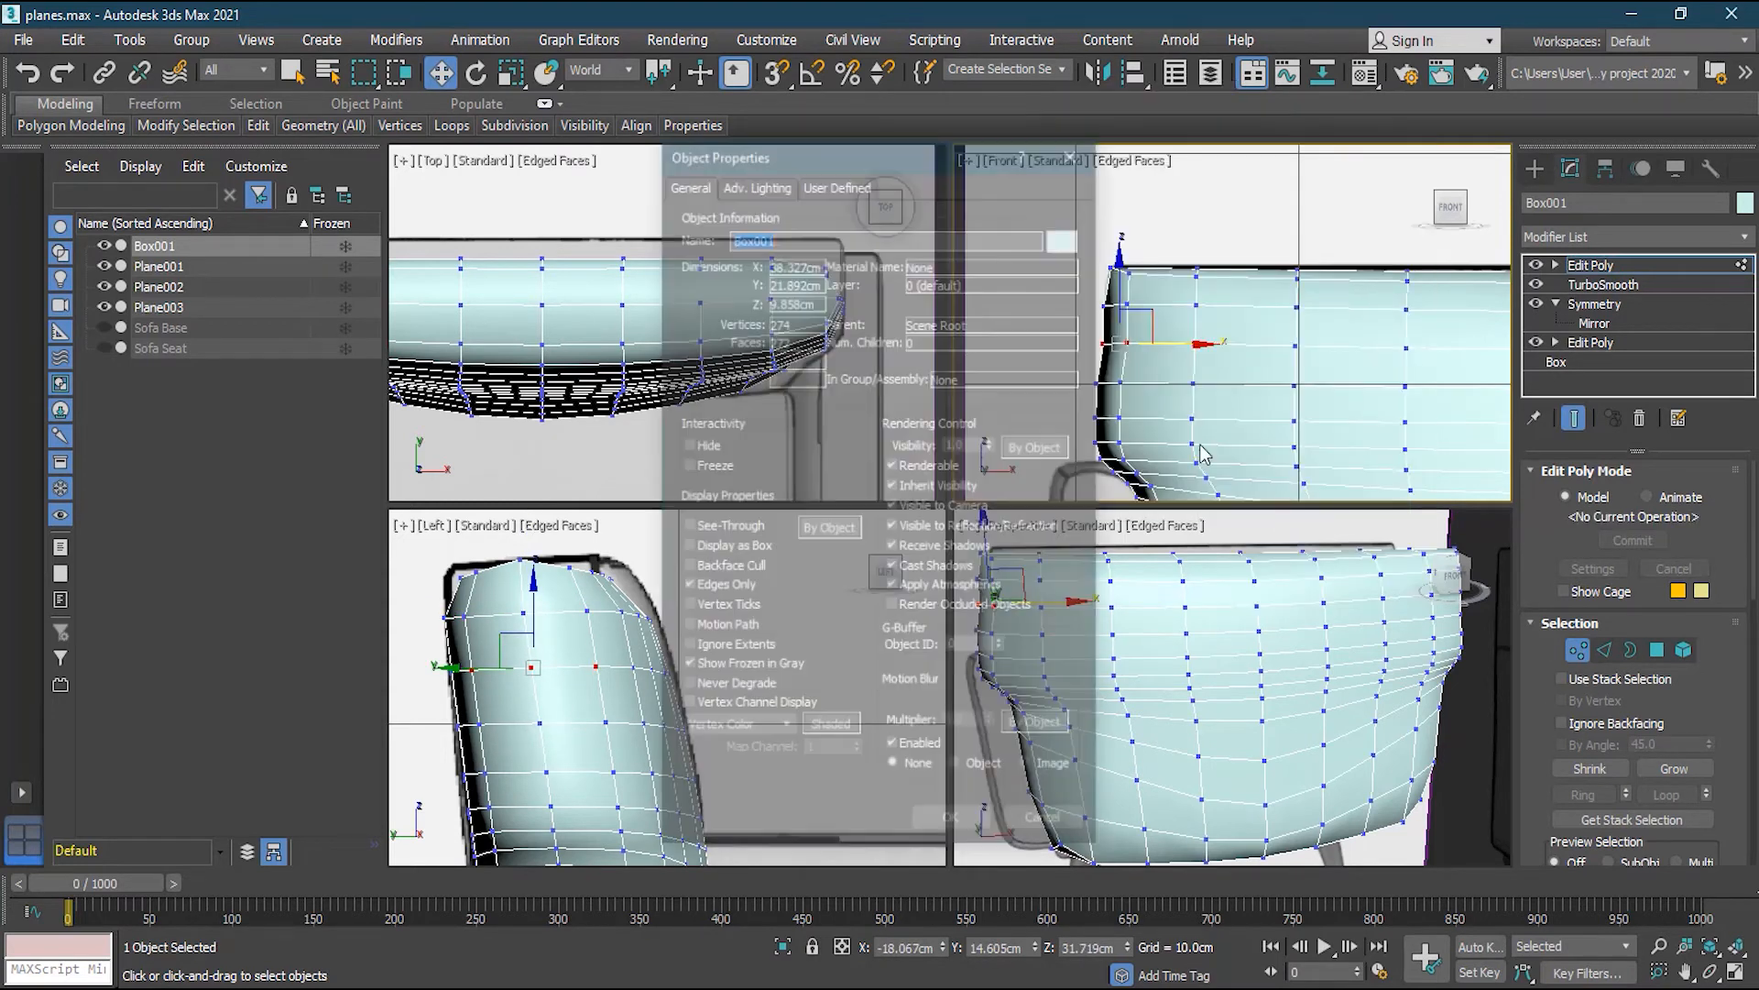
click(761, 524)
click(949, 826)
Shift the vertices along the lower part of the backrest's left edge about 0.36 cm along the X axis
drag(1084, 365, 1168, 431)
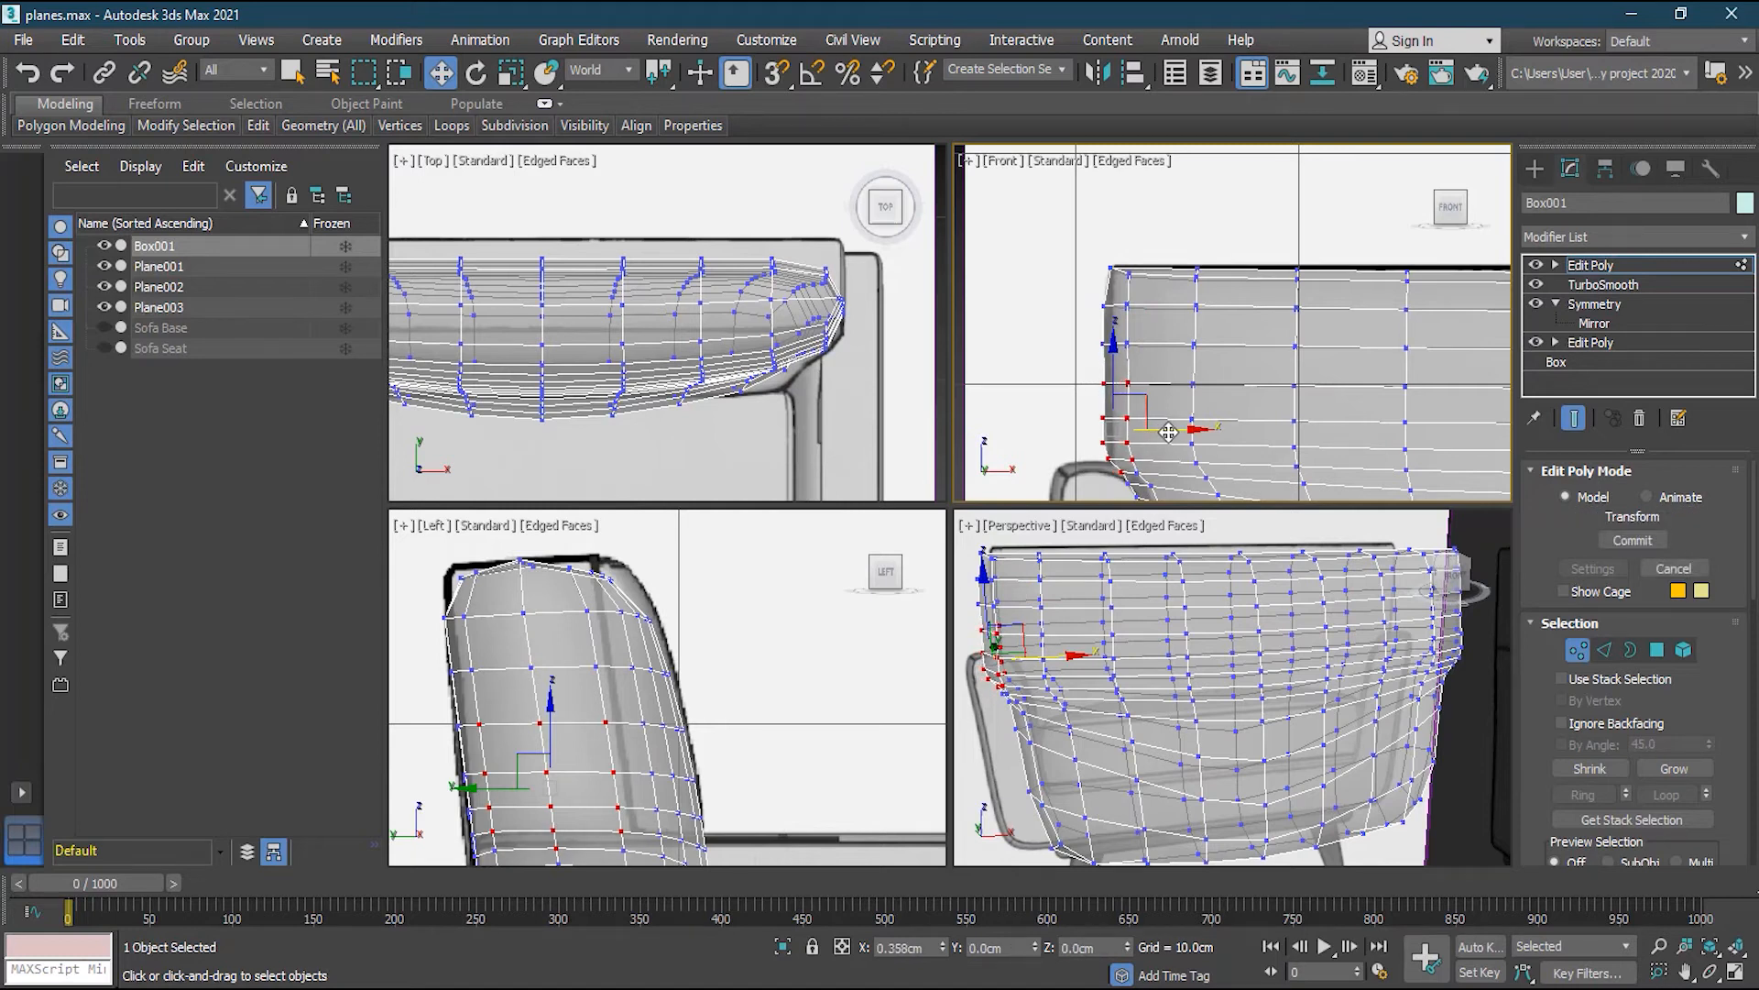
middle_drag(1335, 392, 746, 333)
middle_drag(1079, 341, 1546, 332)
middle_drag(1349, 333, 1201, 406)
scroll(1237, 333, down, 2)
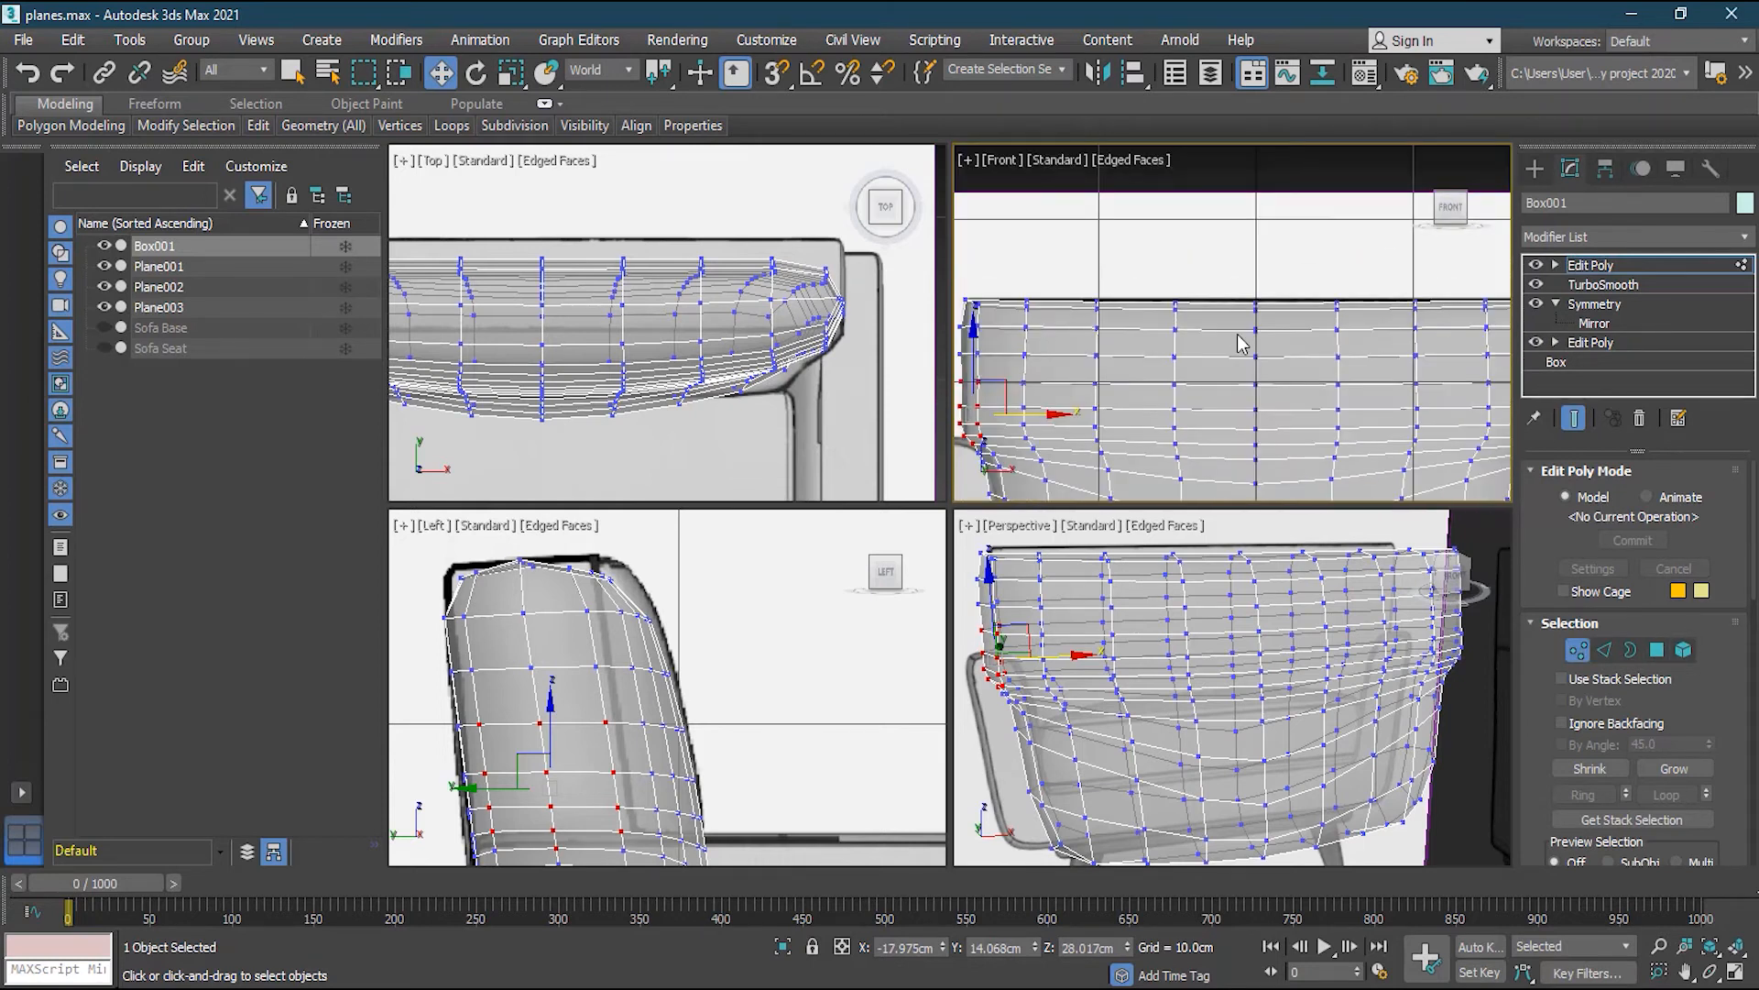
Raise the middle vertices of the backrest's top edge about 0.2 cm along the Z axis in the front view
drag(1090, 265, 1455, 322)
middle_drag(1372, 372, 1316, 375)
scroll(1317, 375, down, 2)
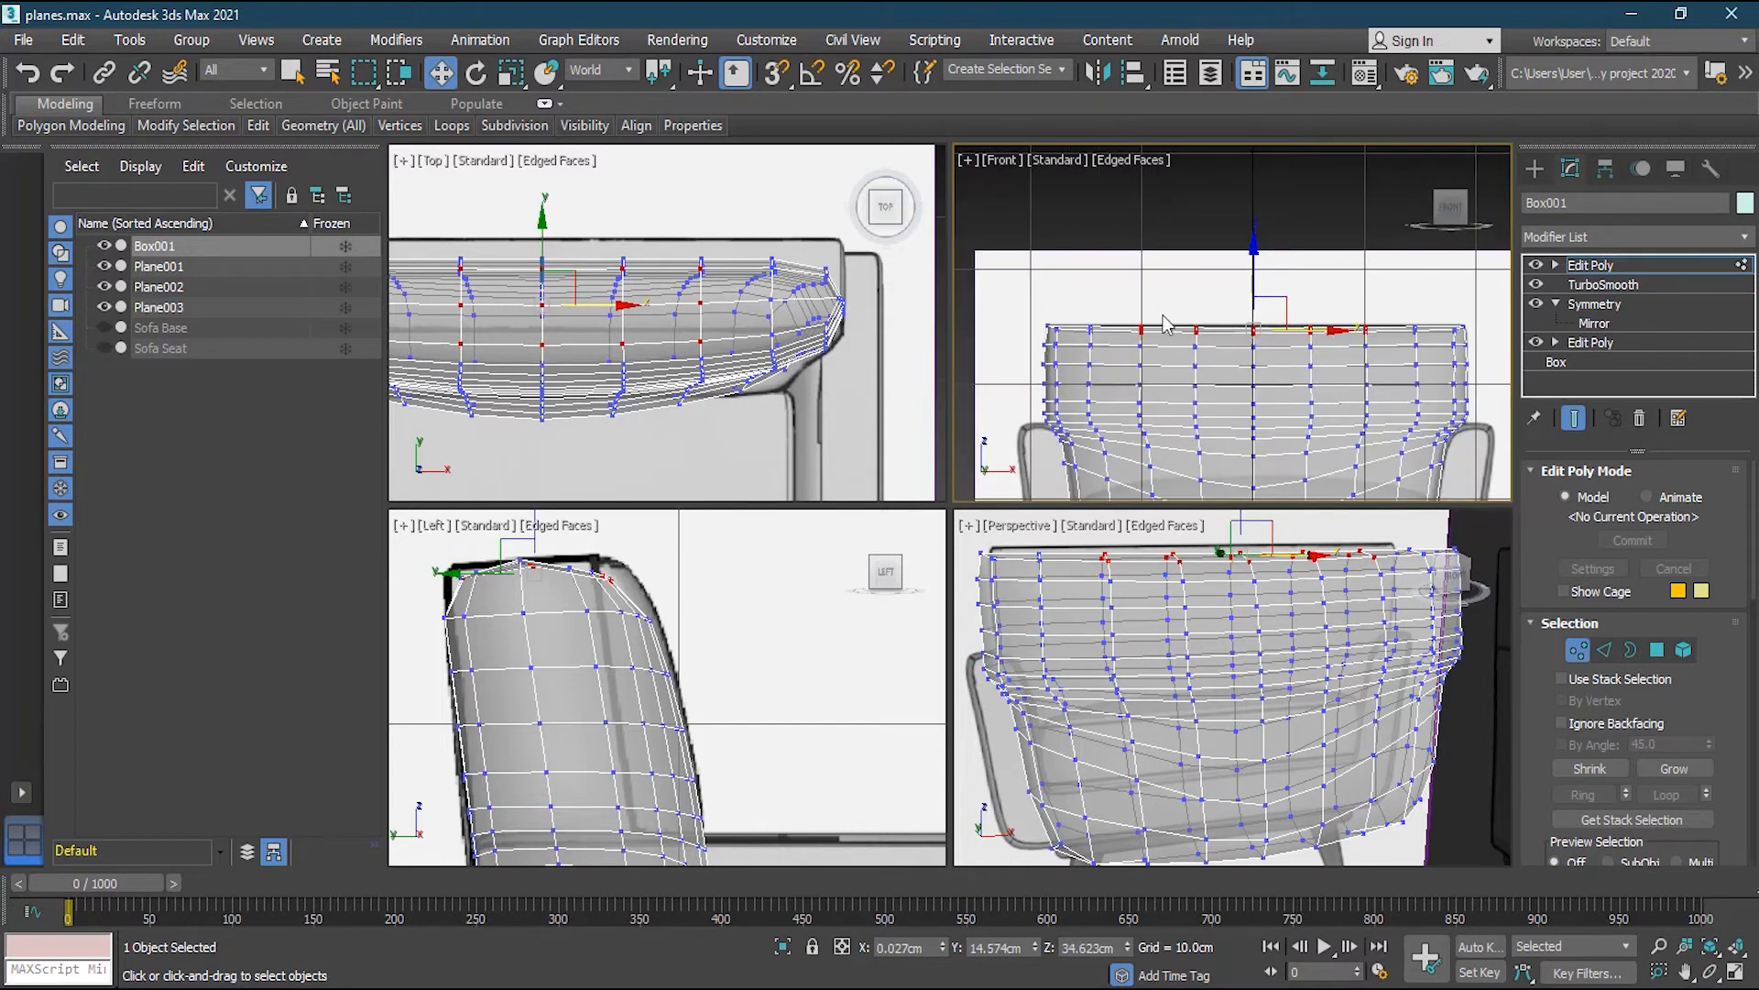
drag(1320, 347, 1389, 339)
drag(1252, 275, 1275, 320)
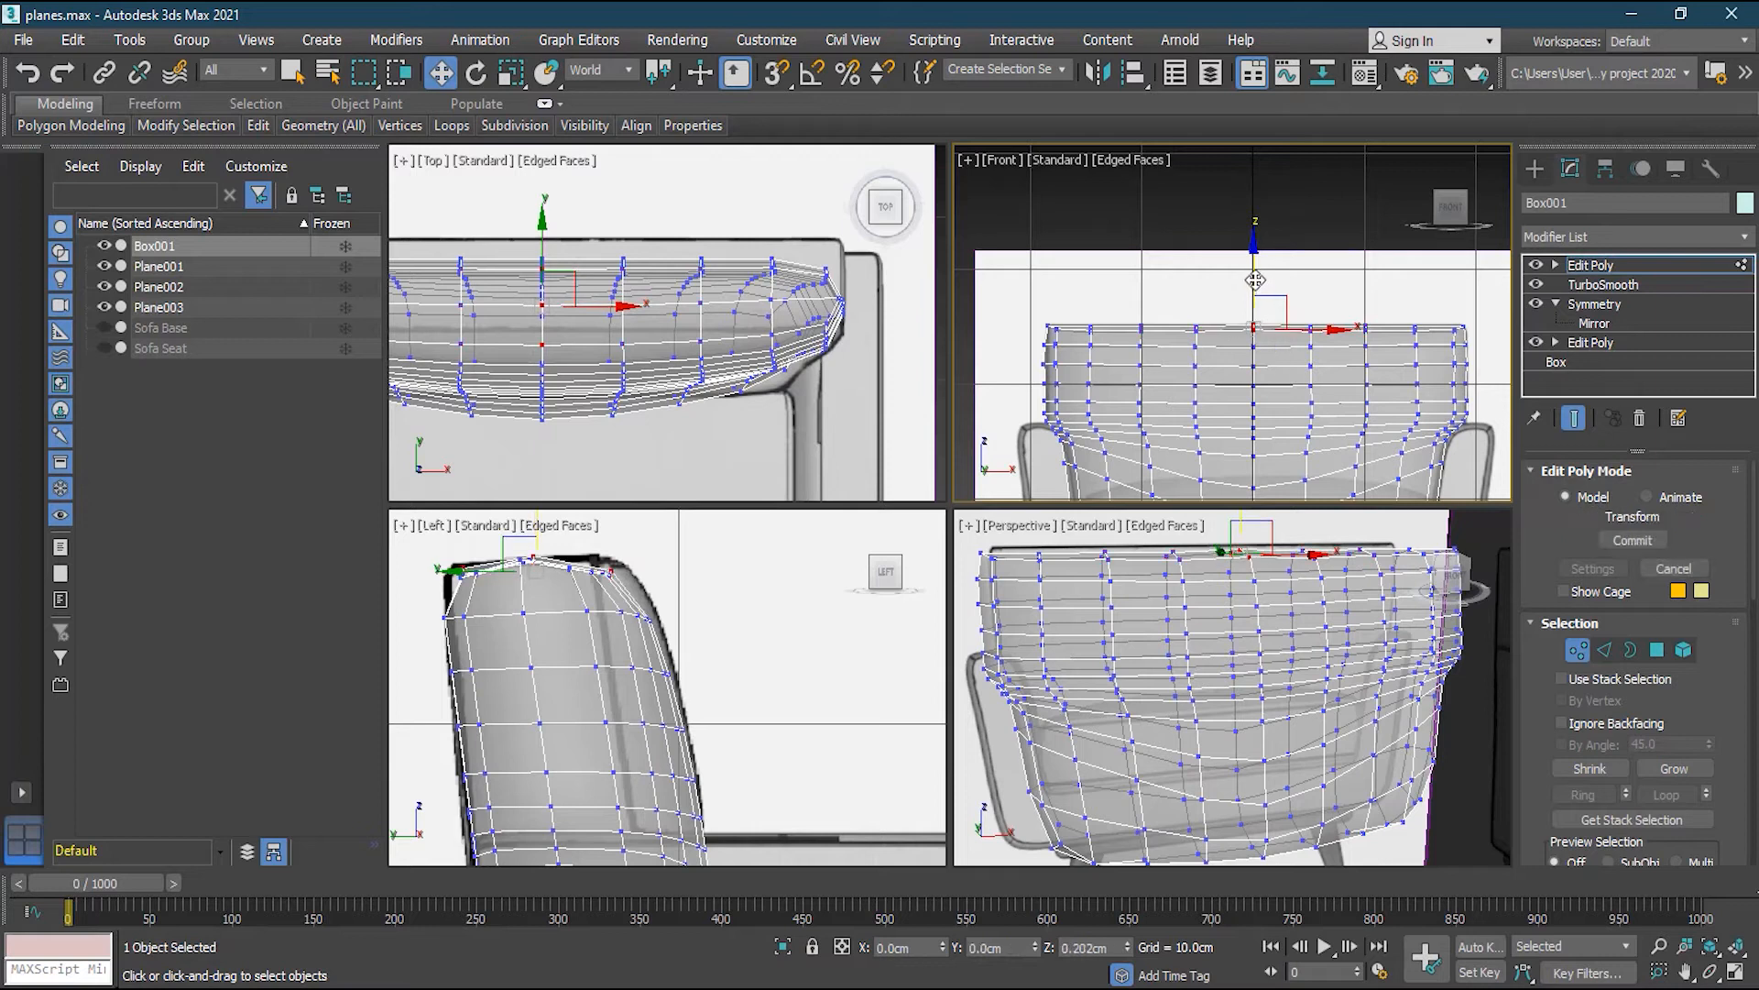
Leave vertex editing and turn off See-Through in the backrest's object properties
click(1577, 650)
click(1304, 646)
right_click(1309, 632)
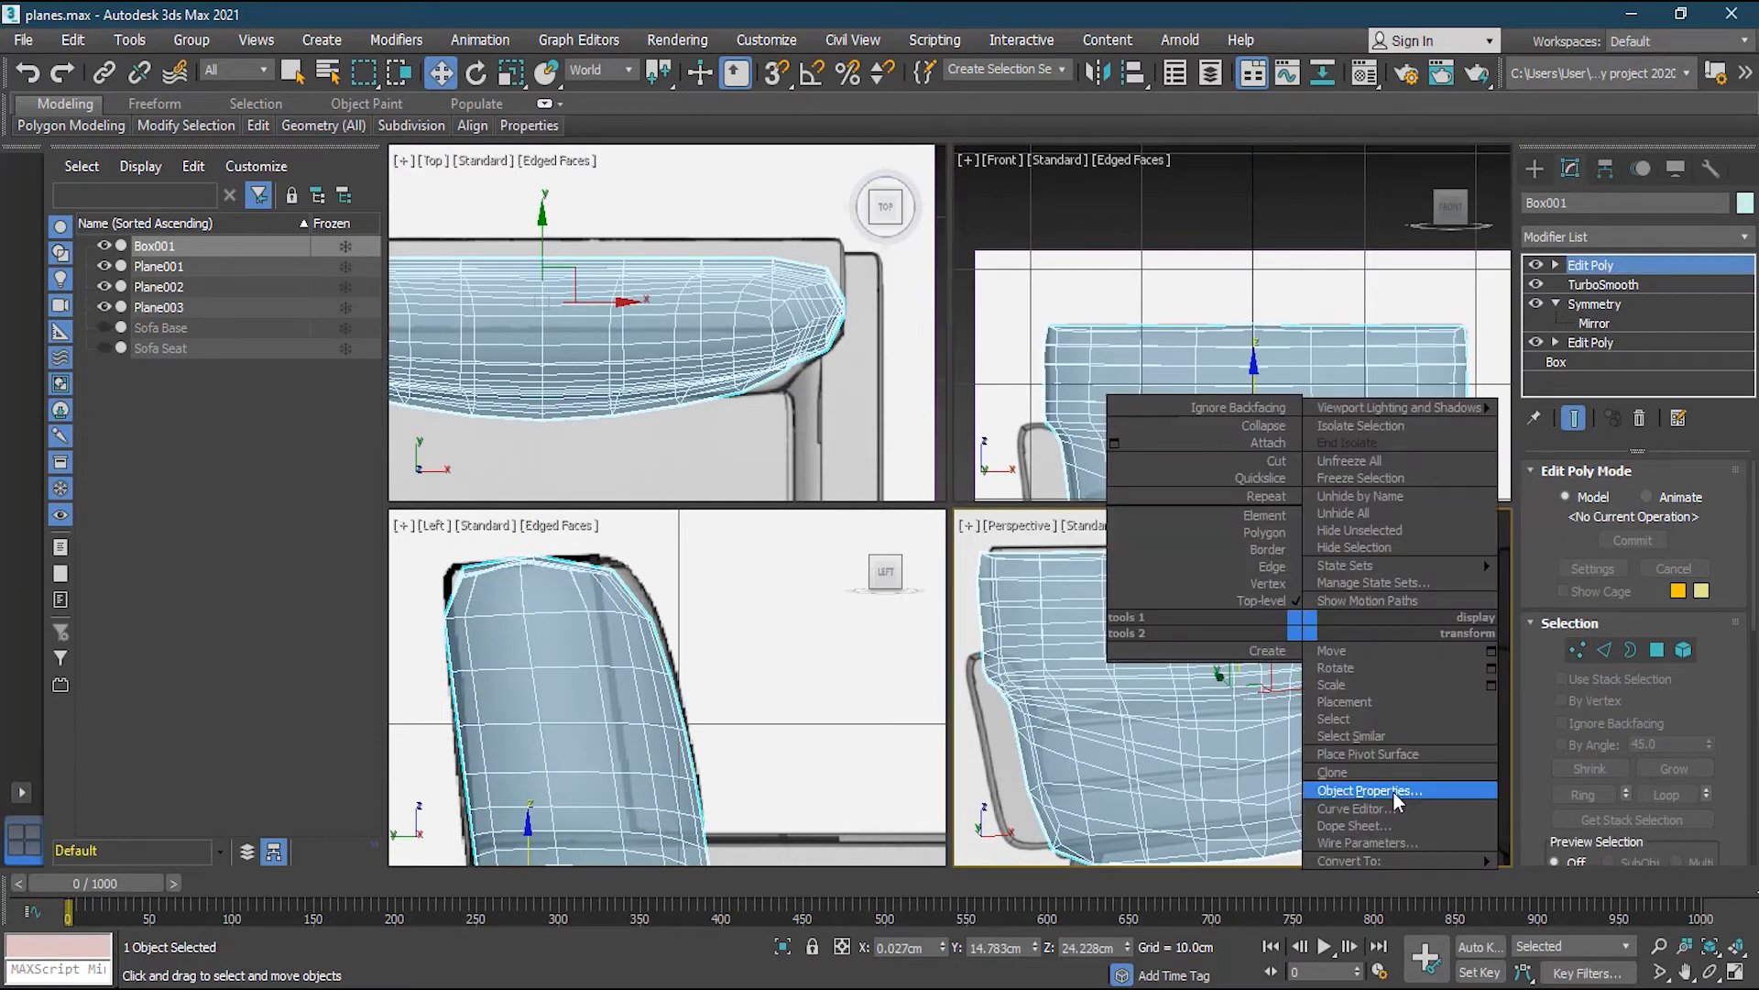
click(1393, 790)
click(753, 526)
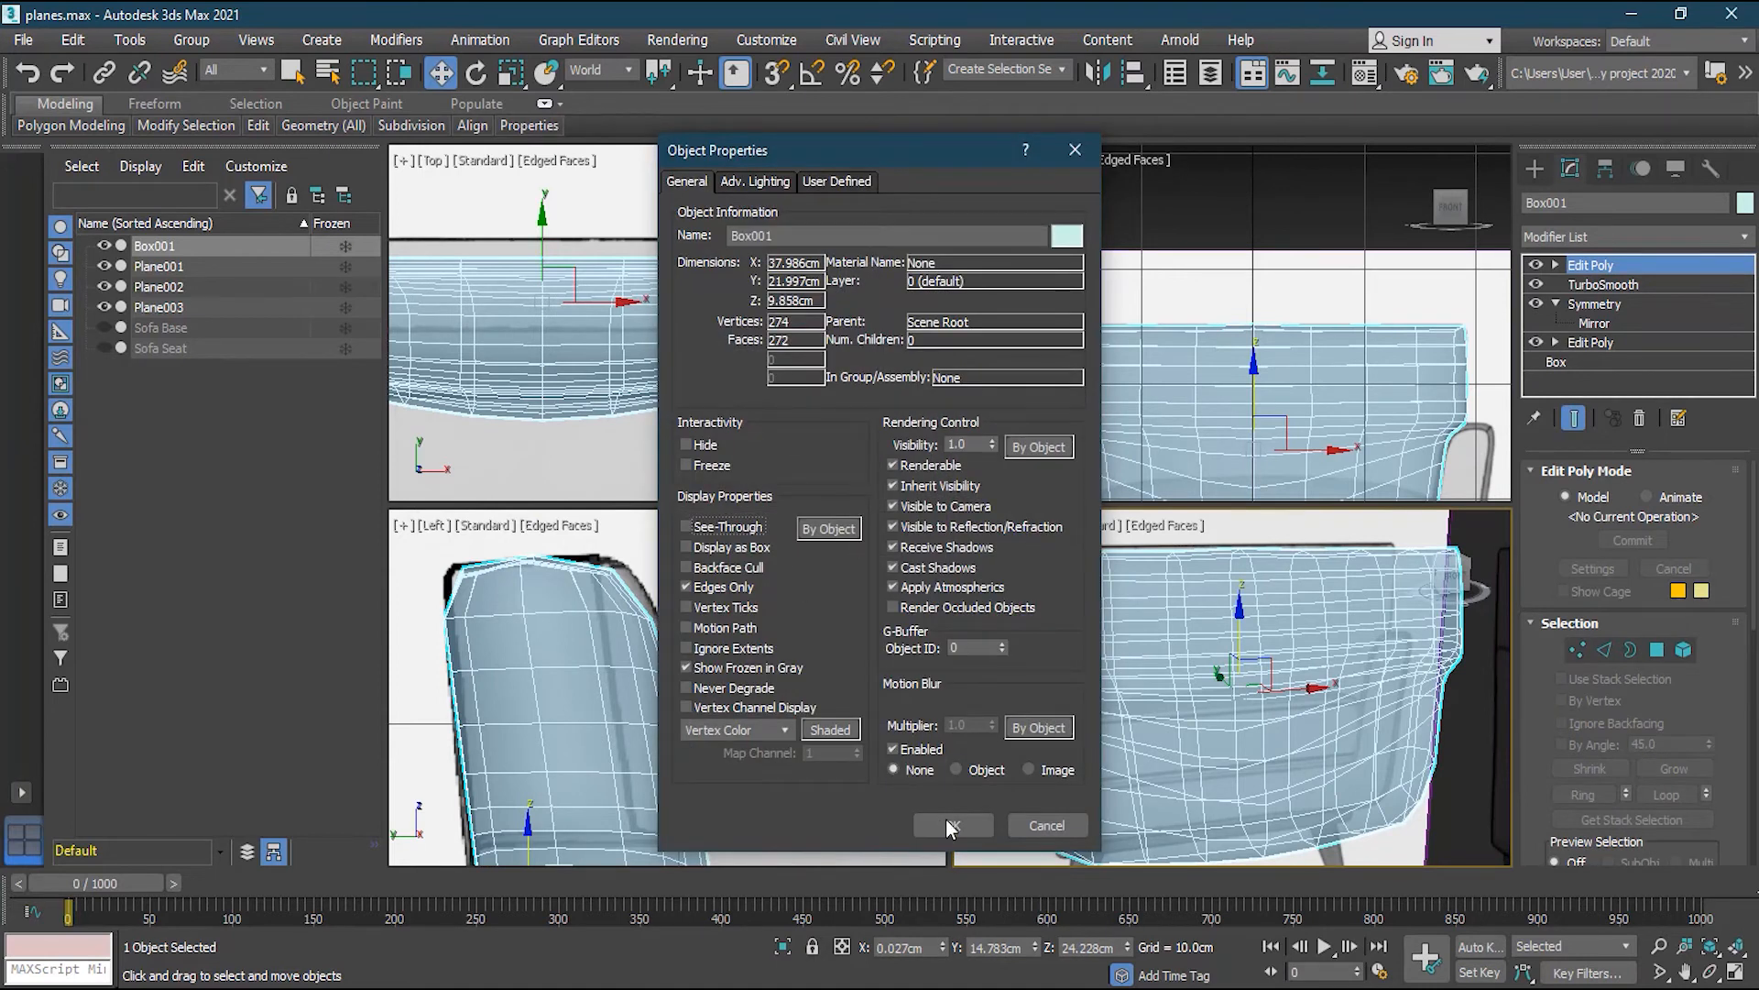
click(952, 824)
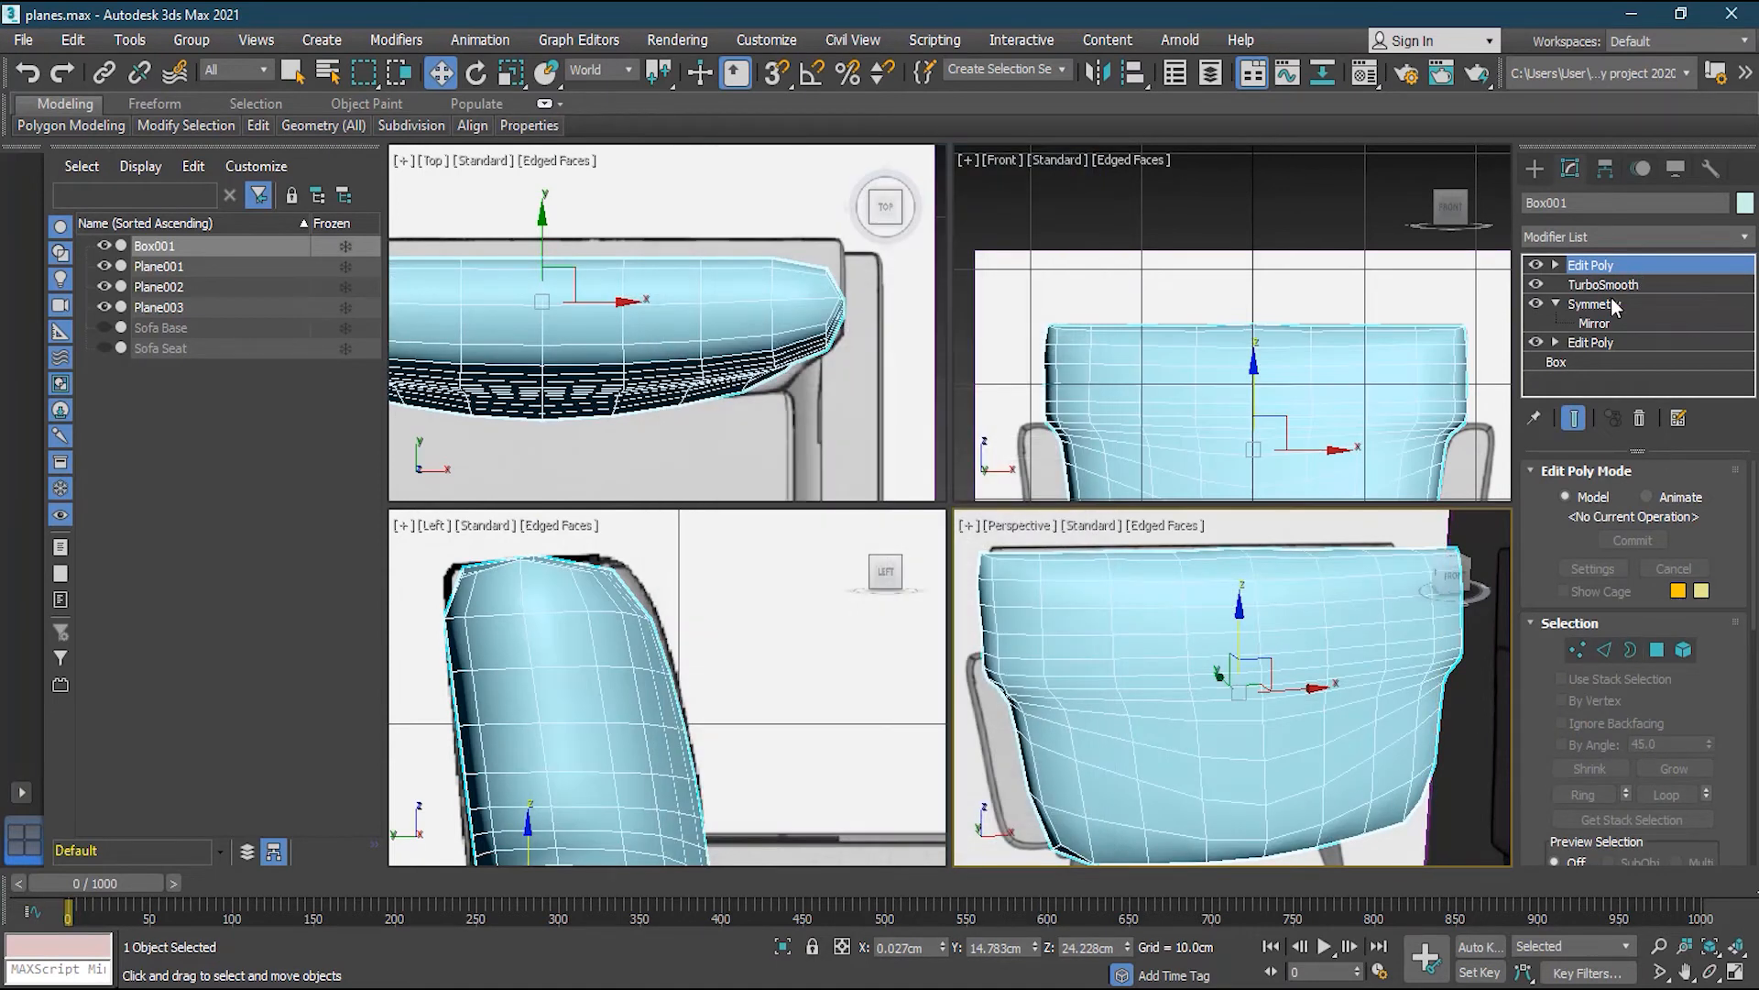
click(1458, 792)
click(1193, 681)
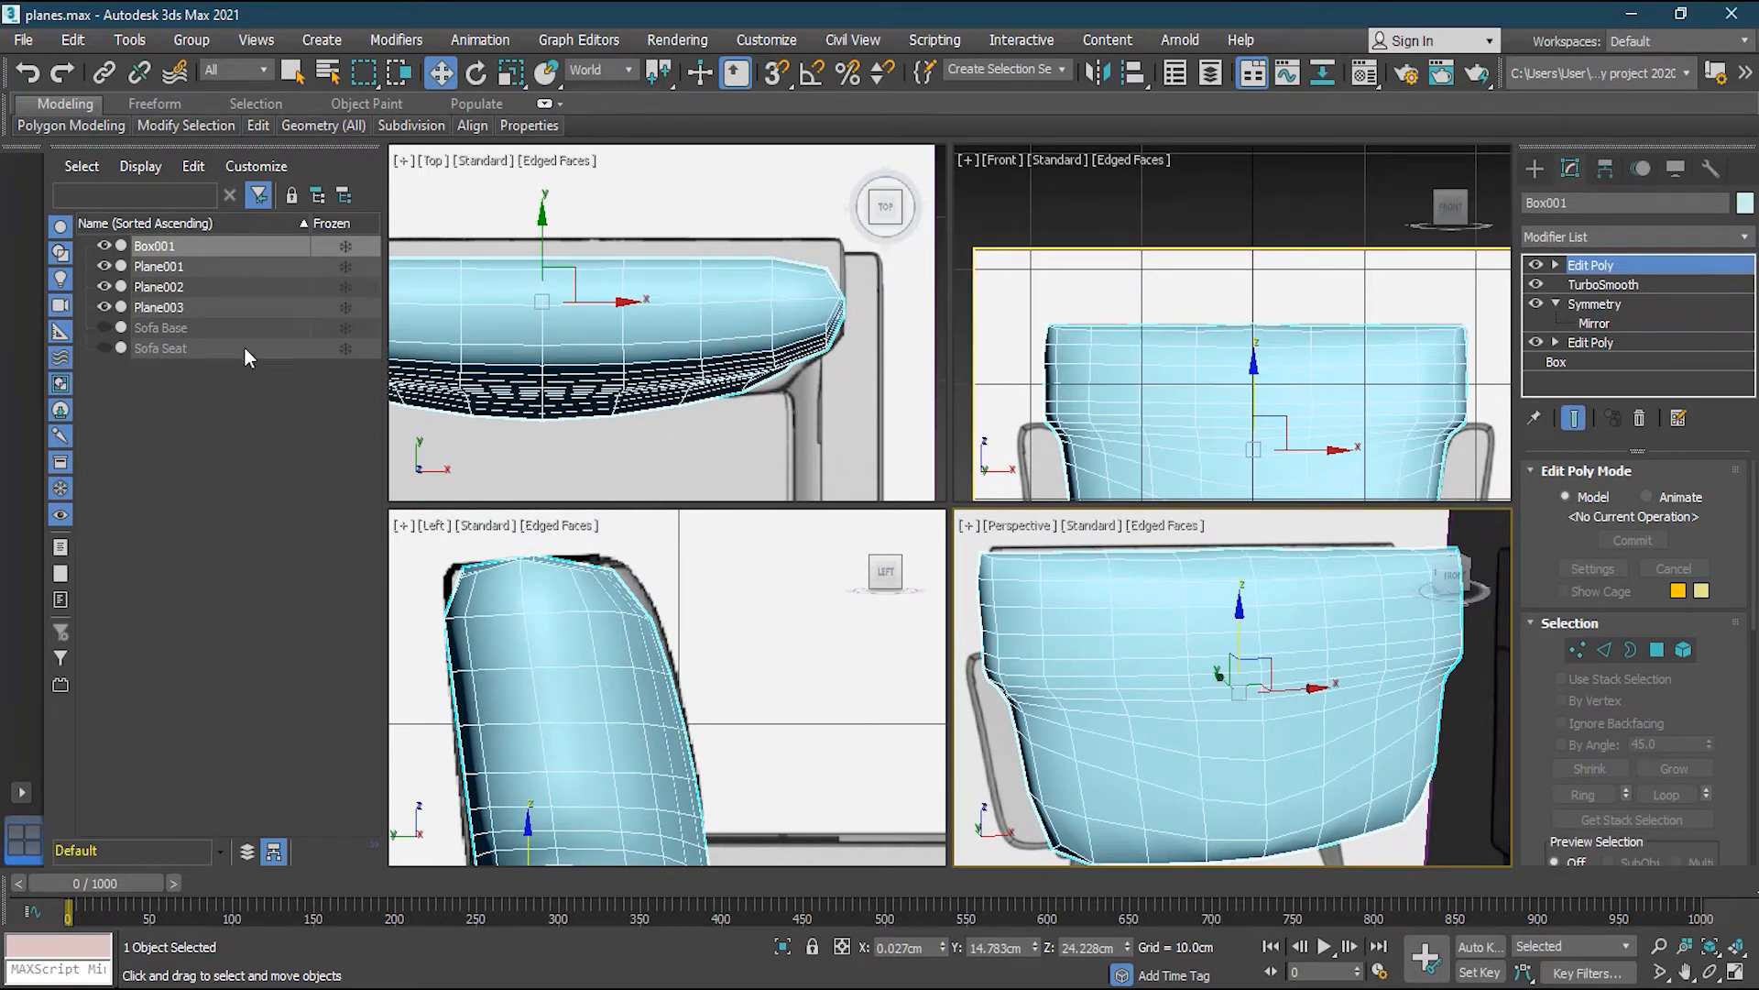
Rename the backrest object as Sofa Back Seat and unhide Sofa Base and Sofa Seat
double_click(164, 249)
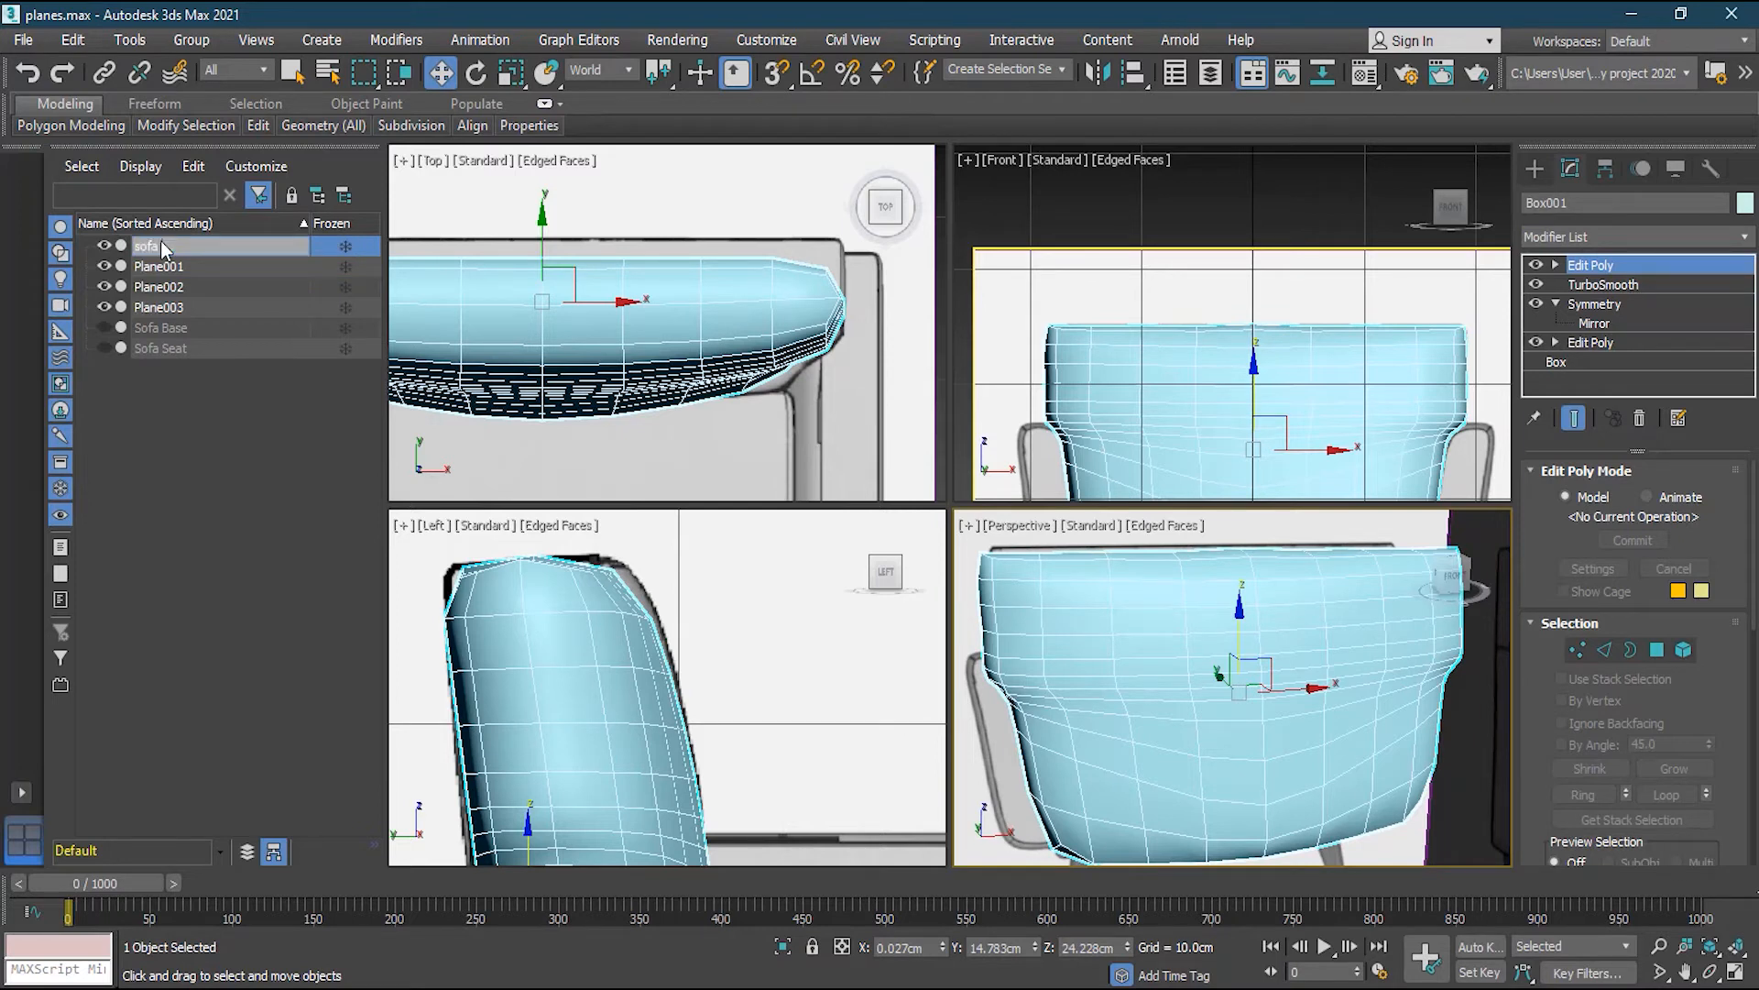
text(sofa back)
text(ts)
click(205, 375)
click(104, 327)
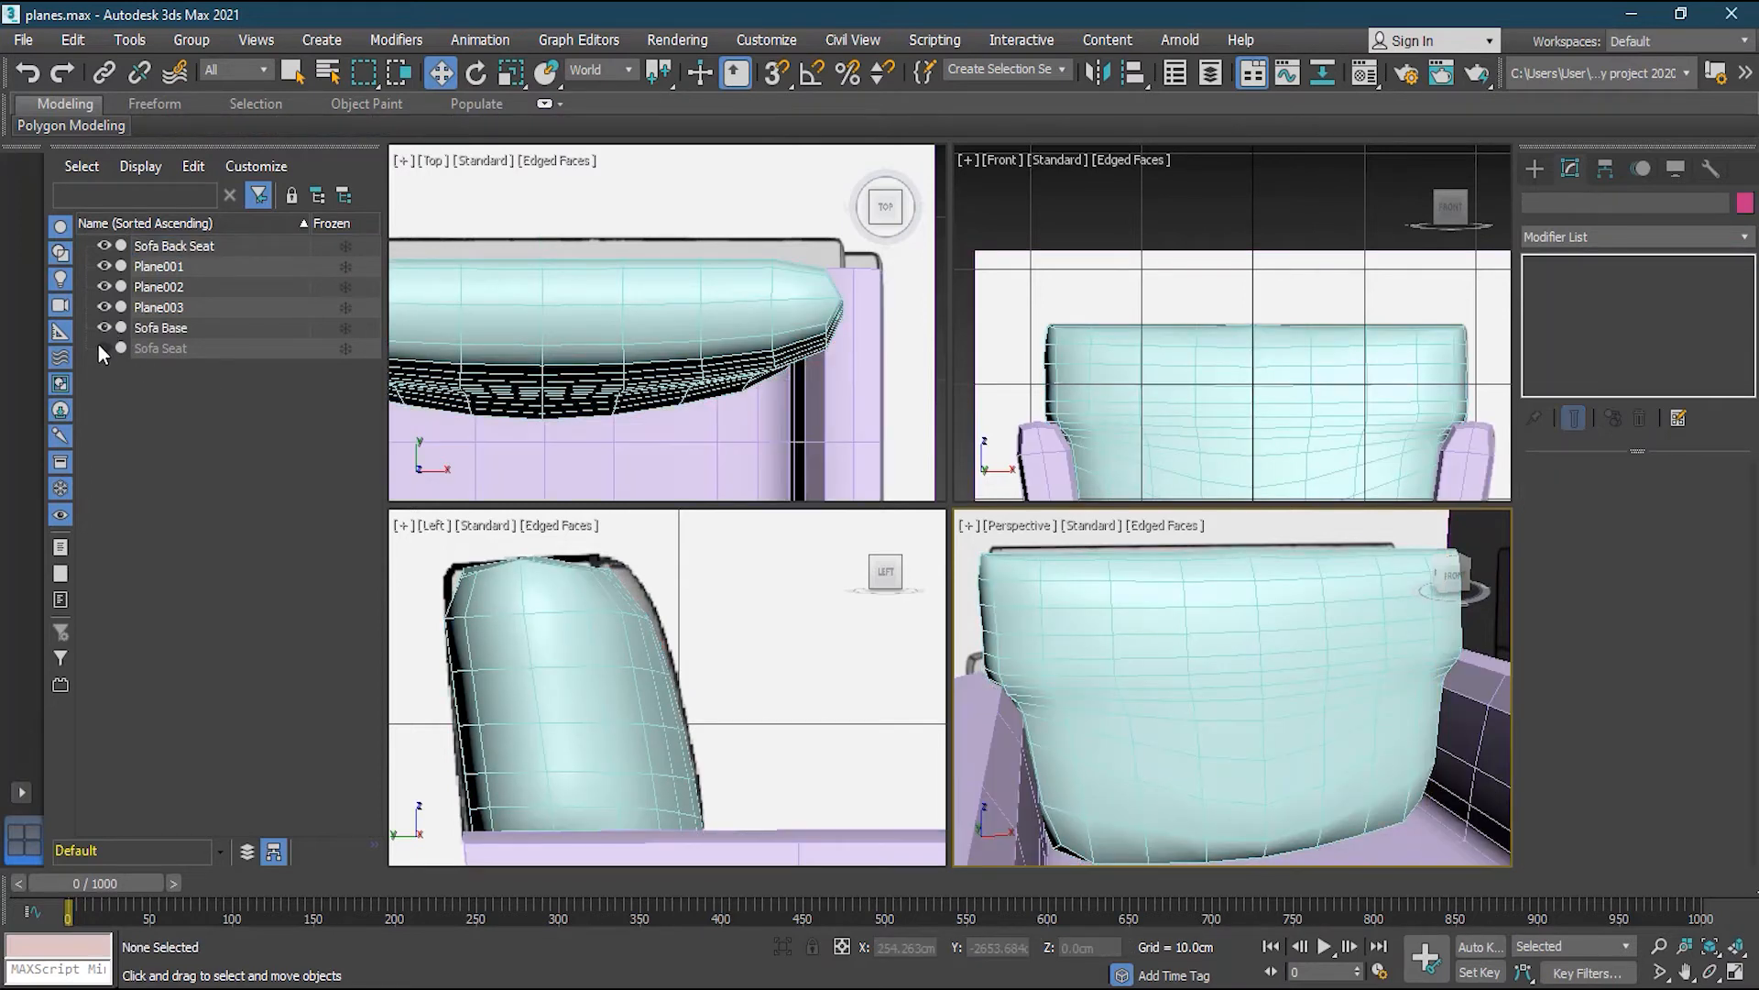
click(103, 349)
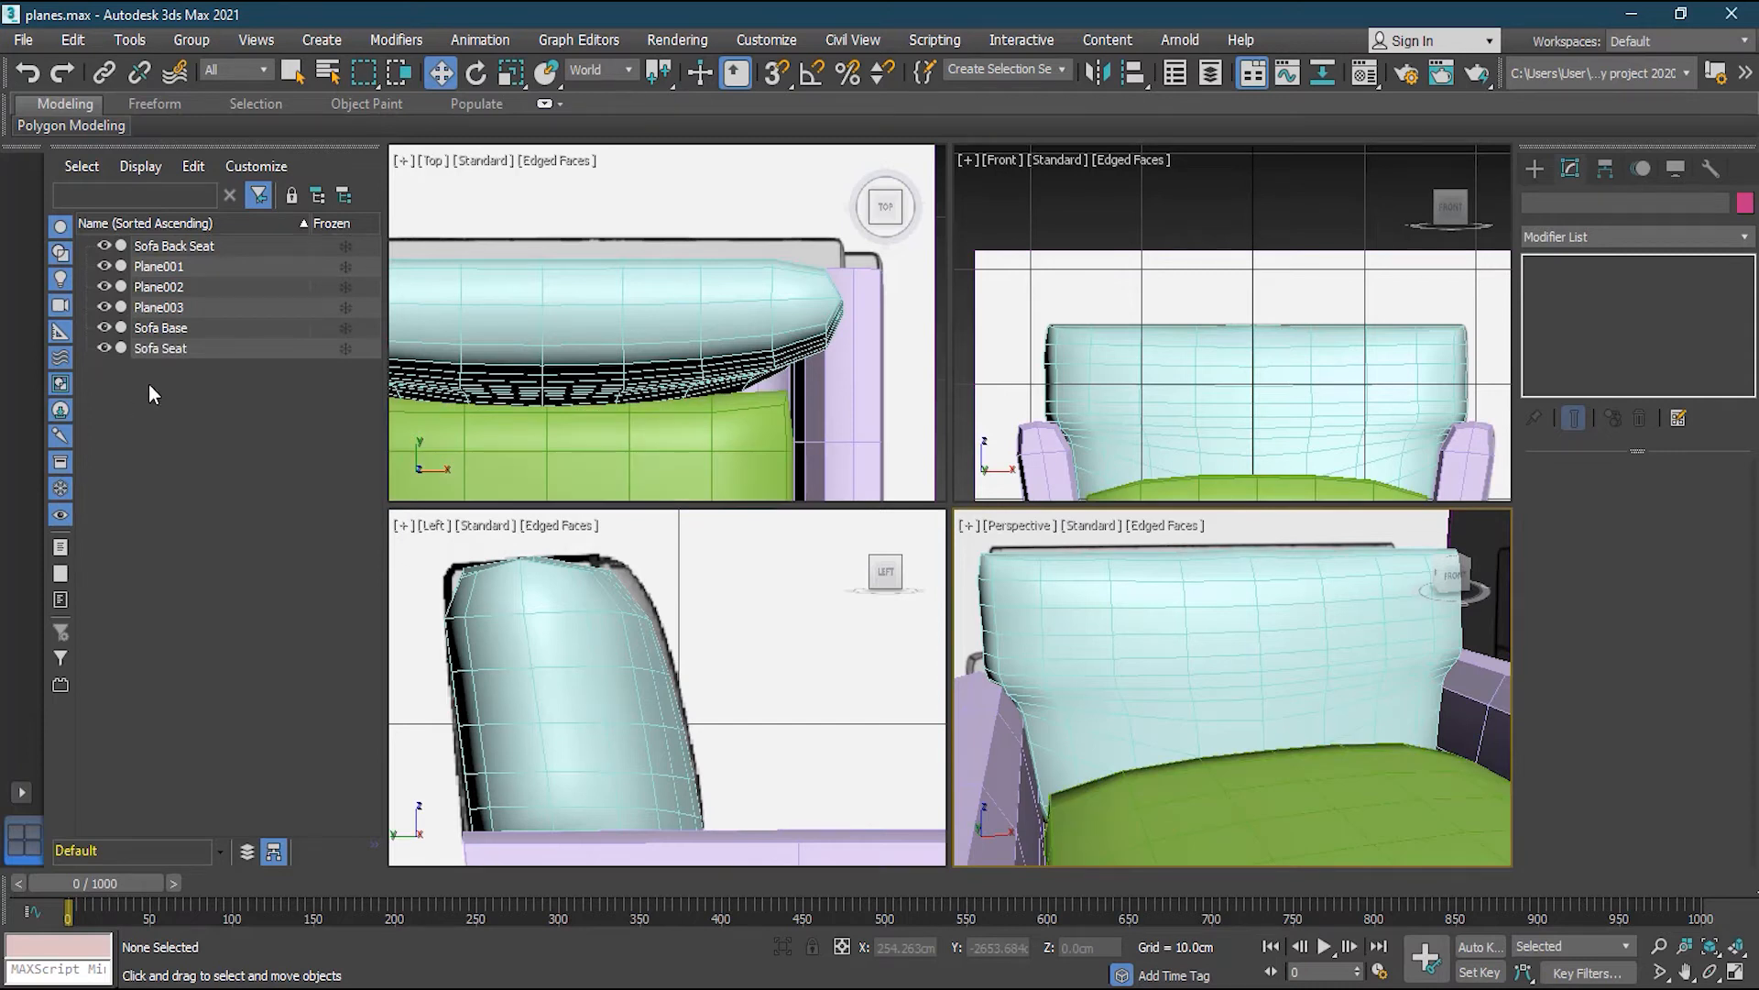
Maximize the perspective view and examine how the base, seat and backrest fit together from several angles
scroll(1146, 633, down, 5)
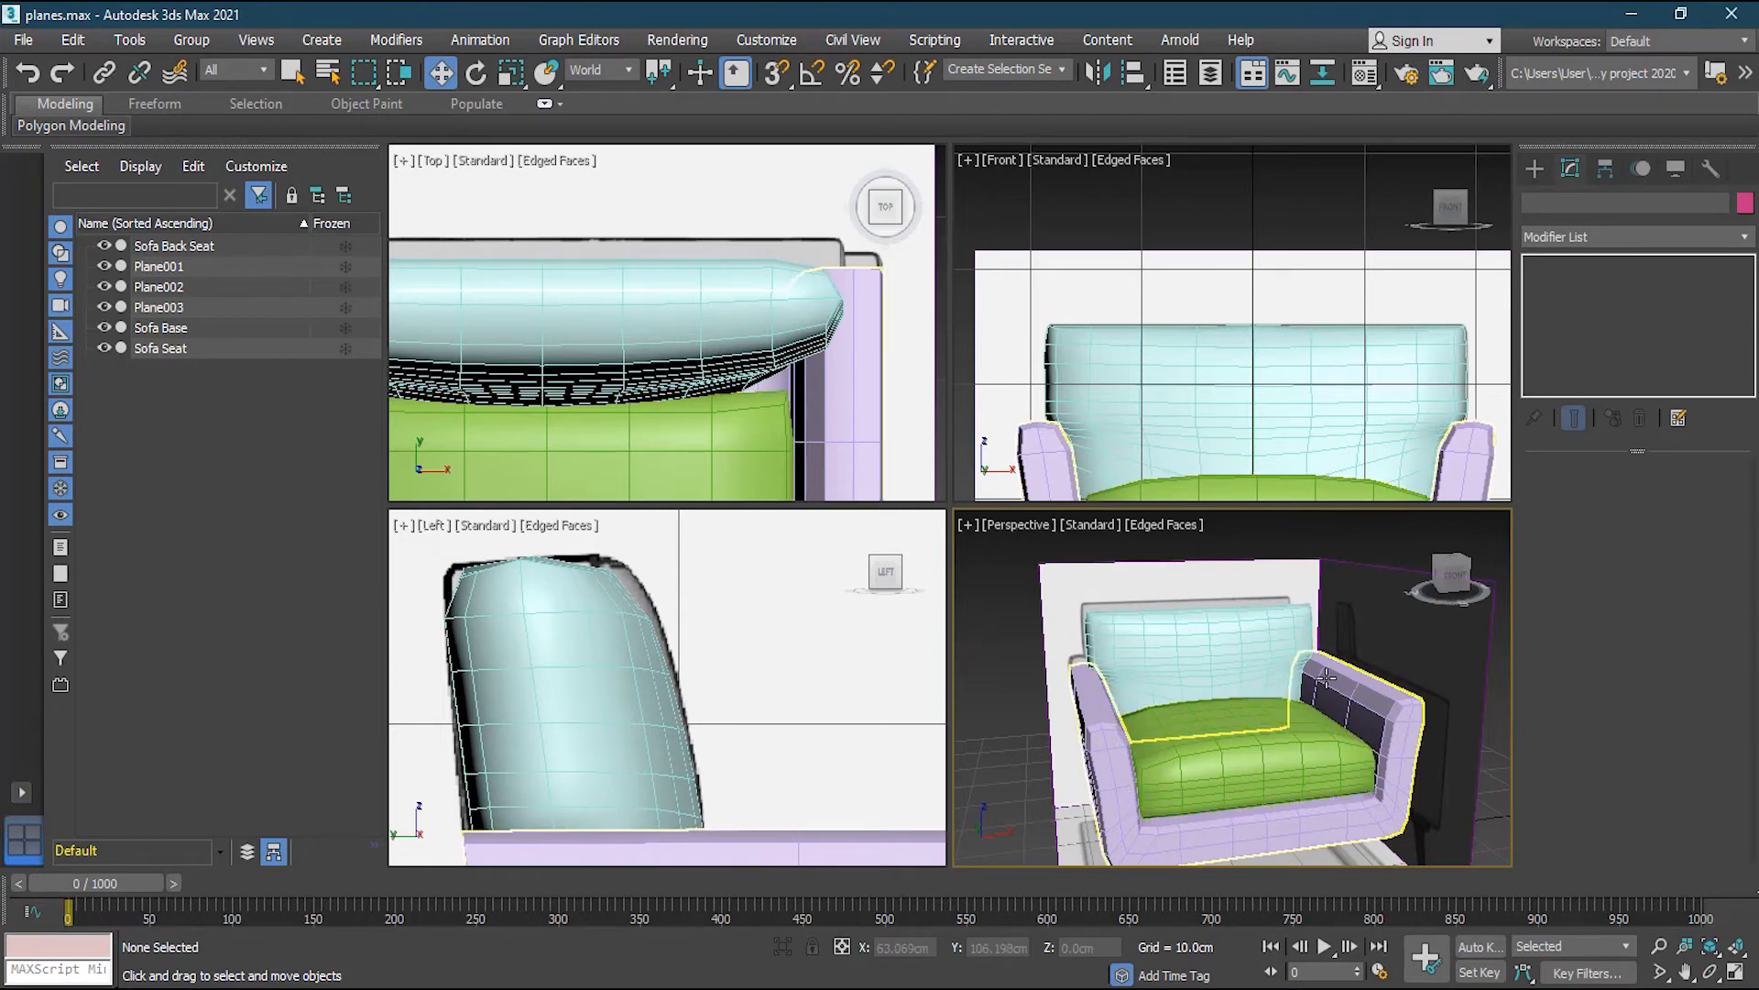
click(1734, 971)
alt+middle_drag(1119, 668, 1142, 639)
scroll(1143, 640, down, 5)
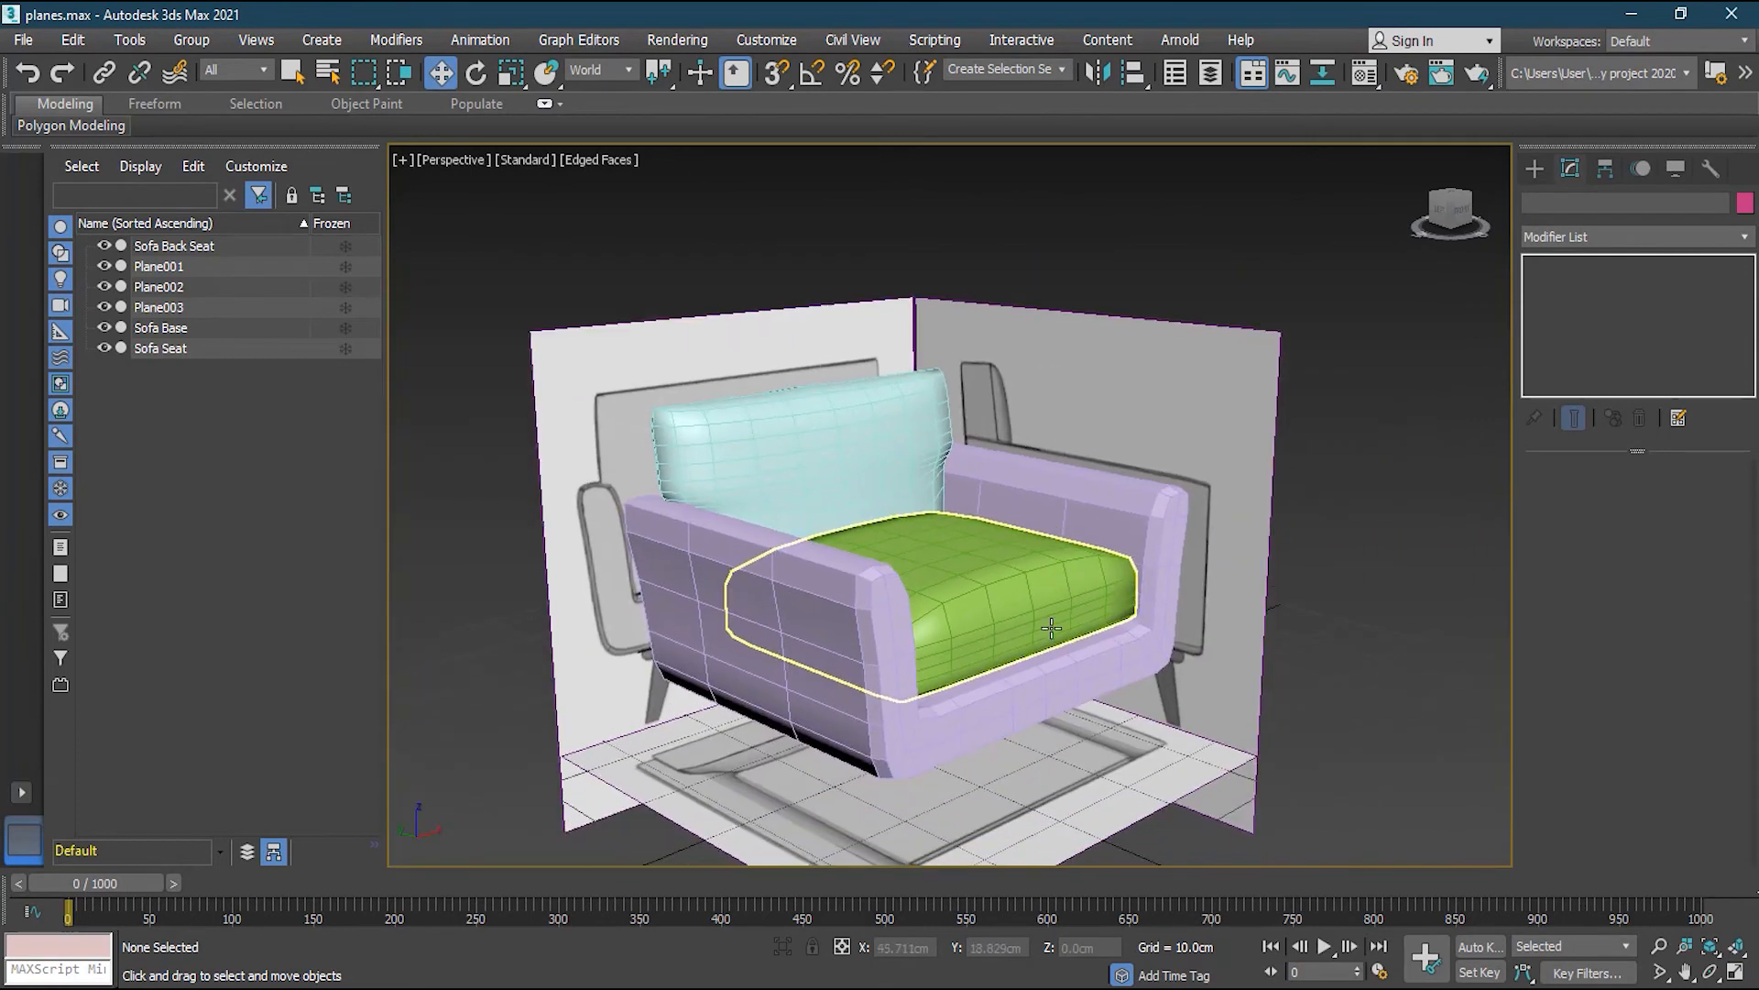
click(964, 727)
mouse_move(1029, 712)
alt+middle_down()
mouse_move(955, 711)
mouse_move(997, 720)
alt+middle_up()
scroll(996, 708, up, 4)
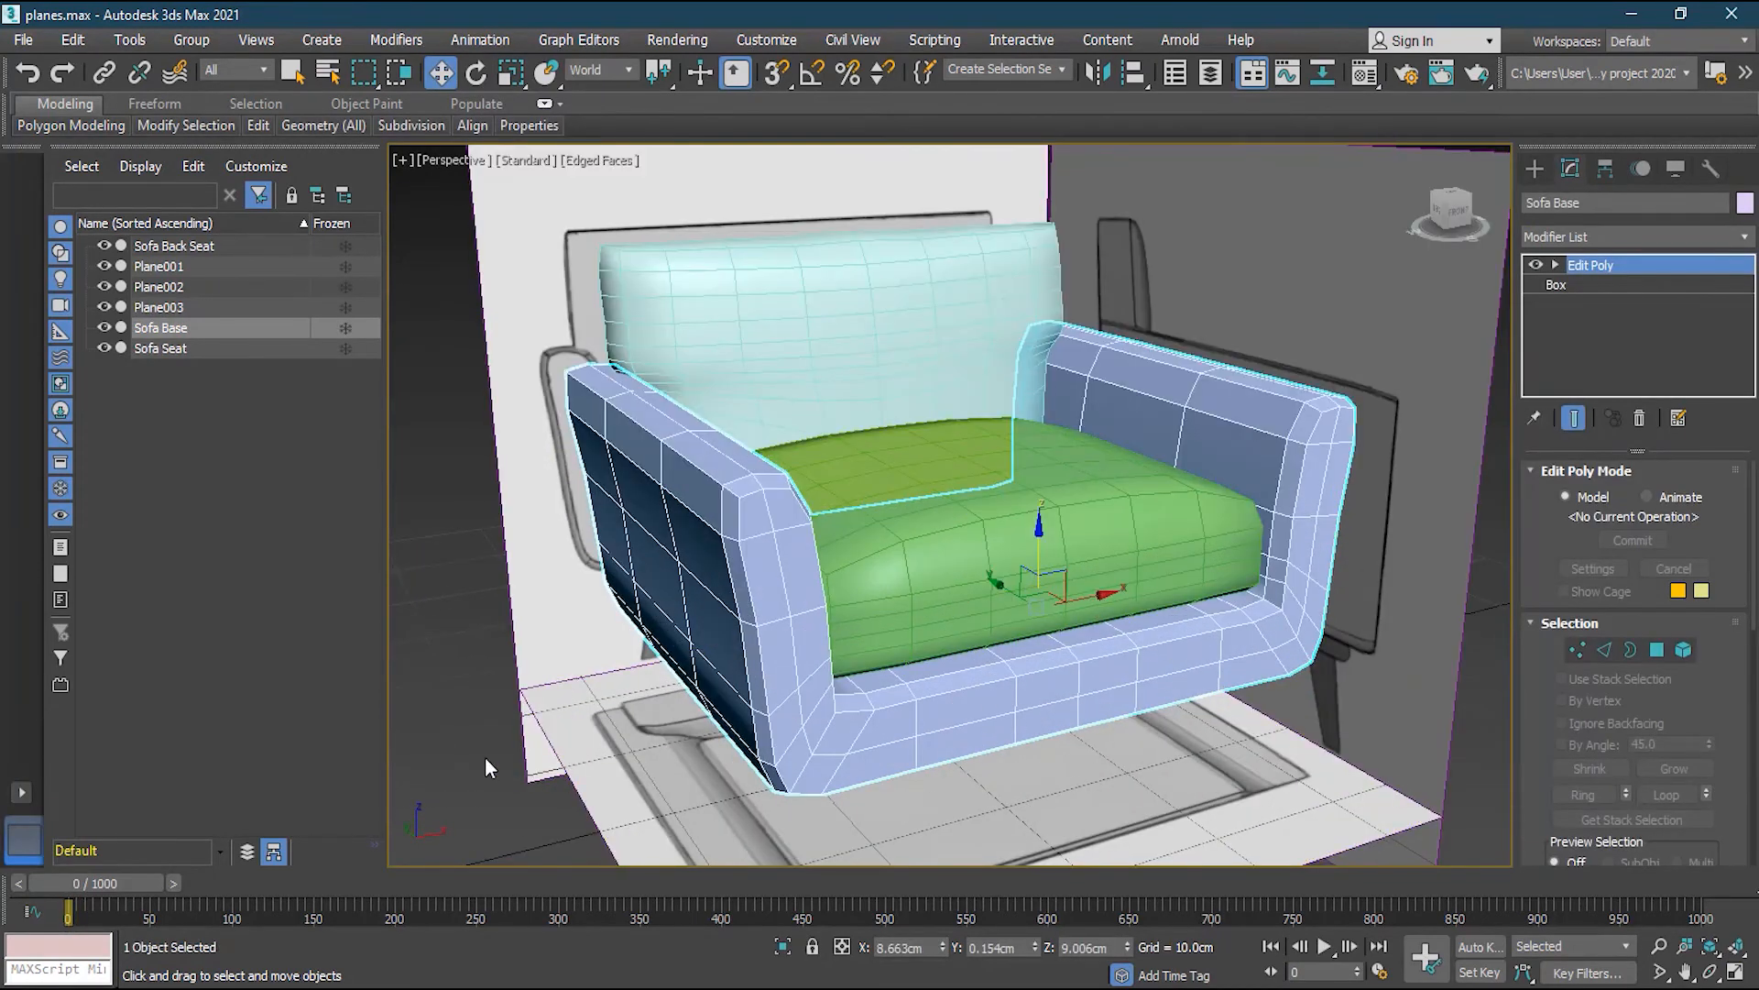
click(476, 783)
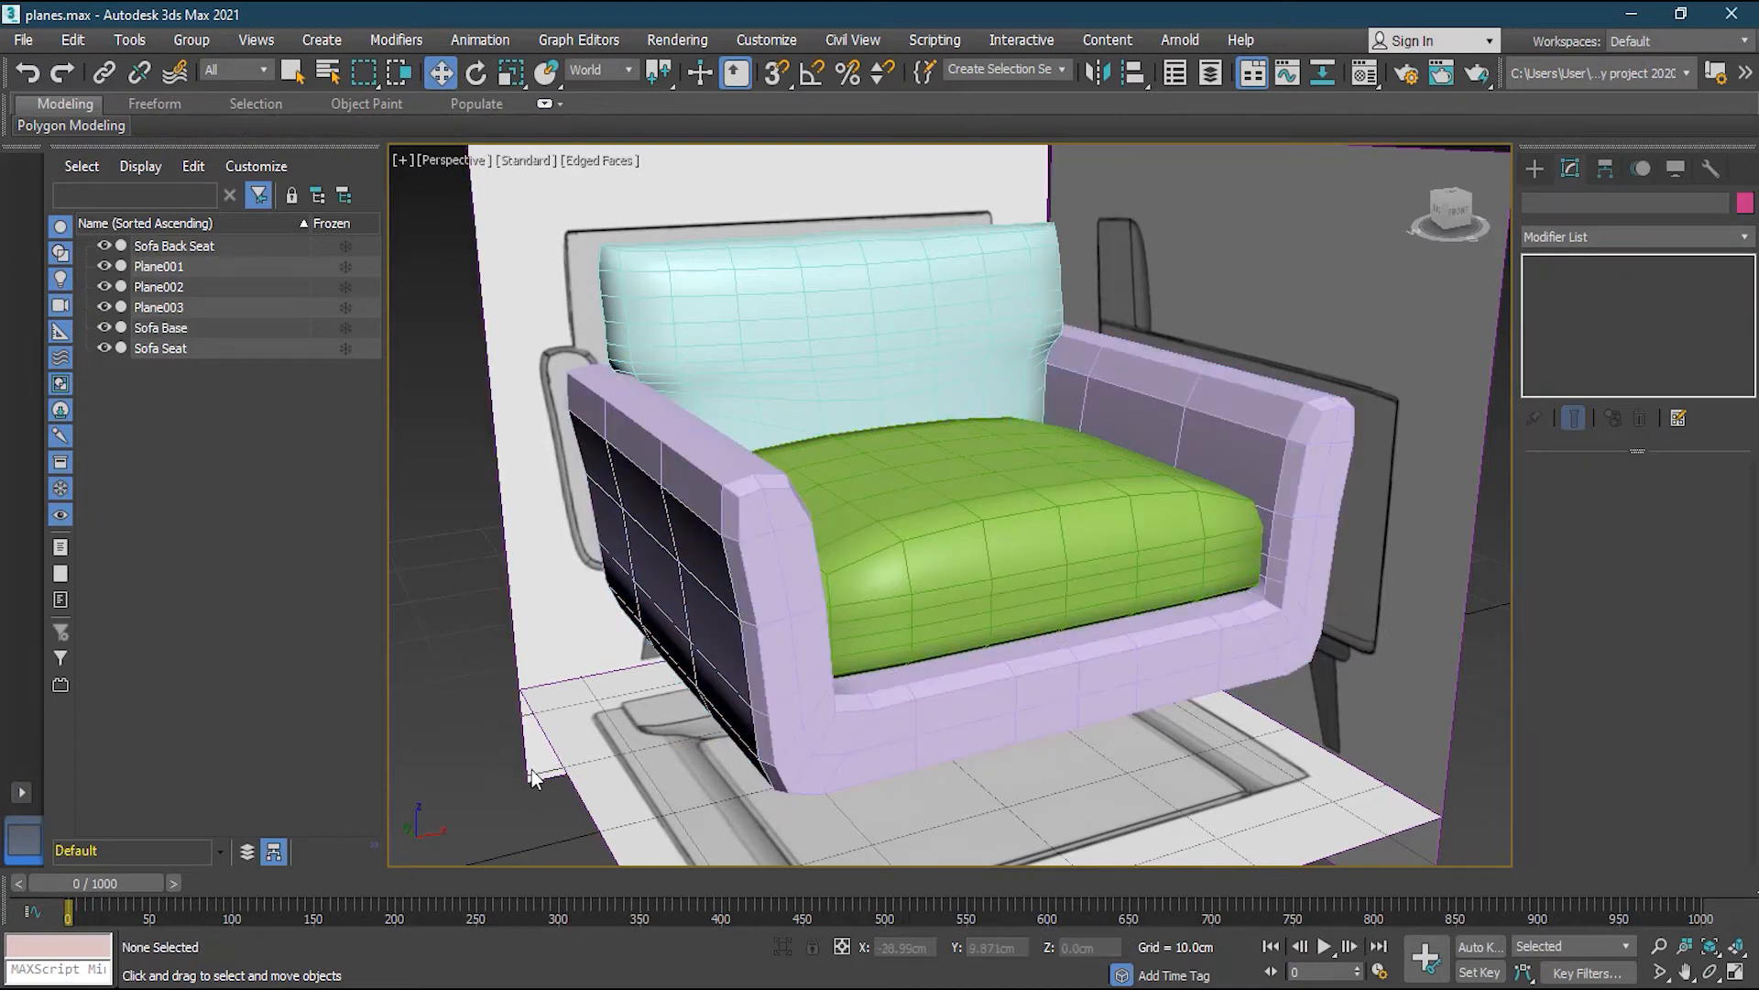
scroll(733, 699, up, 6)
alt+middle_drag(751, 697, 725, 647)
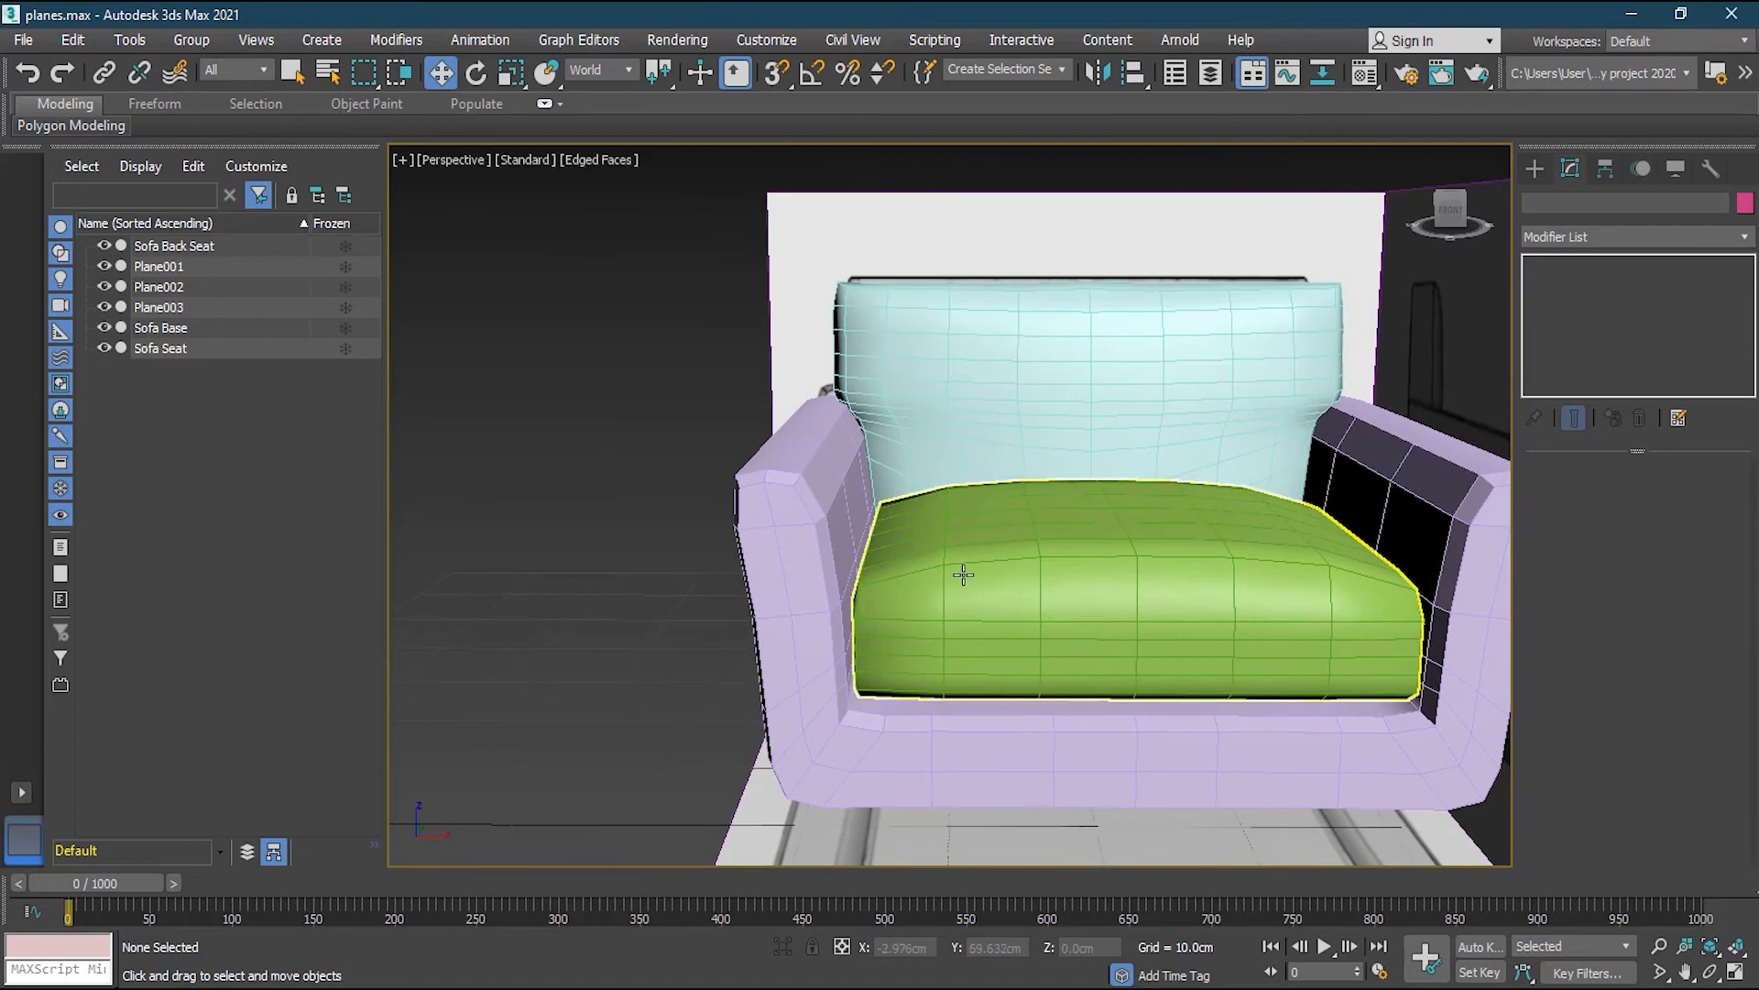
alt+middle_drag(618, 667, 684, 713)
middle_drag(1265, 577, 1017, 546)
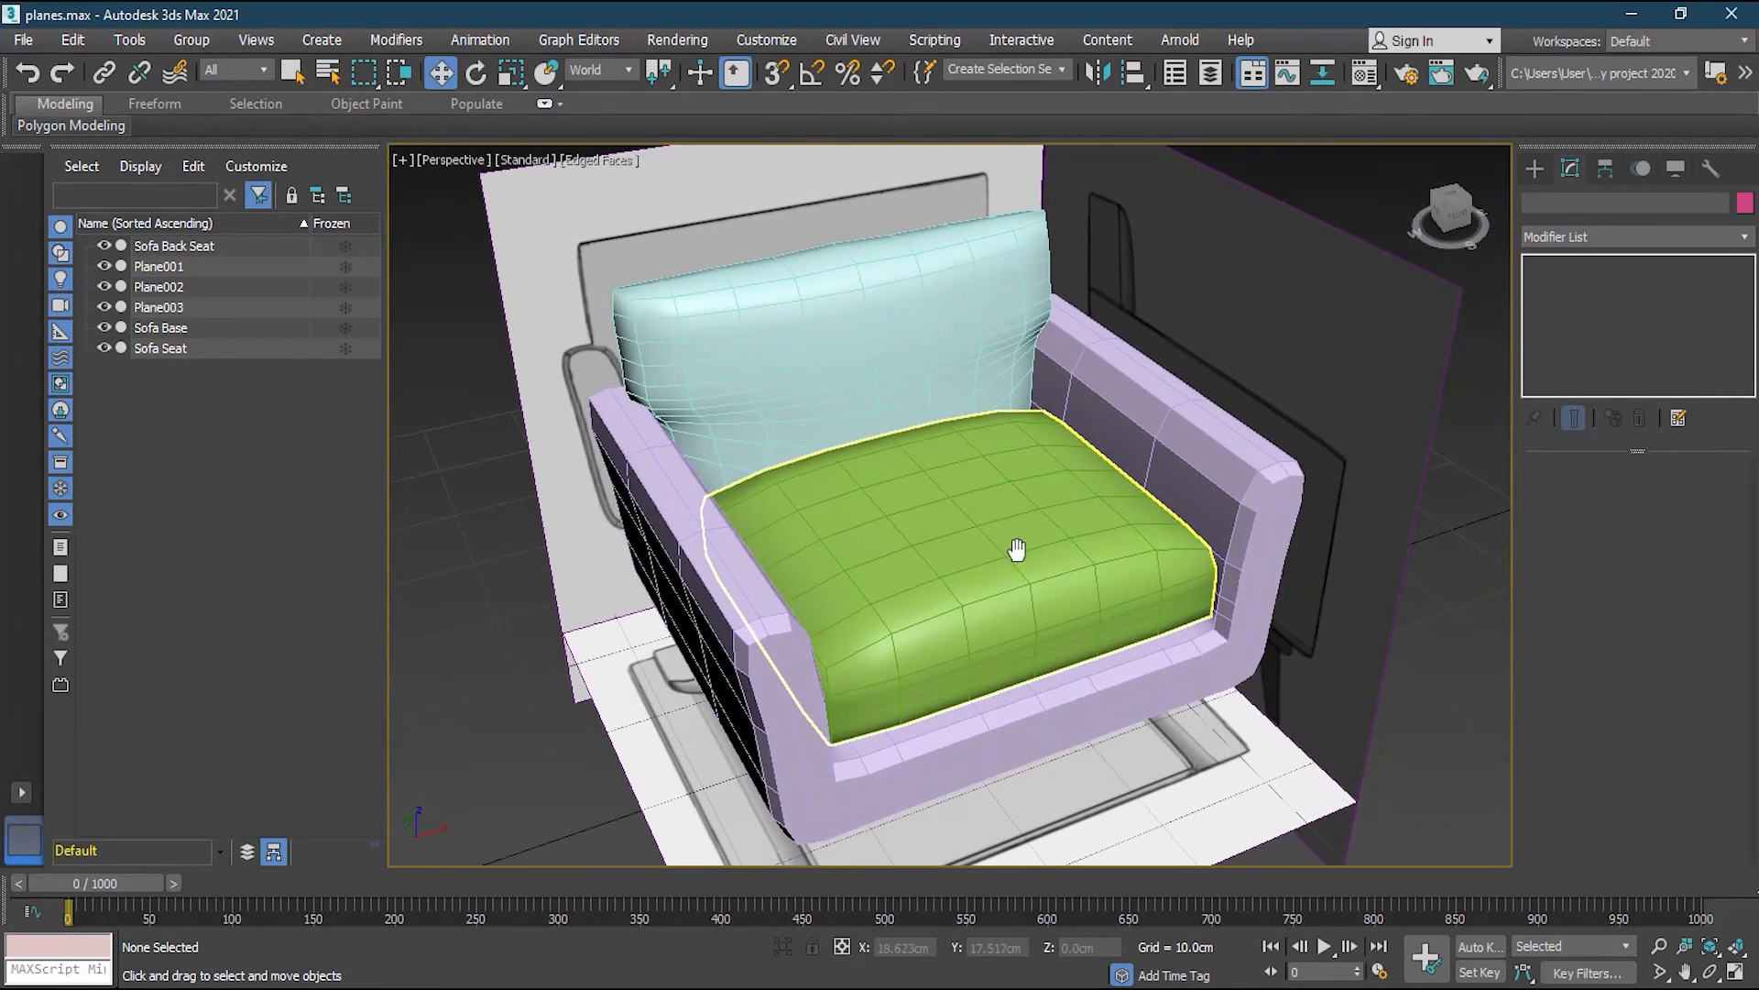
Apply a TurboSmooth modifier to Sofa Base and deselect it
click(787, 731)
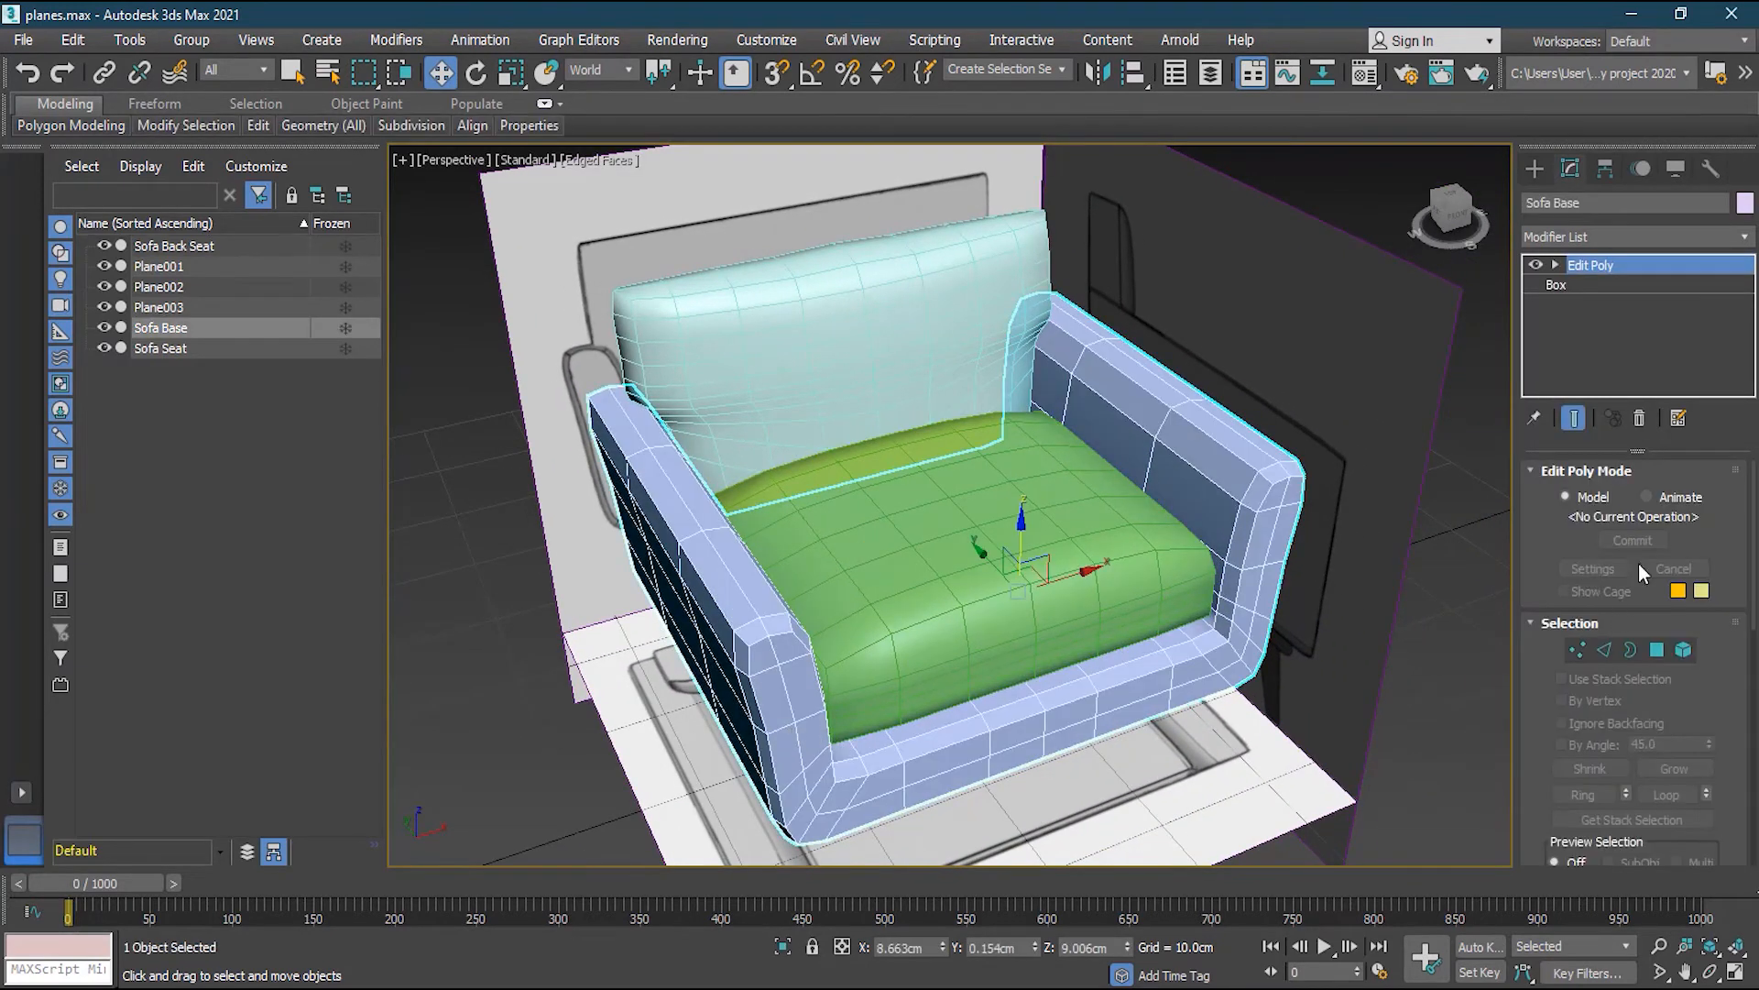
click(1745, 237)
drag(1751, 361, 1751, 838)
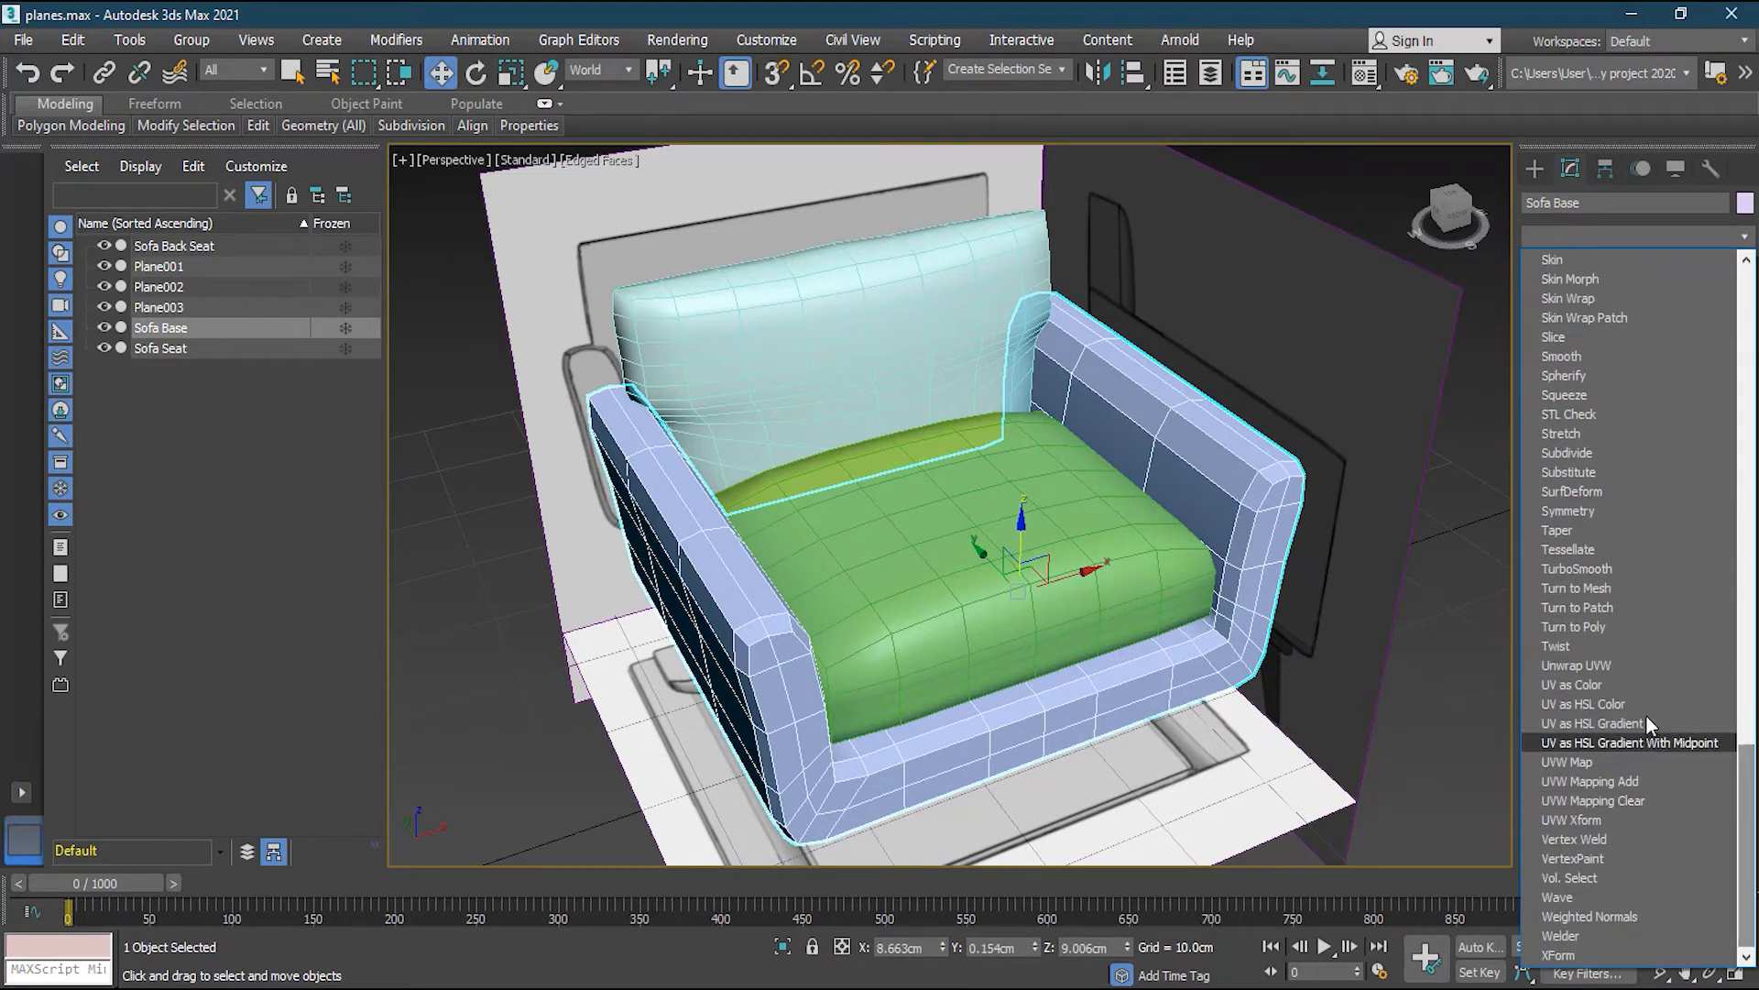
click(1627, 570)
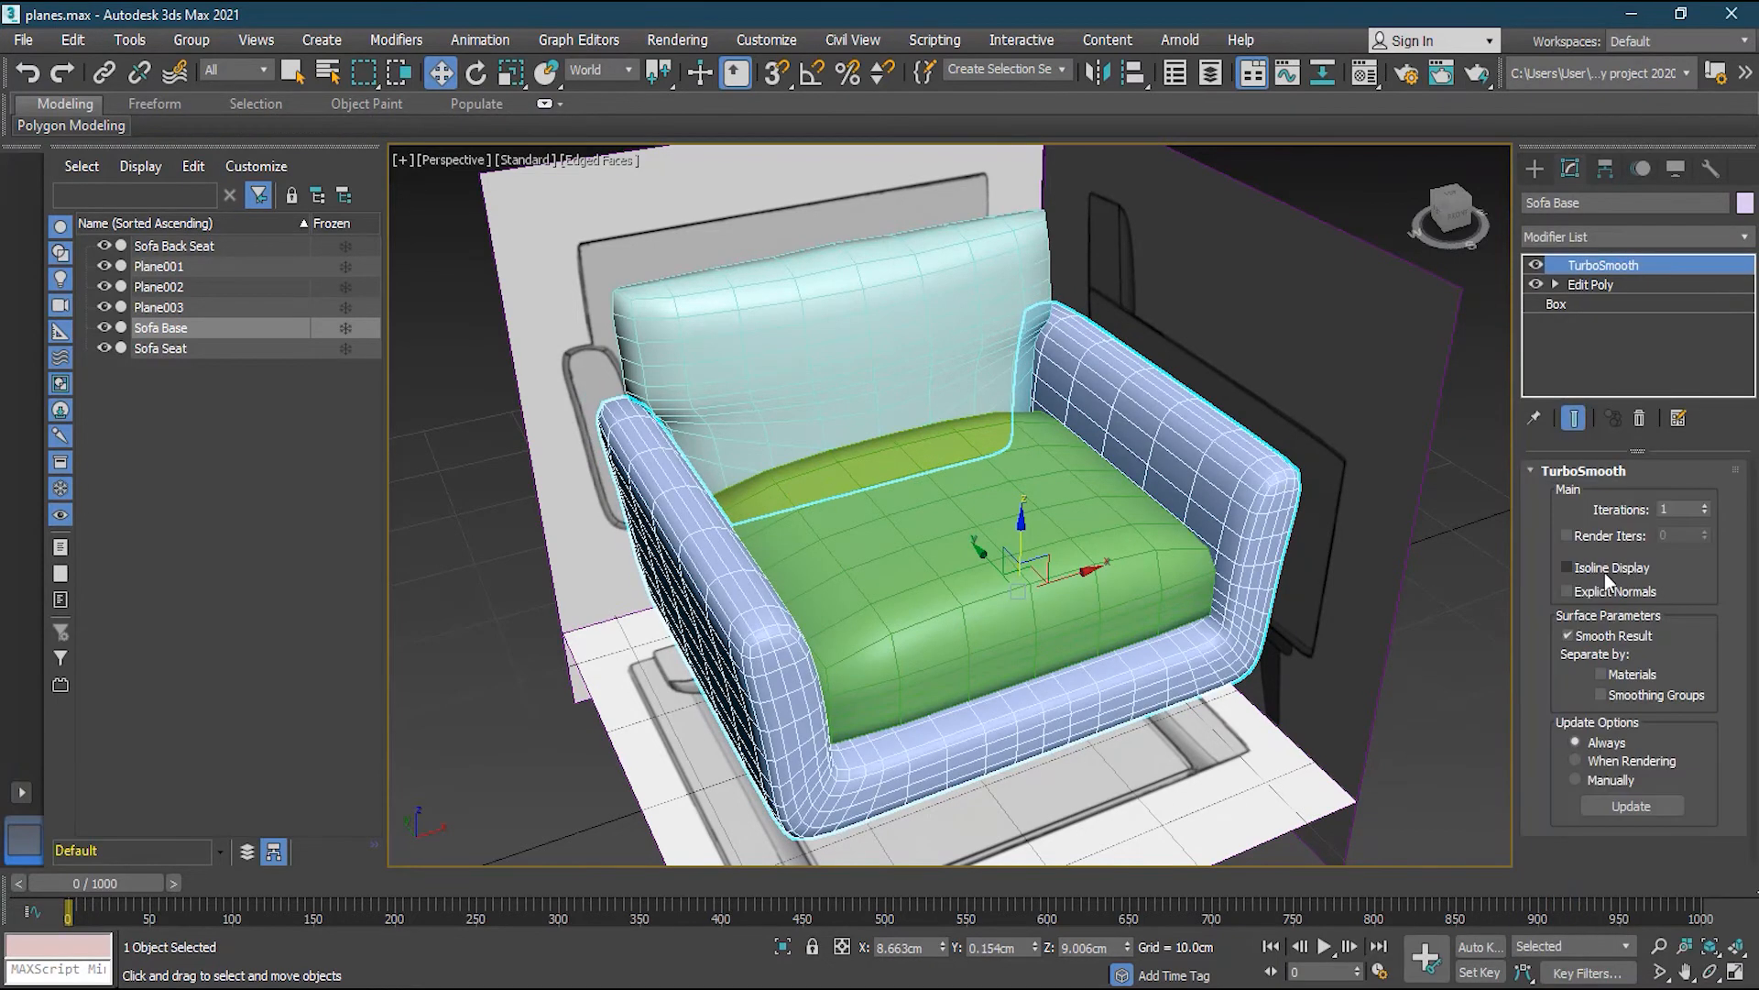
alt+middle_drag(1090, 653, 1127, 586)
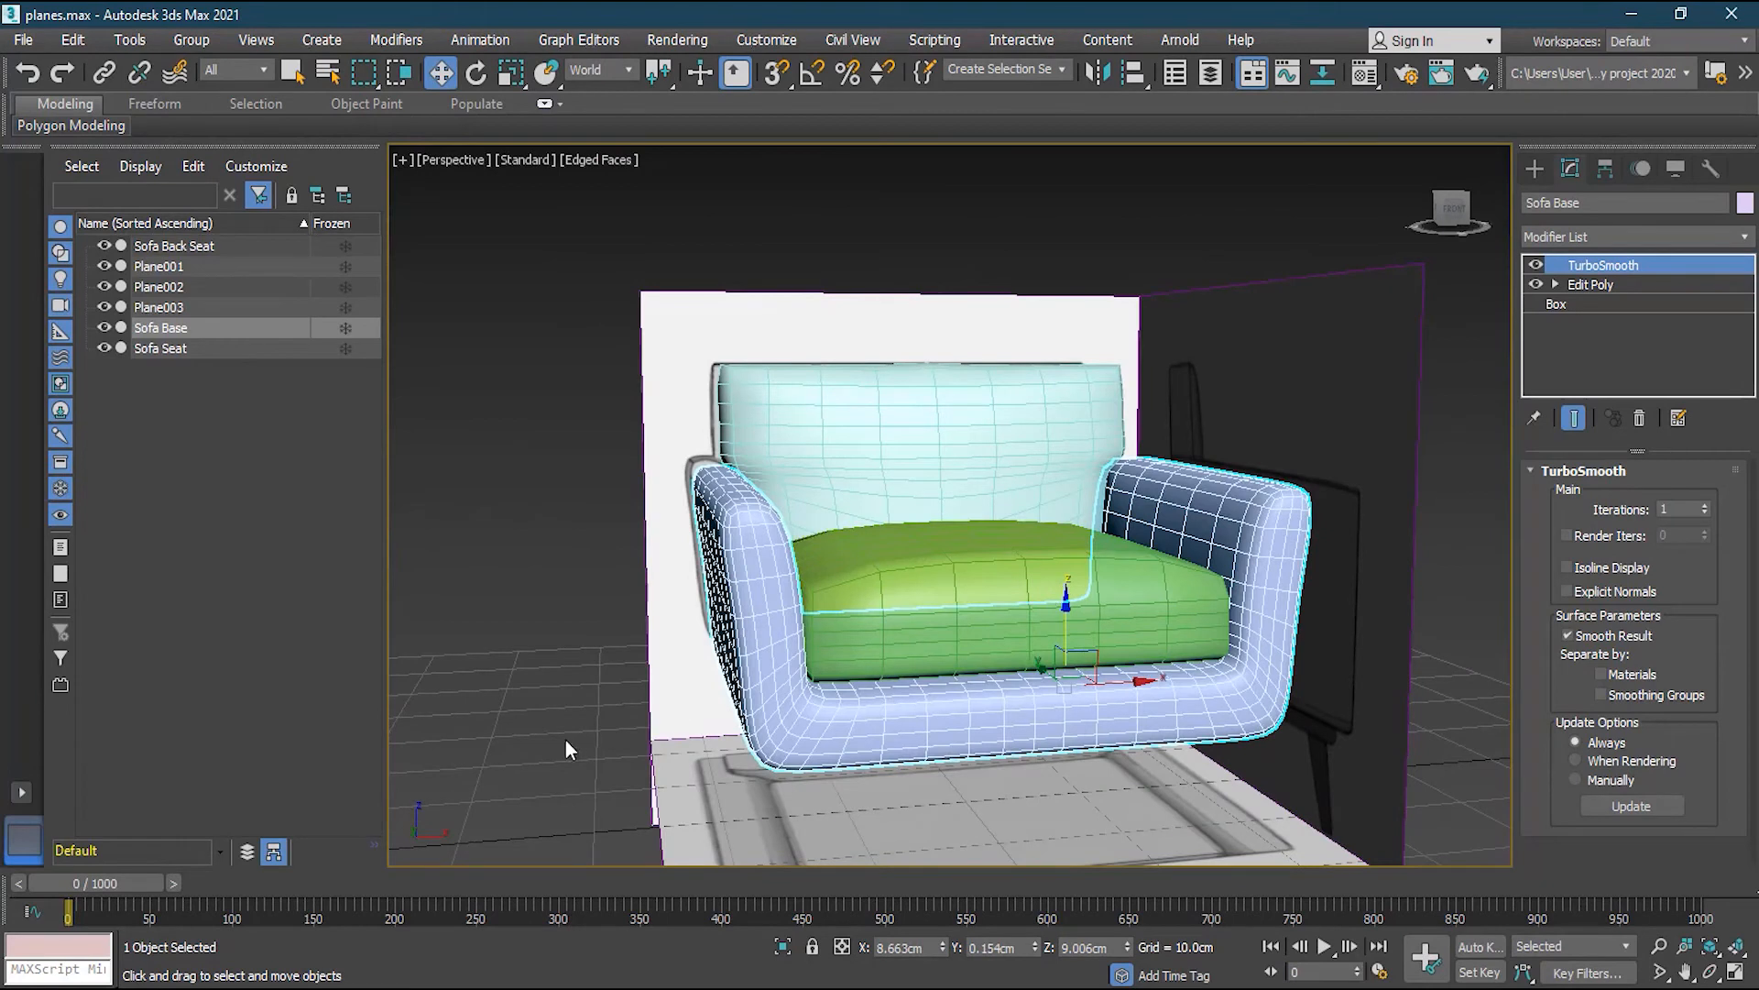
click(547, 716)
alt+middle_drag(547, 717, 1313, 646)
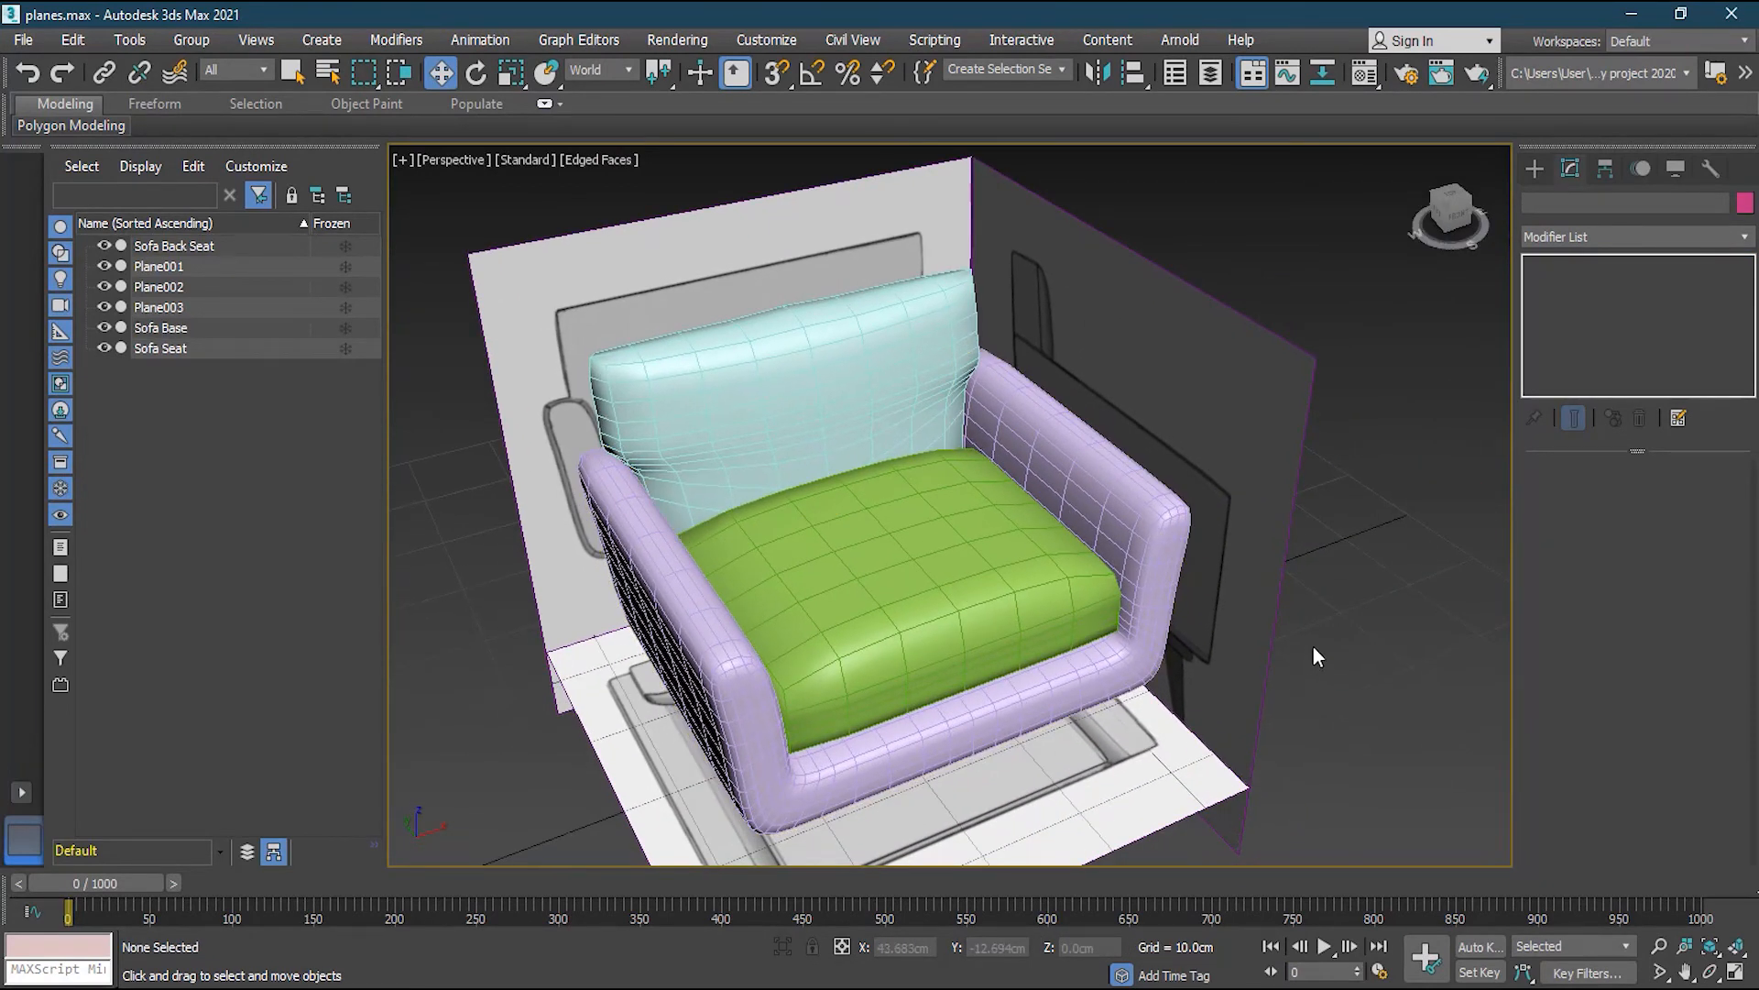
Turn off Edged Faces in the perspective view and examine the shaded sofa against the reference planes
click(598, 161)
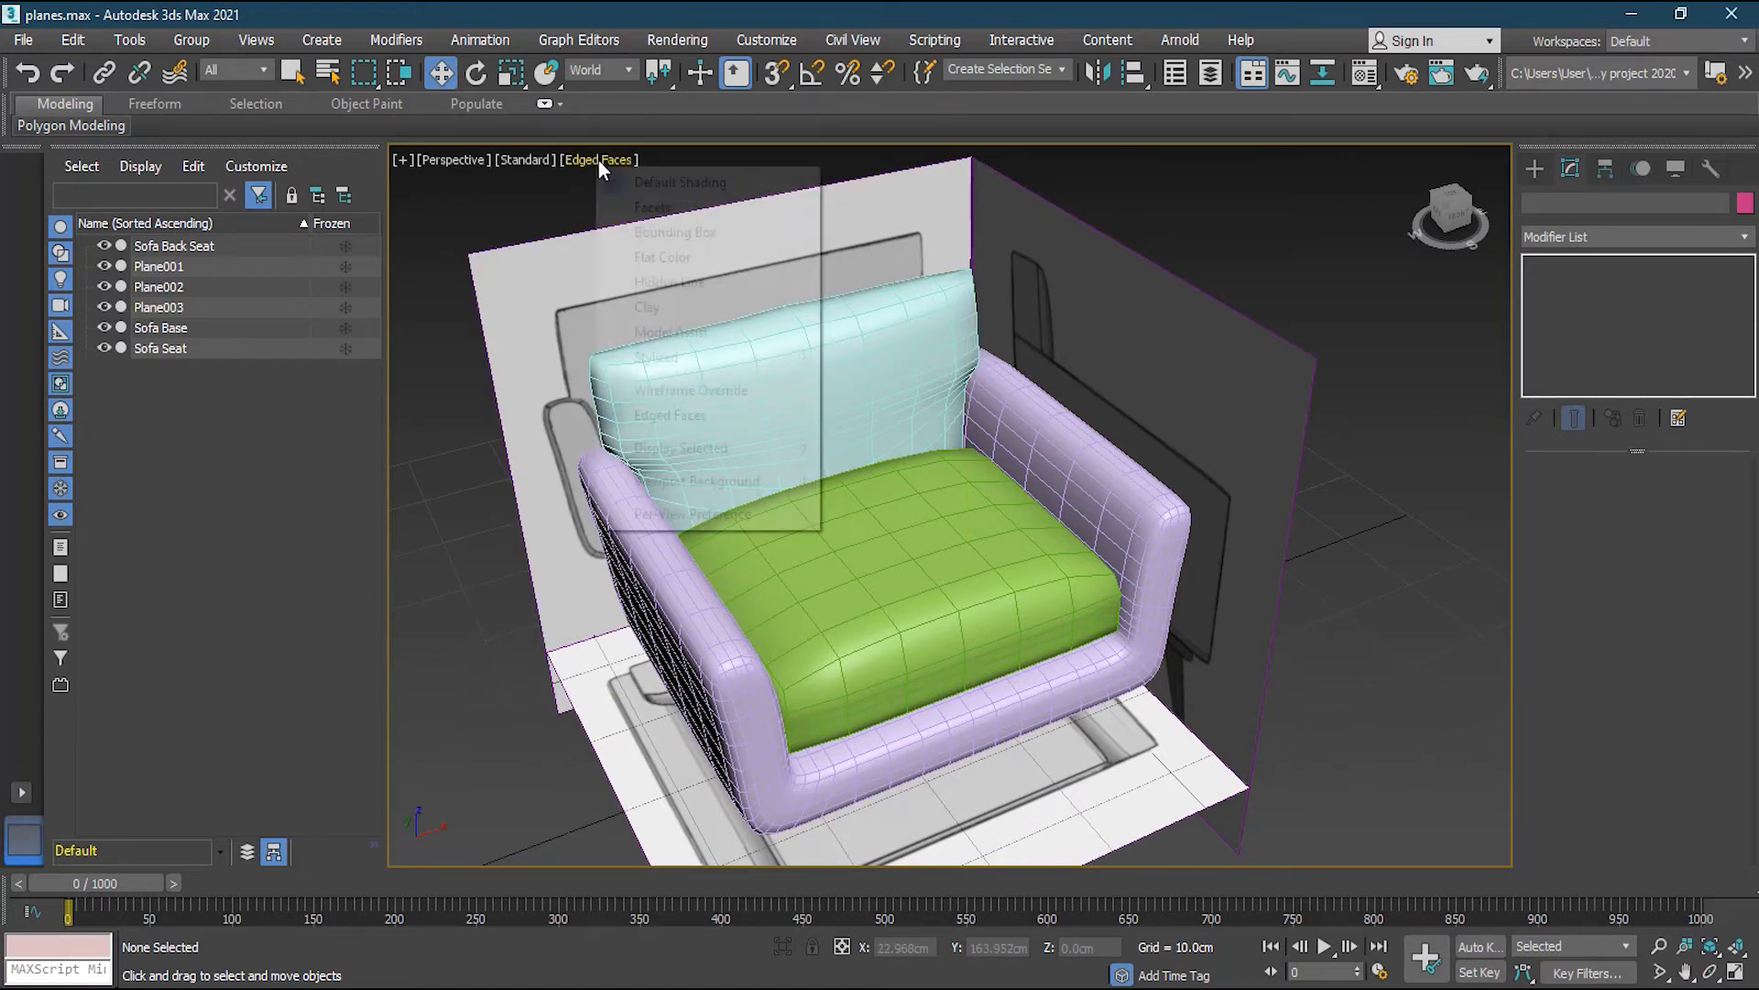
click(723, 420)
mouse_move(1204, 720)
alt+middle_down()
mouse_move(1086, 649)
mouse_move(1206, 723)
alt+middle_up()
scroll(1079, 714, down, 3)
scroll(980, 738, up, 3)
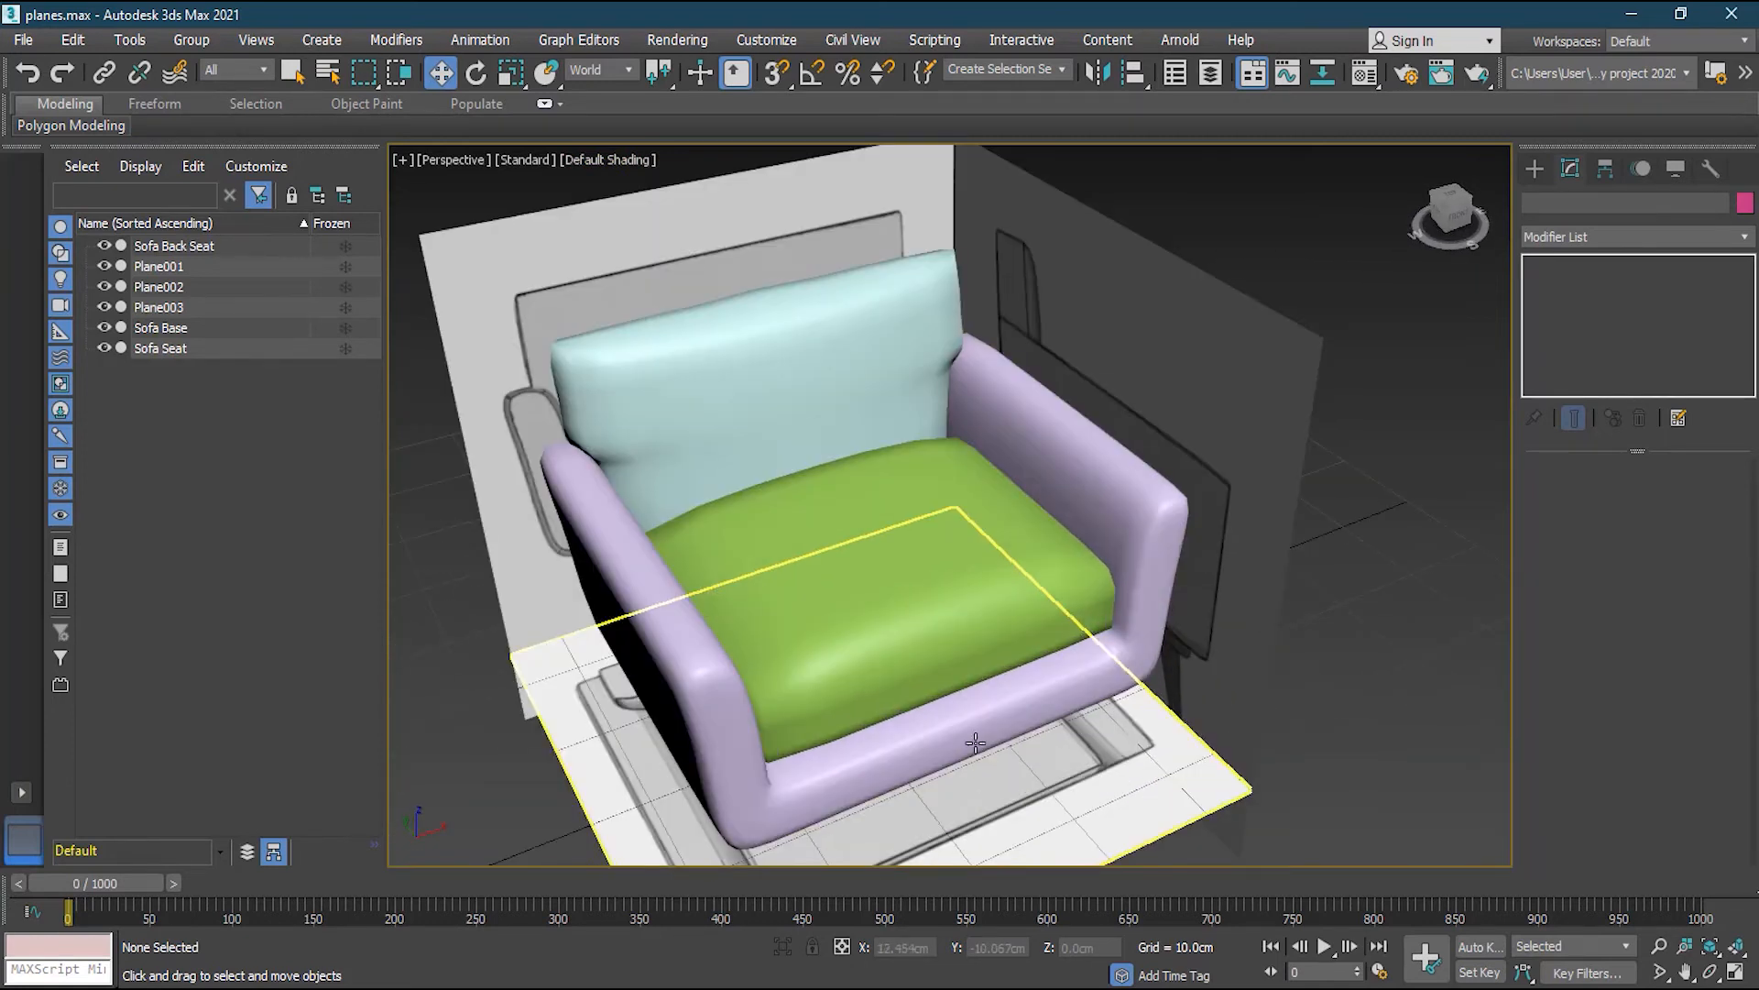
alt+middle_drag(1040, 743, 999, 730)
alt+middle_drag(630, 810, 829, 806)
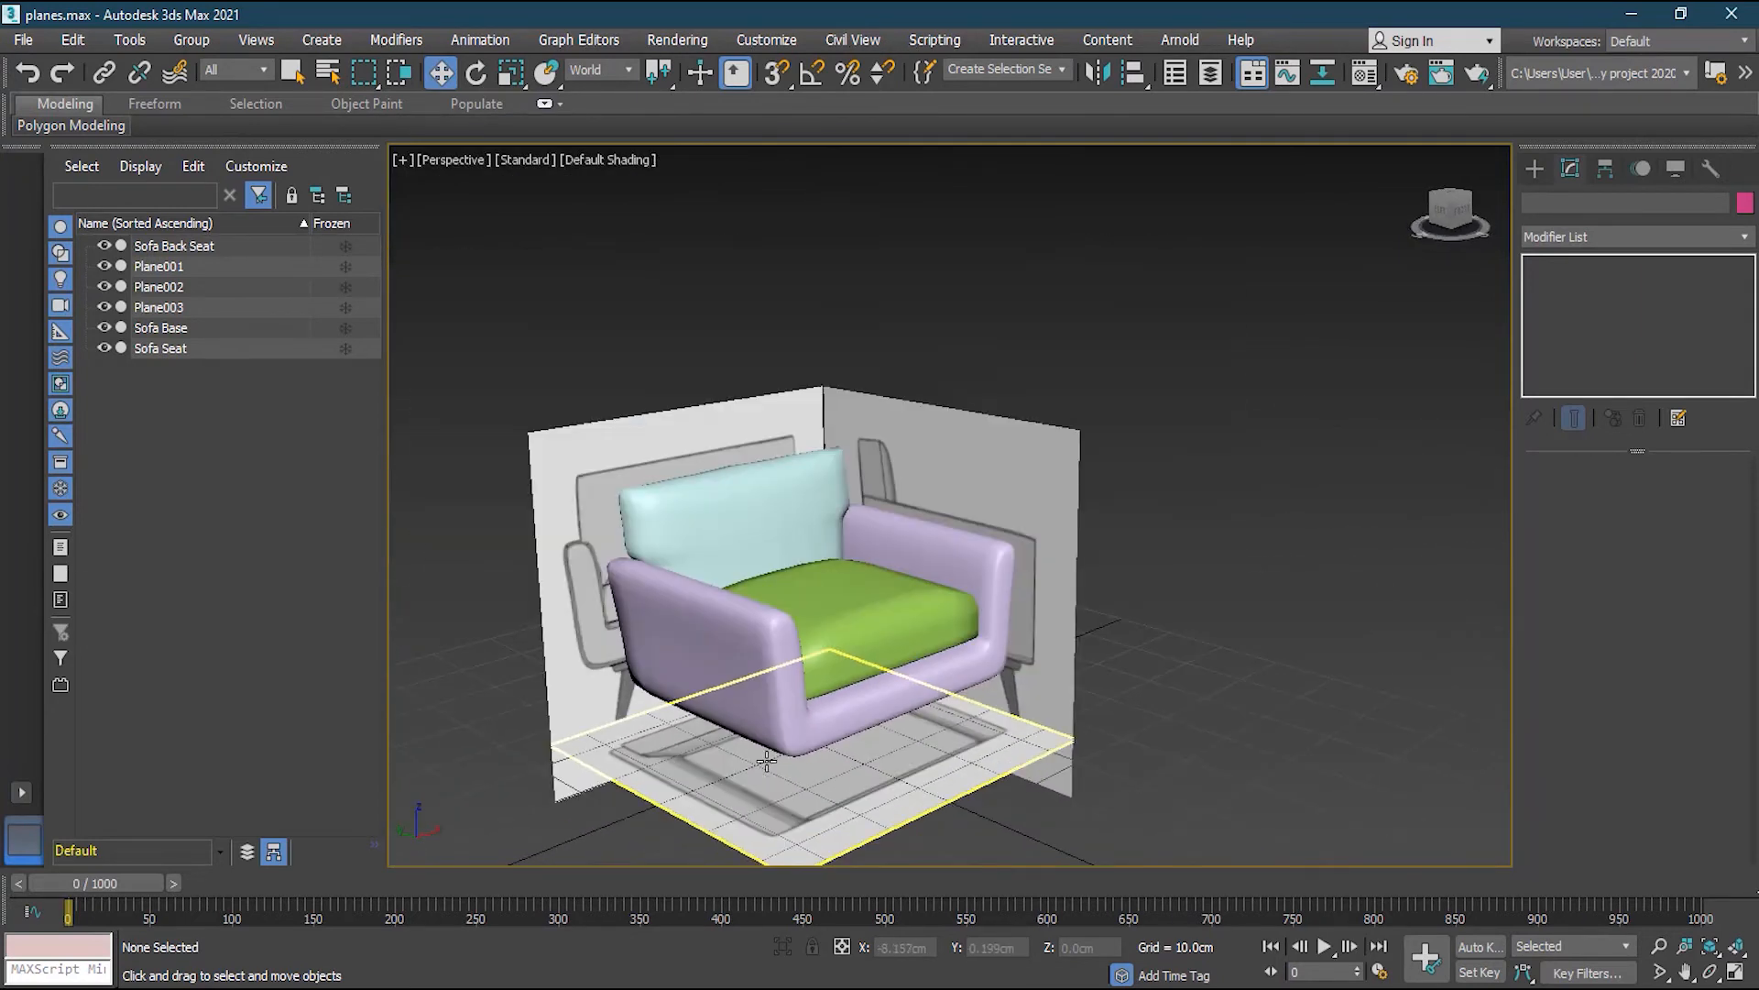
alt+middle_drag(1358, 658, 1324, 689)
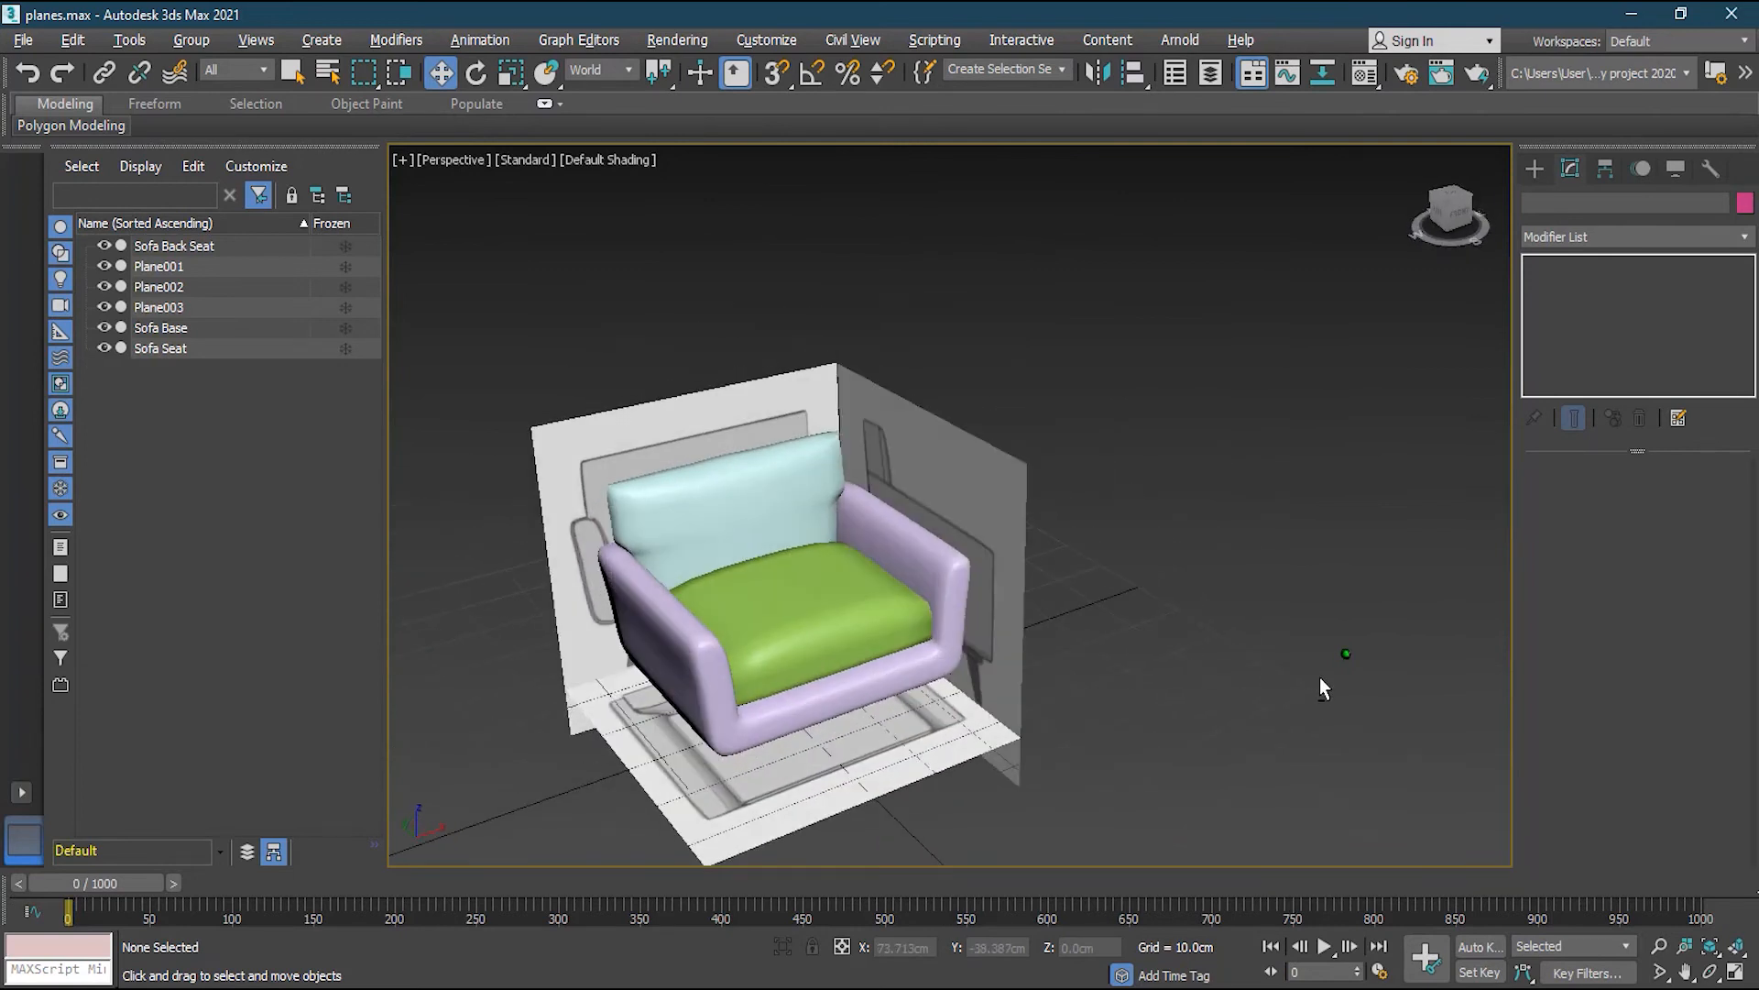
middle_drag(1013, 676, 1088, 628)
scroll(871, 678, up, 3)
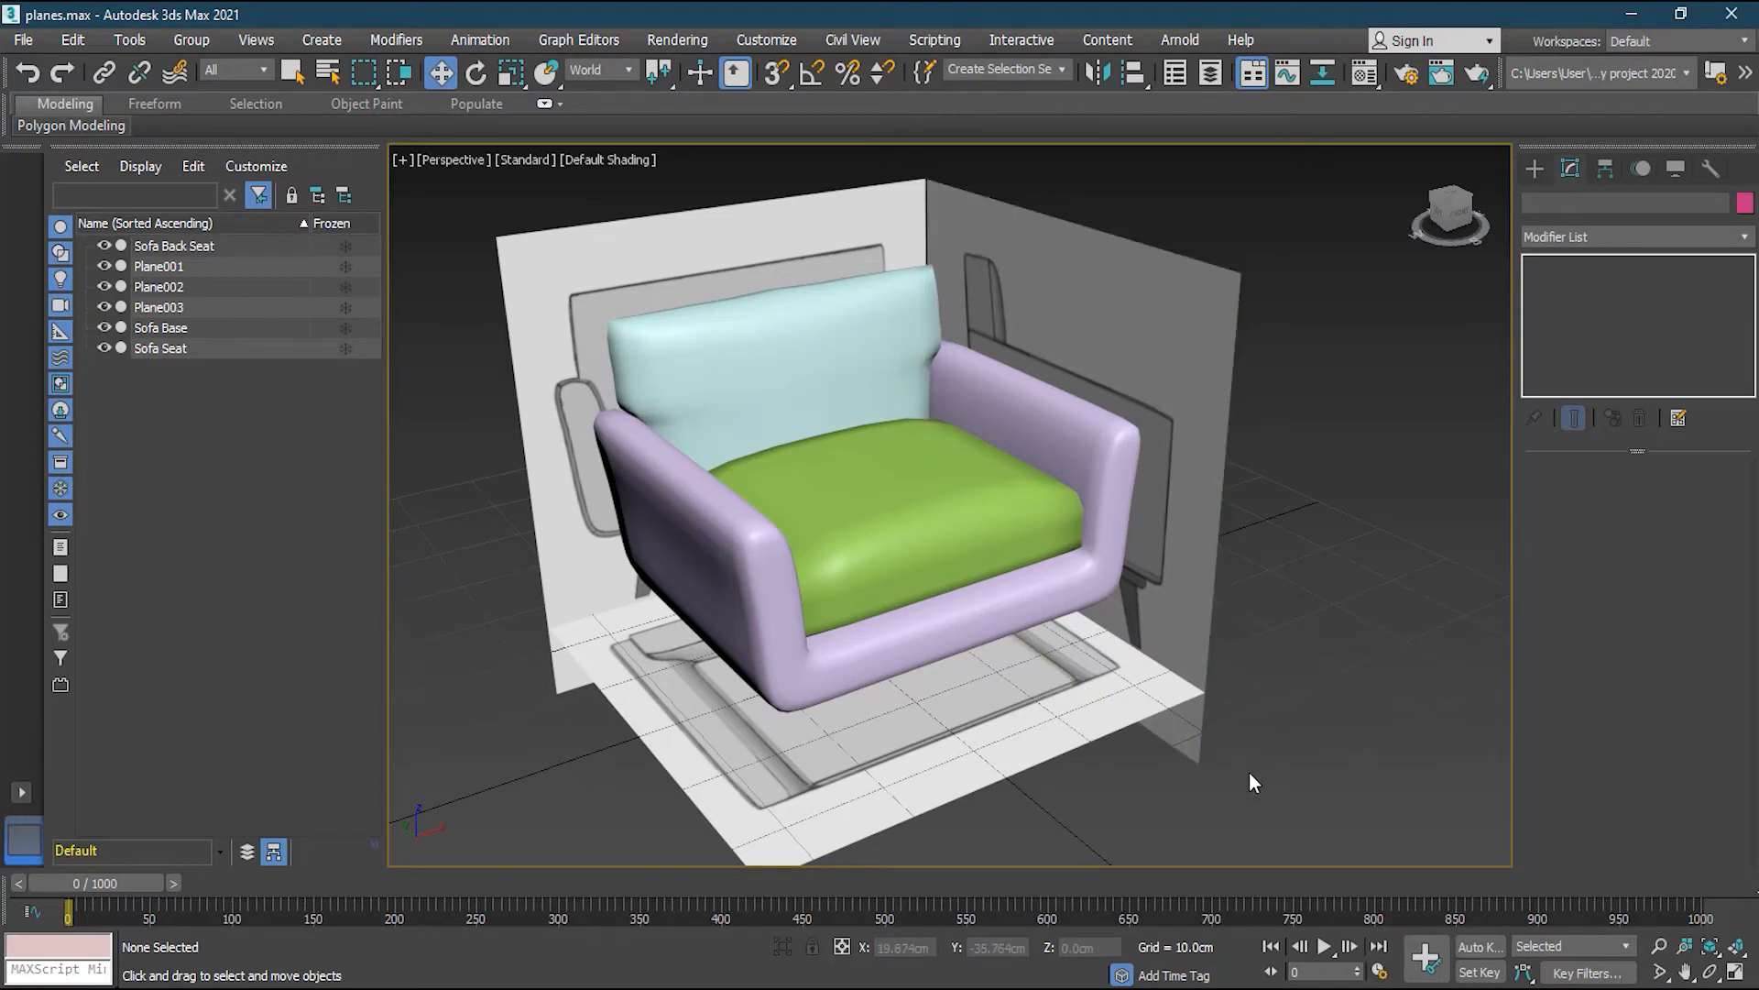
alt+middle_drag(949, 724, 951, 652)
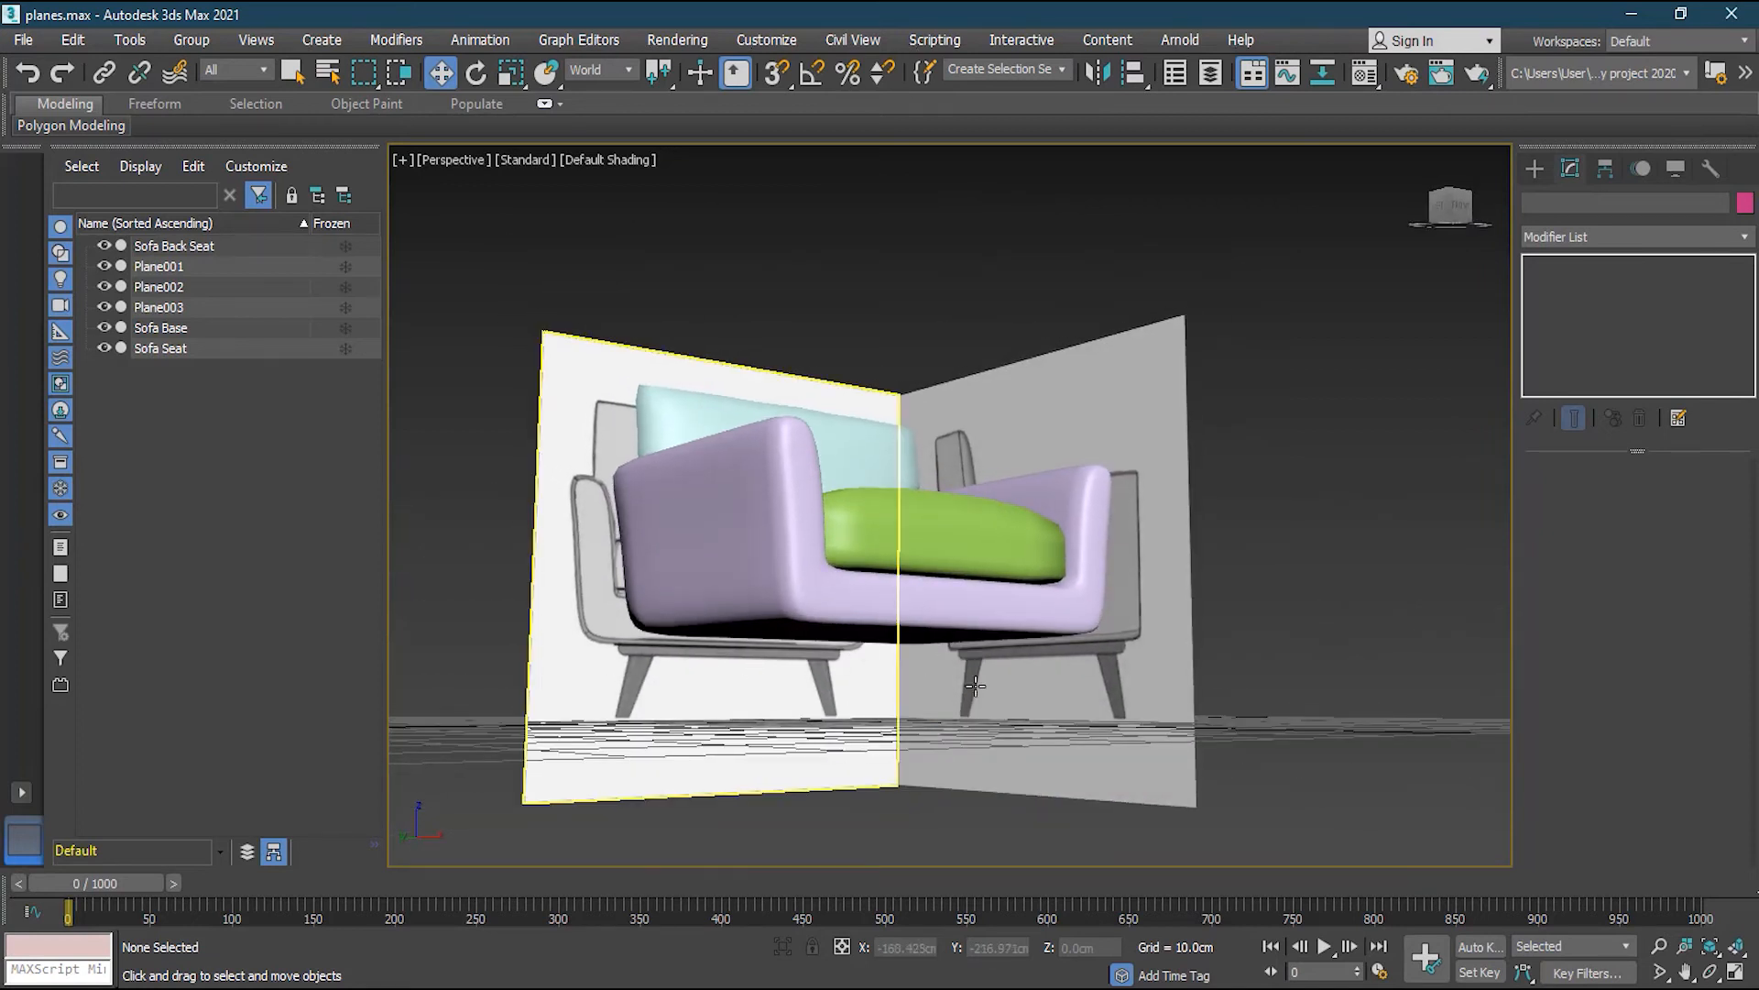
alt+middle_drag(988, 666, 632, 568)
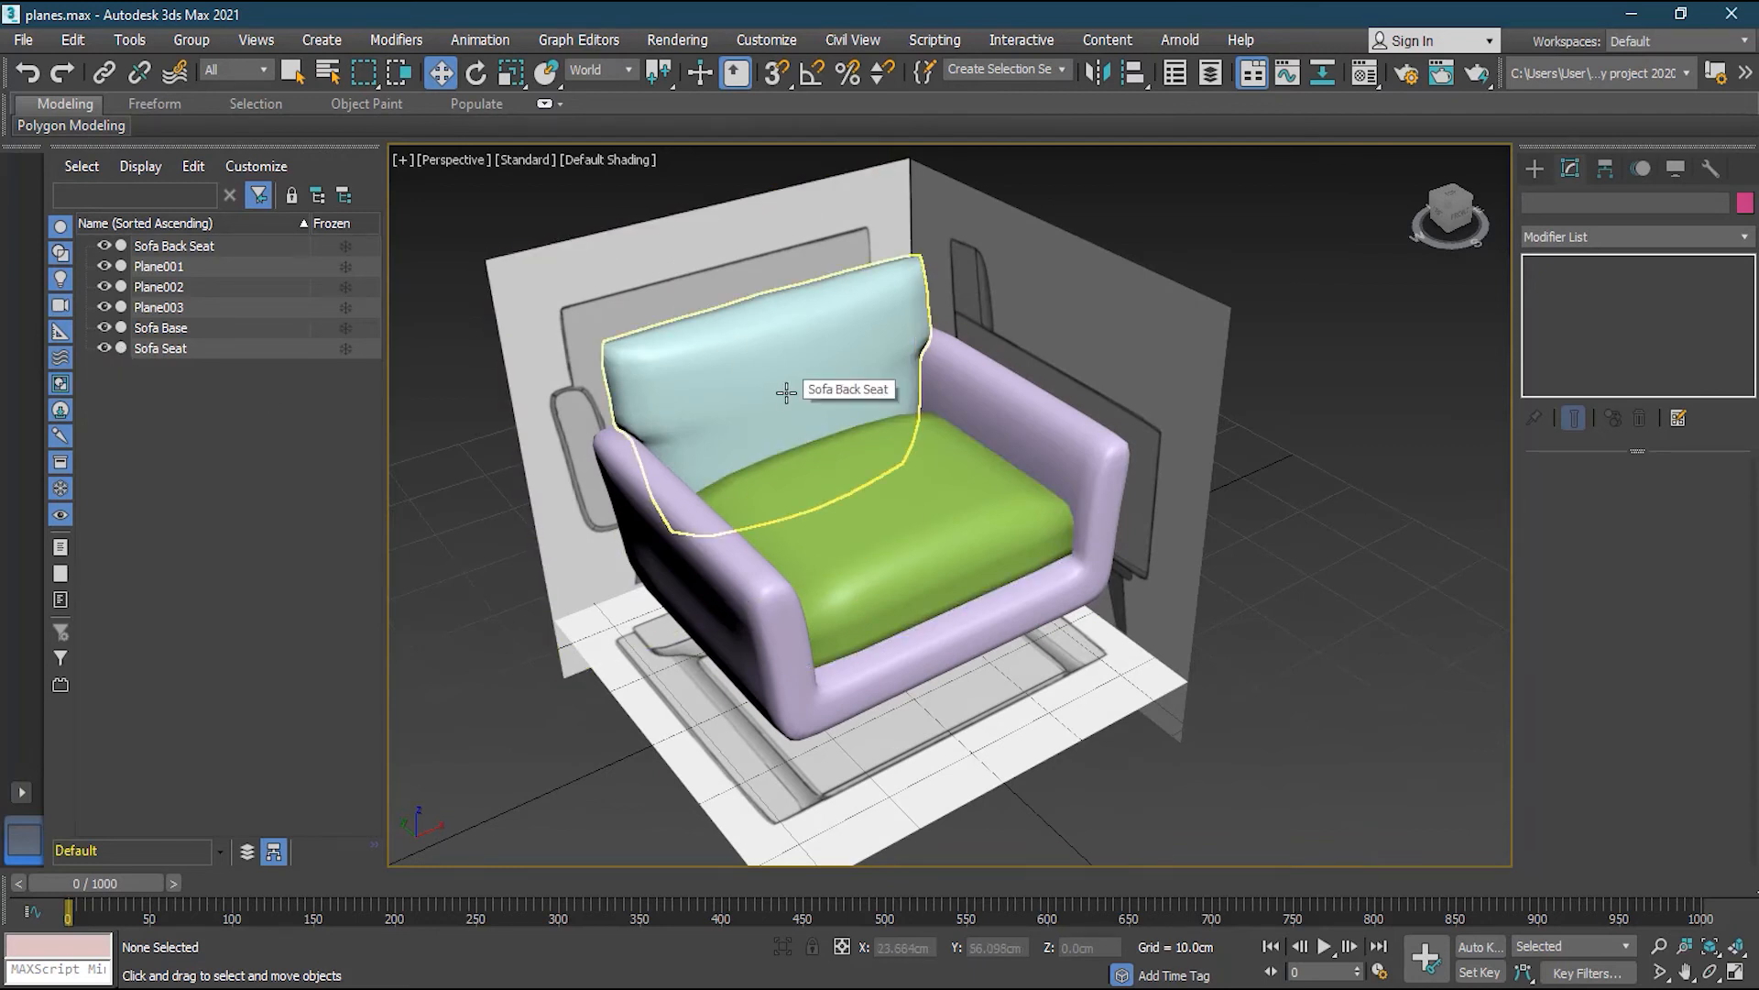
Turn Edged Faces back on and hide Sofa Seat, Sofa Base and Sofa Back Seat
key(F4)
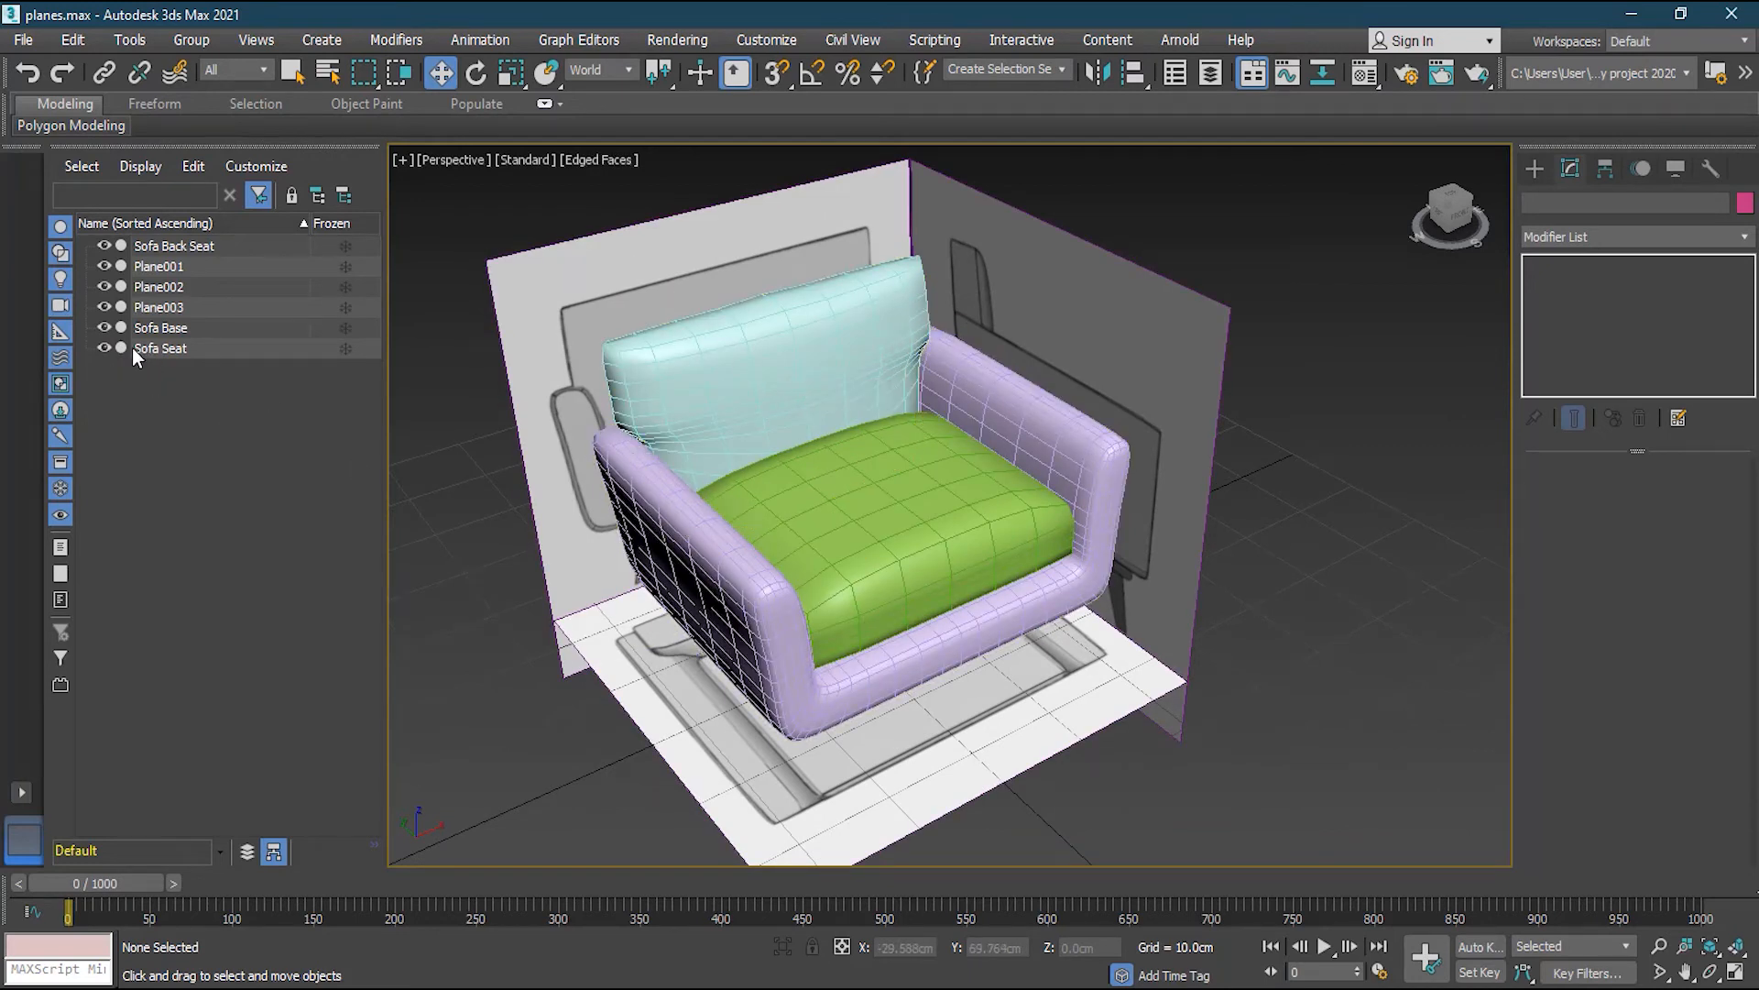
click(102, 348)
click(101, 327)
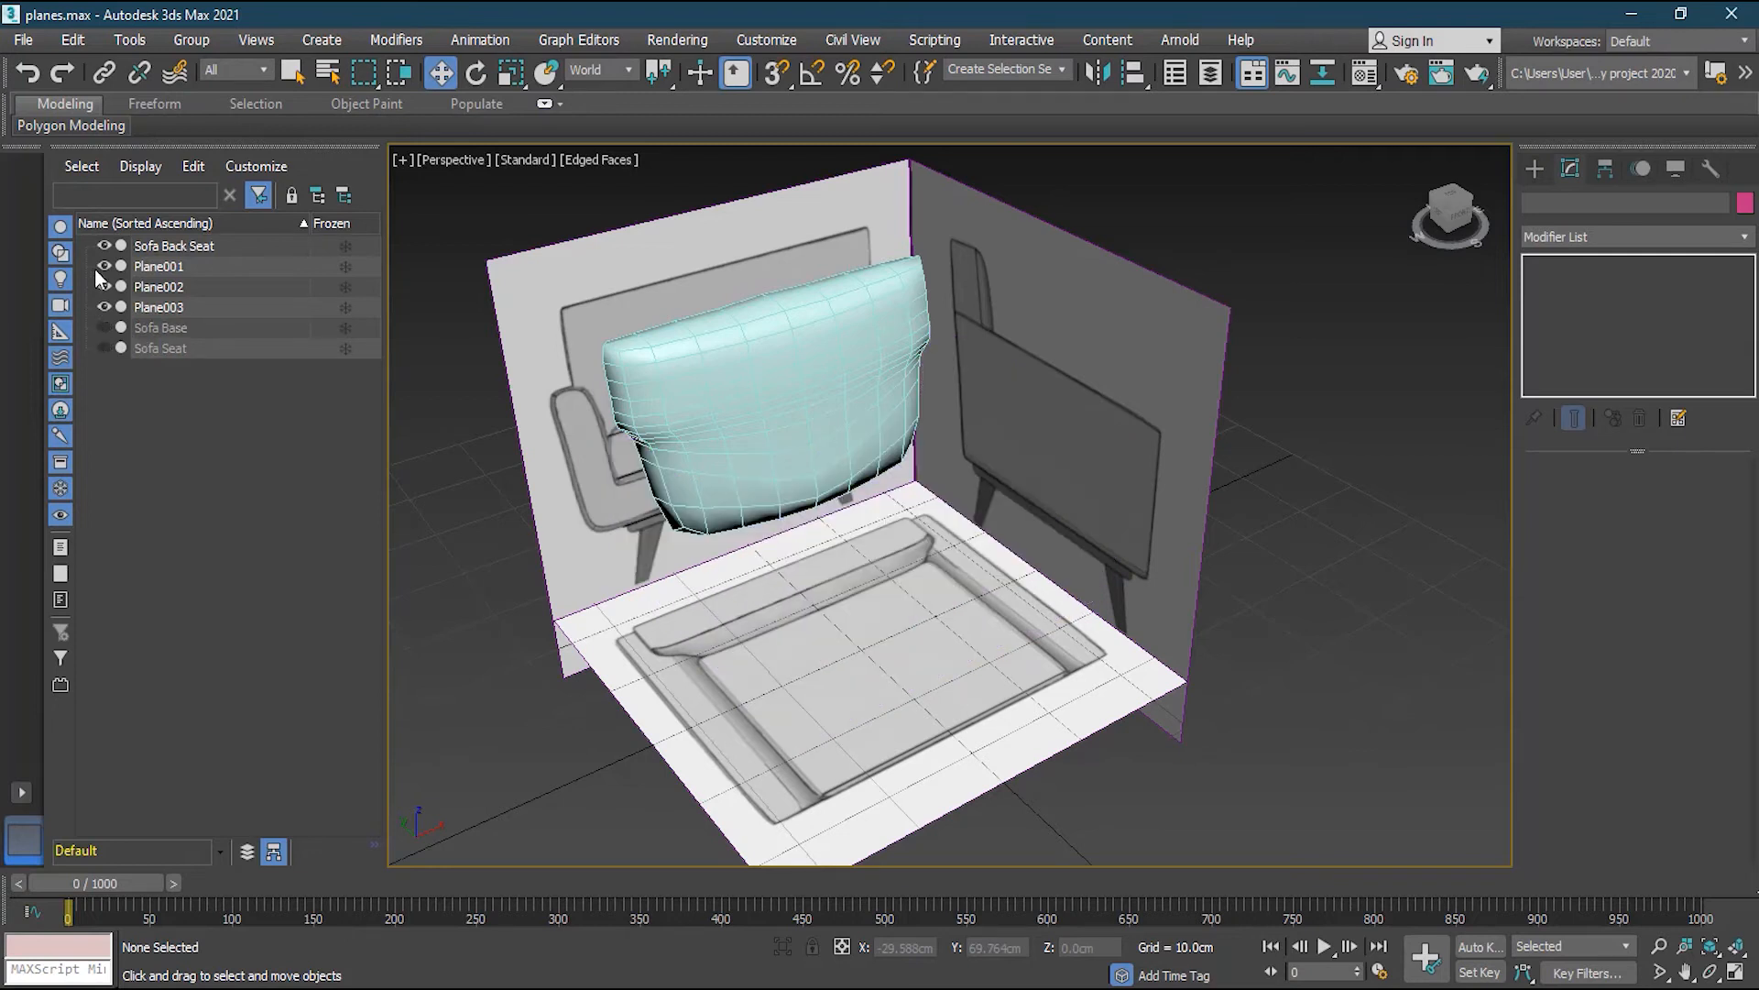
click(103, 246)
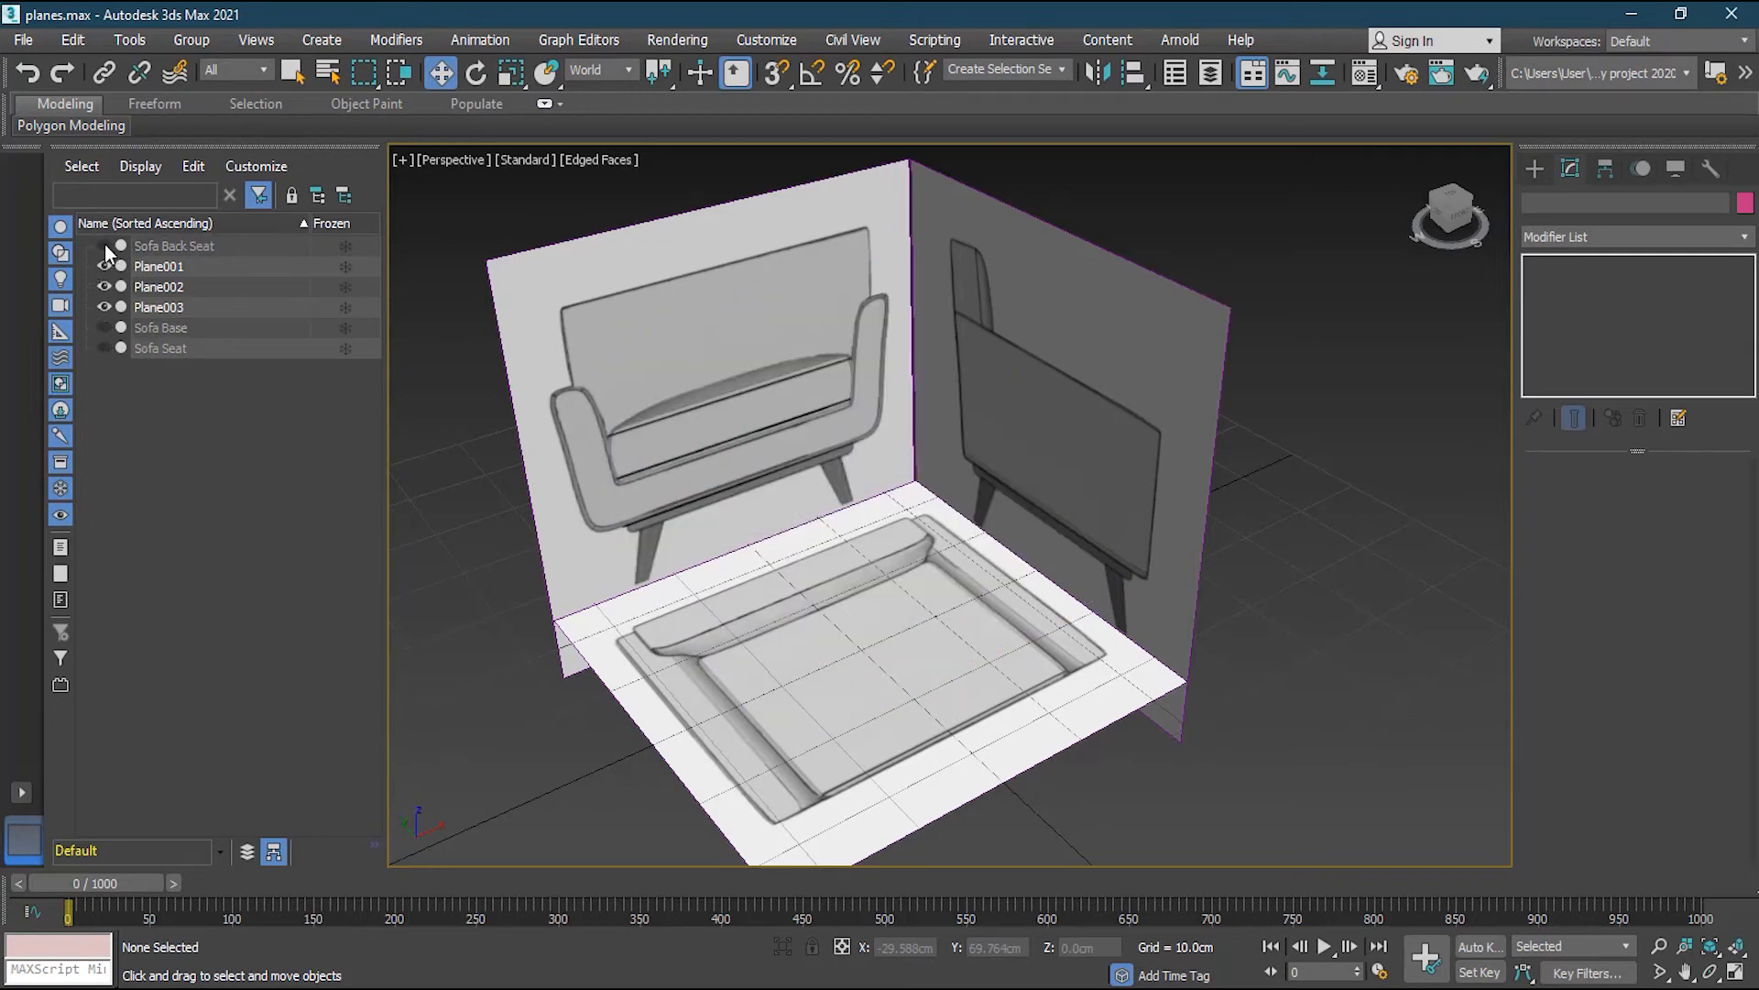
Restore the four-viewport layout and examine the sofa's lower frame and legs in the front and left reference images
click(1734, 973)
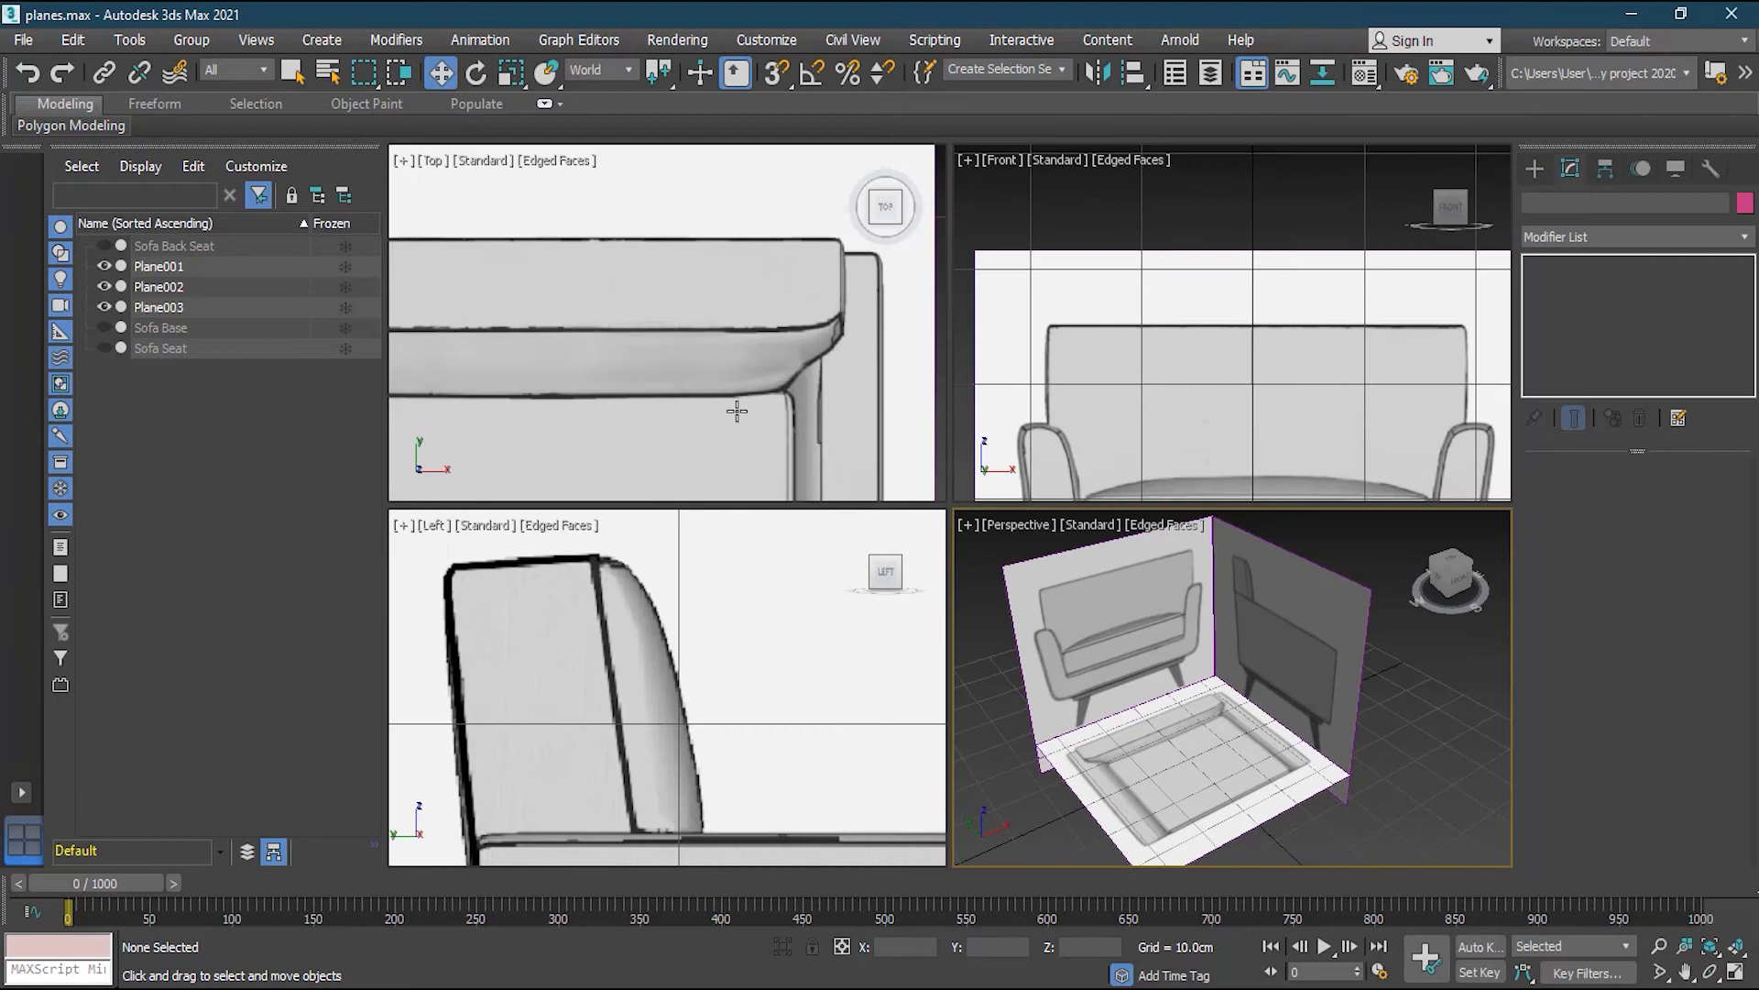
scroll(738, 405, down, 5)
middle_drag(738, 413, 743, 307)
scroll(1294, 402, down, 5)
middle_drag(1292, 401, 1256, 286)
middle_drag(710, 820, 617, 569)
scroll(650, 628, down, 3)
scroll(684, 691, down, 3)
middle_drag(766, 762, 741, 698)
scroll(1232, 349, up, 5)
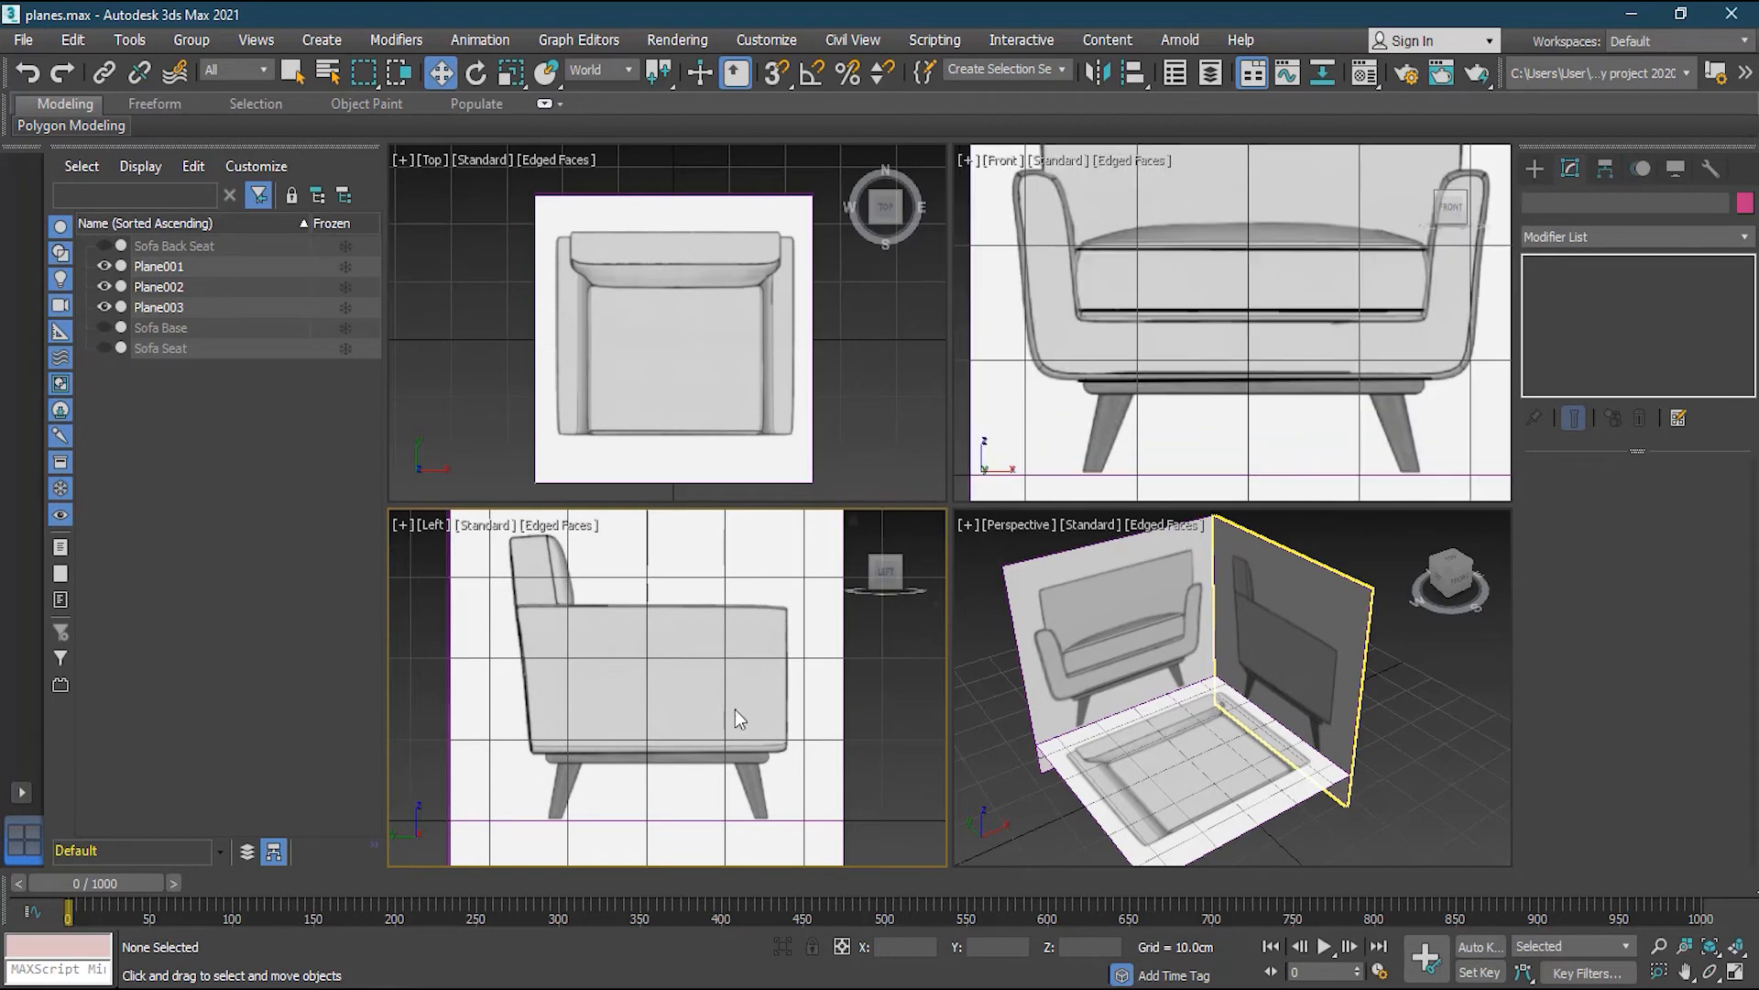
scroll(653, 731, up, 3)
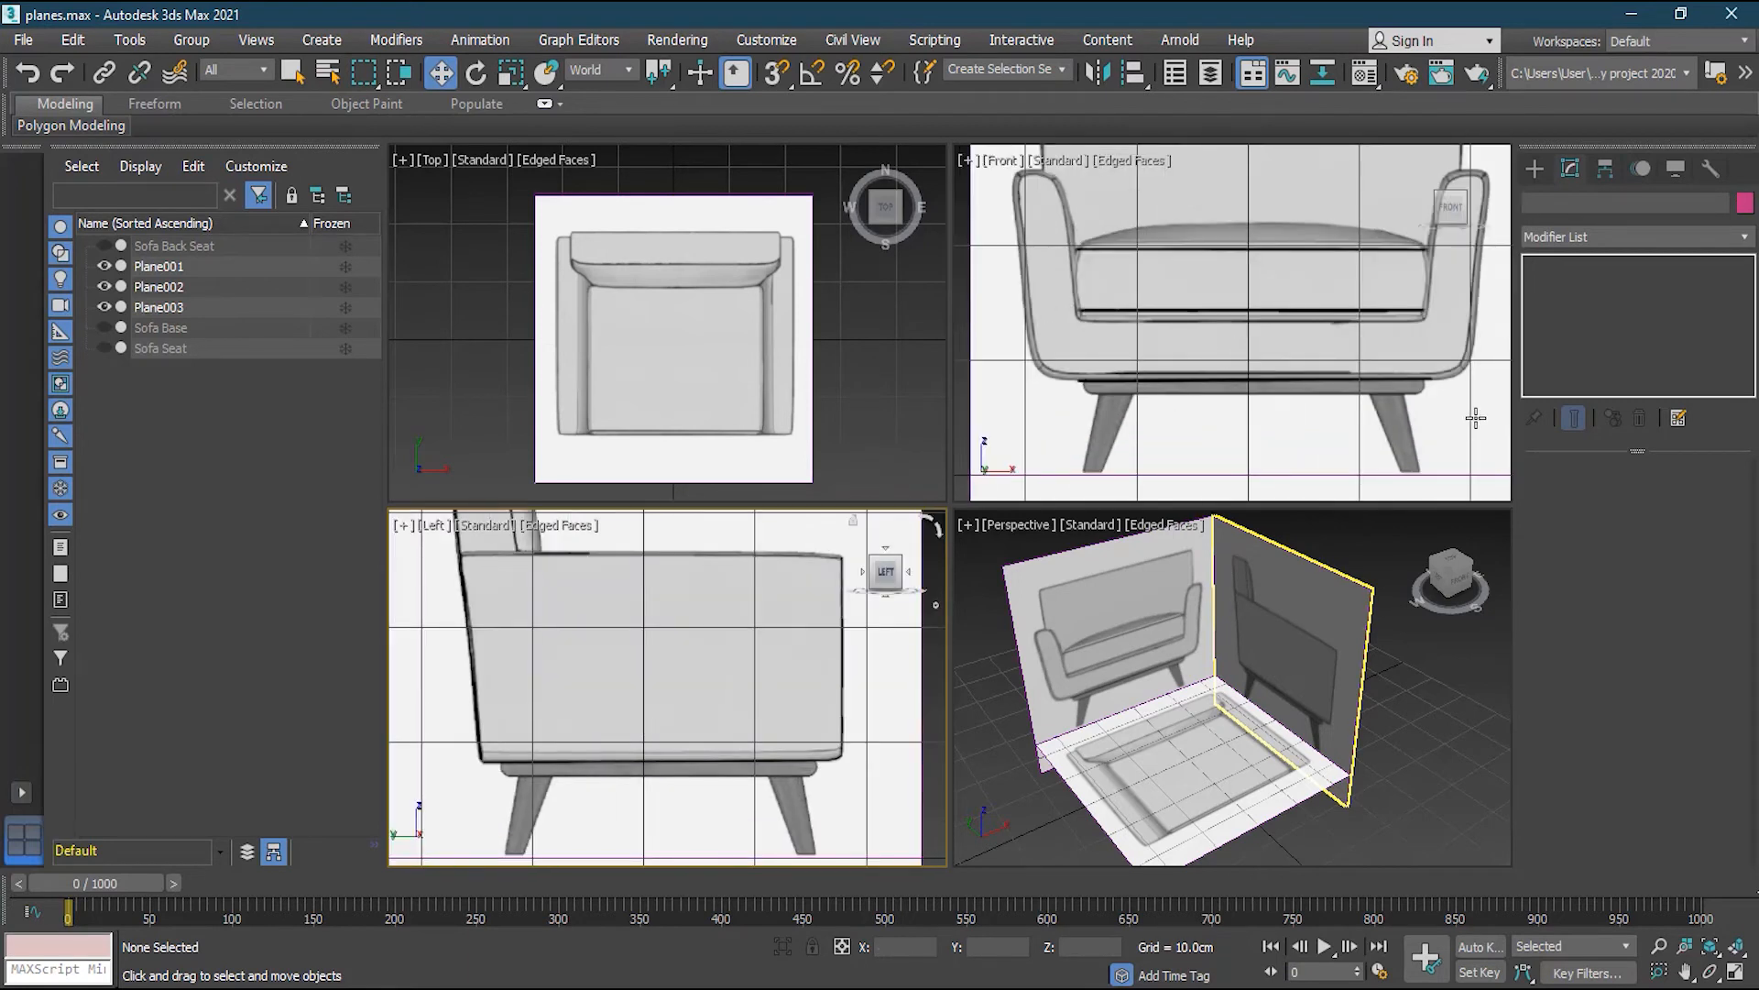
Draw a rectangle spline about 17.6 cm long and 23.5 cm wide over the seat in the top view
click(1534, 170)
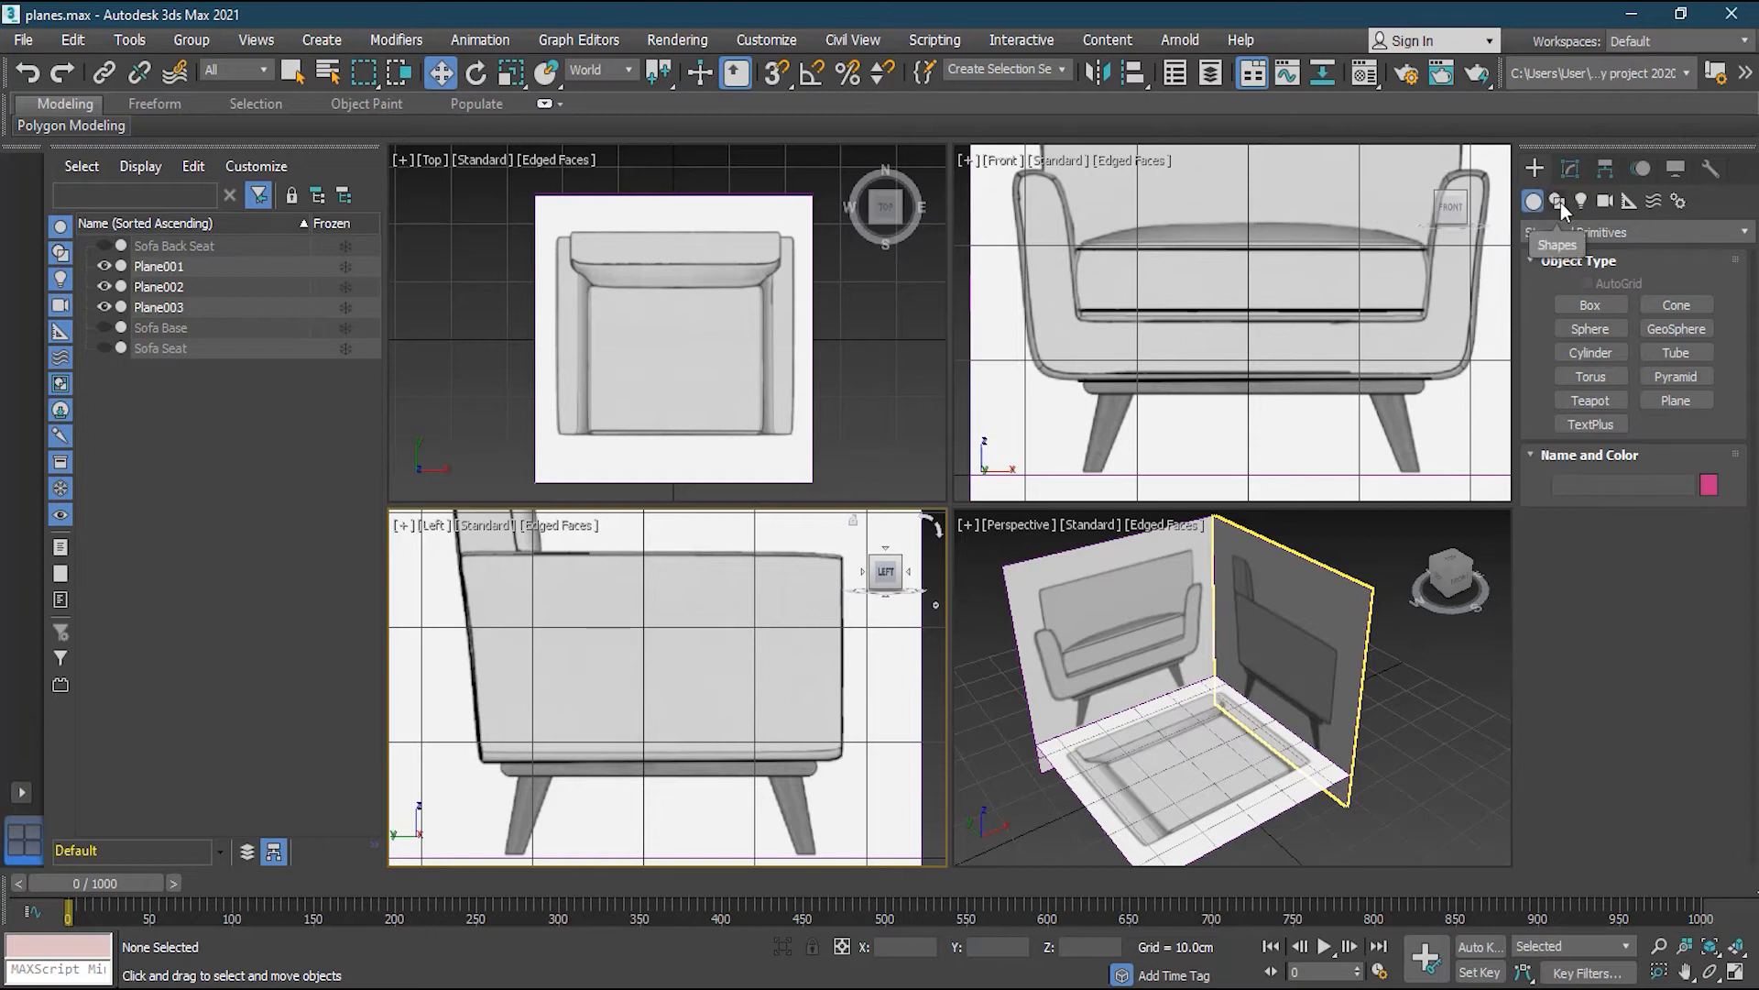
click(1558, 202)
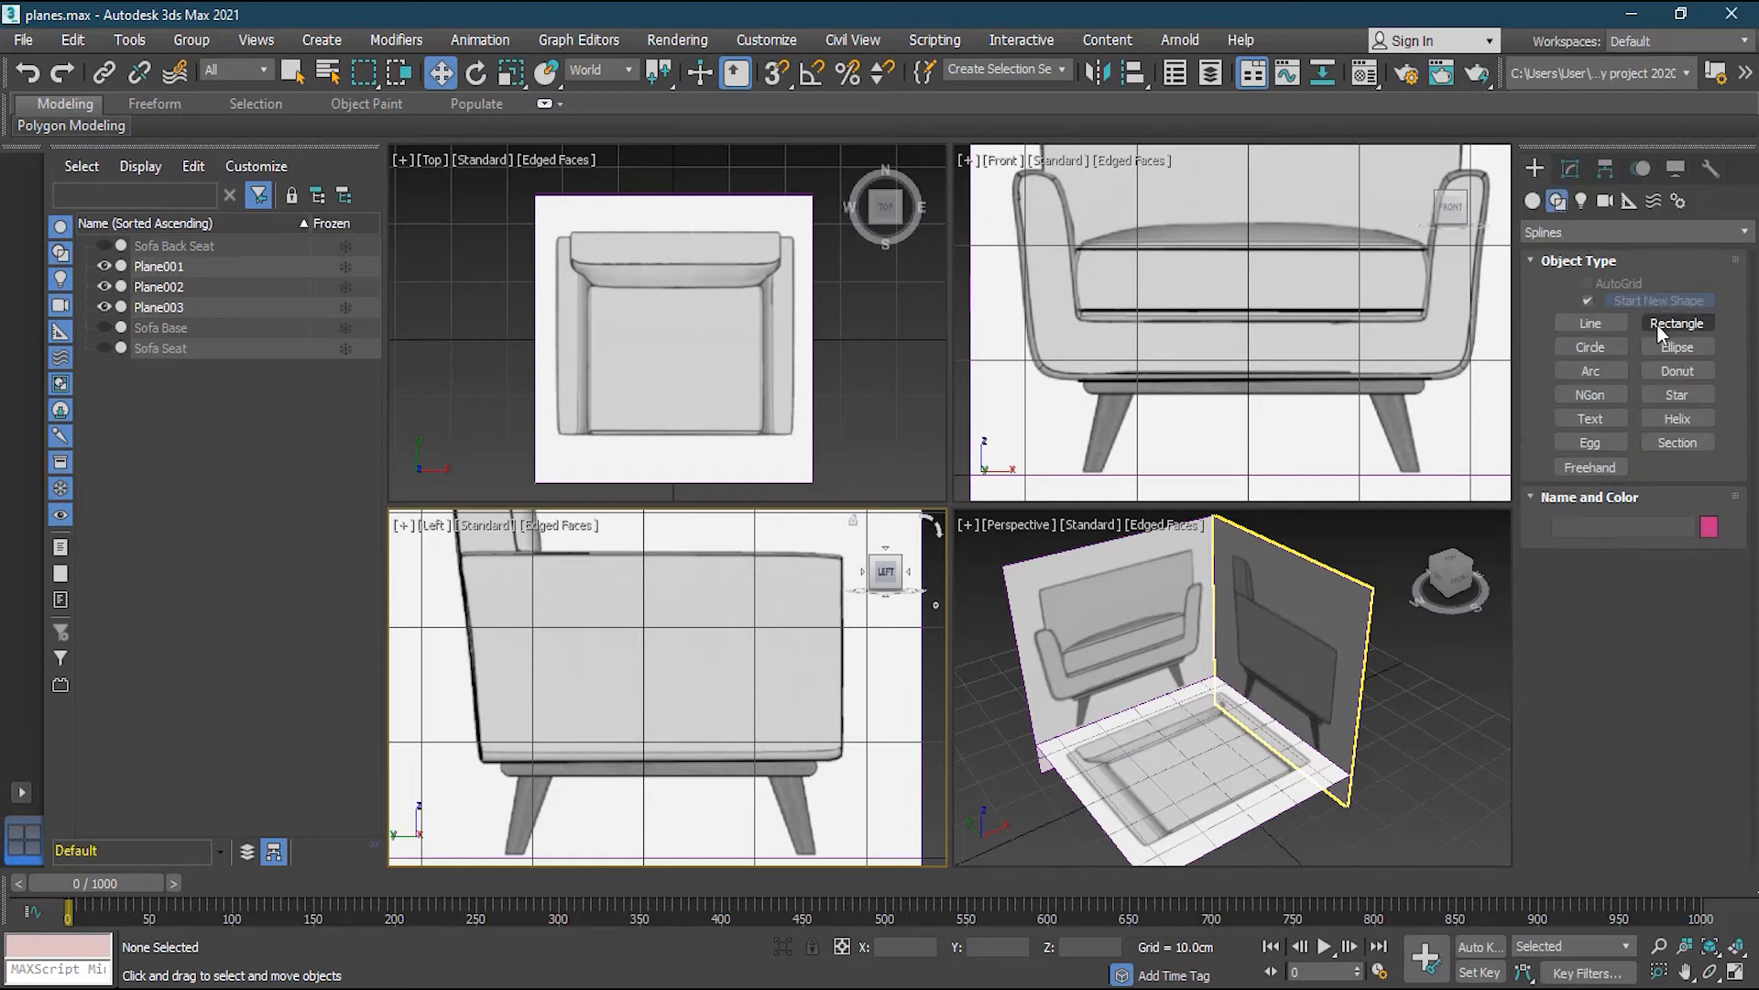
click(1684, 324)
drag(610, 313, 741, 414)
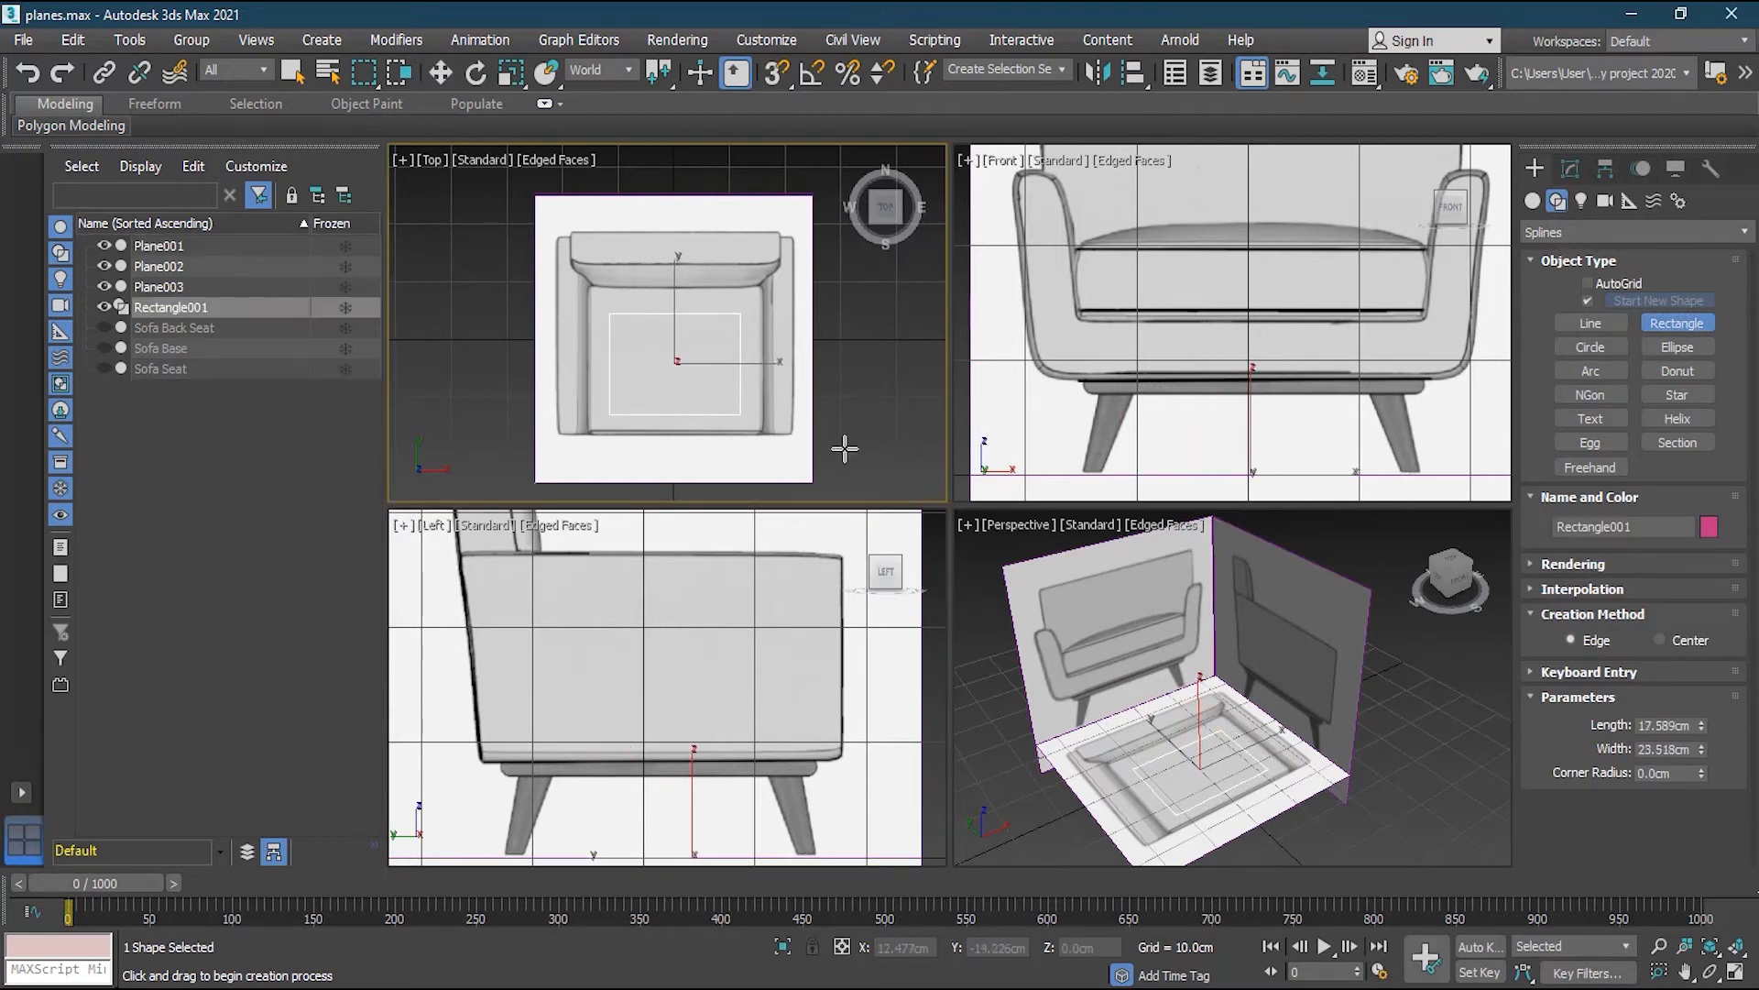
Raise the rectangle to the height of the leg frame's rail, about 7.76 cm in Z, and centre it on the rail in the left view
click(440, 72)
drag(696, 810, 691, 722)
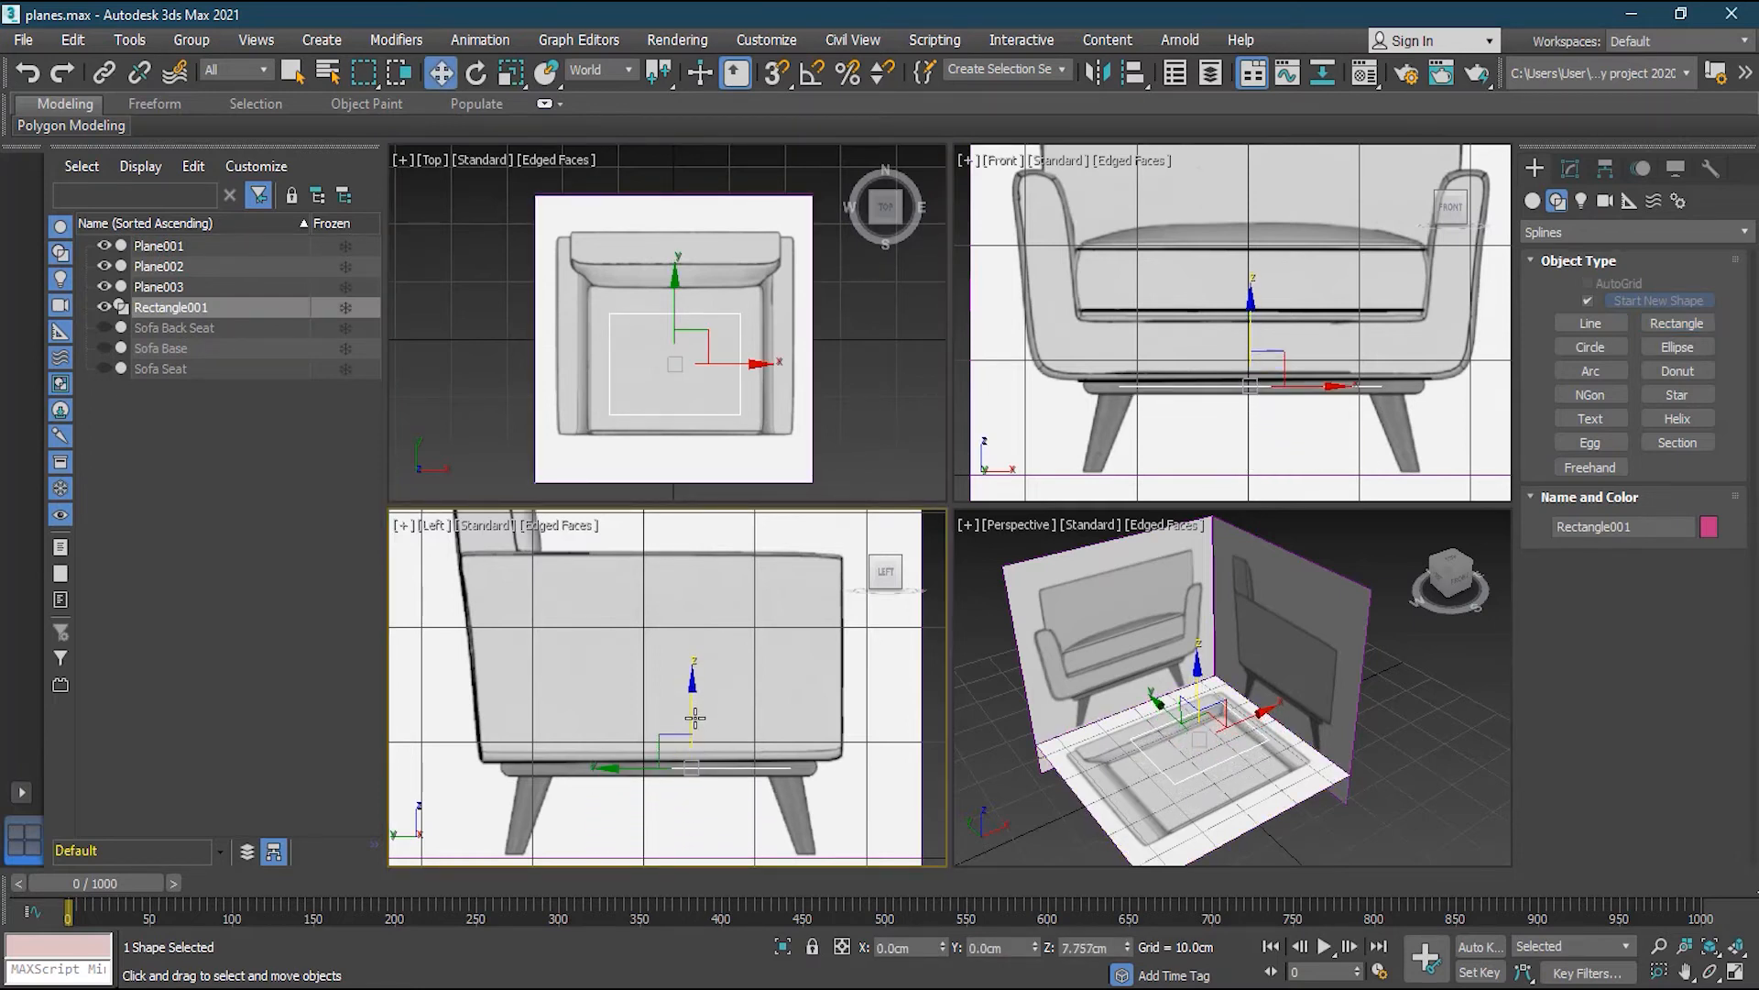
scroll(706, 733, up, 5)
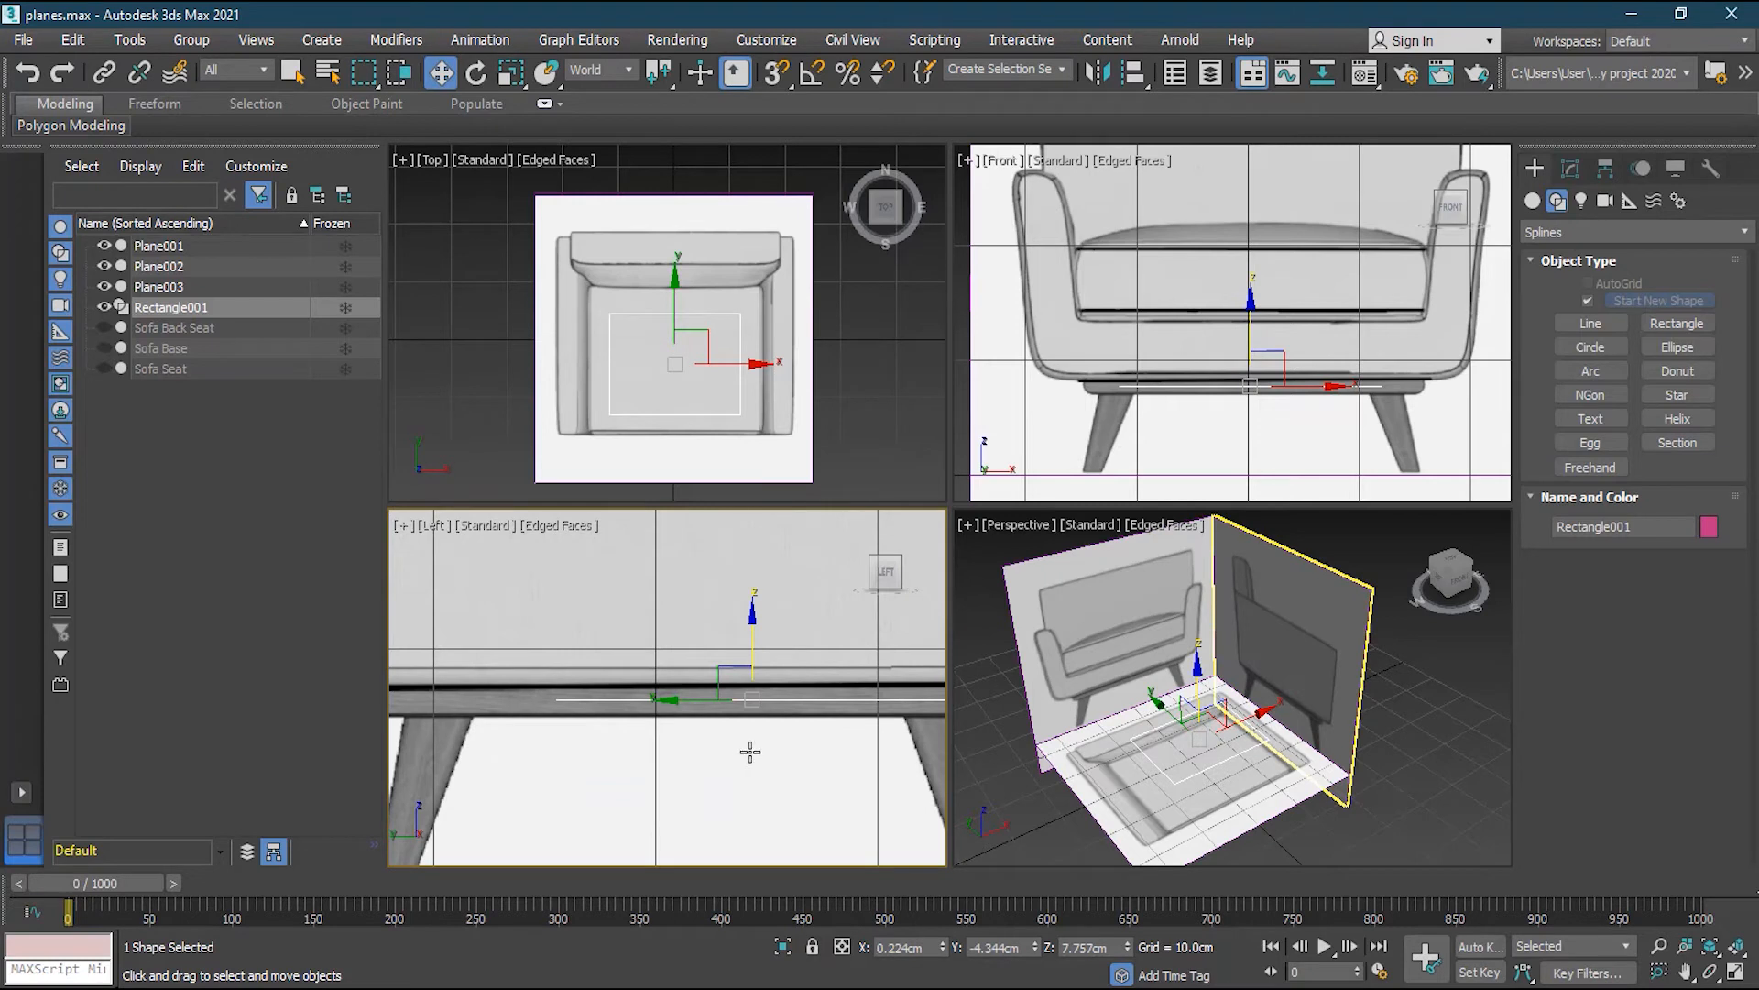
scroll(746, 749, down, 3)
drag(609, 702, 609, 701)
scroll(1277, 371, up, 3)
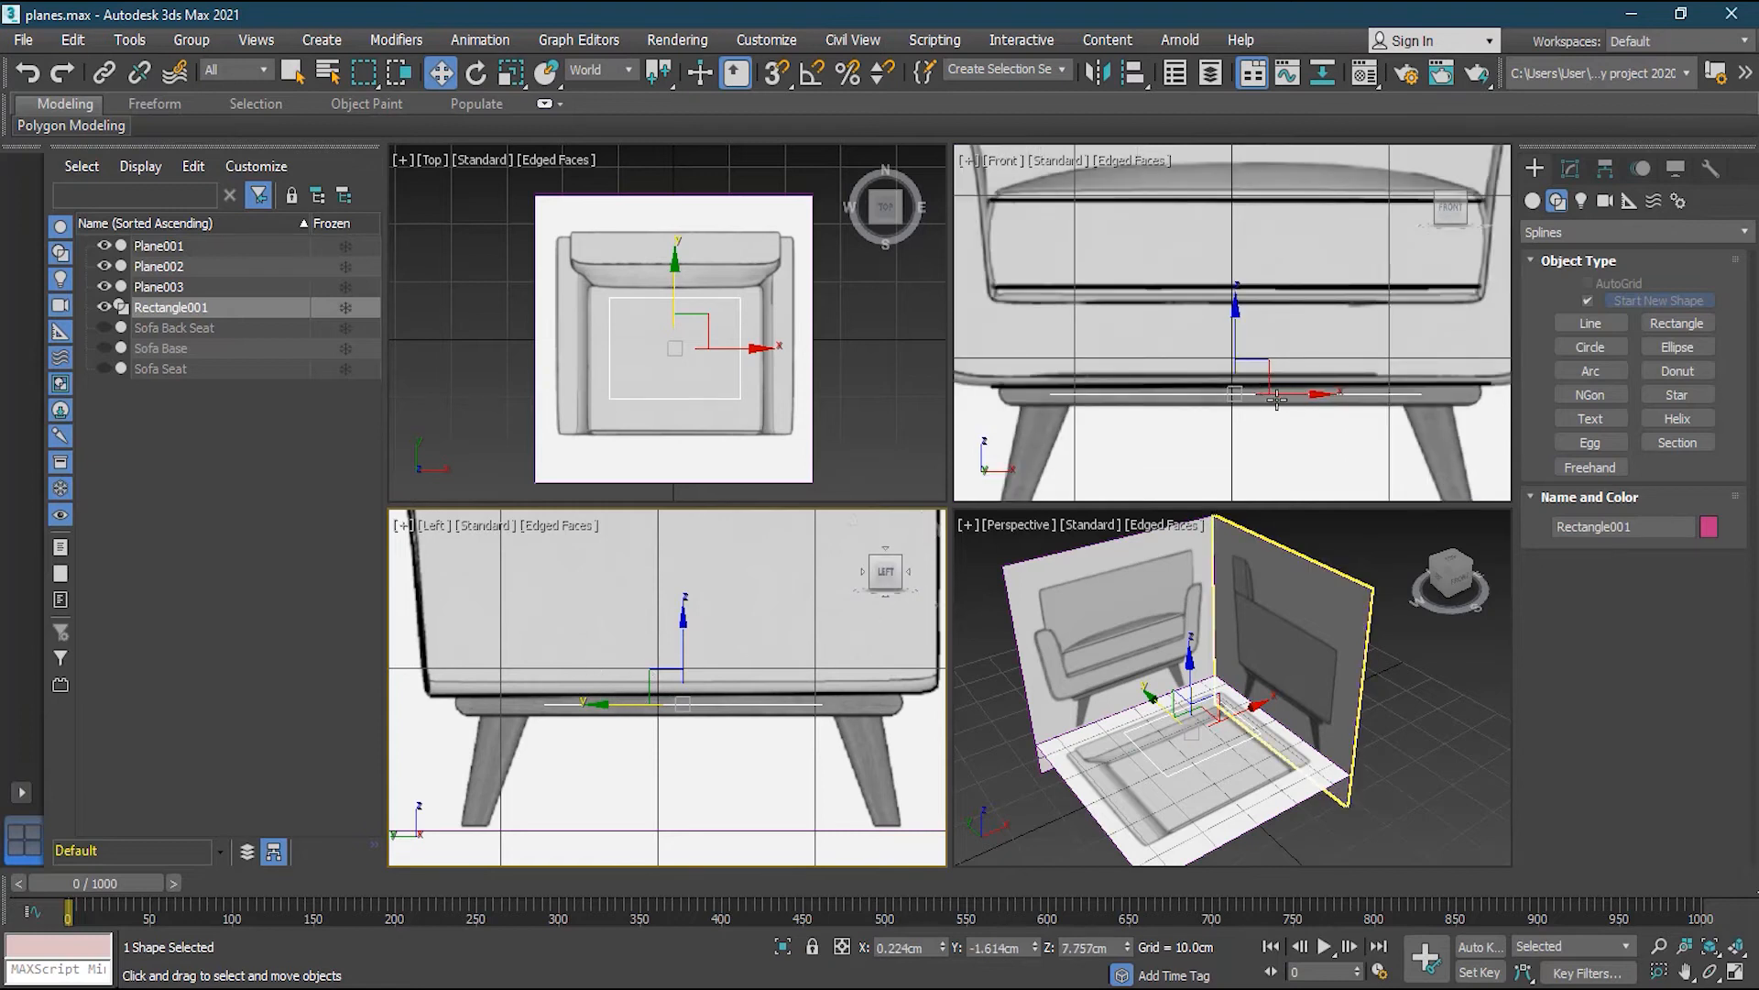
click(1310, 396)
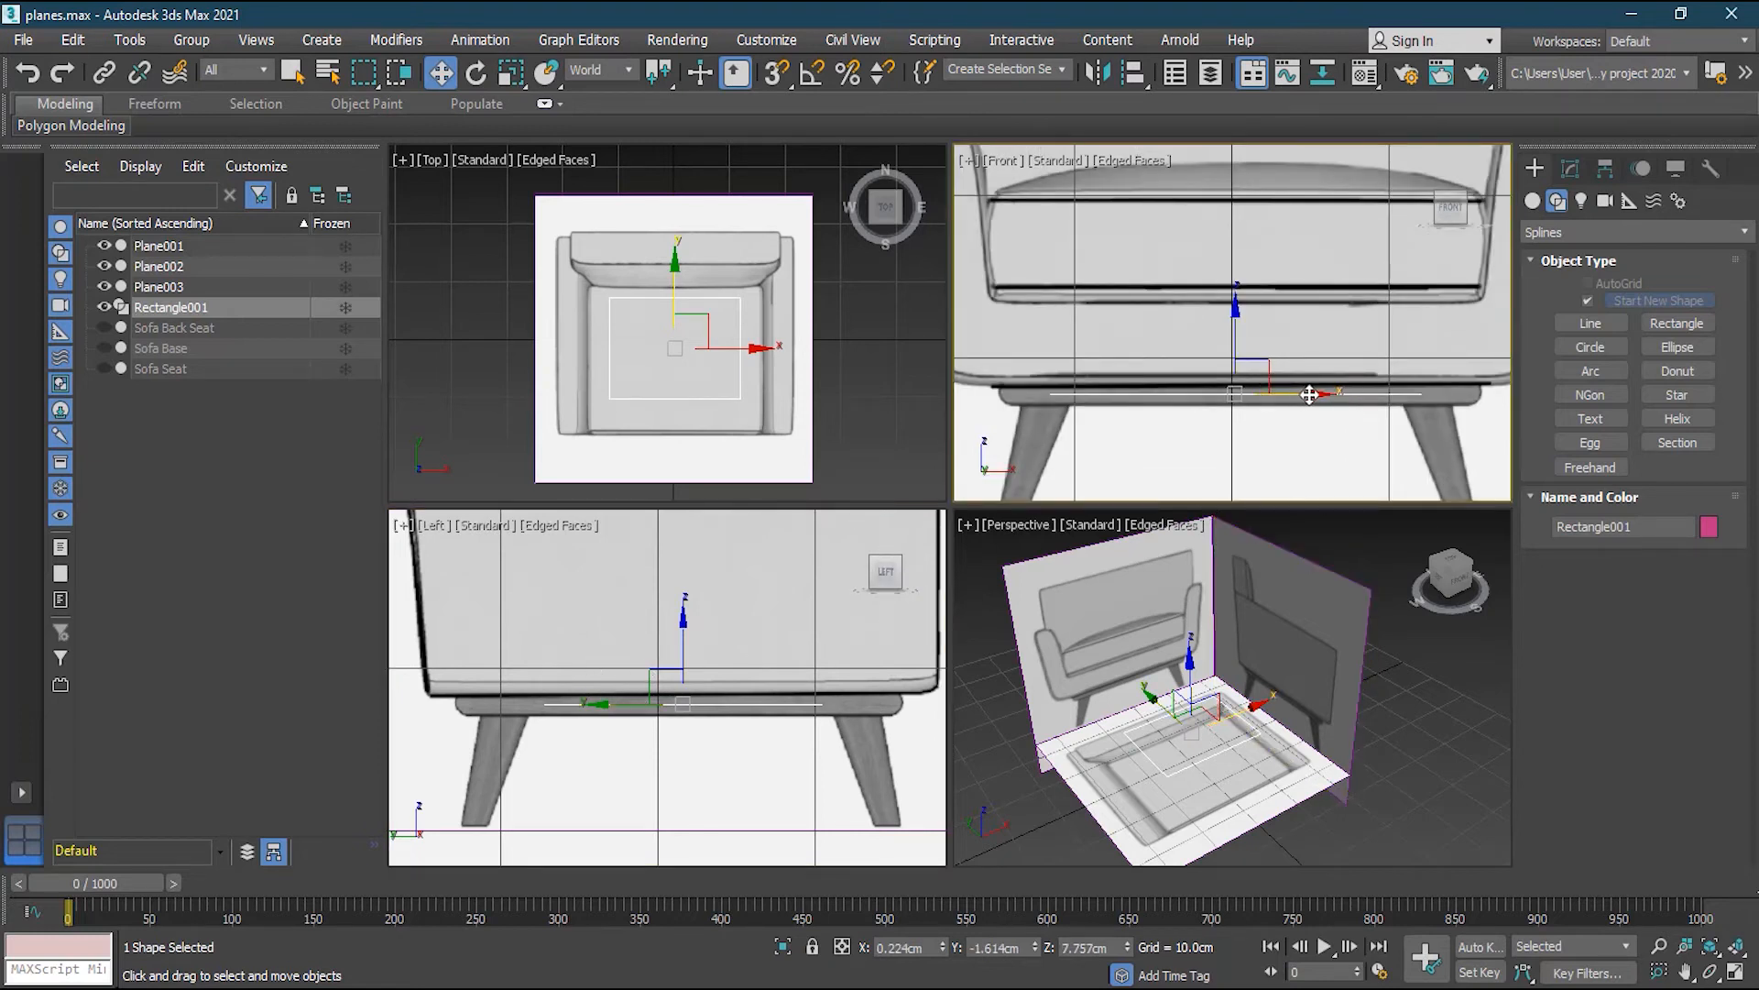
Set the rectangle's width to about 30.4 cm and length to about 28.6 cm, and centre it sideways on the front reference frame
click(1573, 168)
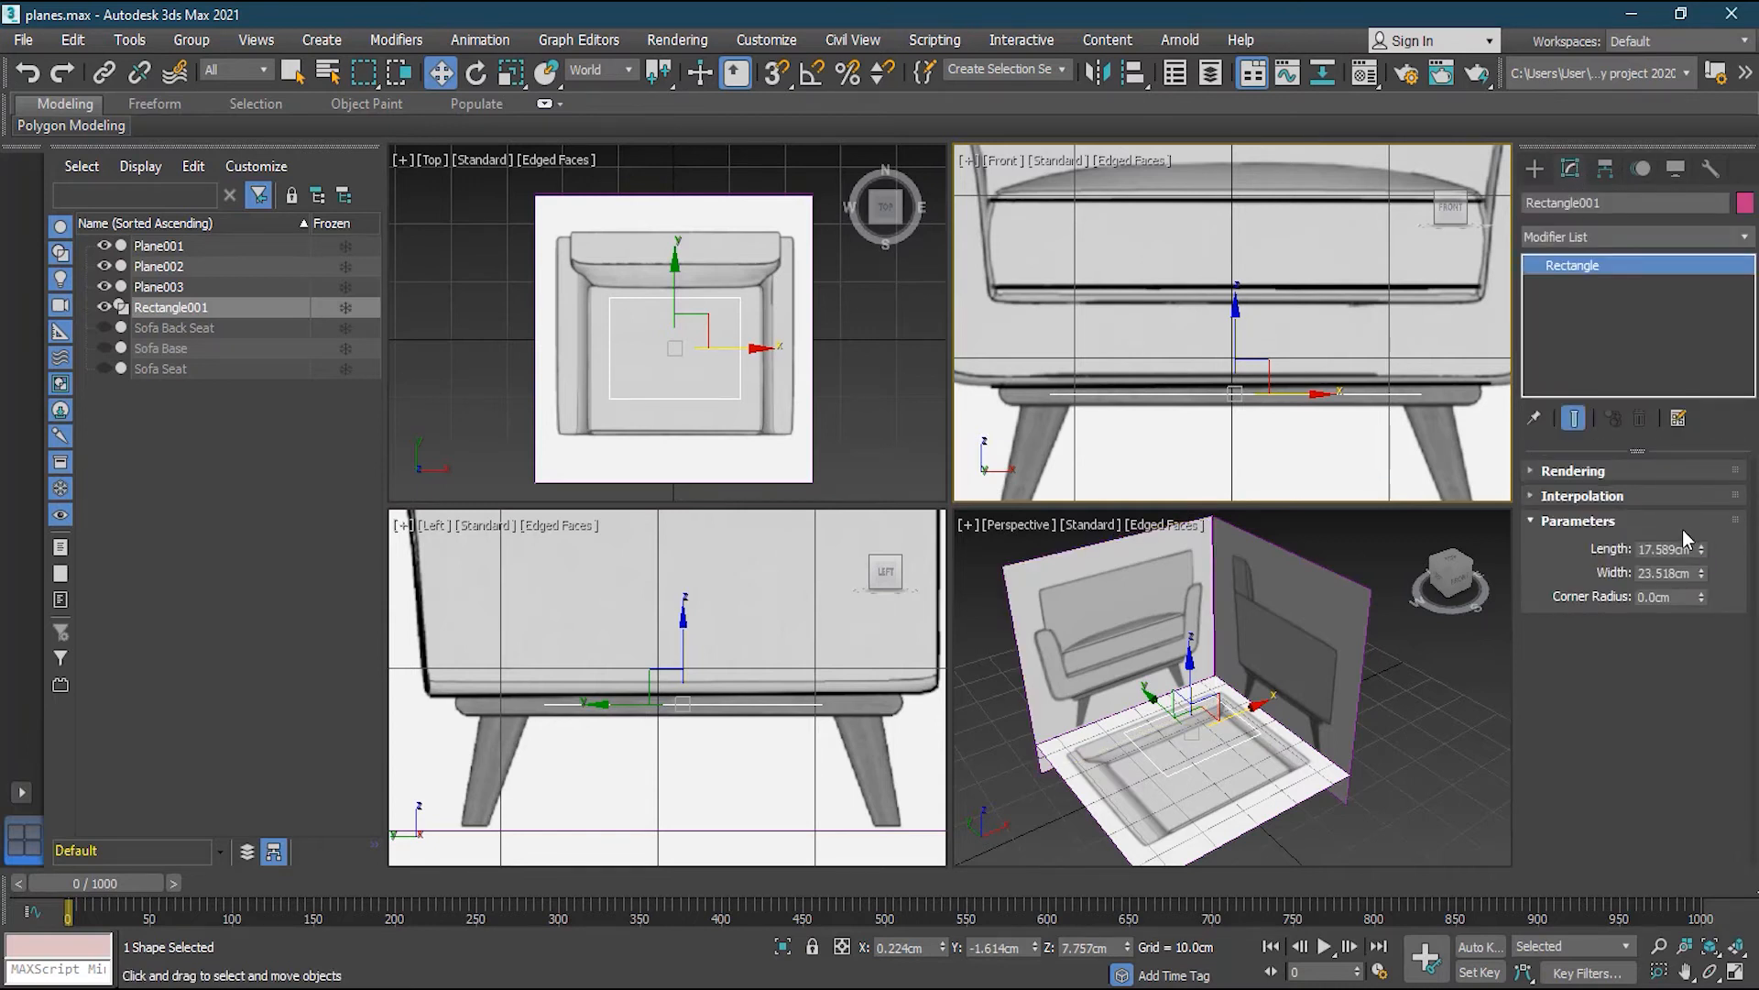
drag(1700, 572, 1701, 537)
drag(1288, 394, 1295, 393)
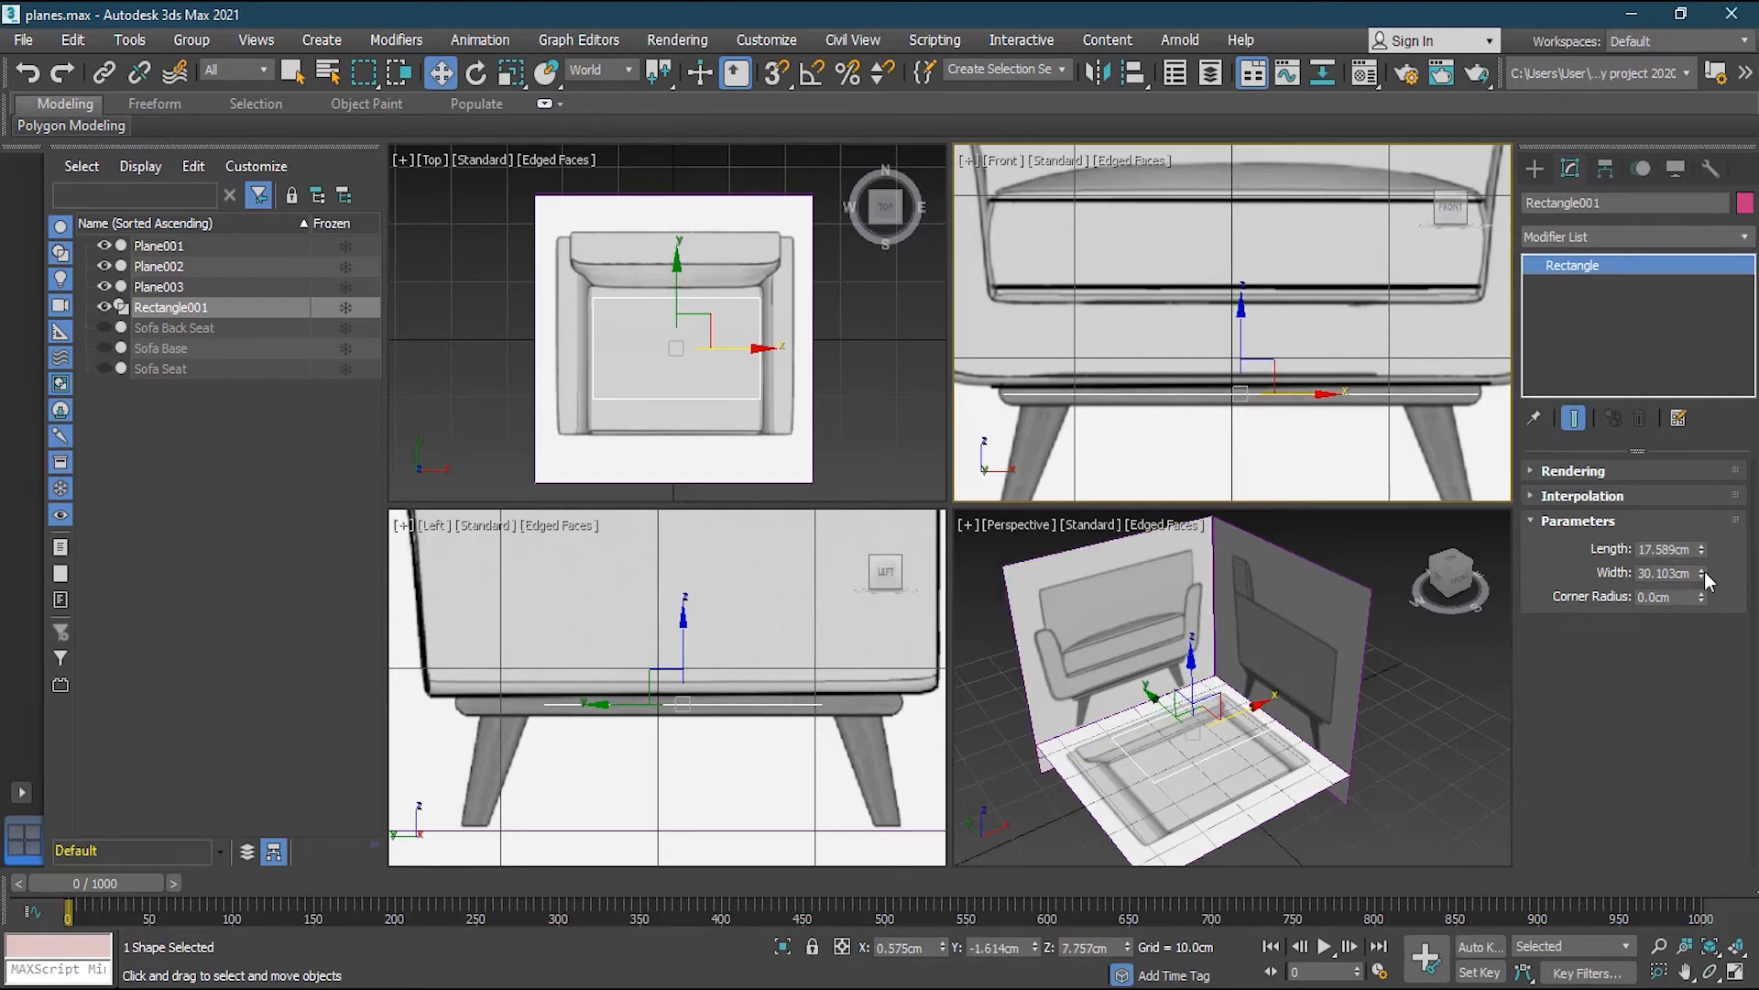
drag(1702, 572, 1707, 577)
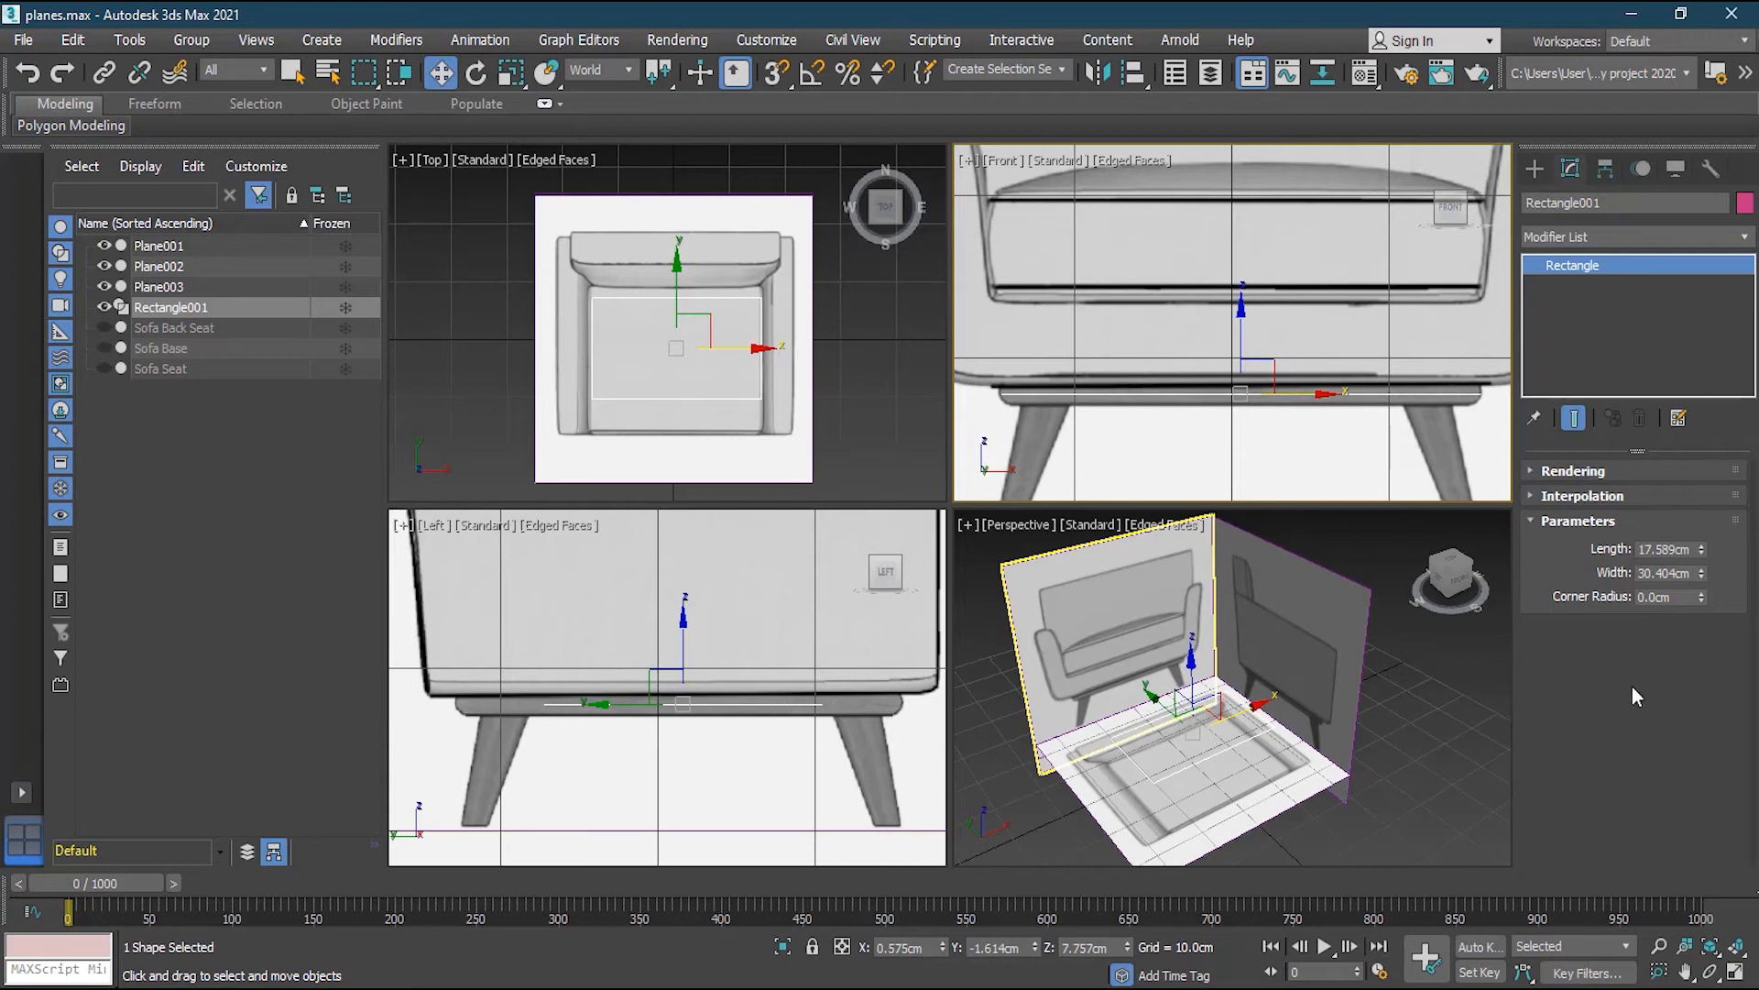
drag(1703, 546, 1707, 475)
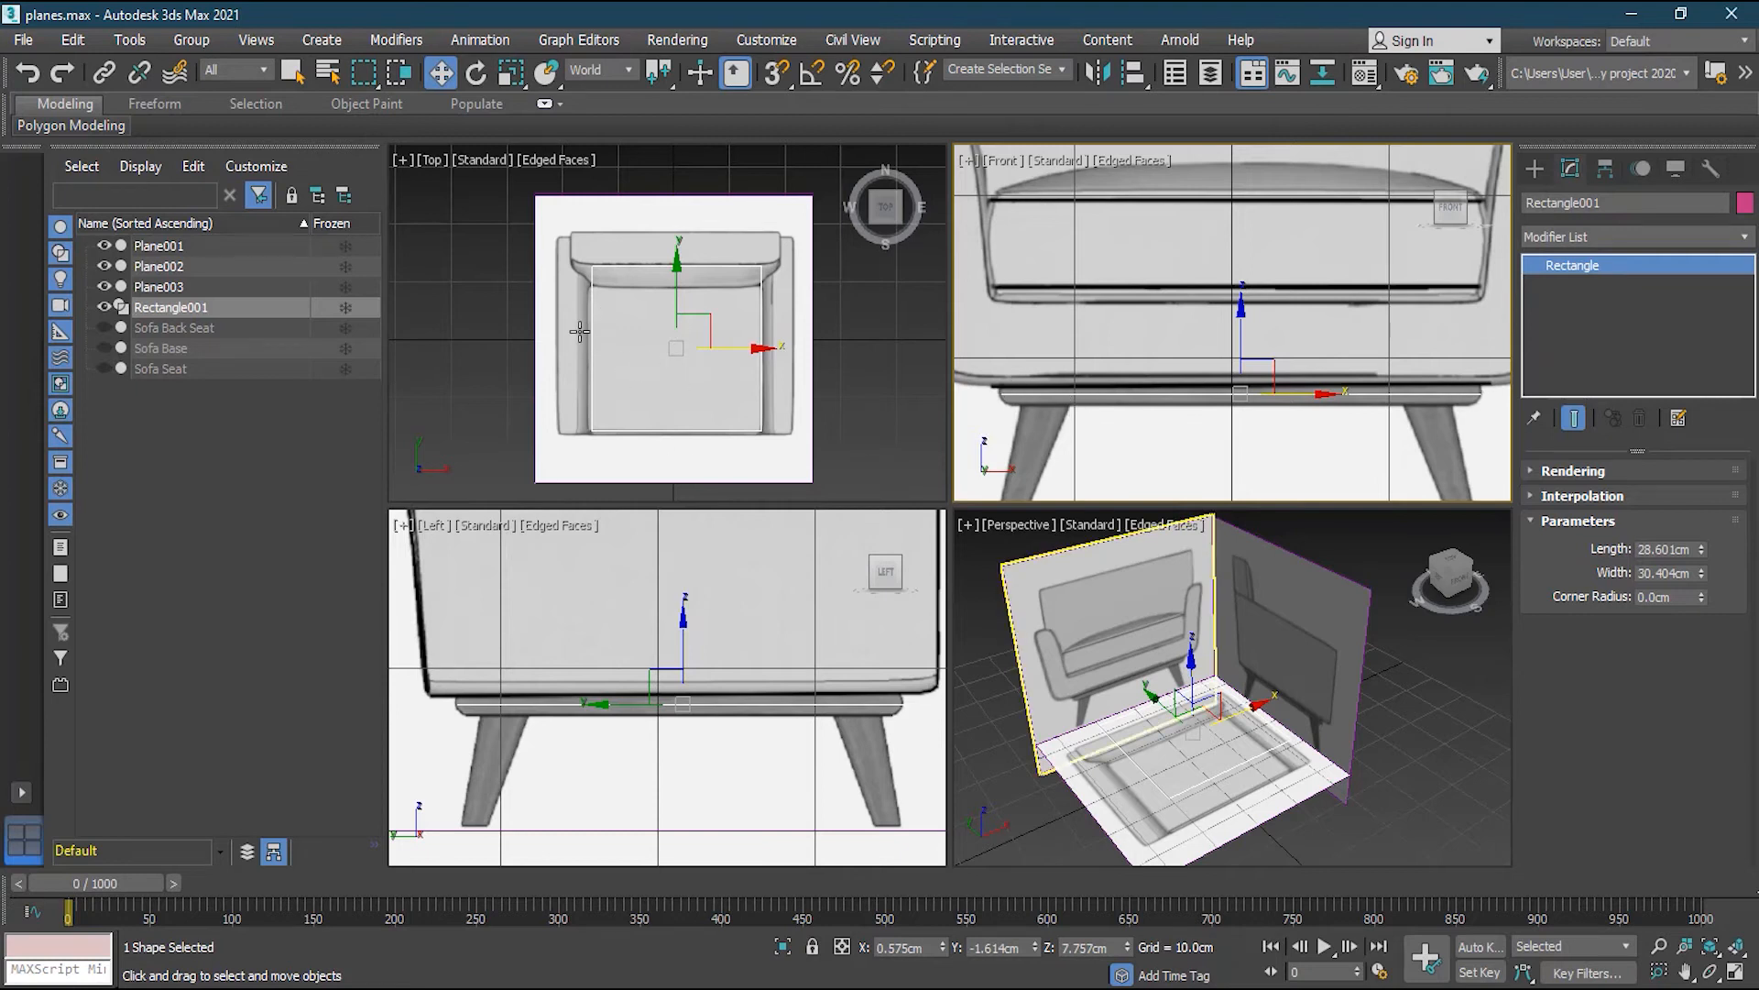
Try moving the rectangle off to the side of the top reference image, and undo the move
scroll(580, 331, up, 2)
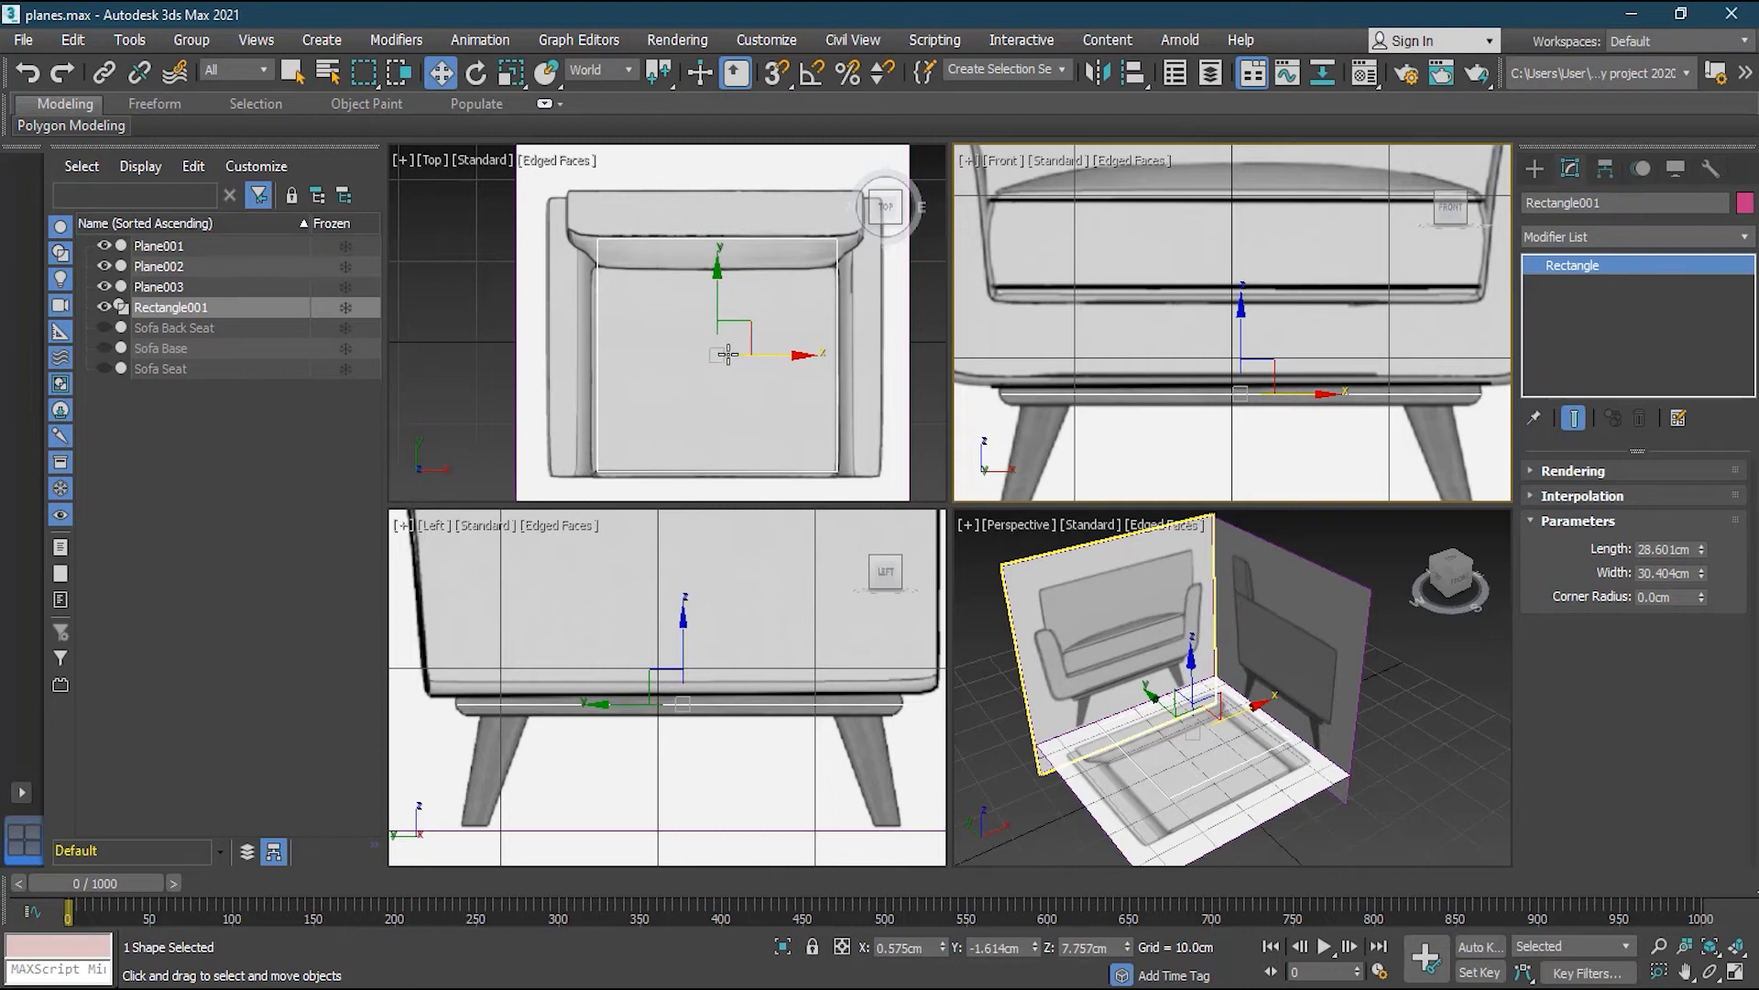
scroll(614, 353, down, 2)
drag(753, 353, 504, 345)
middle_drag(521, 297, 660, 284)
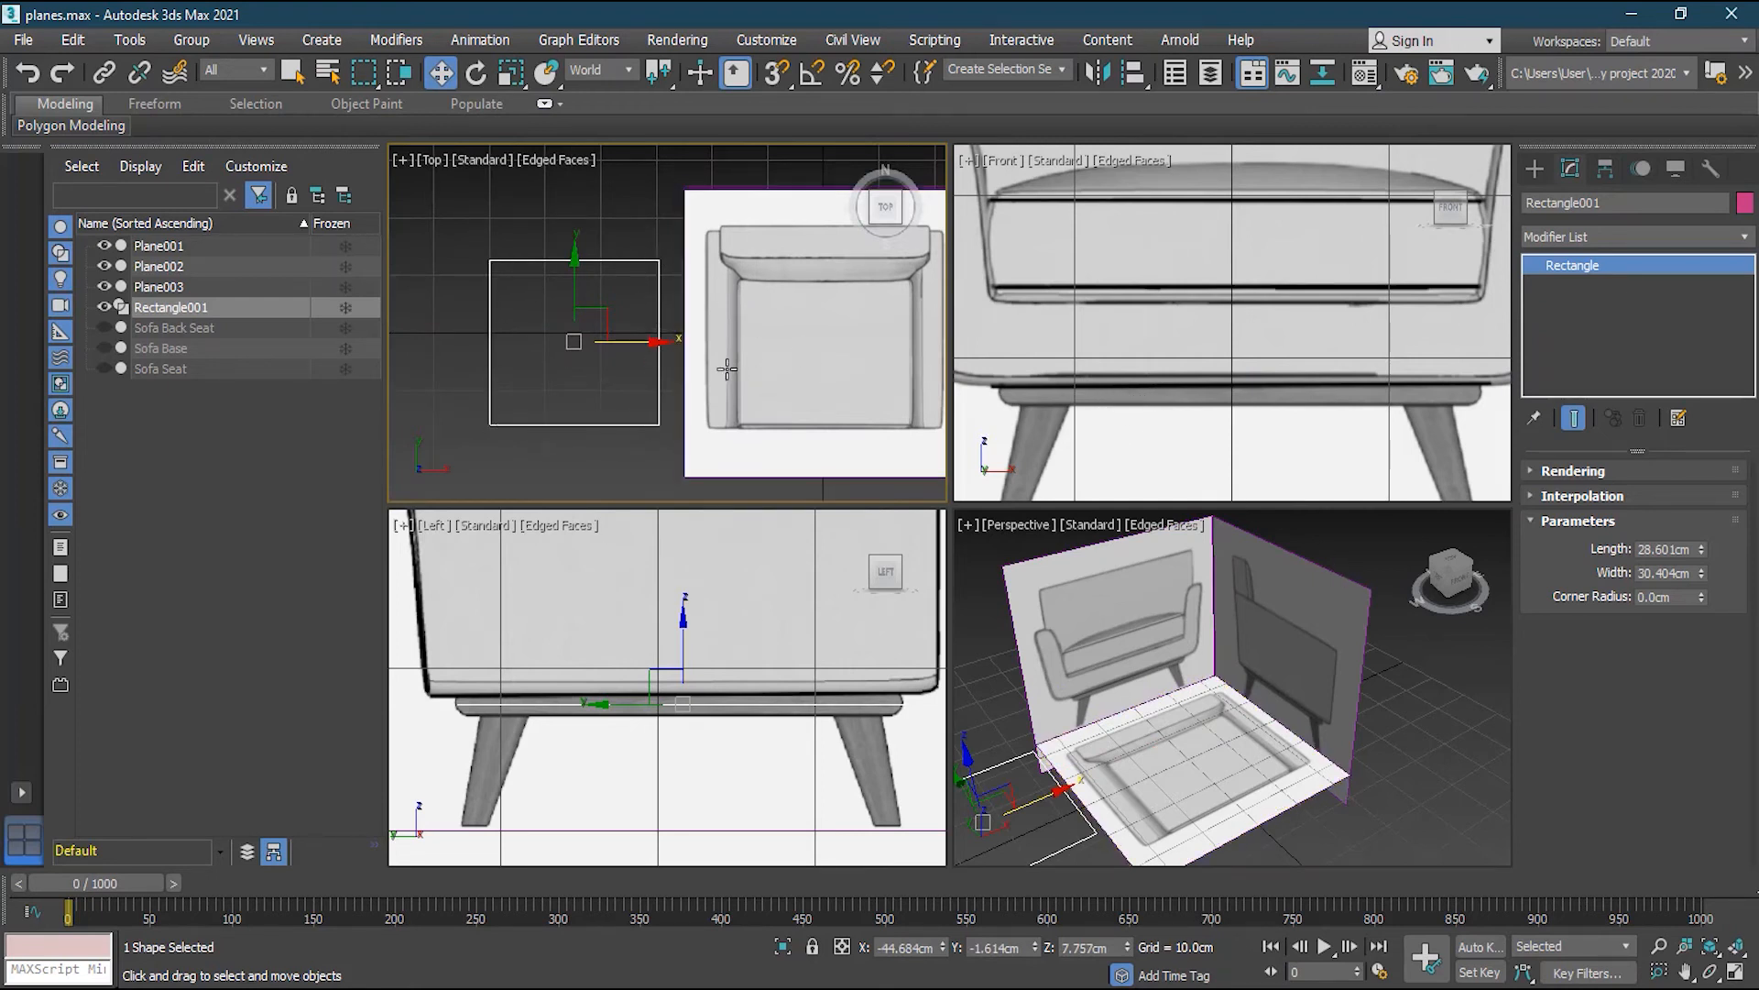
key(ctrl+z)
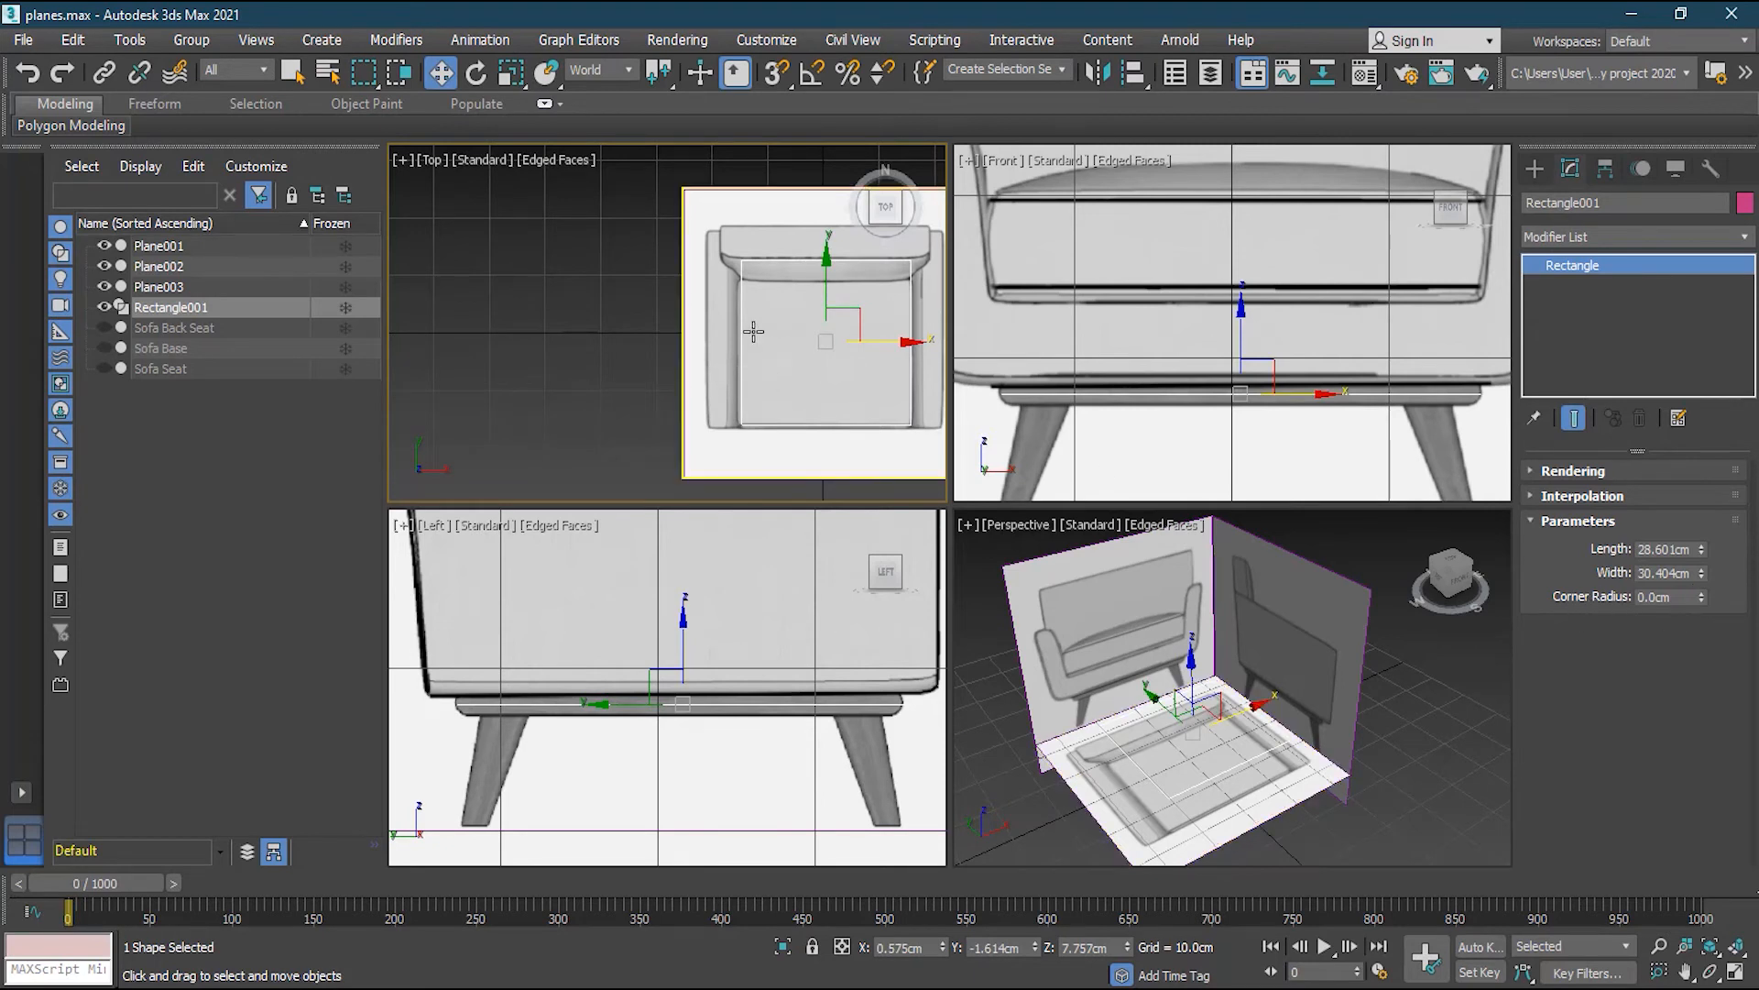
scroll(838, 357, up, 2)
middle_drag(838, 357, 665, 266)
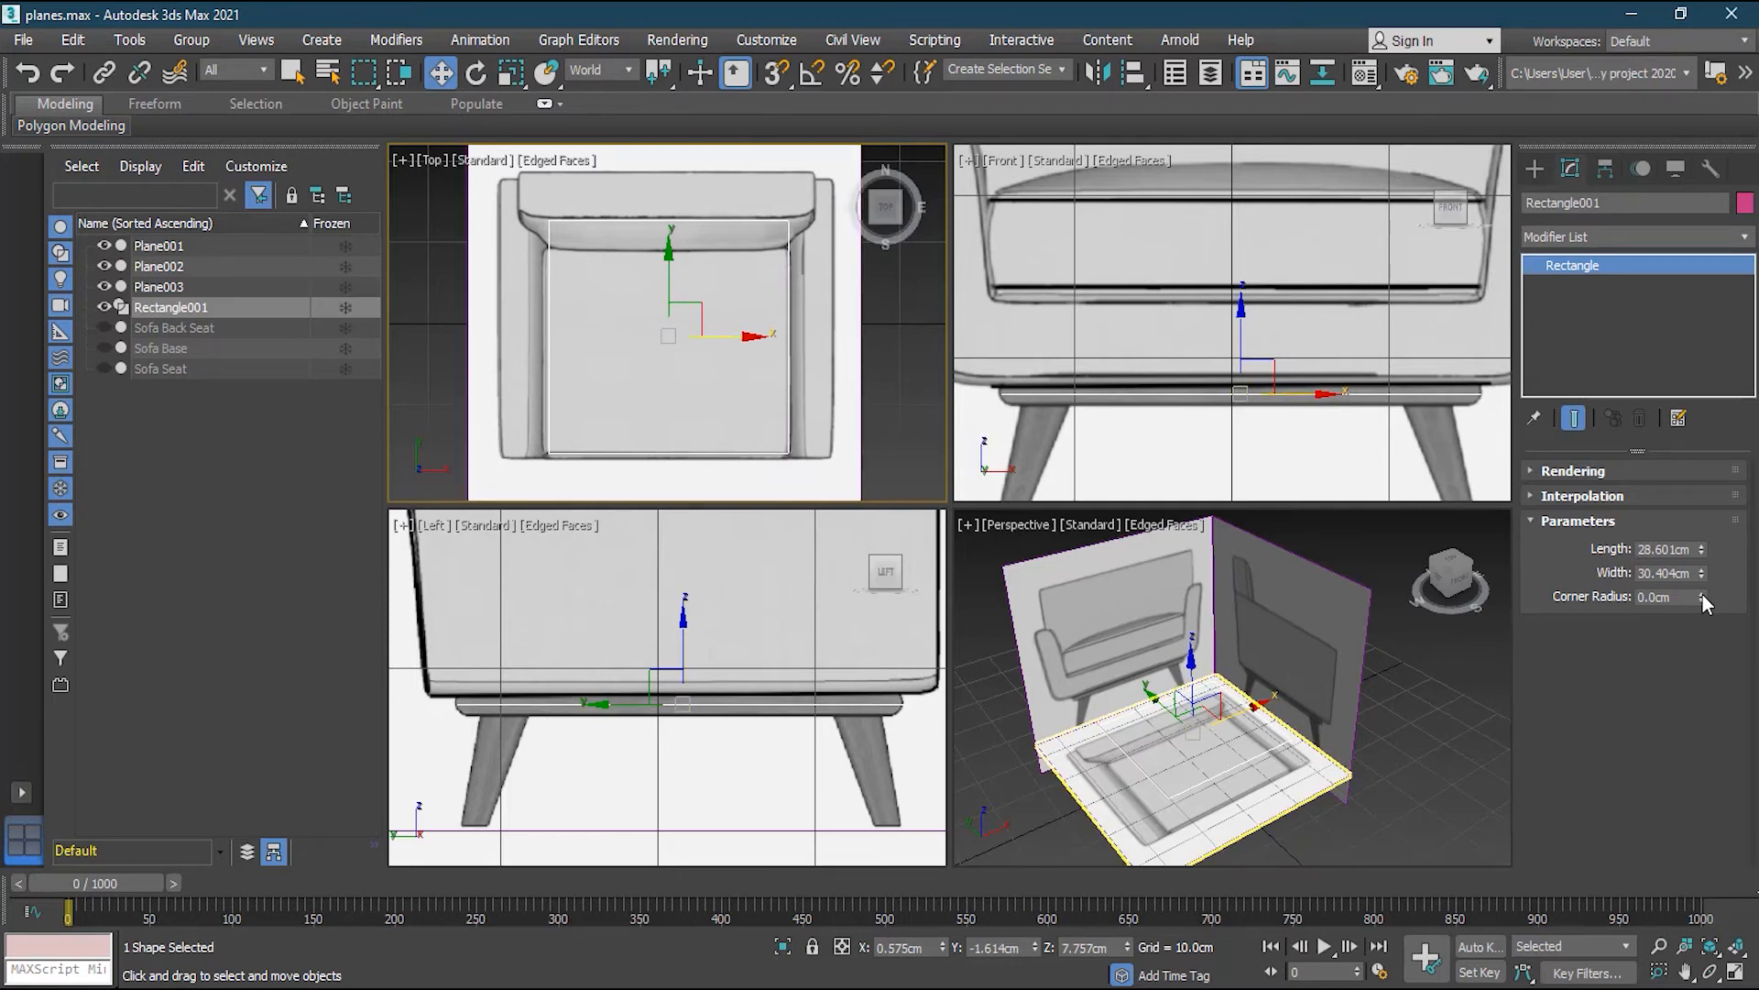
Round the rectangle's corners by increasing its corner radius until the outline suits the frame in the top view
drag(1703, 596, 1703, 561)
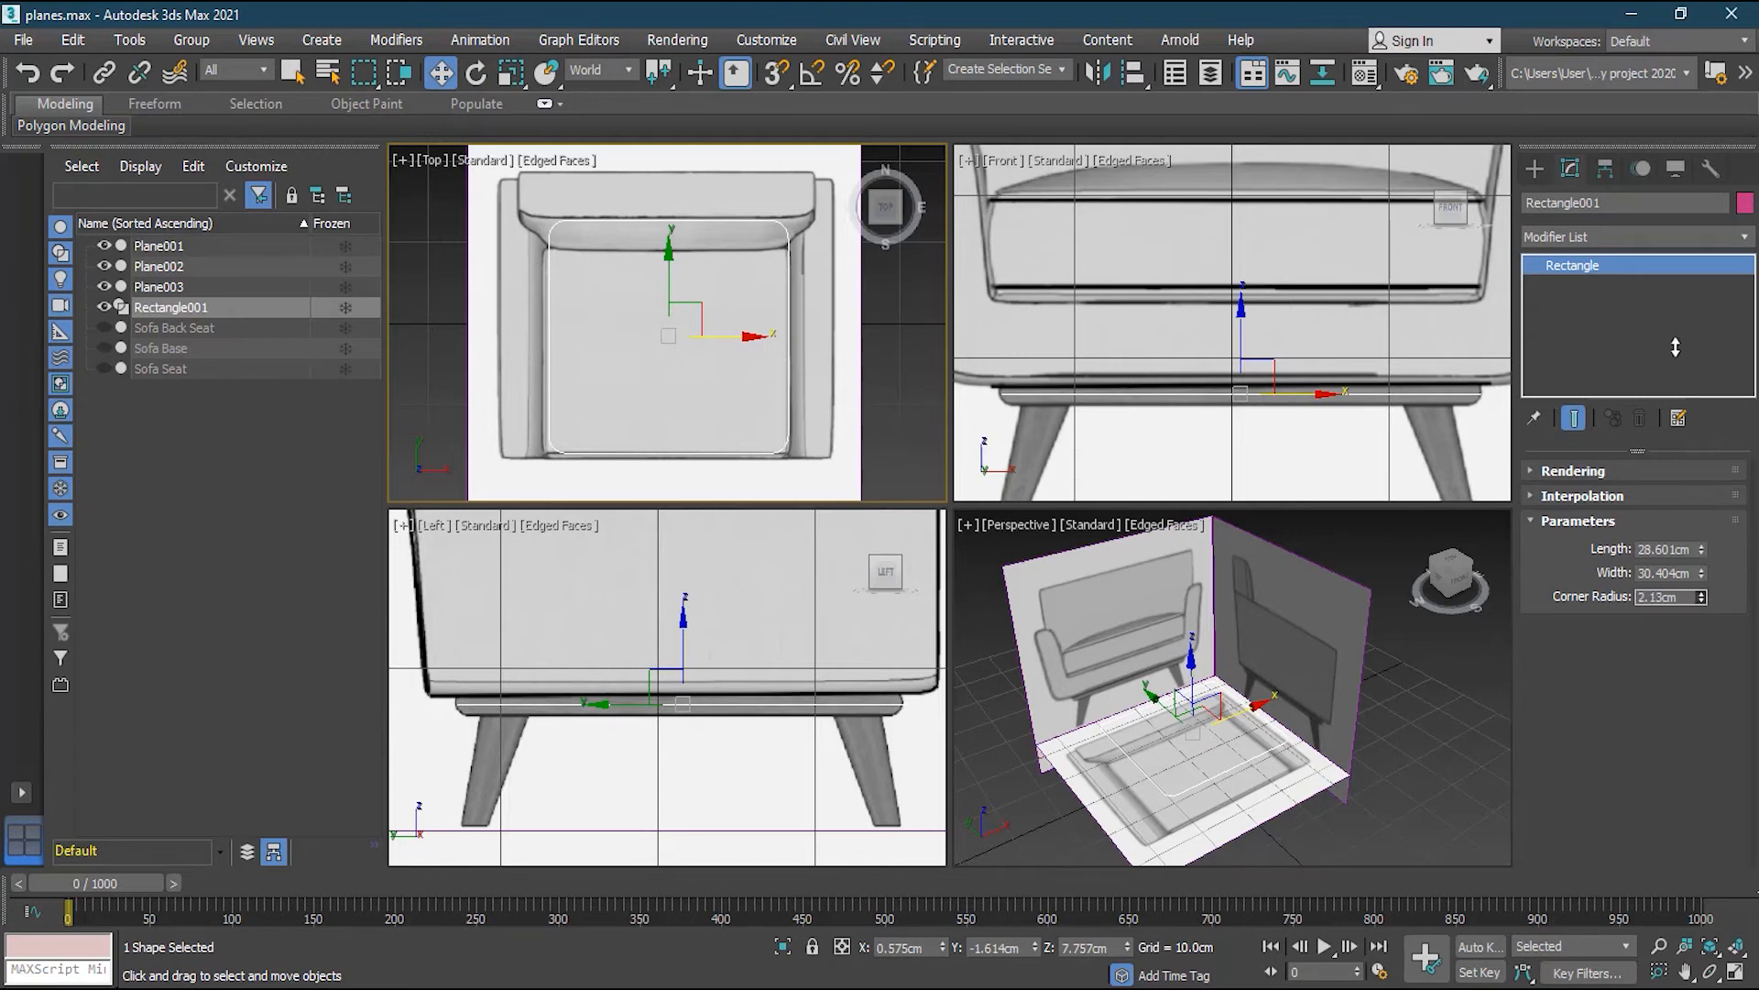
drag(1673, 308, 1673, 428)
drag(1675, 358, 1674, 357)
mouse_move(1702, 599)
mouse_down()
mouse_move(1701, 417)
mouse_move(1712, 575)
mouse_up()
mouse_move(1705, 554)
mouse_down()
mouse_move(1706, 583)
mouse_move(1704, 560)
mouse_up()
Give the rectangle spline a rectangular rendering cross-section and enable it in the renderer and the viewport
click(1573, 471)
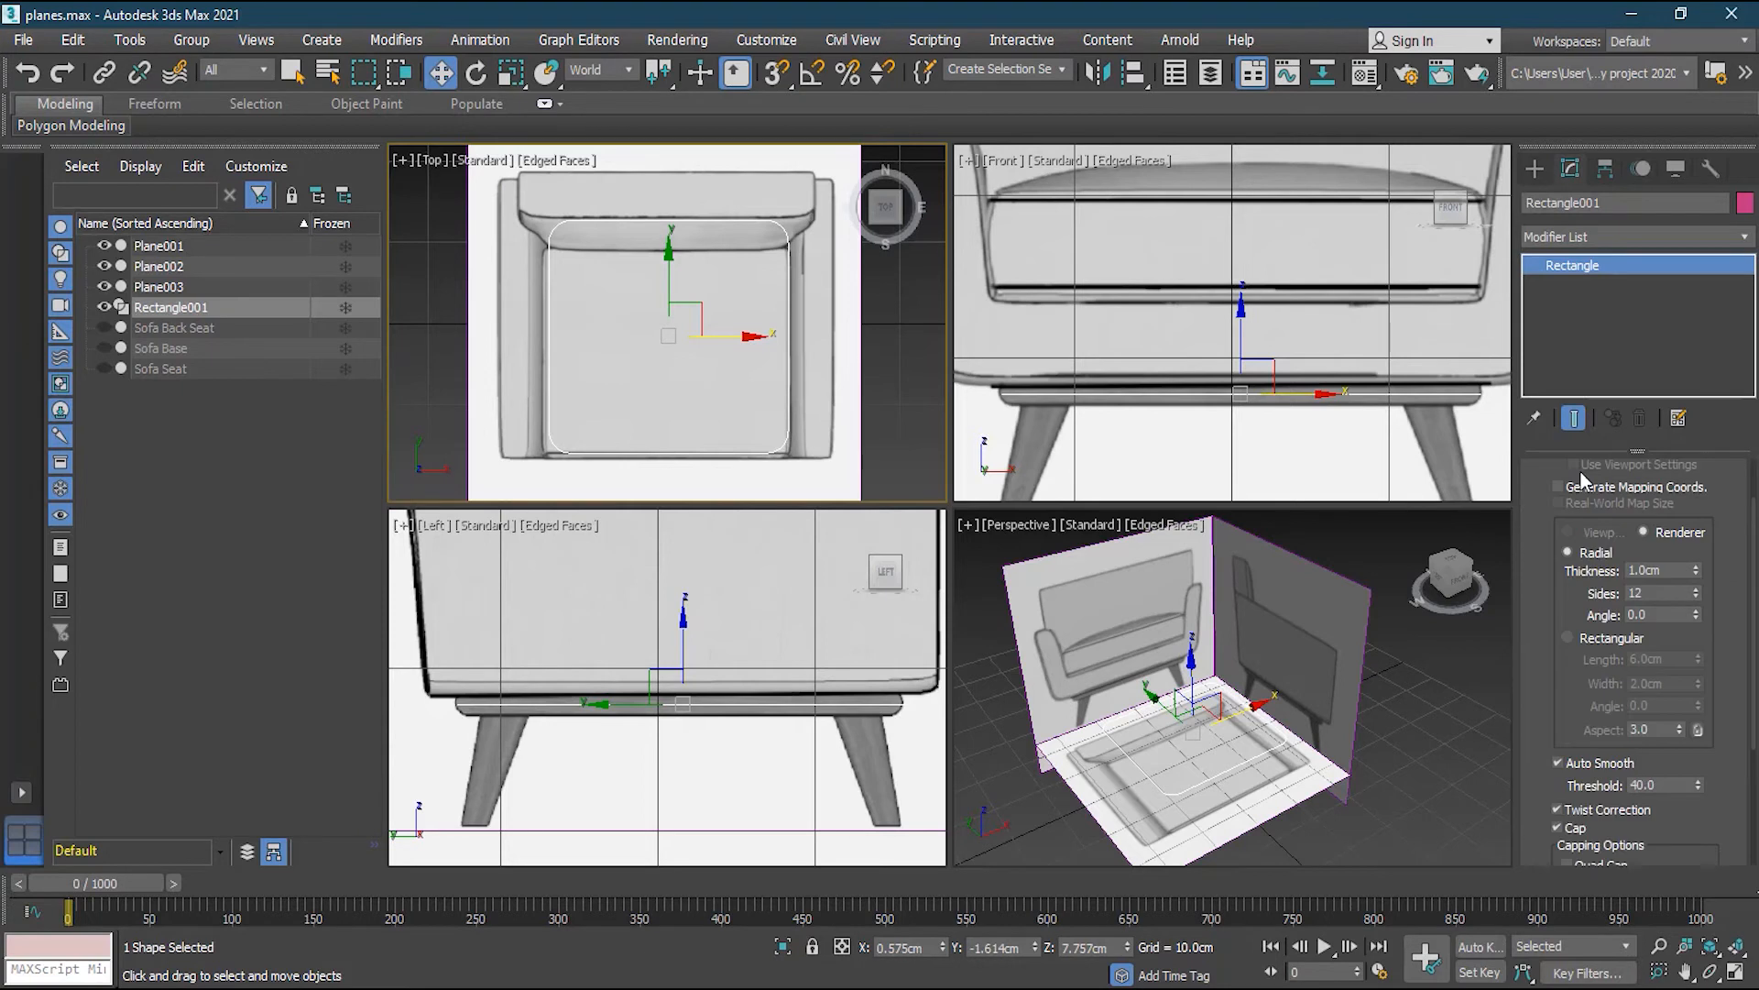
click(1626, 644)
scroll(1708, 587, up, 2)
scroll(1709, 587, up, 2)
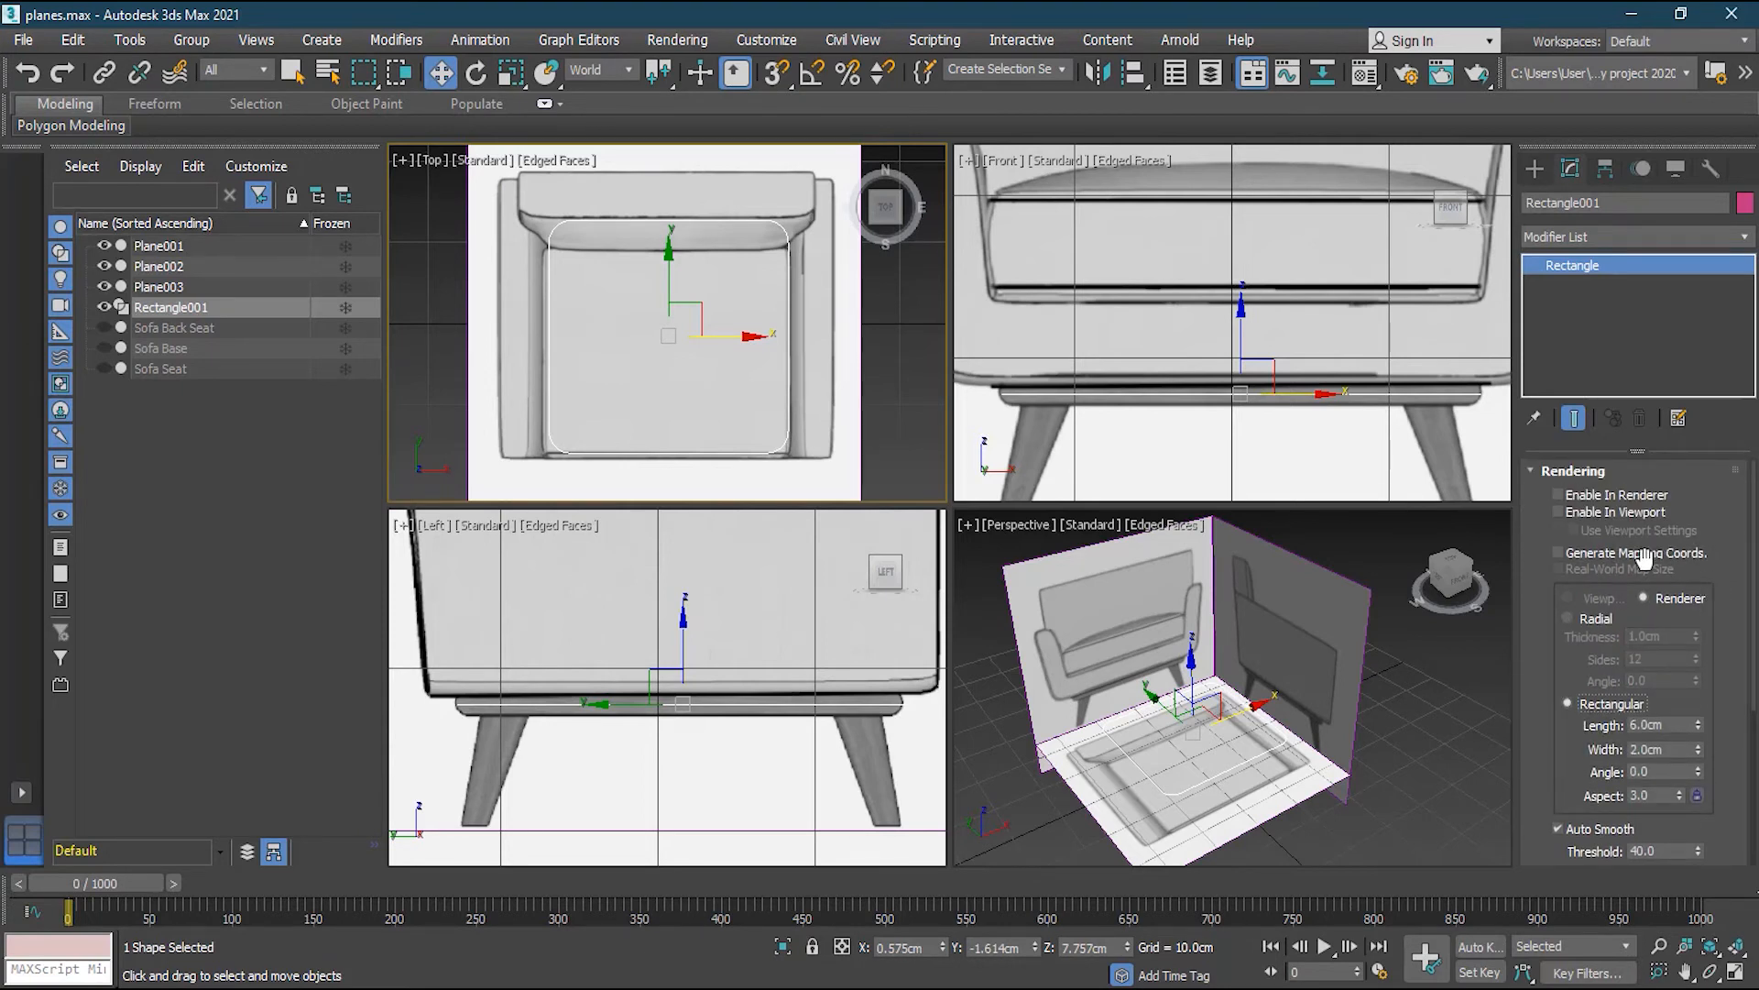
click(1599, 500)
click(1599, 519)
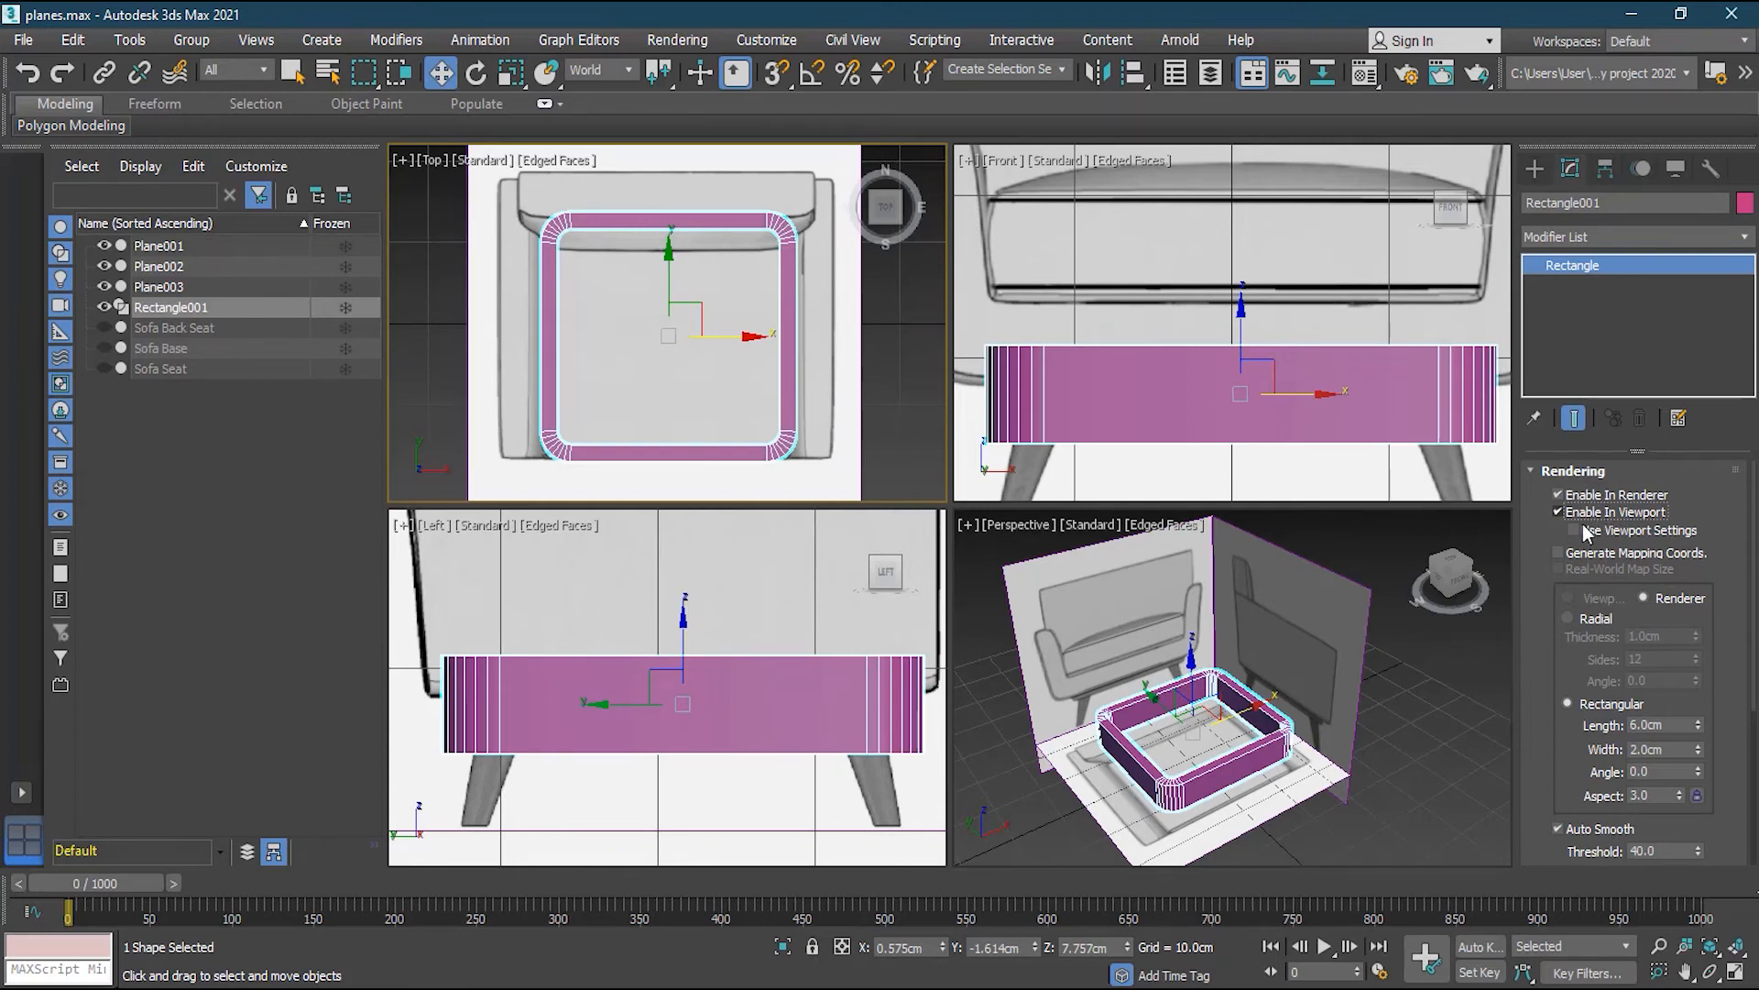
Set the rectangular cross-section's length to 1.38 cm and its width to 5.556 cm to form a thin, wide frame
scroll(1706, 687, down, 2)
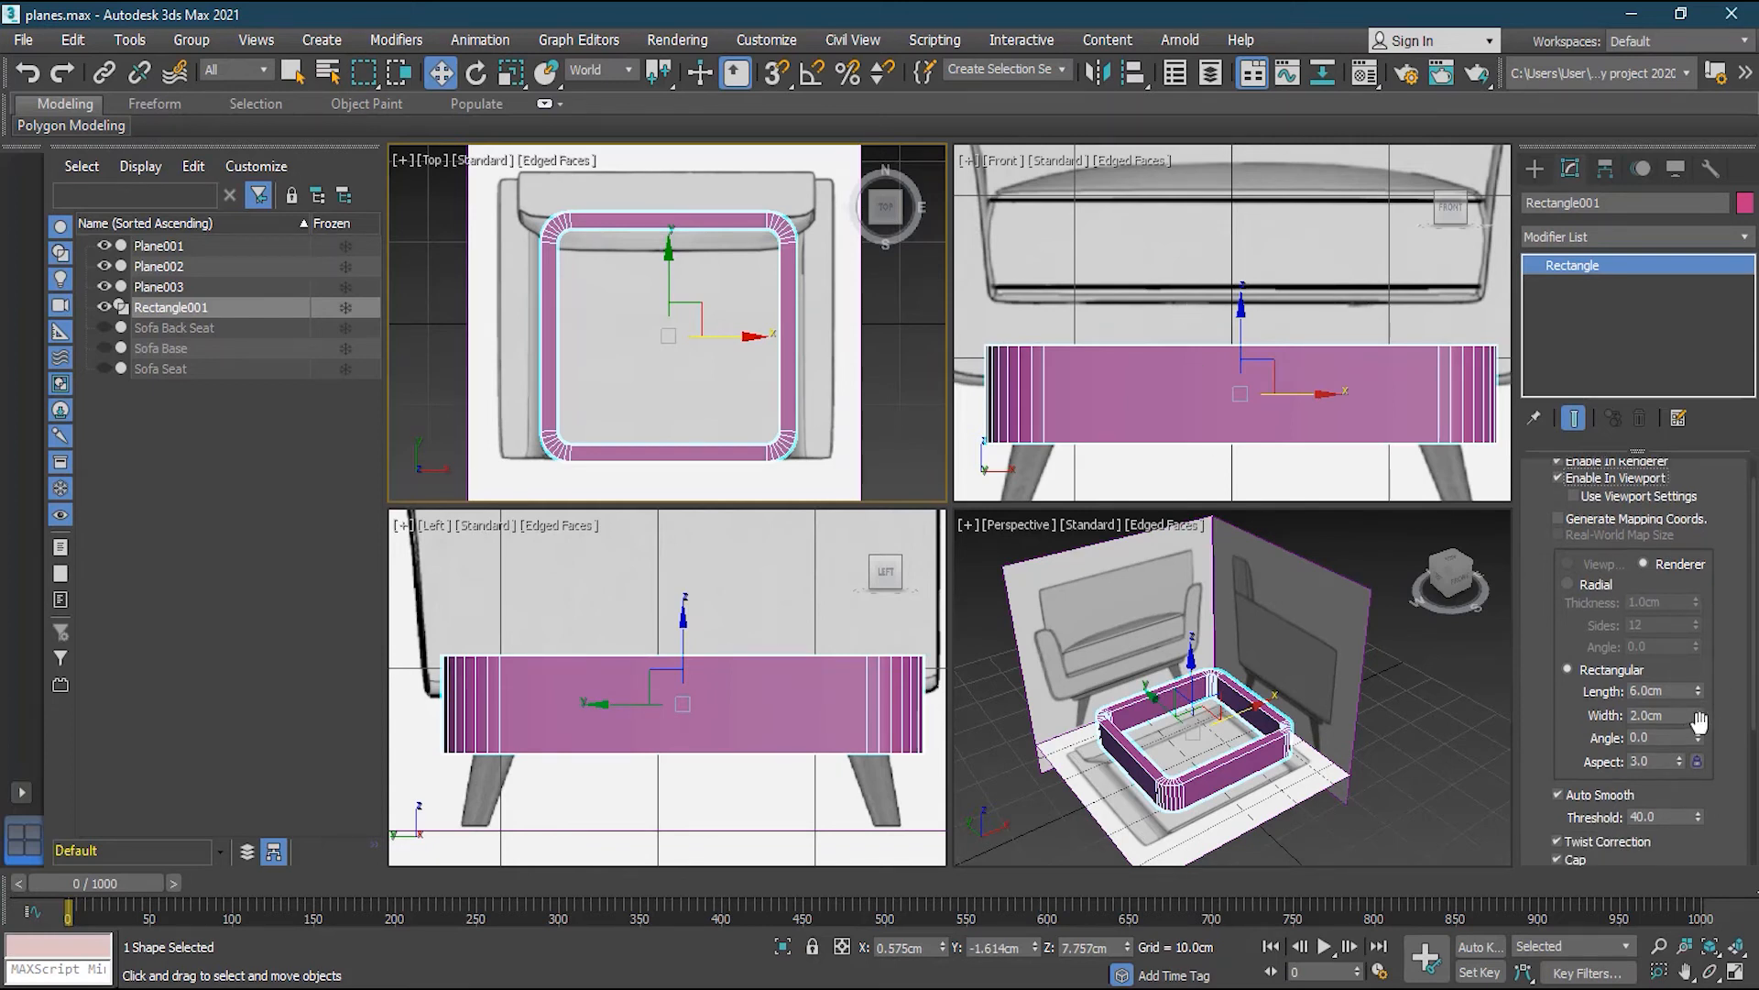
drag(1695, 695, 1693, 784)
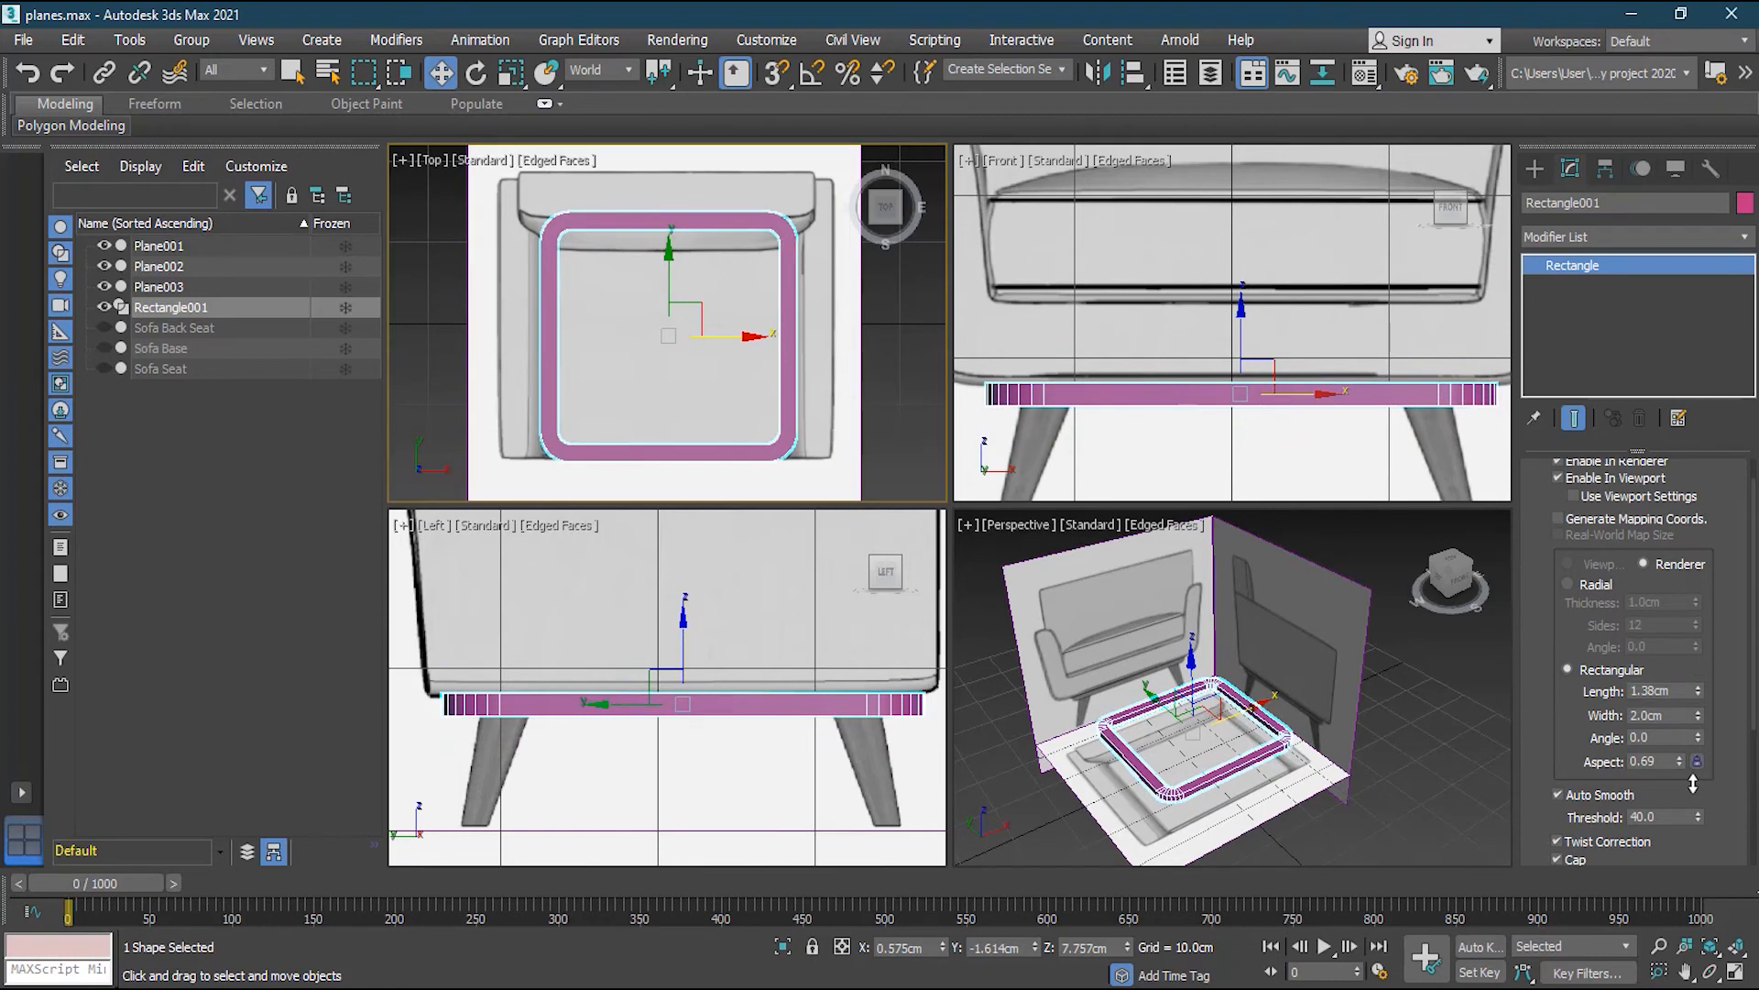
drag(1701, 715, 238, 149)
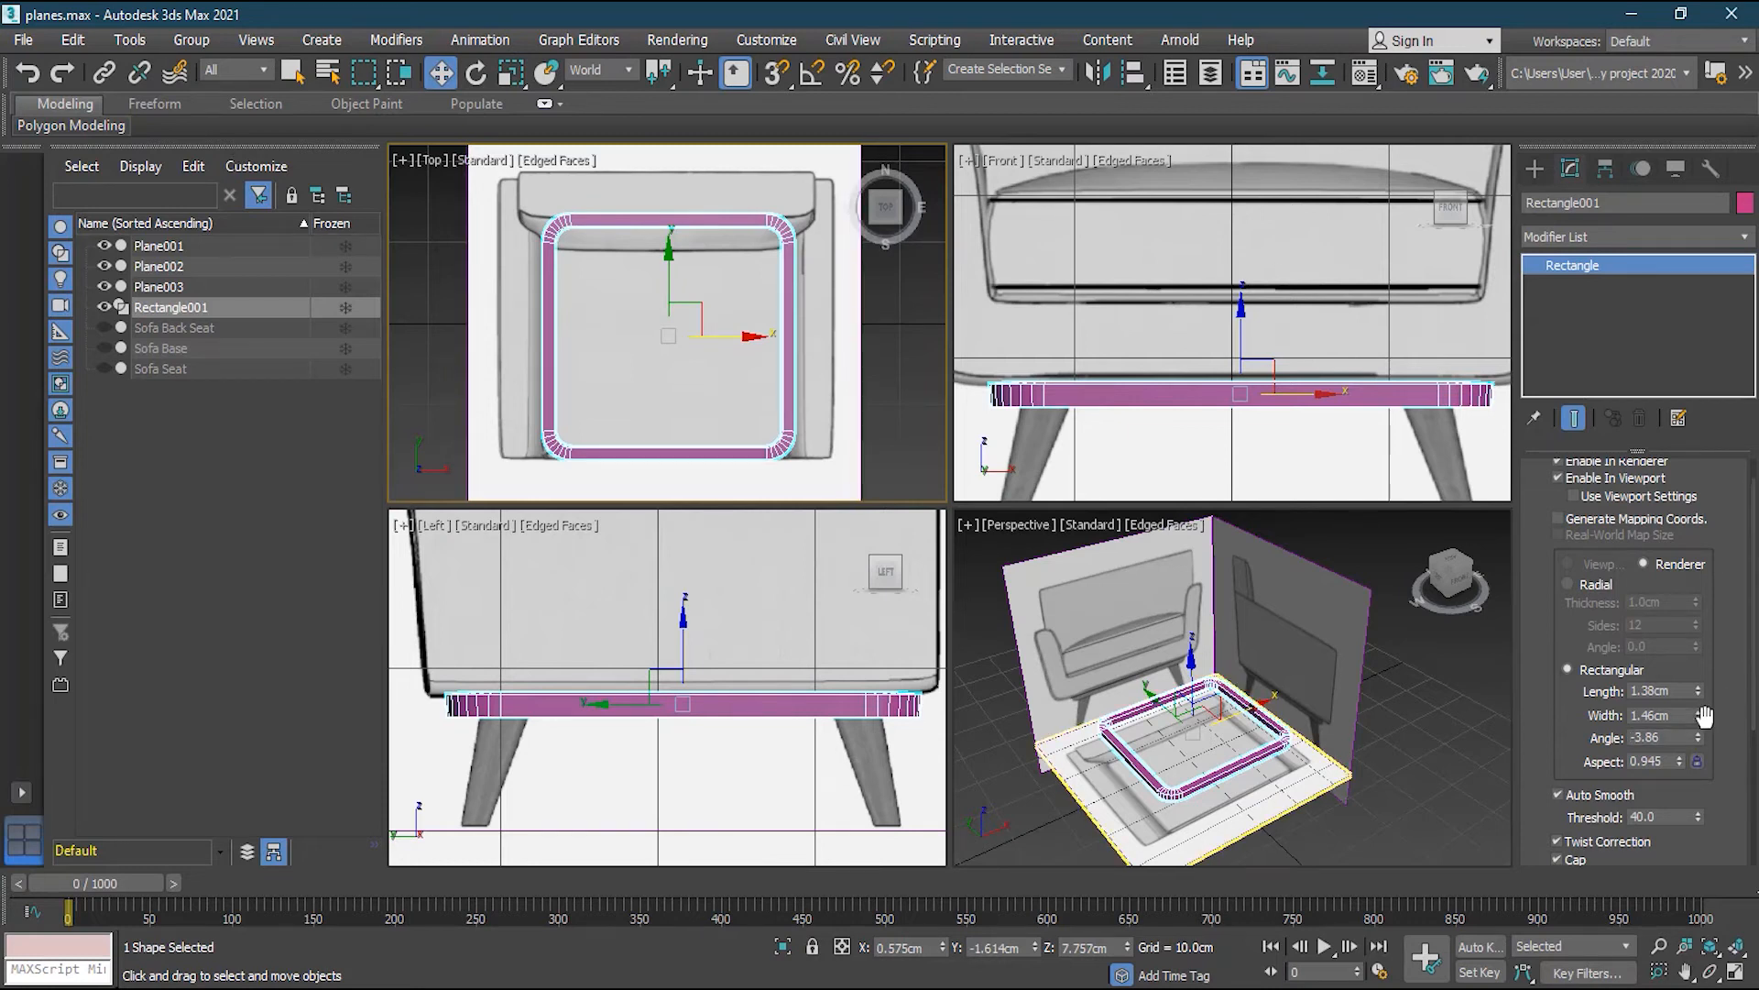
drag(1698, 713, 1683, 431)
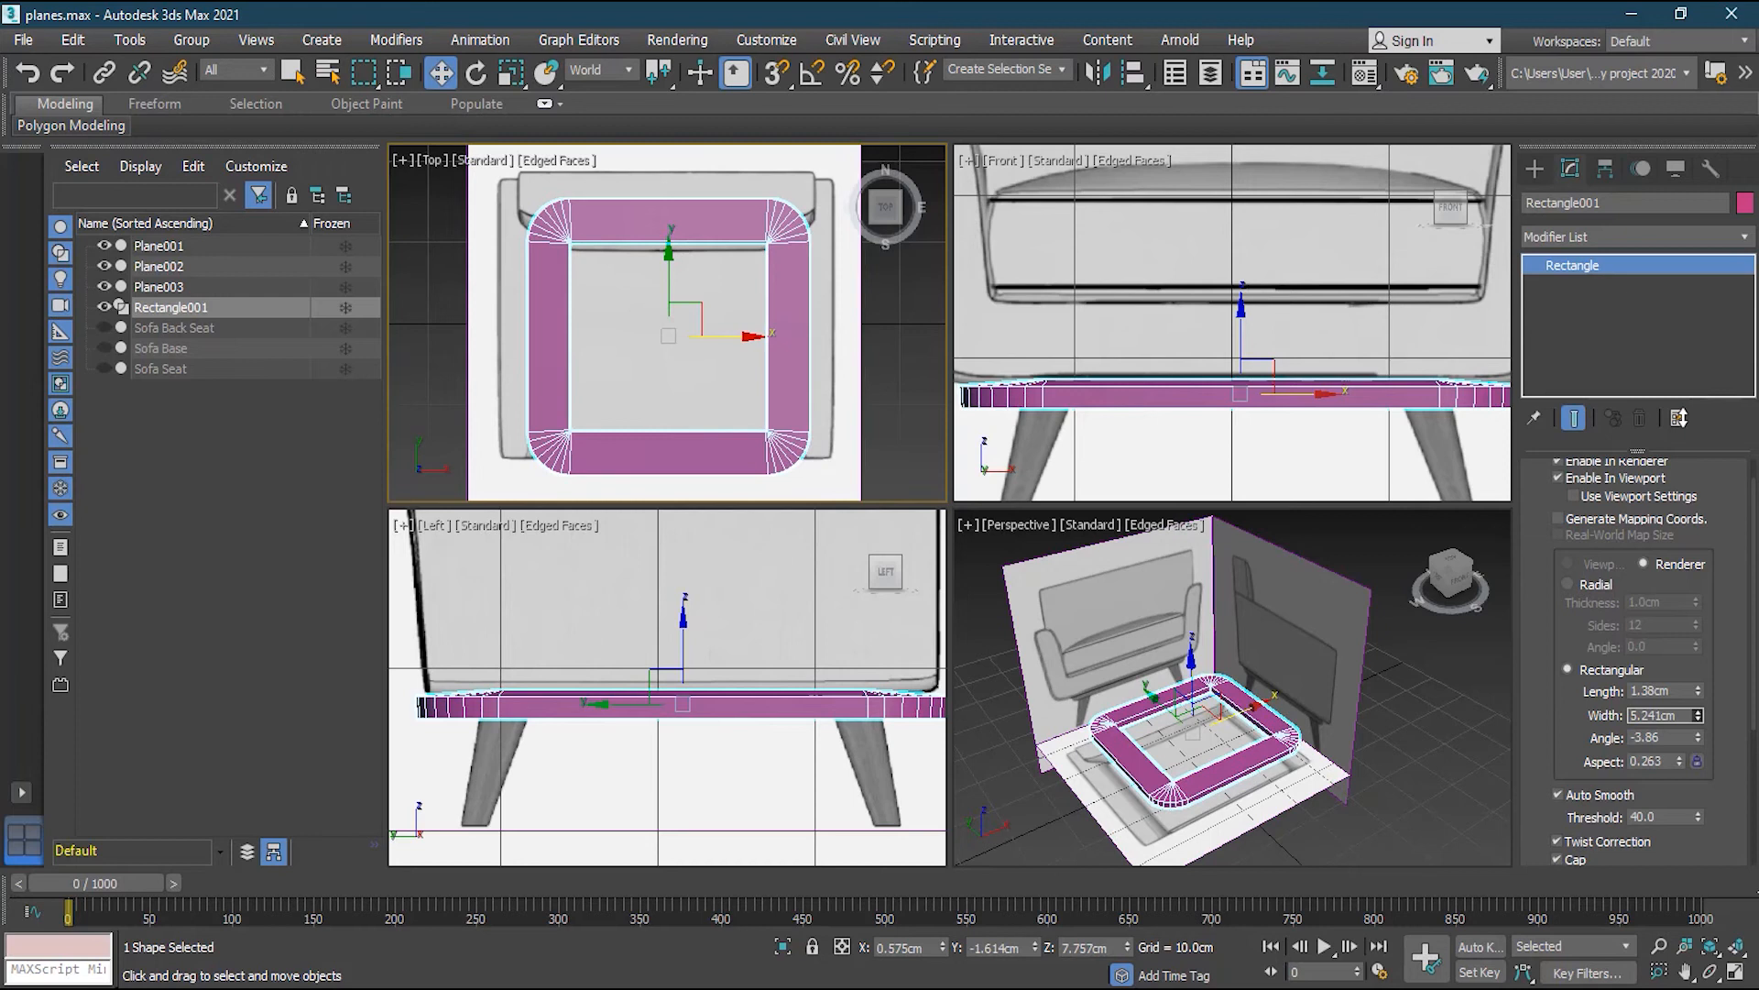
click(508, 73)
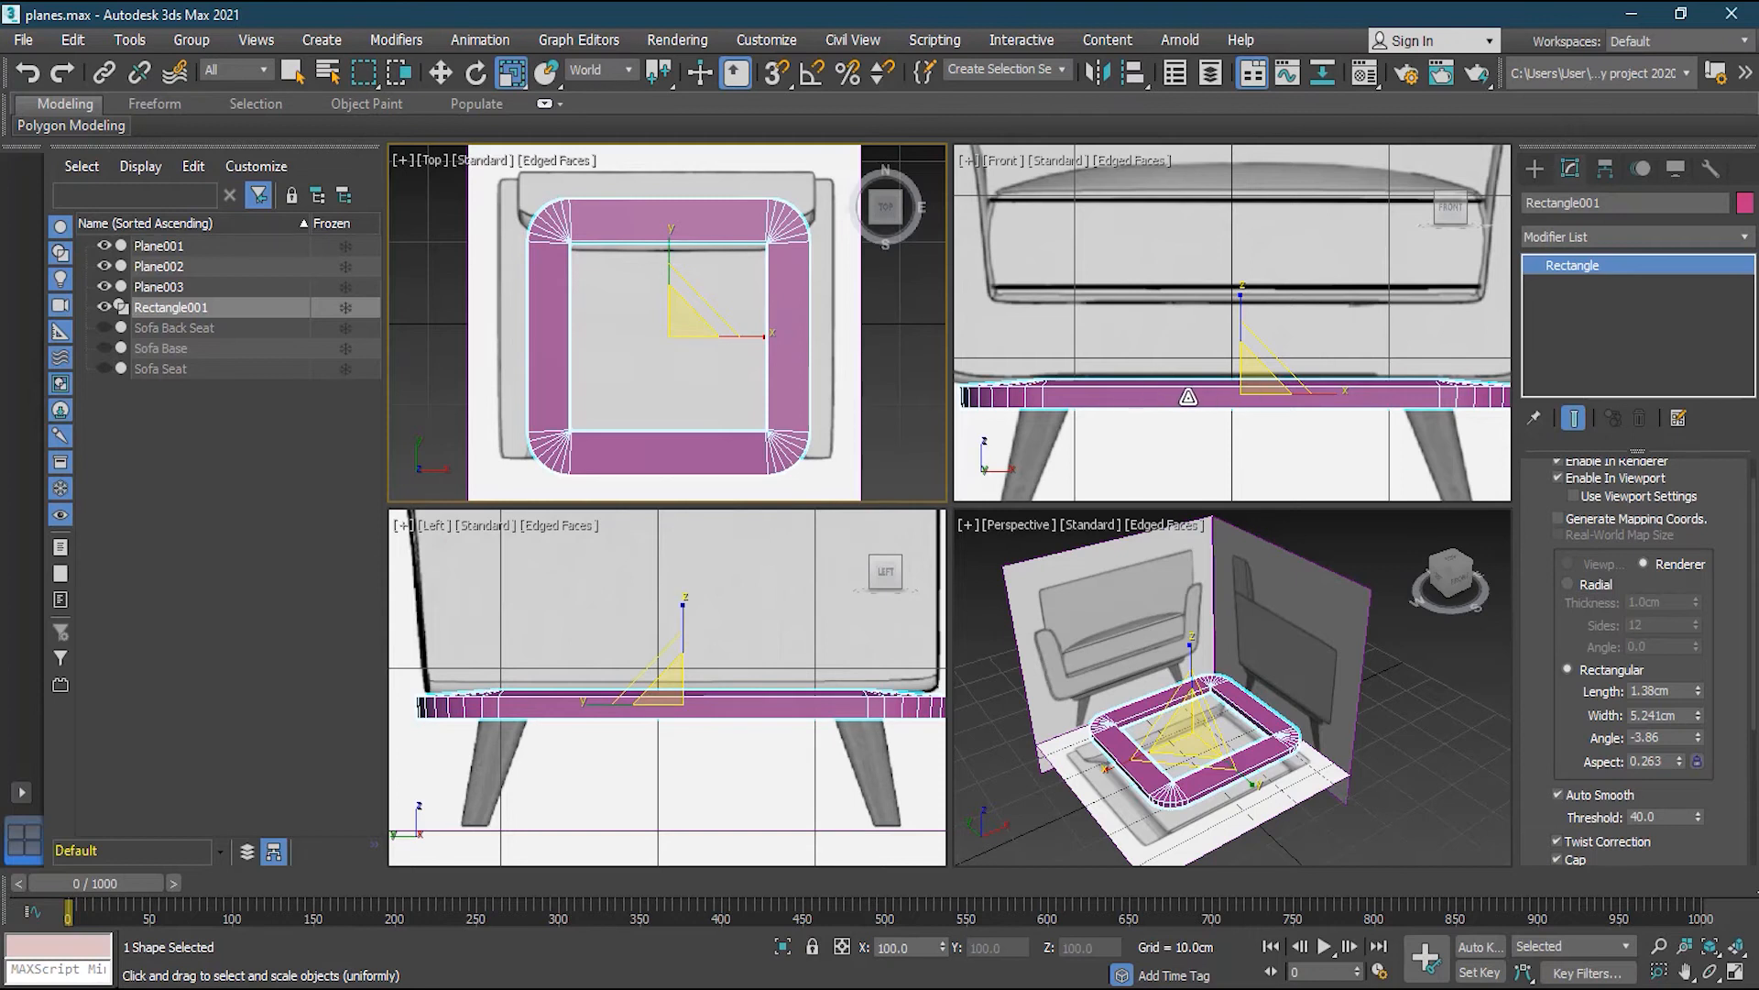
middle_drag(810, 705, 775, 705)
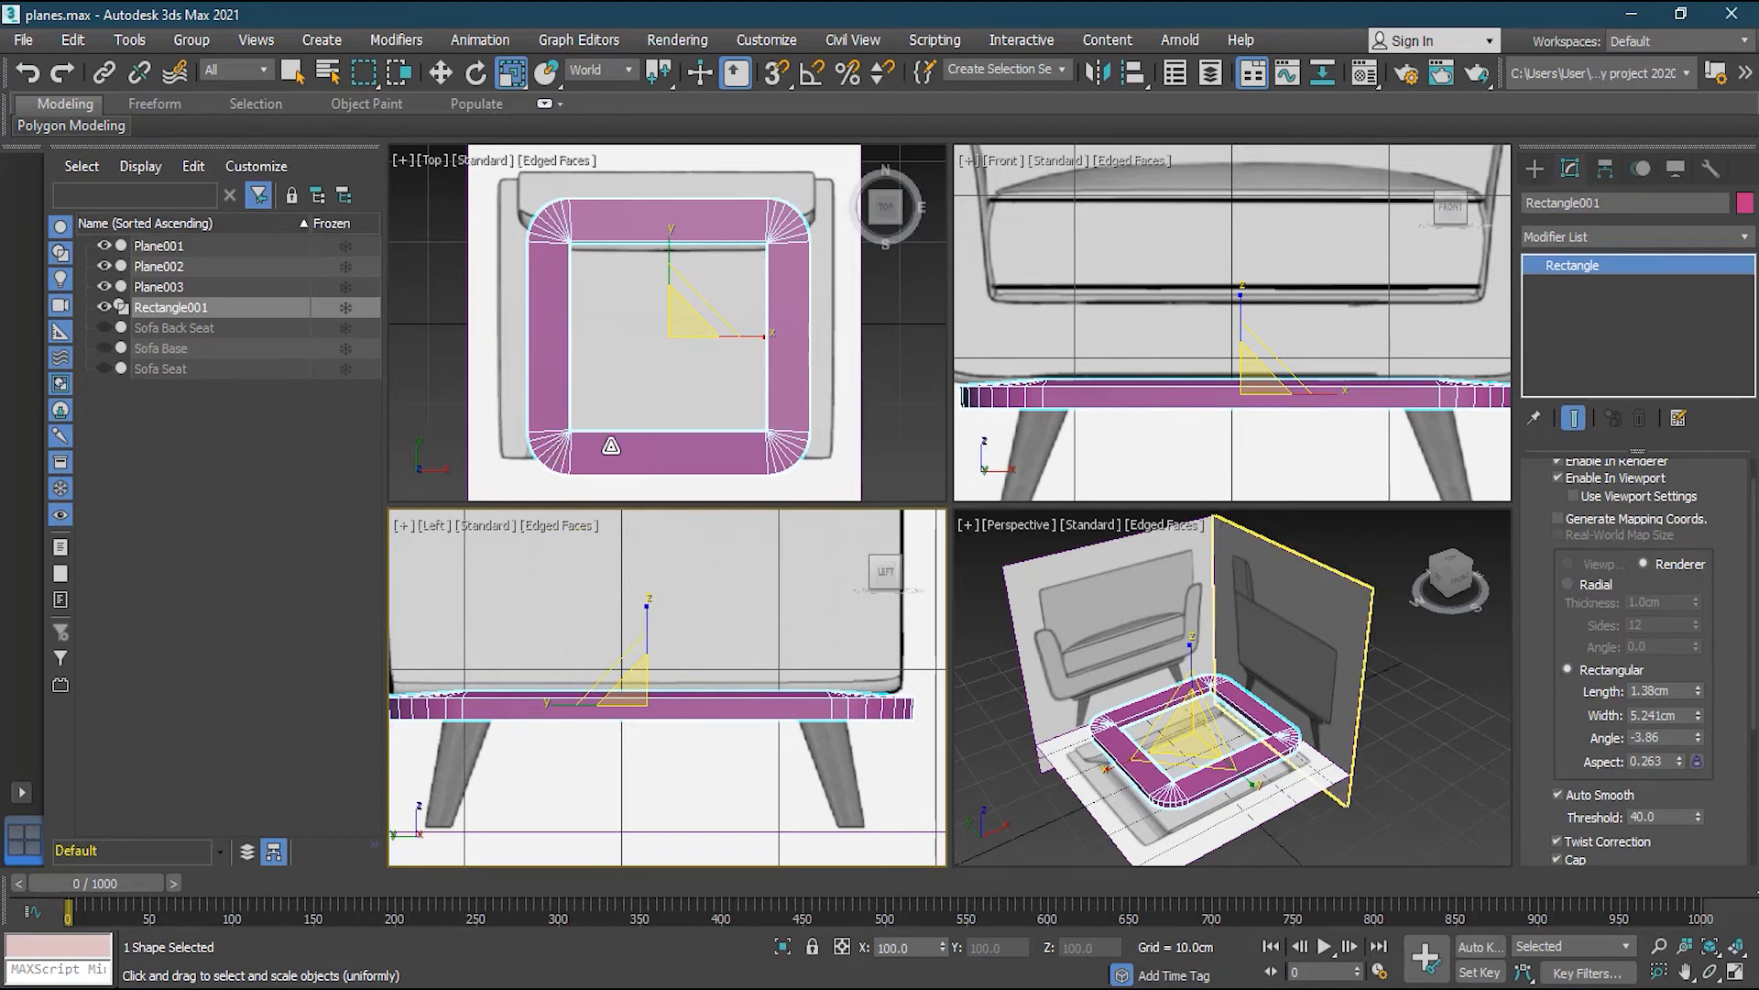
mouse_move(1699, 711)
mouse_down()
mouse_move(1702, 682)
mouse_move(1701, 704)
mouse_up()
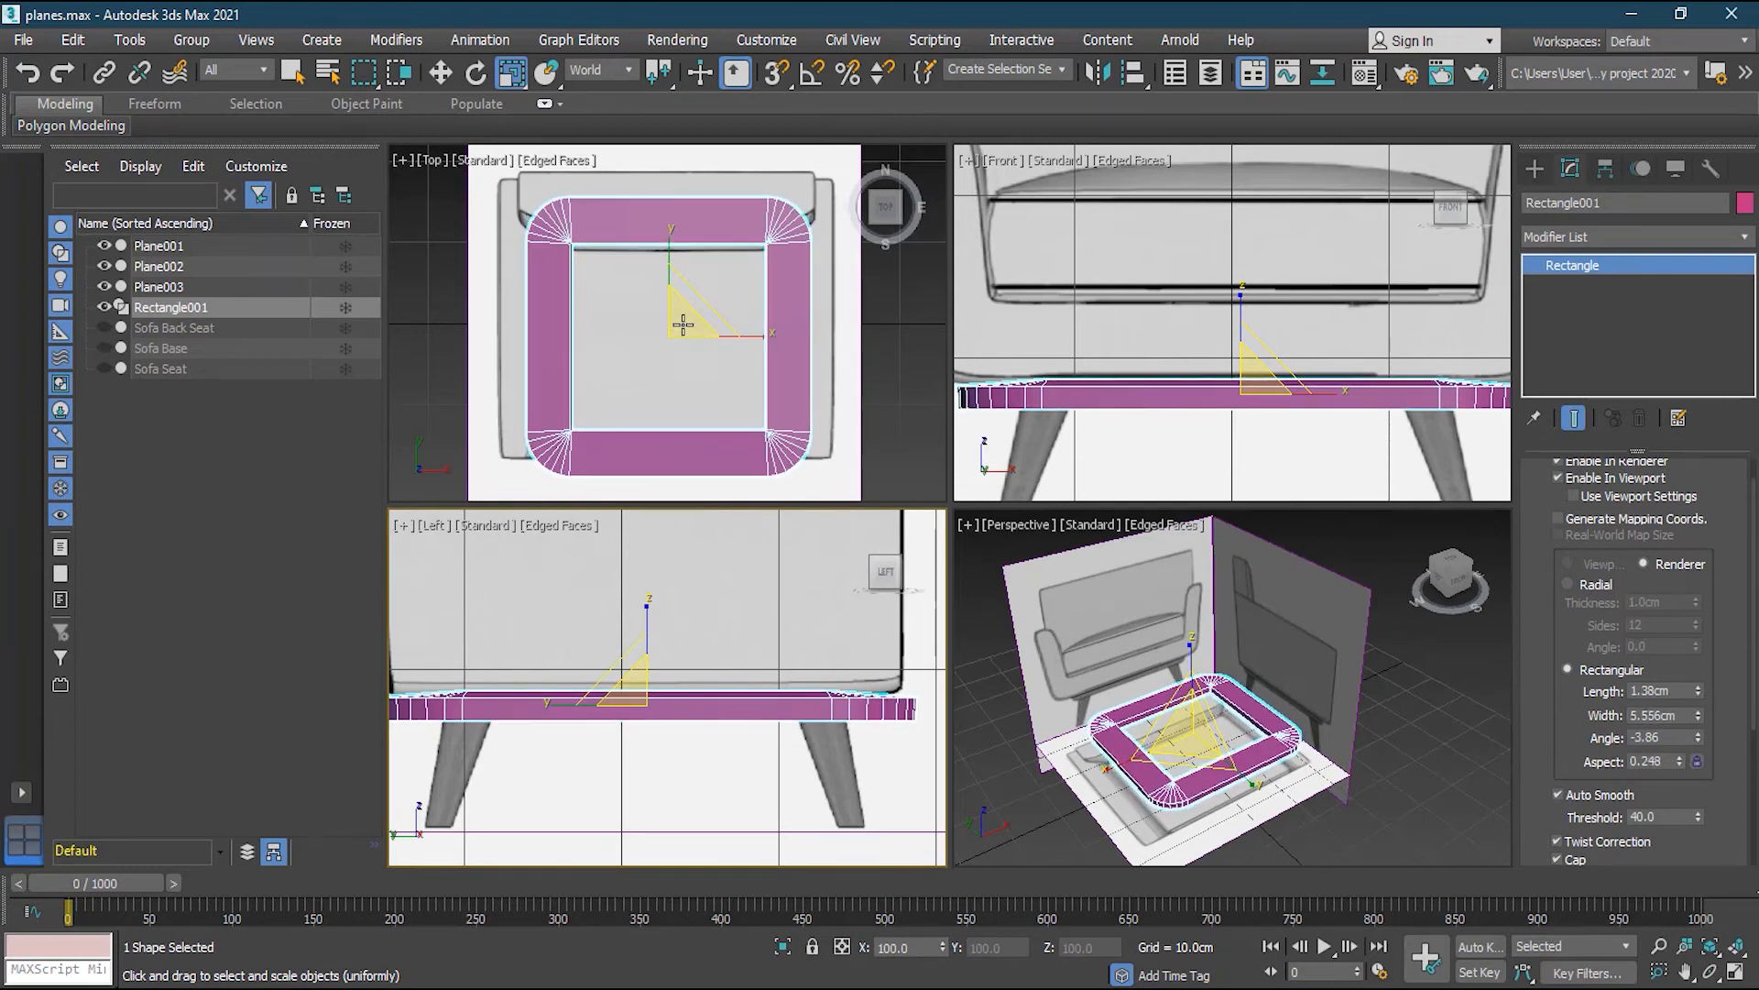
Scale the frame uniformly to about 83.8% to fit the reference rails, and set its cross-section angle to 0
drag(683, 323, 684, 345)
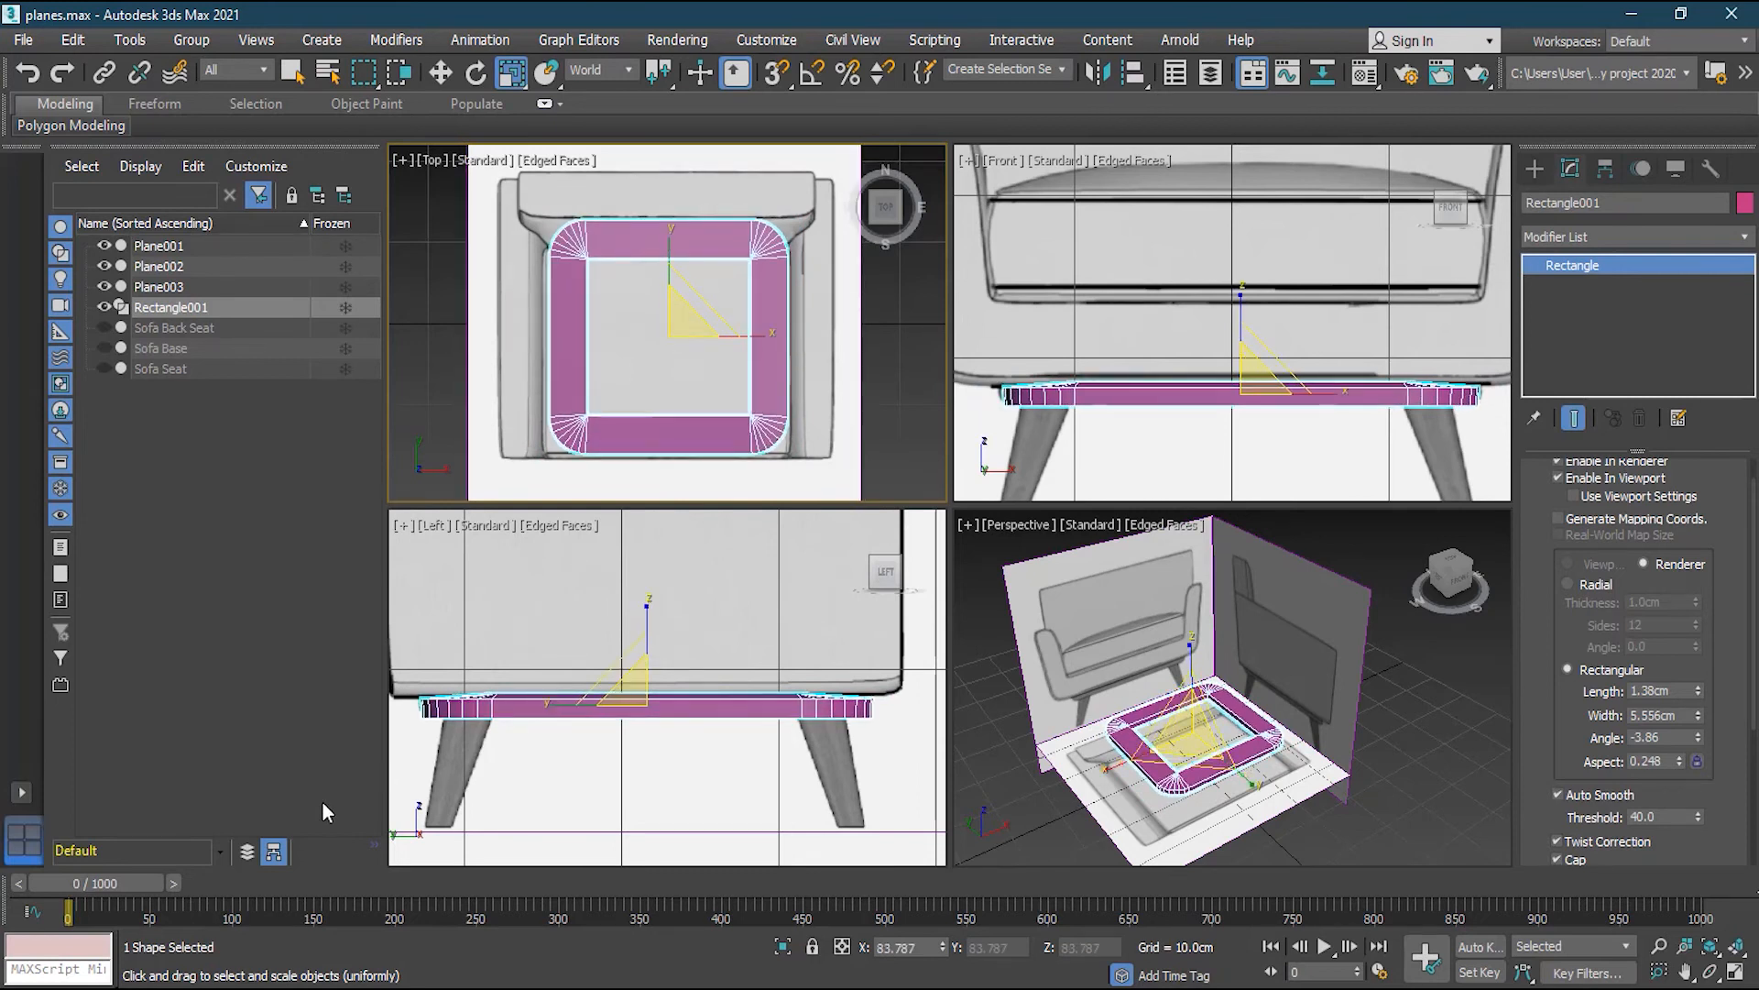
double_click(1654, 737)
text(0)
key(Return)
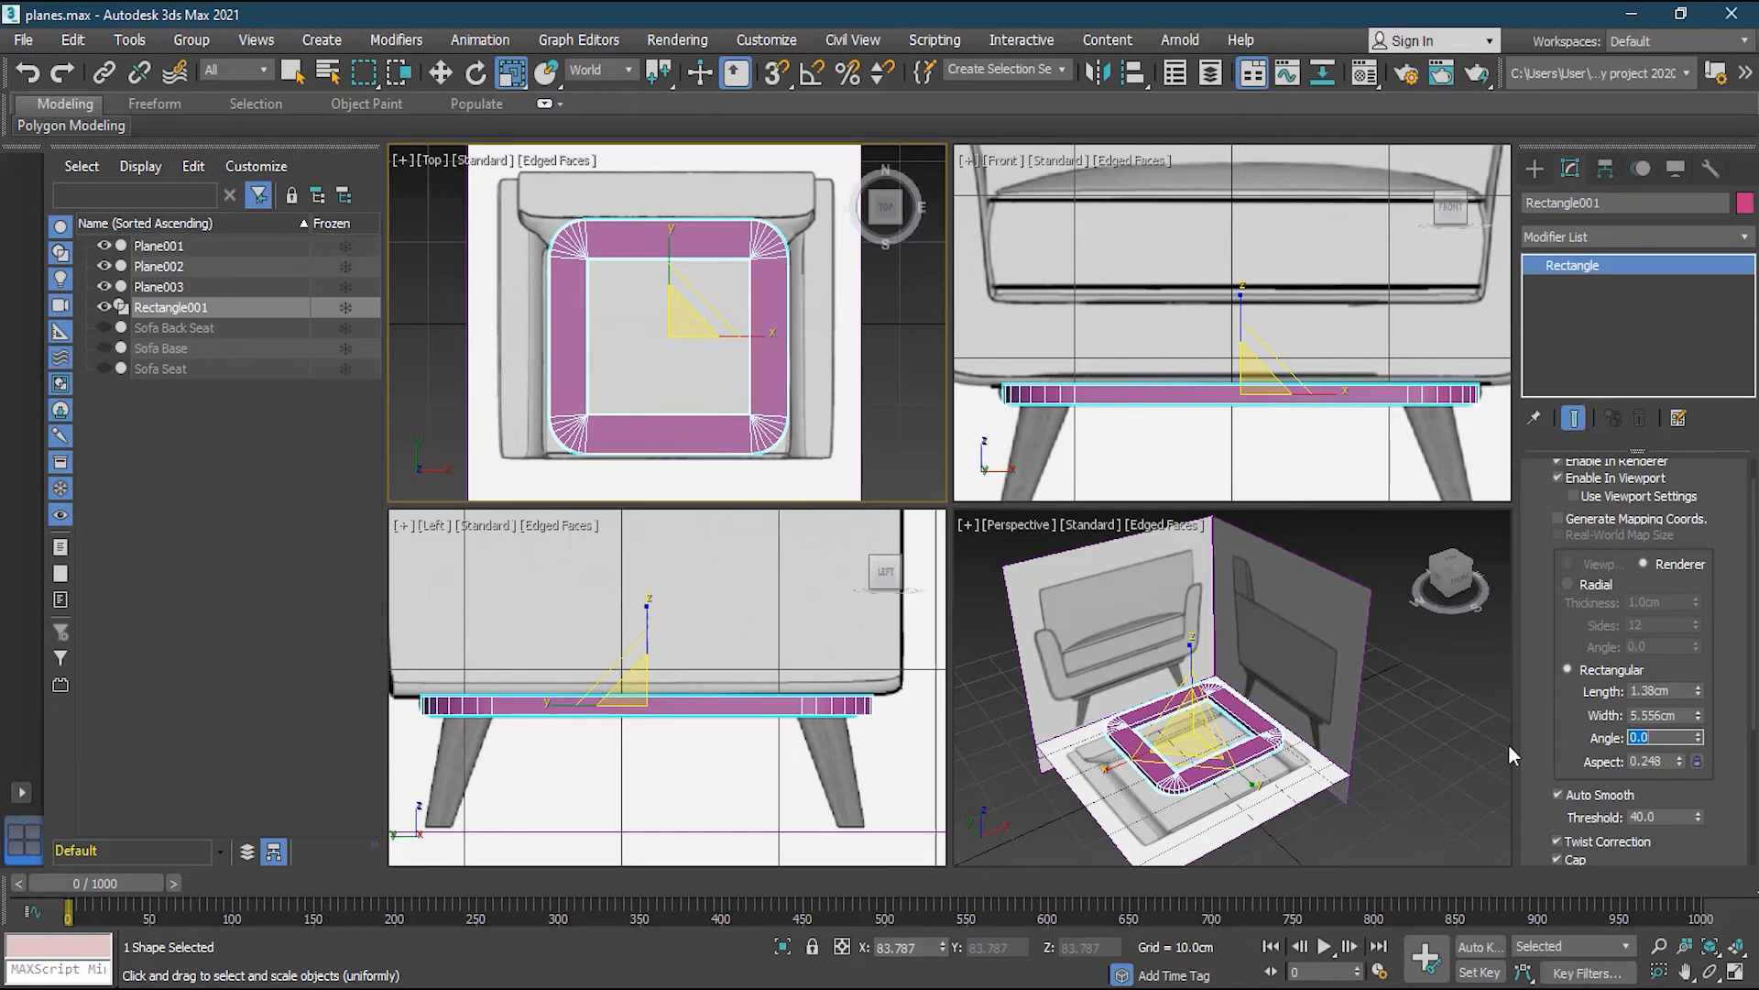
Enable See-Through in the frame's object properties and compare its end with the rail in the front reference
right_click(1211, 389)
right_click(1211, 389)
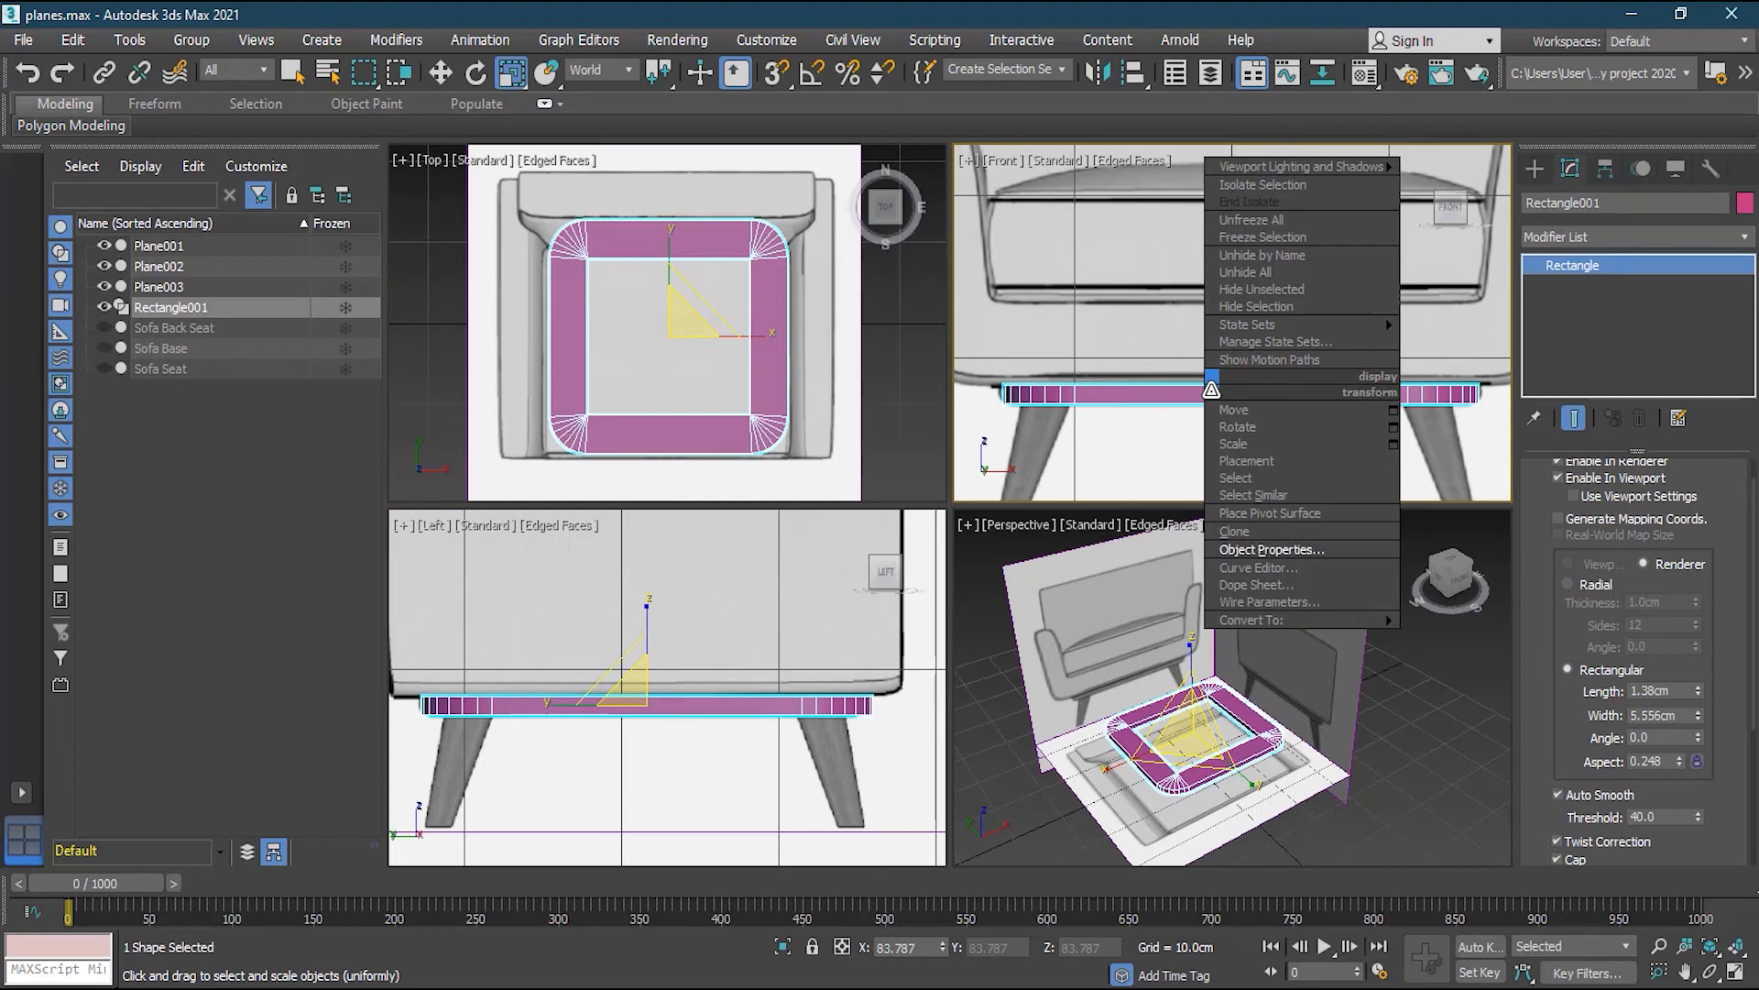
click(1318, 548)
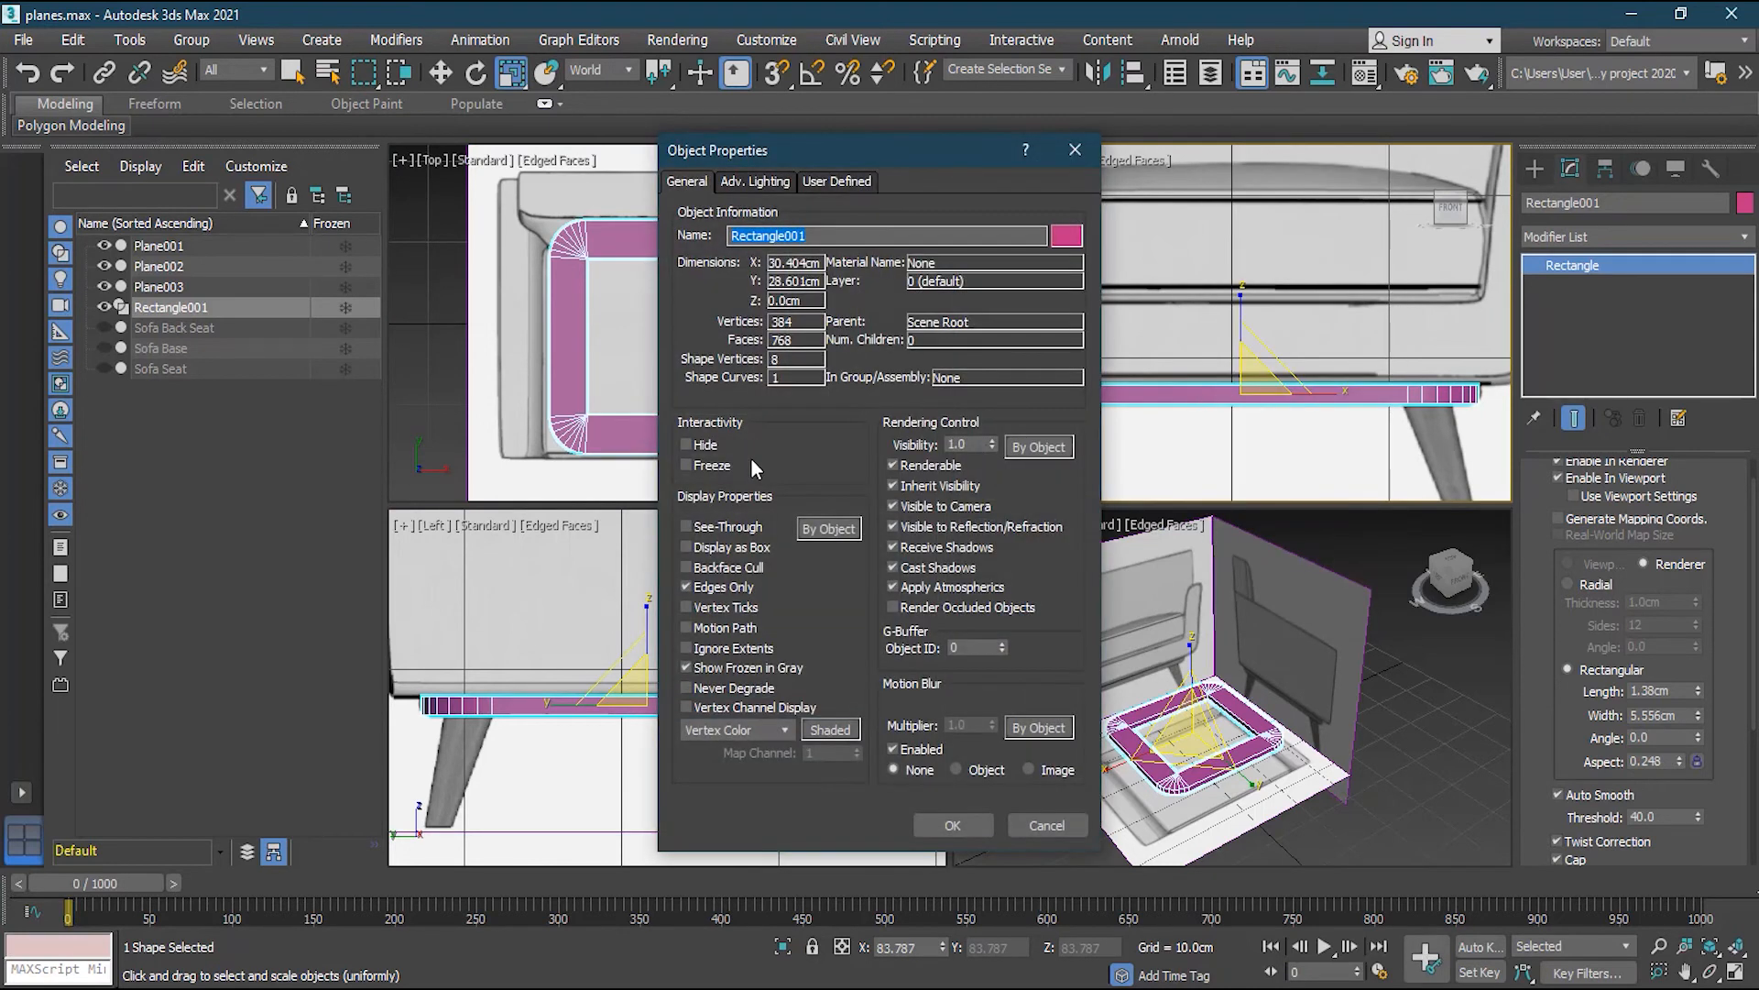
click(752, 529)
click(954, 825)
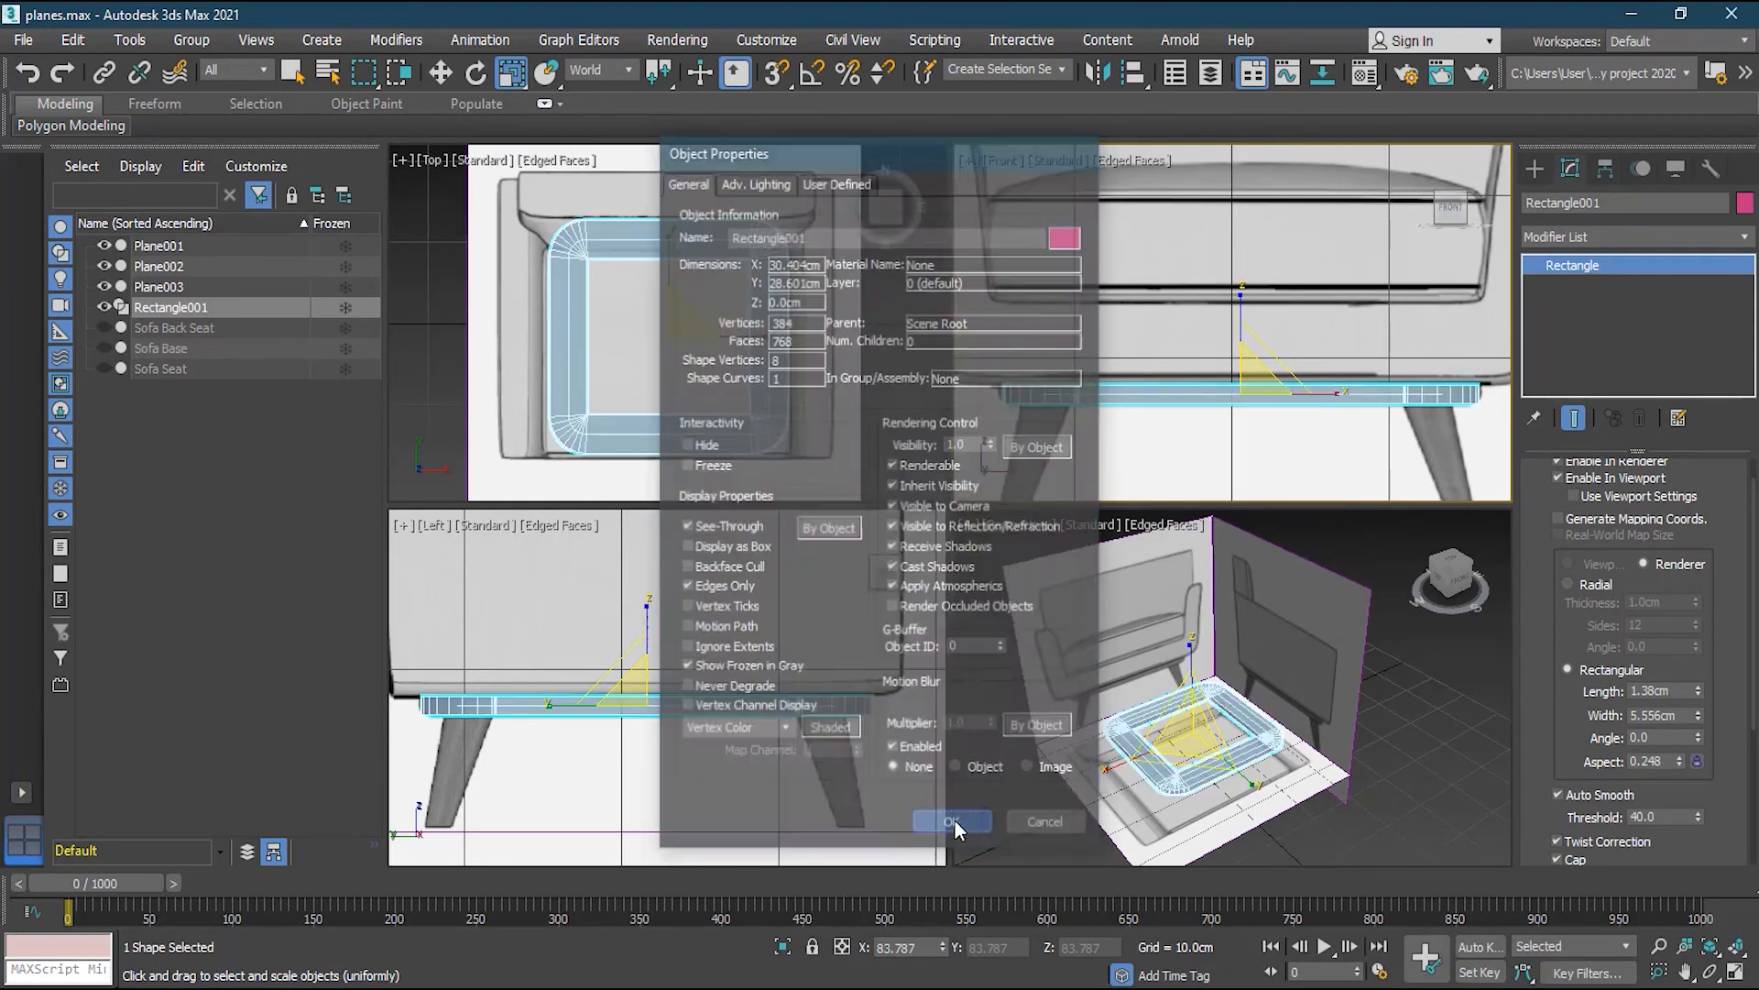
scroll(1020, 417, up, 4)
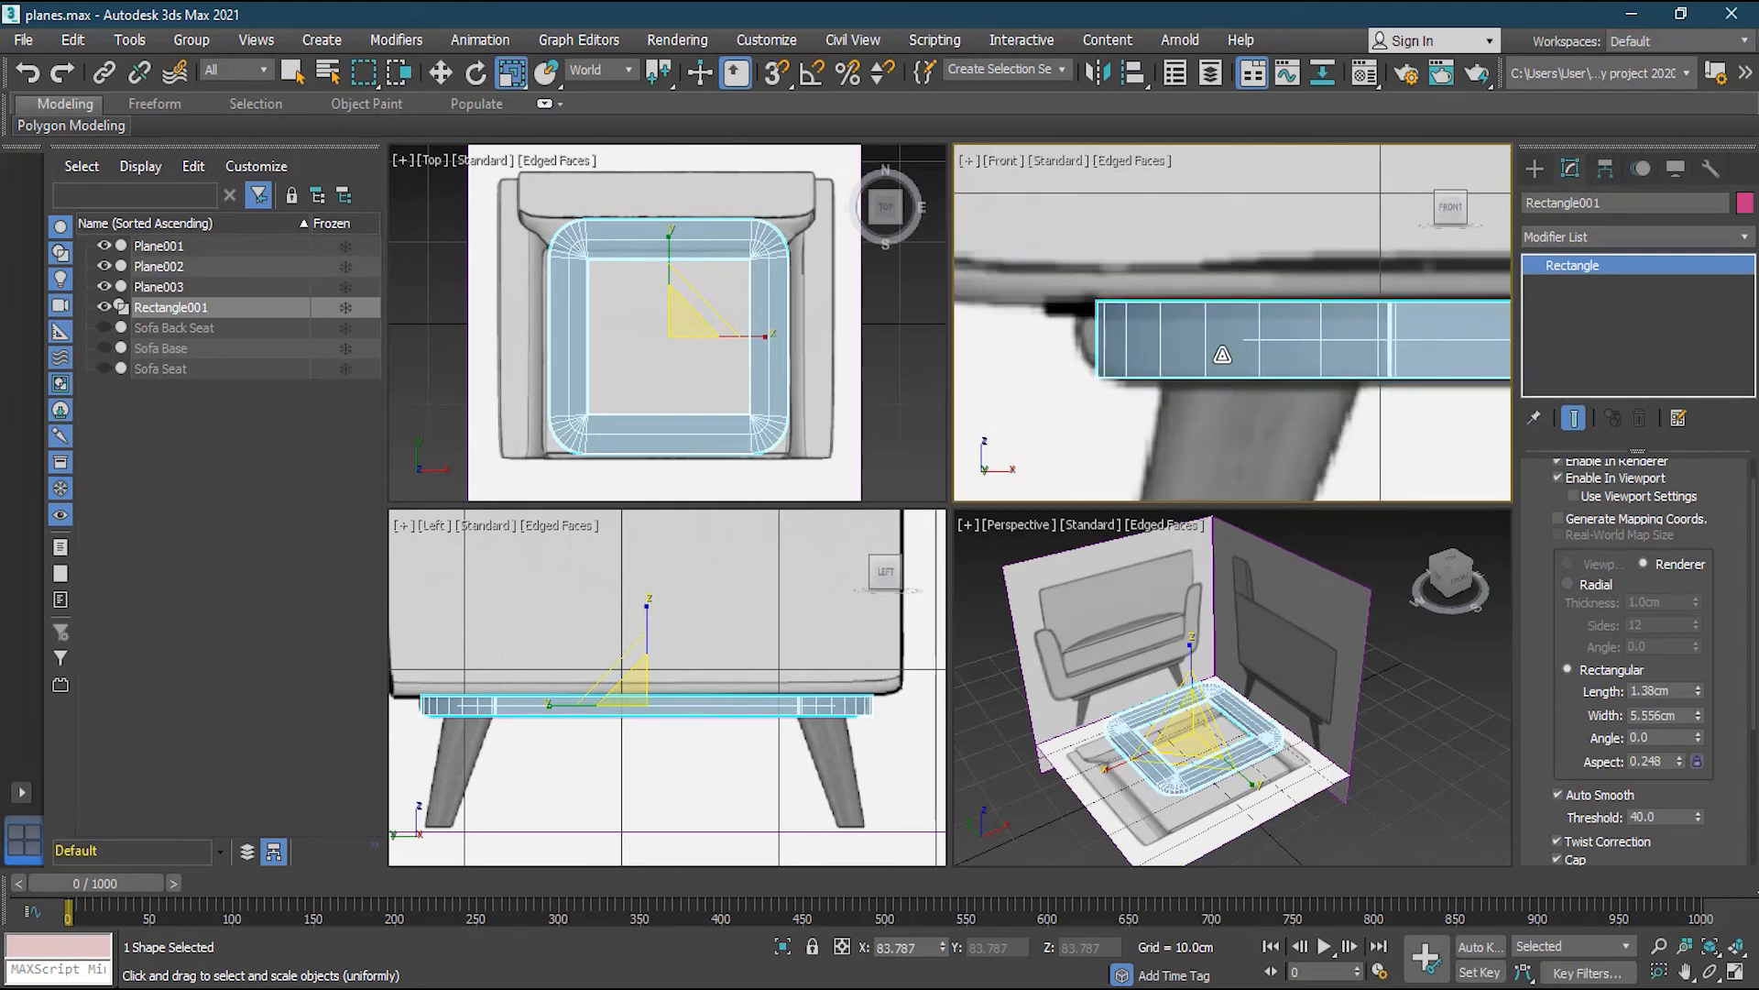
scroll(1216, 360, down, 3)
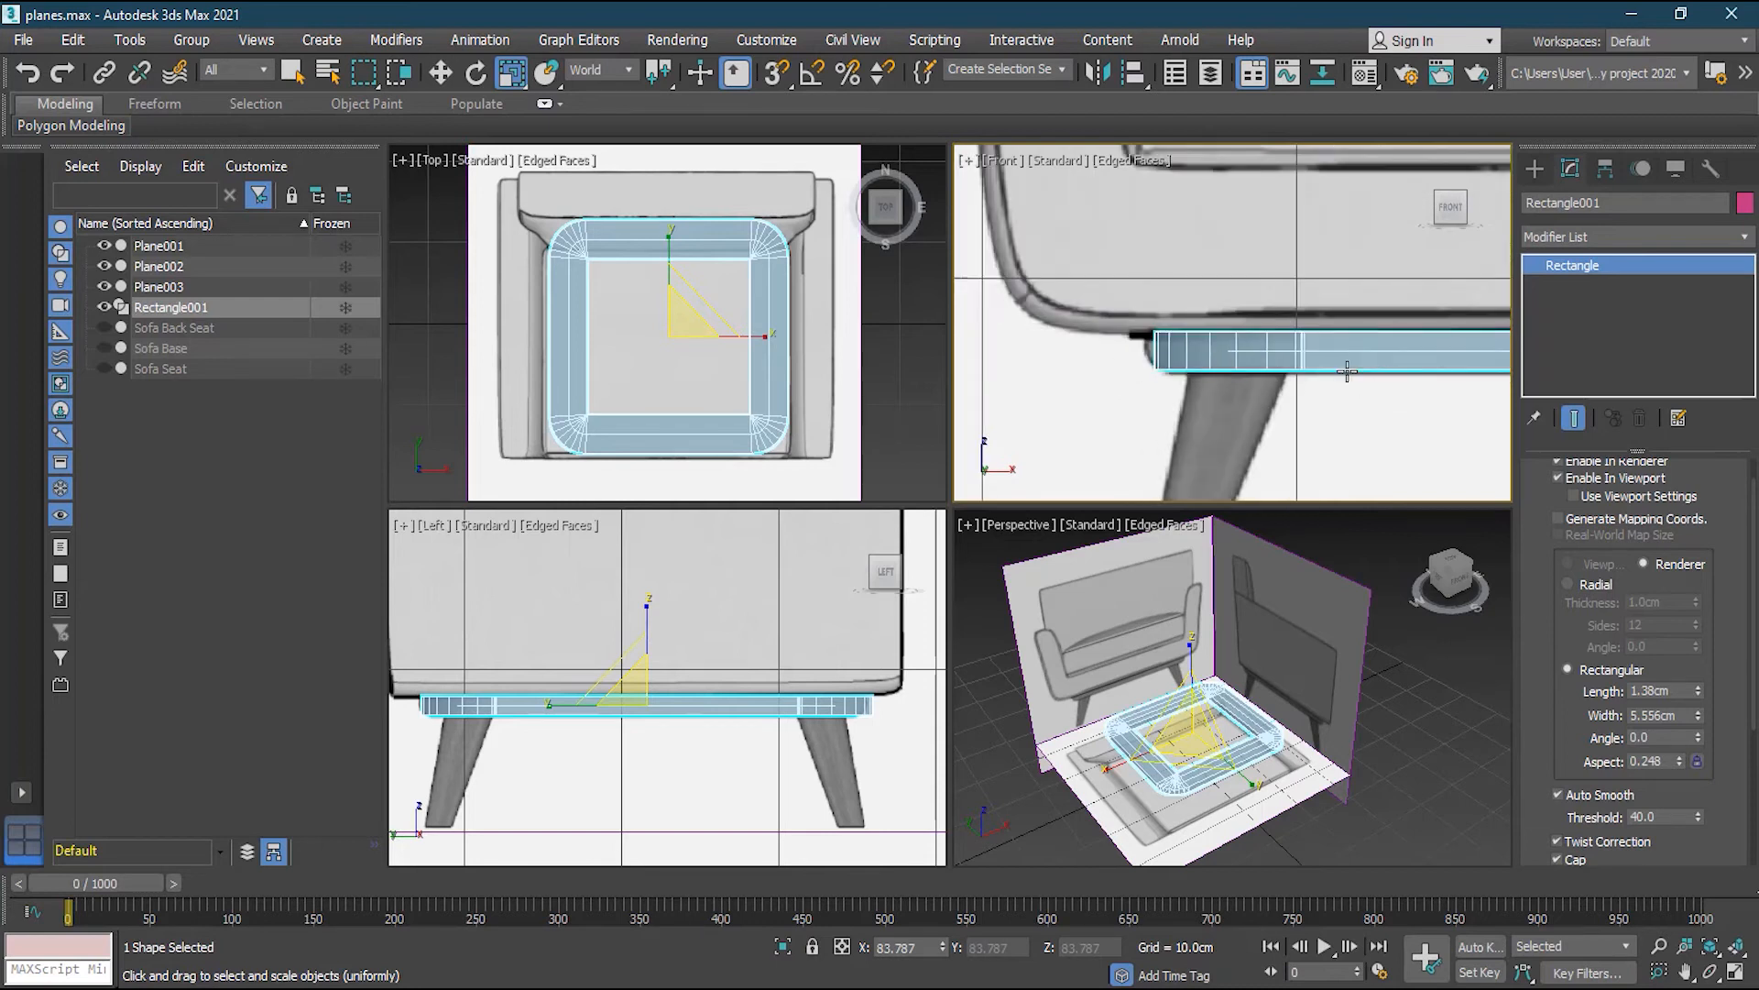
Add an Edit Poly modifier to the frame rectangle
click(1746, 238)
mouse_move(1746, 328)
mouse_down()
mouse_move(1742, 810)
mouse_move(1718, 464)
mouse_up()
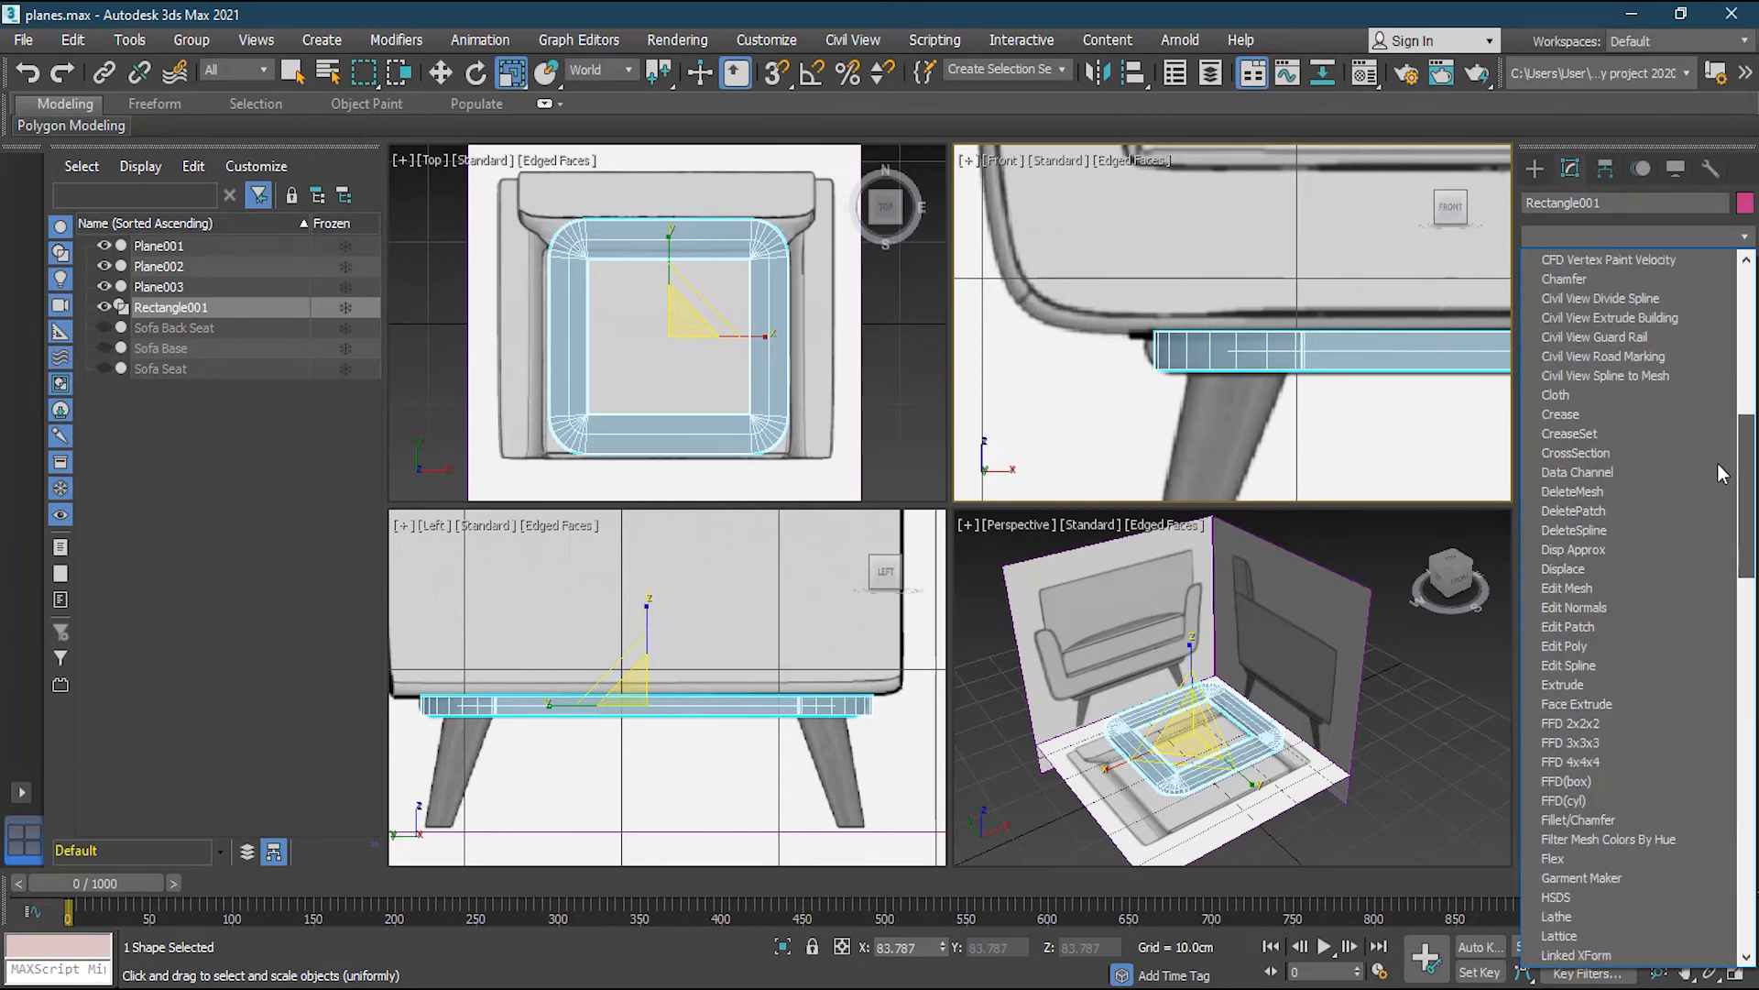
click(1638, 647)
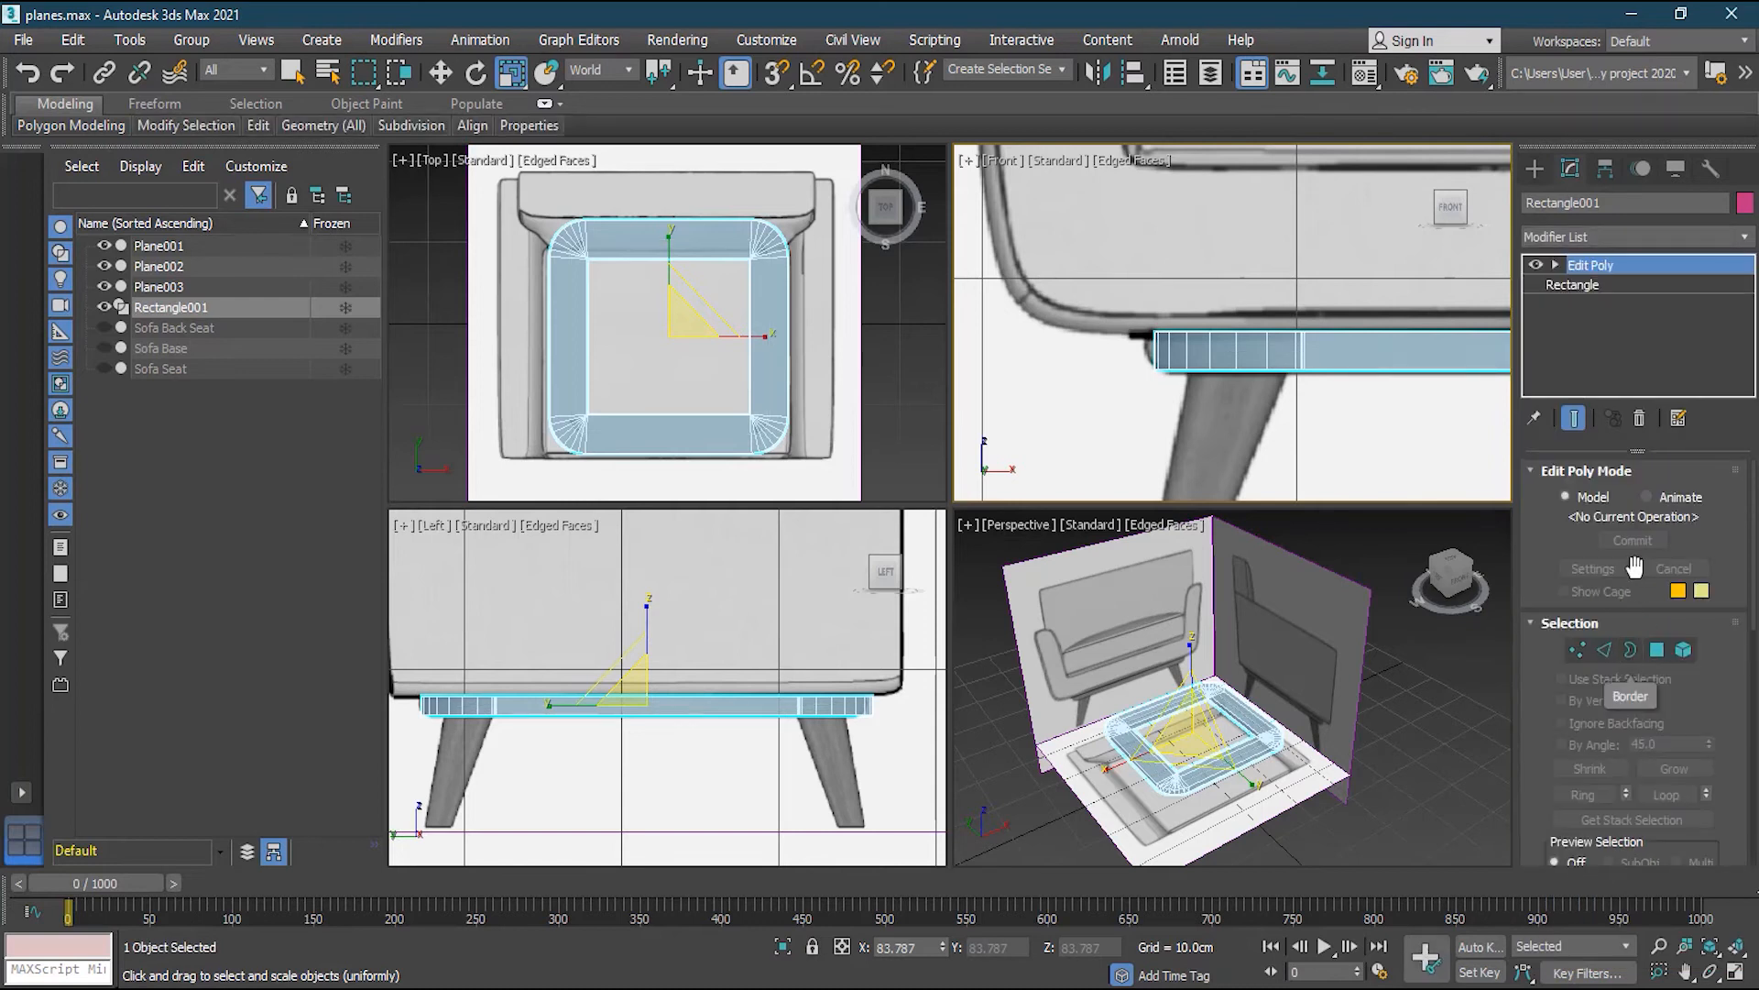
Shift the upper vertices at one end of the frame slightly outward to slant it like the front reference
click(1577, 650)
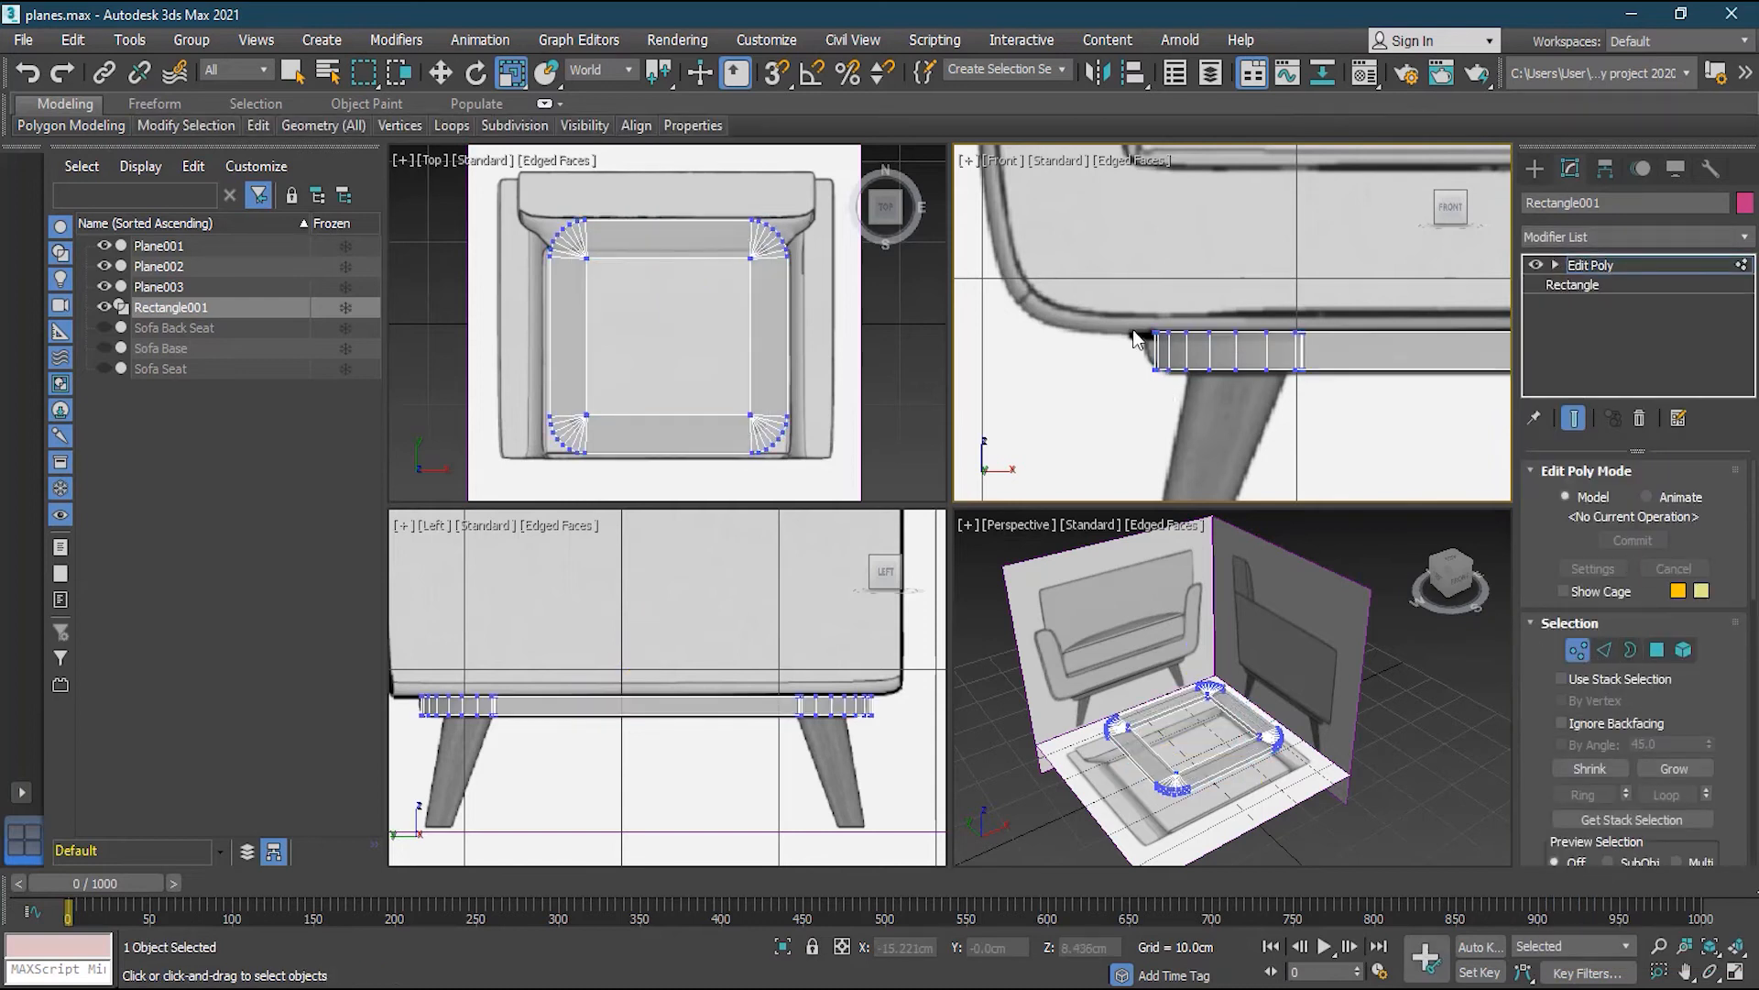
drag(1049, 289, 1354, 348)
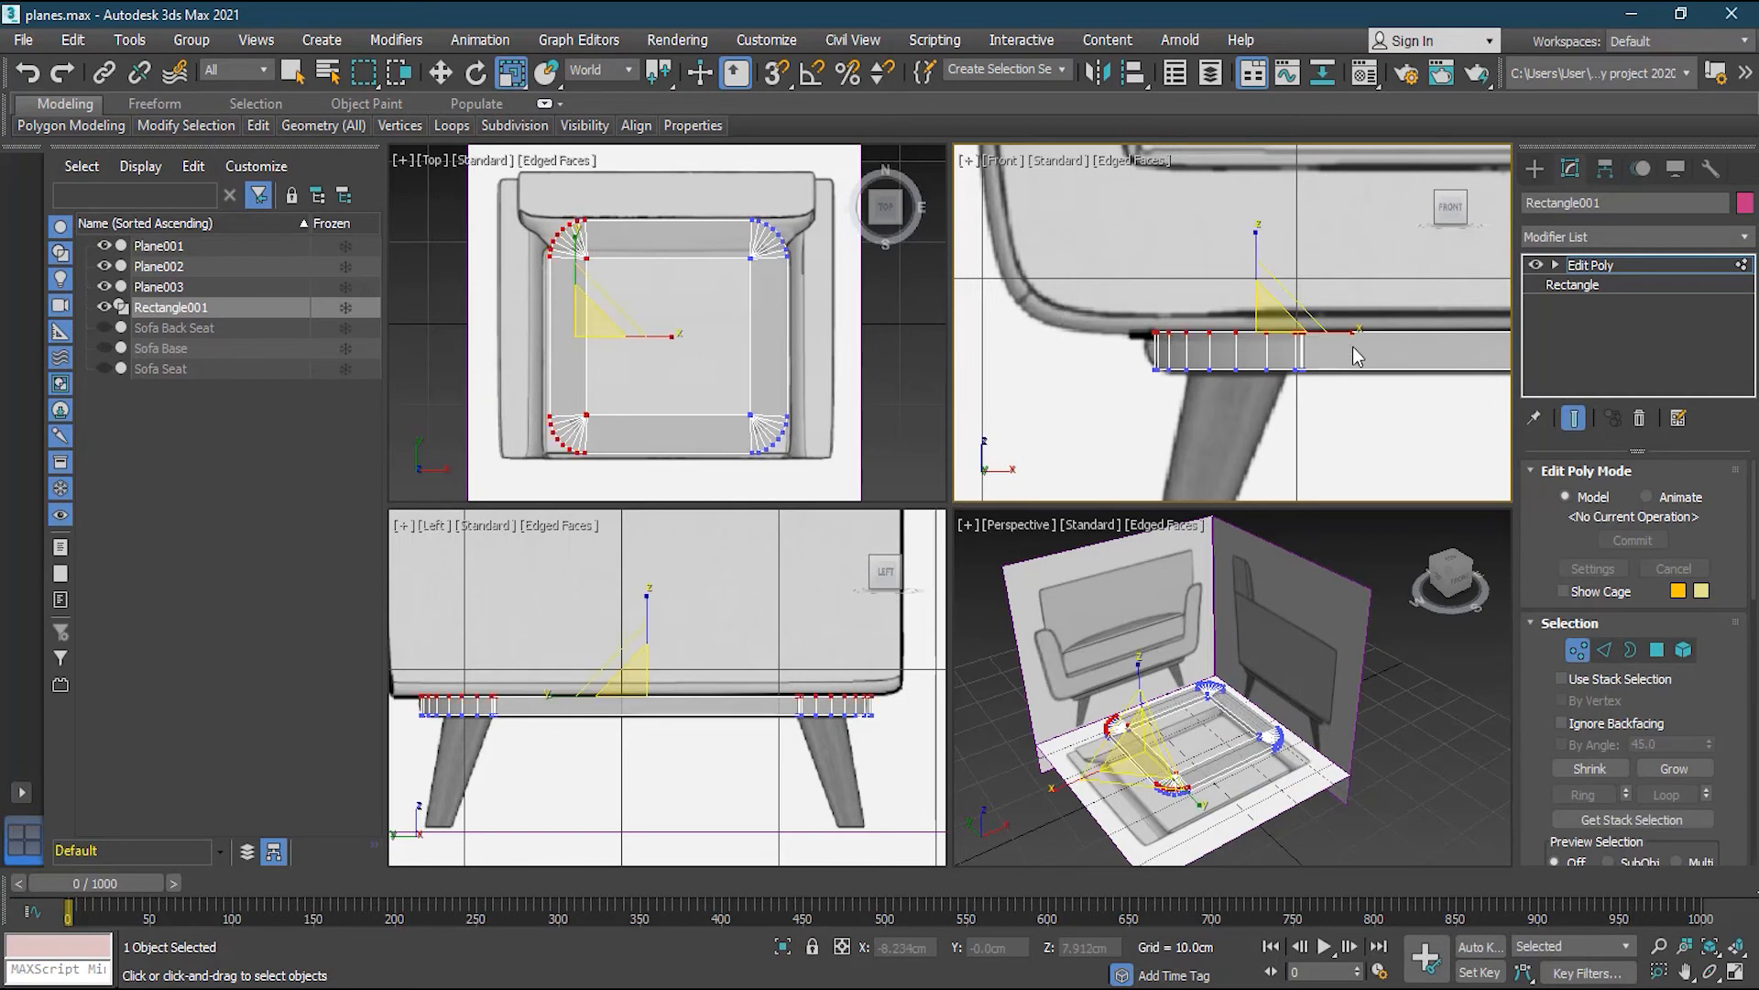
click(441, 72)
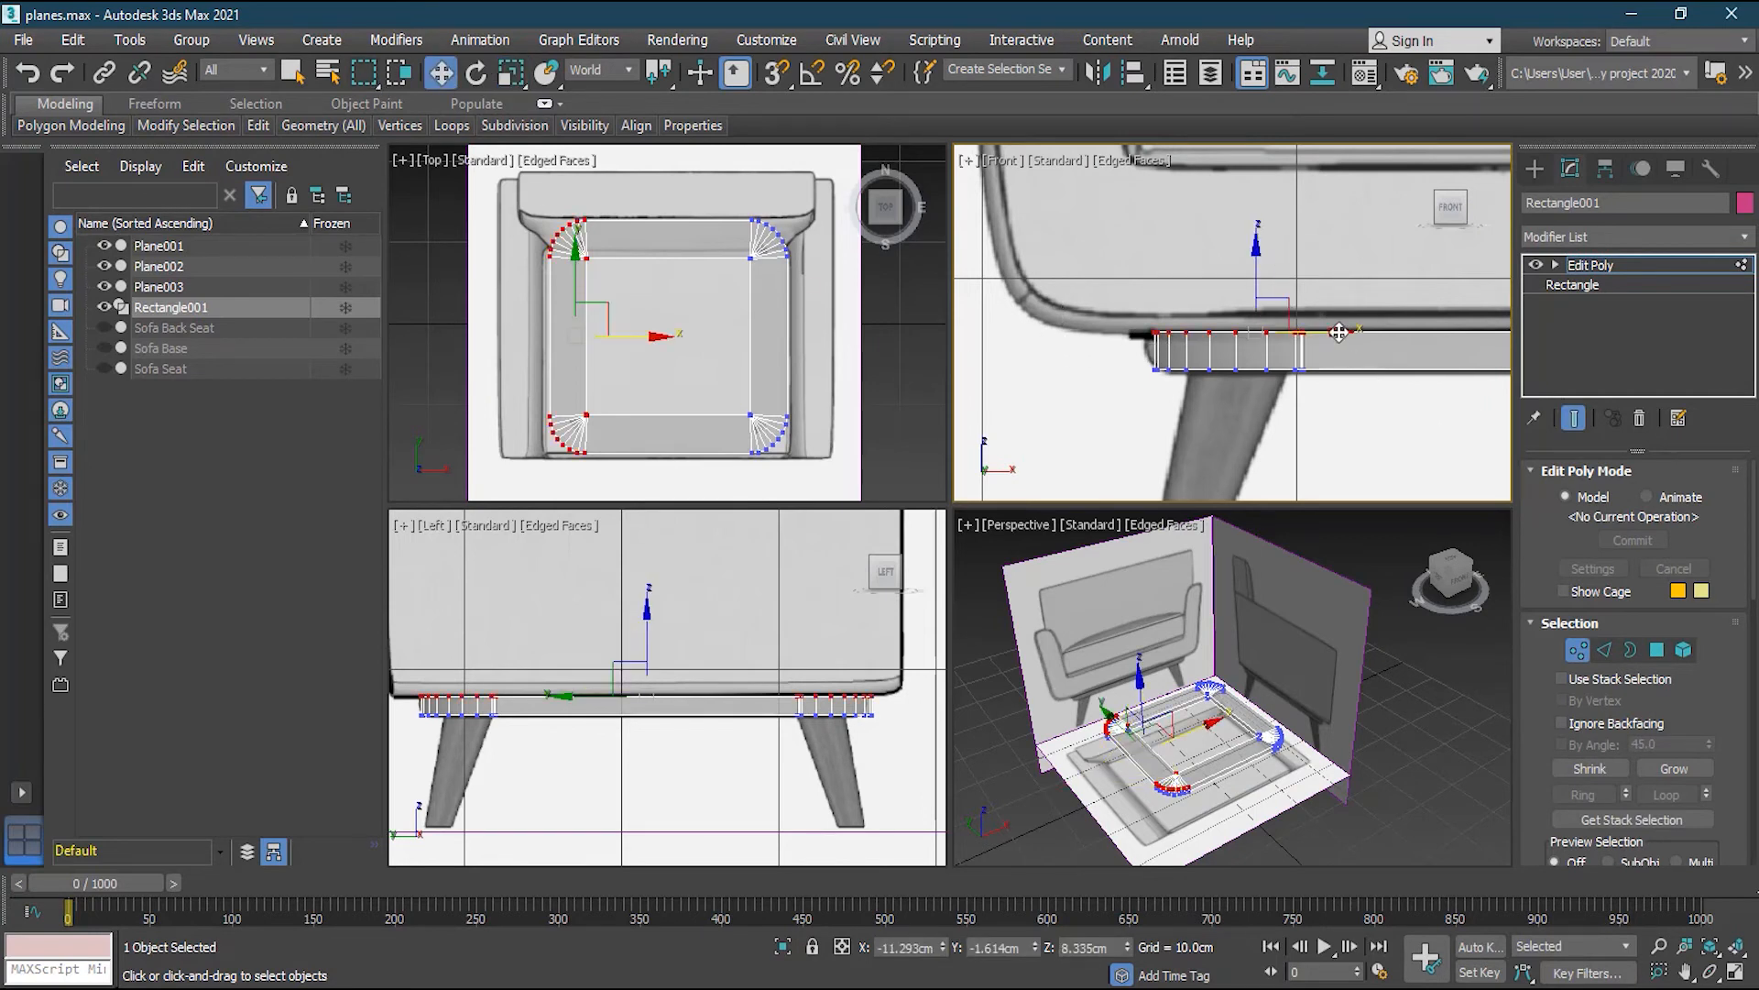
drag(1339, 331, 1328, 331)
middle_drag(1327, 332, 1311, 367)
Shift the upper vertices at the frame's opposite end outward to match the slanted rail, and leave vertex editing
scroll(1256, 368, up, 2)
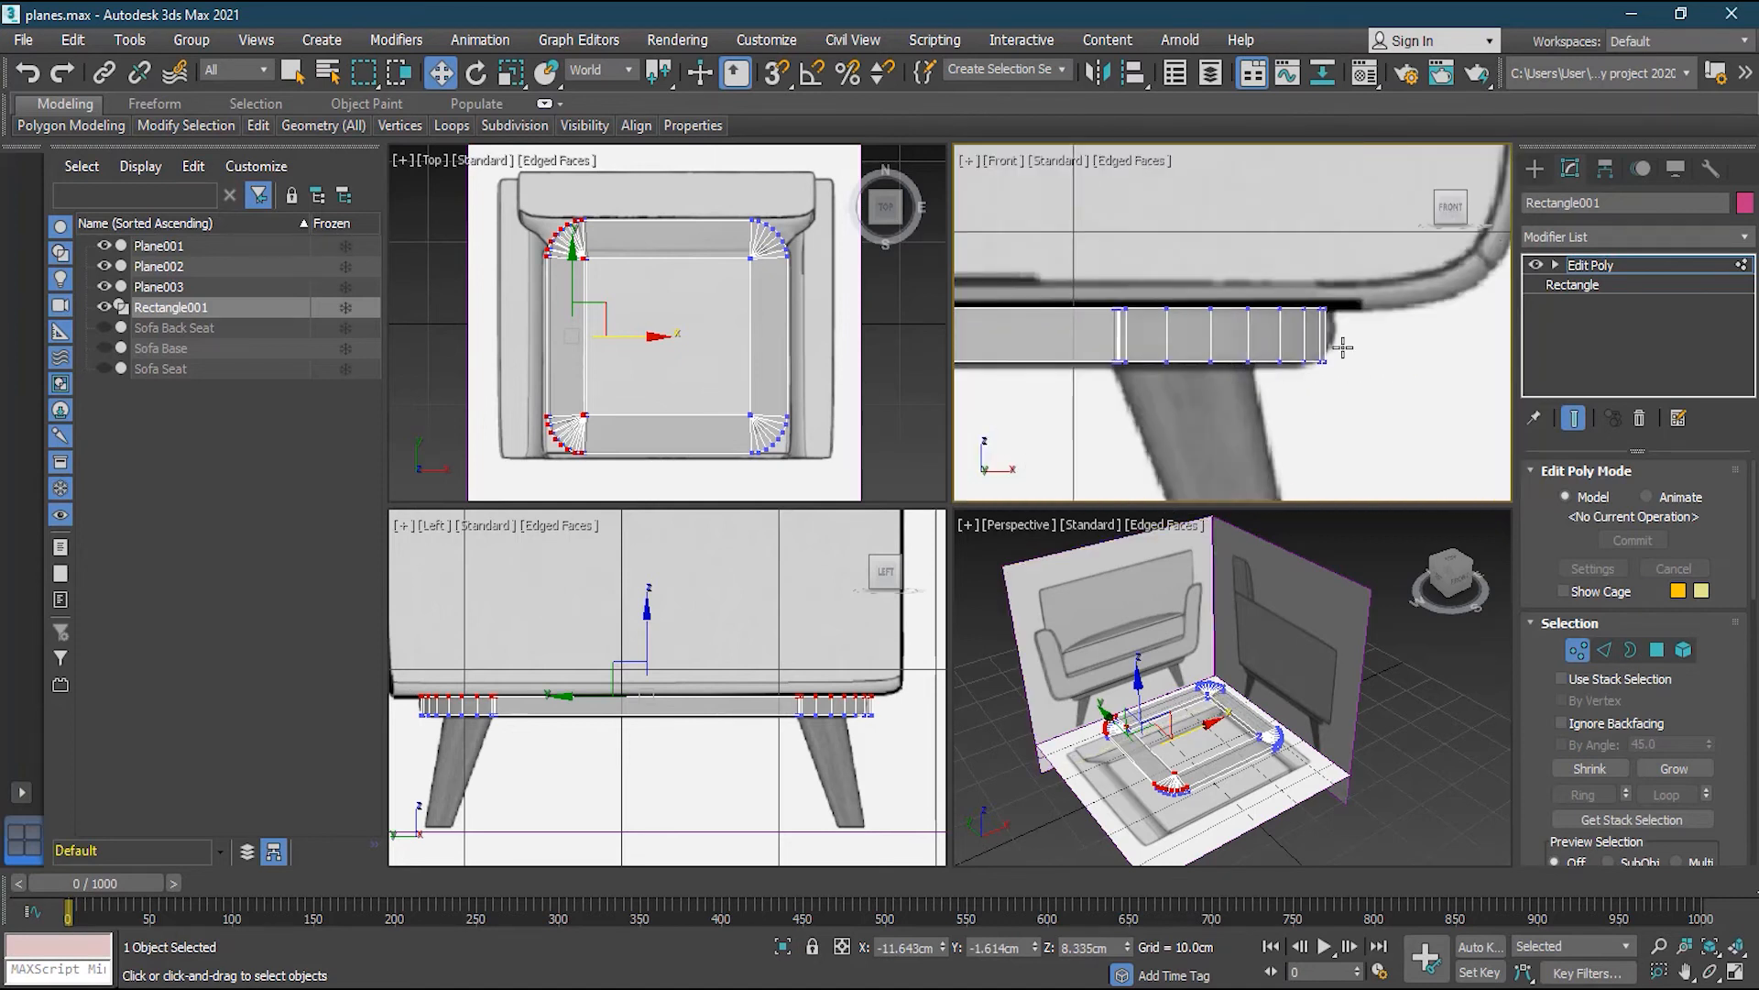
drag(1095, 341, 1097, 340)
drag(1252, 313, 1265, 312)
scroll(1092, 378, down, 4)
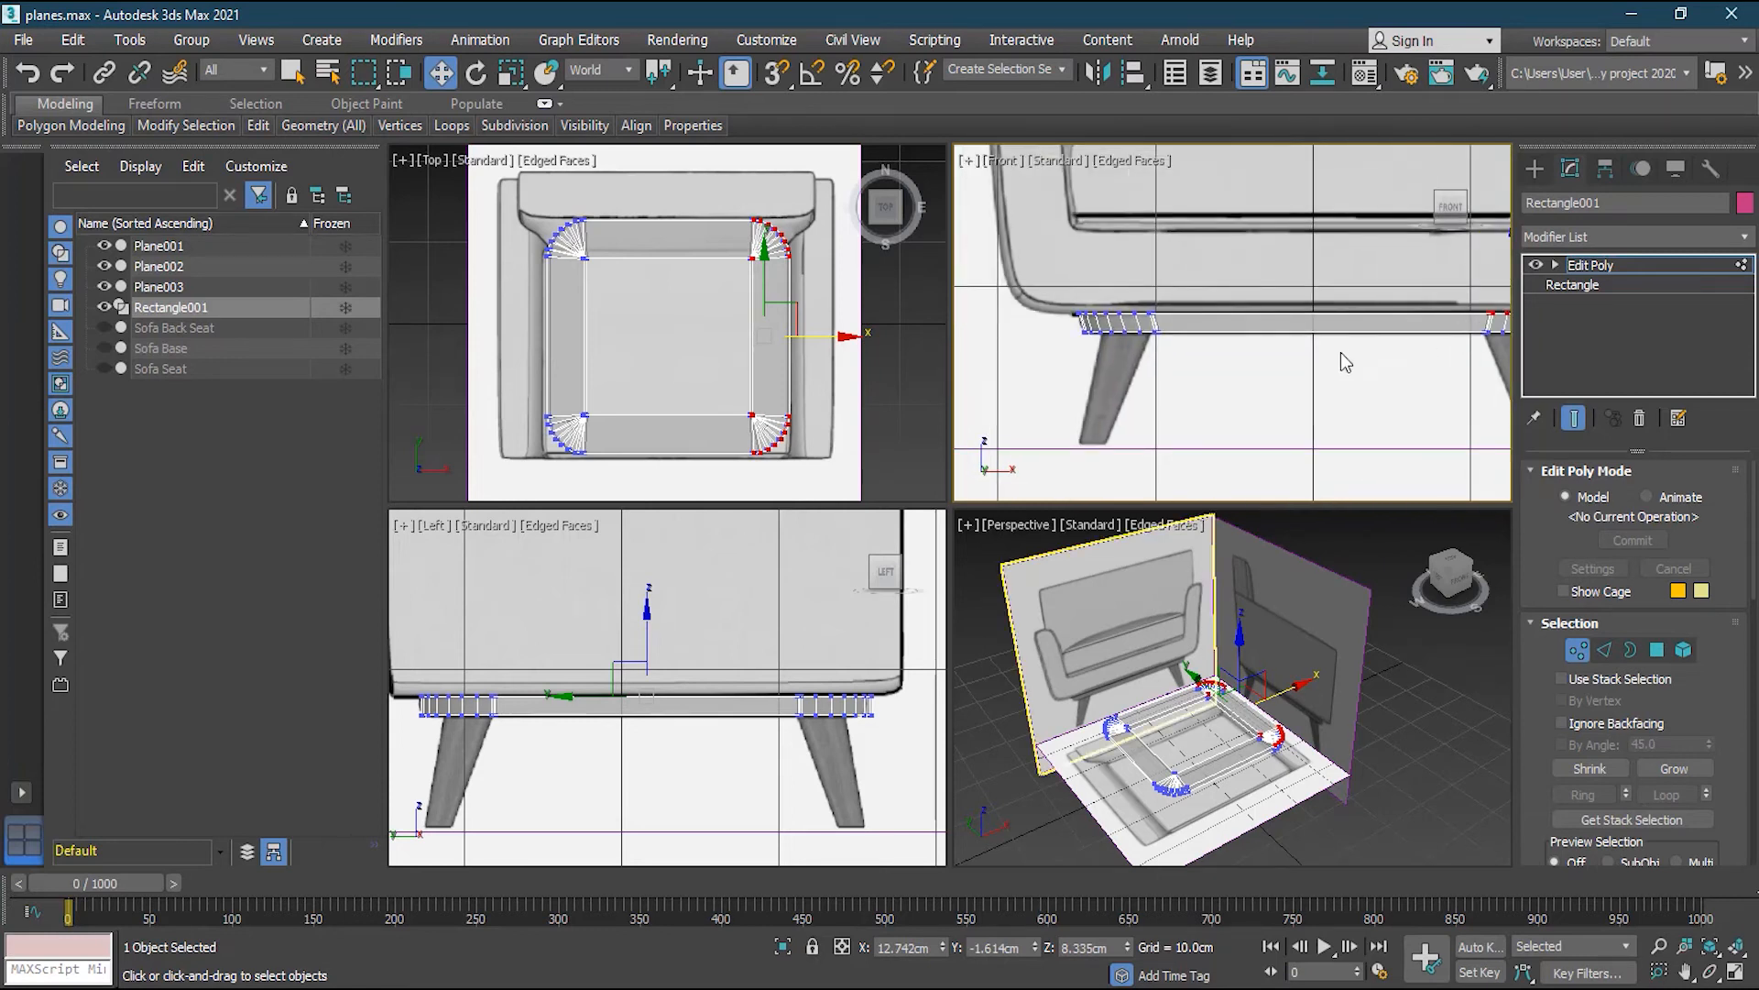
click(1576, 651)
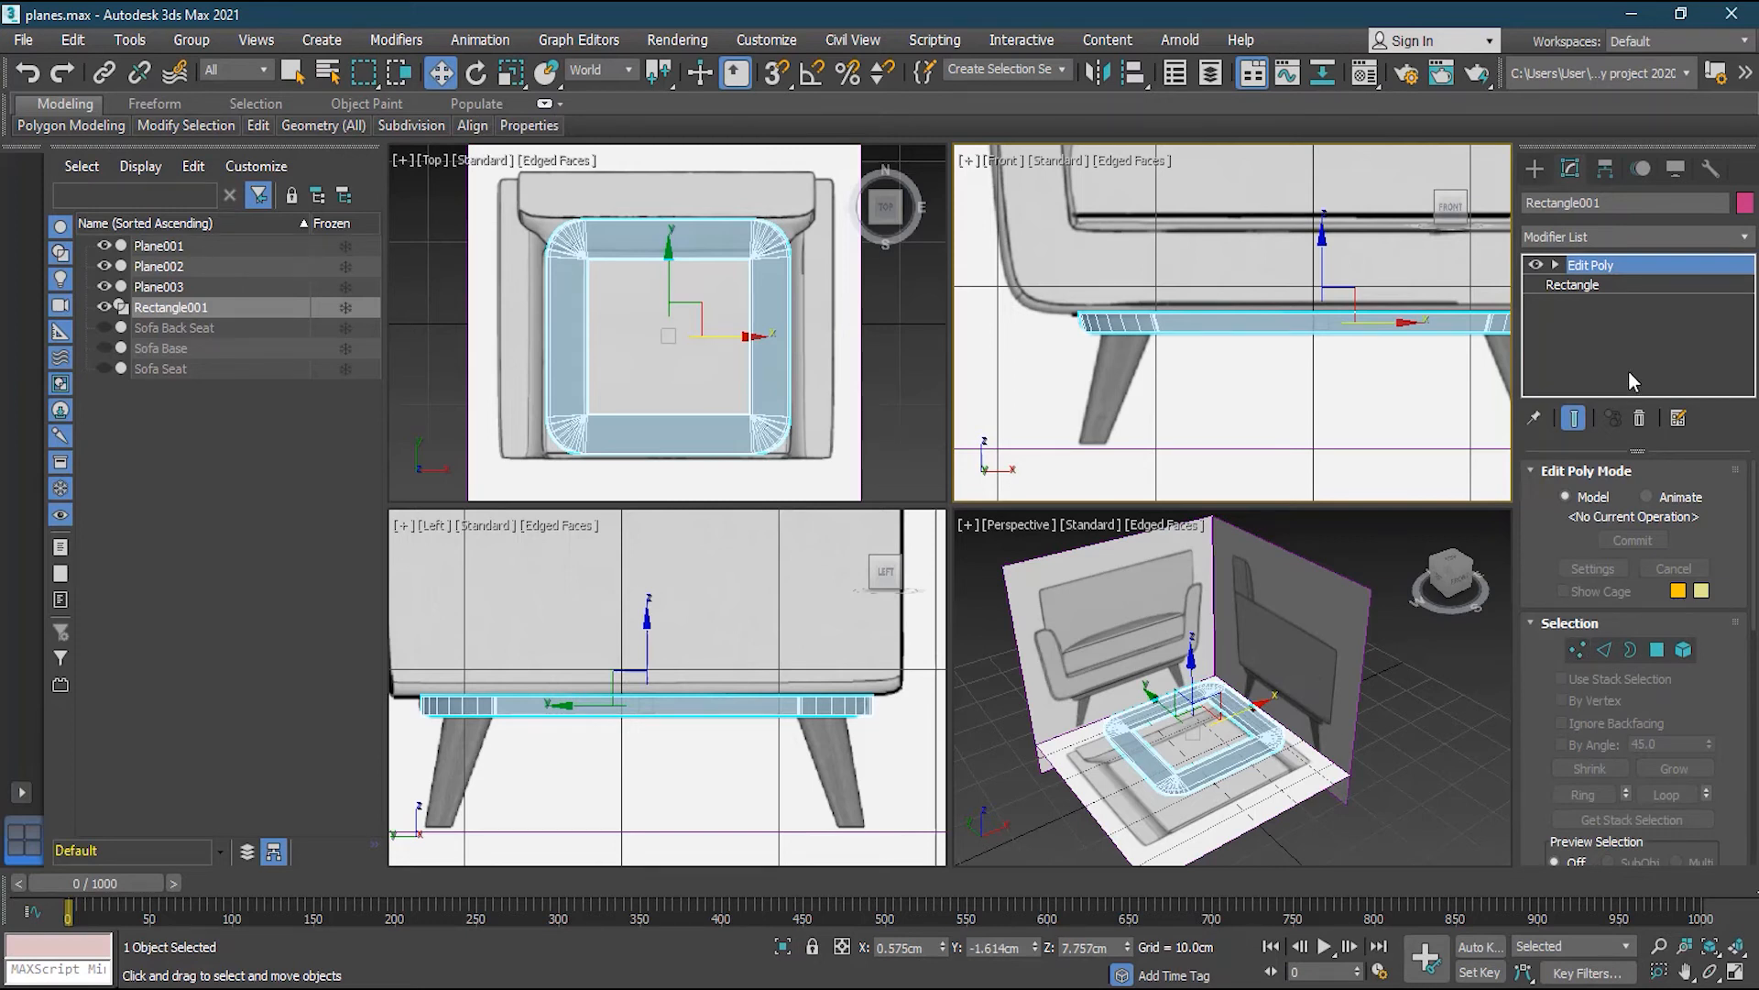
Add a TurboSmooth modifier to the frame and compare its smoothed end with the rail in the front reference
click(1744, 237)
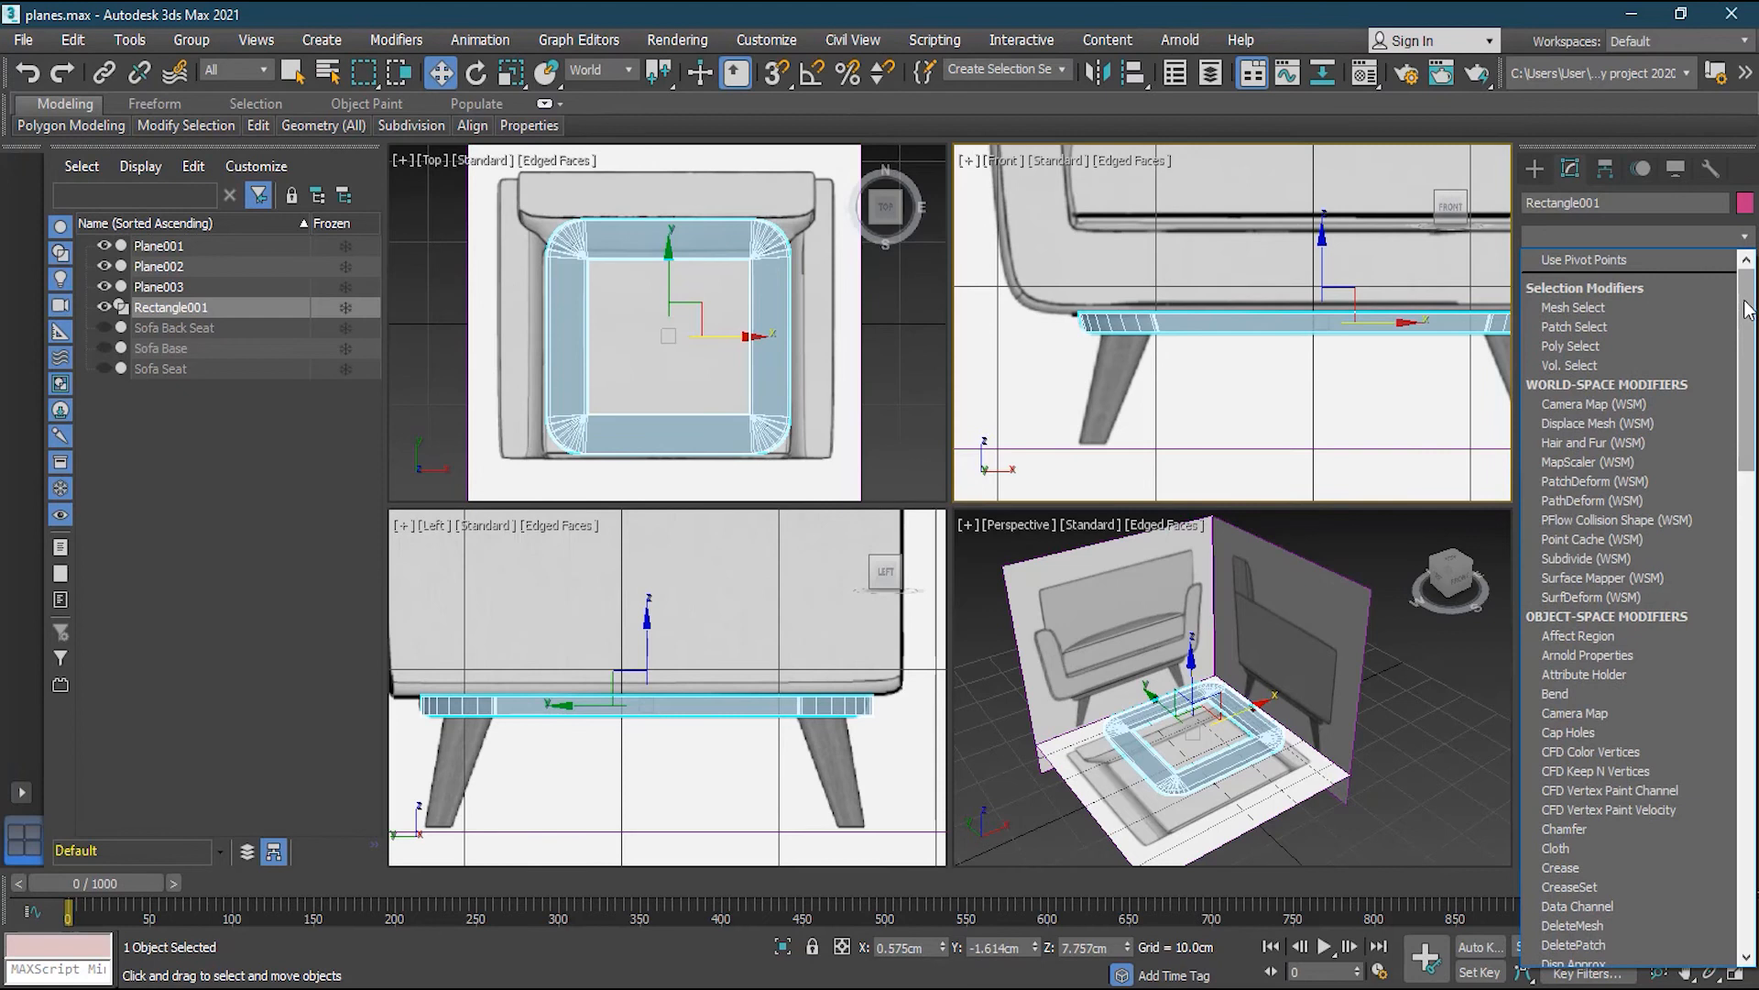
drag(1748, 310, 1734, 791)
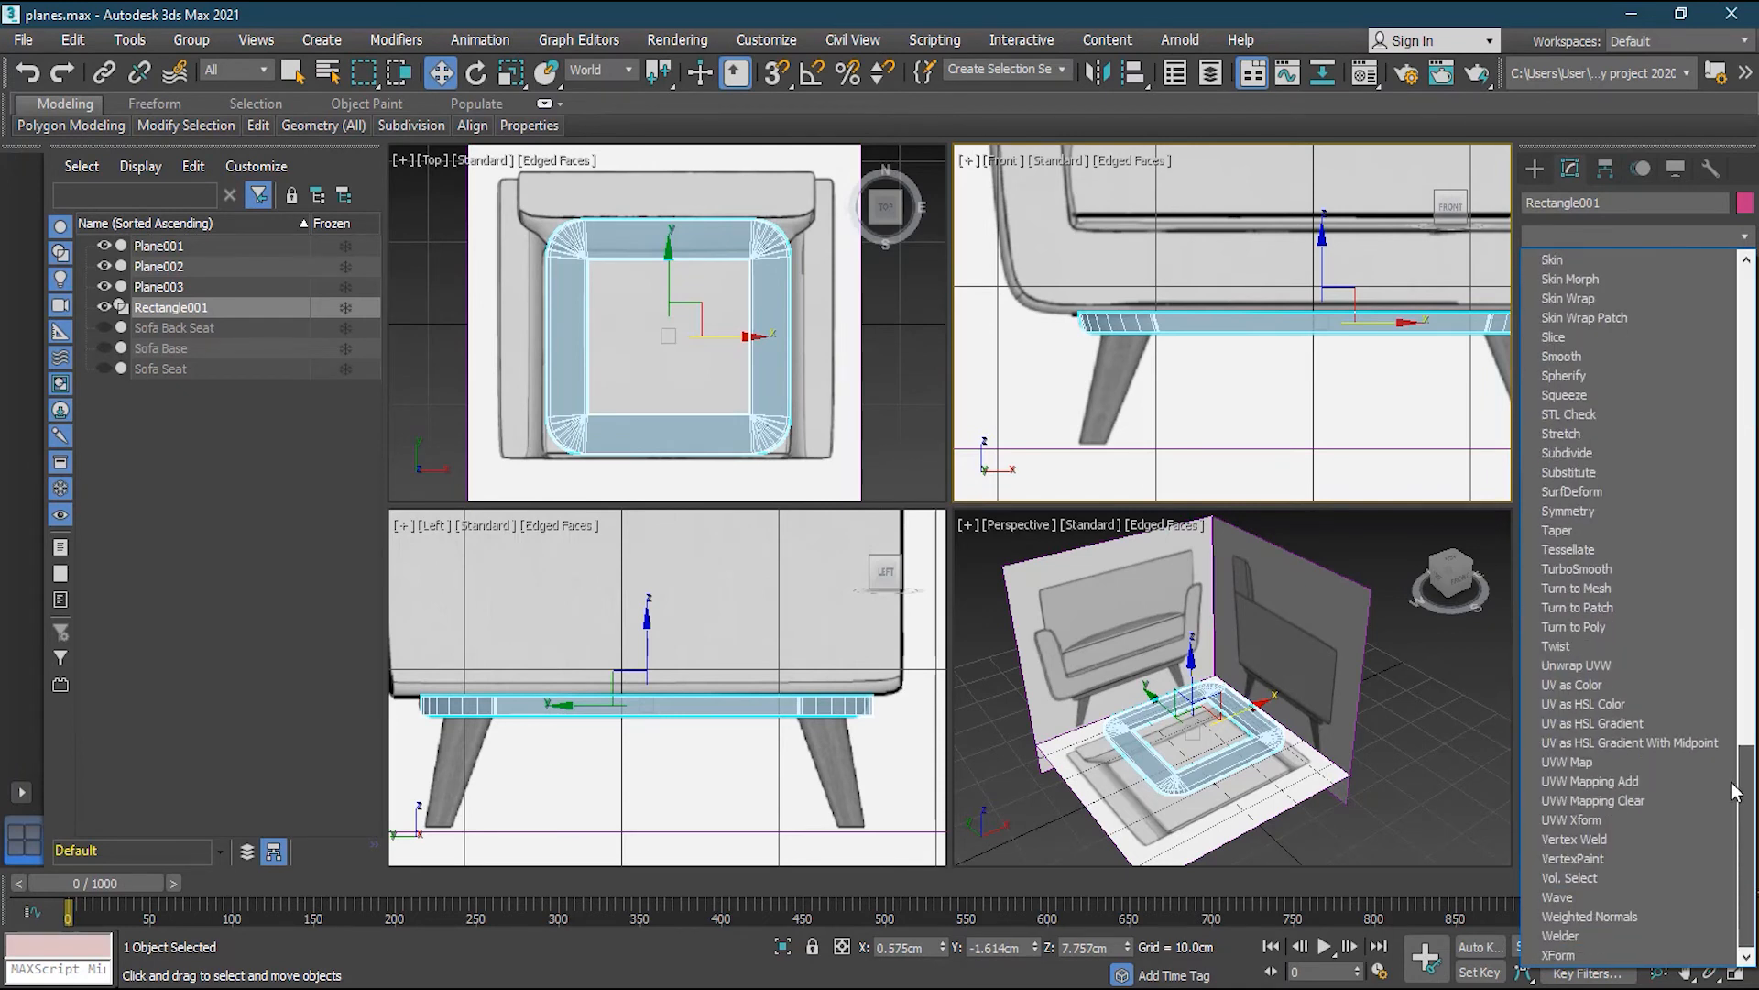
click(1619, 565)
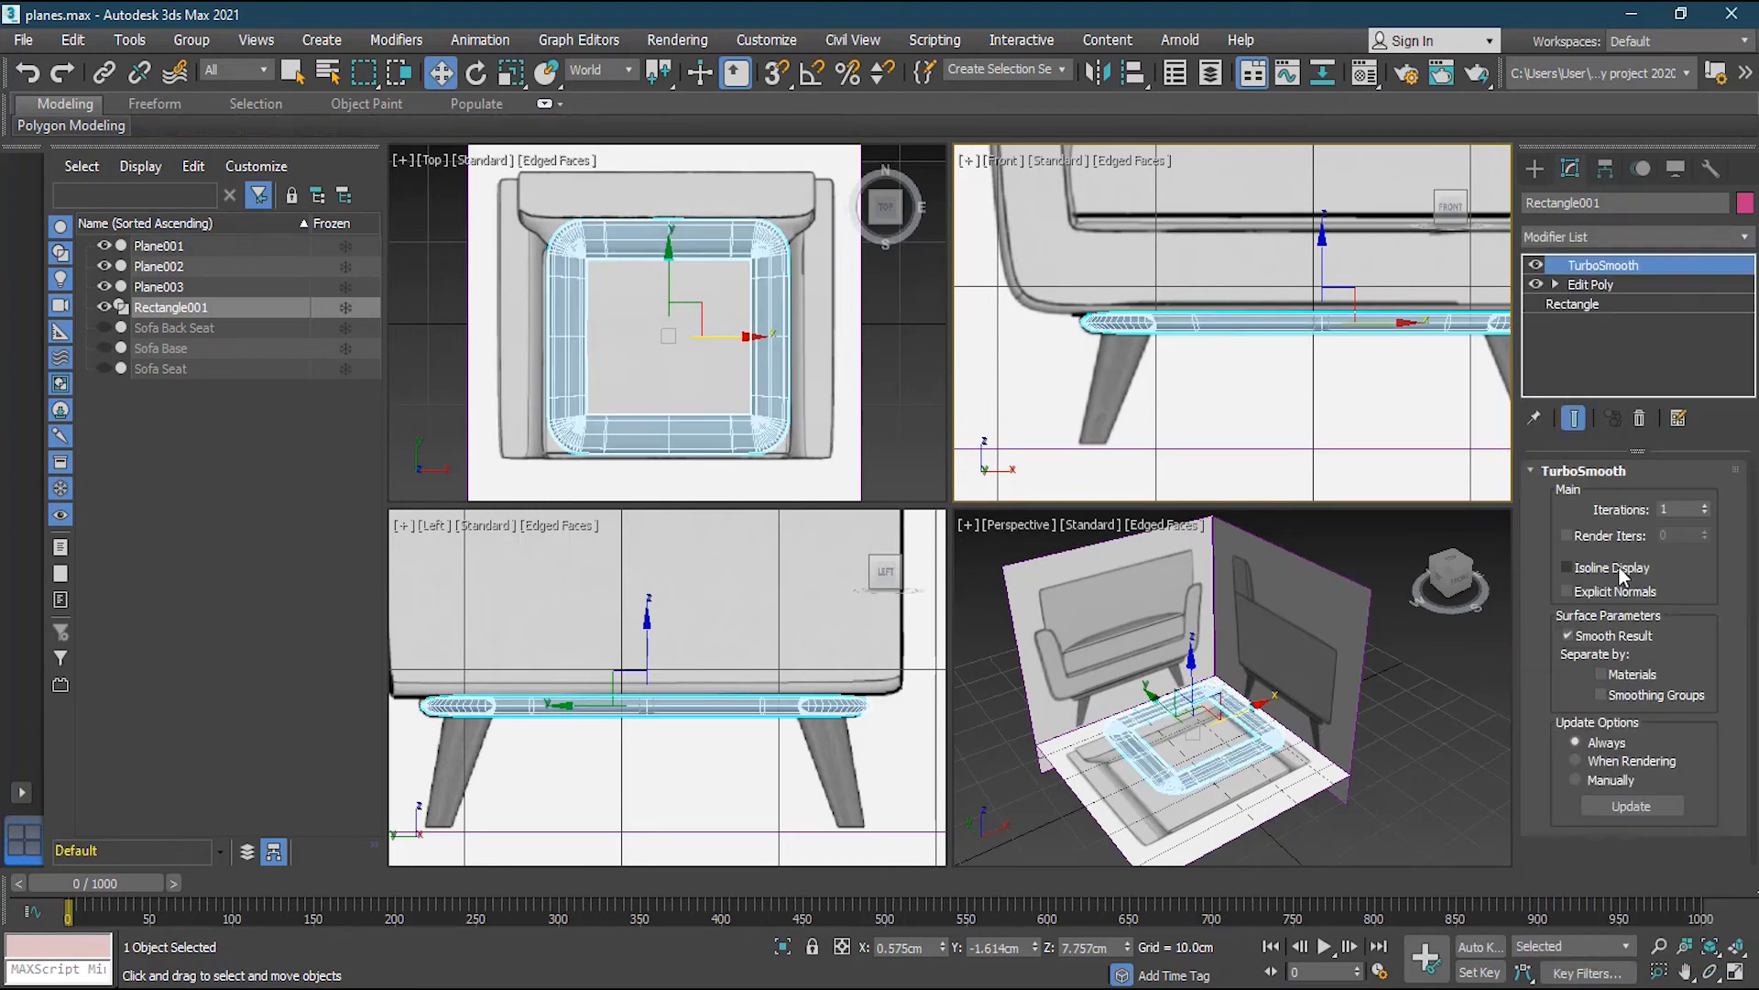
scroll(1129, 346, up, 5)
scroll(1132, 321, up, 2)
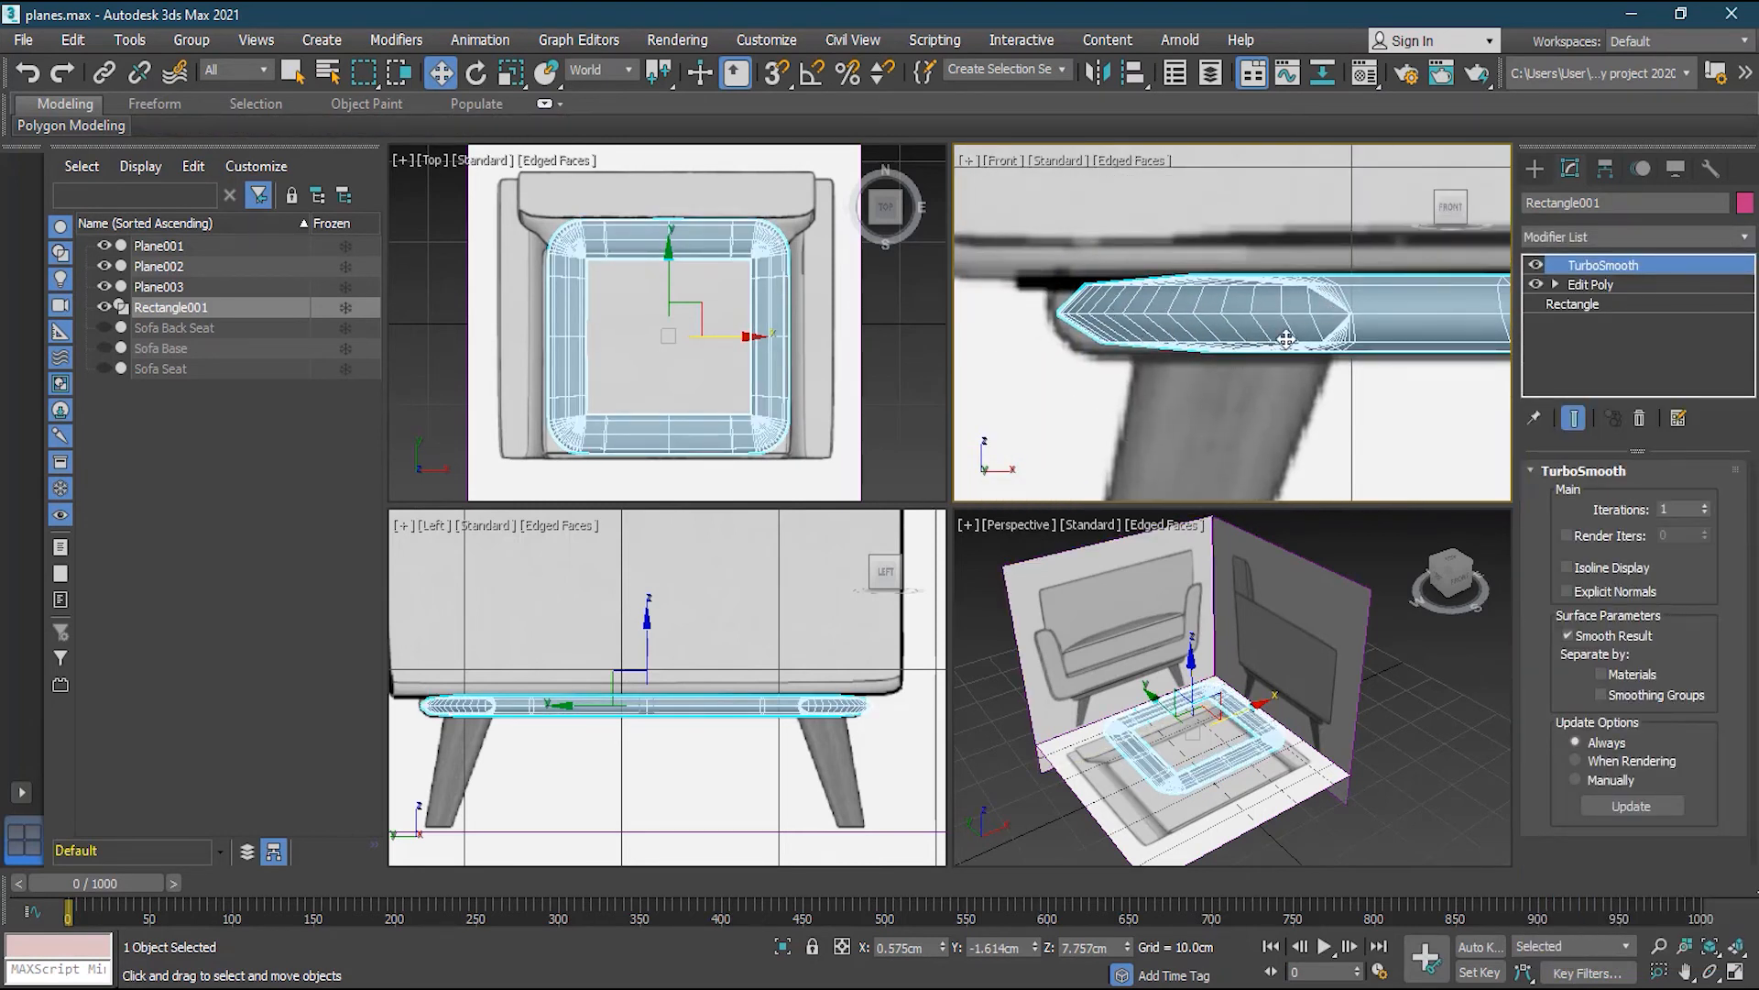
scroll(1340, 321, down, 6)
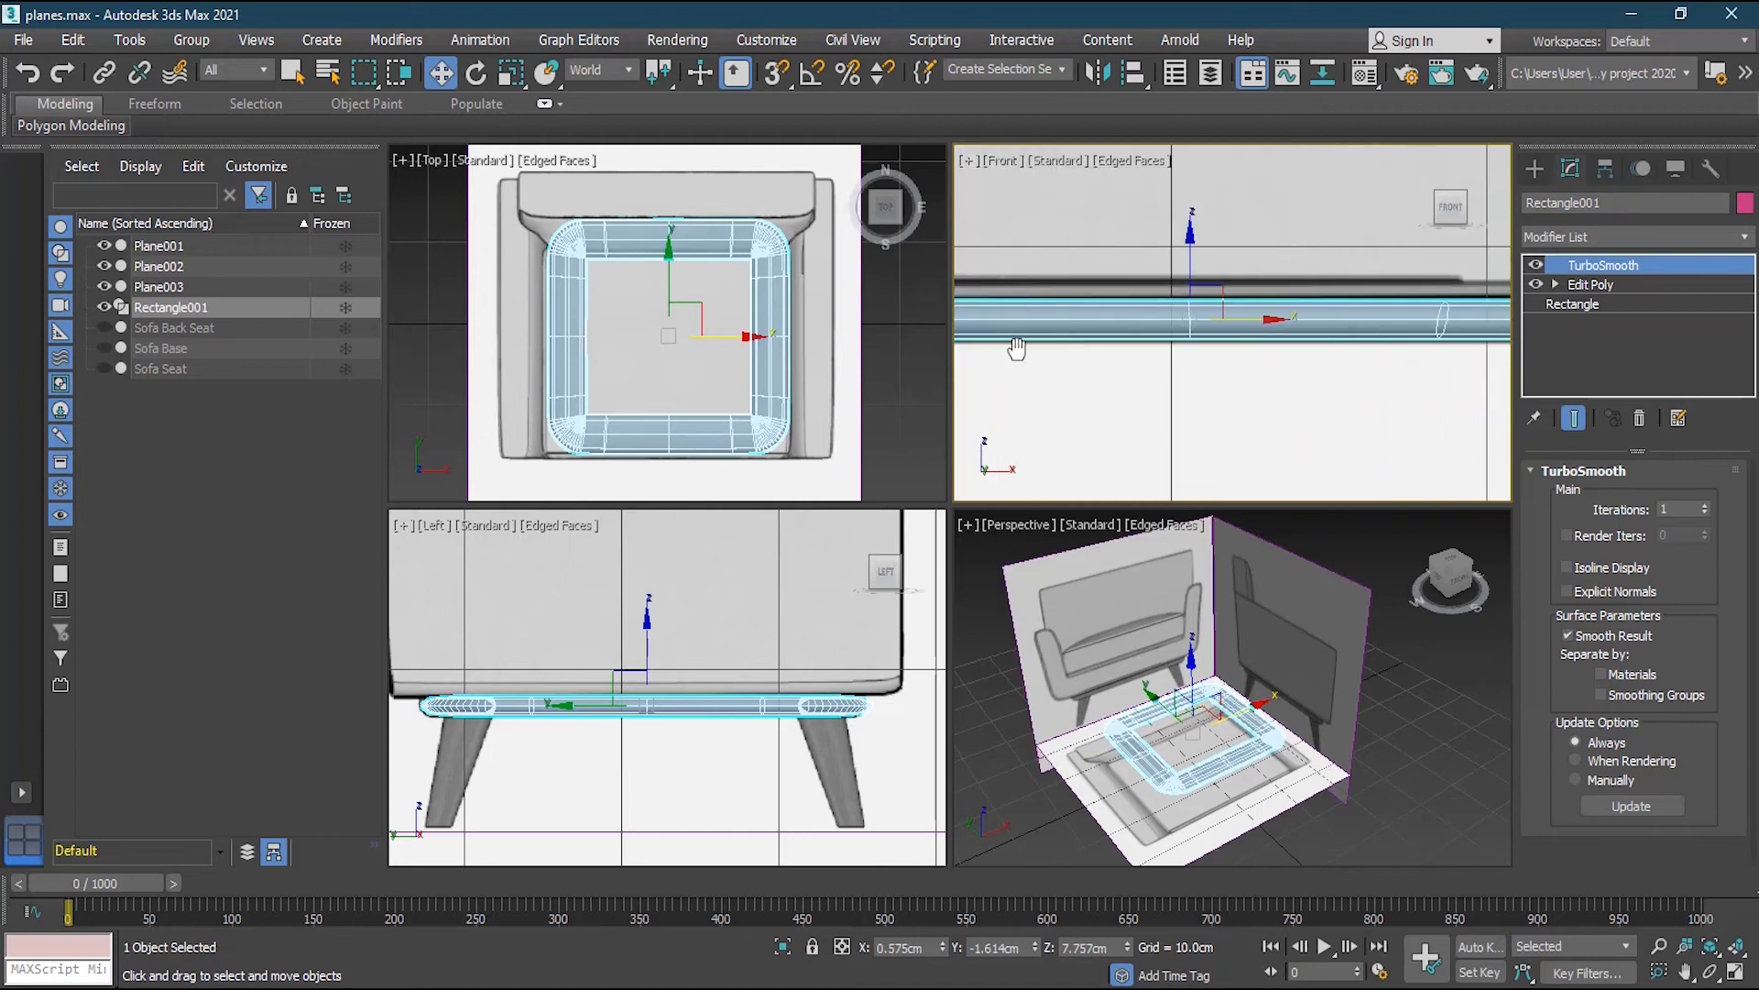
middle_drag(1136, 339, 1333, 331)
scroll(1332, 331, up, 5)
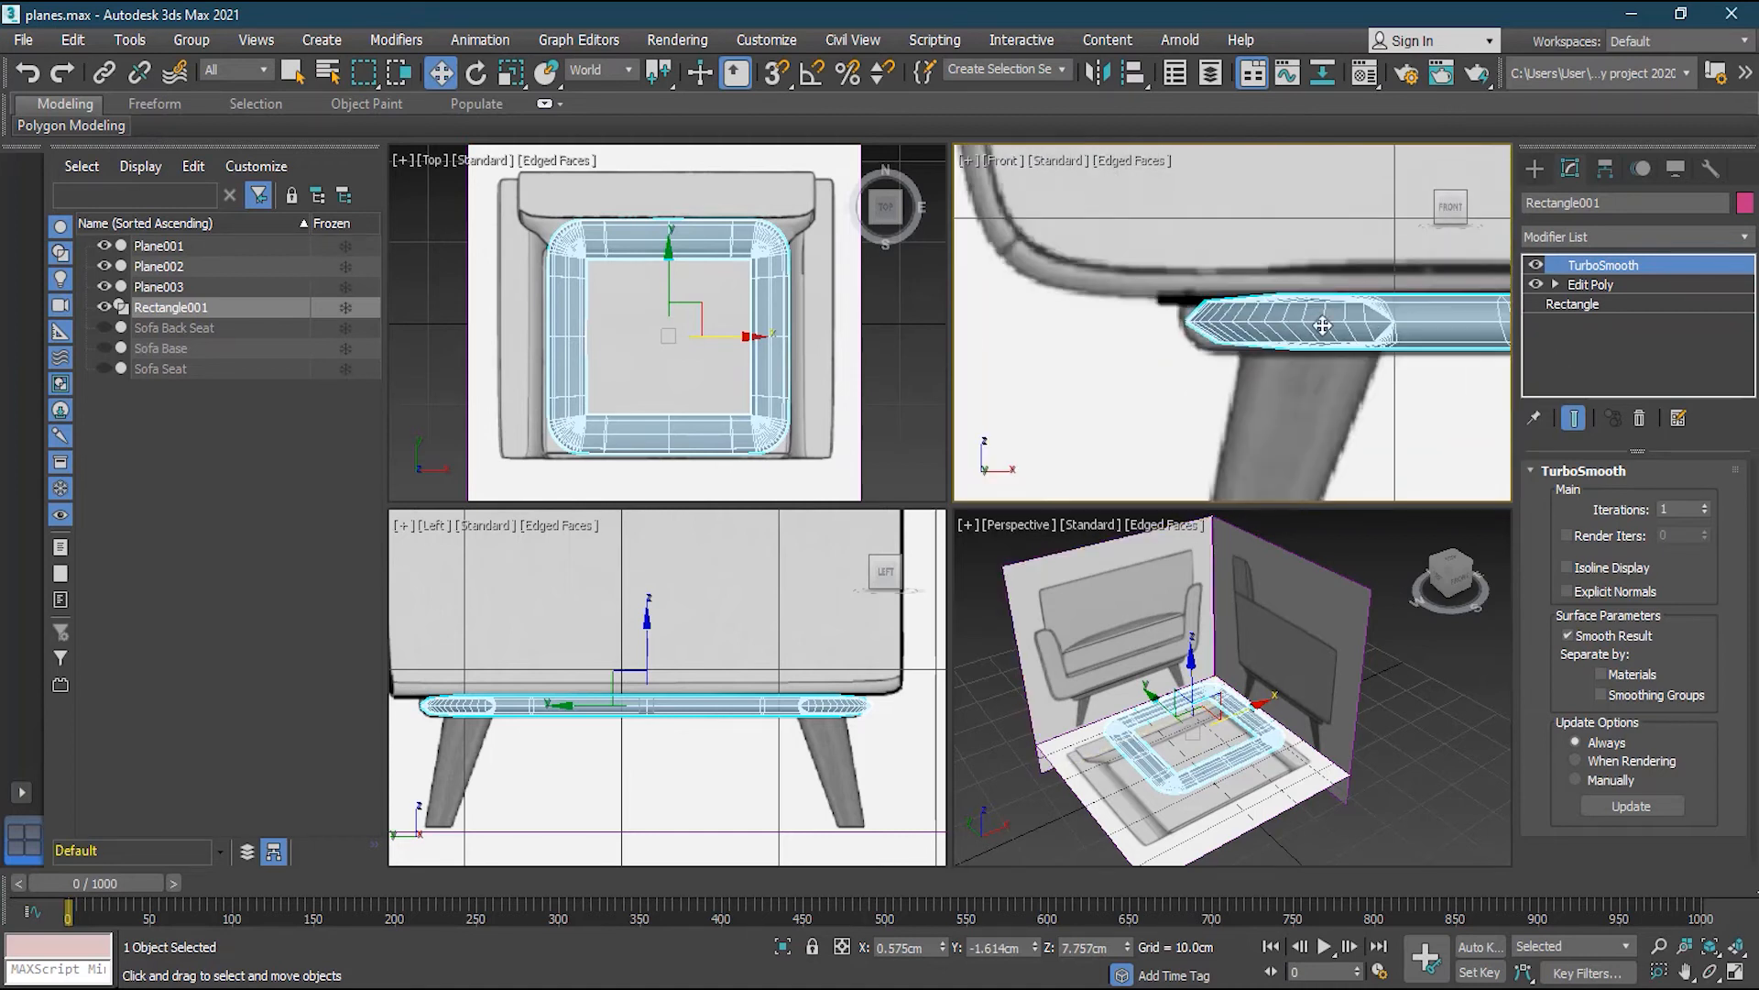
Return to the frame's Edit Poly modifier and switch off the TurboSmooth effect above it
click(1627, 284)
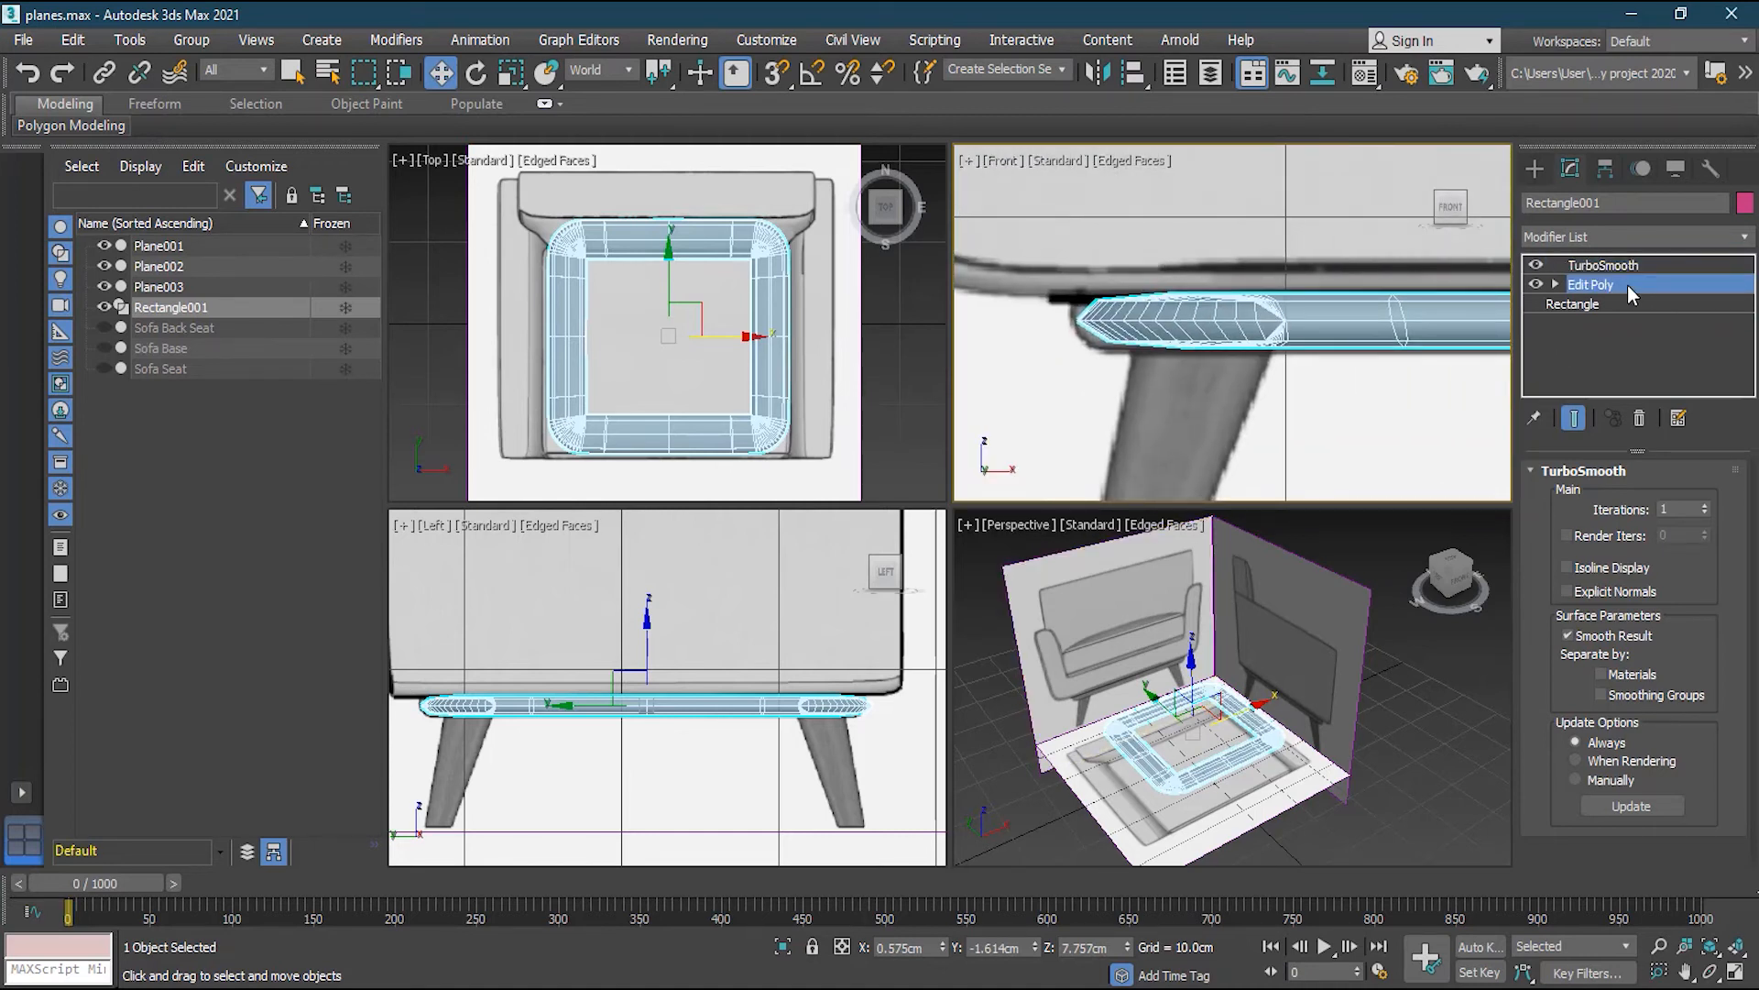
scroll(1254, 318, up, 4)
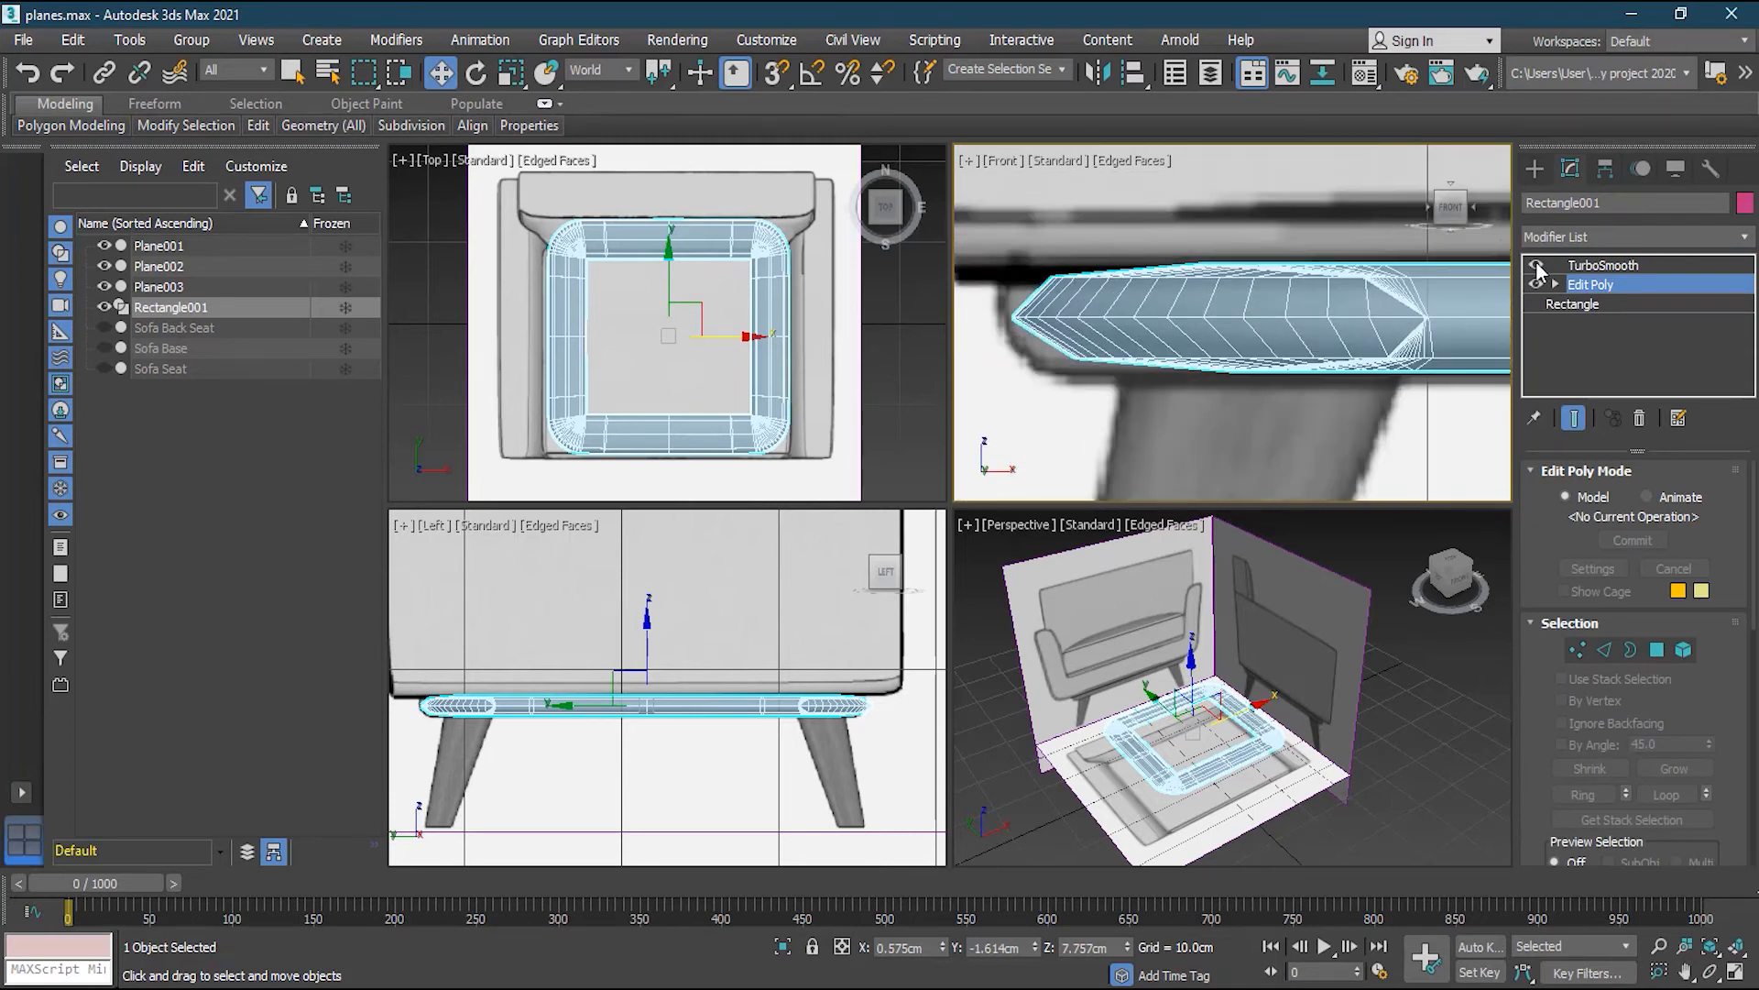
click(1537, 266)
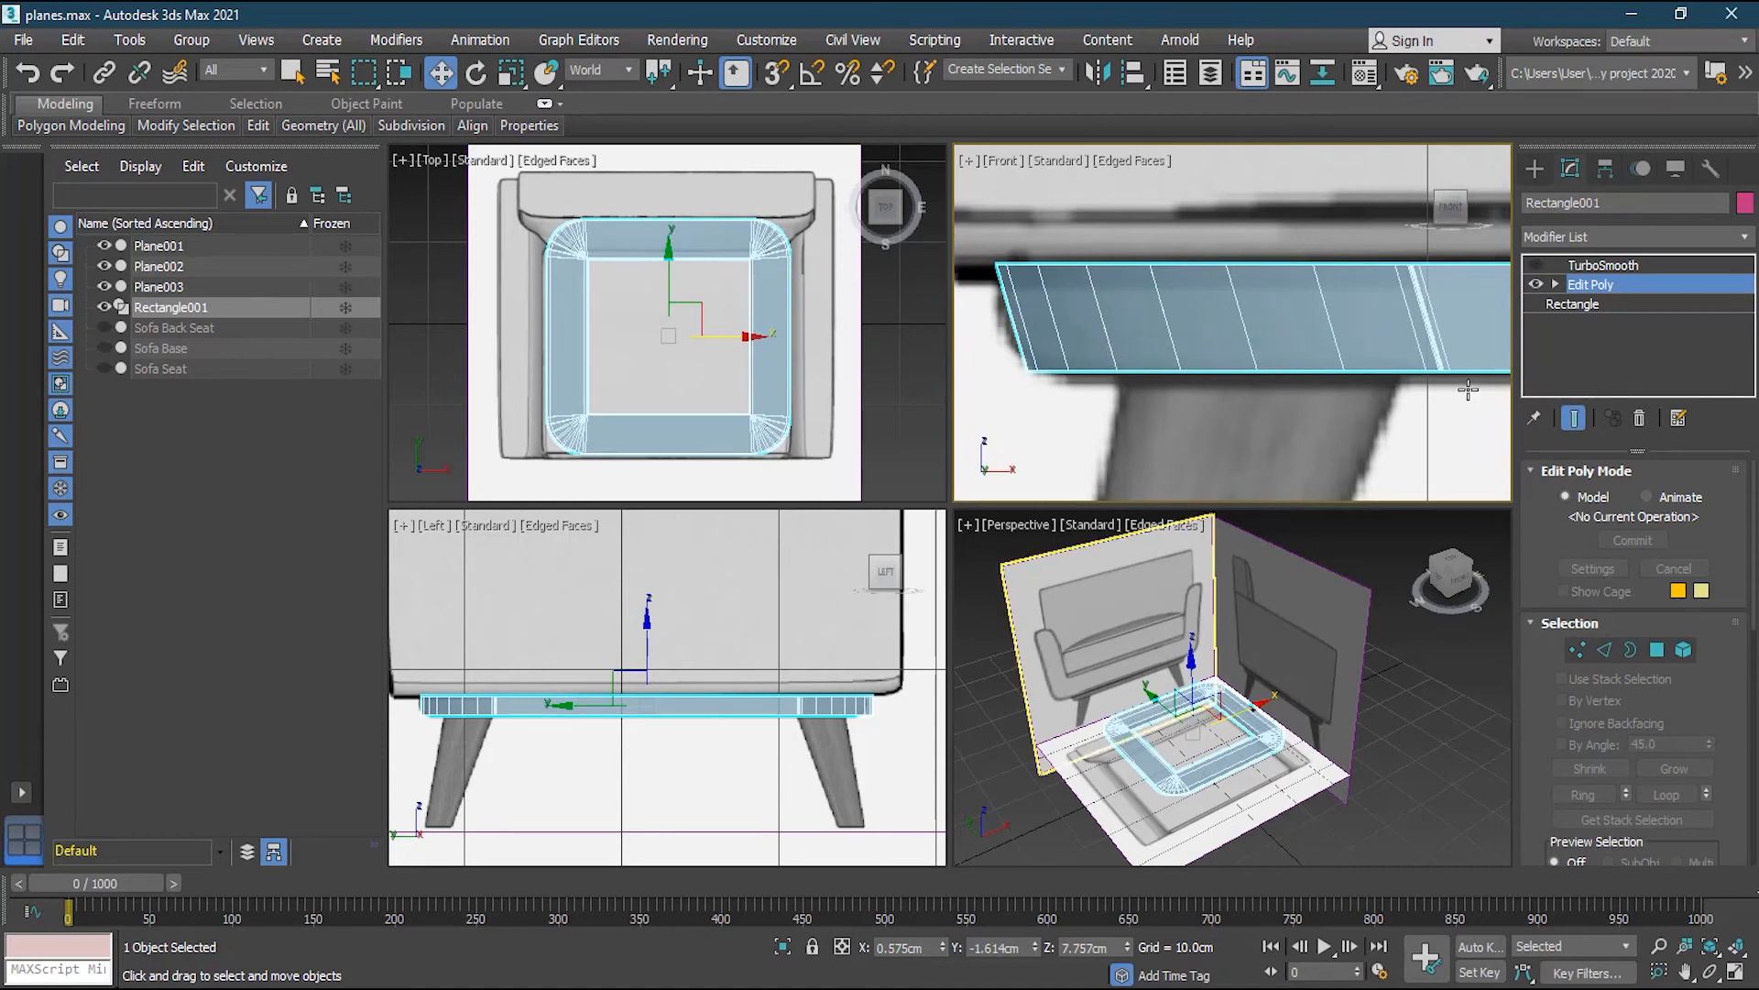
Select the ring of vertical edges around the frame's sides, starting from one rounded corner
click(1603, 650)
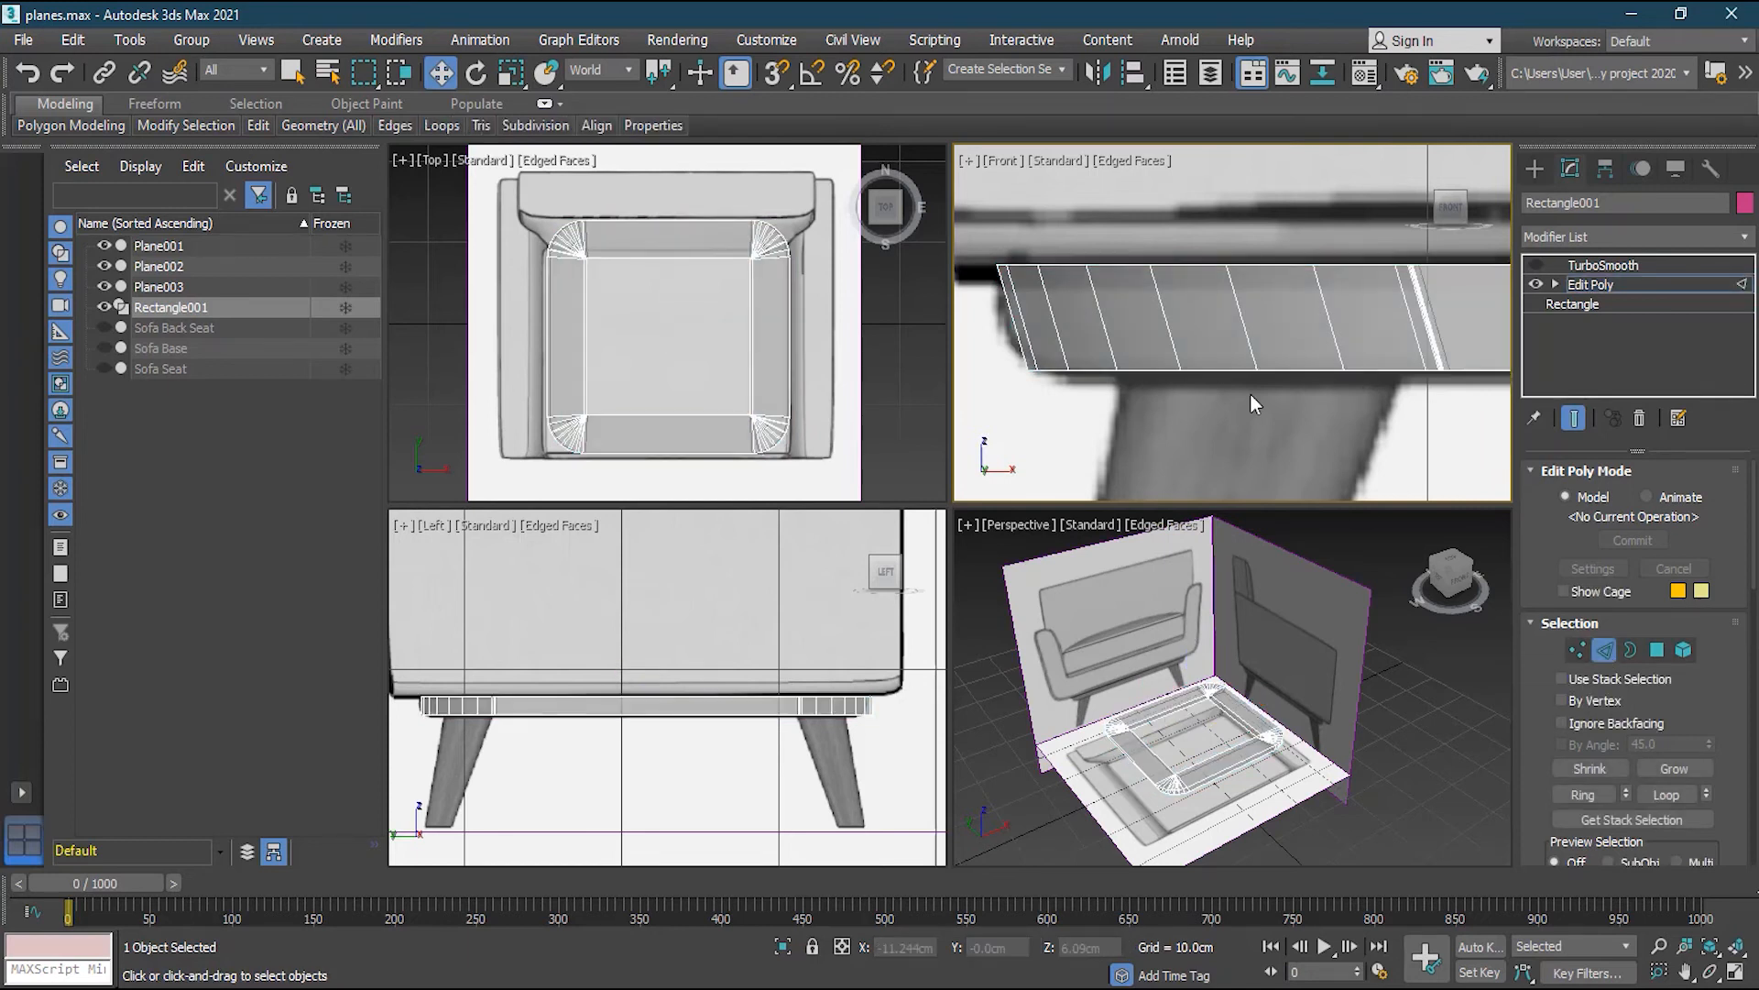
click(1241, 317)
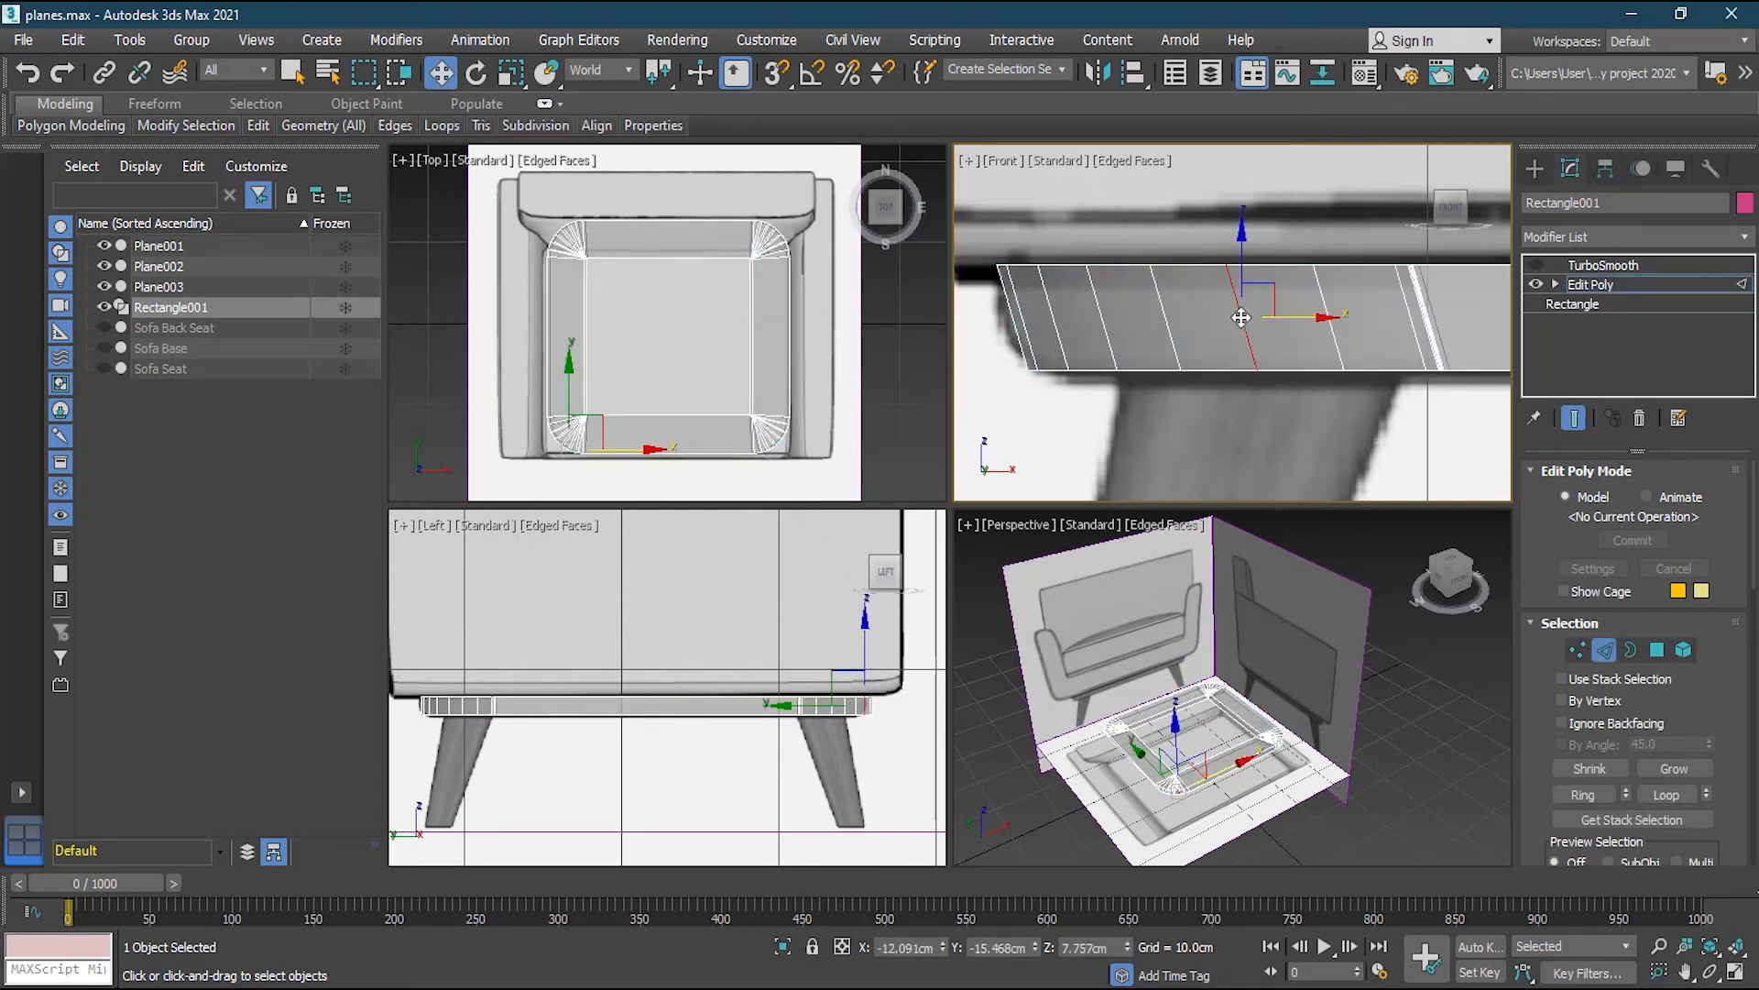
shift+click(1172, 315)
shift+click(1162, 308)
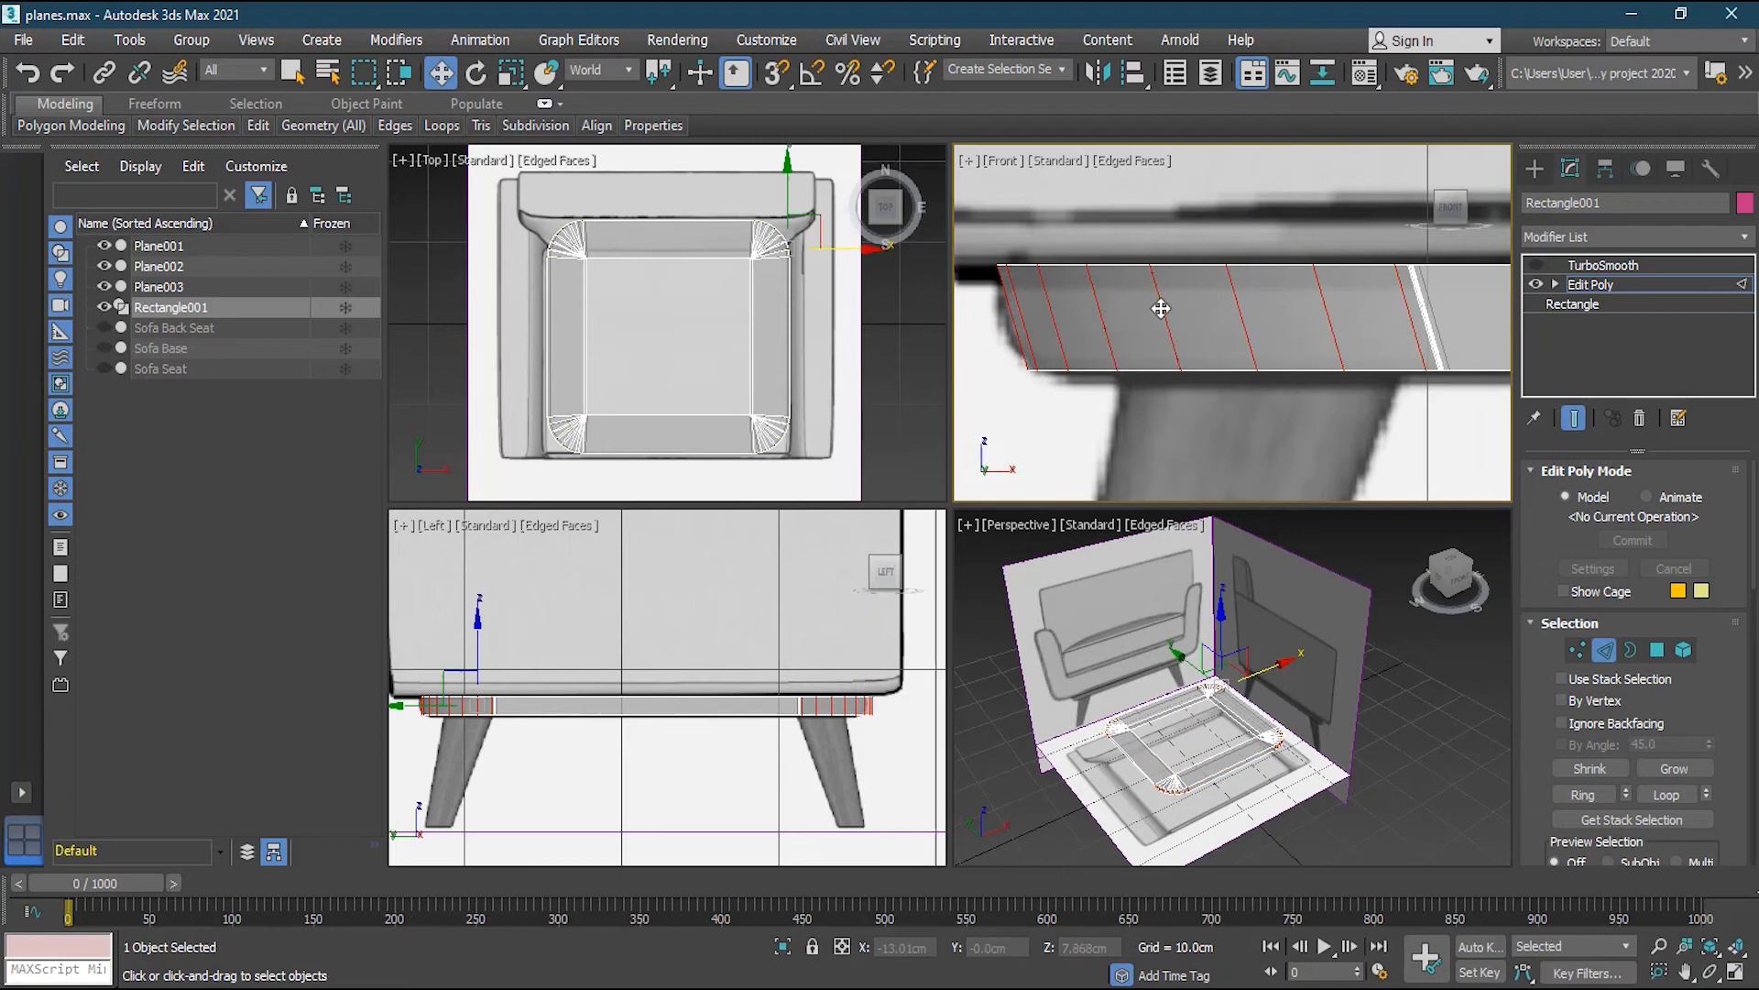
Add the closely spaced vertical edges where the corners meet the straight rails to the selection, and check both front ends
scroll(1160, 312, down, 5)
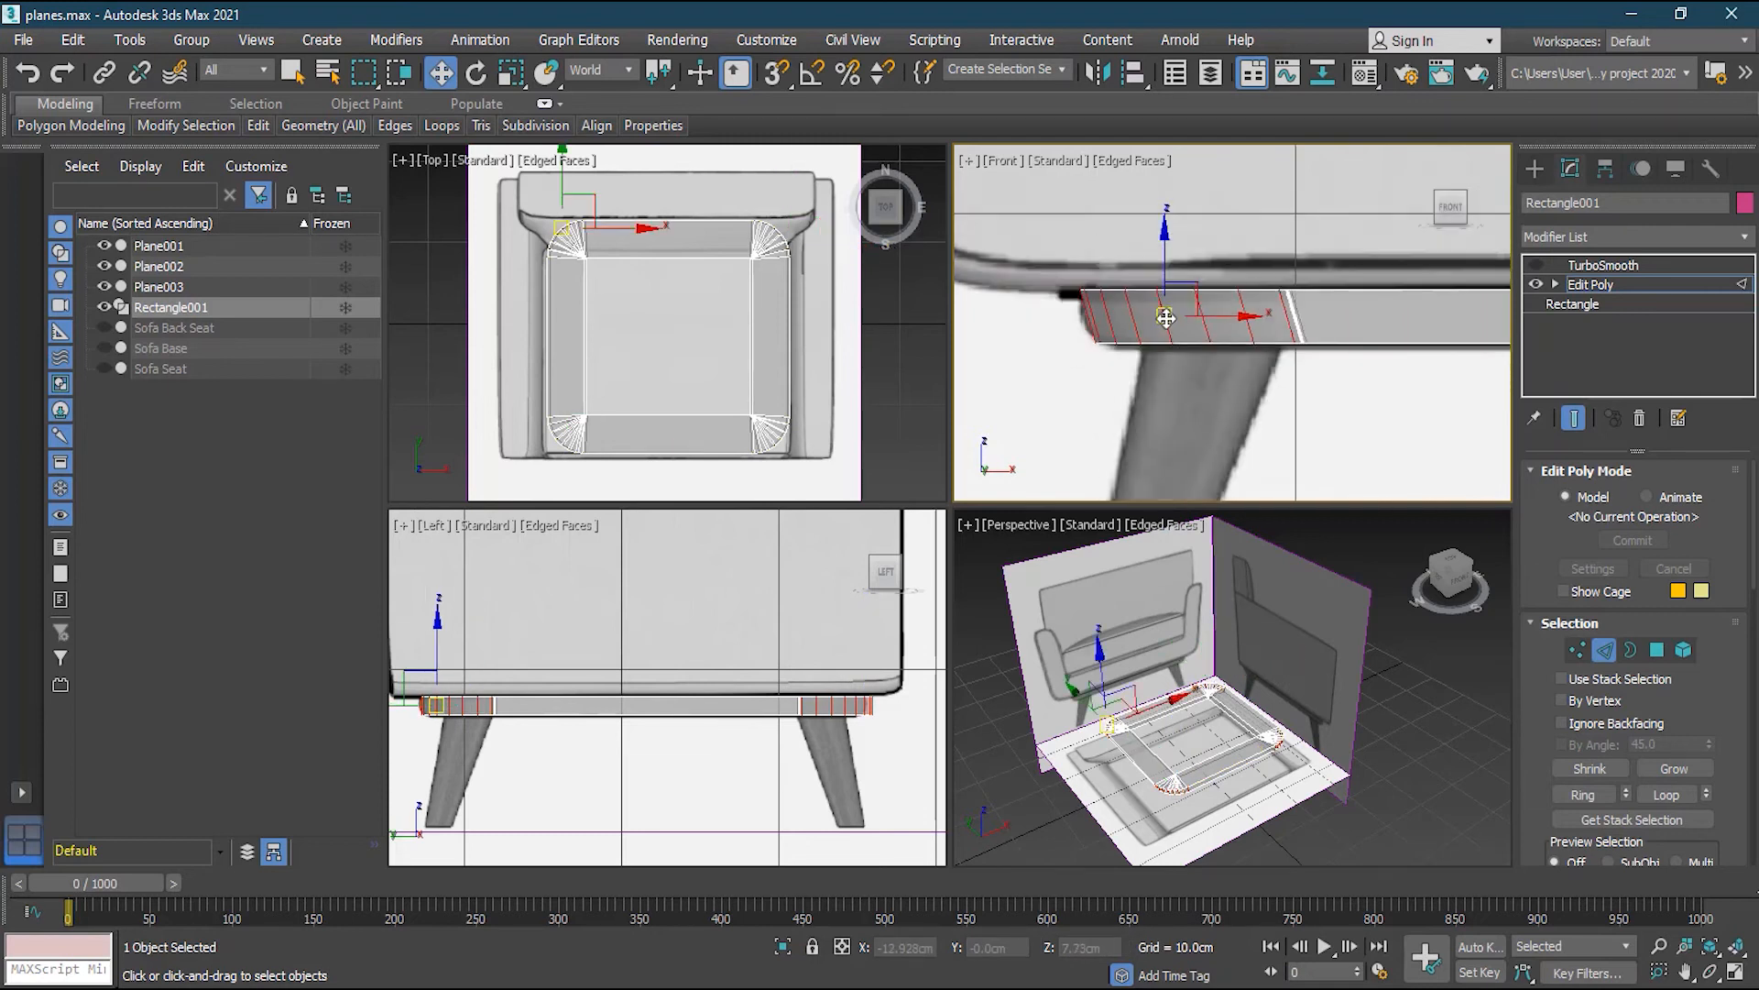
scroll(1233, 311, up, 8)
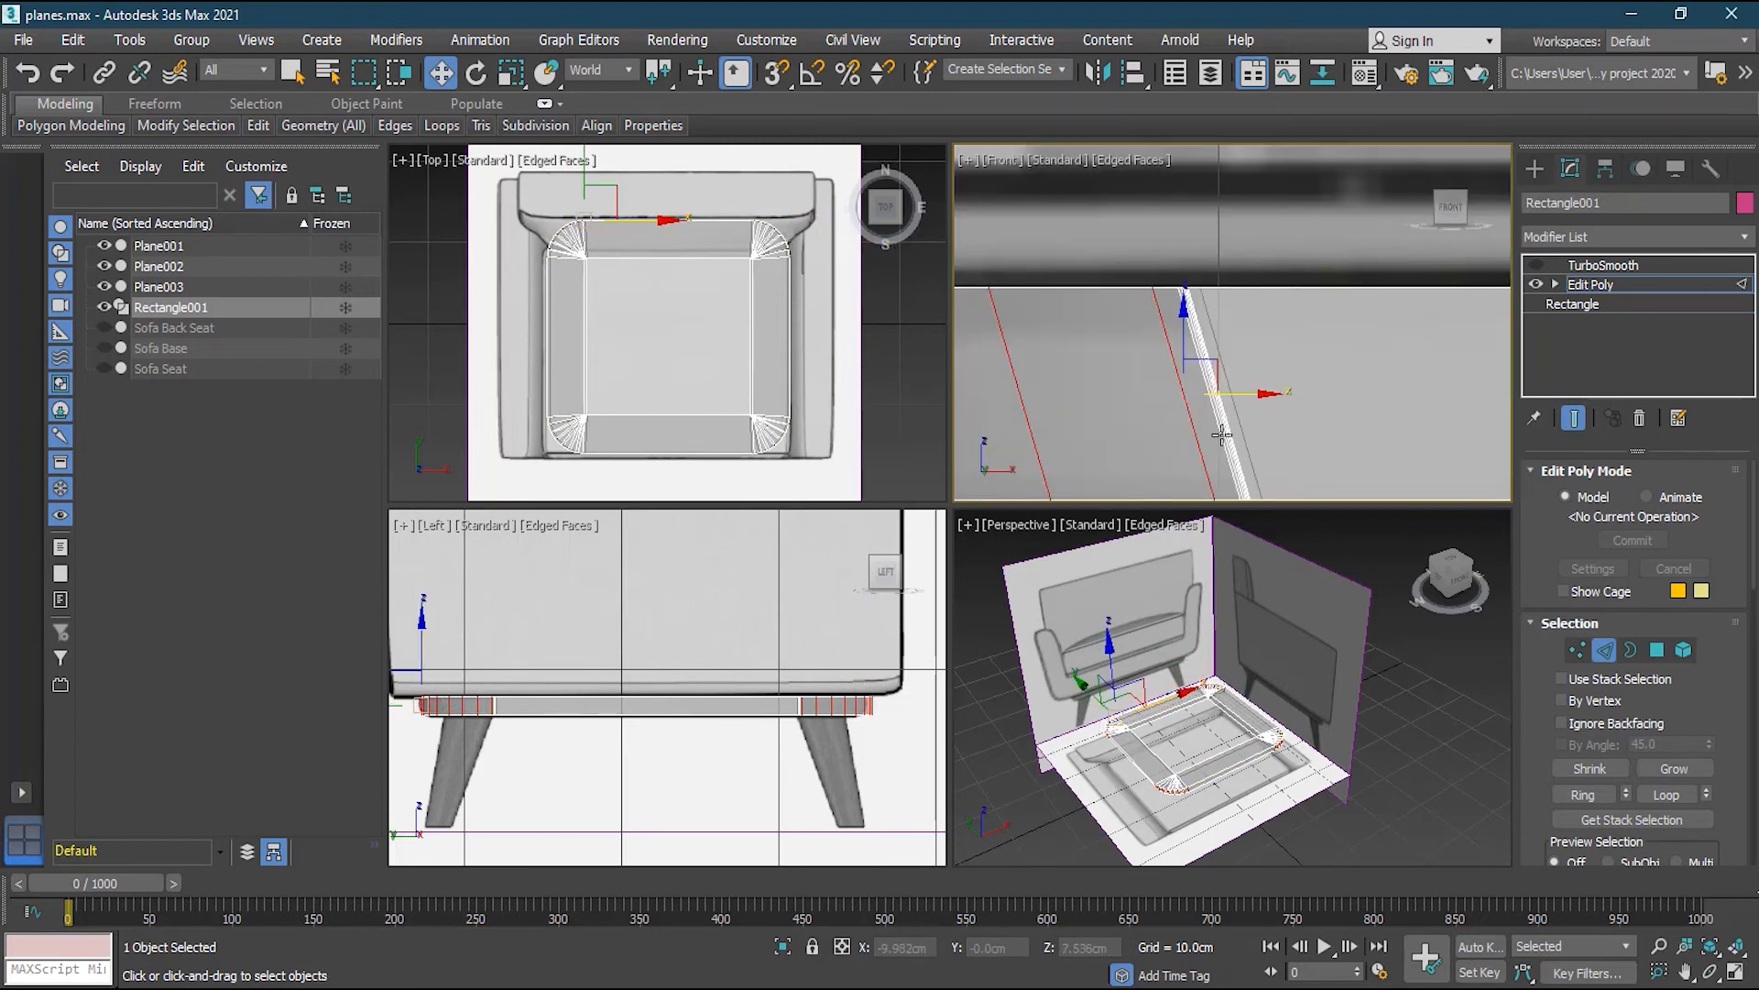
key(ctrl+shift+p)
right_click(1233, 447)
scroll(1280, 424, down, 6)
click(1032, 339)
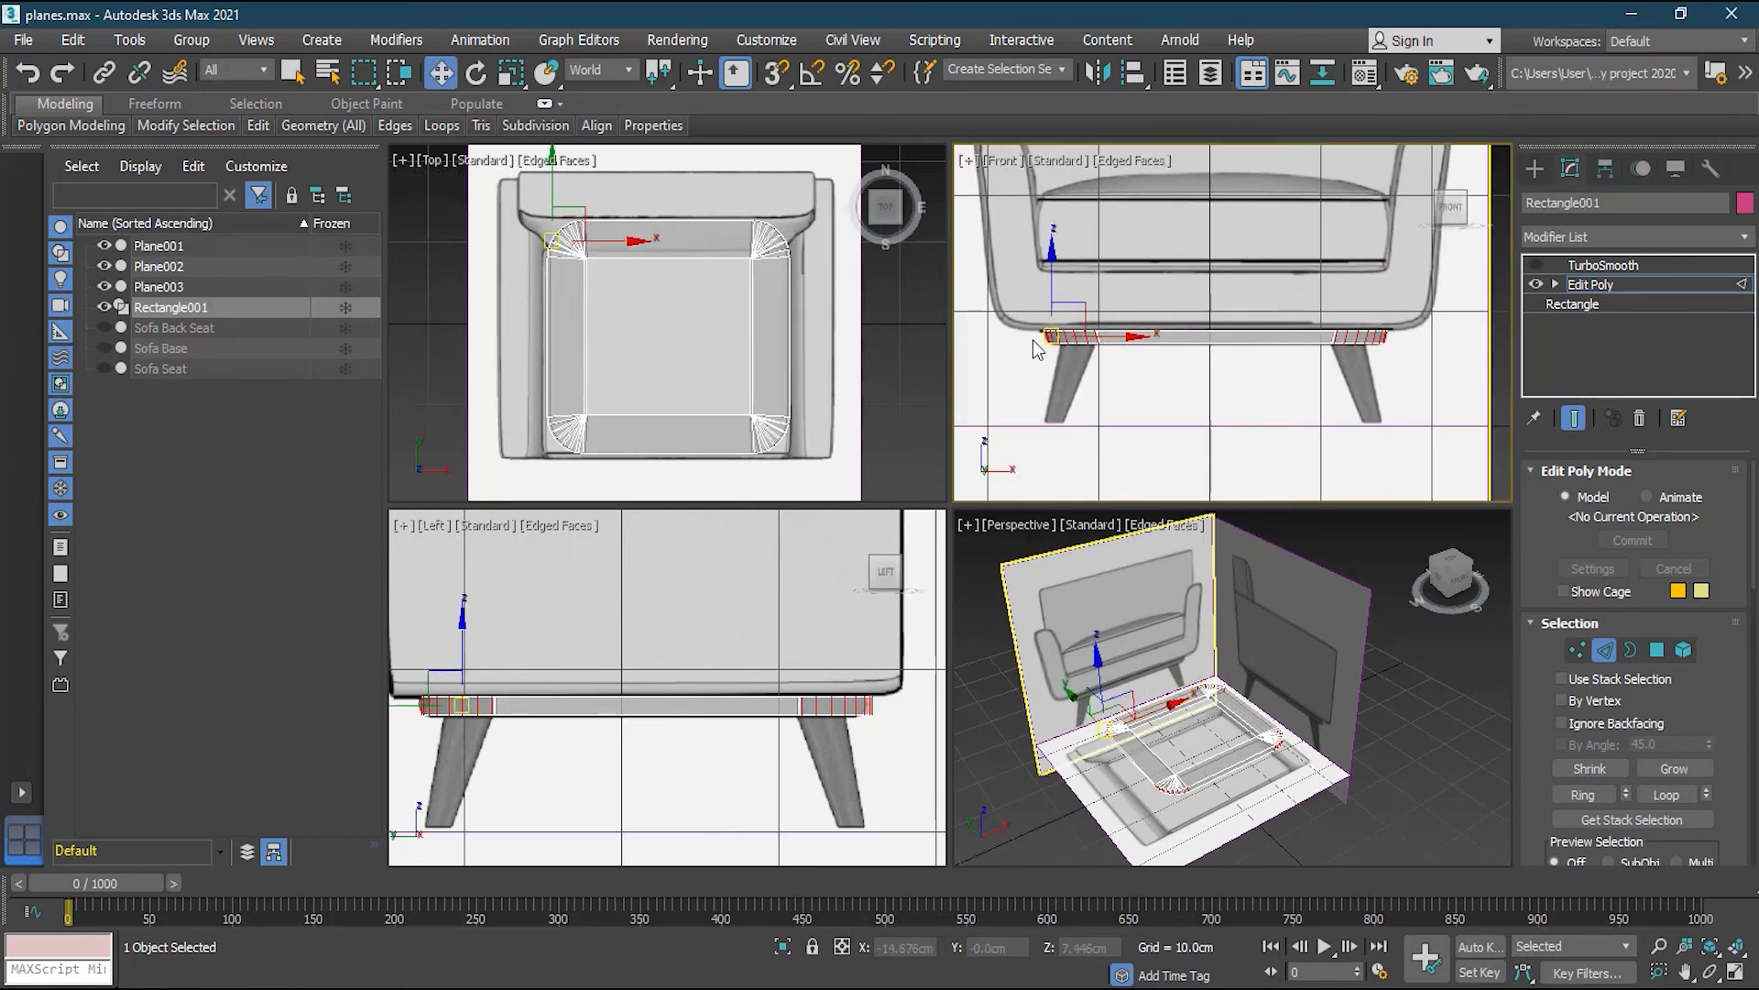
scroll(1020, 341, up, 2)
drag(1037, 337, 1551, 339)
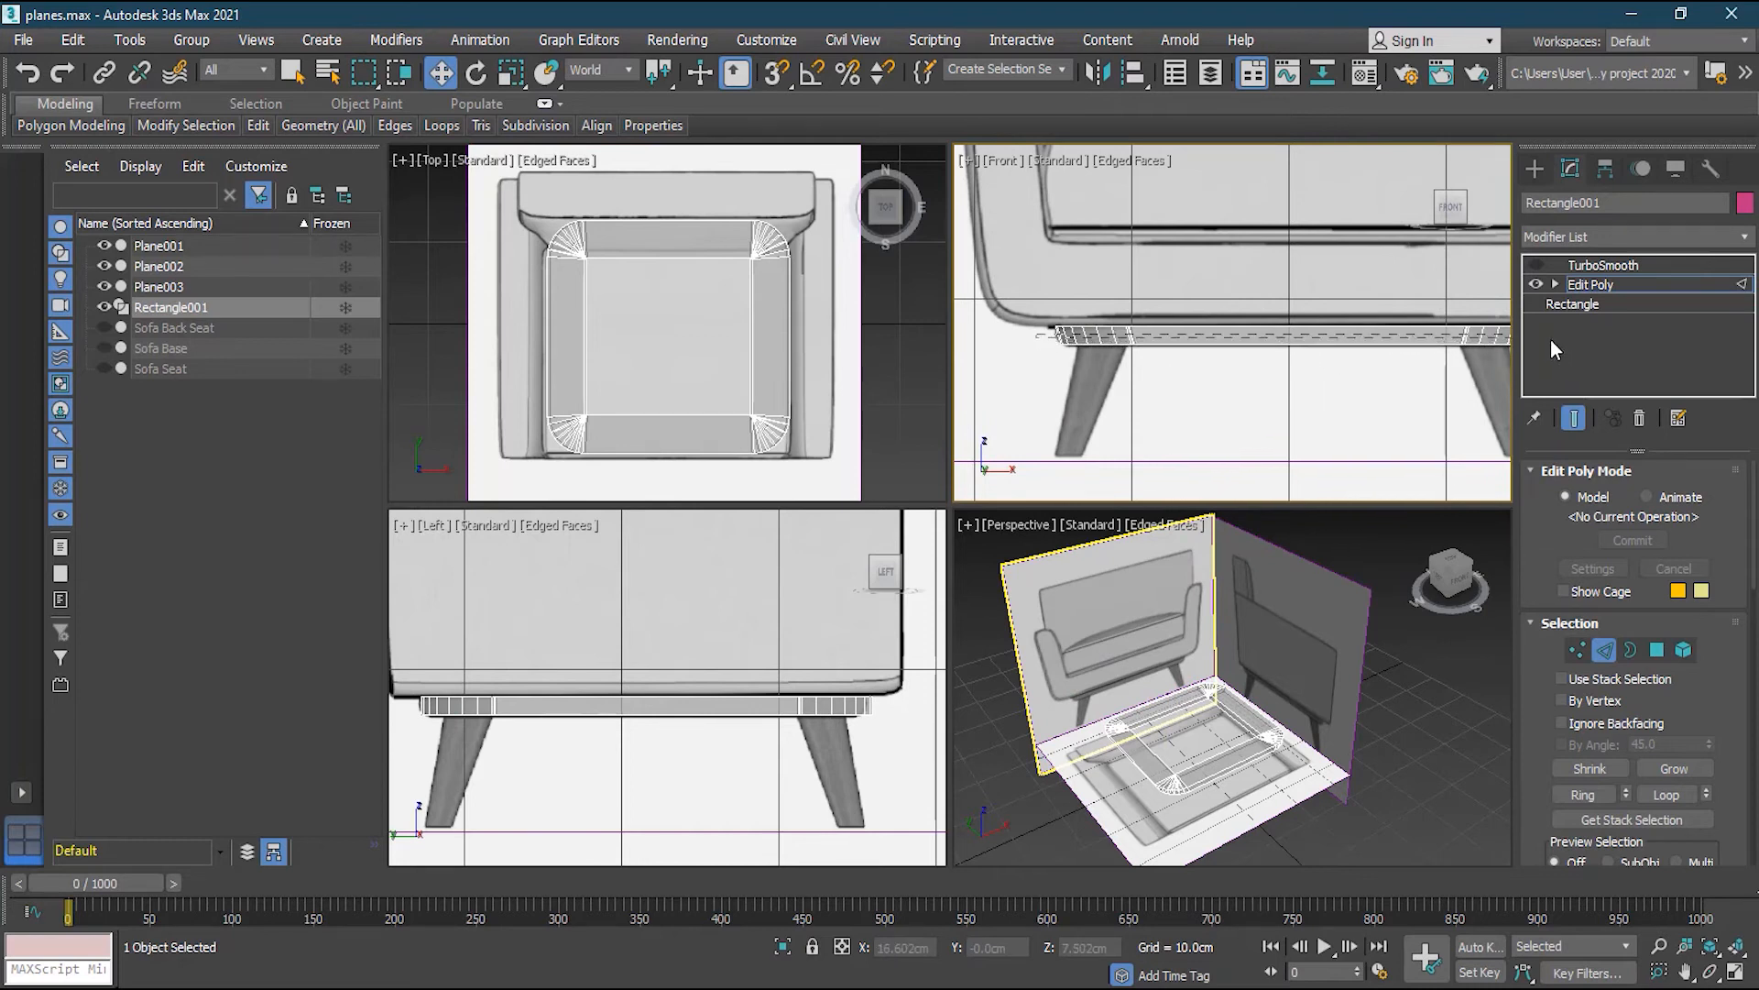
middle_drag(1397, 388, 1329, 391)
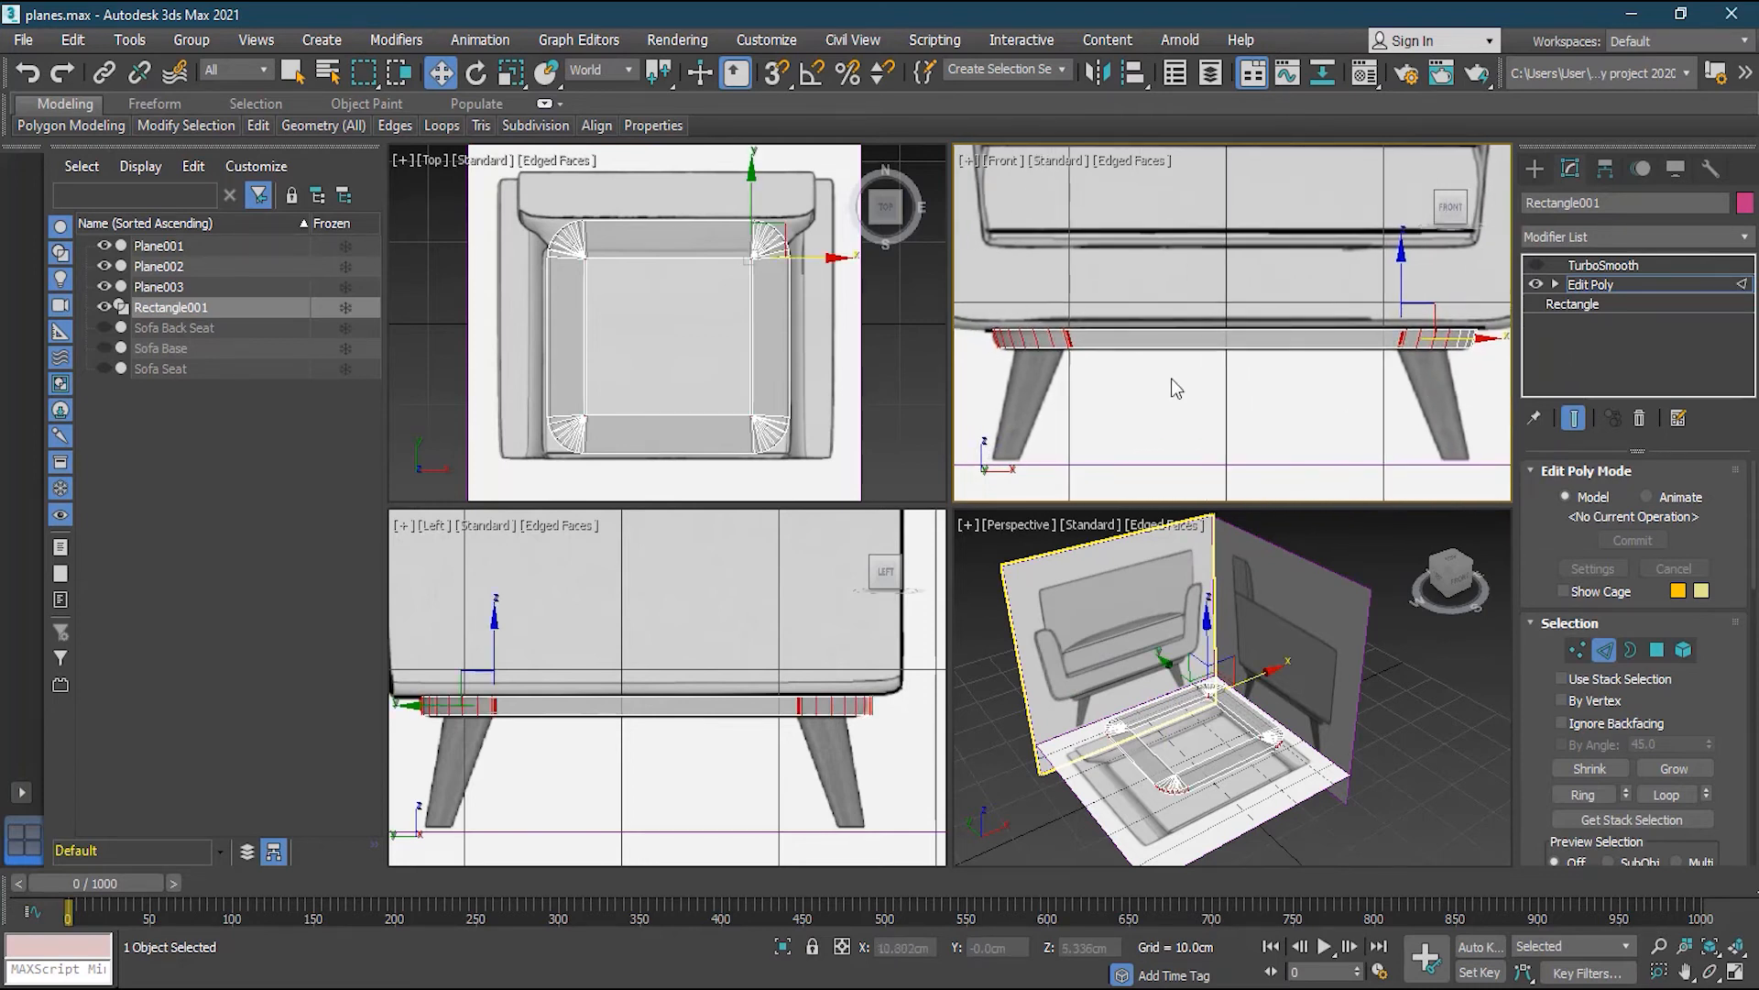
click(999, 359)
drag(1276, 341, 1506, 342)
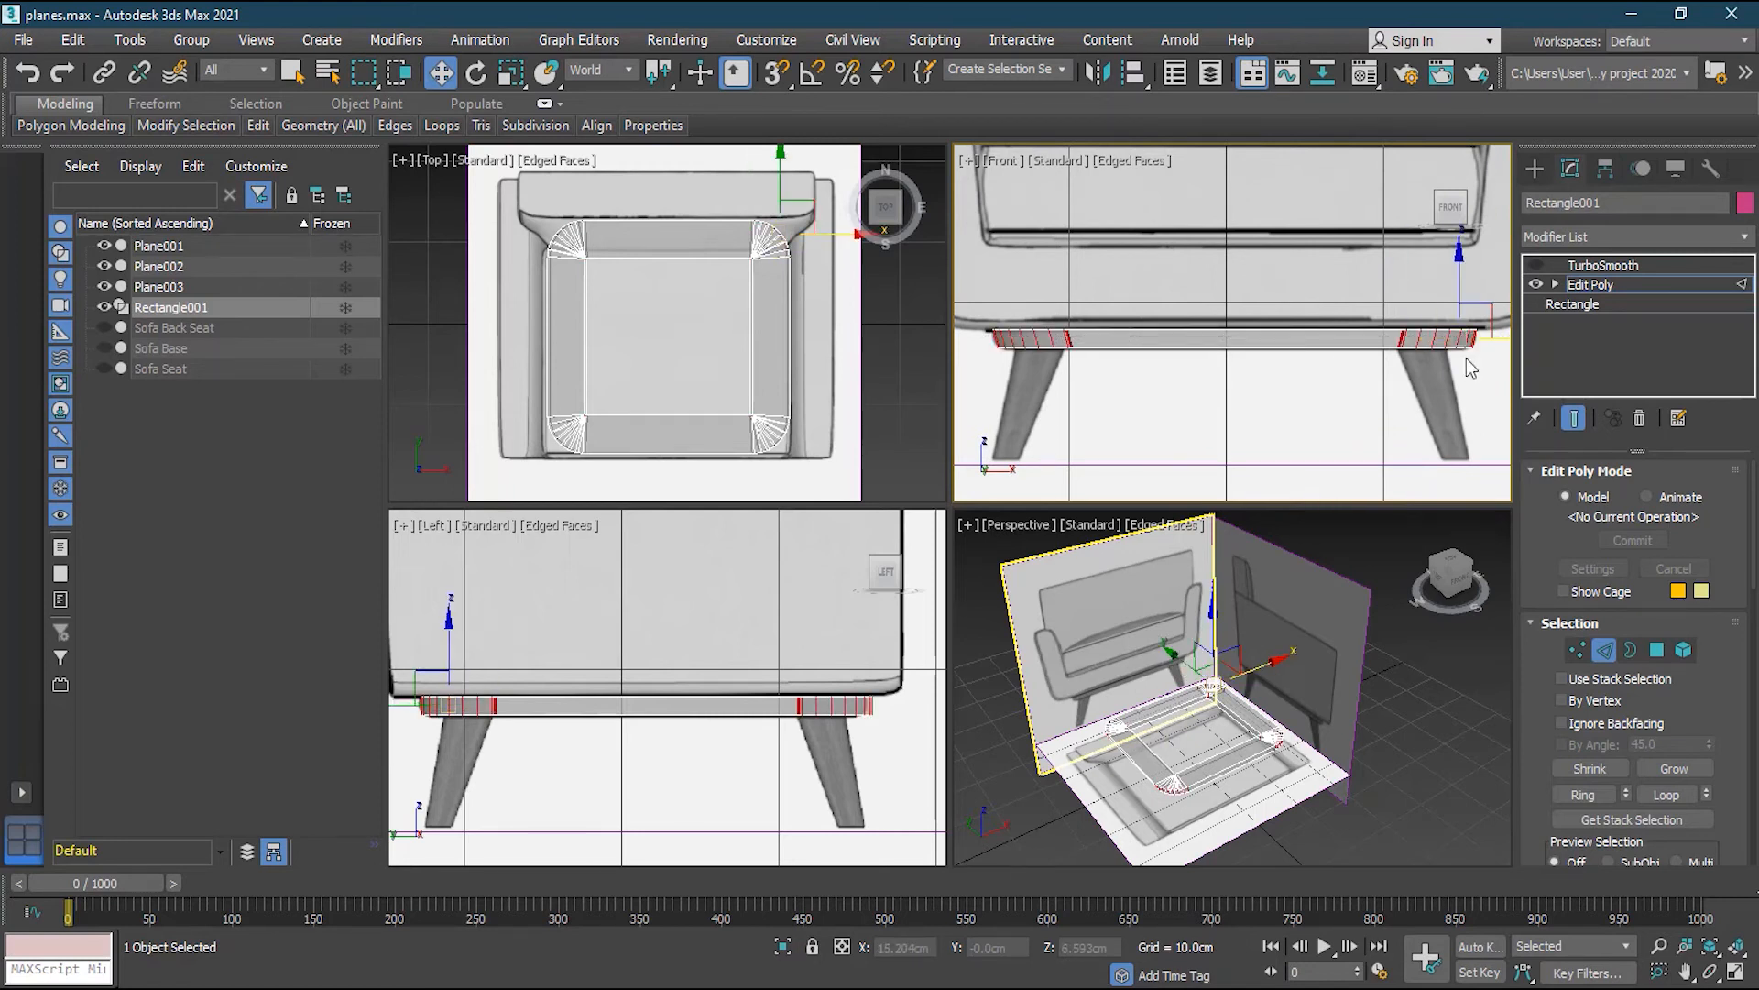
scroll(1466, 360, up, 5)
drag(1201, 319, 1255, 330)
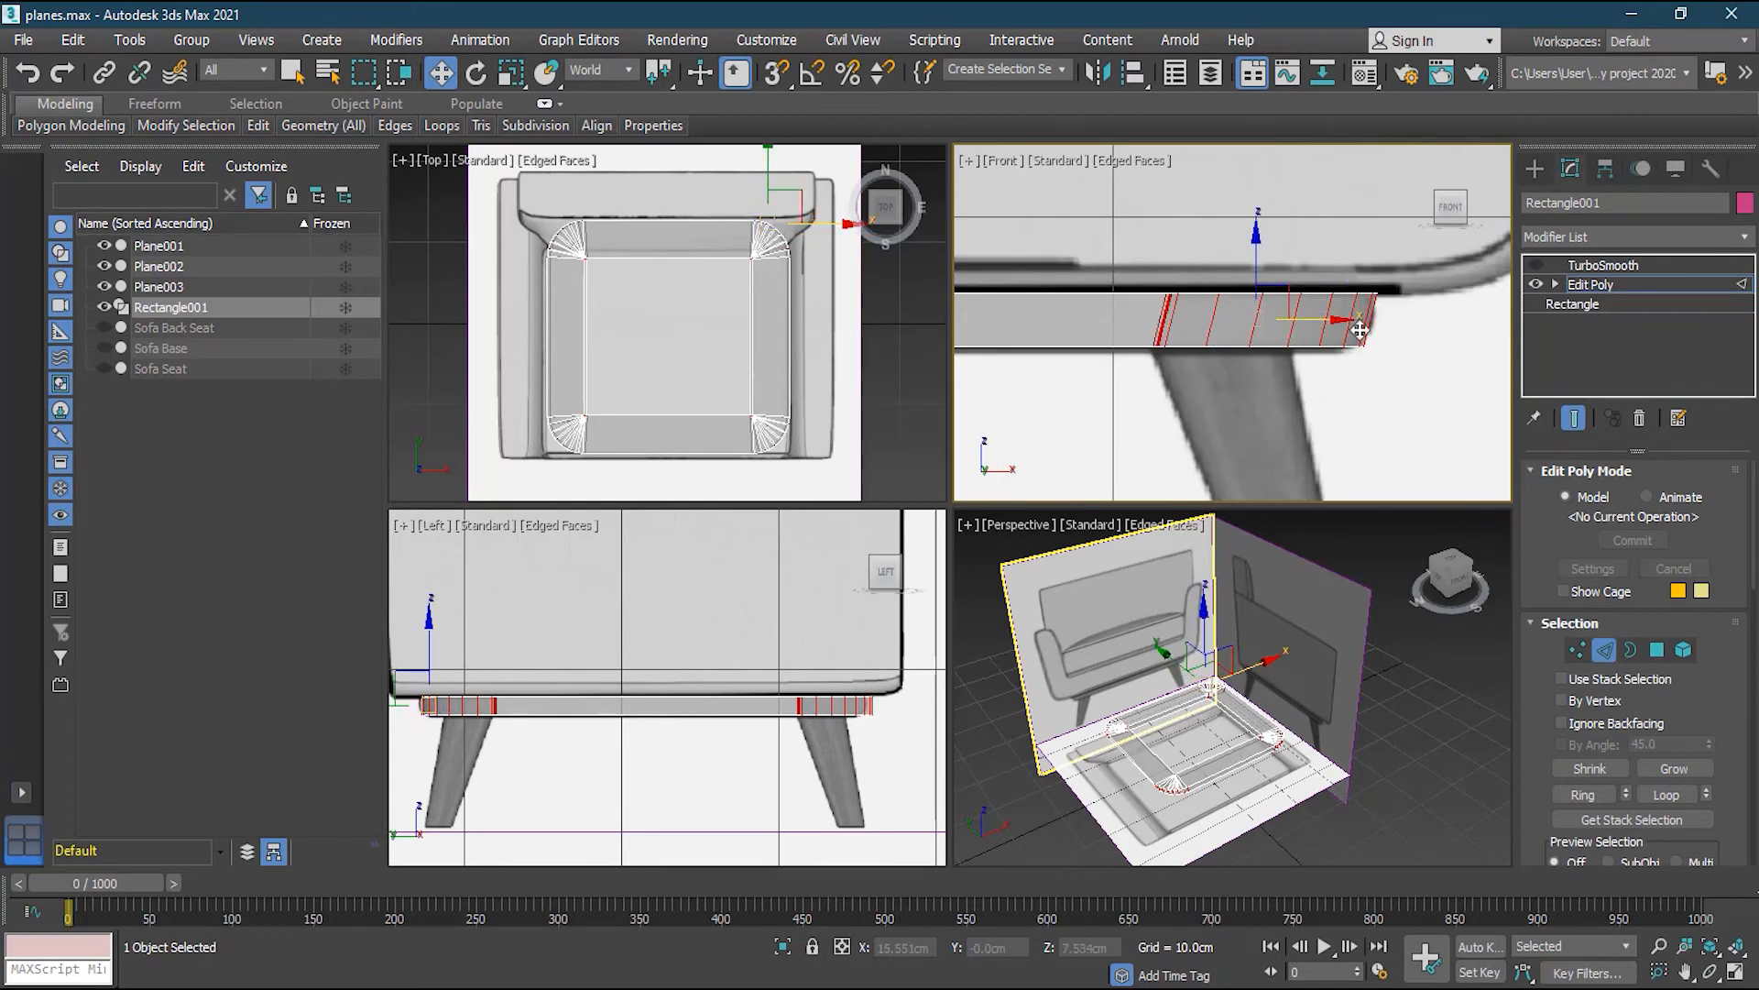
mouse_move(327, 125)
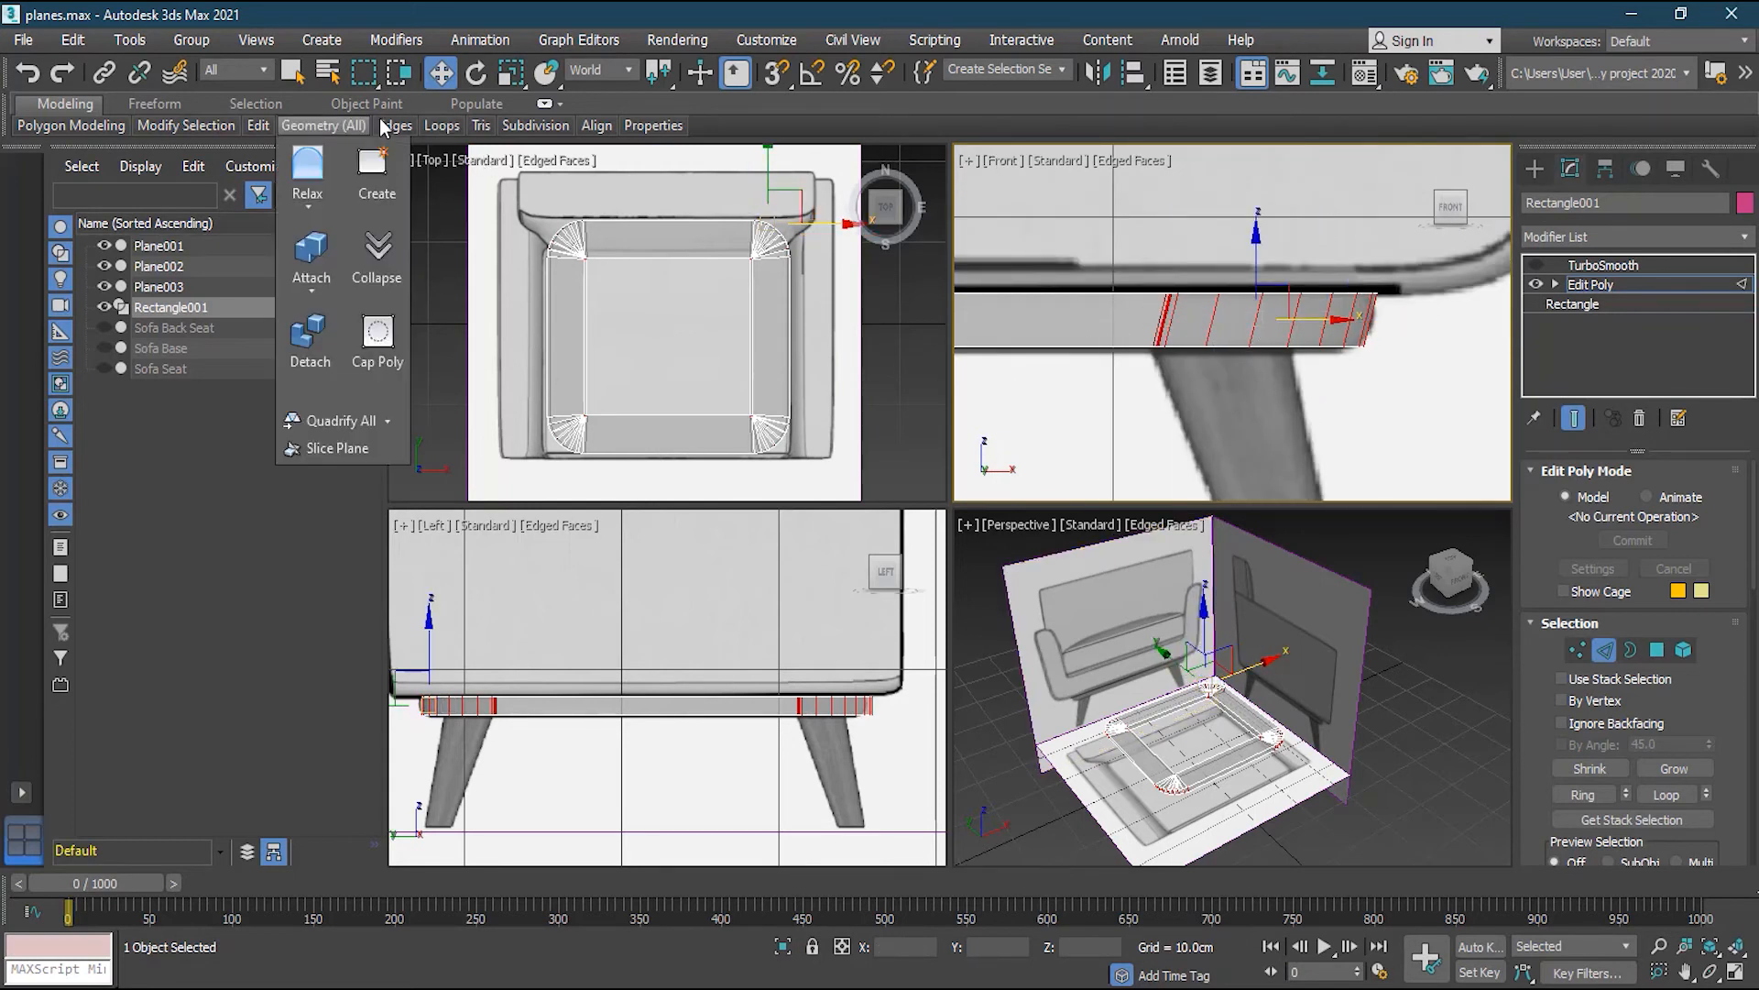
mouse_move(272, 128)
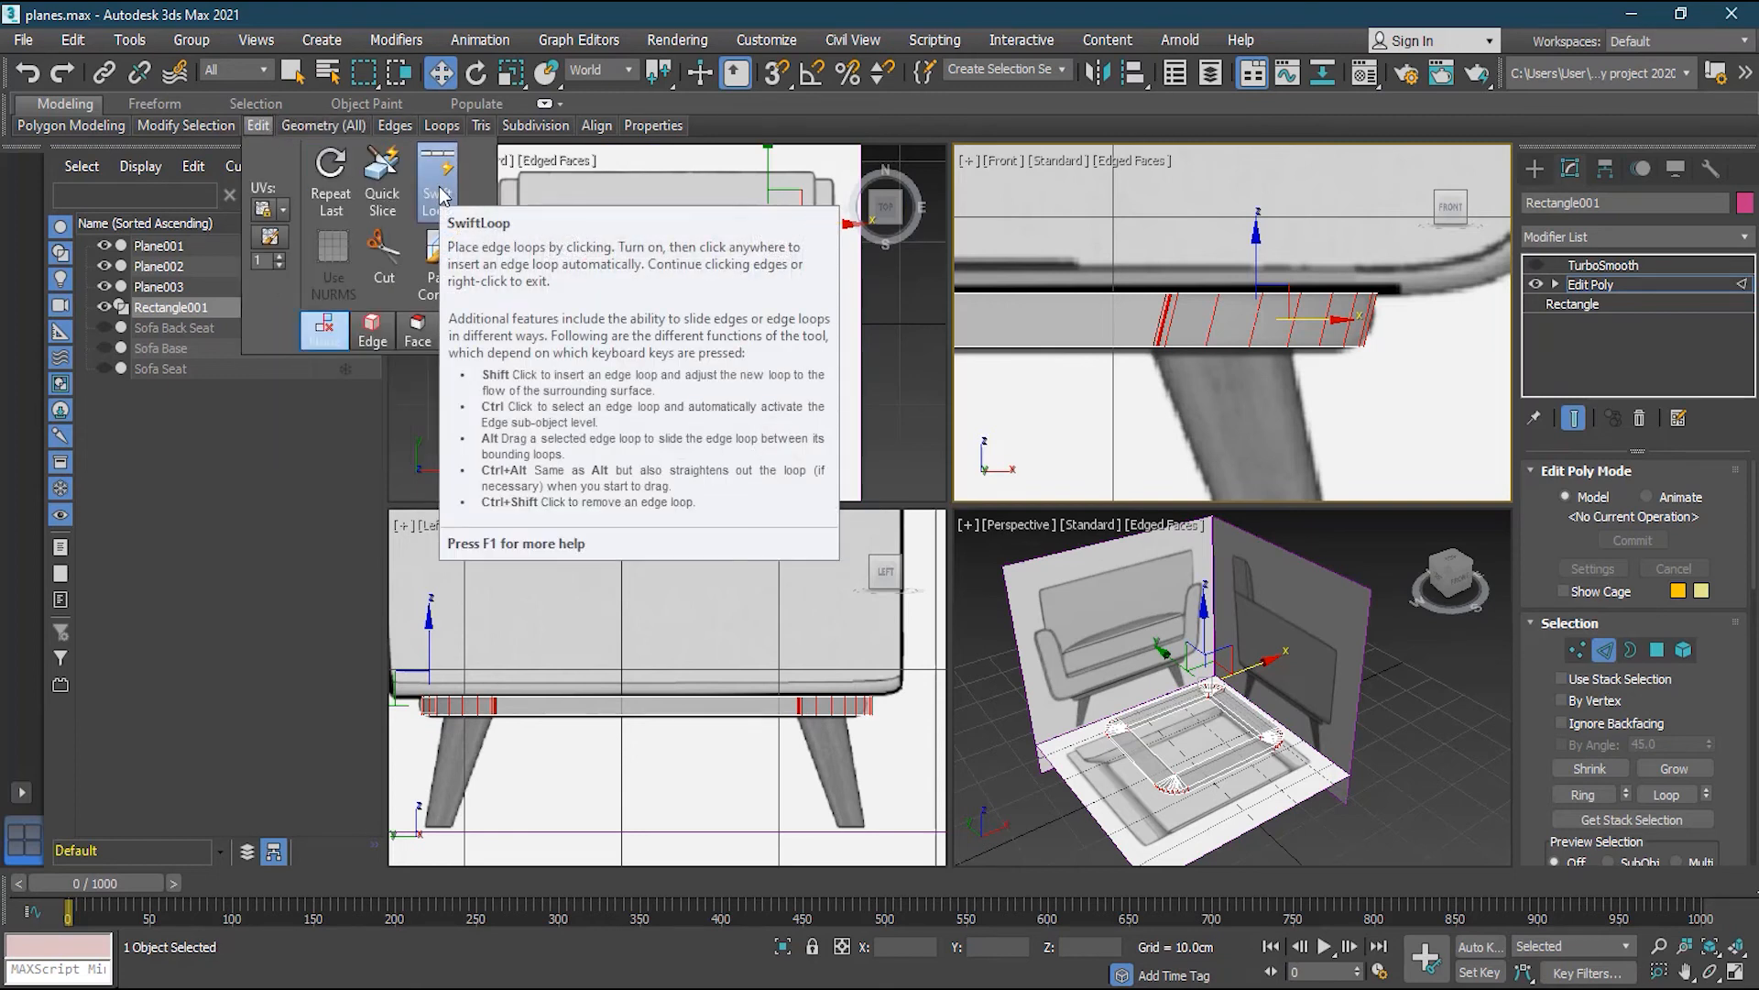
click(1321, 330)
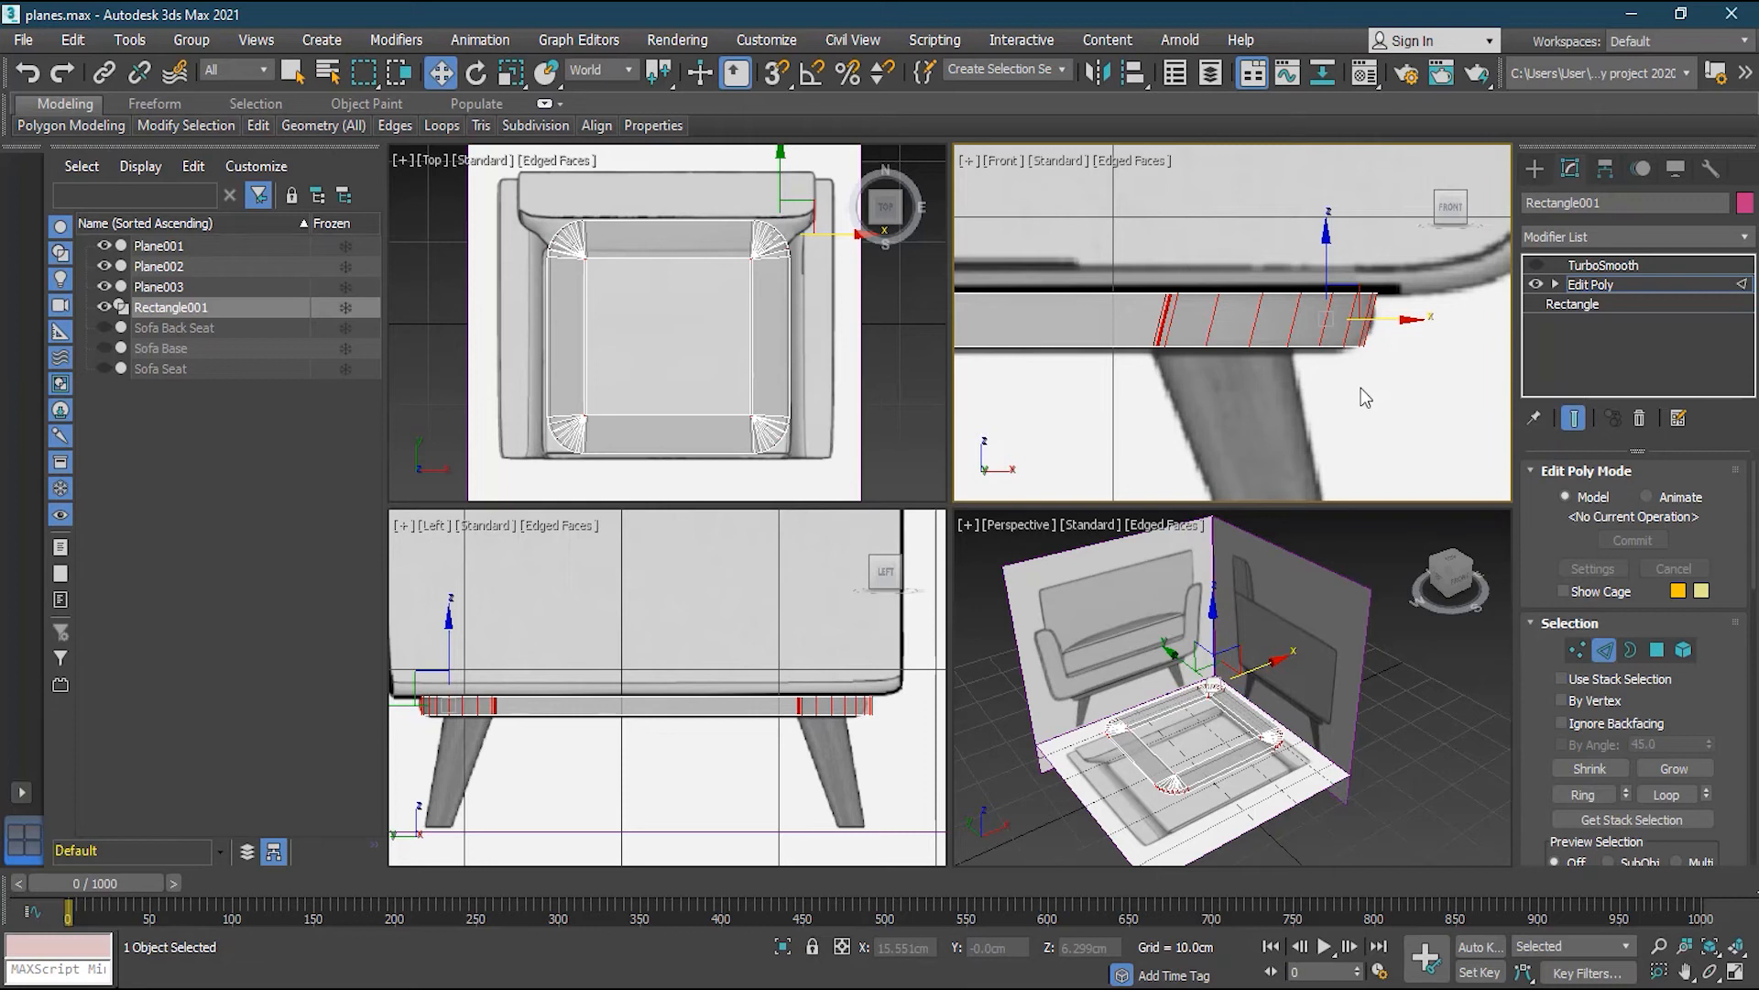
click(1162, 319)
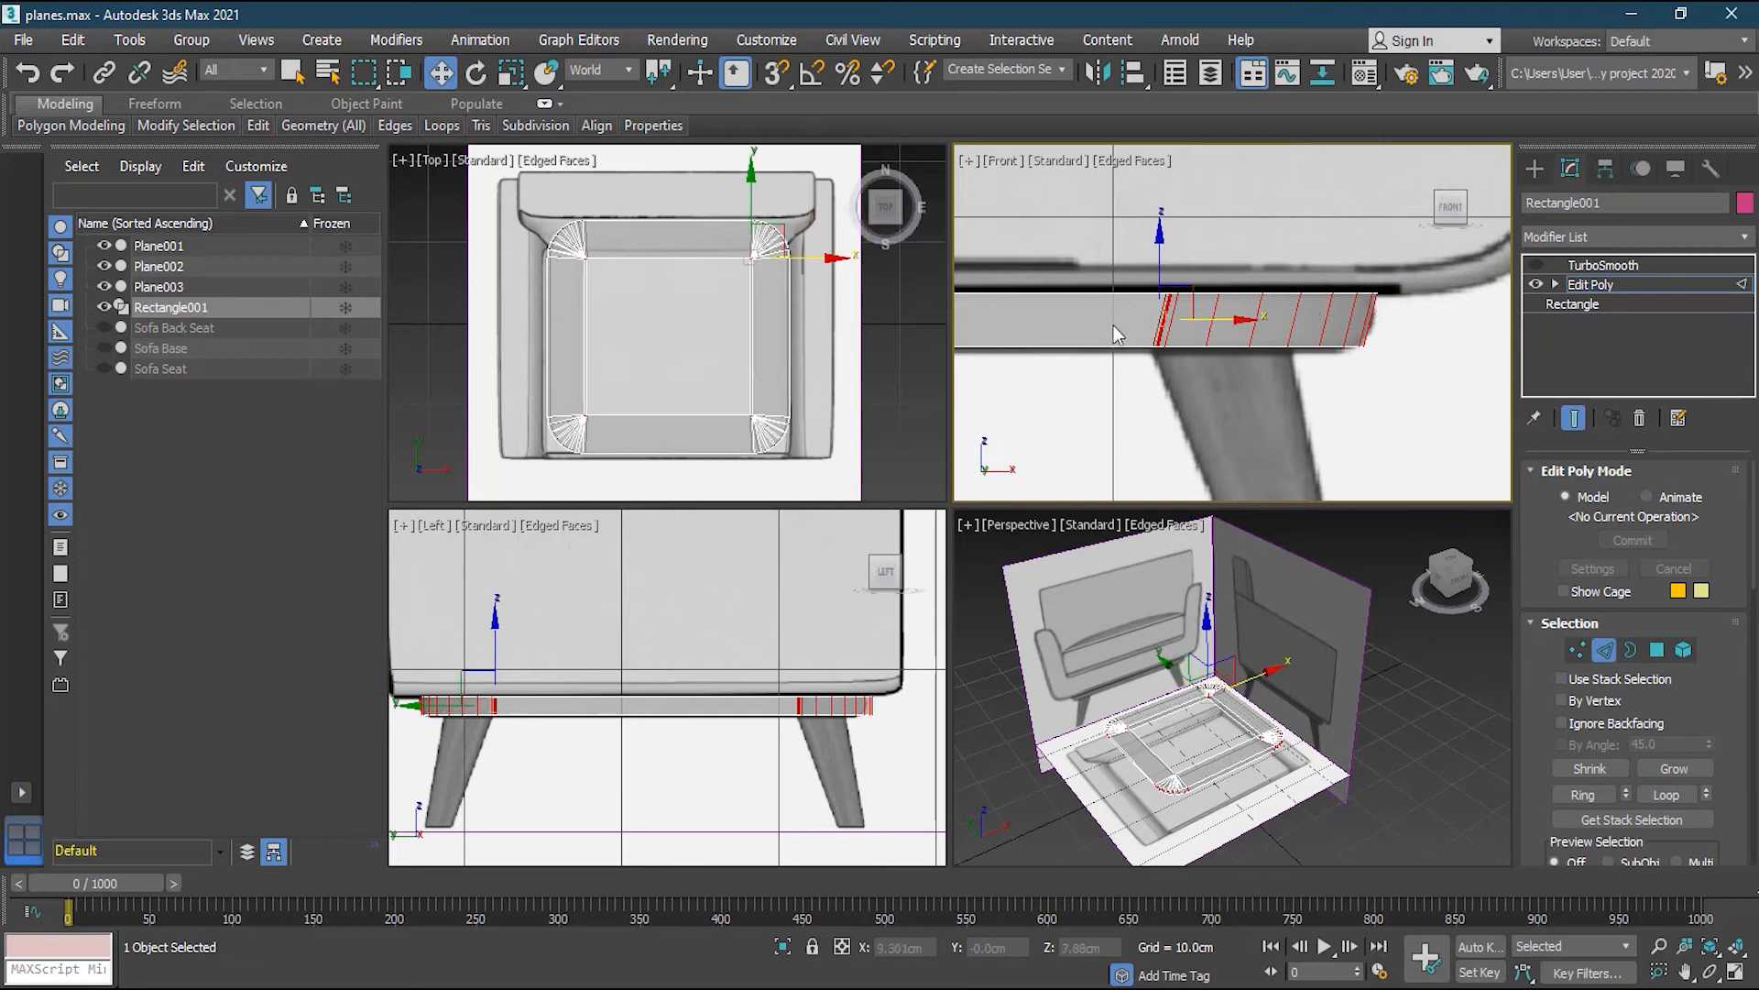
Connect the selected vertical edges with 2 segments and a pinch of 44, placing support loops near the frame's upper and lower rims
scroll(1695, 641, down, 5)
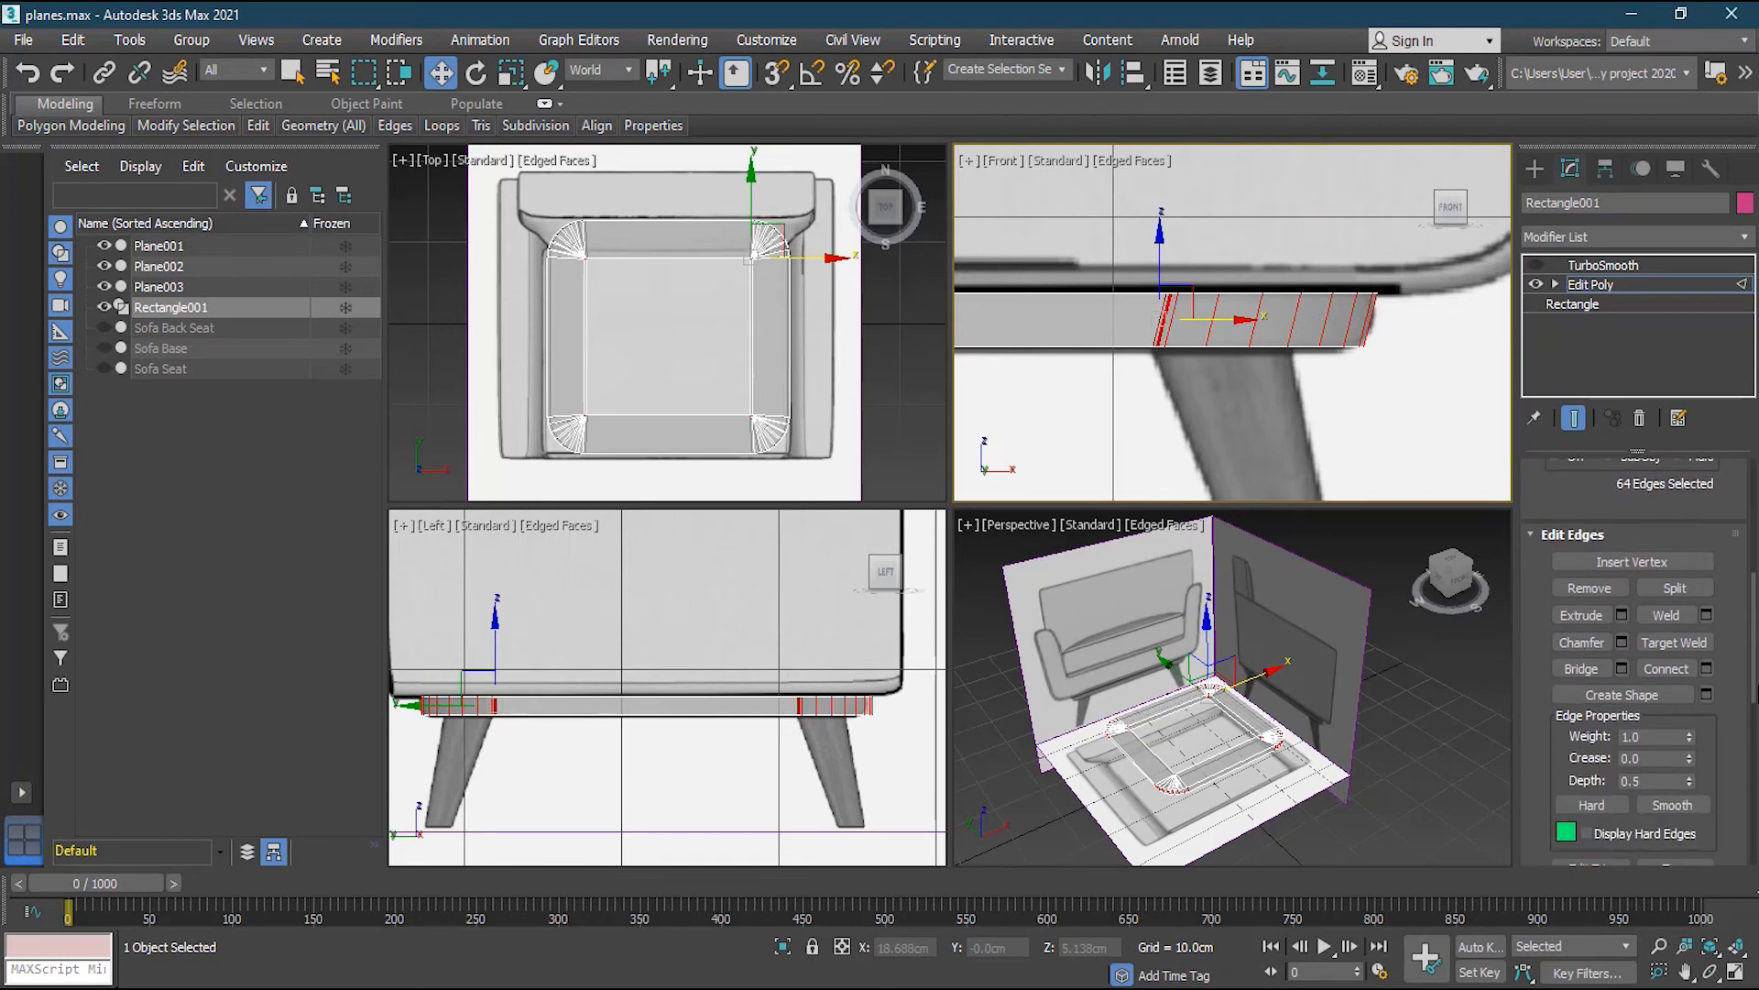
click(1705, 664)
drag(1279, 272, 1427, 255)
click(1398, 307)
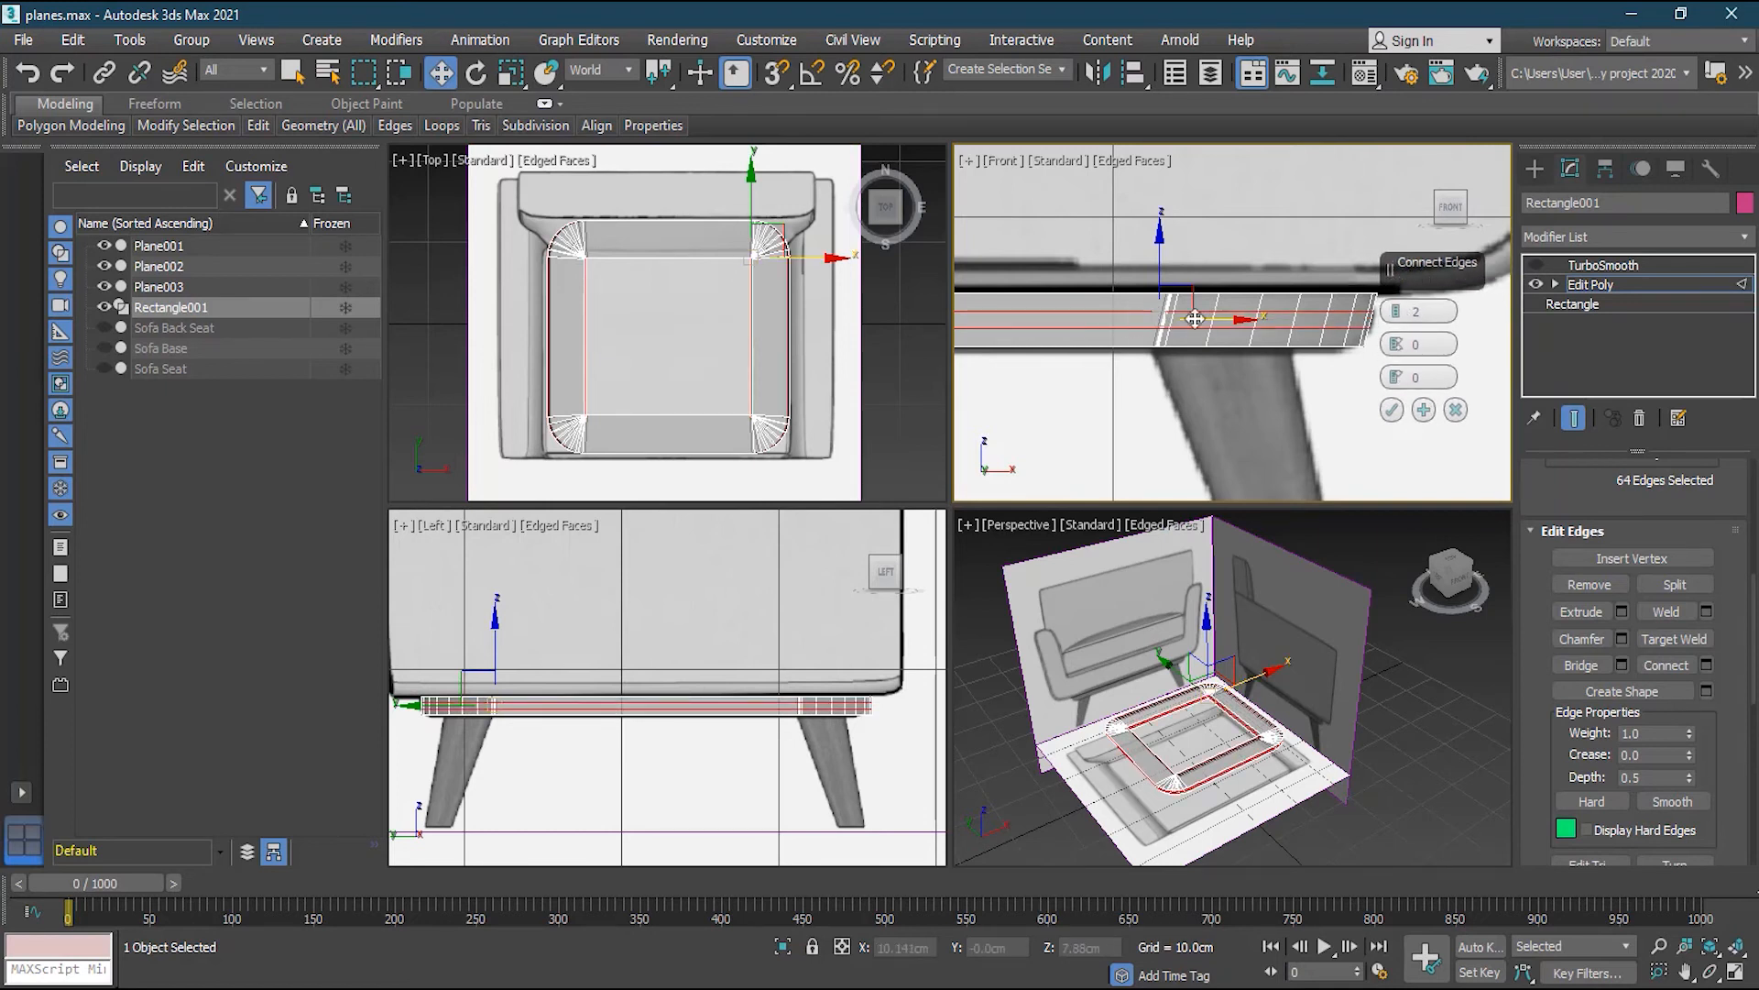
drag(1400, 348, 1392, 137)
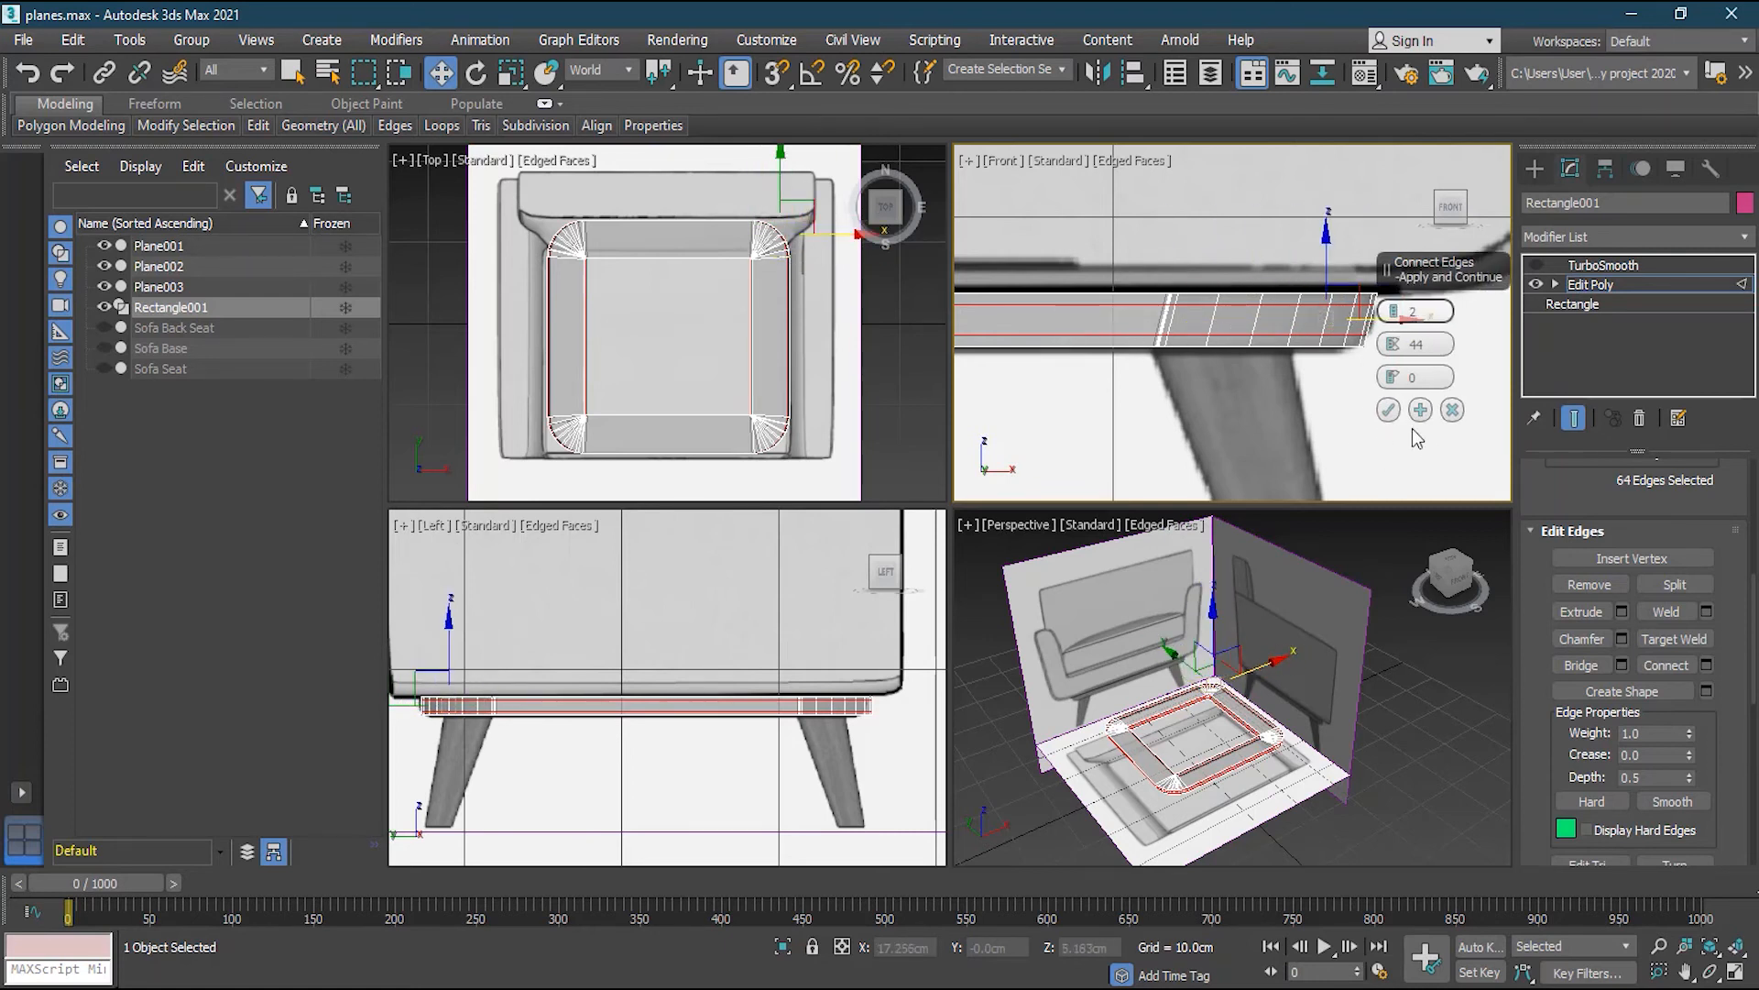
click(1391, 409)
Leave edge editing and switch the frame's TurboSmooth modifier back on
scroll(1723, 696, up, 5)
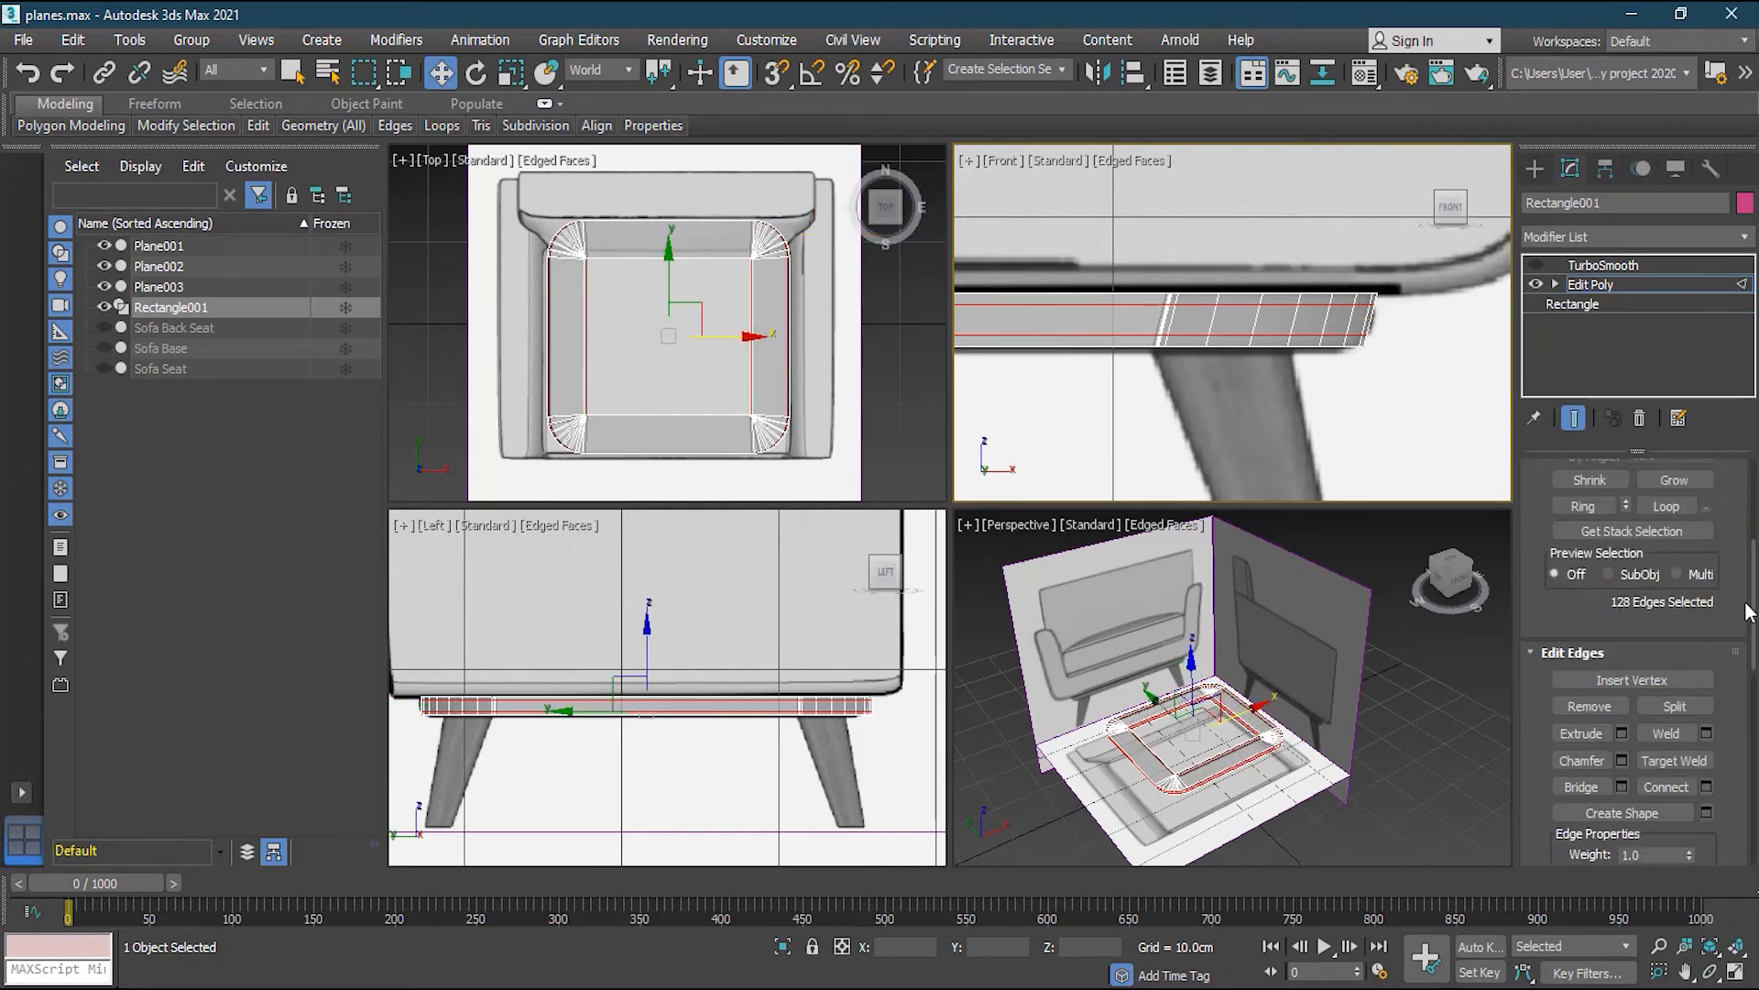
click(1604, 649)
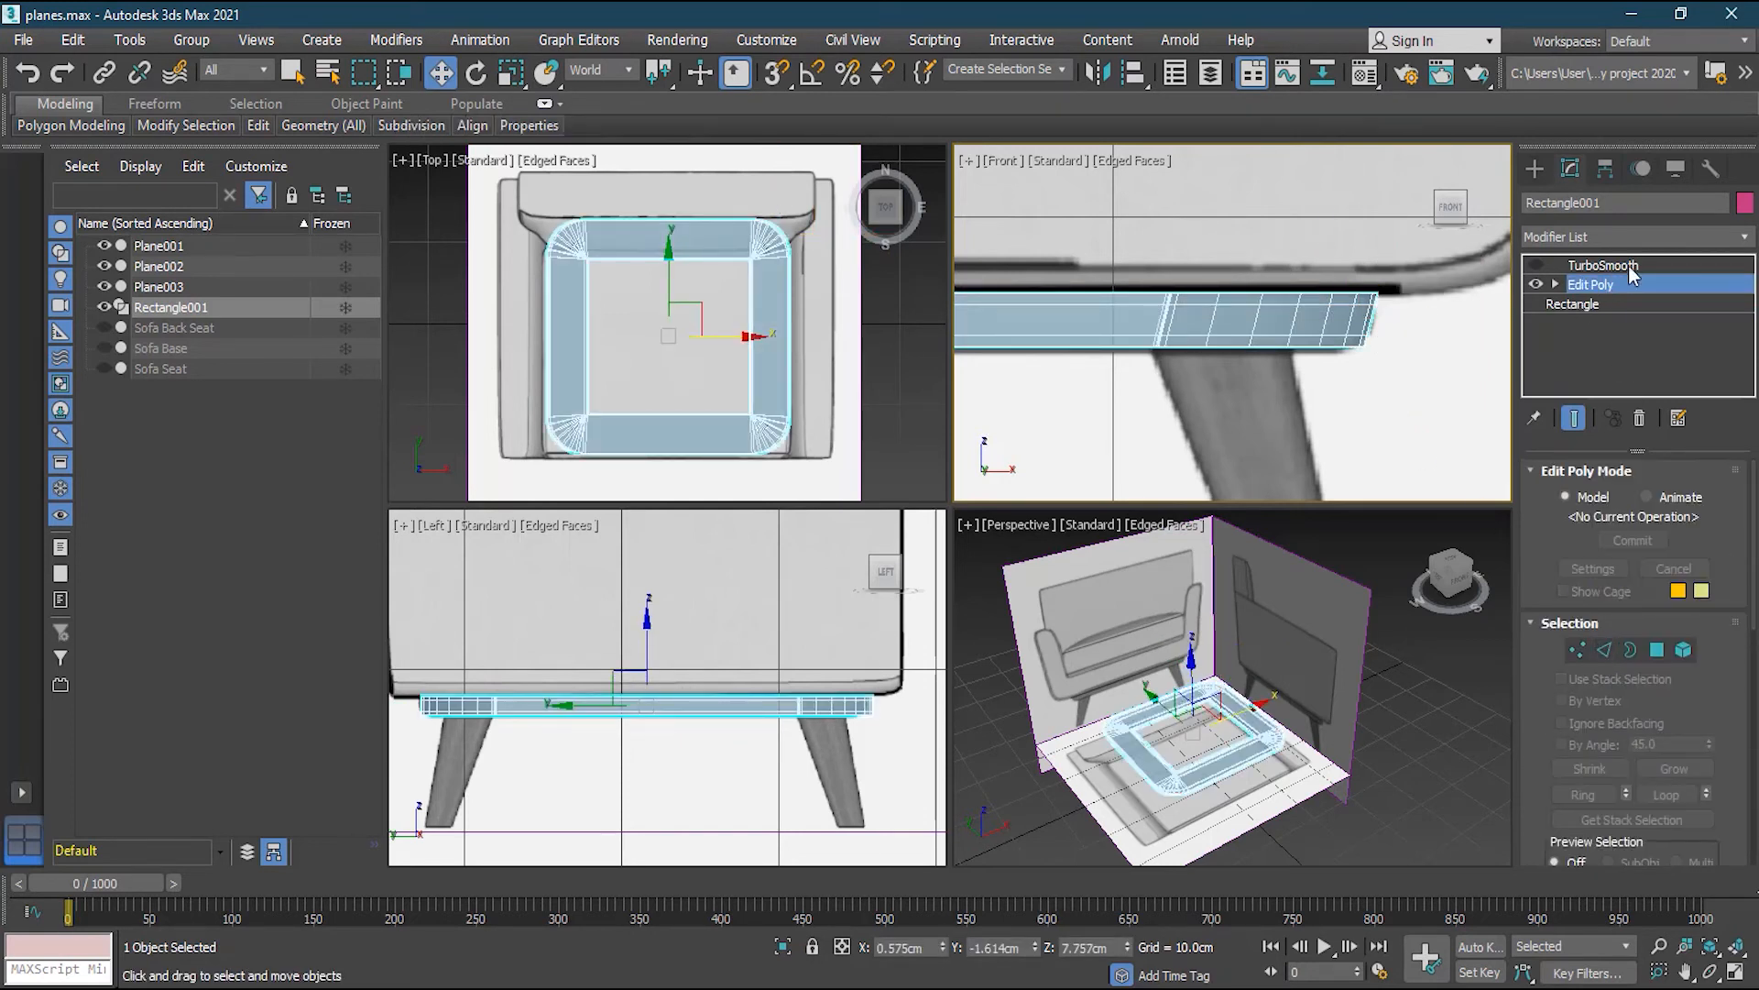
click(1595, 265)
click(1536, 264)
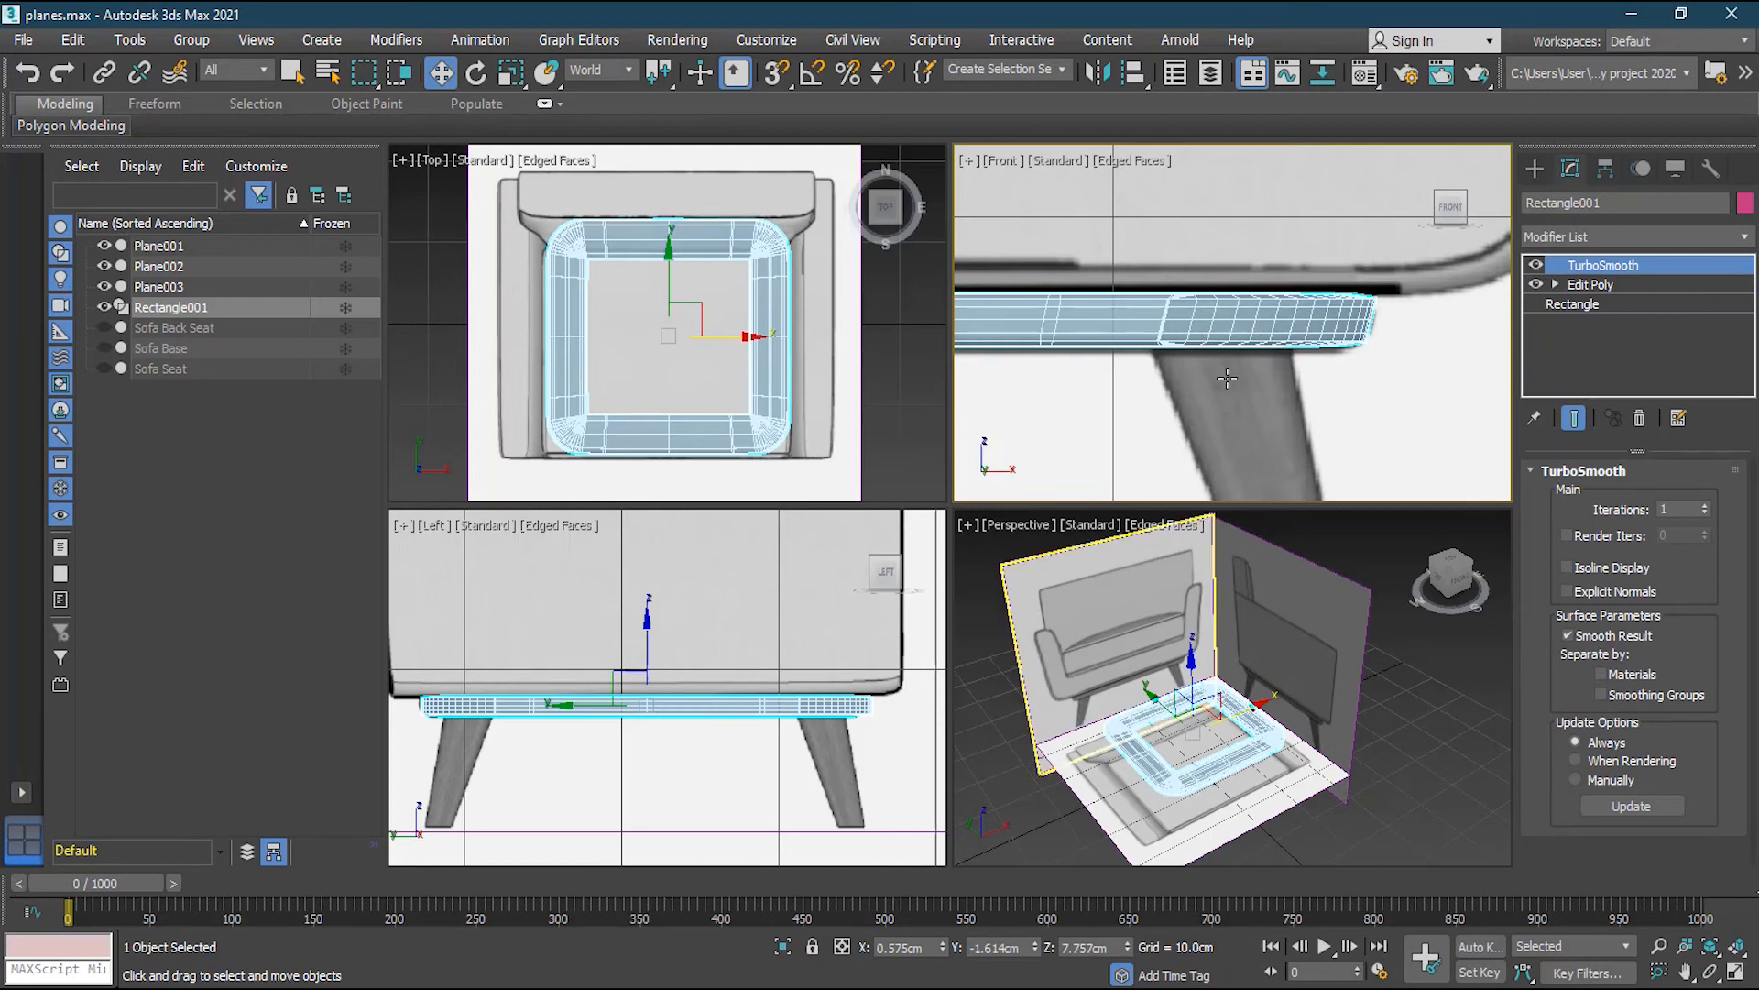
Create a cone at the frame's front corner in the Top view, with Radius 1 1.961 cm, Radius 2 2.06 cm and height 7.016 cm
scroll(1122, 330, down, 2)
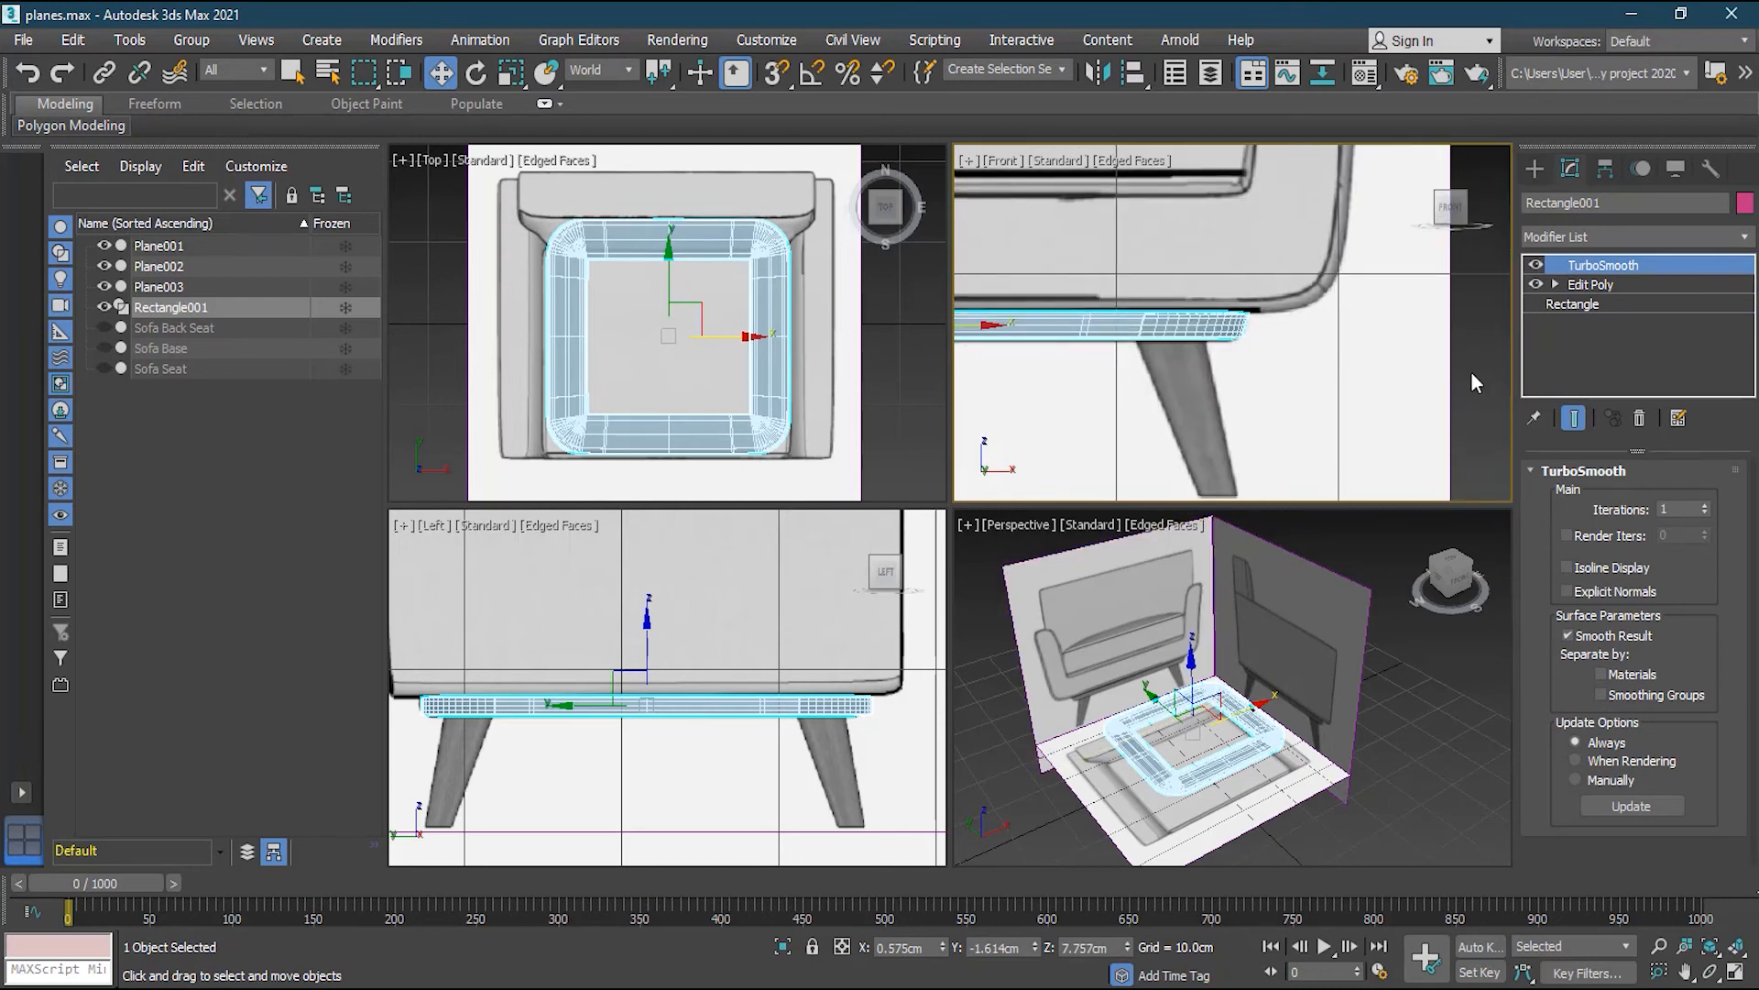
click(1132, 385)
middle_drag(1132, 385, 1402, 408)
scroll(1208, 401, down, 3)
scroll(1154, 409, up, 5)
middle_drag(1148, 400, 1304, 338)
middle_drag(1303, 337, 1282, 341)
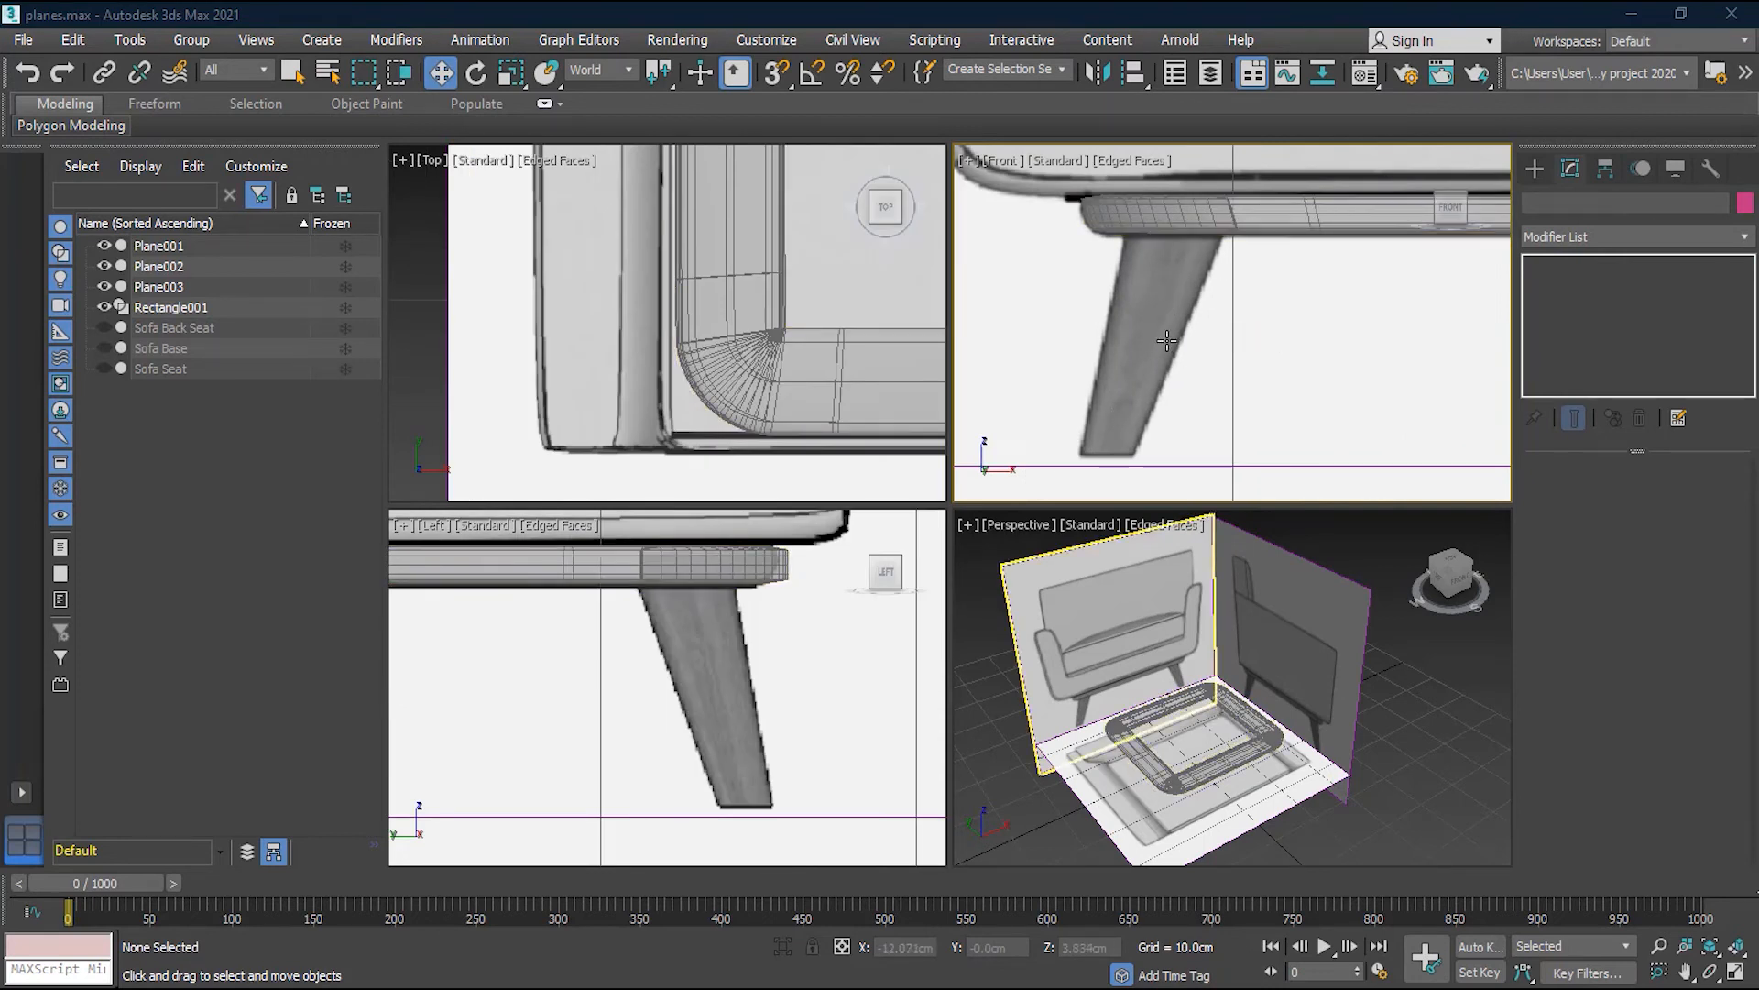
click(1536, 167)
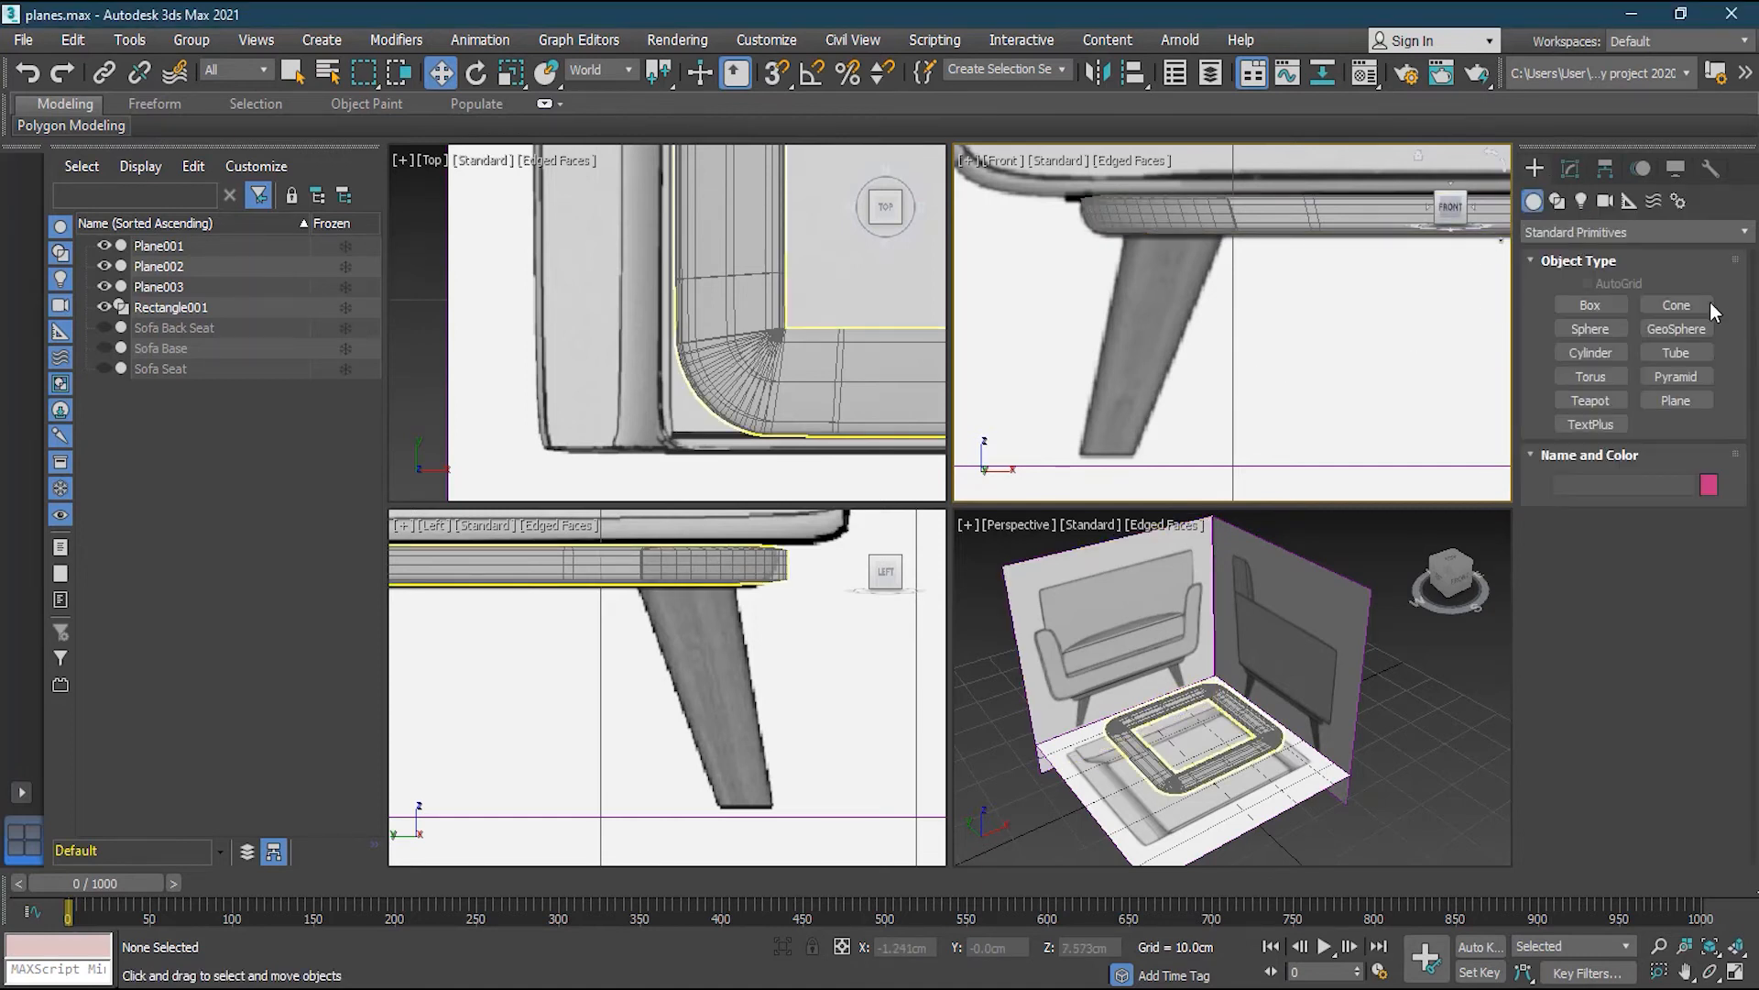
click(1677, 305)
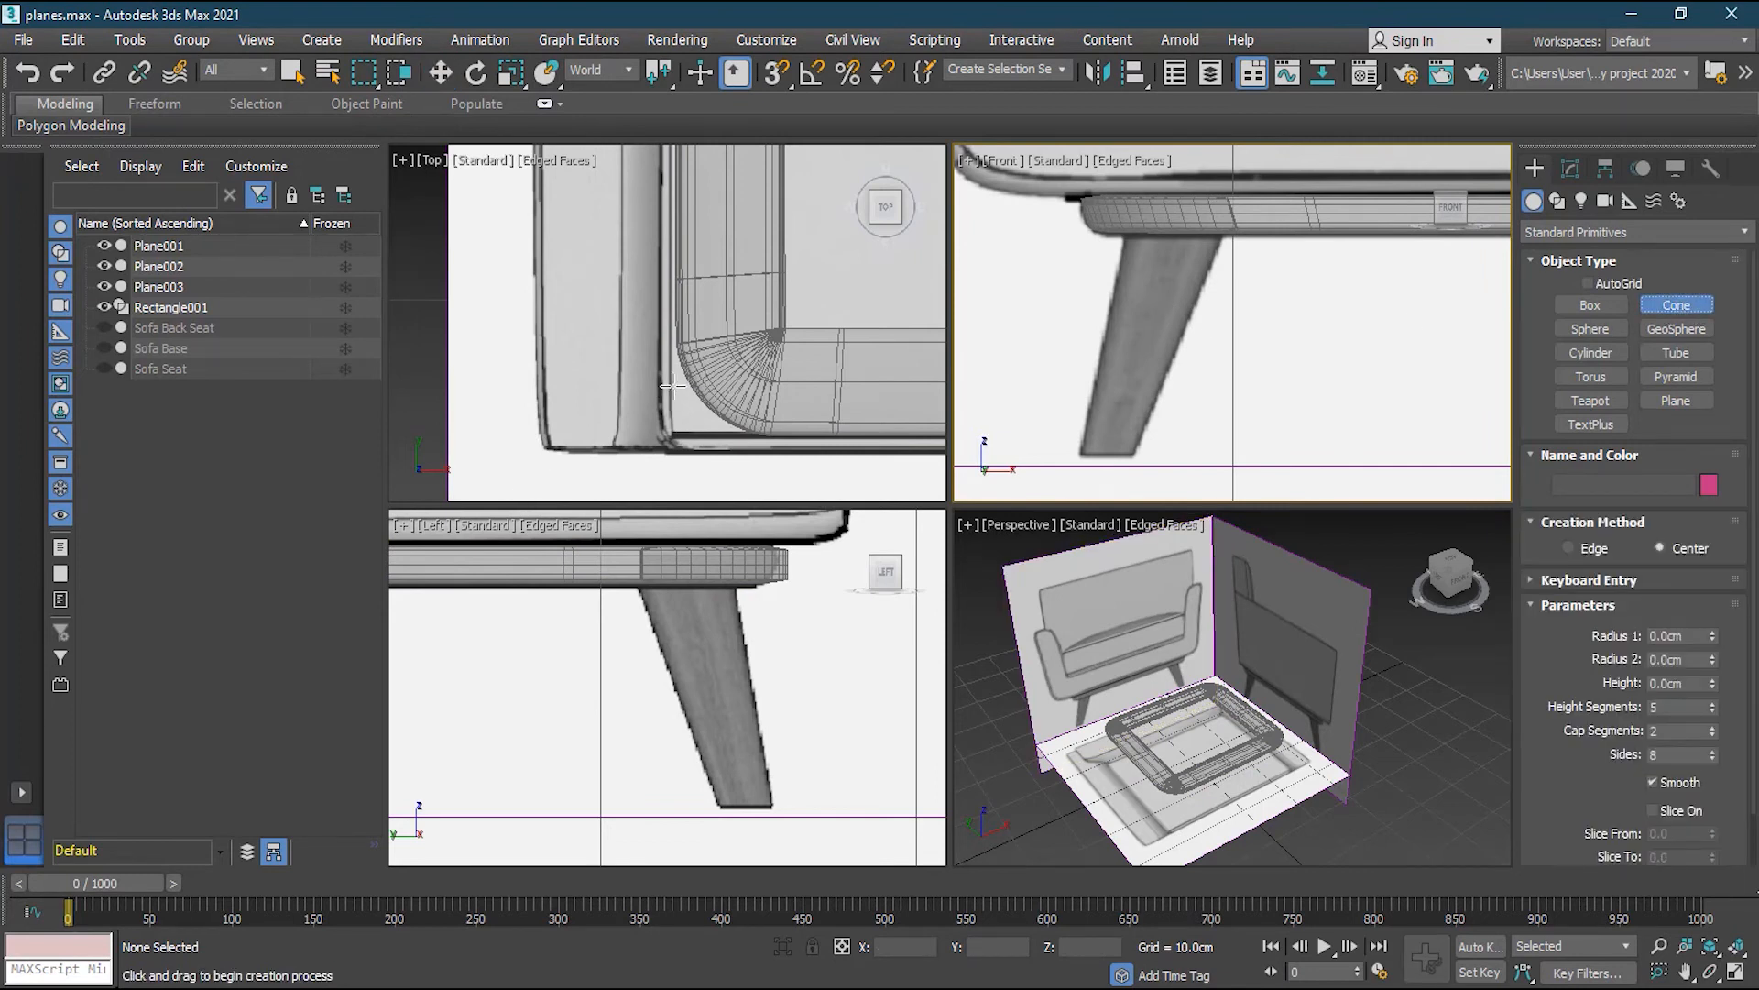
drag(695, 371, 749, 411)
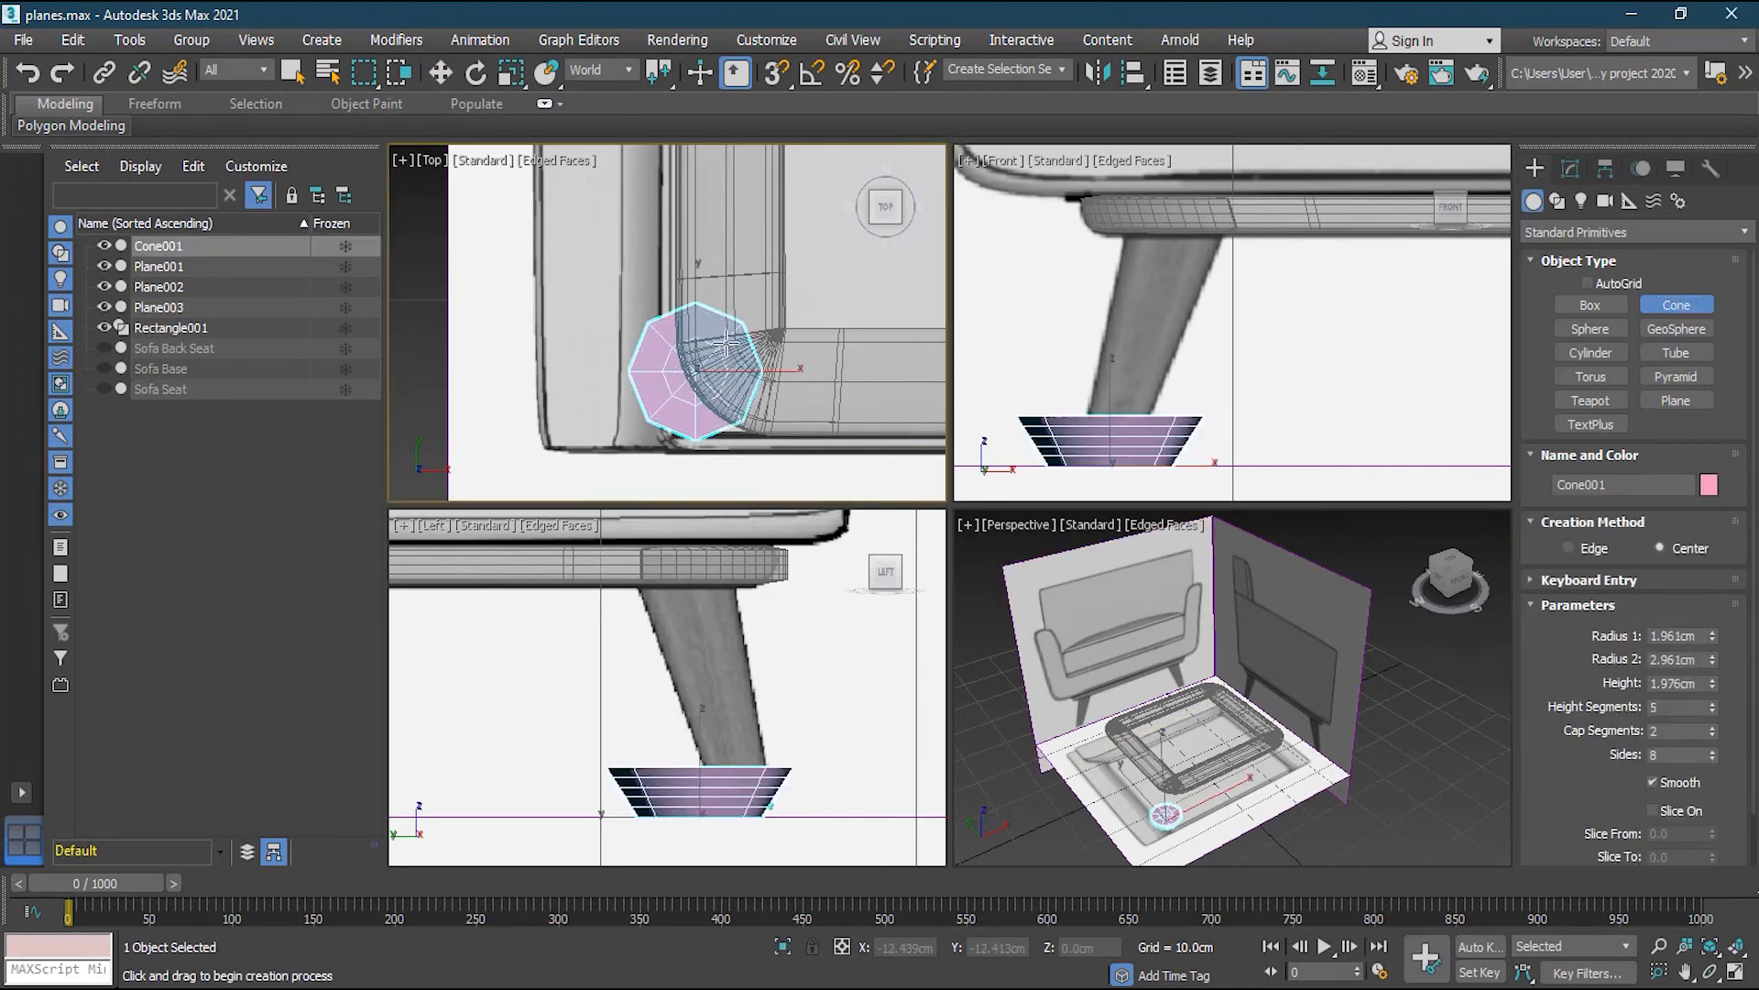
click(719, 240)
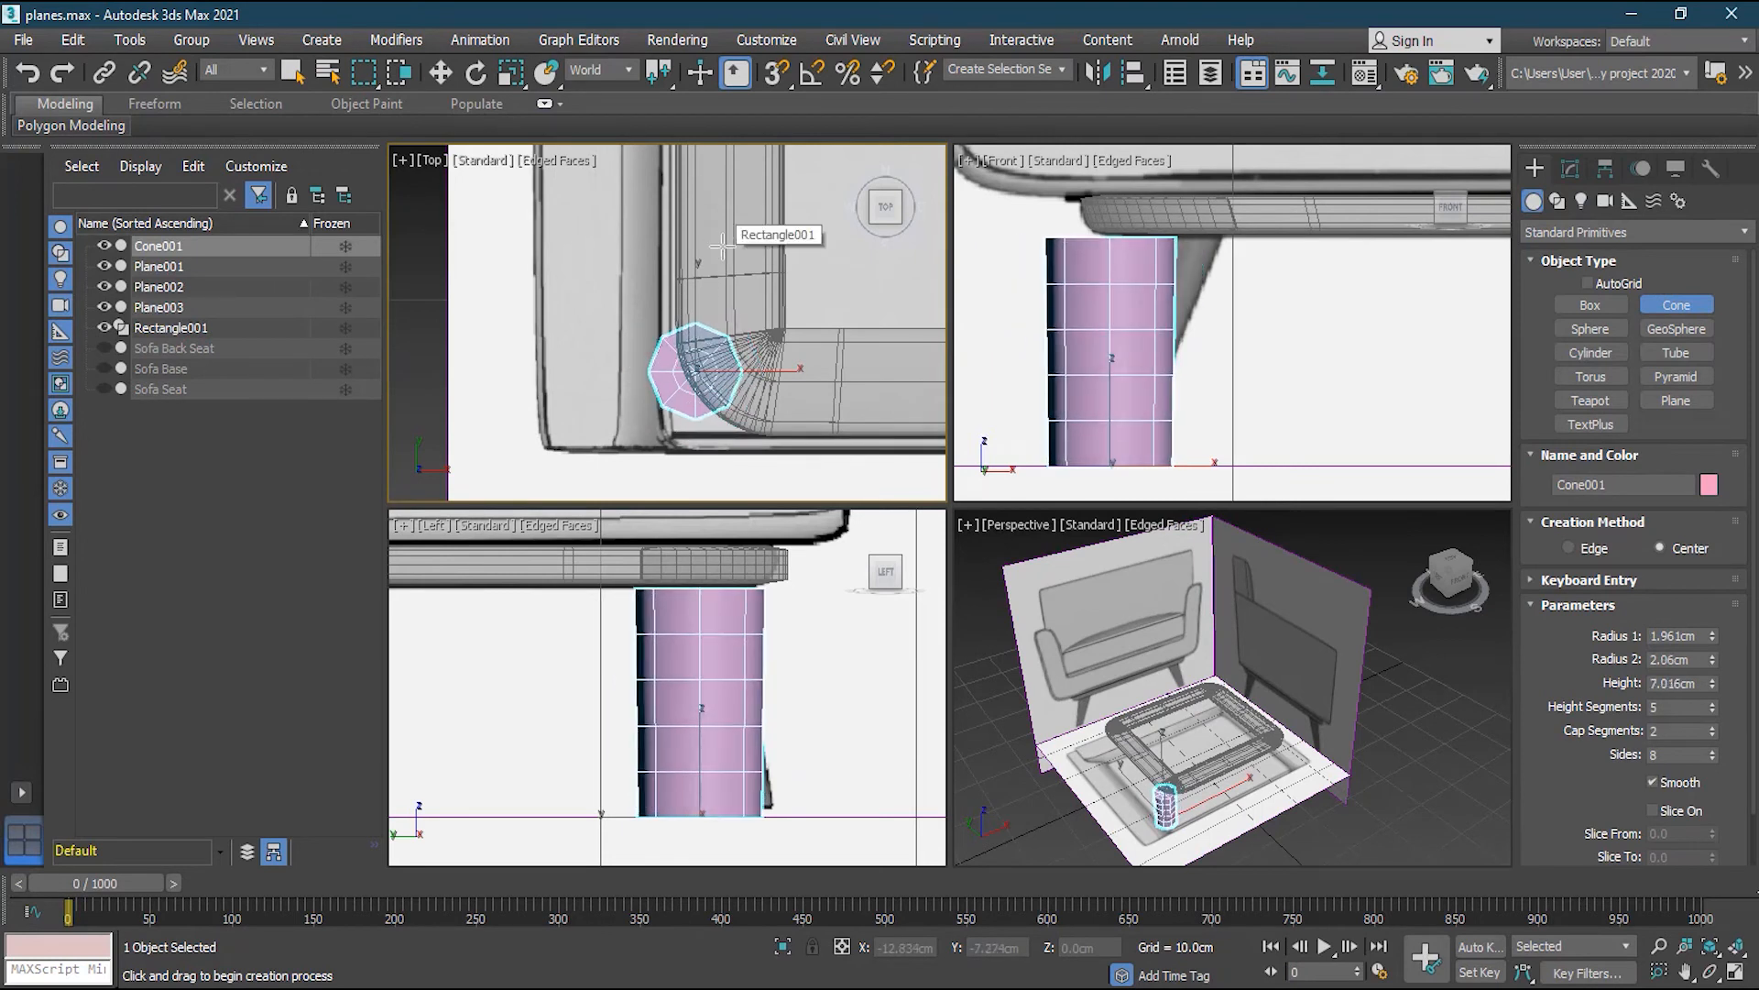
Turn on See-Through for the cone in its object properties
click(441, 72)
right_click(1099, 339)
right_click(1099, 338)
click(1160, 496)
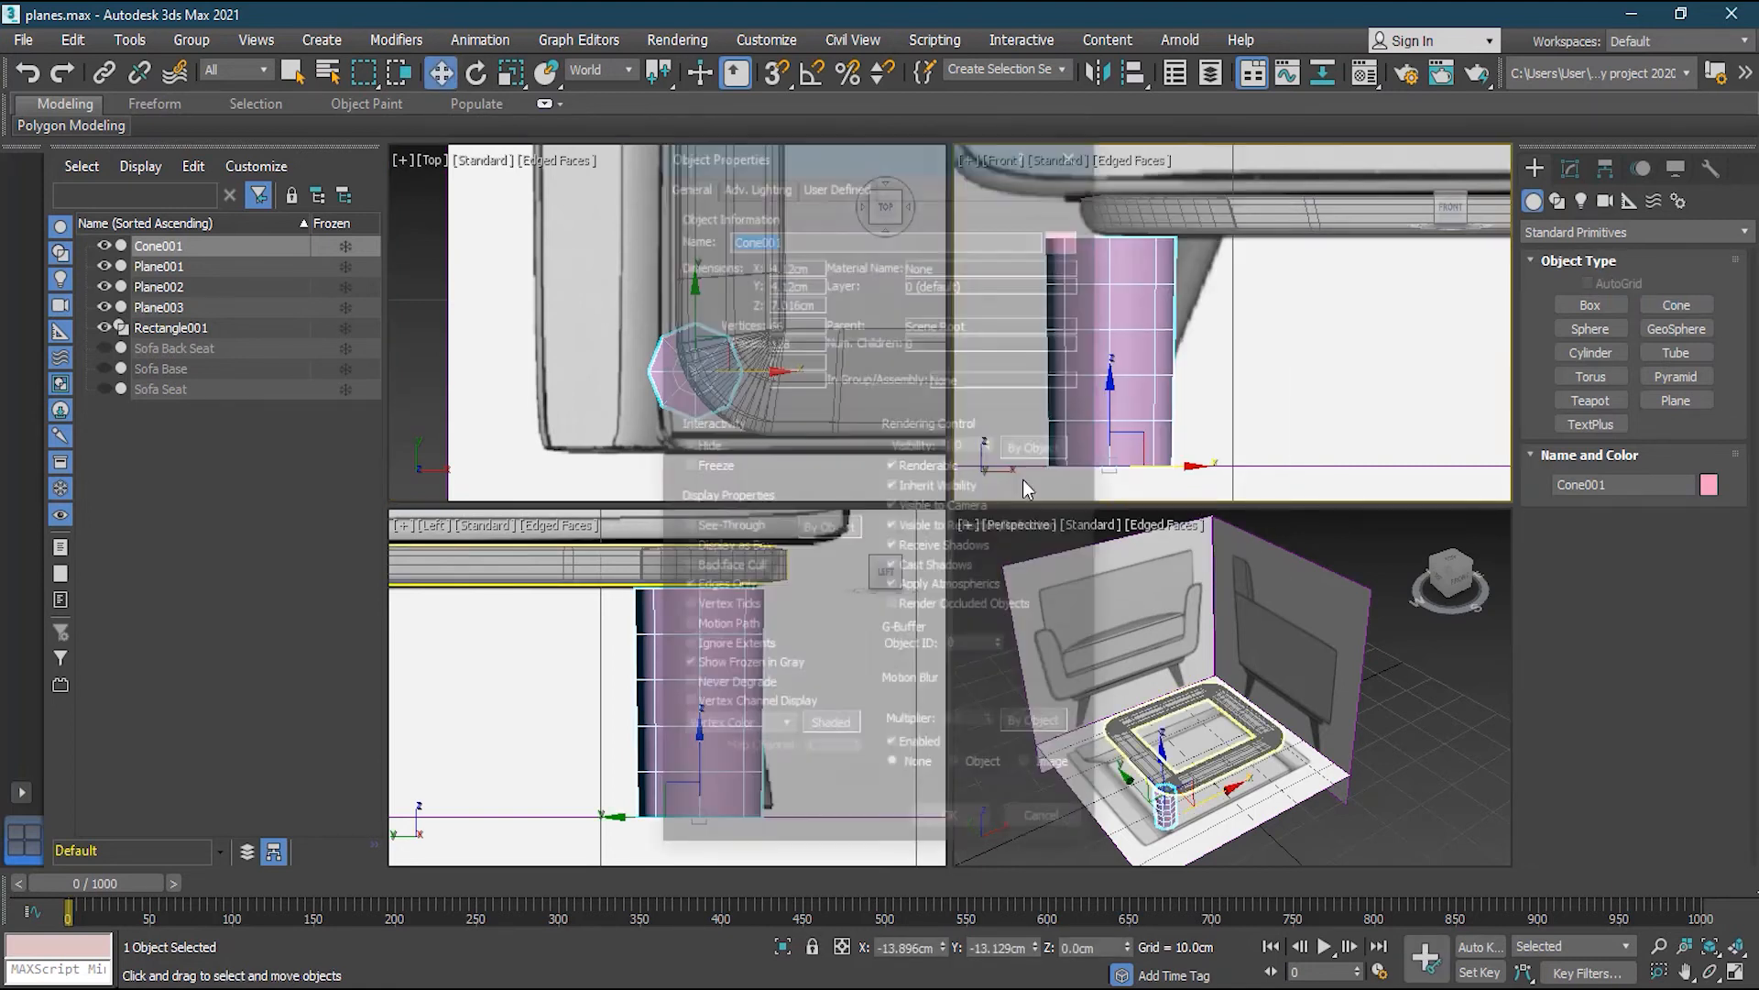
click(686, 527)
click(957, 822)
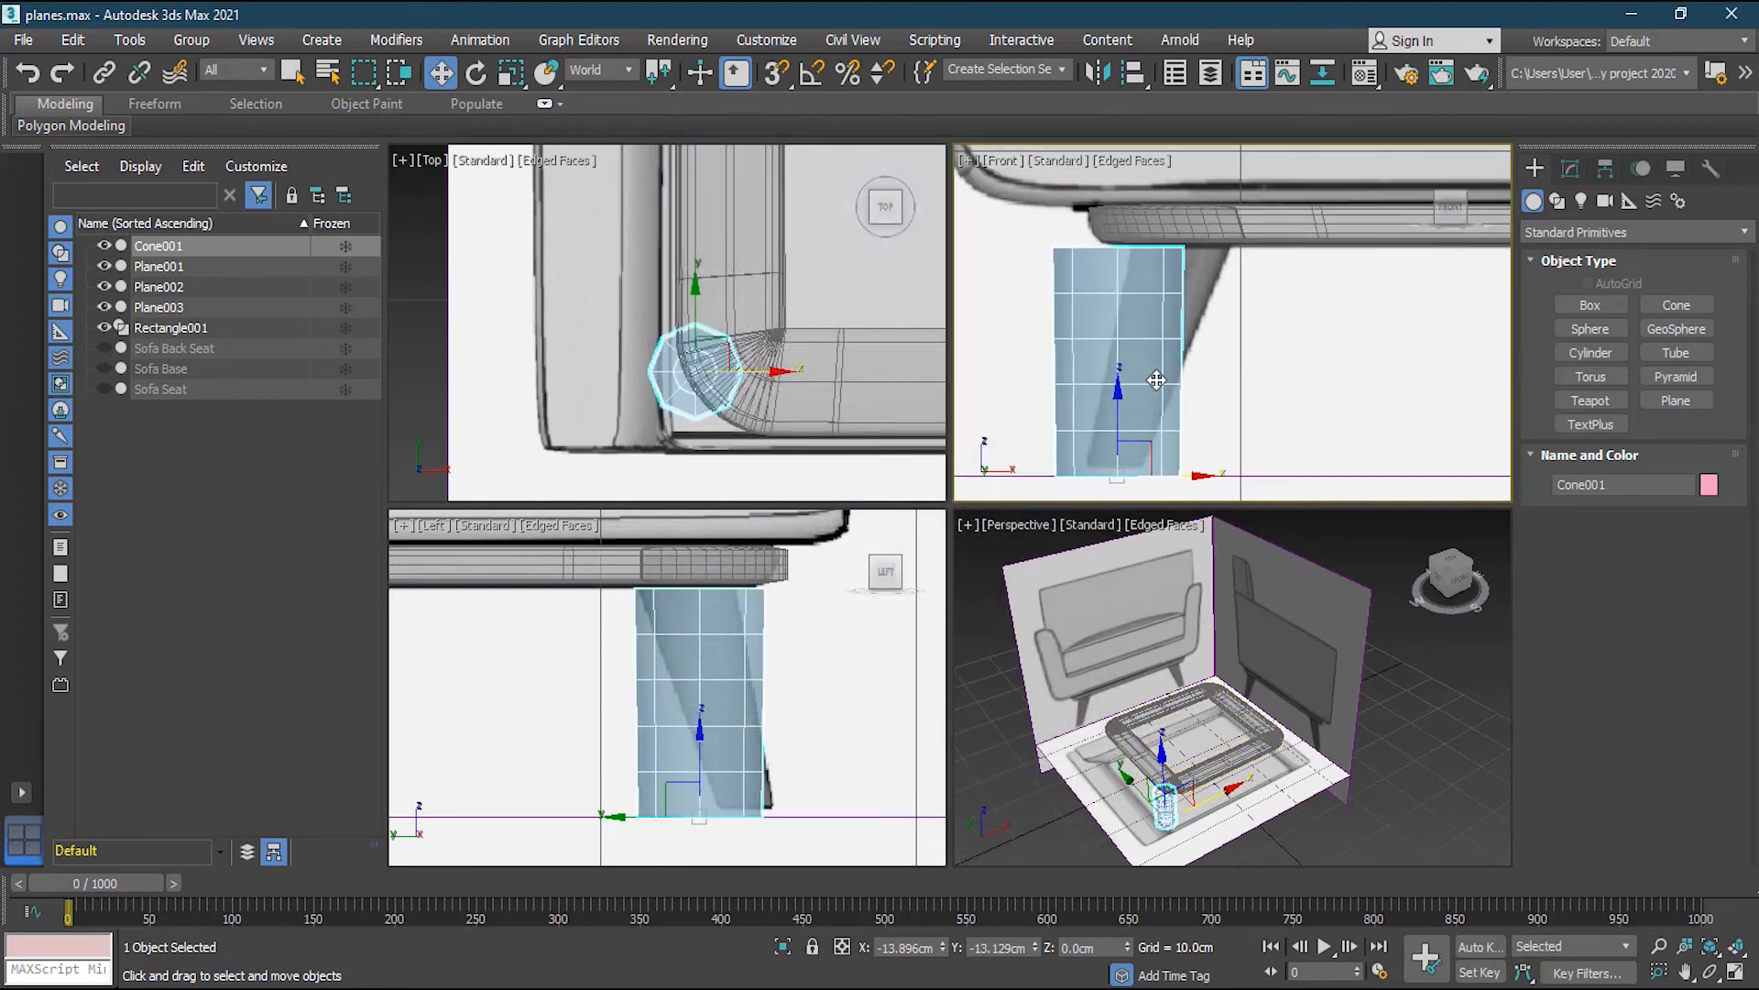
Move the cone over the upper end of the reference leg in the Front view and set its Radius 2 to 1.566 cm
middle_drag(1158, 395, 1158, 386)
scroll(1157, 385, up, 2)
scroll(1182, 400, down, 2)
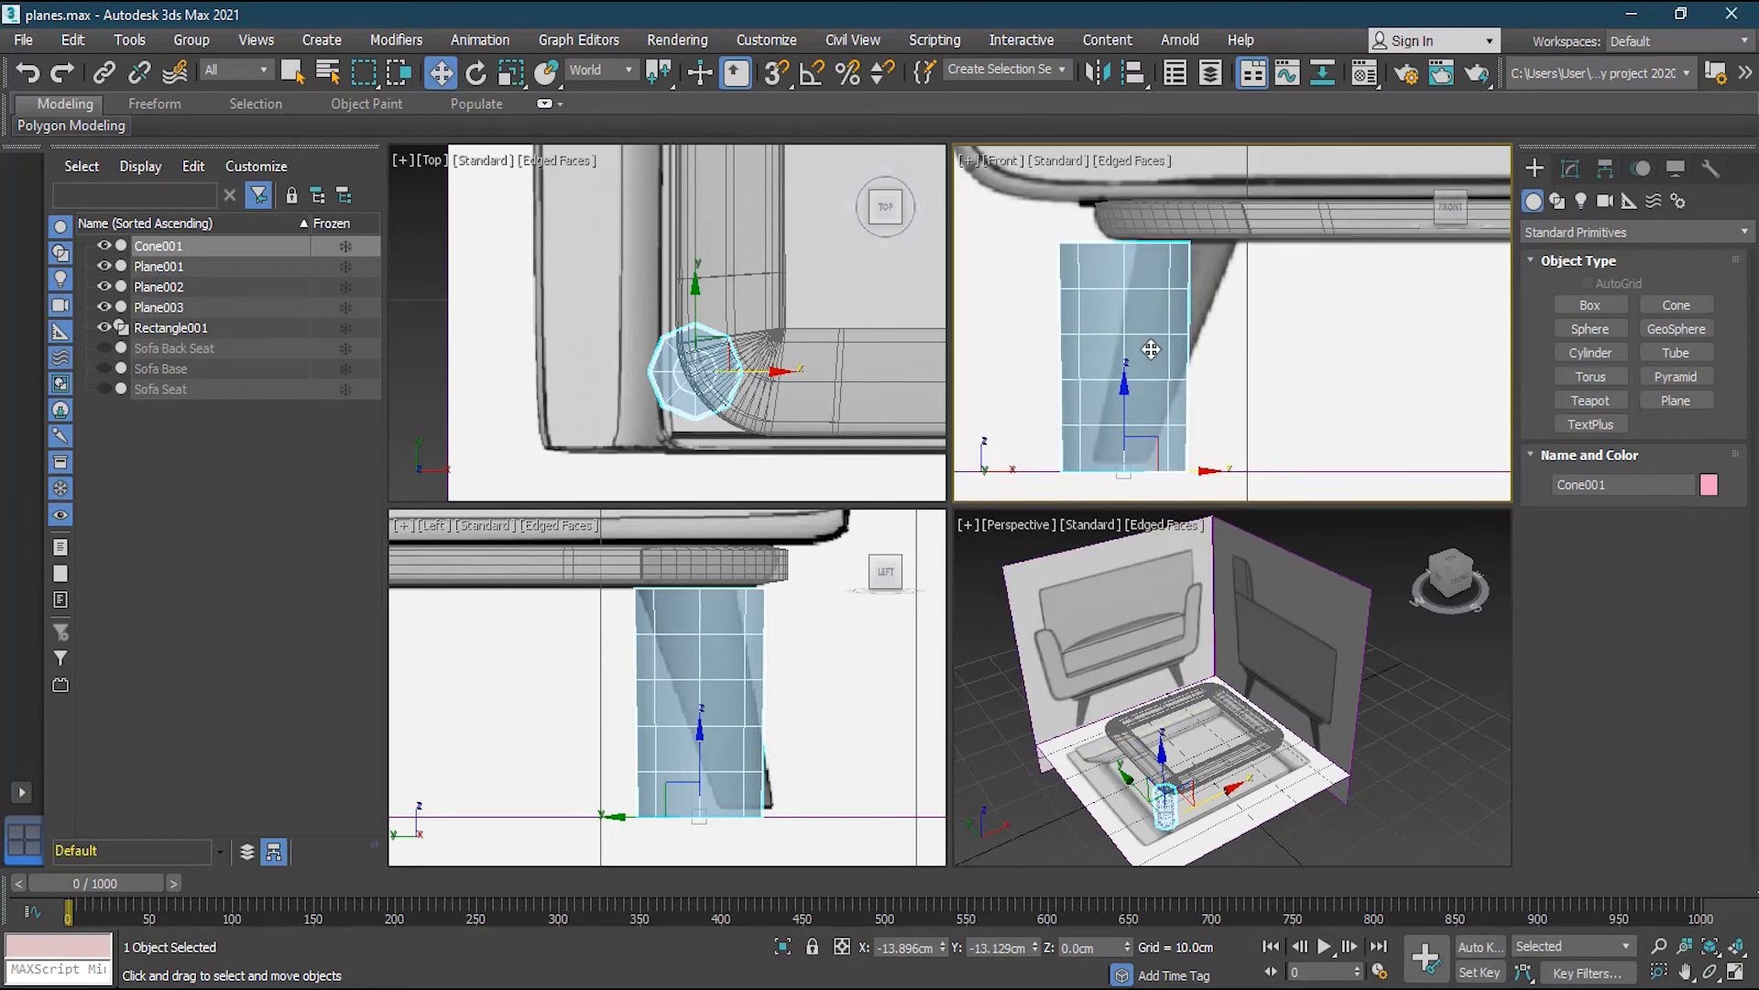
scroll(1199, 303, up, 2)
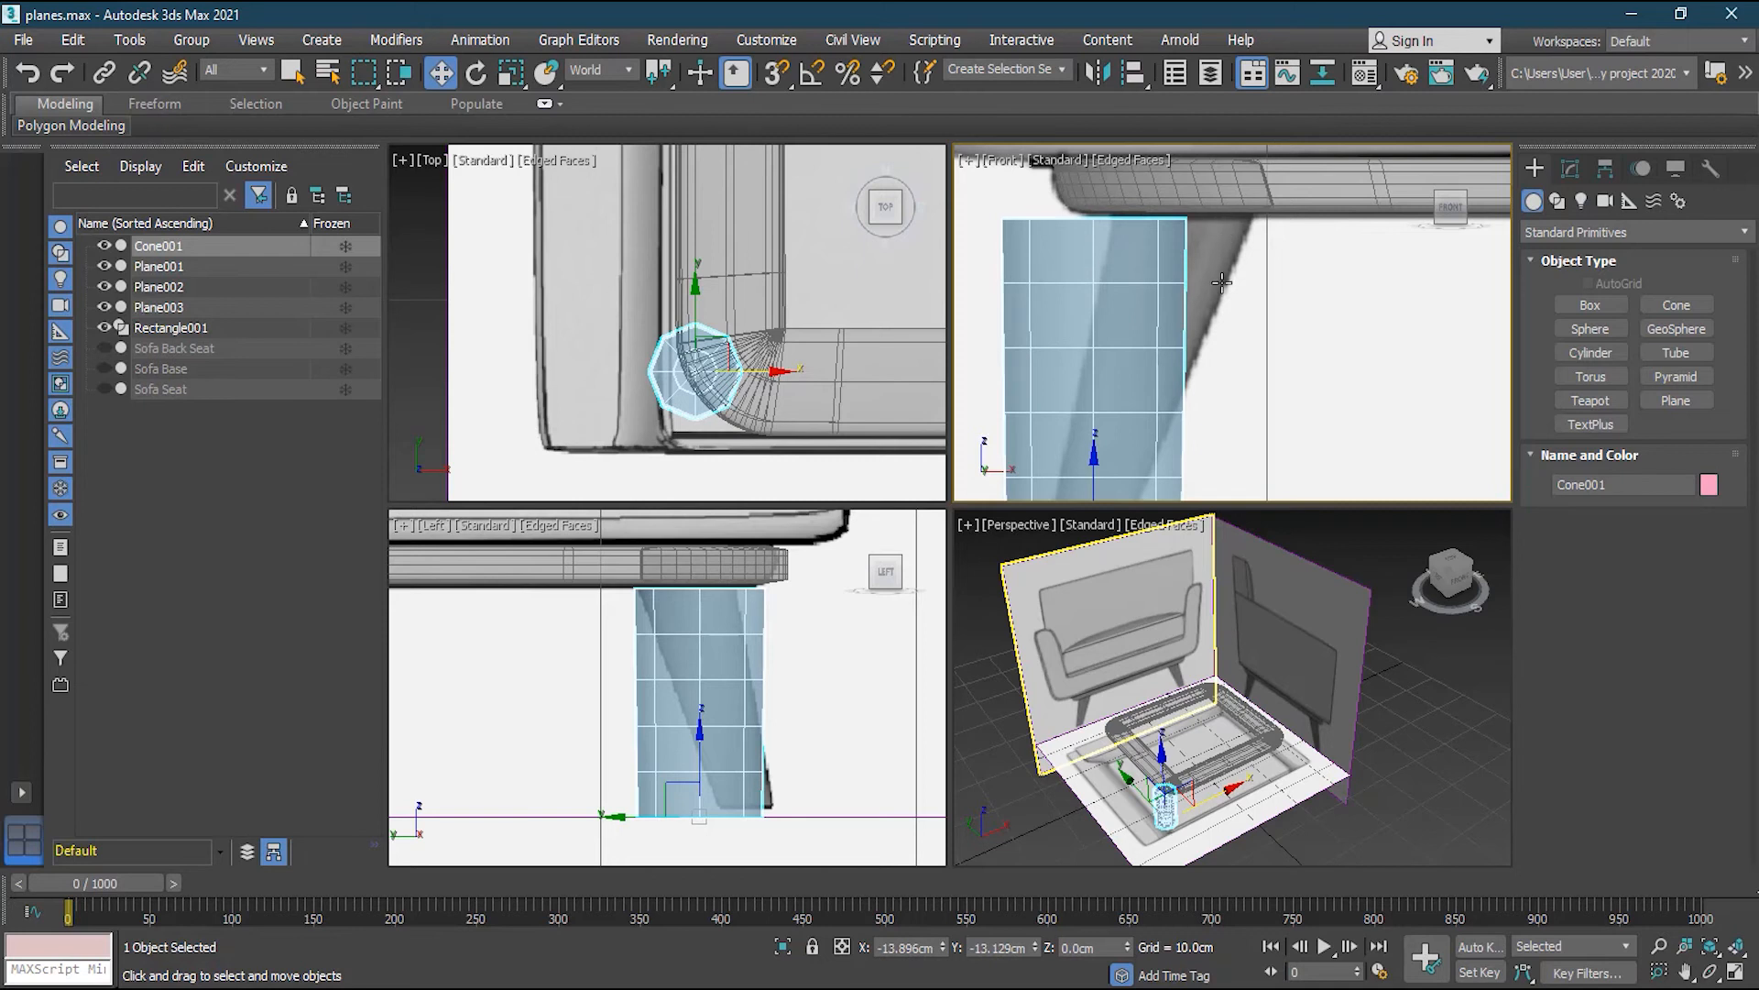
scroll(1221, 283, down, 2)
middle_drag(1201, 468, 1223, 464)
drag(1223, 465, 1252, 464)
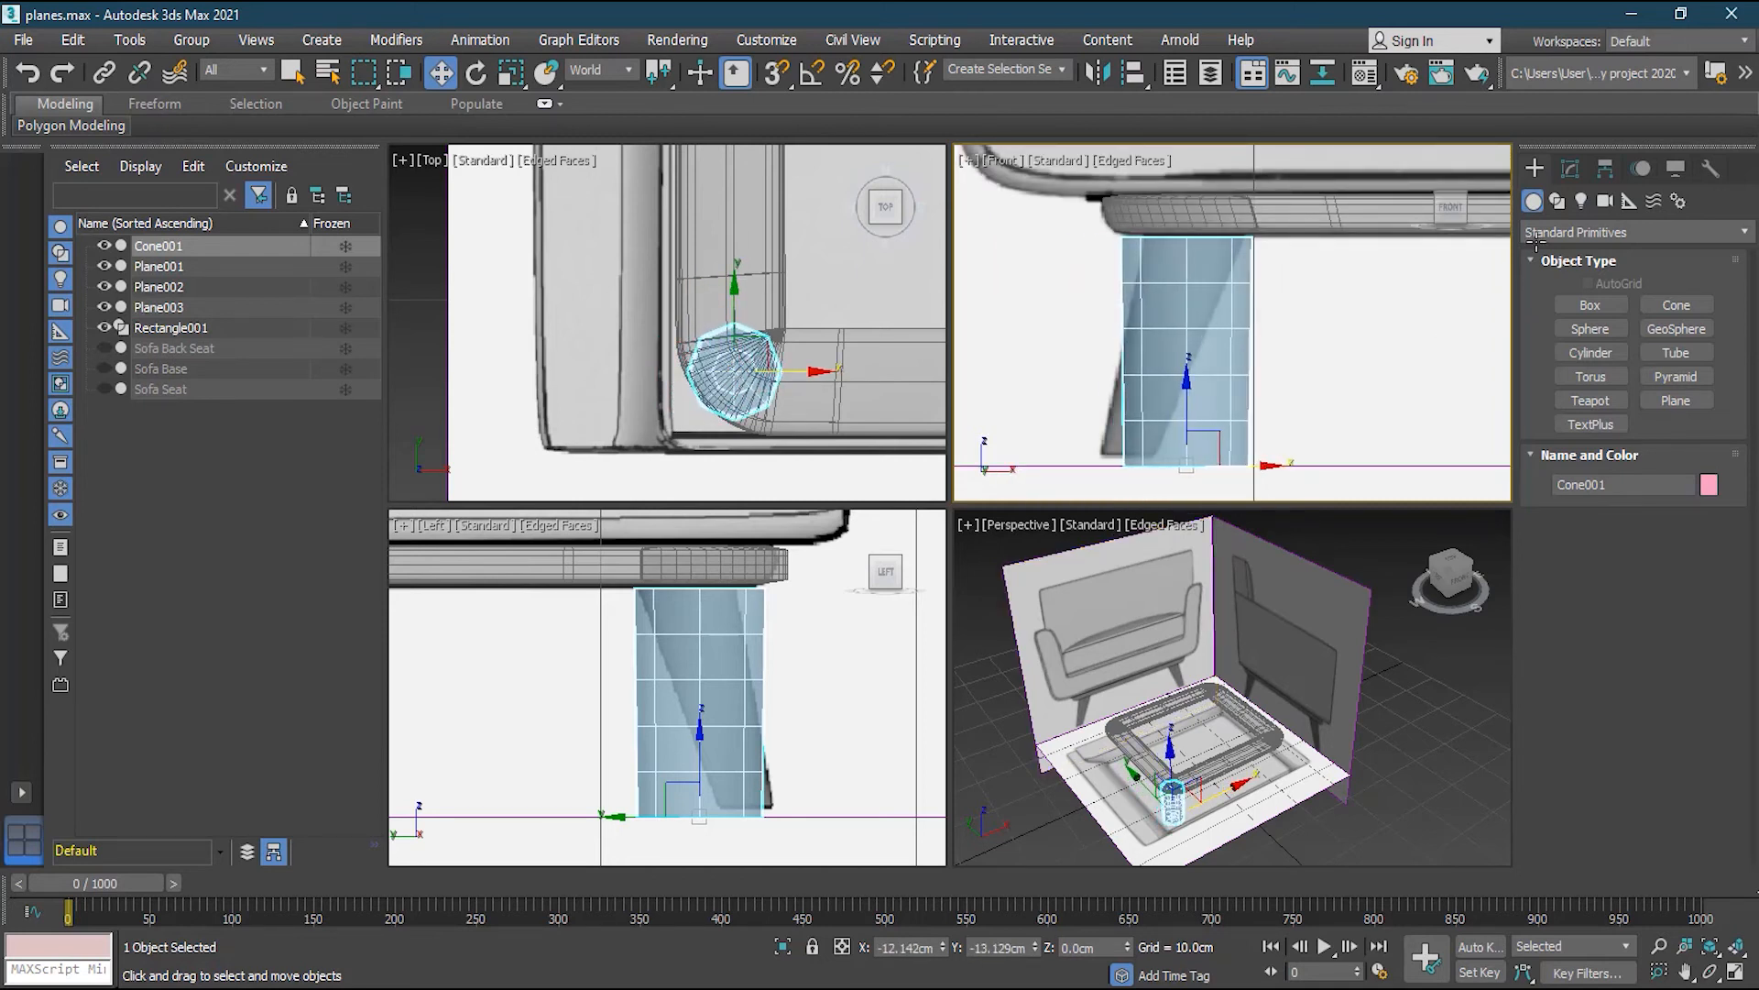
click(1570, 167)
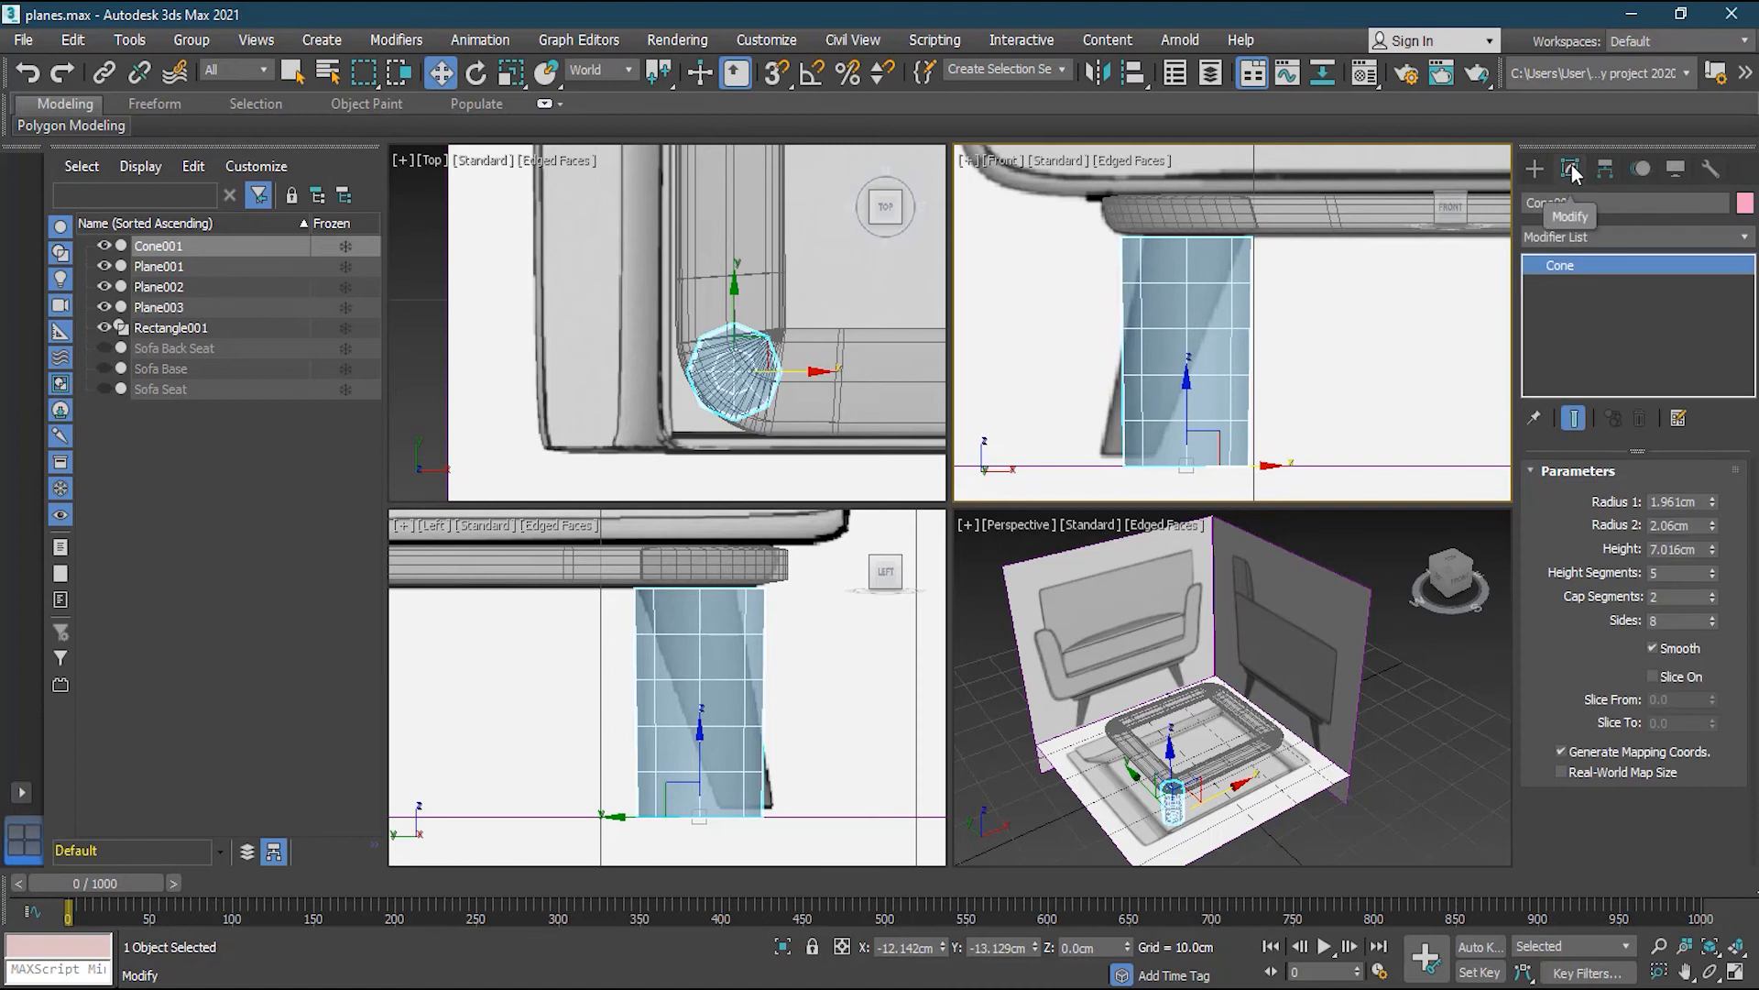
drag(1713, 530, 1709, 555)
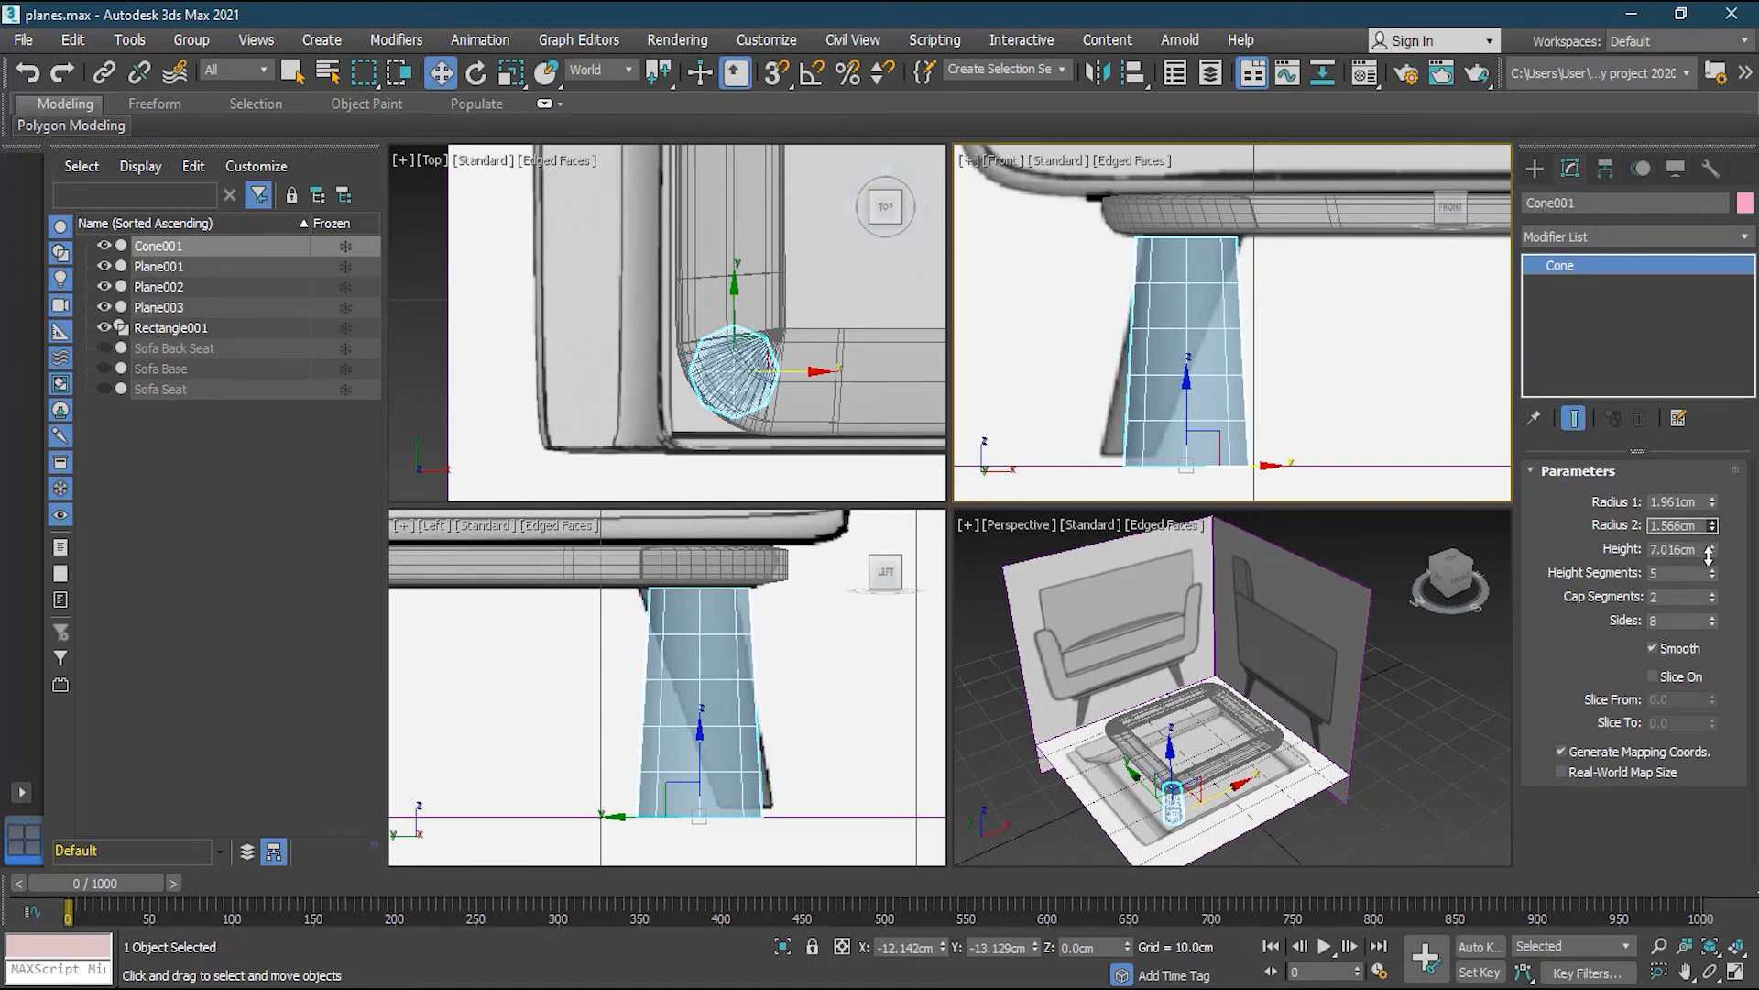
Move the cone over the reference leg's foot at about X -13.99 cm and set its Radius 1 to 0.911 cm
drag(1250, 466, 1130, 472)
scroll(1130, 472, up, 2)
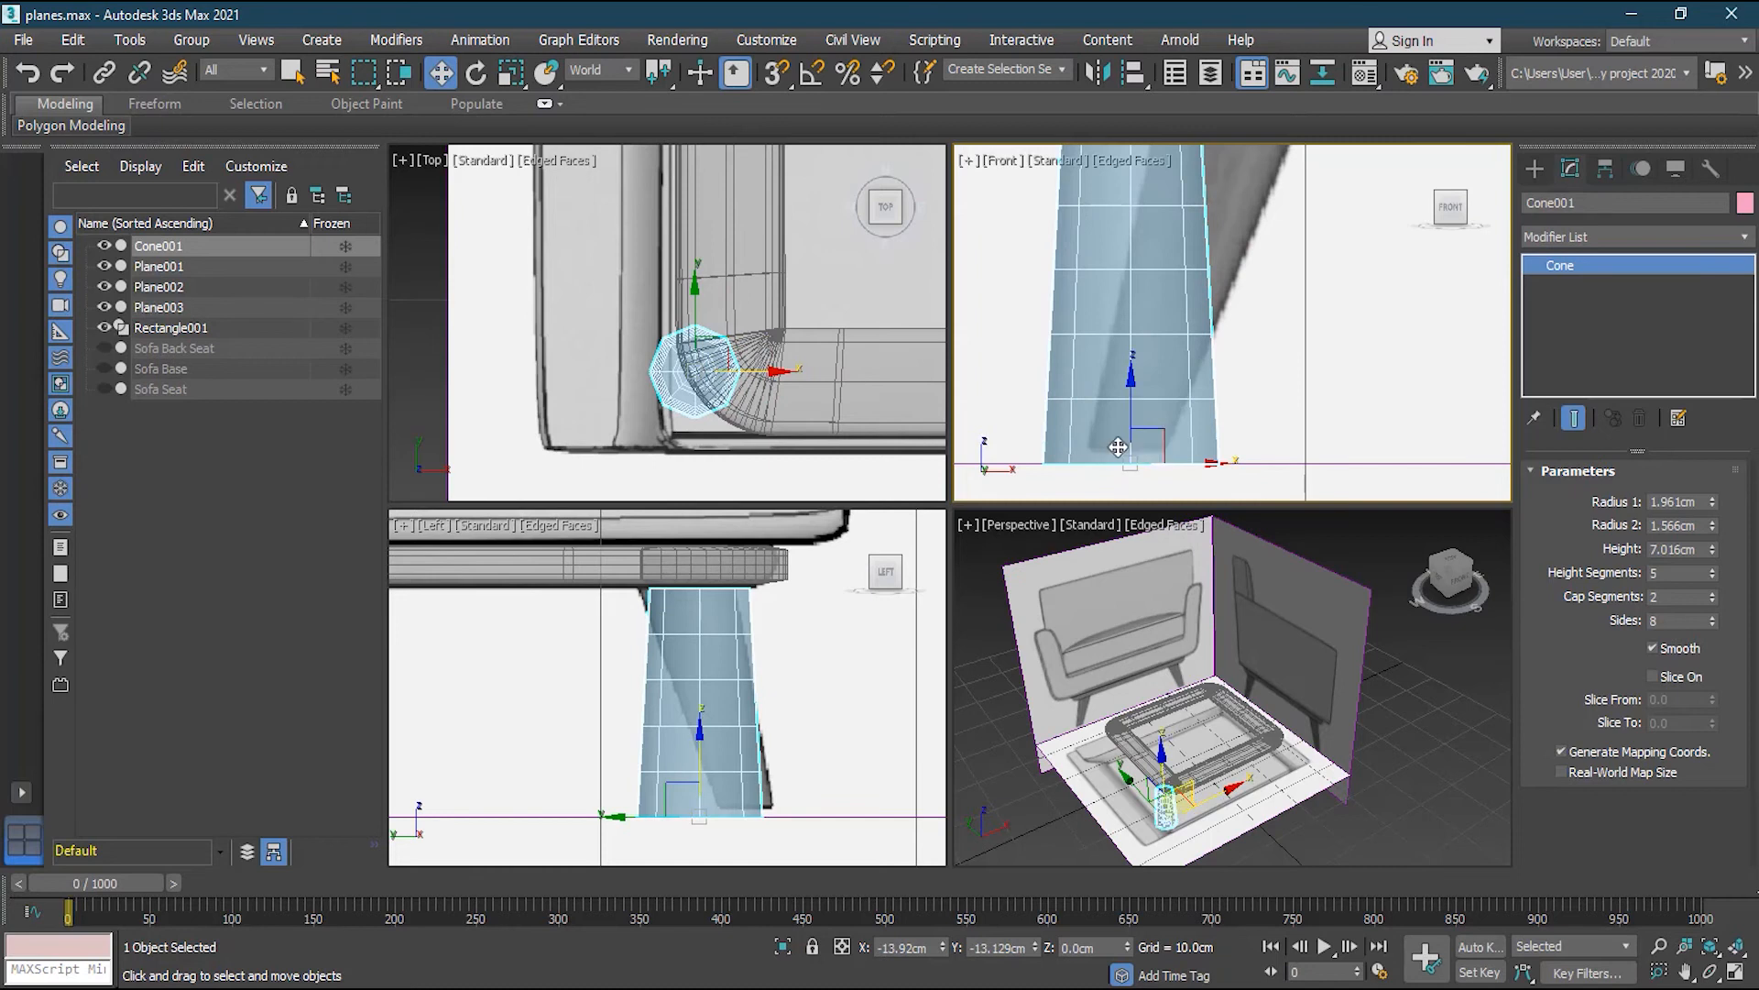
drag(1713, 503, 1718, 560)
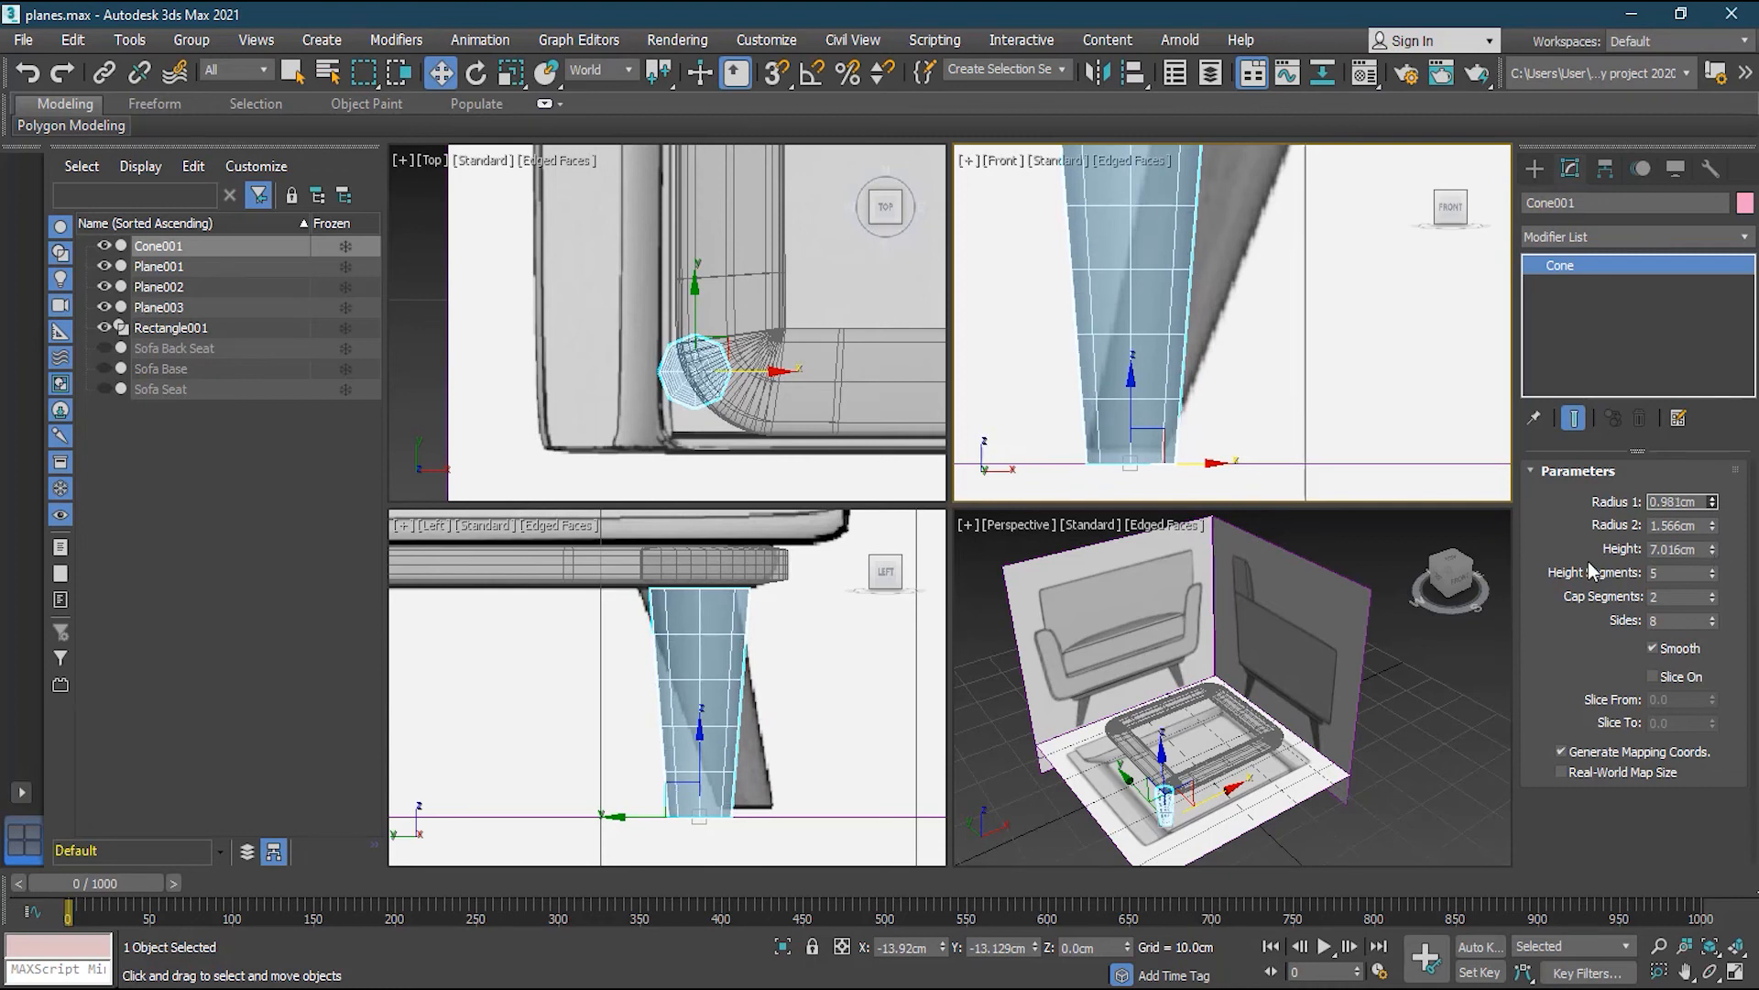
drag(1210, 463, 1206, 463)
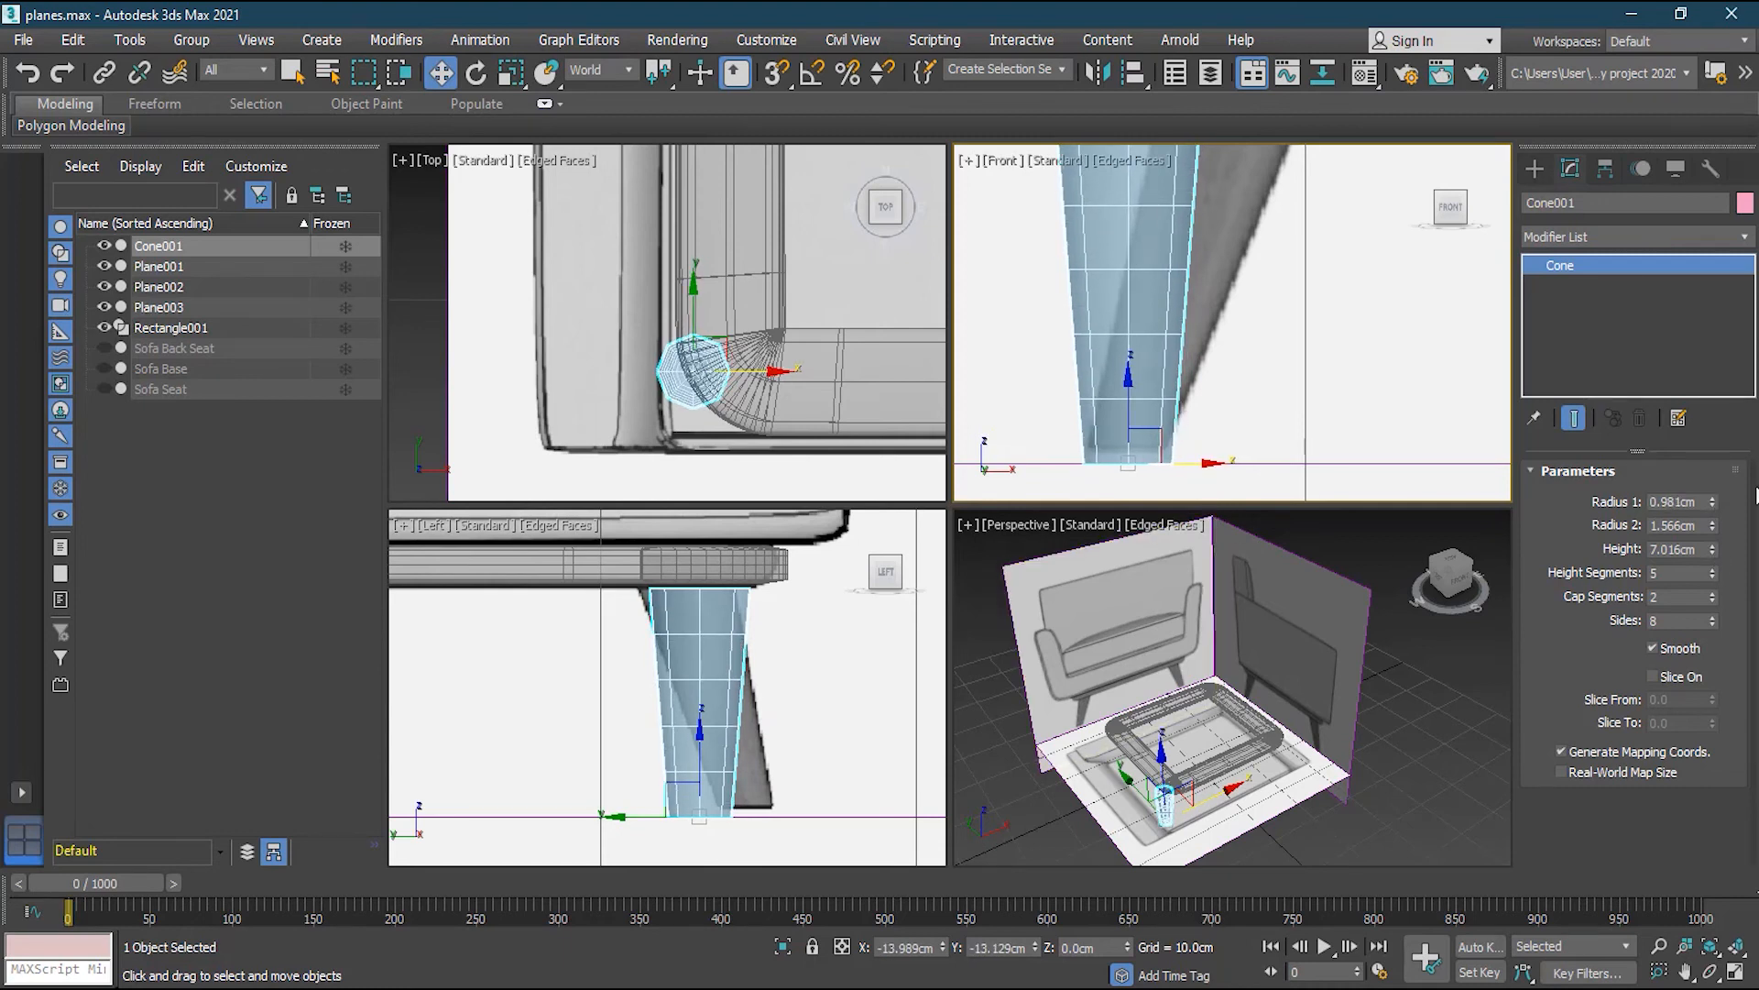
click(1712, 506)
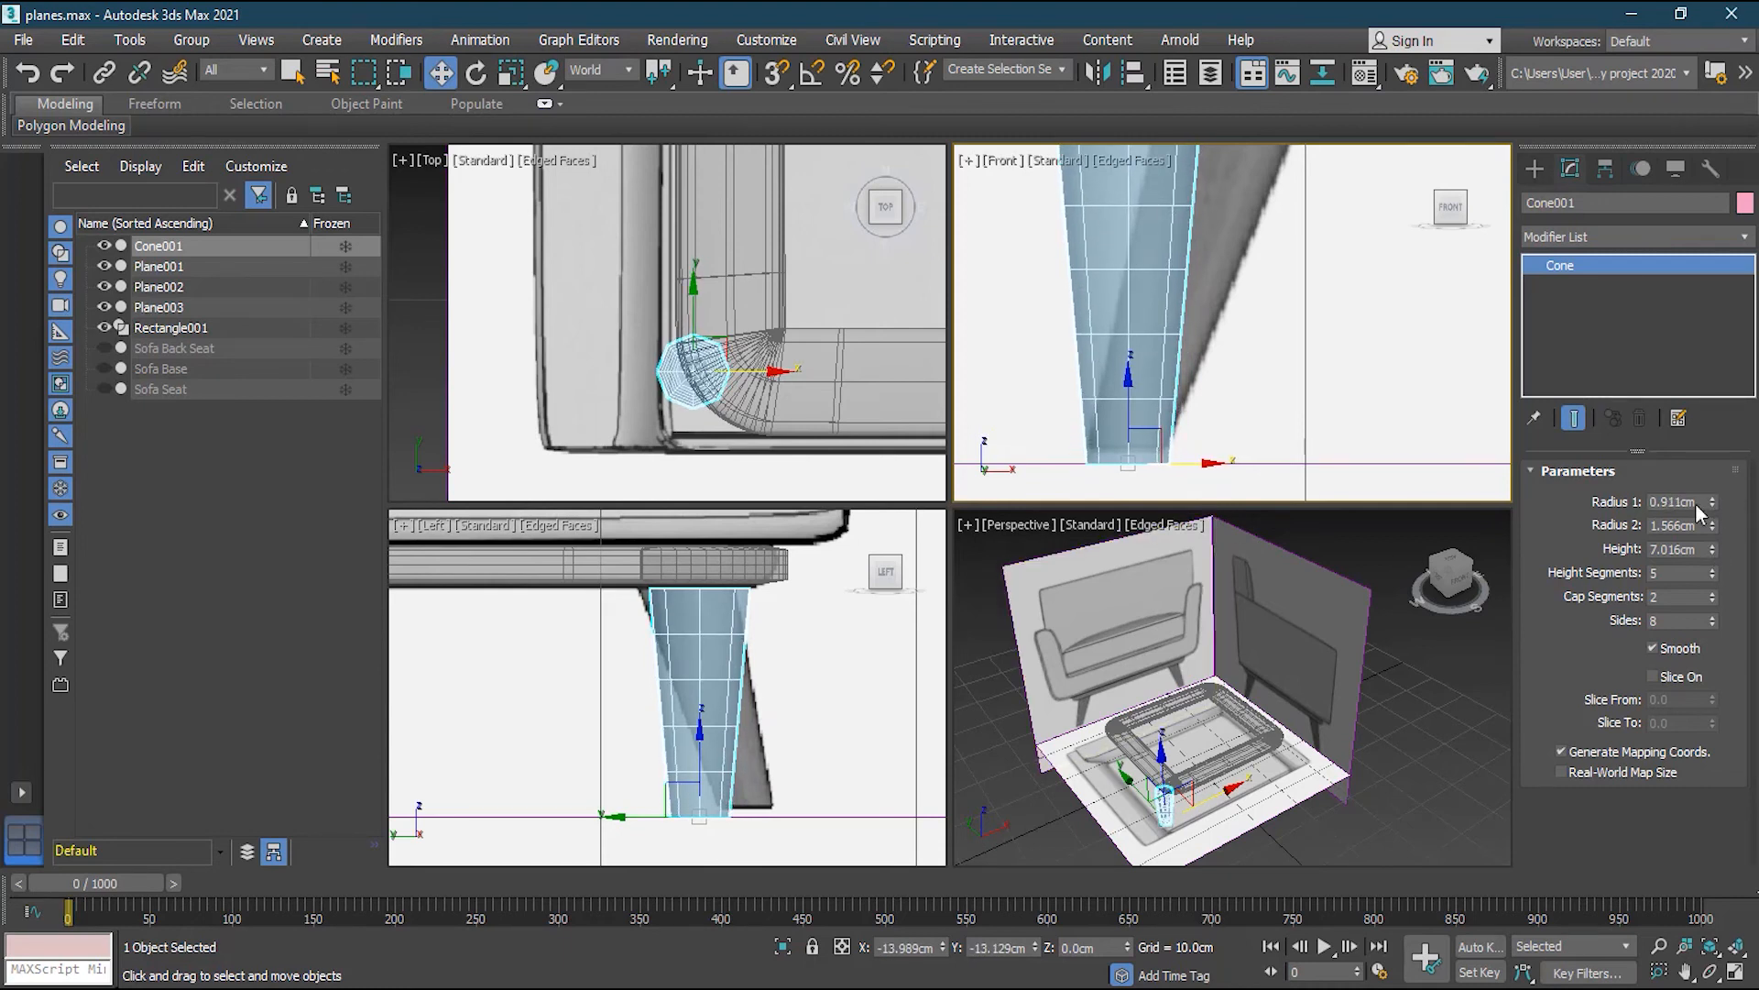
Add an FFD(cyl) modifier to the cone and set its lattice to 6 side, 2 radial and 2 height points
scroll(1182, 385, down, 4)
scroll(1219, 394, up, 2)
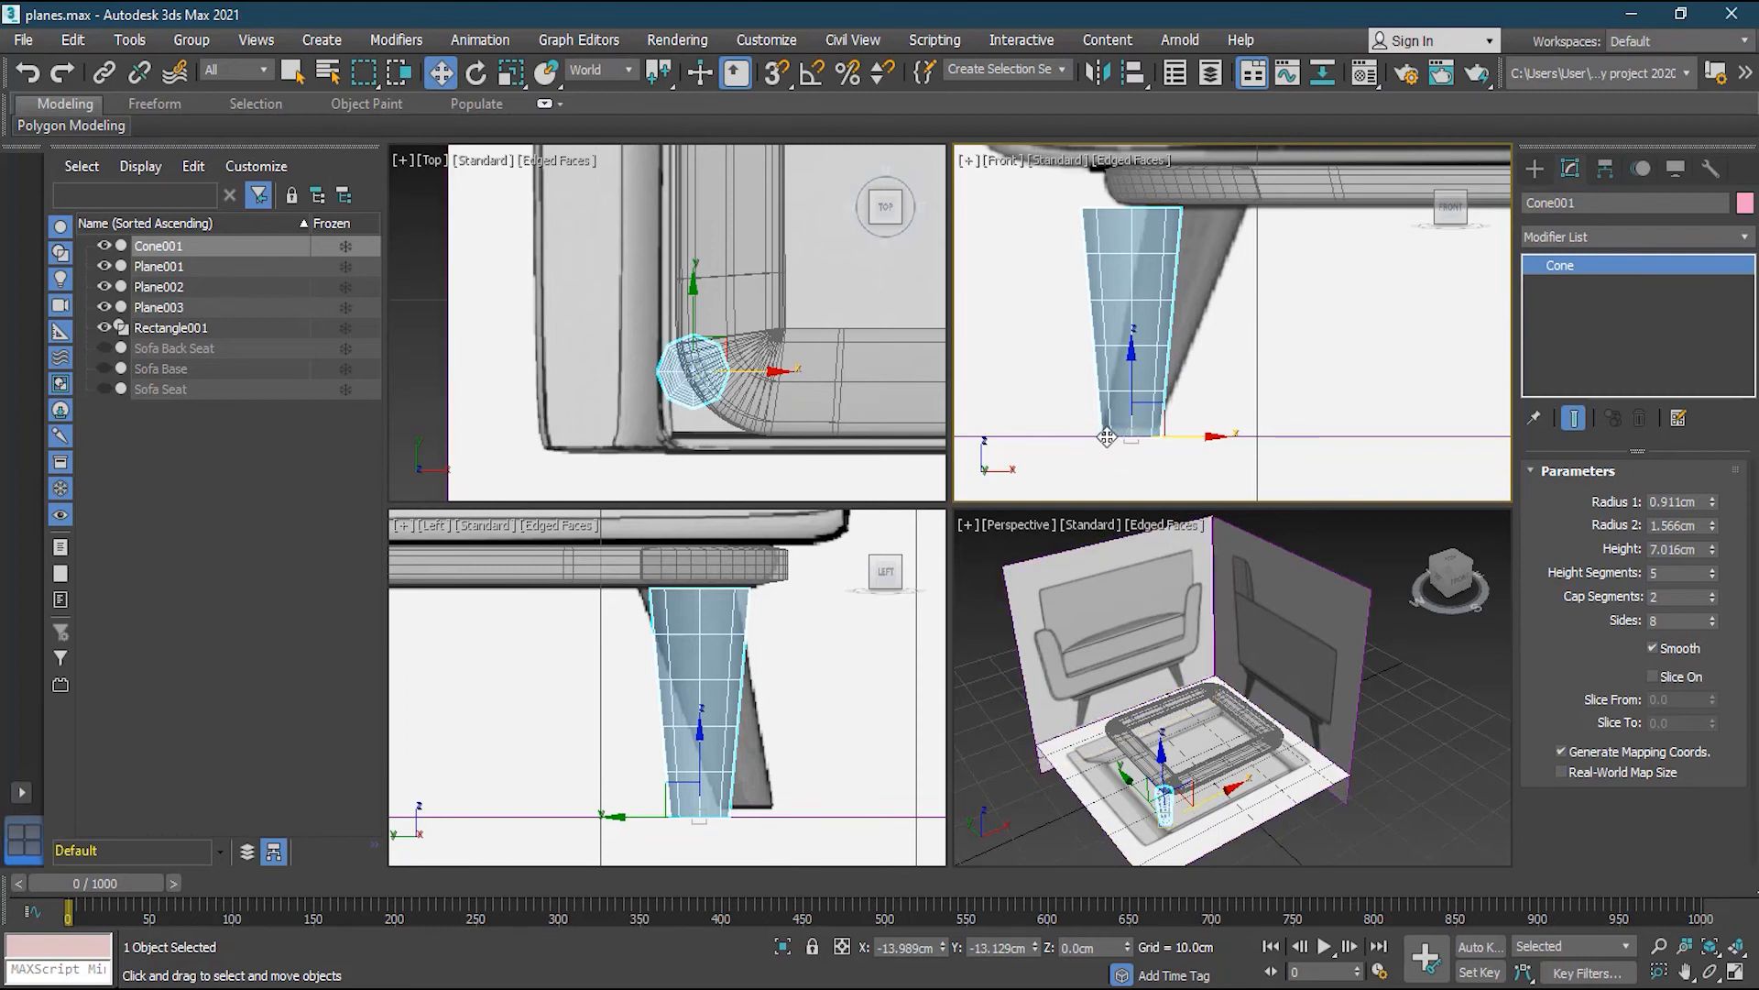
scroll(1107, 438, up, 2)
scroll(1107, 437, down, 1)
middle_drag(1178, 344, 1170, 393)
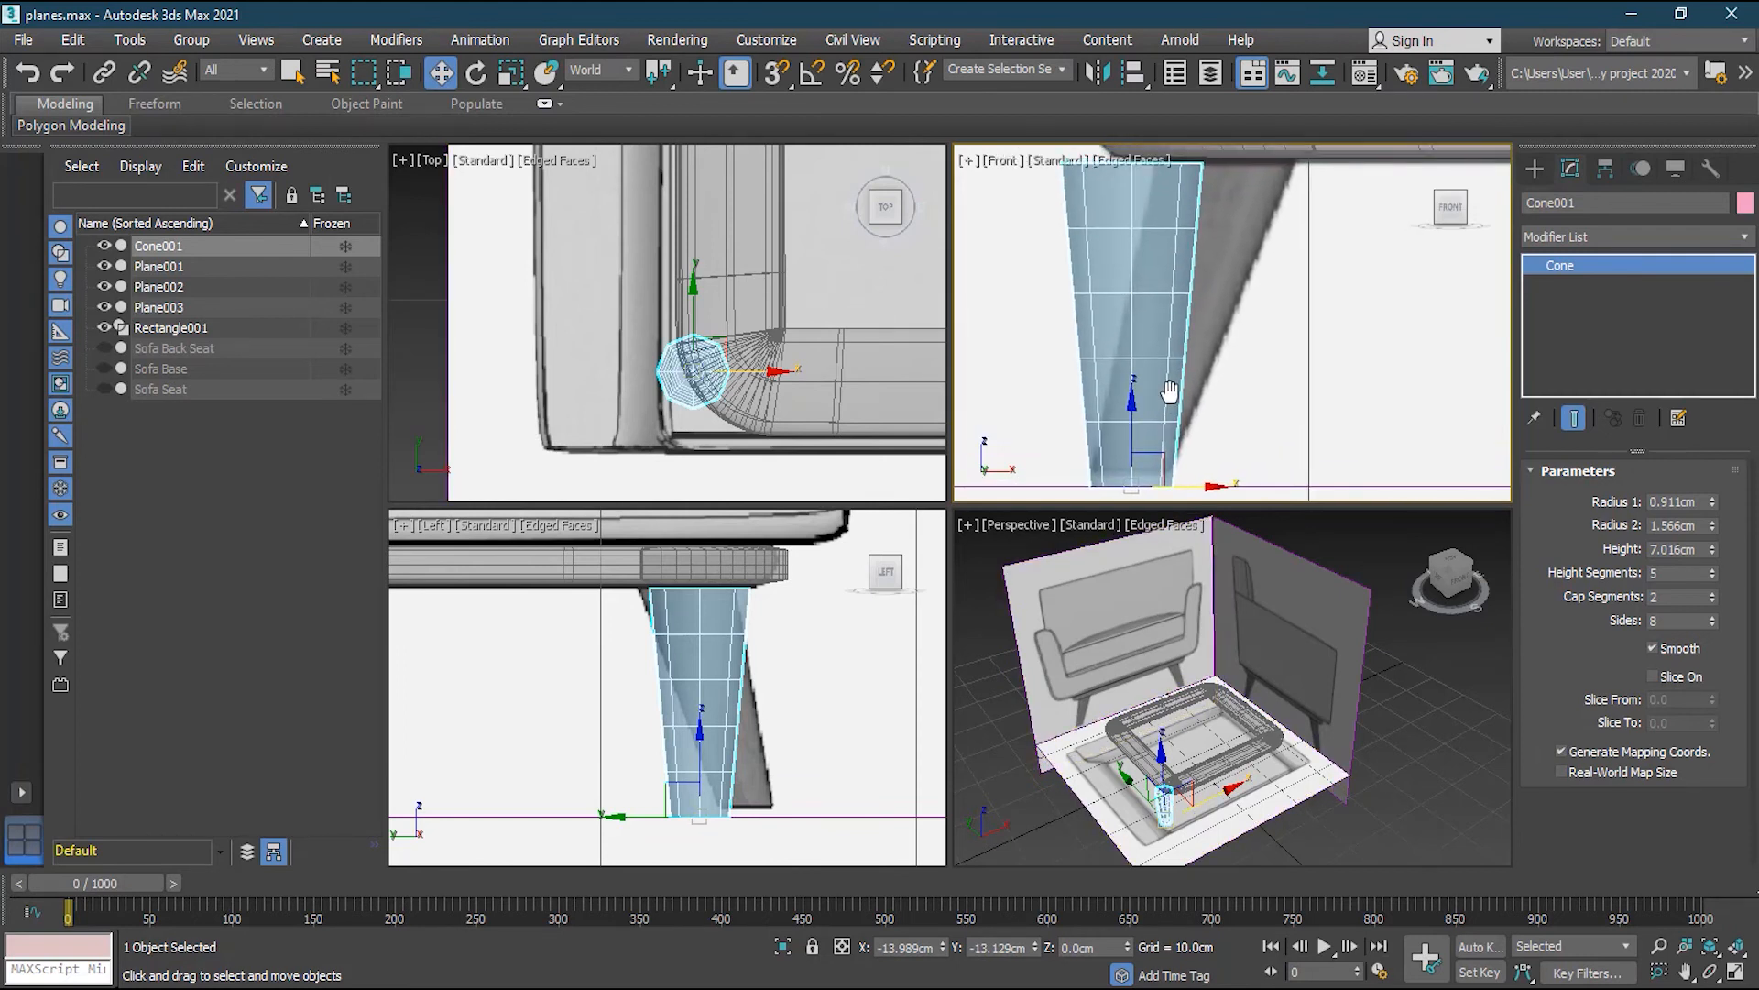
scroll(1170, 392, down, 1)
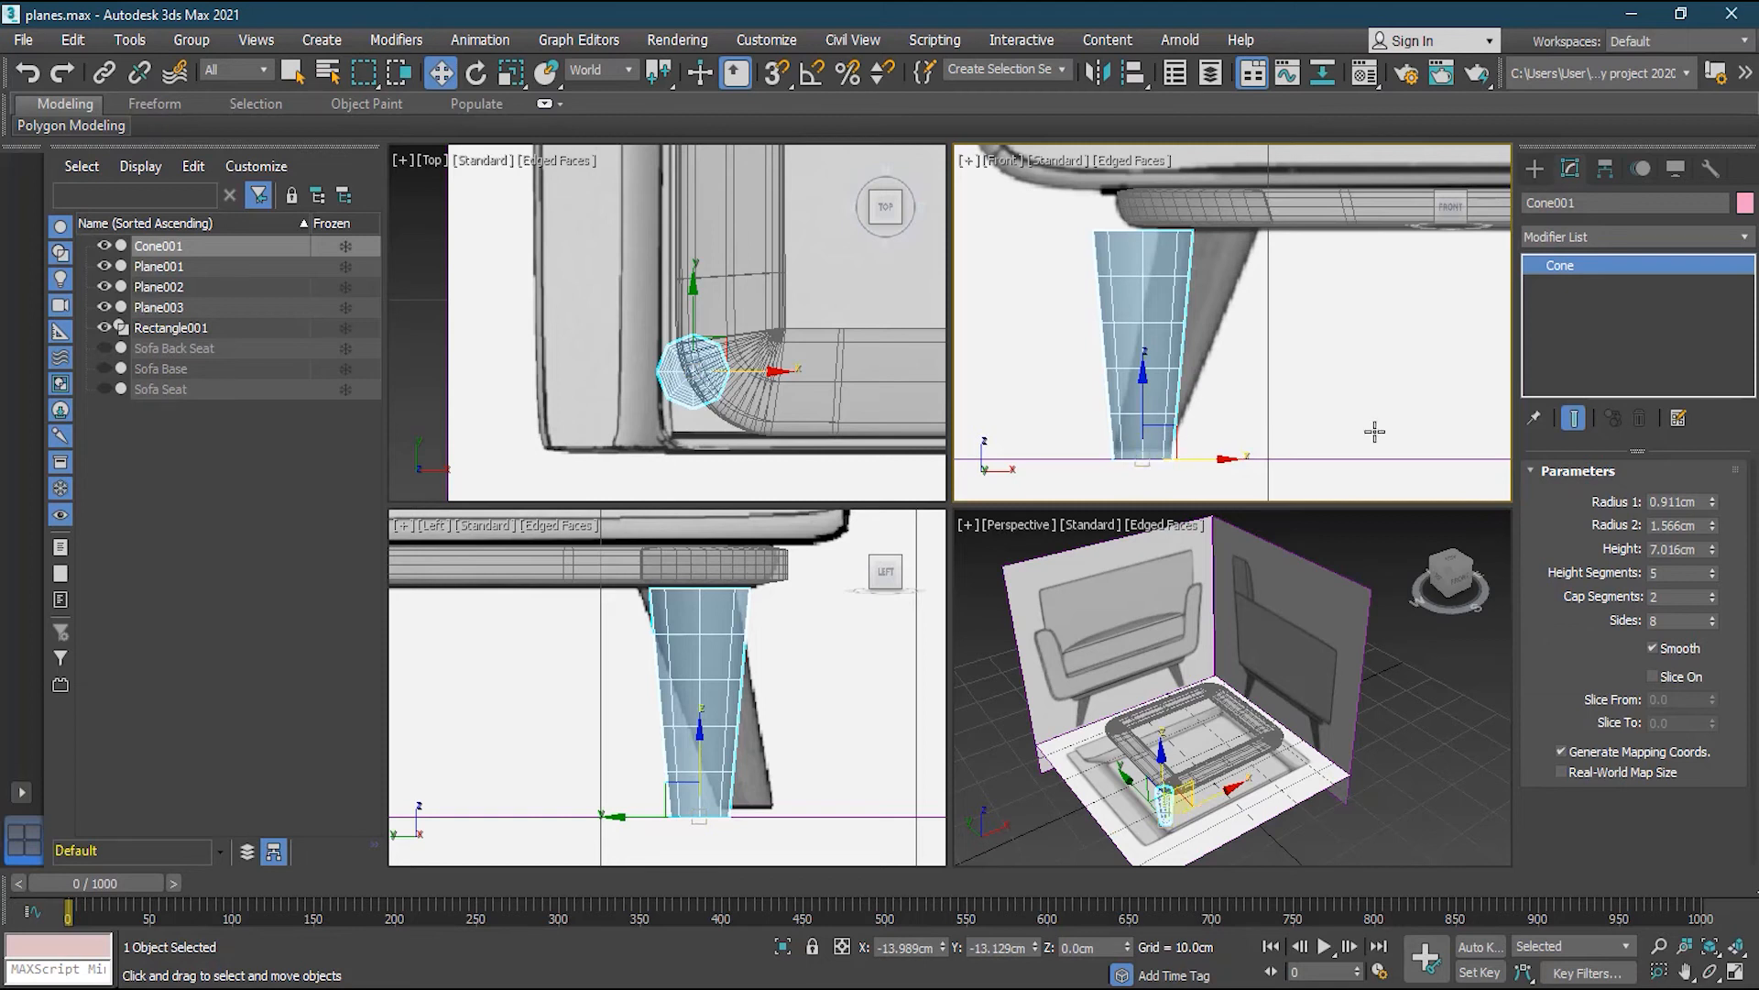
click(1745, 237)
drag(1752, 301, 1754, 359)
scroll(1754, 359, down, 5)
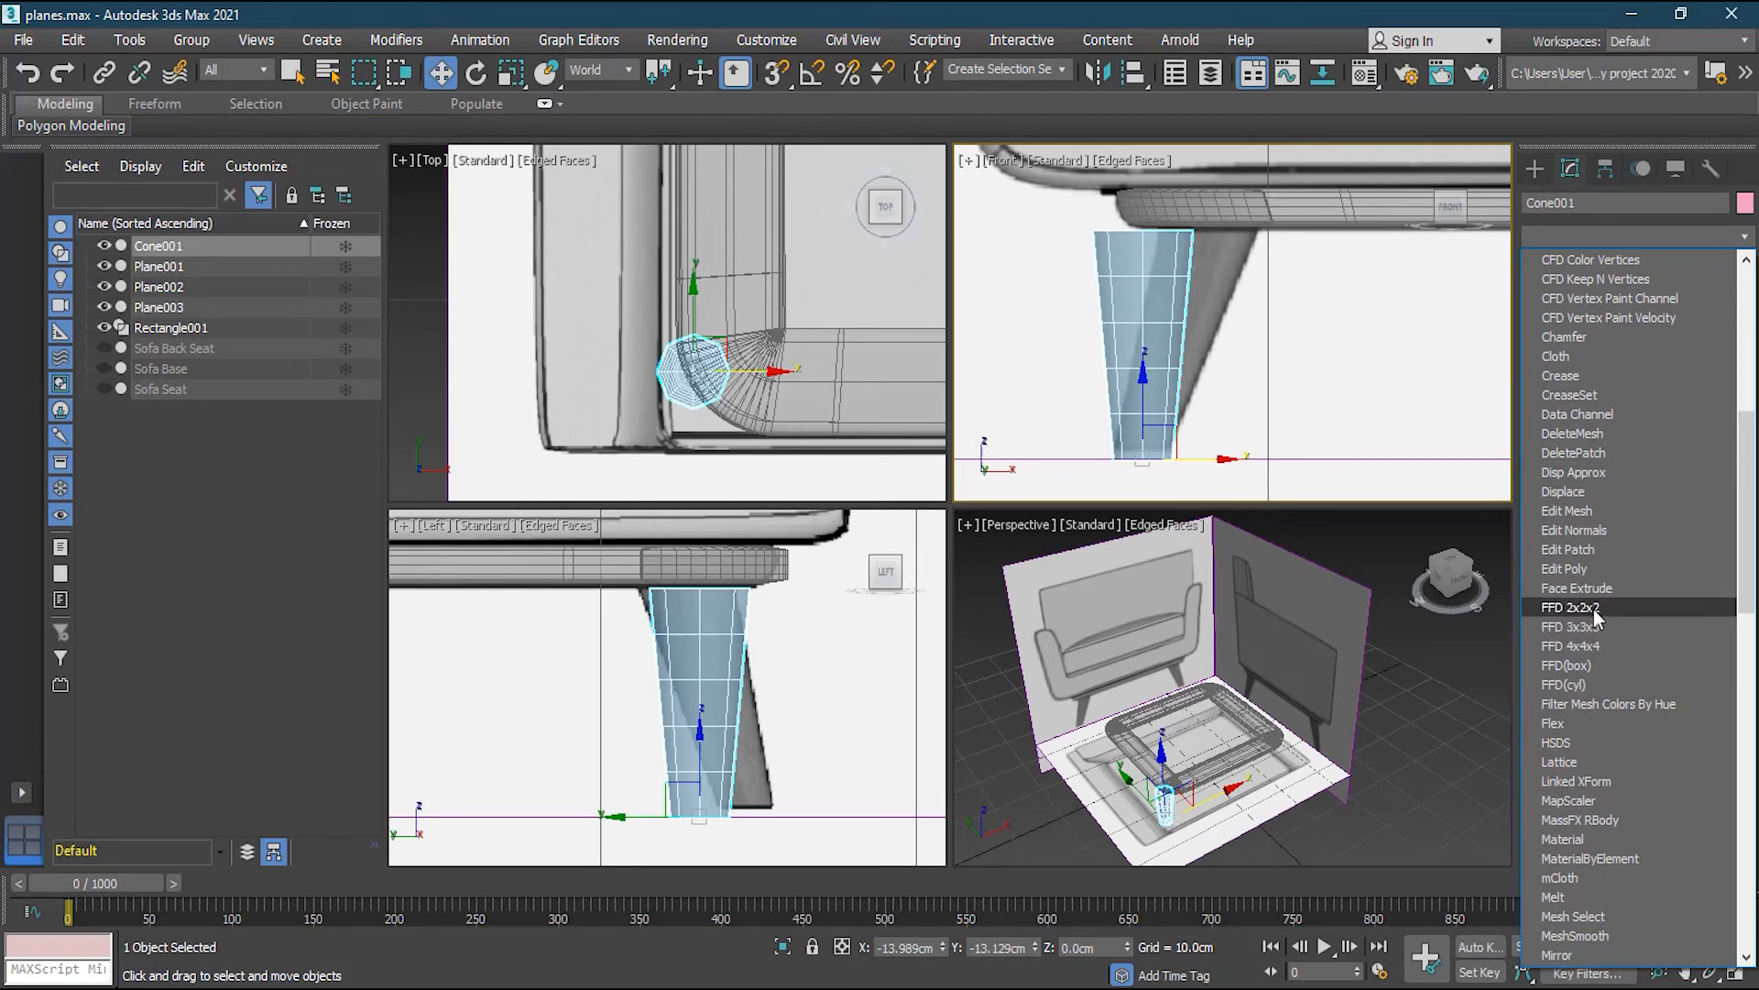
click(1567, 684)
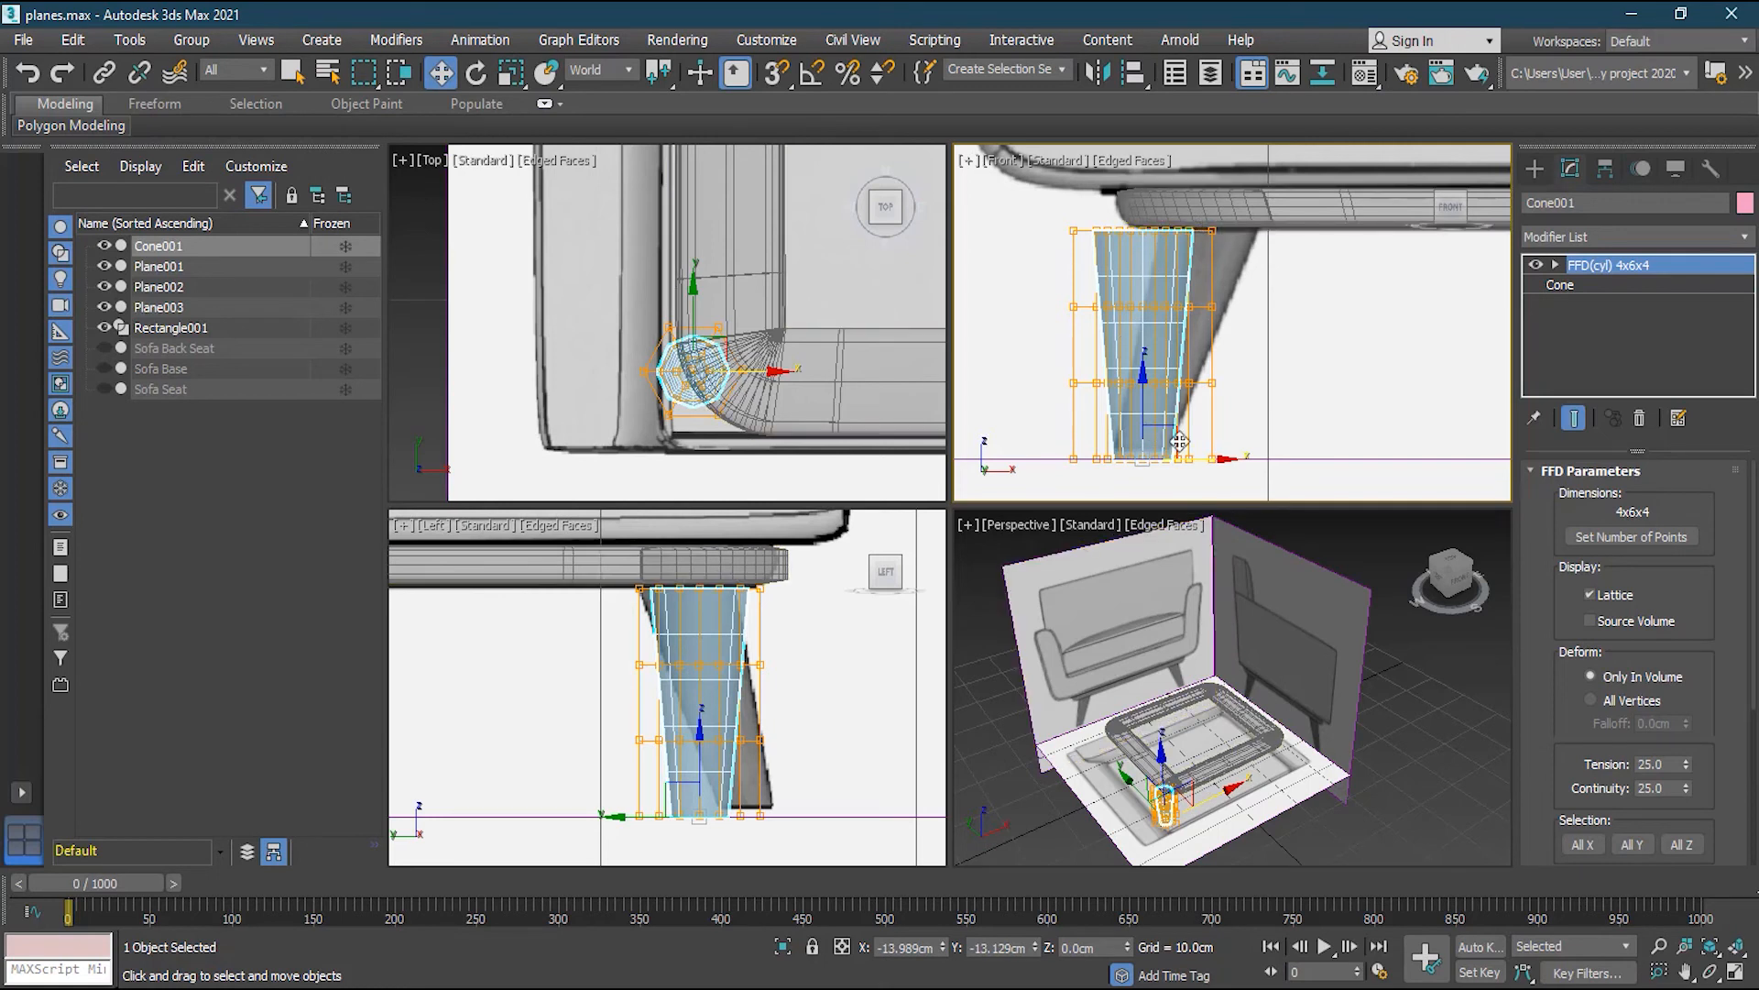
click(1632, 539)
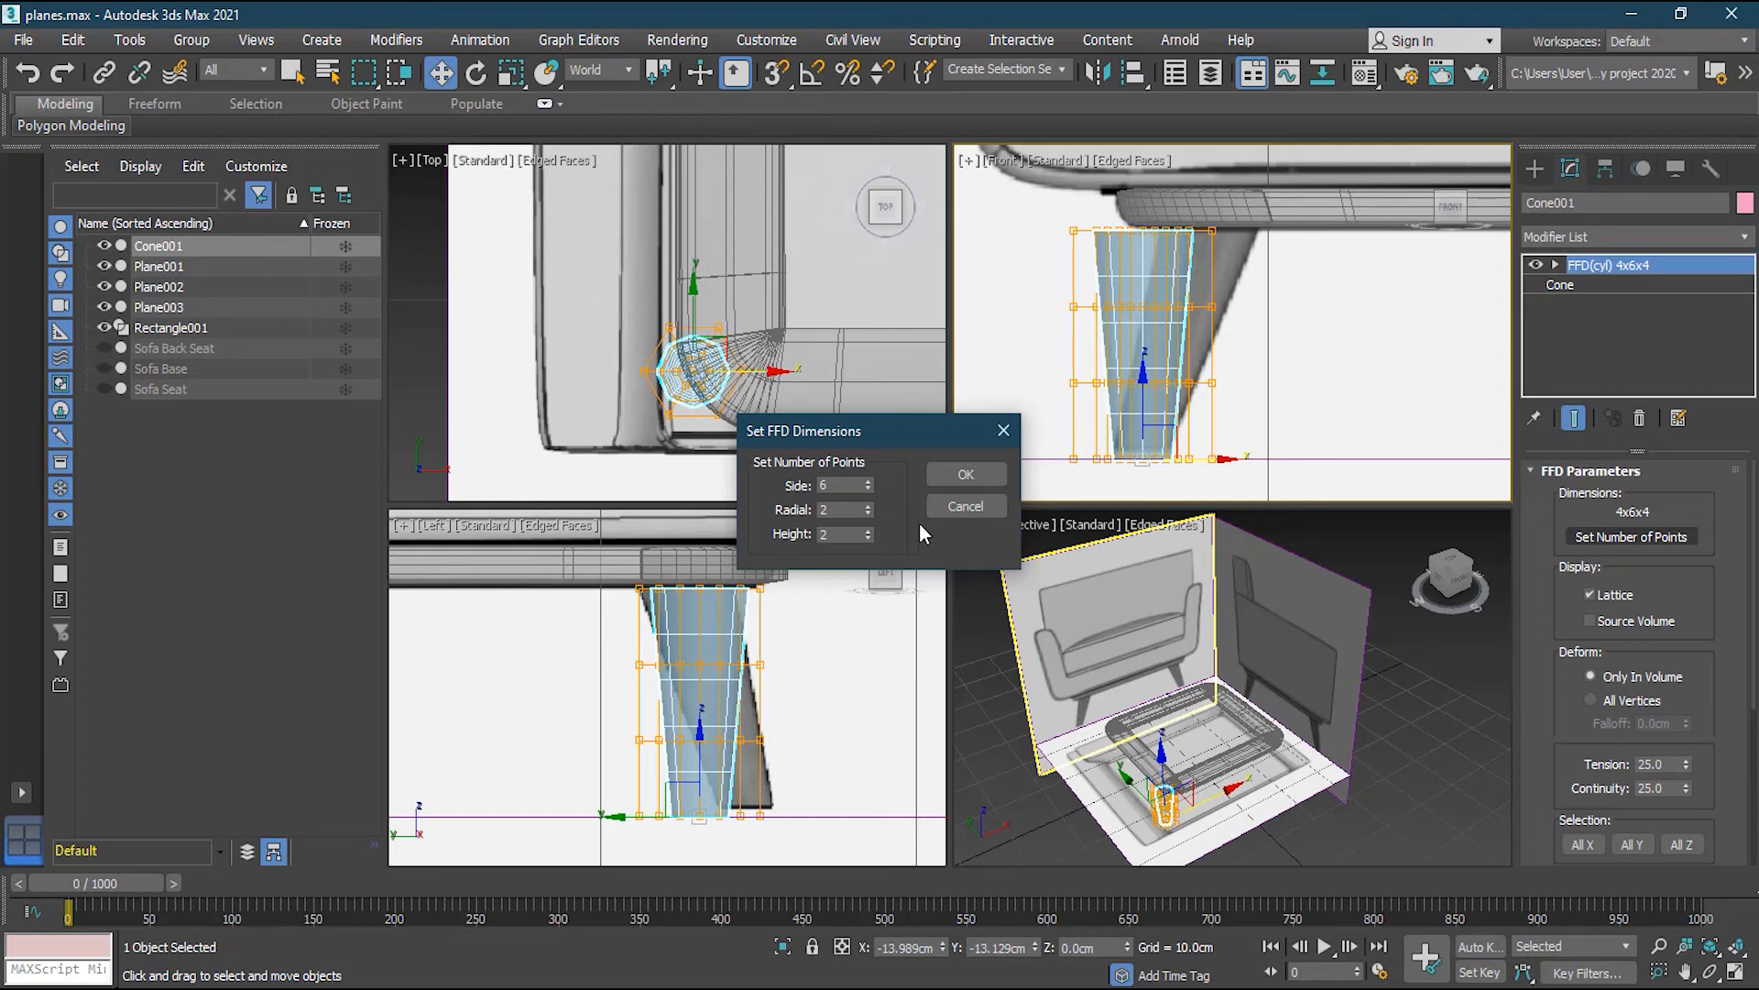
click(962, 474)
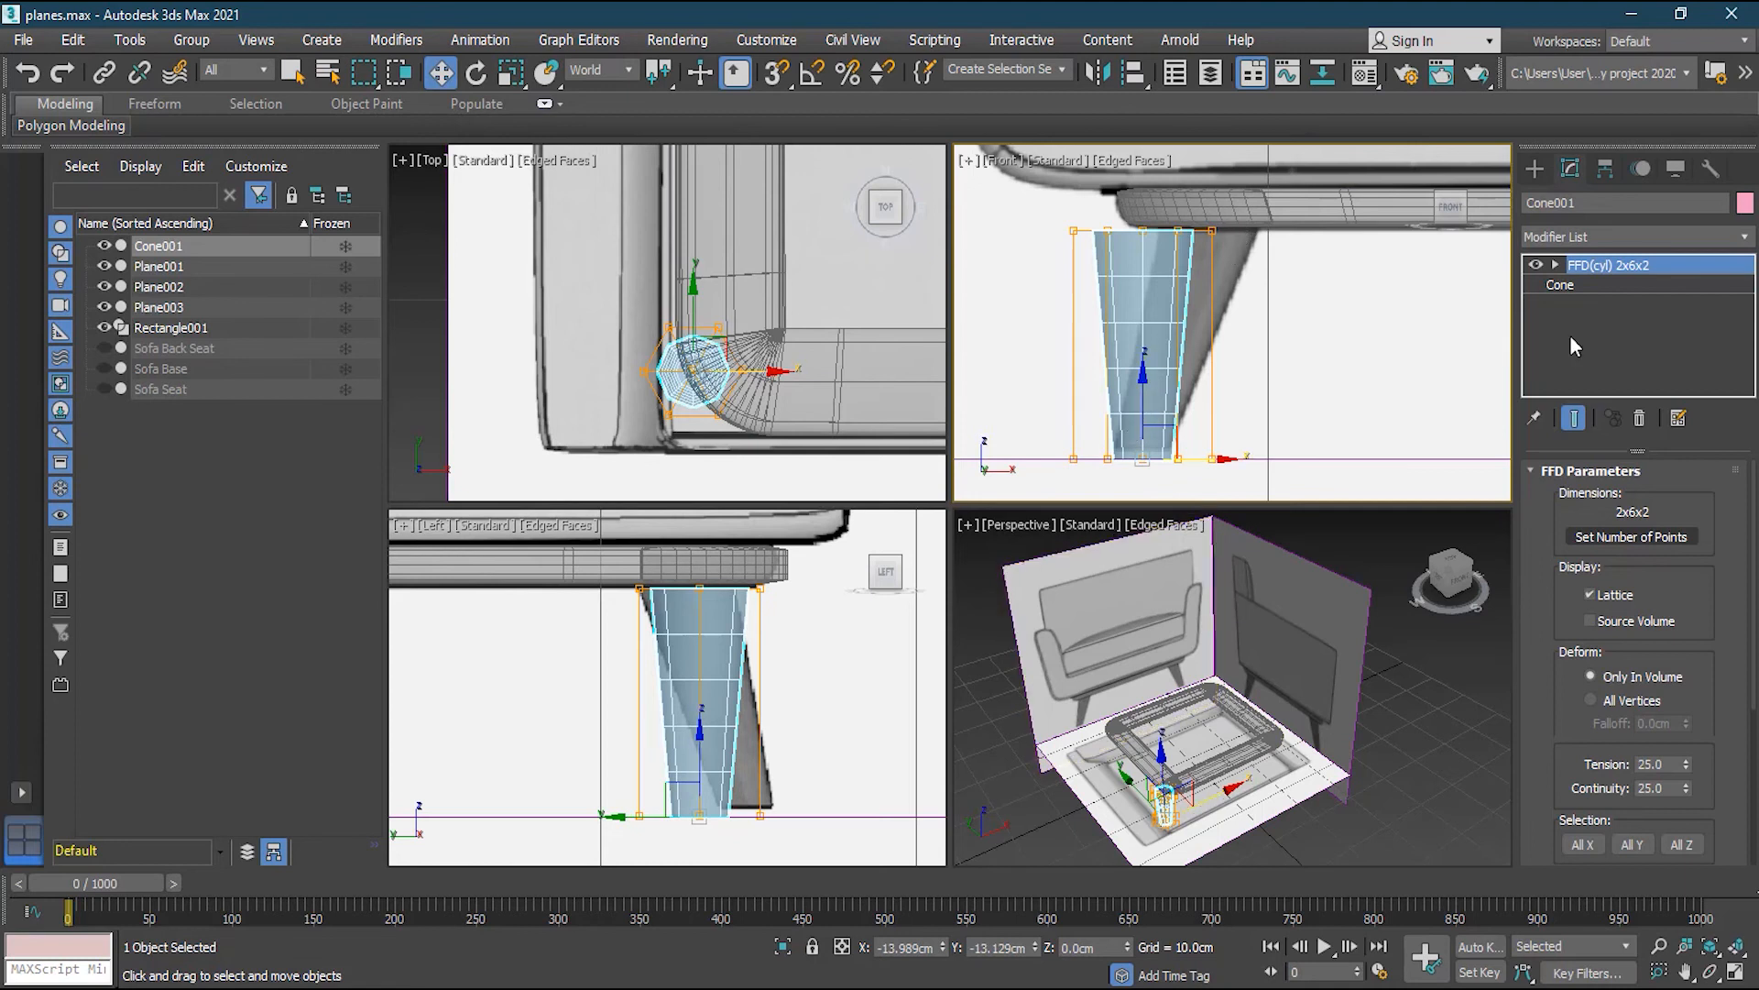
Slant the leg in the Front view by moving the upper control points to about X -11.89 cm and the lower ones to about X -14.19 cm
click(1555, 266)
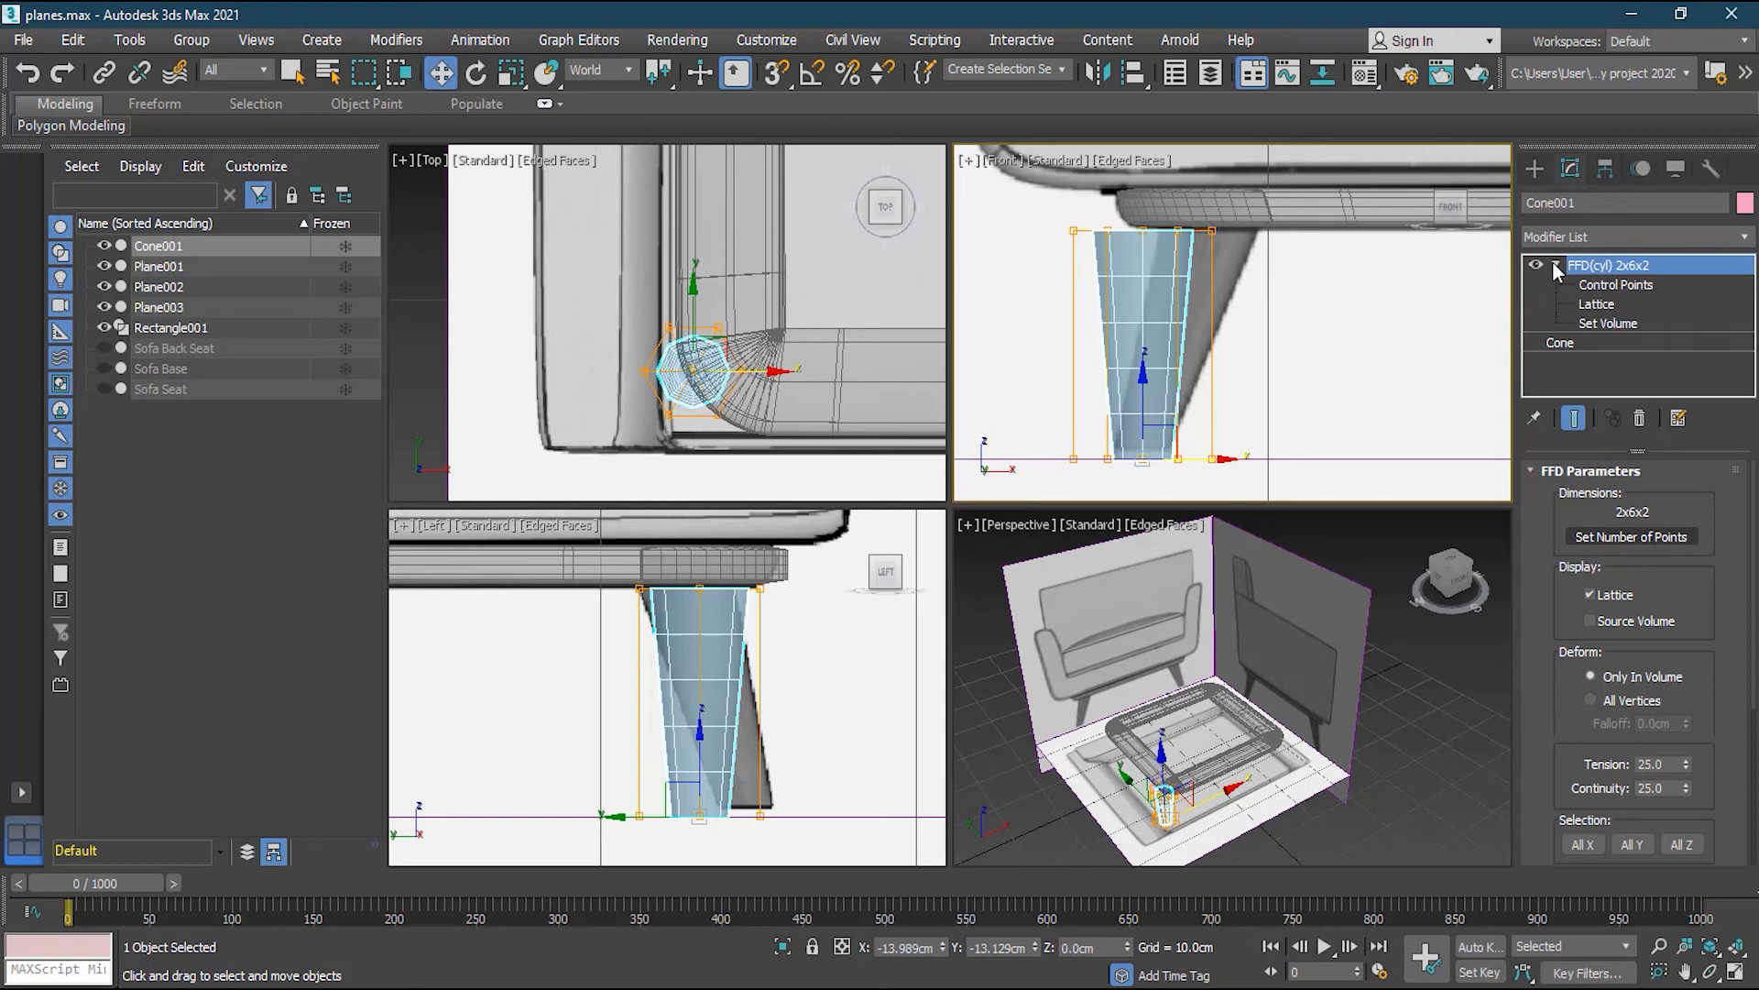
click(1609, 284)
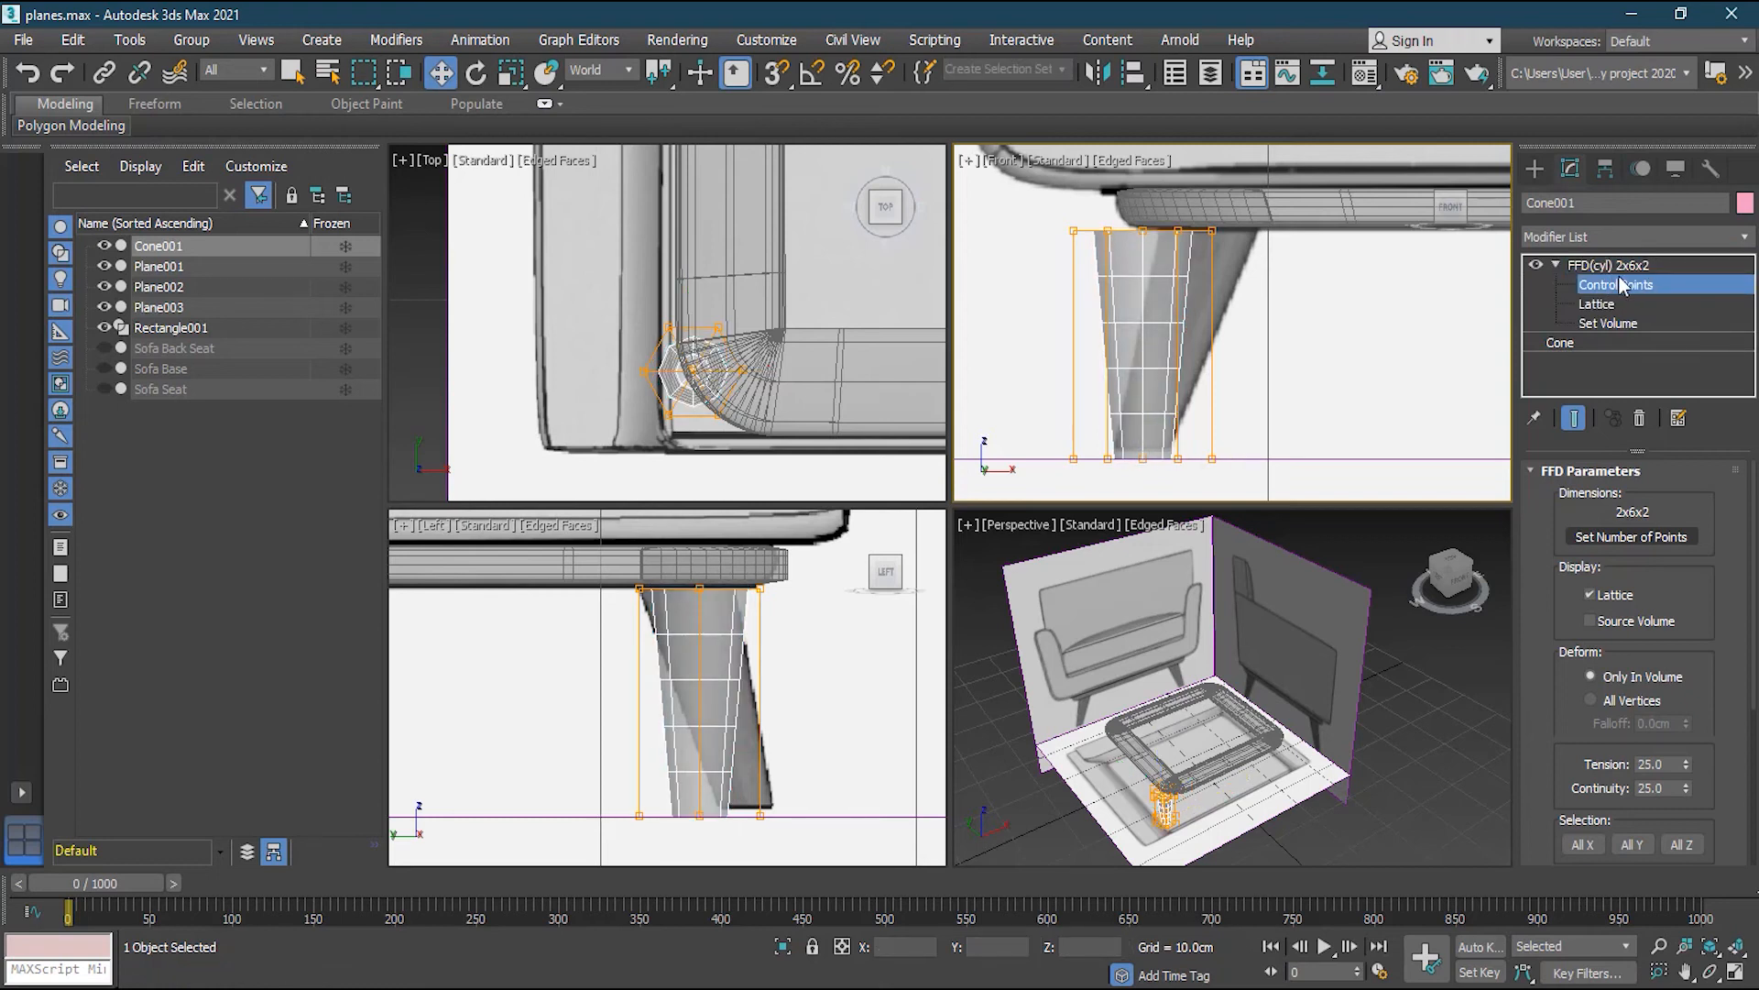
drag(1069, 209, 1262, 257)
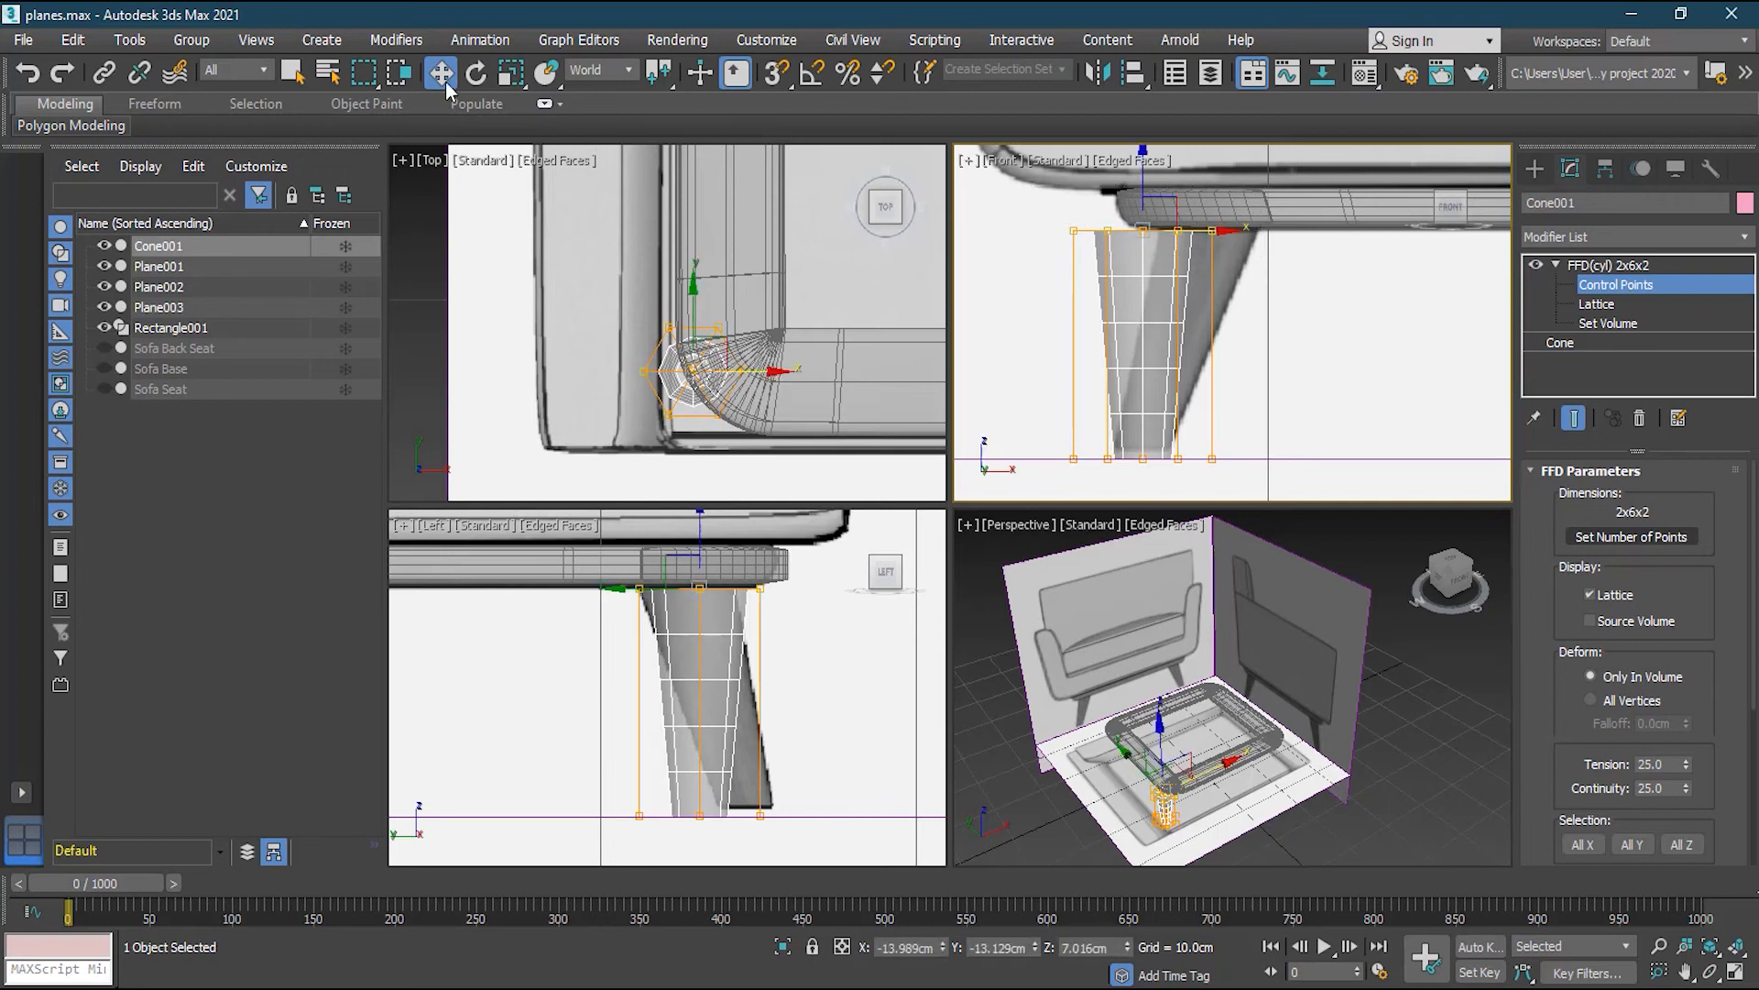
drag(1220, 230, 1287, 229)
drag(1033, 437, 1210, 458)
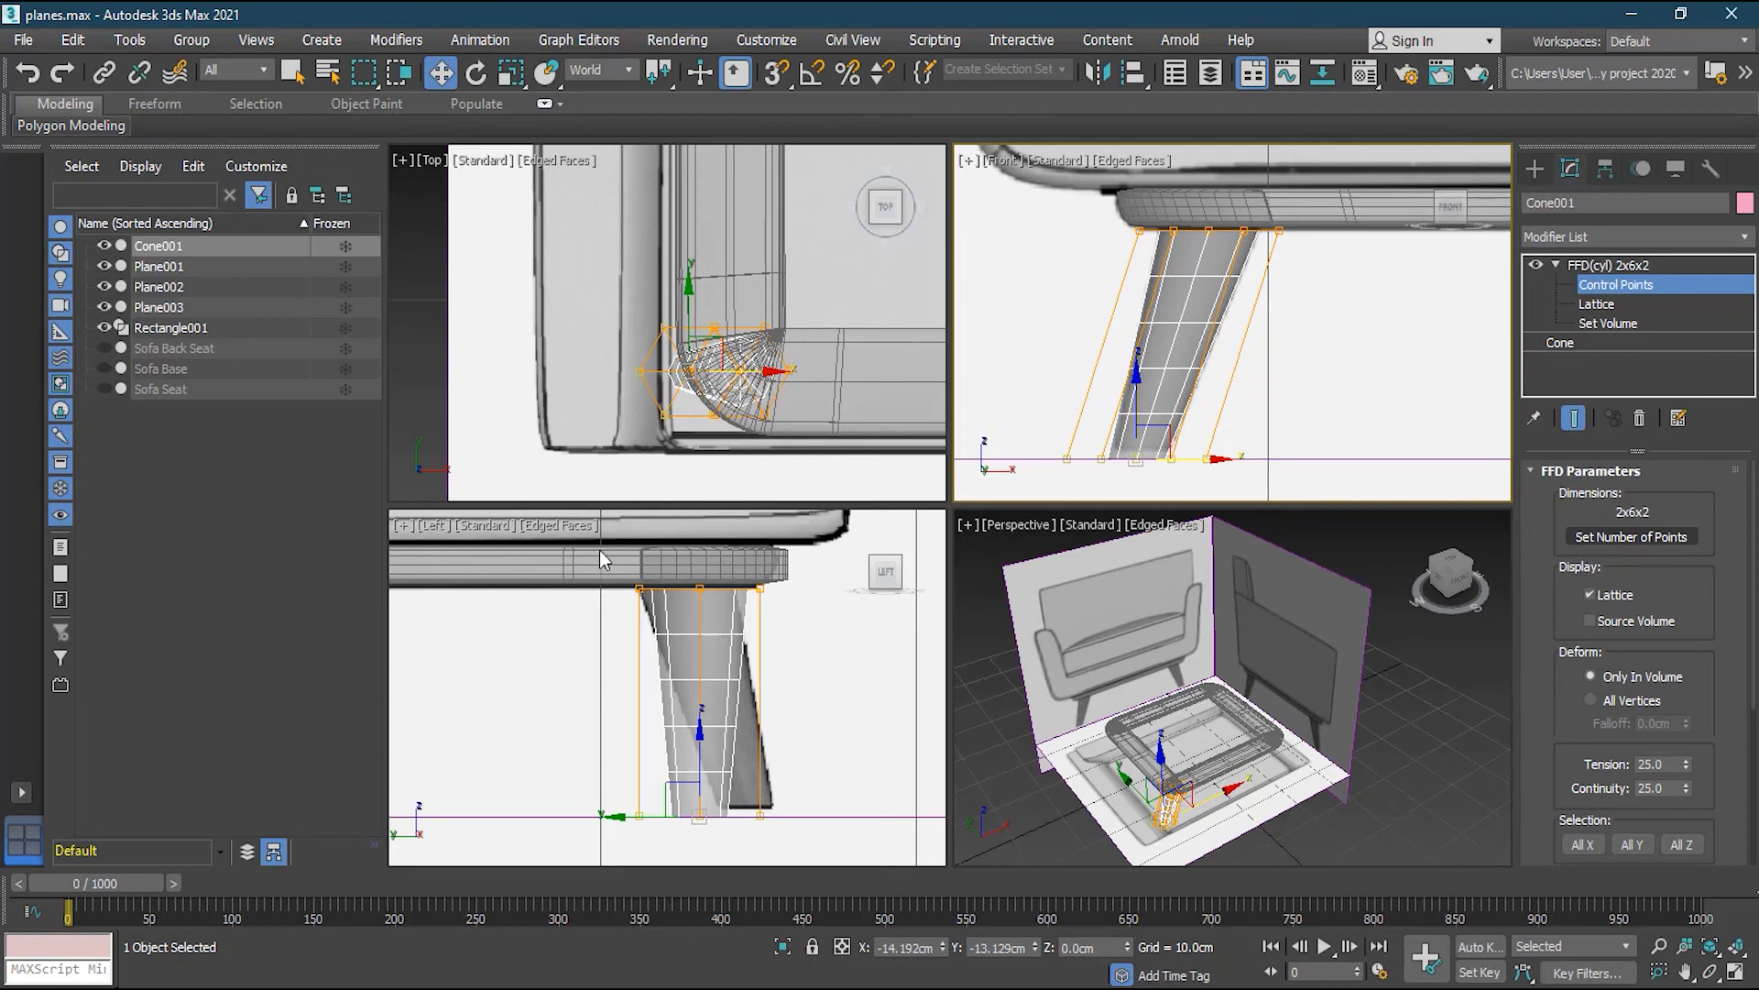
Match the leg's slant in the Left view by shifting the upper control points slightly and moving the lower ones to about Y -14.74 cm
drag(598, 546, 778, 611)
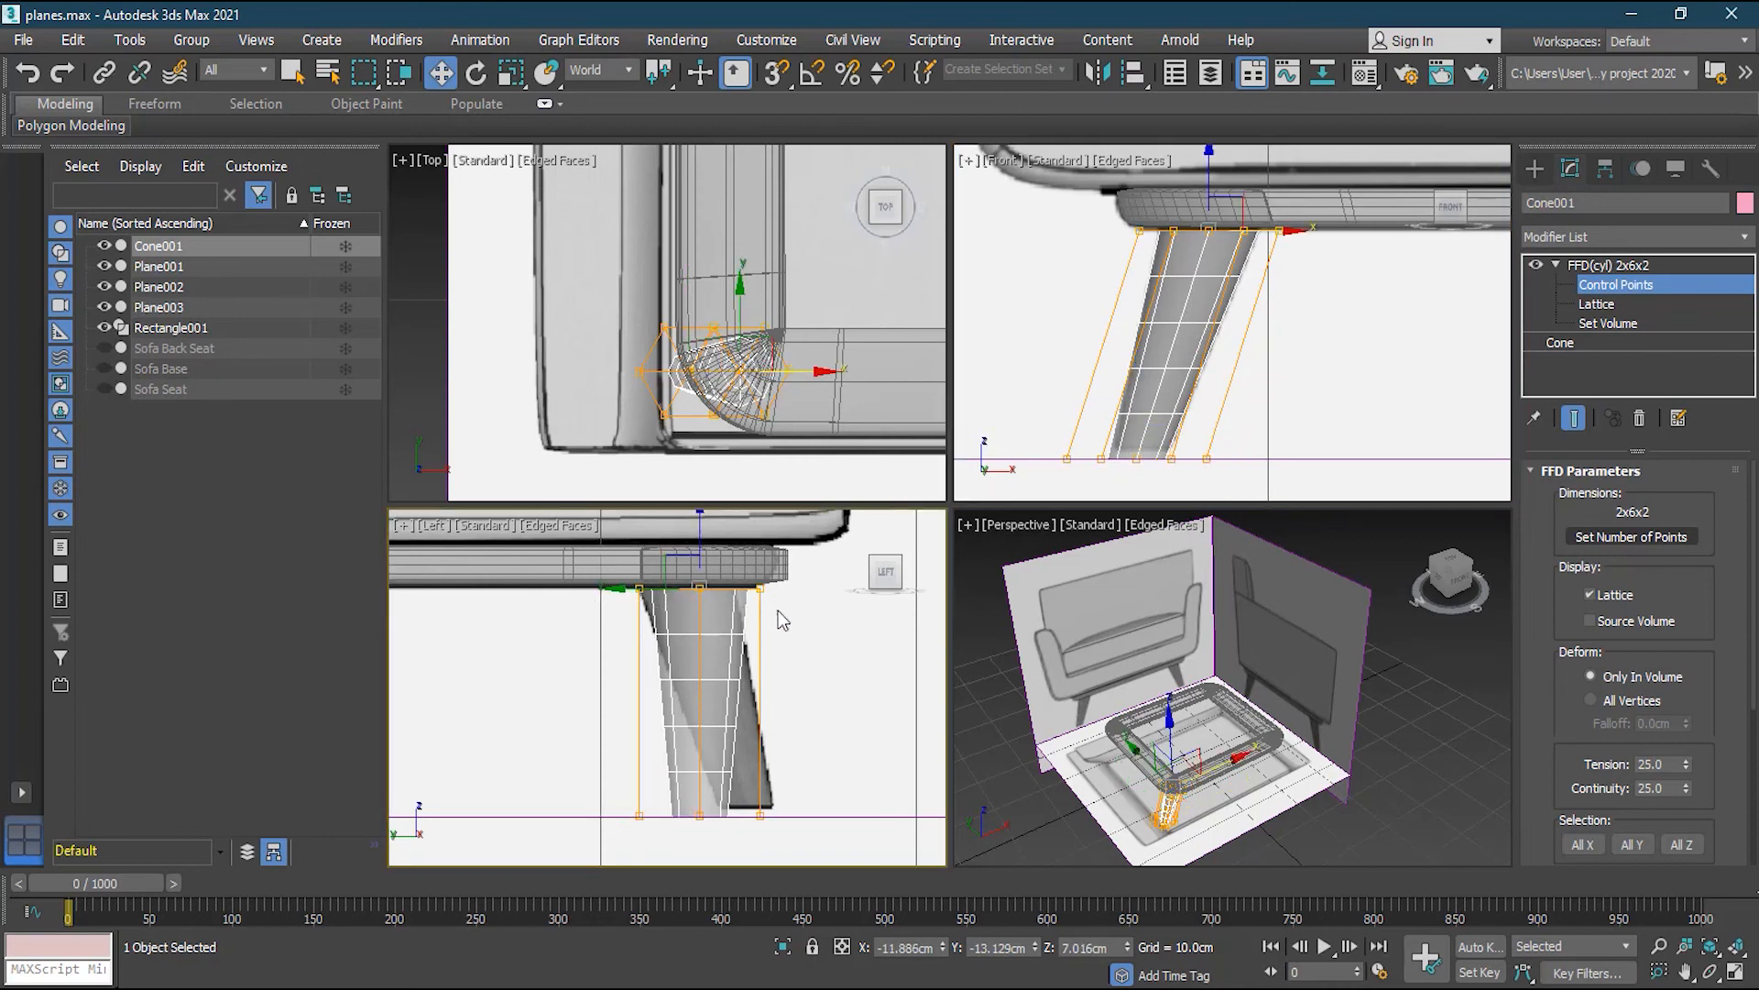
drag(614, 587, 600, 587)
drag(628, 759, 810, 846)
drag(620, 825, 723, 818)
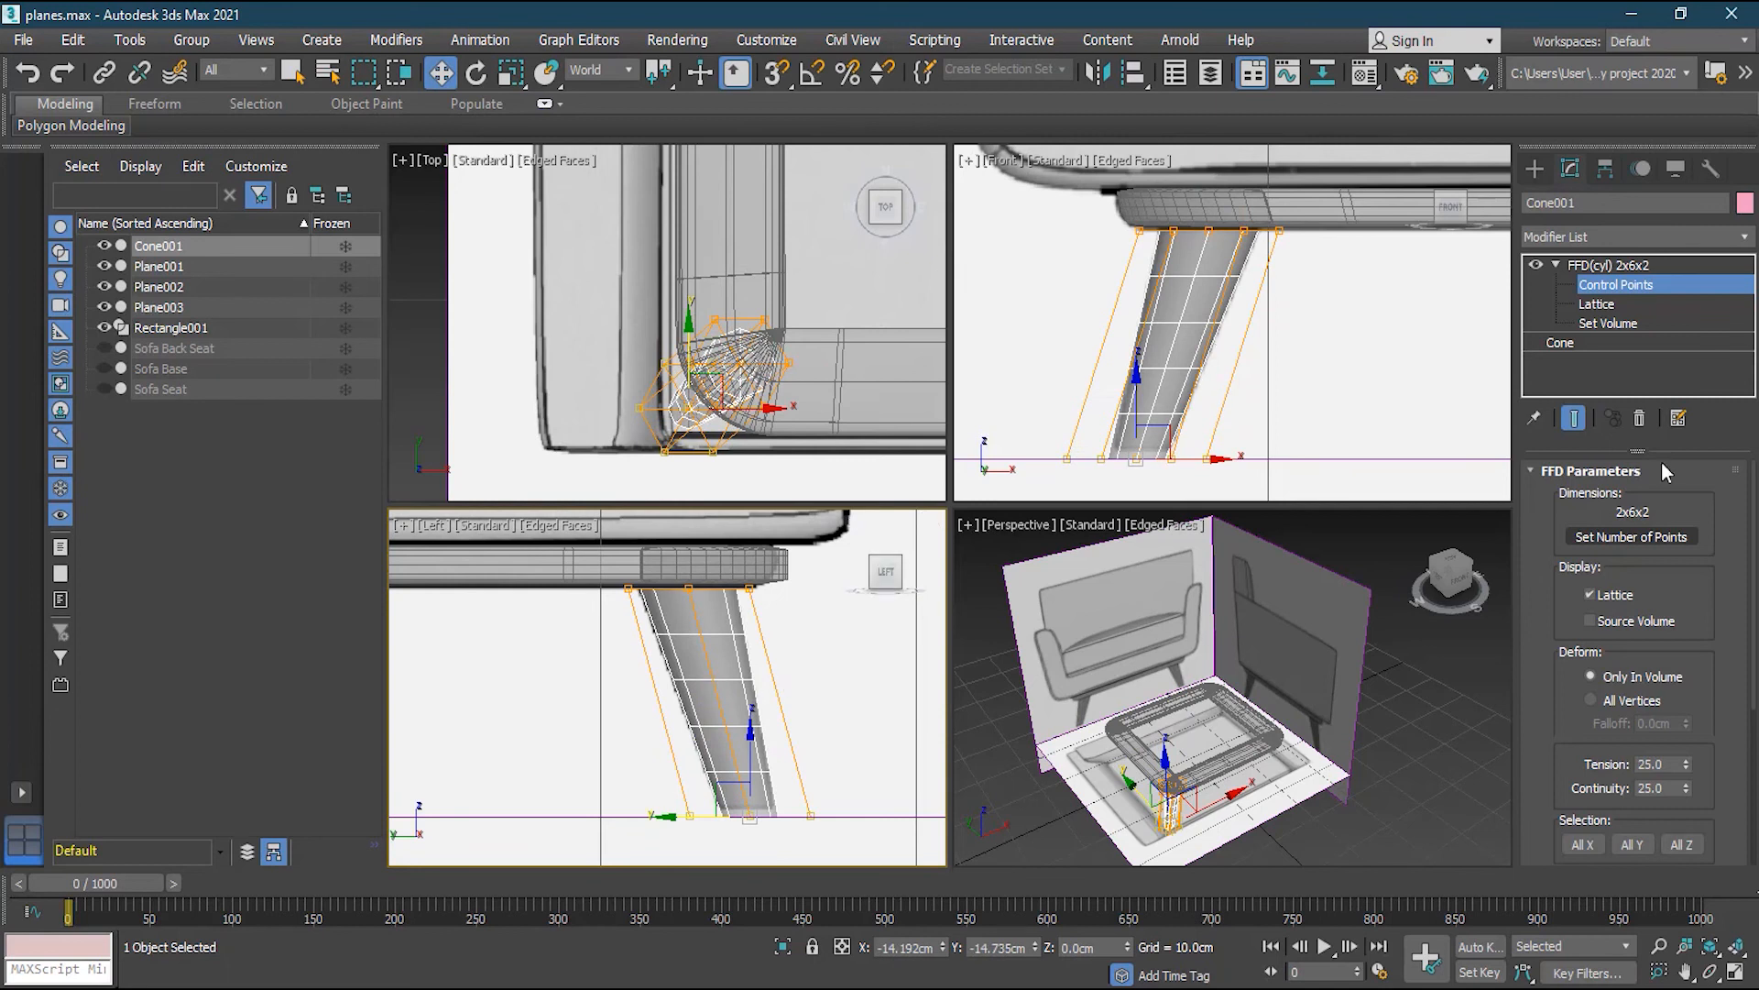
Leave control point editing, add a TurboSmooth modifier above the leg's FFD, and check the leg's upper end up close
click(1626, 266)
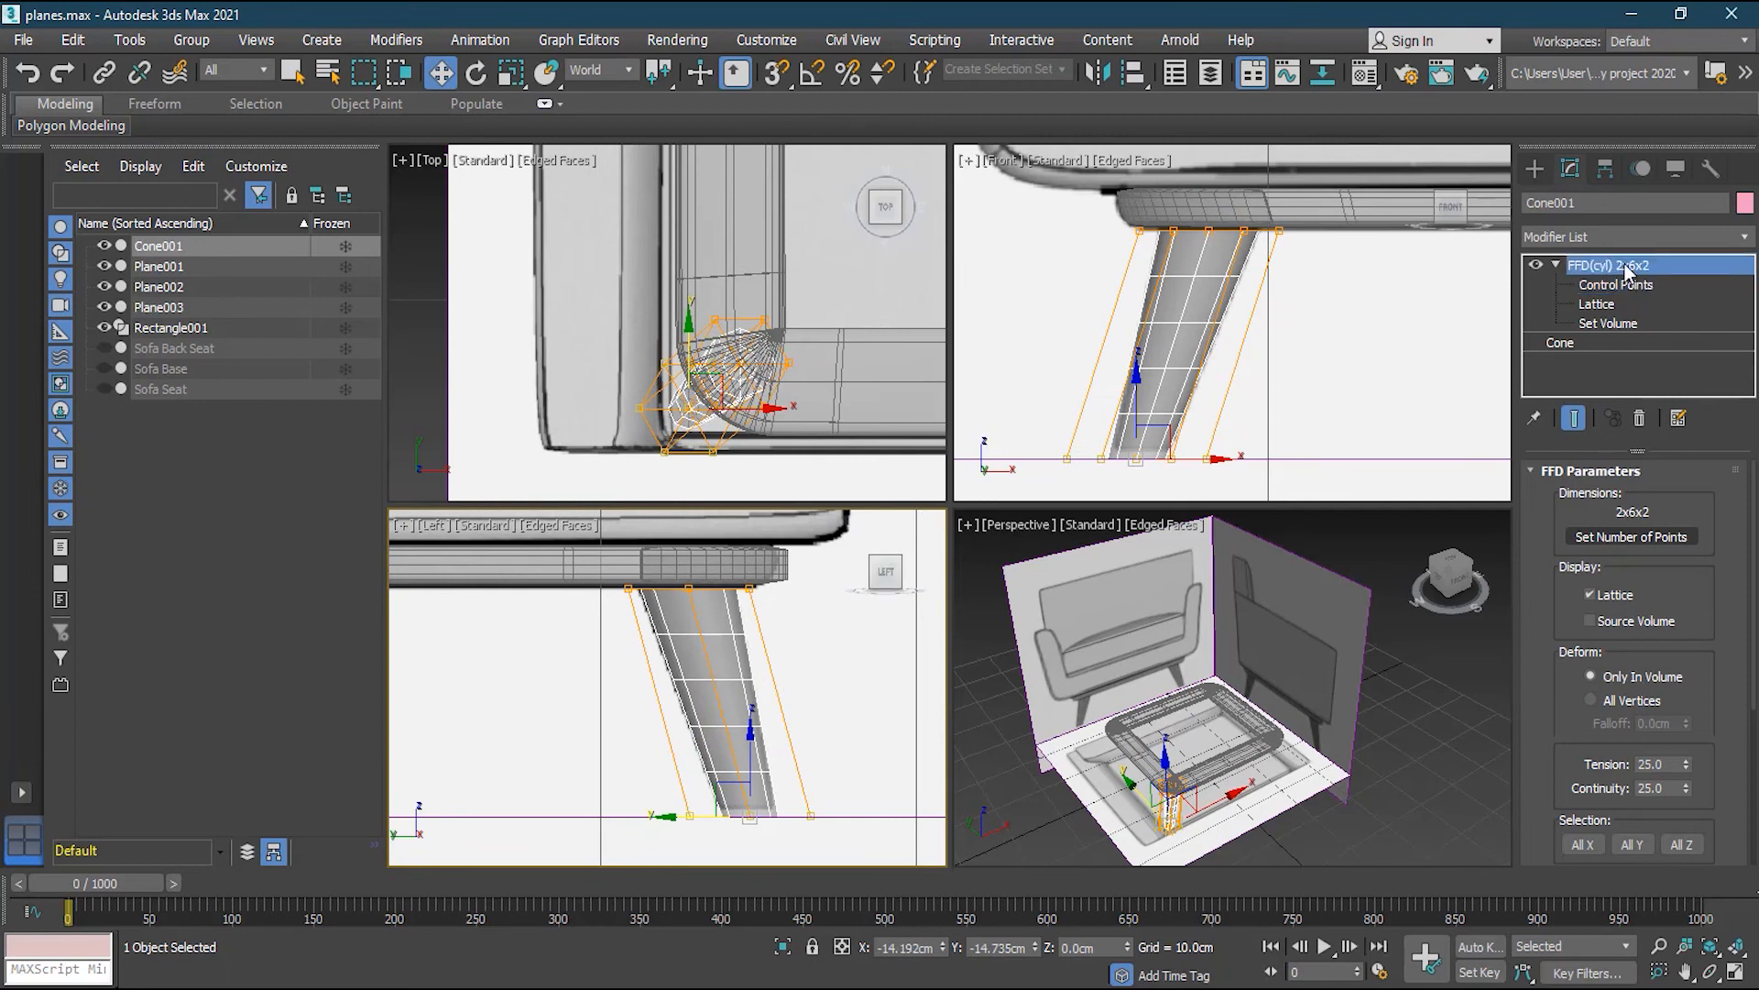
click(1555, 265)
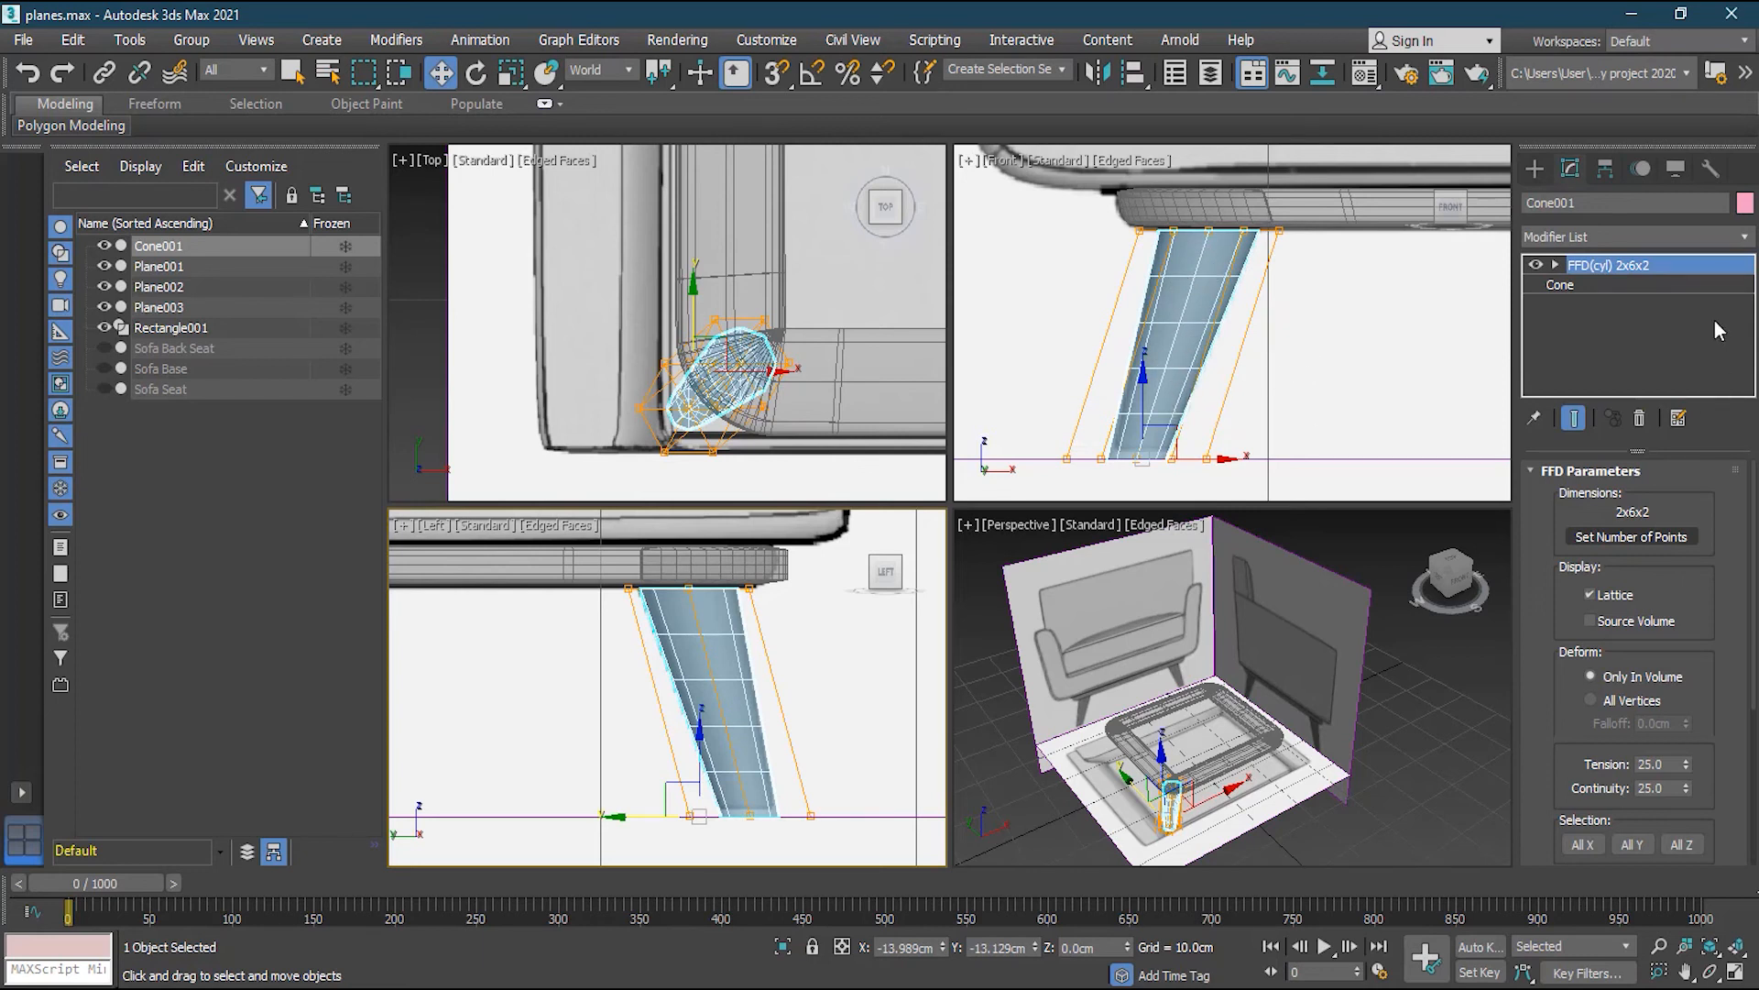
click(1746, 236)
drag(1751, 311, 1755, 751)
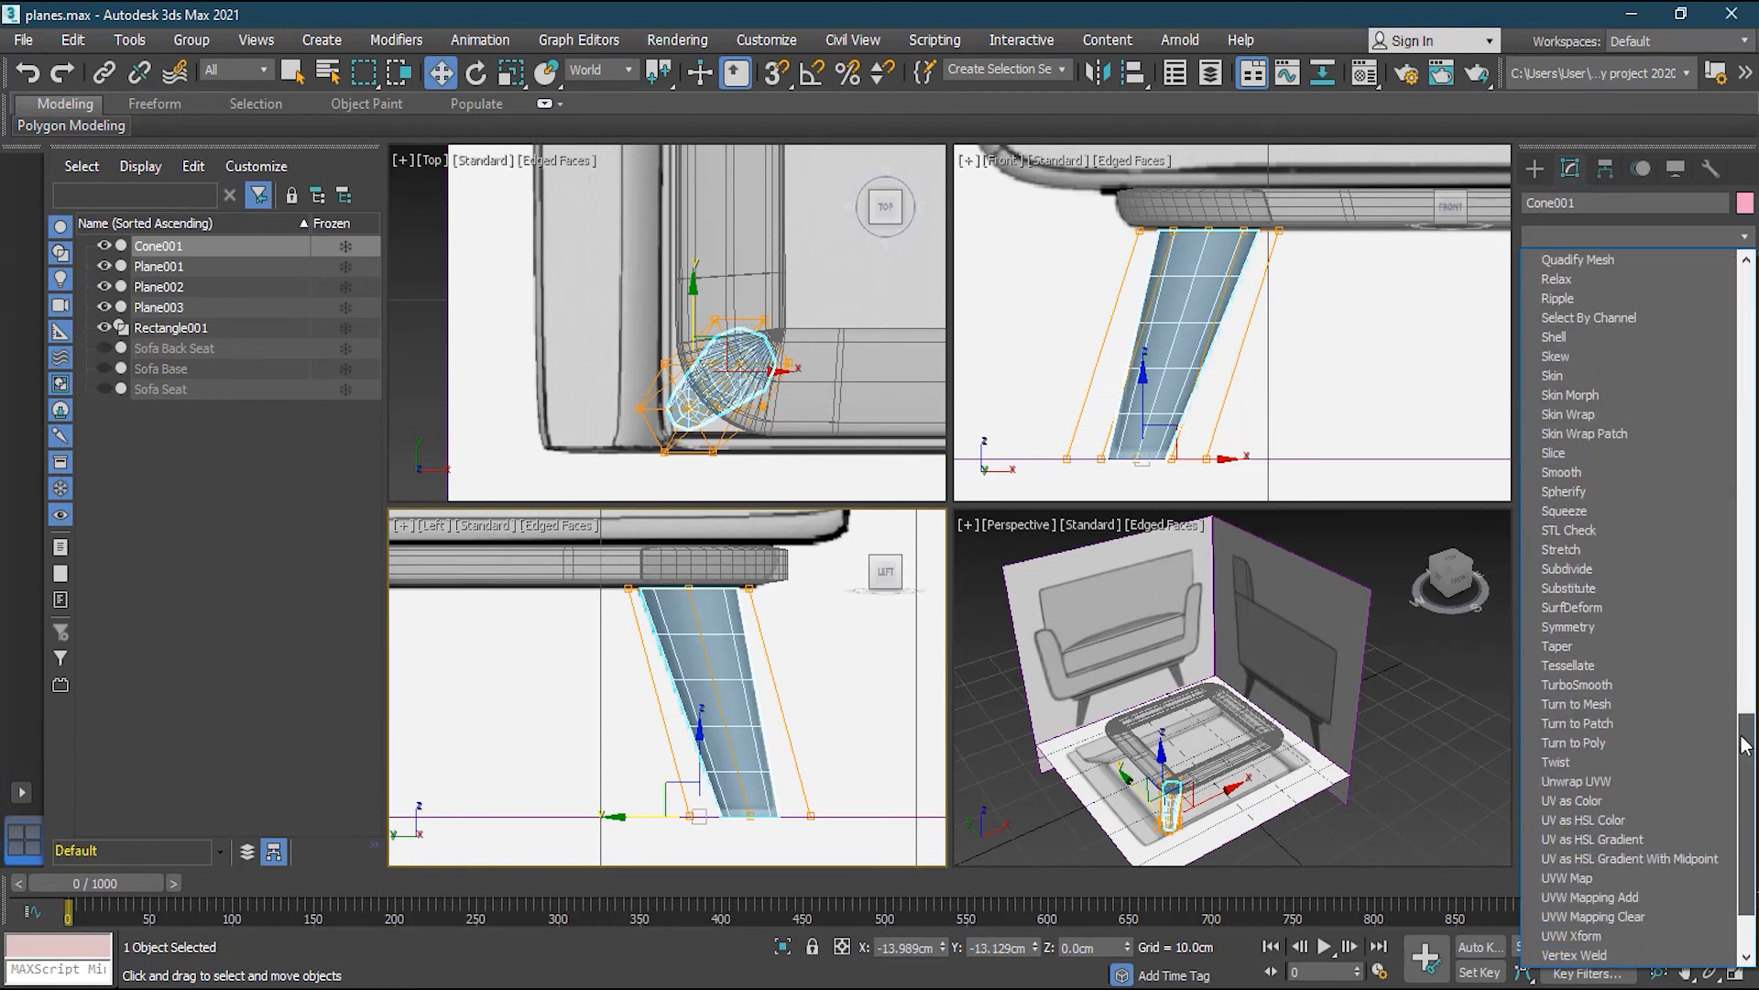
click(1637, 674)
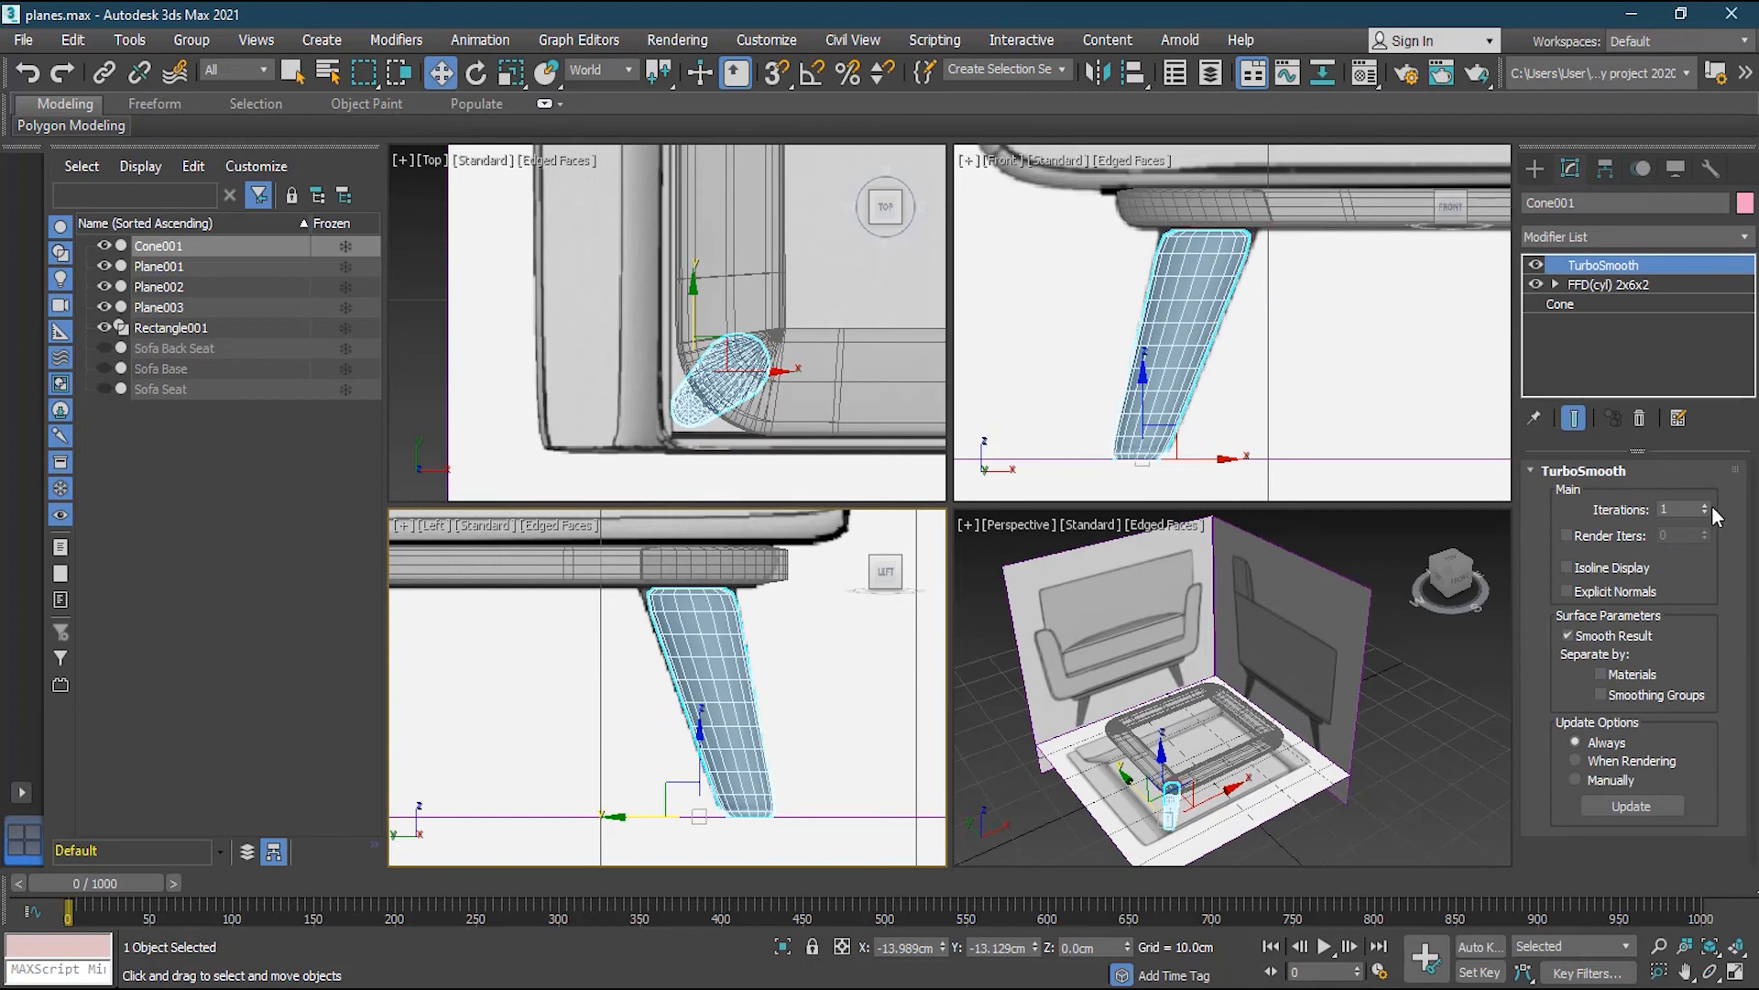
scroll(1203, 223, up, 5)
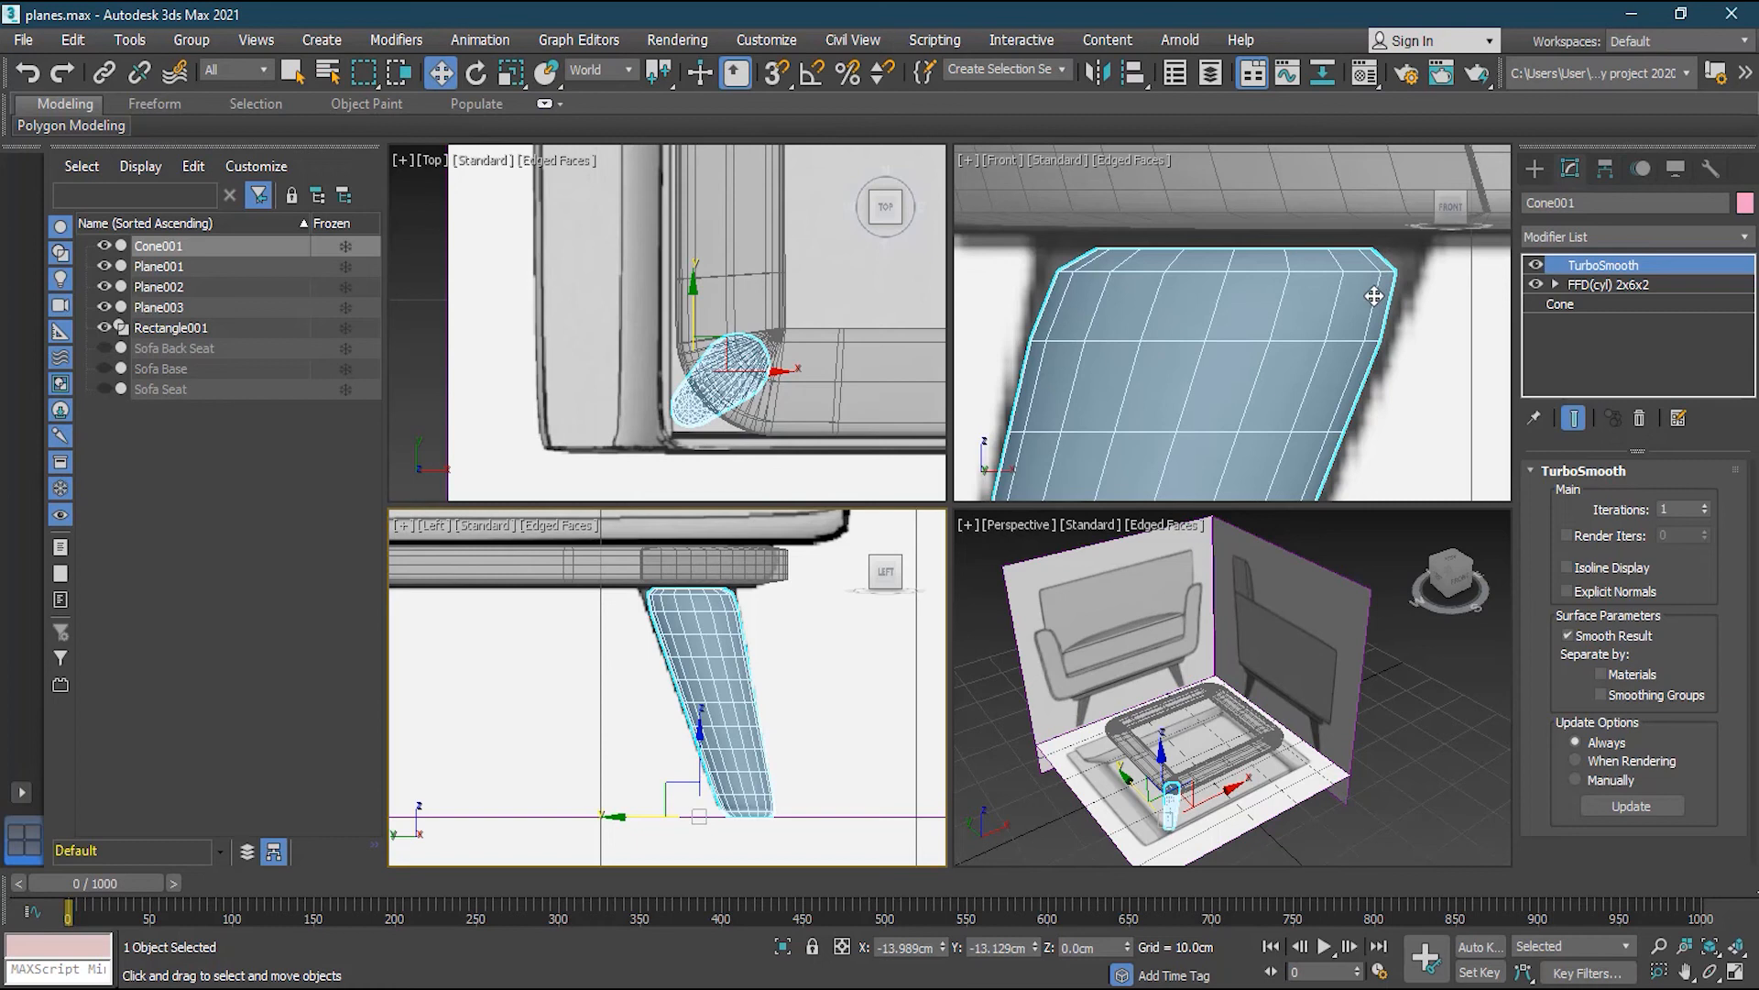
Set the leg cone's height segments to 12 beneath its FFD and TurboSmooth modifiers
click(1624, 302)
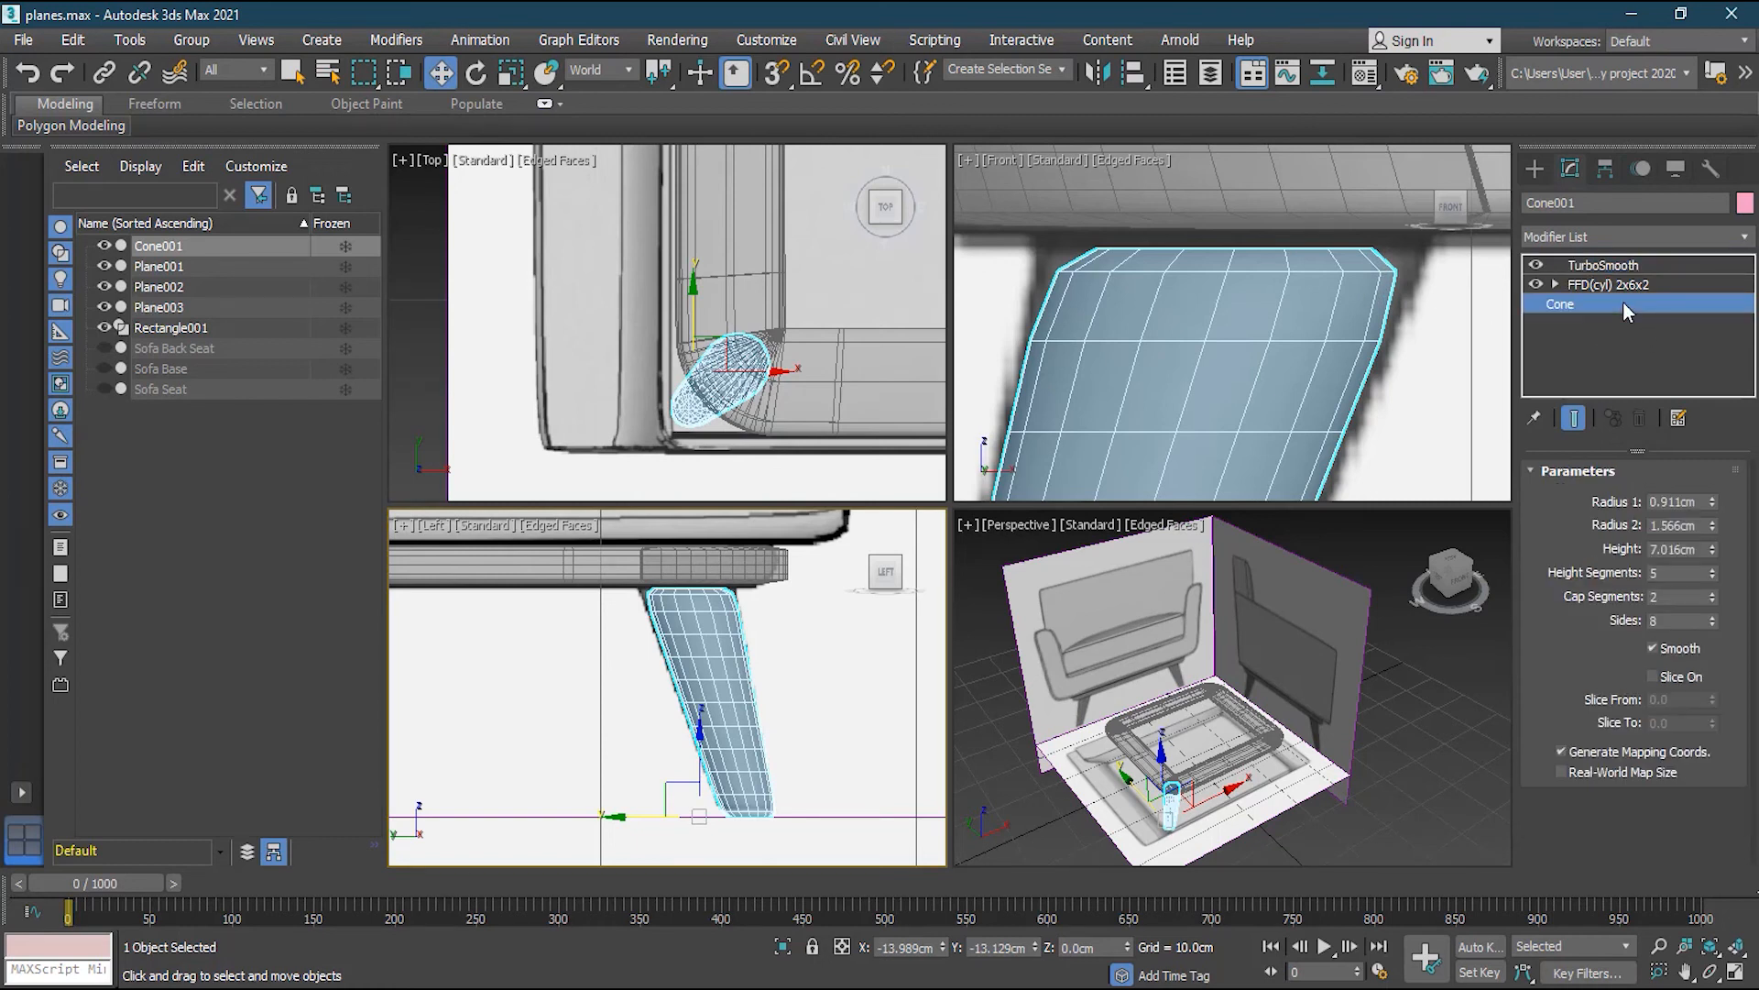
click(1710, 568)
click(1710, 568)
click(1710, 569)
click(1710, 568)
click(1710, 568)
click(1710, 568)
click(1710, 568)
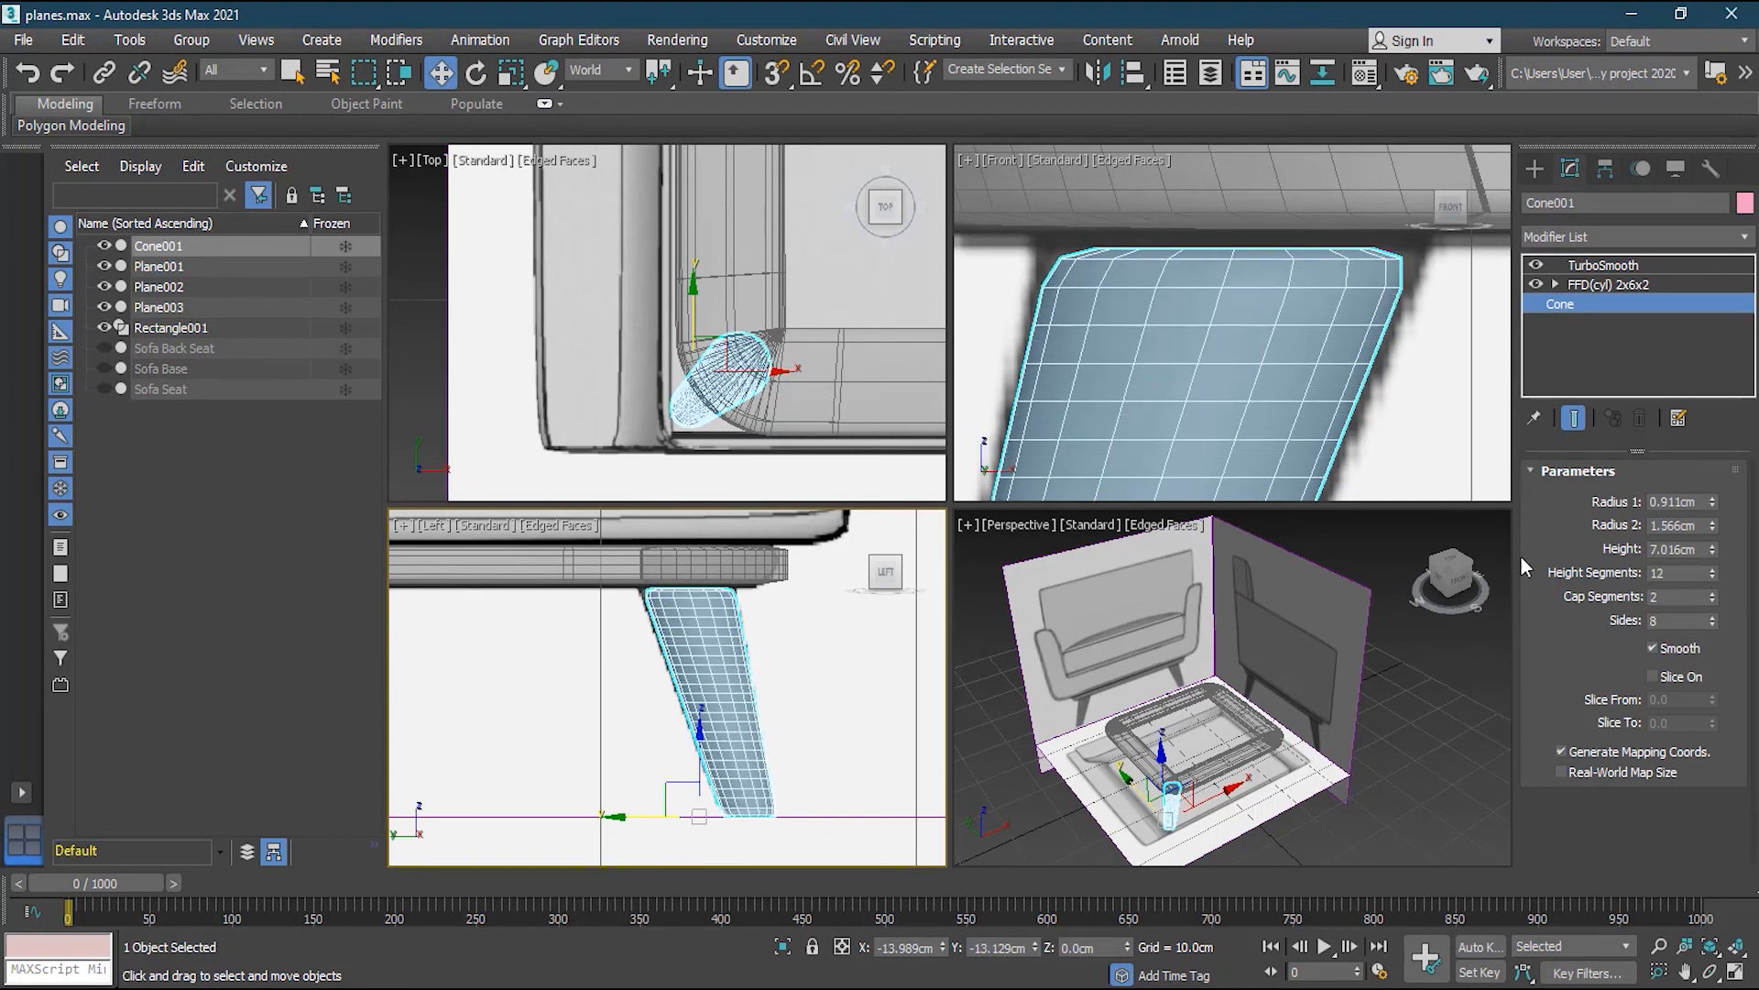
Align the leg with the front reference by raising it to about Z 0.334 cm and shifting it to about X -13.787 cm, then deselect it
scroll(1209, 284, down, 6)
scroll(1210, 284, up, 3)
scroll(1209, 335, up, 3)
middle_drag(1247, 238, 1237, 194)
middle_drag(1232, 344, 1226, 377)
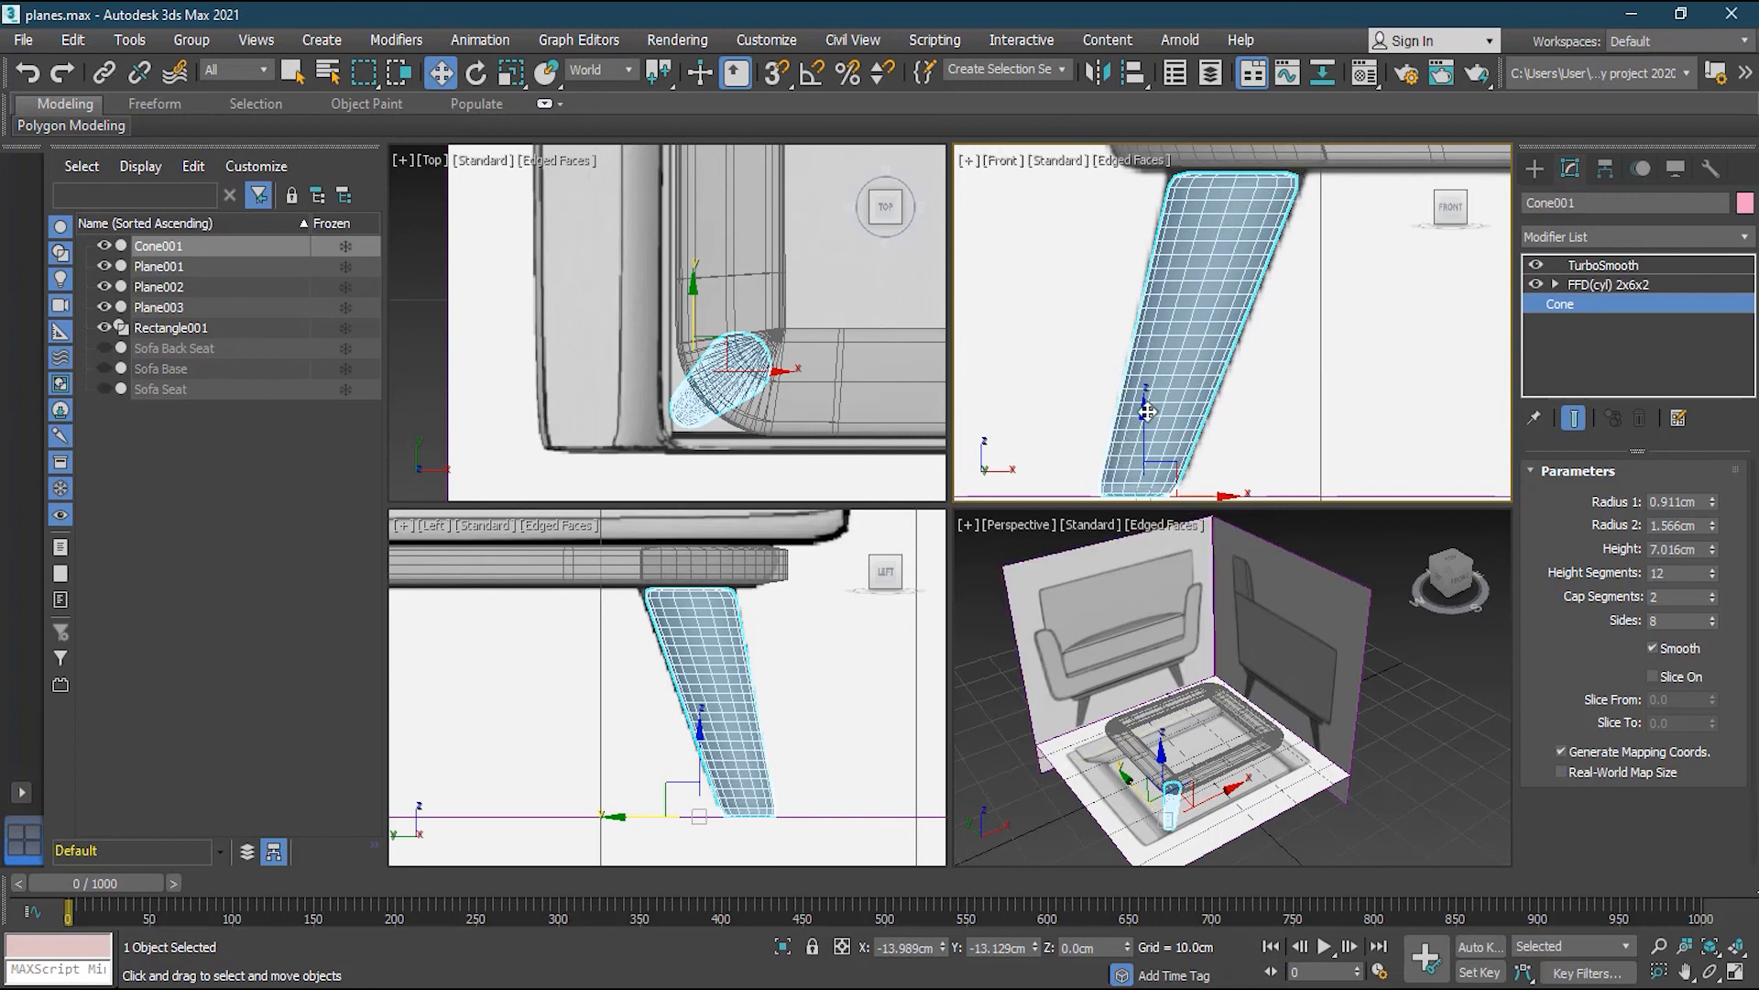
drag(1145, 415, 1146, 398)
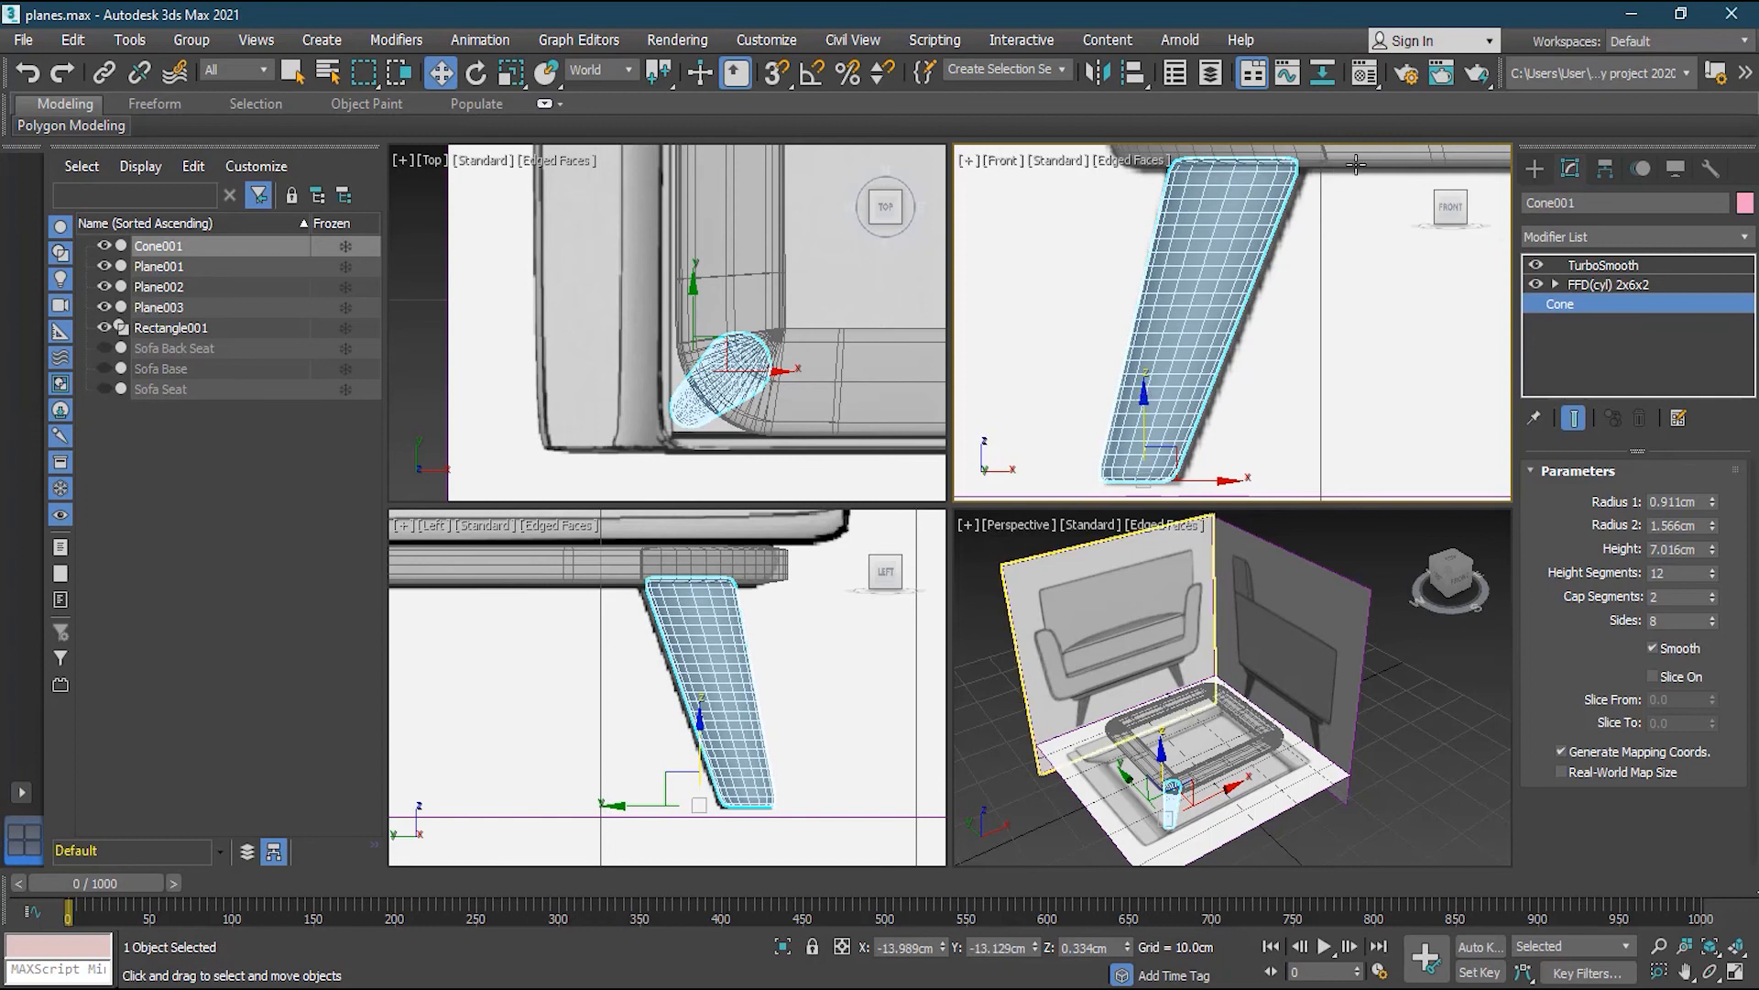
drag(1209, 476, 1218, 476)
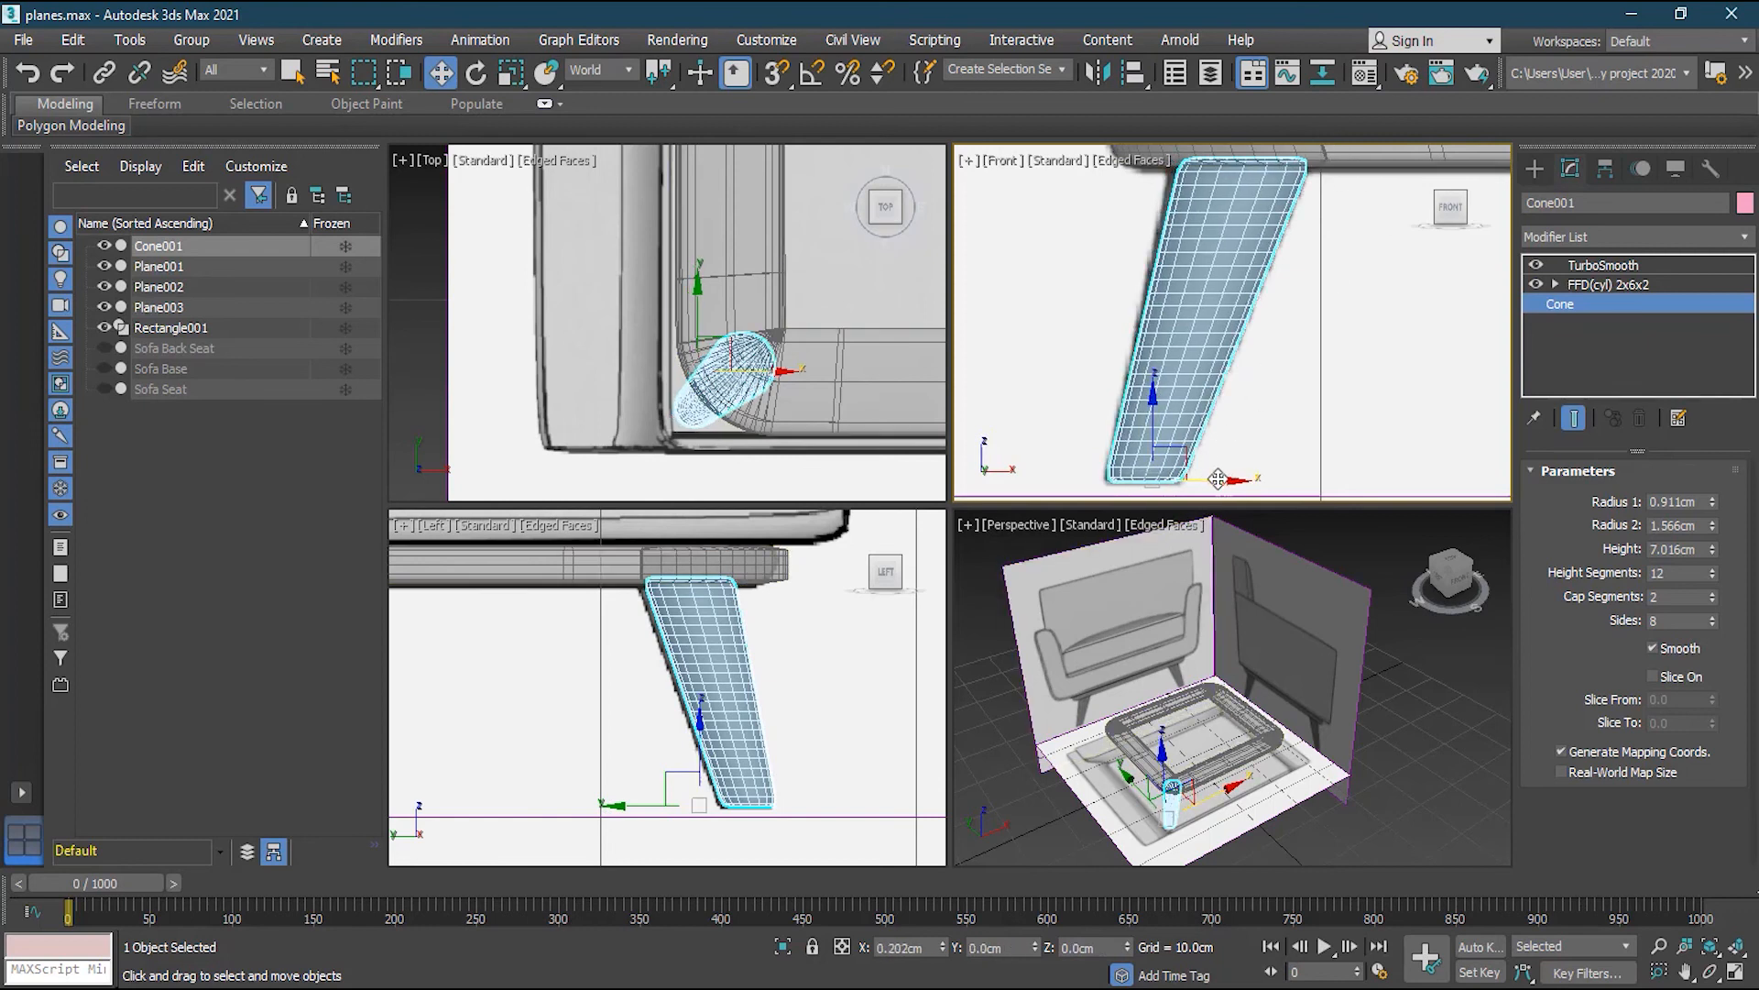
click(821, 723)
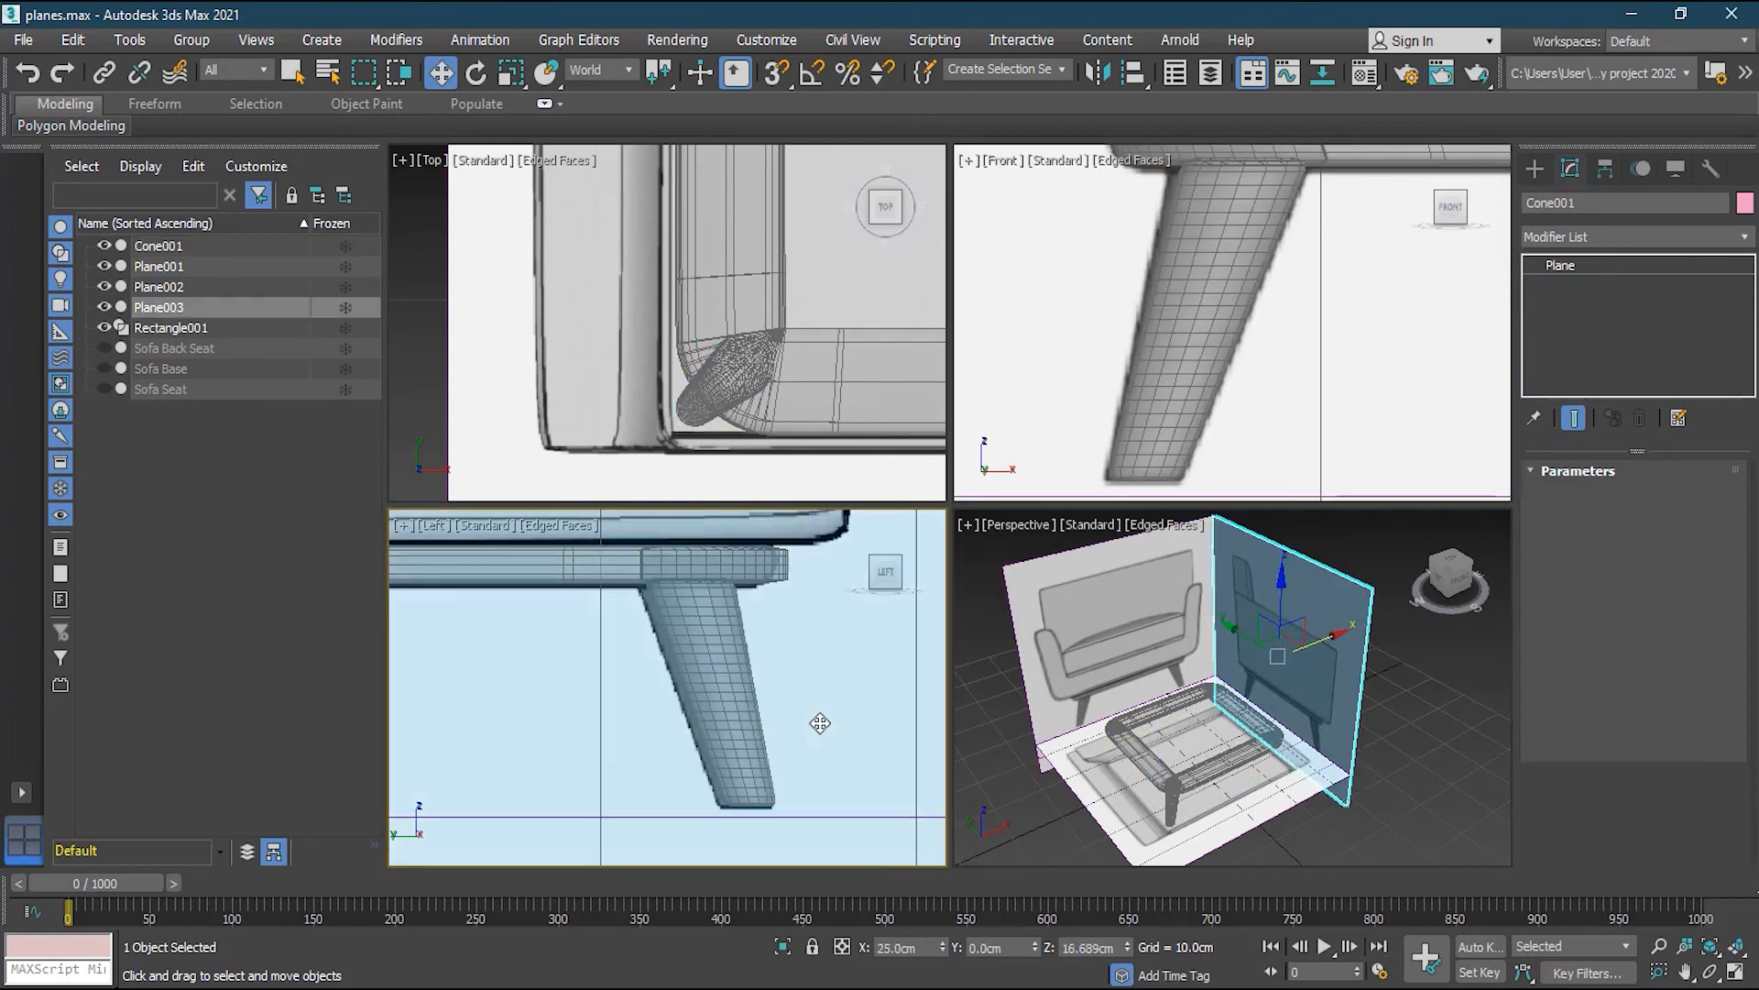
Mirror the leg across X as an instance and place the copy over the opposite front leg at about X 14.332 cm
middle_drag(1265, 188, 1201, 328)
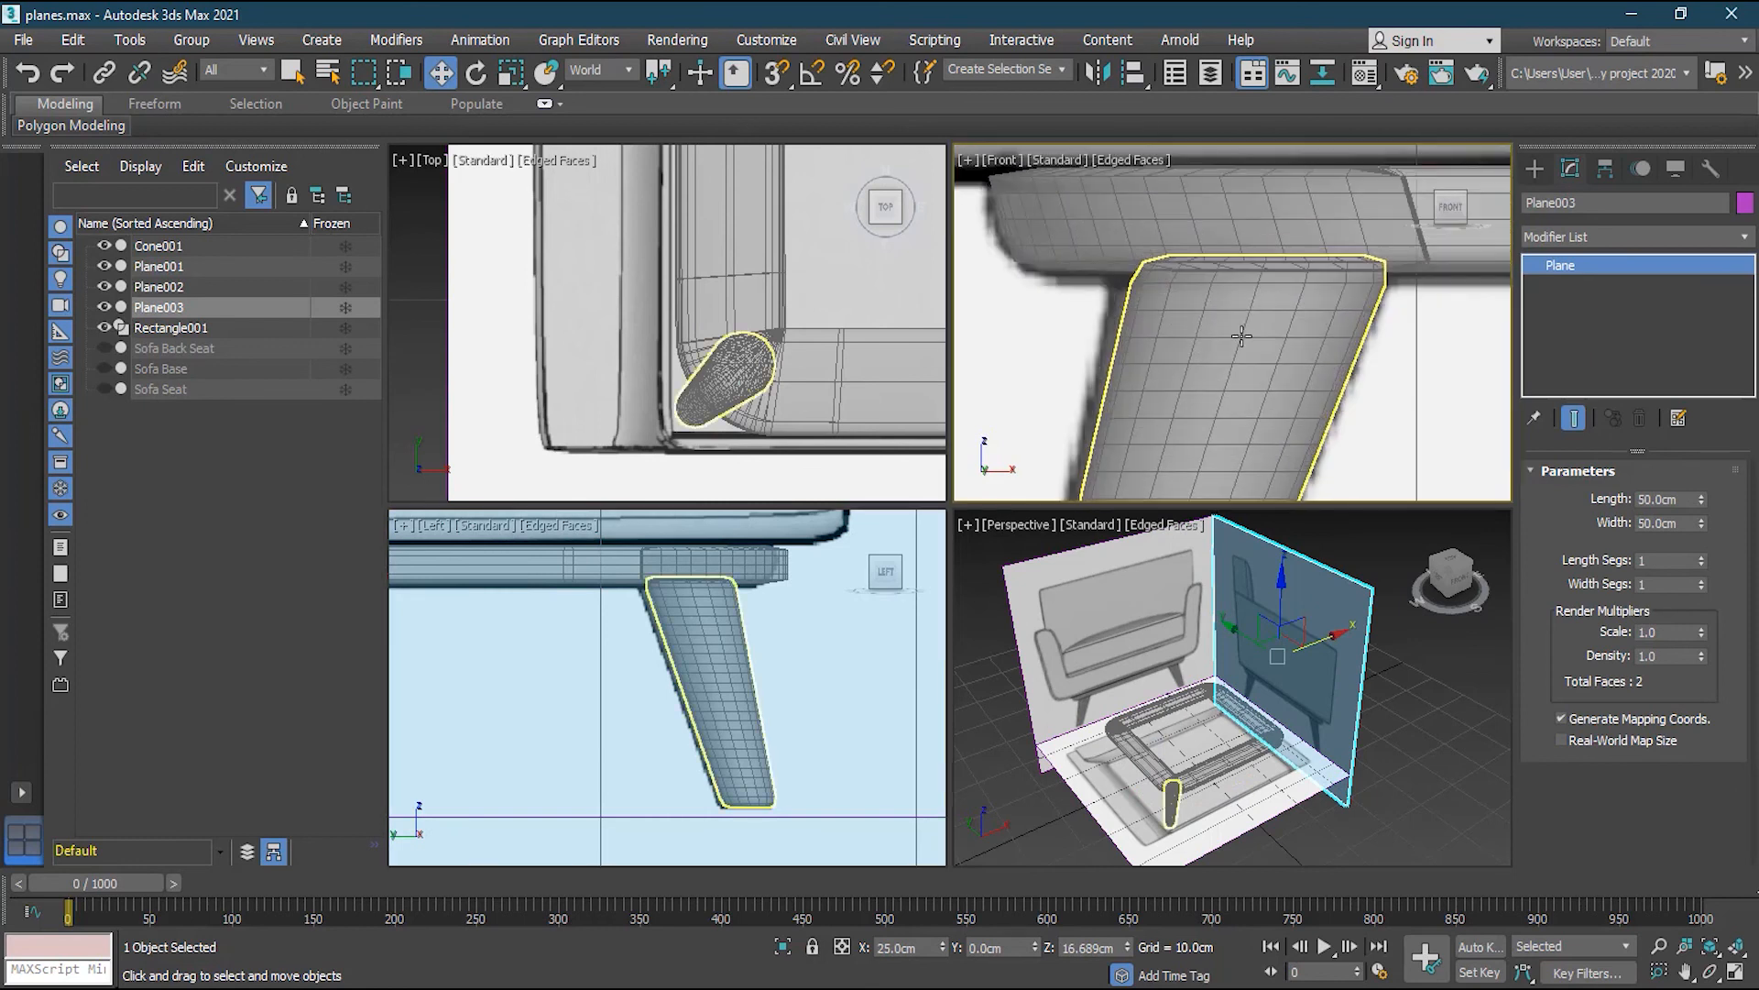
scroll(1225, 329, down, 2)
middle_drag(1249, 405, 1241, 181)
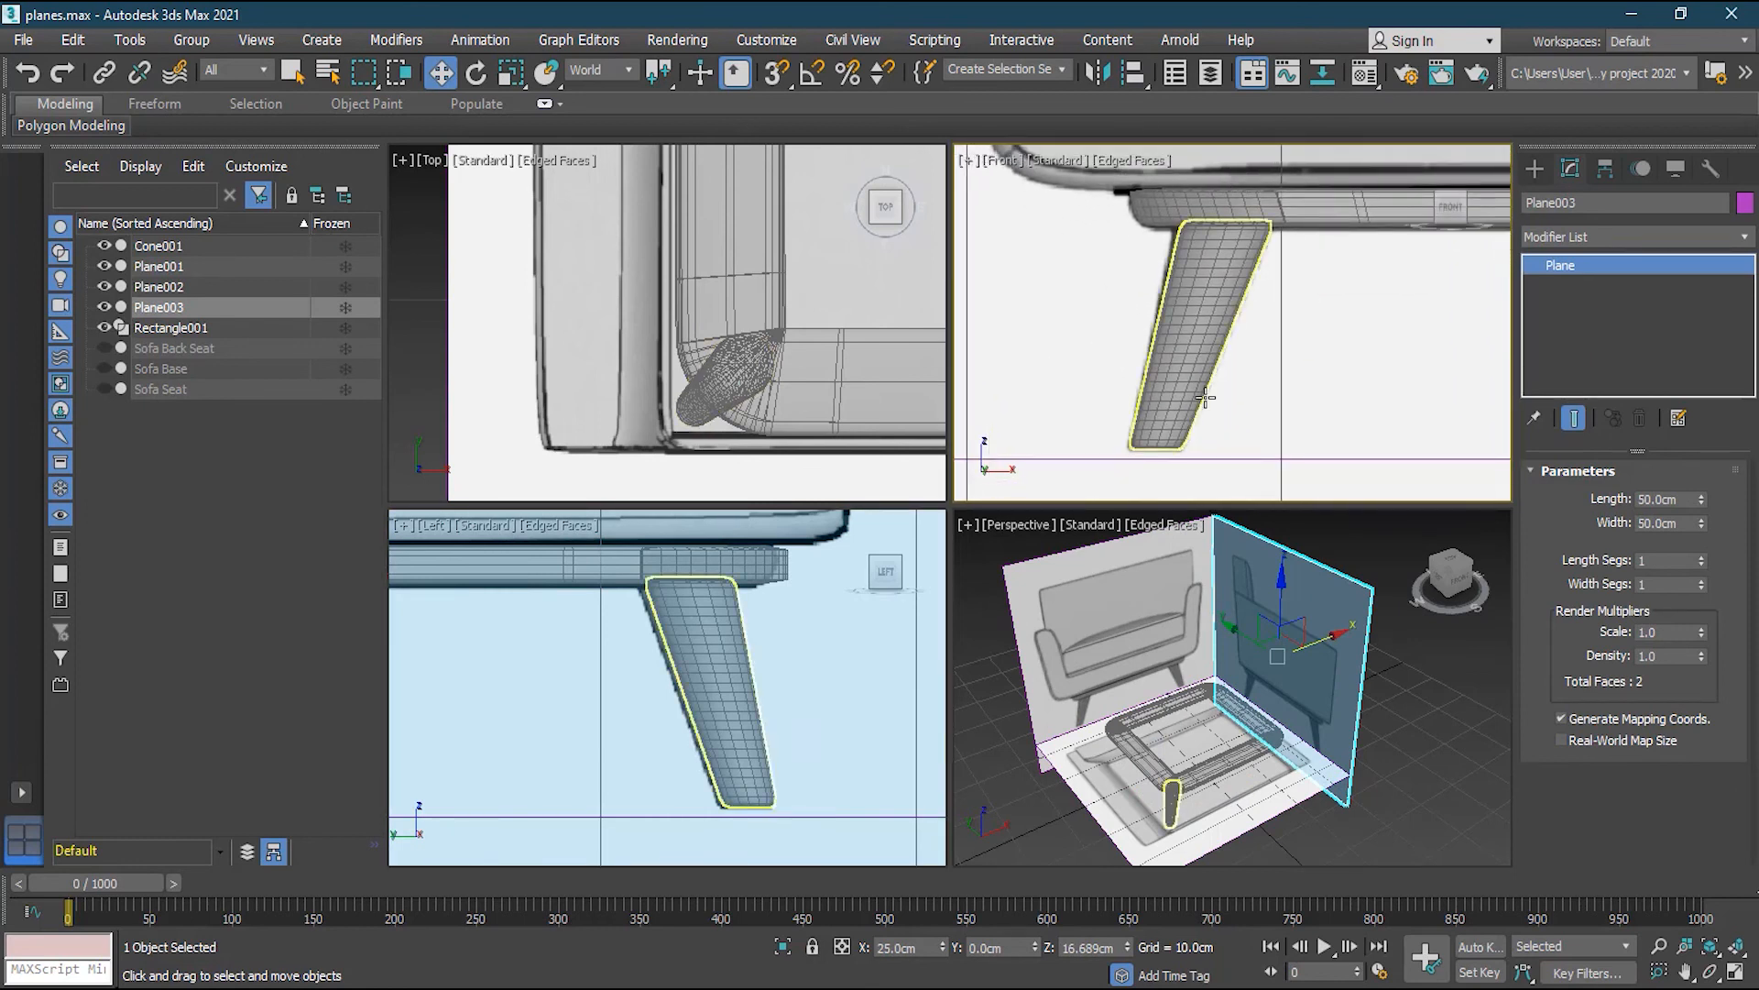
scroll(1204, 405, up, 3)
middle_drag(1204, 404, 1116, 384)
scroll(1265, 275, down, 3)
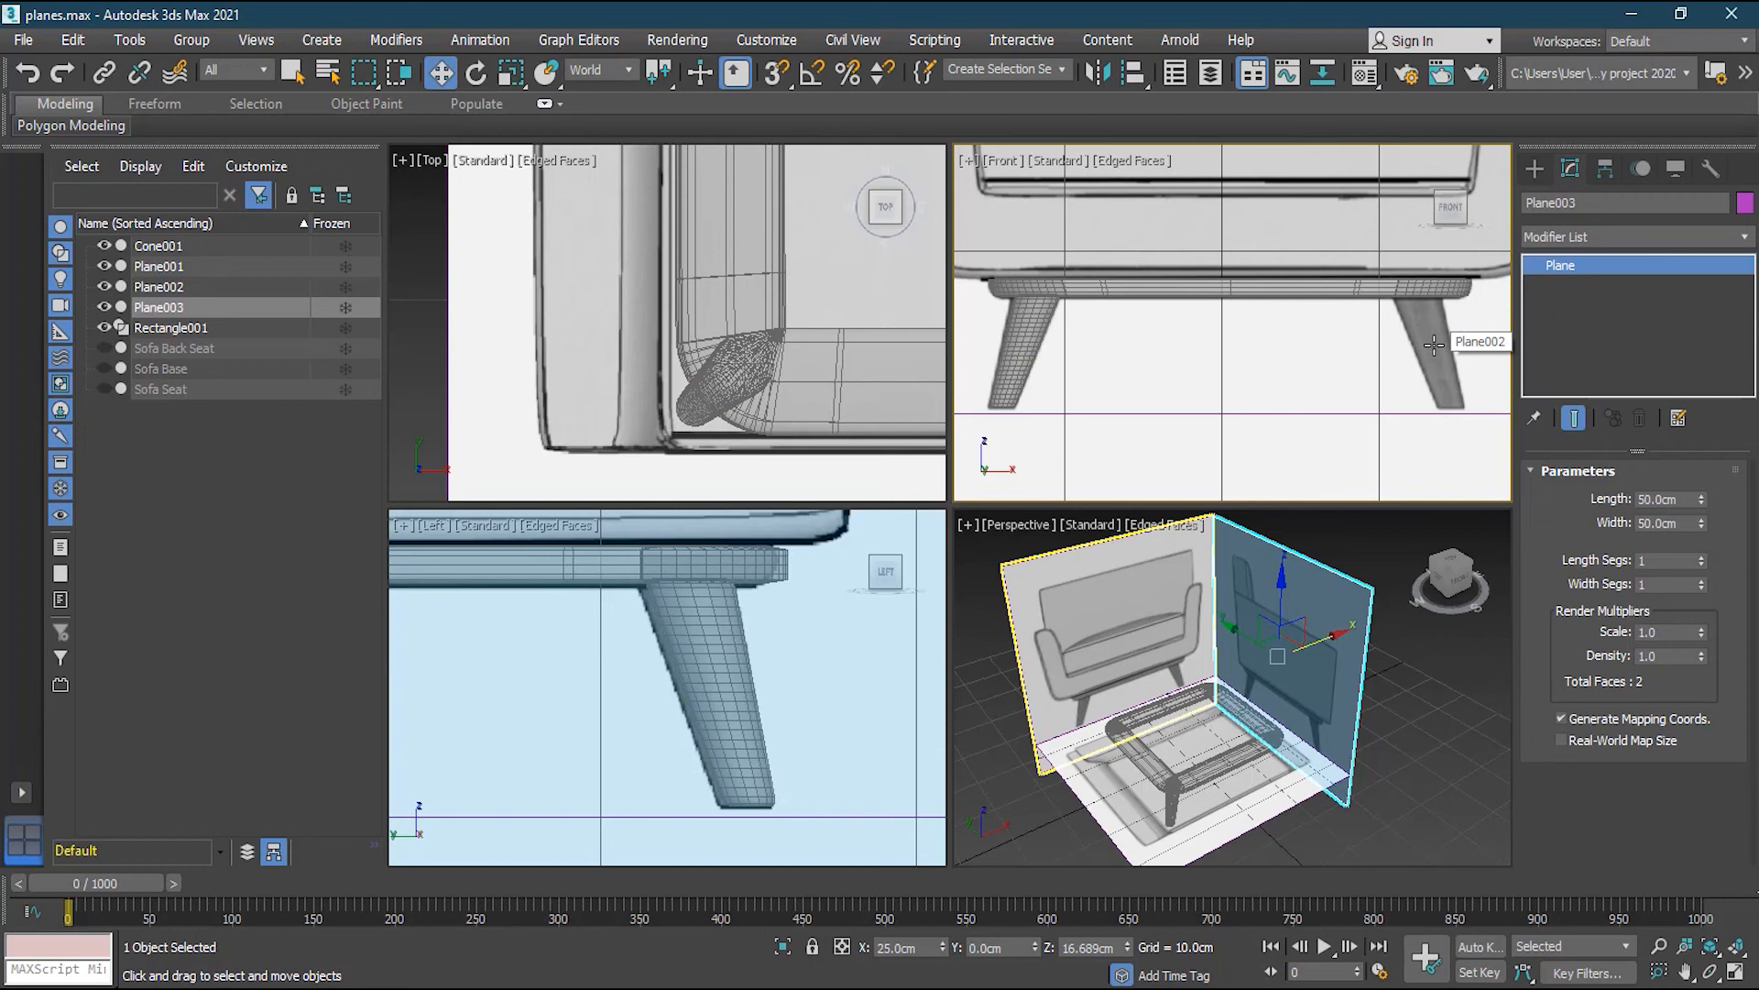
click(1028, 327)
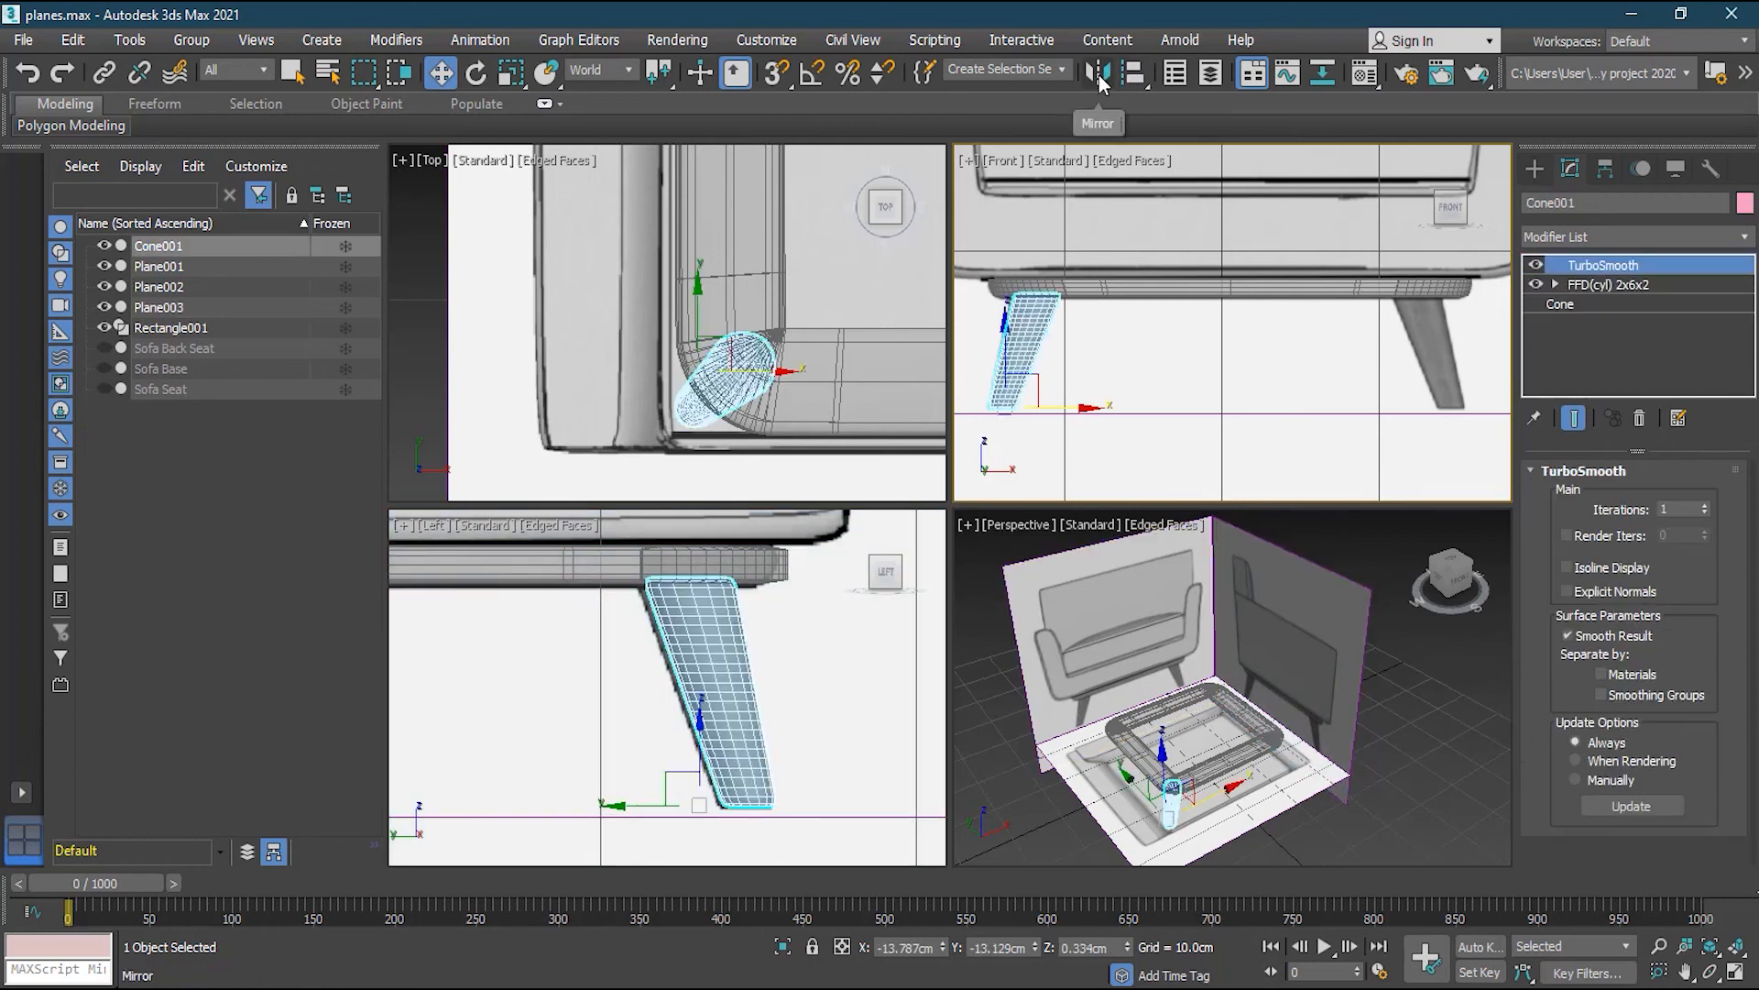
click(1099, 77)
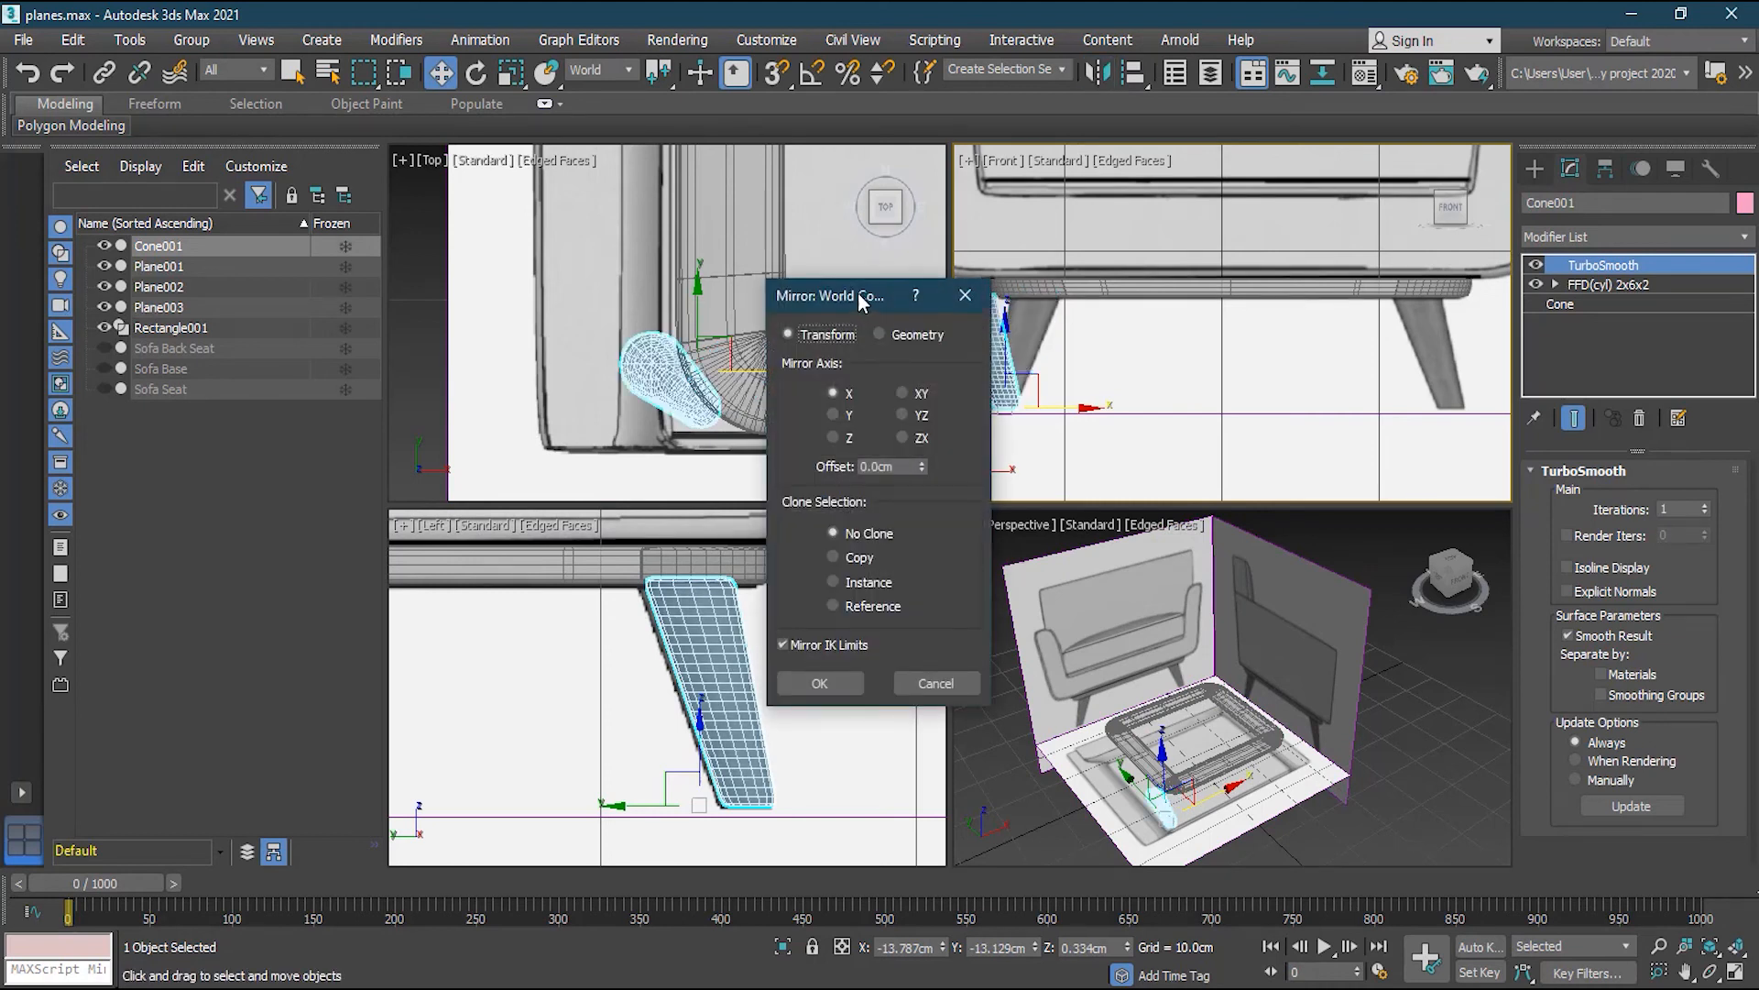
drag(860, 294, 635, 293)
click(1149, 363)
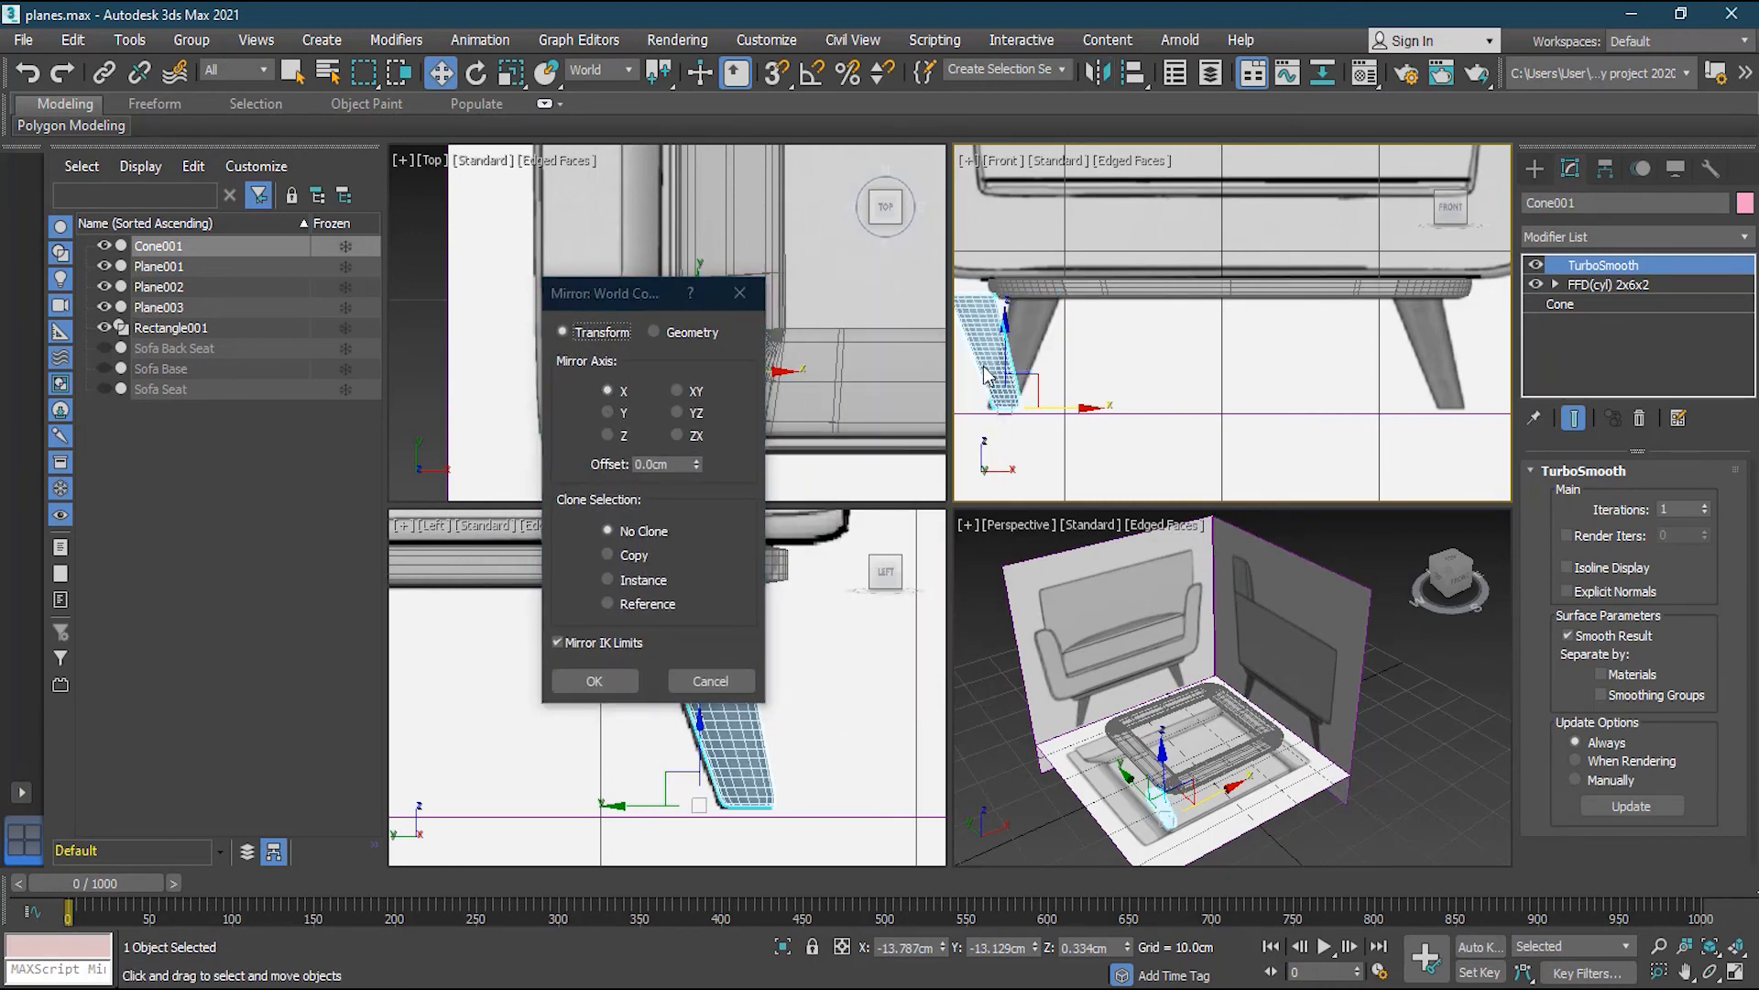
click(646, 580)
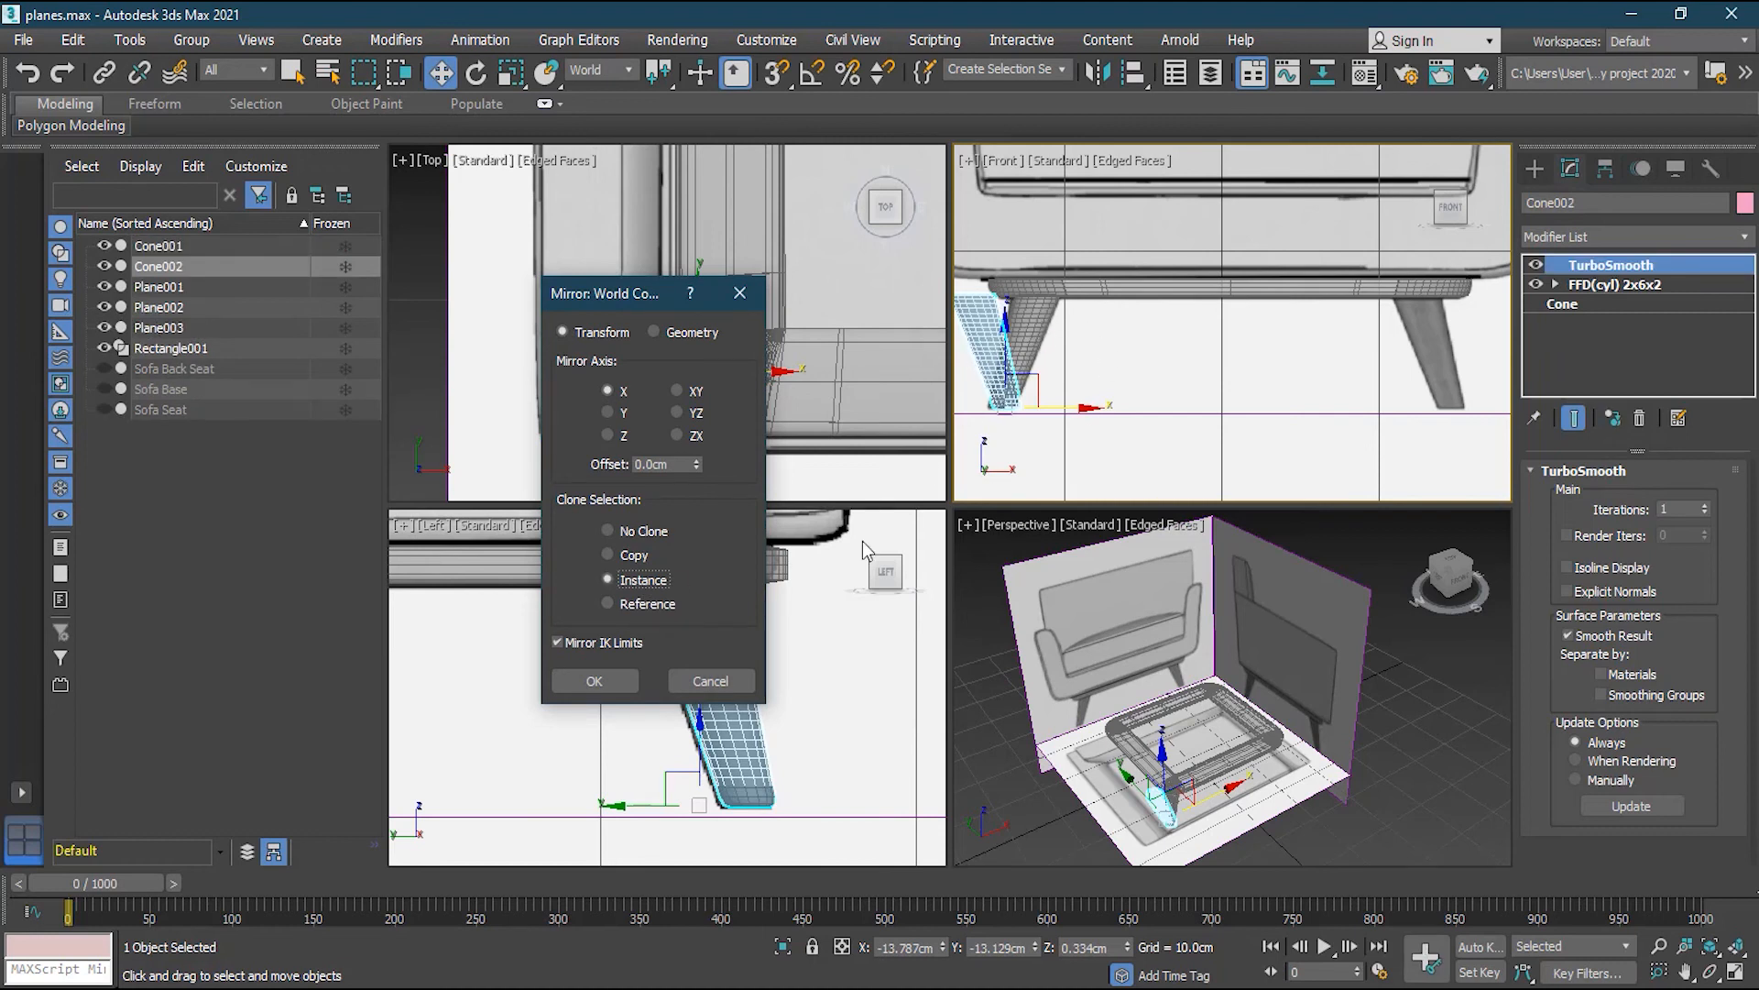
click(596, 681)
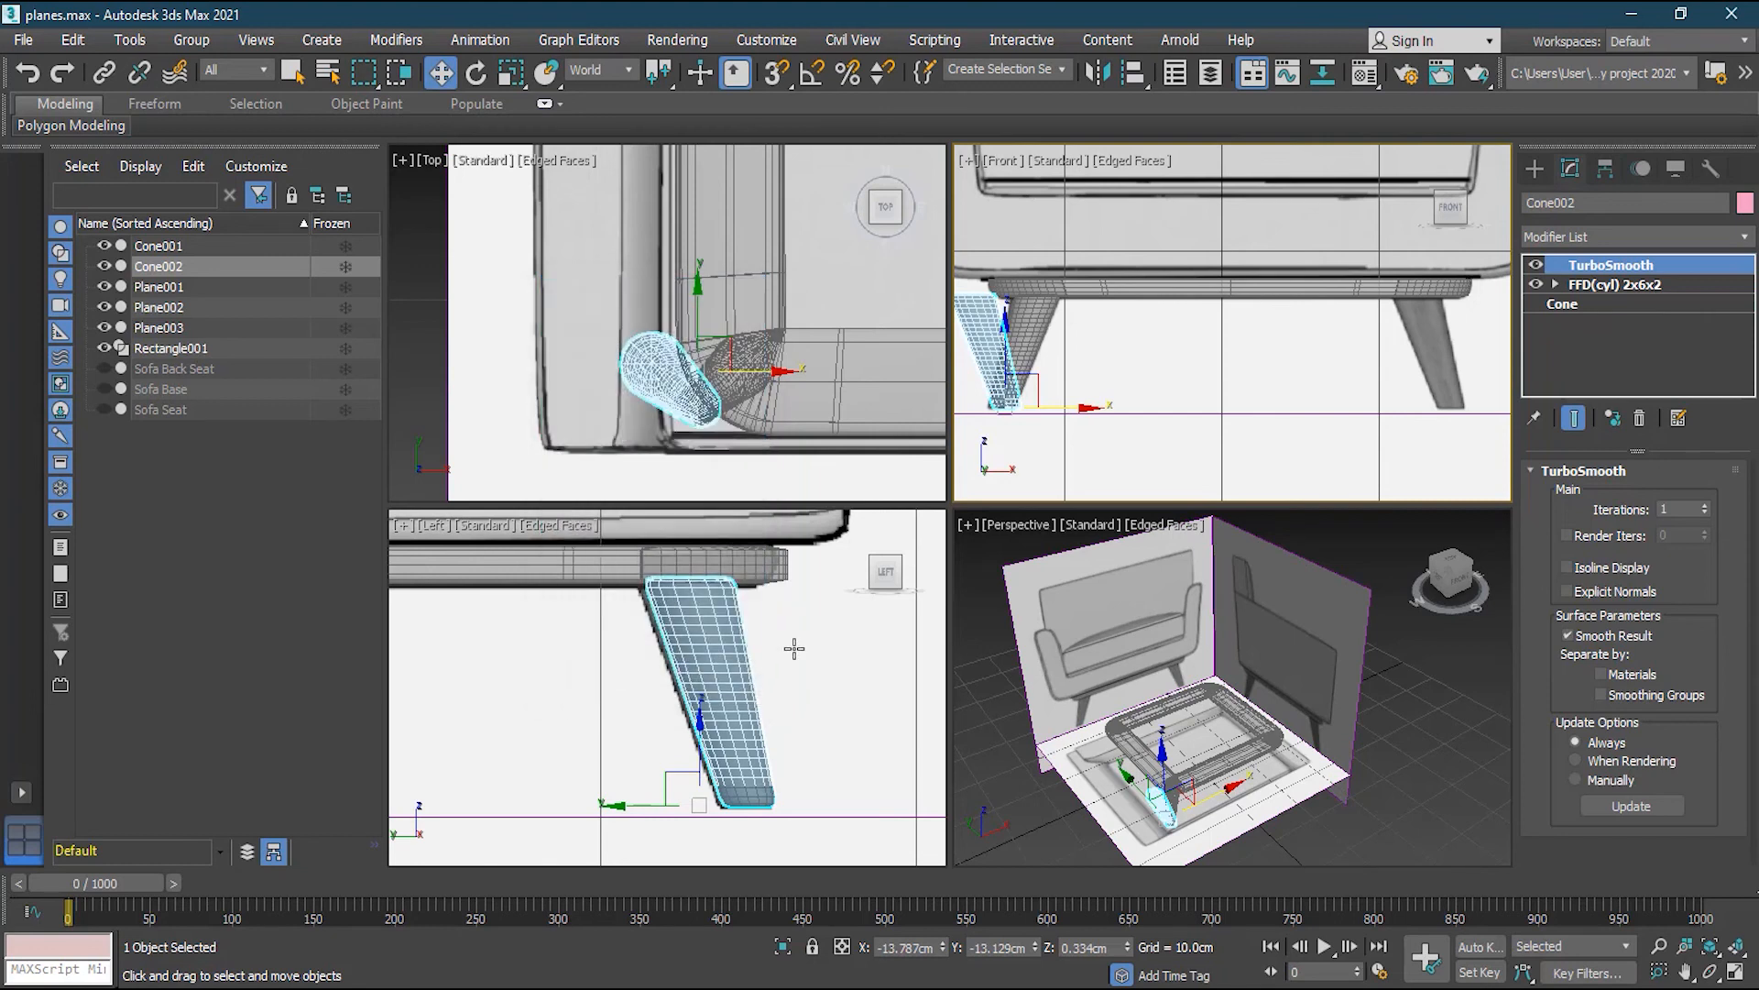
drag(1084, 408, 1528, 409)
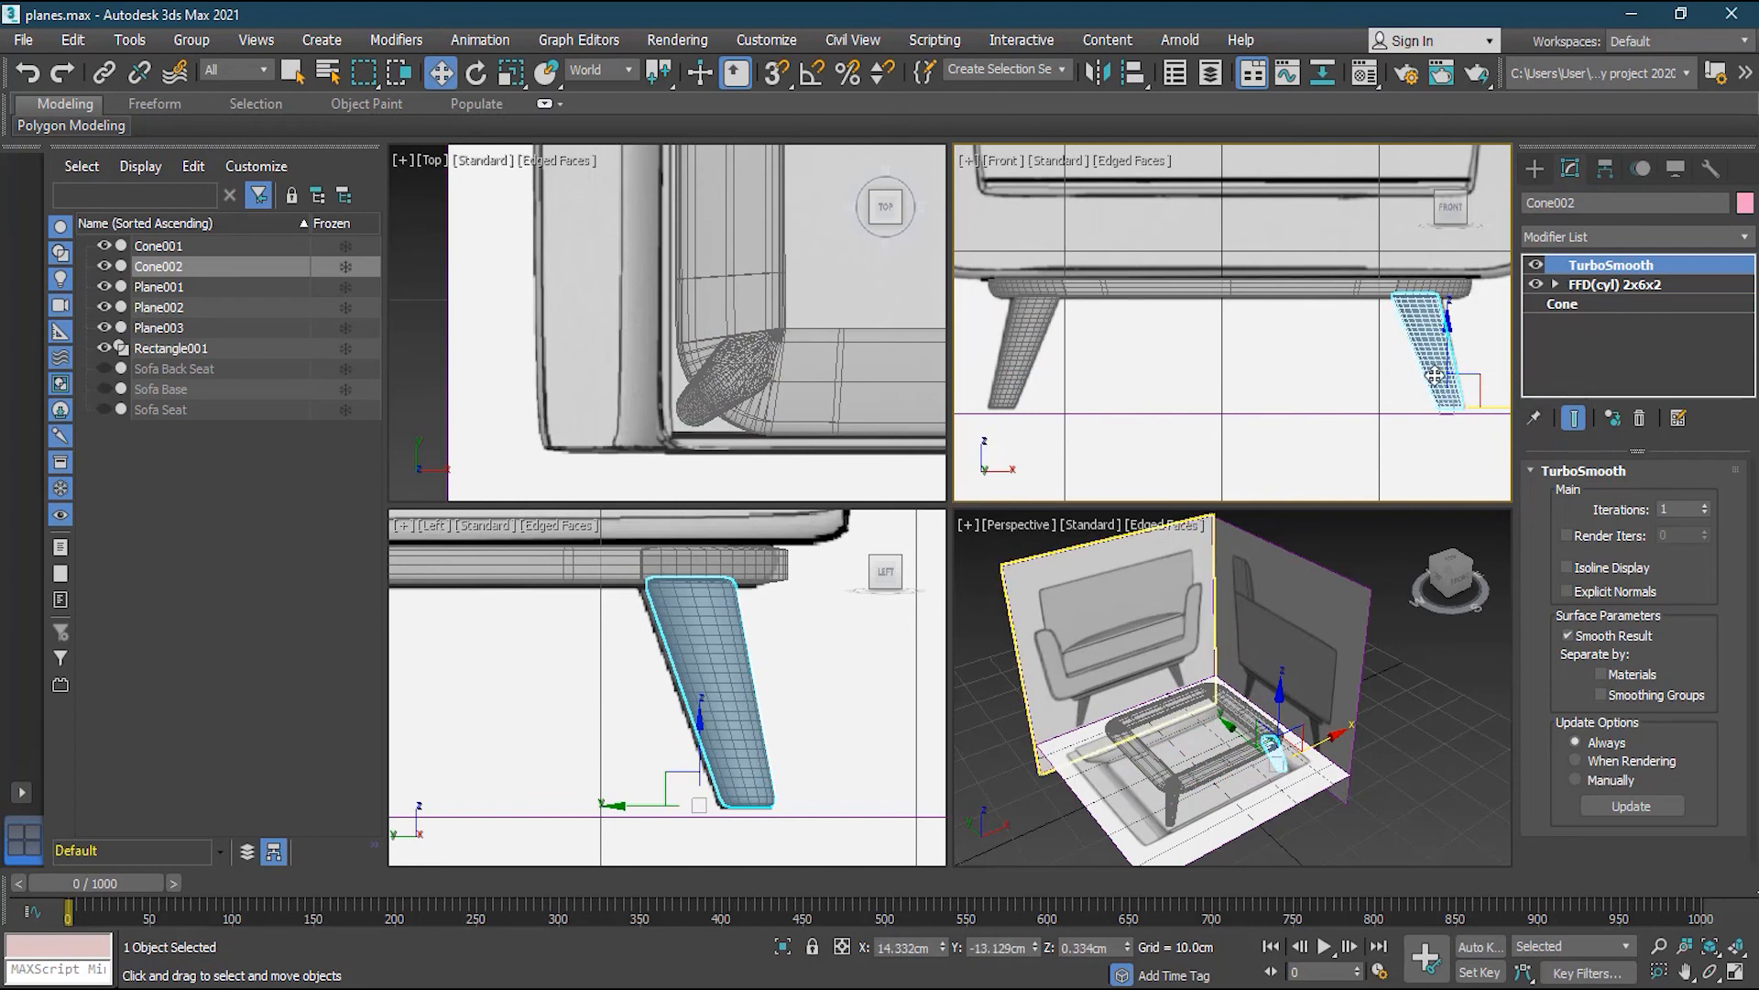
Mirror both front legs across Y as instances and move the copies onto the rear legs in the Left view
ctrl+click(1017, 358)
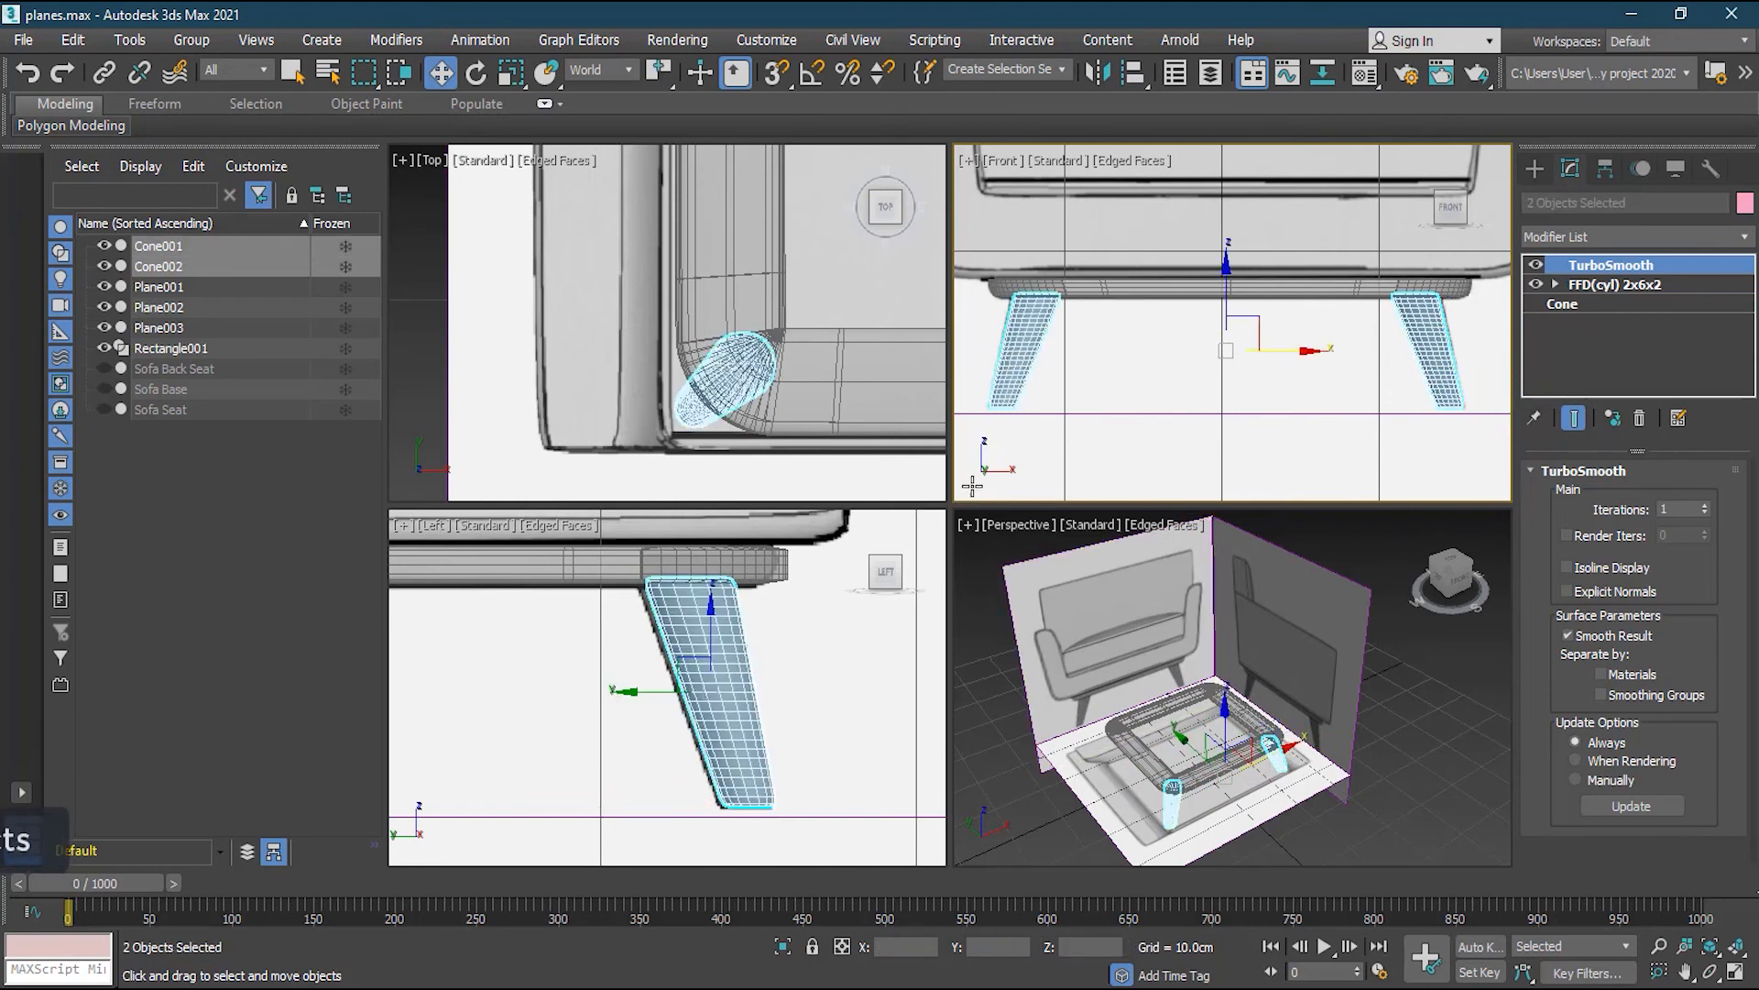
scroll(504, 632, down, 4)
middle_drag(509, 646, 738, 662)
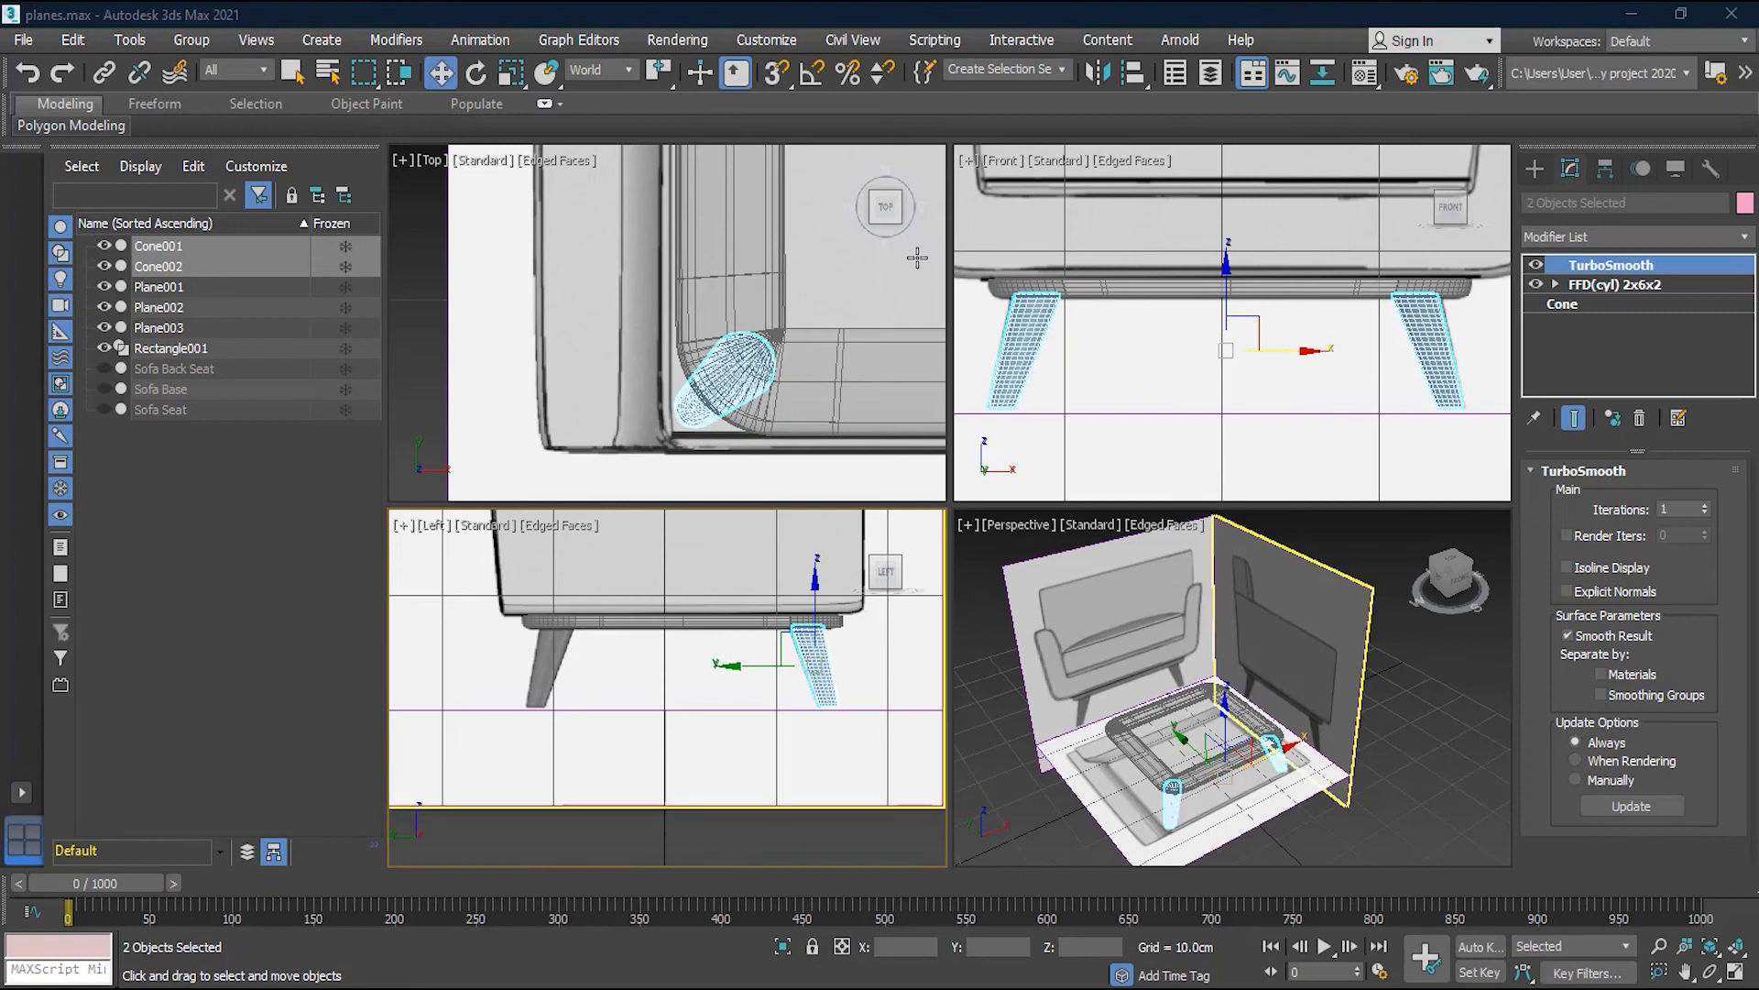
click(1100, 73)
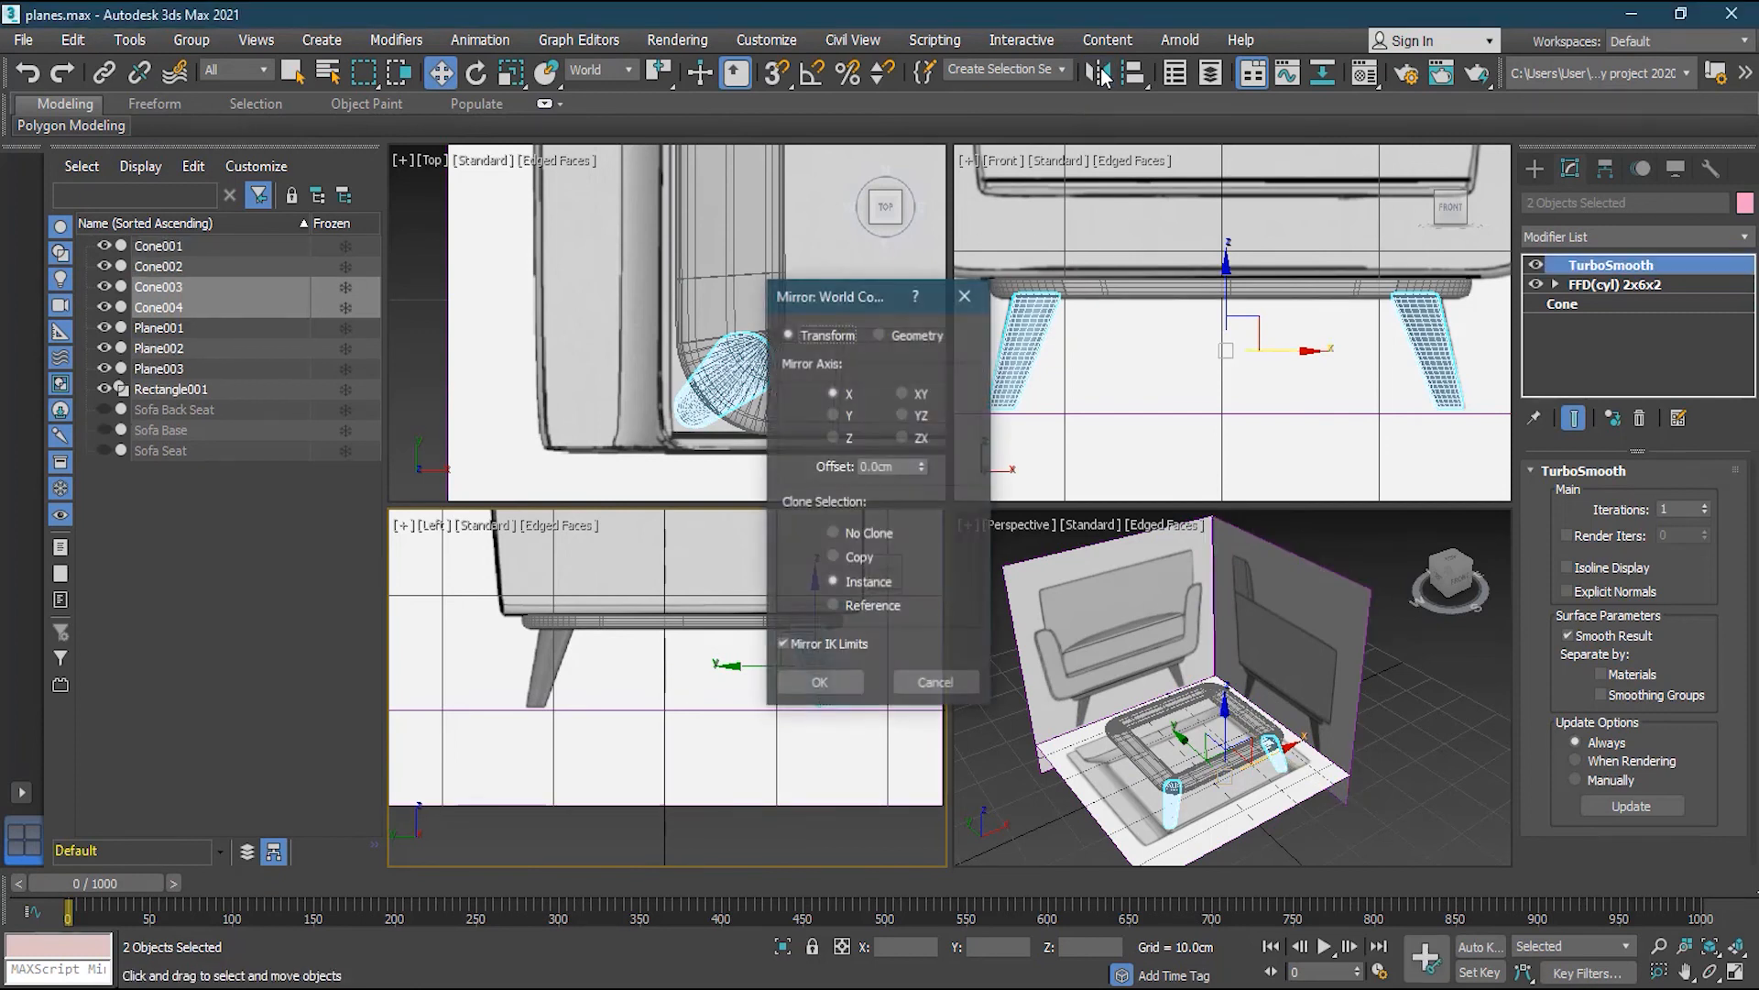
drag(848, 293, 1115, 302)
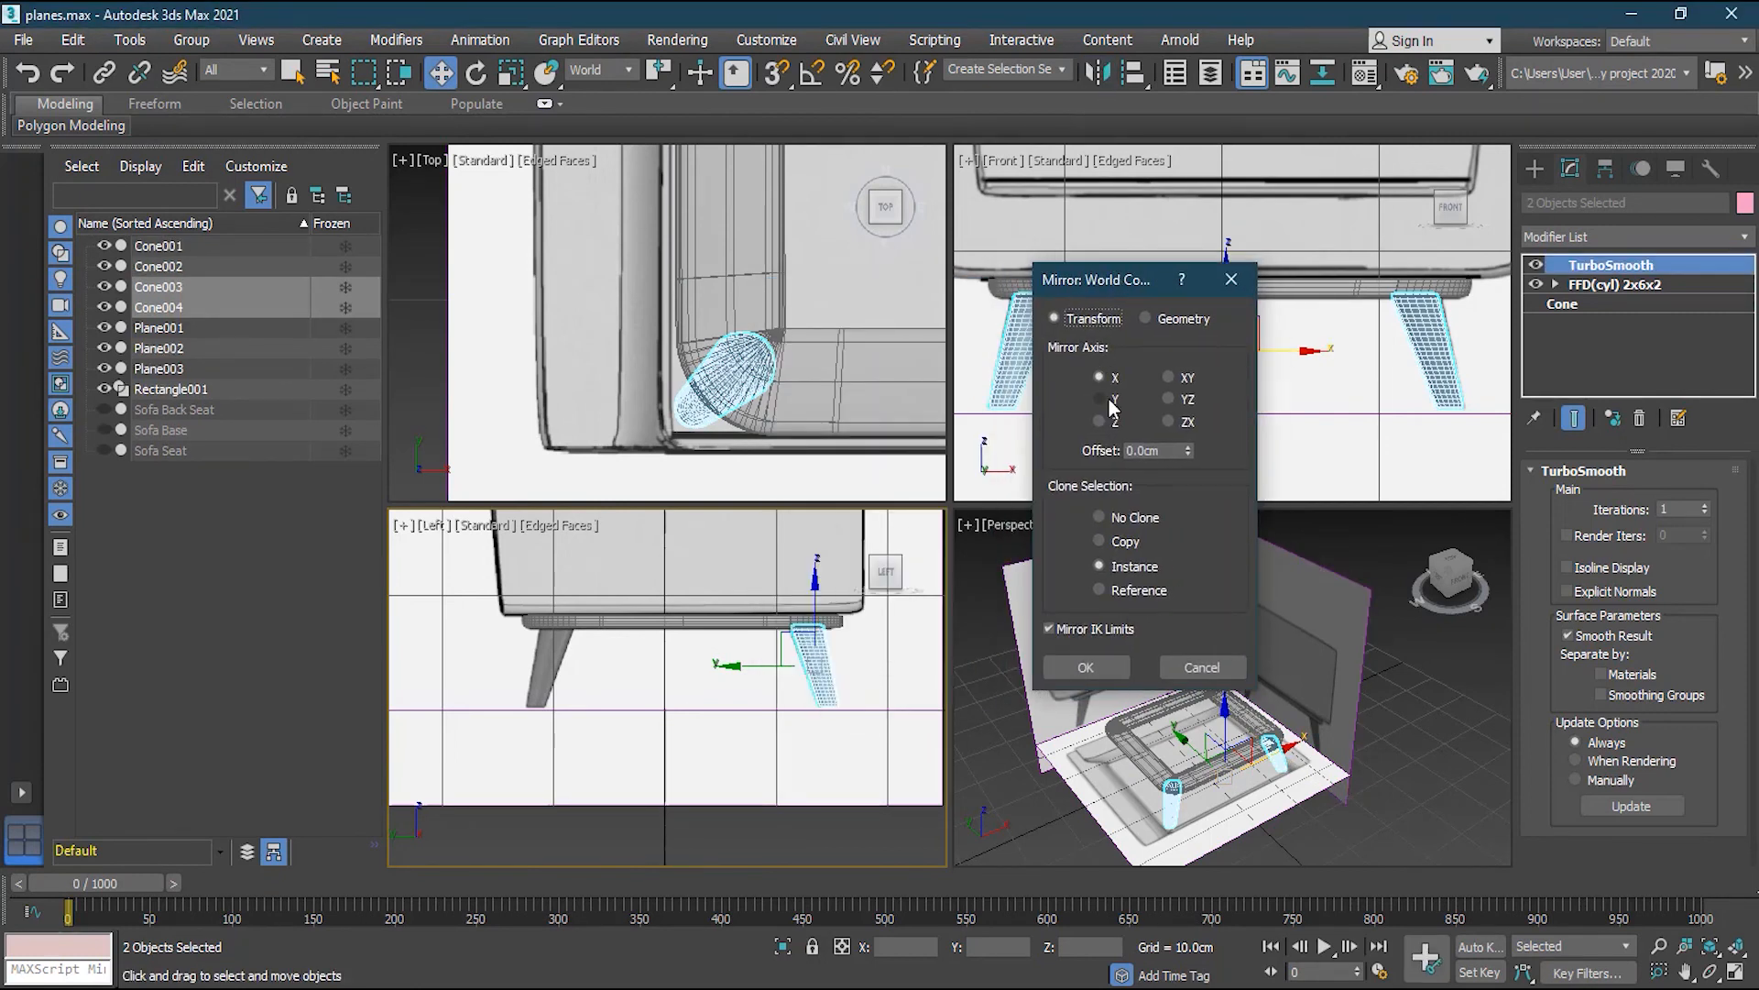
drag(1114, 289, 1249, 370)
click(1238, 481)
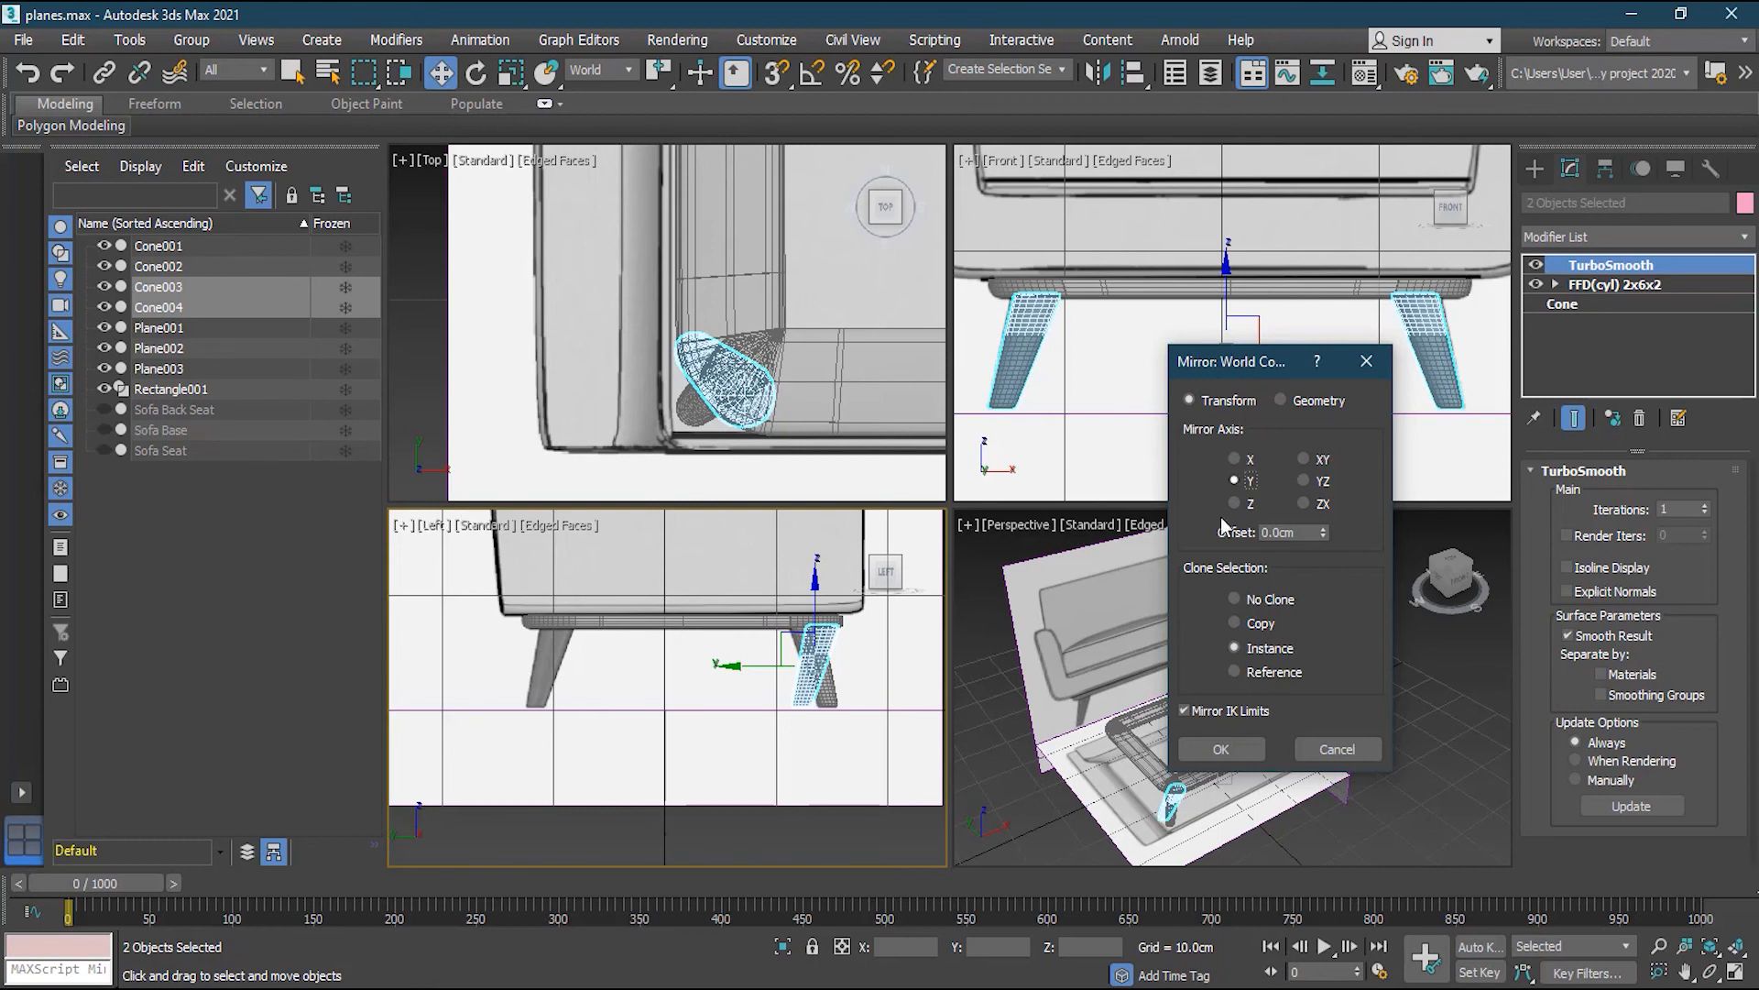
click(1246, 754)
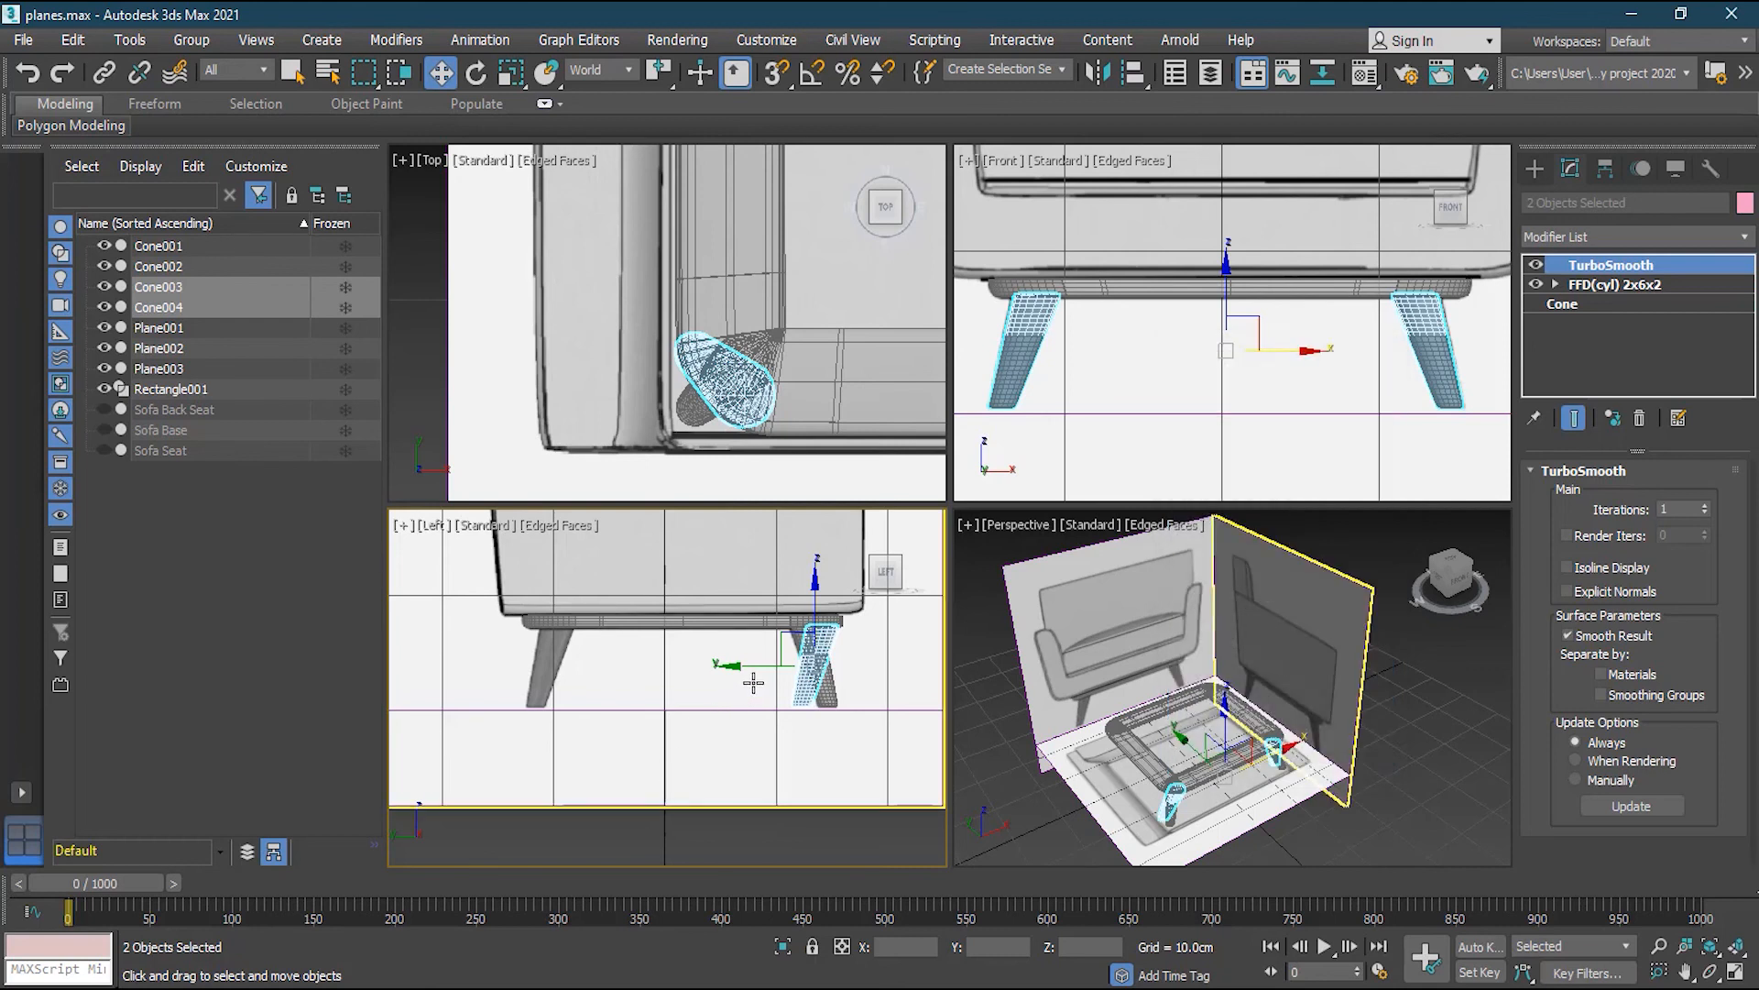
drag(758, 667, 489, 678)
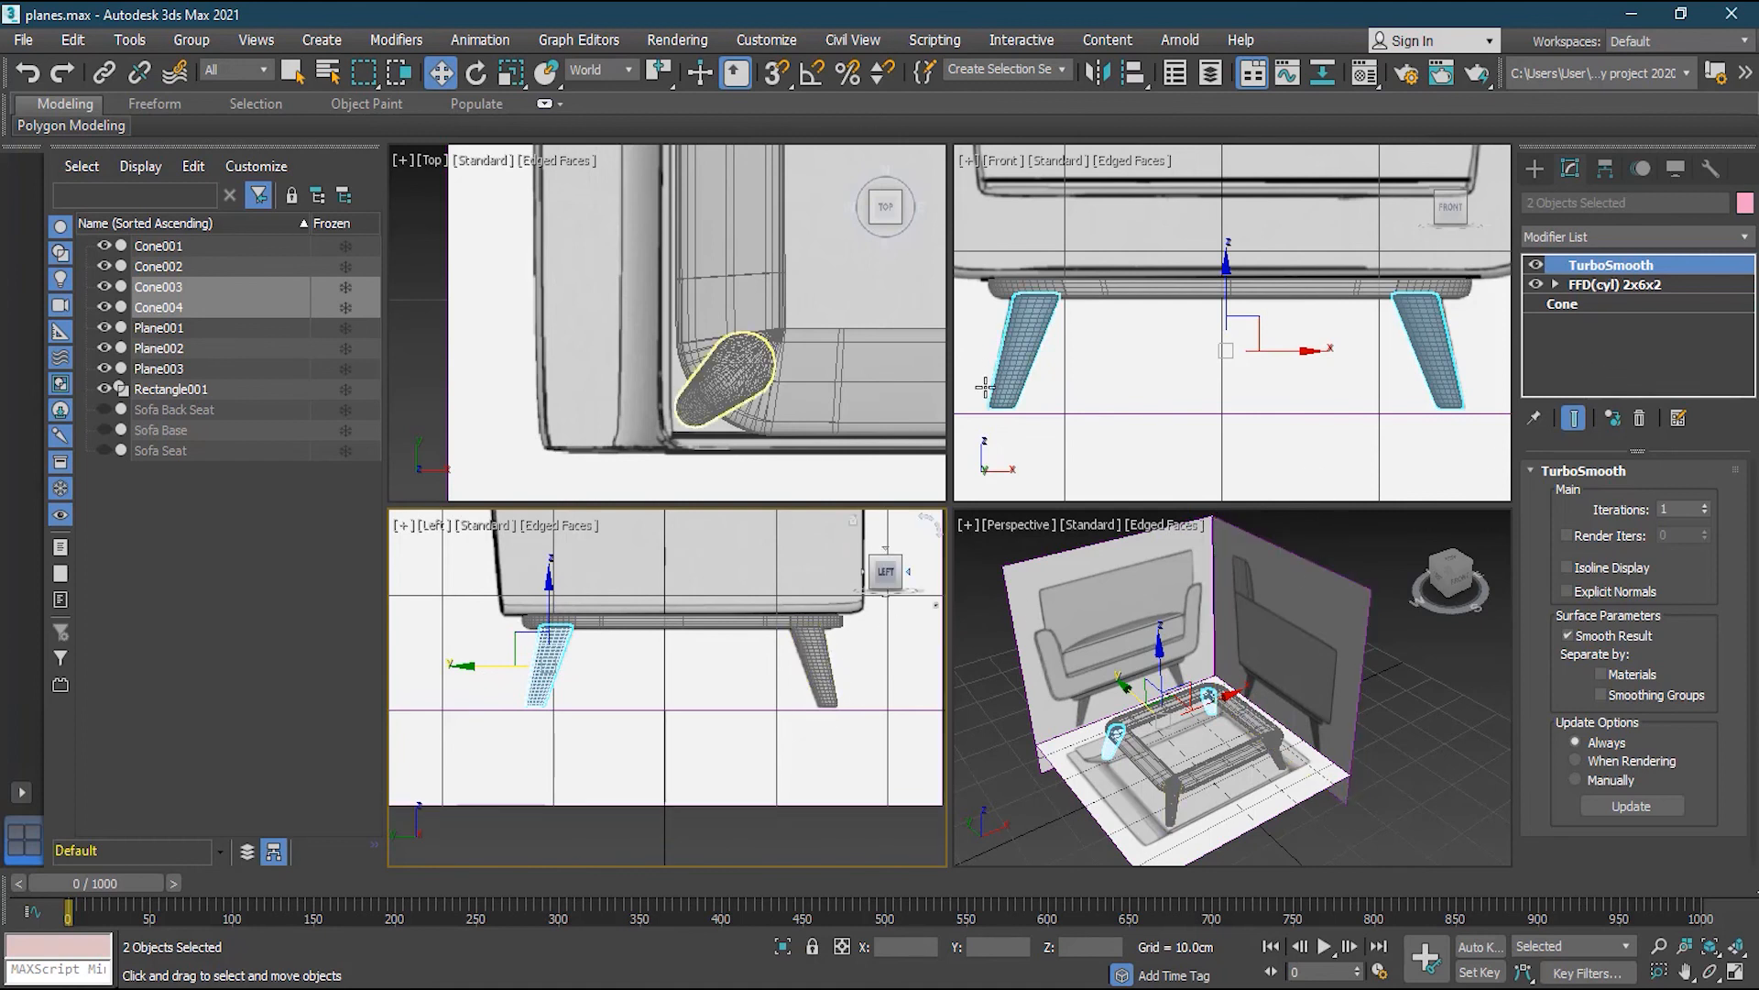
Turn off See-Through for the four legs and the frame, and hide edged faces in the Front view
ctrl+click(1013, 383)
ctrl+click(1430, 350)
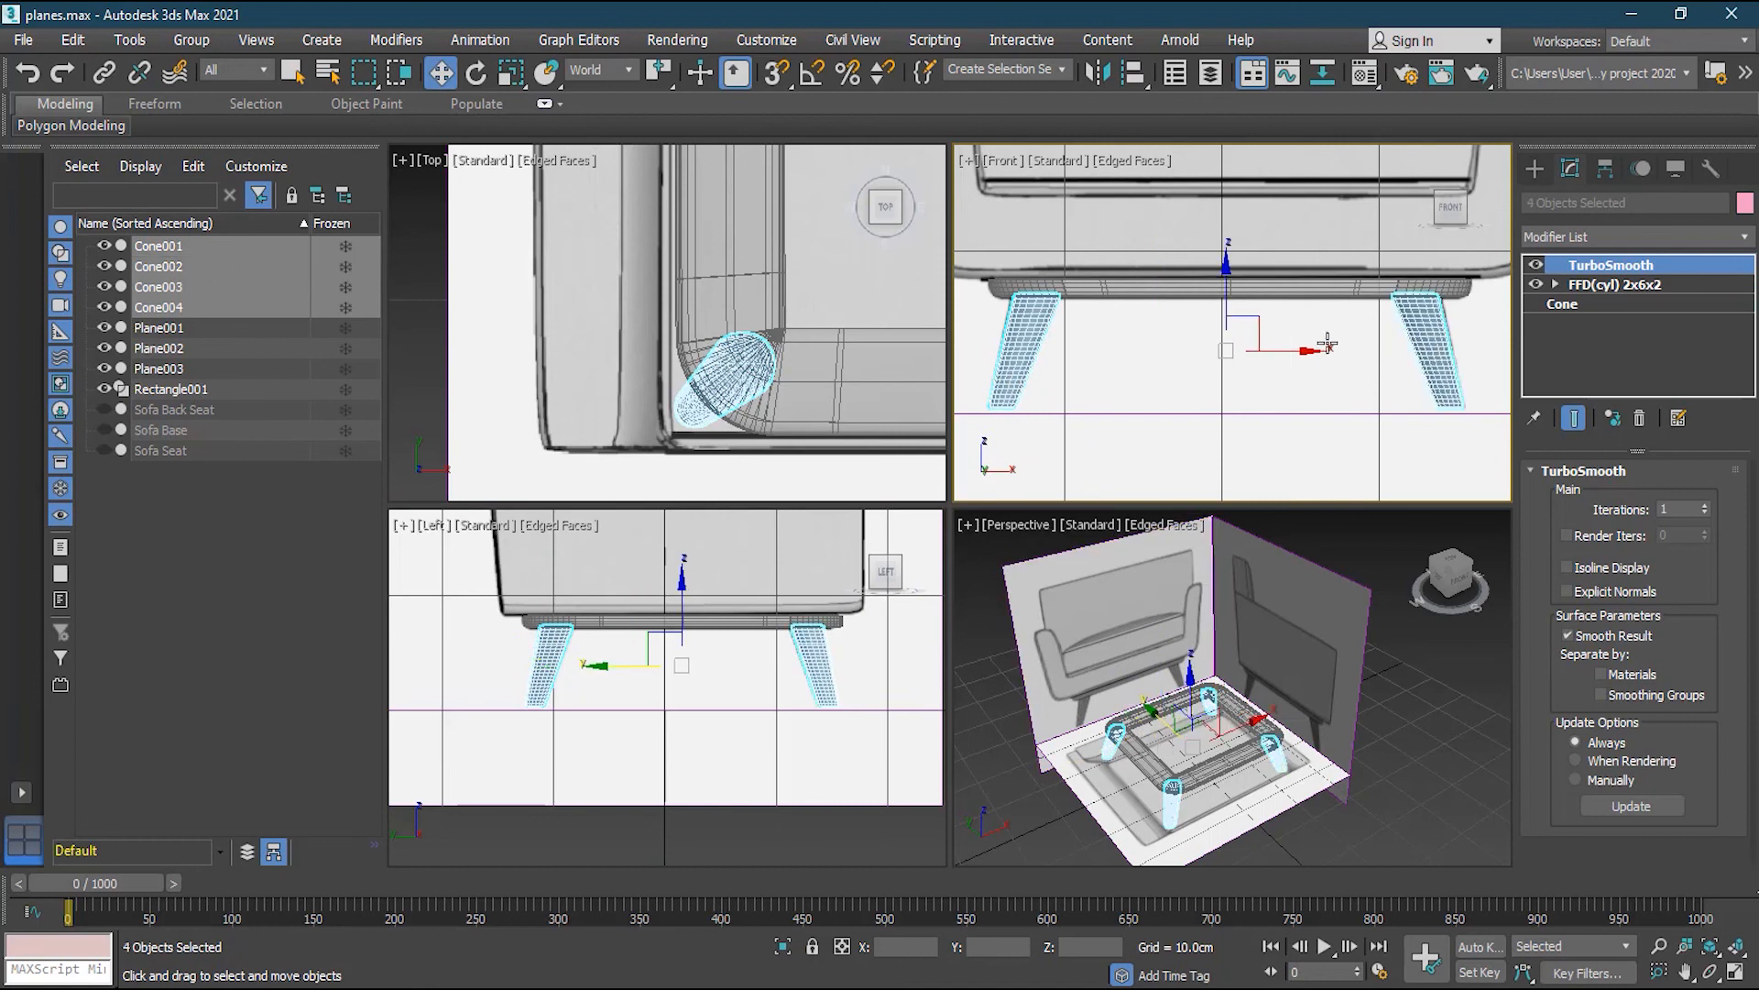
ctrl+click(1133, 293)
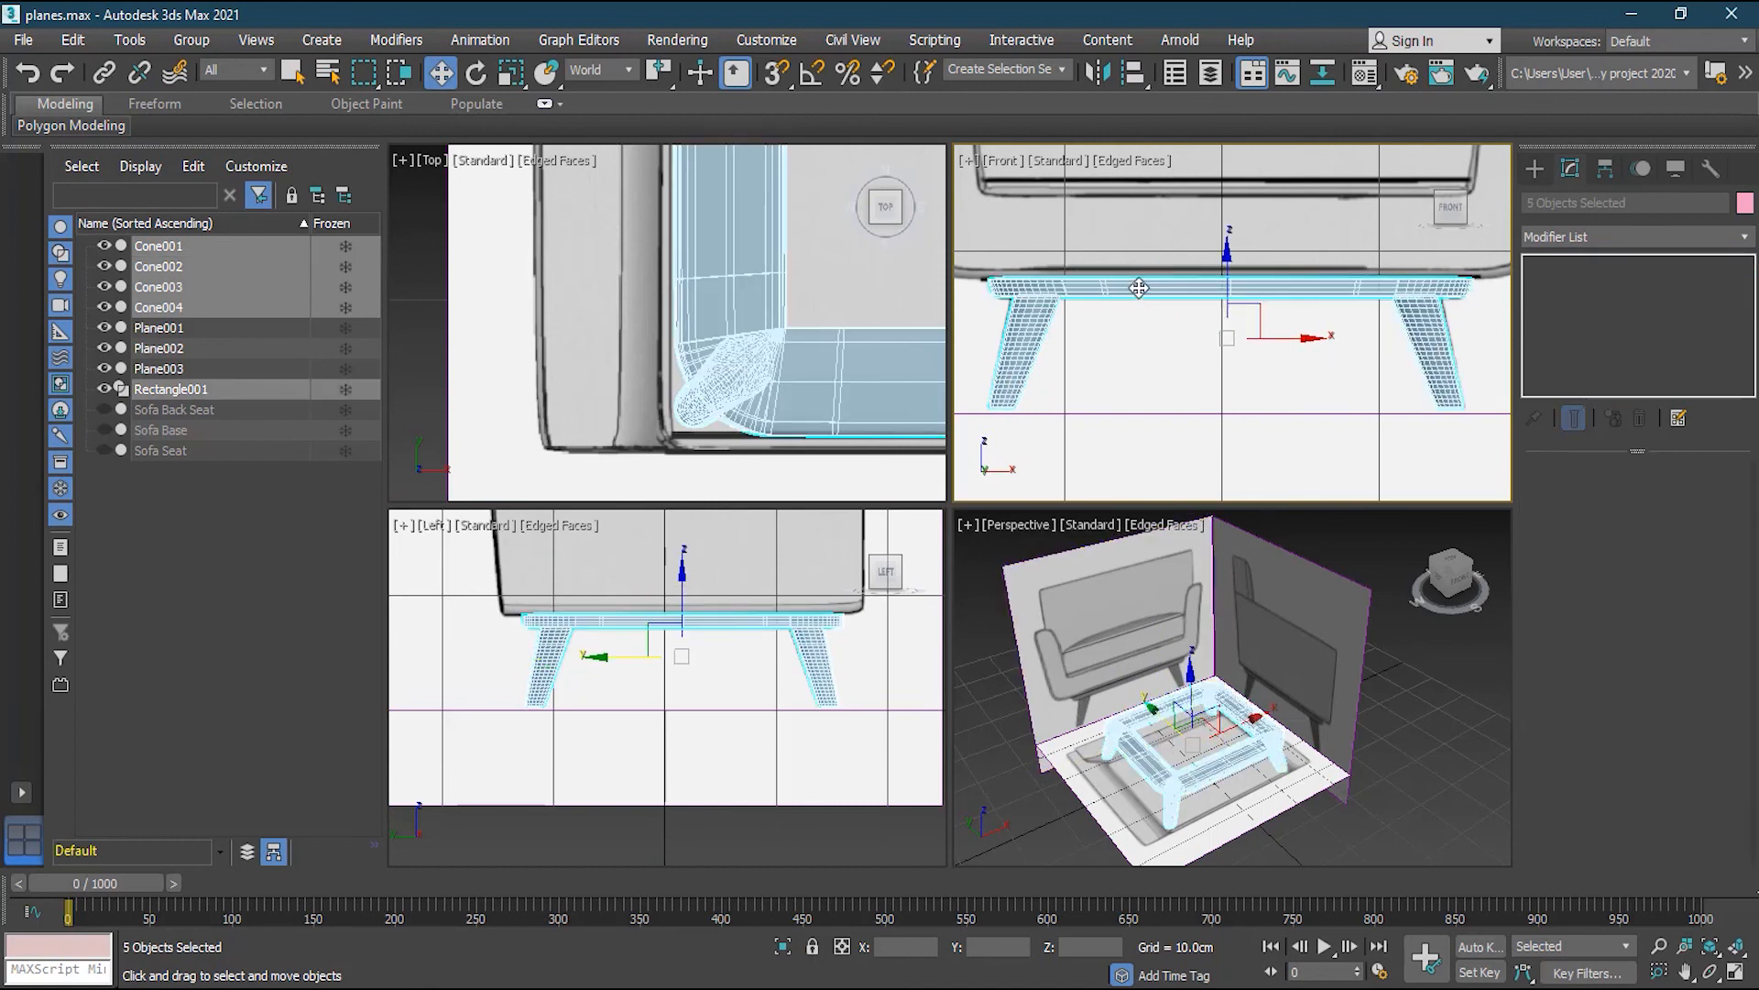
right_click(1127, 287)
click(1218, 445)
click(744, 526)
click(953, 825)
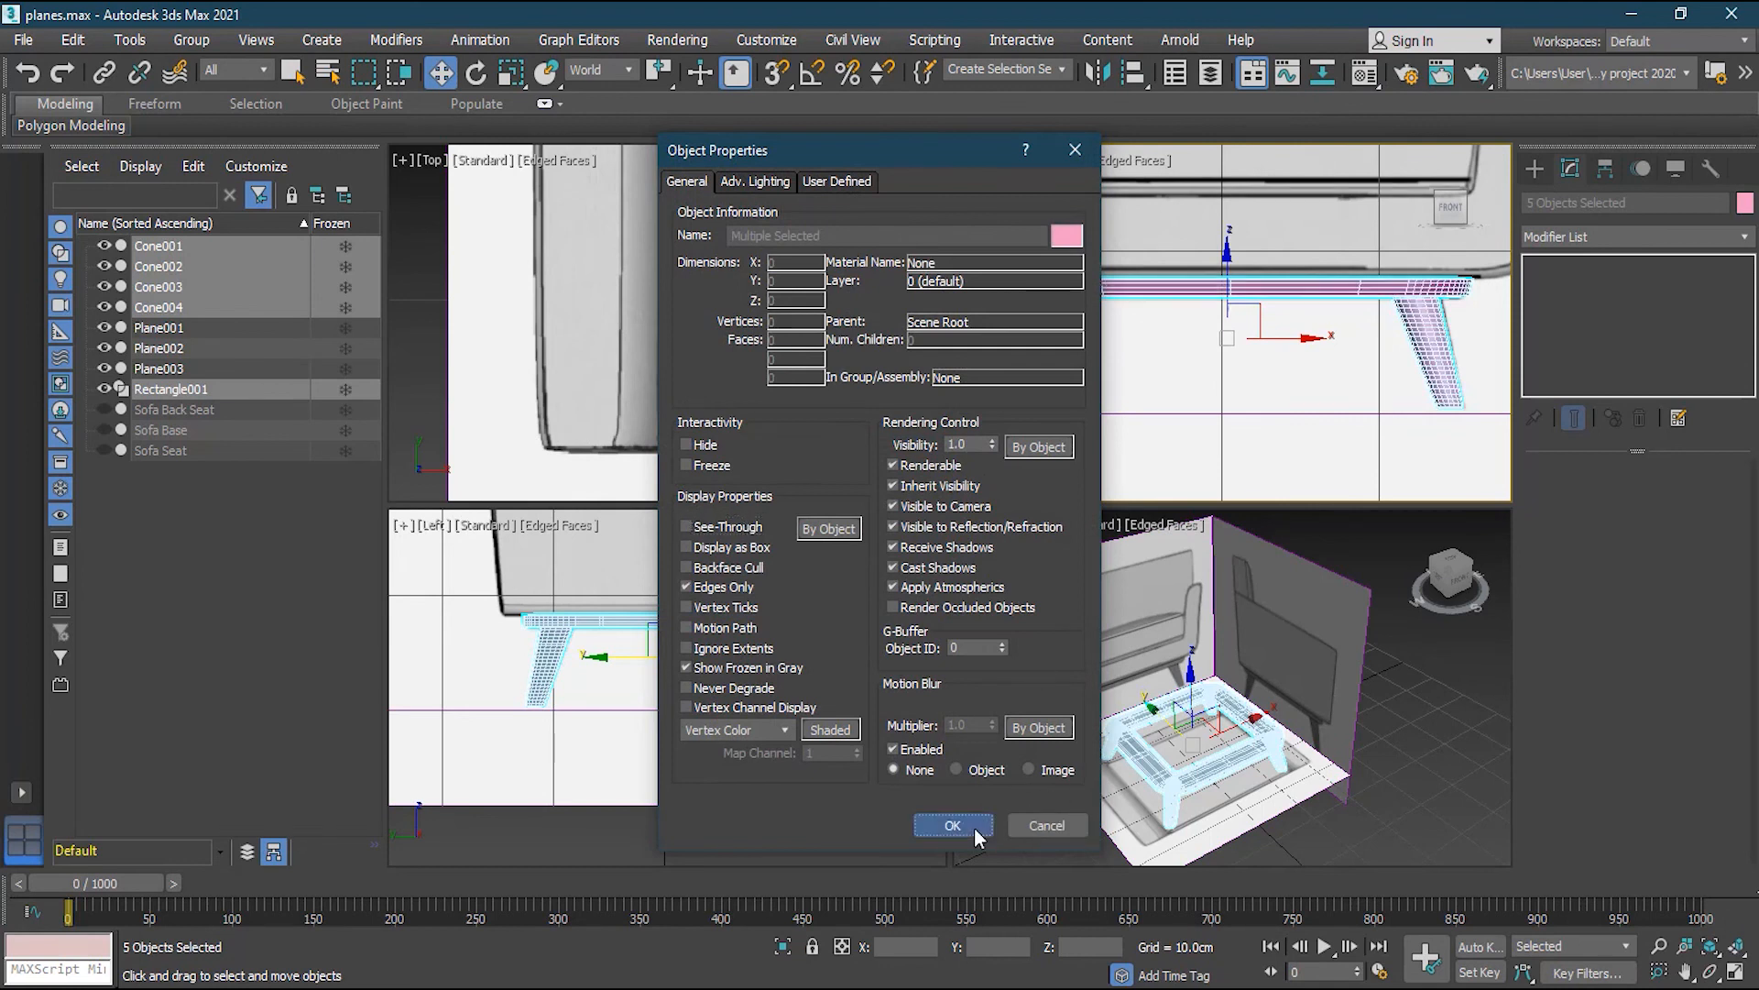
click(775, 839)
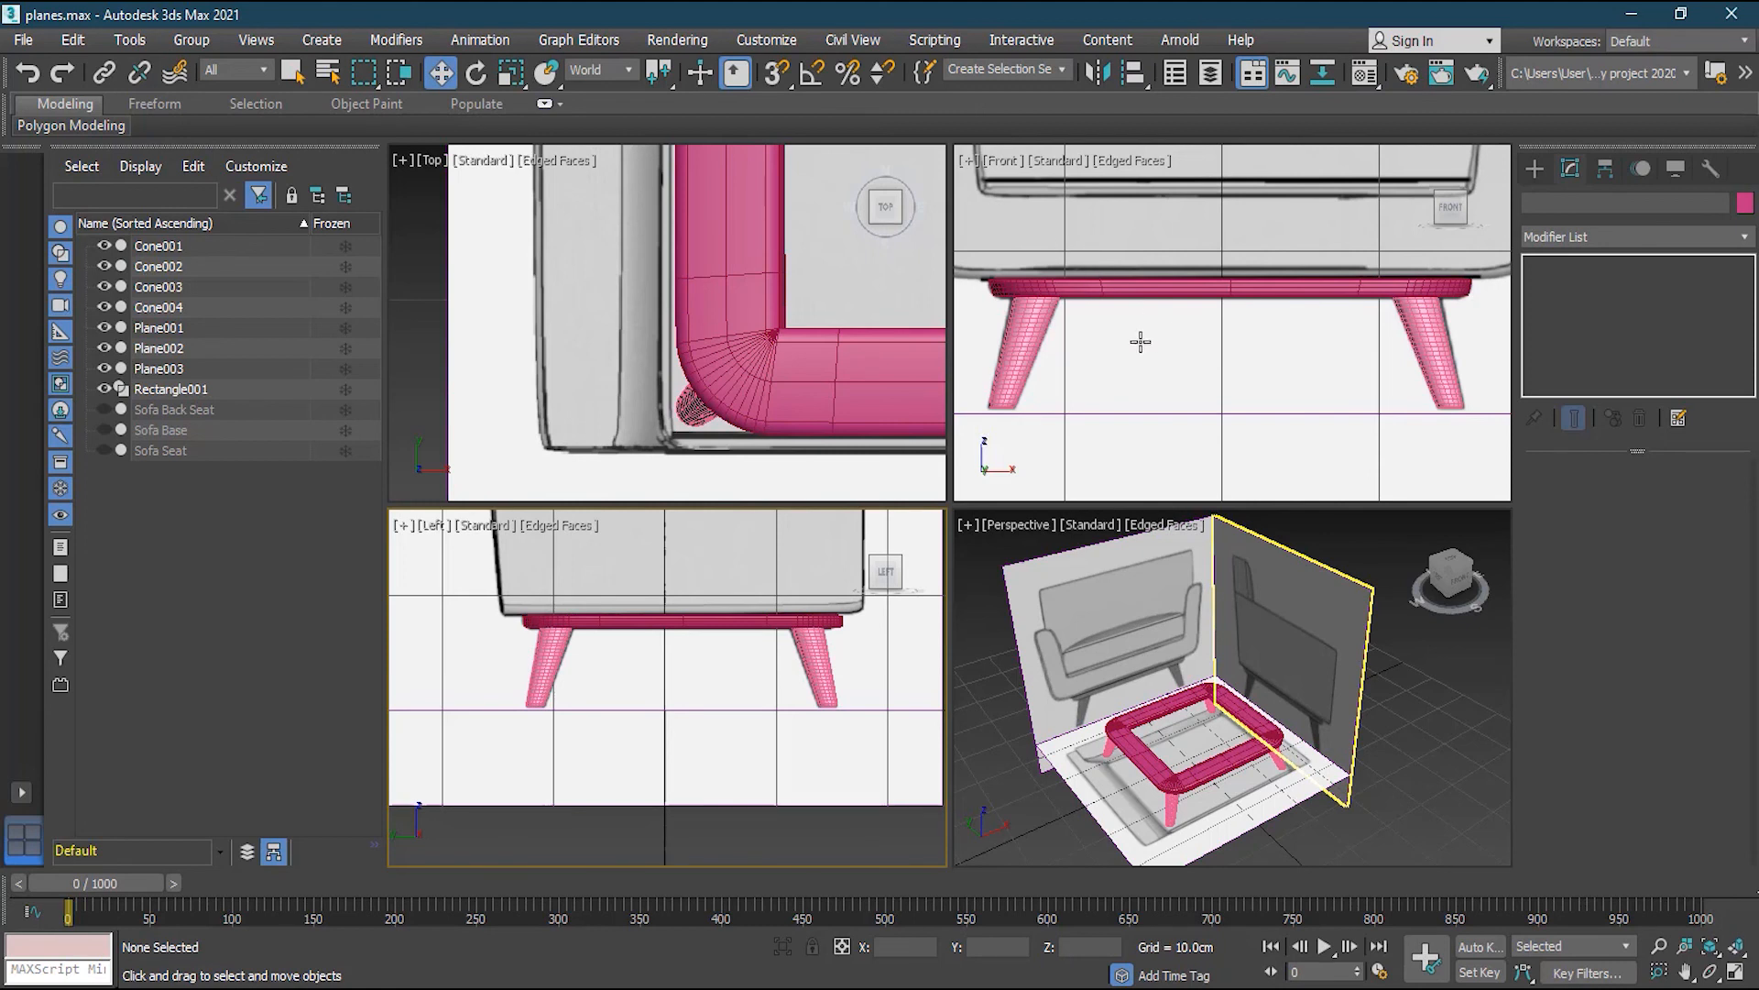
right_click(1151, 381)
key(F4)
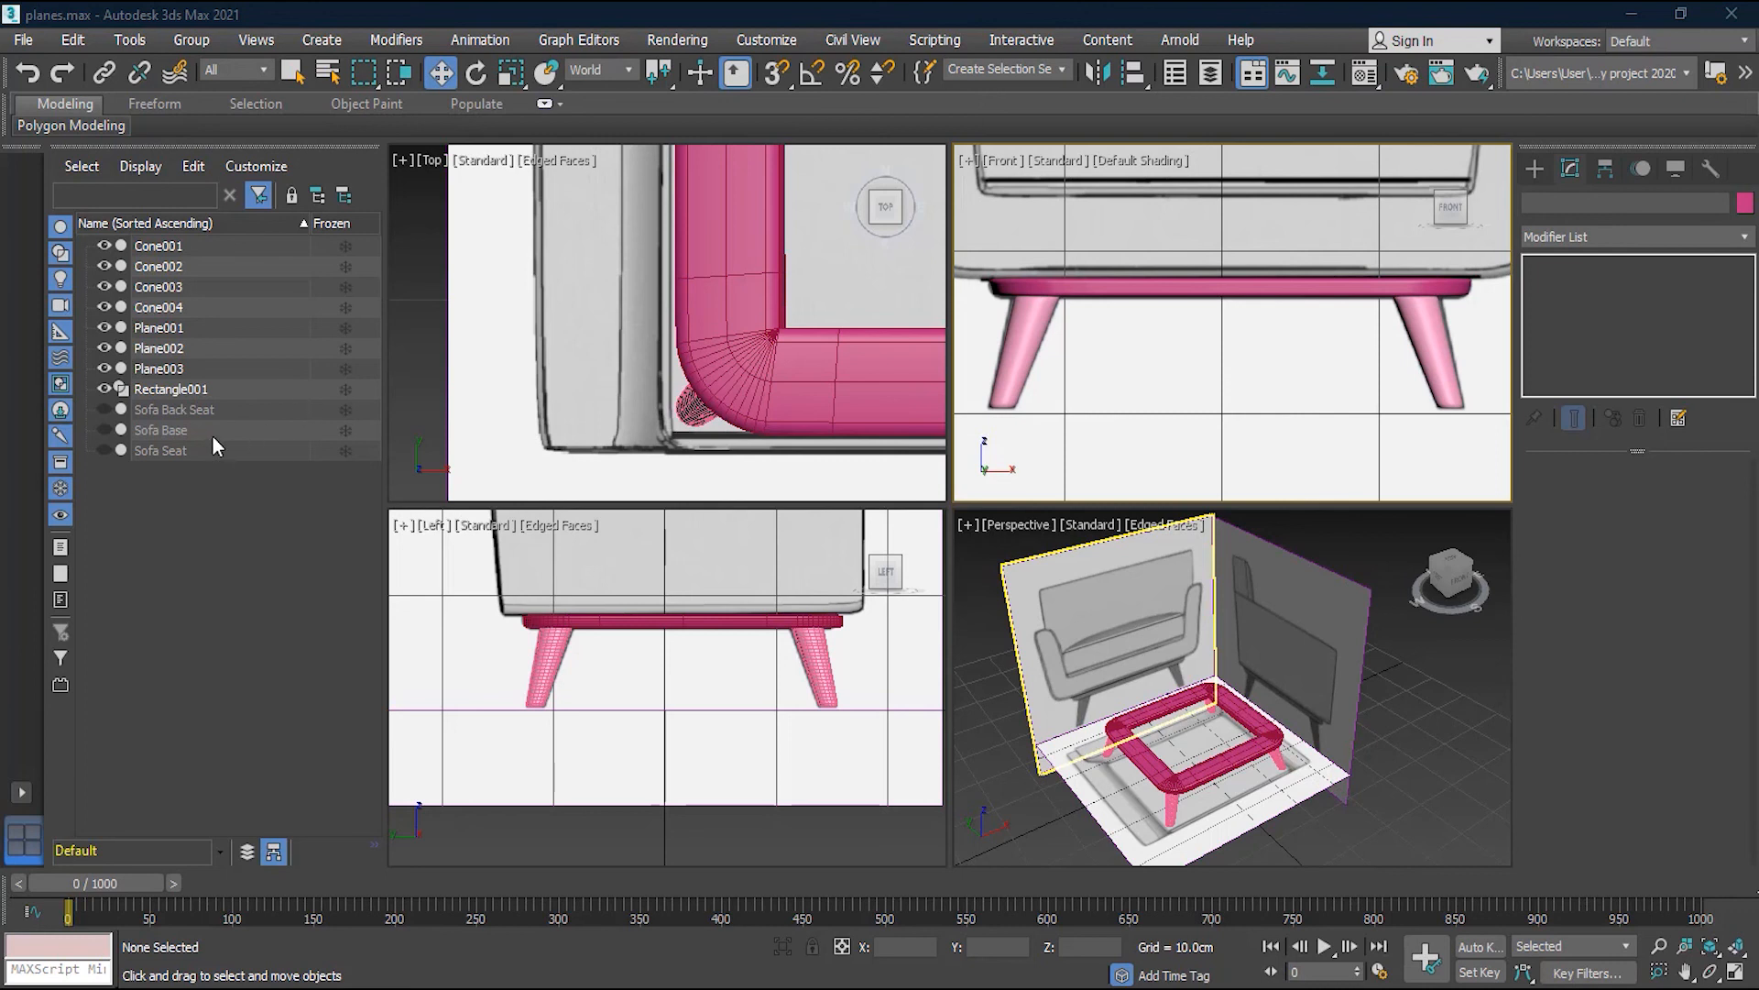
Rename the rectangular leg frame as Wooden Base
click(654, 624)
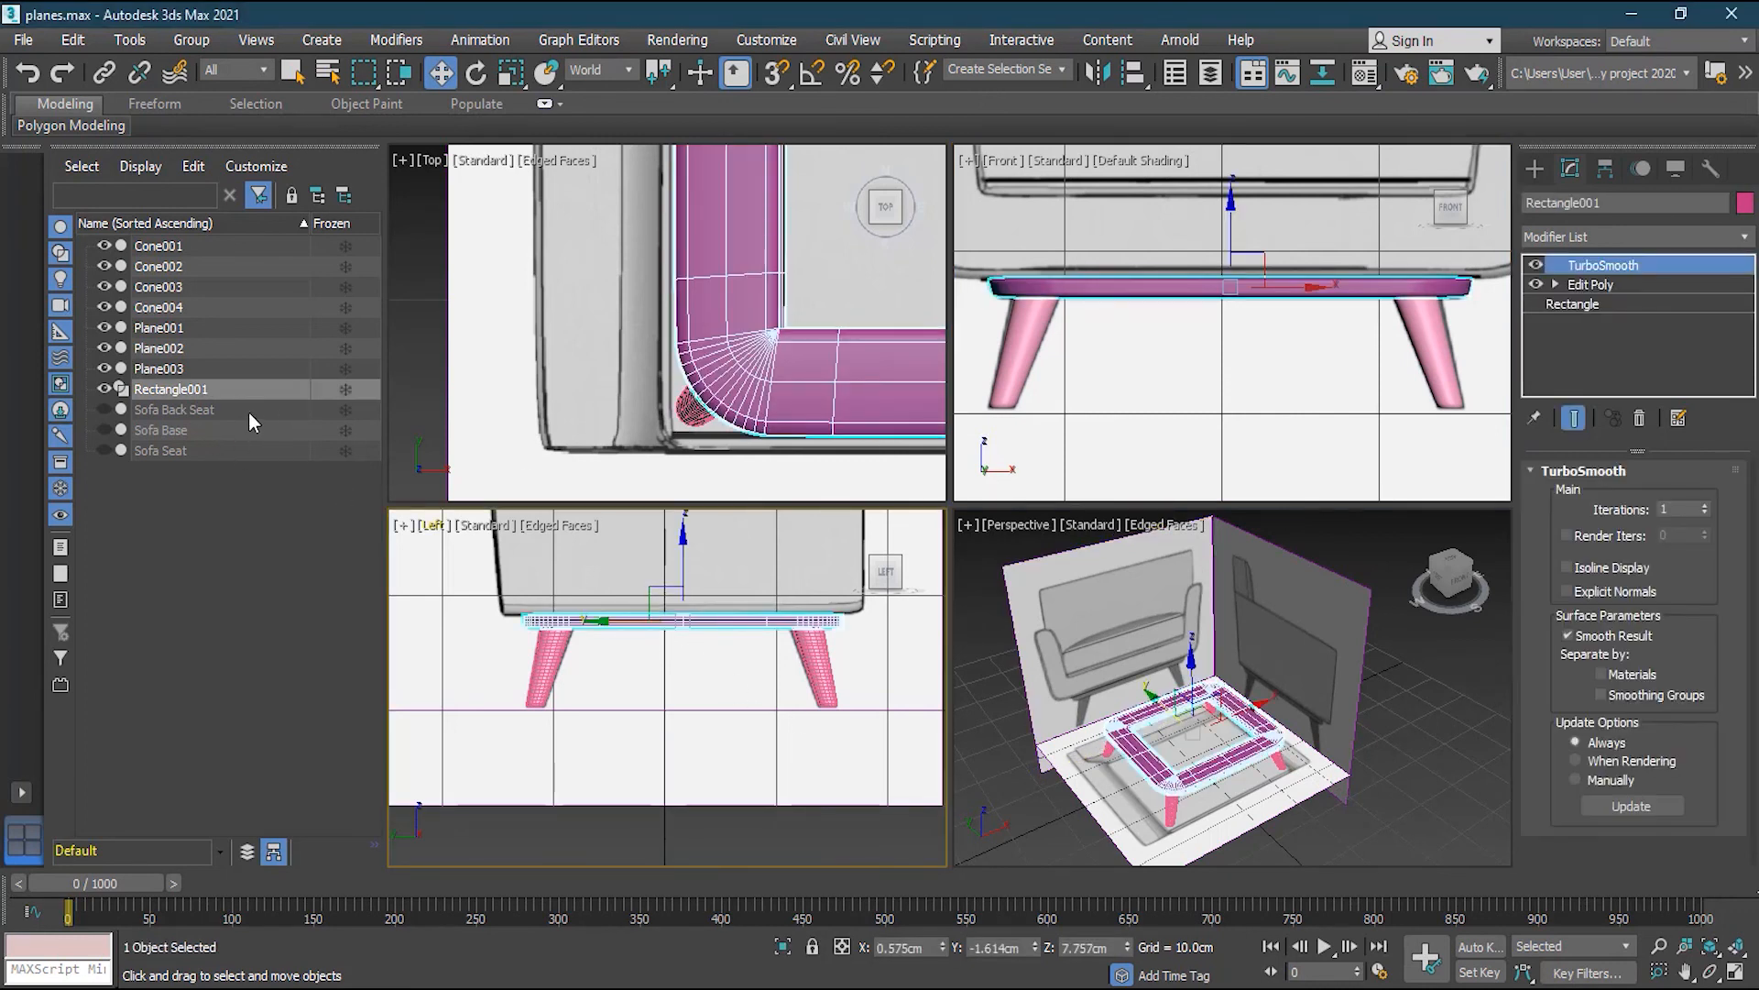
click(174, 390)
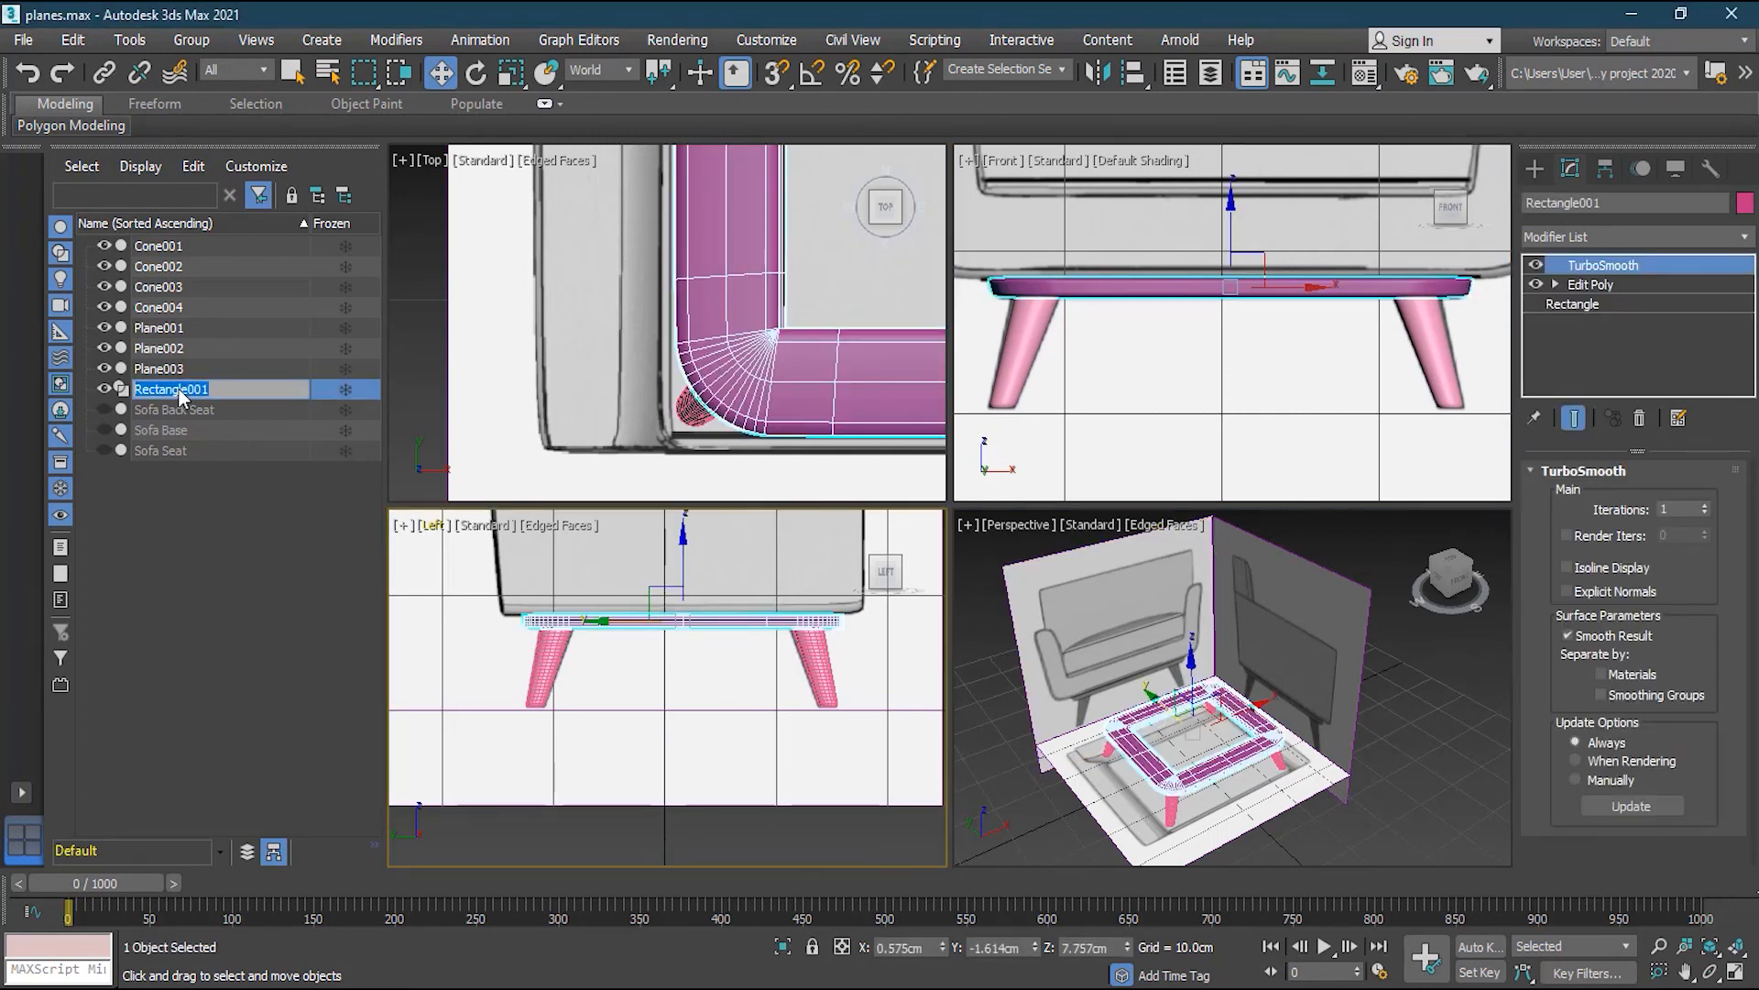
text(wodden)
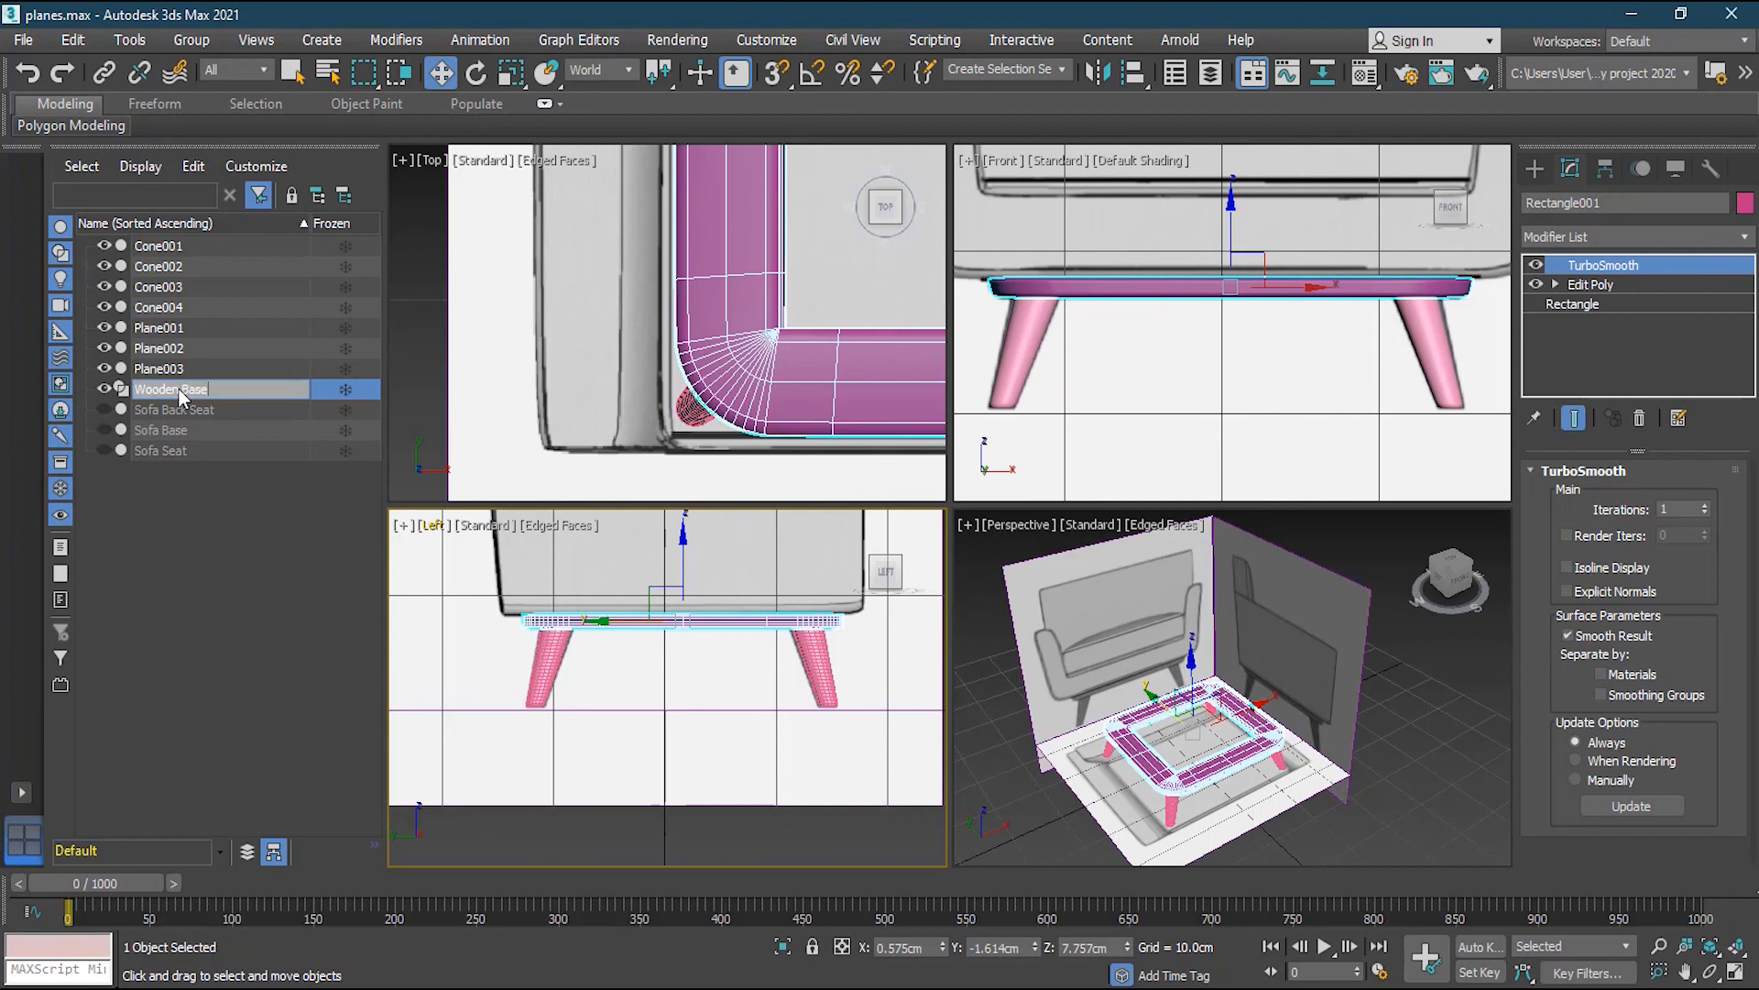
Rename the original leg, Cone001, as Front Left Leg
click(188, 246)
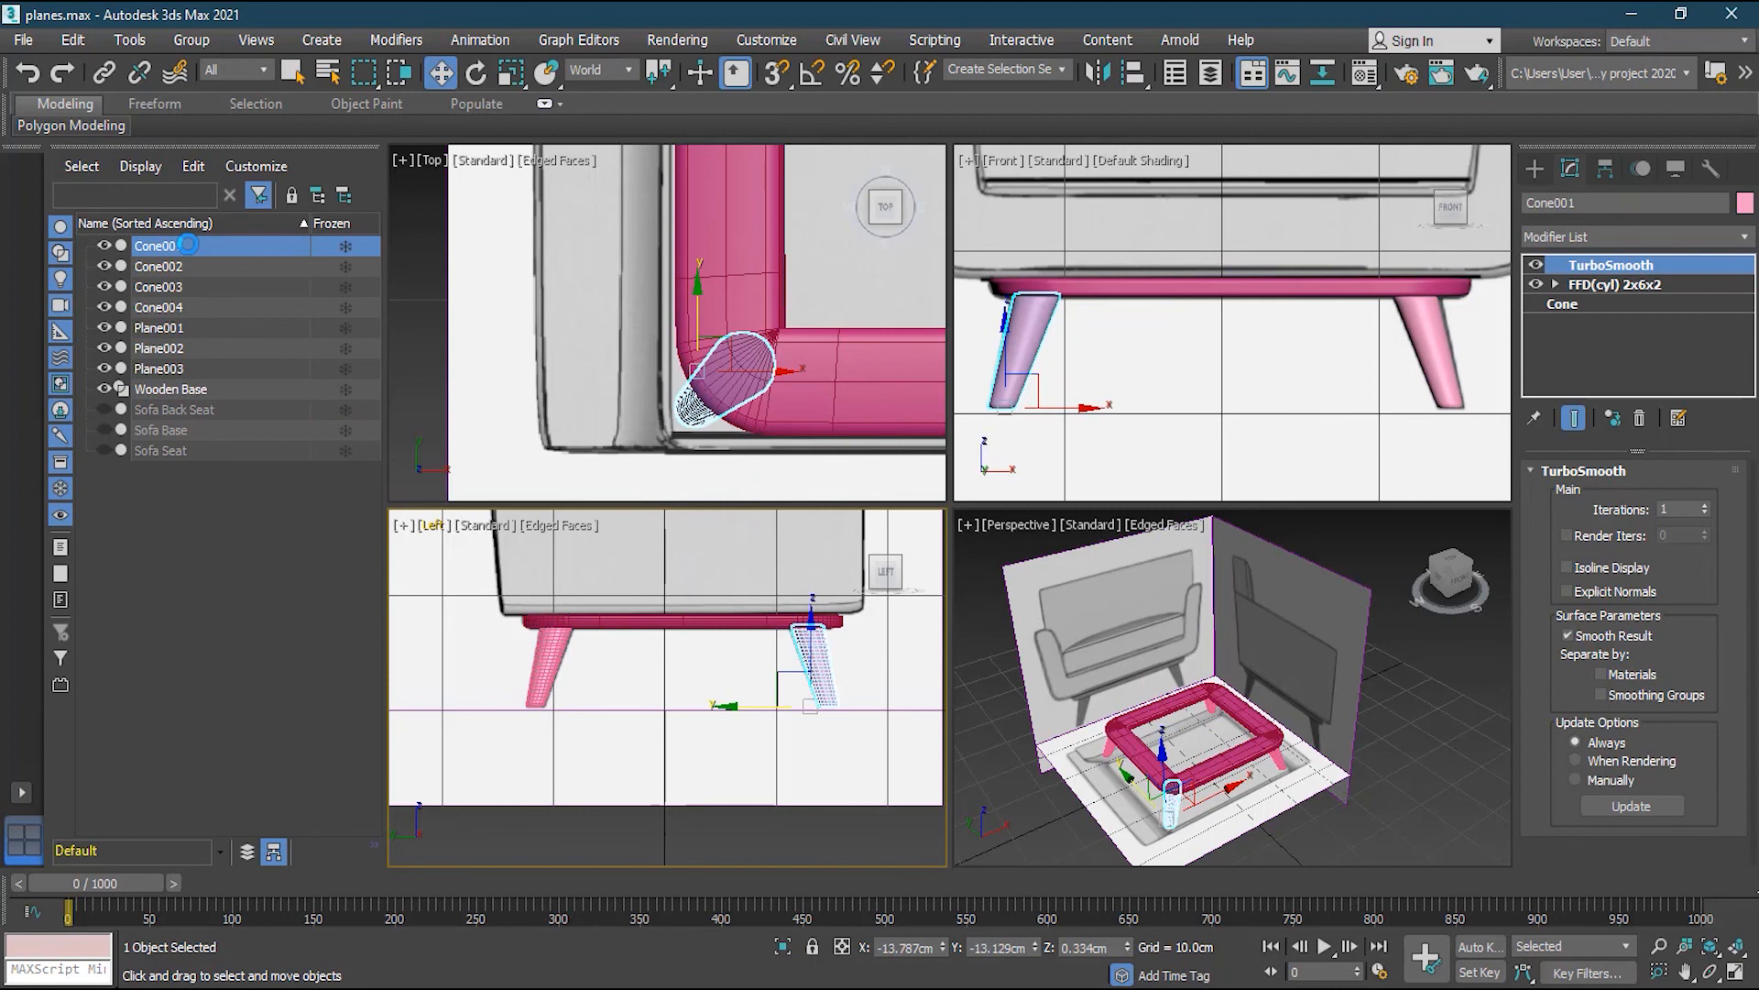
click(171, 245)
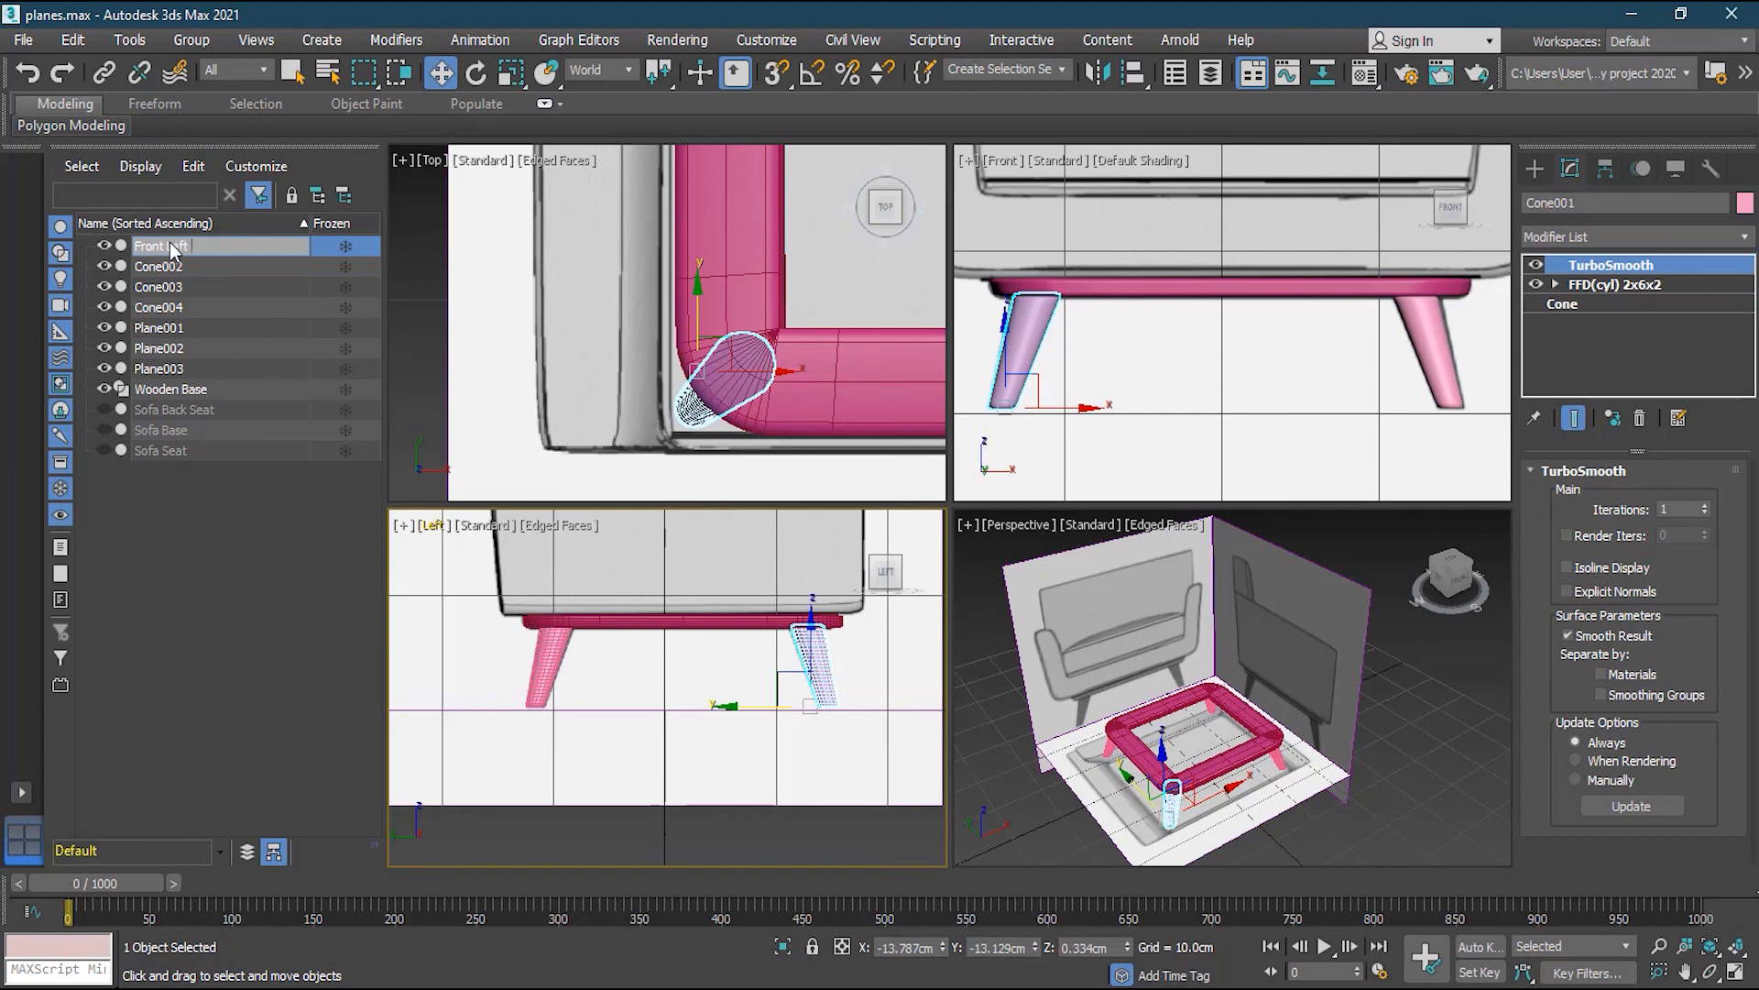
text(Front Left Leg)
key(Return)
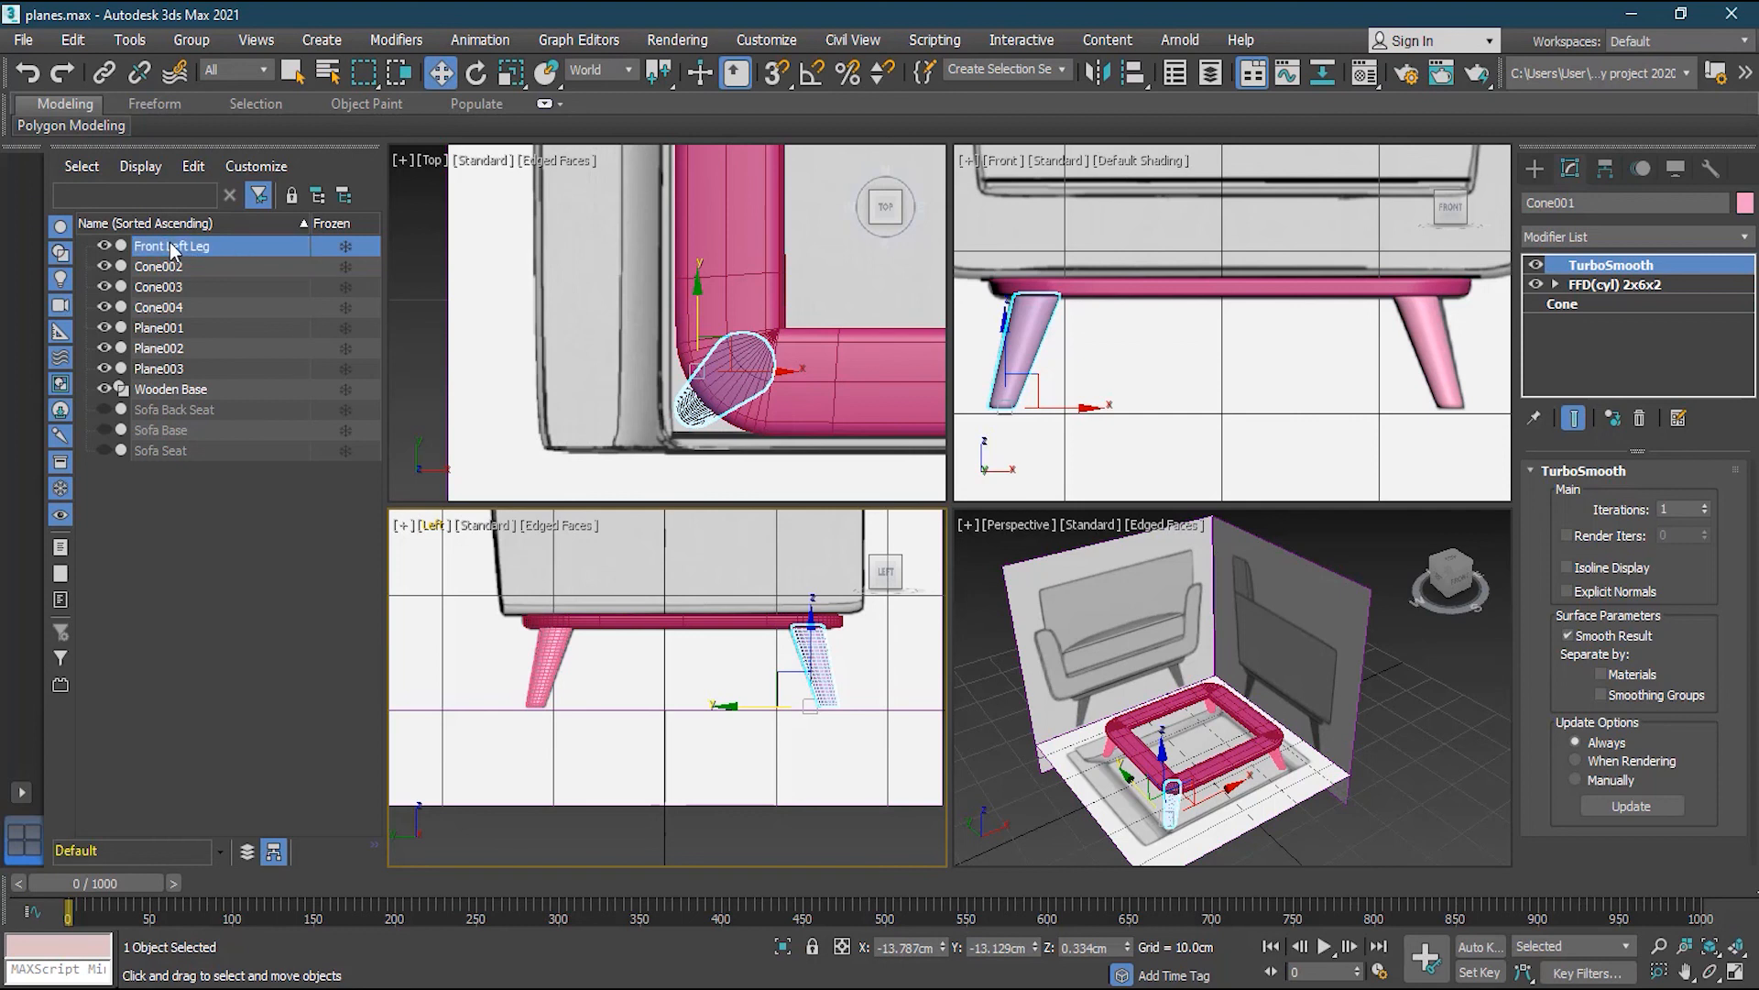
Rename the front leg copy, Cone002, as Front Right Leg
click(157, 268)
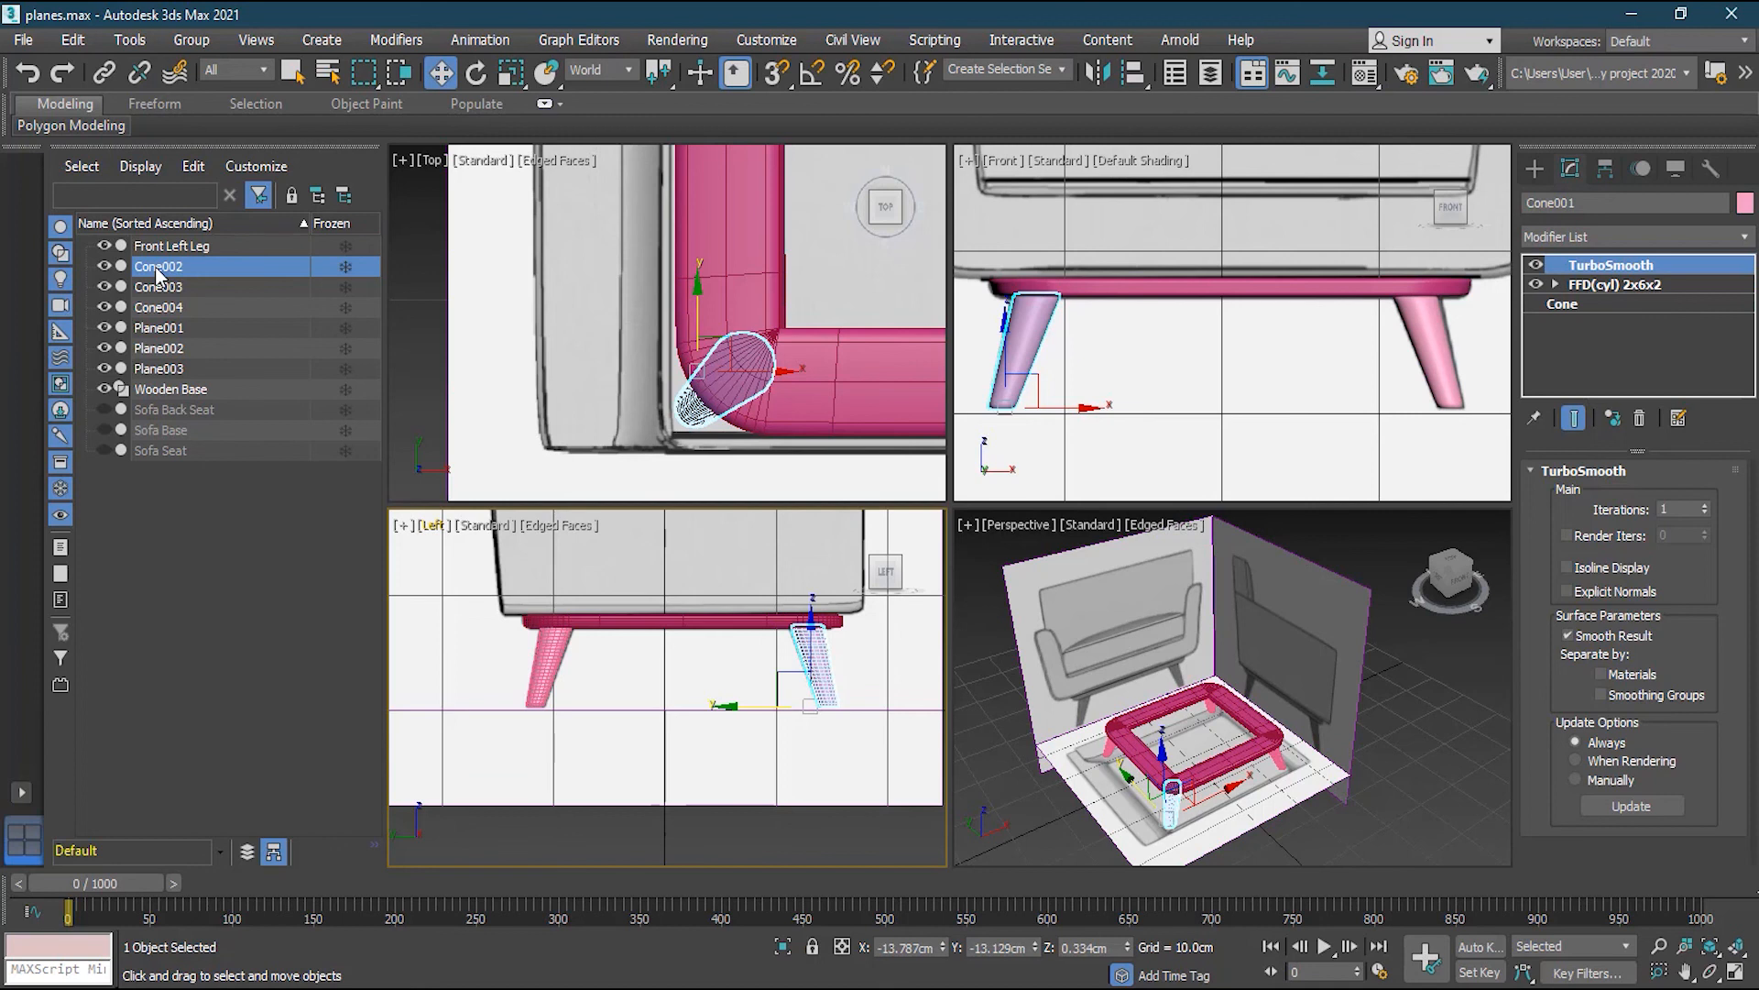
click(159, 268)
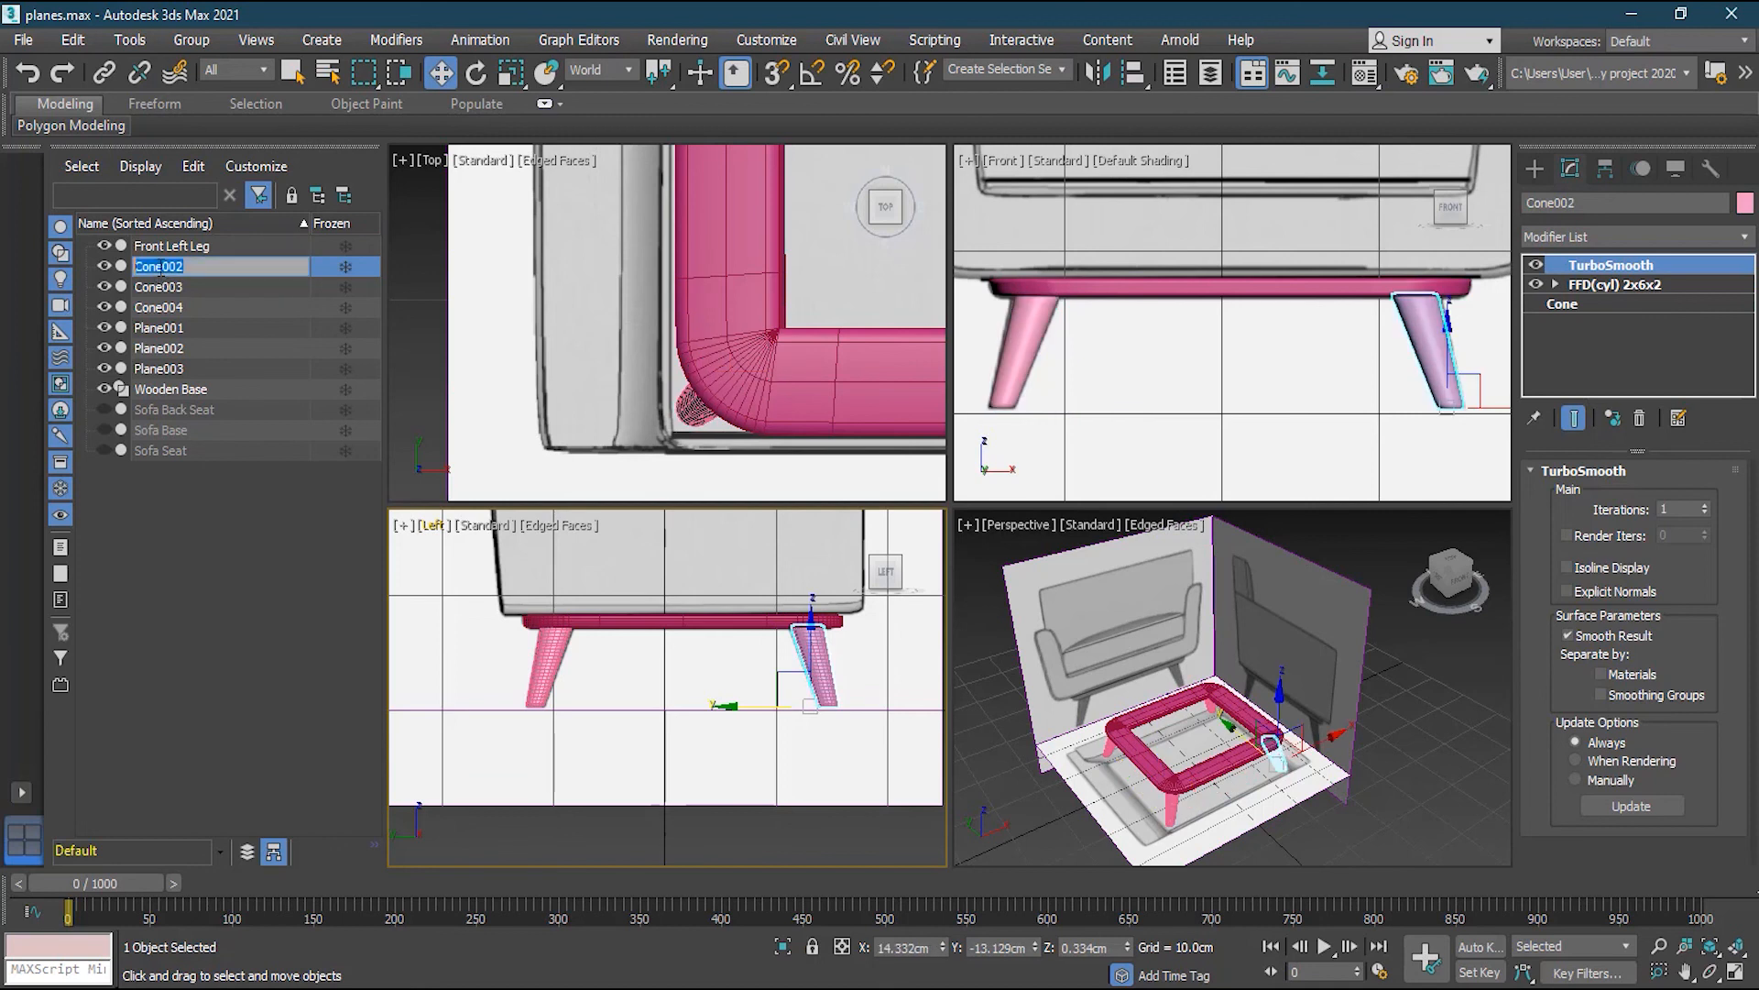
text(Front Right Leg)
key(Return)
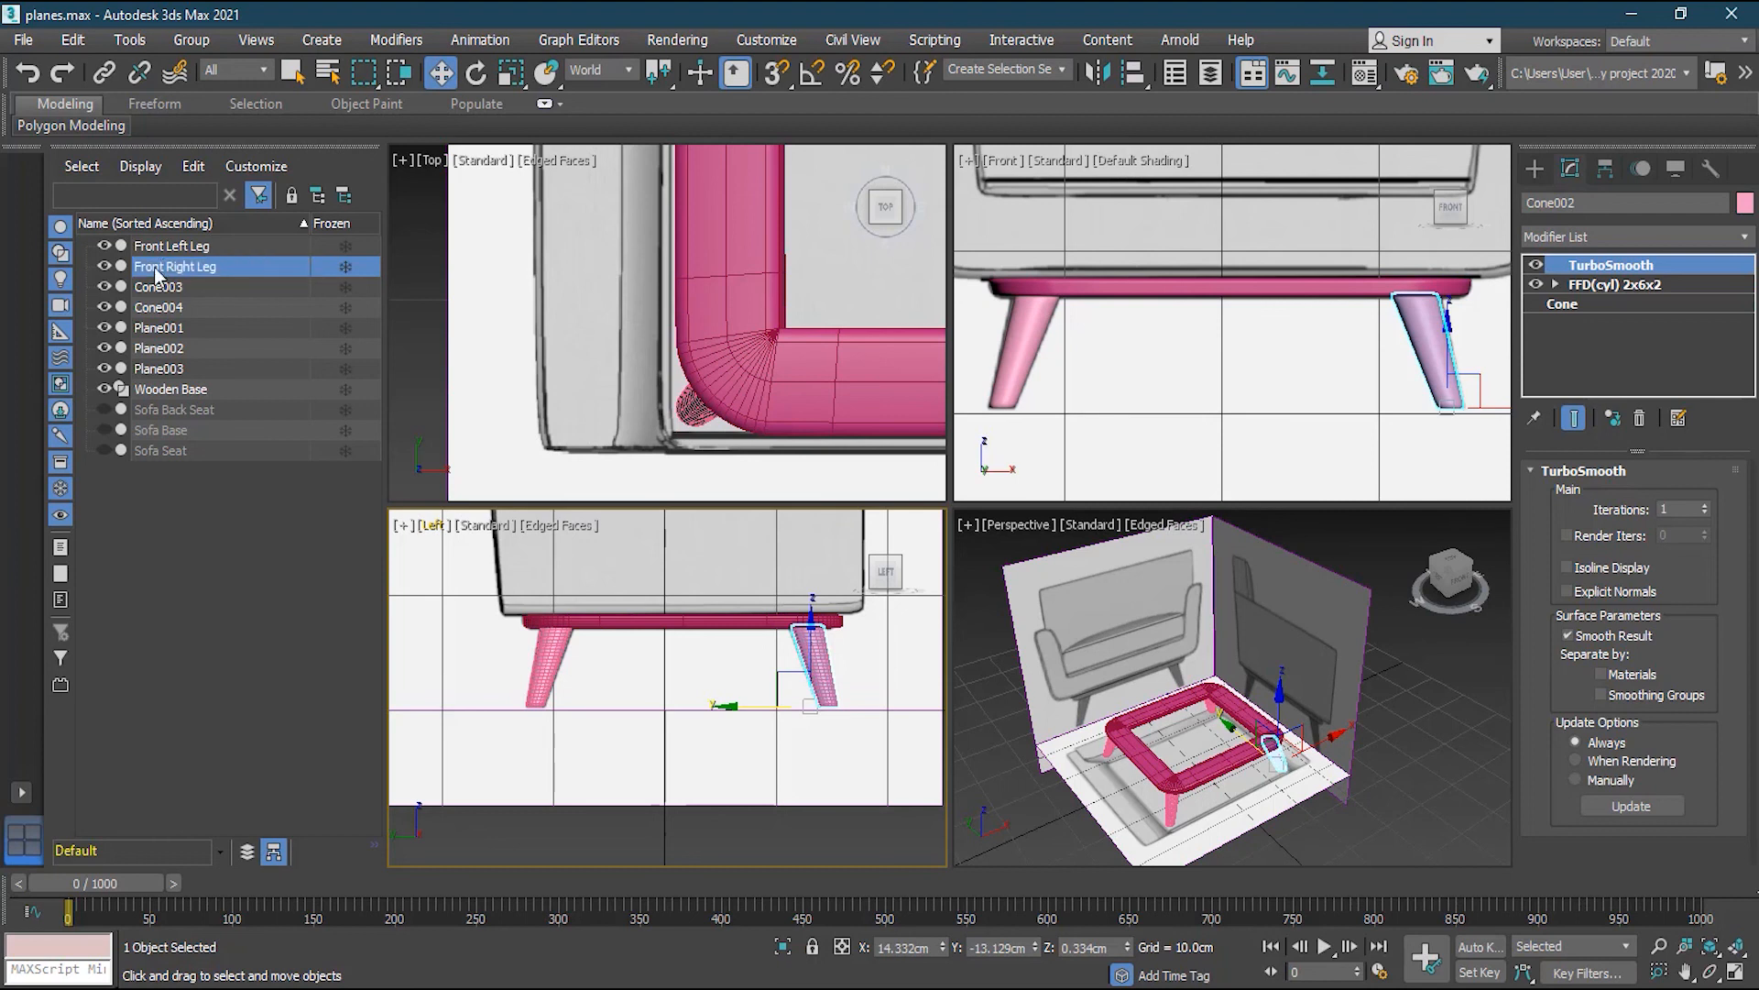
Rename the rear leg copy Cone003 as Rear Left Leg
click(157, 287)
click(158, 287)
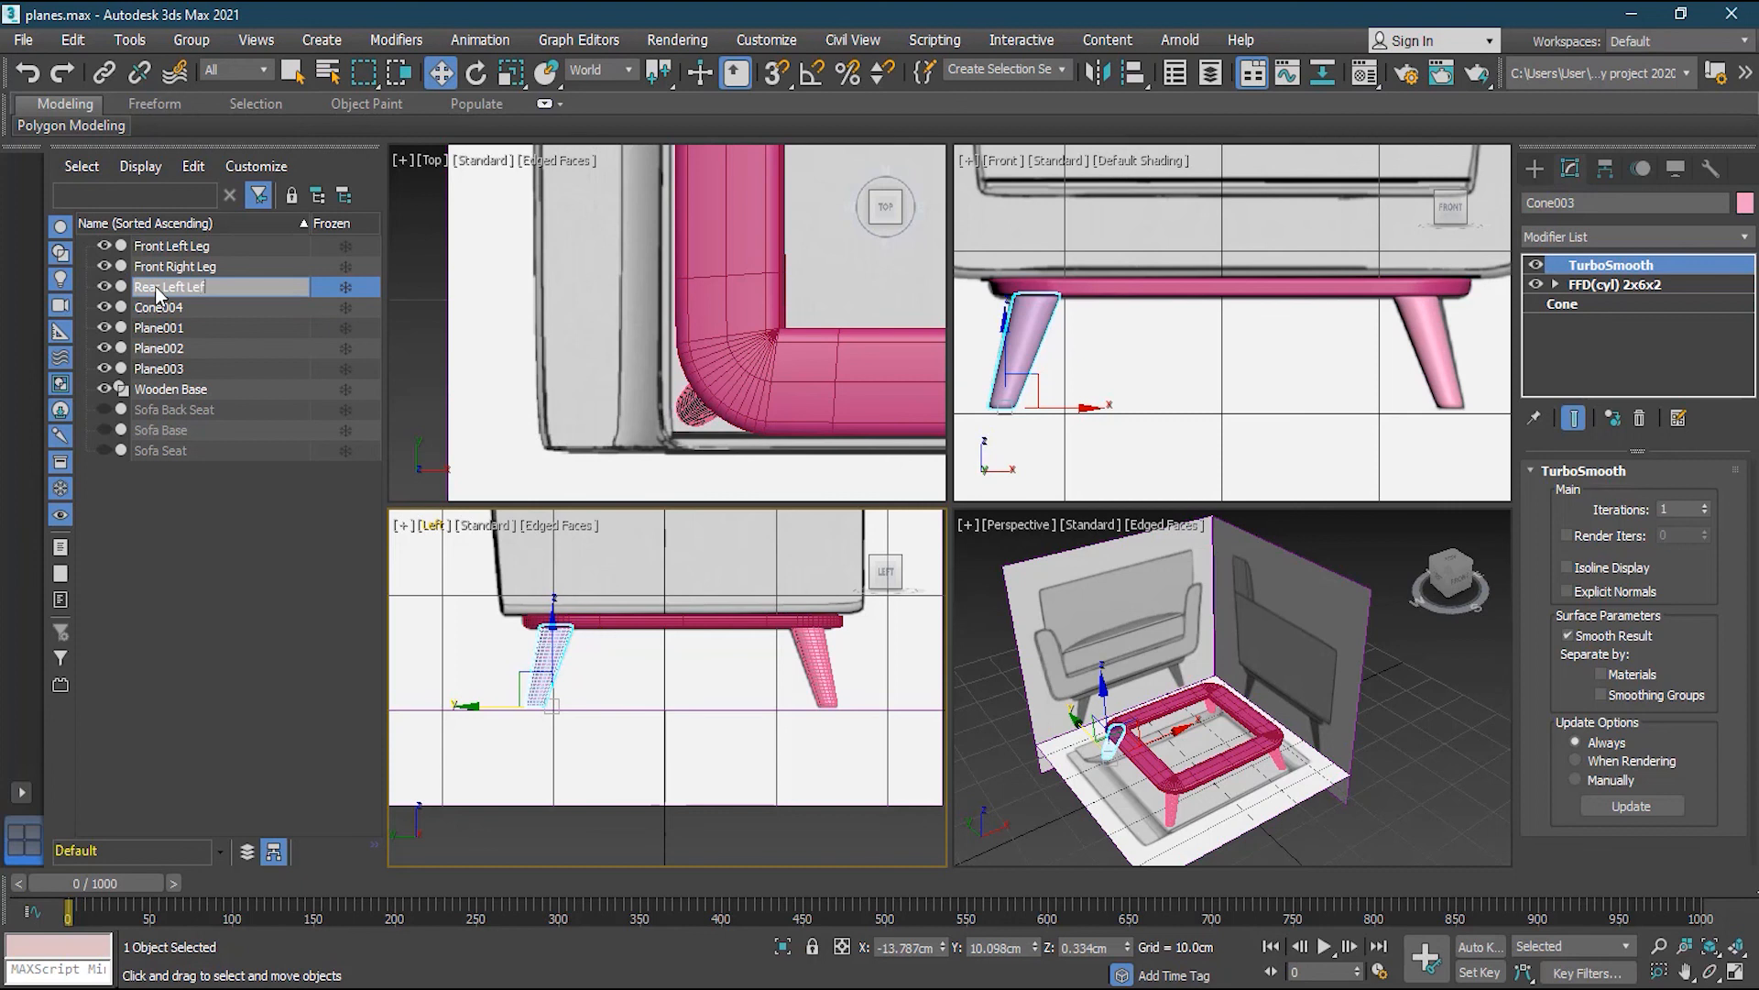
key(Return)
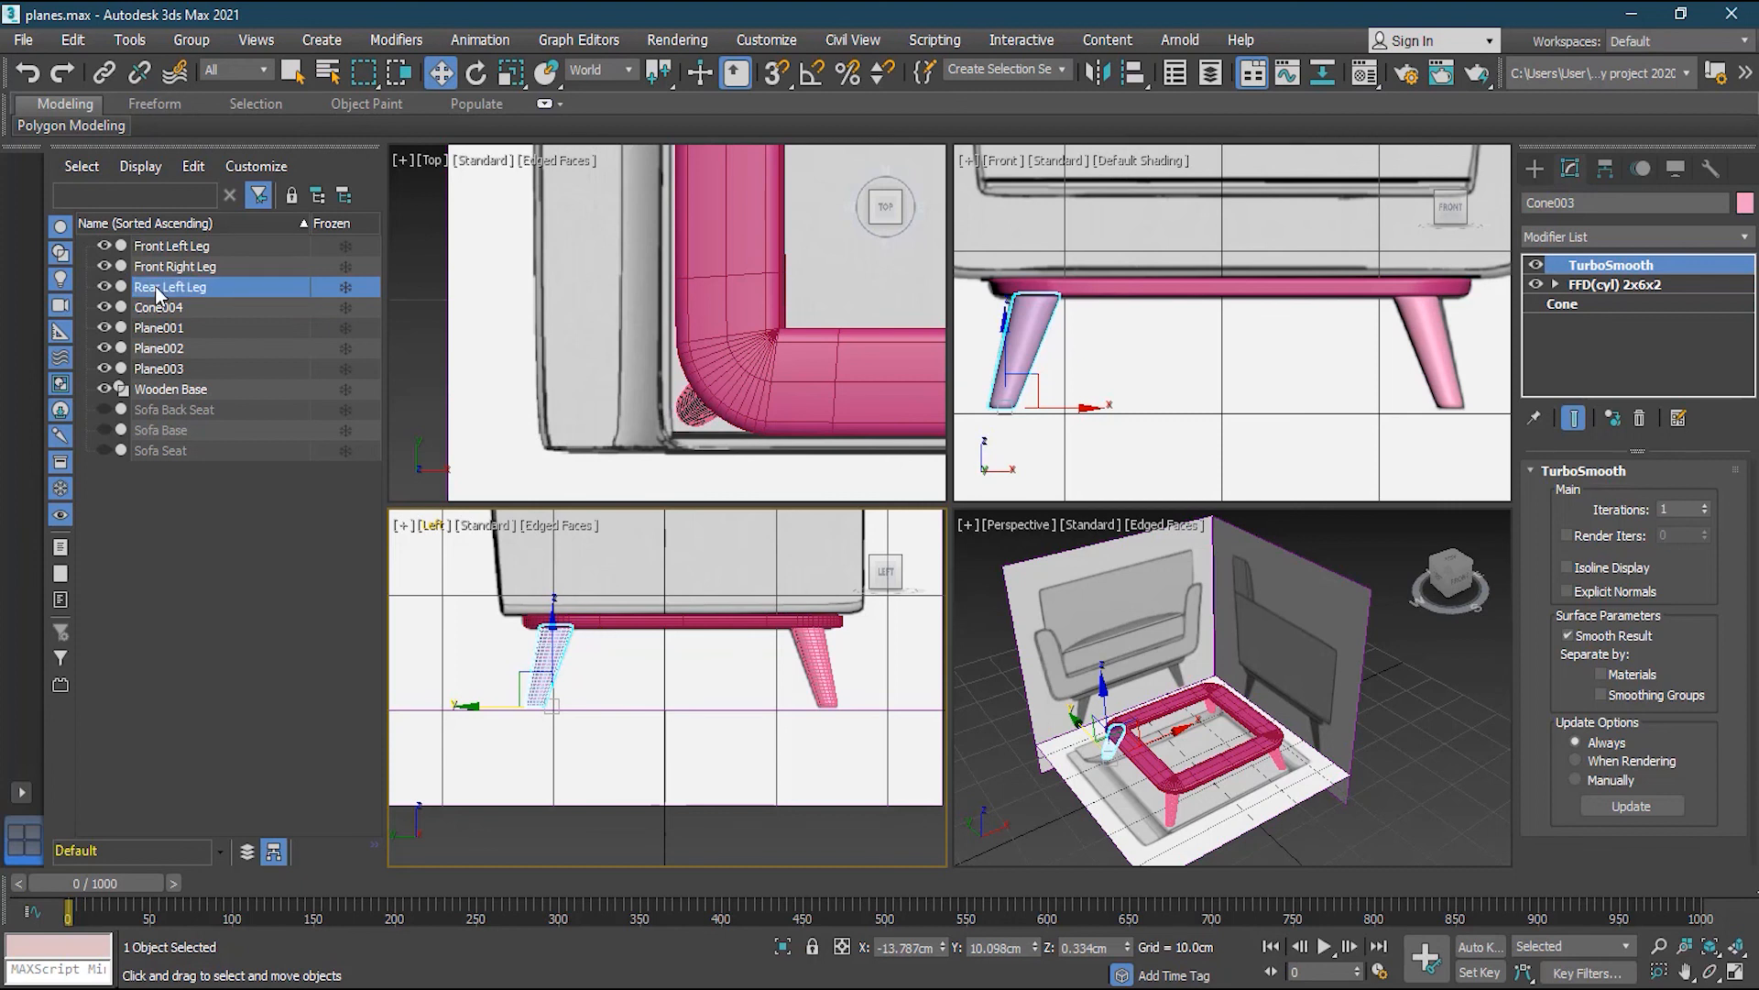
Rename the last leg copy, Cone004, as Rear Right Leg, correcting the misspelled word Leg
click(158, 308)
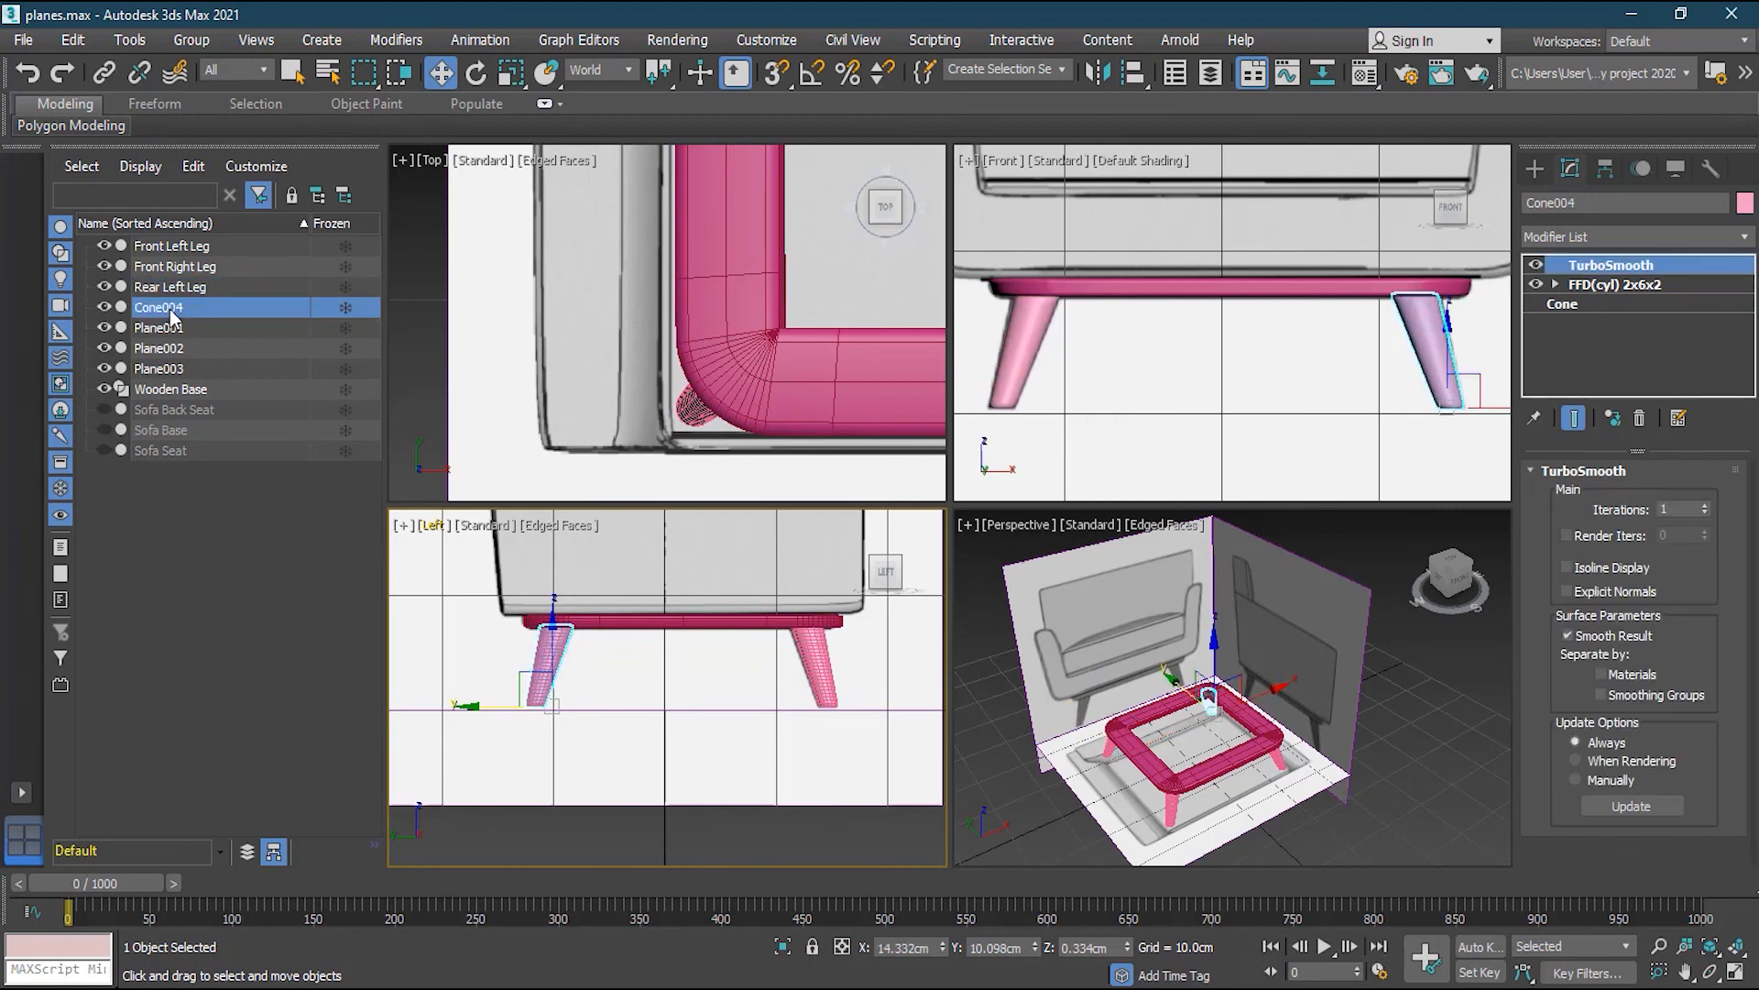
click(172, 310)
text(Rear Right Le)
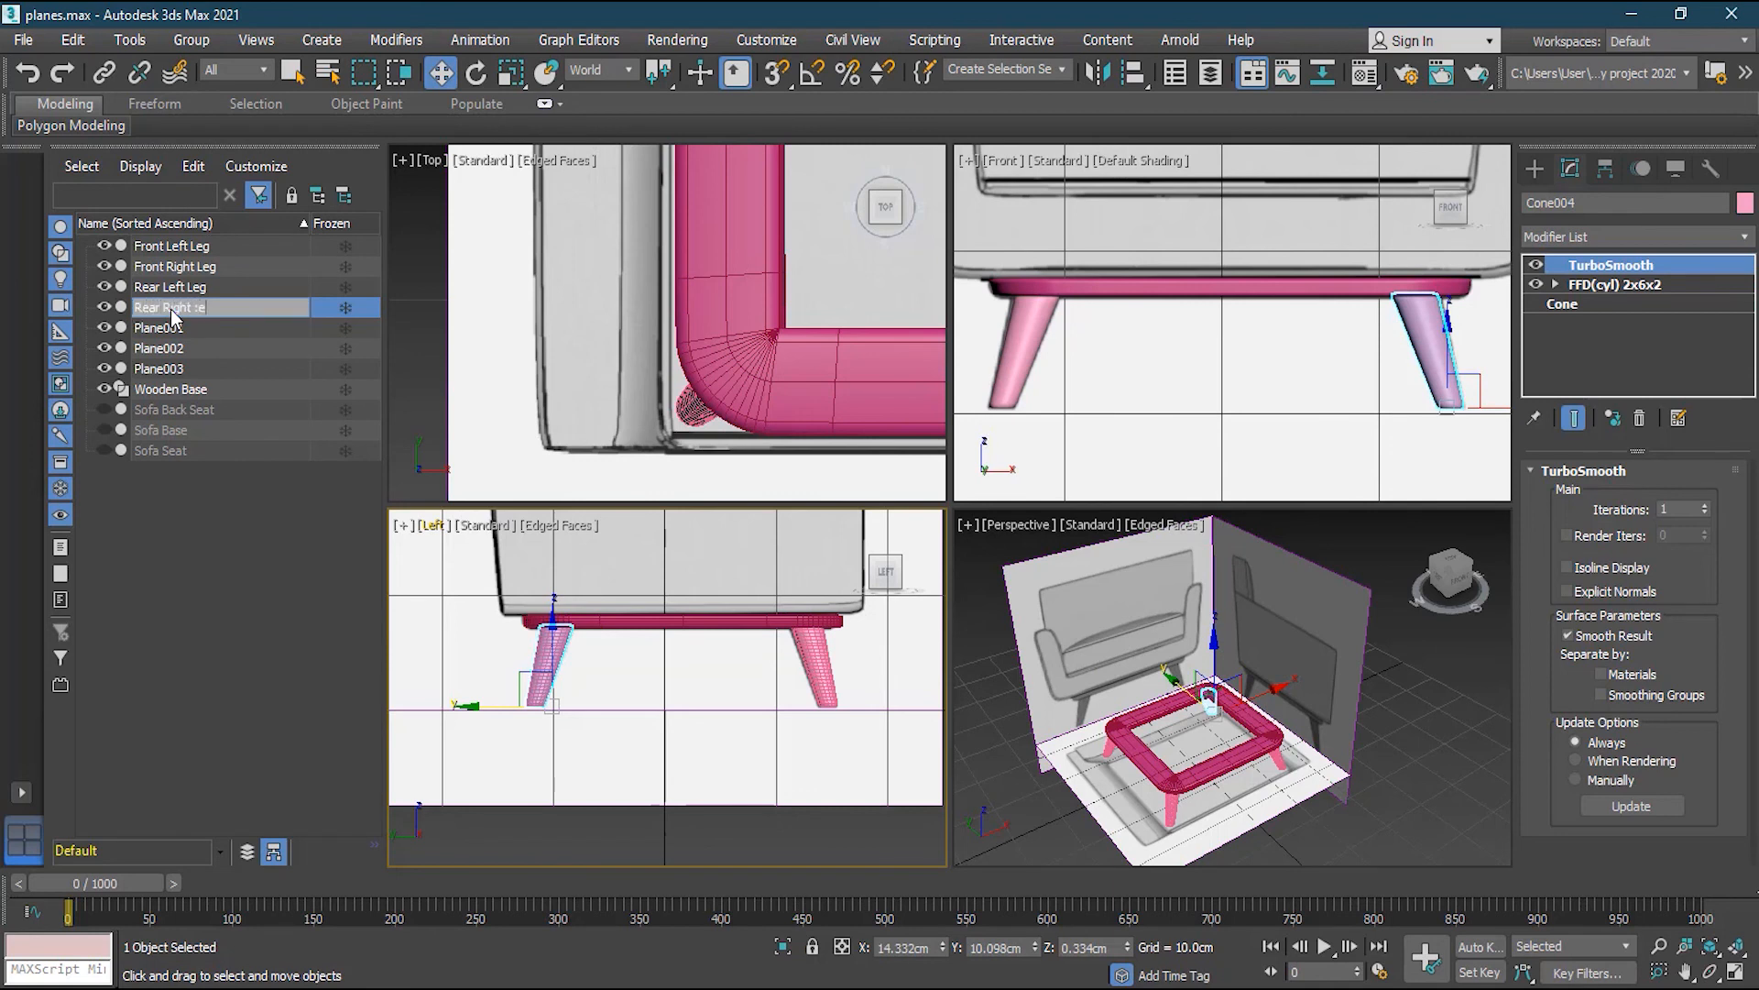
key(Return)
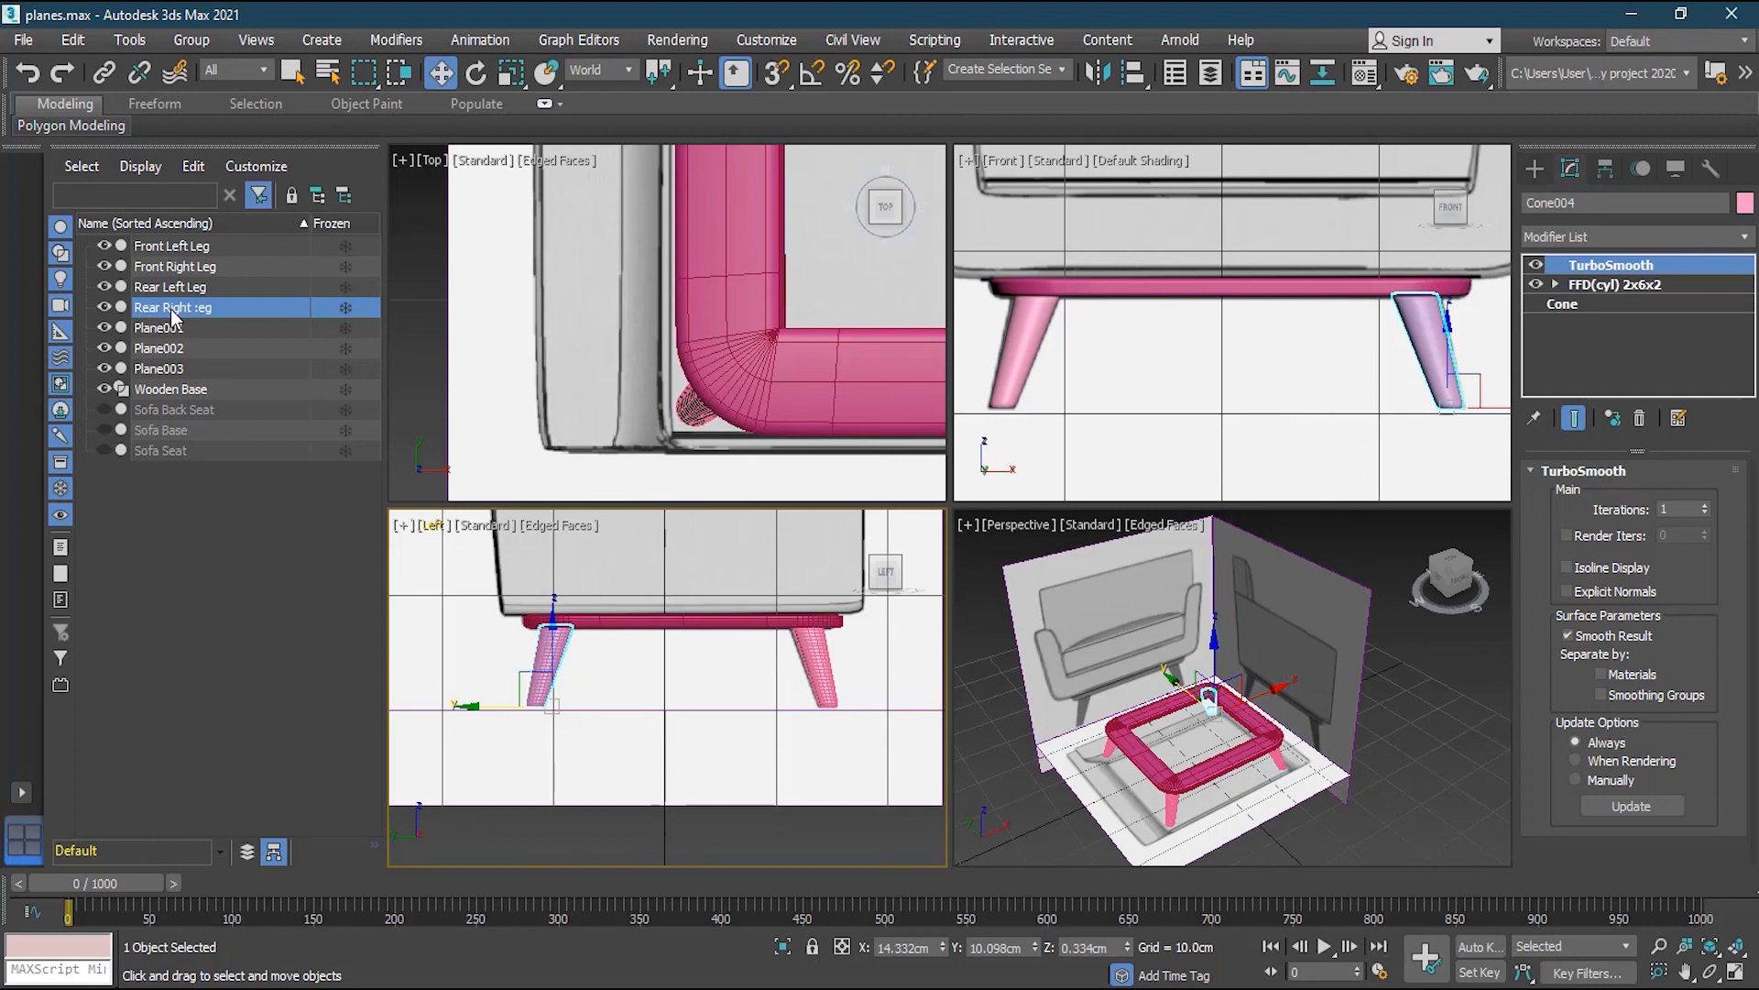
click(172, 312)
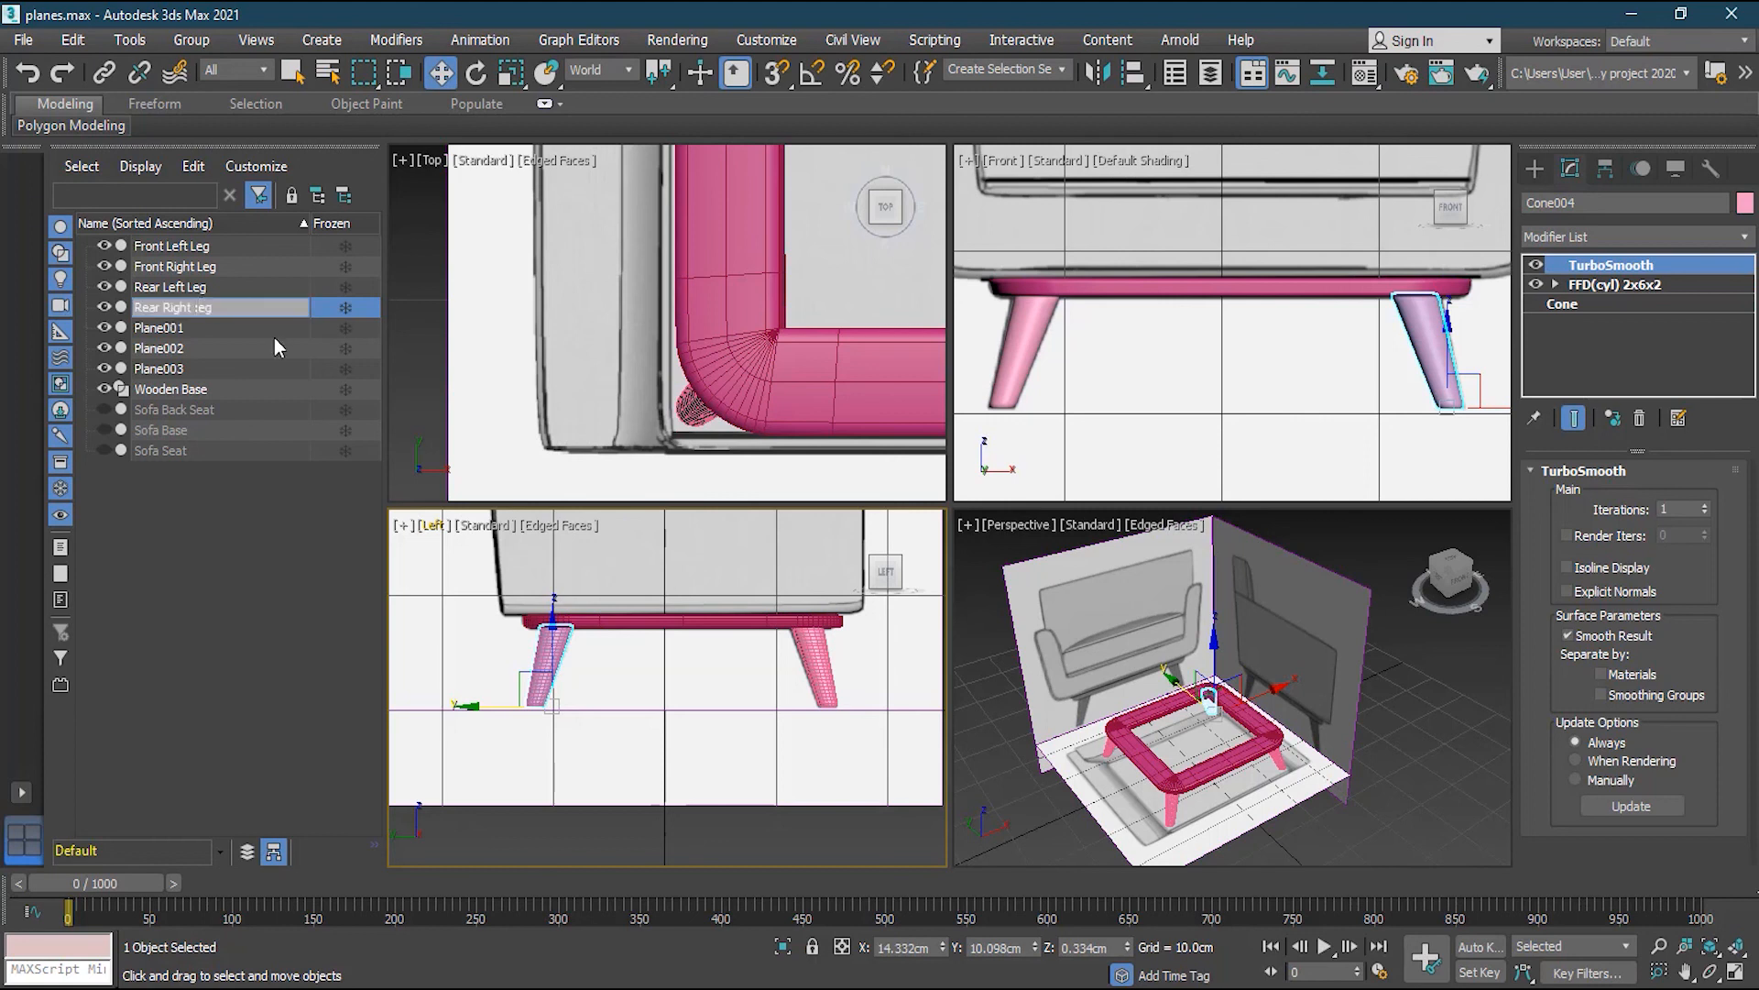
text(L)
click(244, 326)
Unhide Sofa Back Seat, Sofa Base and Sofa Seat, and hide the three reference planes Plane001, Plane002 and Plane003
click(216, 409)
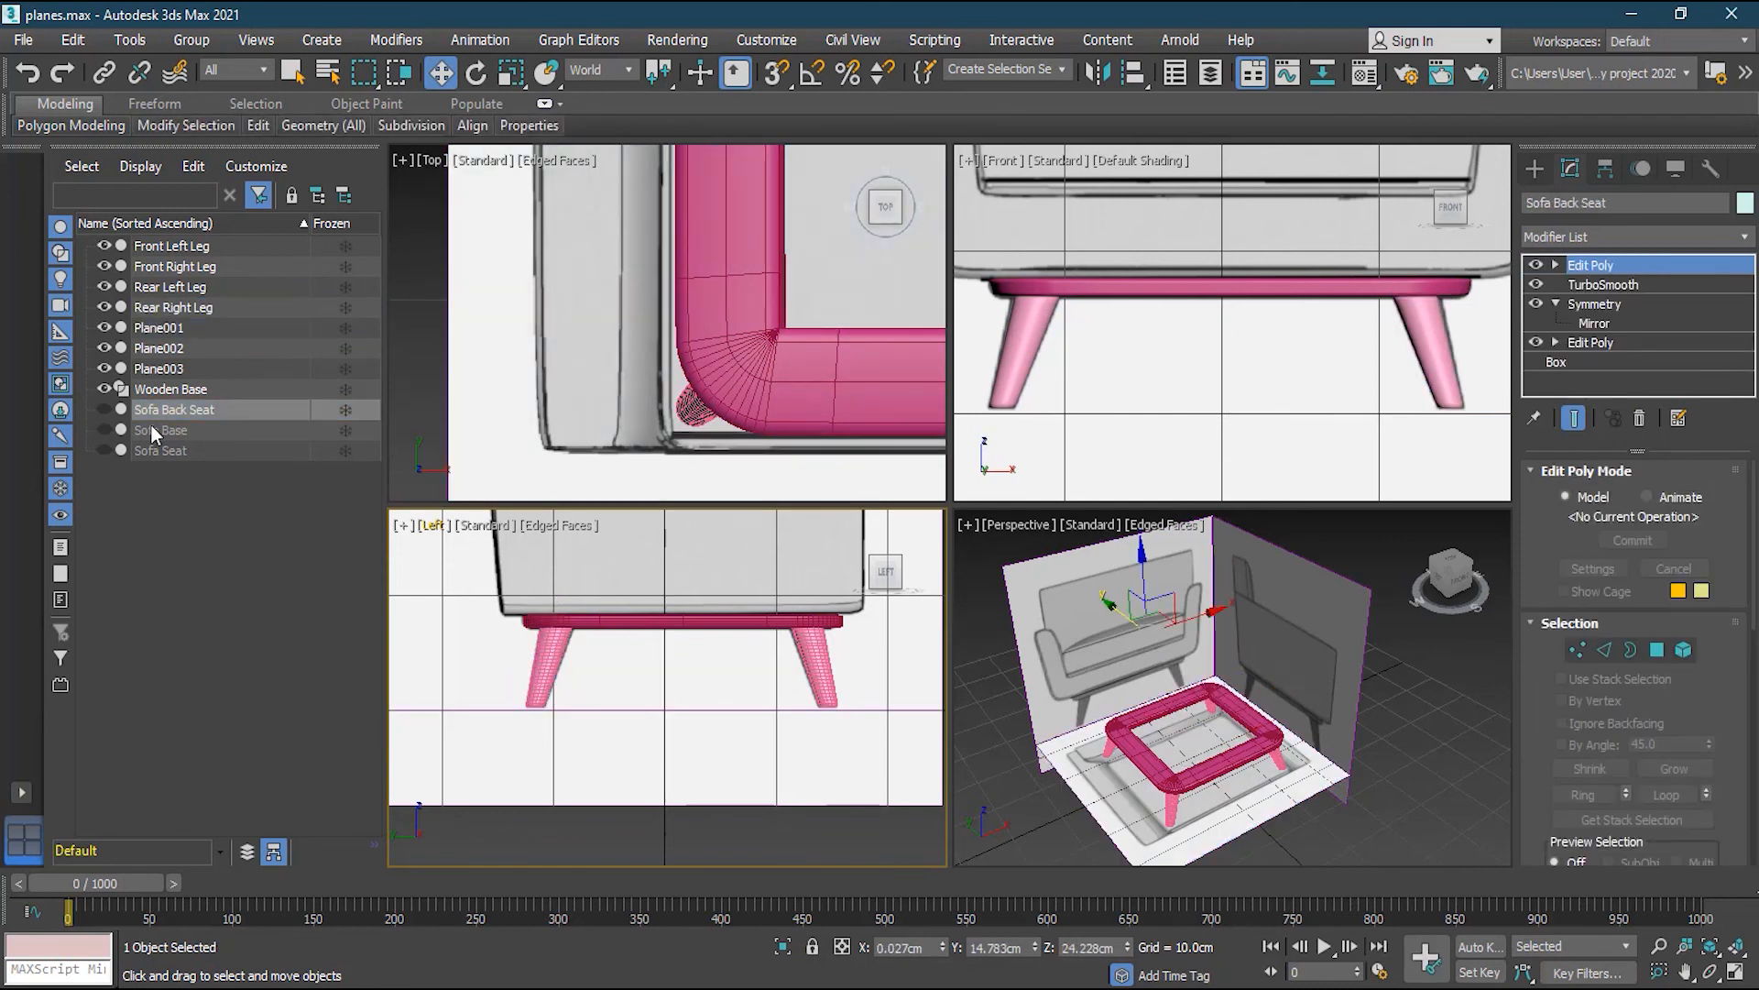
click(103, 408)
click(104, 430)
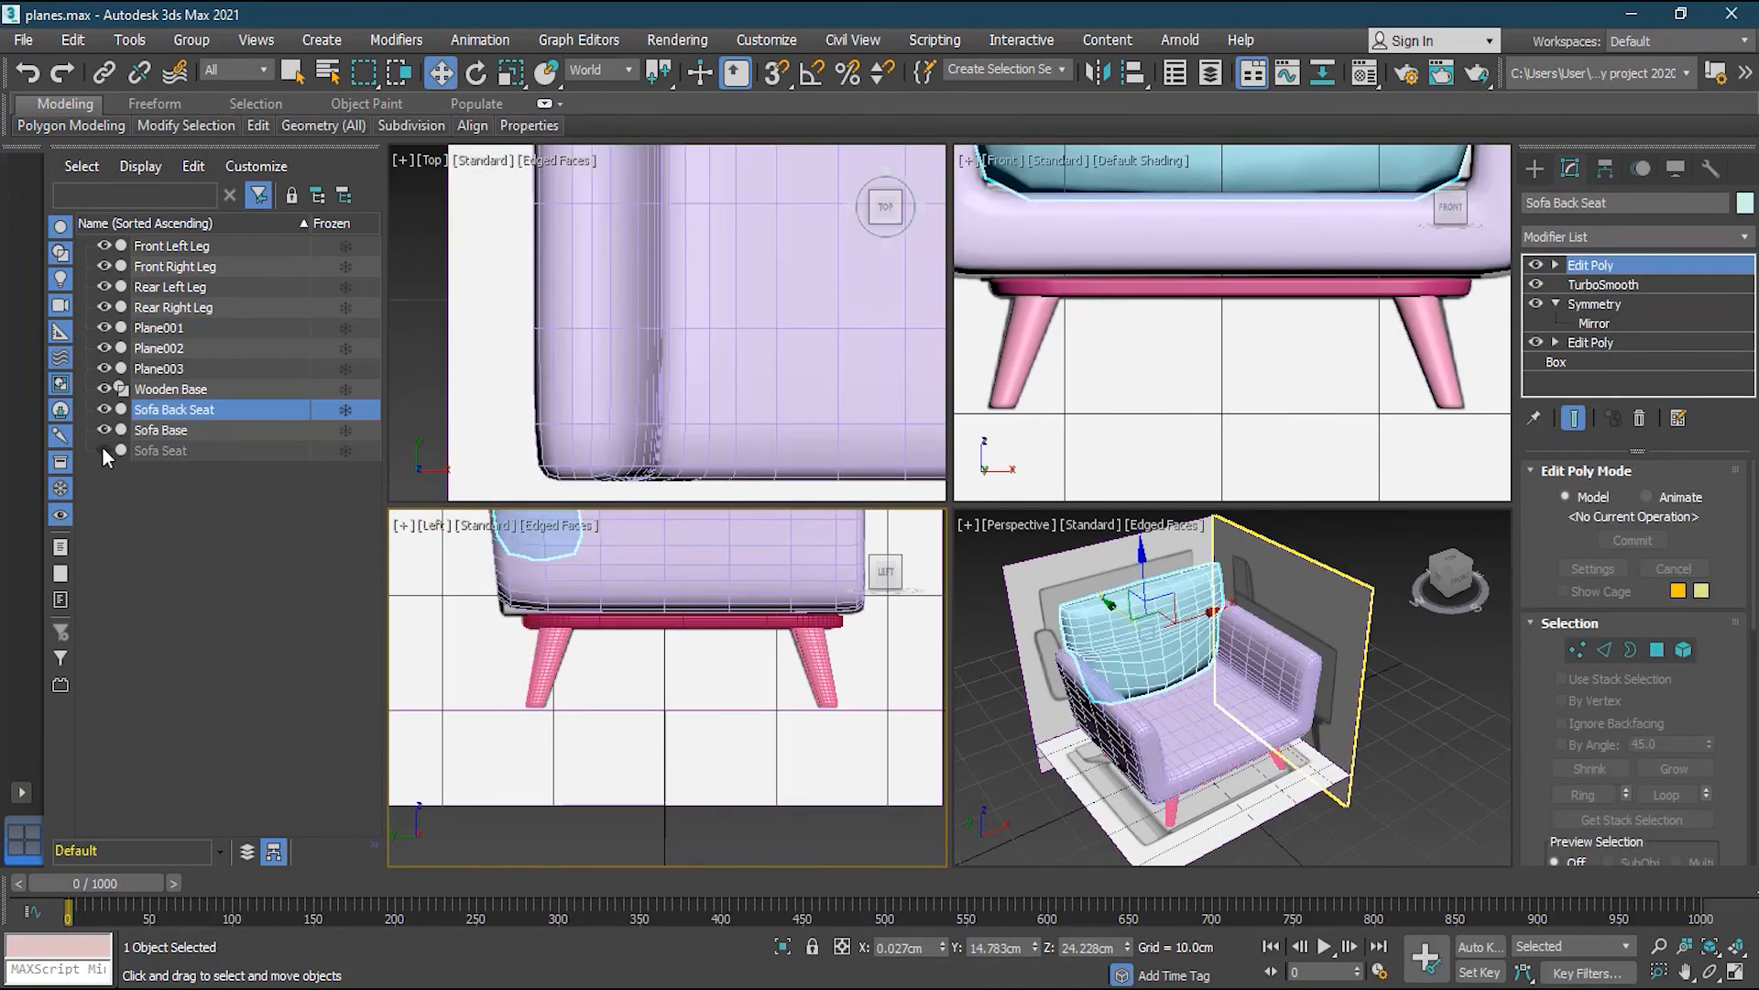
click(103, 450)
click(104, 368)
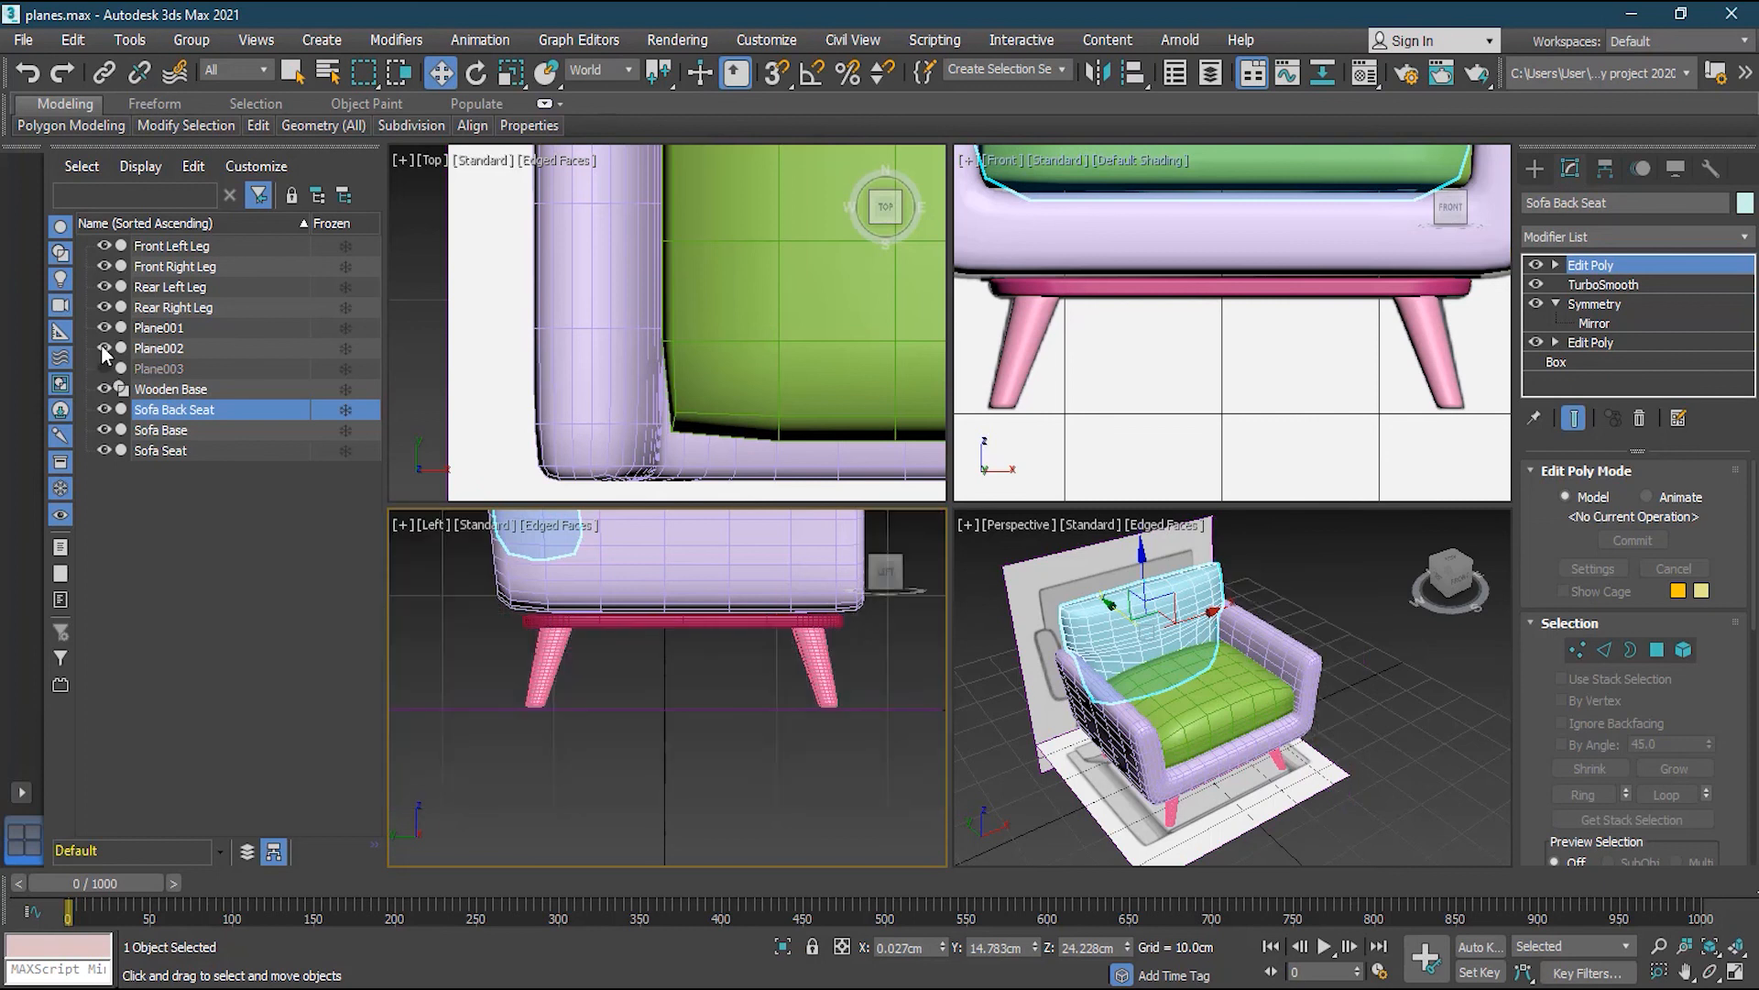
click(103, 347)
click(102, 328)
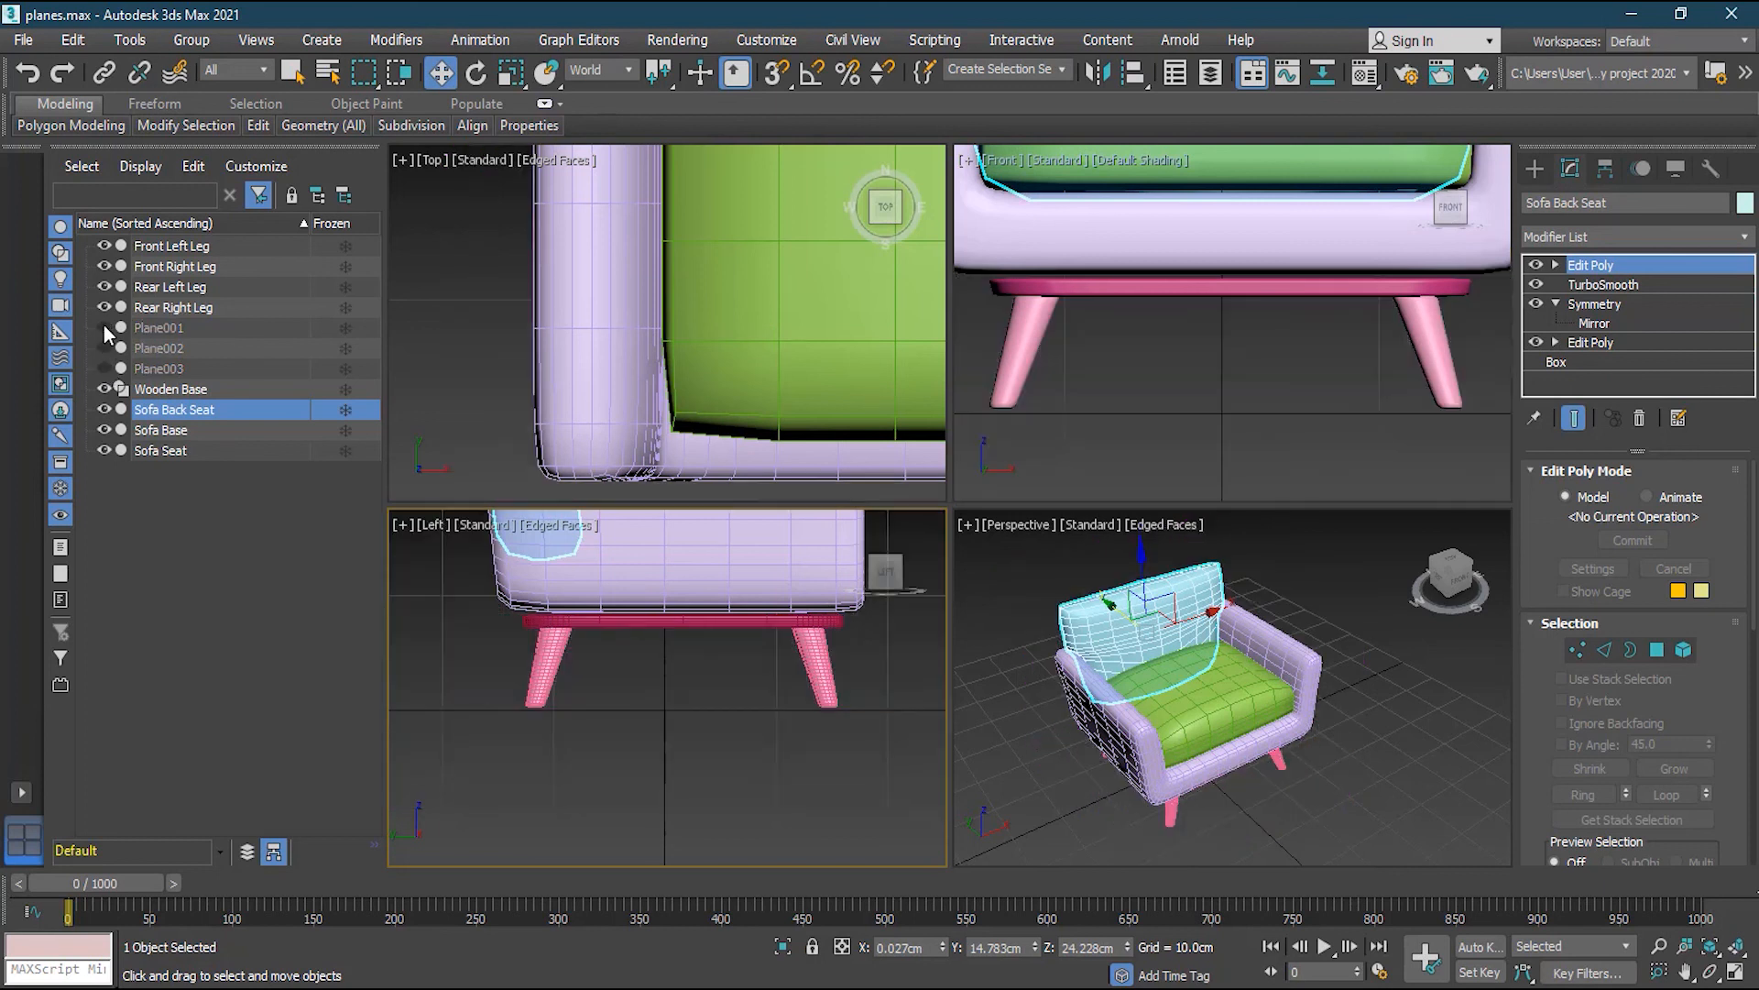
Clear the selection, maximize the Perspective view and turn off its edged faces display
click(1349, 615)
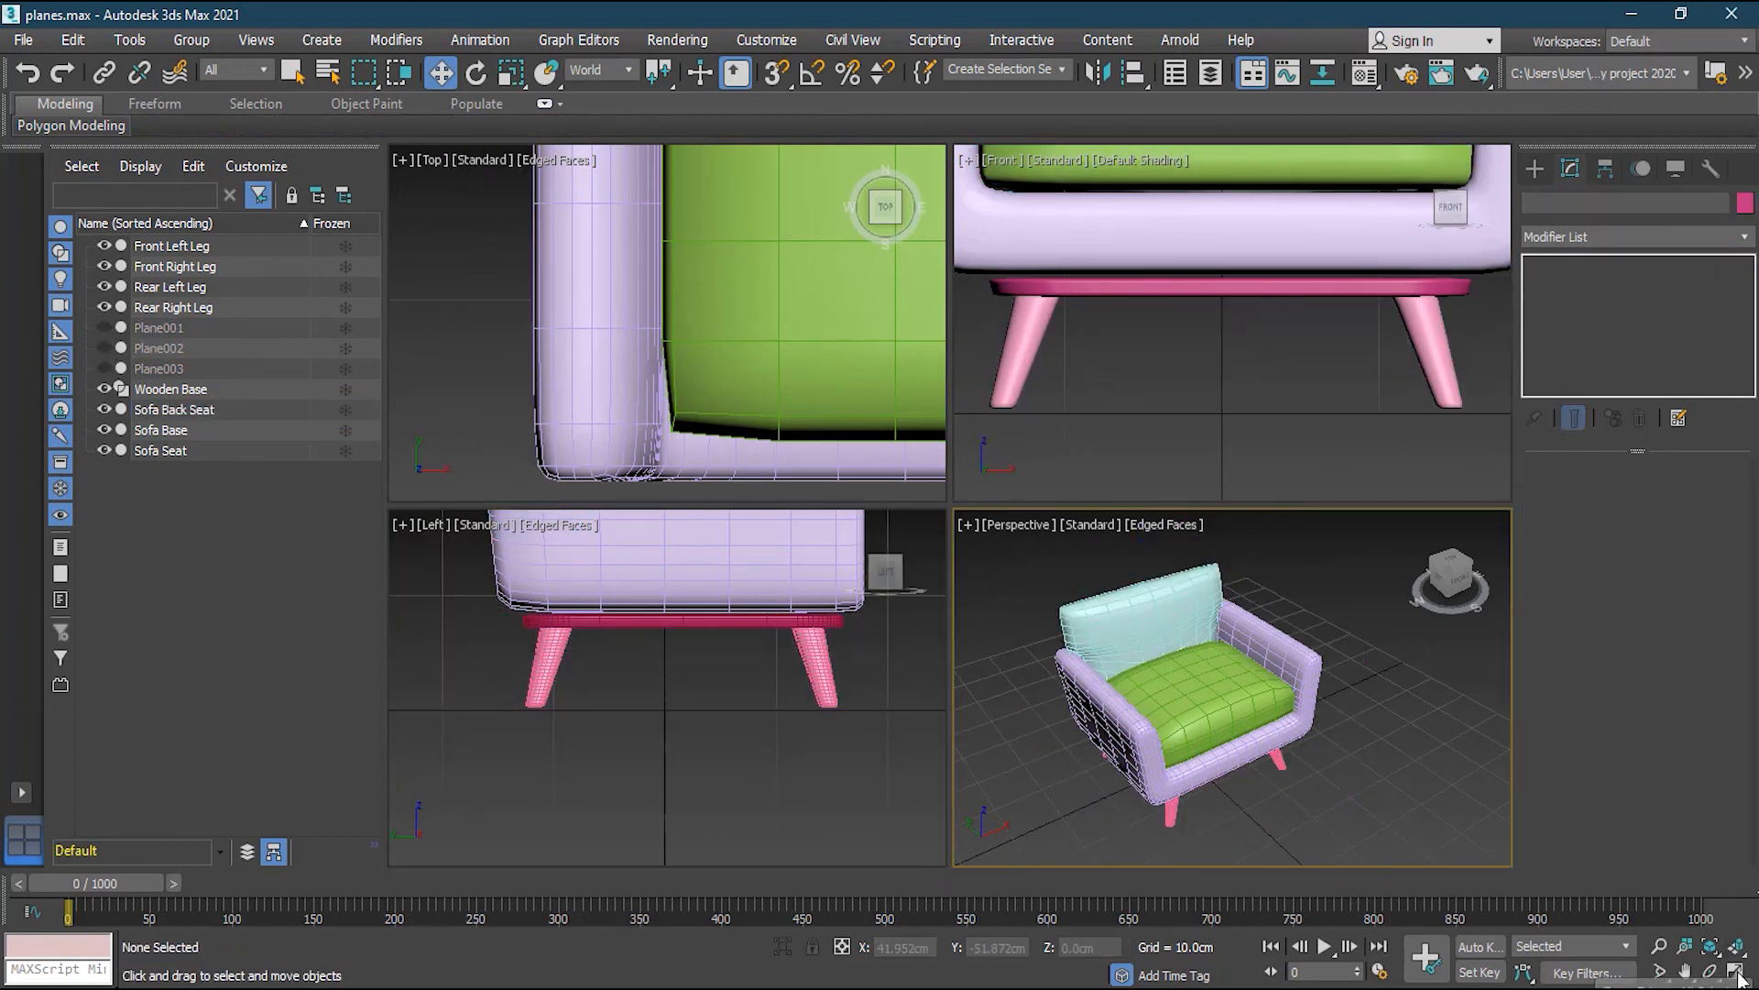
click(1734, 974)
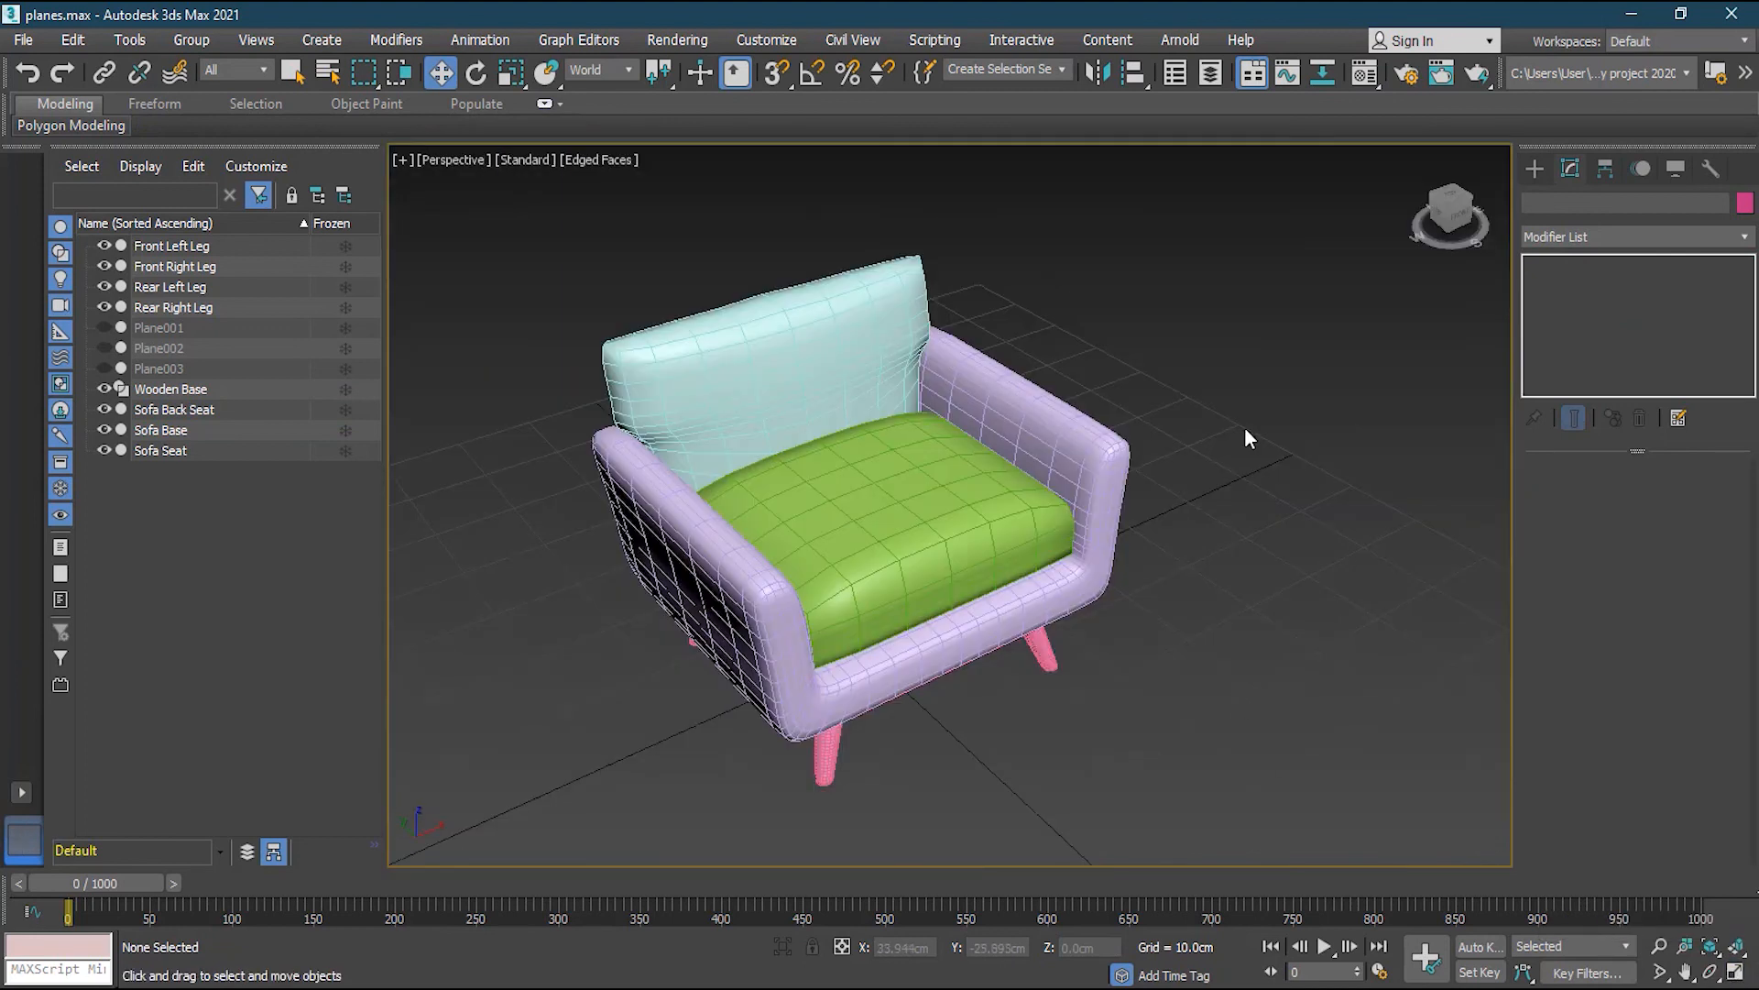
scroll(909, 384, up, 3)
alt+middle_drag(908, 384, 939, 424)
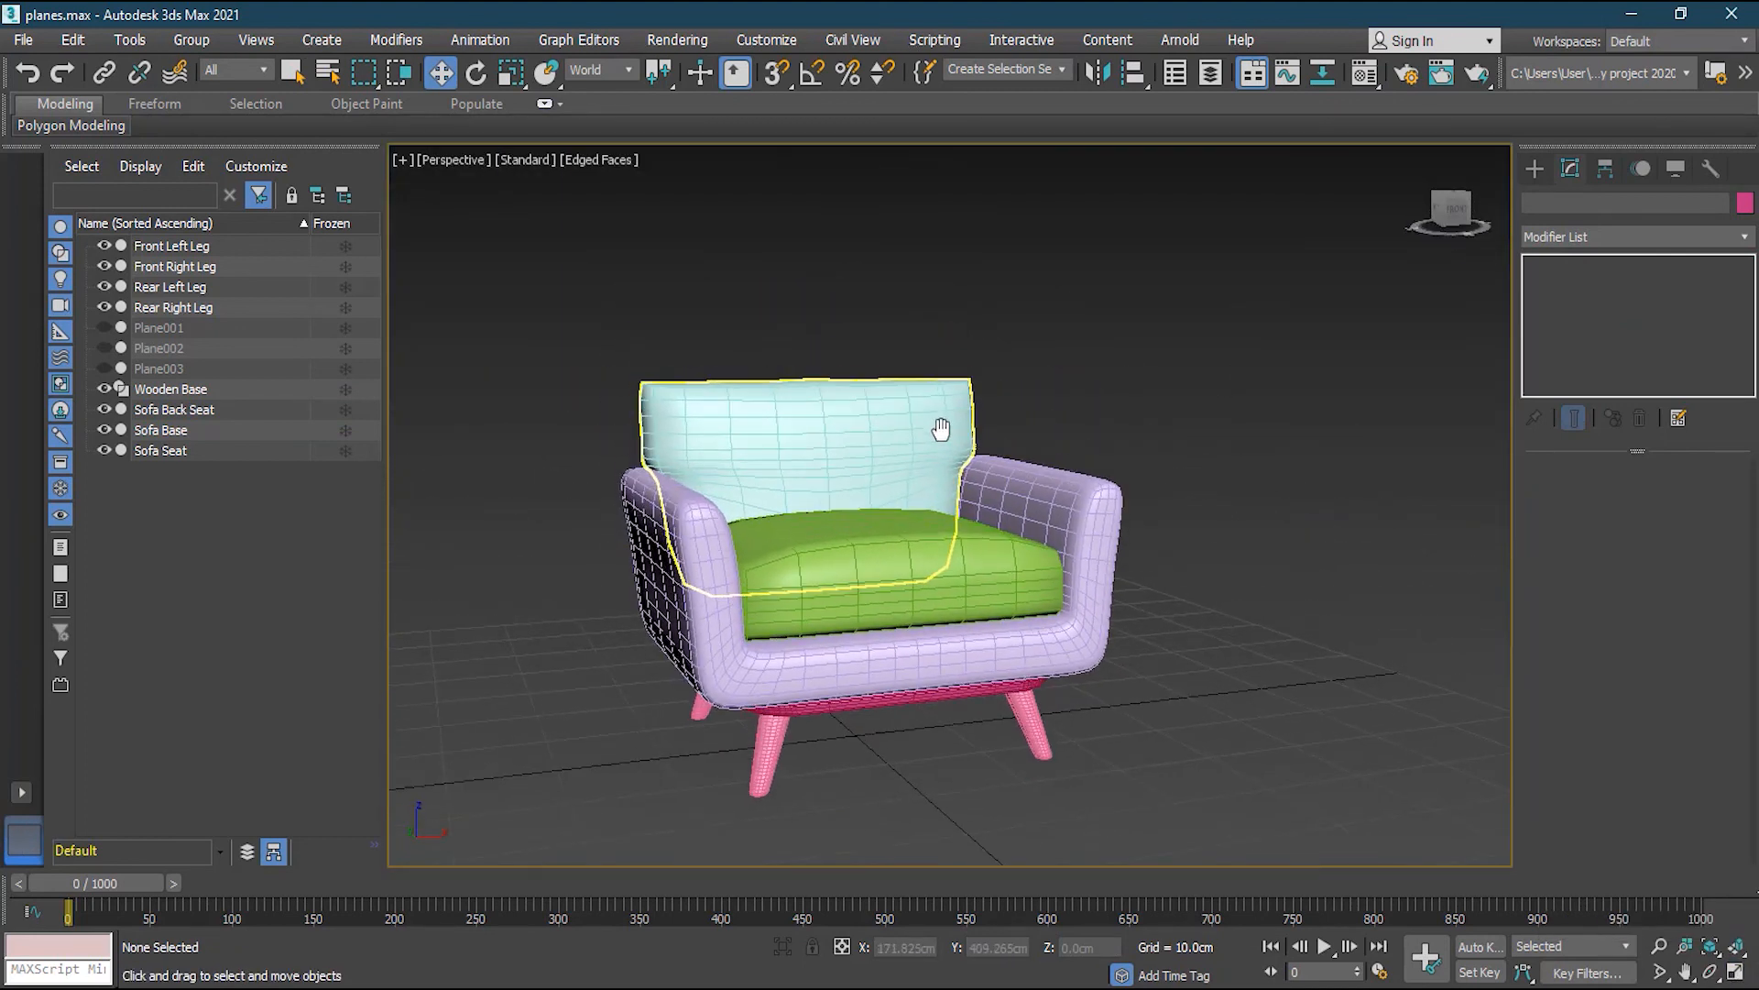
alt+middle_drag(806, 409, 805, 450)
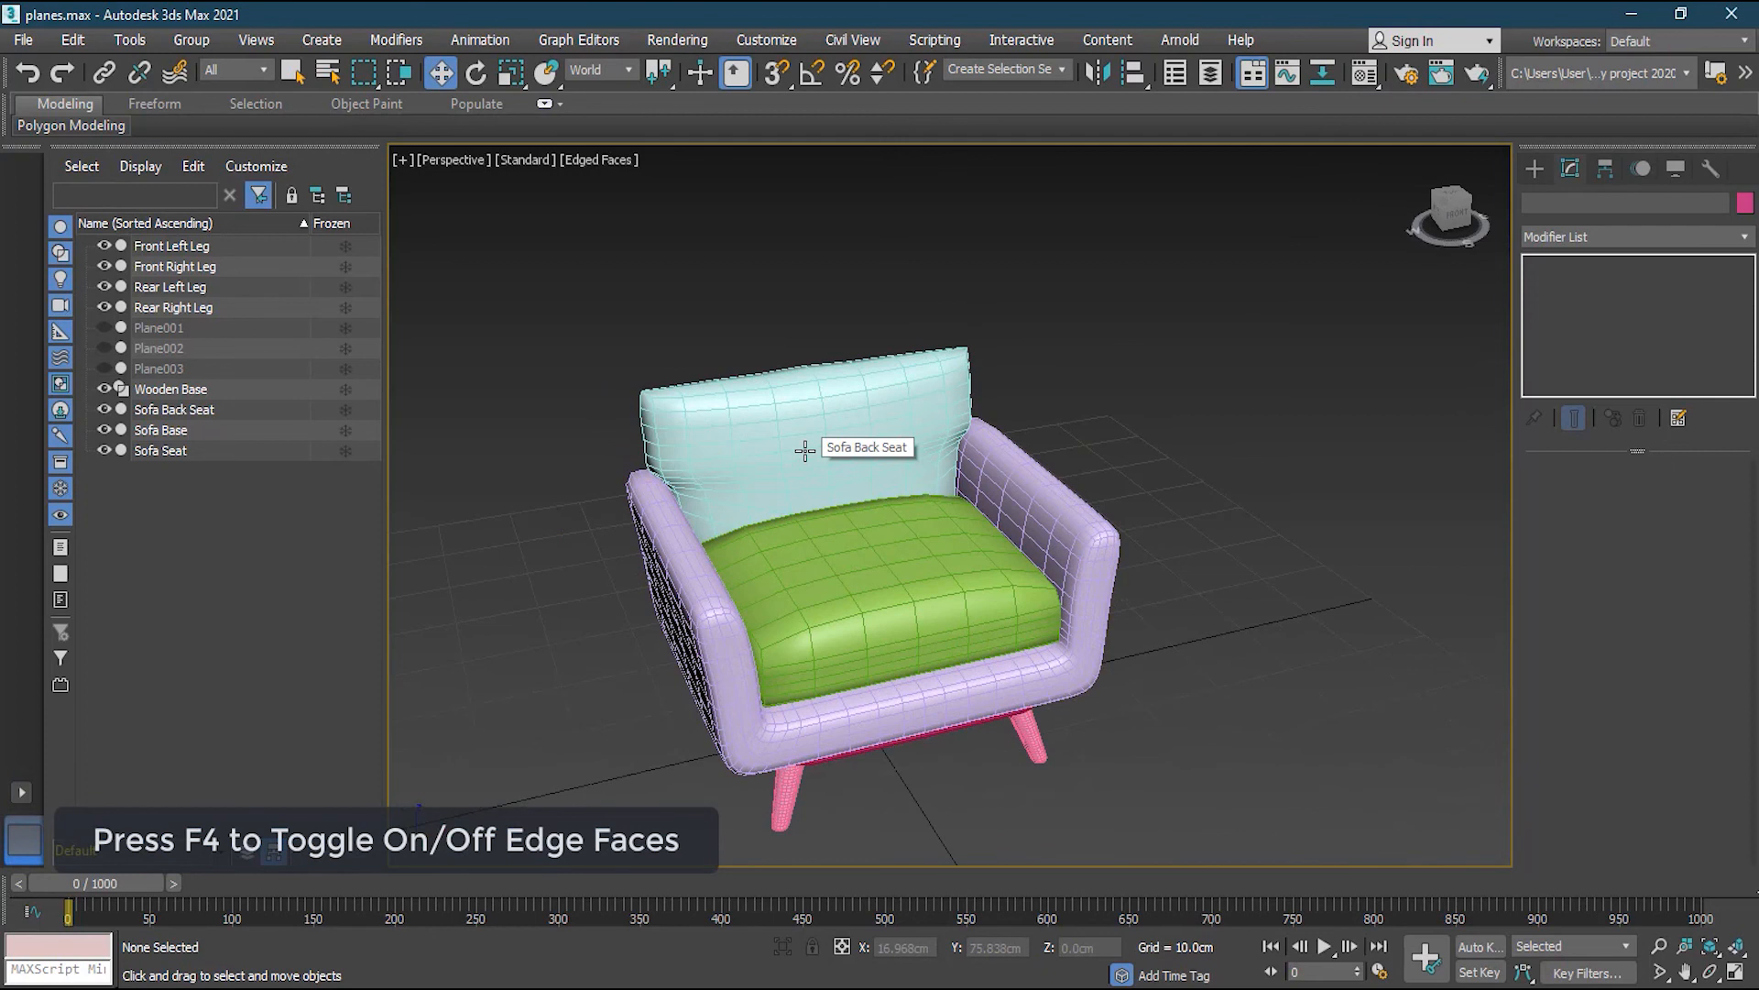
key(F4)
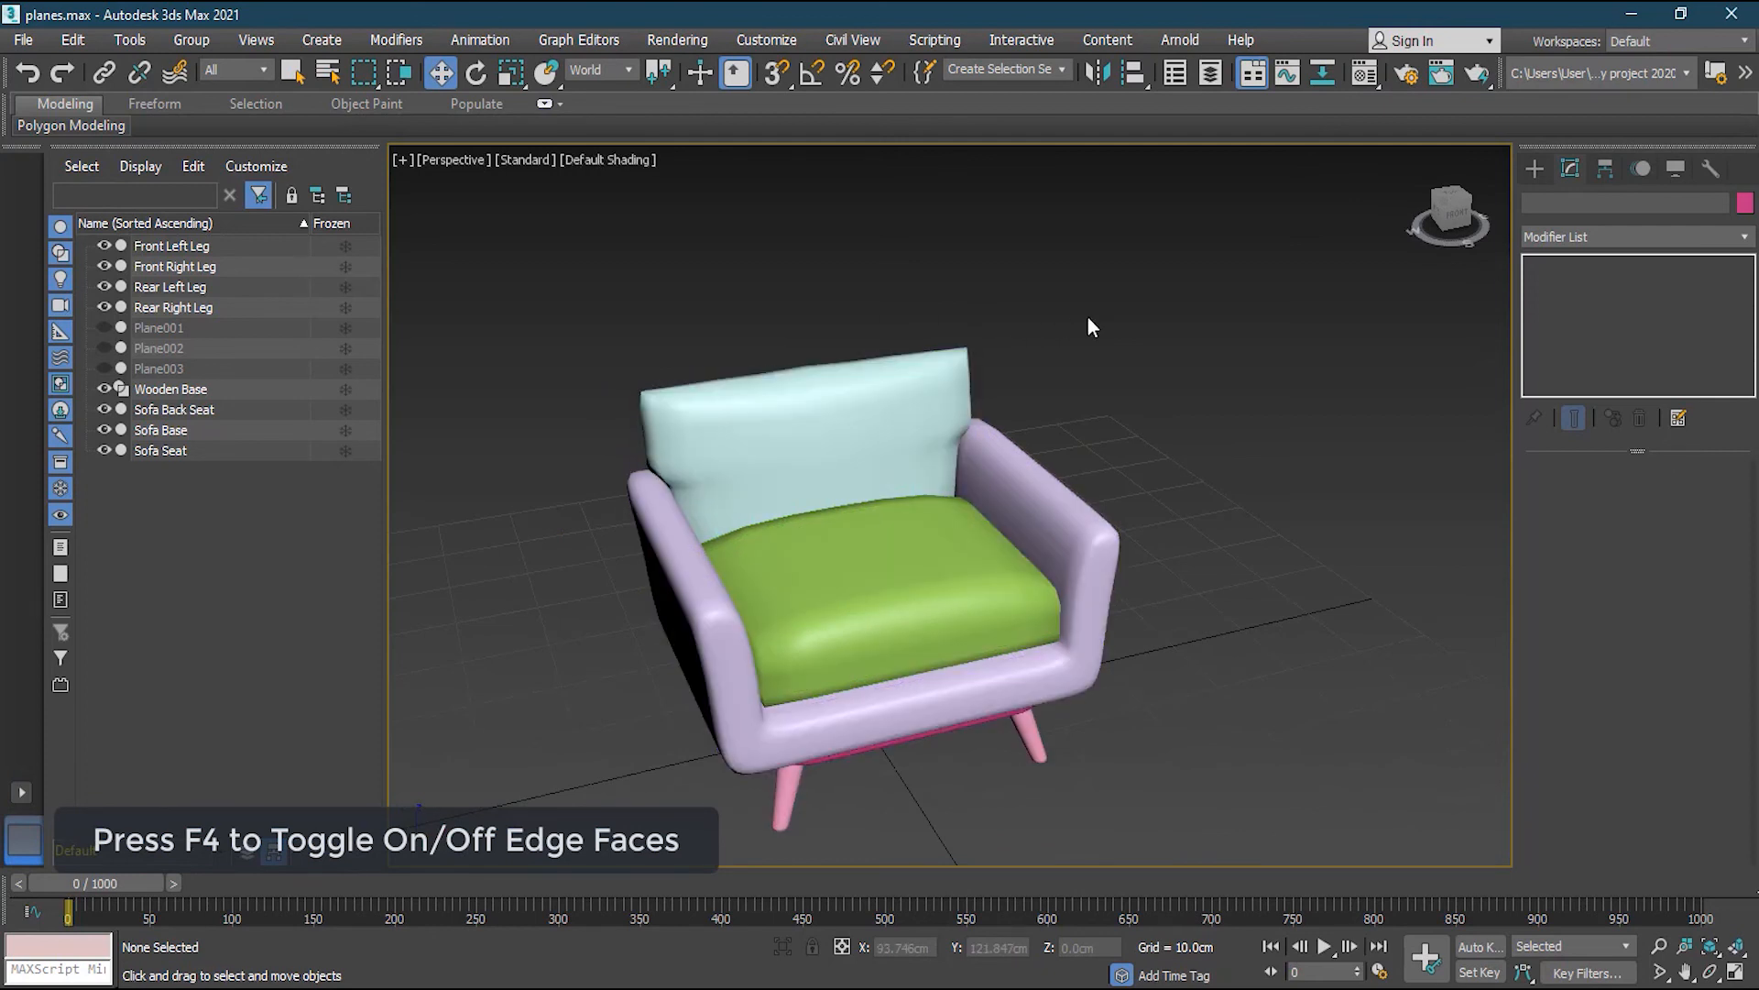
Examine the assembled sofa from several angles, including the legs, the wooden base, the cushions and the armrests
alt+middle_drag(1091, 366, 1051, 515)
scroll(852, 730, up, 3)
middle_drag(980, 666, 923, 687)
scroll(922, 682, up, 4)
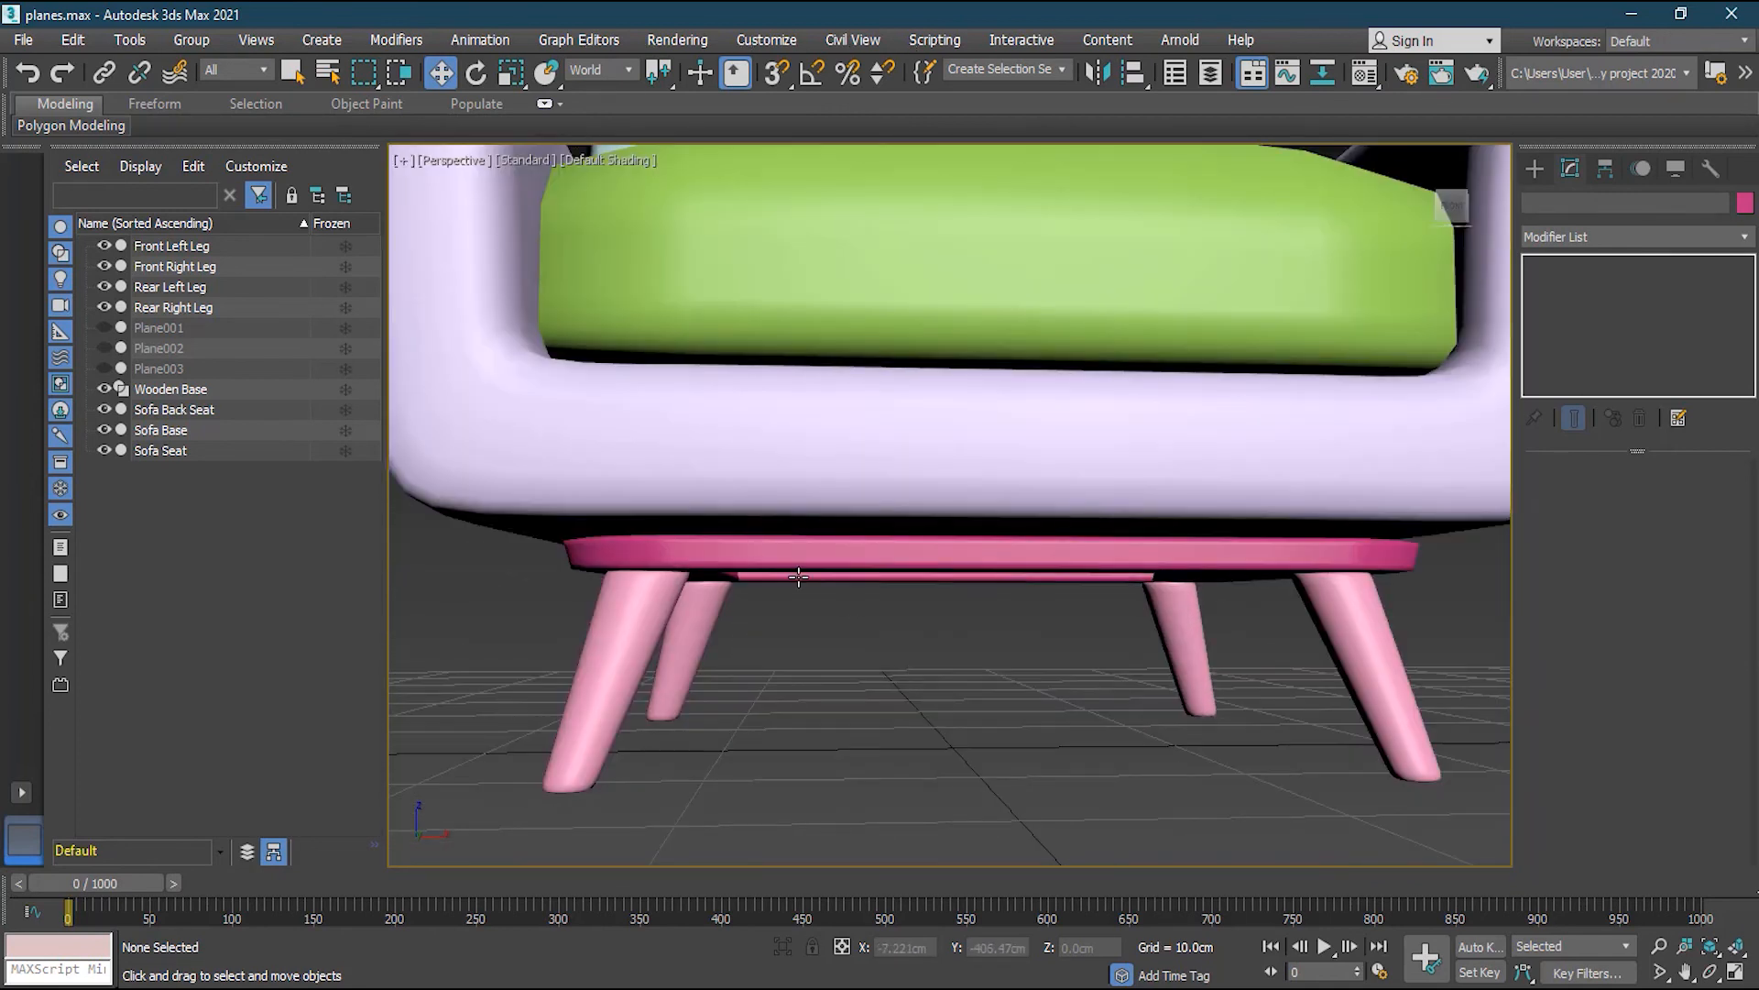
scroll(887, 658, down, 4)
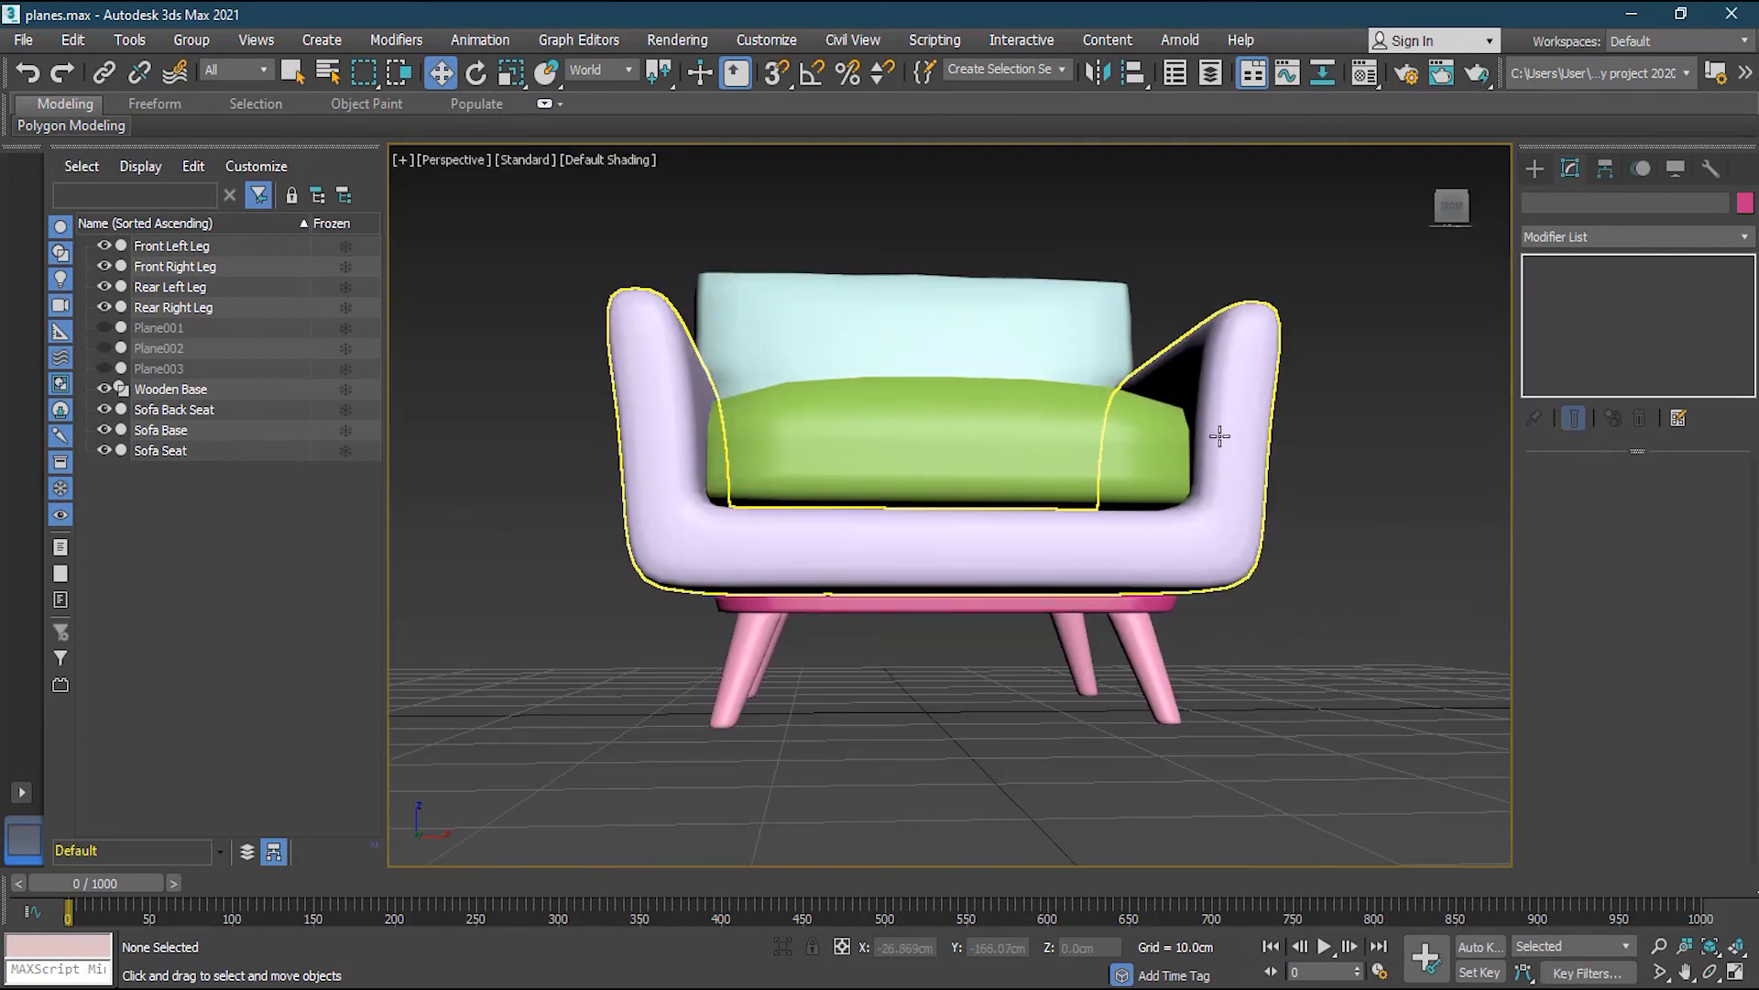
drag(1283, 240, 525, 537)
scroll(912, 503, up, 3)
drag(935, 369, 937, 374)
alt+middle_drag(945, 640, 878, 789)
click(875, 755)
scroll(874, 755, down, 5)
scroll(874, 755, up, 3)
scroll(880, 788, down, 3)
mouse_move(1182, 768)
alt+middle_down()
mouse_move(1112, 708)
mouse_move(1119, 820)
mouse_move(1119, 601)
mouse_move(1026, 678)
mouse_move(1109, 642)
mouse_move(1182, 641)
mouse_move(1210, 659)
mouse_move(1182, 736)
alt+middle_up()
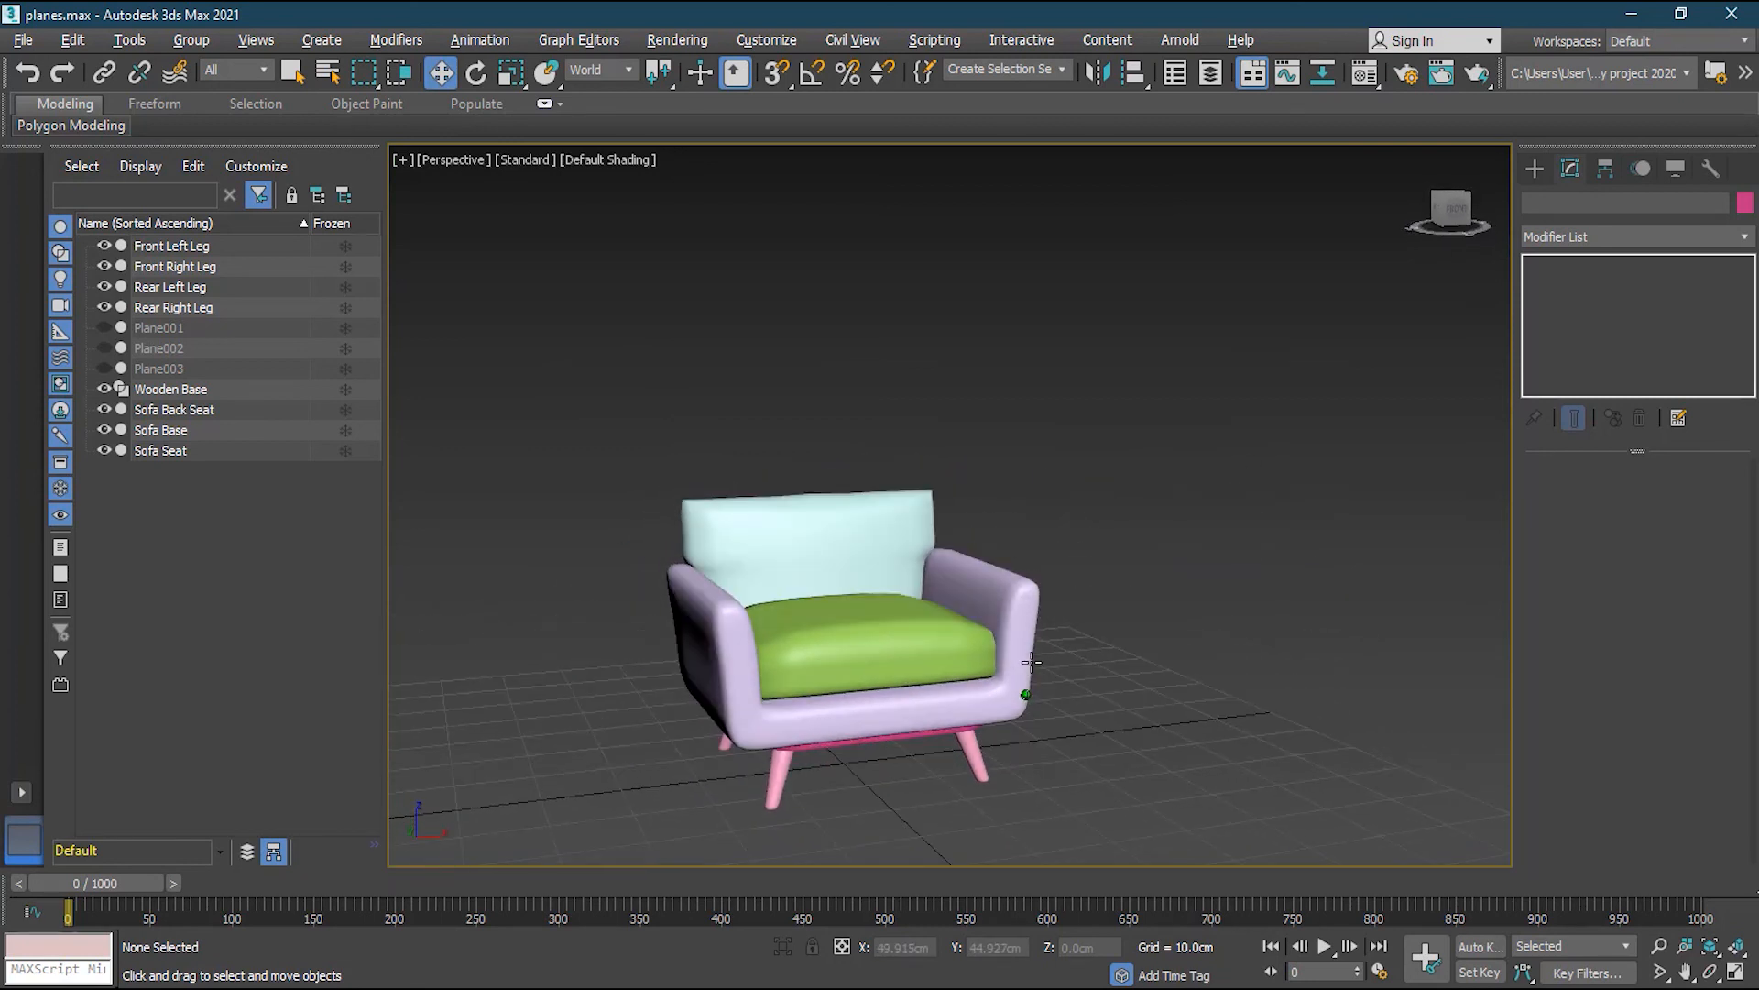